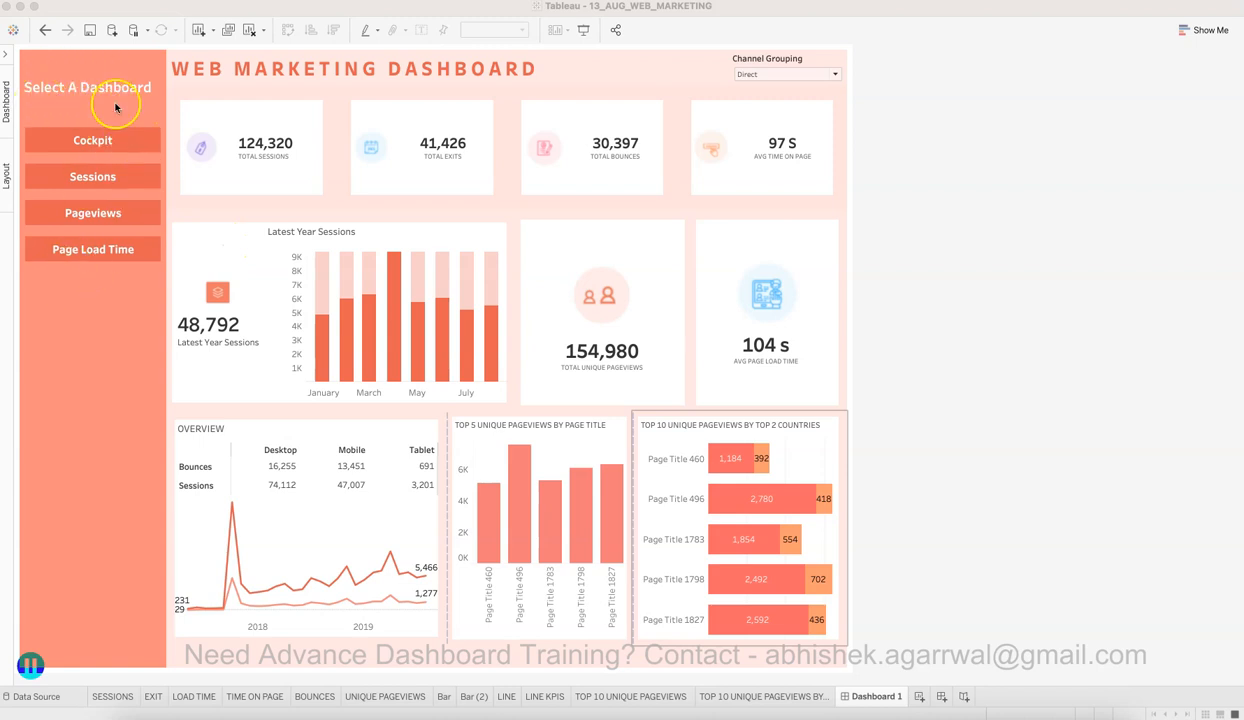
Step: Examine the finished Web Marketing Dashboard's navigation buttons, KPI cards and charts
click(110, 143)
click(103, 175)
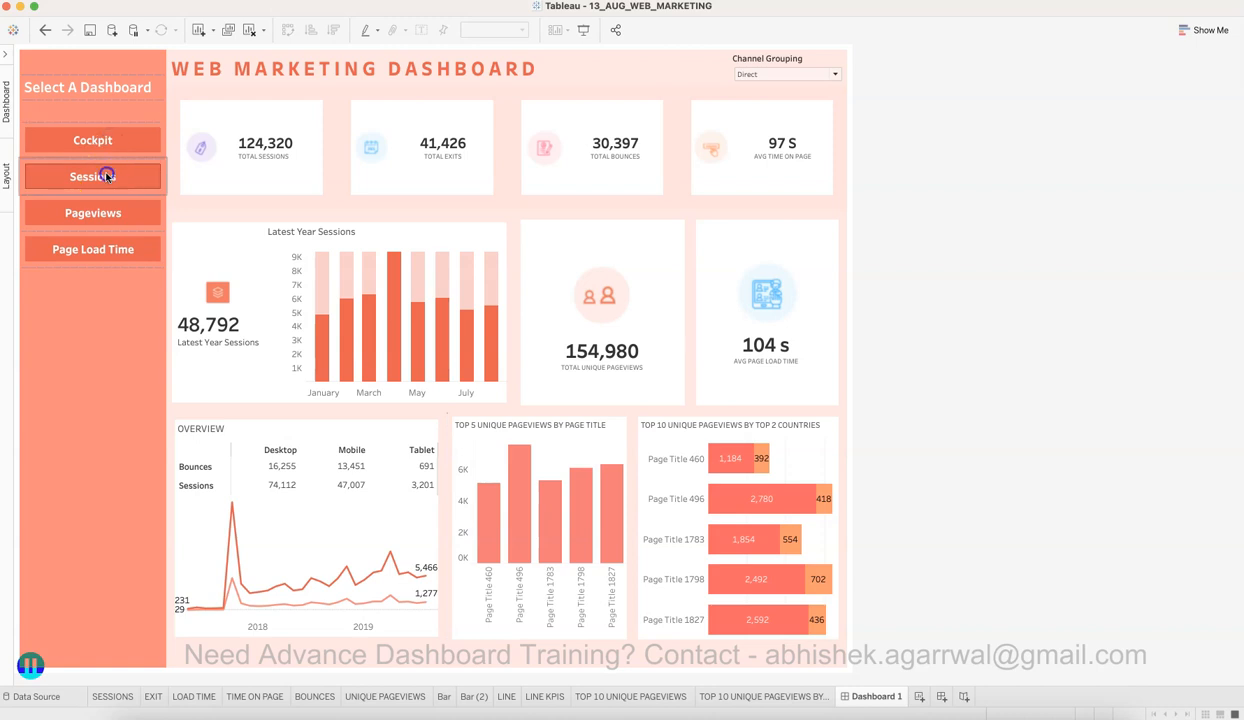
click(111, 212)
click(105, 250)
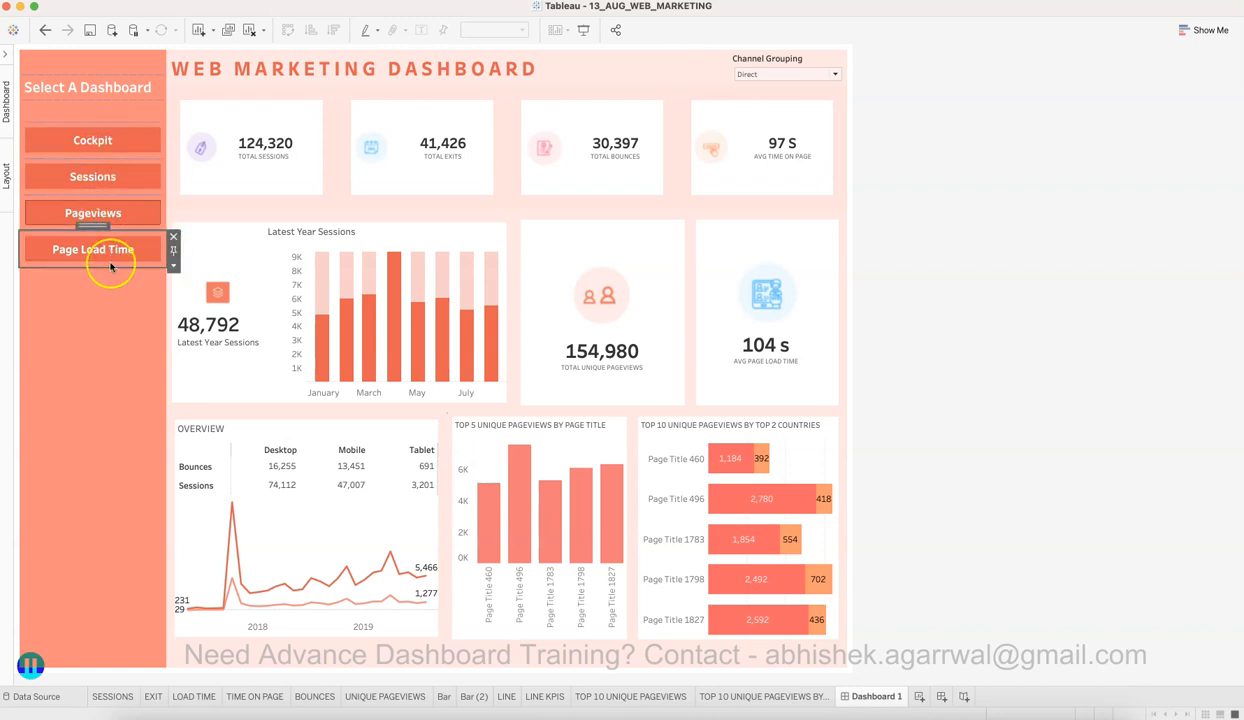
click(107, 294)
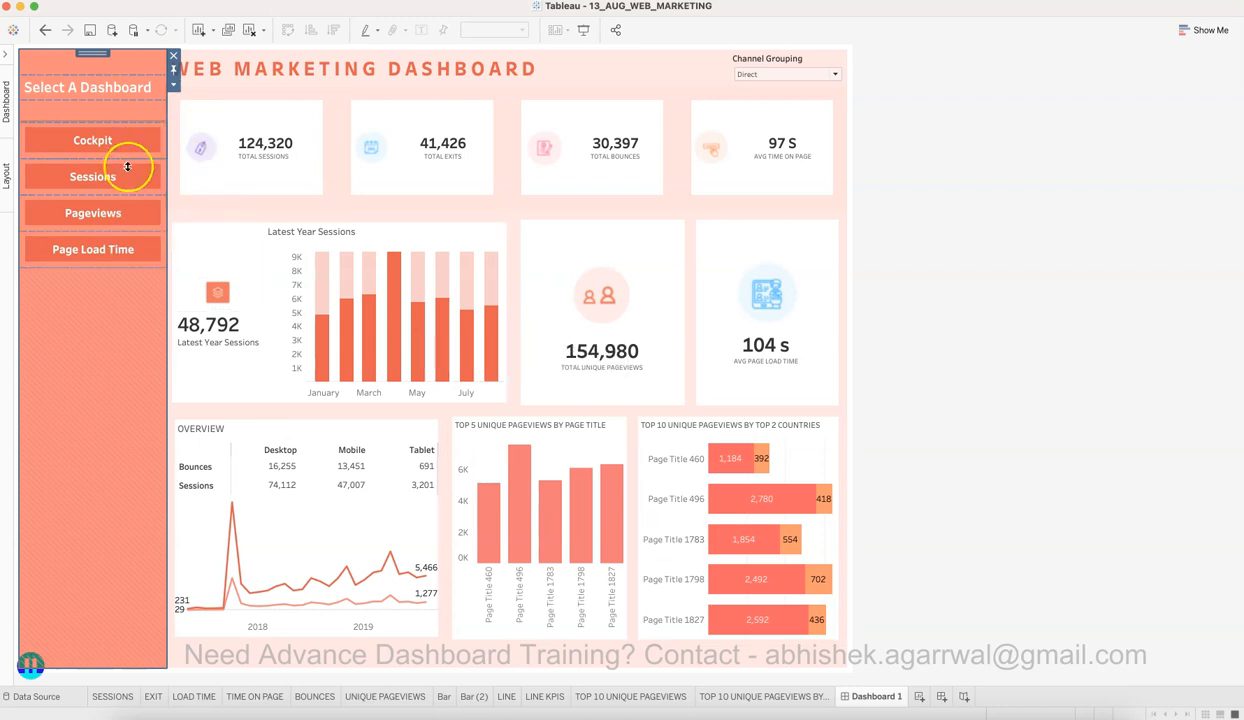
mouse_move(362, 318)
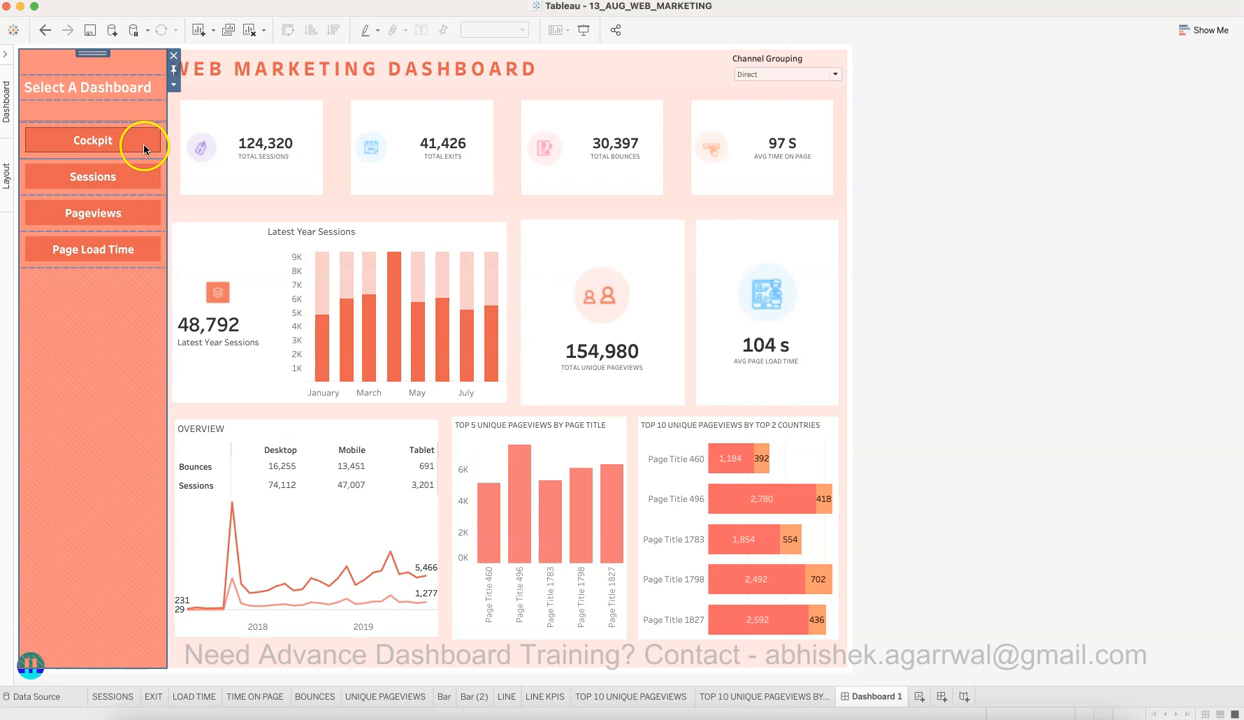
click(120, 185)
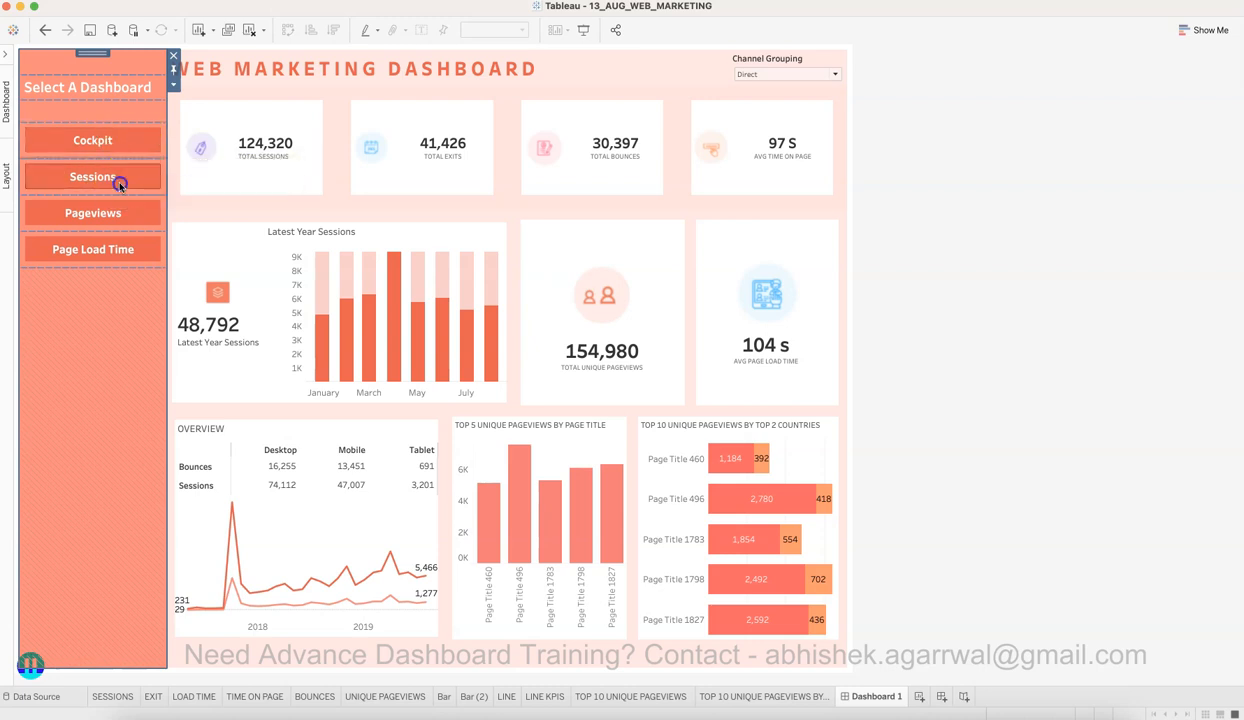
click(117, 213)
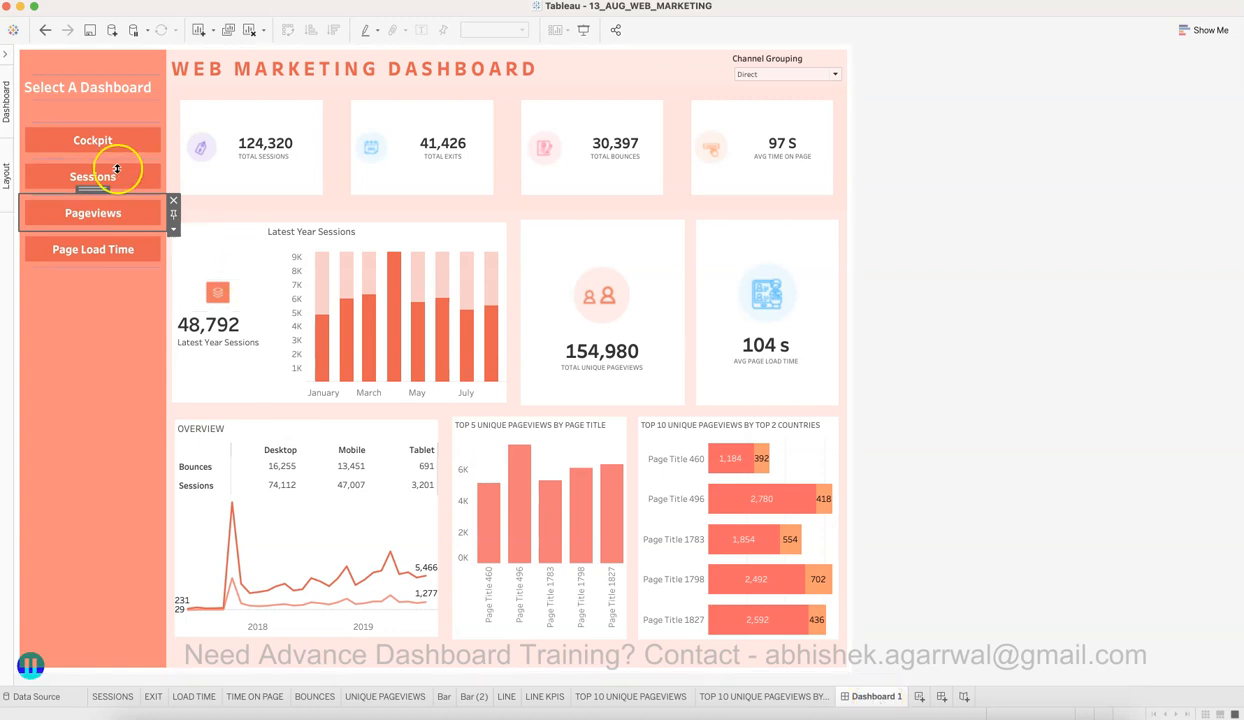
click(122, 139)
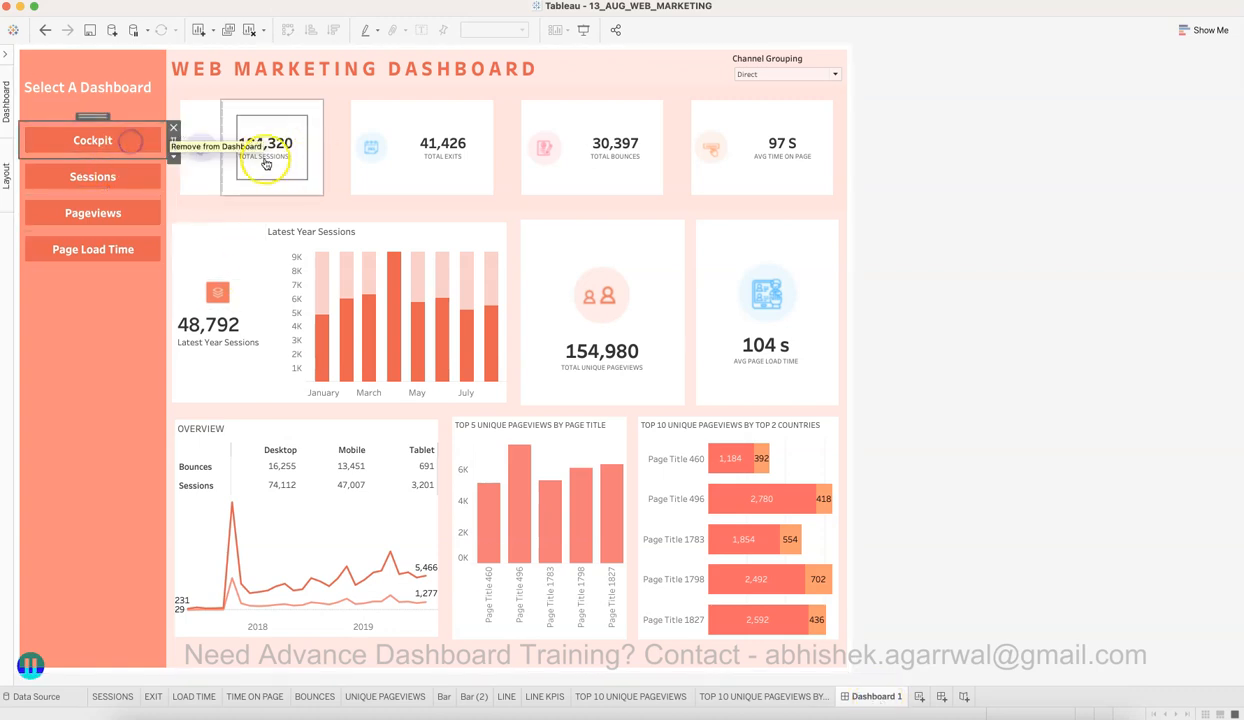
click(911, 185)
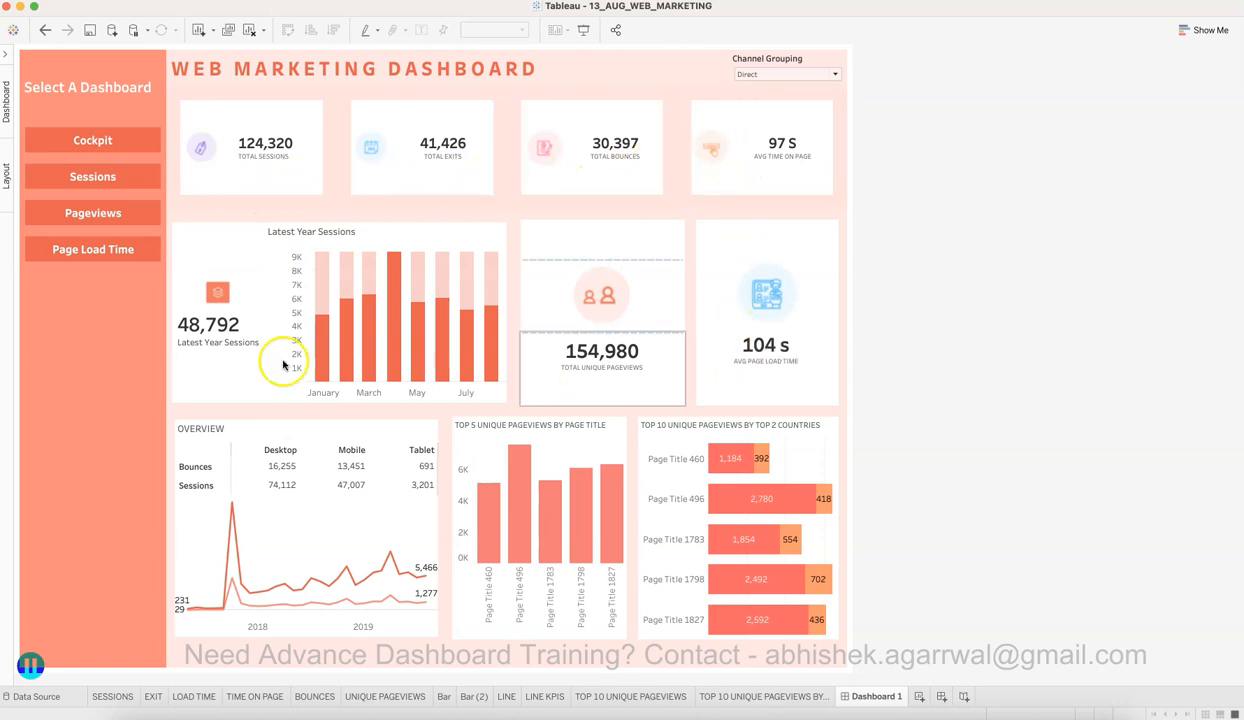
mouse_move(588, 508)
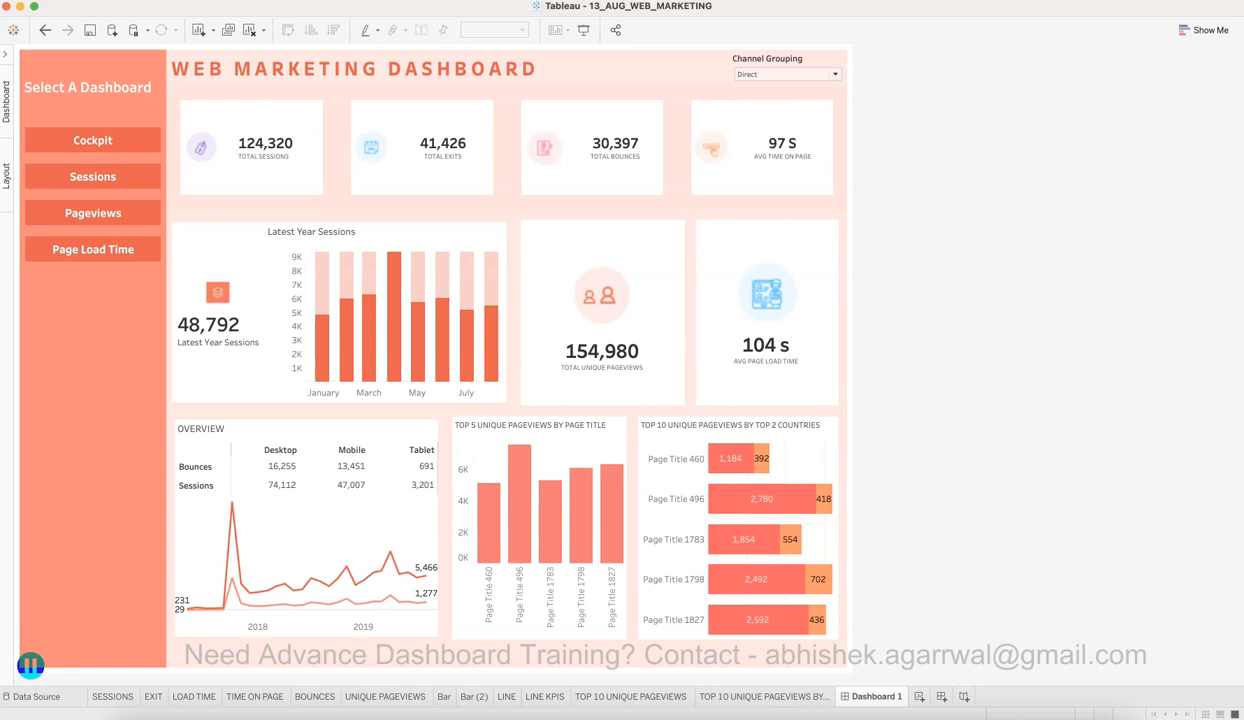
Step: Create a new blank workbook, dismiss the file recovery dialog and enlarge the new window to fill the screen
drag(1243, 8, 228, 6)
click(90, 1)
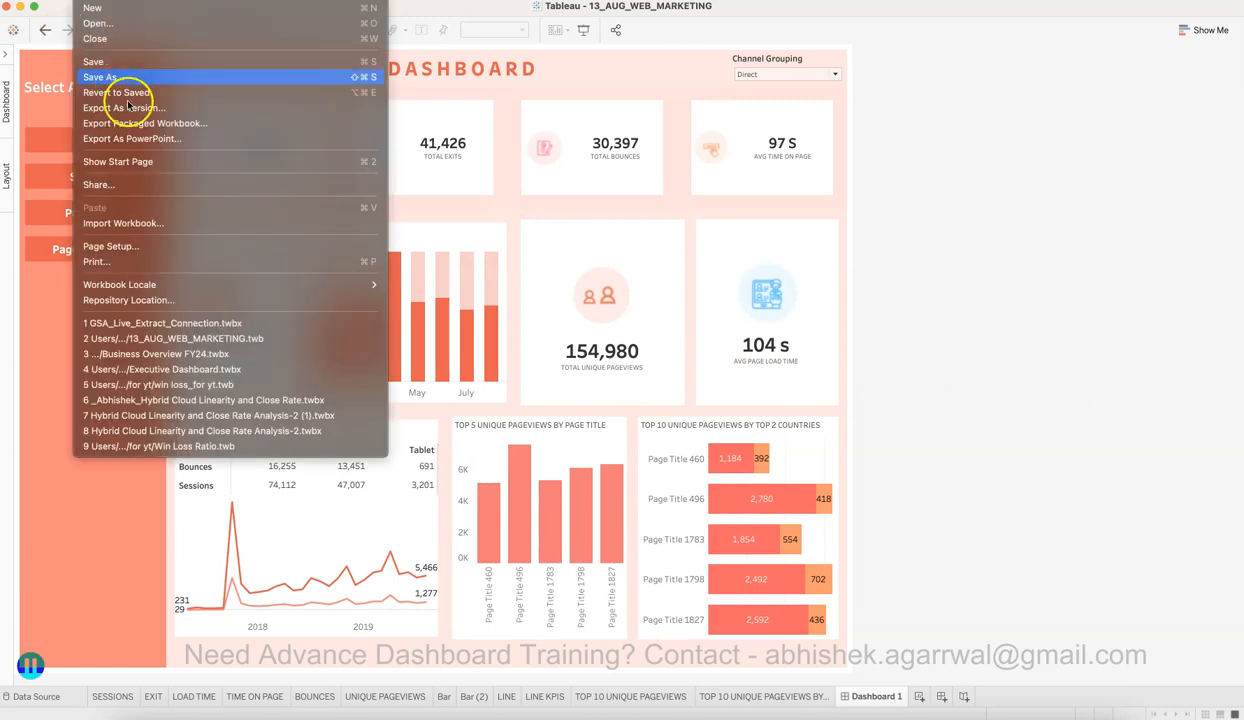
click(158, 11)
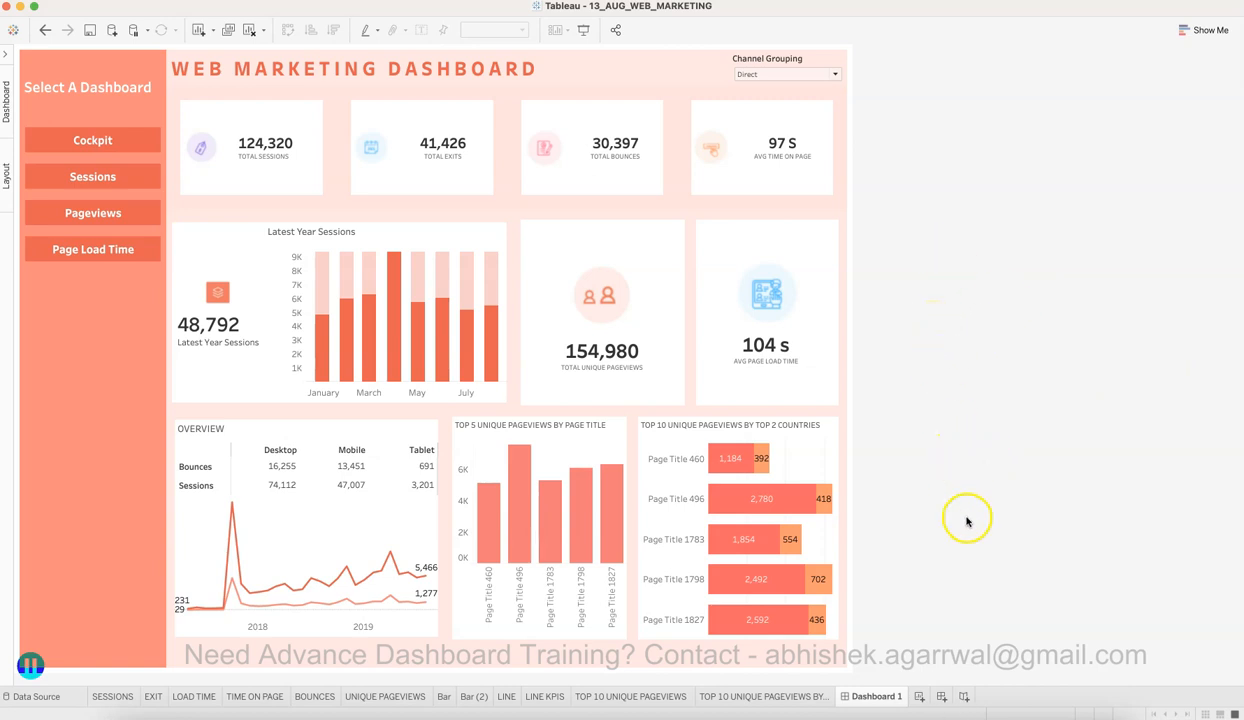
key(super+n)
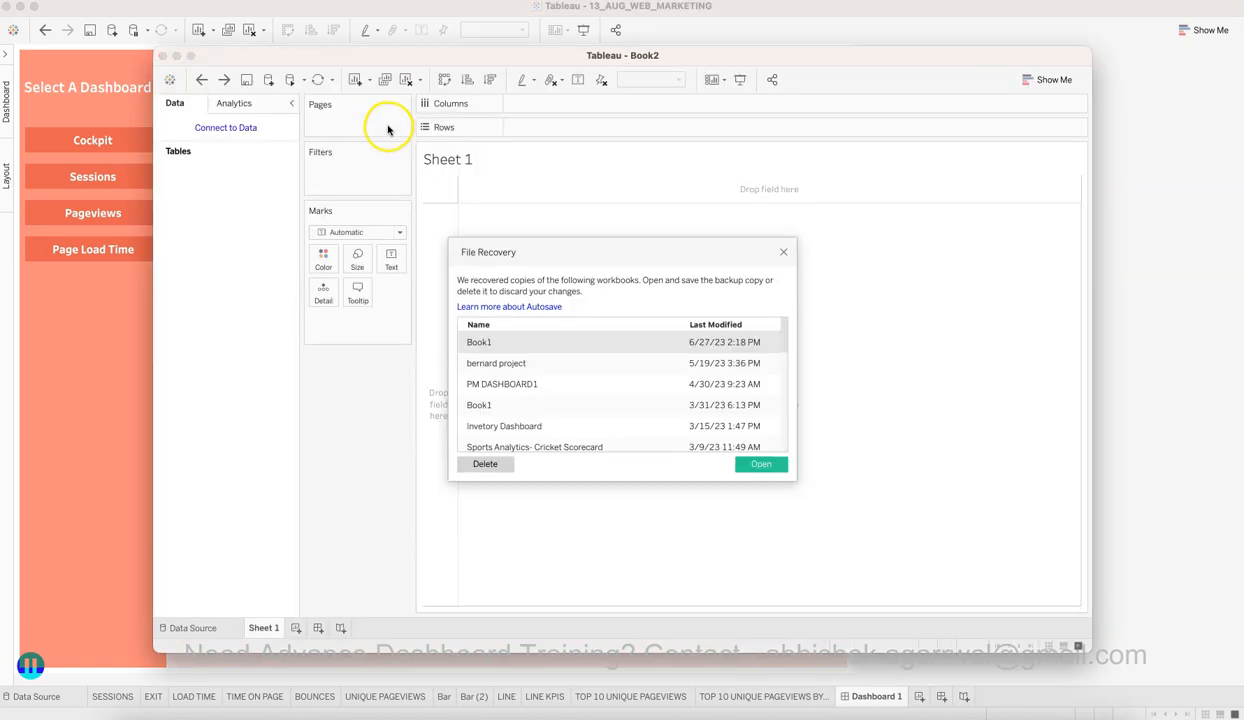
click(783, 252)
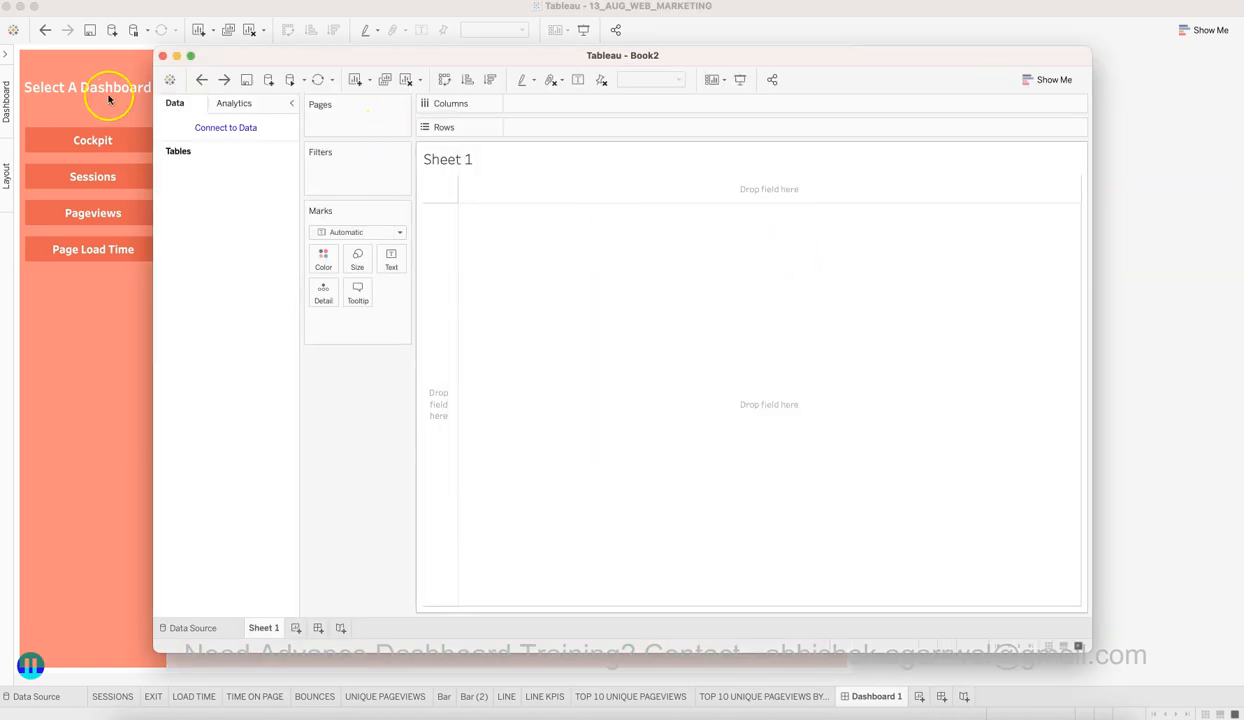
click(191, 57)
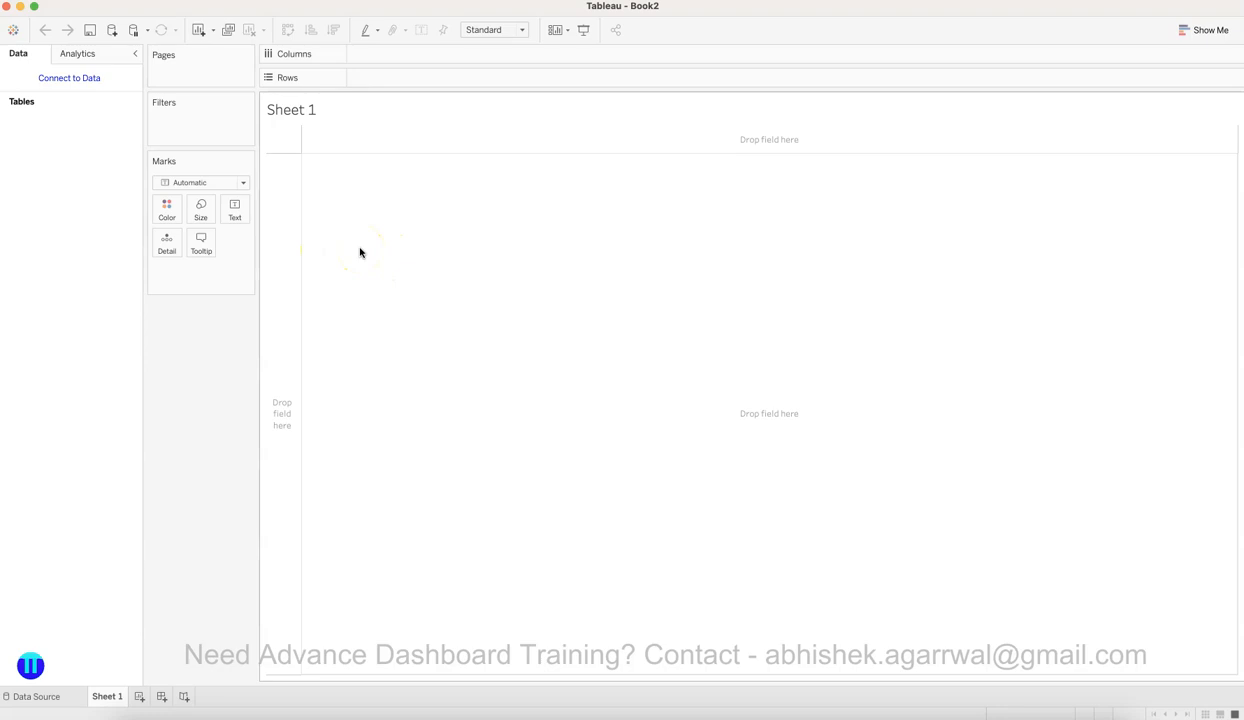
Step: Switch to Google Drive in the browser and open the Datasets spreadsheet to view the dataset links
key(super+Tab)
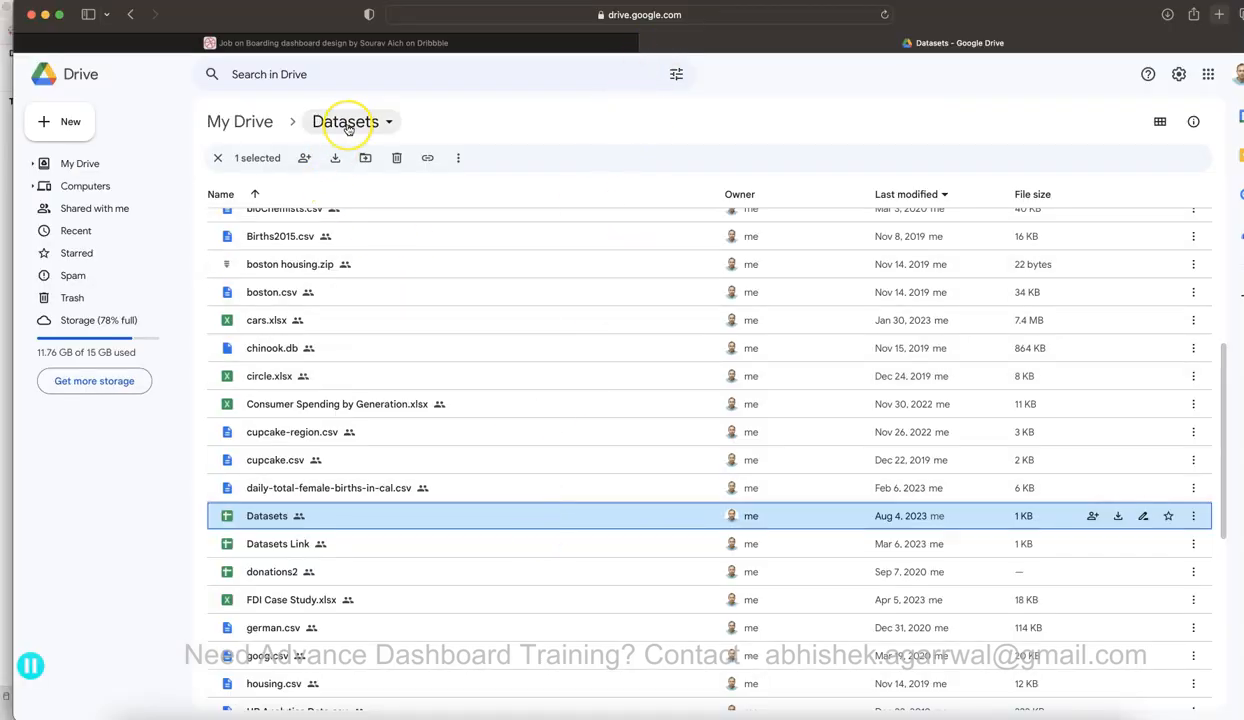
double_click(280, 517)
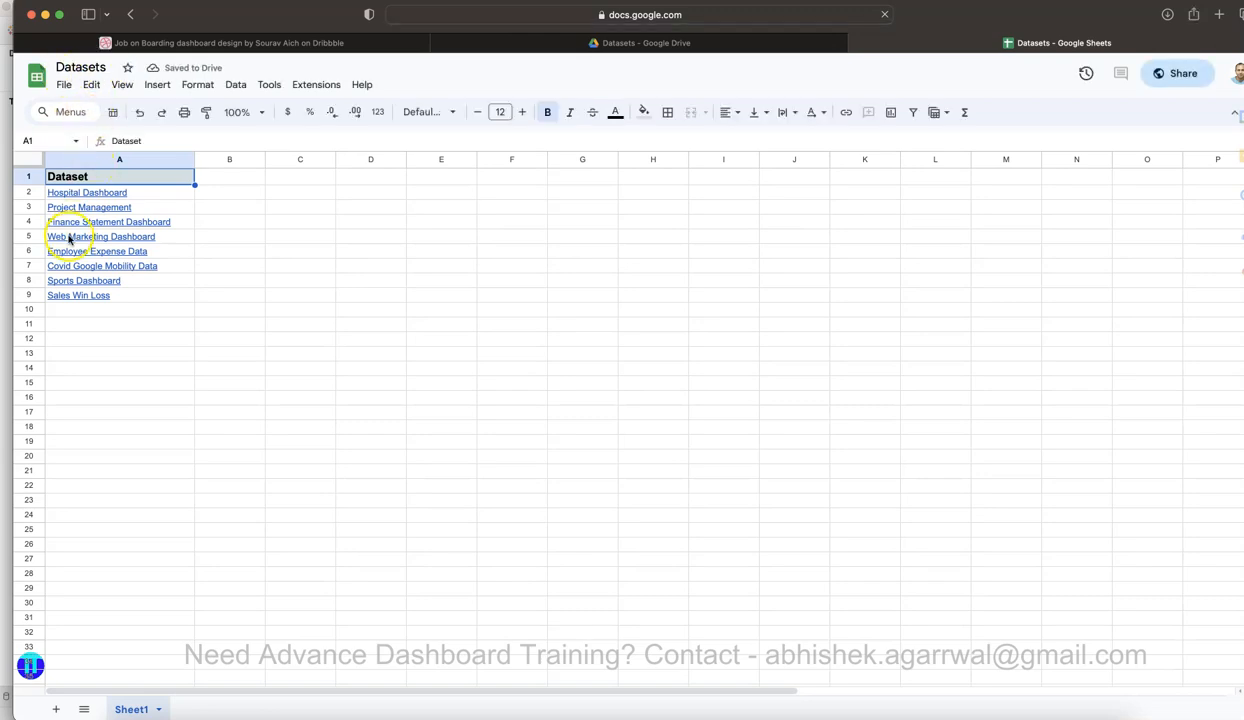
mouse_move(129, 245)
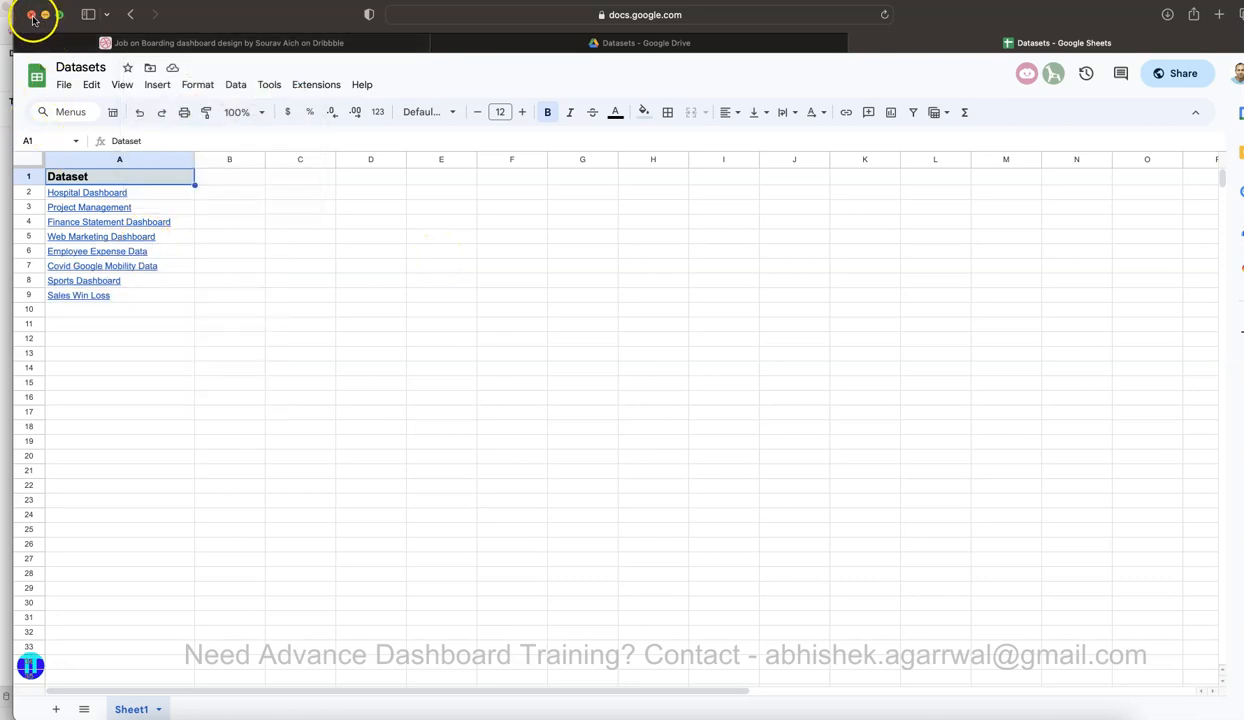
drag(245, 16, 1243, 15)
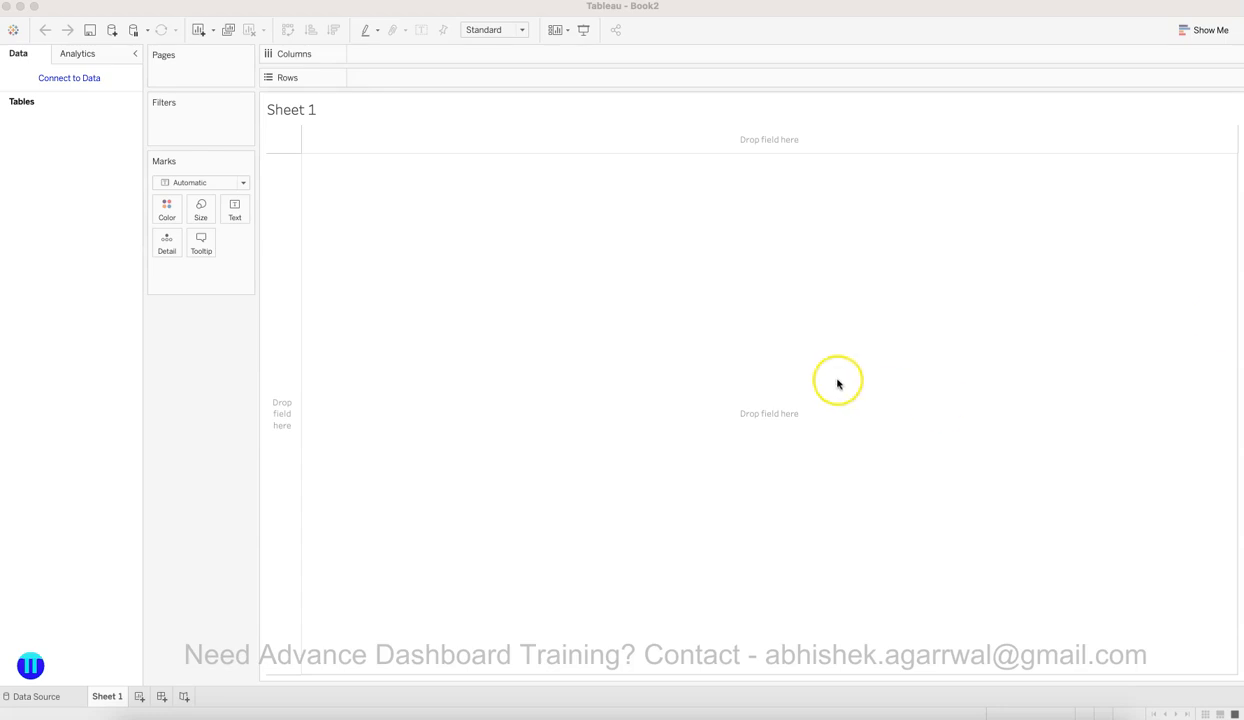
Step: Connect the new workbook to the text file Web Marketing_Migrated Data.csv and go to Sheet 1
click(87, 82)
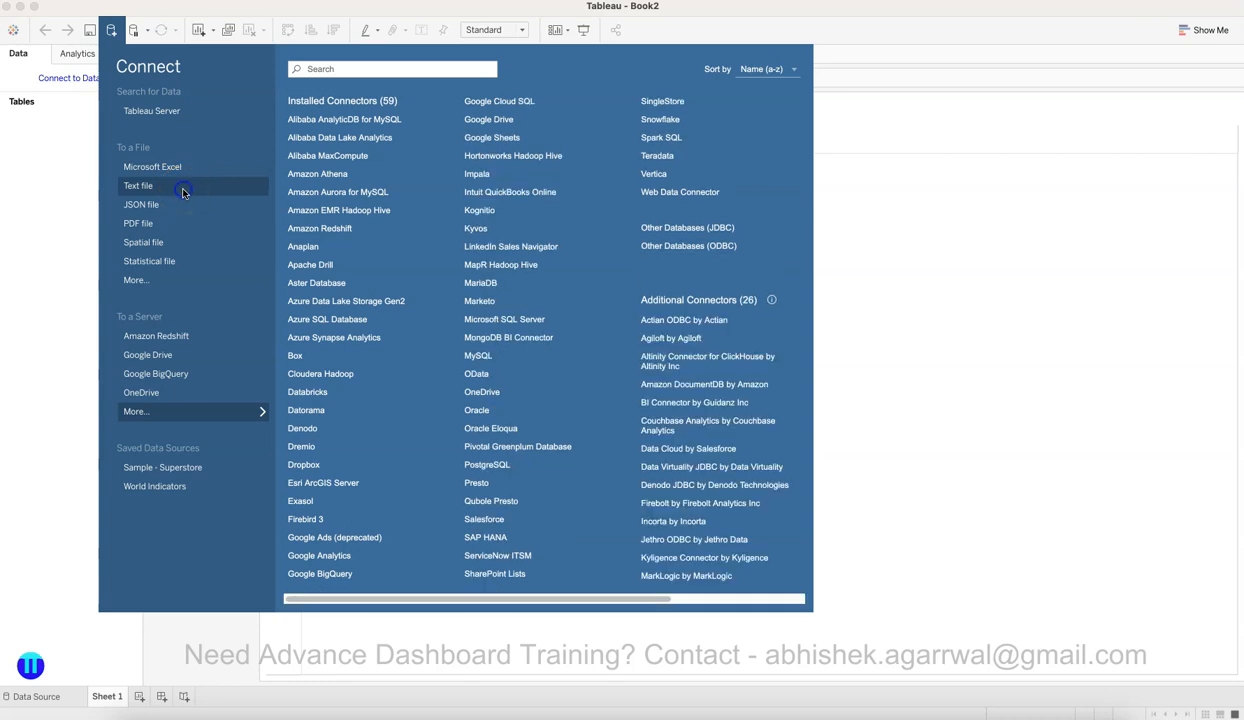
click(183, 193)
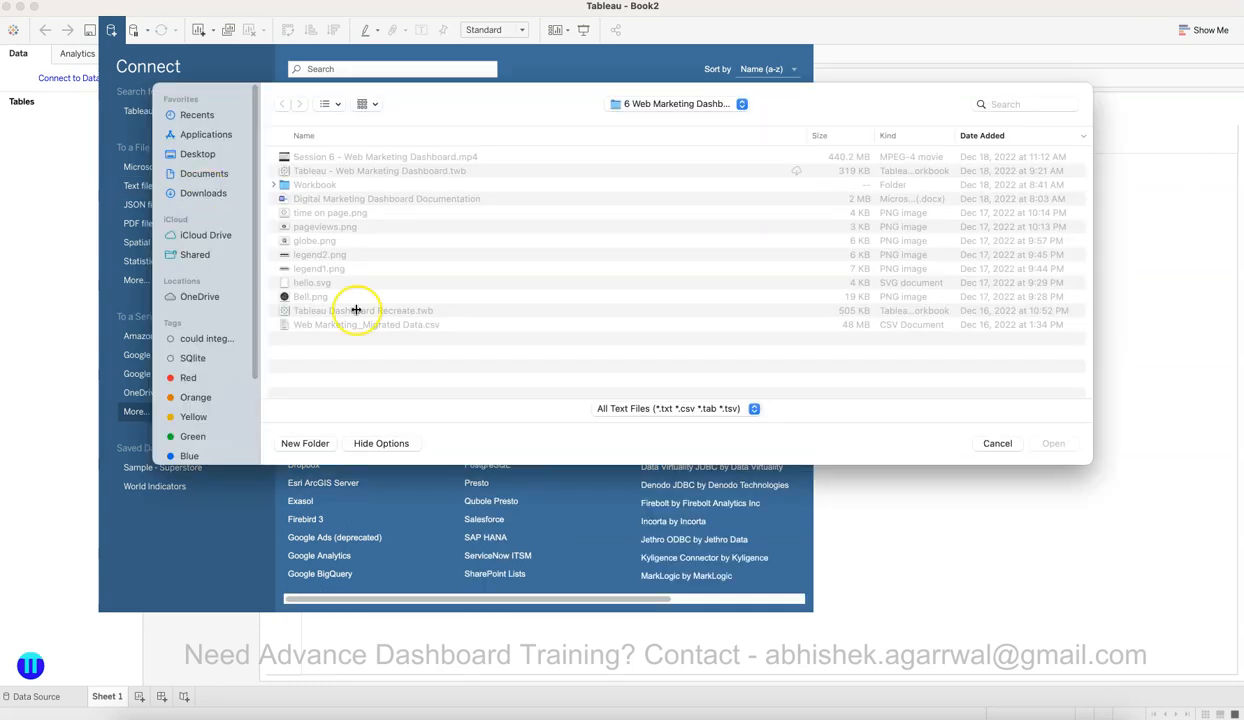
double_click(398, 326)
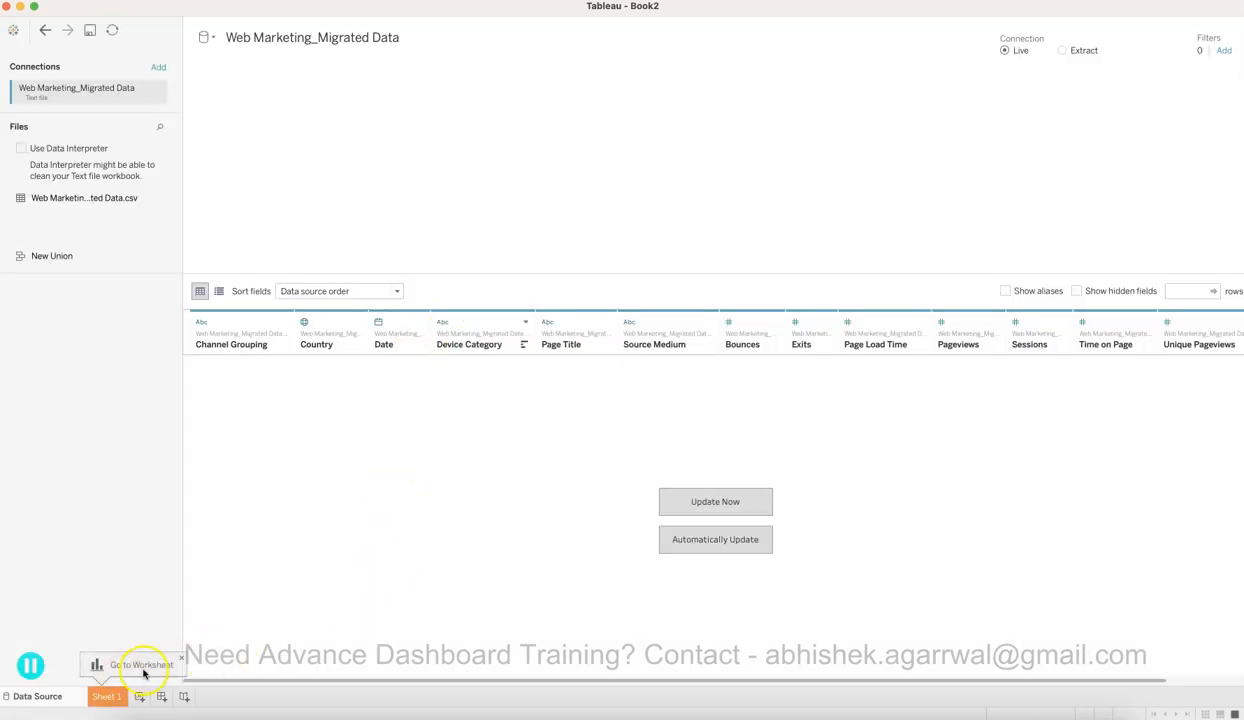
click(181, 659)
click(105, 697)
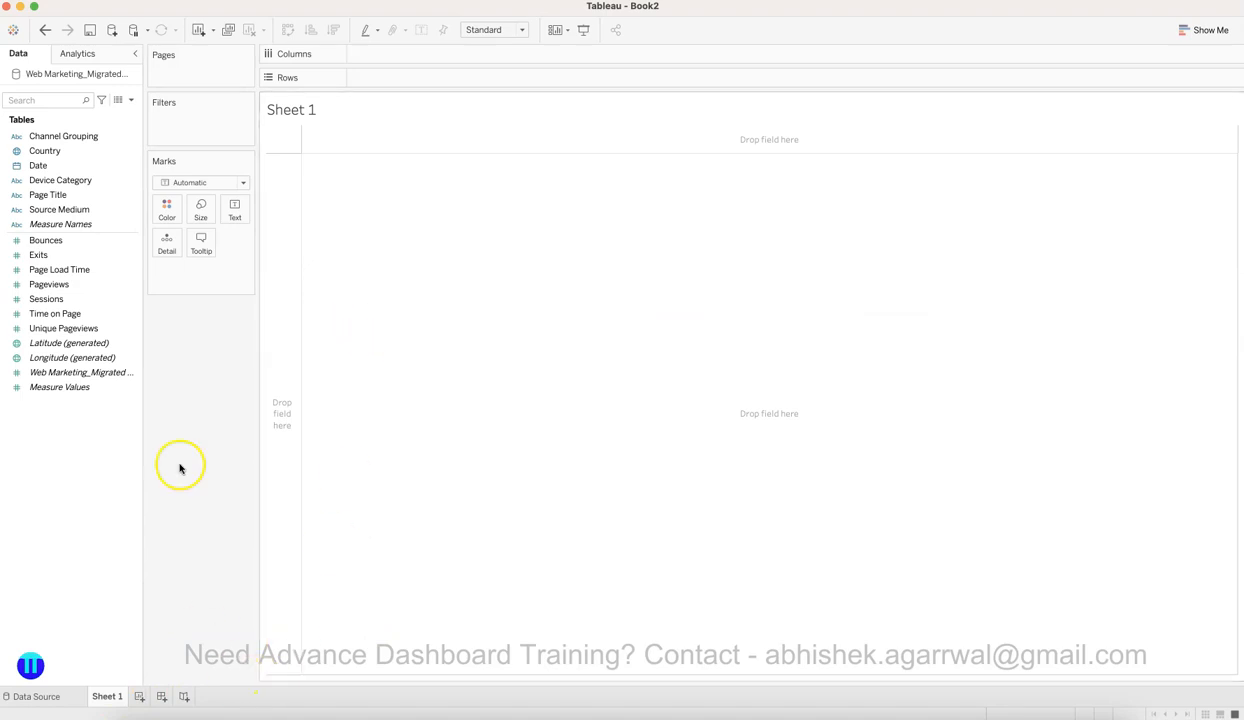
Step: Load the data source preview, look through all columns up to Unique Pageviews, and return to Sheet 1
click(37, 697)
click(715, 504)
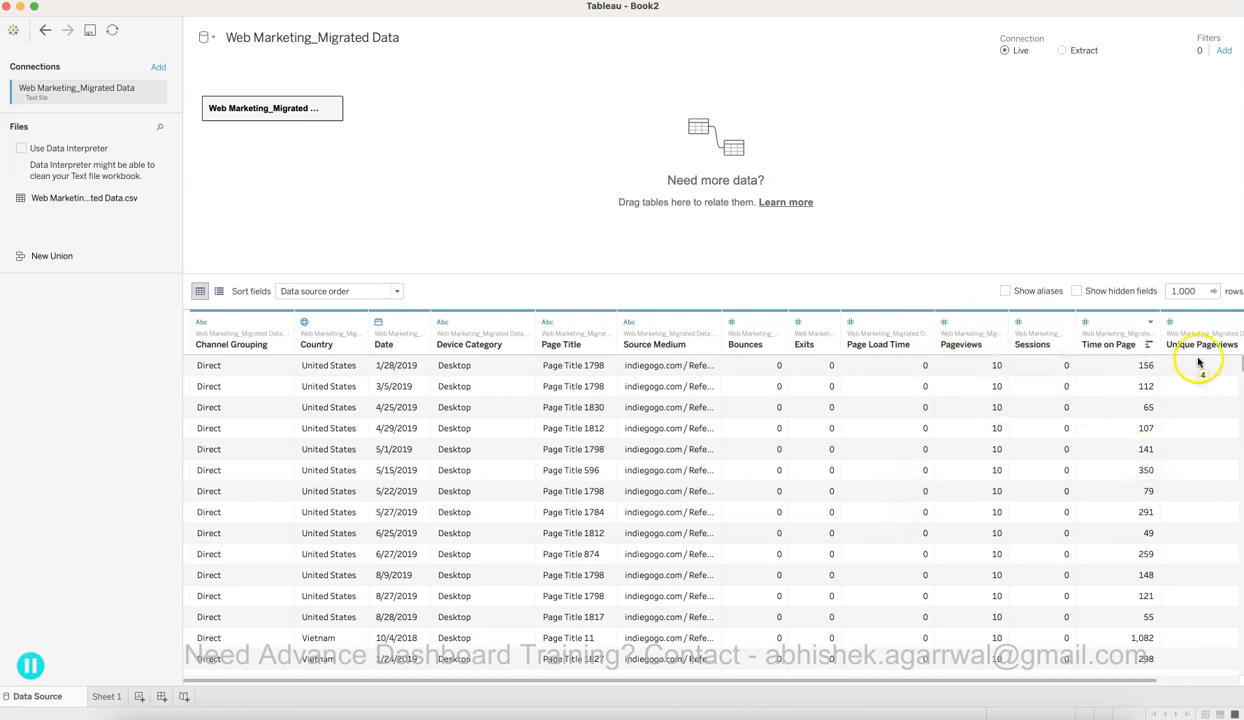
drag(1140, 678, 1194, 678)
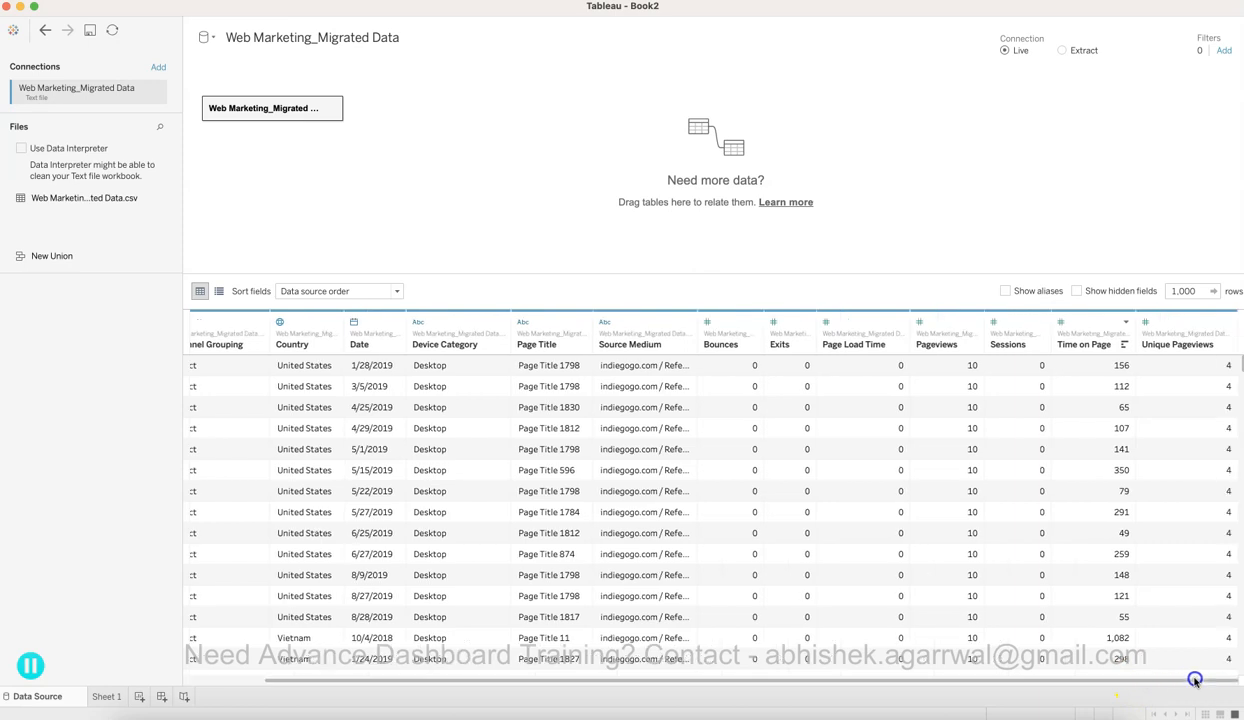
drag(1038, 683, 889, 680)
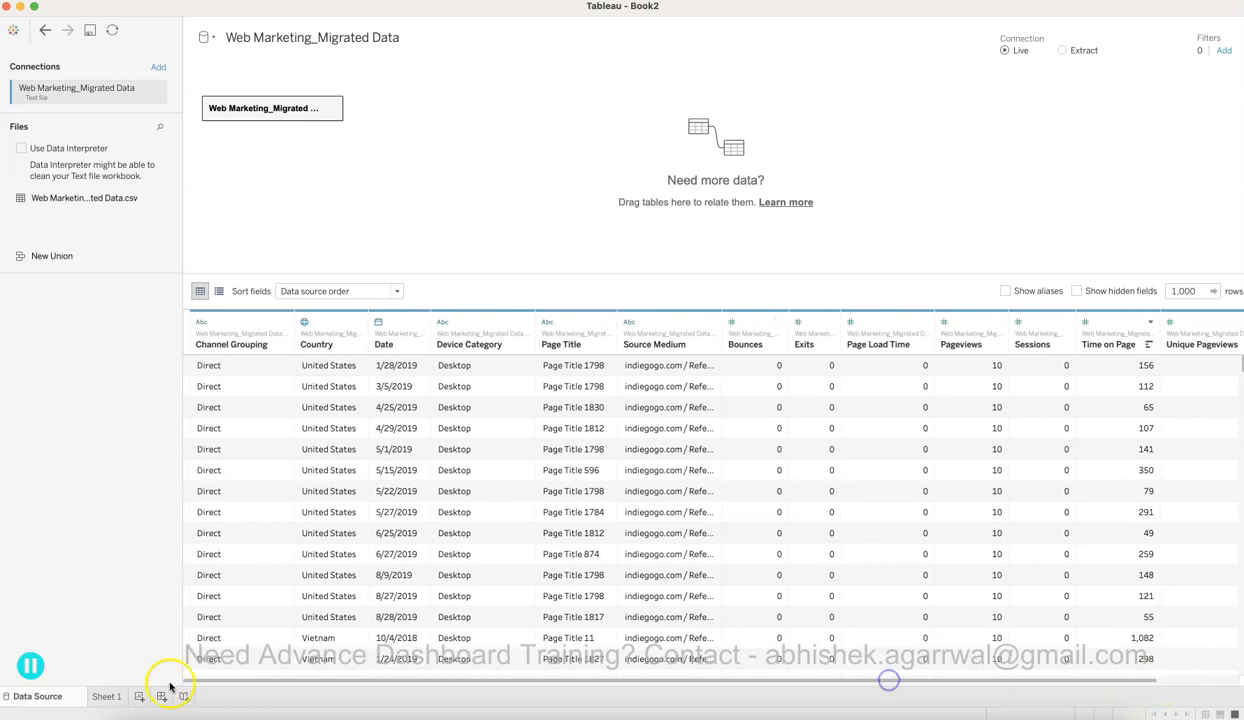
click(105, 697)
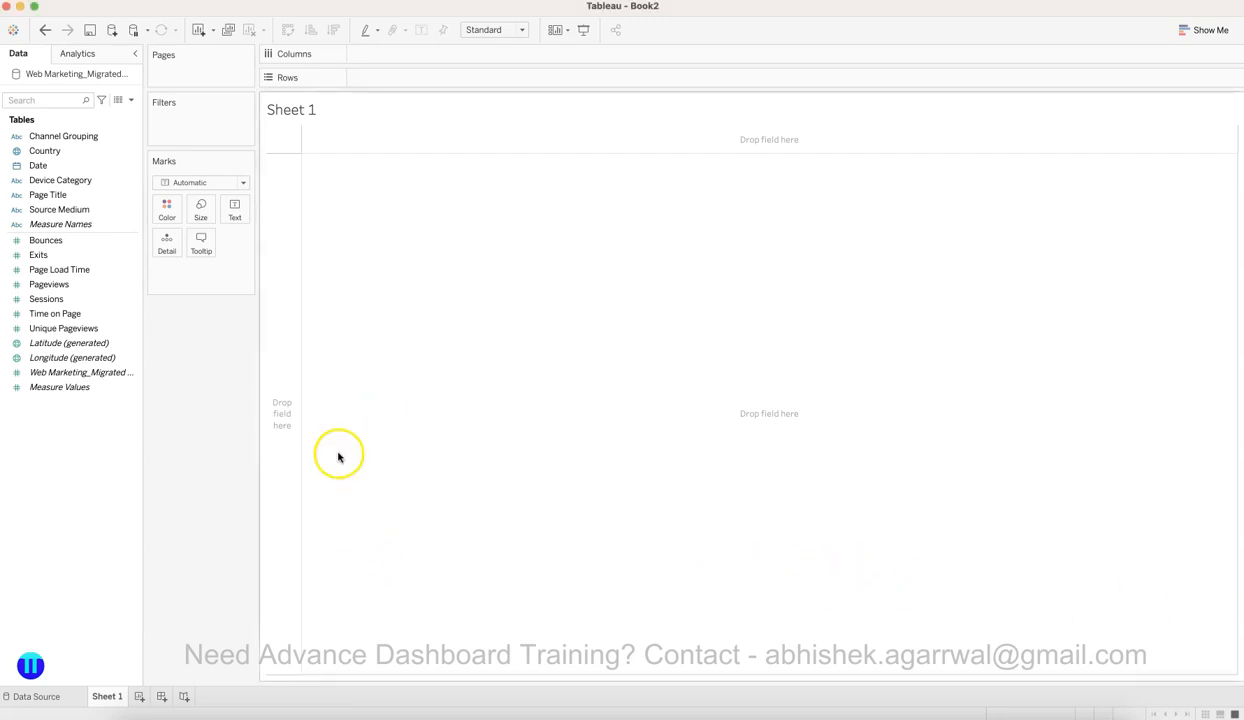
Step: Place the Sessions measure as text in Sheet 1 to show the total sessions
click(88, 254)
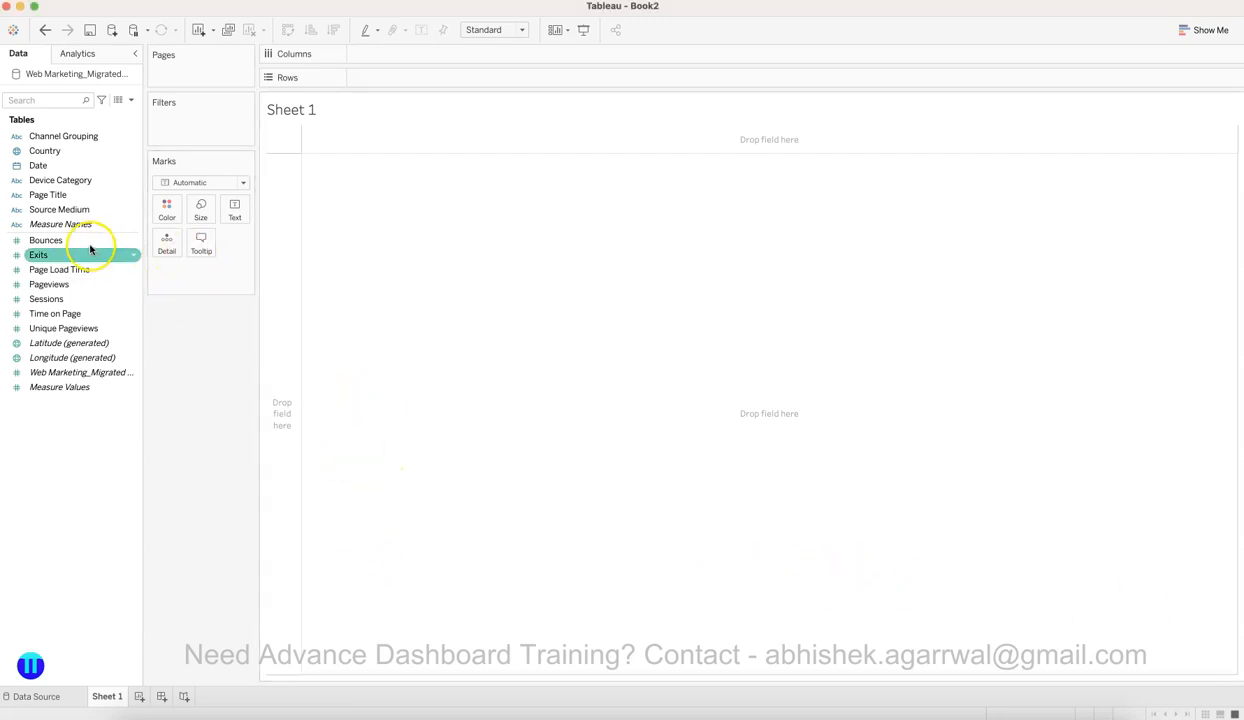
click(89, 245)
click(83, 253)
click(83, 241)
click(81, 286)
drag(81, 297, 239, 222)
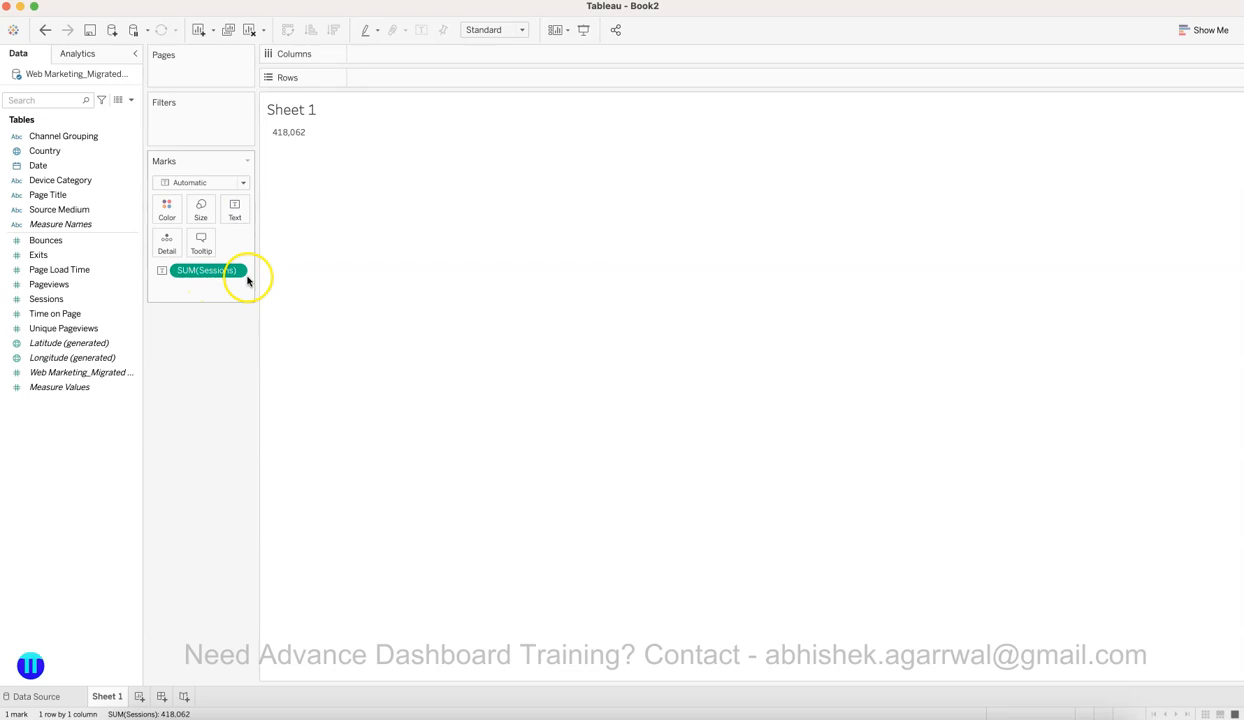
Step: Add the line "TOTAL SESSIONS" below the <SUM(Sessions)> field in the text label
click(235, 208)
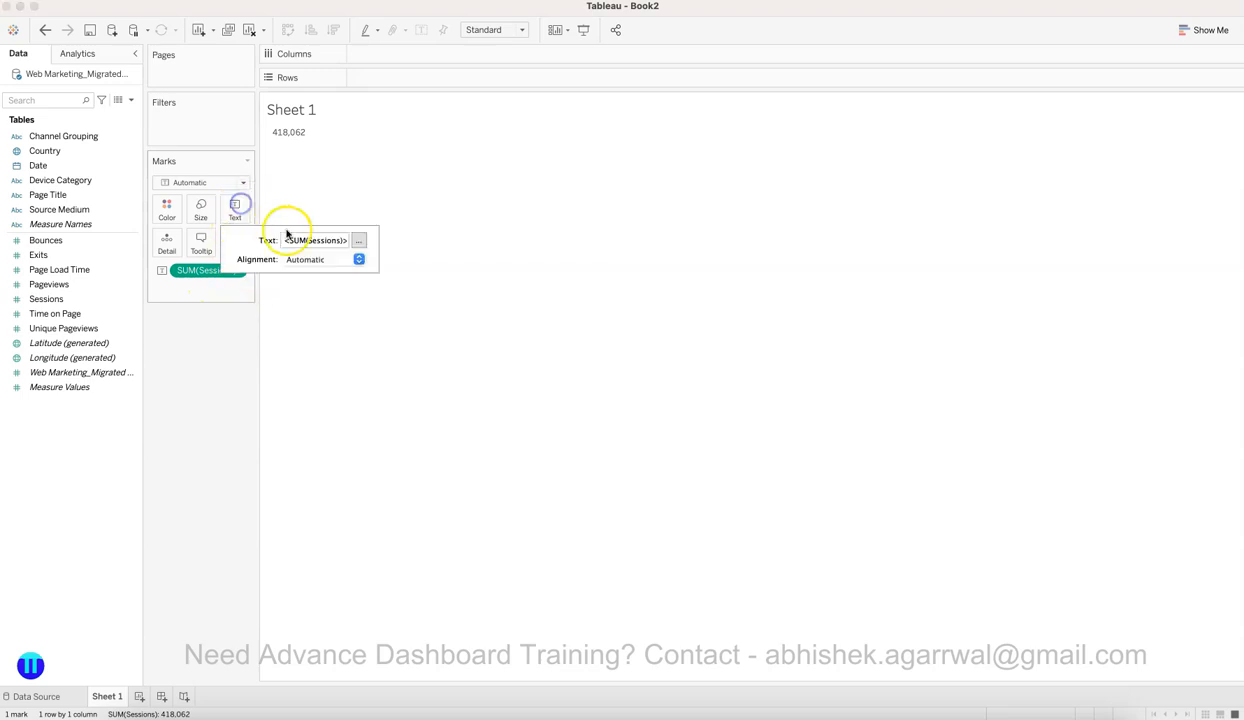
click(359, 240)
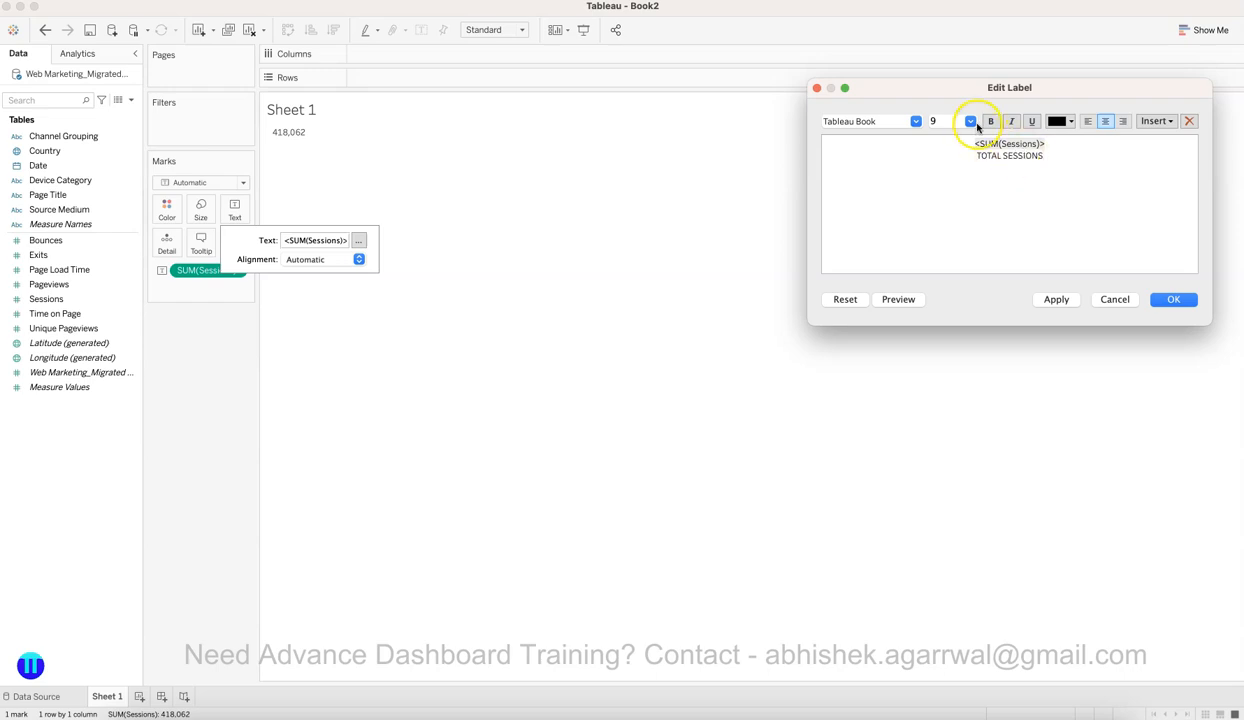
Step: Format the <SUM(Sessions)> line of the label as bold with font size 20
drag(1080, 147, 896, 146)
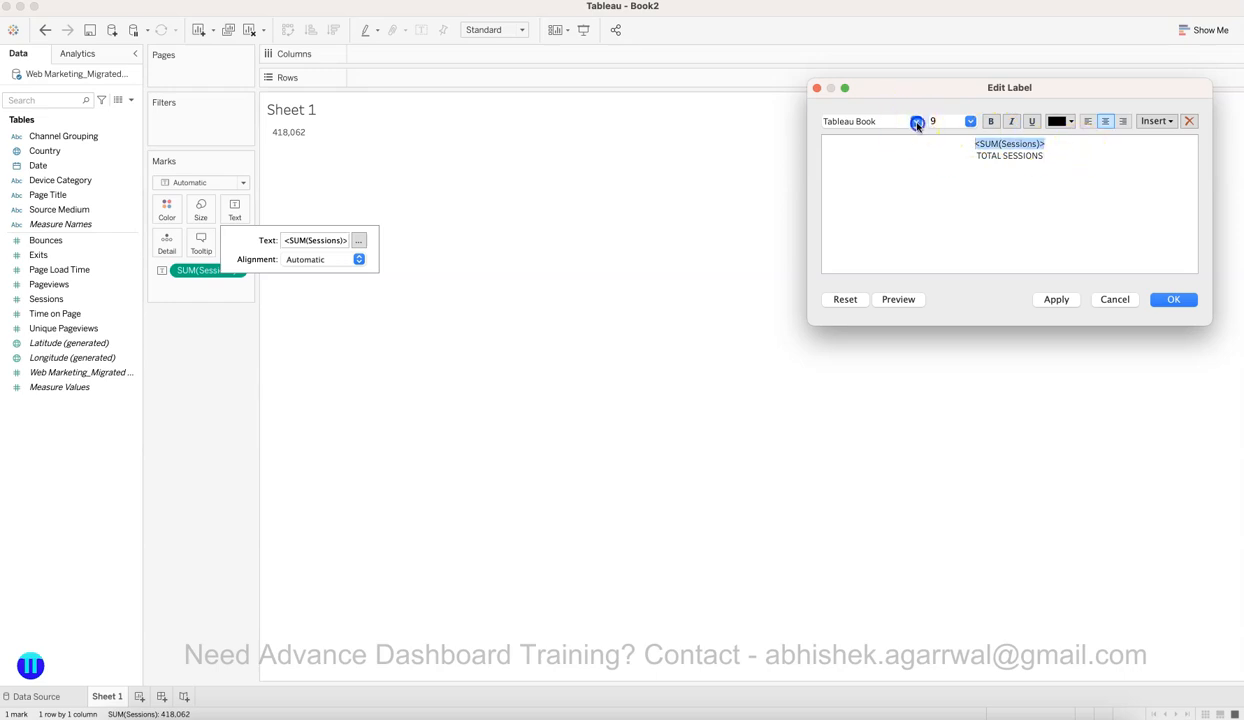
click(915, 121)
click(1003, 219)
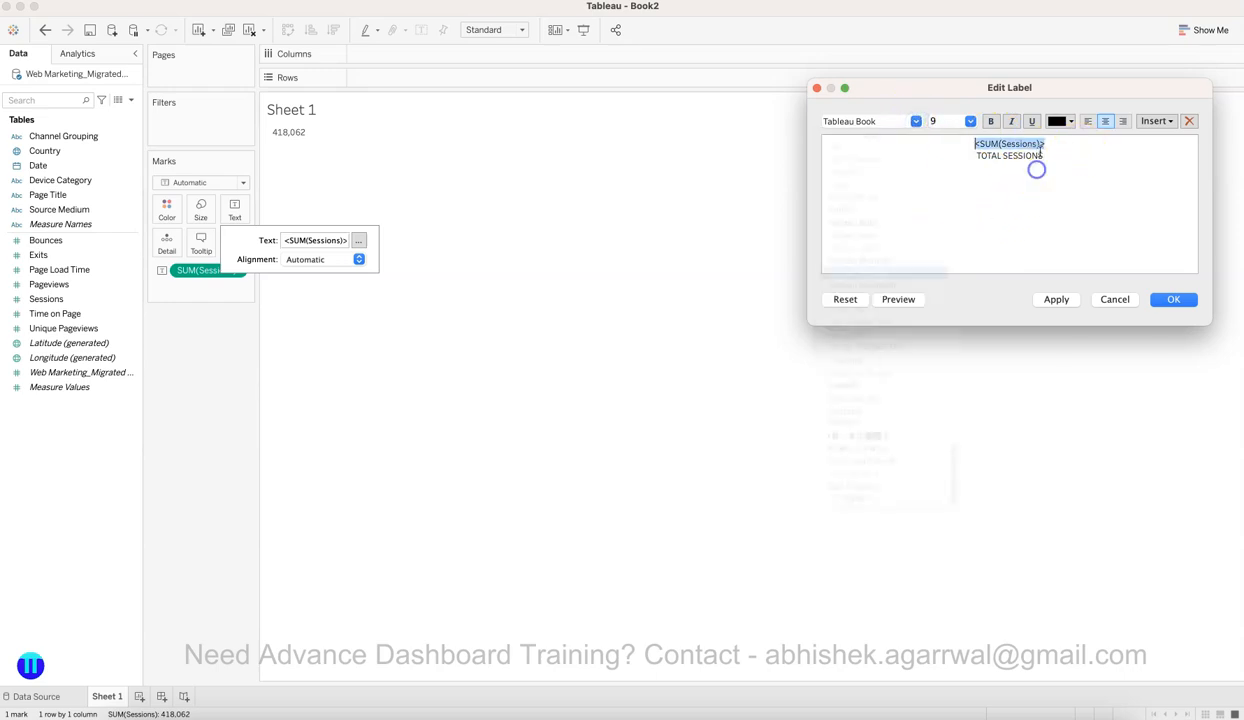
click(970, 121)
click(965, 235)
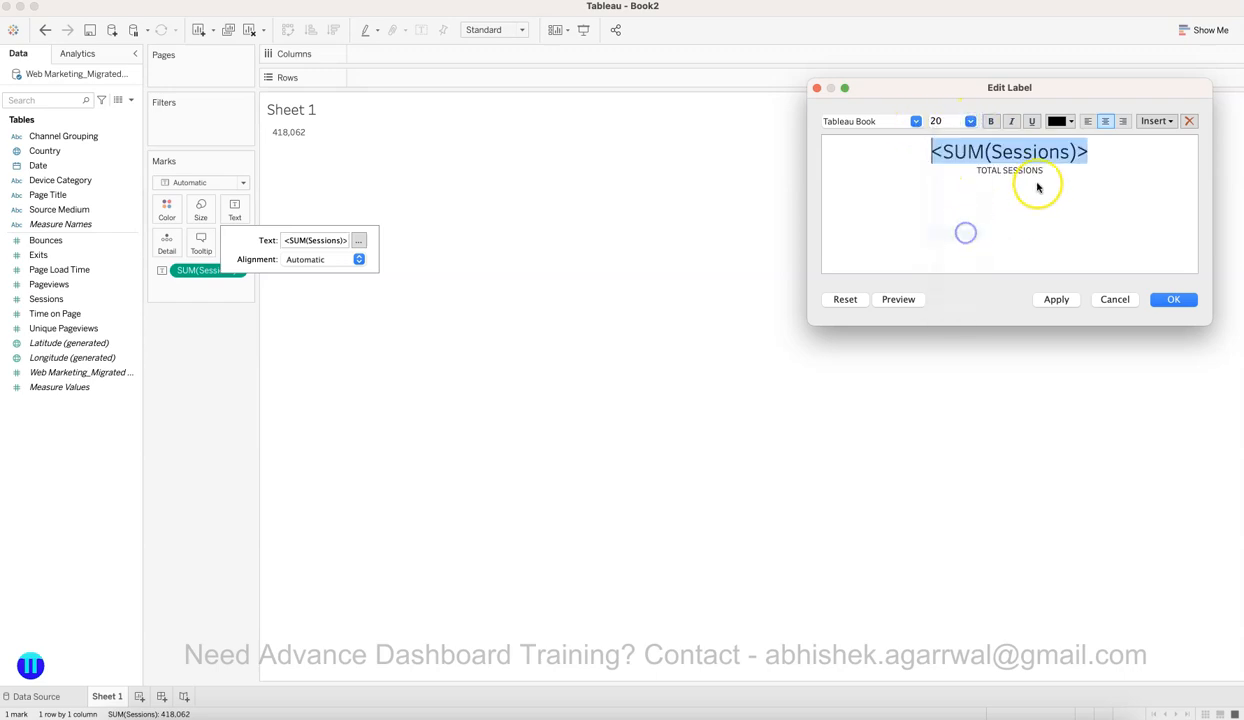
click(1068, 122)
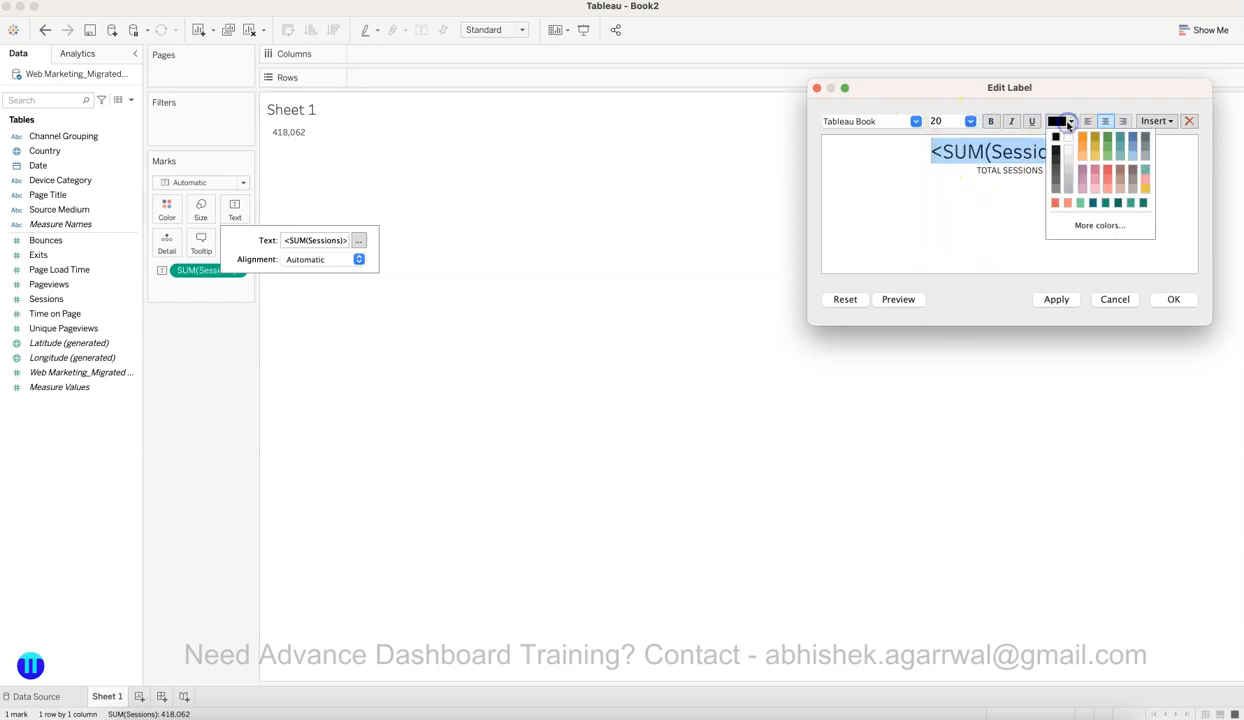
click(990, 121)
Step: Color the TOTAL SESSIONS line of the label dark gray and apply the change
drag(1050, 172, 934, 168)
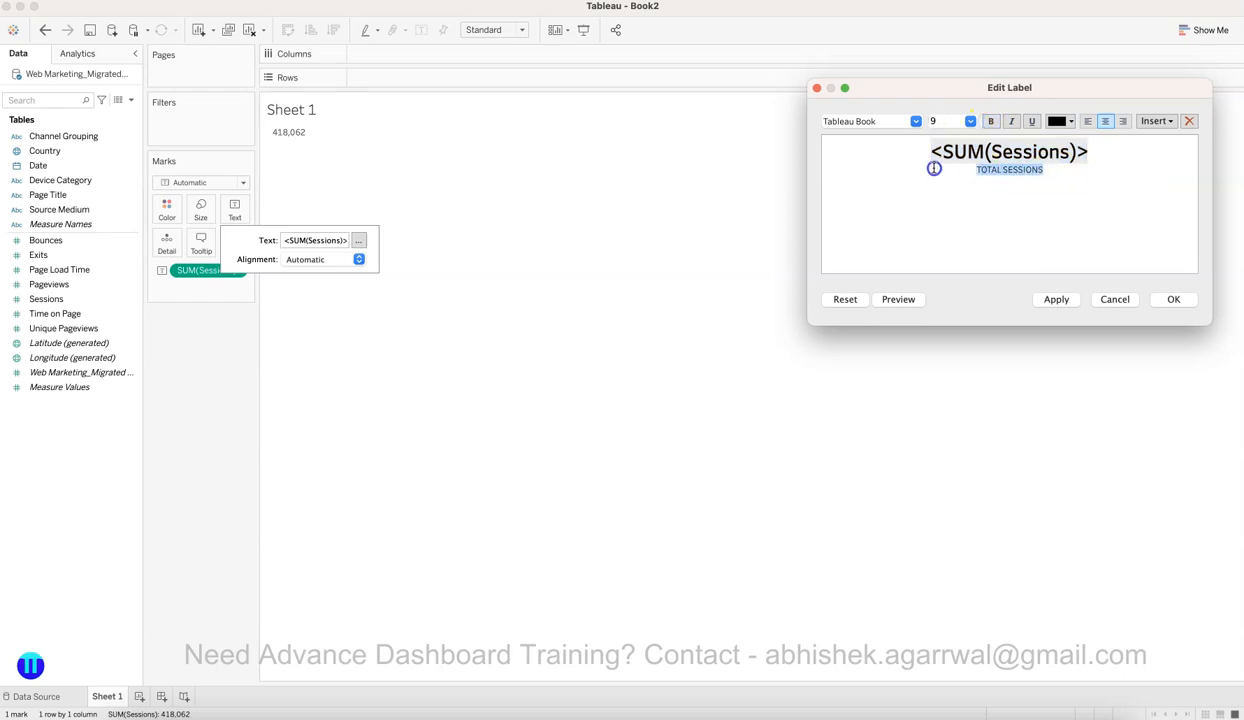
click(1071, 121)
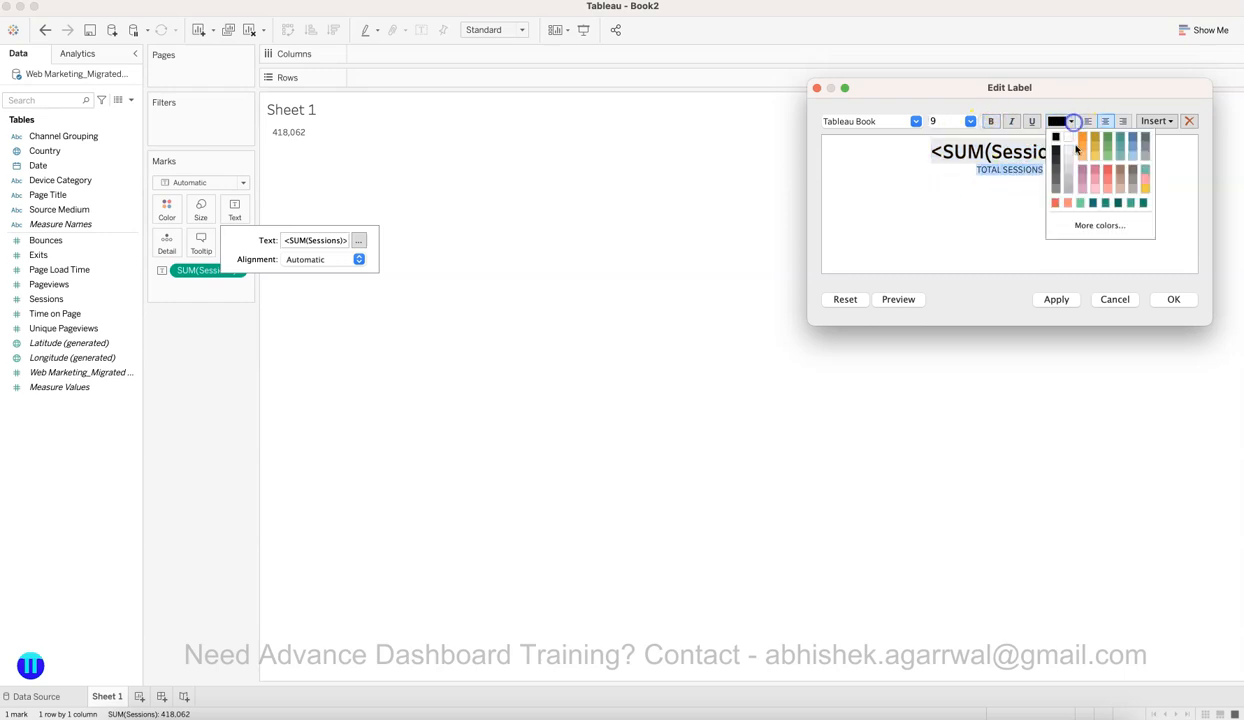
click(1058, 170)
click(1056, 299)
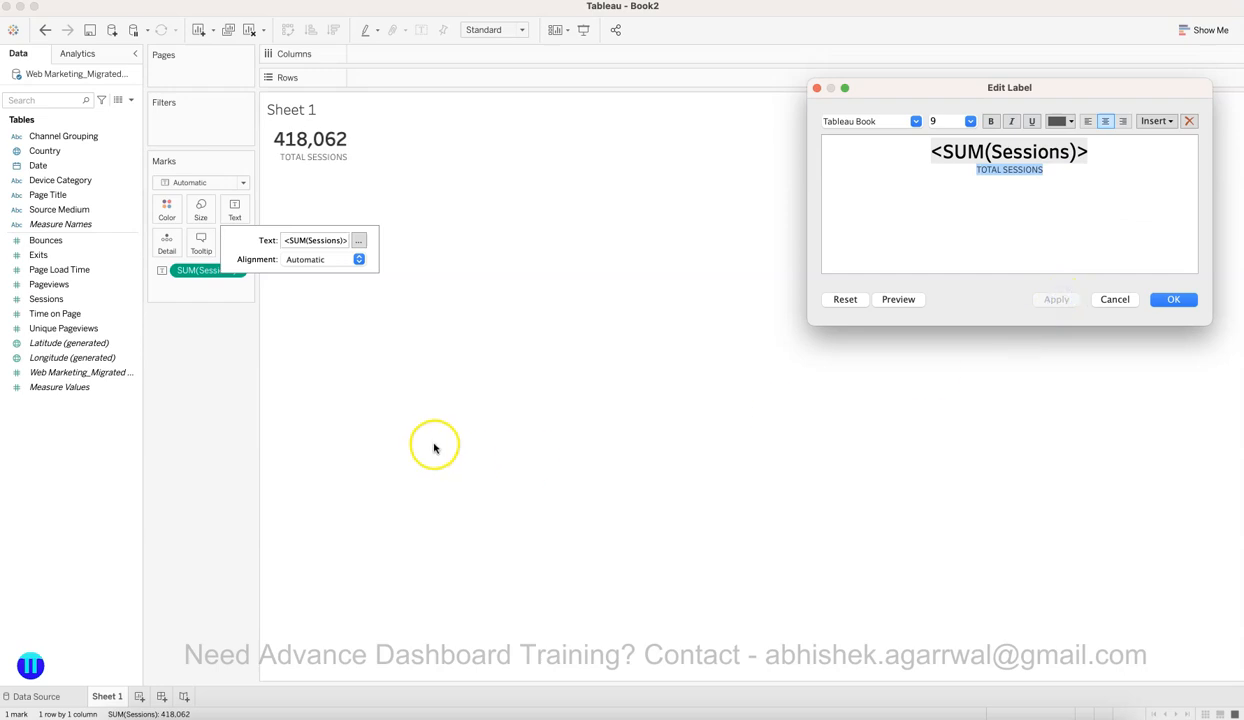
Step: Set the font size of the TOTAL SESSIONS line to 9 and accept the label edits
click(1045, 185)
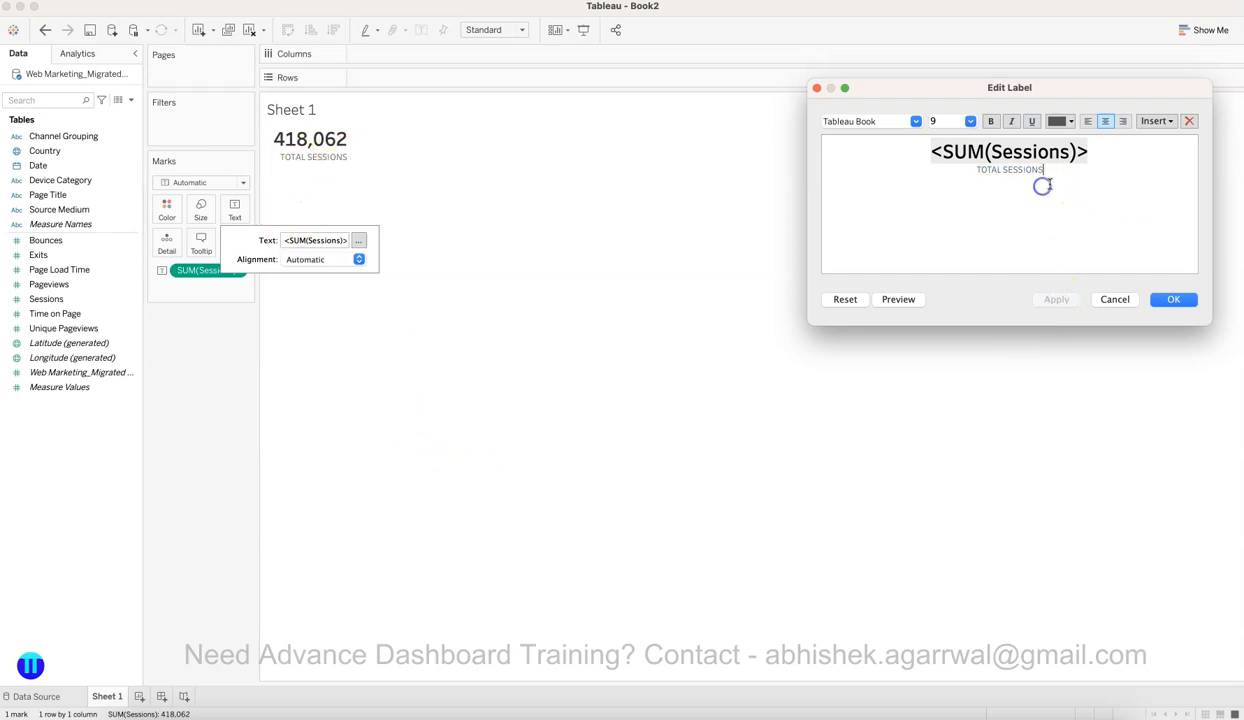
drag(1034, 171, 952, 169)
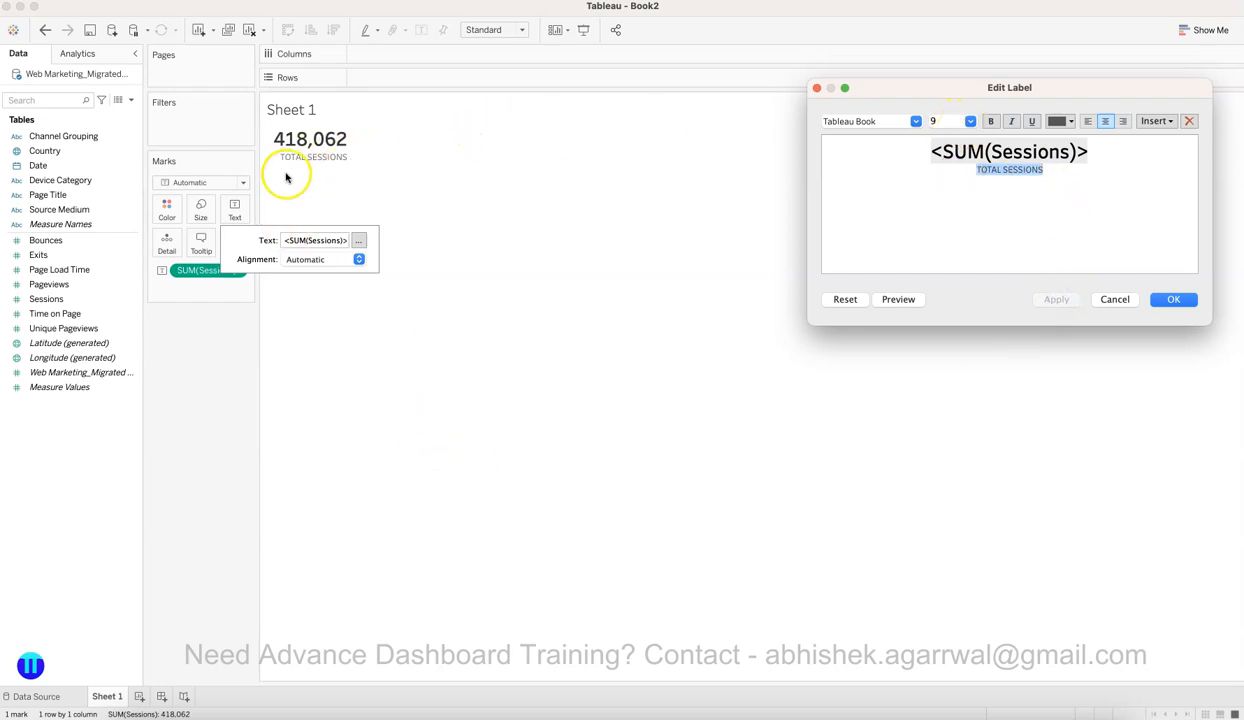
click(971, 126)
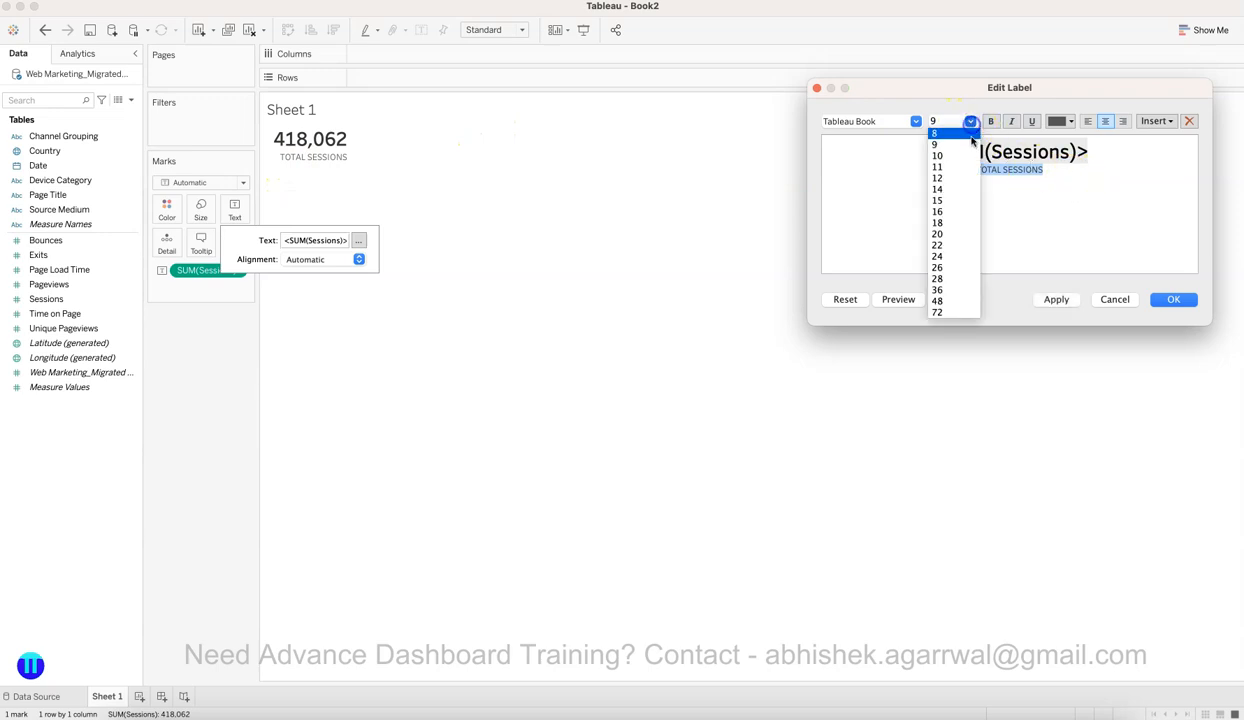
click(971, 142)
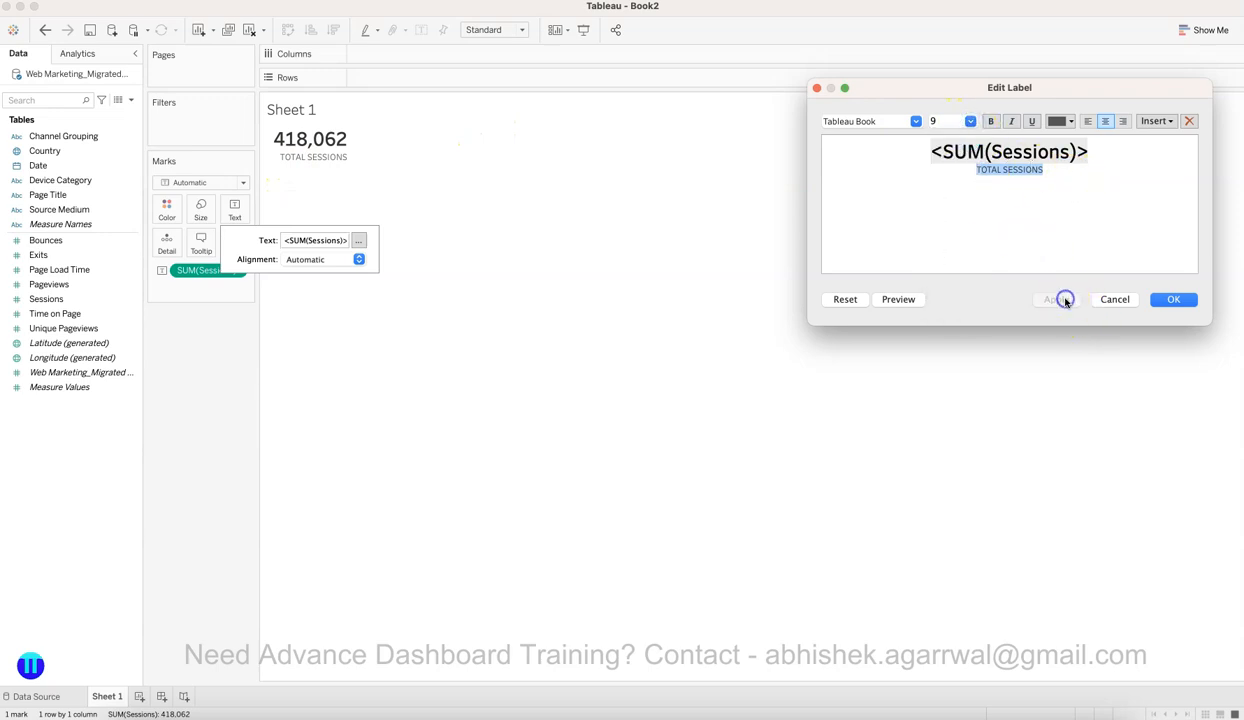
click(1177, 300)
Step: Set the fit of Sheet 1 to Entire View
click(506, 29)
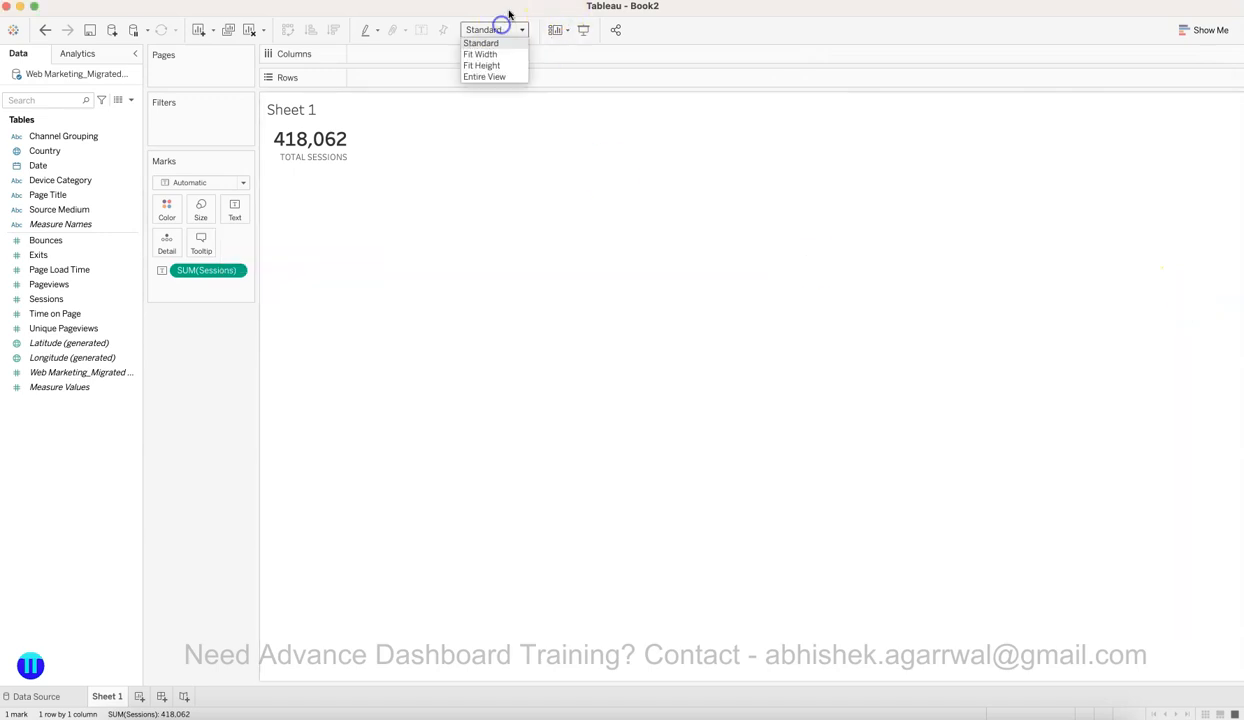
click(501, 77)
click(552, 330)
click(224, 398)
click(330, 380)
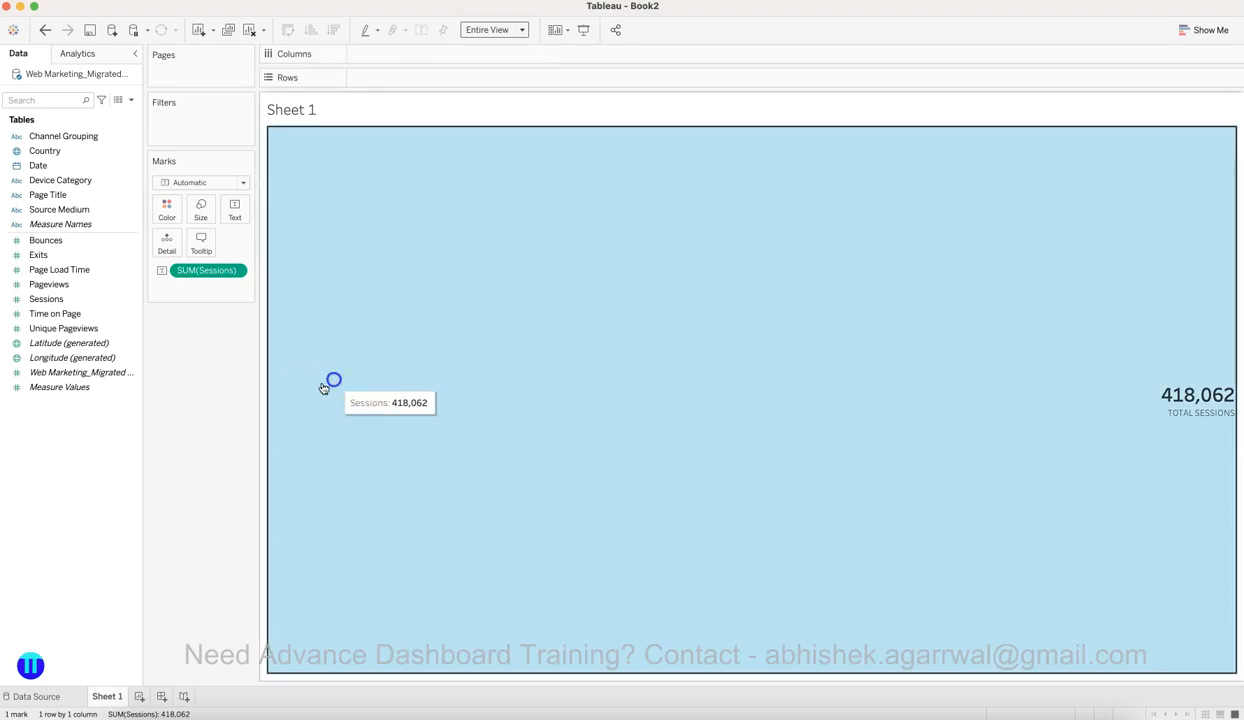
click(214, 400)
Step: Set the horizontal alignment of the total sessions text to Left
mouse_move(276, 357)
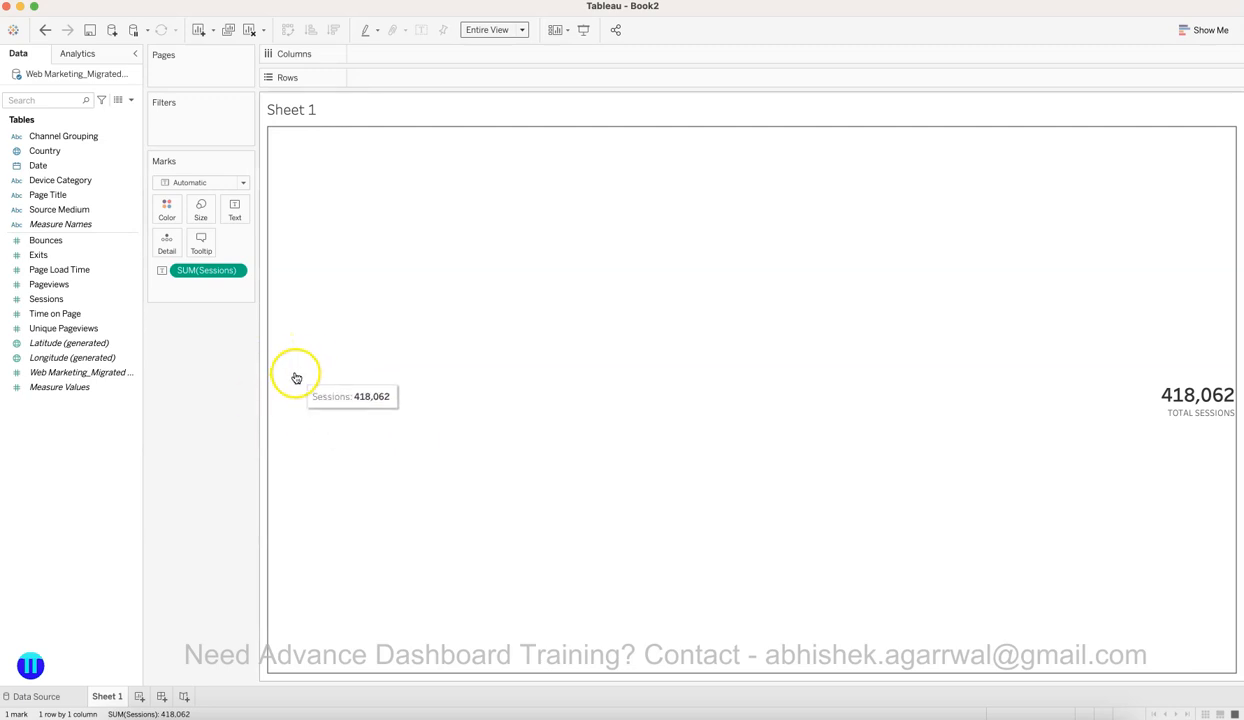
click(282, 276)
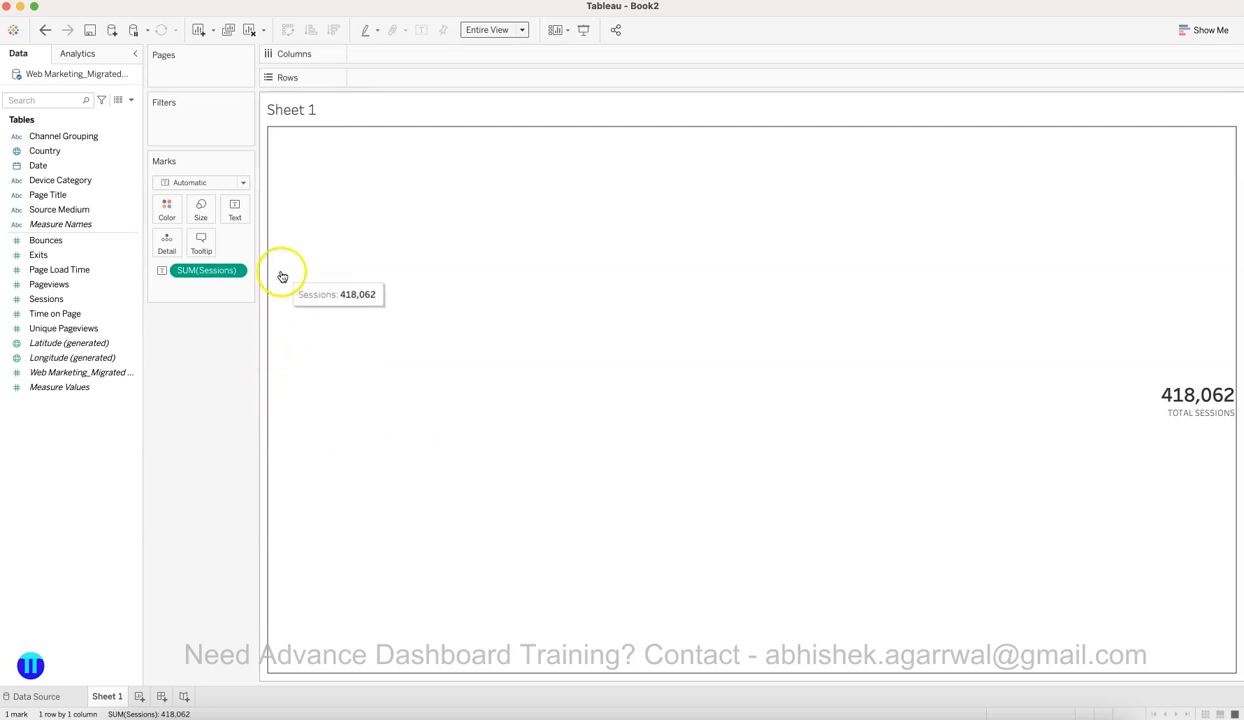
click(238, 212)
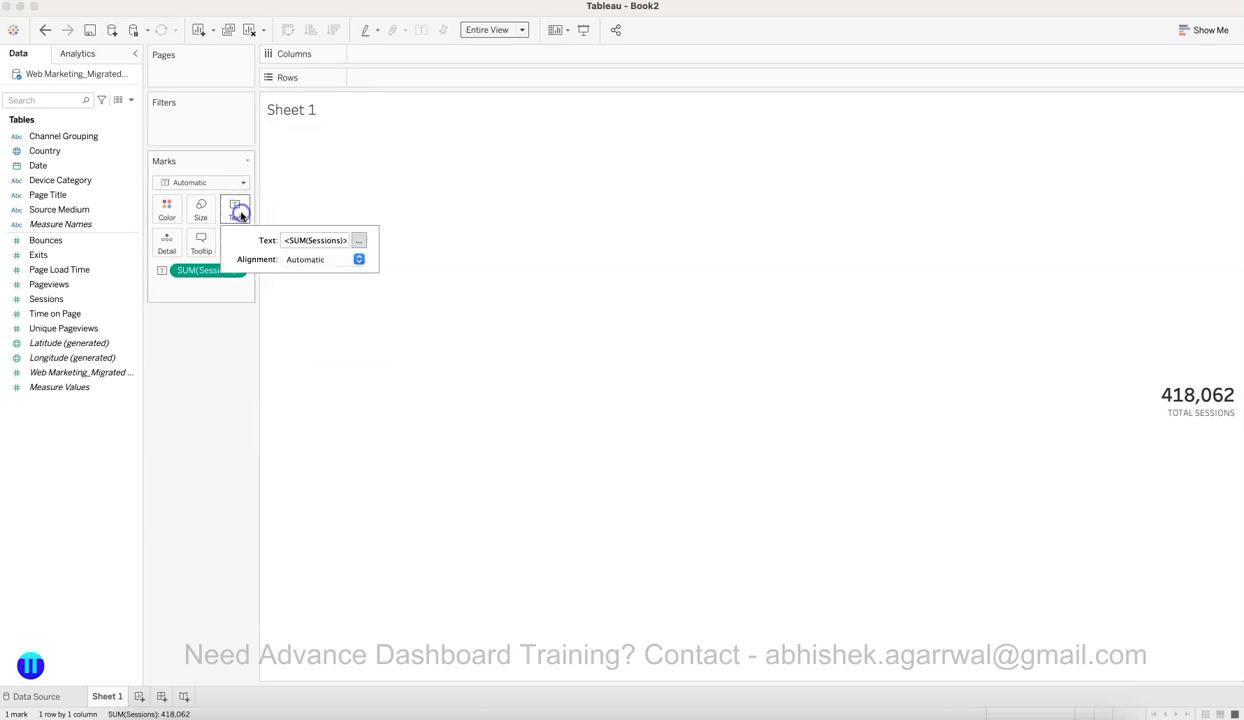
click(332, 260)
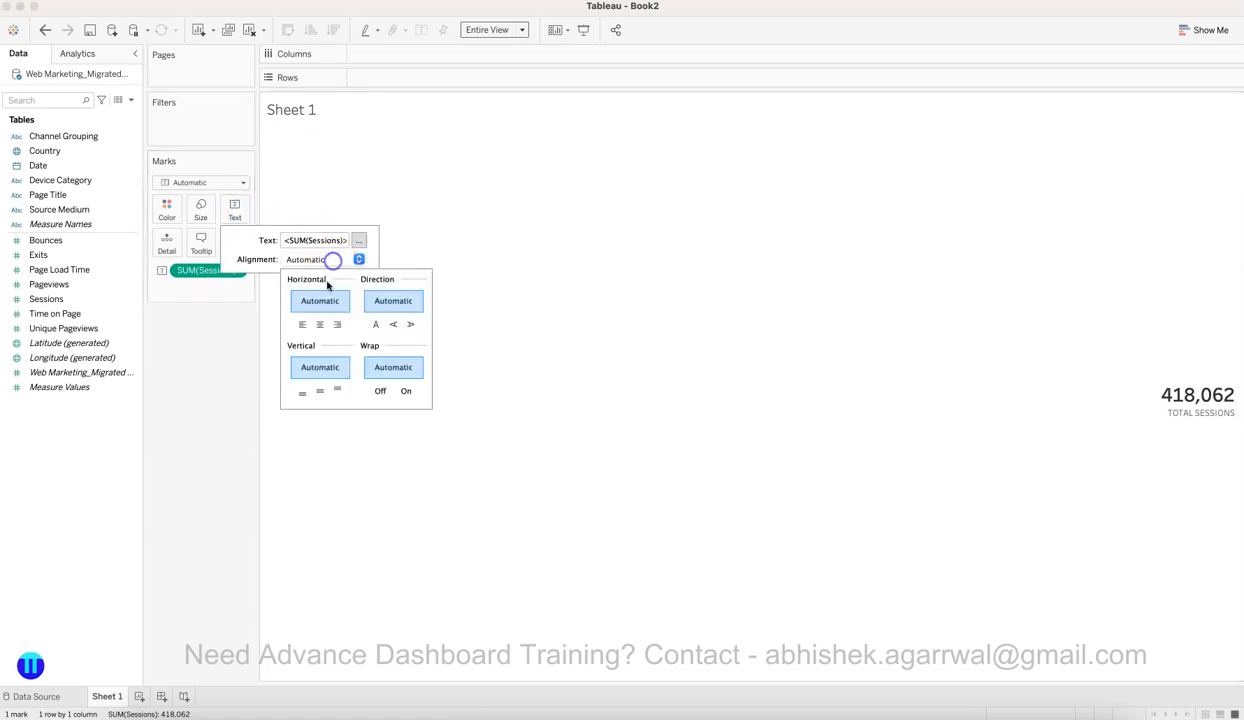
click(303, 325)
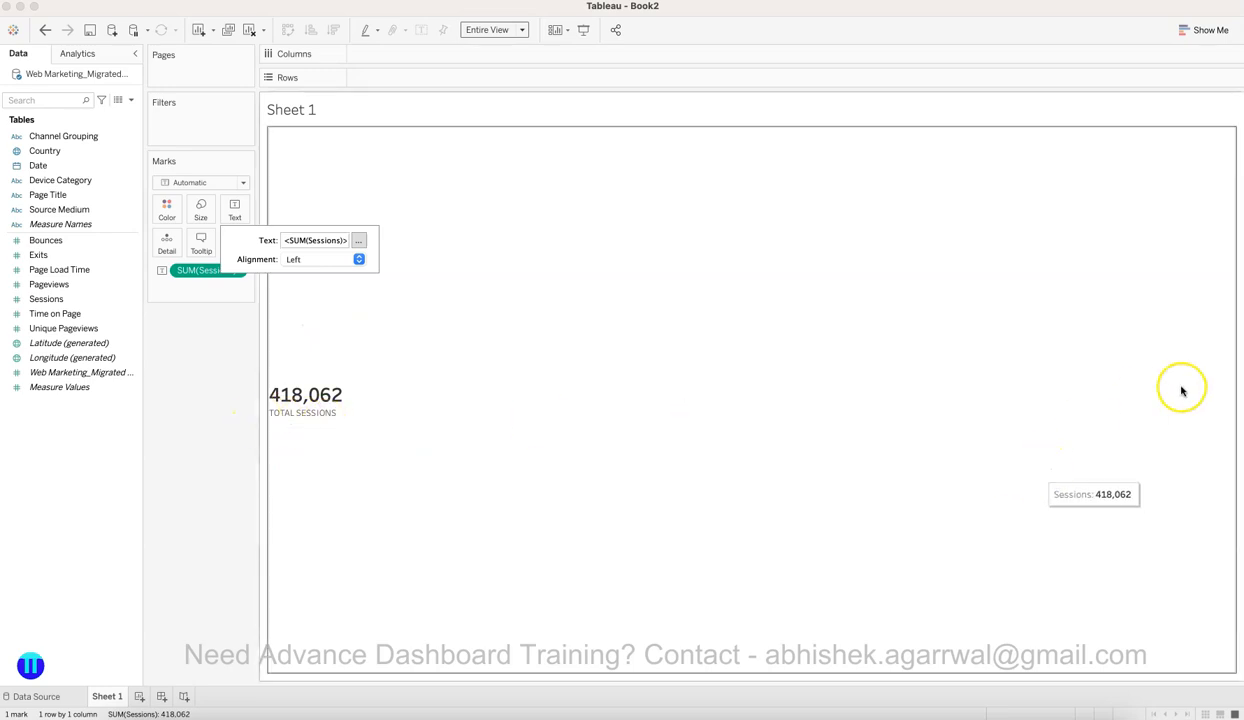
click(209, 476)
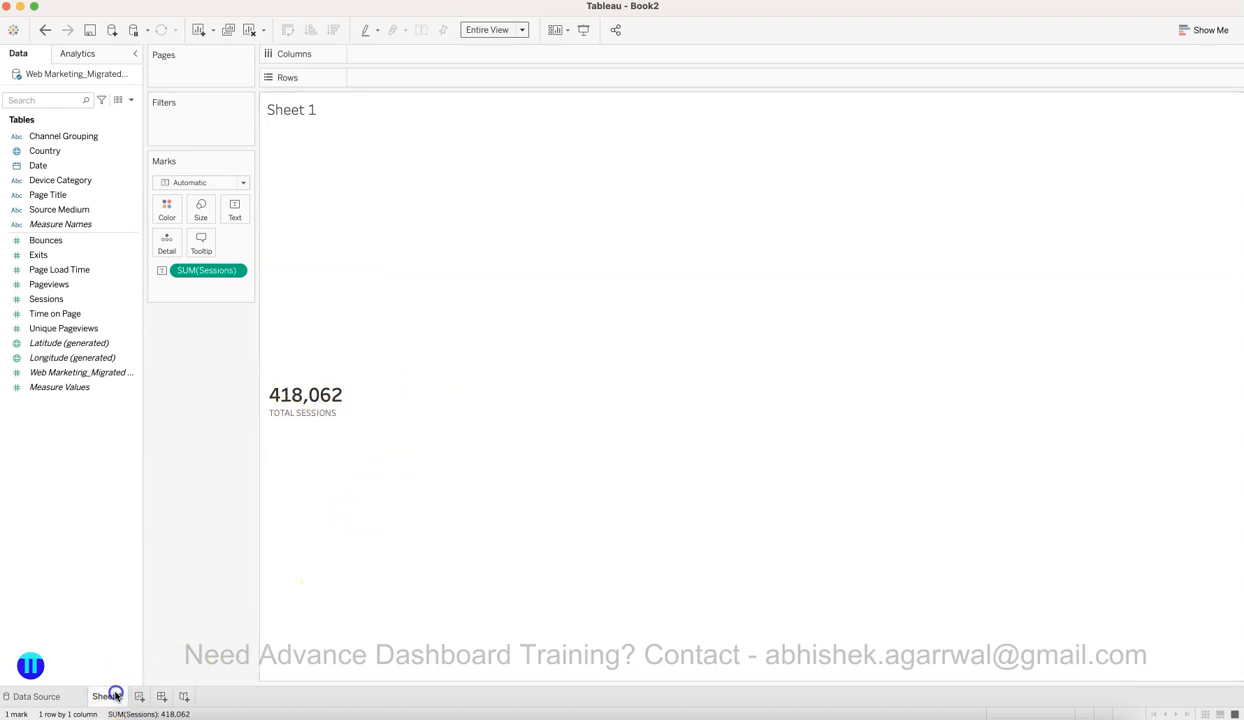
Step: Rename Sheet 1 as SESSIONS and hide the sheet title
text(SESS)
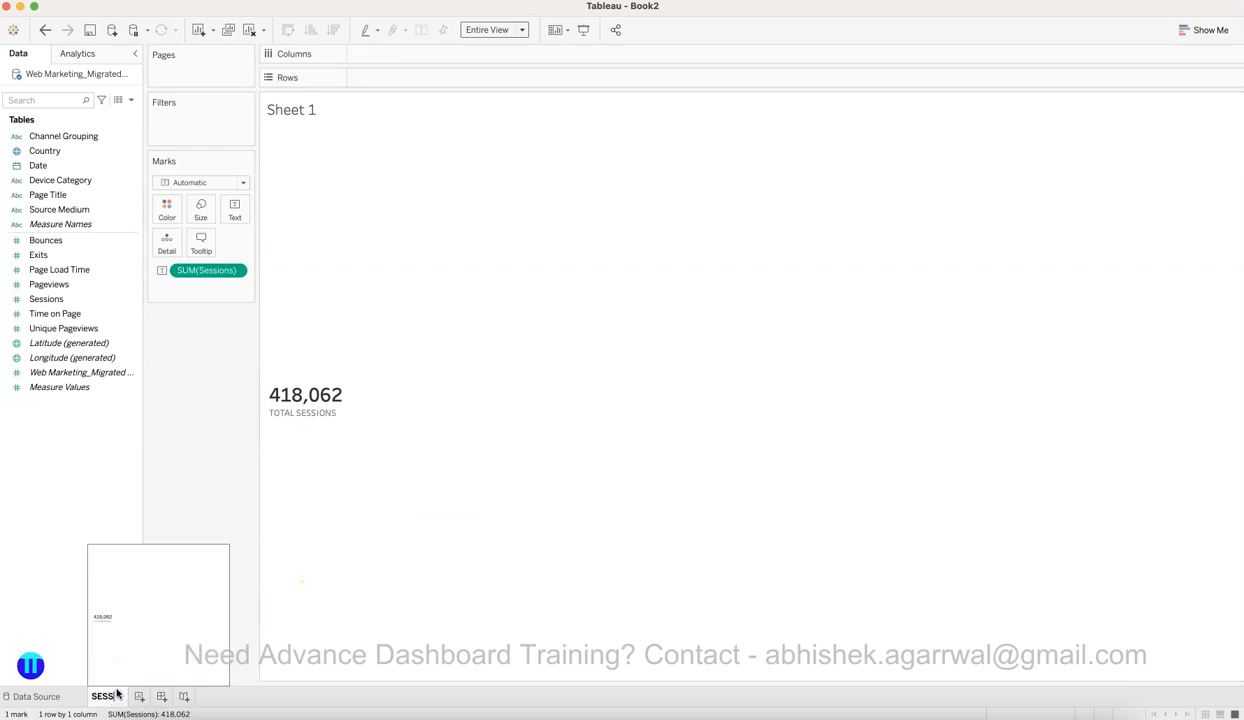
key(Return)
click(128, 697)
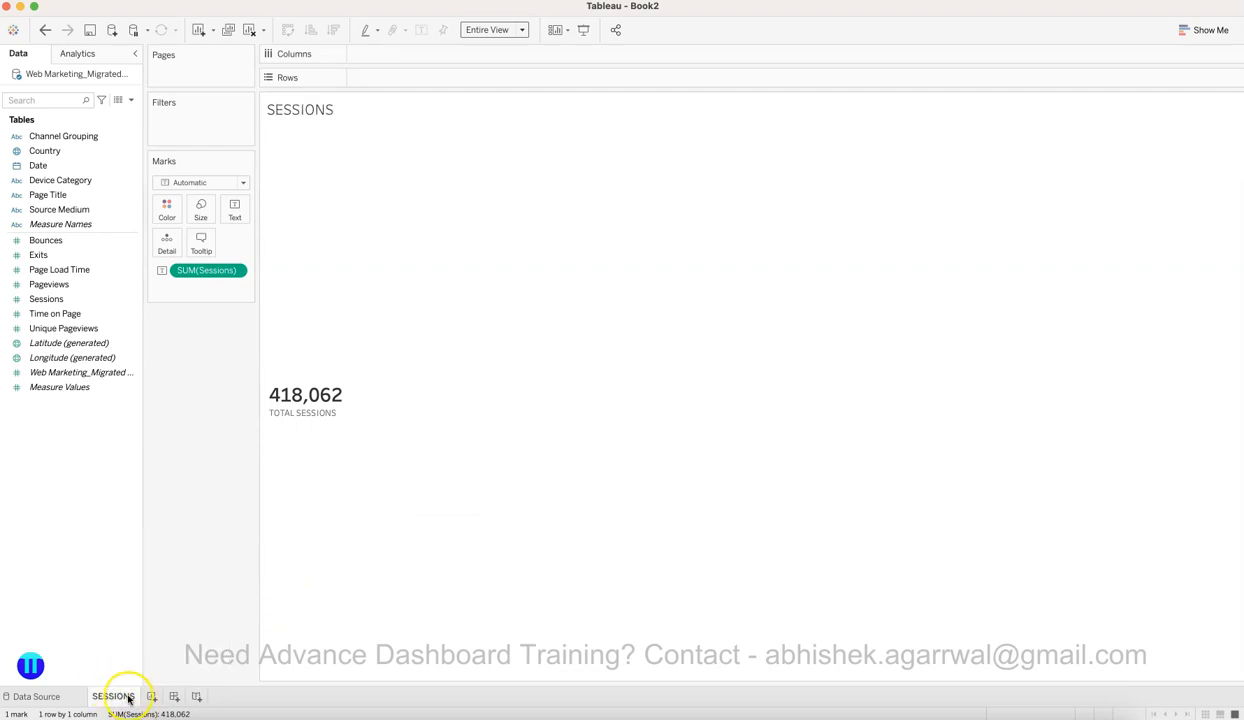
right_click(305, 116)
click(333, 147)
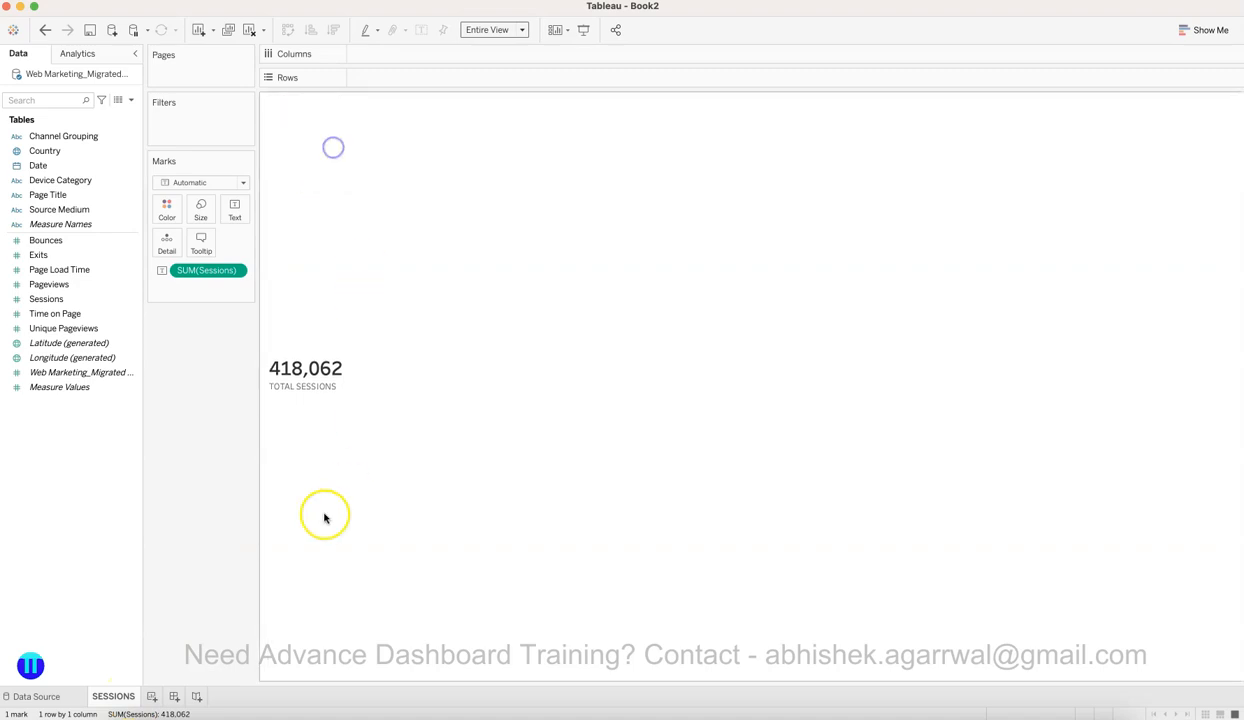
Step: Duplicate the SESSIONS sheet and replace the copy's Sessions text measure with Exits
right_click(121, 698)
click(199, 571)
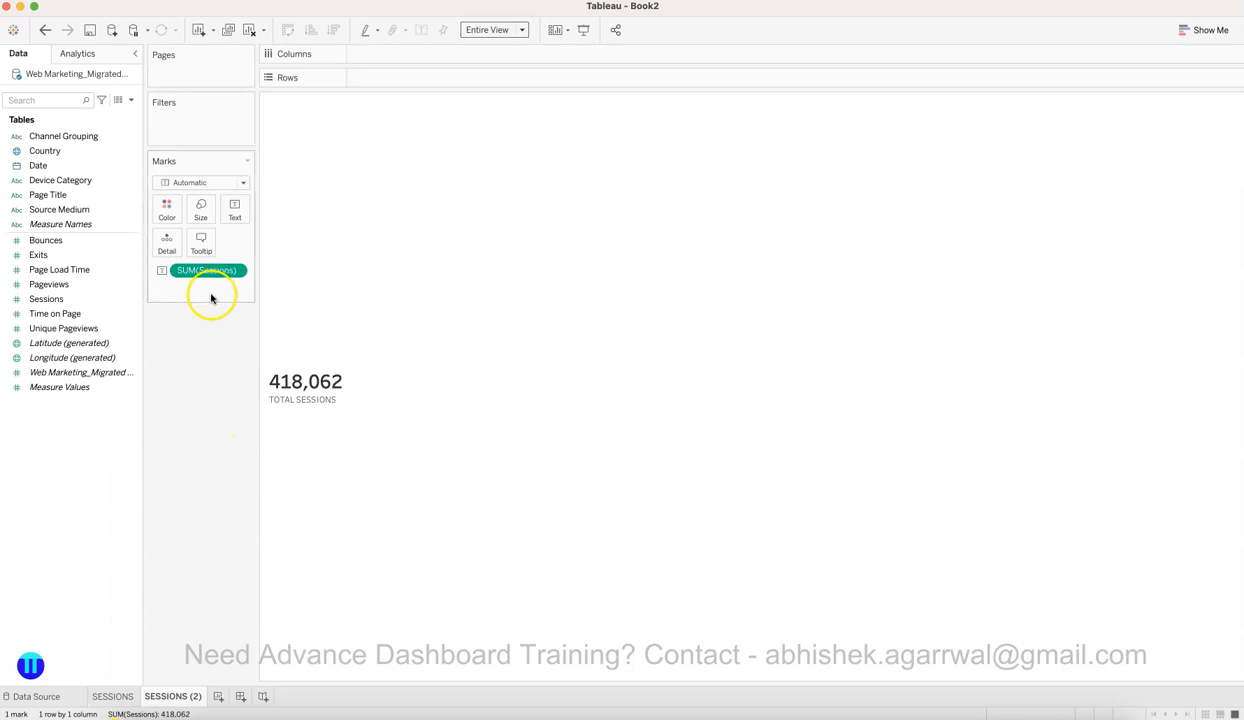
drag(45, 256, 190, 277)
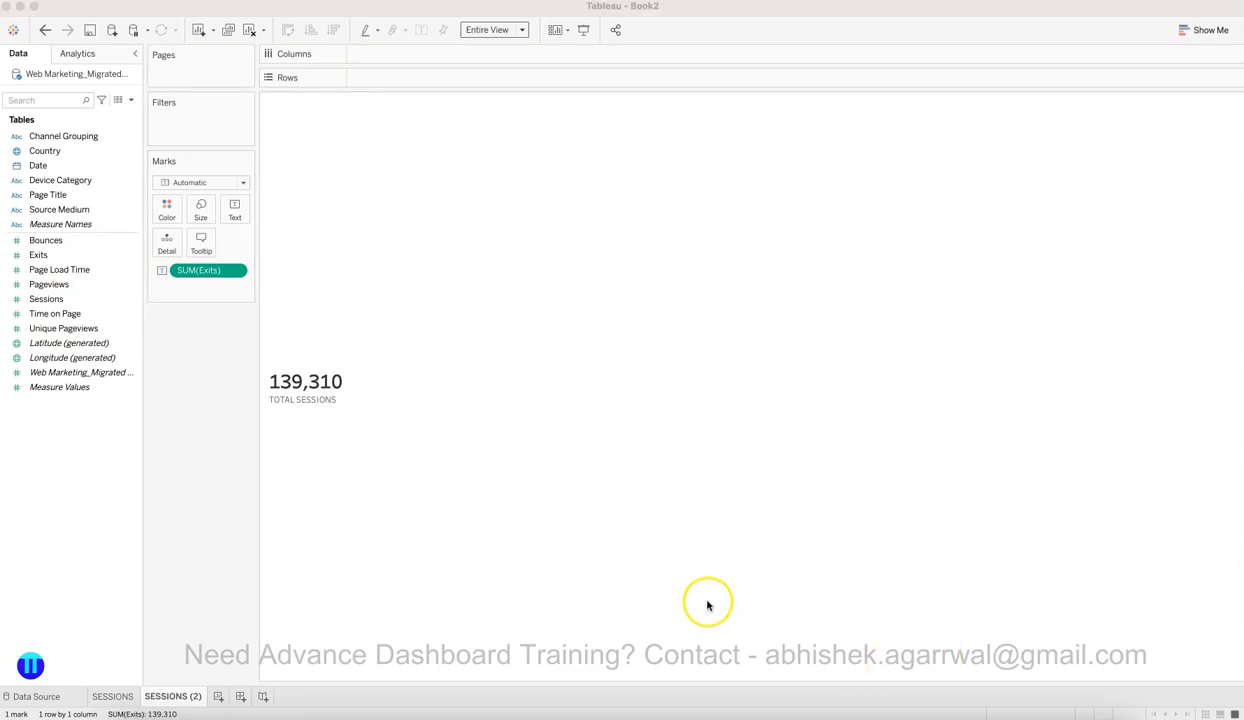
Step: Change the second line of the exits label to "TOTAL EXITS"
click(236, 213)
click(357, 240)
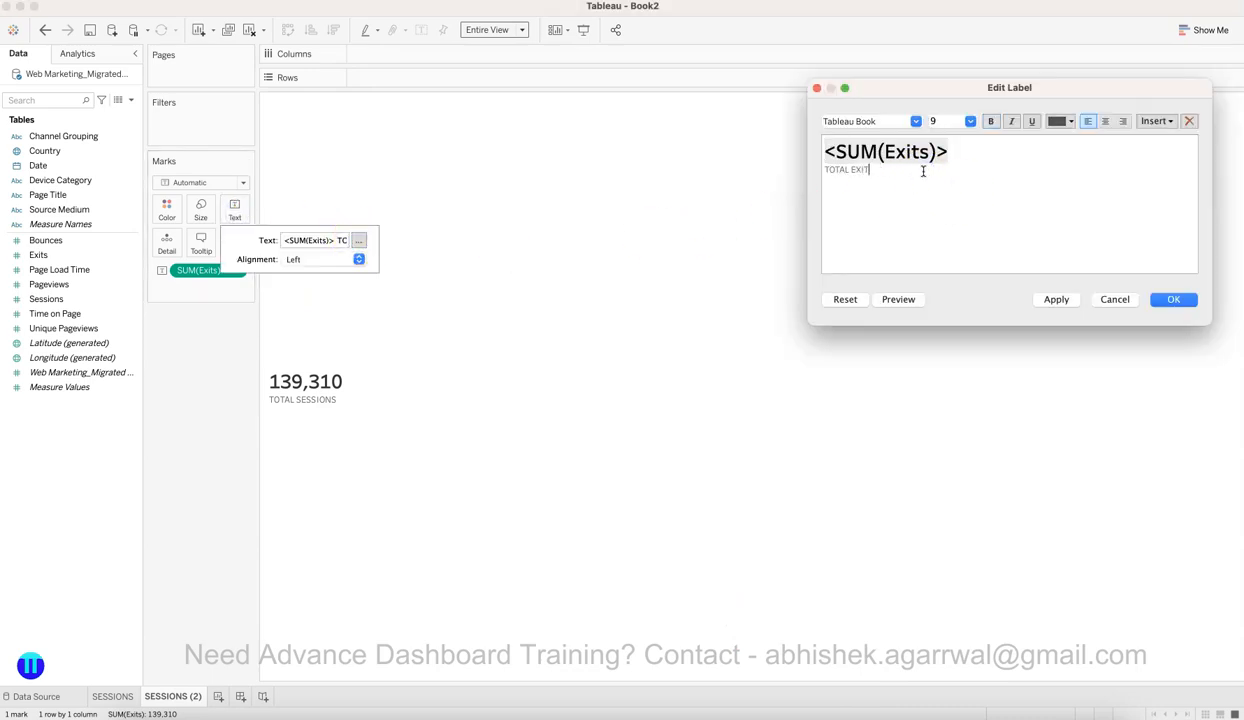
click(1052, 300)
click(1169, 300)
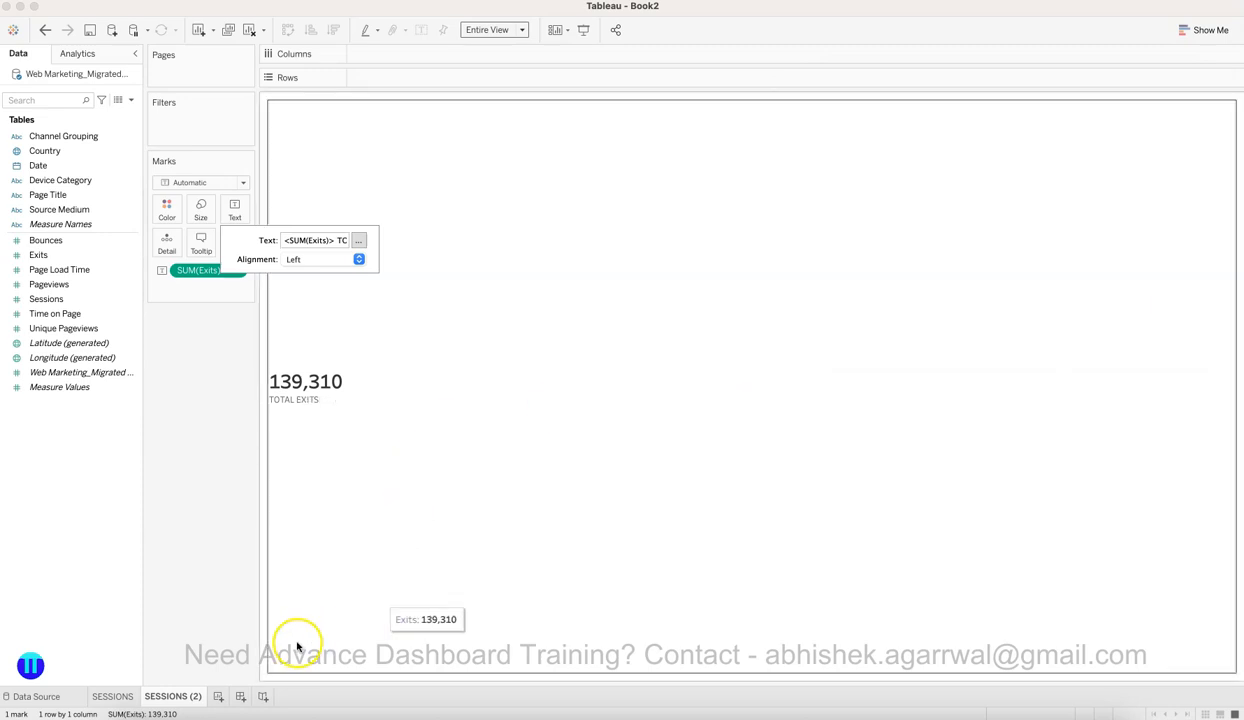
Step: Rename the SESSIONS (2) sheet as EXIT
double_click(194, 698)
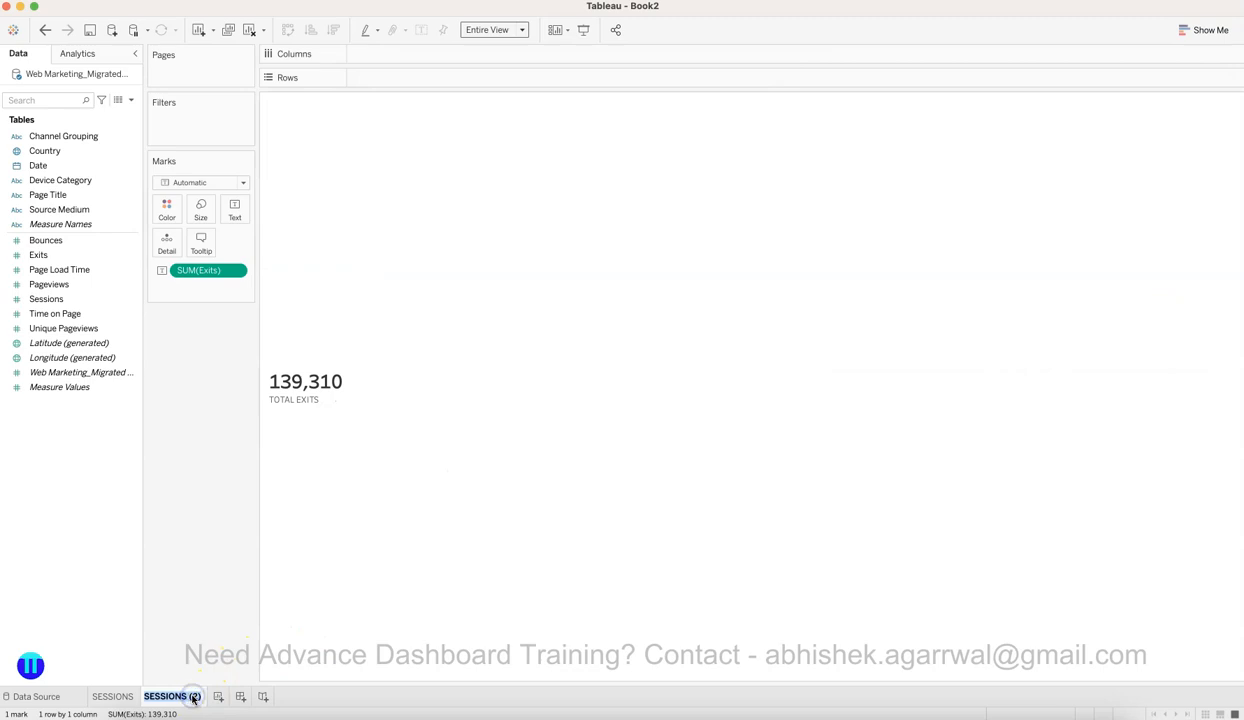
text(EXIST)
key(Return)
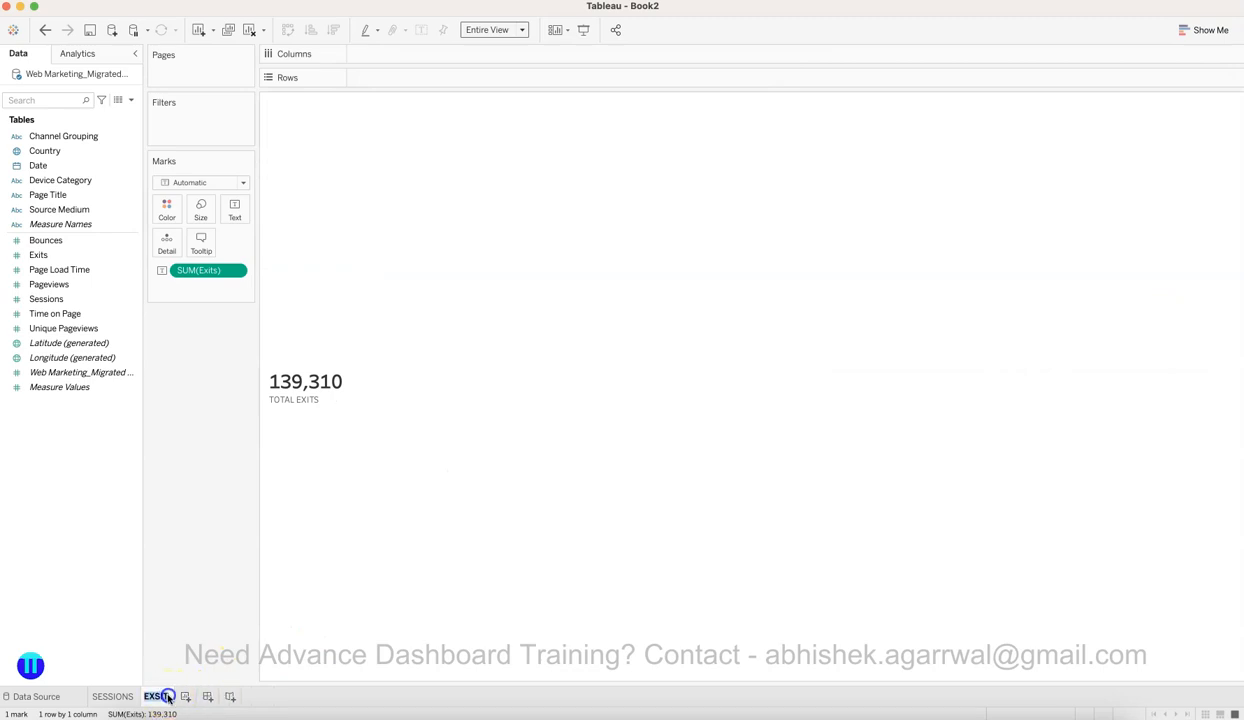
mouse_move(168, 694)
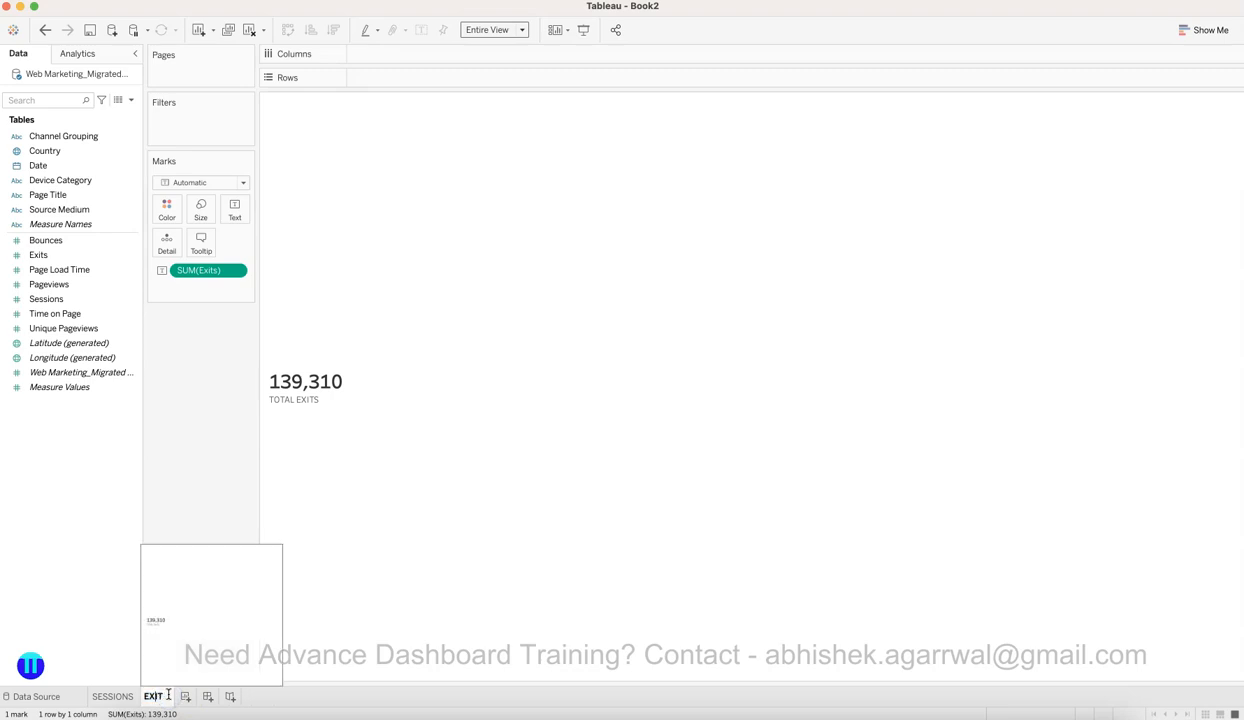
click(169, 697)
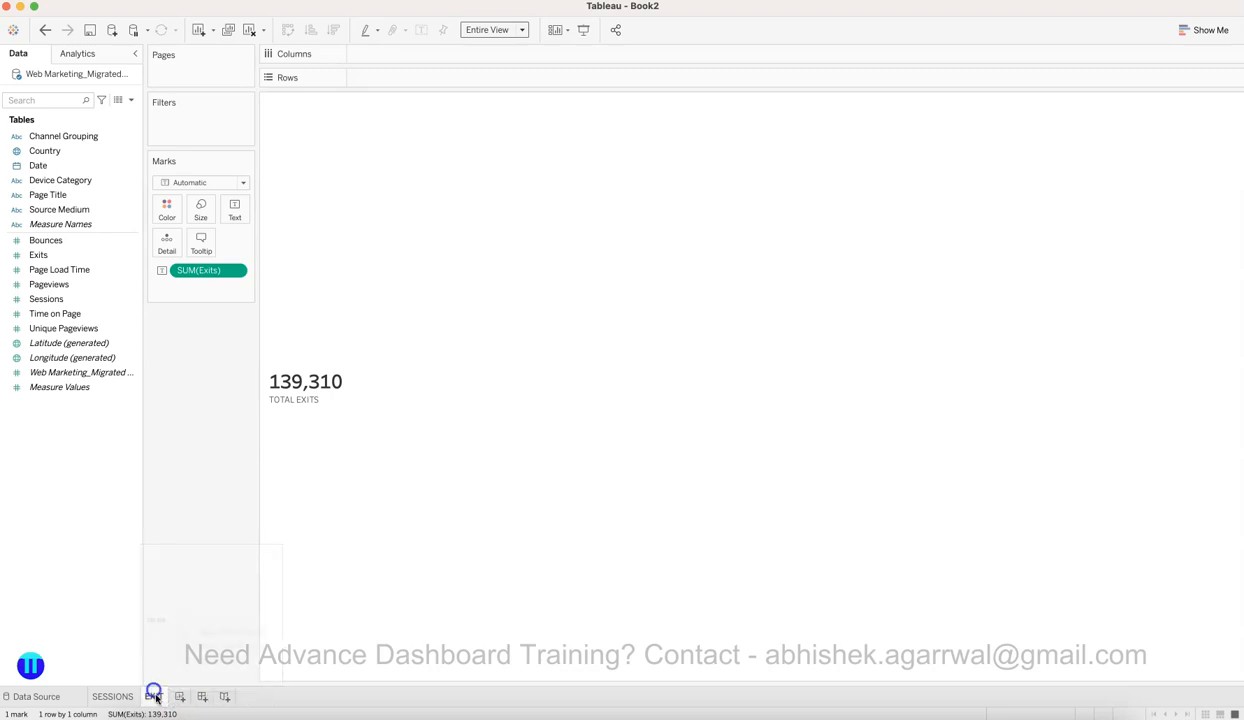
Step: Duplicate the EXIT sheet and replace the copy's Exits text measure with Page Load Time
right_click(158, 696)
click(218, 571)
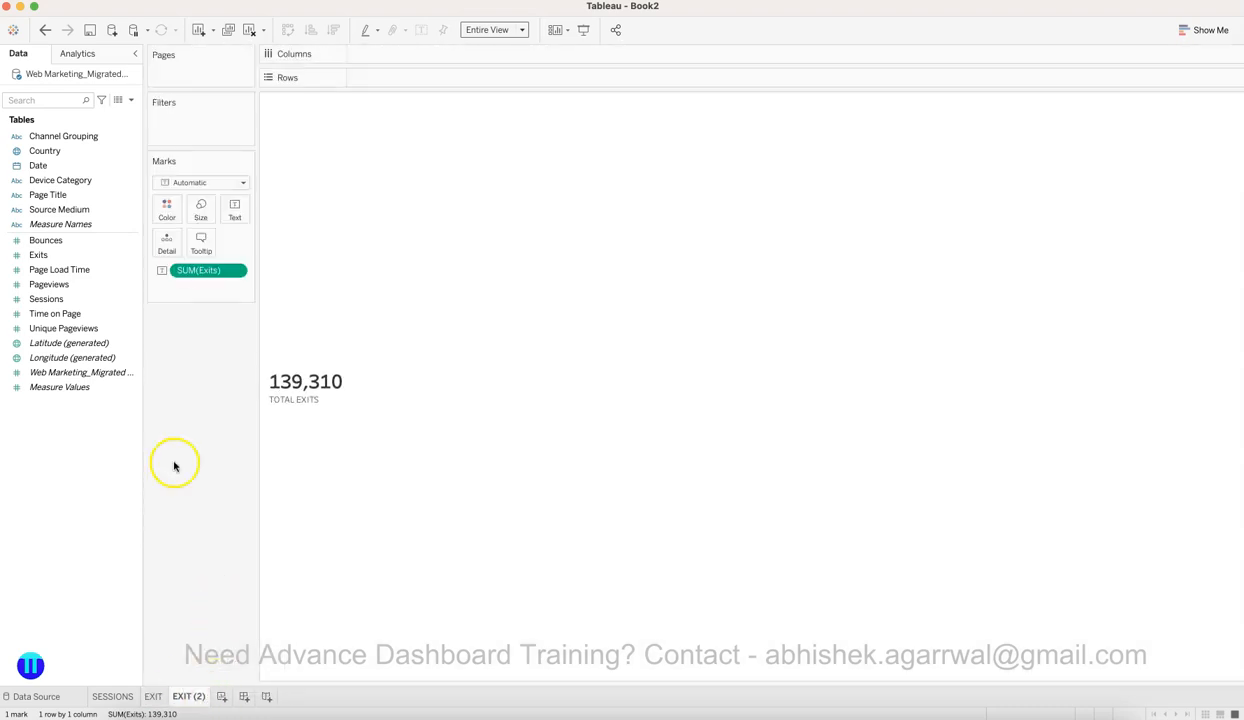
drag(69, 269, 195, 272)
mouse_move(311, 400)
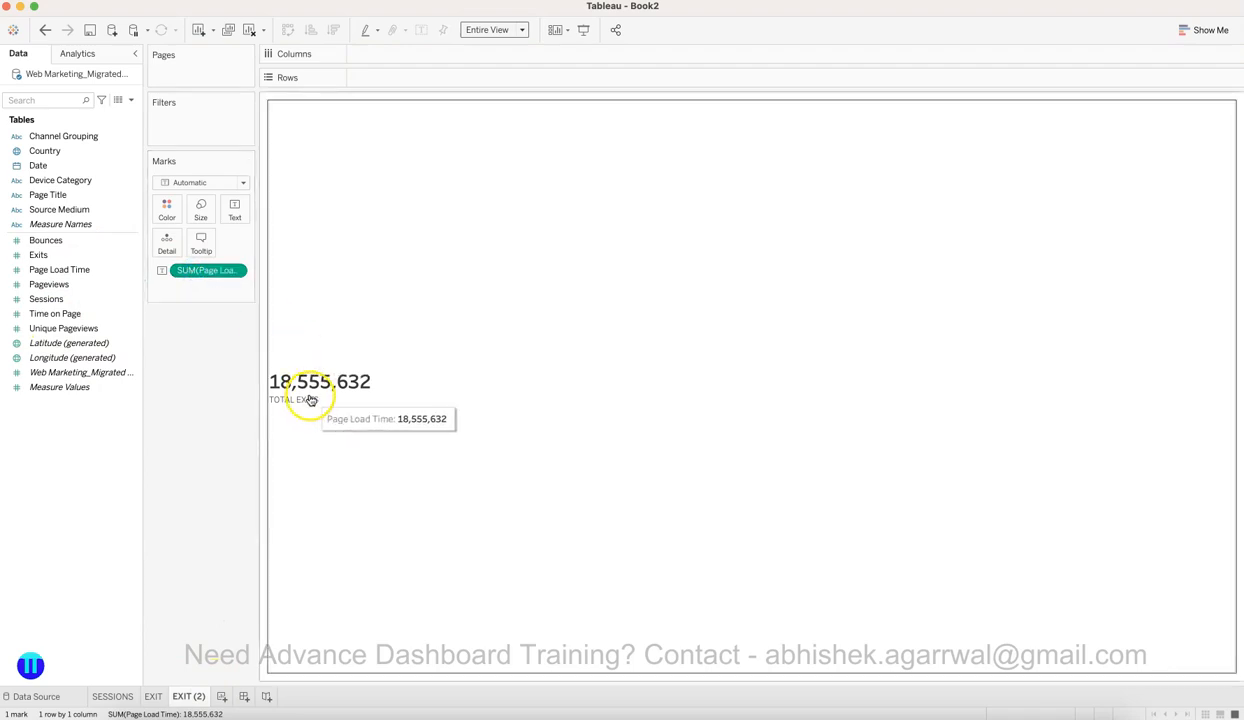
Step: Change the aggregation of the Page Load Time measure to Average
click(241, 273)
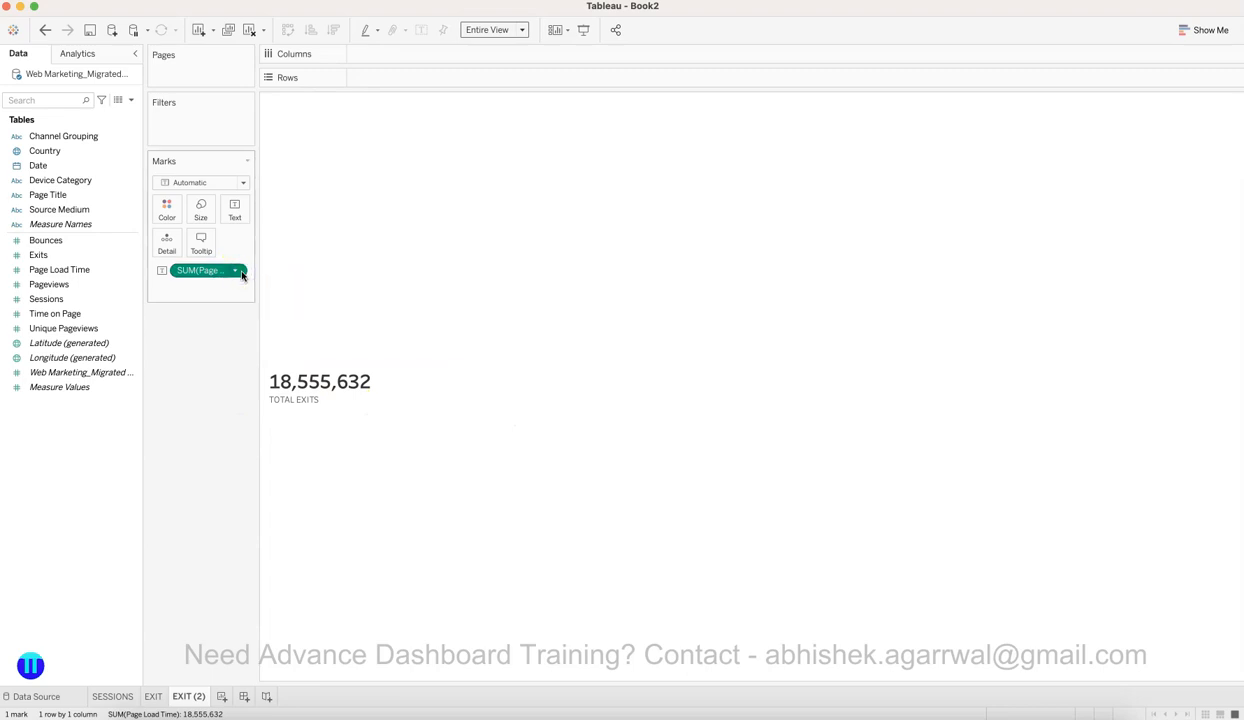
mouse_move(236, 389)
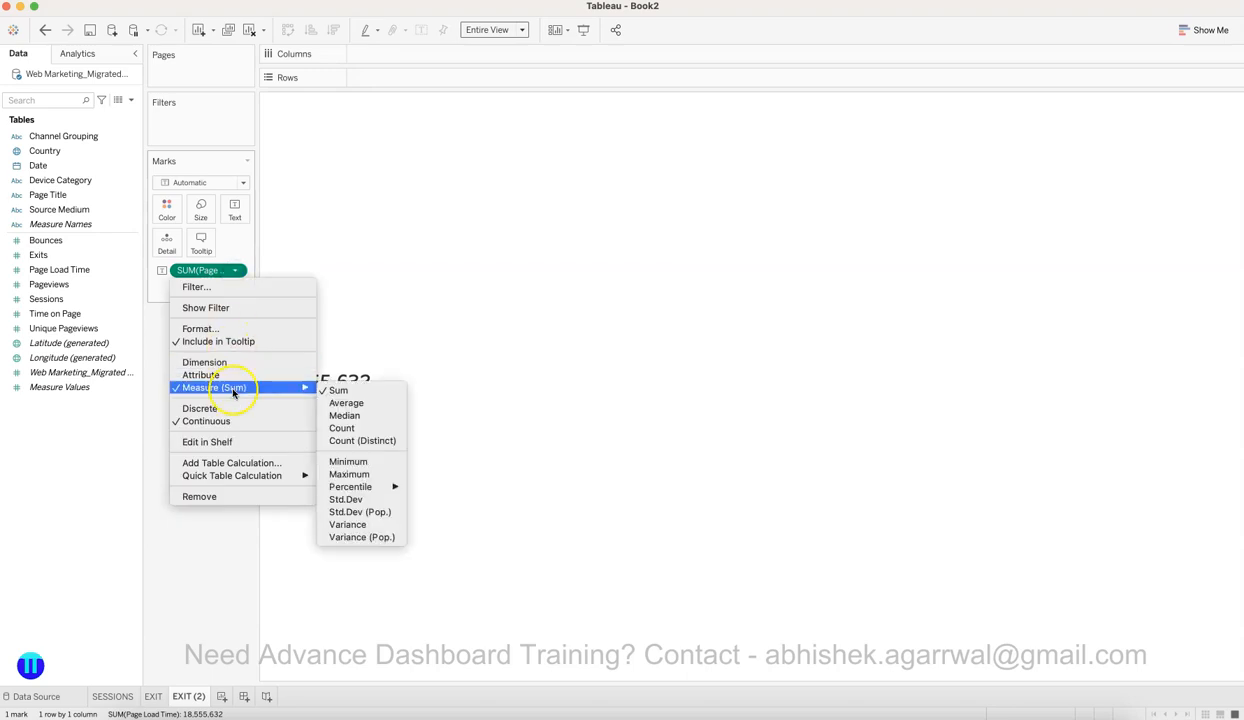
click(335, 403)
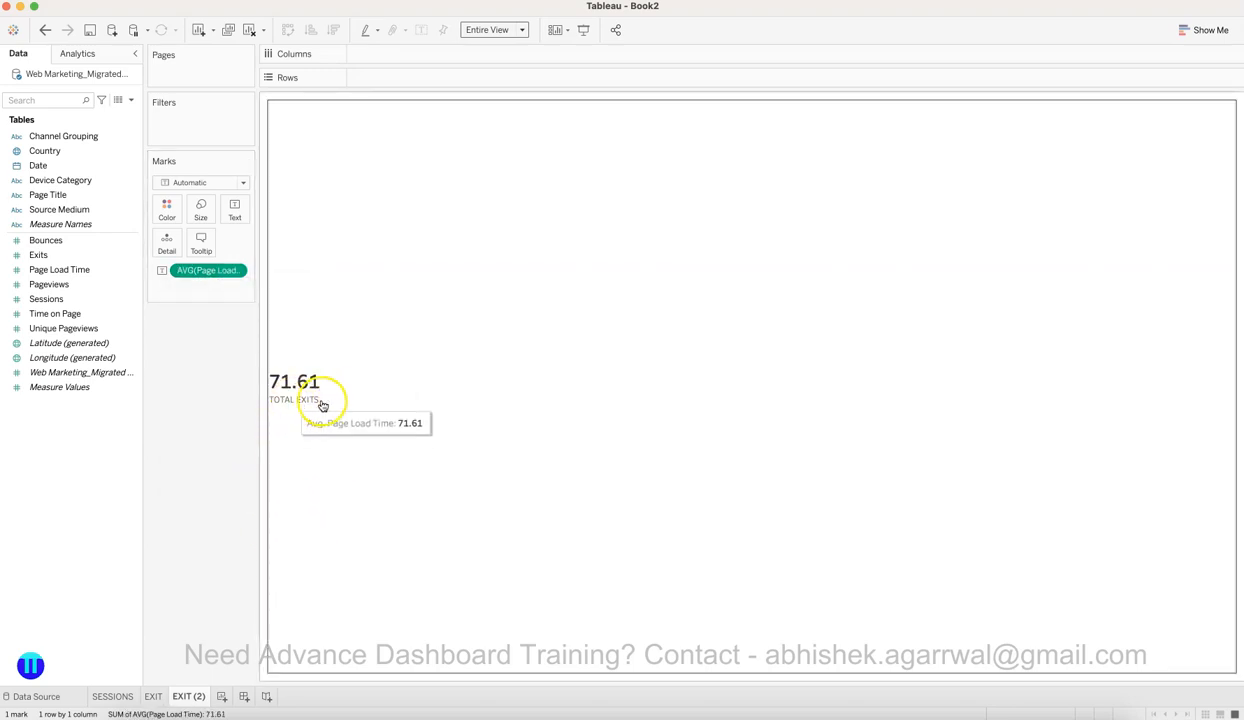
Step: Change the second line of the page load label to "AVG PAGE LOAD TIME"
click(236, 210)
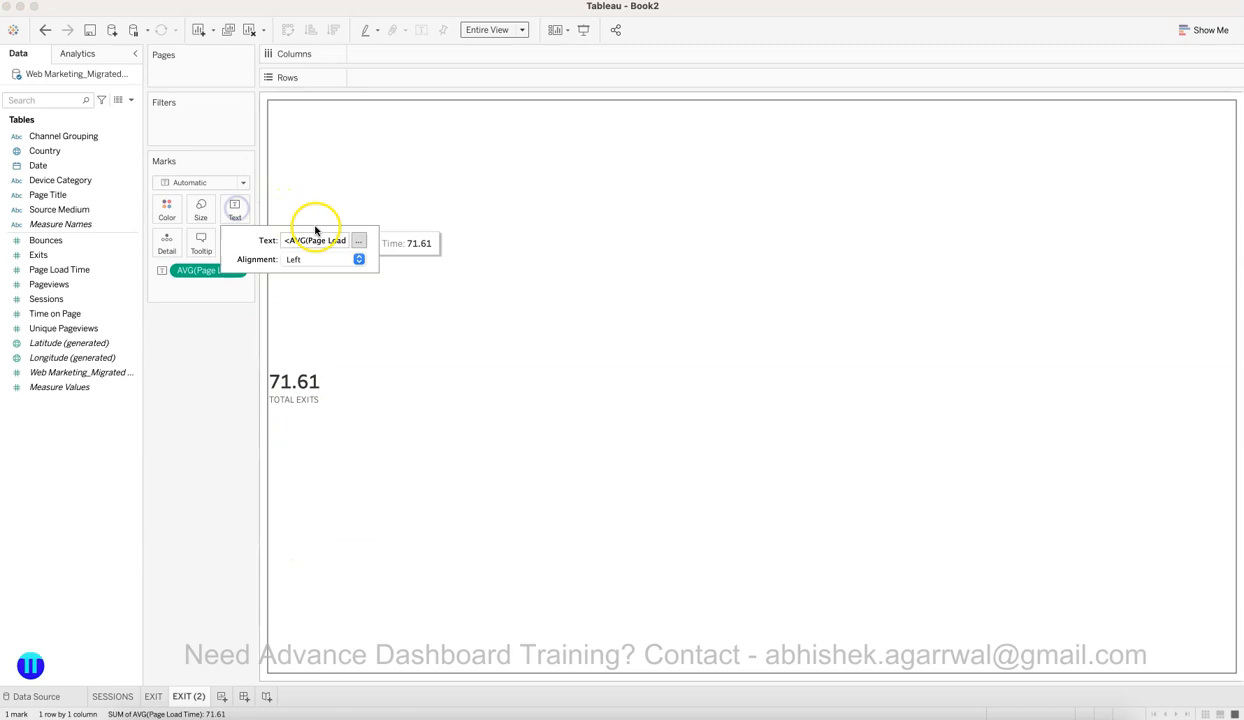
click(358, 241)
click(911, 178)
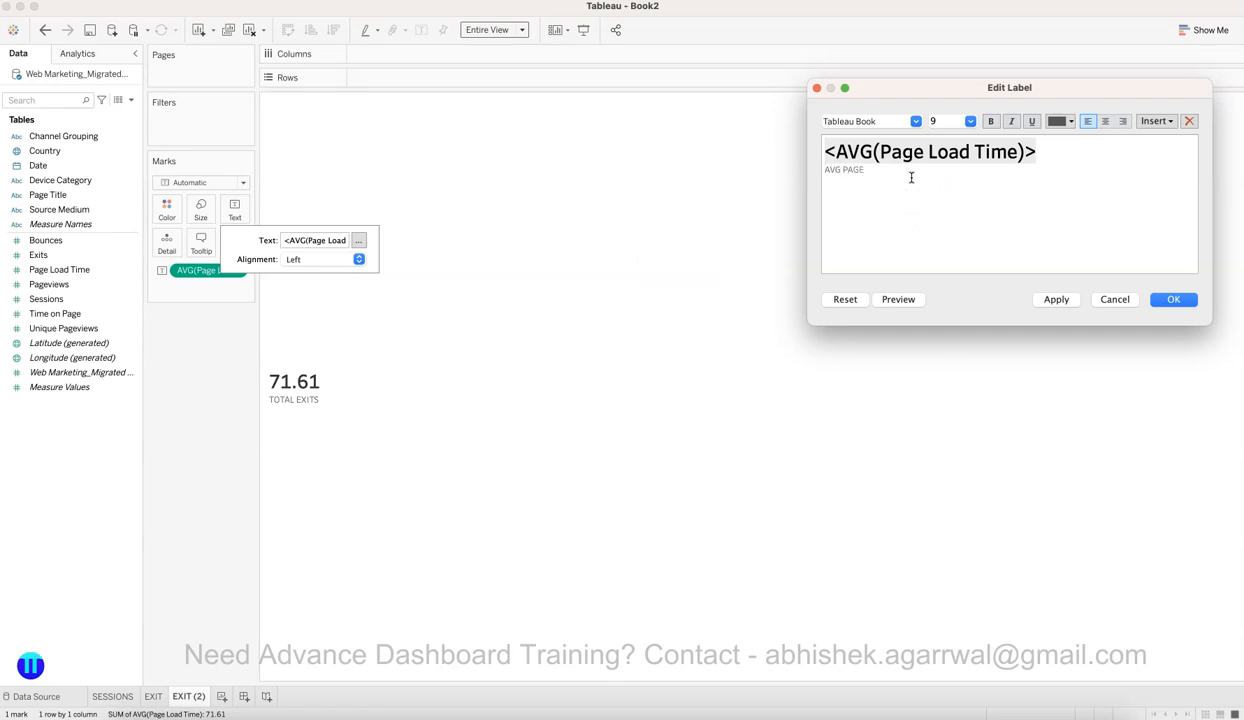
click(1056, 299)
click(1174, 299)
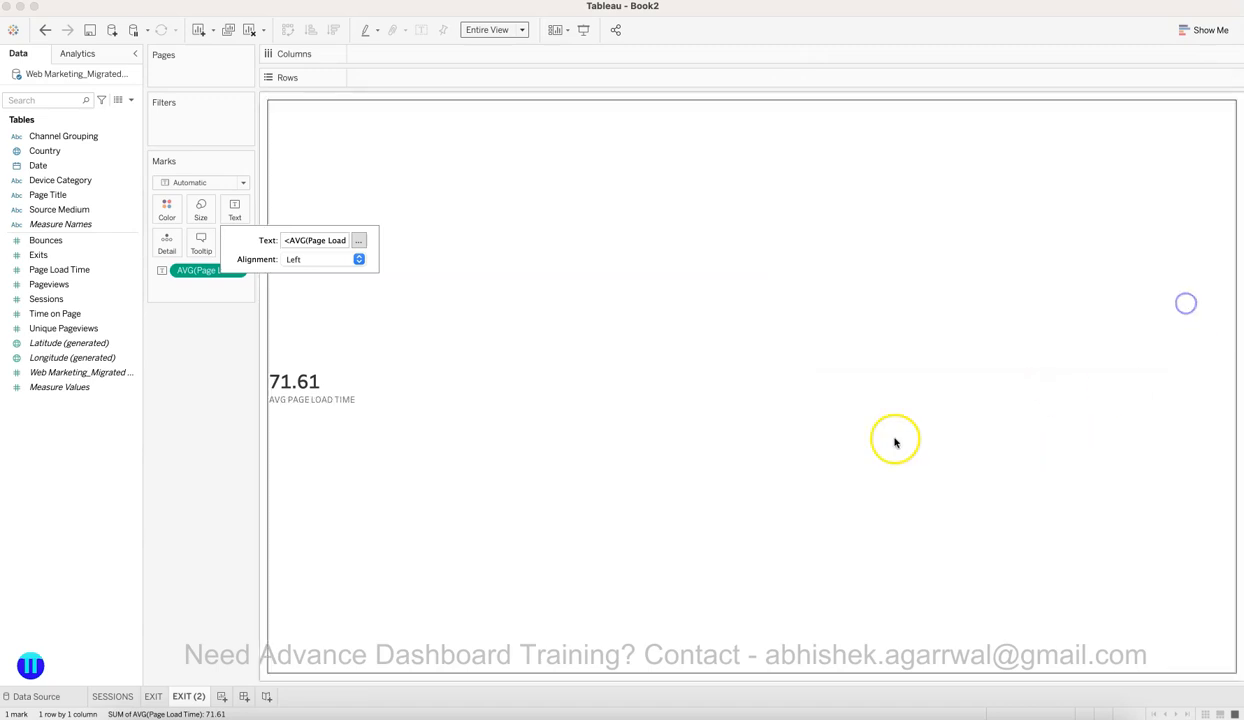
click(672, 489)
click(330, 478)
click(206, 475)
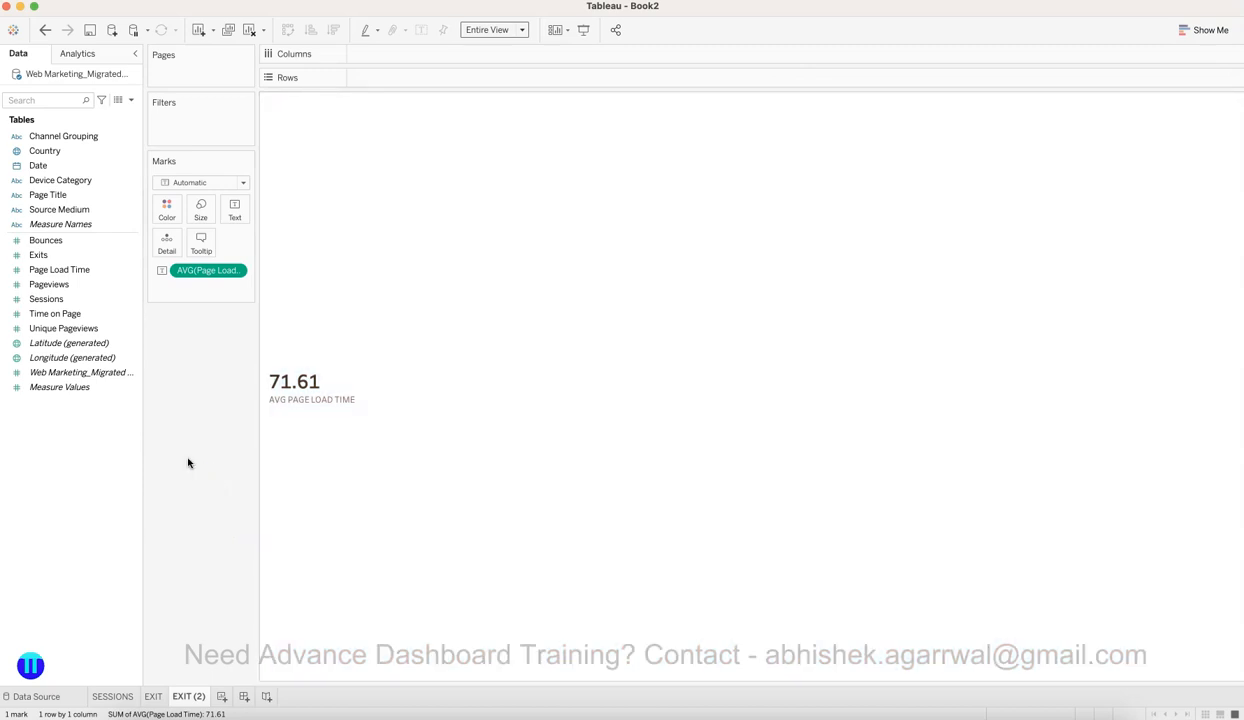
Step: Try adding an "S" after the average page load time value in the text label
click(308, 439)
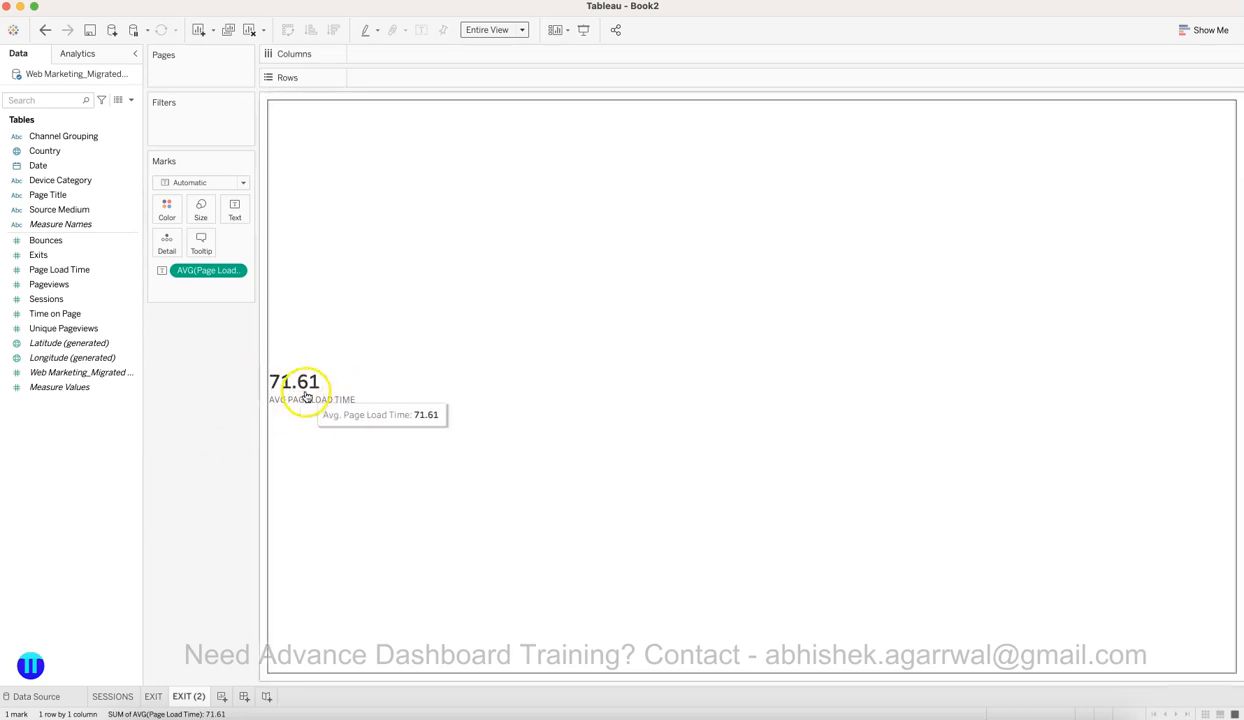
click(236, 210)
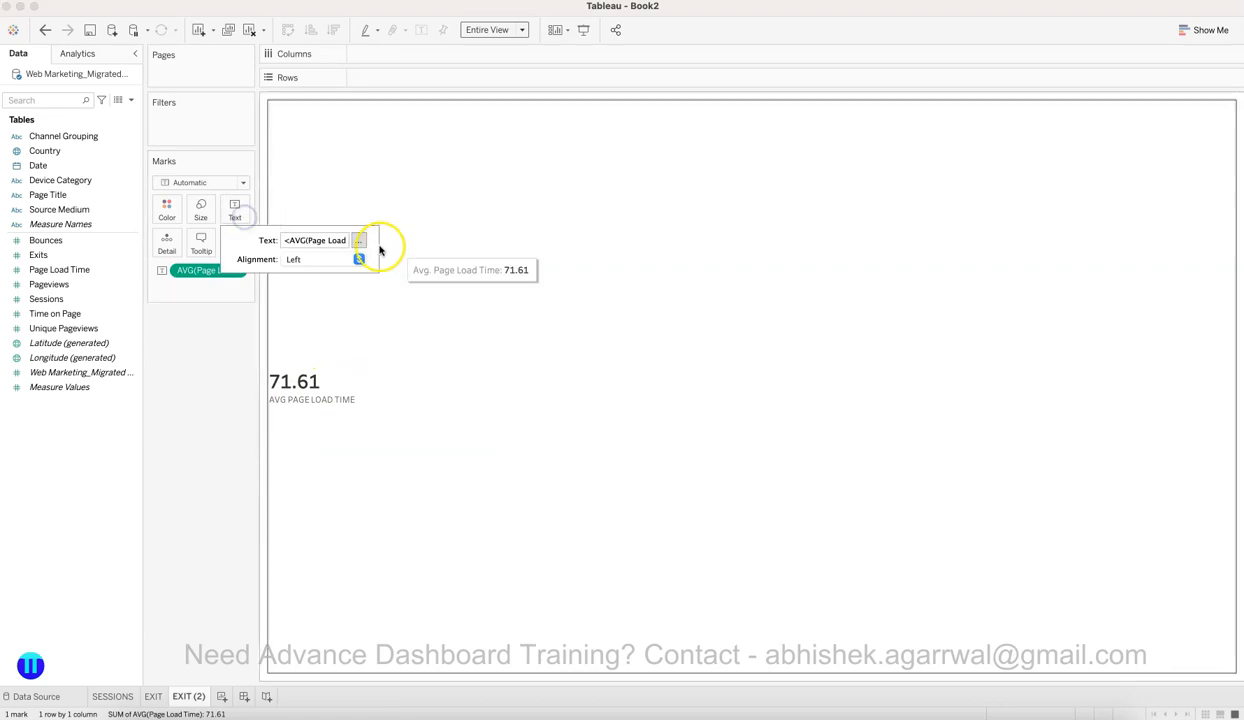
click(358, 240)
click(1078, 156)
text(S)
click(1056, 299)
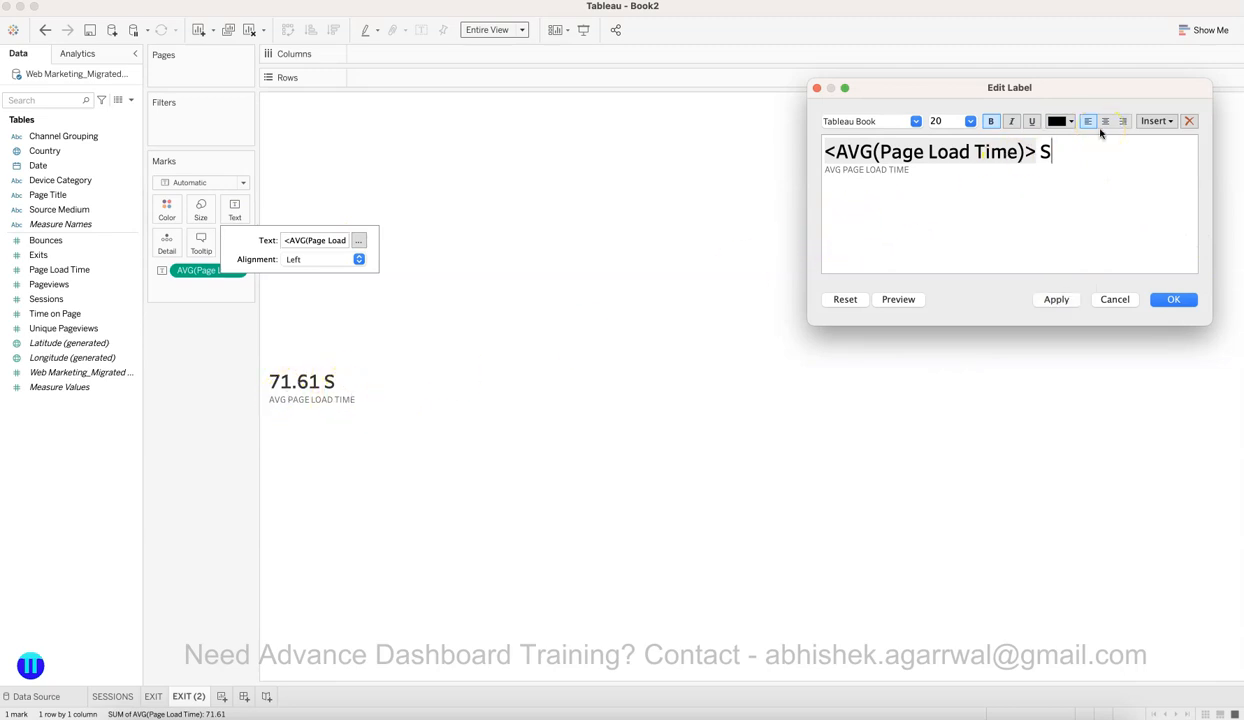
click(1052, 300)
click(1170, 301)
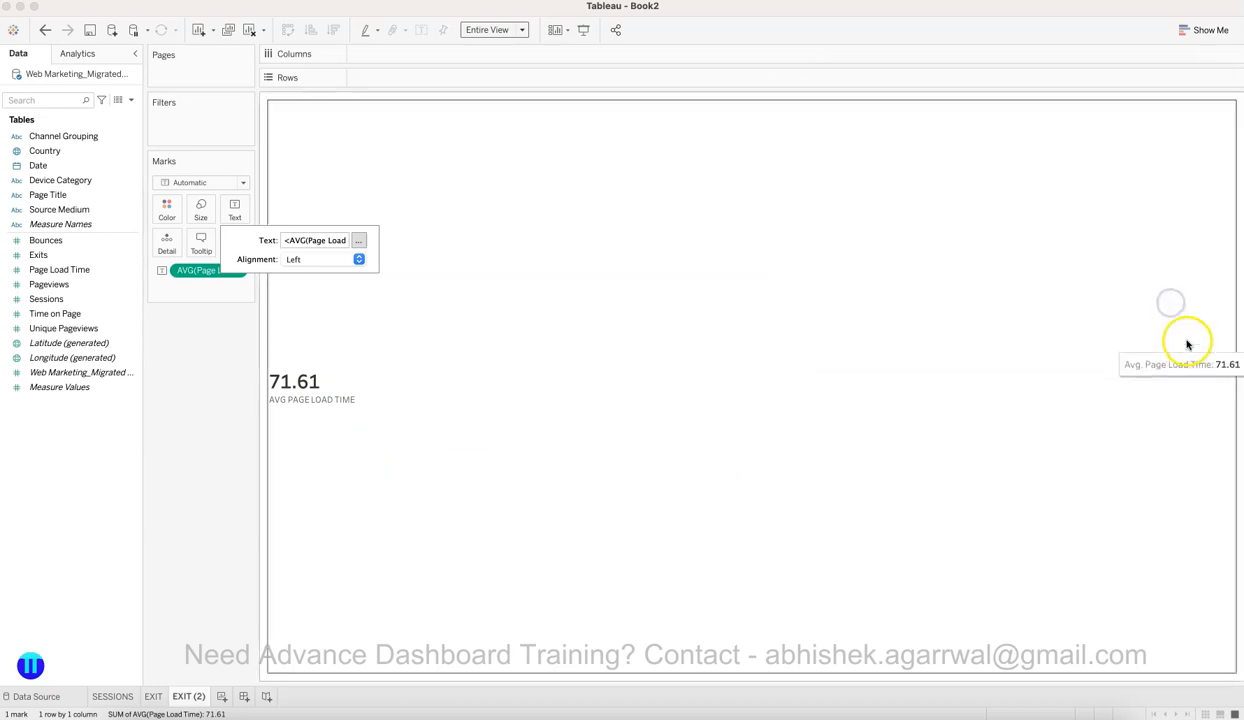
click(205, 350)
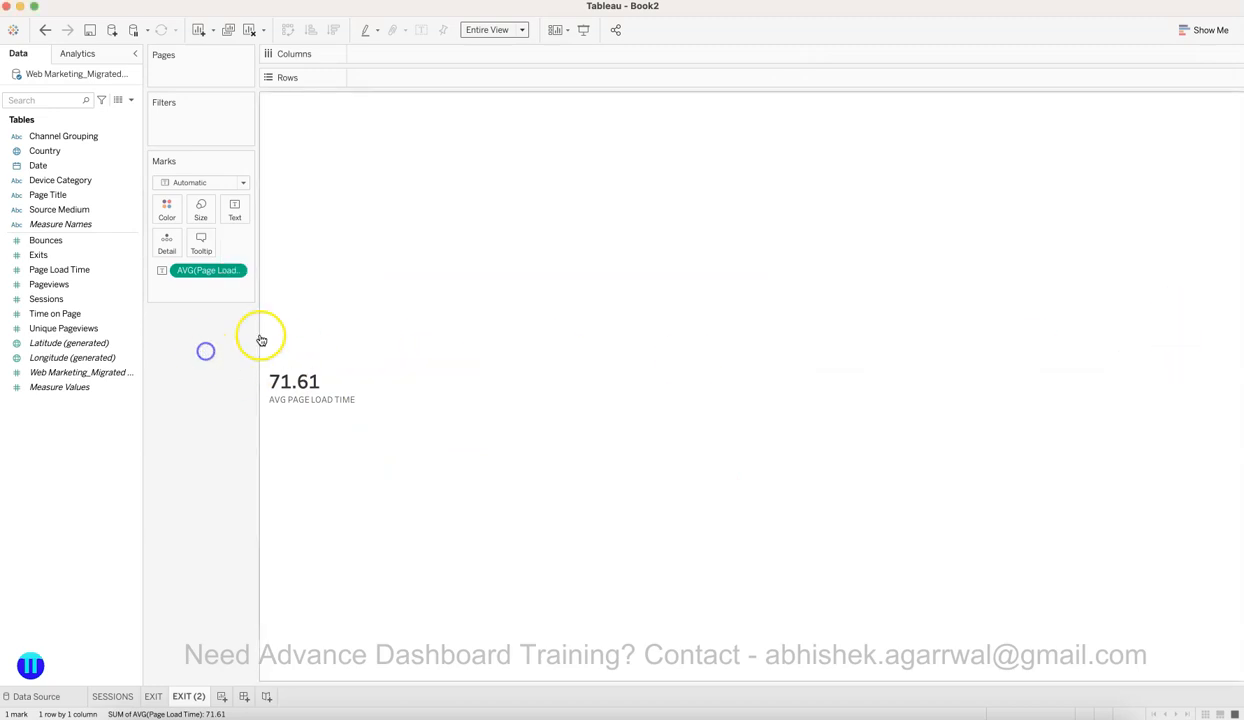
Step: Format the average Page Load Time as a custom number with 0 decimal places and the suffix "s"
click(238, 271)
click(236, 330)
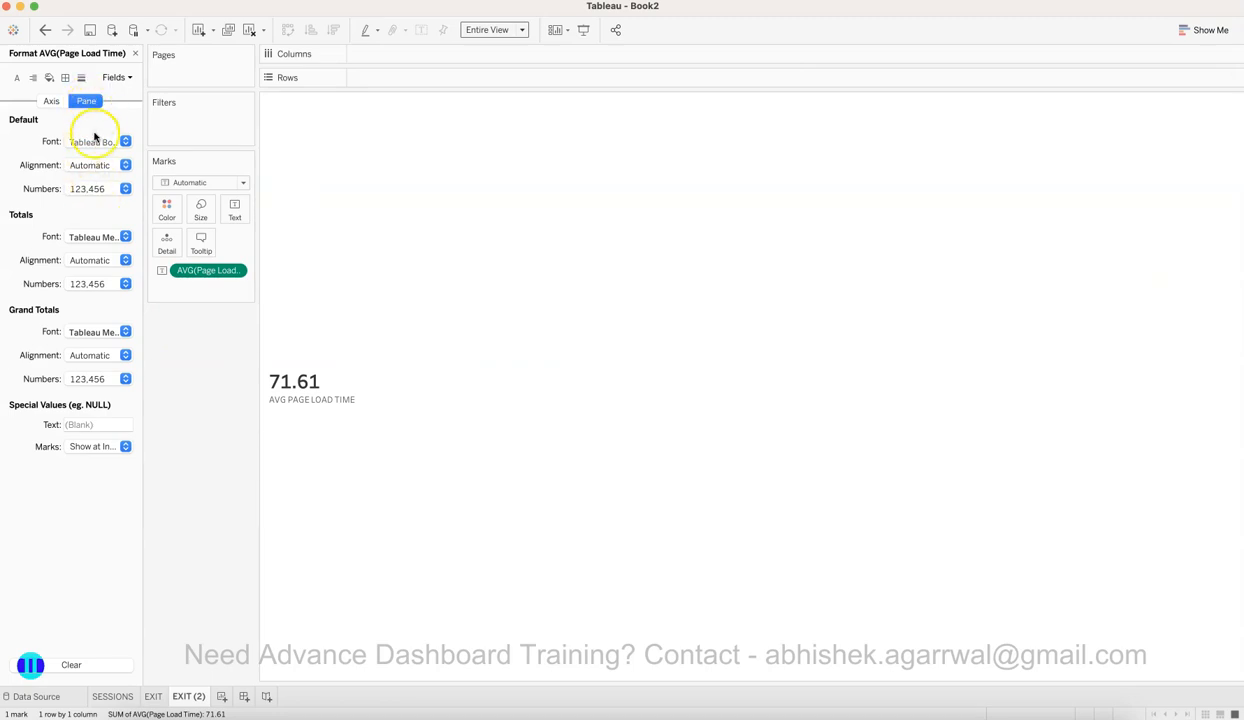
click(92, 188)
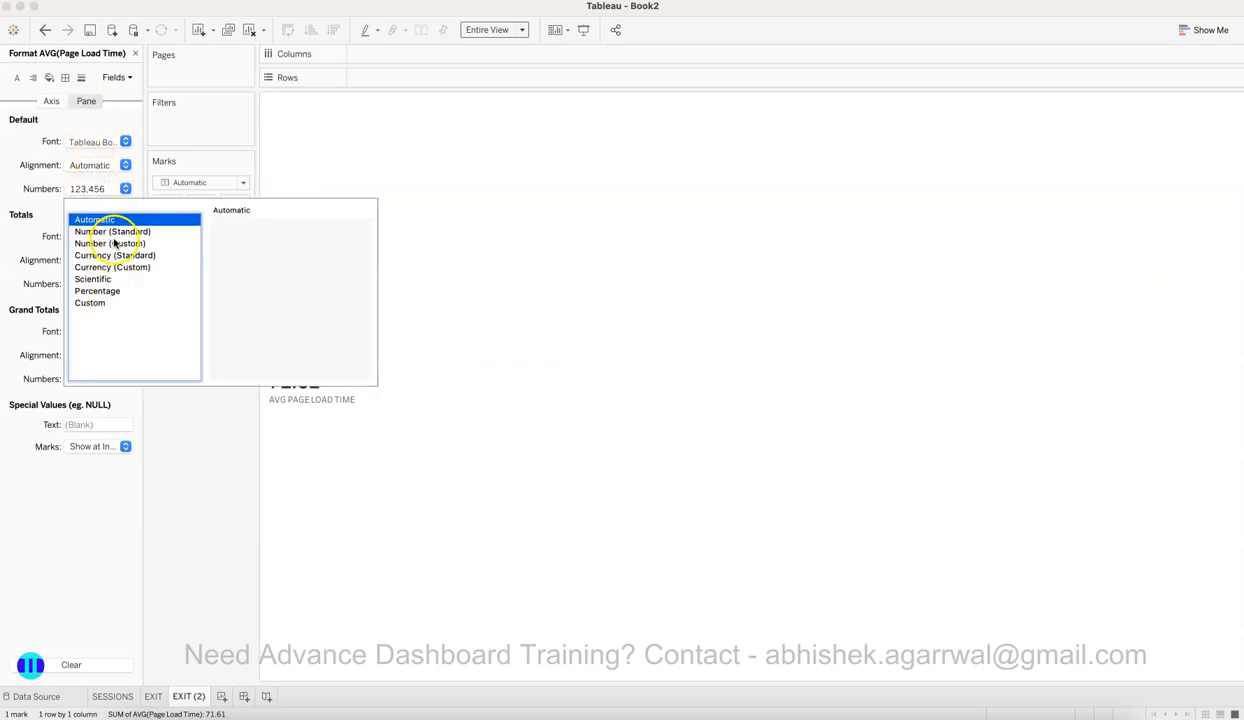
click(112, 243)
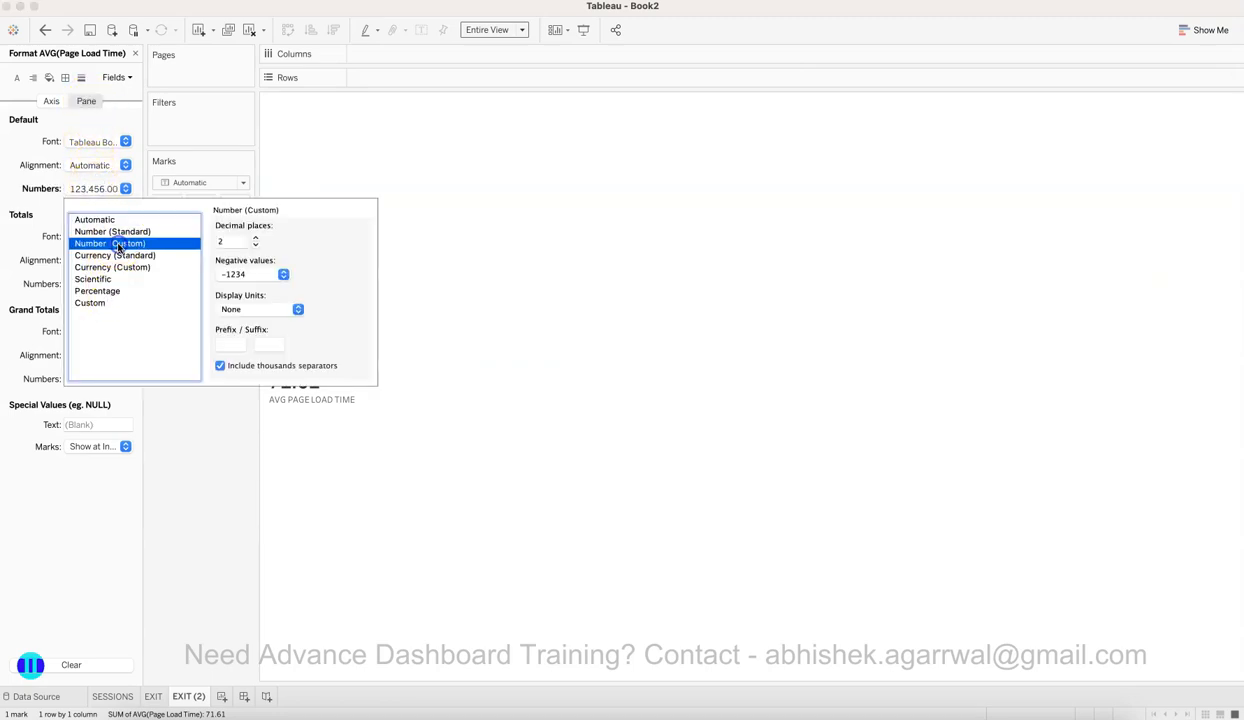
click(255, 245)
click(255, 245)
click(223, 348)
click(266, 347)
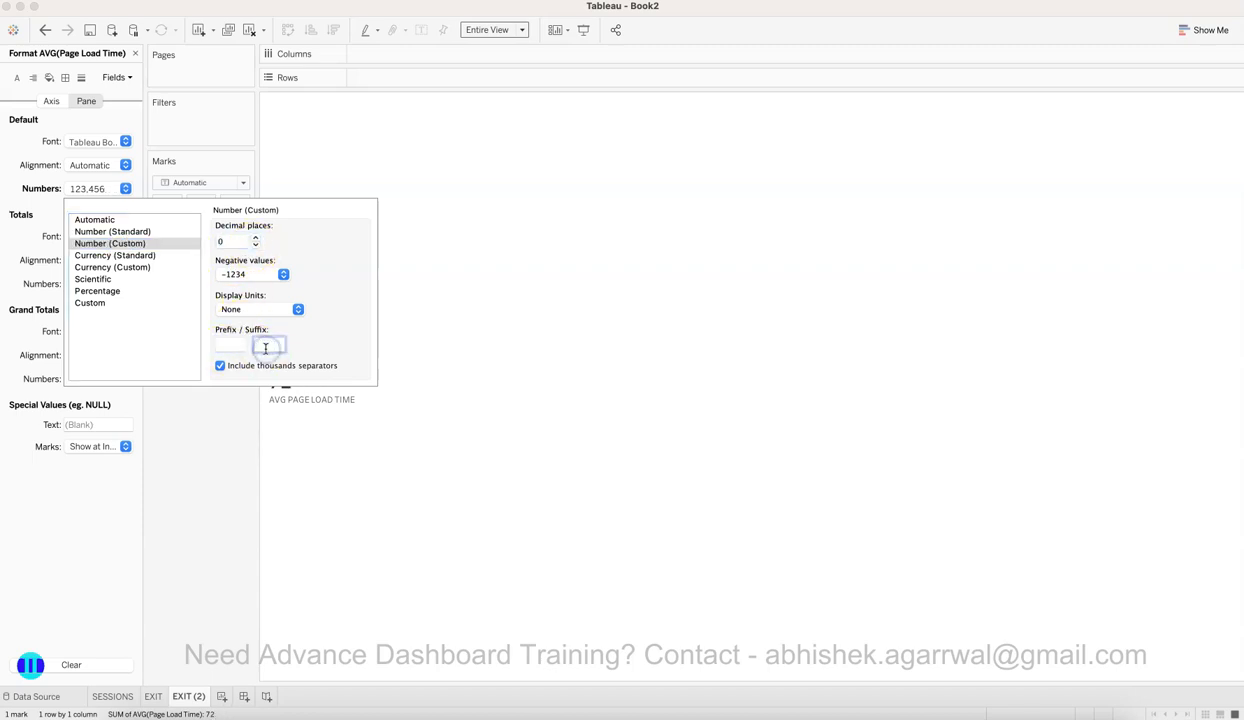
text(s)
click(200, 512)
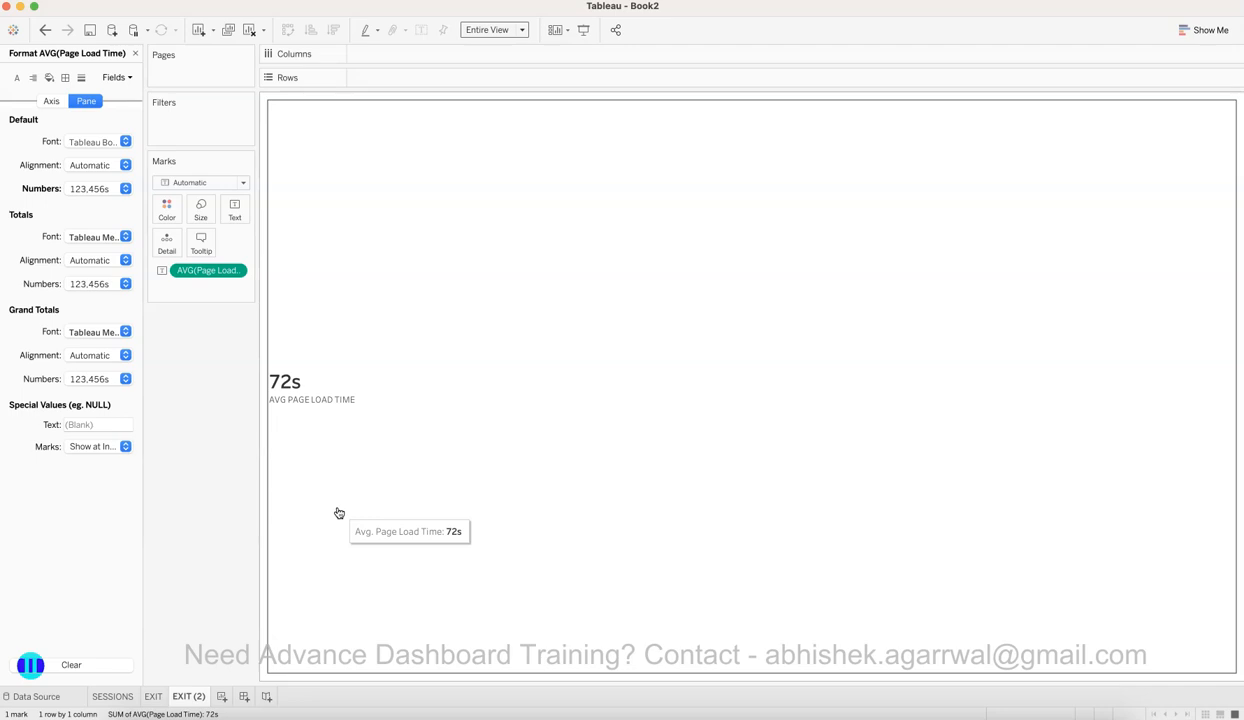
click(139, 55)
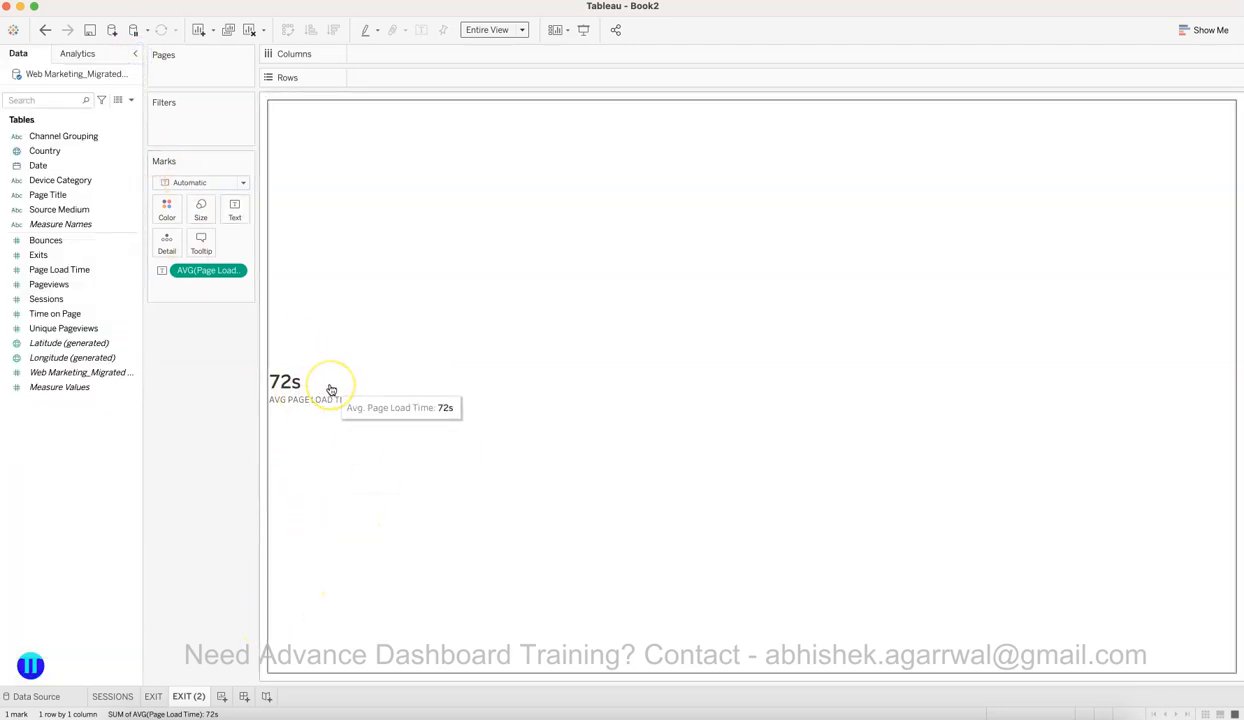
Step: Rename the EXIT (2) sheet as Load Time
double_click(190, 697)
mouse_move(185, 695)
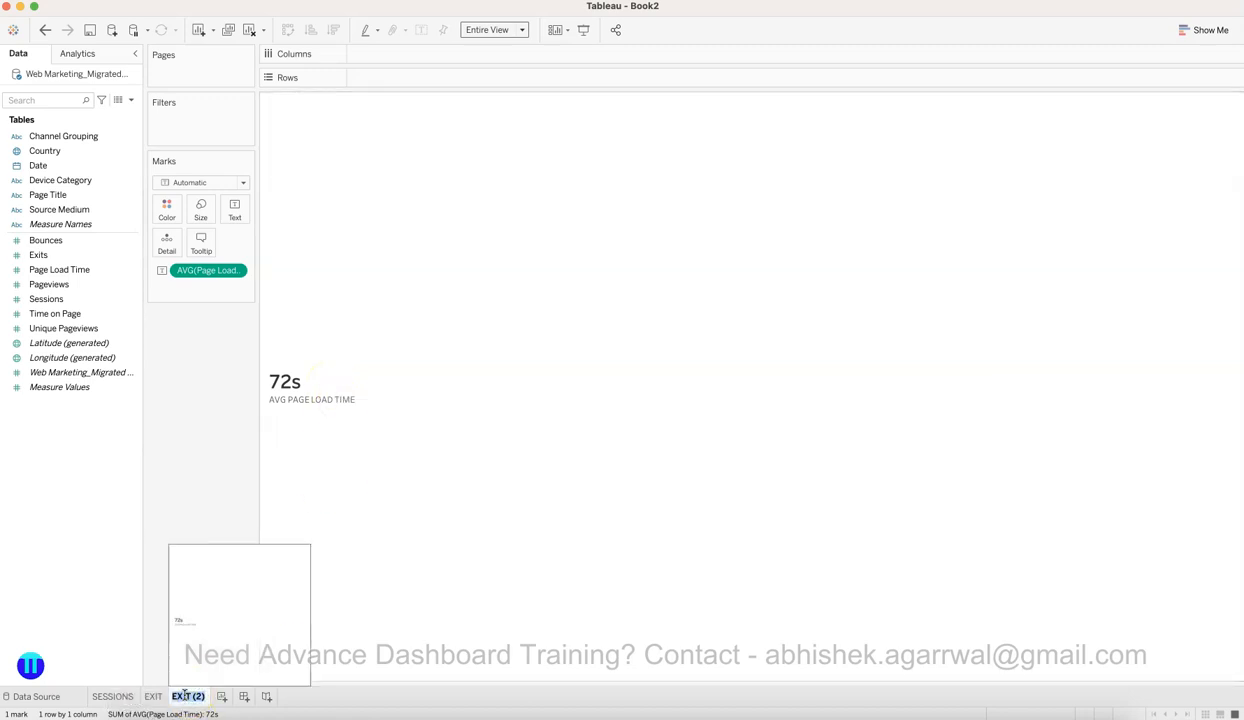
text(Load Time)
key(Return)
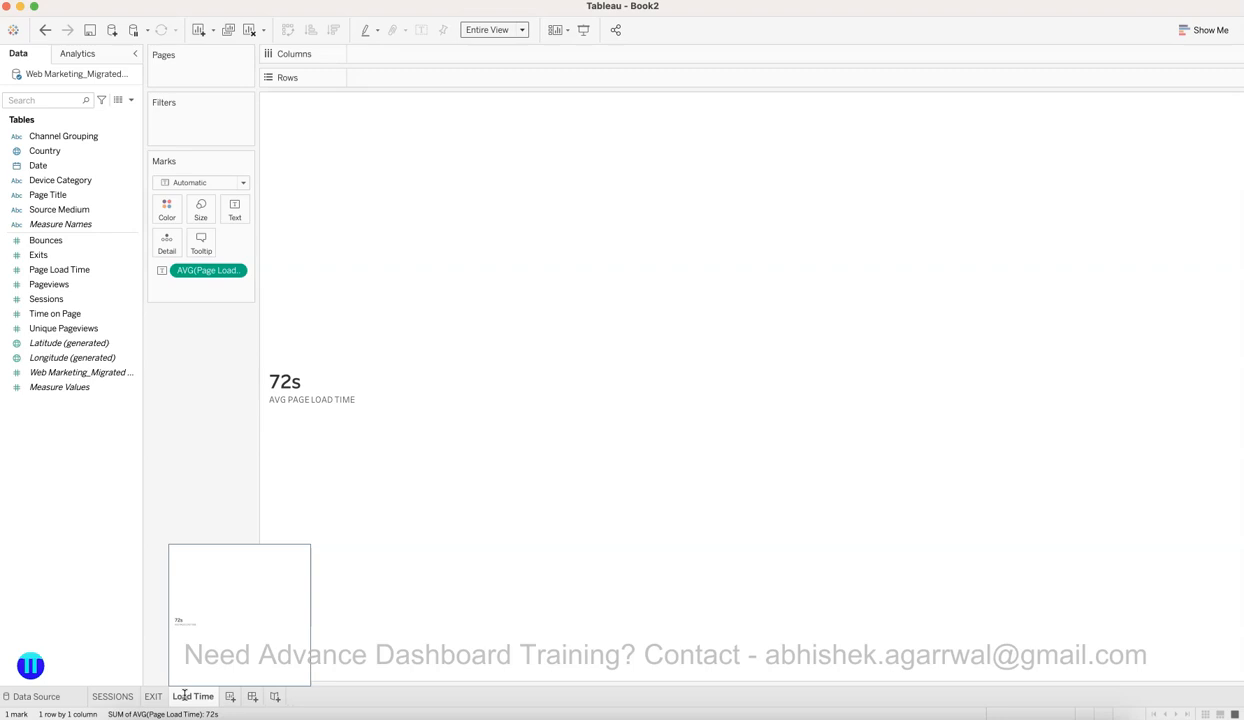
Step: Duplicate the Load Time sheet and replace the copy's Page Load Time text measure with Time on Page
right_click(185, 695)
click(157, 697)
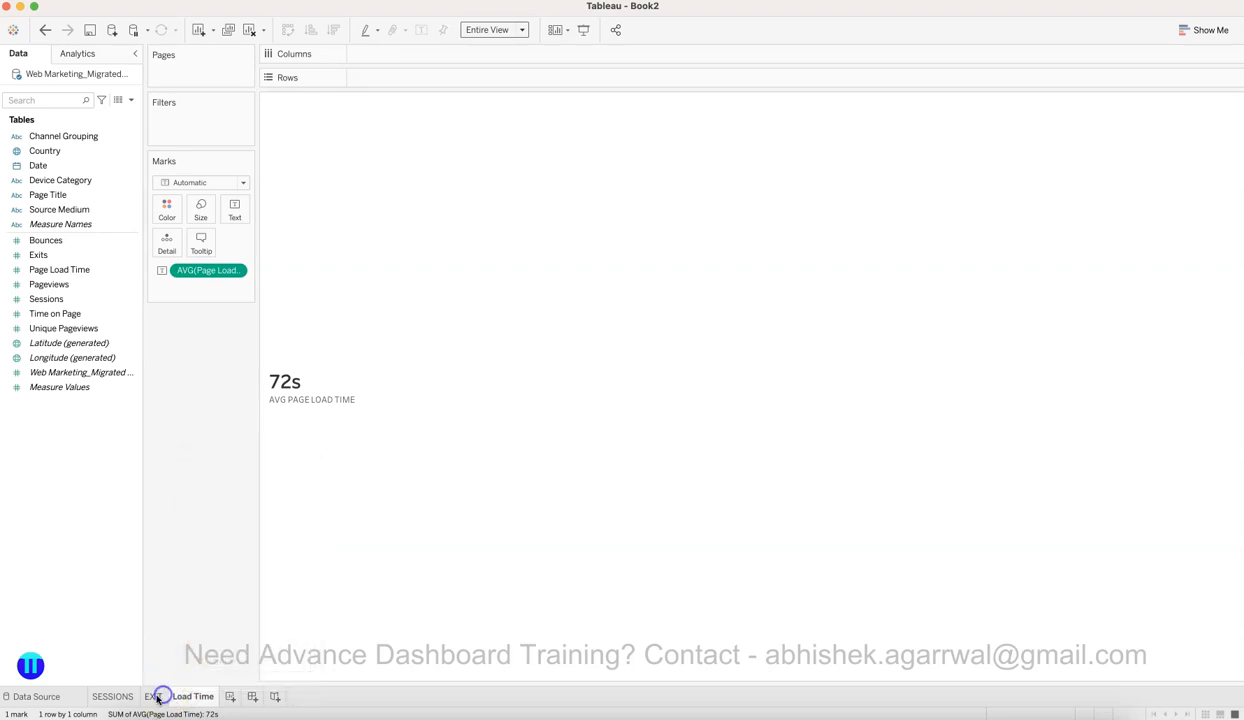
click(156, 697)
right_click(176, 697)
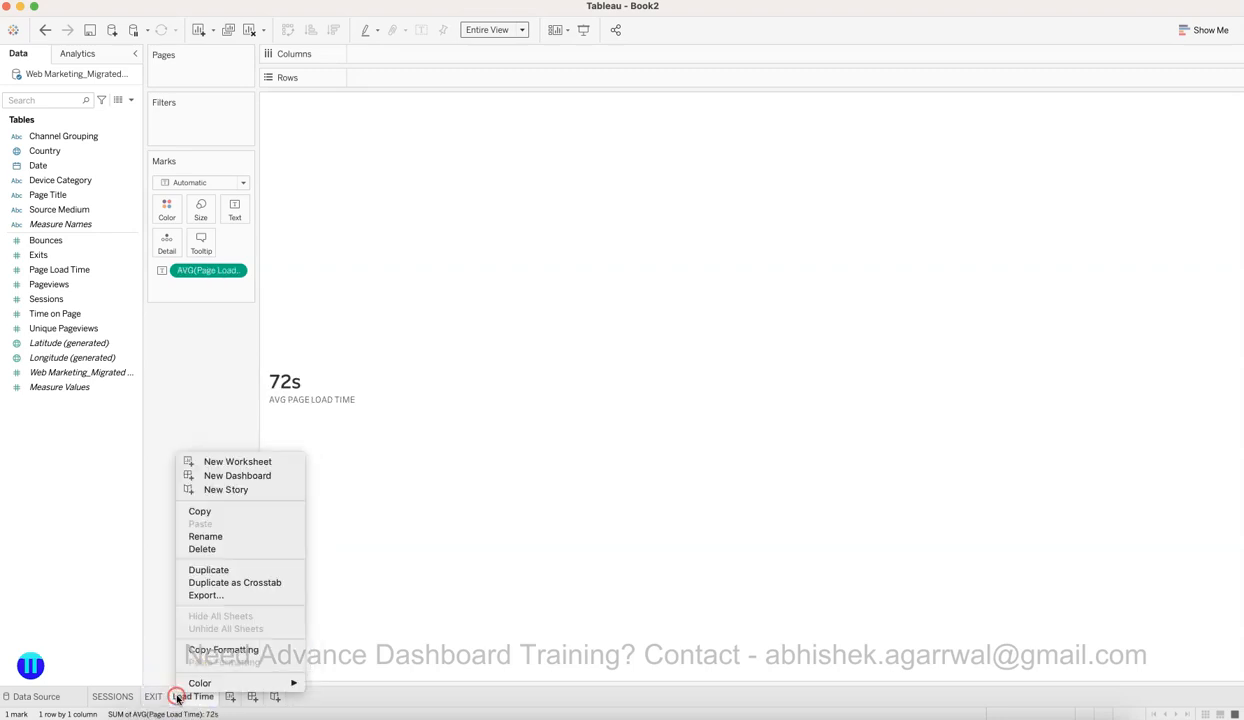
click(237, 577)
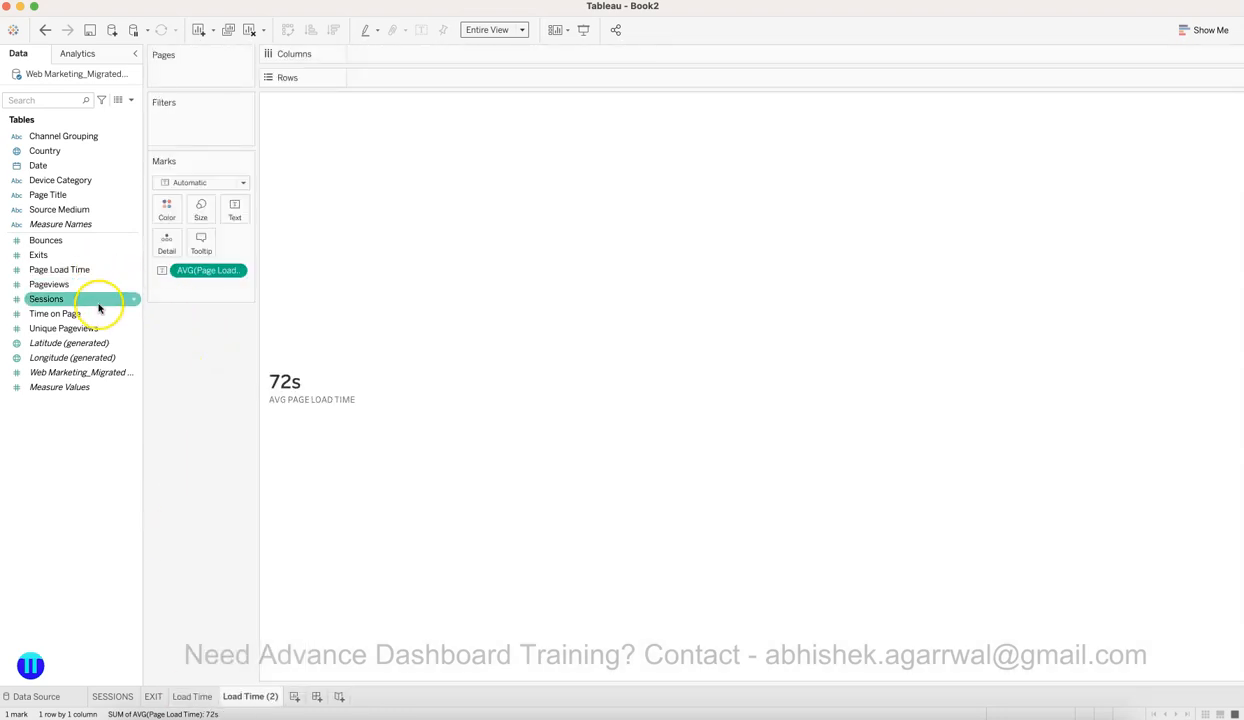
drag(88, 314, 218, 270)
Step: Change the aggregation of the Time on Page measure to Average
click(236, 270)
mouse_move(258, 387)
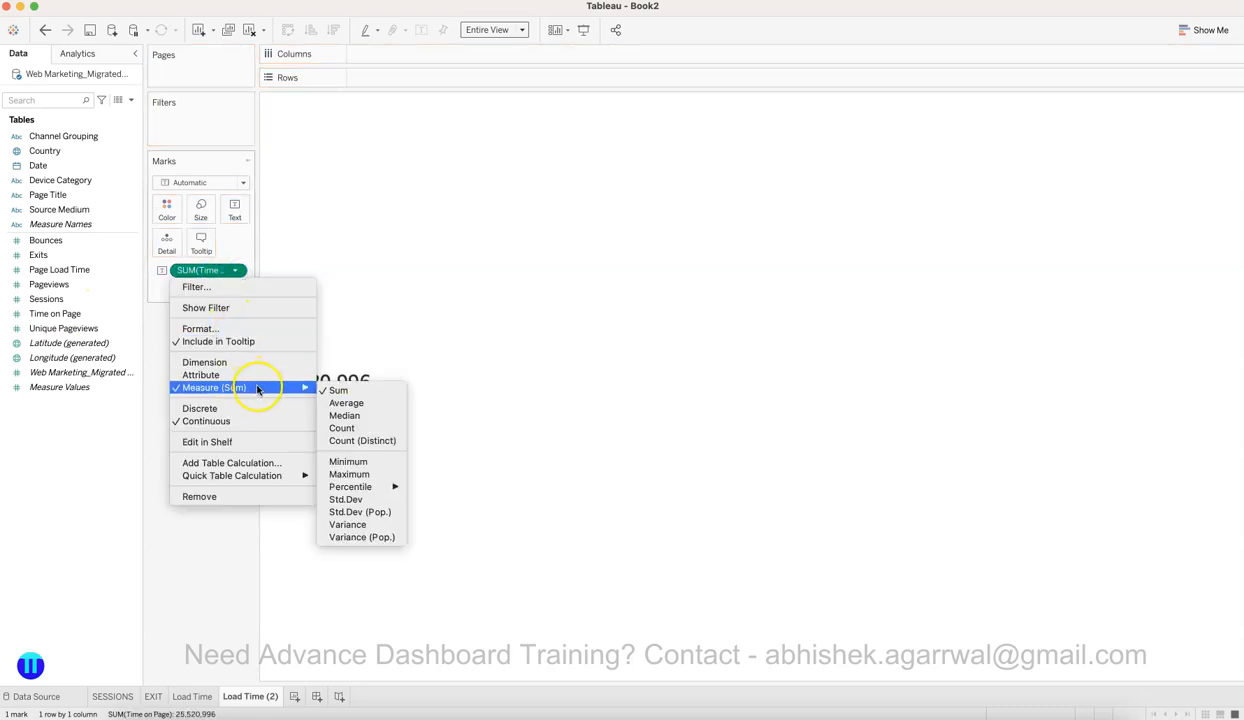
click(333, 400)
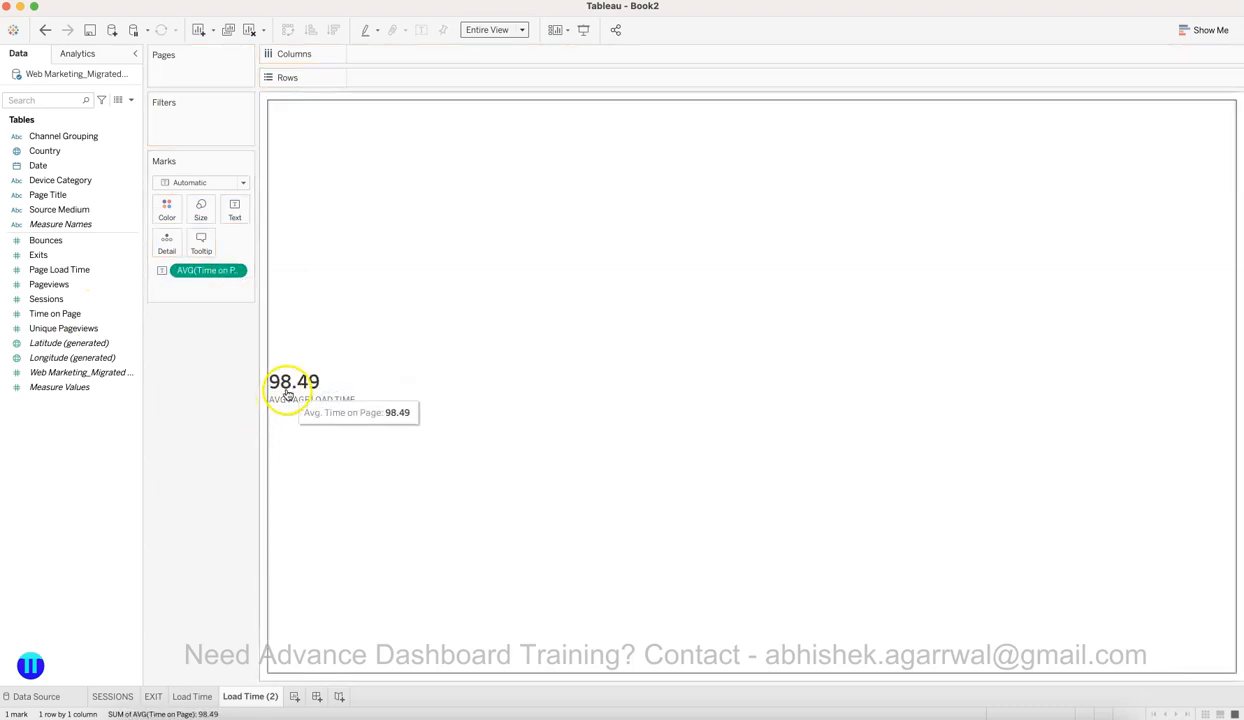
Step: Format the average Time on Page as a custom number with 0 decimal places and the suffix "s"
click(236, 270)
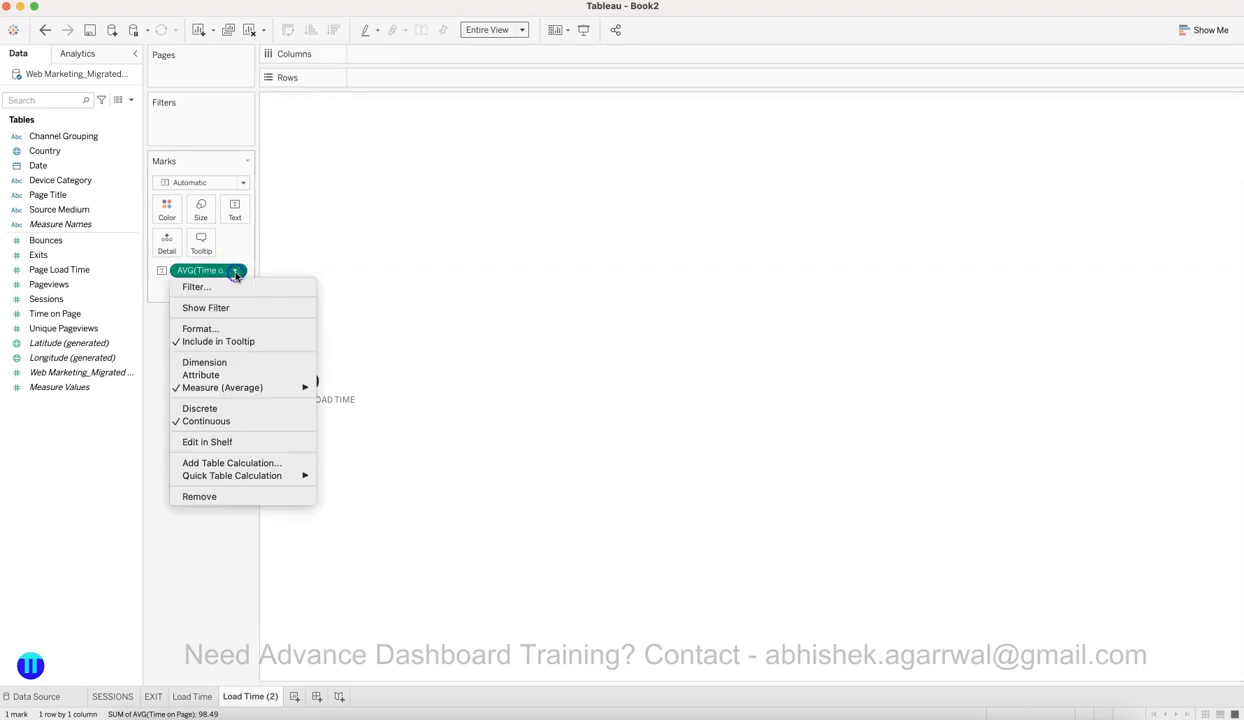
click(236, 328)
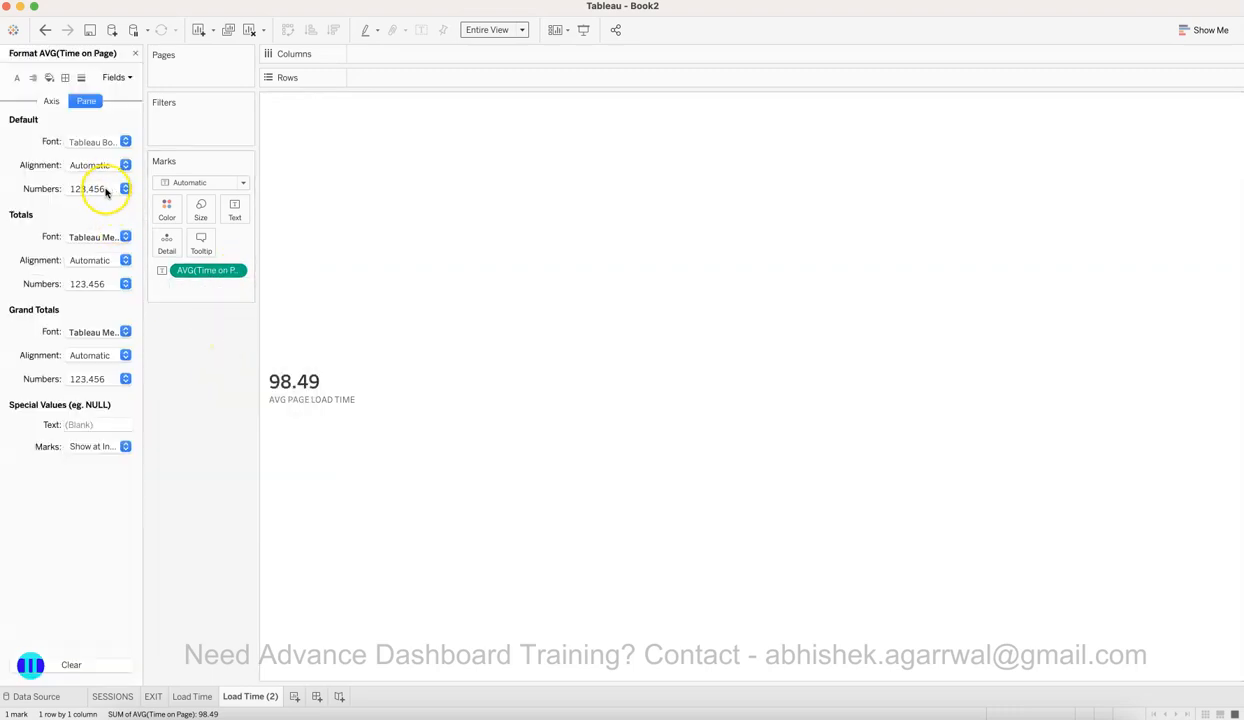
click(107, 188)
click(112, 243)
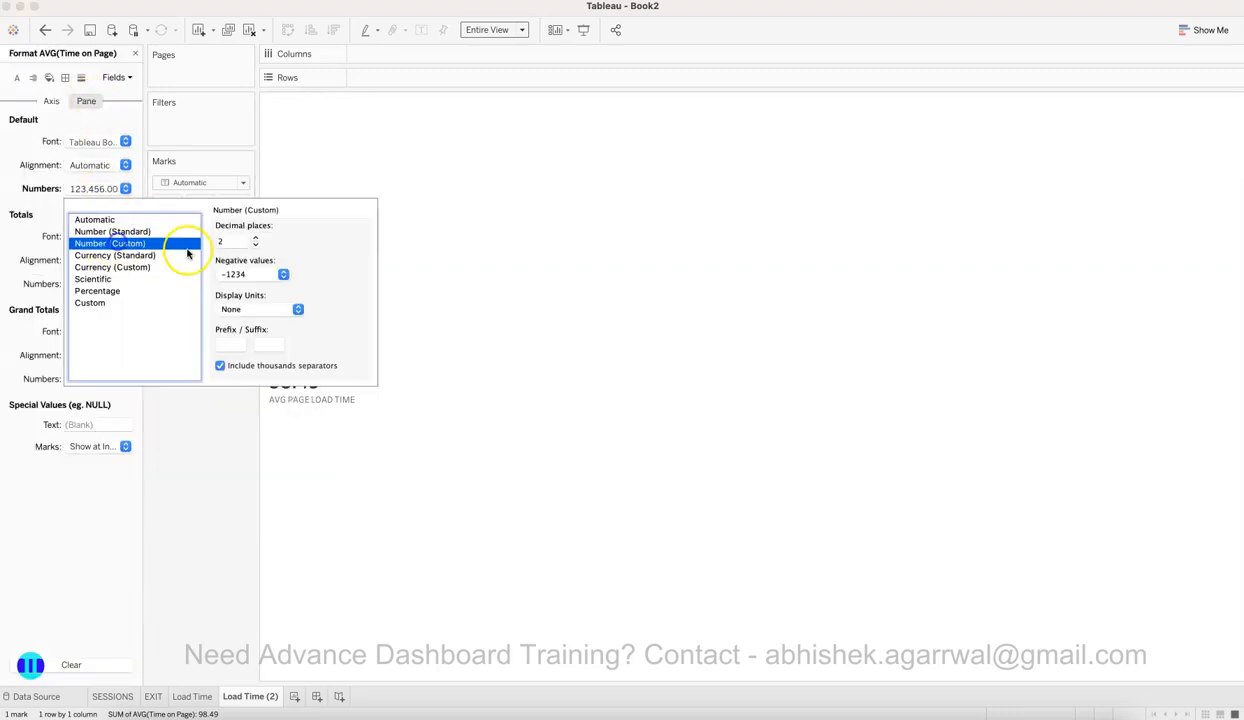
click(255, 245)
click(255, 245)
click(264, 343)
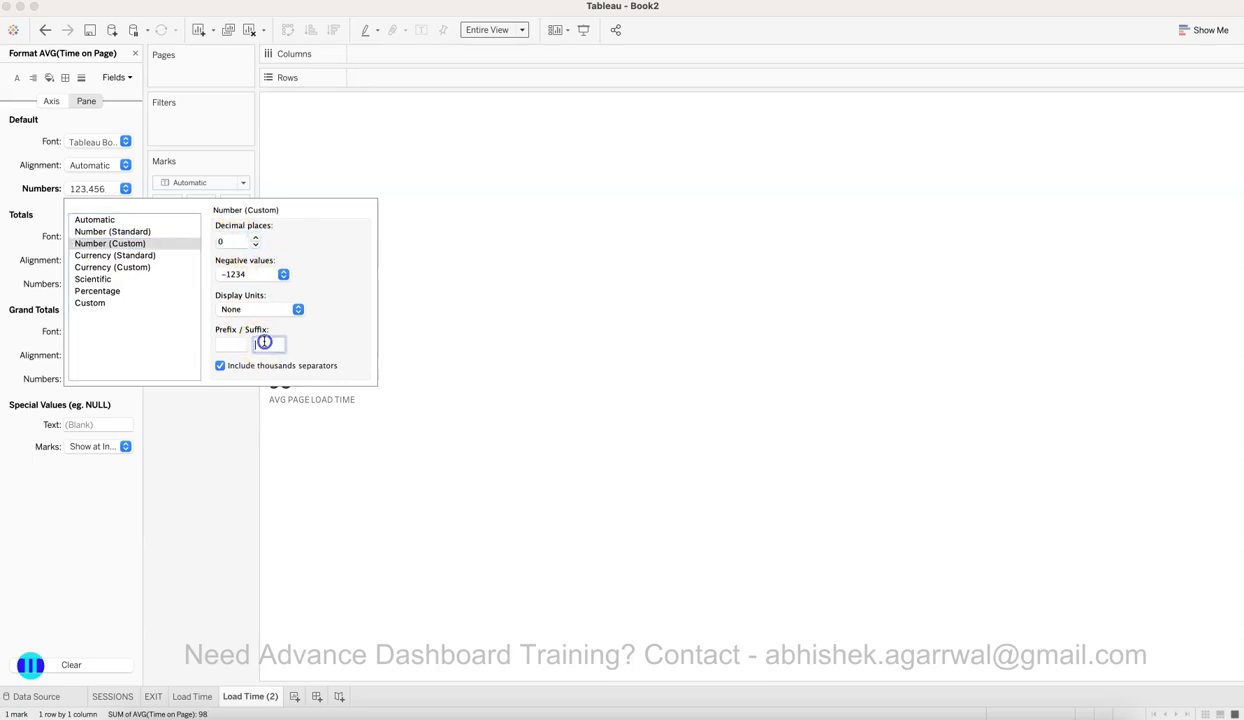
text(s)
click(215, 500)
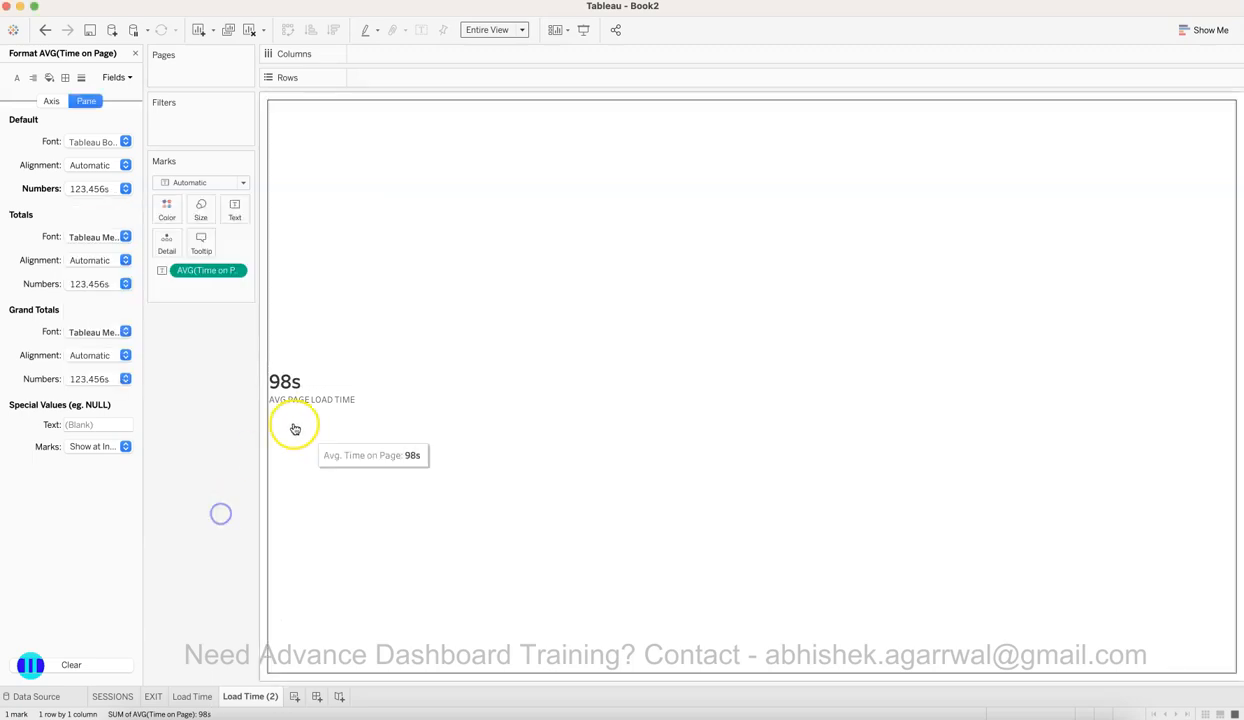
Step: Change the second line of the Time on Page label to "AVG TIME ON PAGE"
click(236, 209)
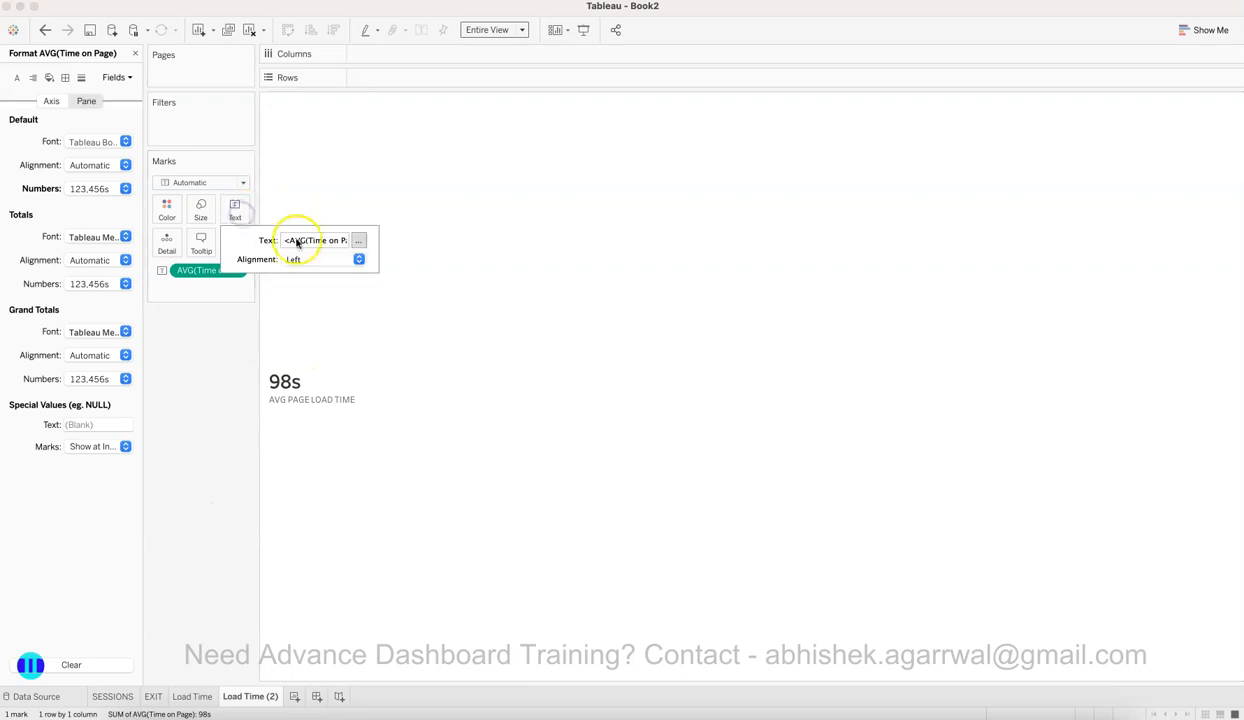
click(359, 241)
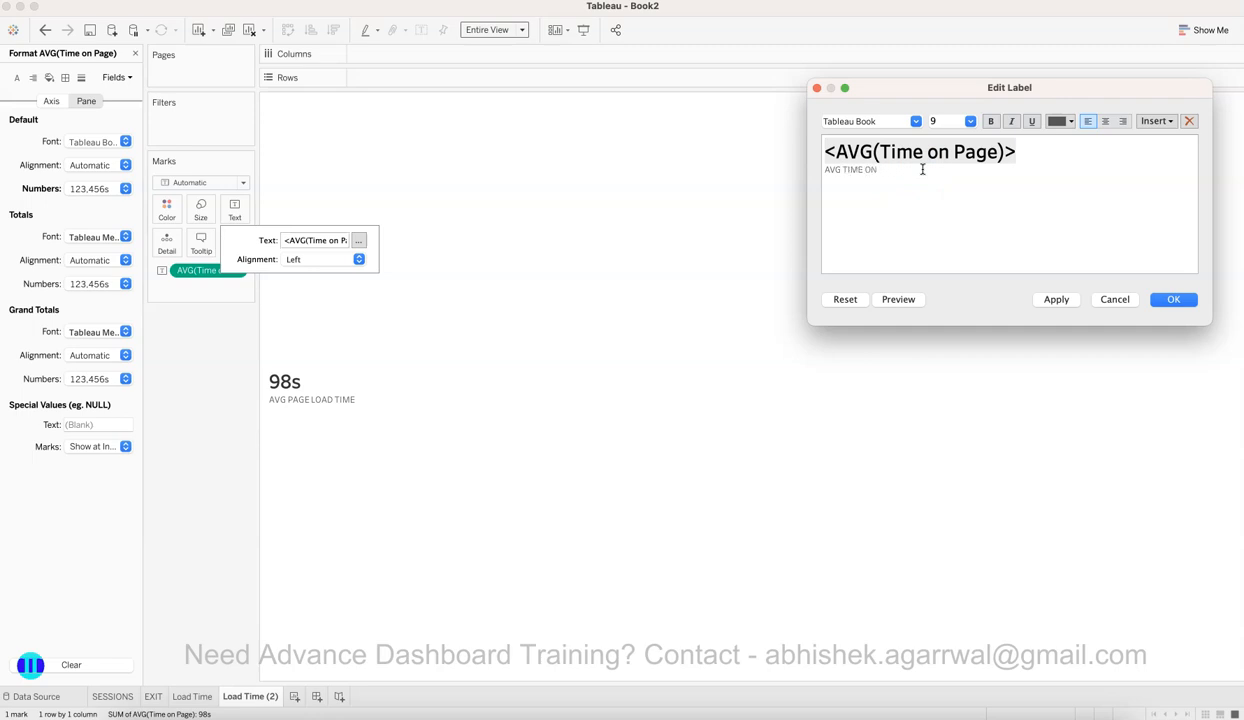
click(1161, 300)
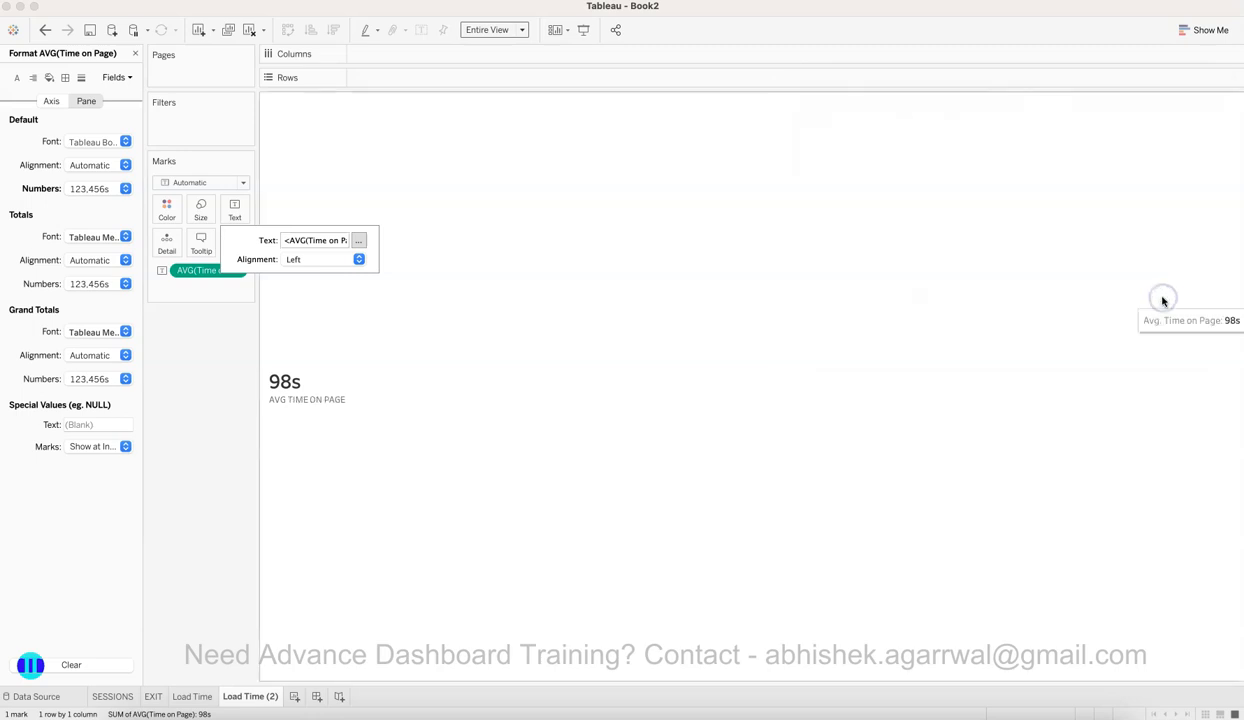
Step: Rename the Load Time (2) sheet as TIME ON PAGE
double_click(262, 696)
text(TIME ON PAGE)
key(Return)
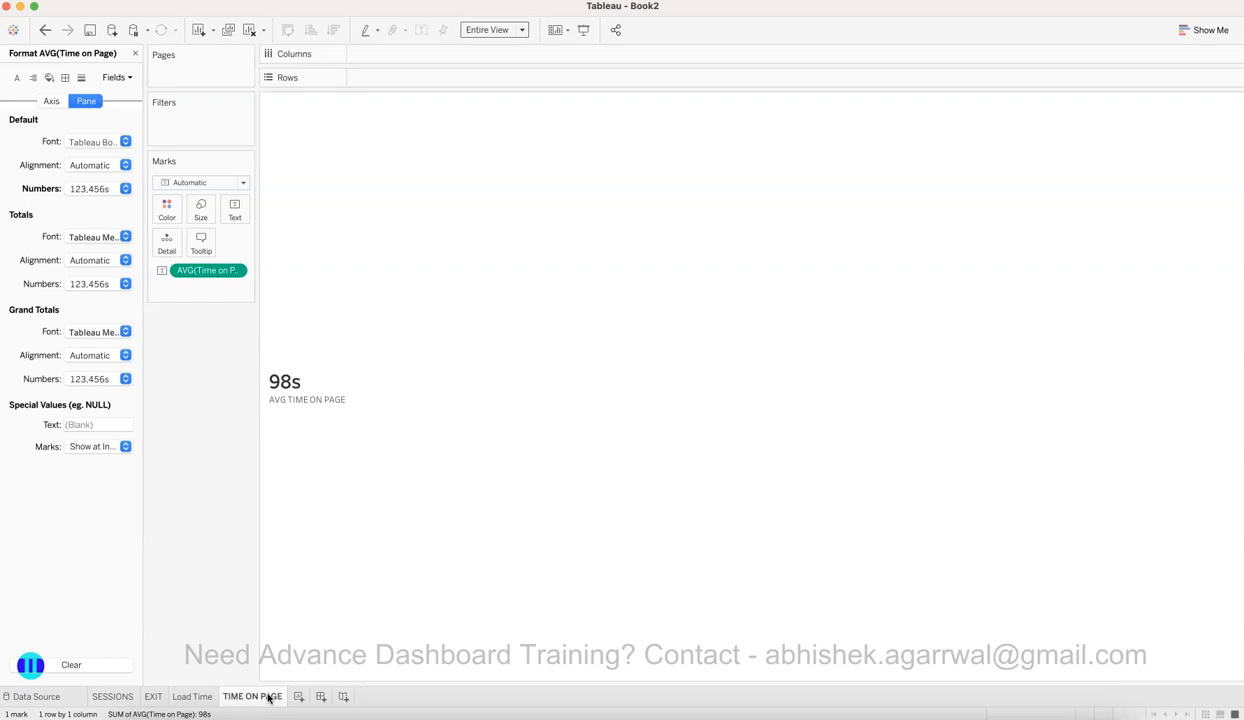
Step: Duplicate the TIME ON PAGE sheet and replace the copy's Time on Page text measure with Bounces
right_click(268, 698)
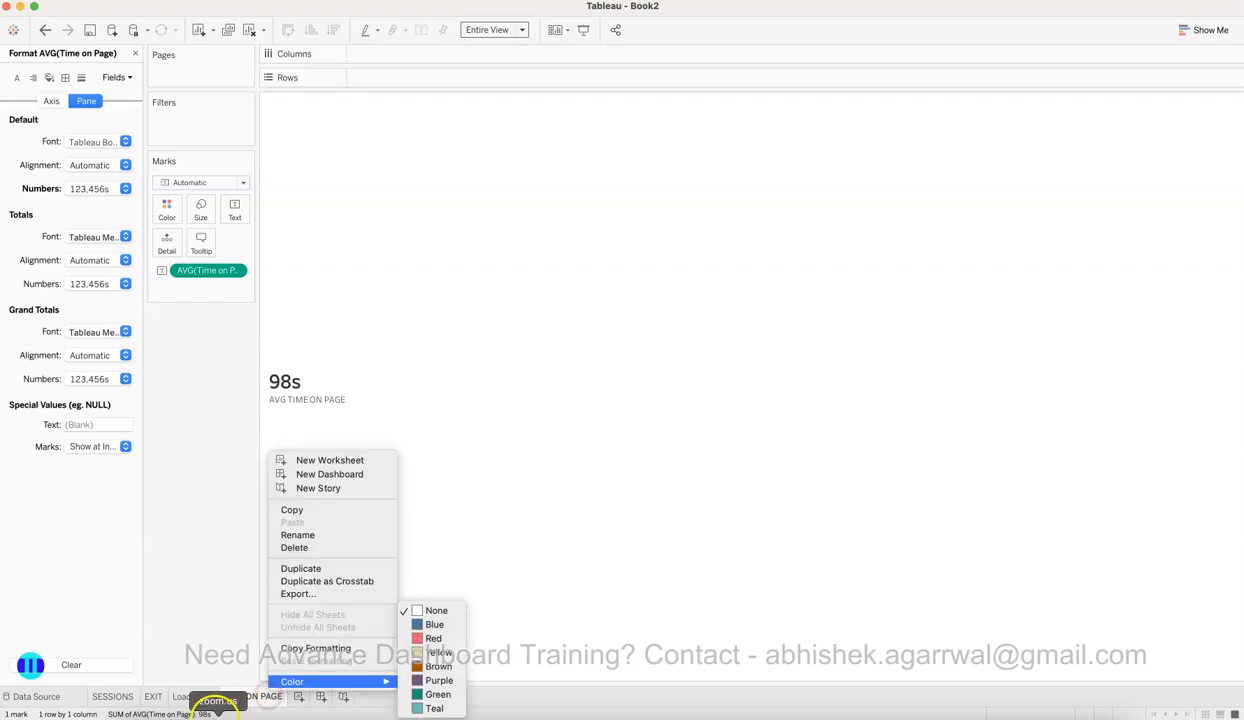
click(310, 567)
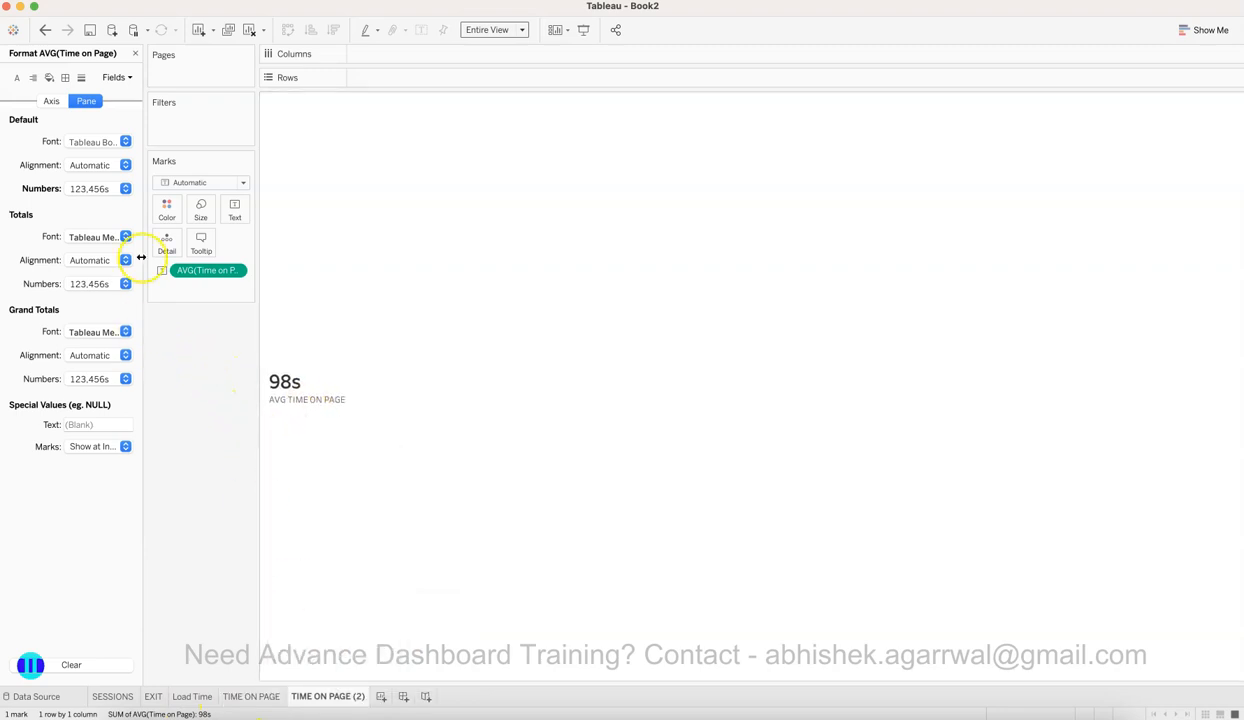
click(136, 52)
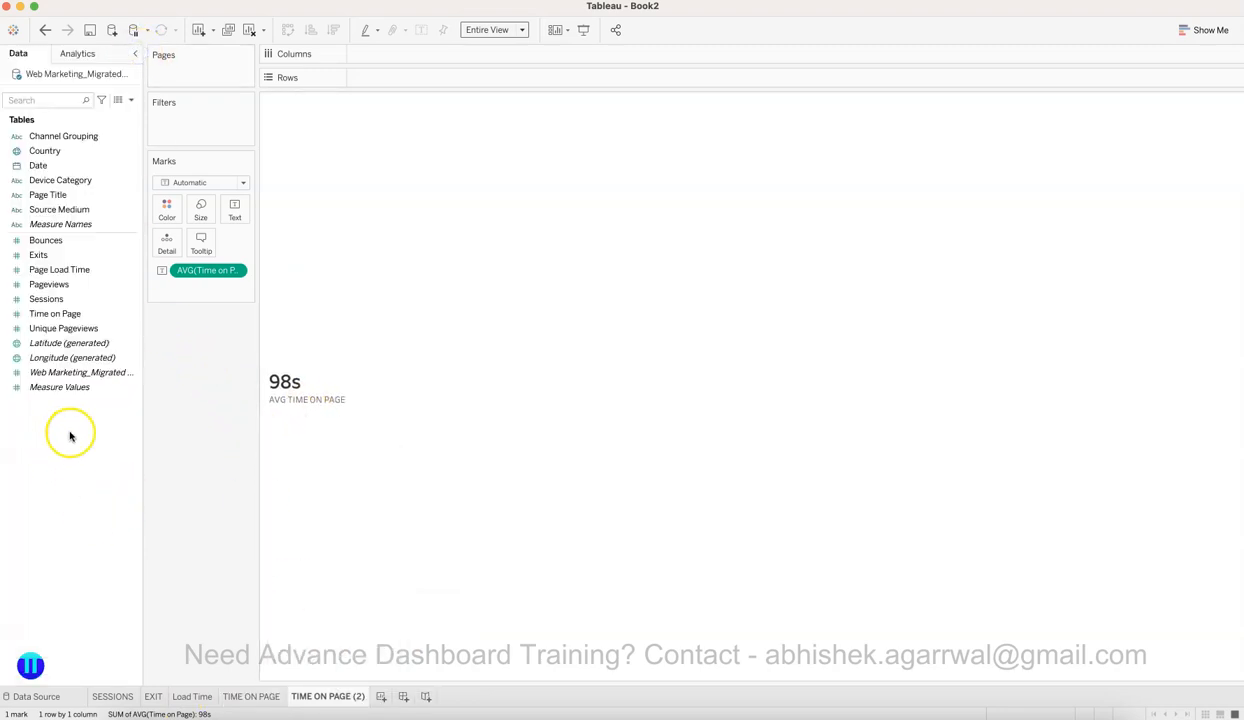
click(73, 269)
drag(75, 245, 208, 275)
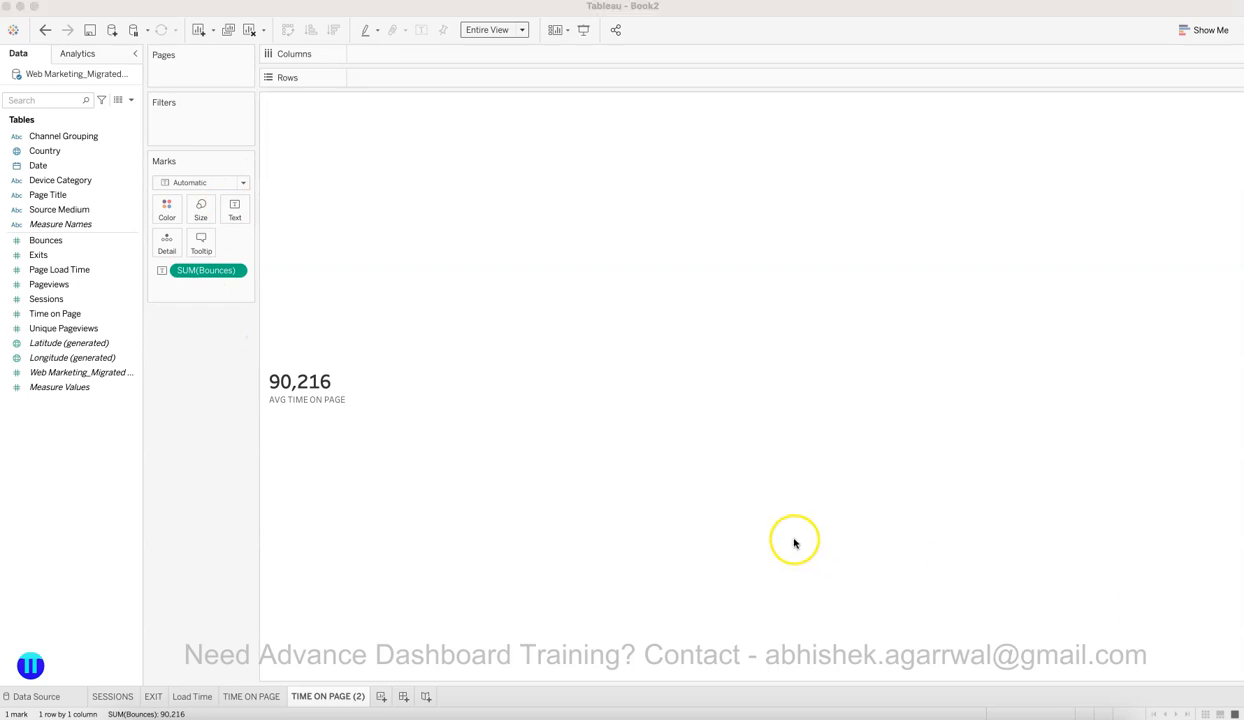
Step: Change the second line of the Bounces label to "TOTAL BOUNCES"
click(238, 211)
click(357, 241)
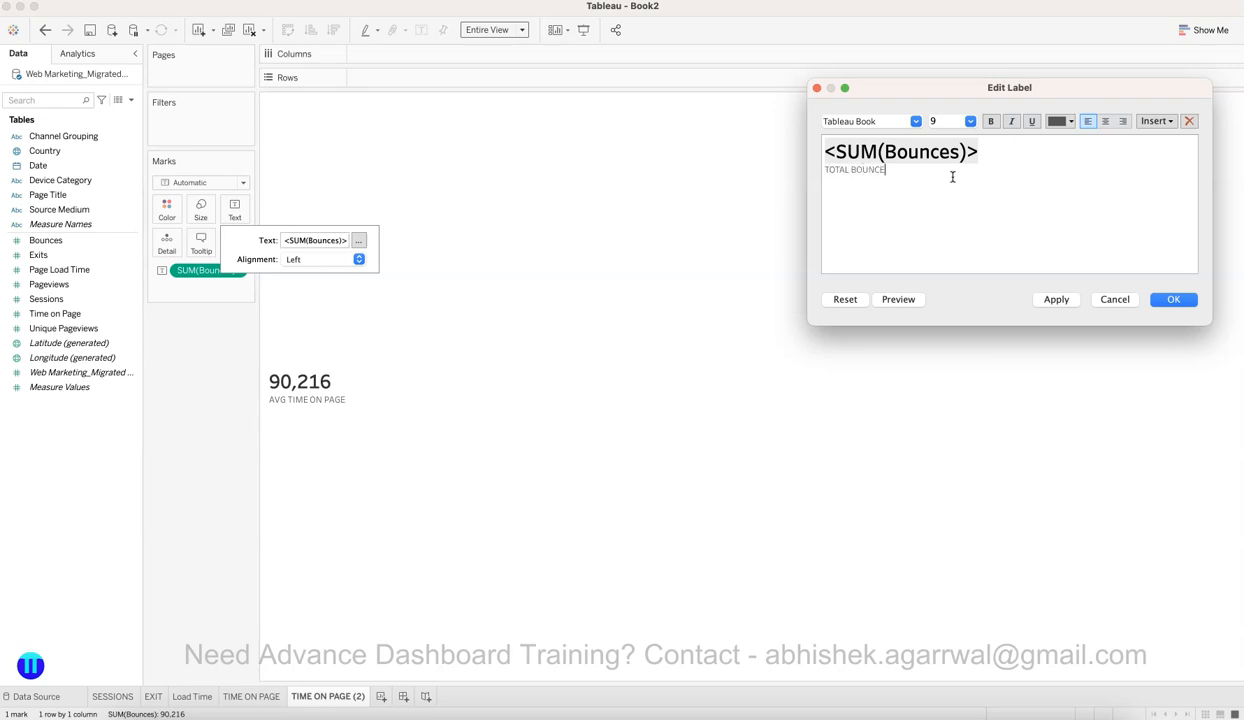
click(1056, 299)
click(1173, 299)
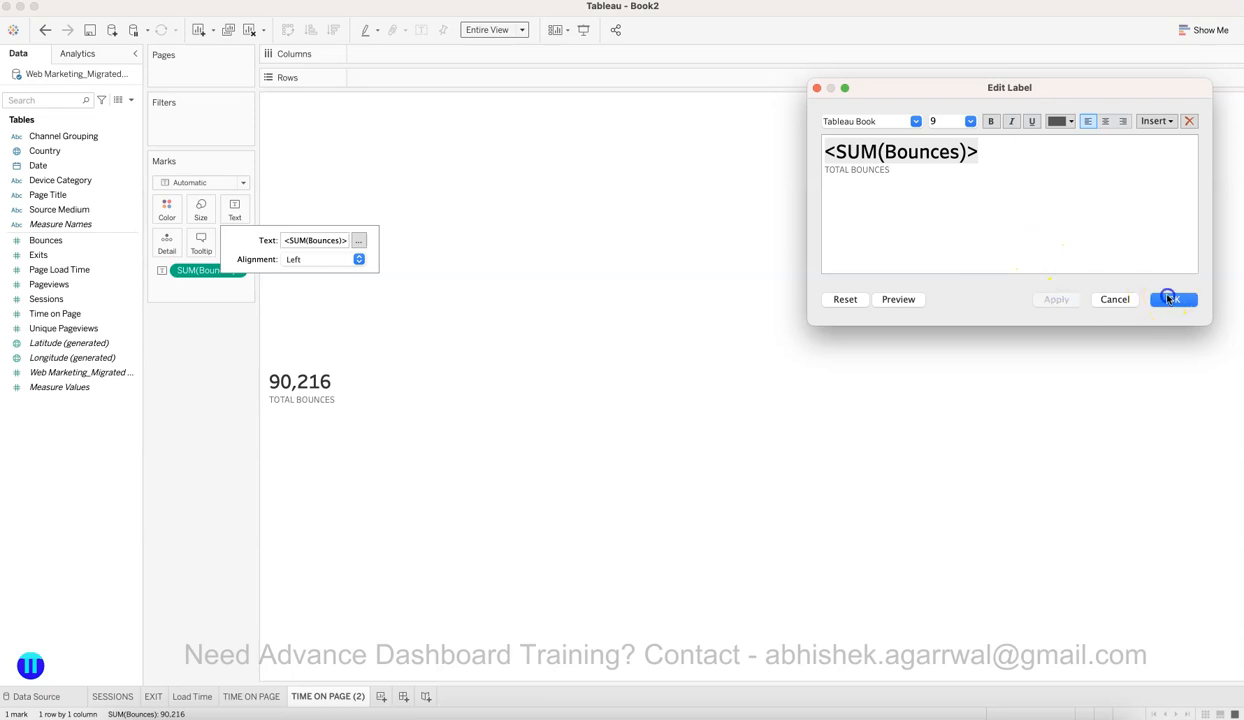
click(206, 479)
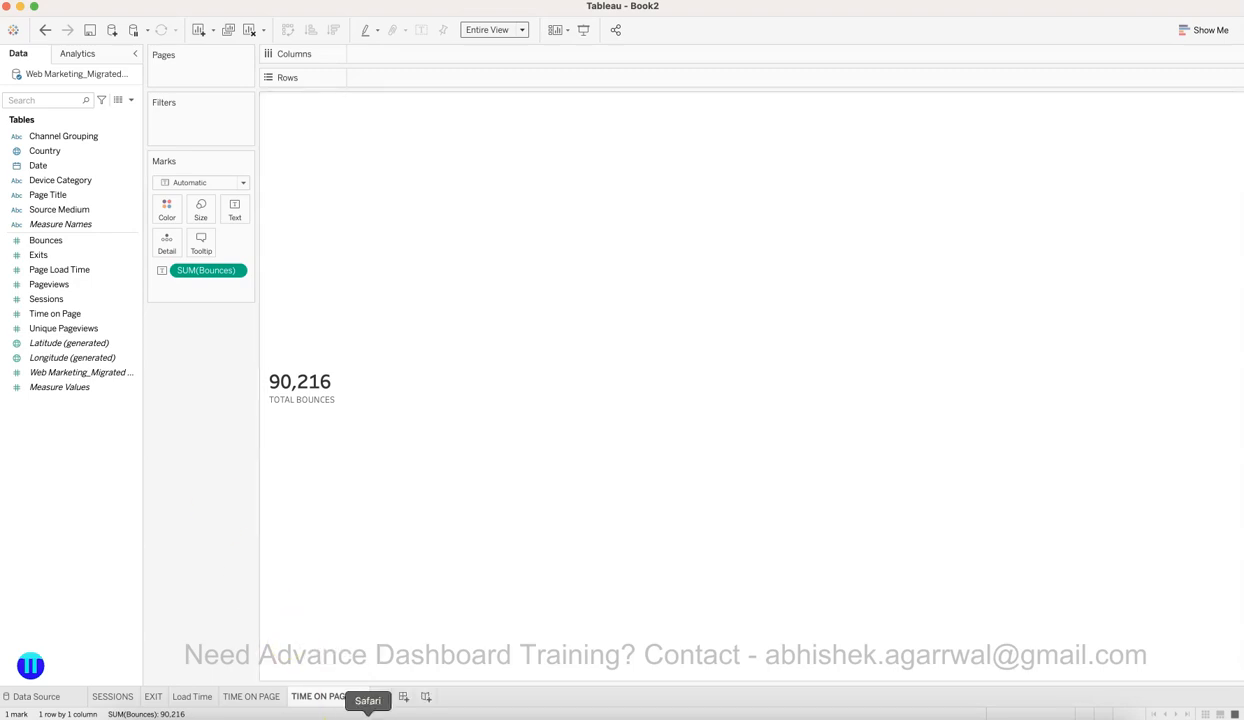
Step: Rename the TIME ON PAGE (2) sheet as Bounces
double_click(327, 699)
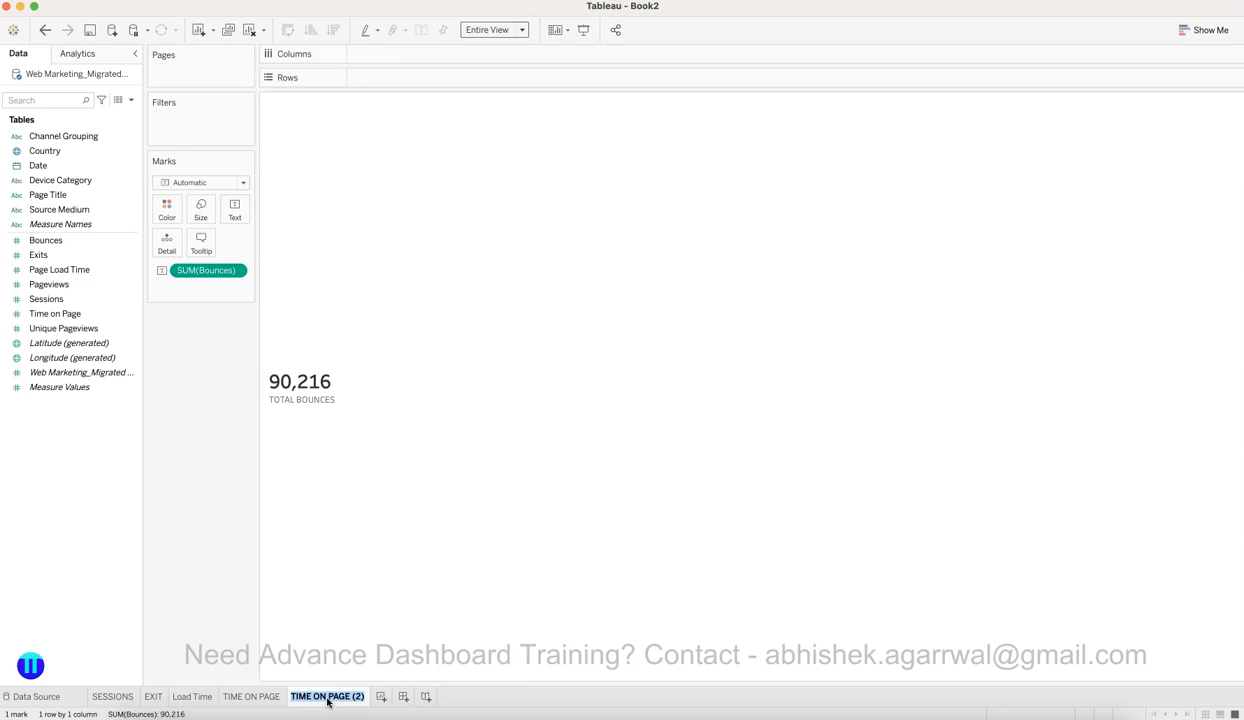
text(Bounces)
key(Return)
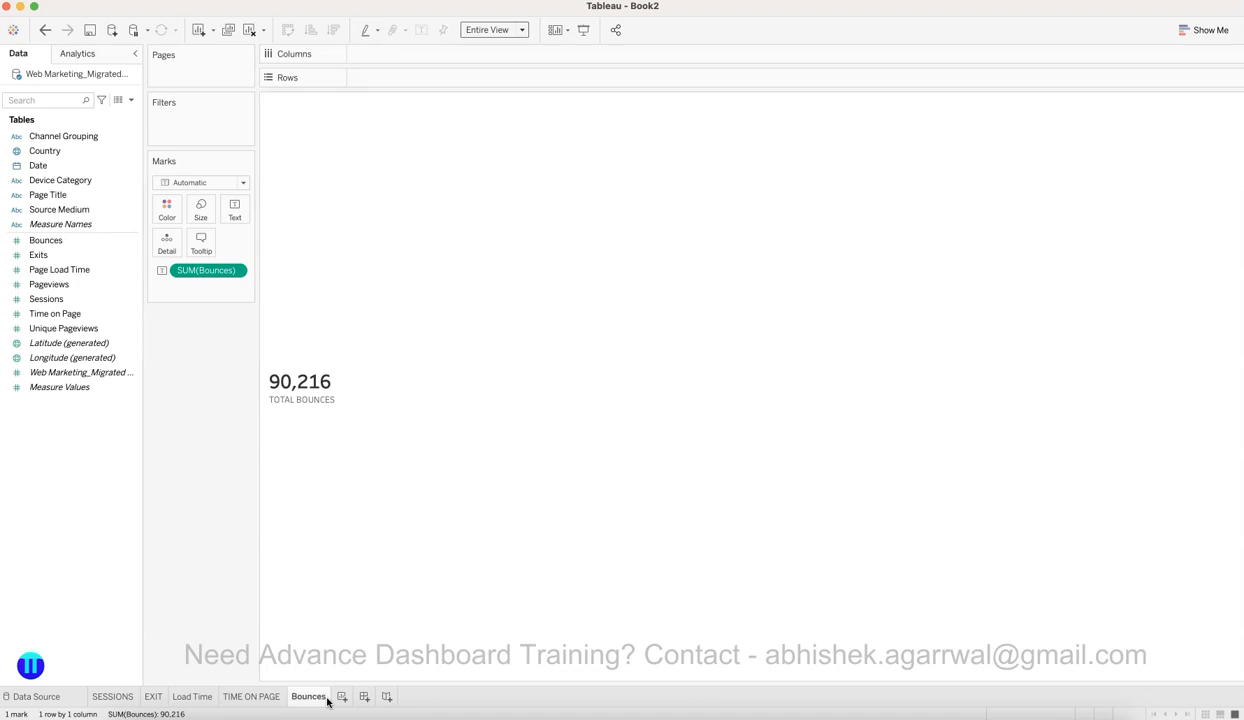
Step: Duplicate the Bounces sheet and rename the copy as Unique Pageviews
click(314, 700)
right_click(313, 700)
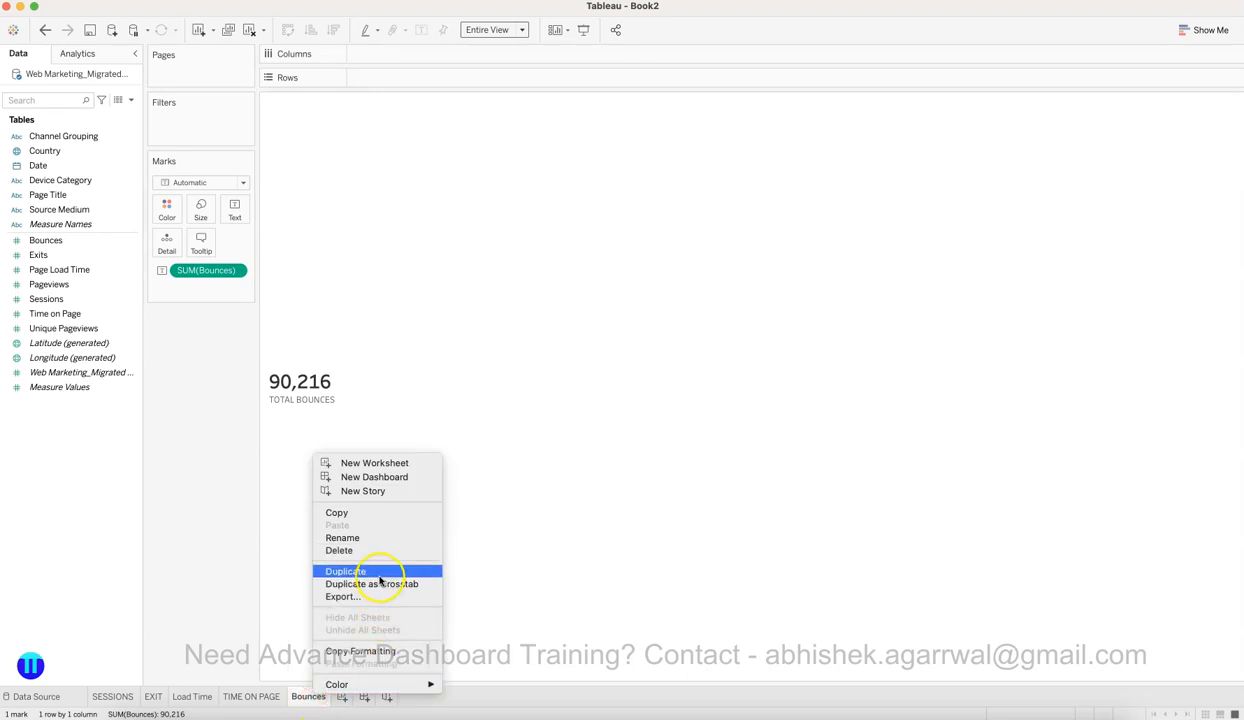
click(378, 572)
double_click(354, 698)
text(U)
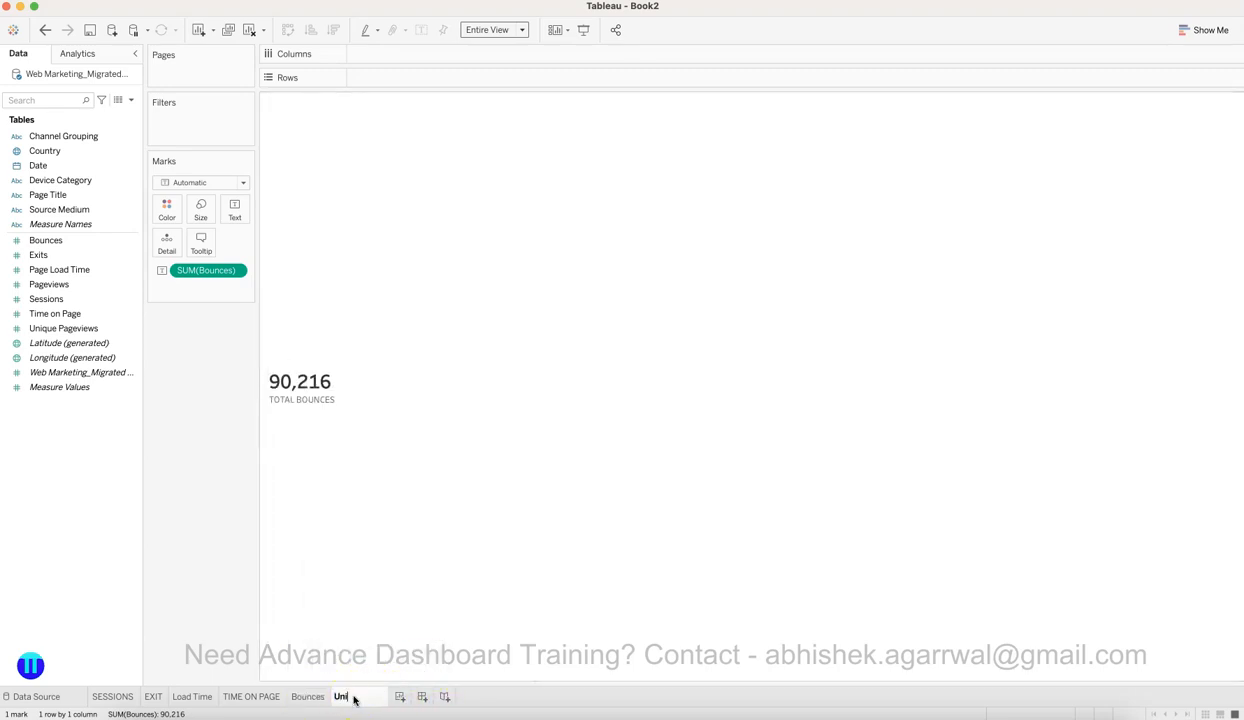
text(nique Pageviews)
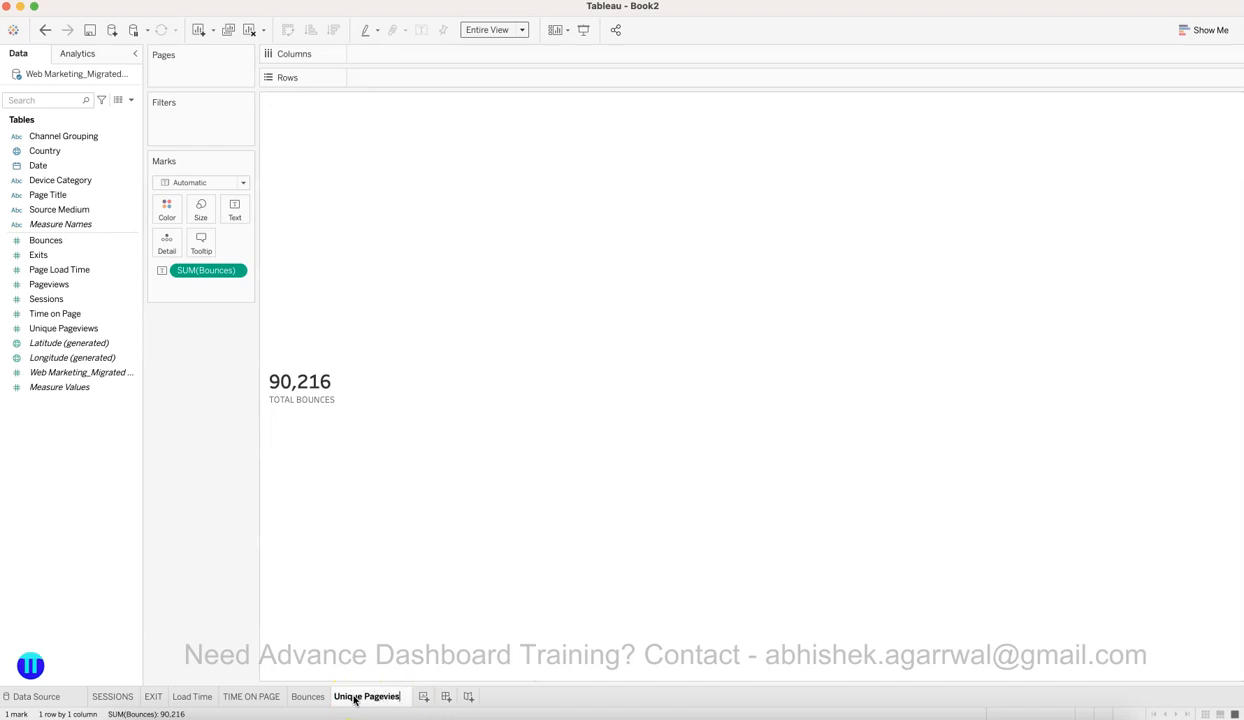
key(Return)
Step: Replace the Bounces text measure on the Unique Pageviews sheet with the Unique Pageviews measure
click(101, 330)
drag(101, 330, 204, 275)
click(330, 392)
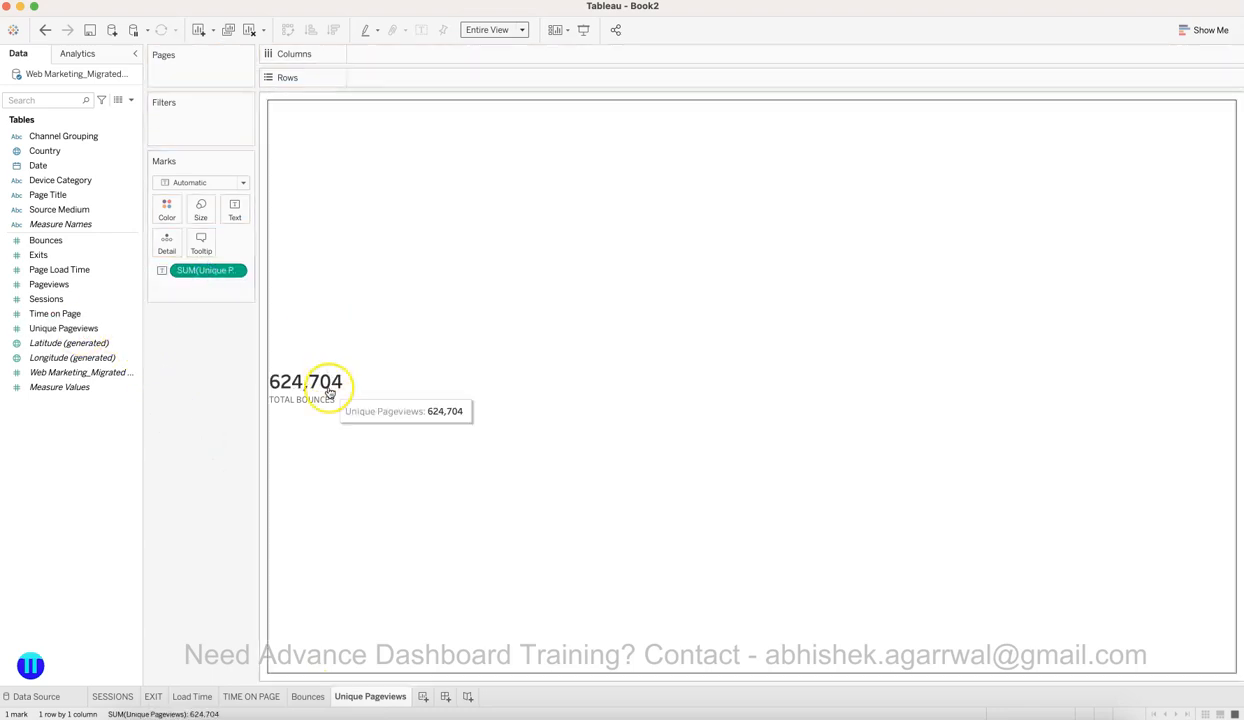
Step: Change the second line of the Unique Pageviews label to "TOTAL UNIQUE PAGEVIEWS"
click(234, 210)
click(360, 238)
click(967, 172)
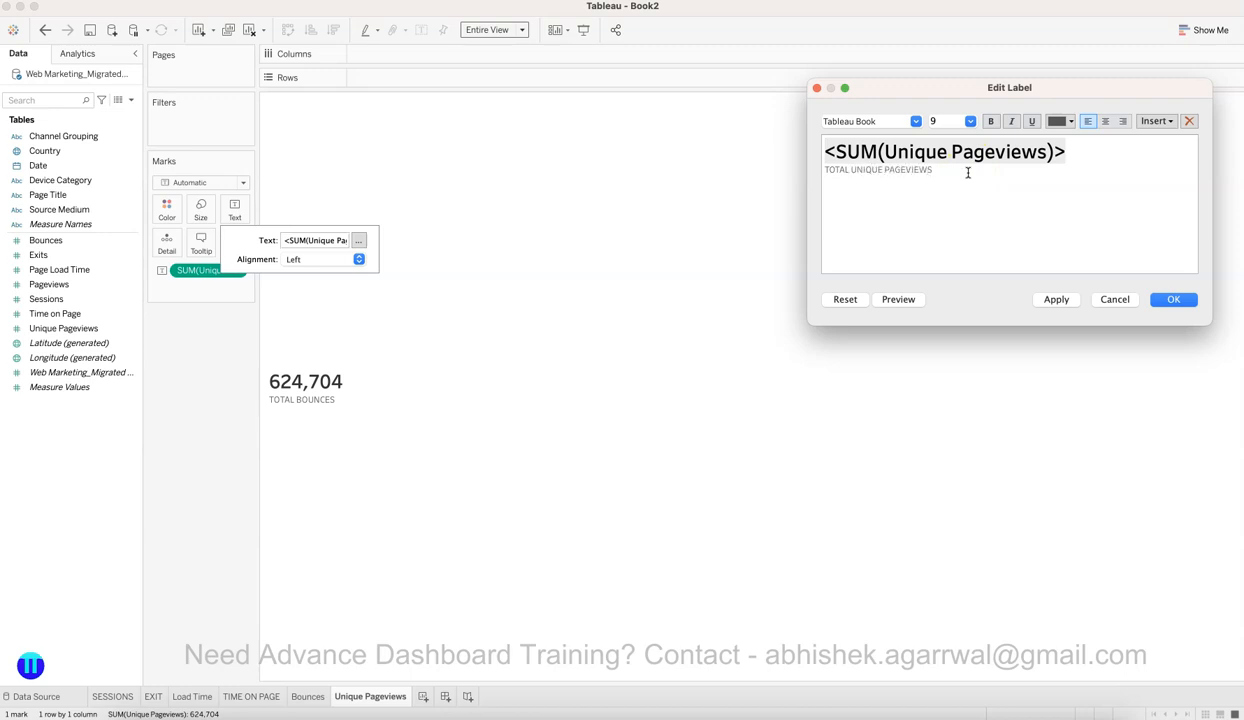
click(1175, 300)
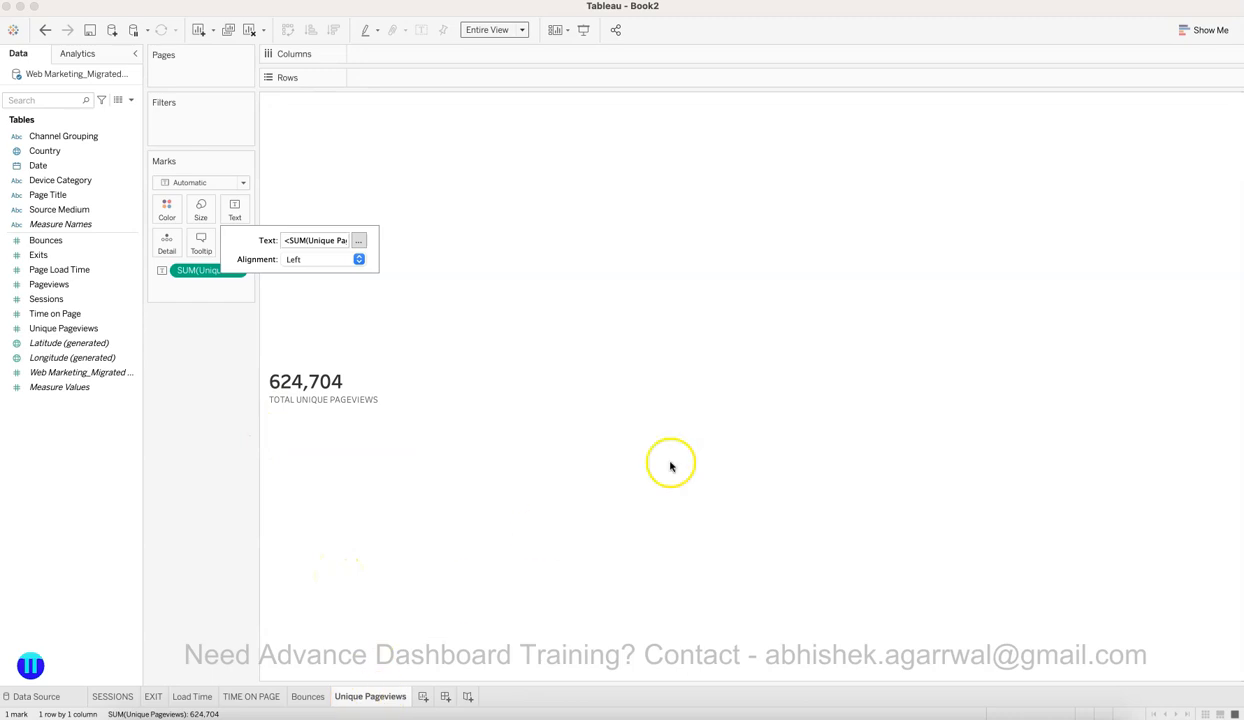
click(338, 566)
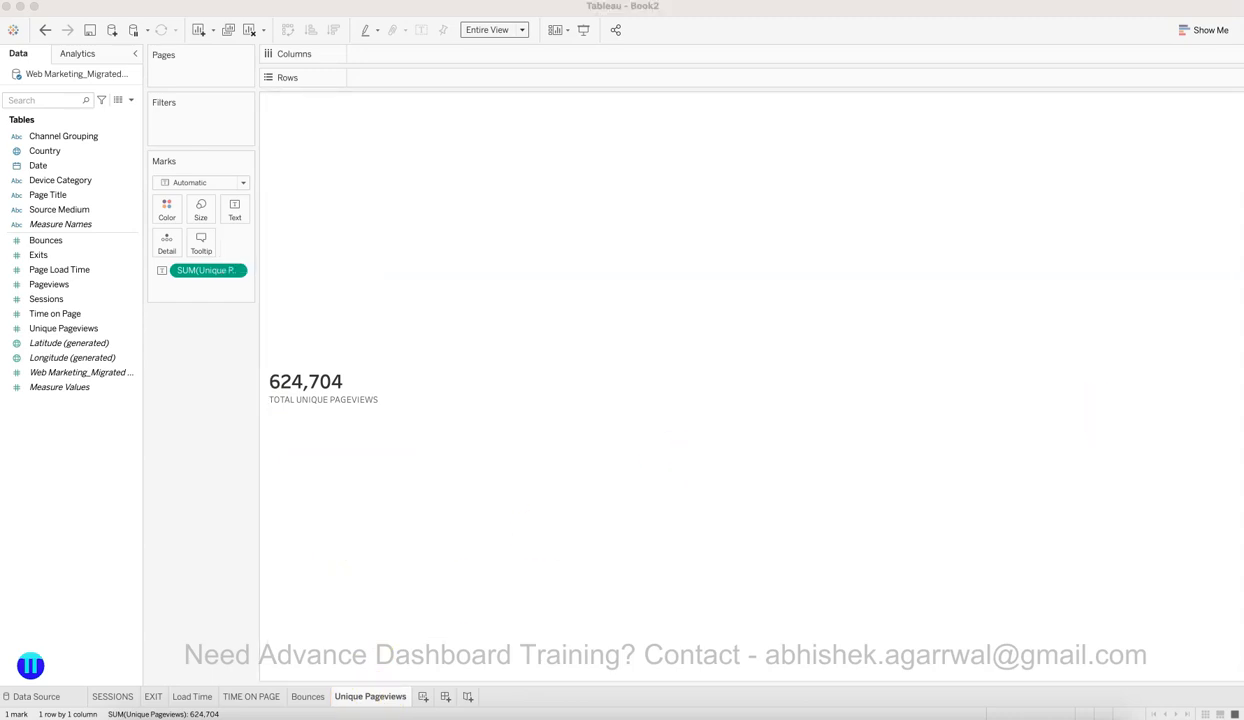
click(495, 480)
click(495, 480)
click(423, 697)
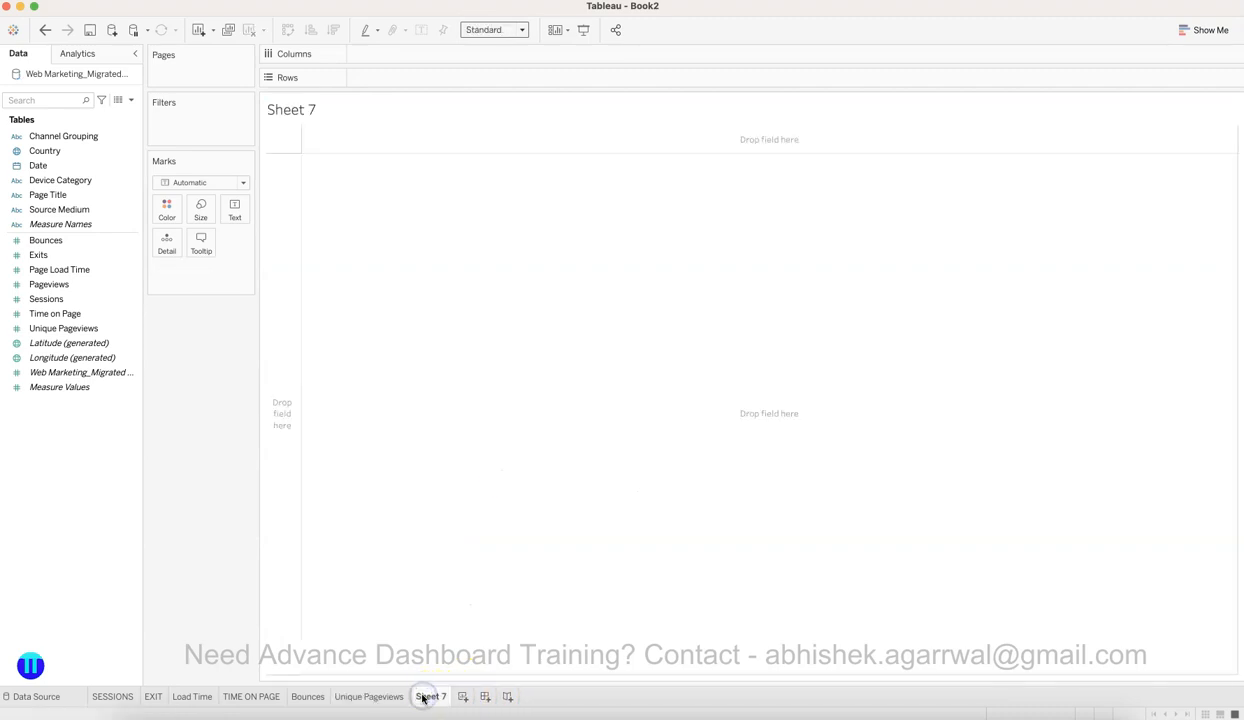
right_click(436, 697)
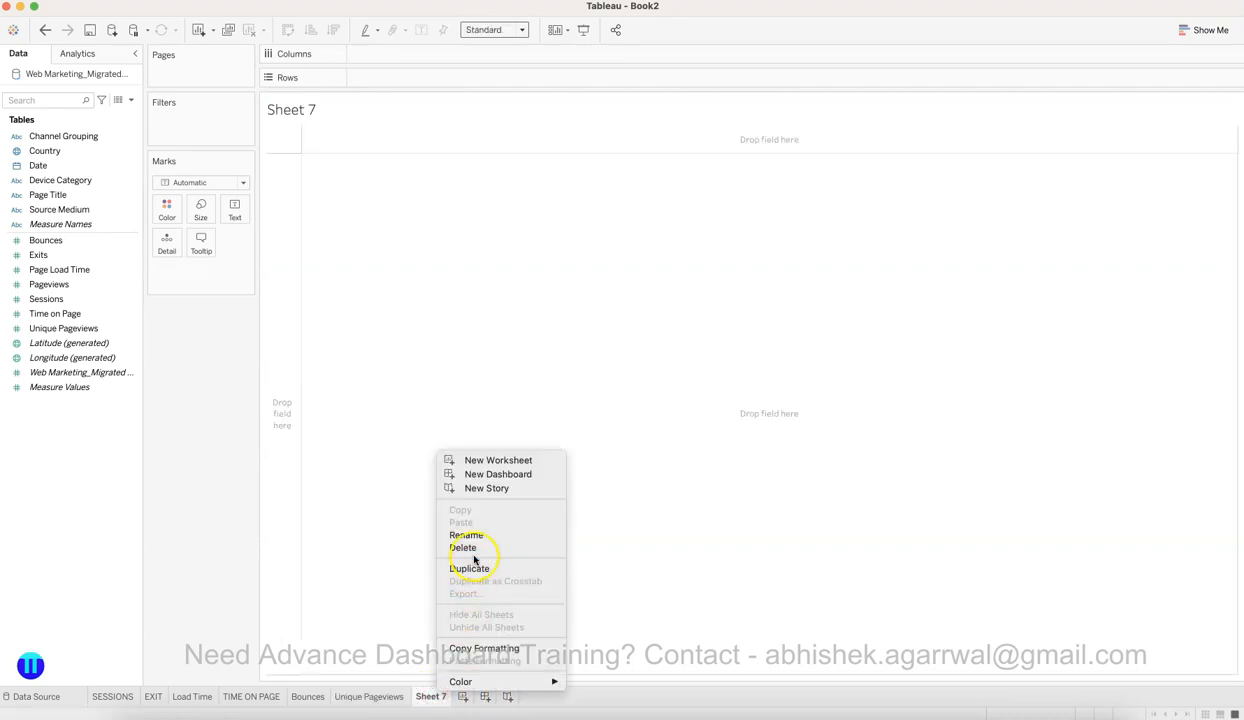
click(468, 548)
Step: Duplicate the Unique Pageviews sheet and remove the Unique Pageviews measure from the copy
right_click(393, 704)
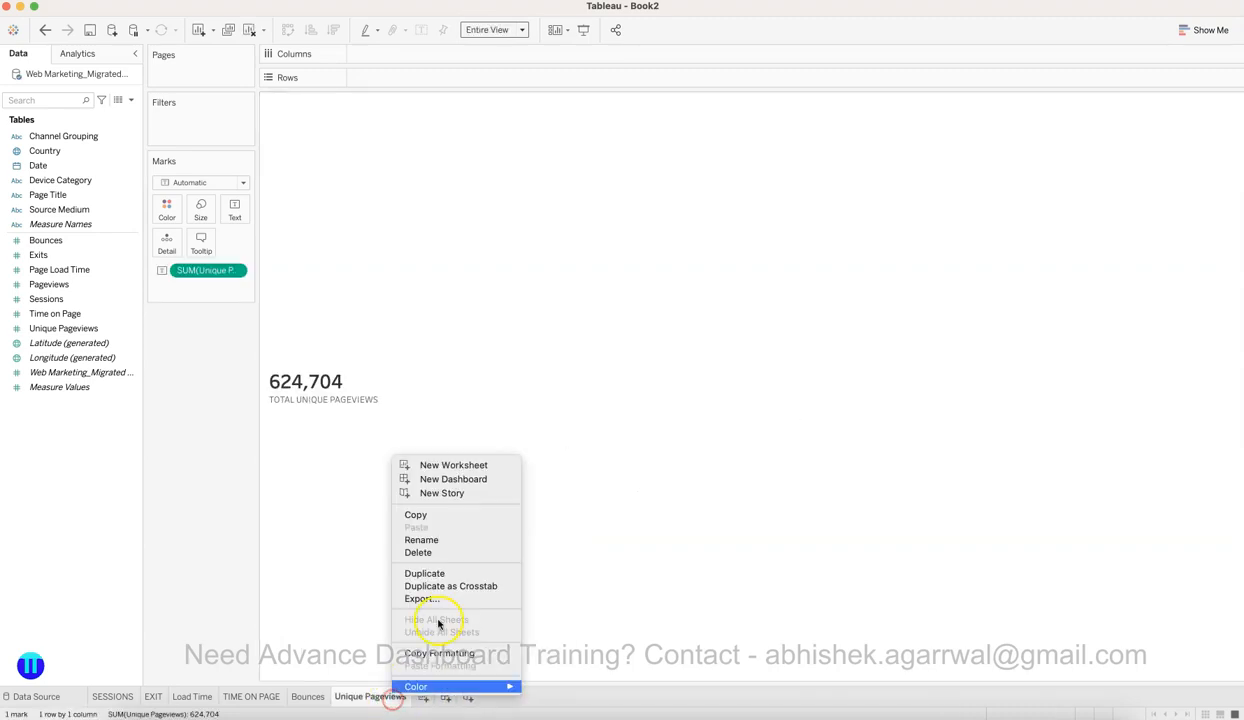
click(433, 562)
drag(218, 272, 200, 453)
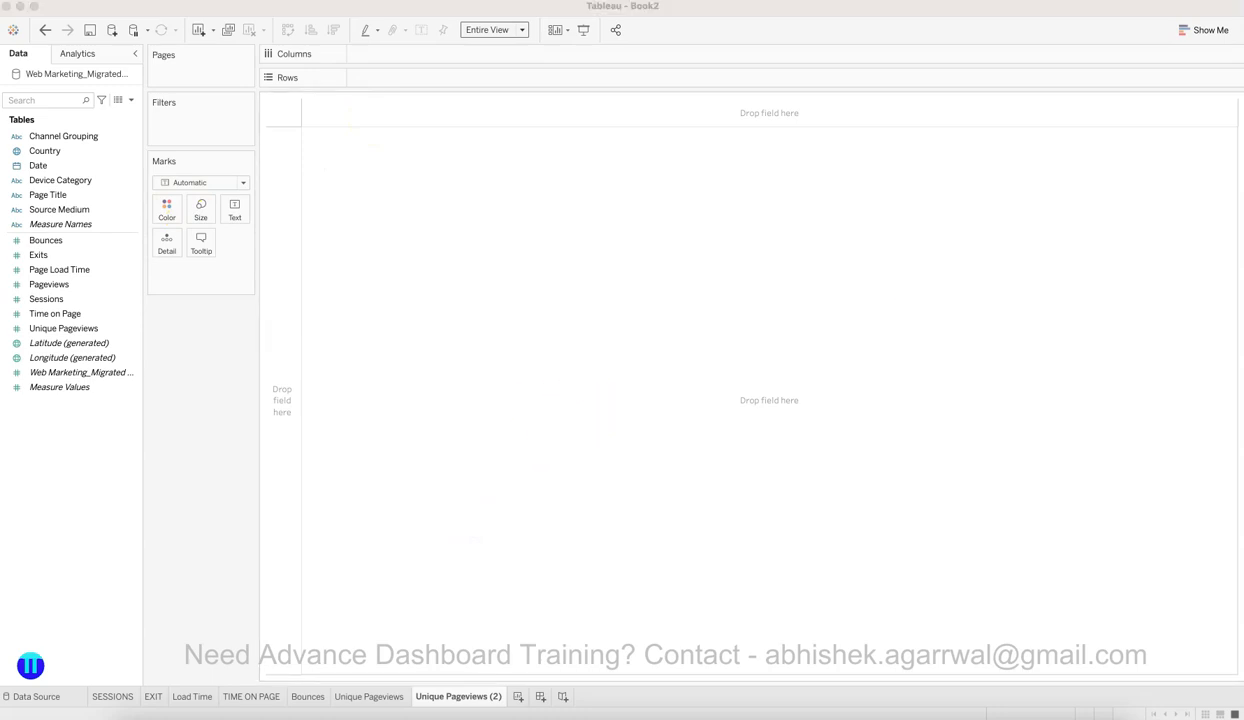
Step: Examine the monthly bars of the Latest Year Sessions chart in the 13_AUG_WEB_MARKETING reference dashboard, and return to Book2
drag(1240, 6, 1039, 6)
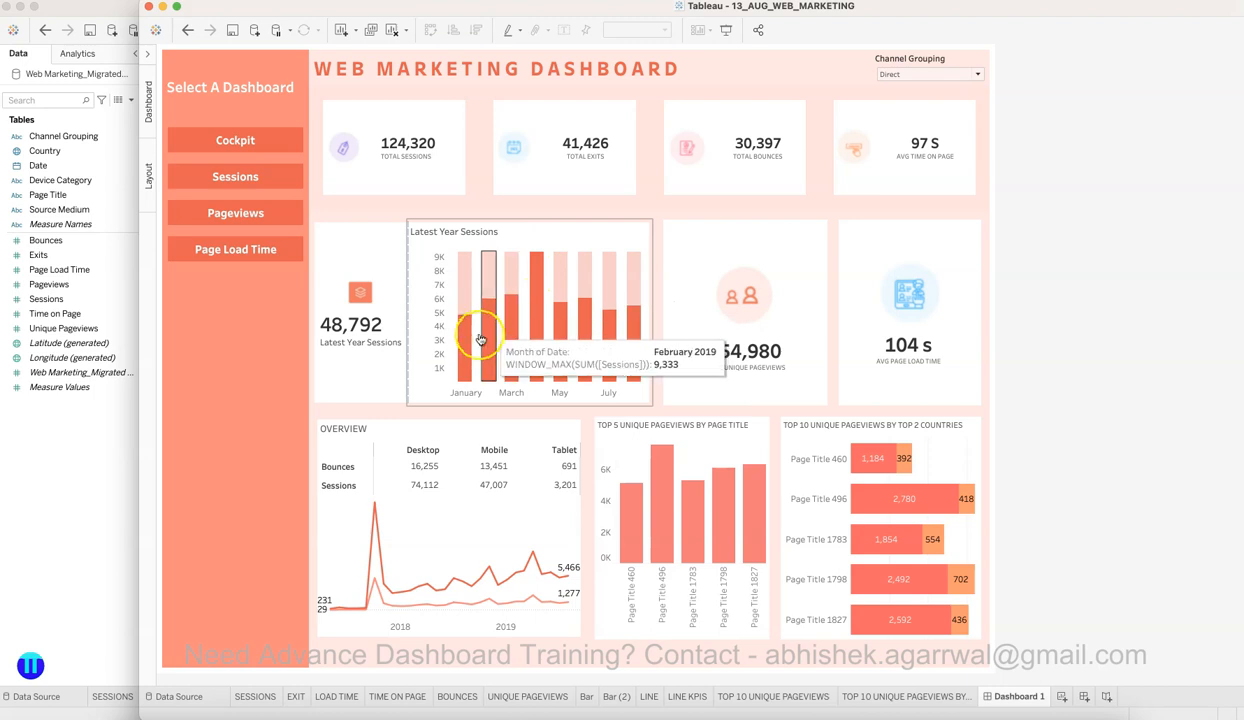
click(510, 284)
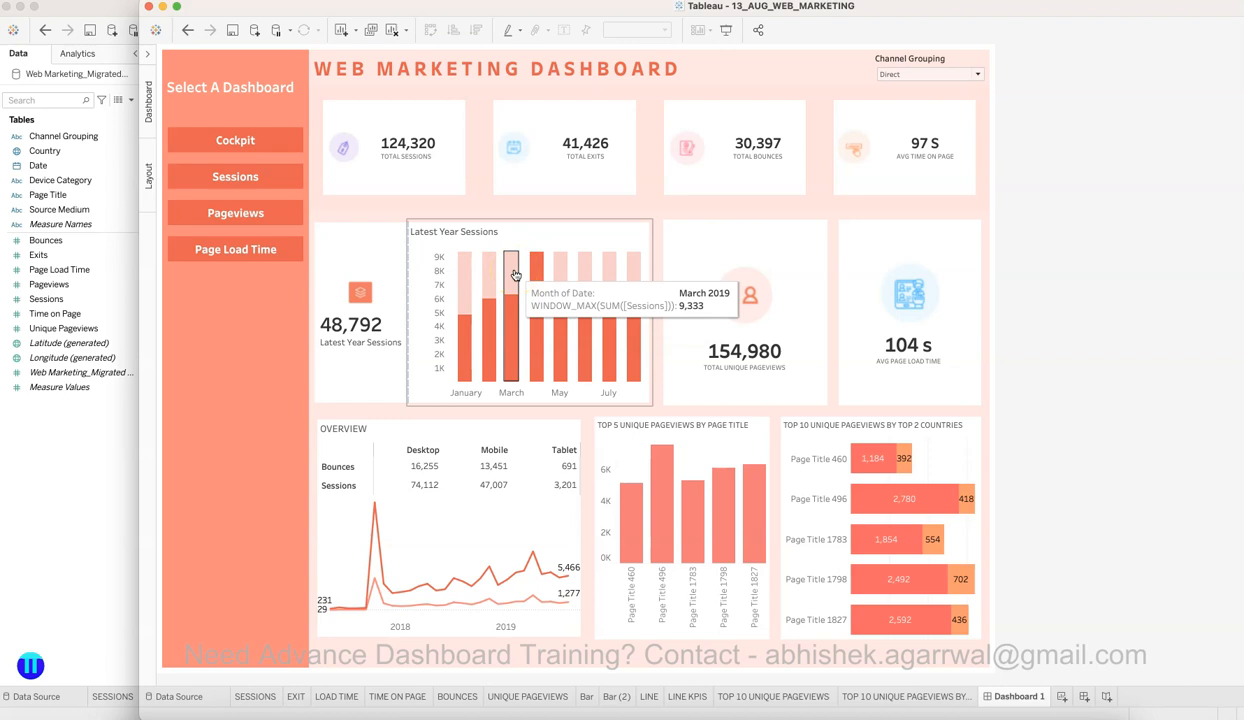
drag(463, 11, 470, 12)
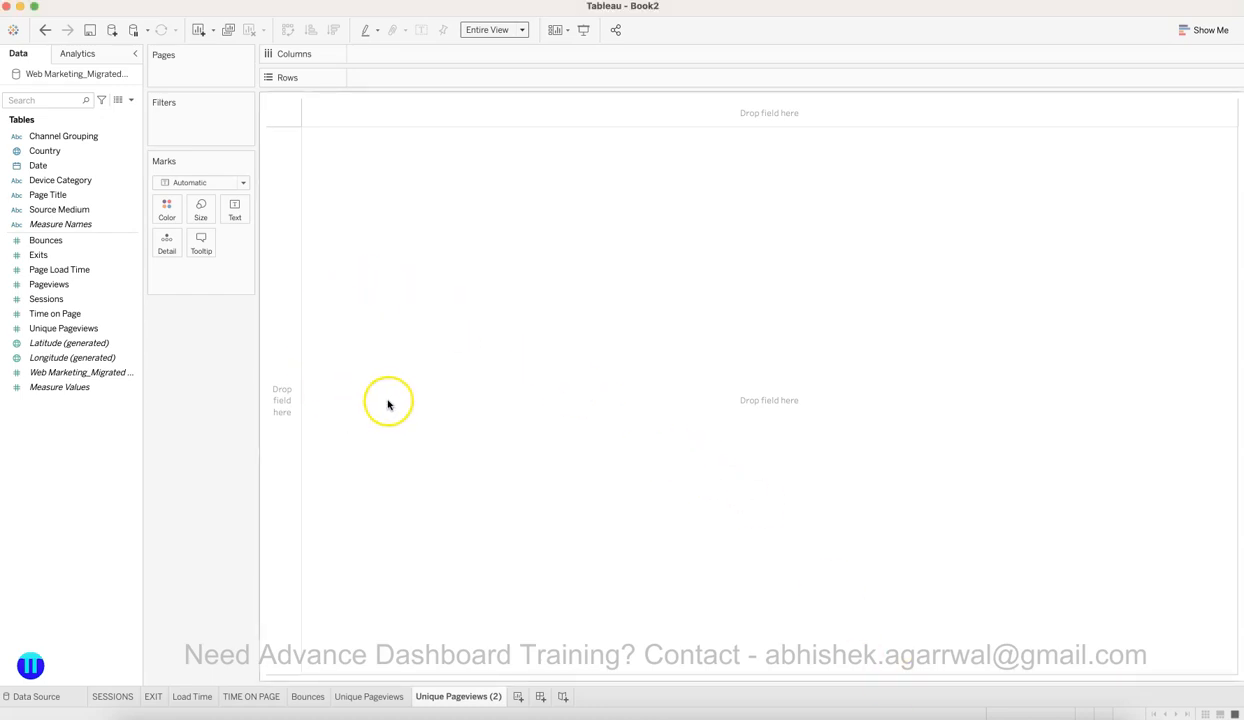
click(122, 212)
click(103, 198)
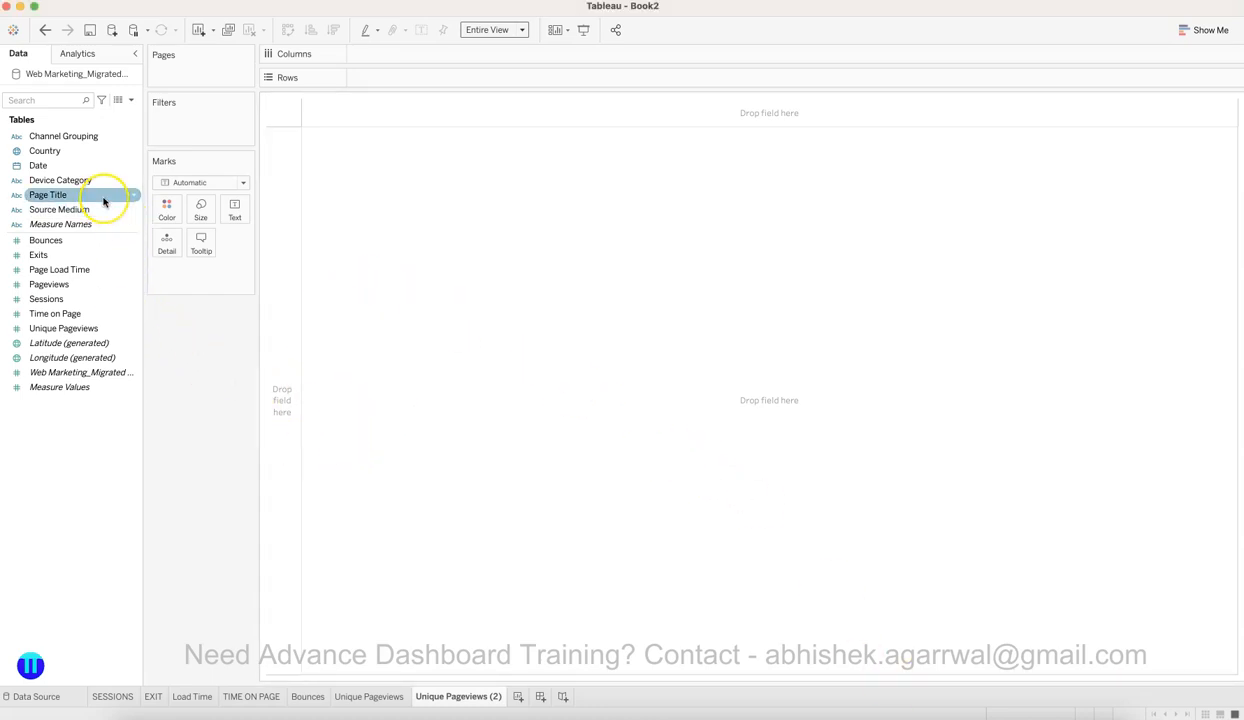
click(113, 203)
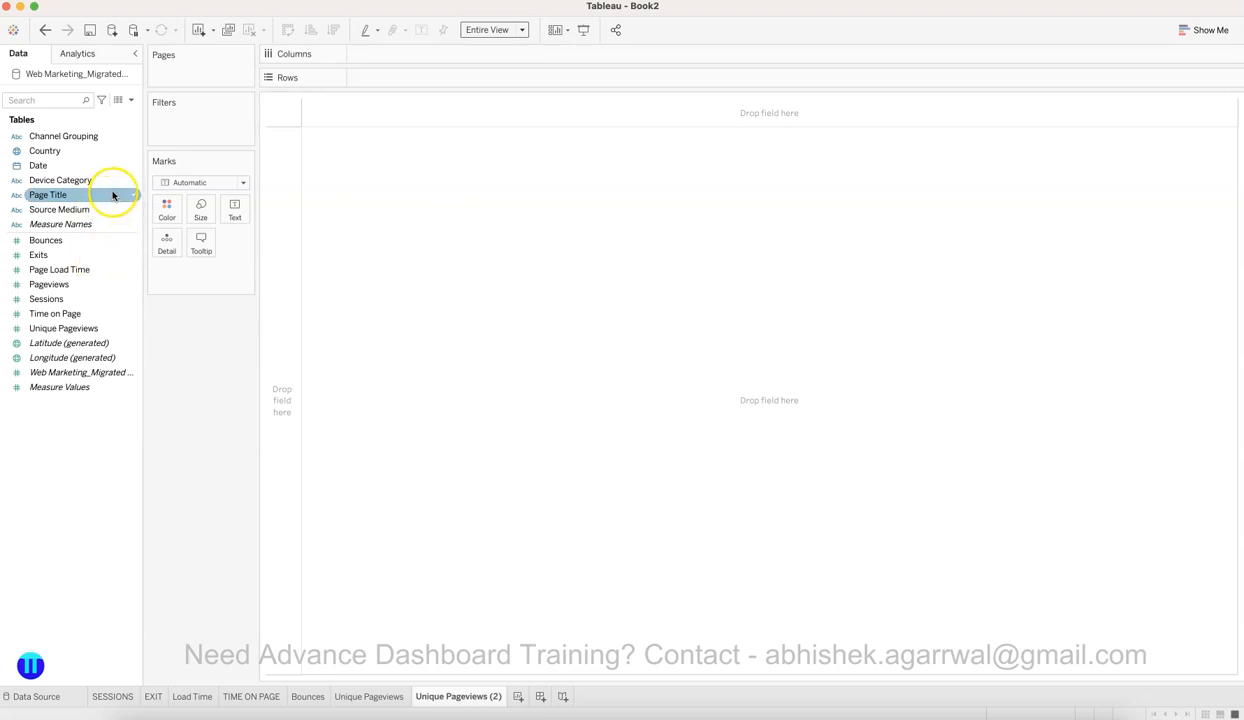
click(111, 181)
click(108, 198)
click(106, 238)
click(106, 196)
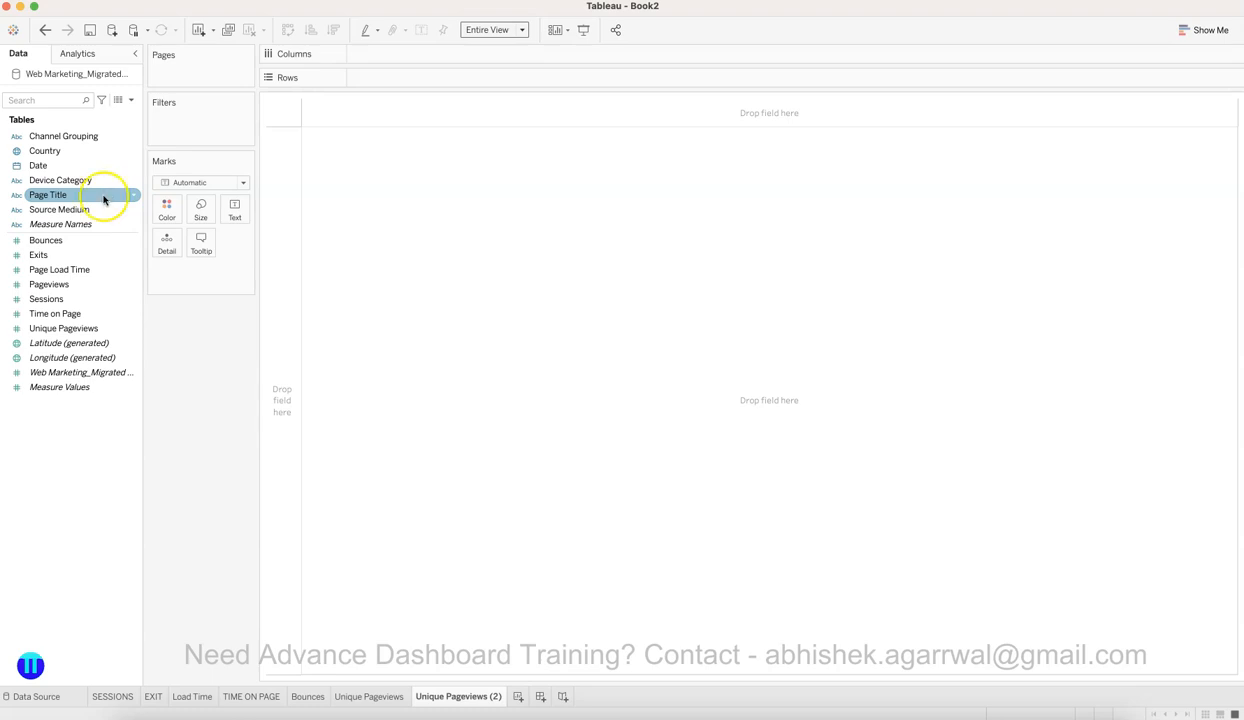
Step: Place Date on Columns in the empty duplicated sheet as a continuous month-and-year field
drag(96, 166, 447, 67)
click(62, 166)
drag(62, 166, 426, 59)
click(438, 55)
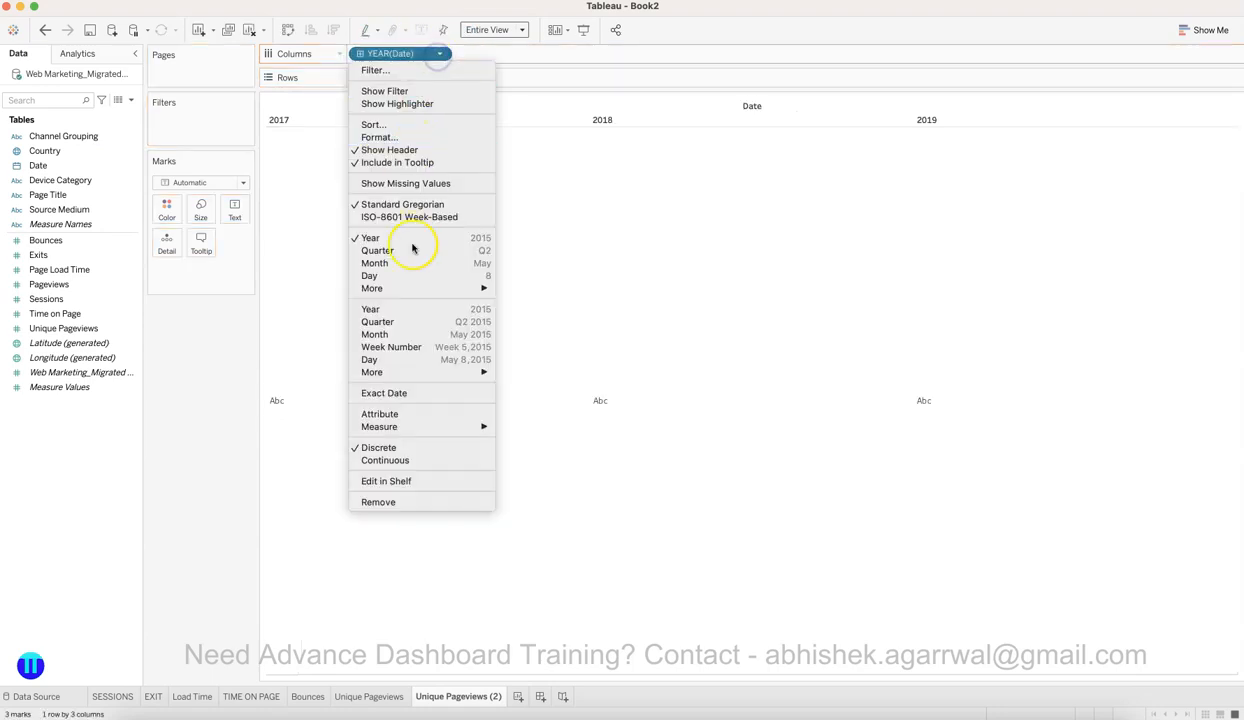
click(410, 334)
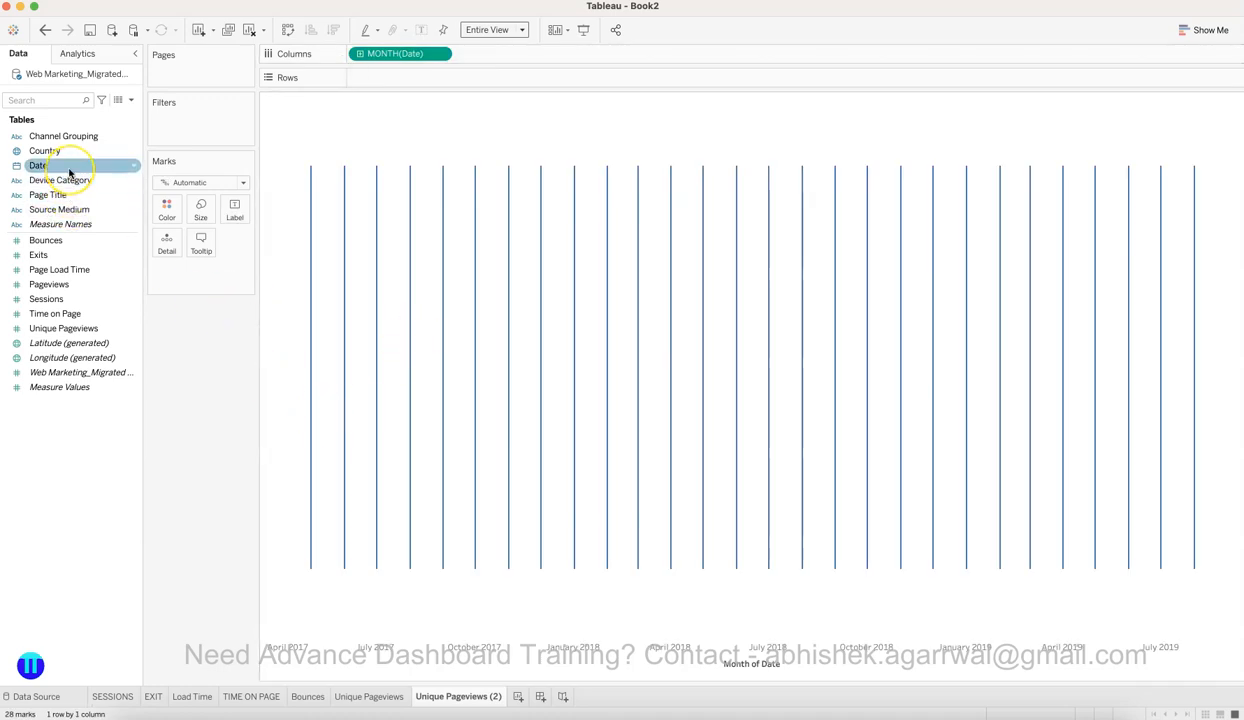
Step: Filter the sheet by the year of Date, keeping only 2019
drag(97, 165, 211, 128)
click(558, 285)
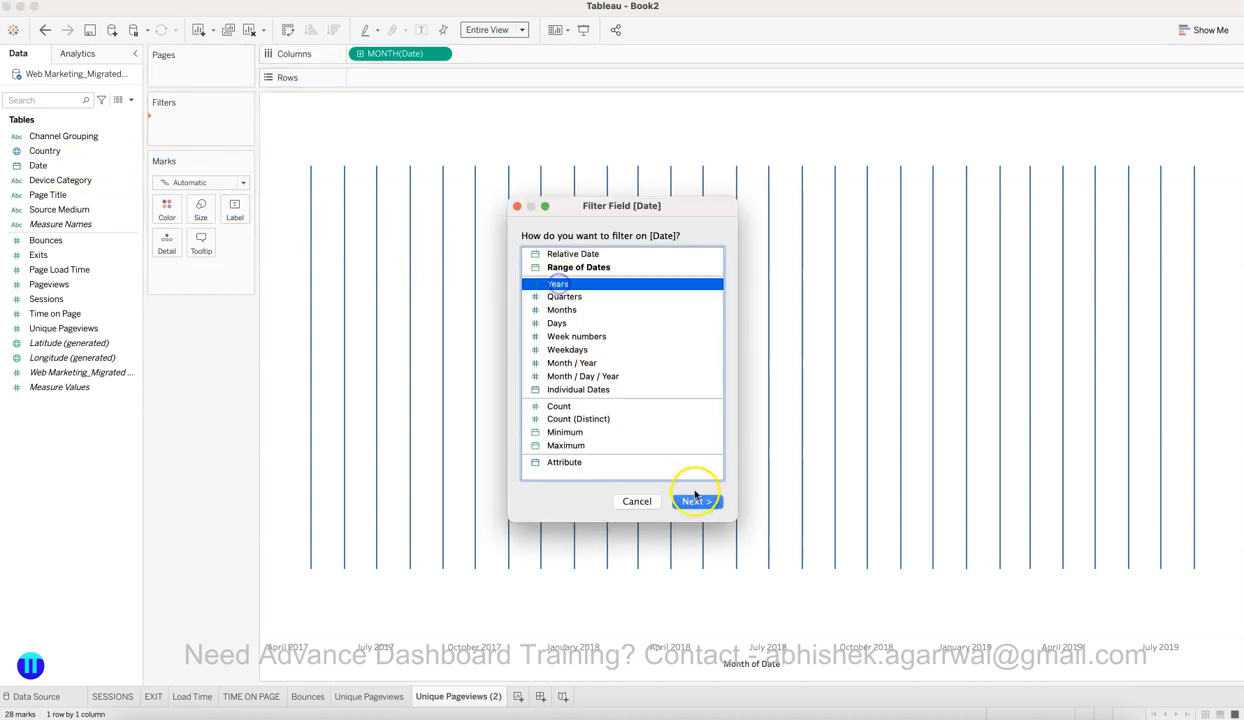
click(691, 502)
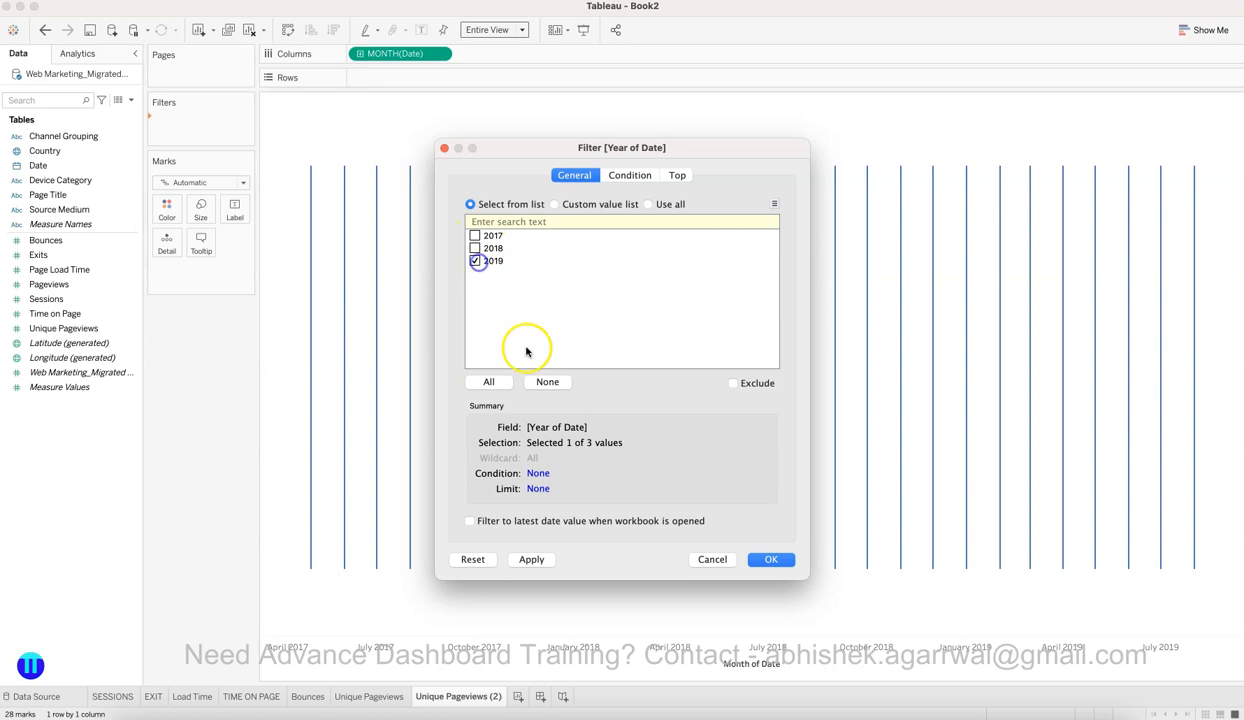
click(774, 563)
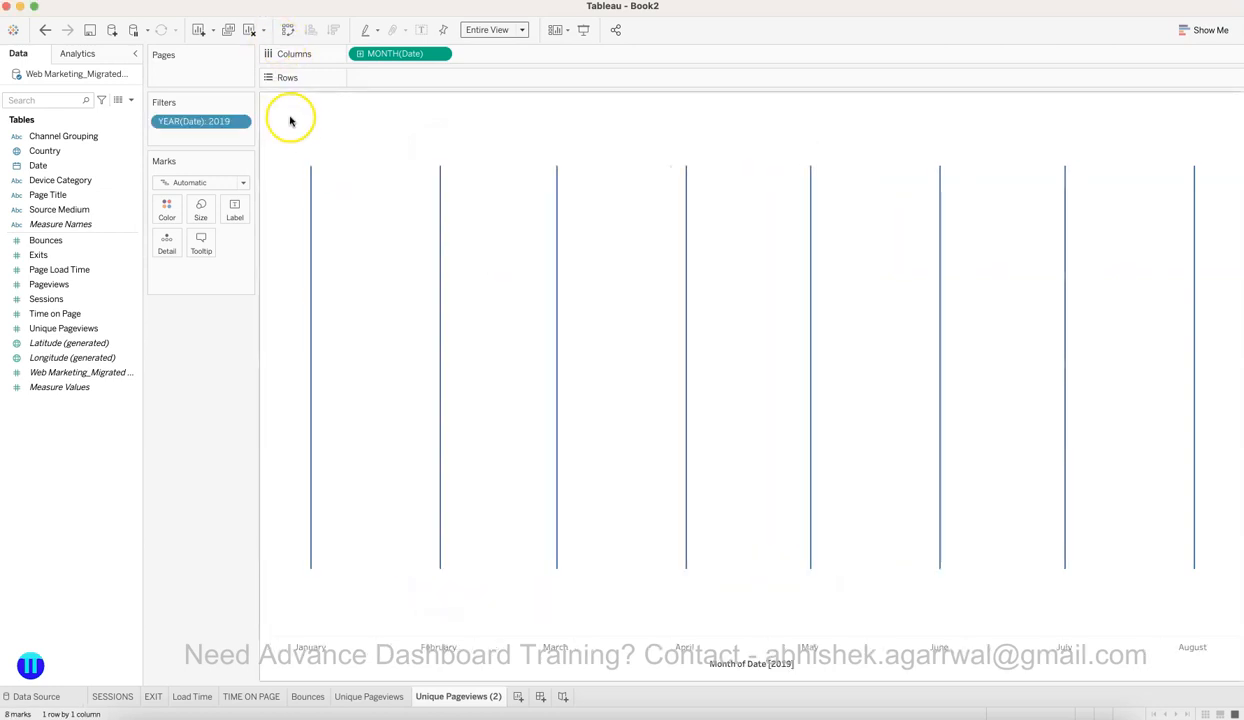
Step: Show the worksheet title and change its text to "Latest year Sessions"
click(169, 5)
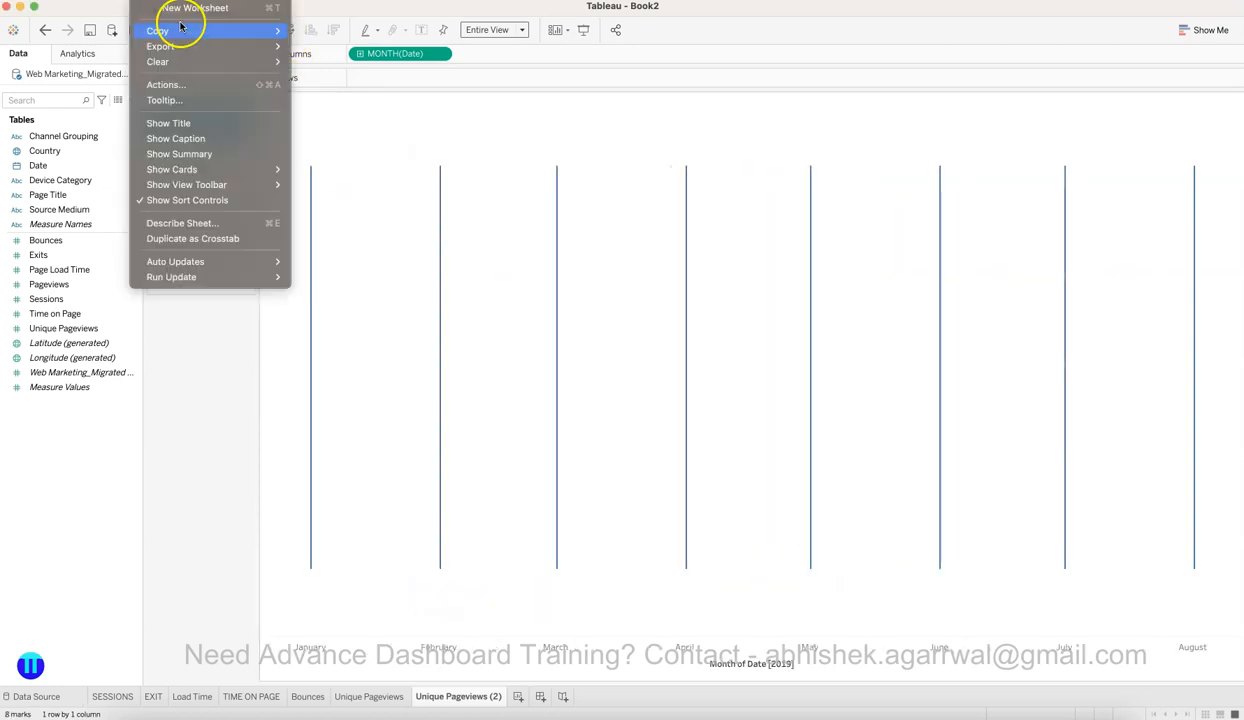
click(199, 124)
double_click(296, 110)
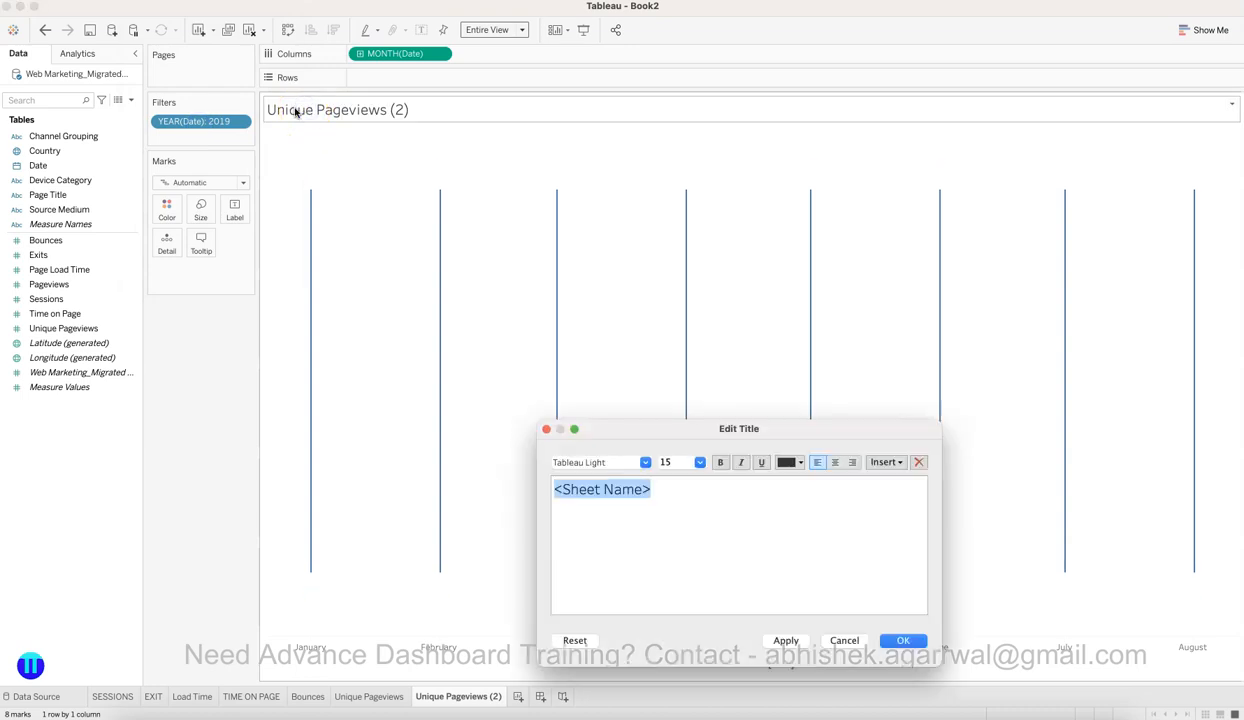
text(LATE)
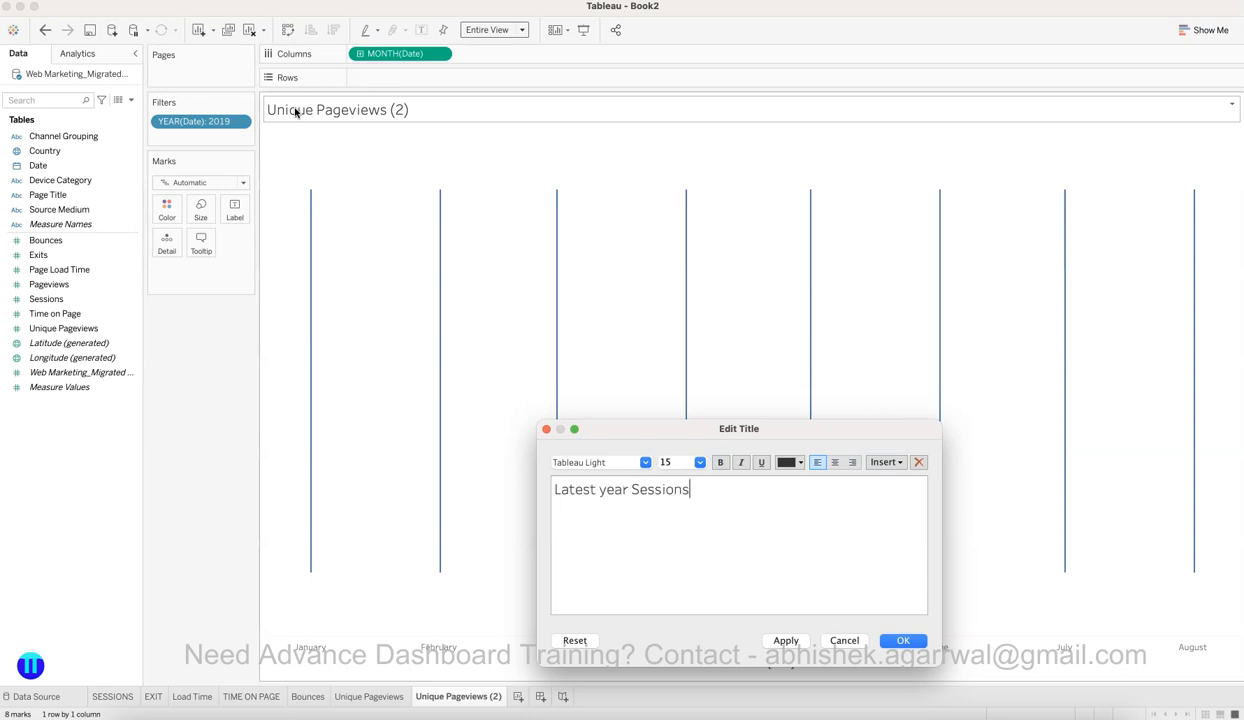
Step: Format the "Latest year Sessions" title as bold at size 10 and apply the title changes
key(super+a)
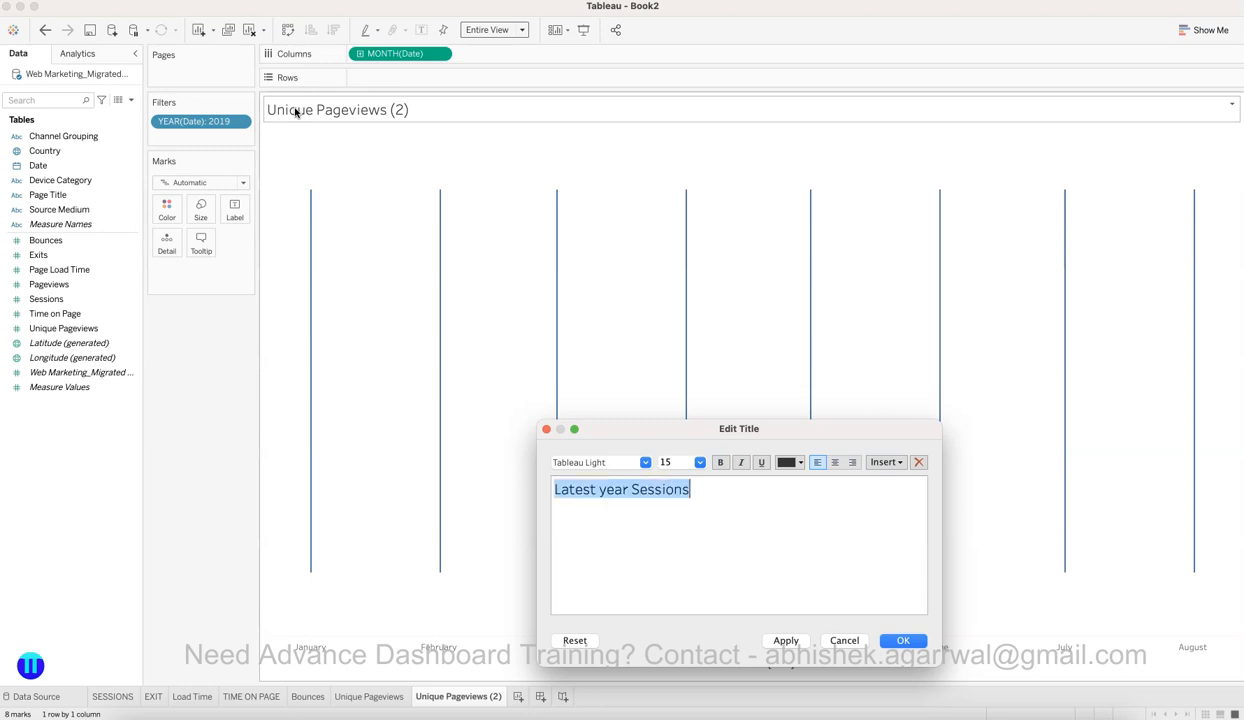
click(701, 465)
click(690, 490)
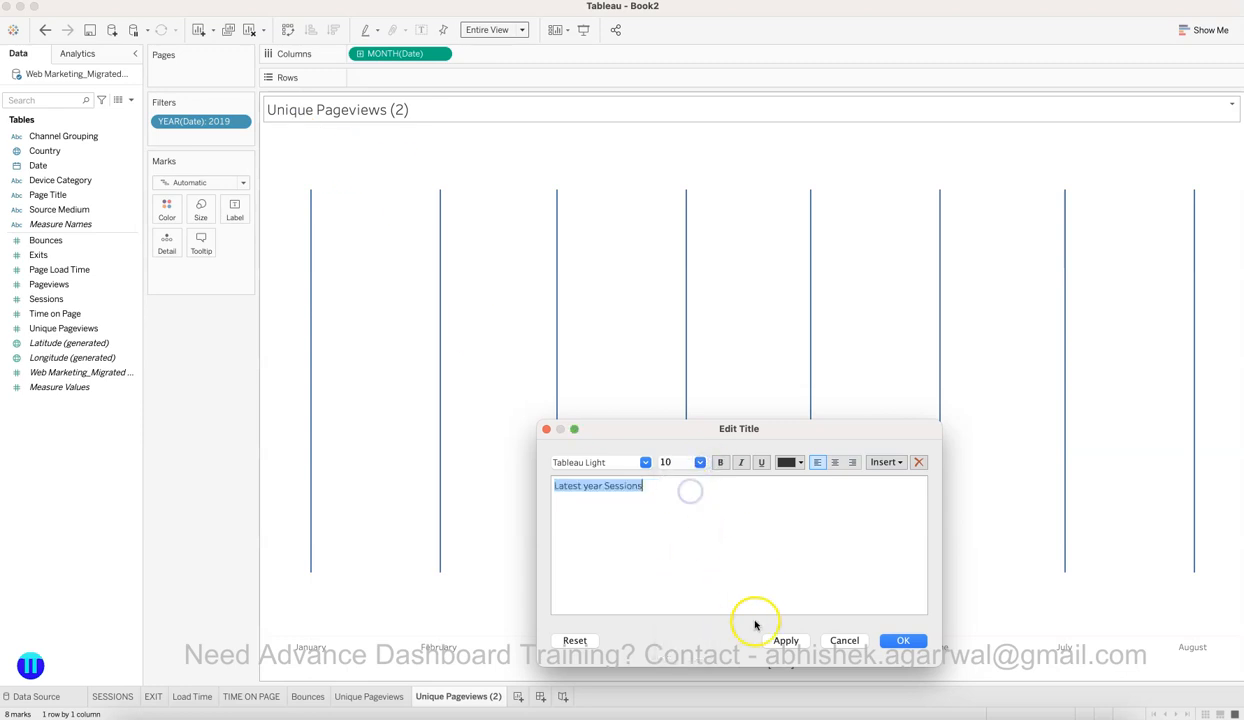
click(785, 640)
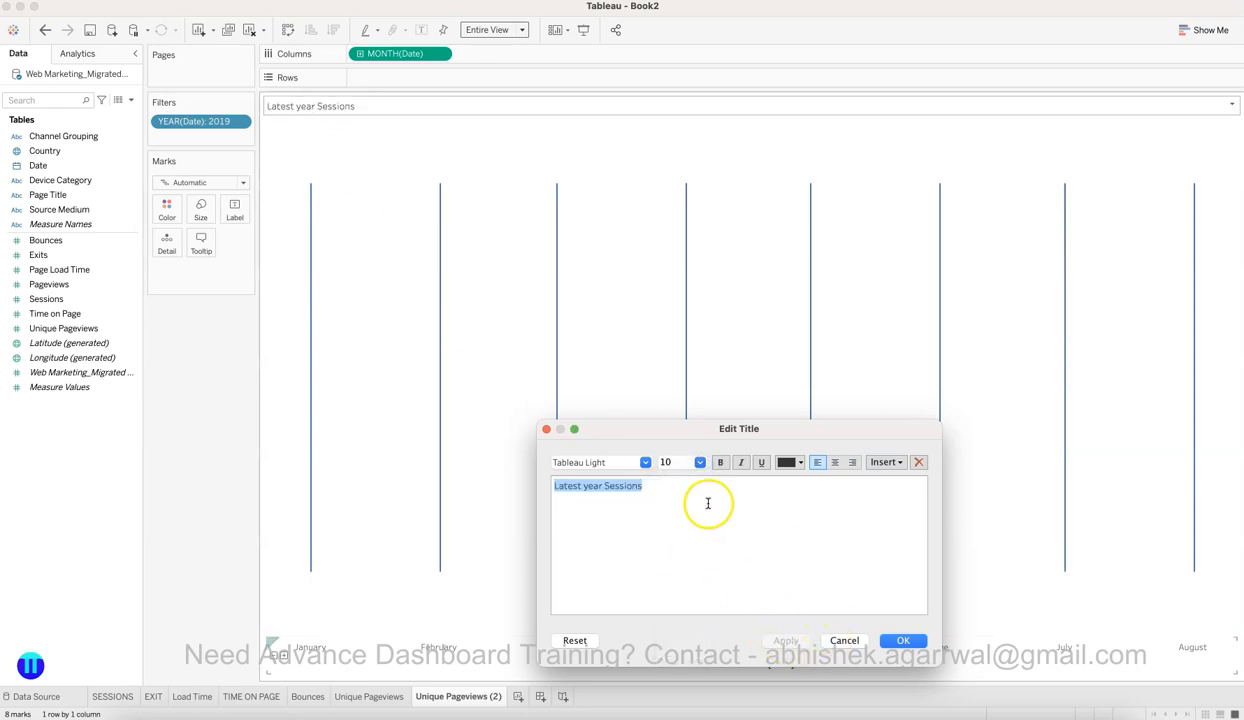
click(718, 464)
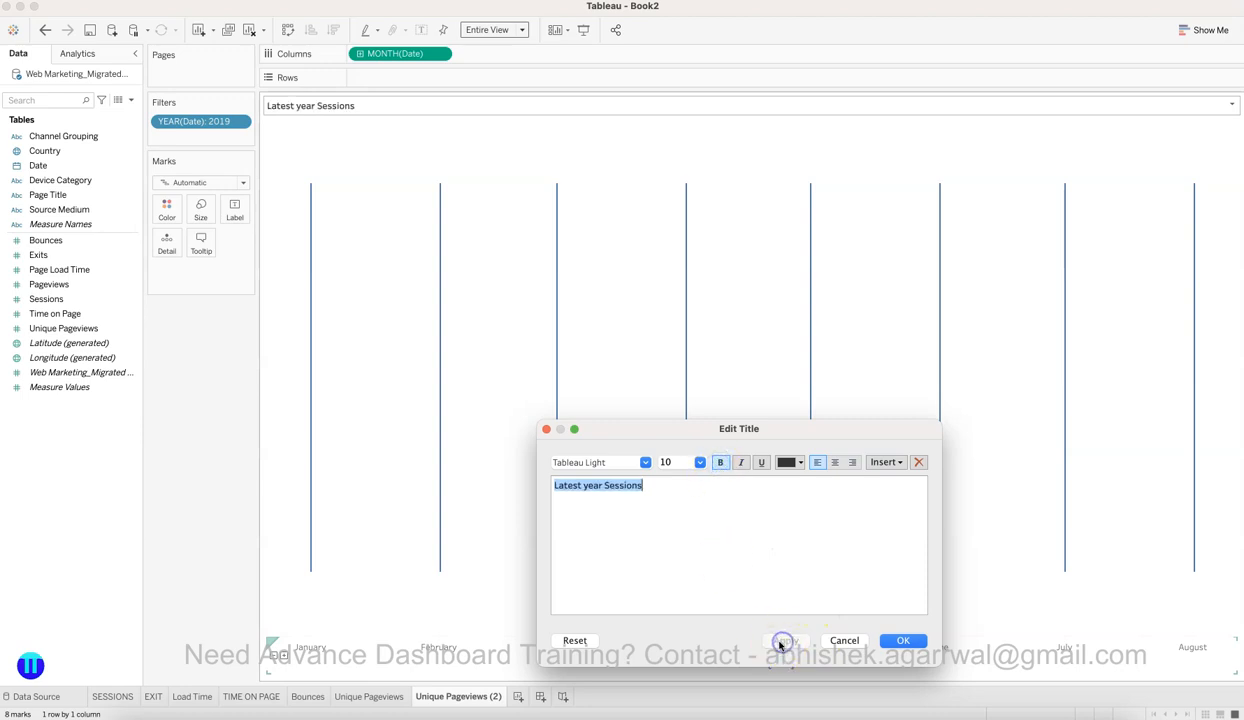
click(900, 642)
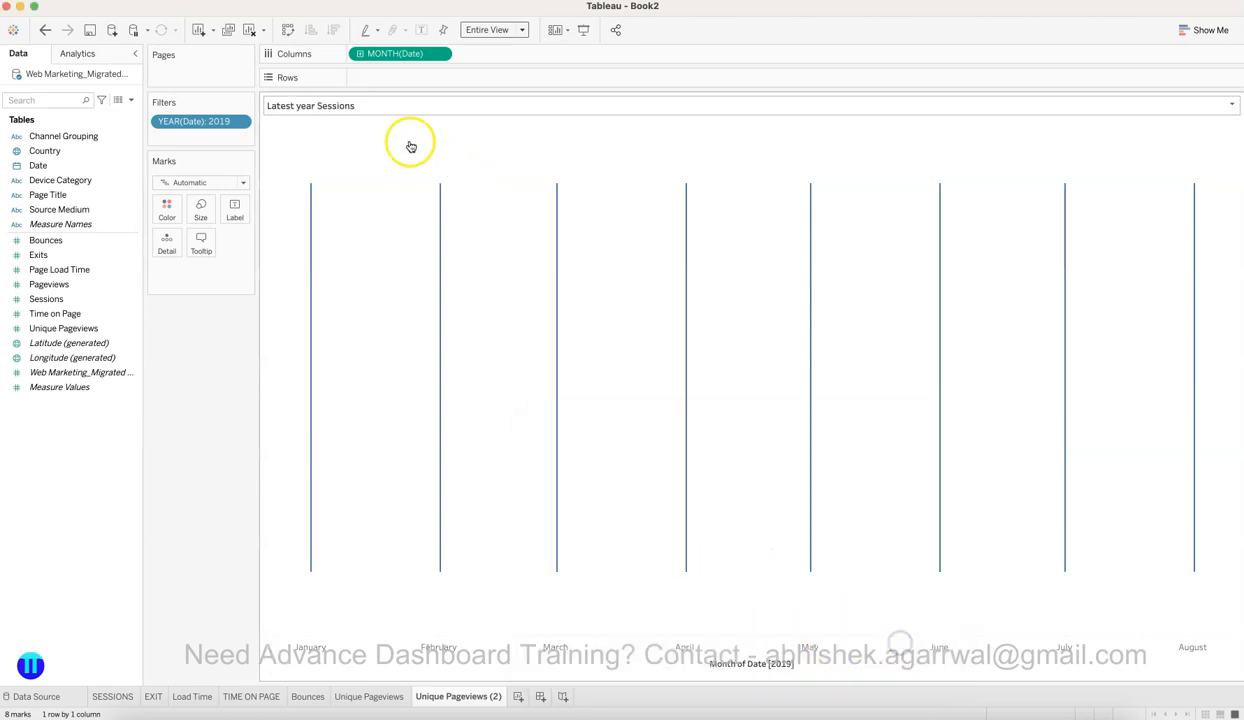
Step: Add Sessions to Rows to plot total sessions by month
click(440, 125)
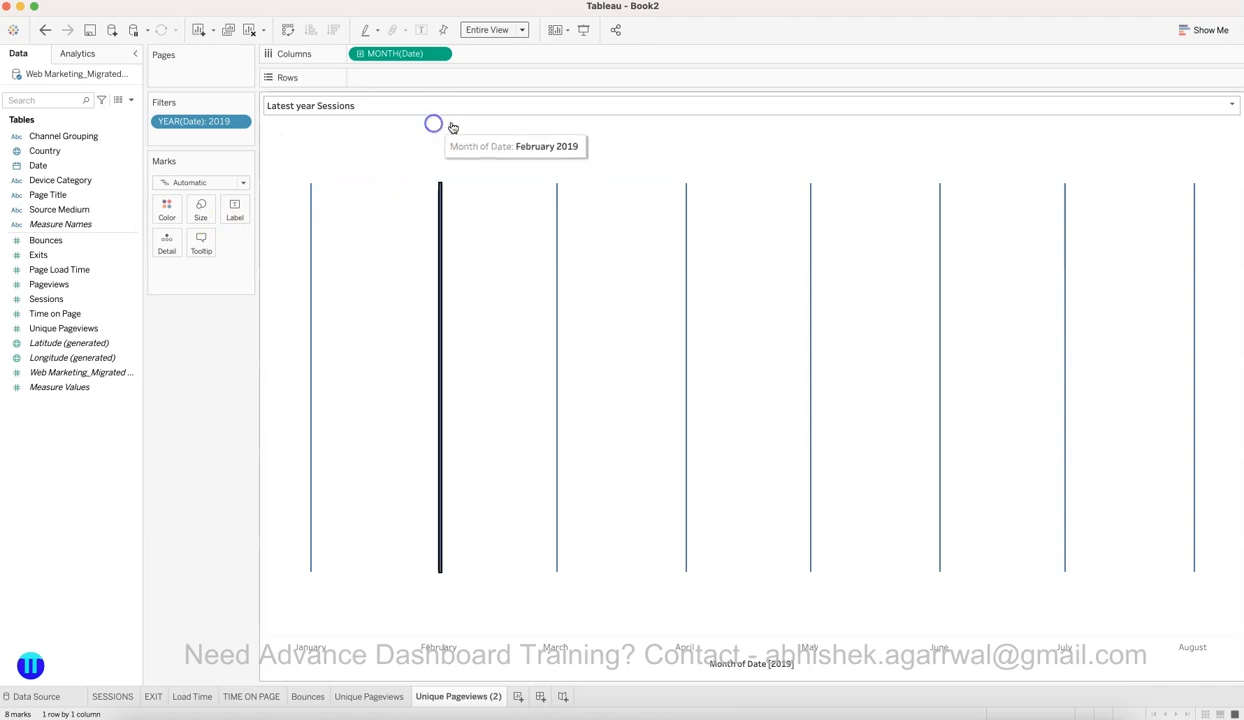
click(210, 363)
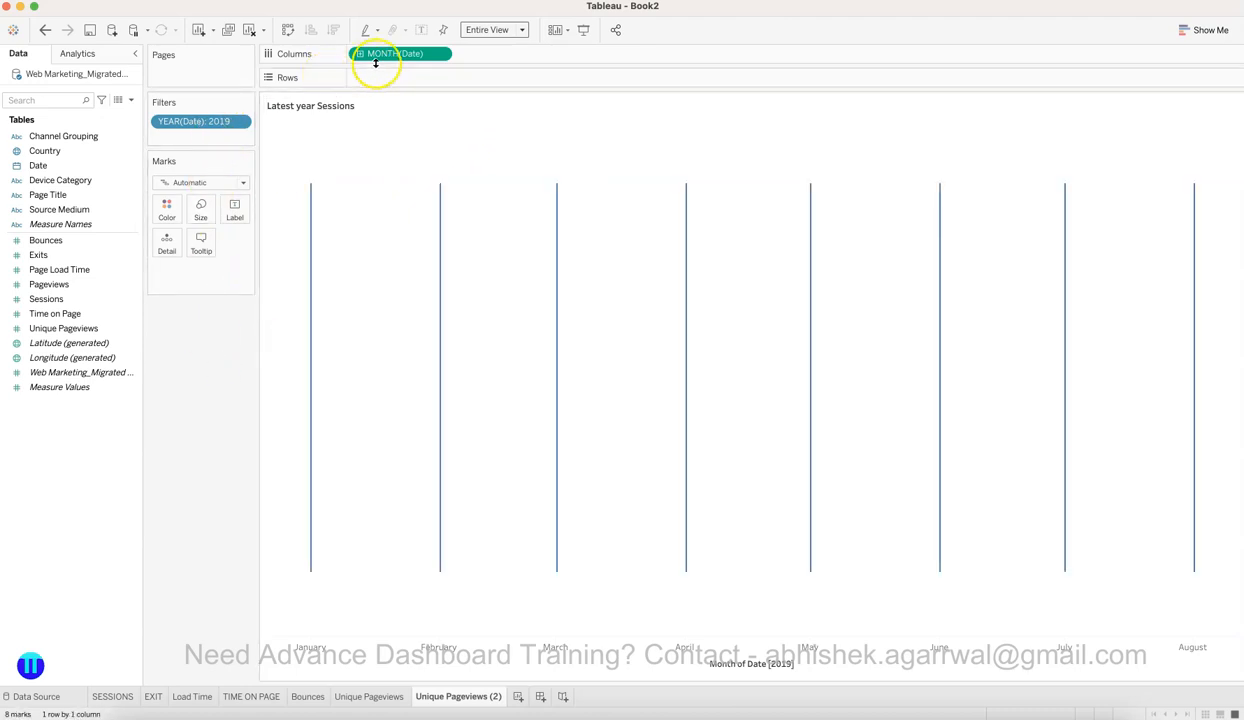
drag(50, 299, 425, 77)
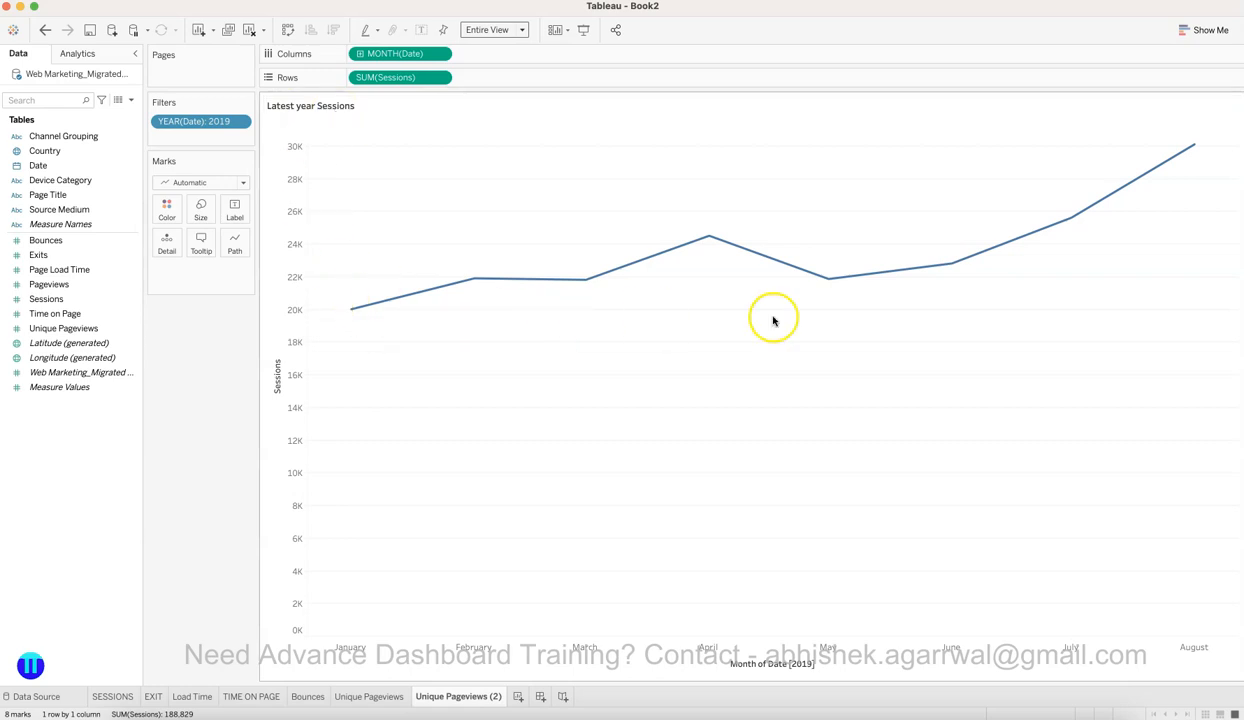
Step: Convert the monthly sessions chart to vertical bars with months on Columns, and fit it to the entire view
click(1203, 31)
click(1133, 134)
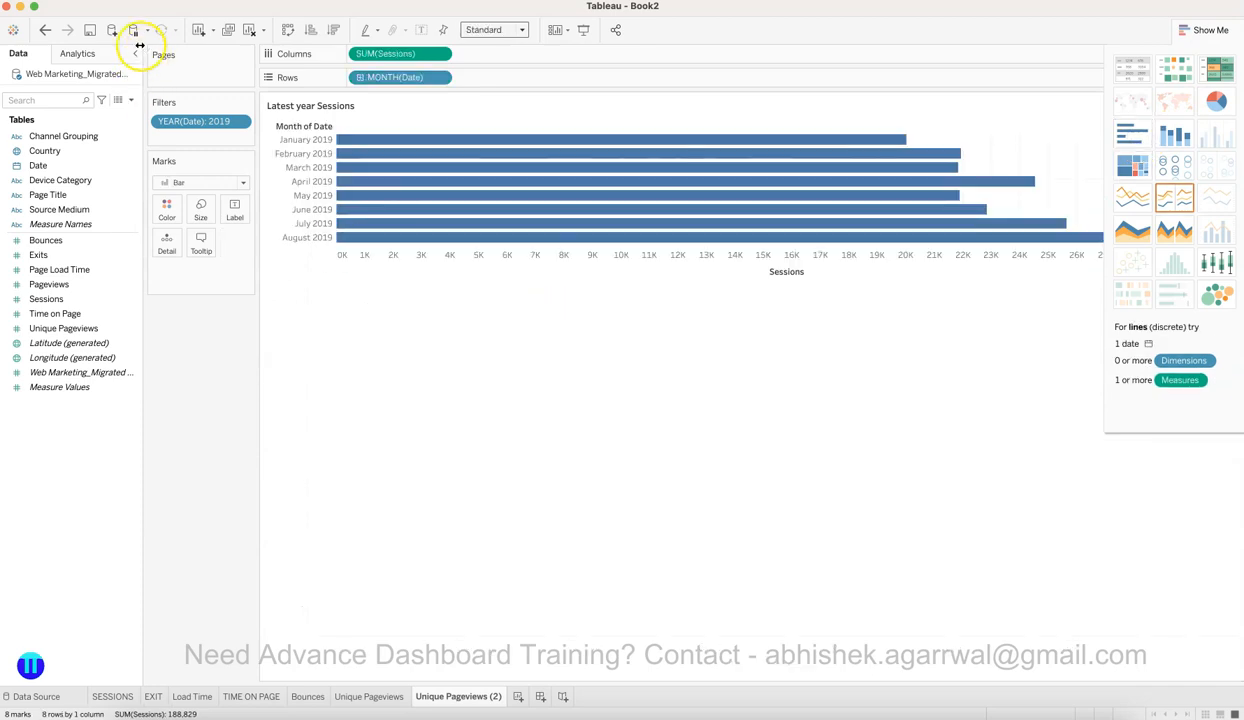
click(289, 31)
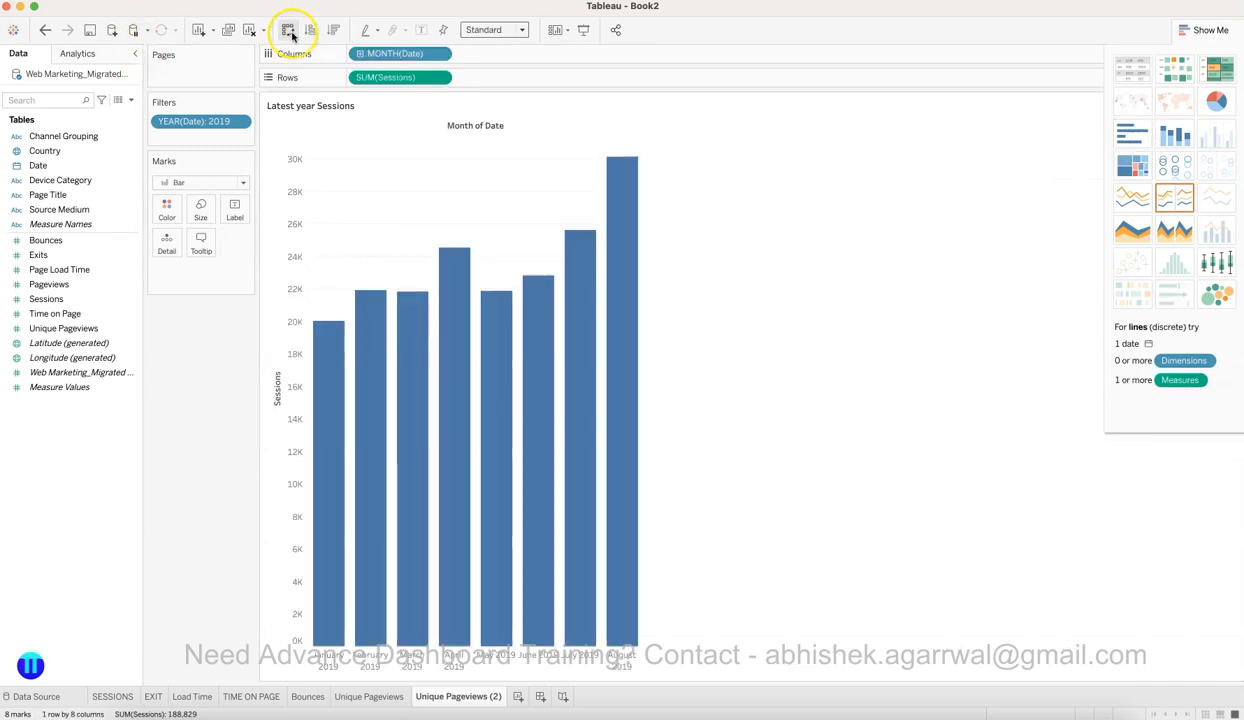
click(1207, 30)
click(509, 27)
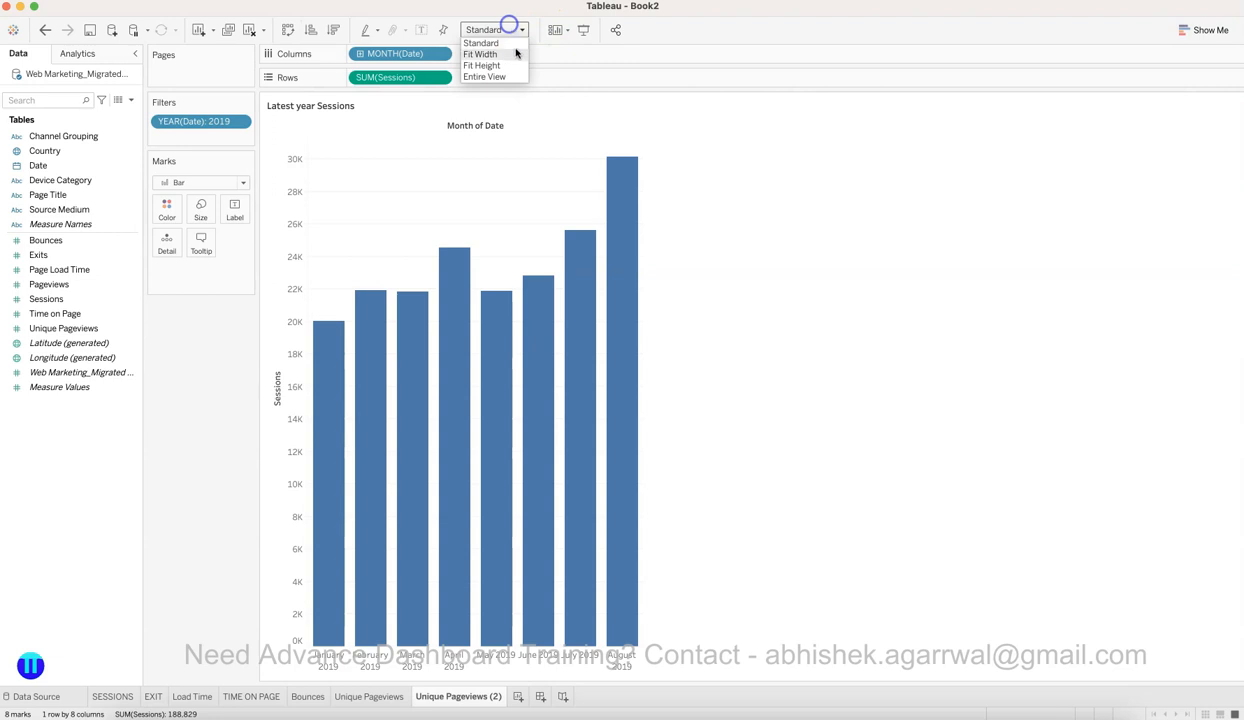
click(512, 76)
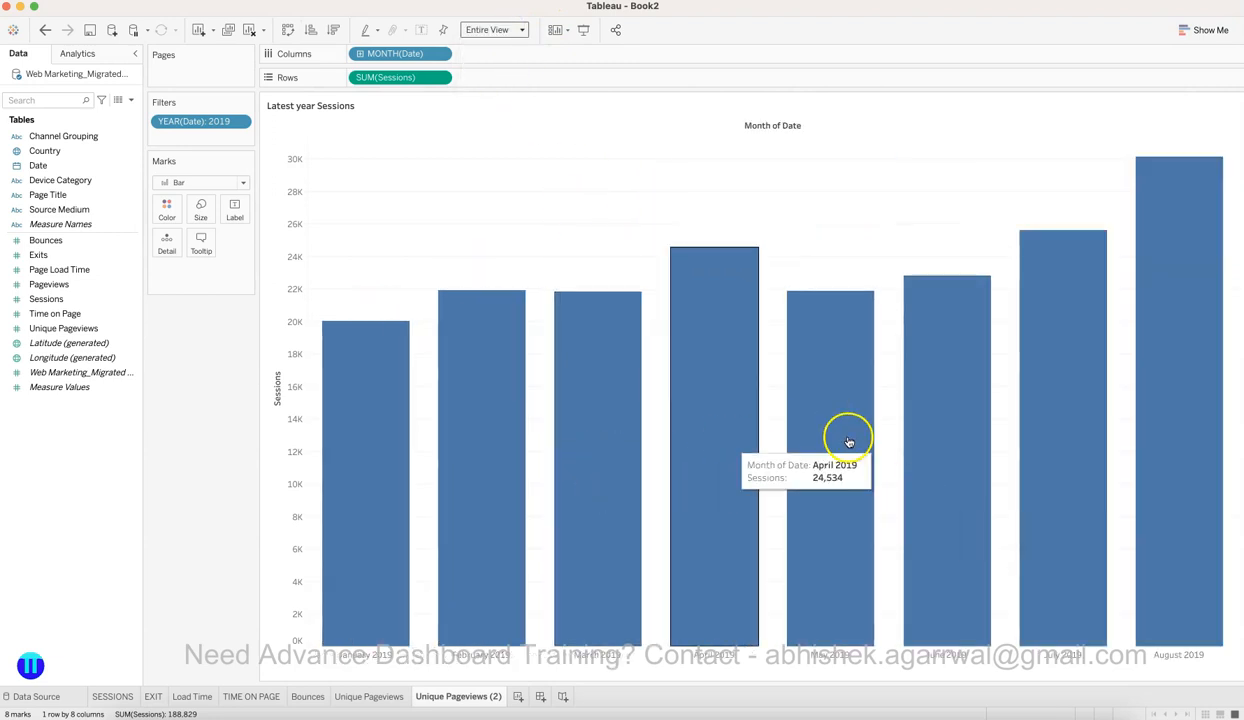
Step: Add the ad hoc calculation WINDOW_MAX(SUM([Sessions])) to Rows after SUM(Sessions)
double_click(478, 77)
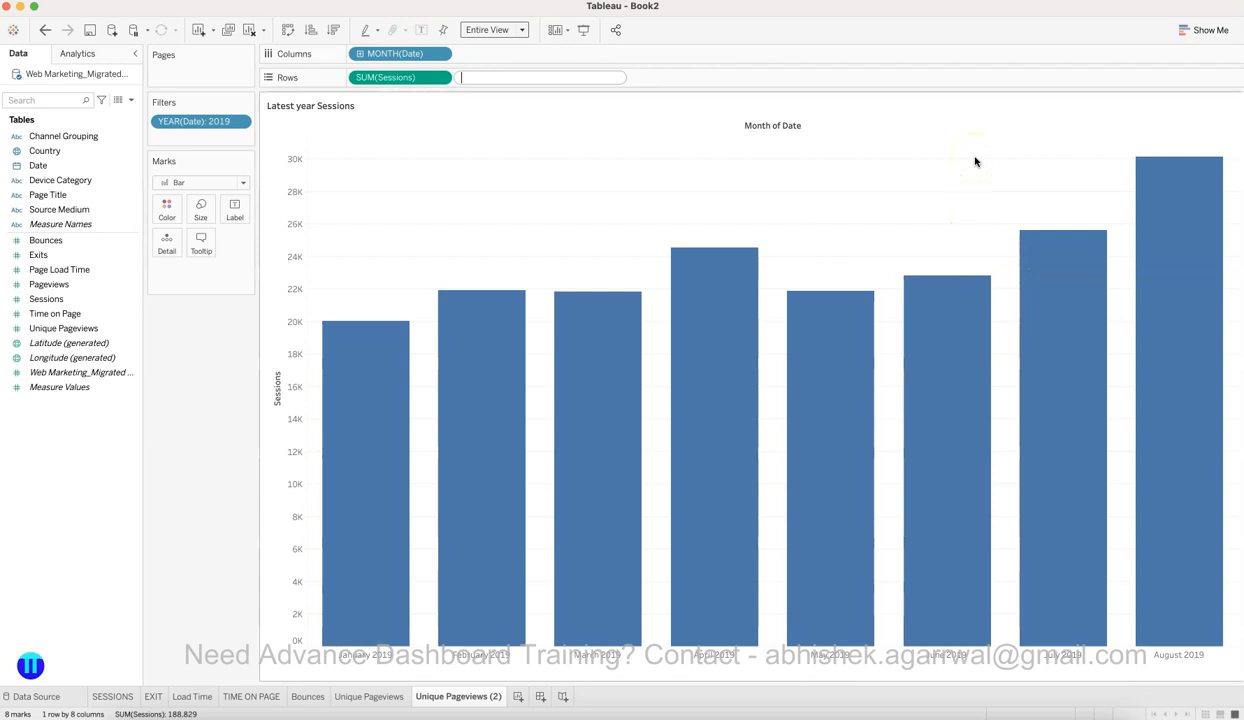
text(Win)
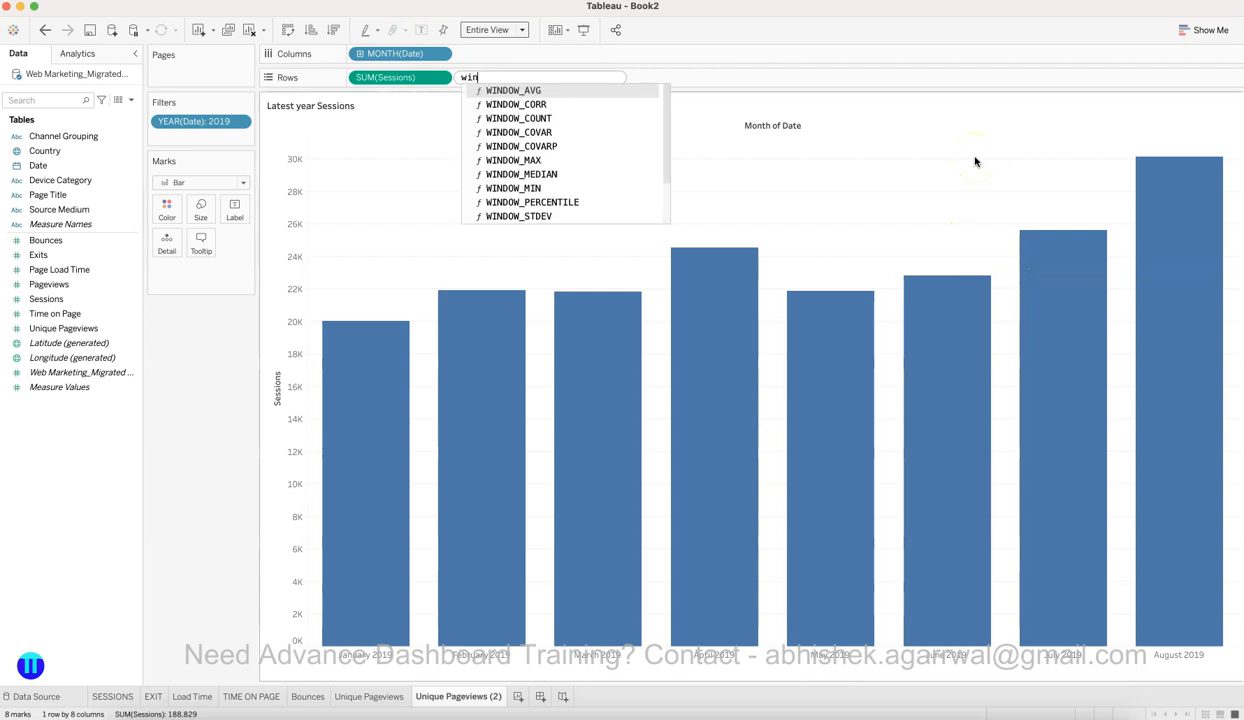
text(d)
key(Down)
key(Down)
key(Down)
key(Down)
key(Down)
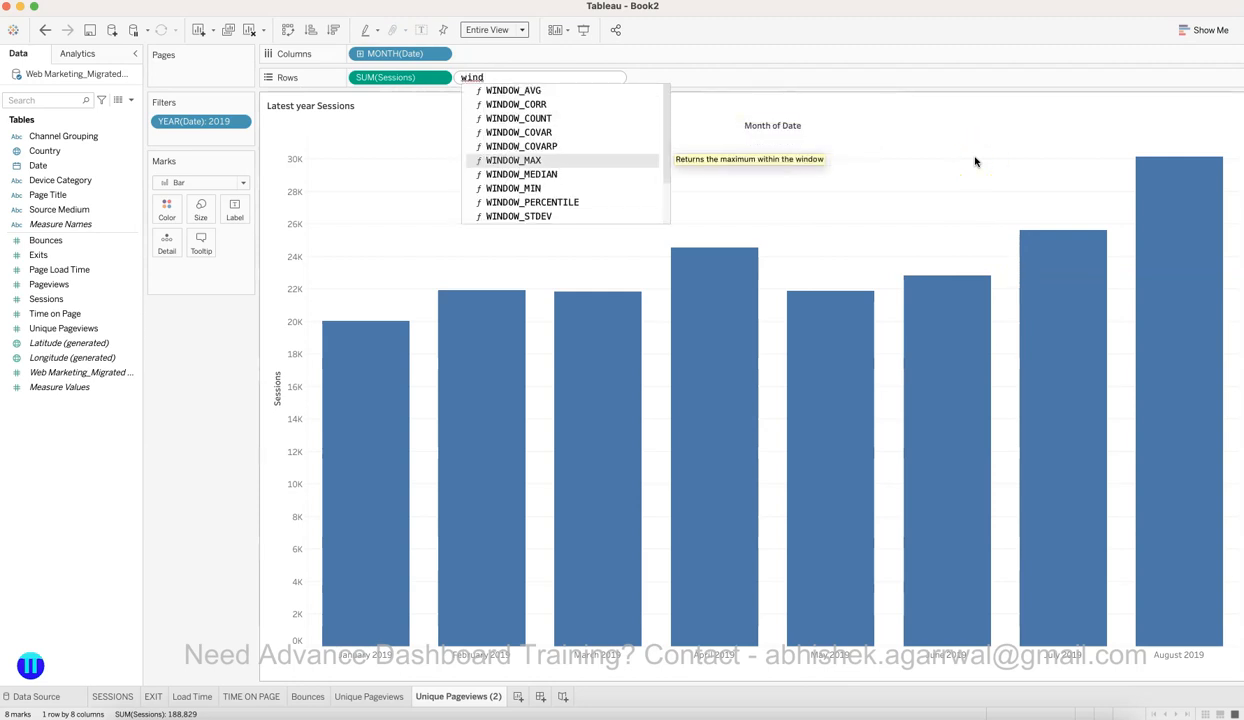
key(Return)
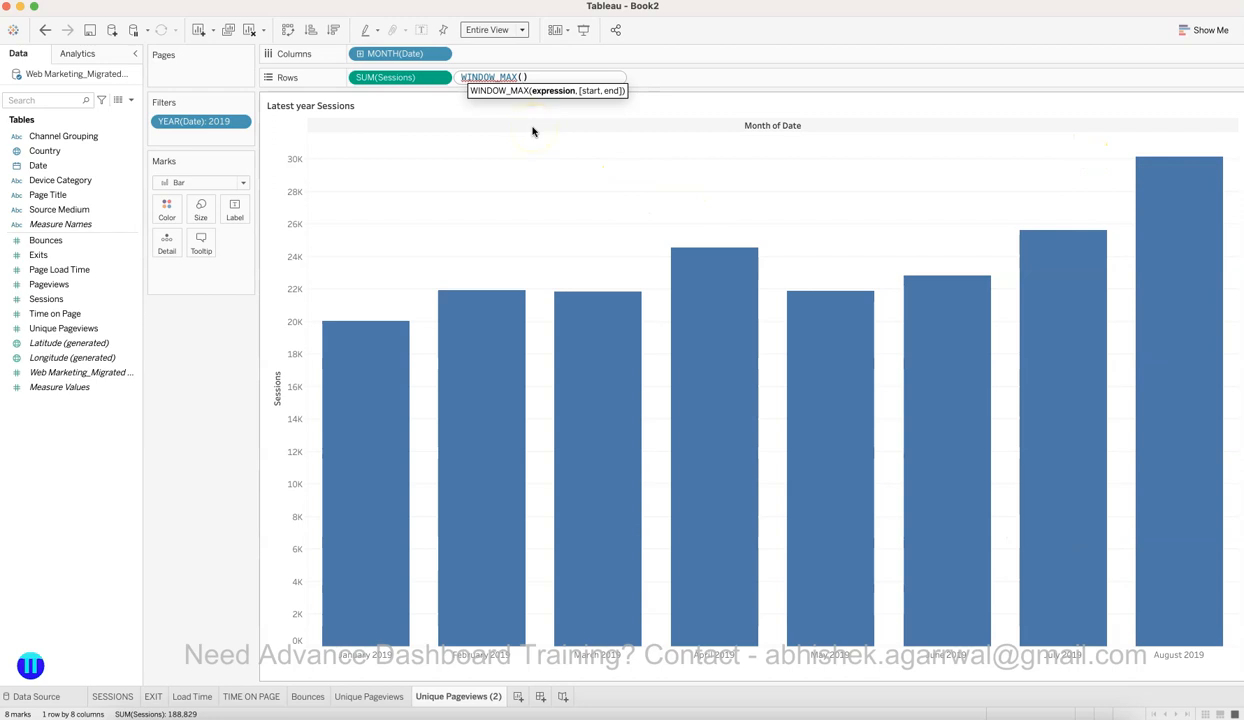
text(SUM(s)
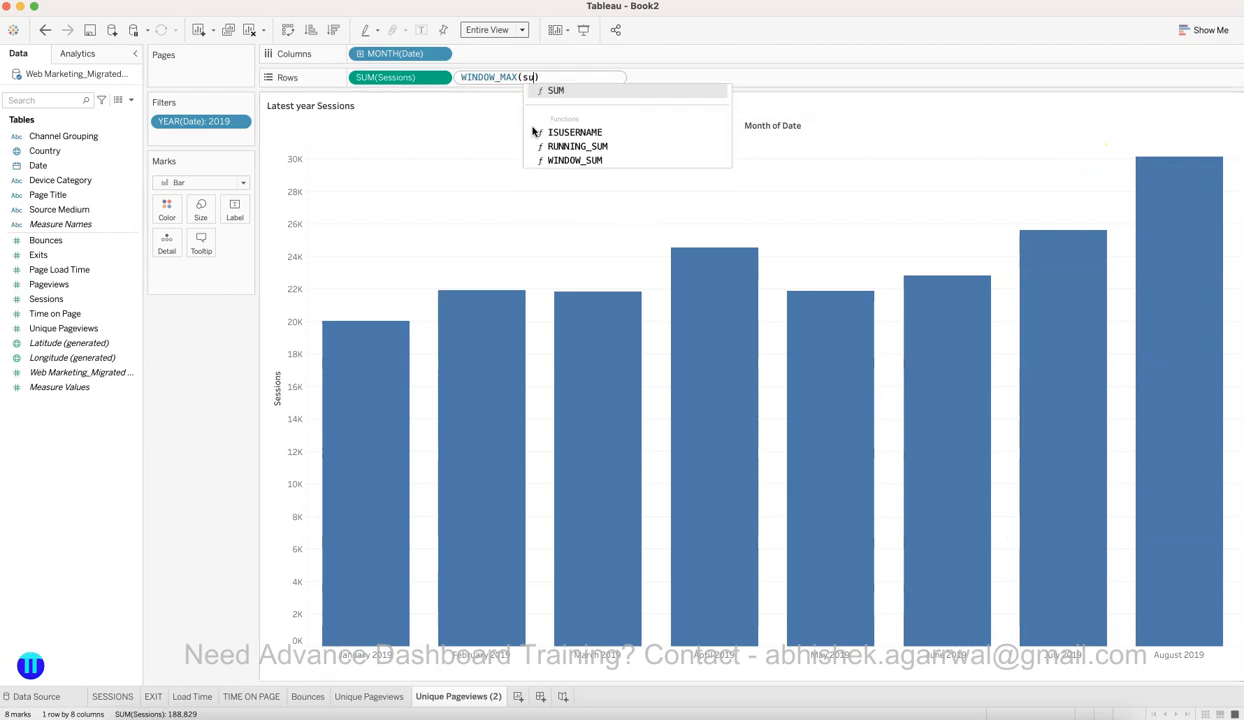
text(ess)
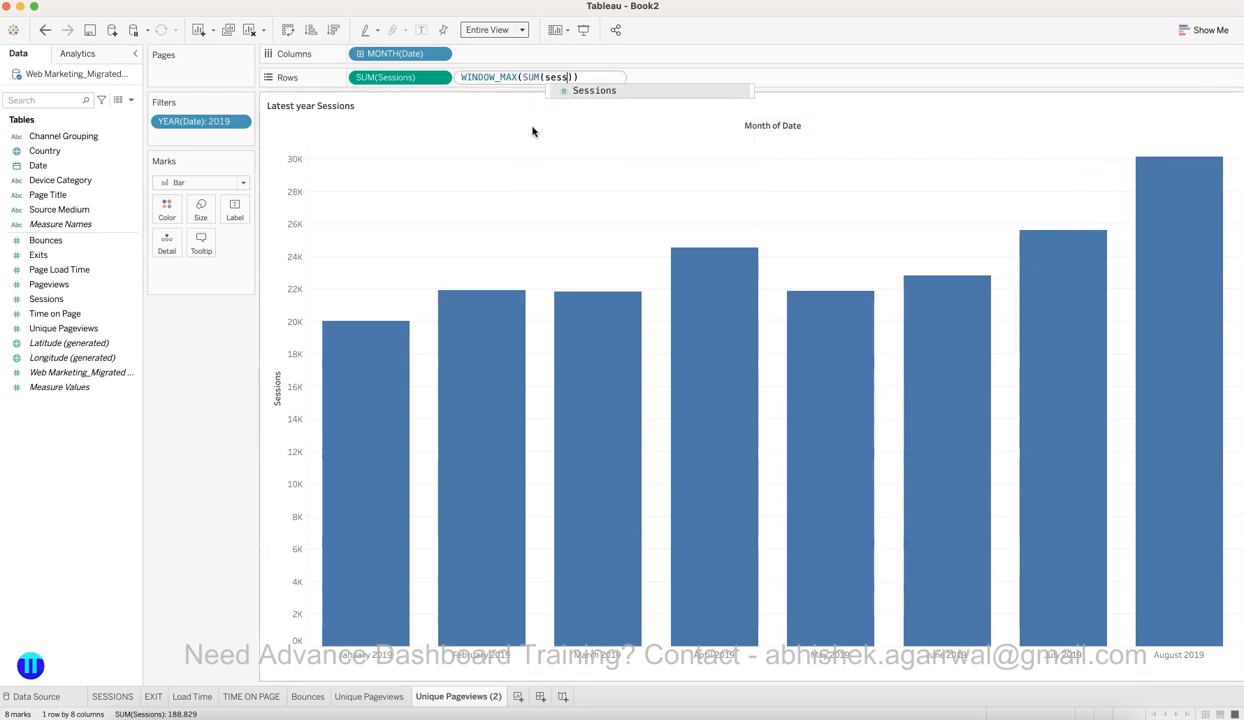
key(Return)
key(Return)
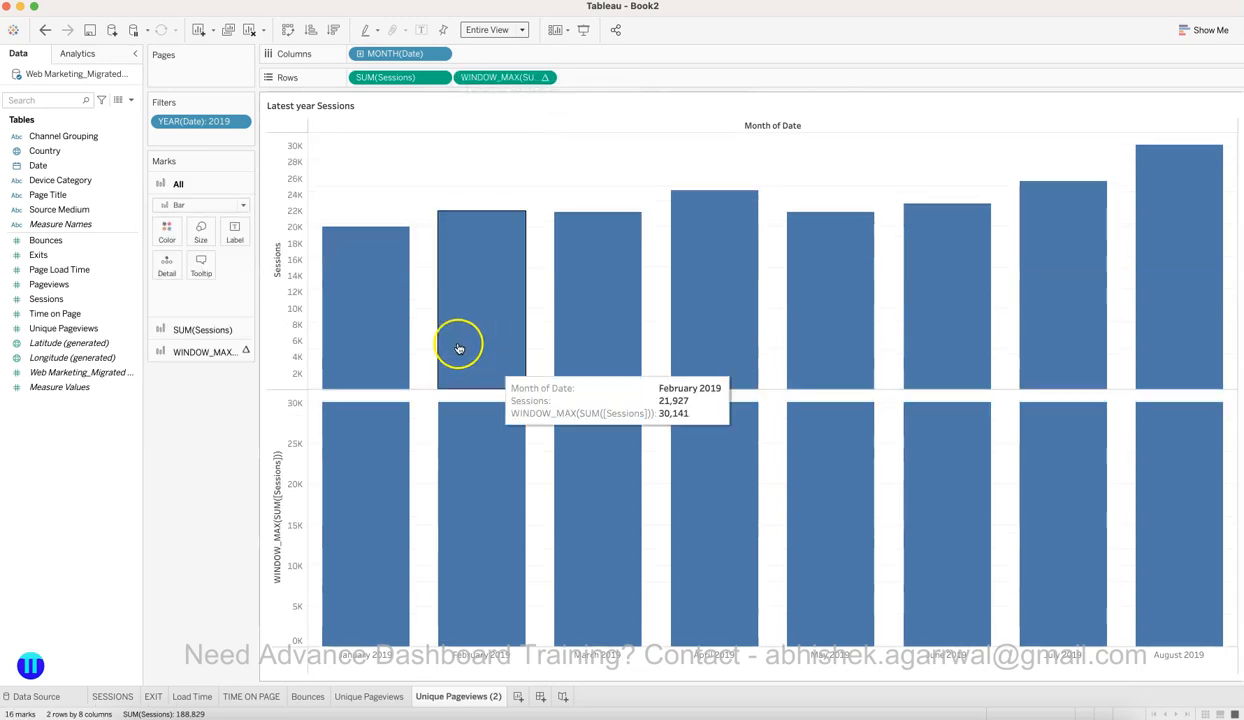
Step: Combine the WINDOW_MAX measure with SUM(Sessions) as a dual axis and synchronize the two axes
mouse_move(634, 440)
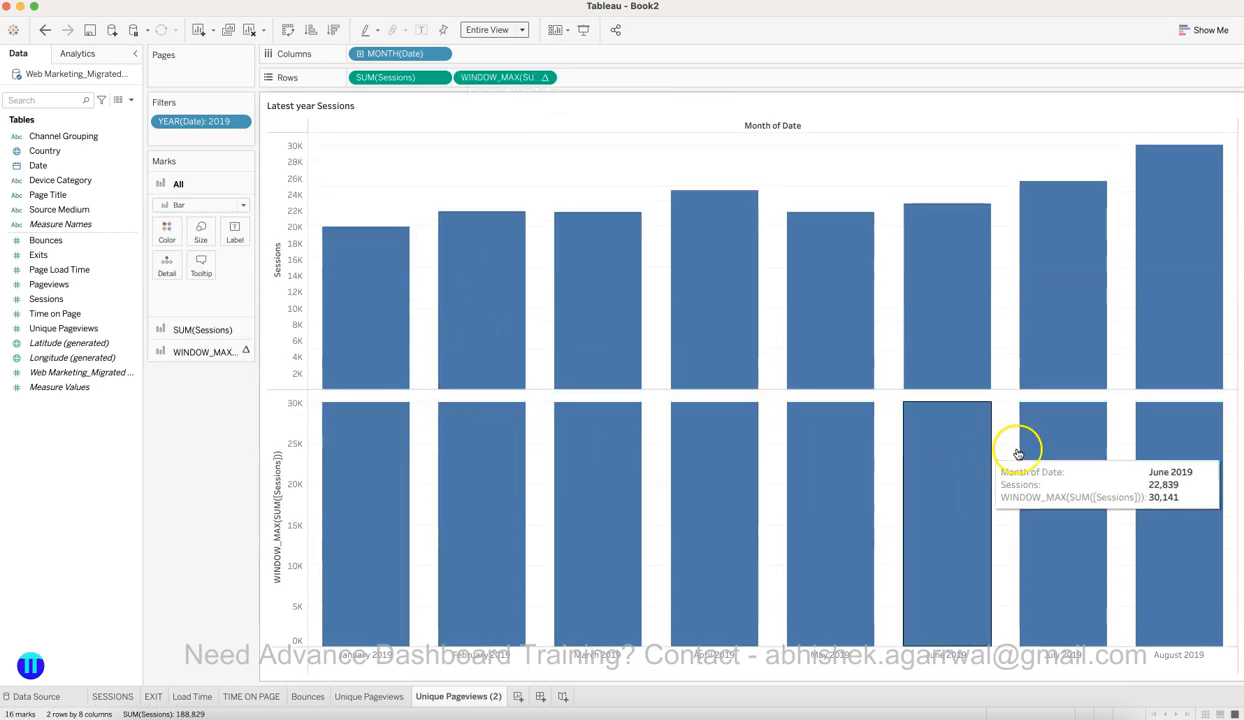
mouse_move(1158, 442)
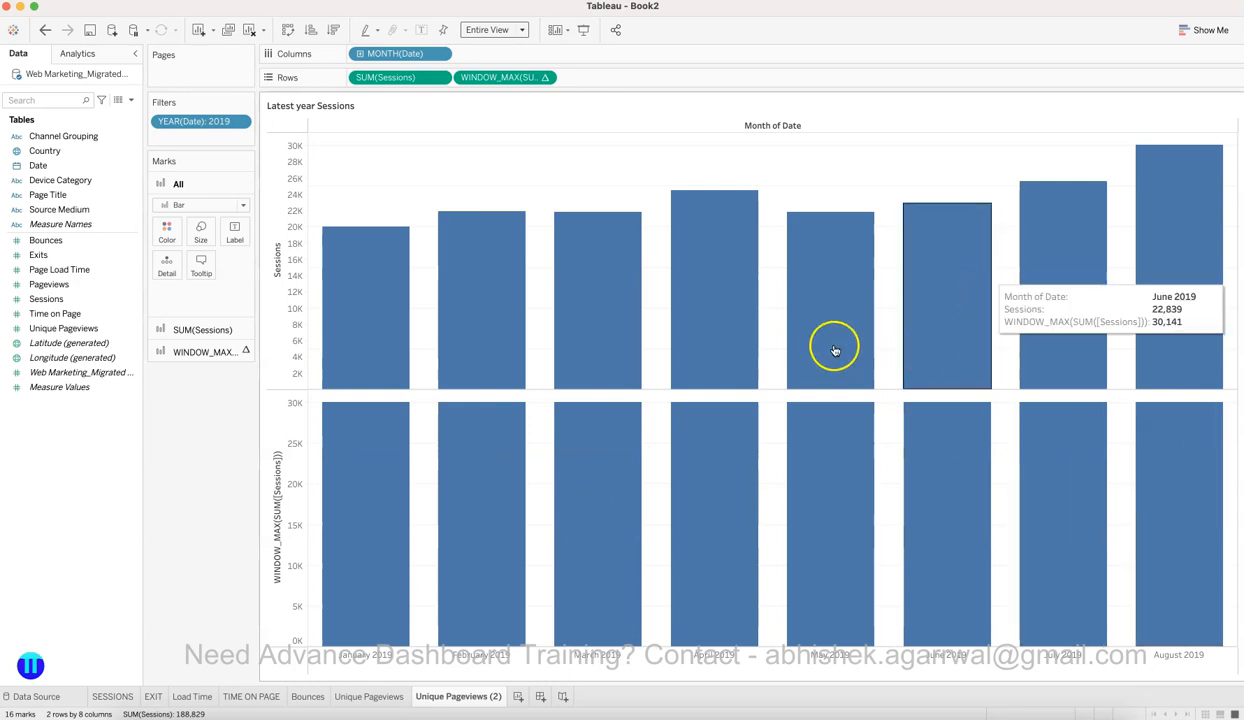
click(543, 78)
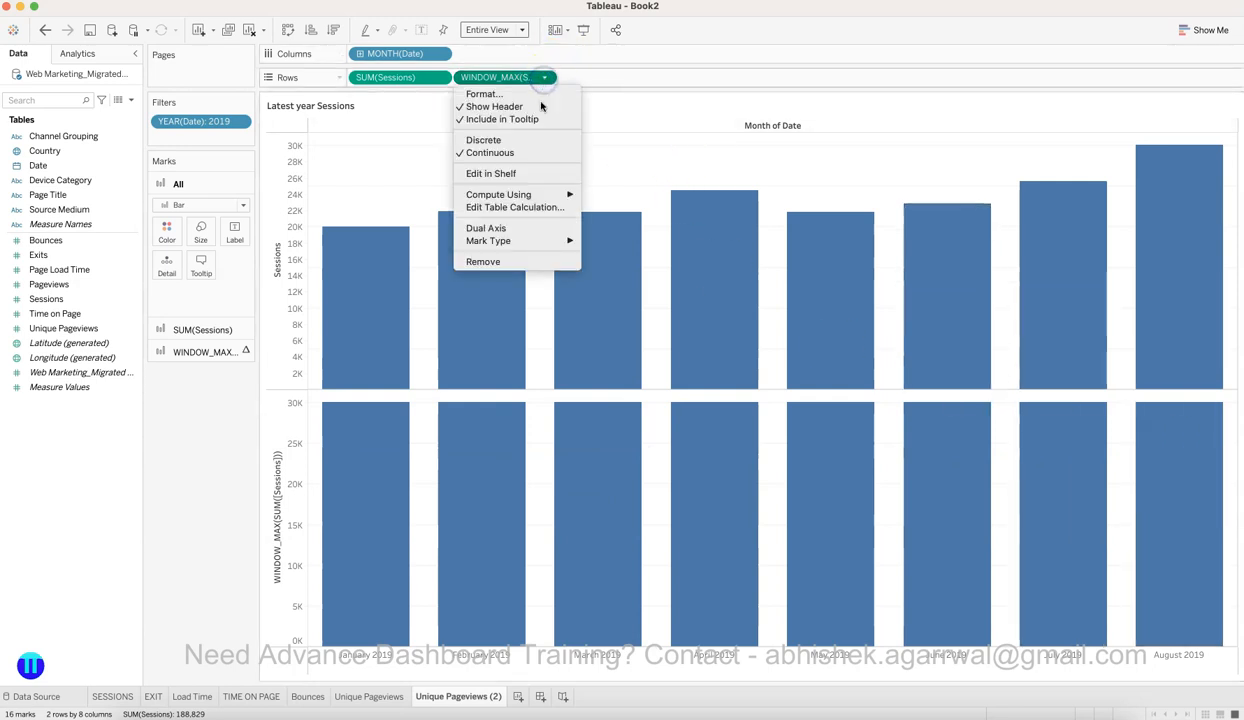
click(522, 228)
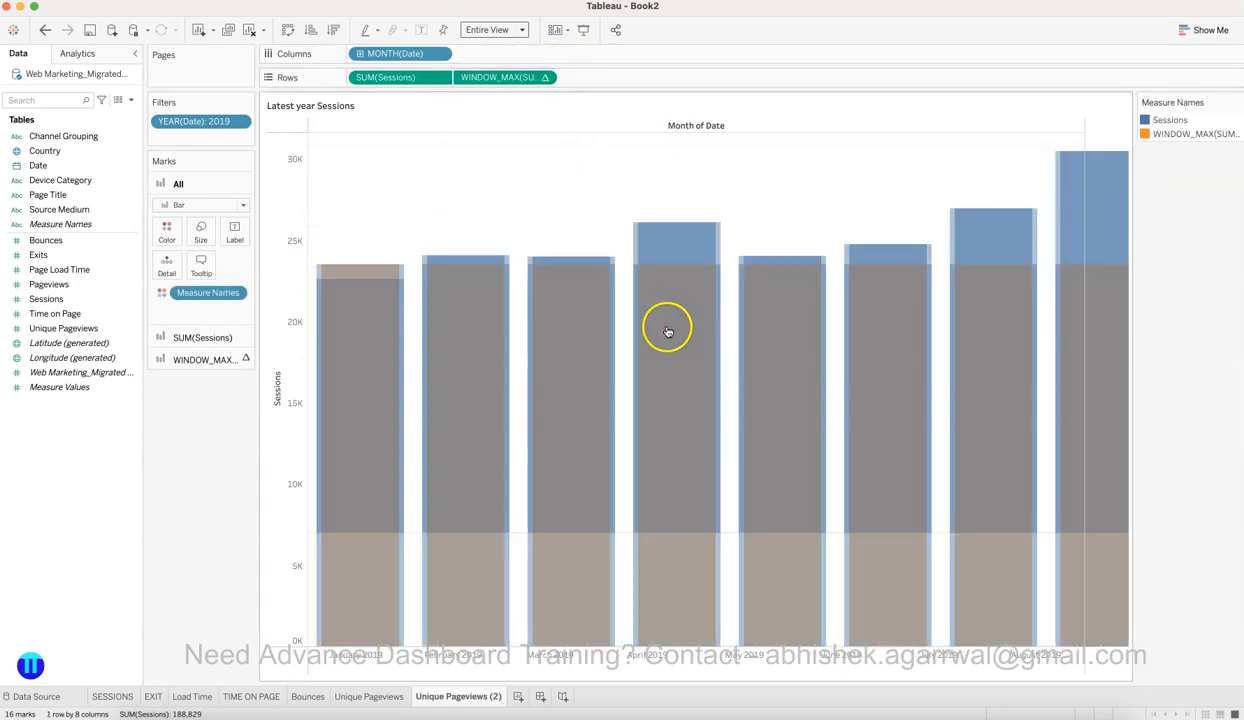
right_click(1099, 380)
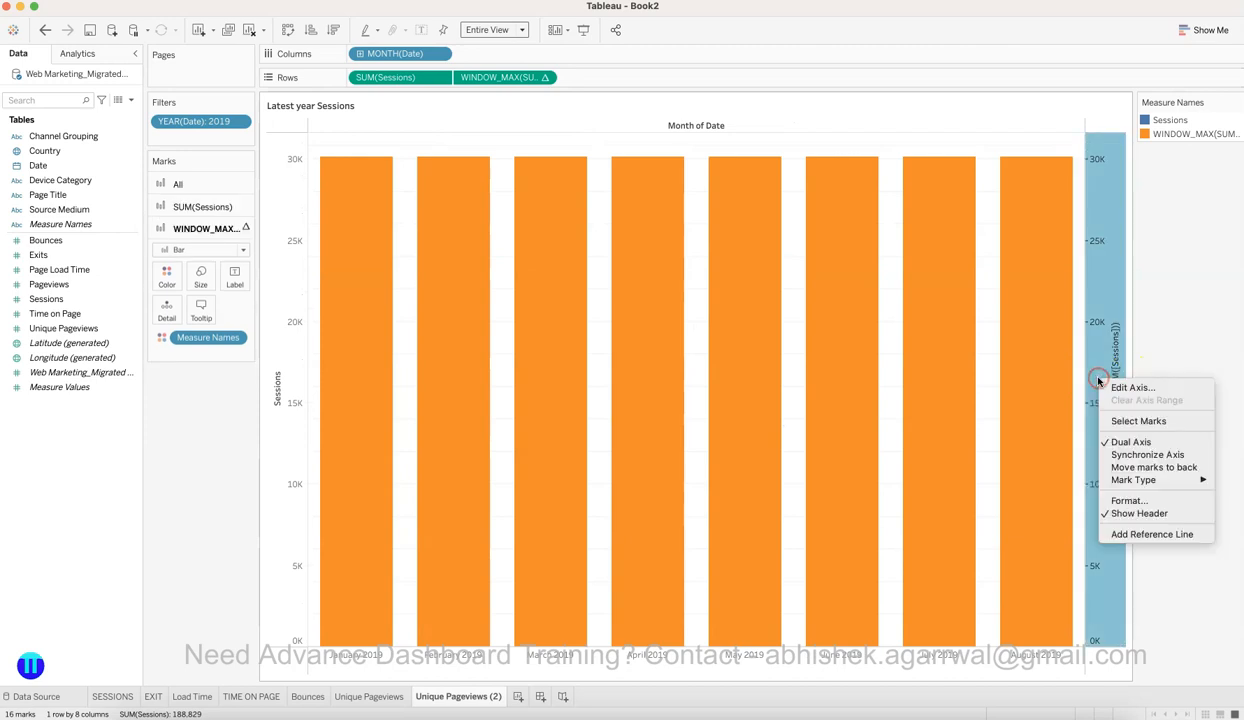
click(1141, 463)
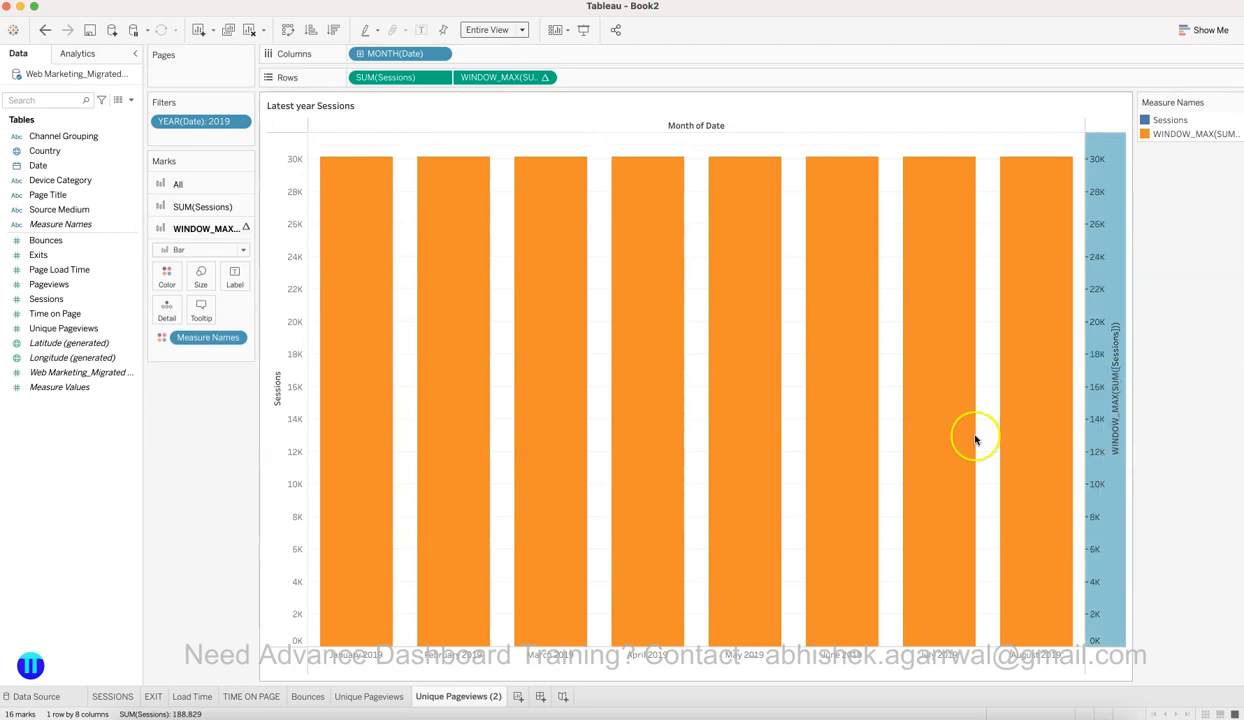
click(157, 397)
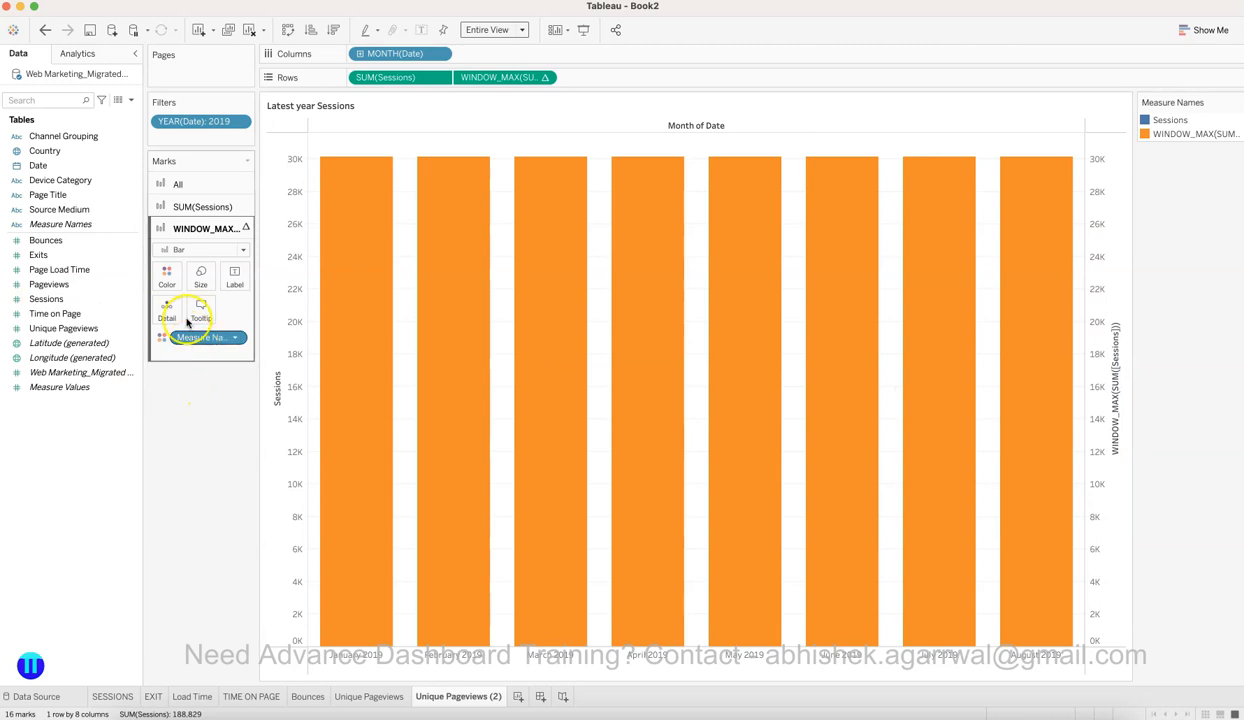
Step: Select the SUM(Sessions) marks, check the bar colors in the Dribbble "Job on Boarding dashboard design" in Safari, and return to Tableau
click(182, 208)
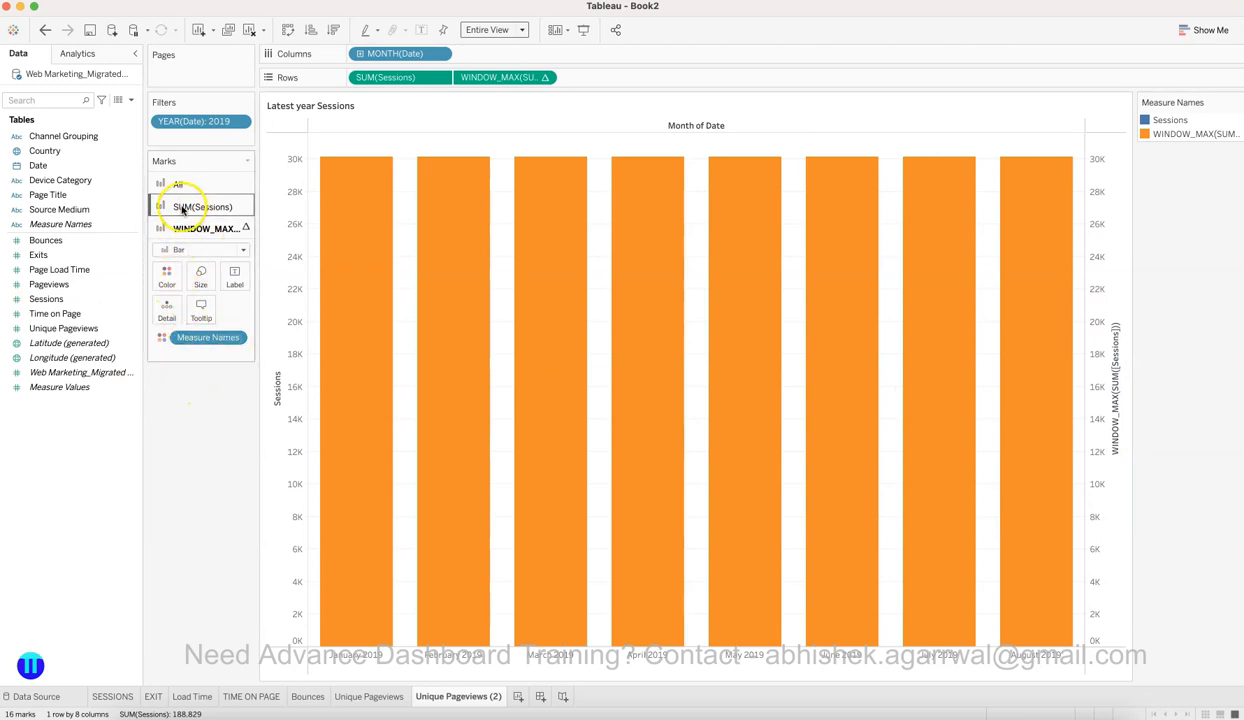
click(168, 255)
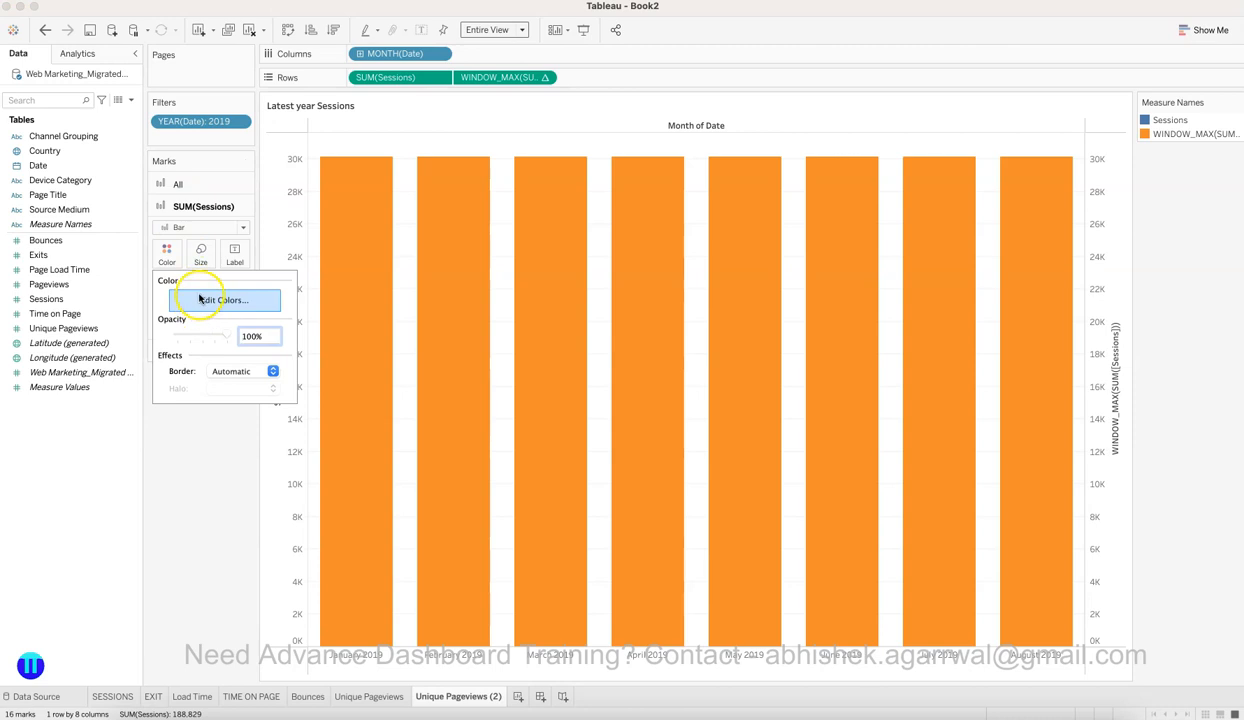
click(166, 466)
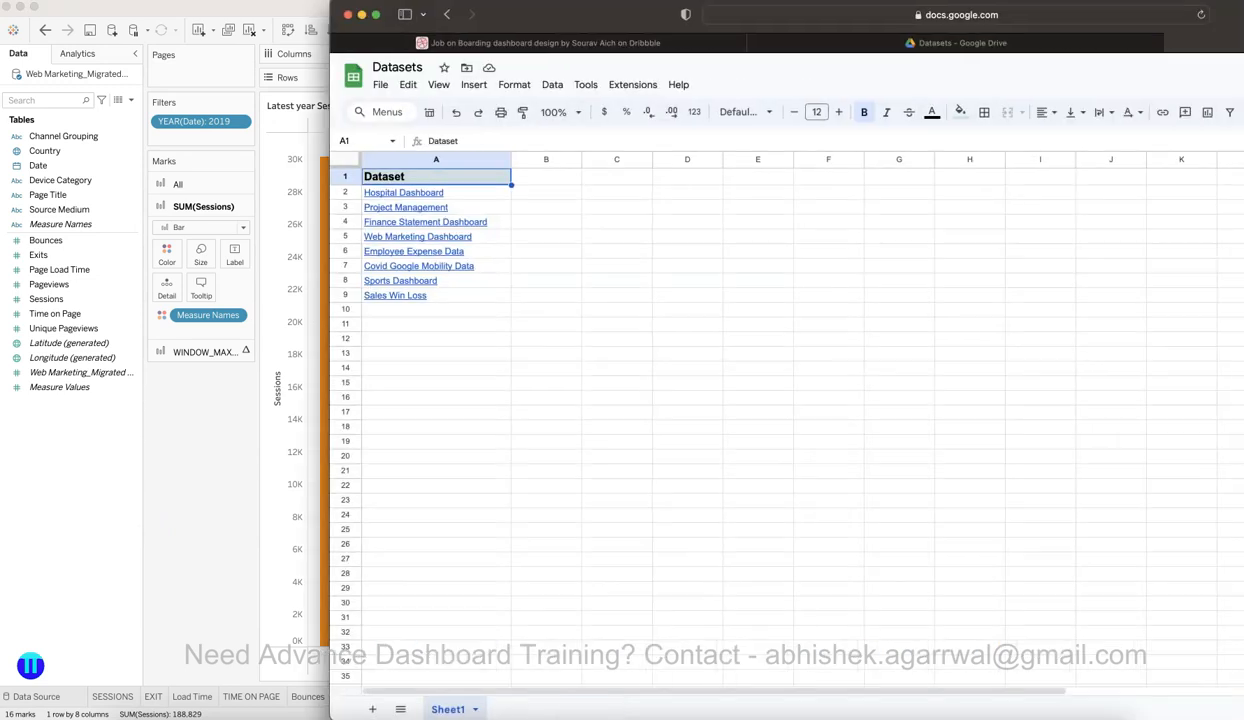
click(156, 43)
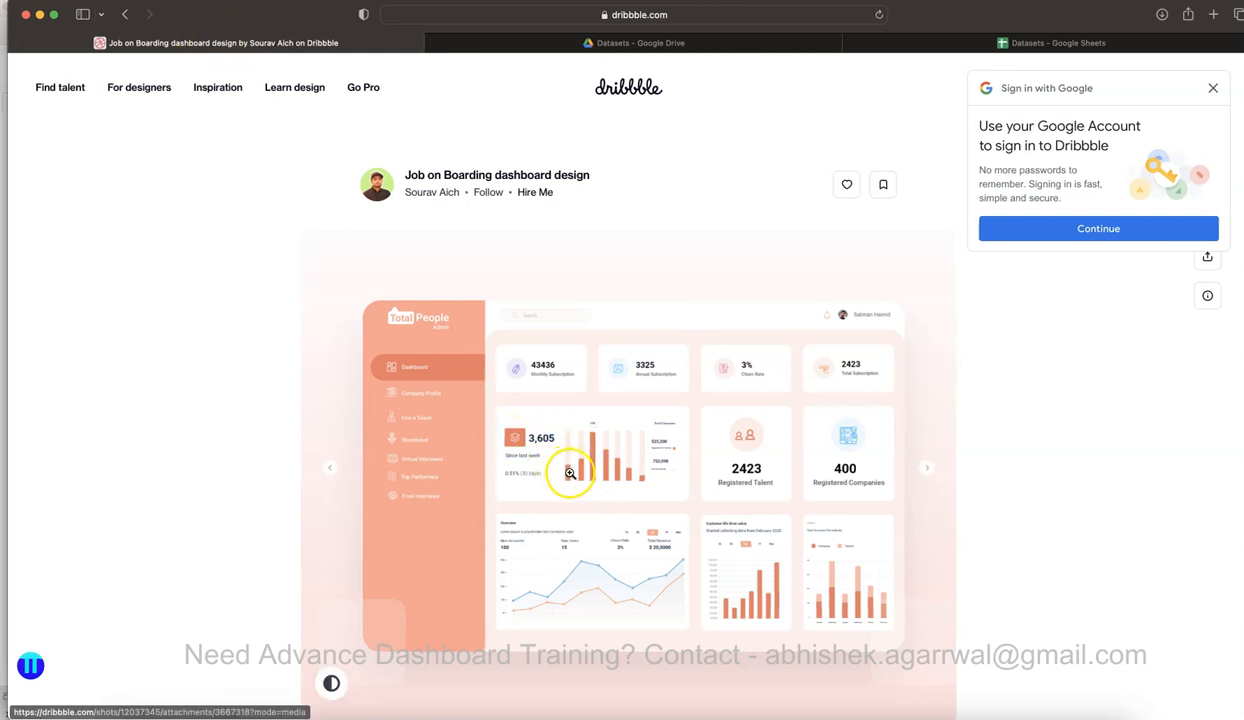
key(super+Tab)
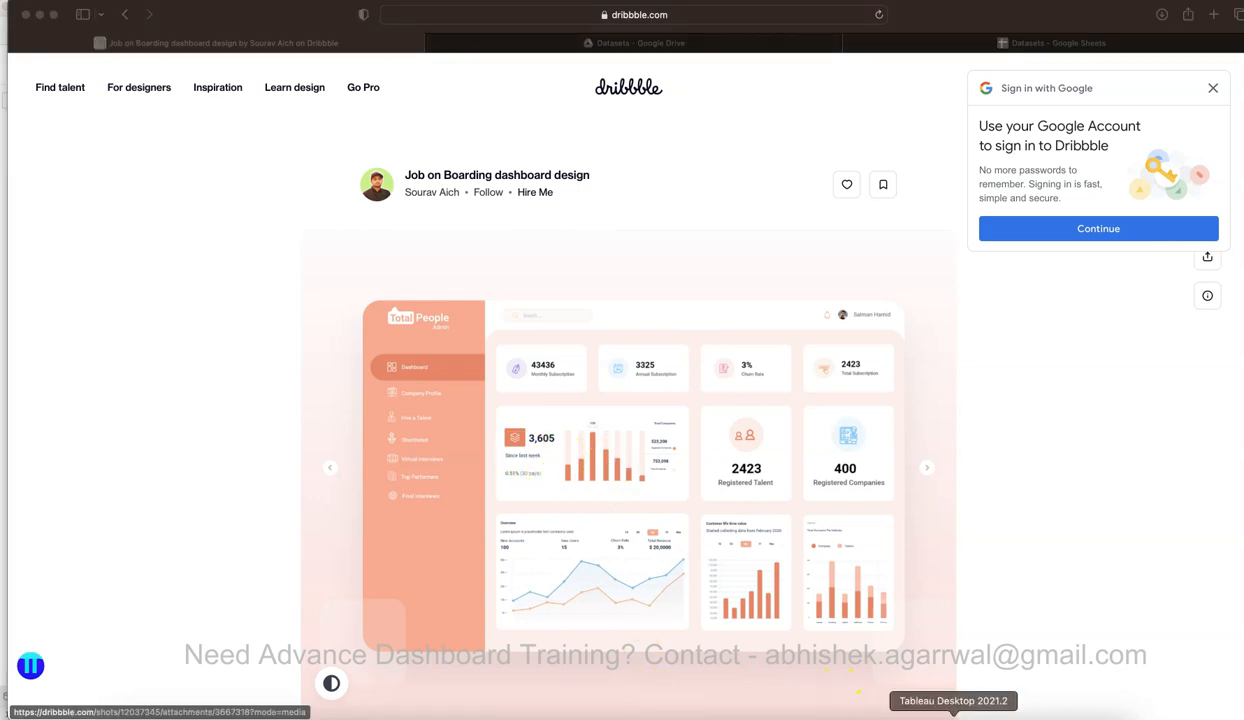
click(930, 712)
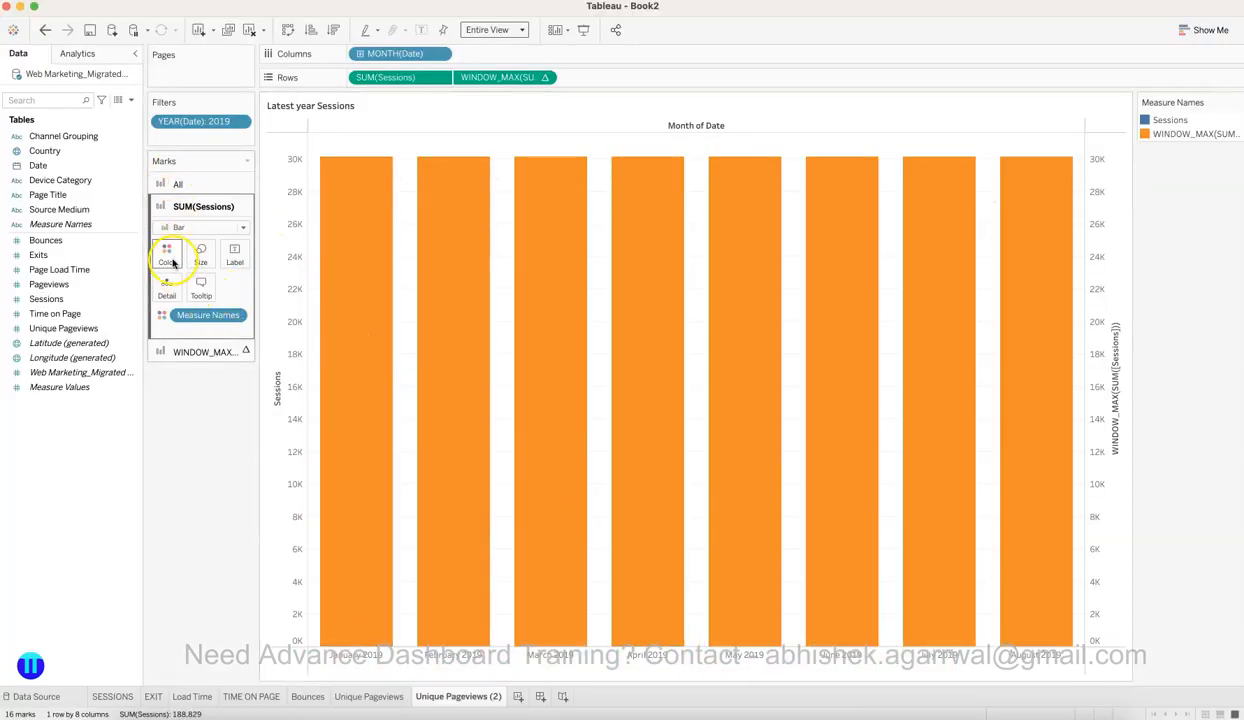
Step: Open the custom color picker for the Sessions item in the Measure Names color settings
click(166, 258)
click(190, 300)
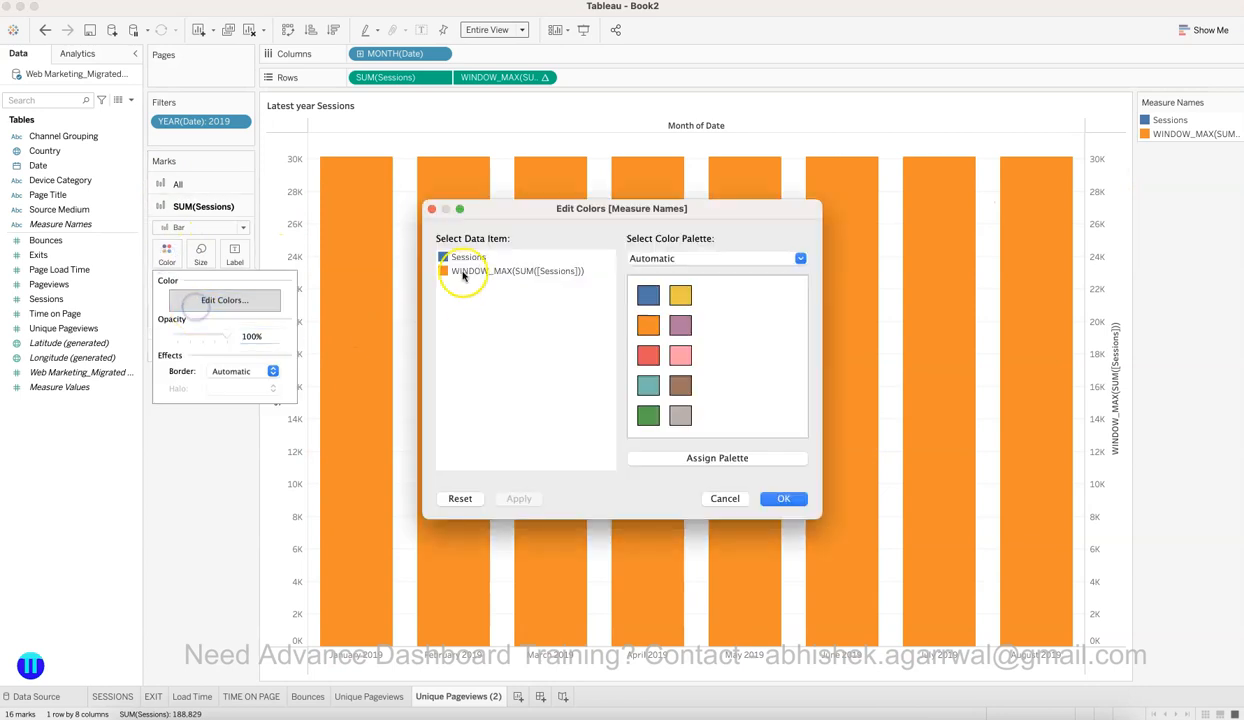
double_click(446, 259)
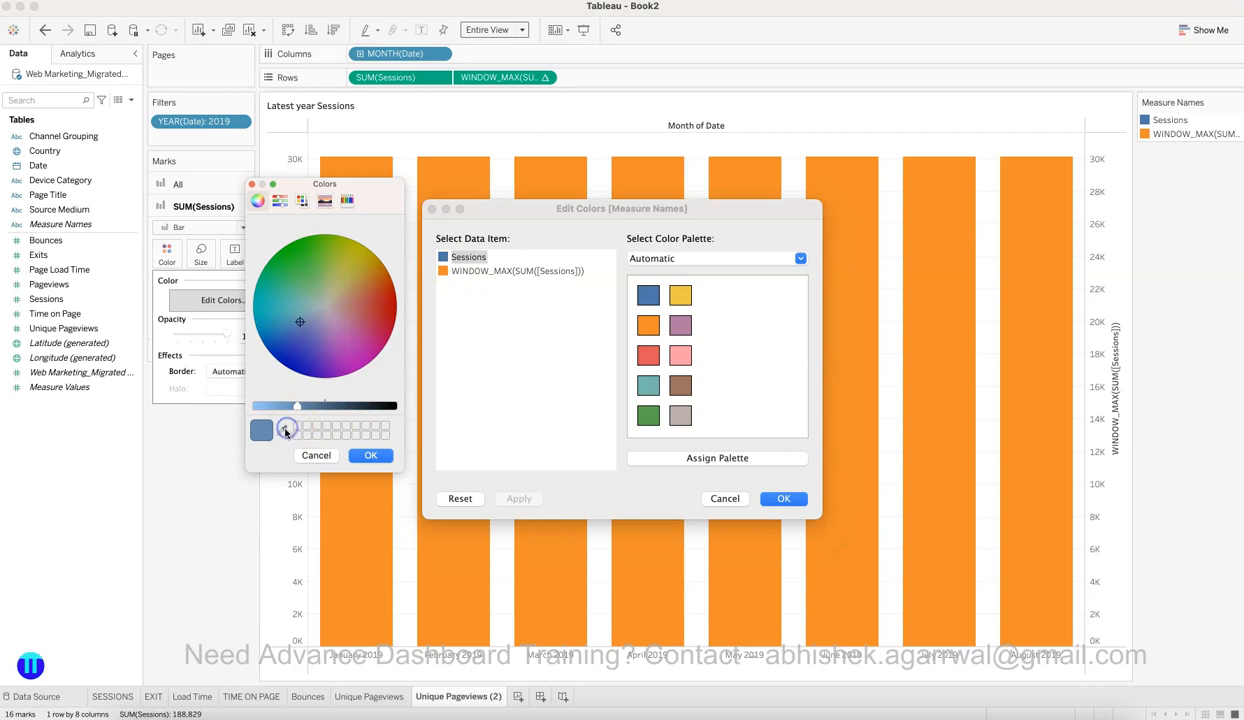
Step: Bring the Dribbble dashboard design forward in Safari for color sampling and return to the Sessions color picker in Tableau
click(283, 432)
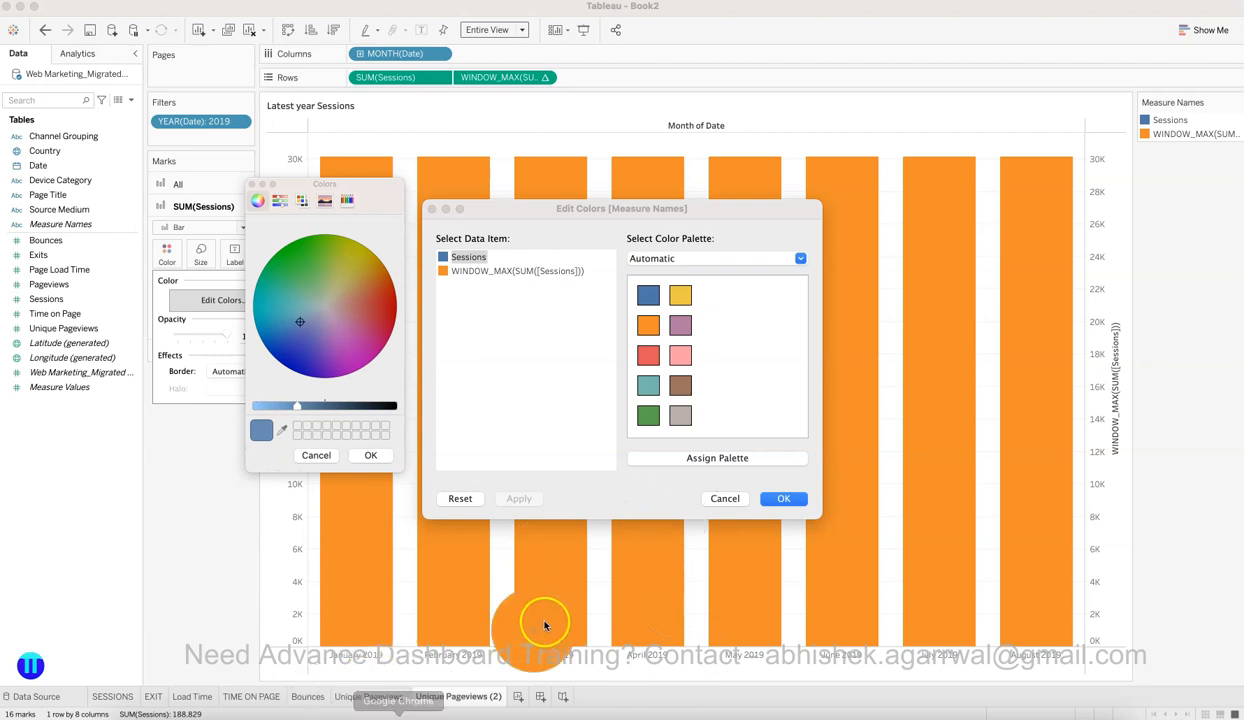
key(super+Tab)
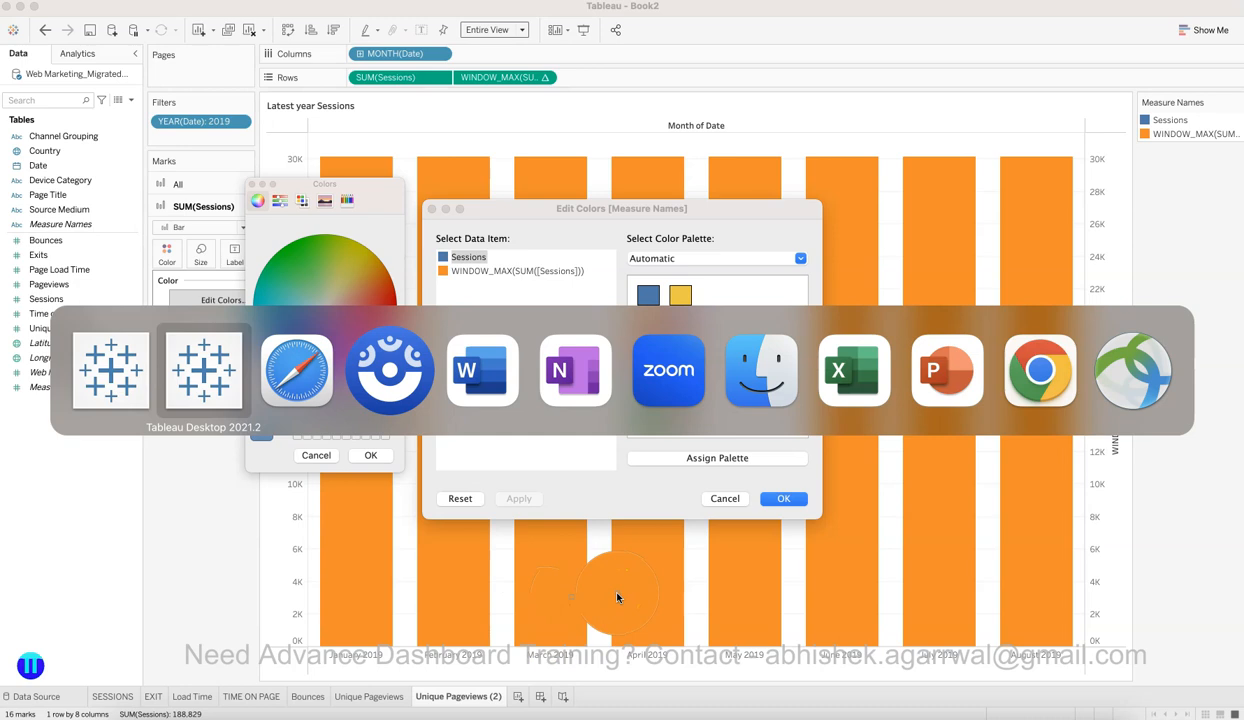
key(super+Tab)
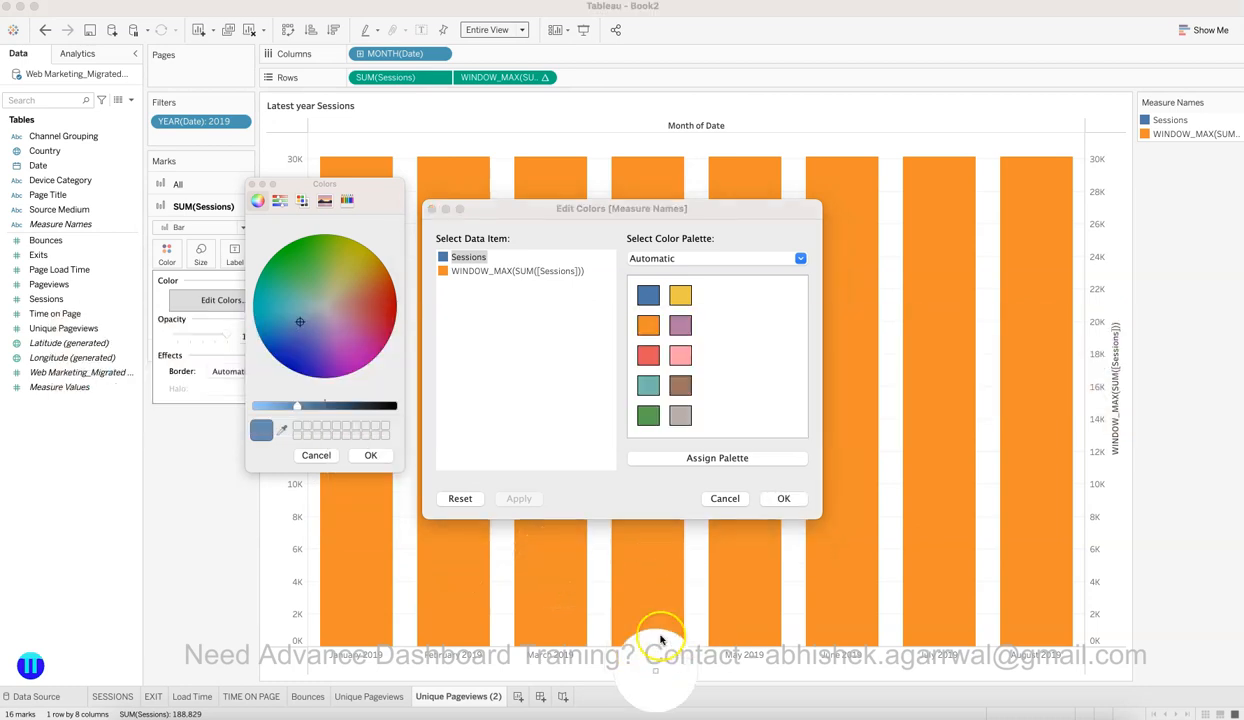
key(super+Tab)
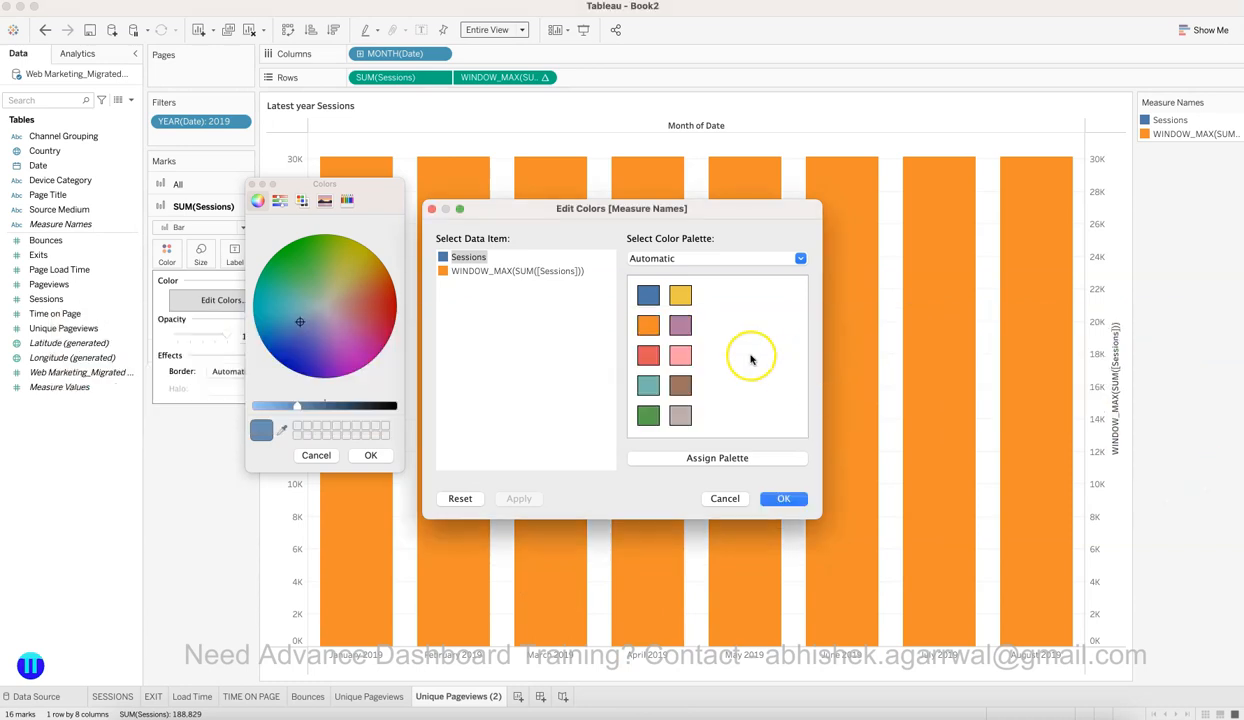
key(super+Tab)
key(super+Tab)
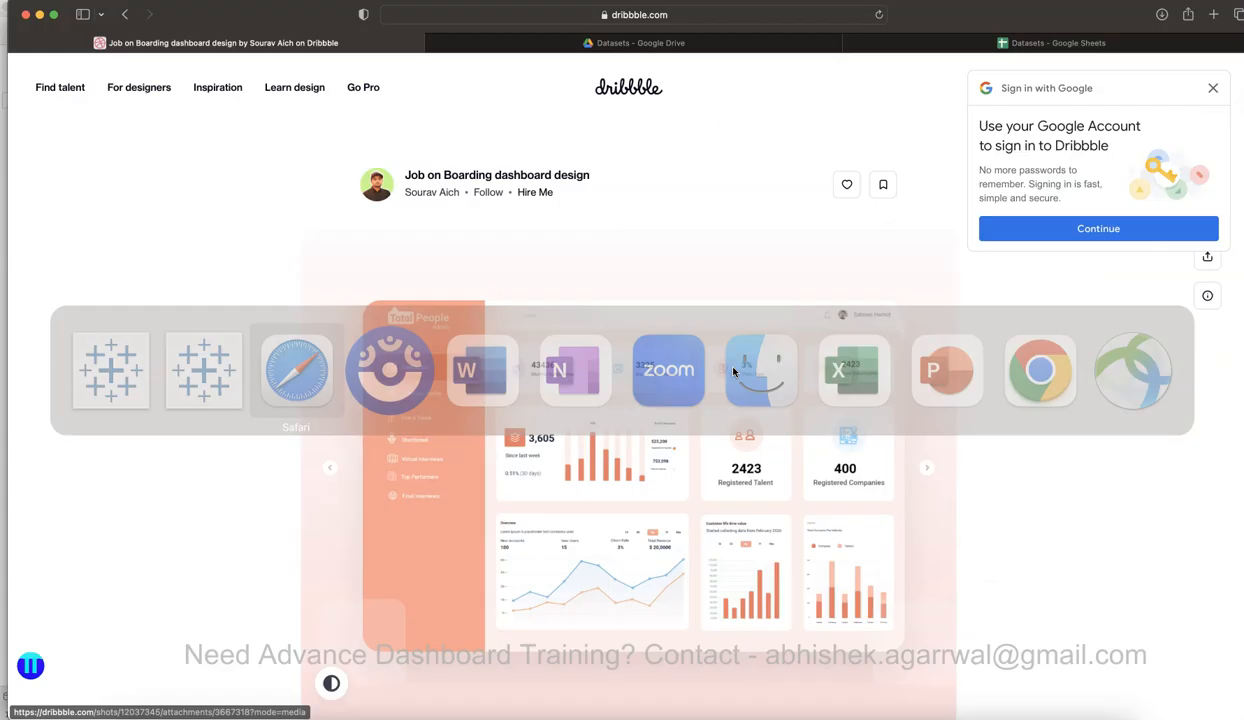
mouse_move(300, 24)
mouse_down()
mouse_move(316, 94)
mouse_move(272, 28)
mouse_move(288, 20)
mouse_up()
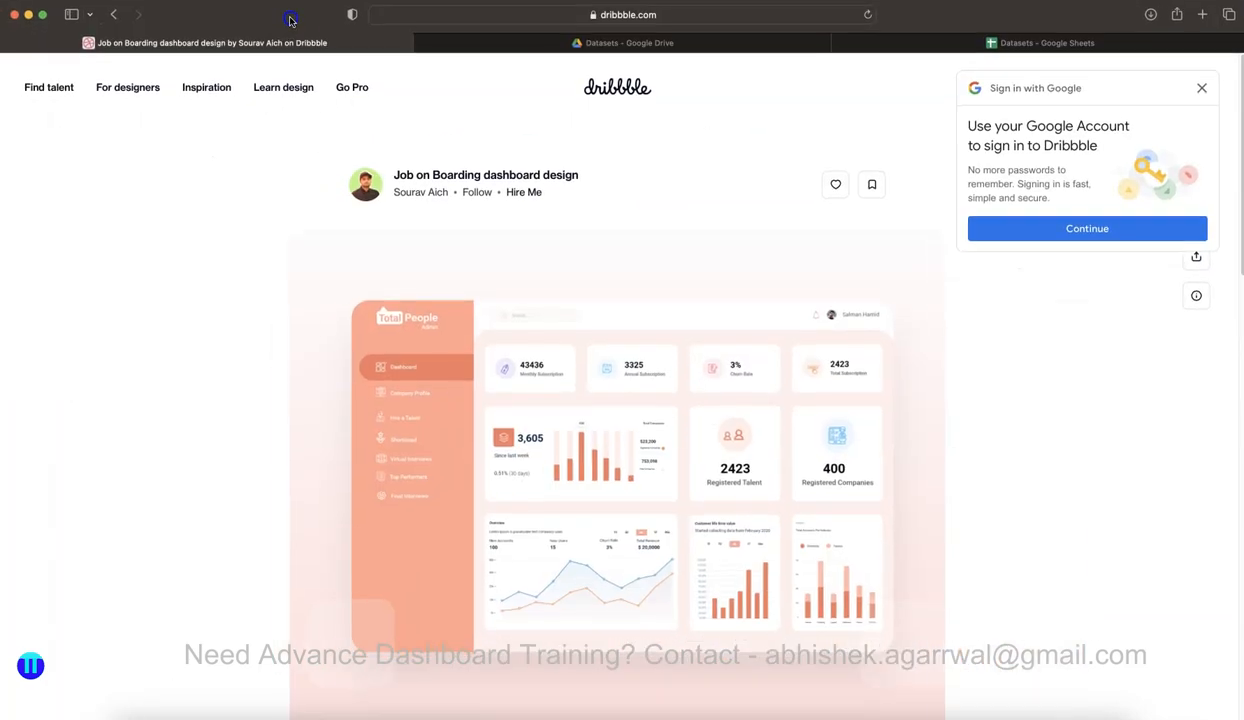
key(super+Tab)
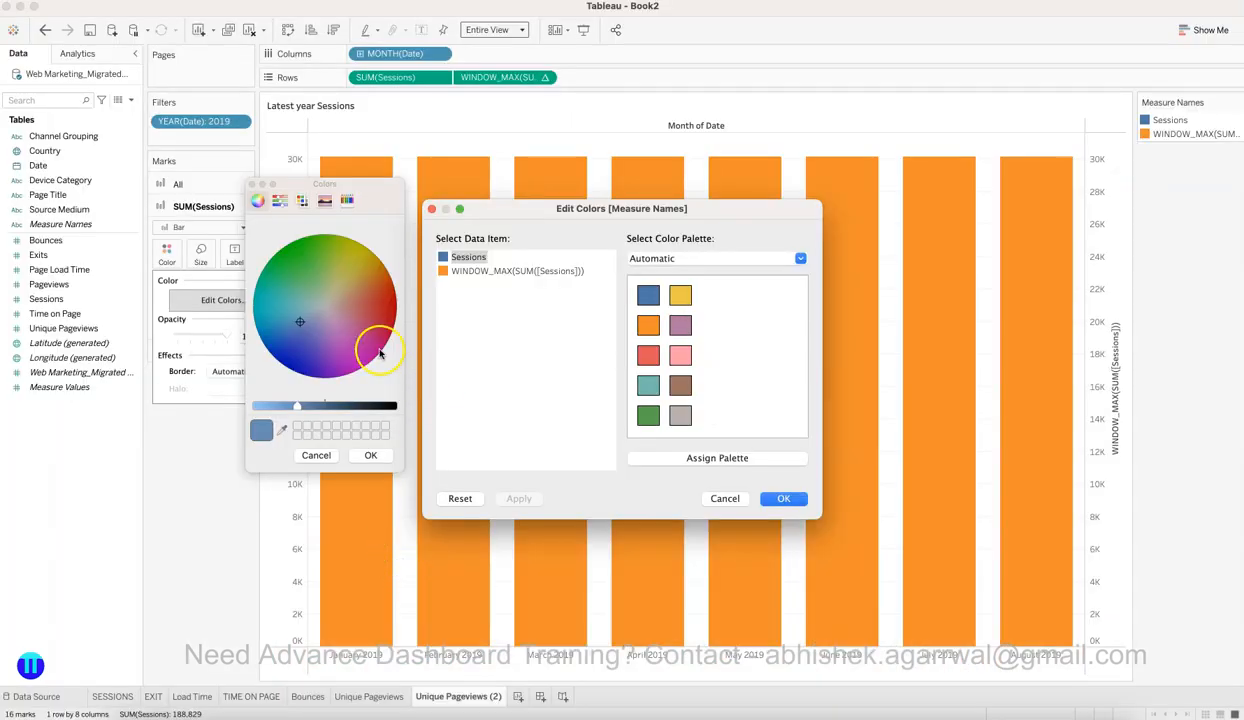
Step: Sample the orange bar color from the Dribbble dashboard design in Safari and assign it to the Sessions item in Tableau
click(282, 435)
key(super+Tab)
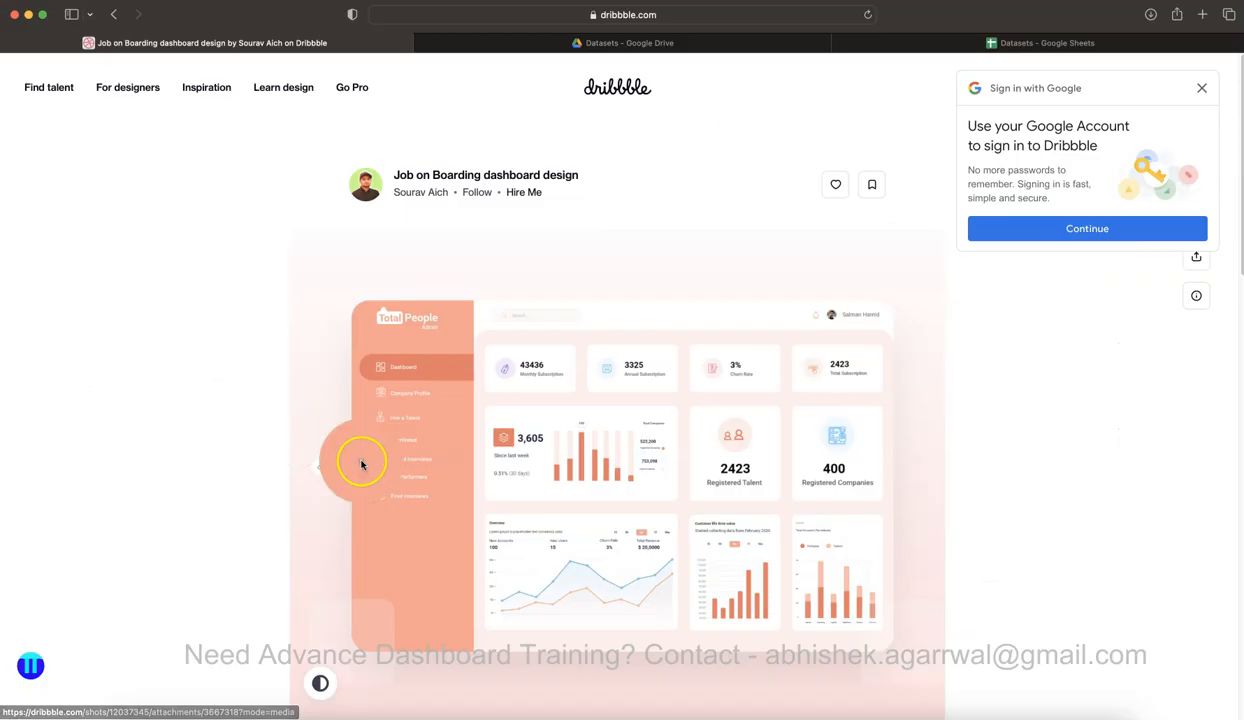
click(556, 474)
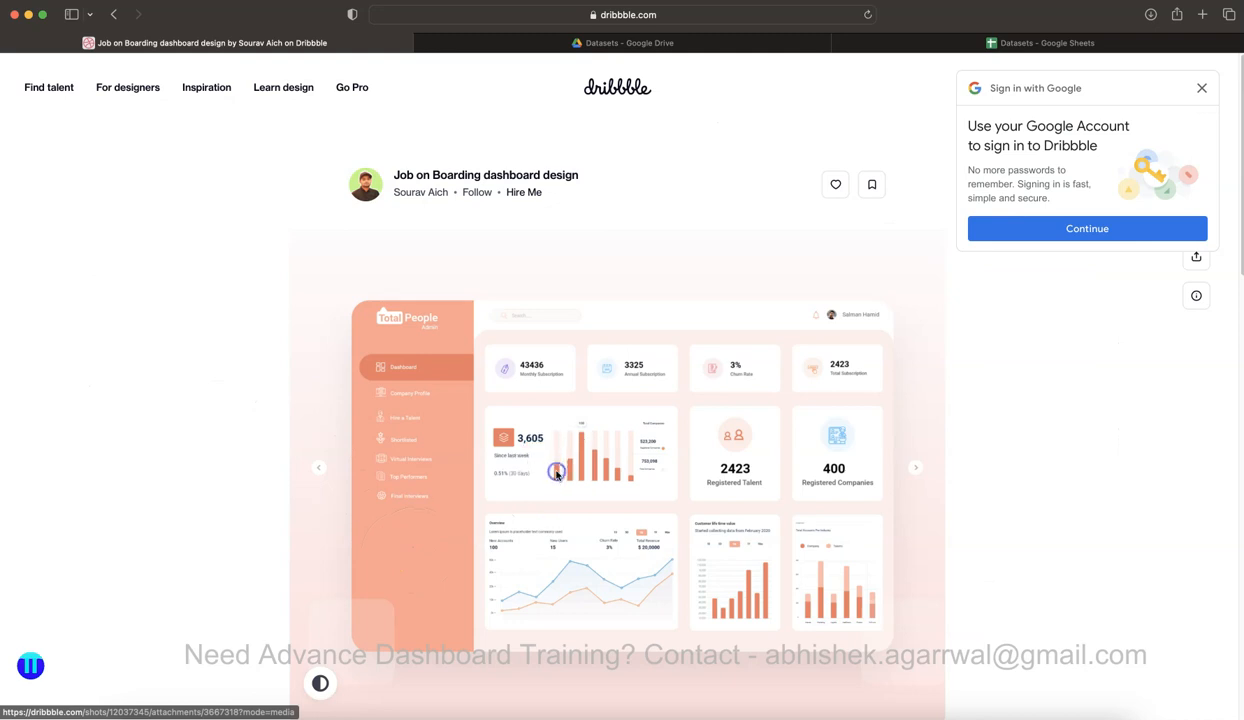
key(super+Tab)
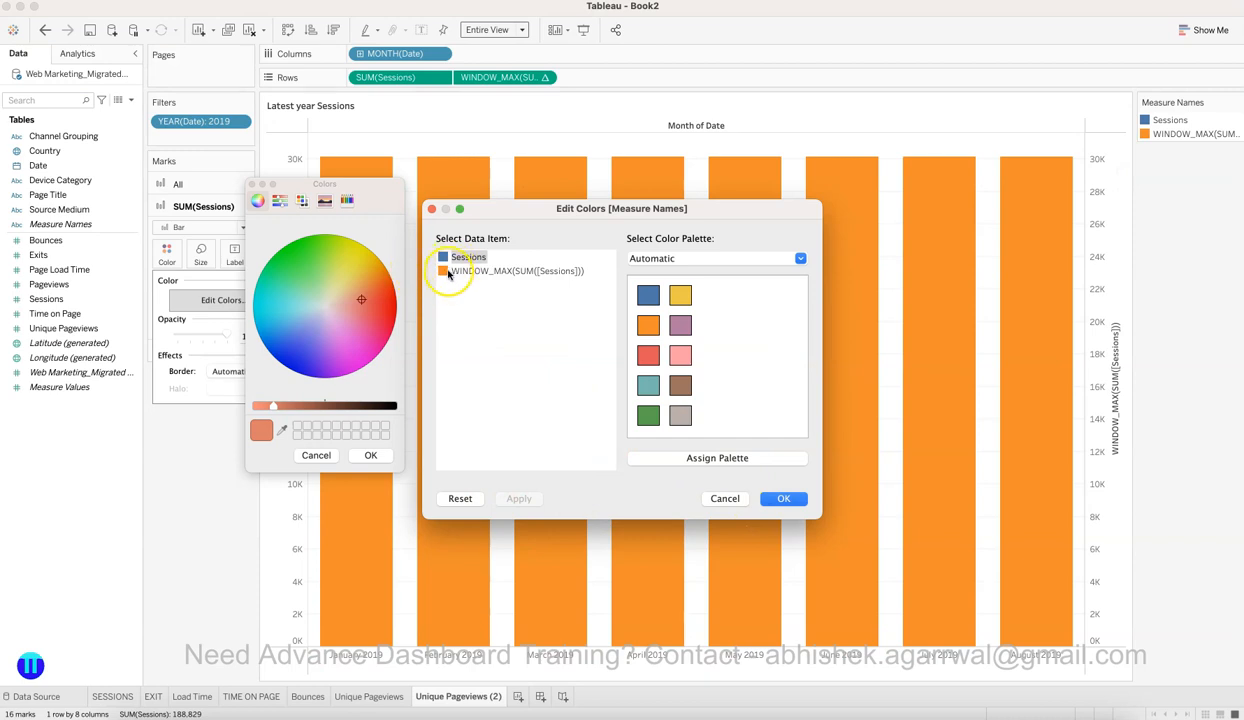
click(366, 455)
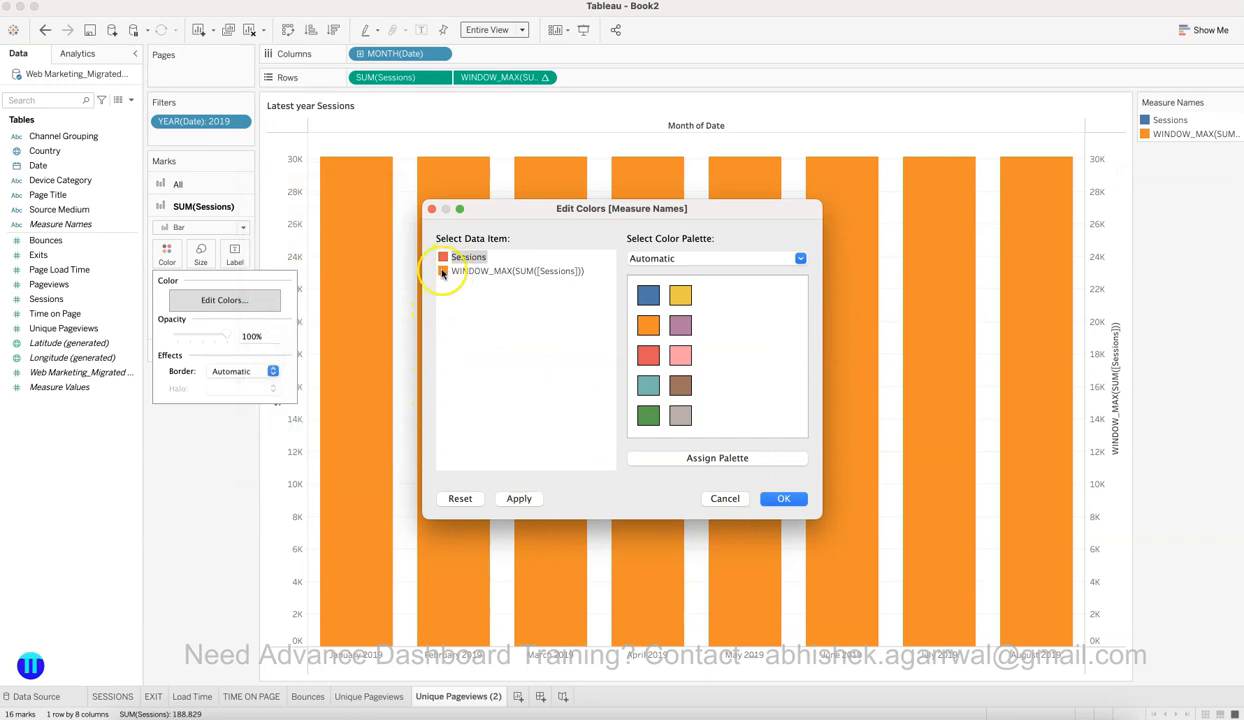
Step: Sample the pale pink bar background from the Dribbble design for the WINDOW_MAX(SUM([Sessions])) item and apply the edited Measure Names colors
double_click(443, 272)
click(281, 431)
key(super+Tab)
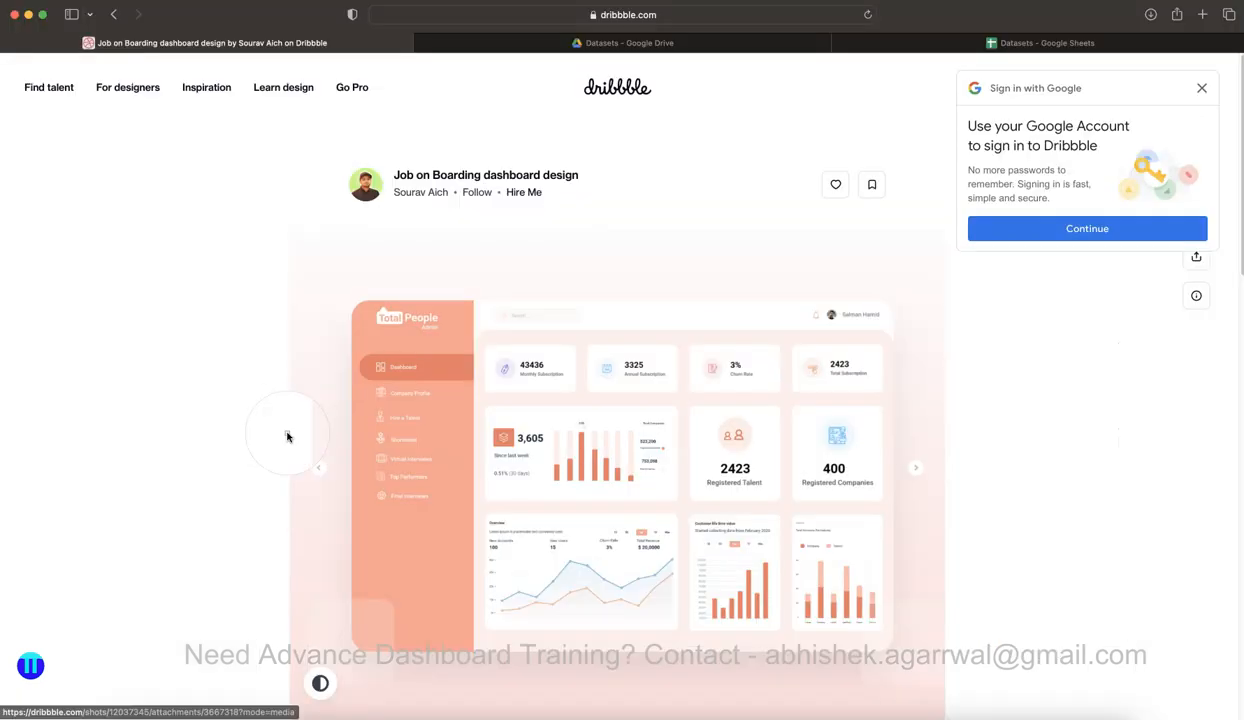
click(553, 446)
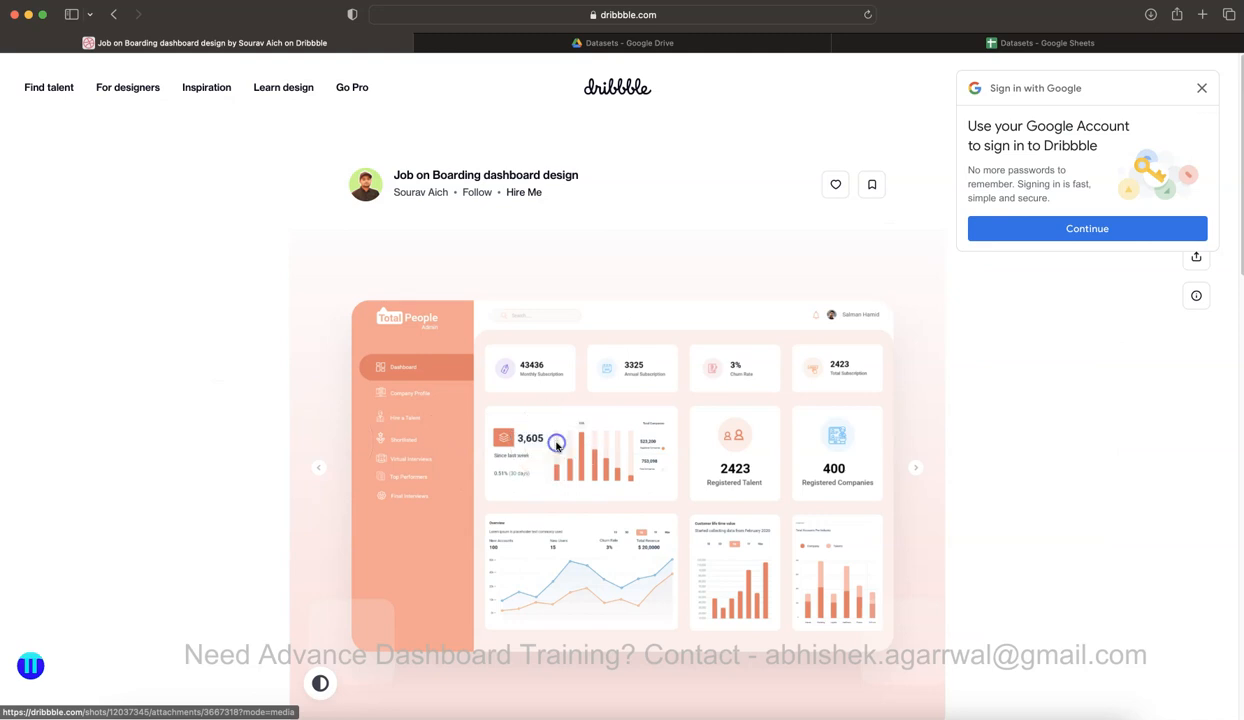
key(super+Tab)
click(517, 499)
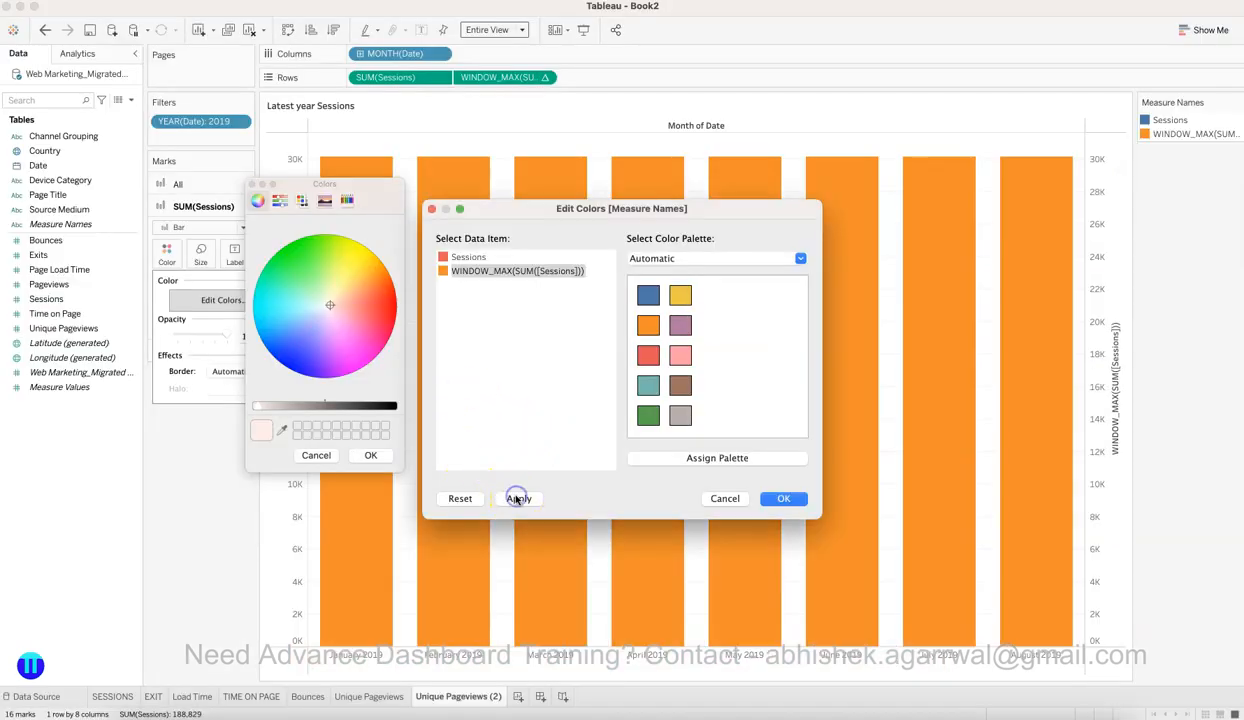
click(371, 457)
click(511, 502)
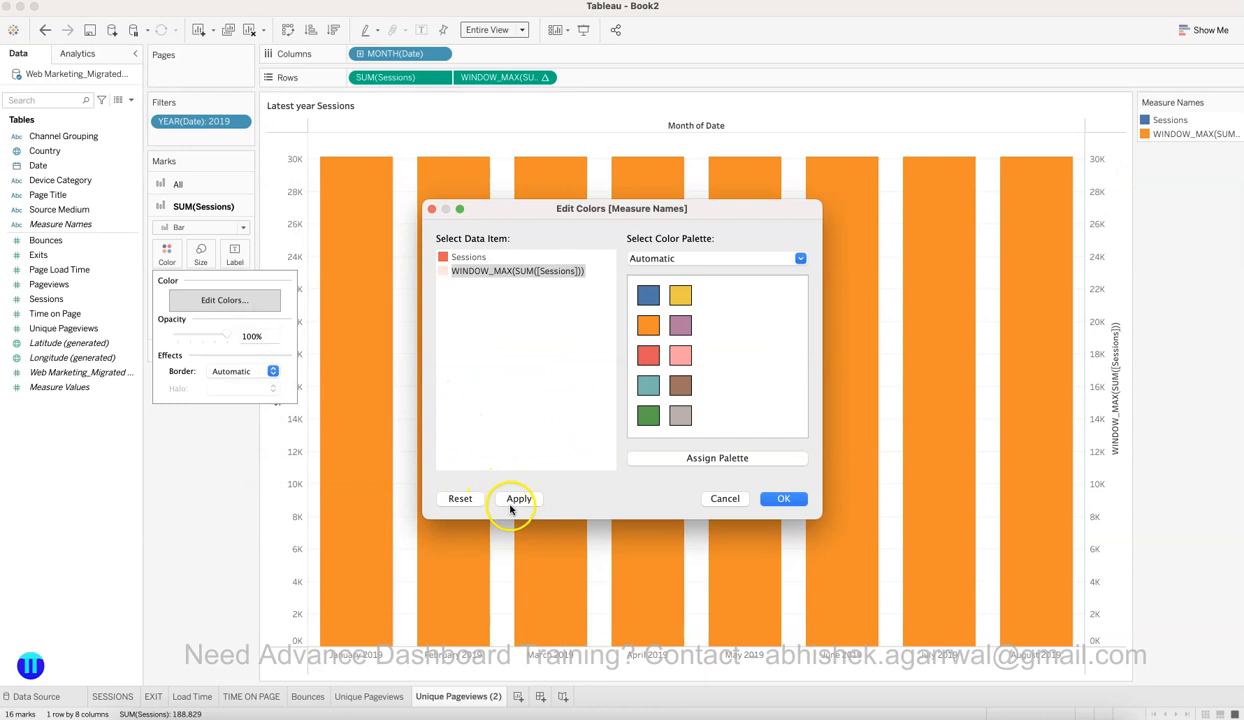
click(786, 498)
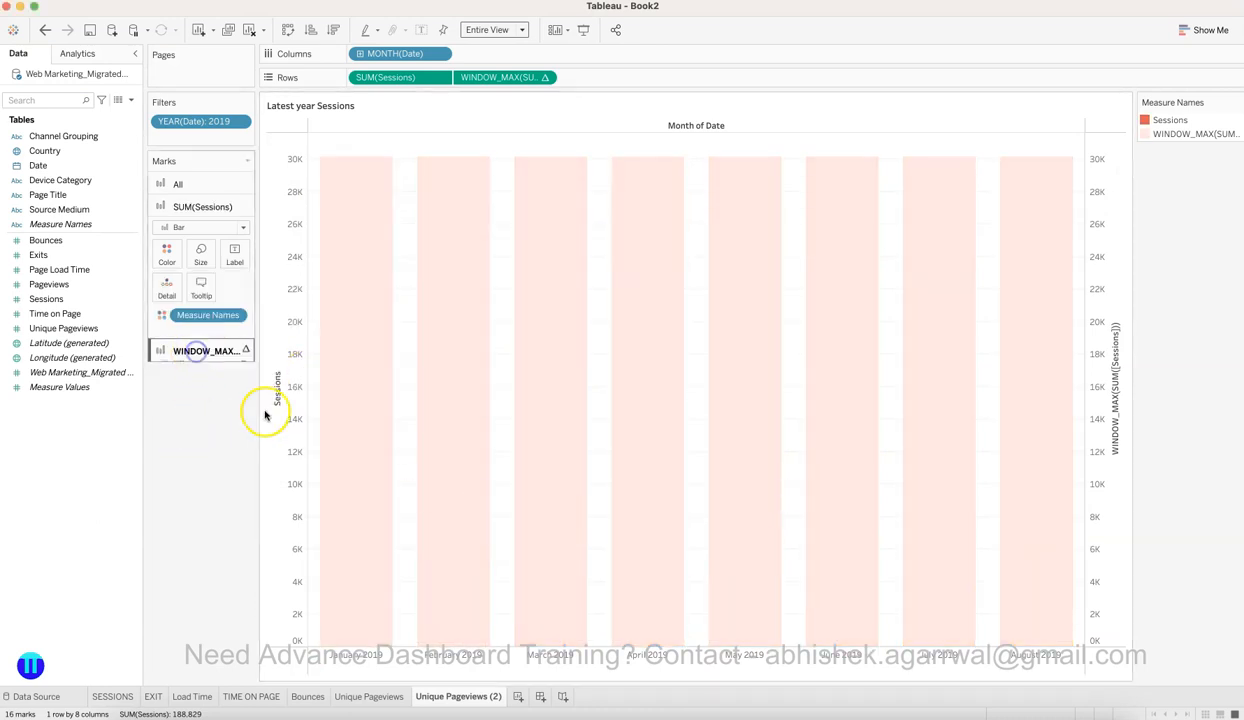
click(203, 421)
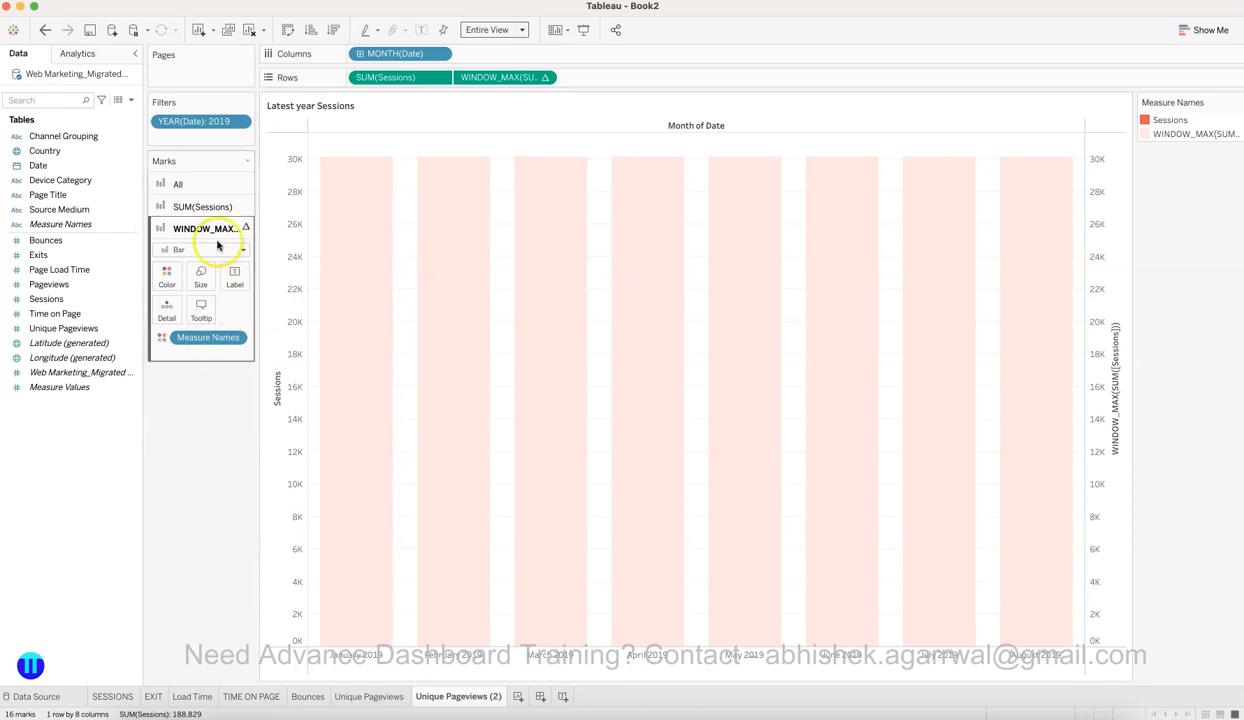
click(219, 203)
click(228, 354)
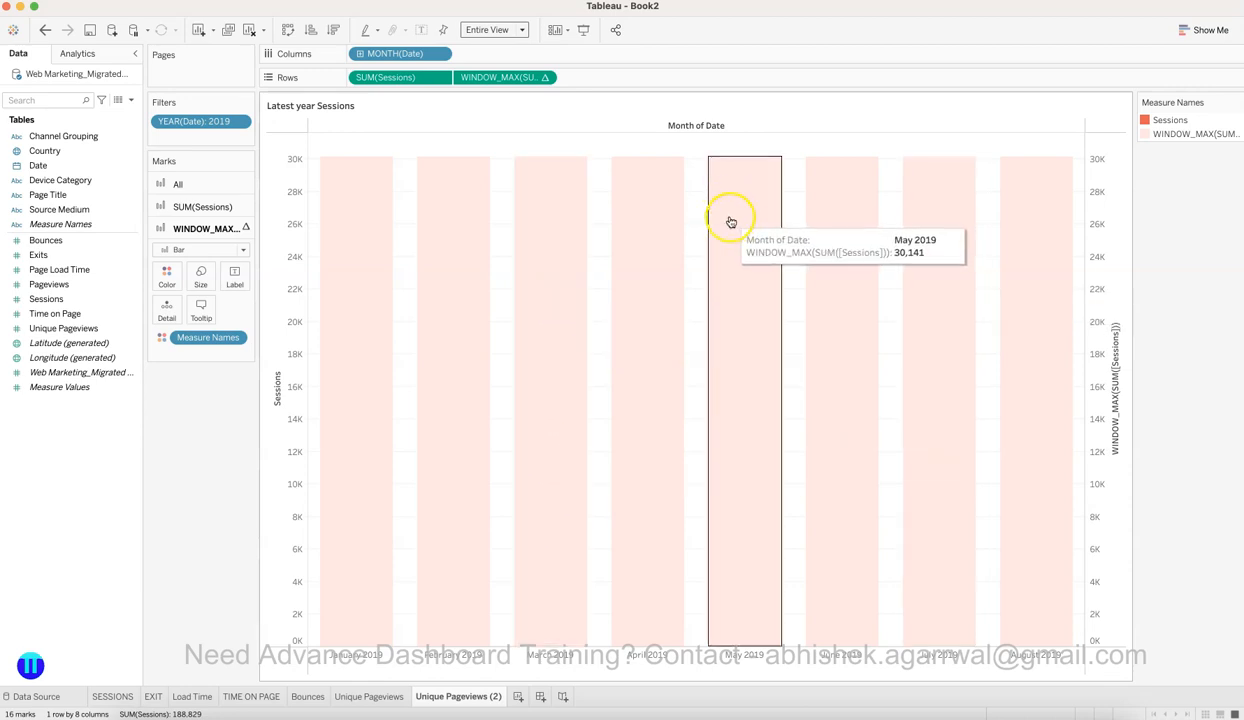
Step: Change the MONTH(Date) field on Columns from discrete to continuous
click(433, 58)
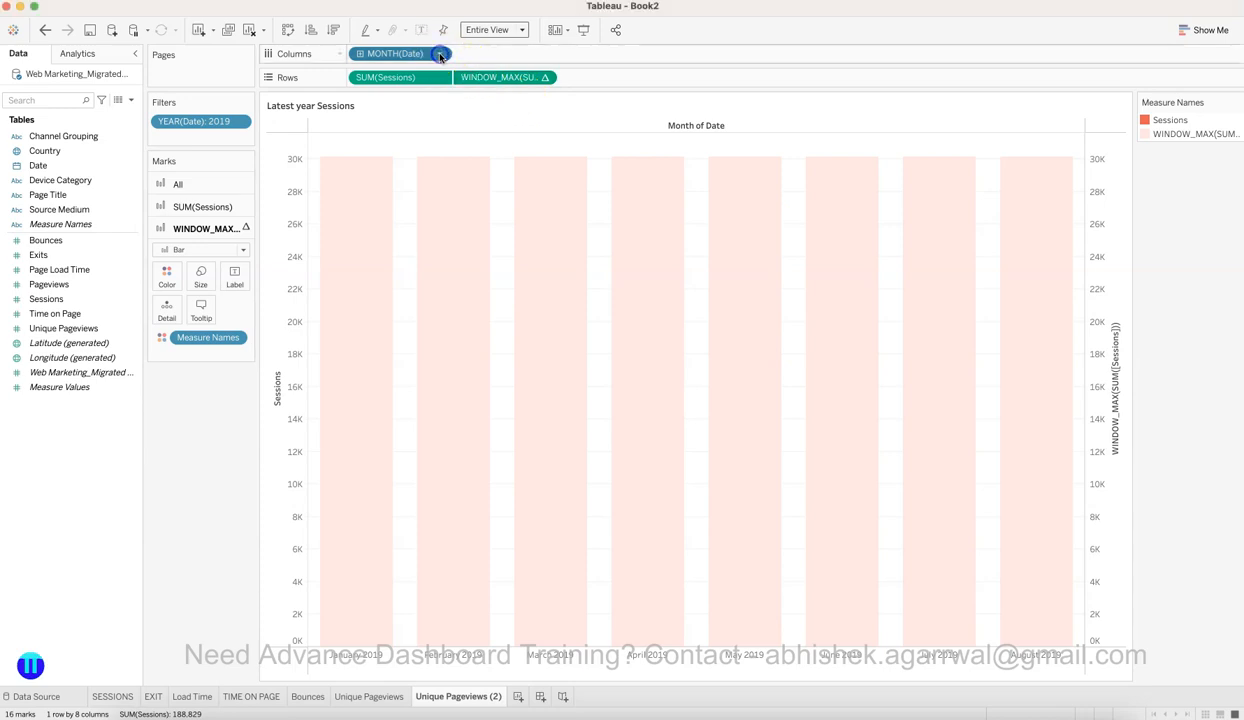
click(441, 54)
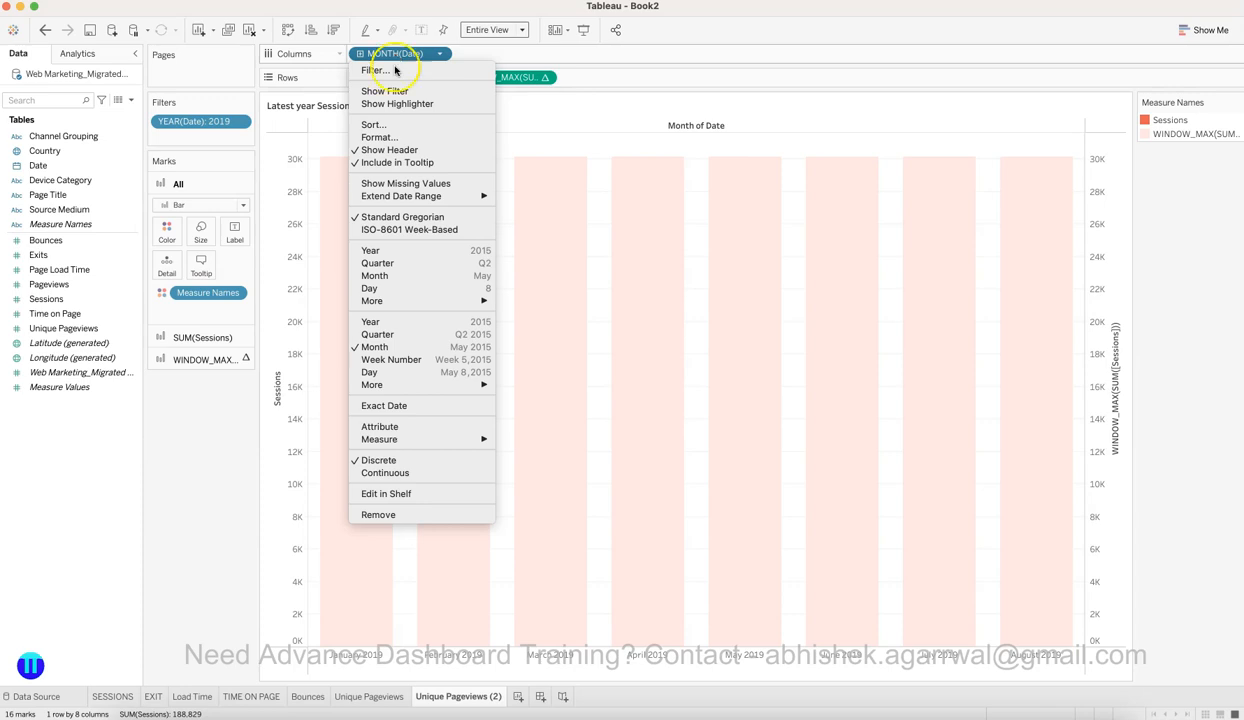
click(397, 472)
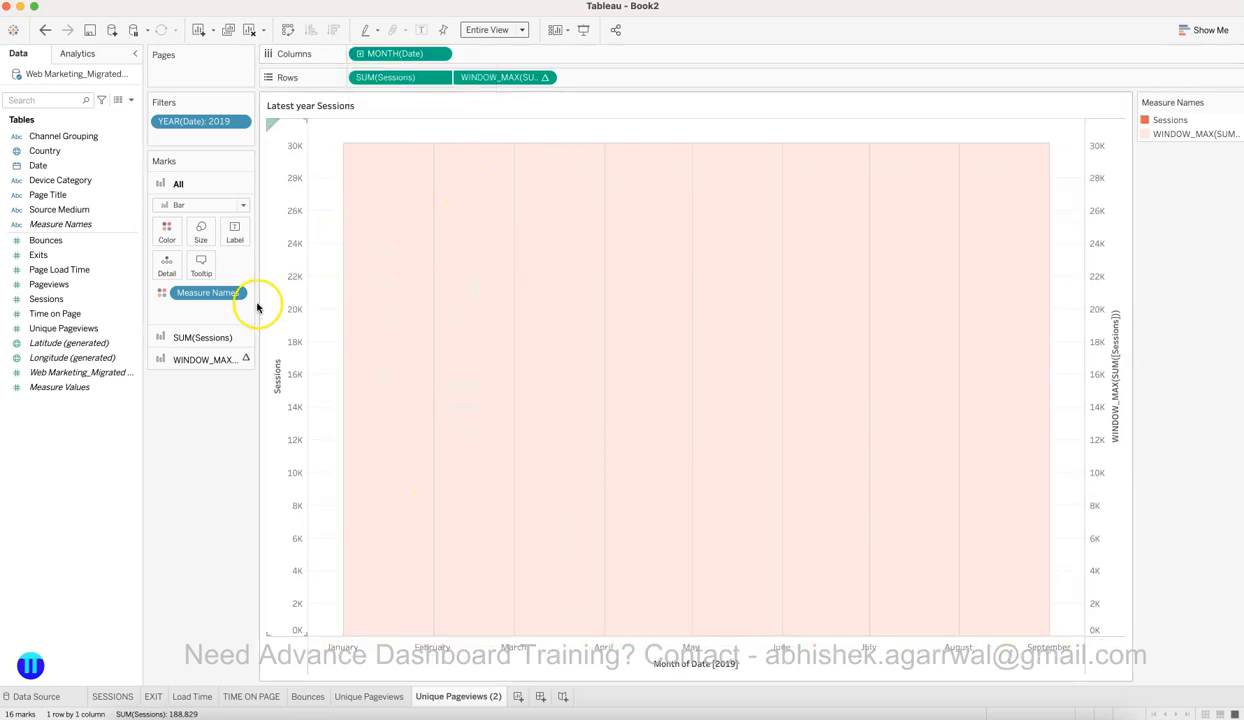
Step: Switch the SUM(Sessions) bars to manual sizing and widen them to roughly three quarters of the size range
click(220, 340)
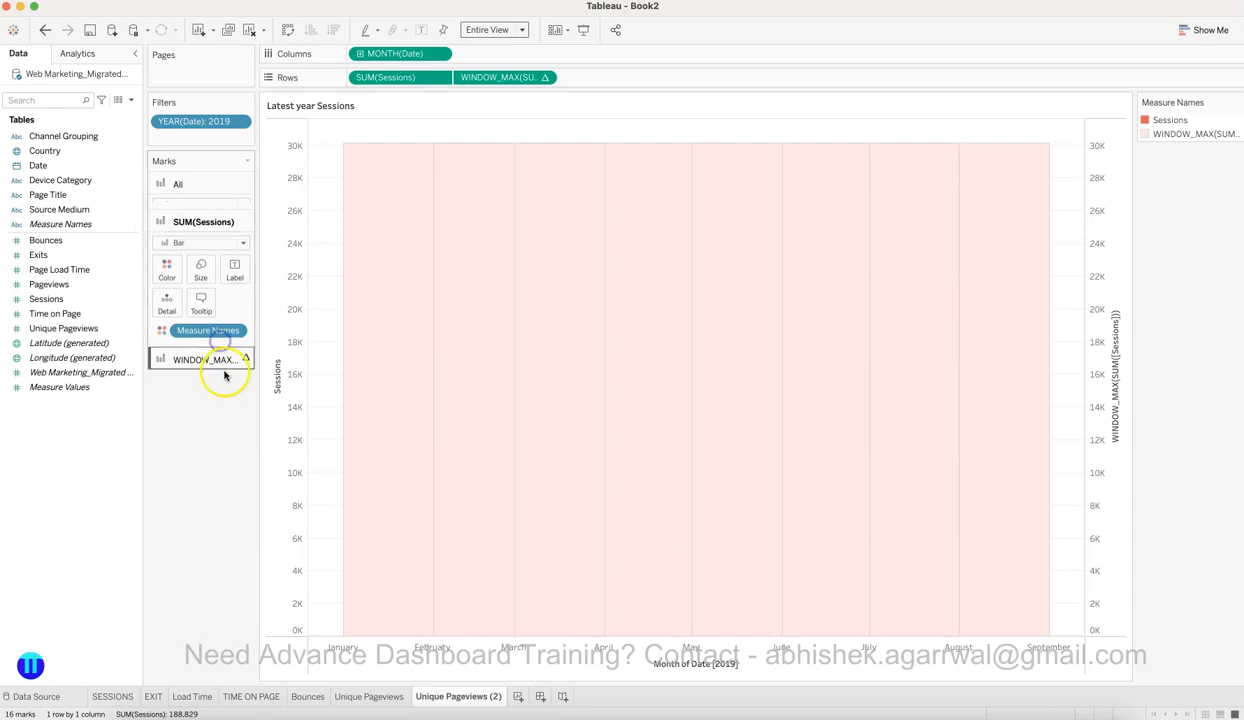
click(201, 255)
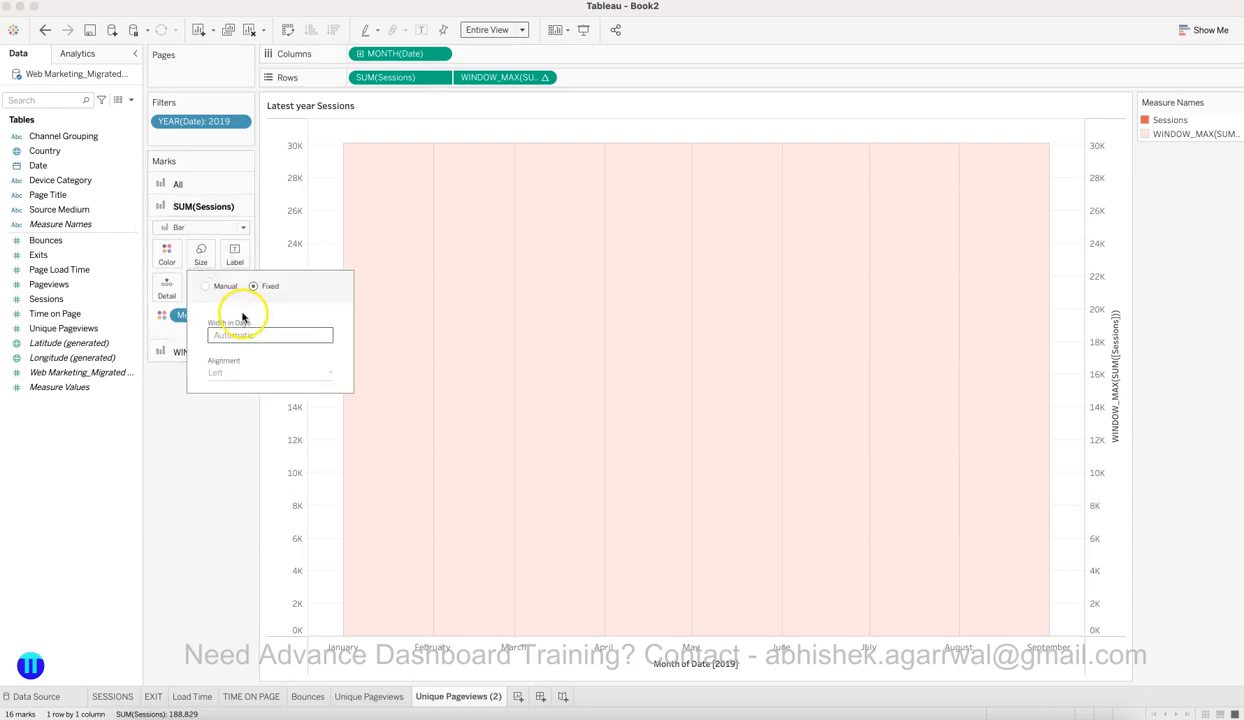
click(222, 288)
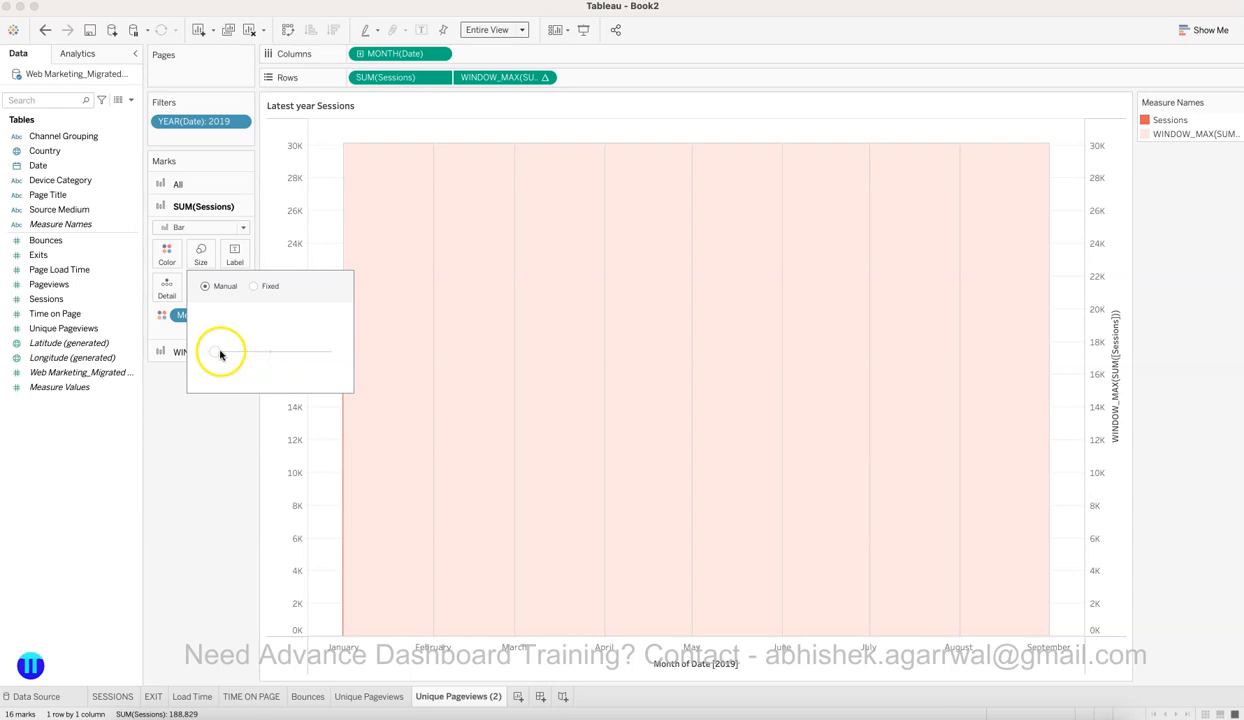
drag(251, 355, 304, 354)
click(198, 406)
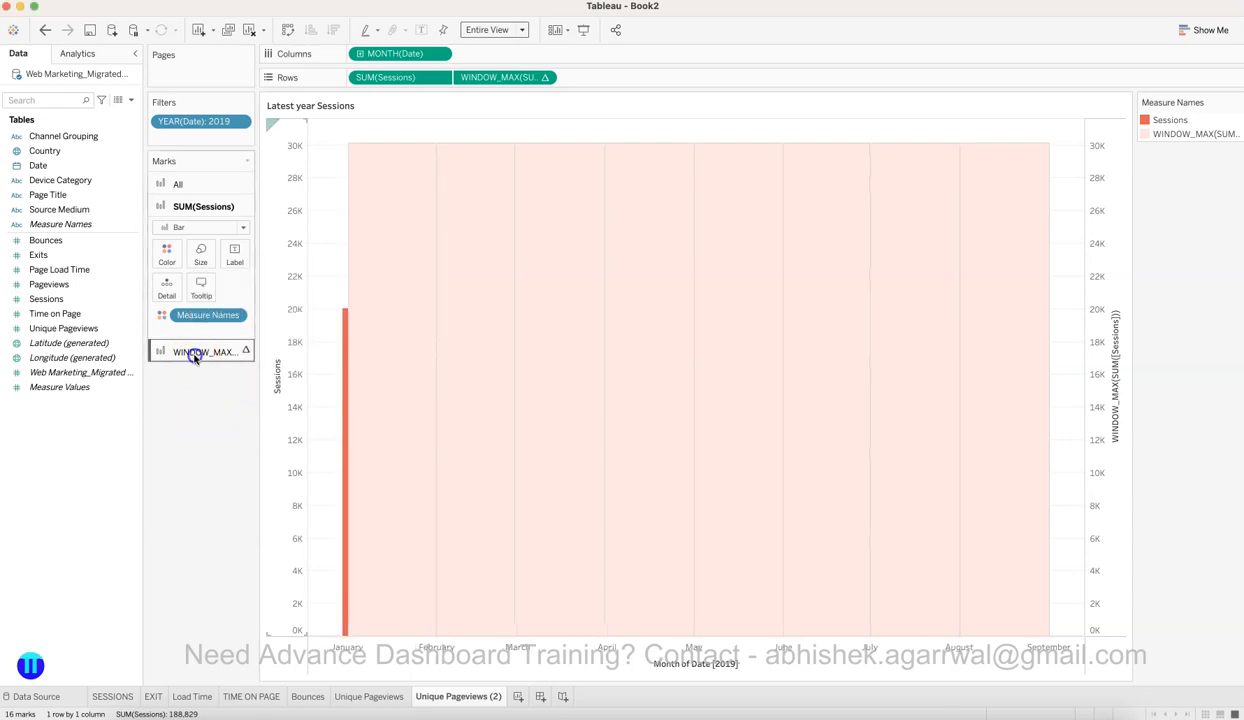
Step: Switch the WINDOW_MAX bars to manual sizing and adjust their width to match the SUM(Sessions) bars
click(194, 353)
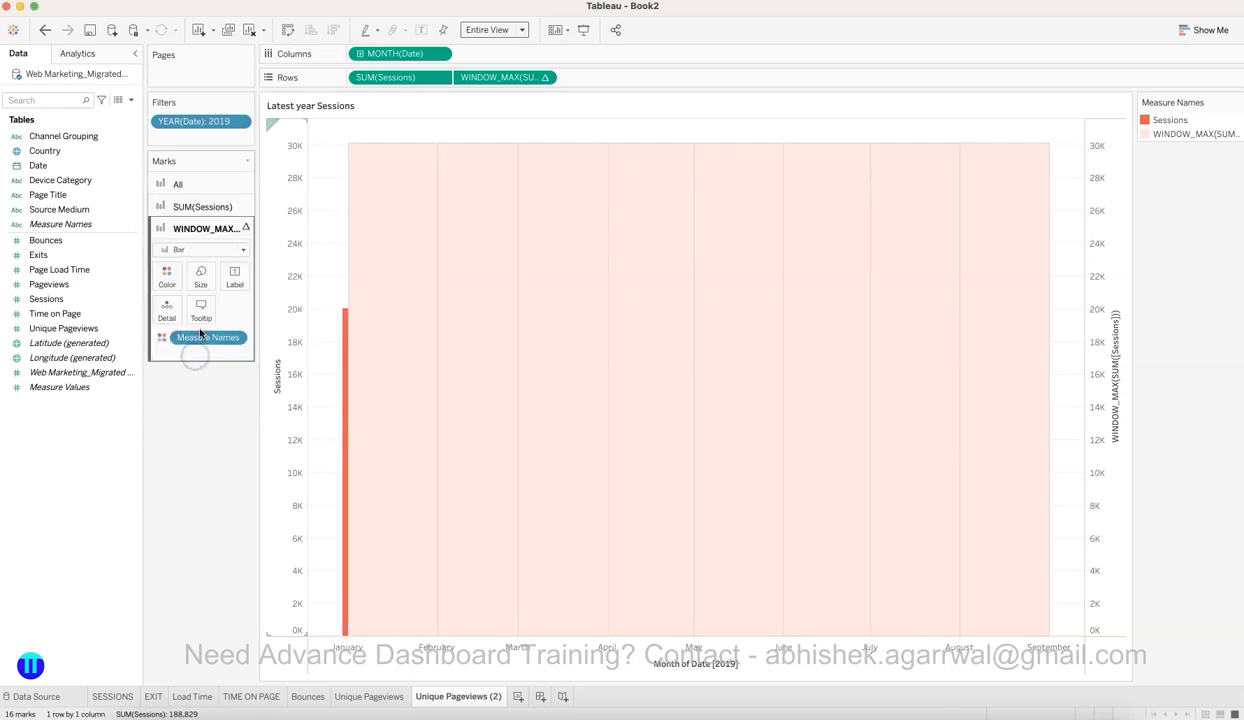
click(203, 279)
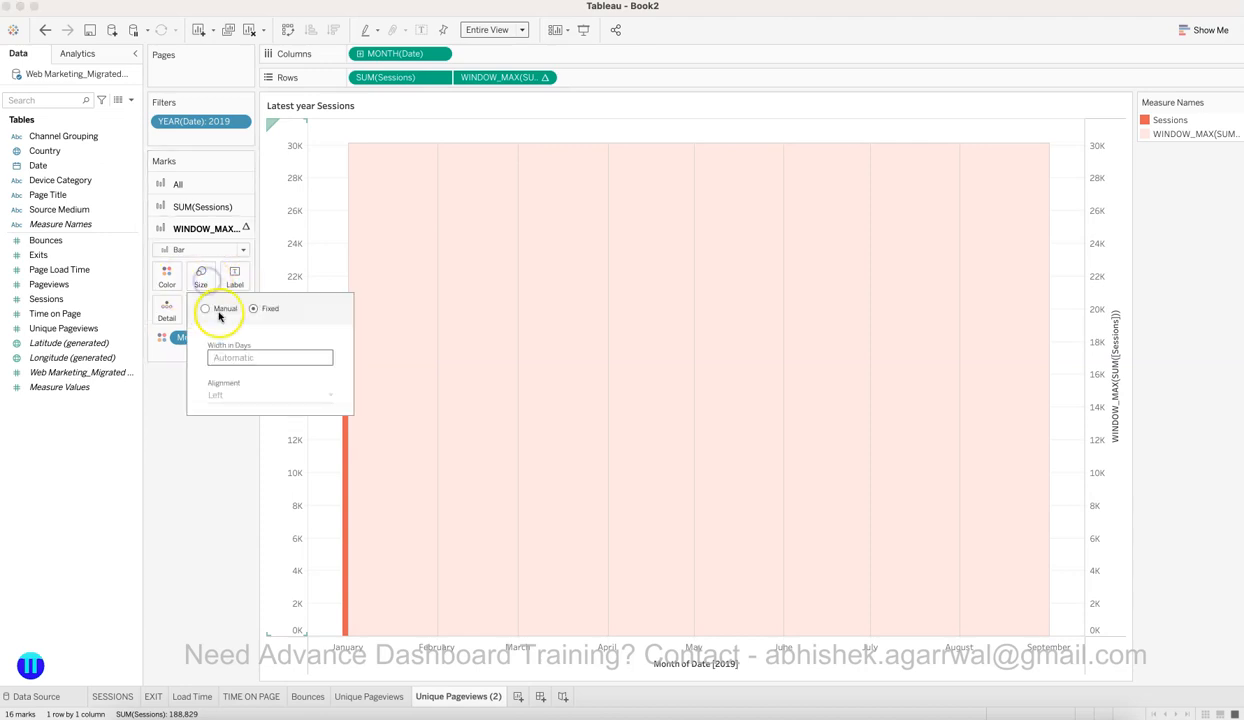
click(218, 309)
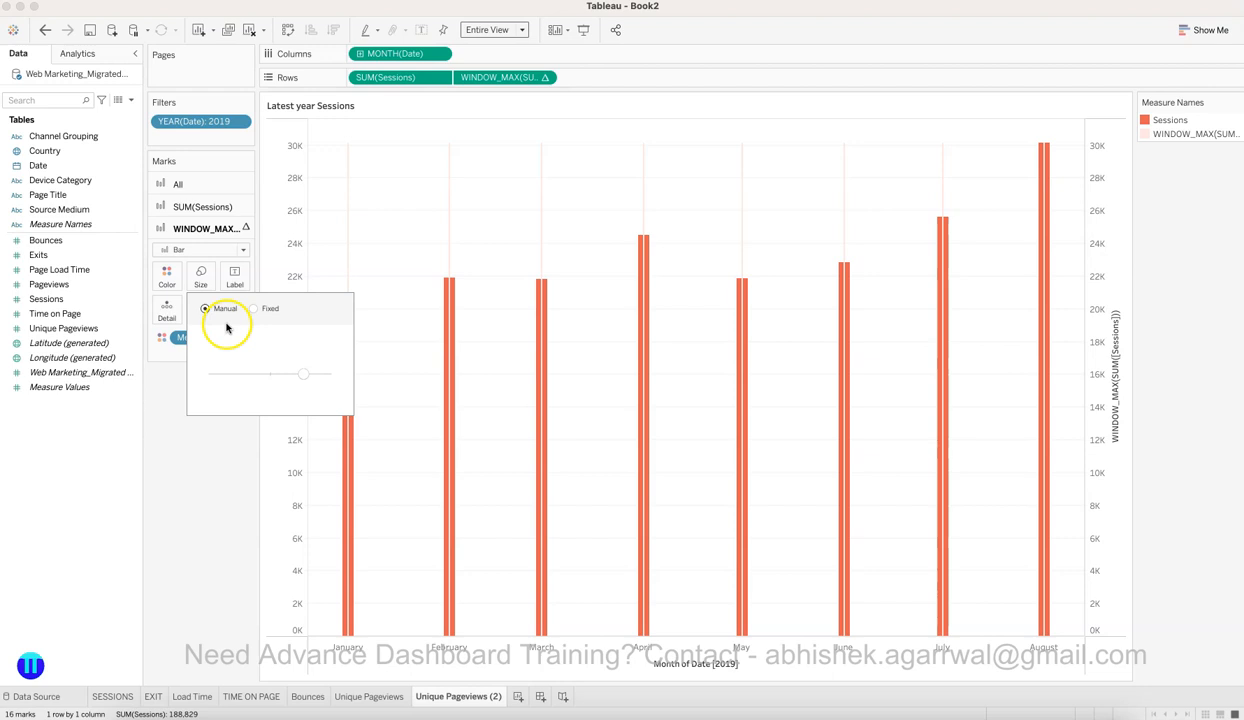
drag(277, 372, 288, 374)
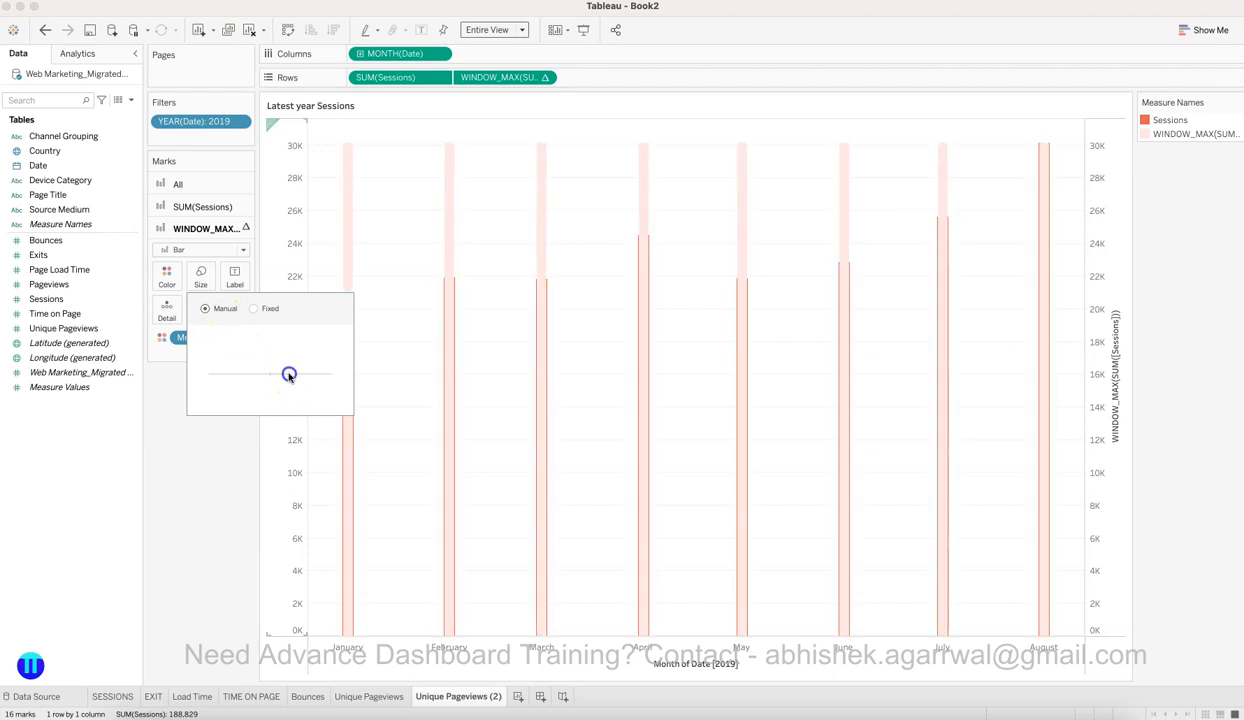
click(269, 373)
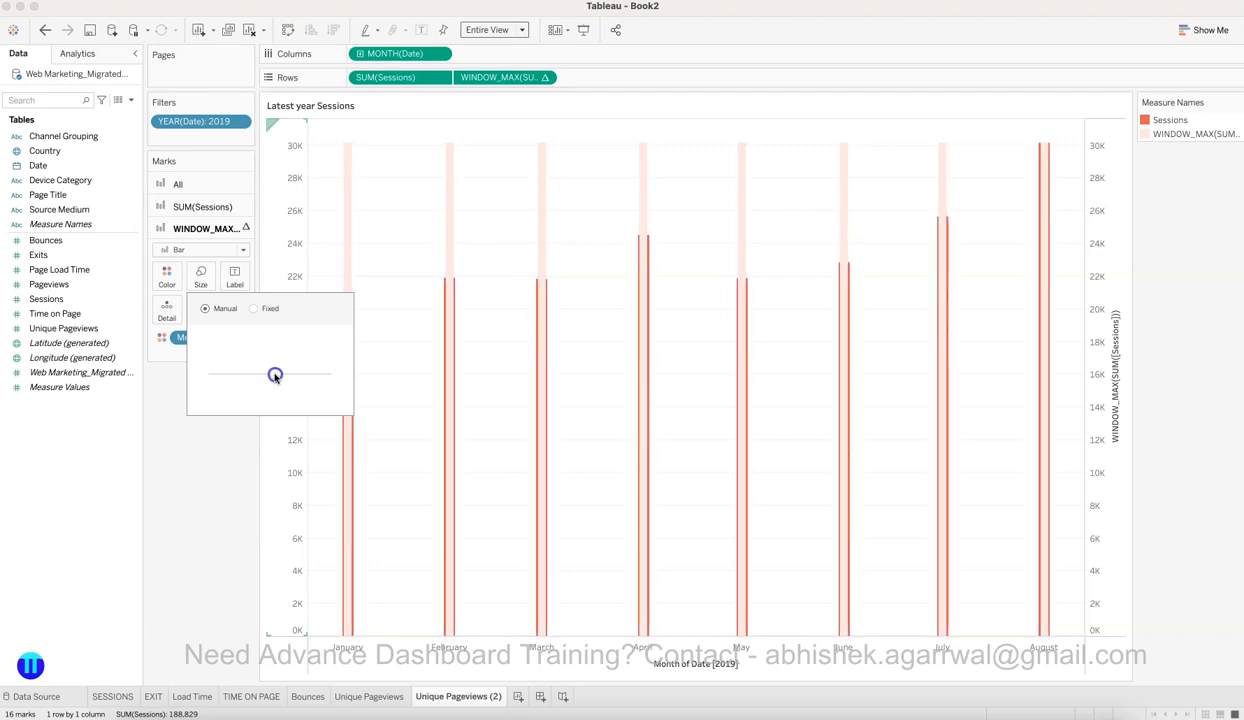
click(273, 375)
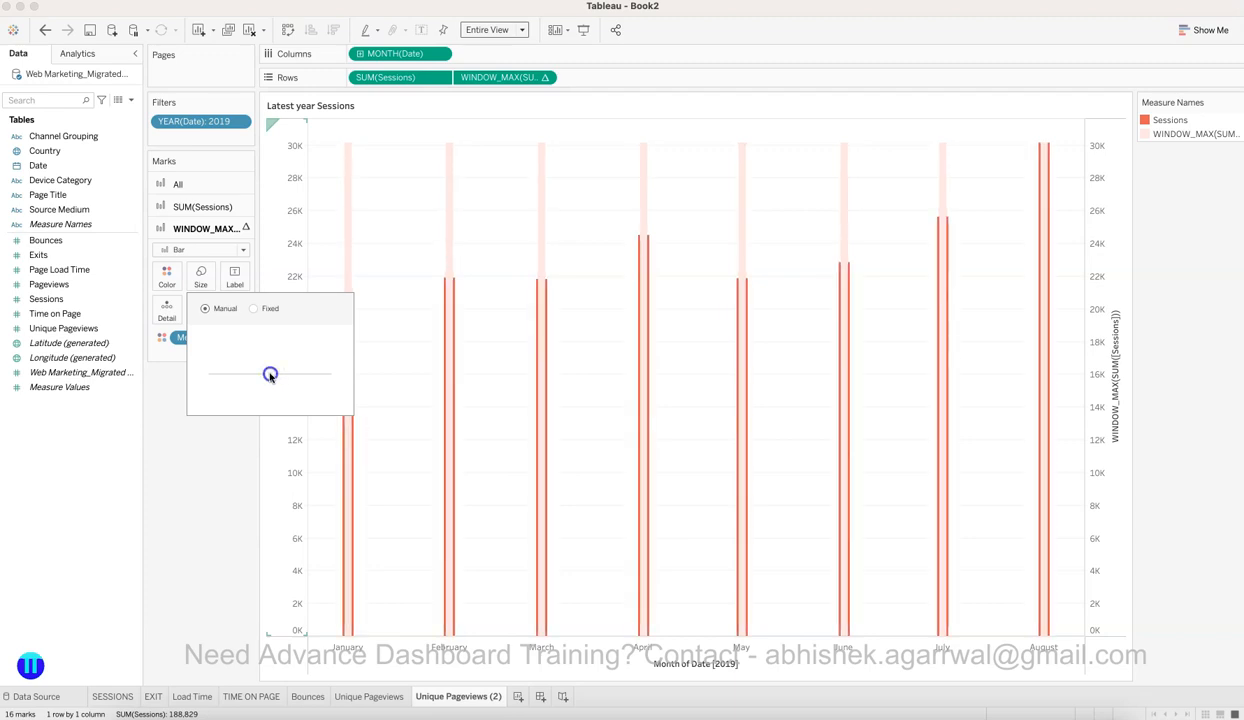
click(259, 376)
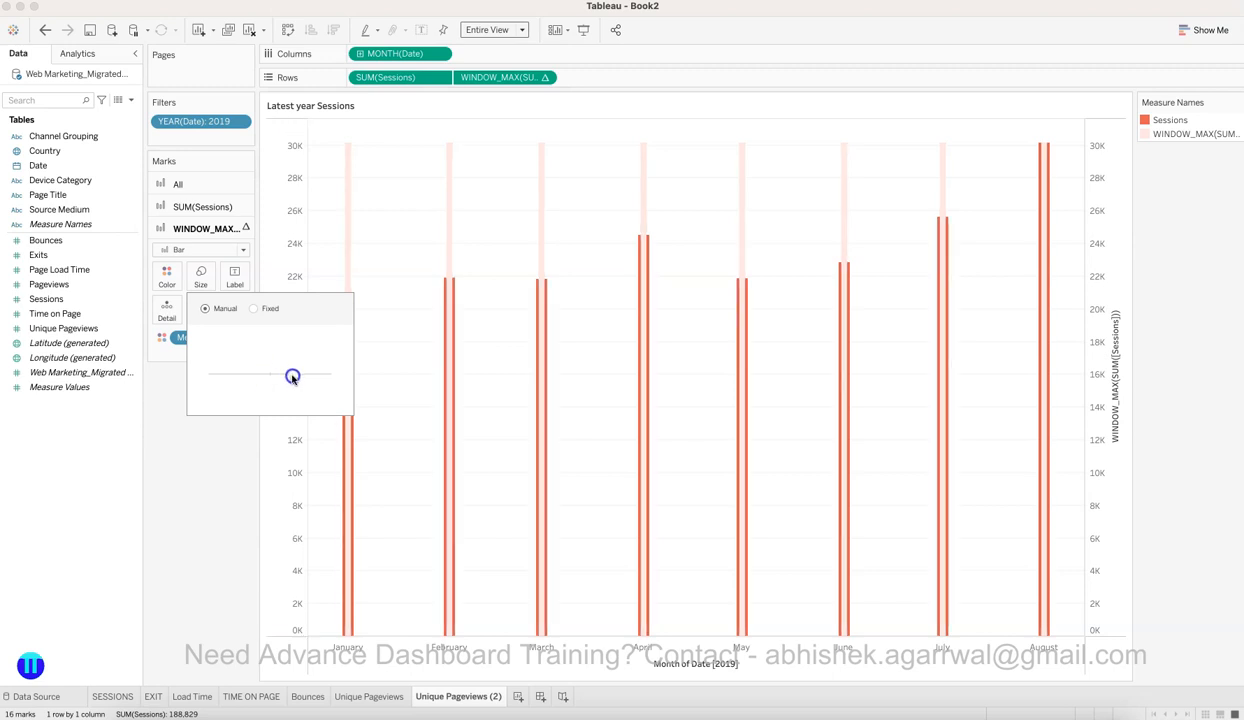
click(292, 376)
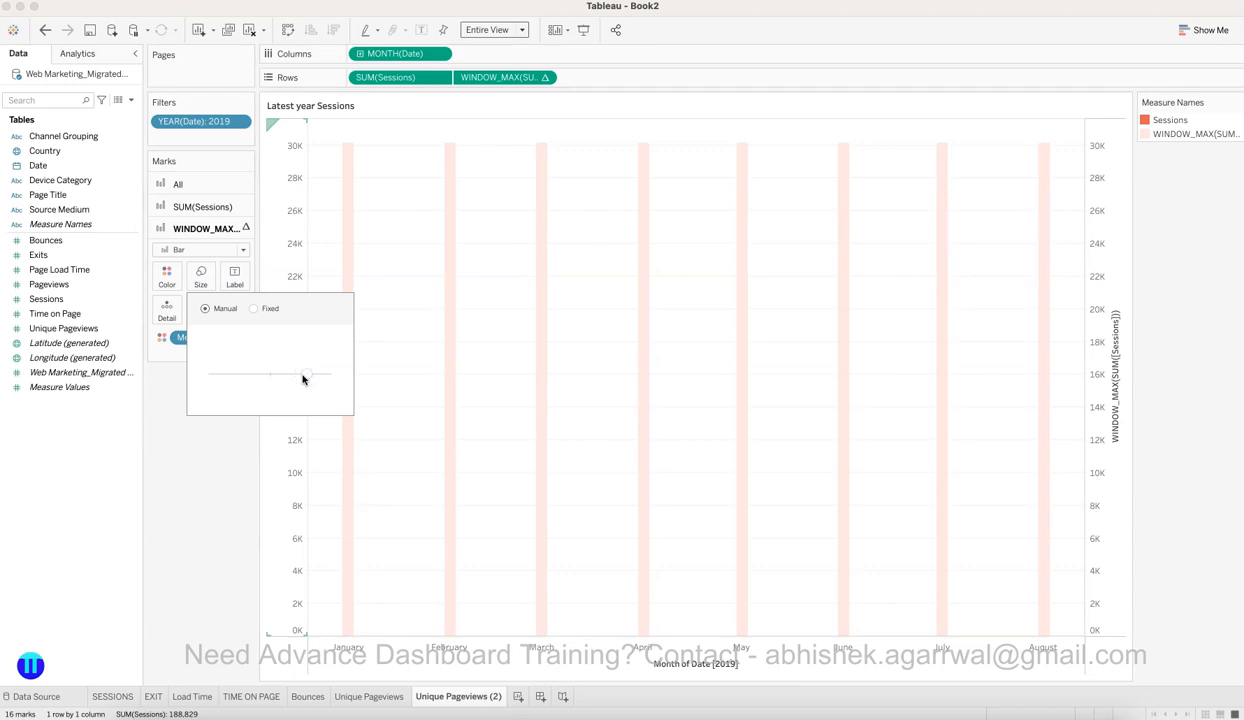
click(200, 465)
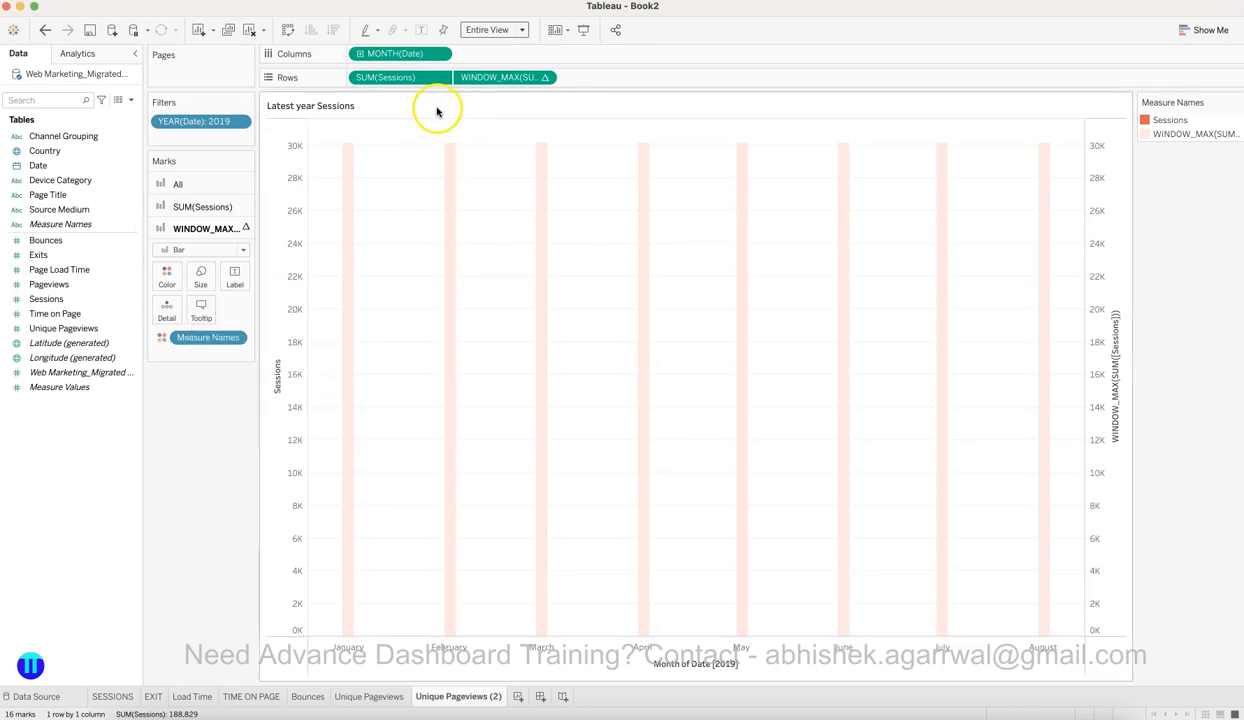
Step: Reorder Rows so WINDOW_MAX comes before SUM(Sessions), and hide the WINDOW_MAX axis header
drag(408, 83, 562, 85)
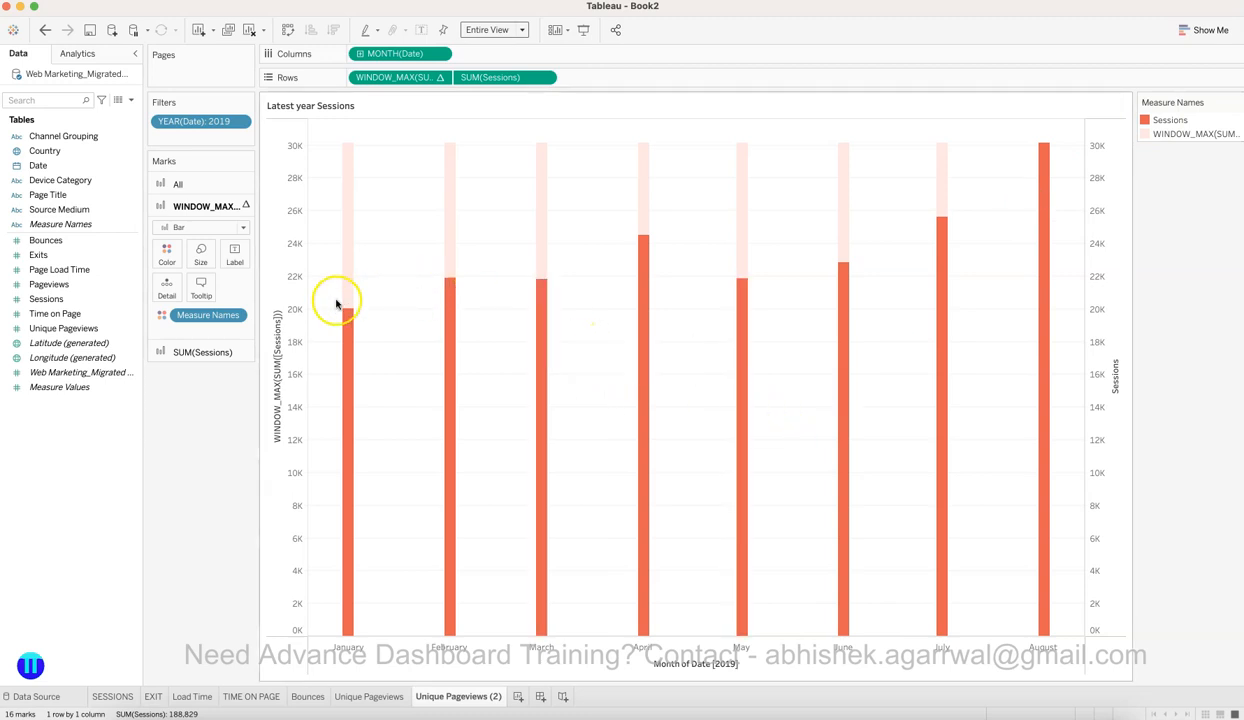
right_click(305, 311)
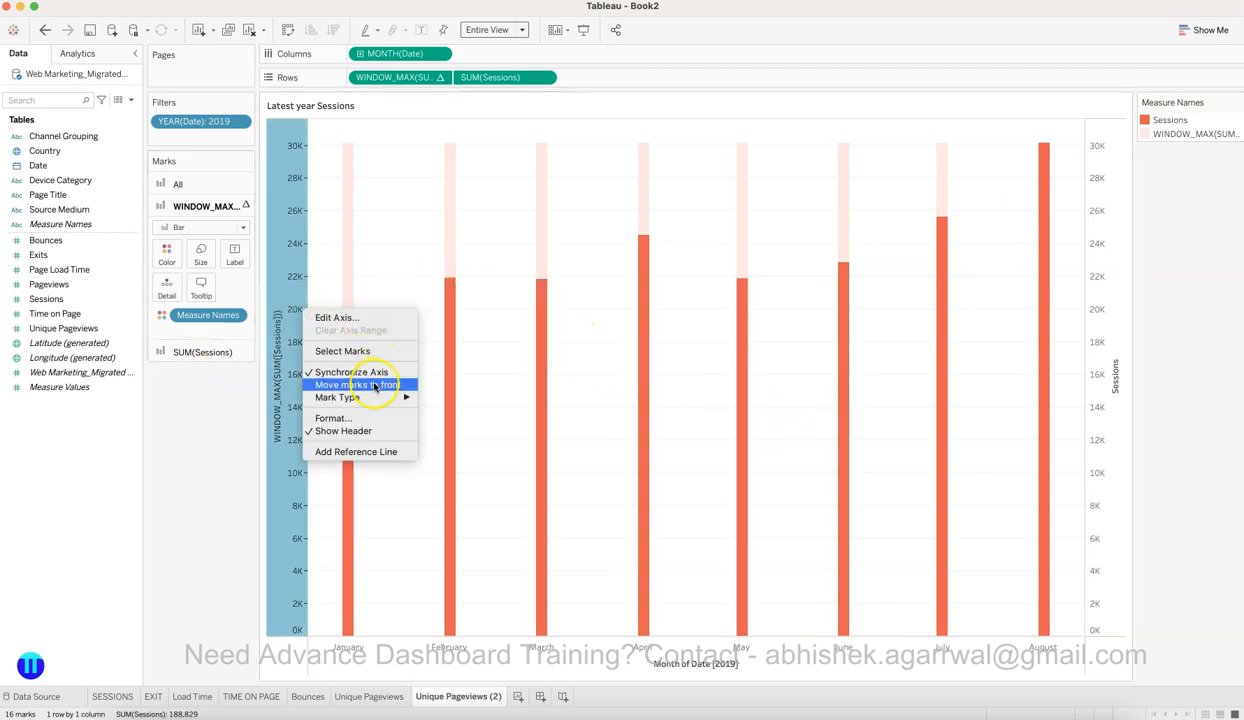
click(365, 433)
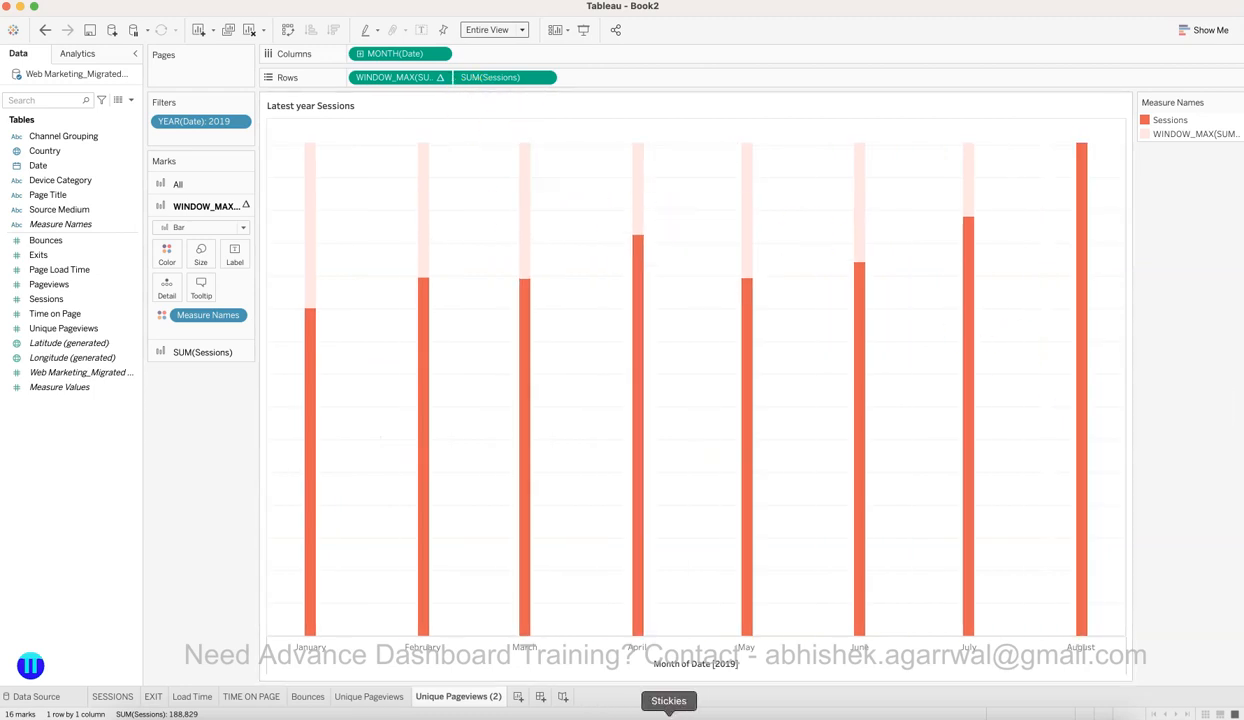
Step: Remove the title from the Month of Date axis
double_click(679, 665)
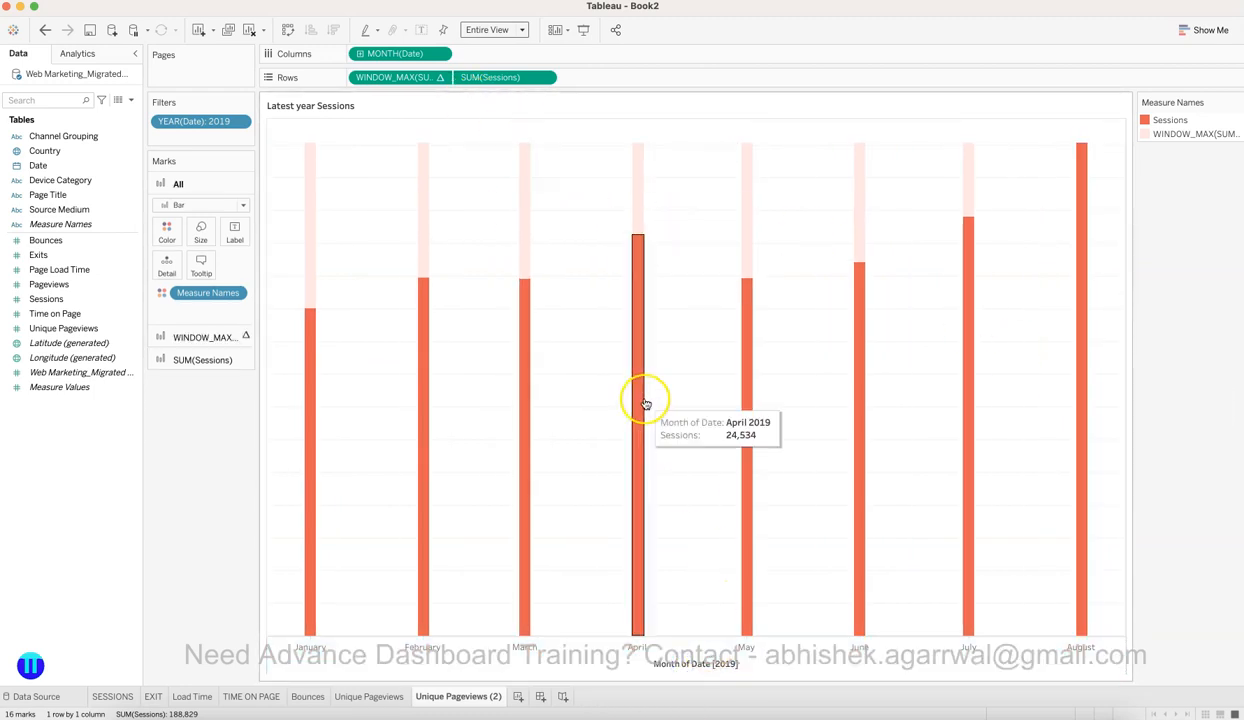
click(559, 491)
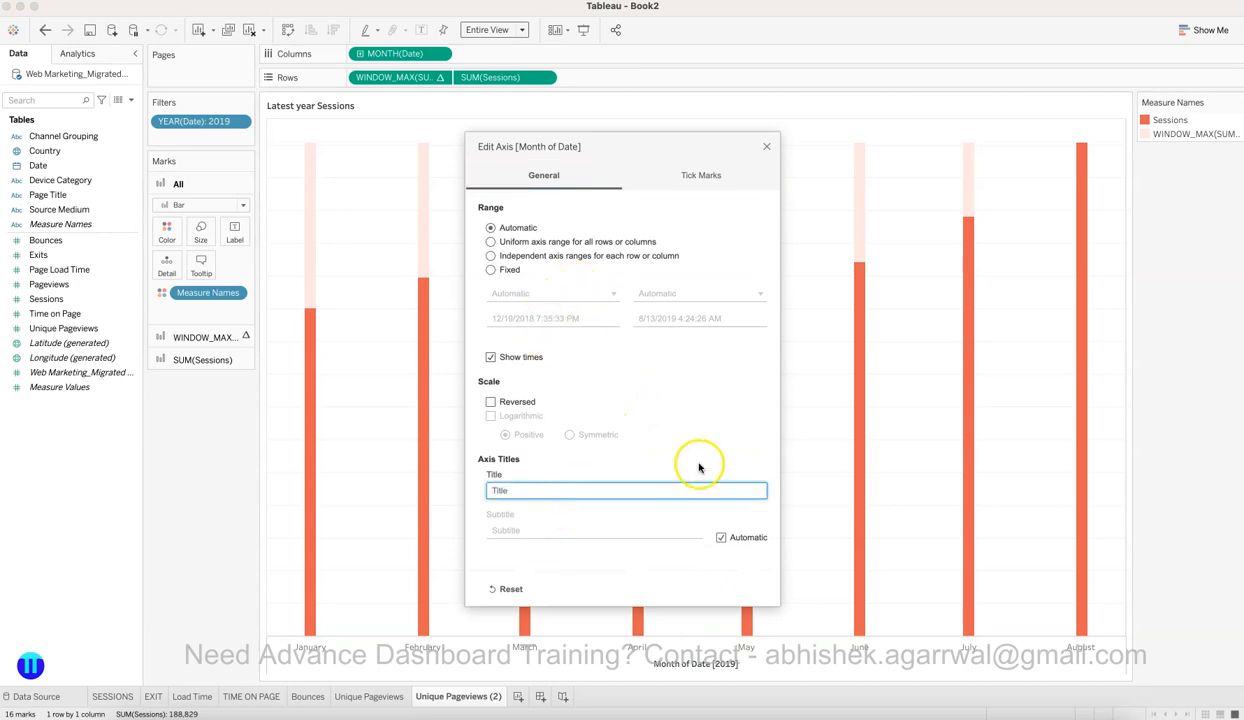
click(766, 146)
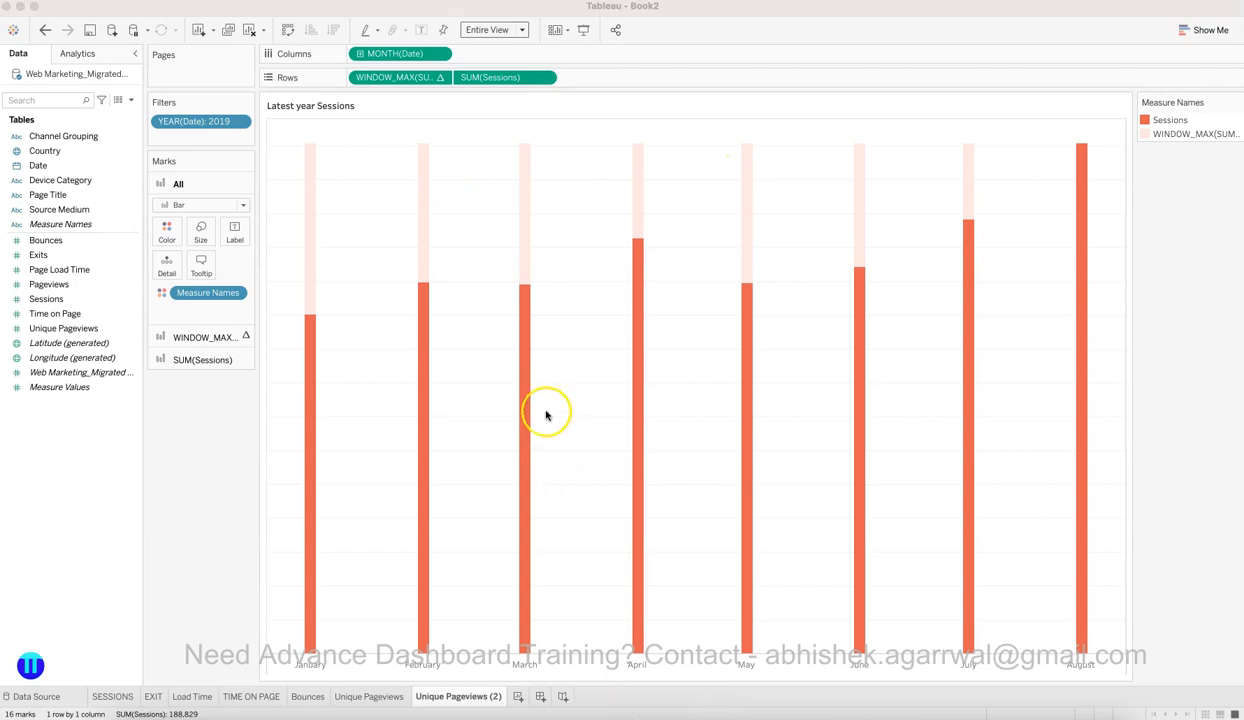
Step: Set the pane borders of the row divider and column divider to None in the sheet's border formatting
right_click(354, 219)
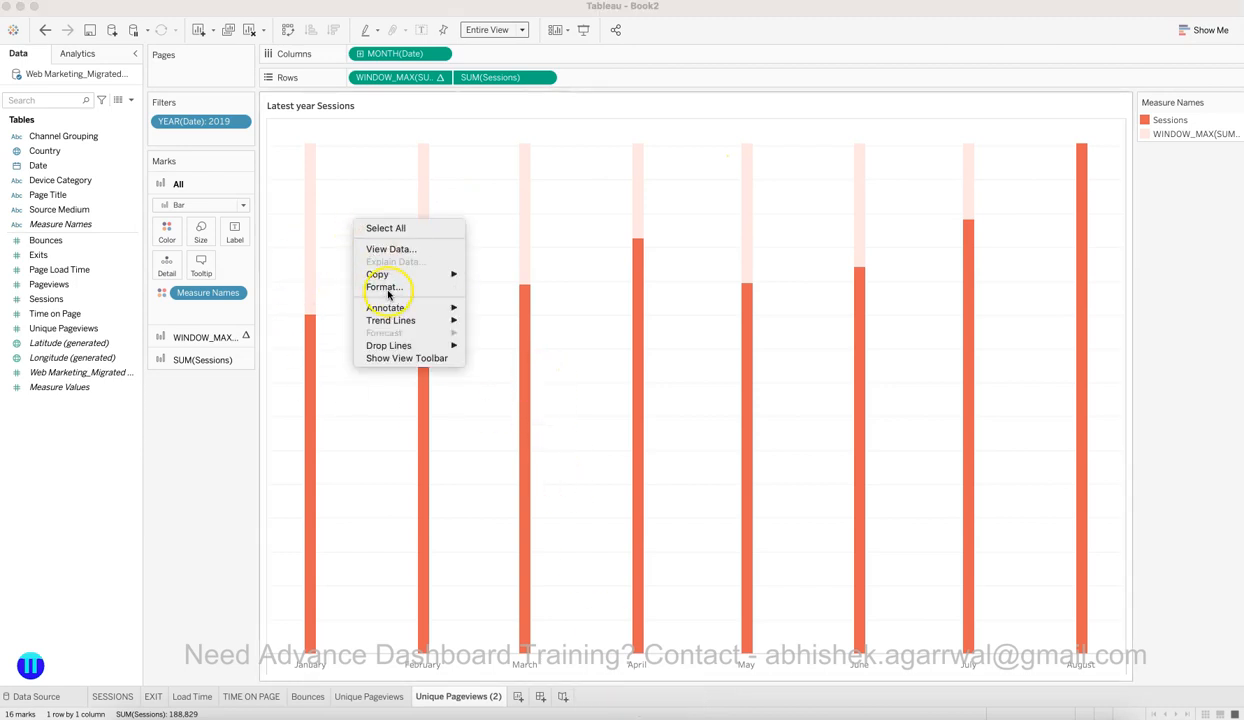
click(386, 289)
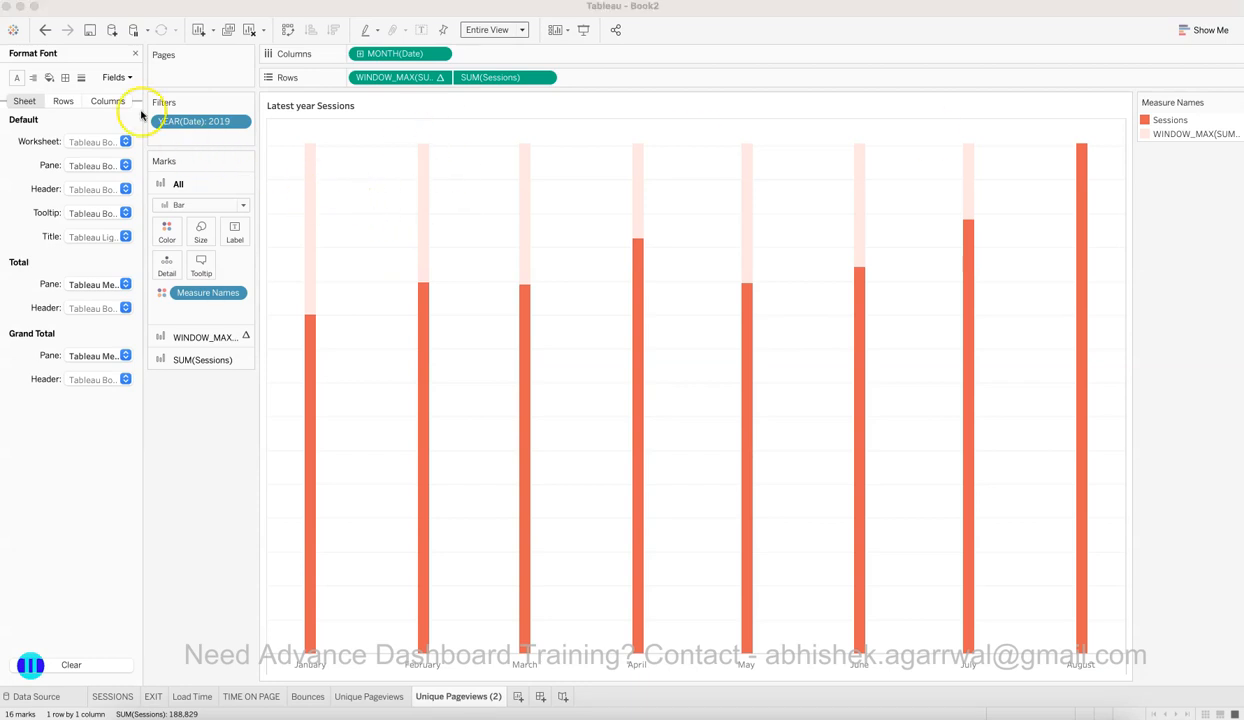
click(66, 78)
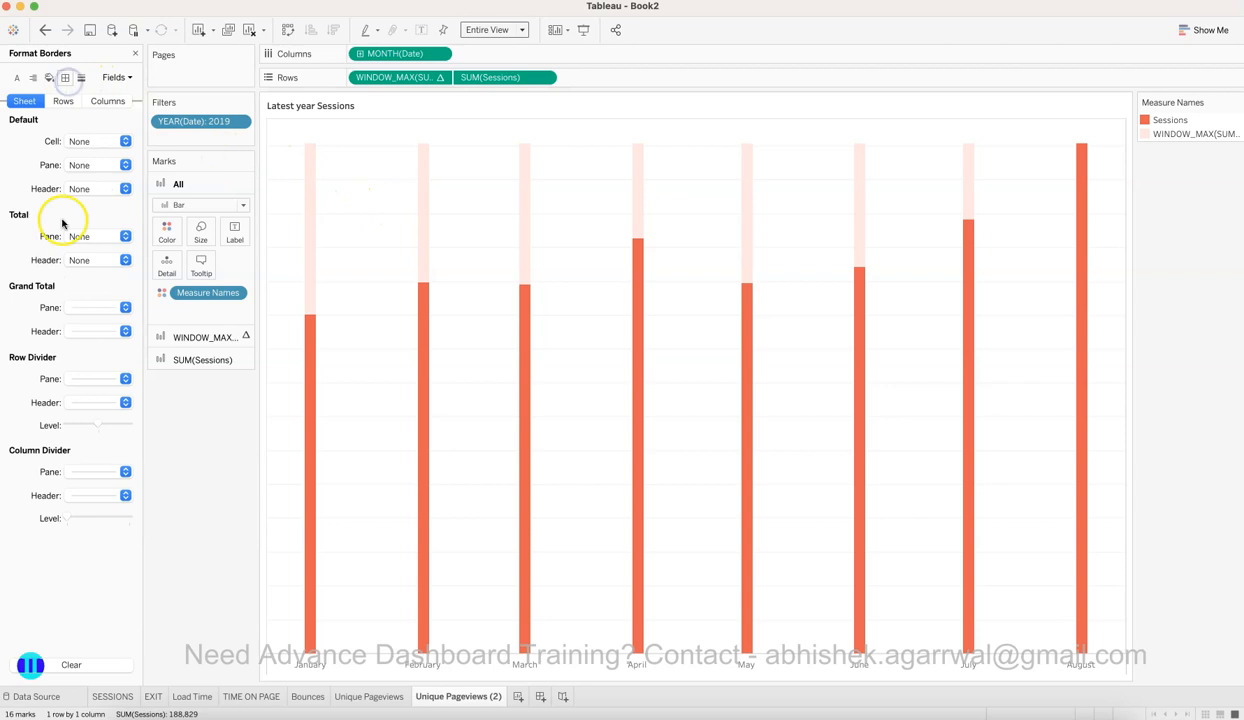
click(105, 381)
click(117, 397)
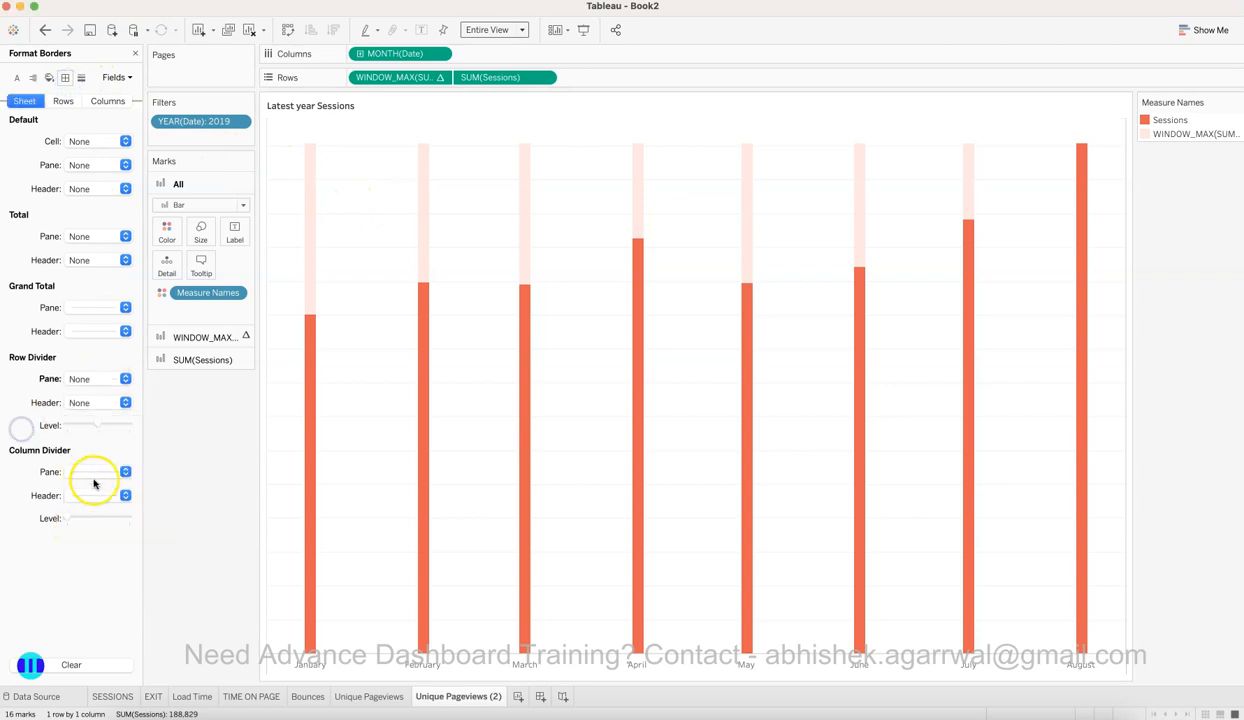
click(93, 472)
click(100, 491)
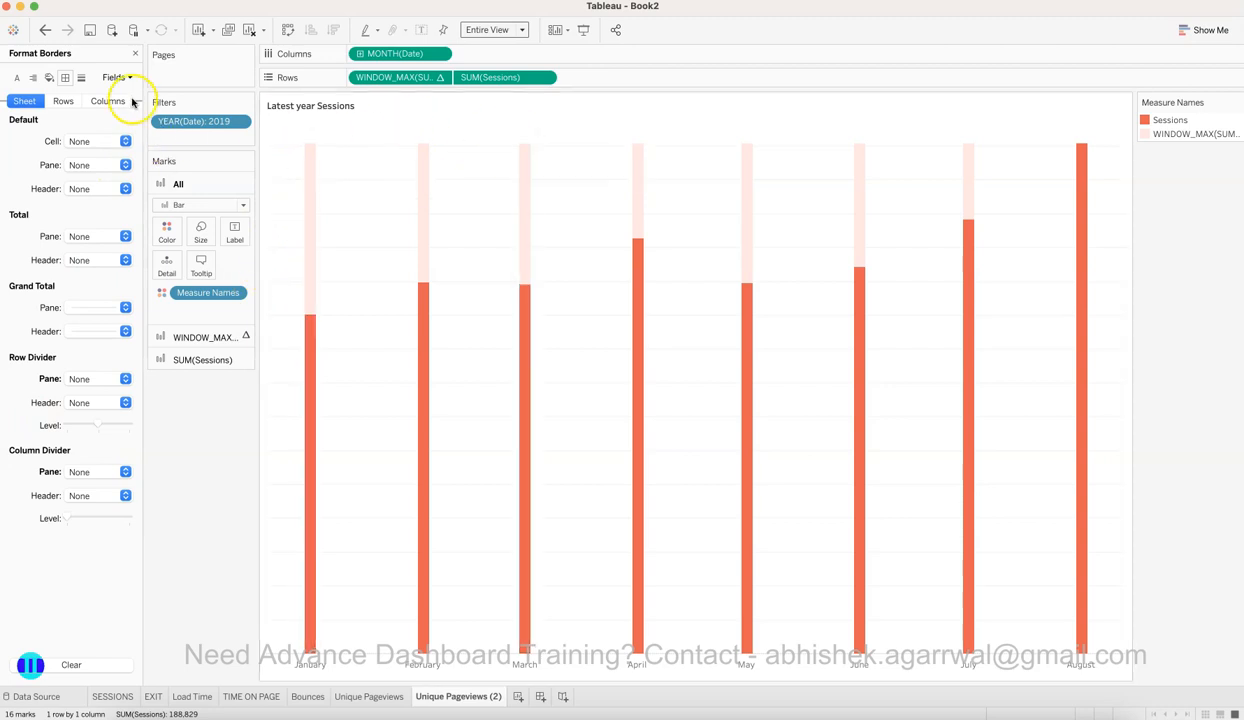
Step: Remove the row grid lines from the sessions chart by setting them to None
click(83, 80)
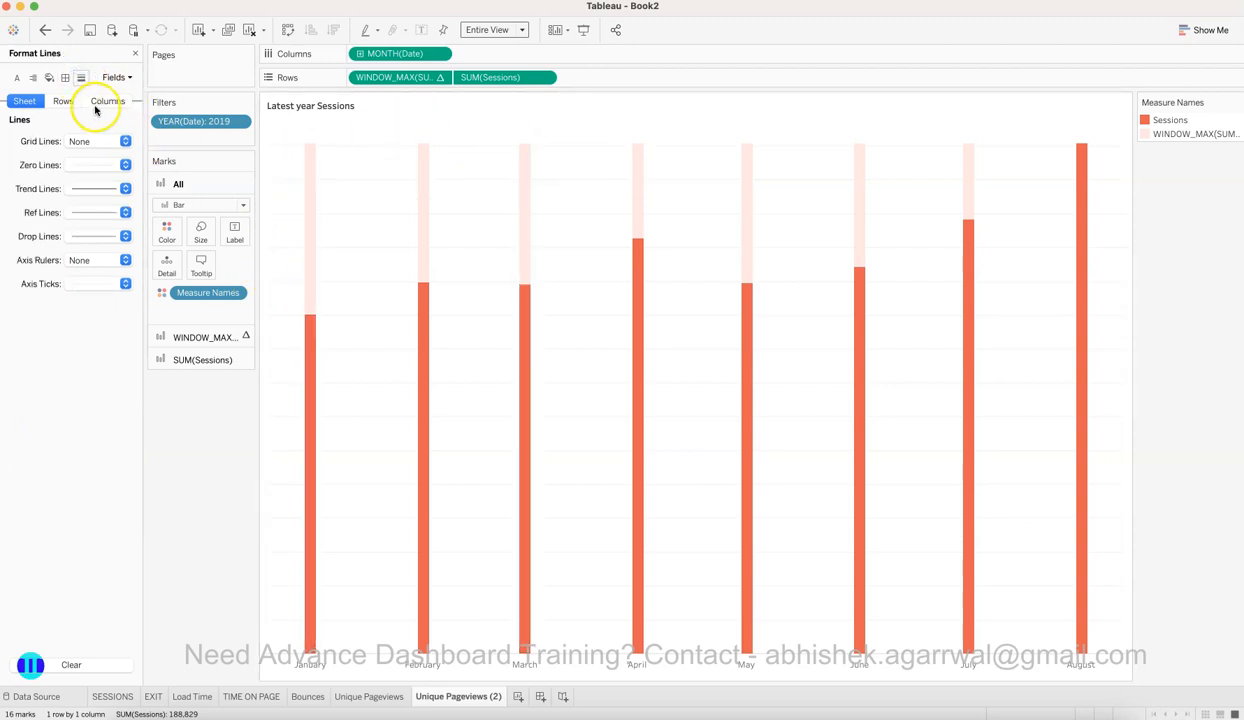
click(63, 101)
click(103, 142)
click(111, 163)
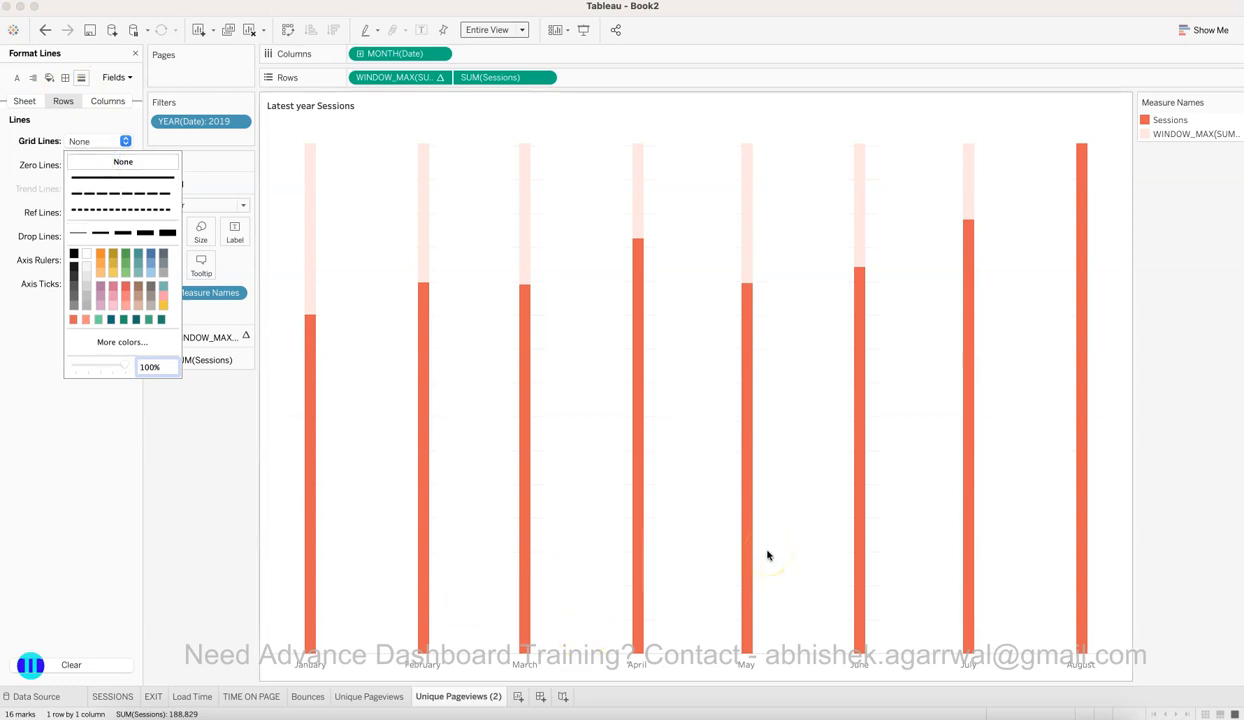
click(179, 518)
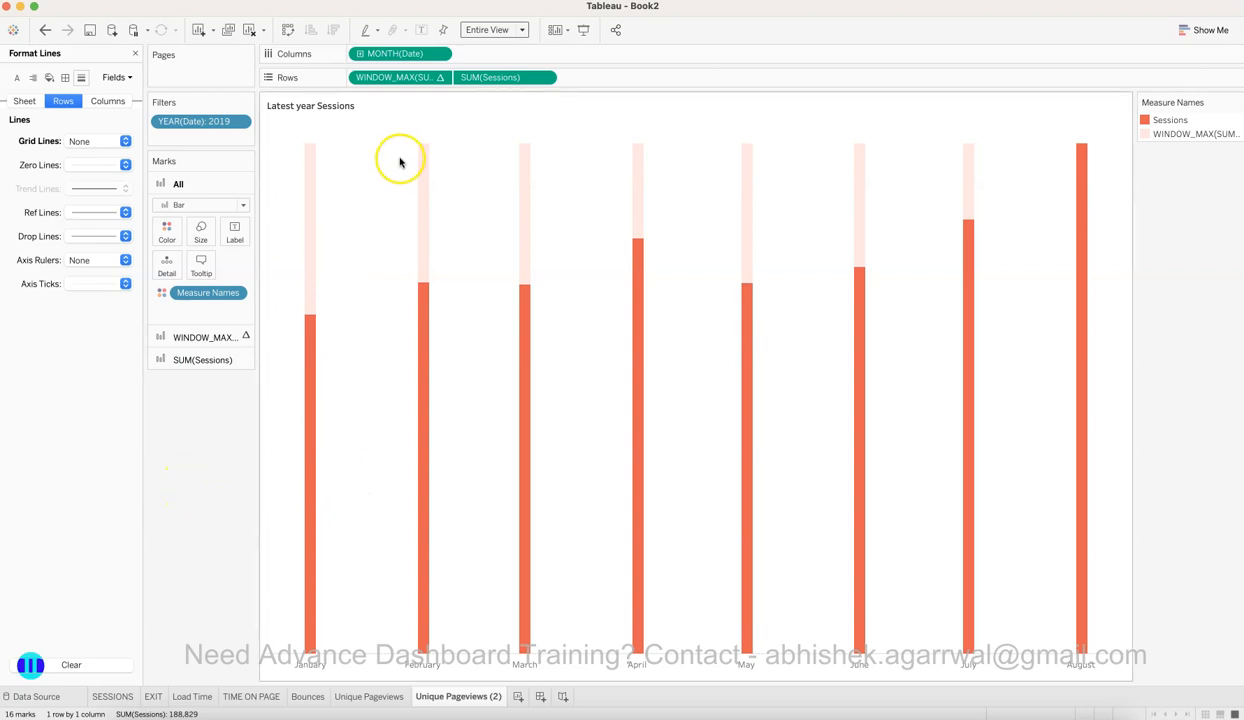
click(544, 79)
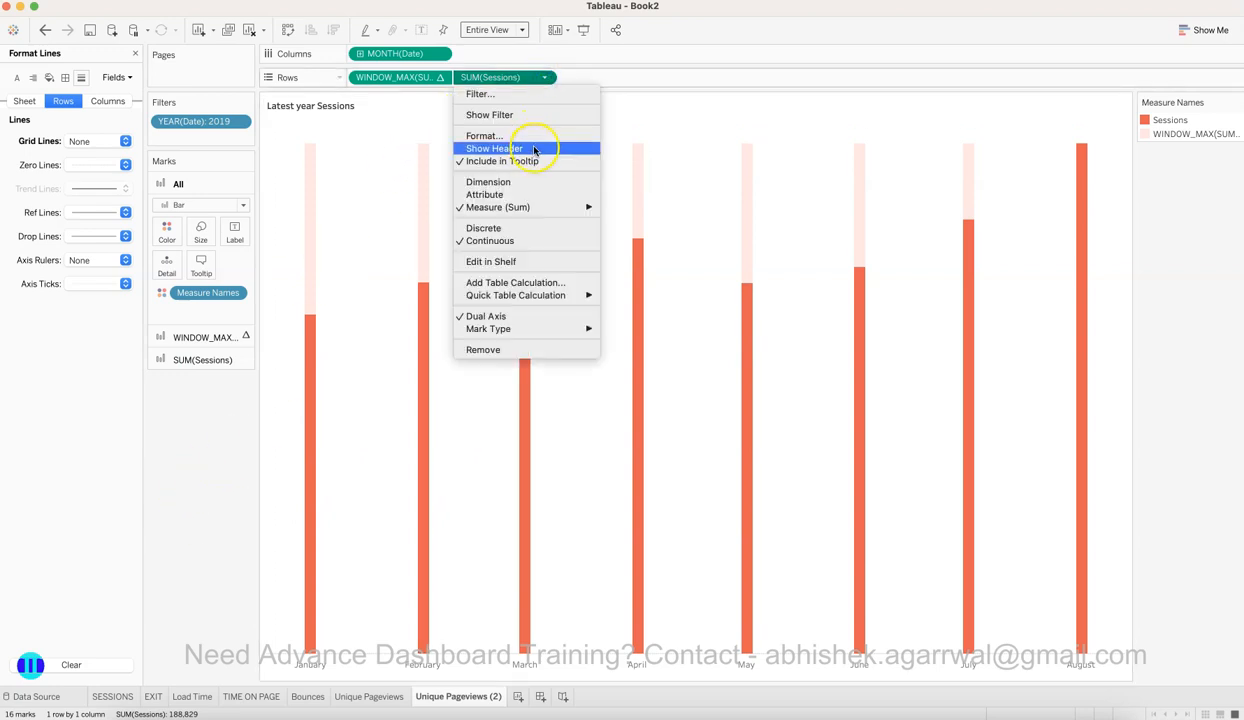
click(535, 150)
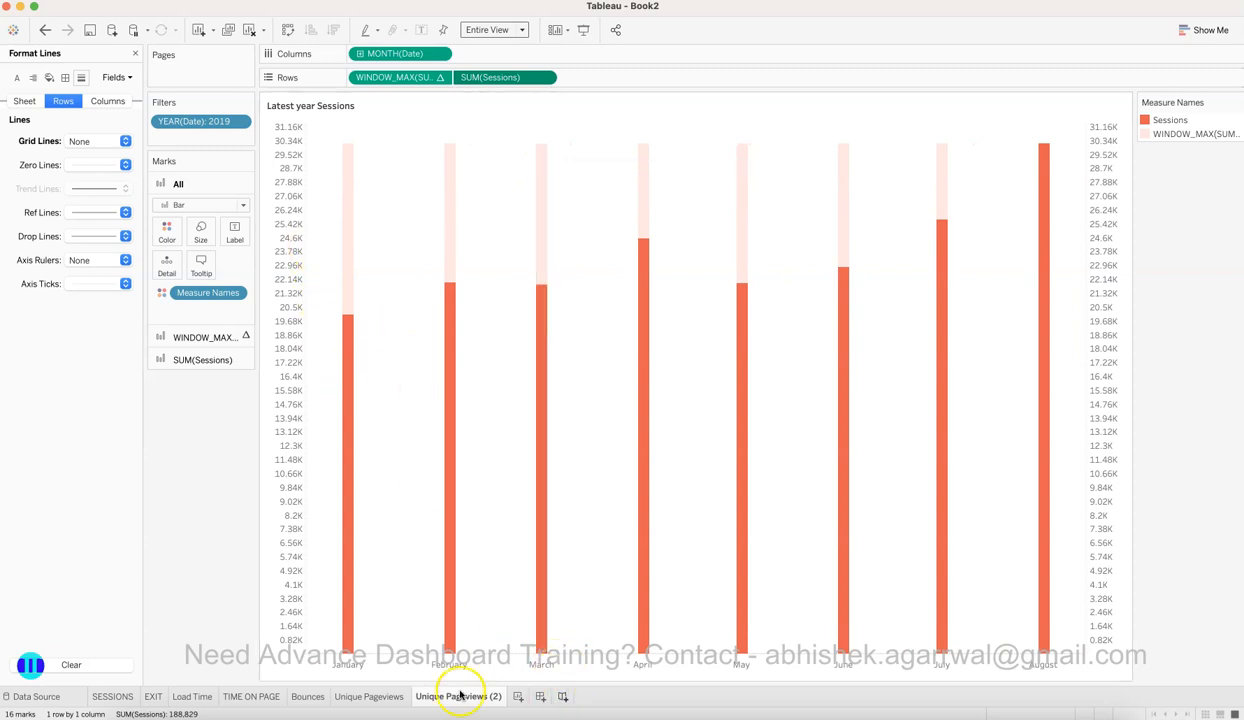
click(380, 696)
click(444, 696)
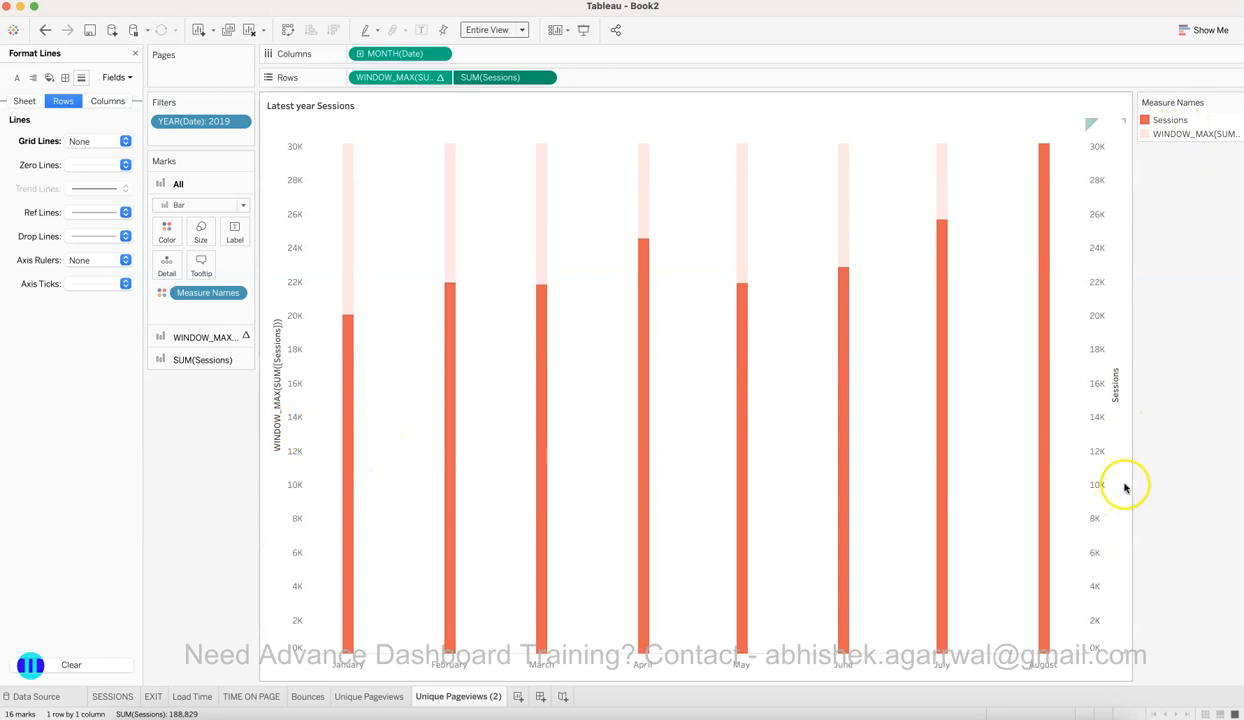
right_click(283, 392)
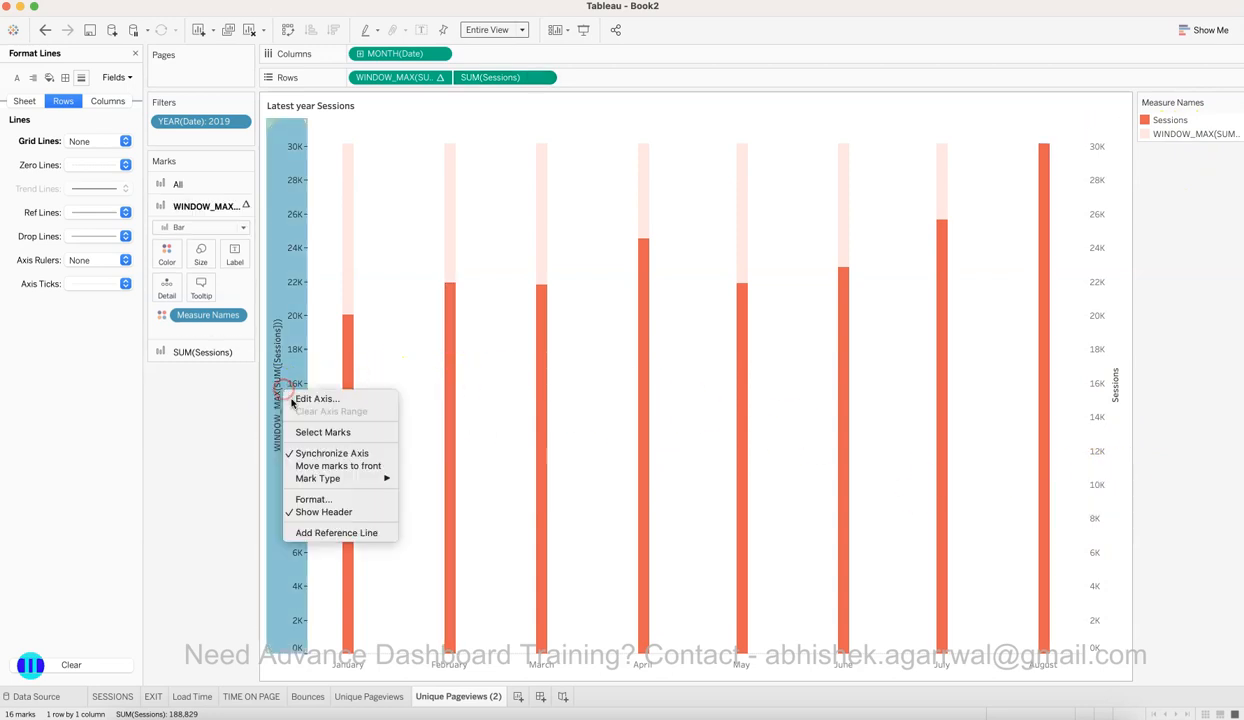
click(312, 511)
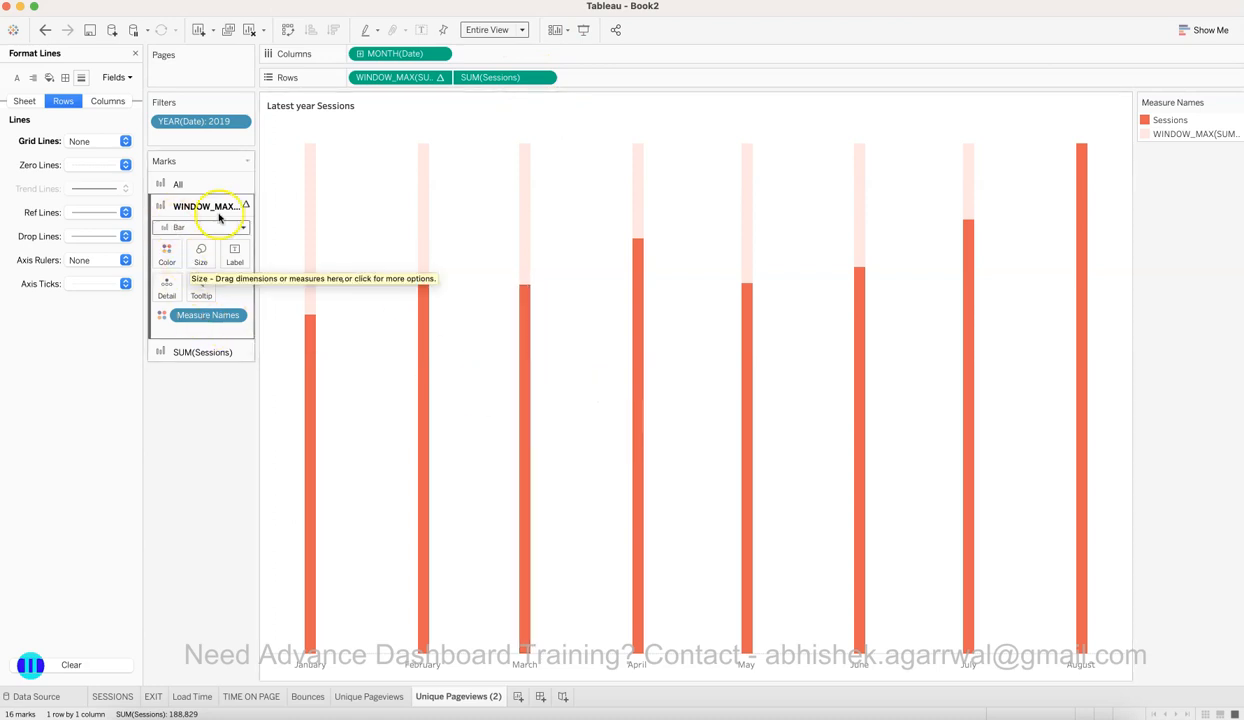
Step: Show mark labels on the SUM(Sessions) bars and align them to the center horizontally and the middle vertically
click(190, 352)
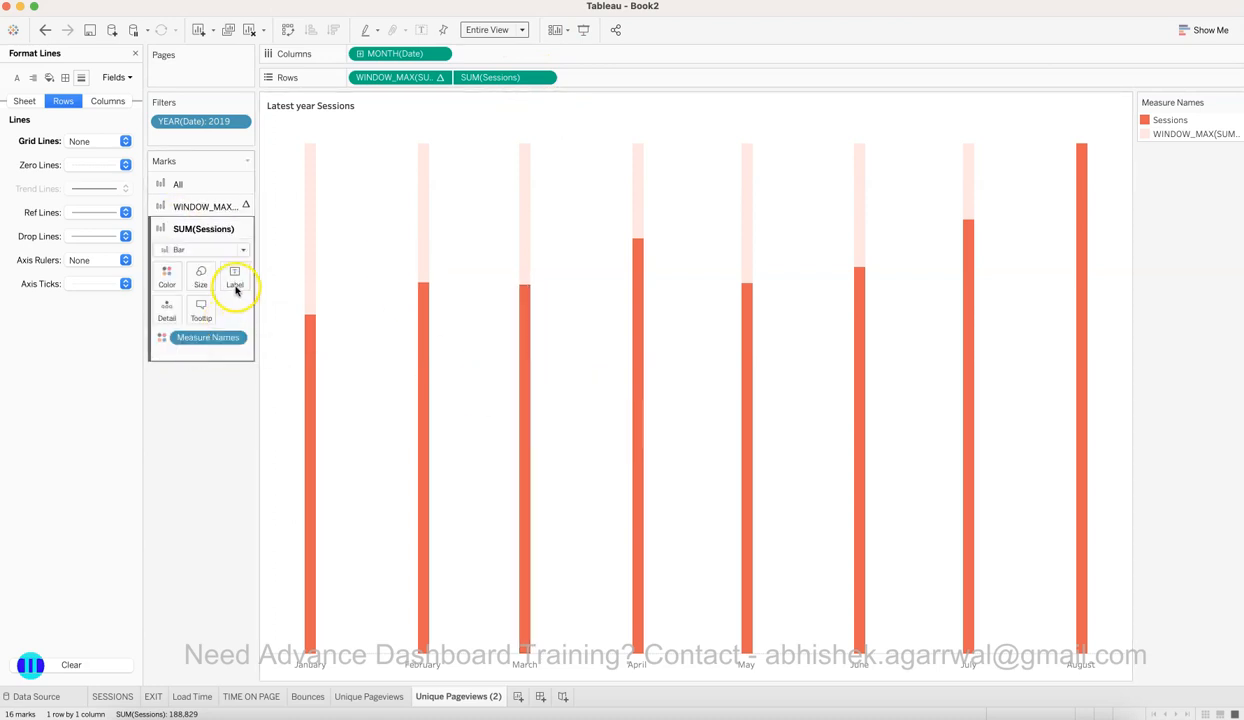
click(235, 280)
click(269, 308)
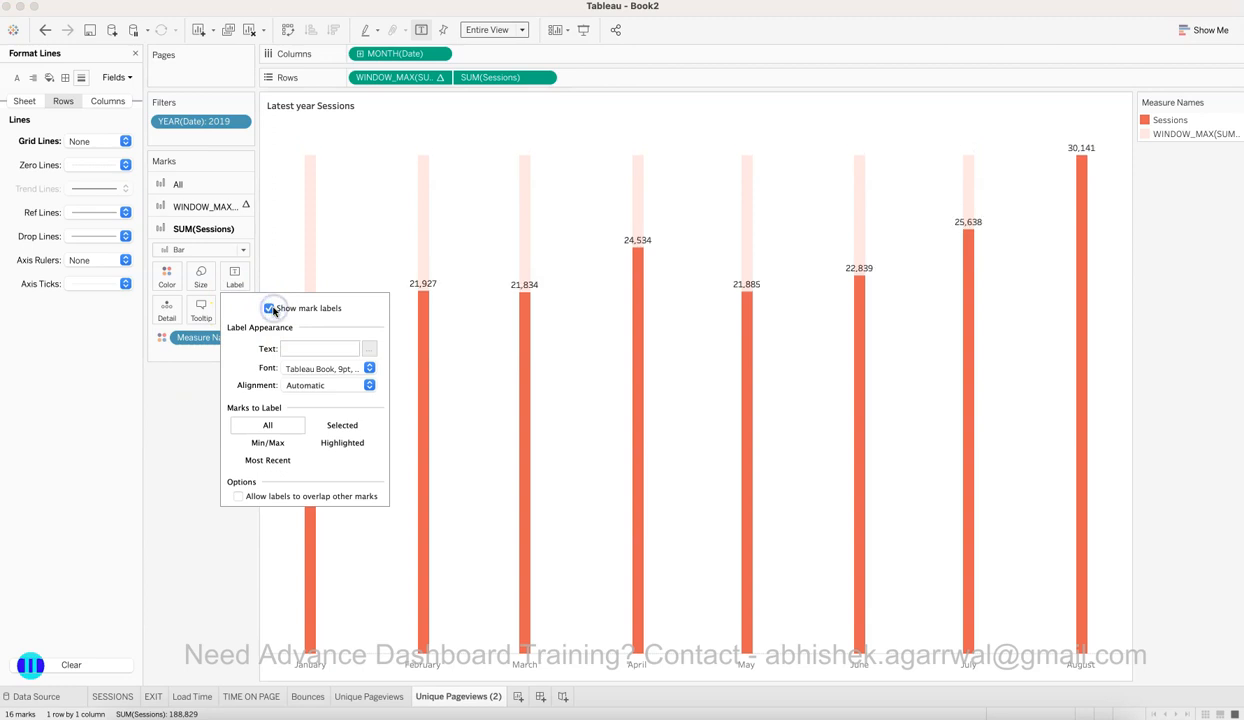
click(337, 385)
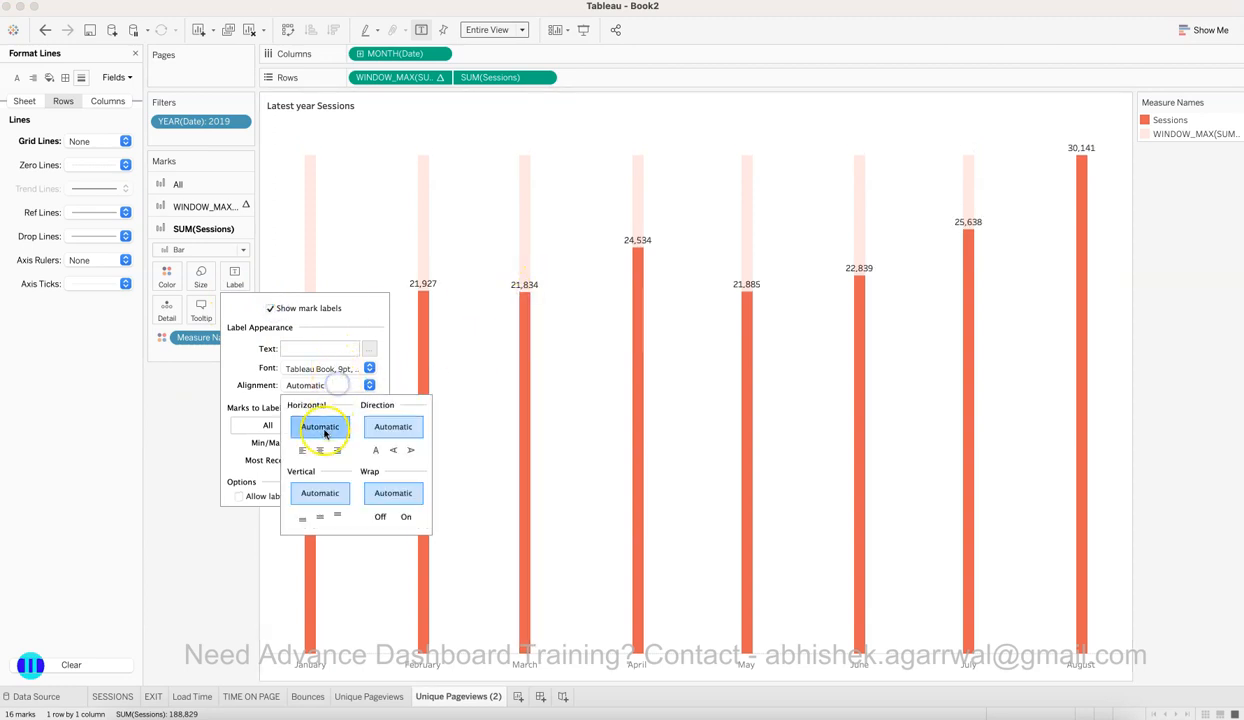
click(320, 451)
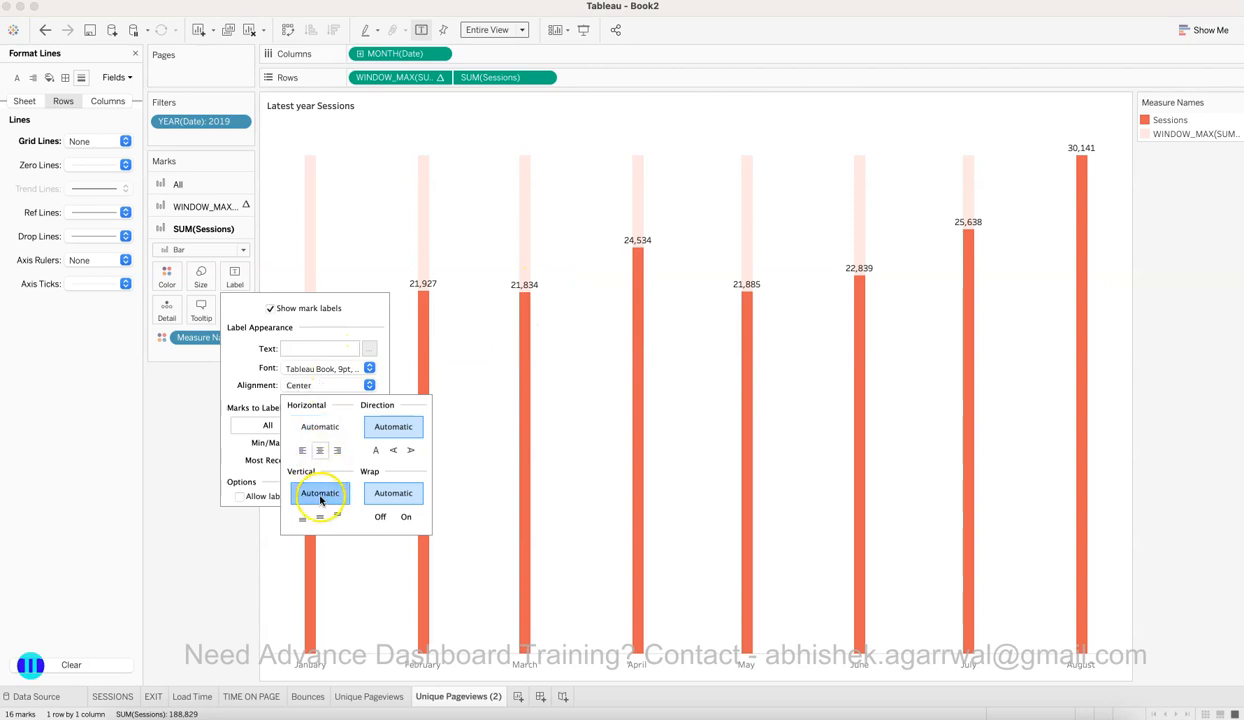
click(320, 516)
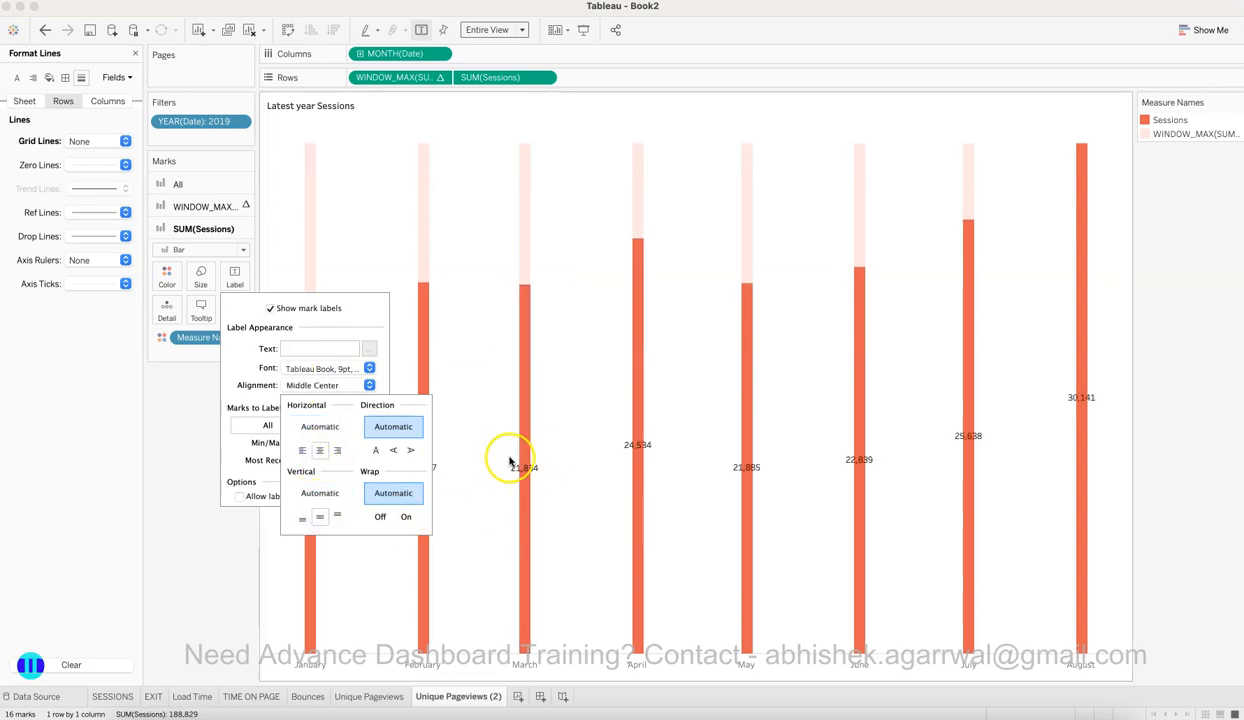
click(322, 451)
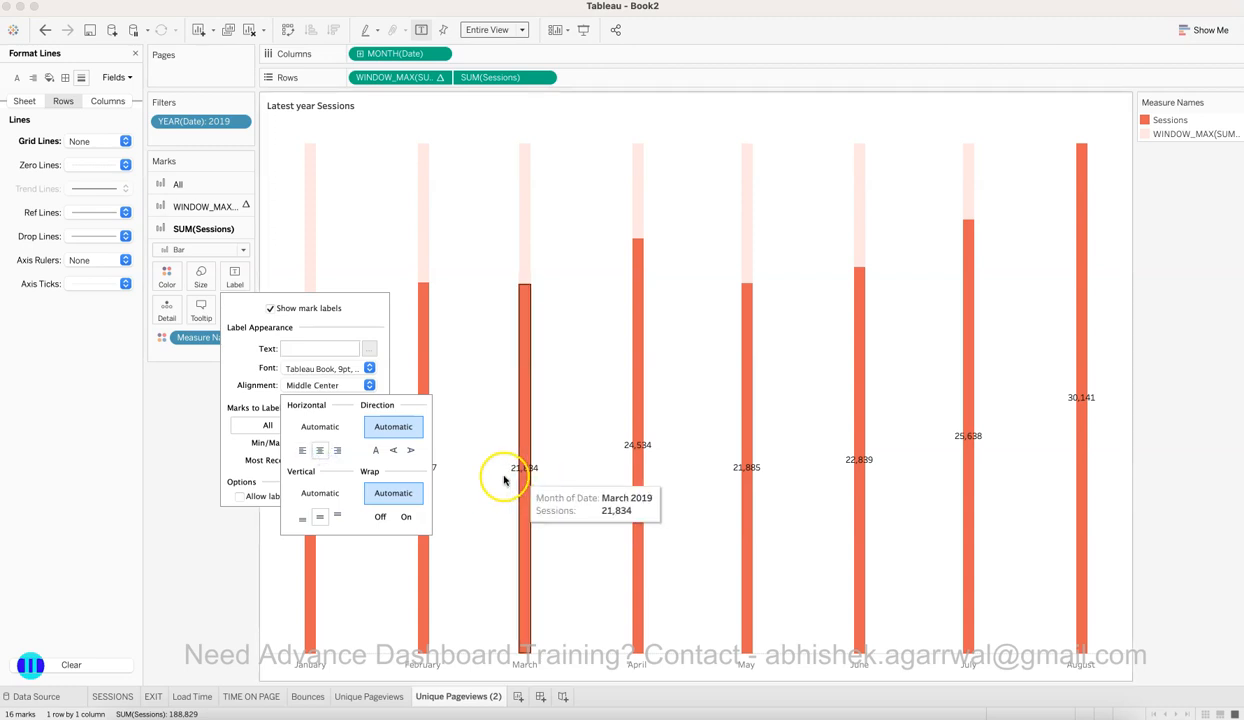
click(500, 487)
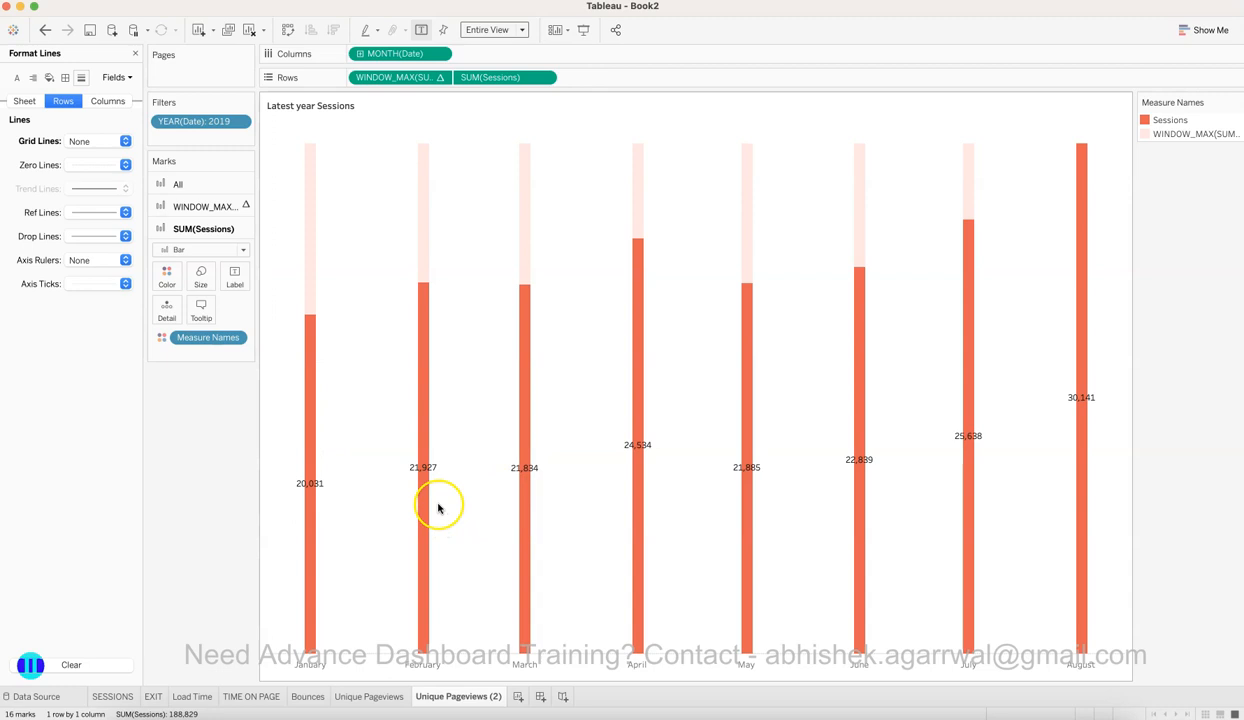
Step: Widen the SUM(Sessions) bars to nearly the maximum manual size
click(201, 278)
drag(340, 376, 350, 377)
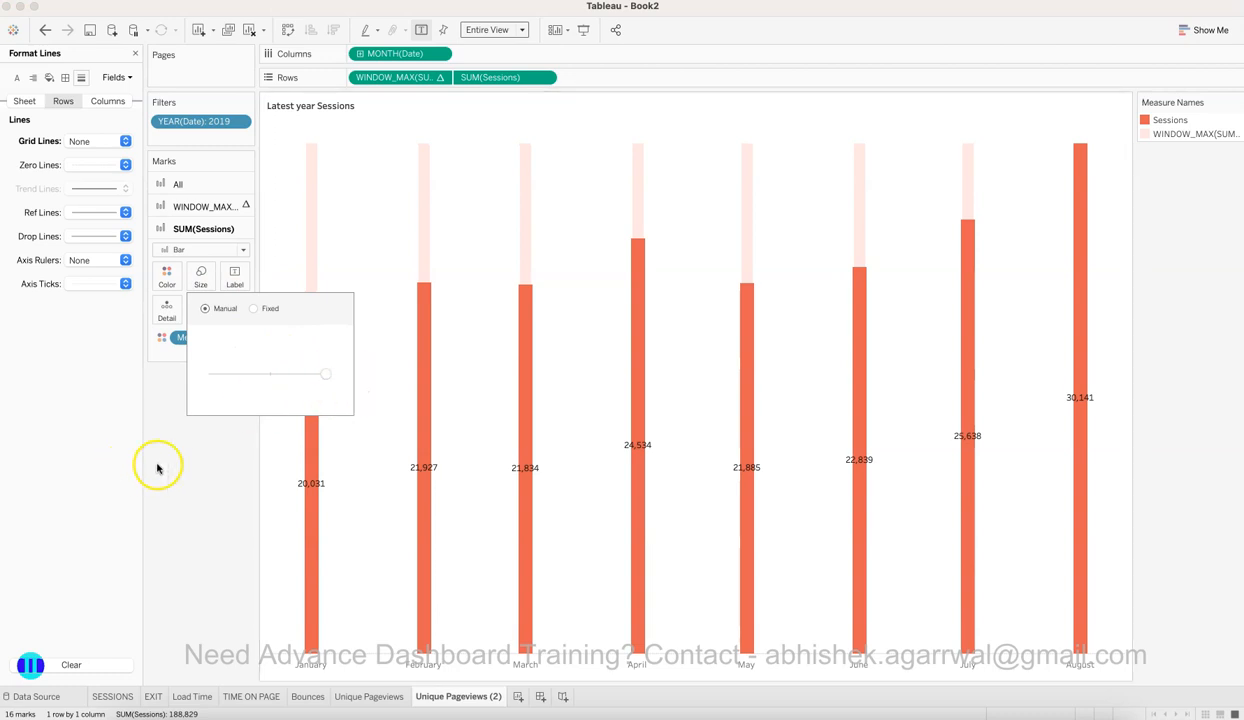
click(196, 462)
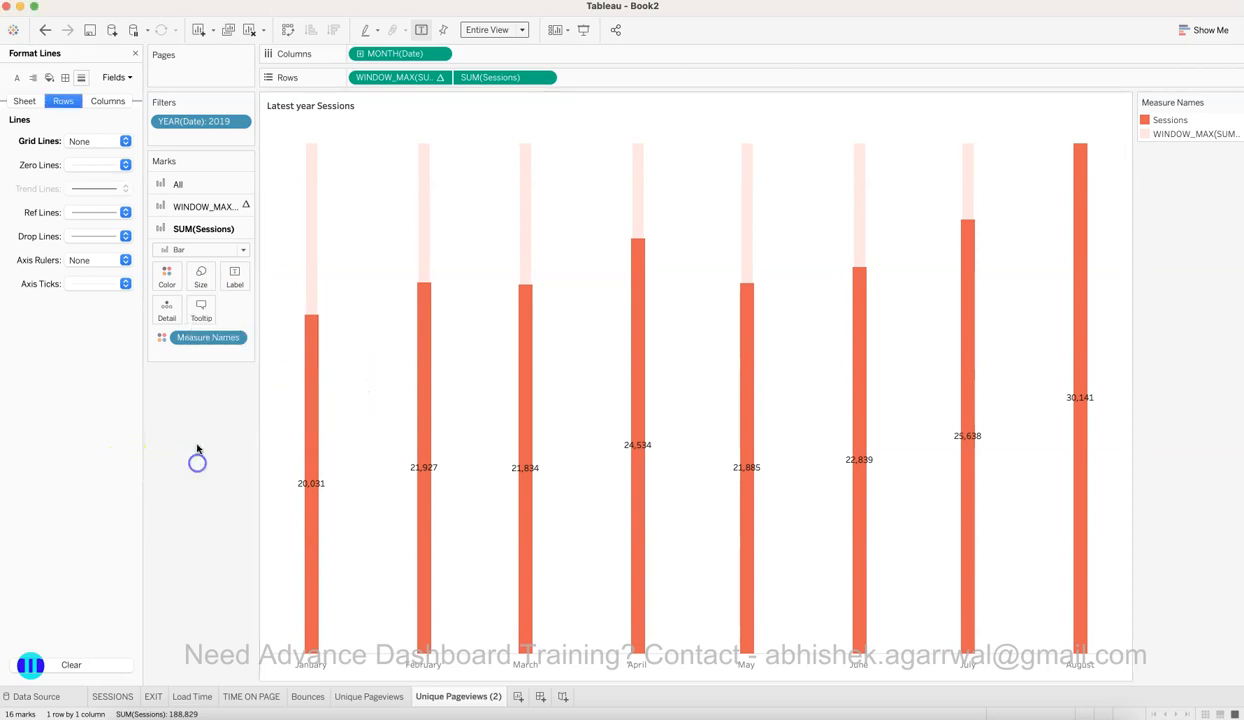
Step: Rotate the SUM(Sessions) mark labels so they read upward along the bars
click(232, 284)
click(349, 386)
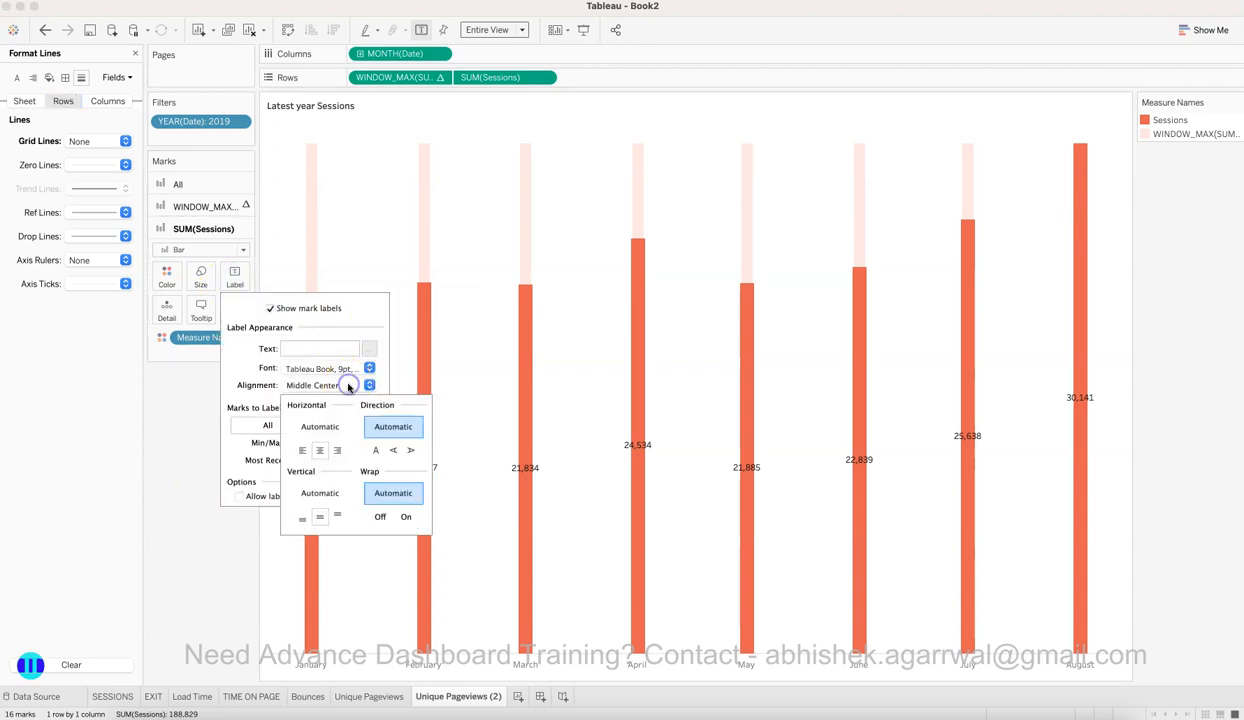
click(395, 451)
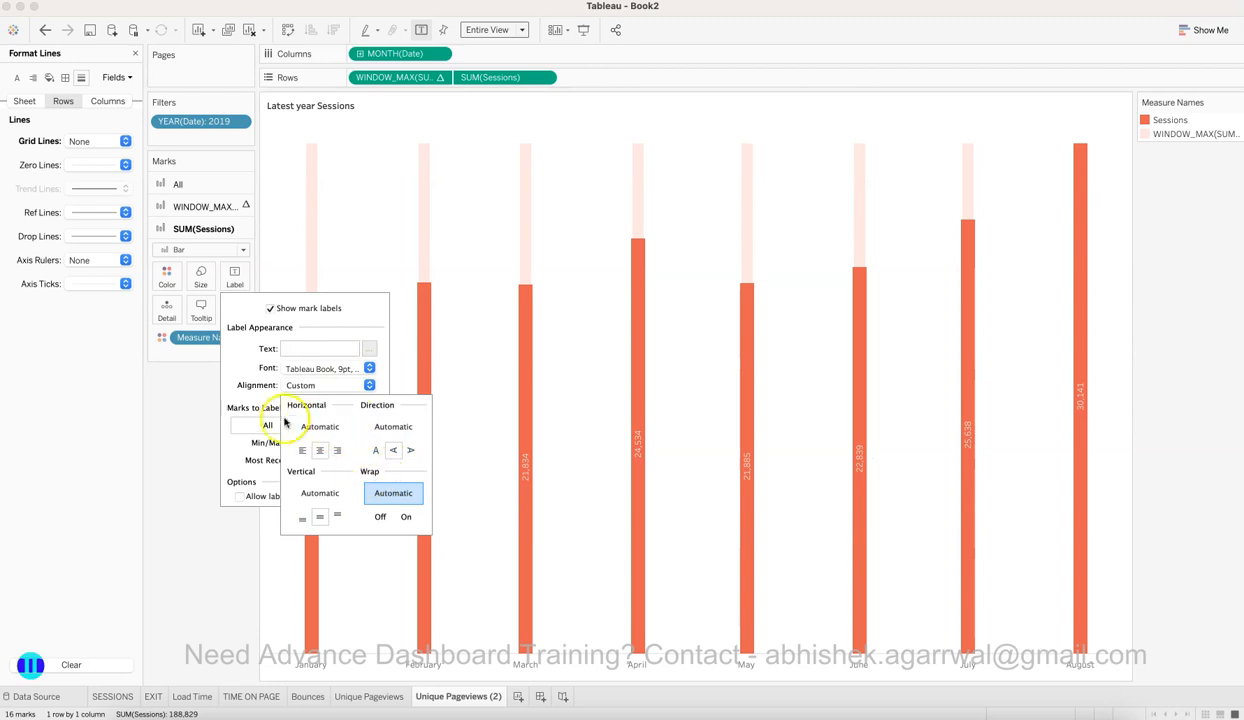
Step: Make the SUM(Sessions) mark labels bold and set their font size to 10 pt
click(300, 371)
click(302, 370)
click(331, 412)
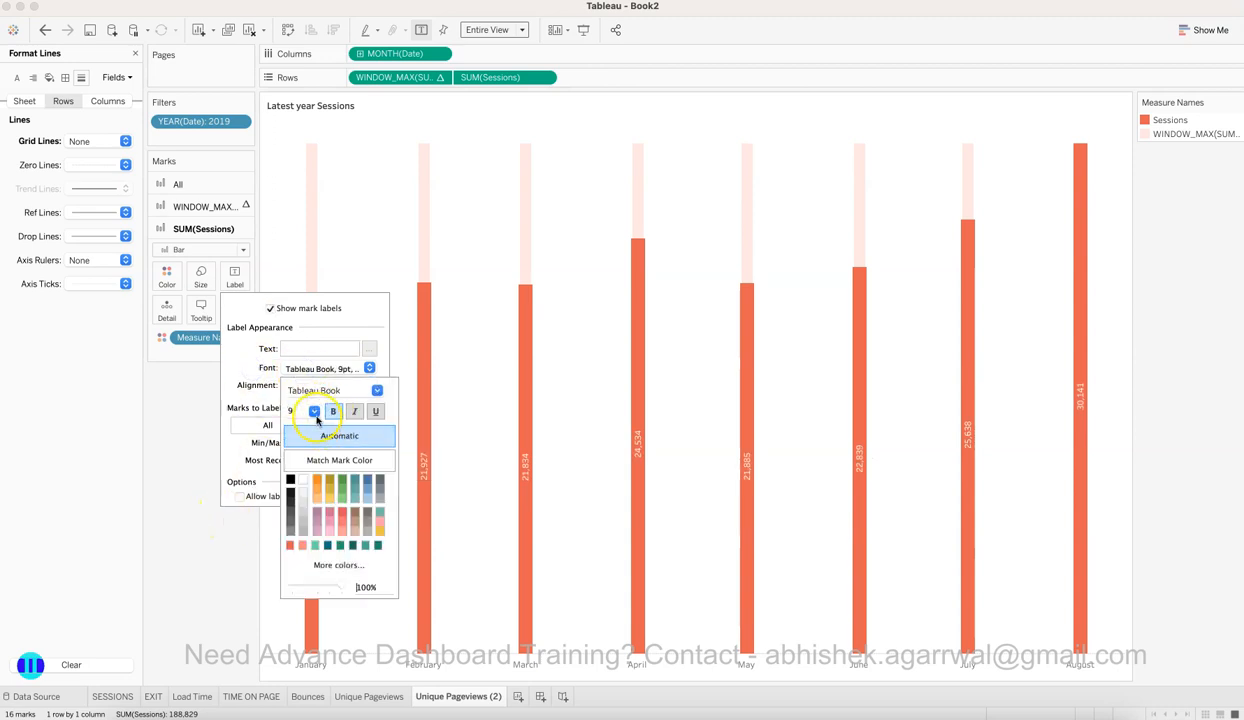
click(314, 411)
click(314, 441)
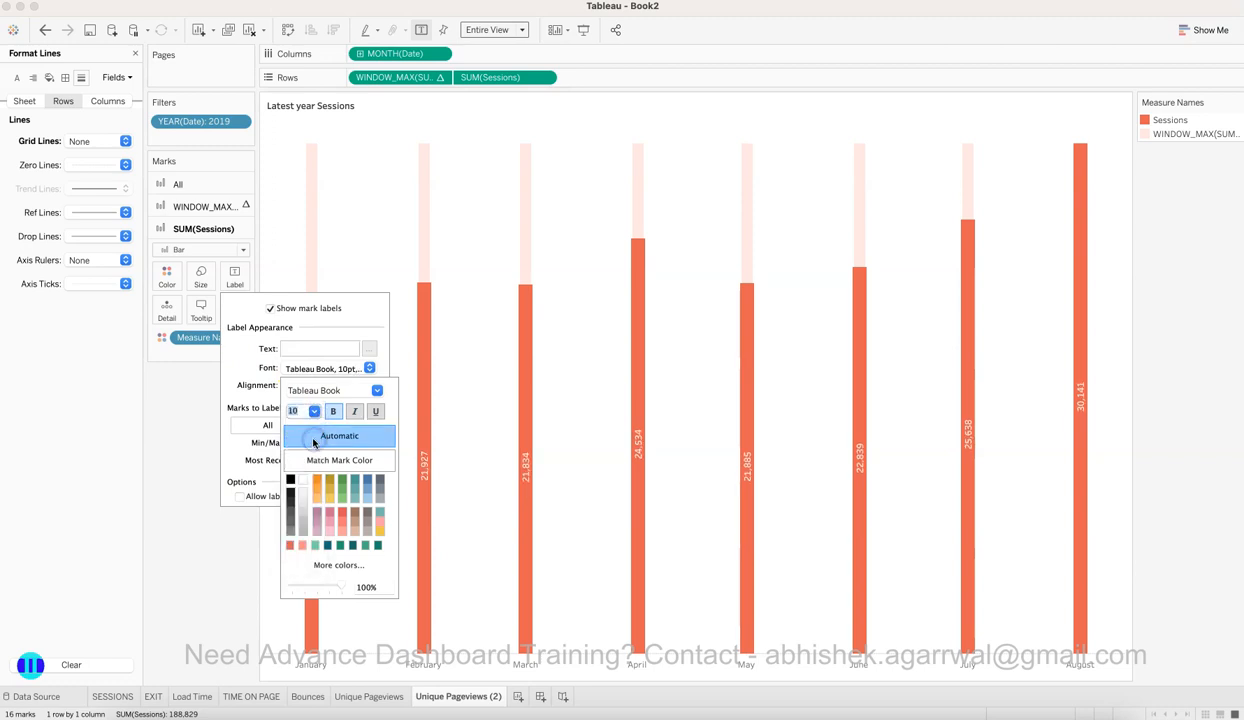
click(212, 548)
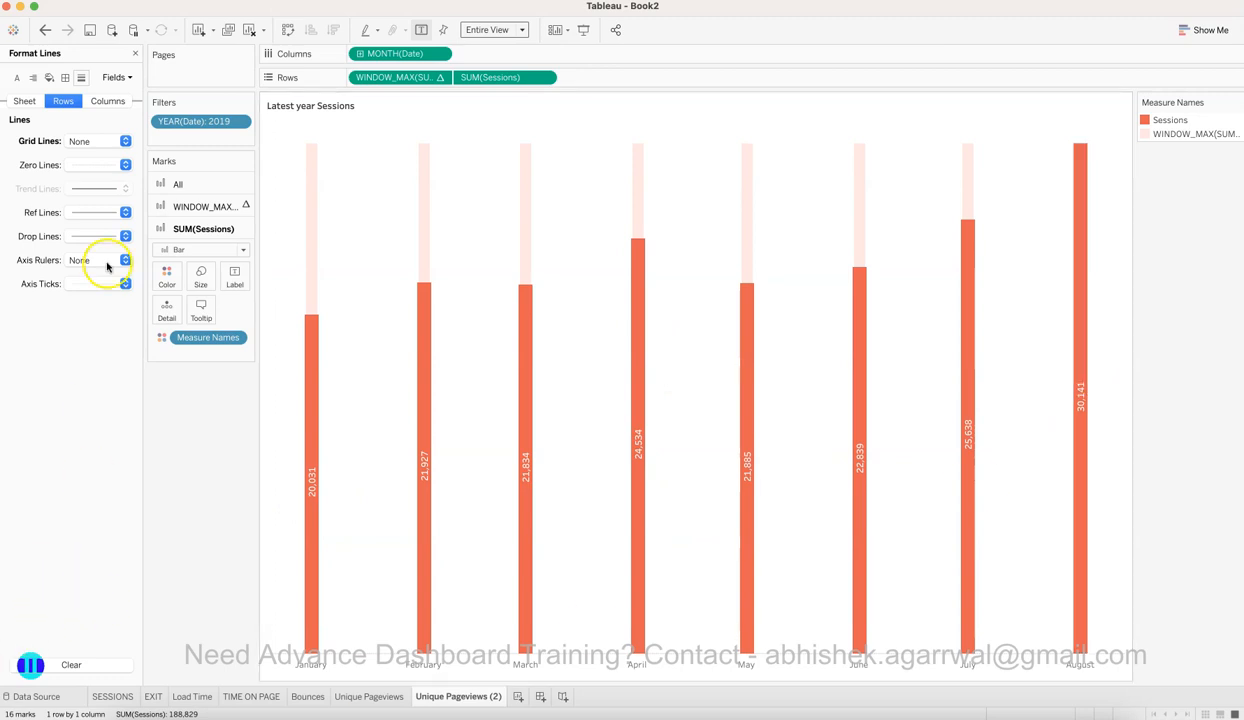
Step: Rename the worksheet as Bar and duplicate it
double_click(465, 694)
text(Bar)
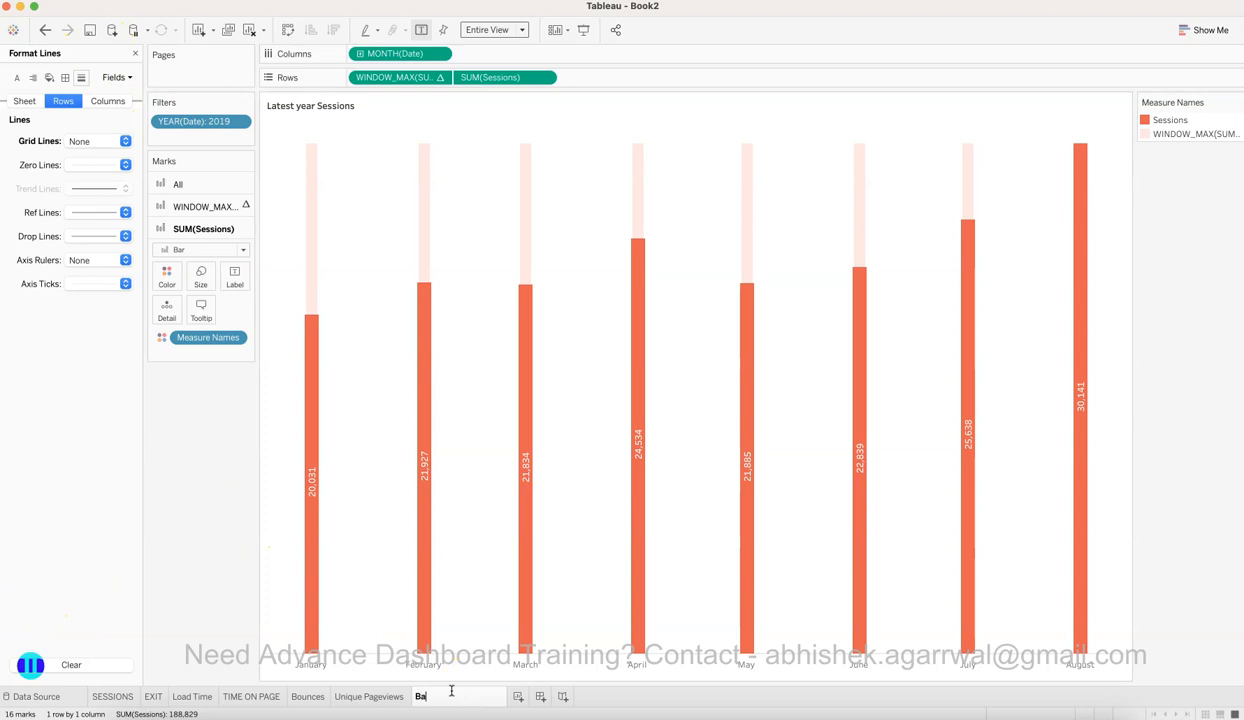
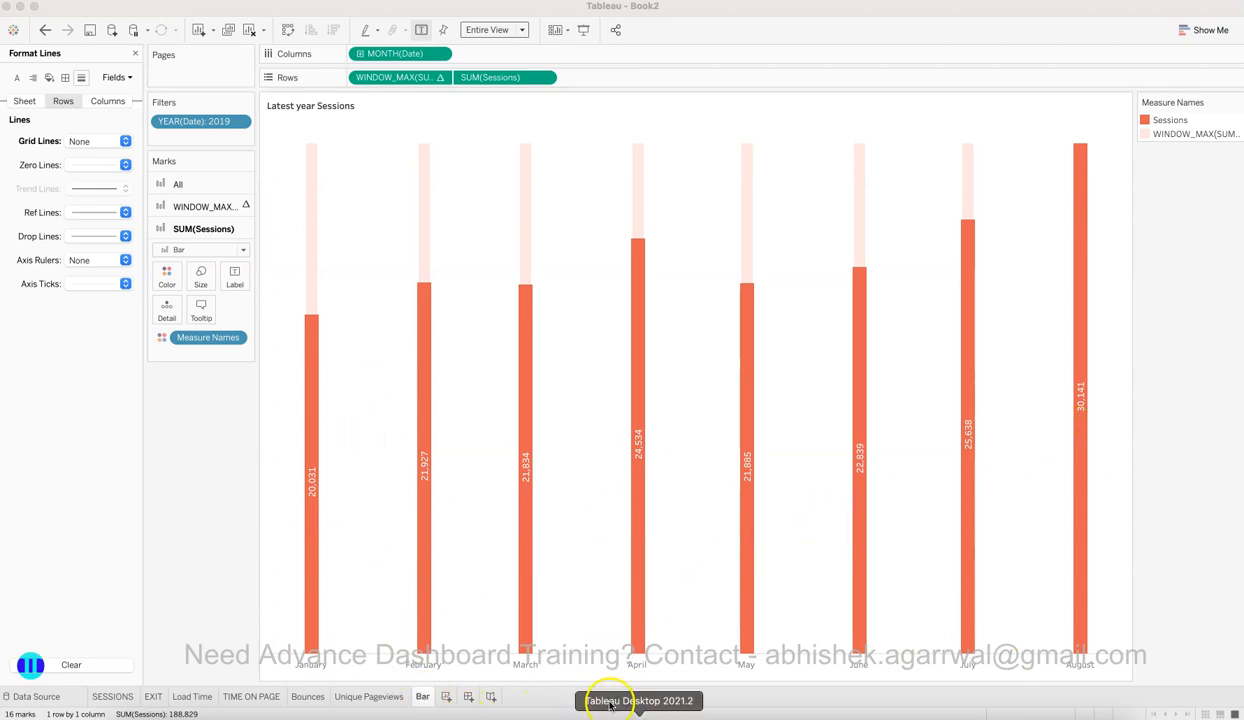
right_click(427, 696)
click(447, 622)
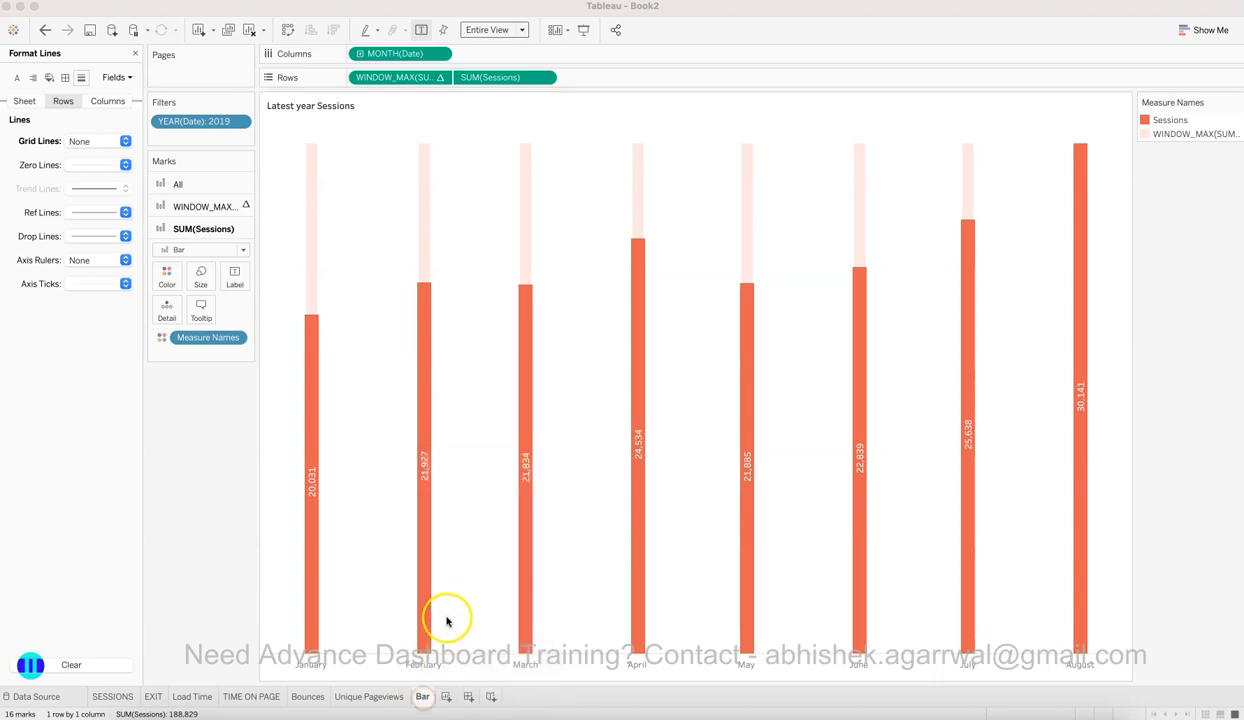
right_click(423, 697)
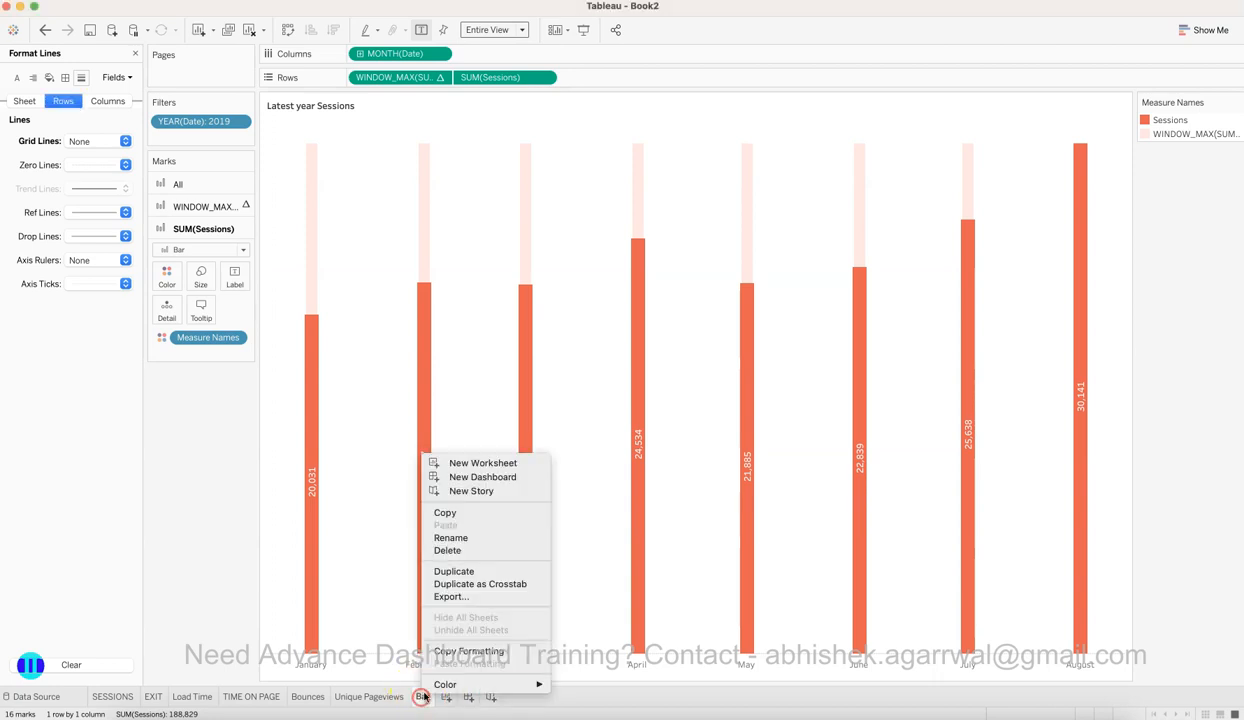
click(466, 572)
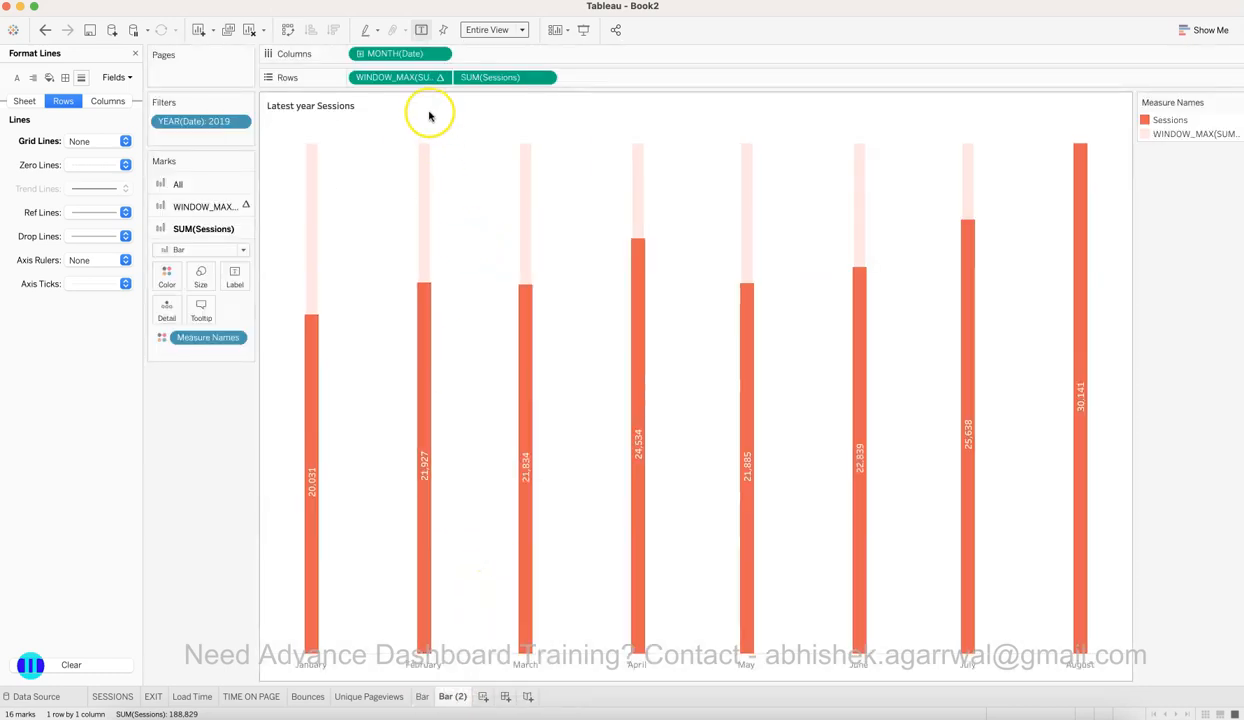
Step: Remove MONTH(Date), the WINDOW_MAX measure and the Measure Names color from the duplicated sheet, keeping only SUM(Sessions) in Rows
drag(424, 56, 217, 422)
drag(385, 110, 217, 389)
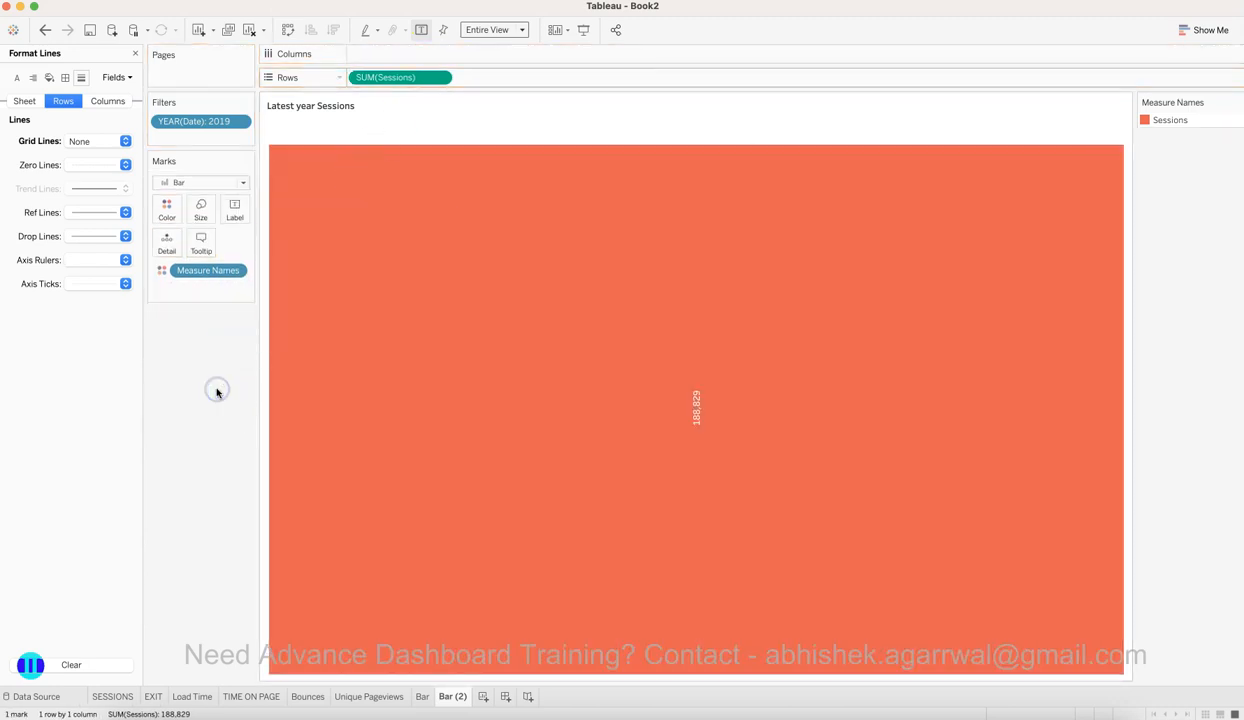
drag(217, 270, 169, 500)
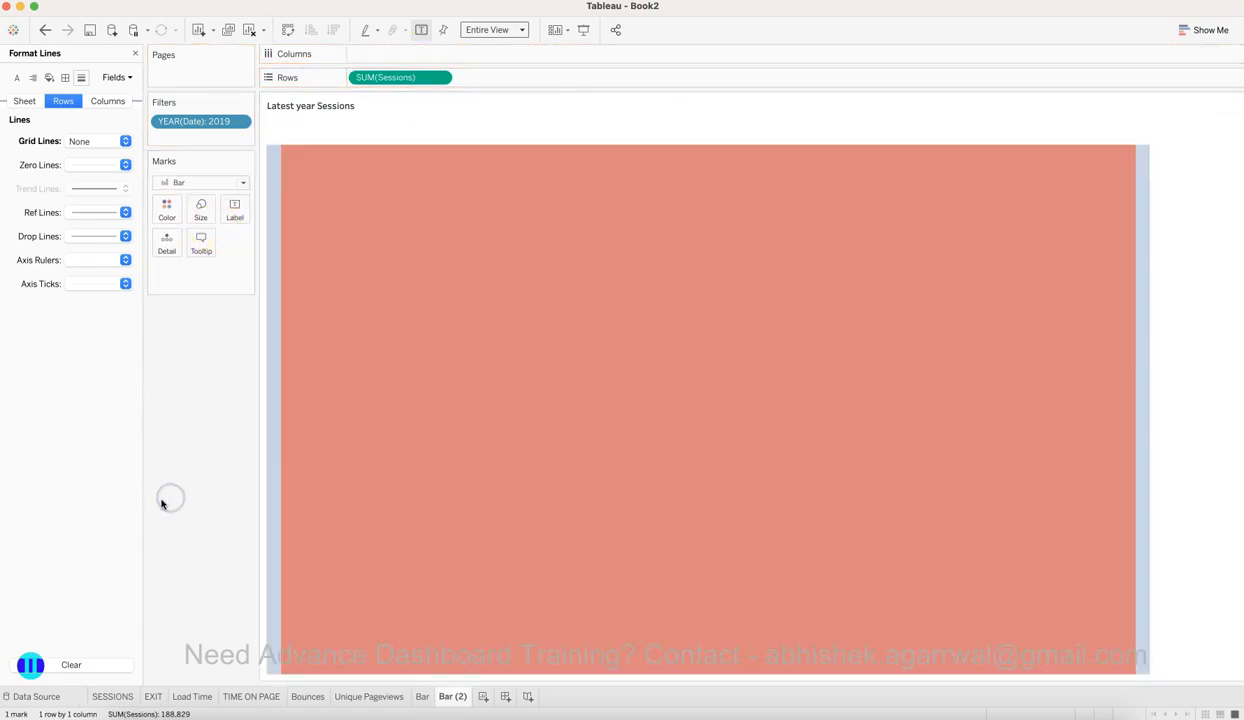
Step: Change the duplicated sheet's mark type to Text and move SUM(Sessions) from Rows onto Text
click(224, 184)
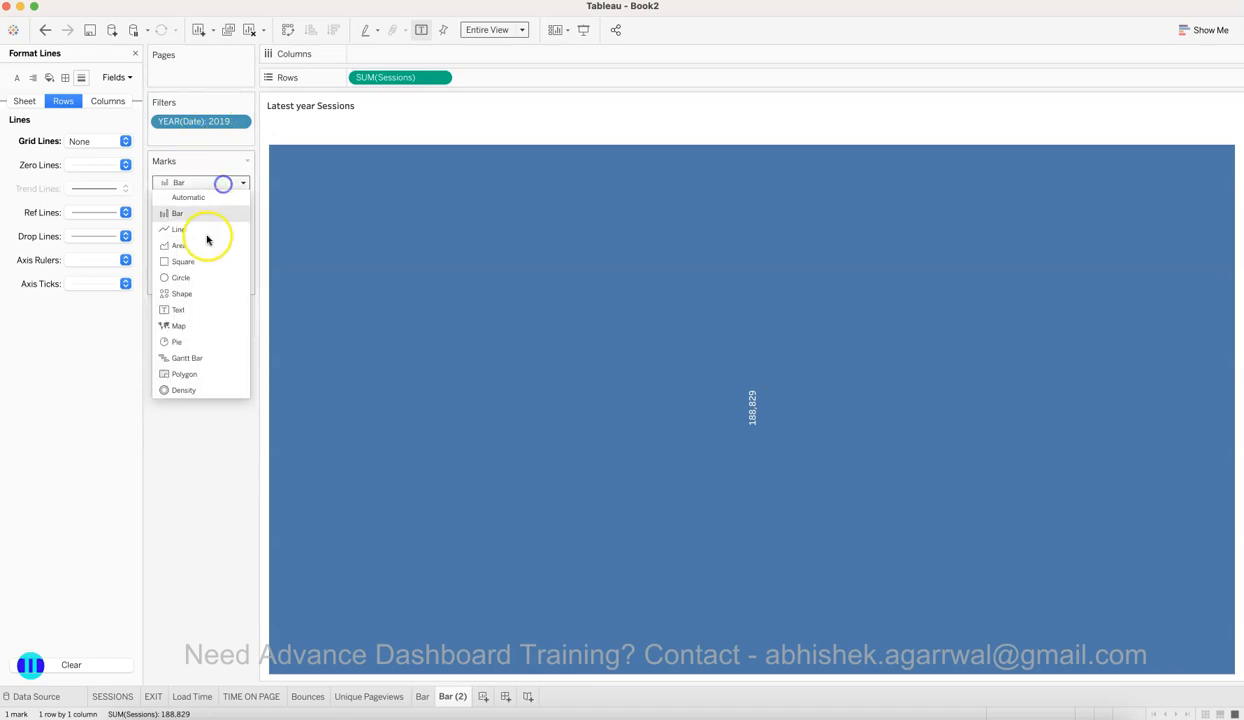
click(200, 309)
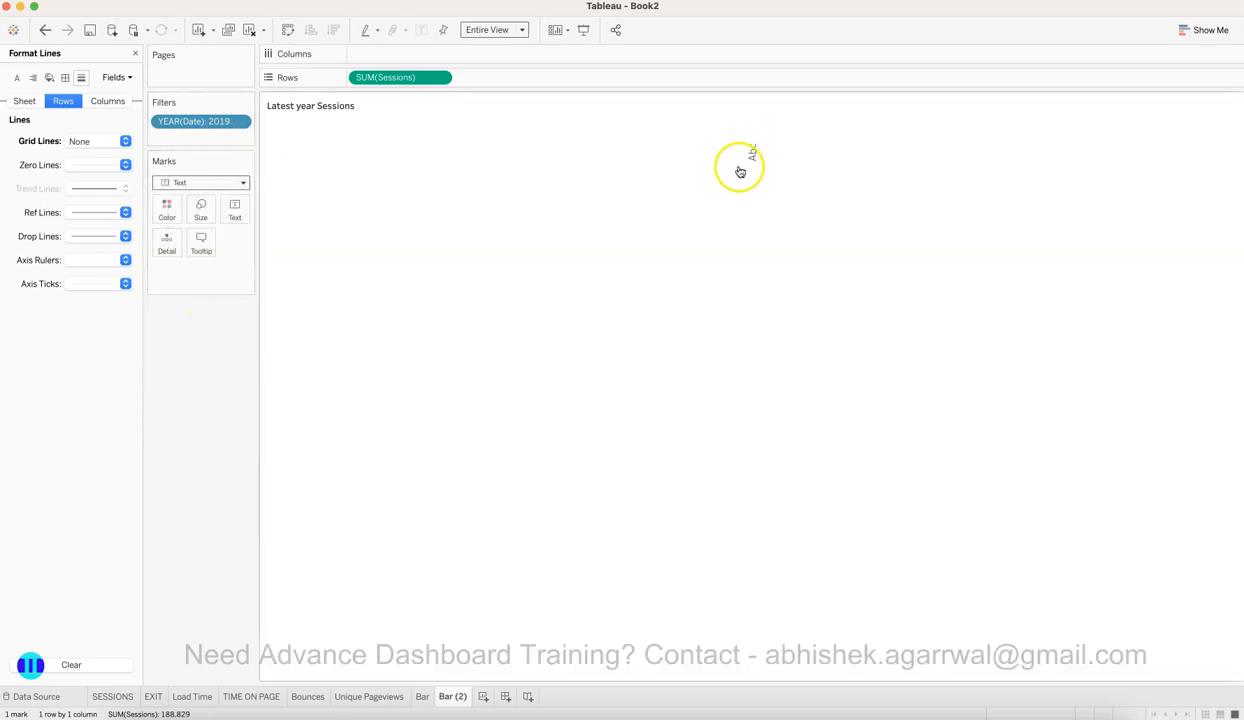
drag(388, 79, 236, 205)
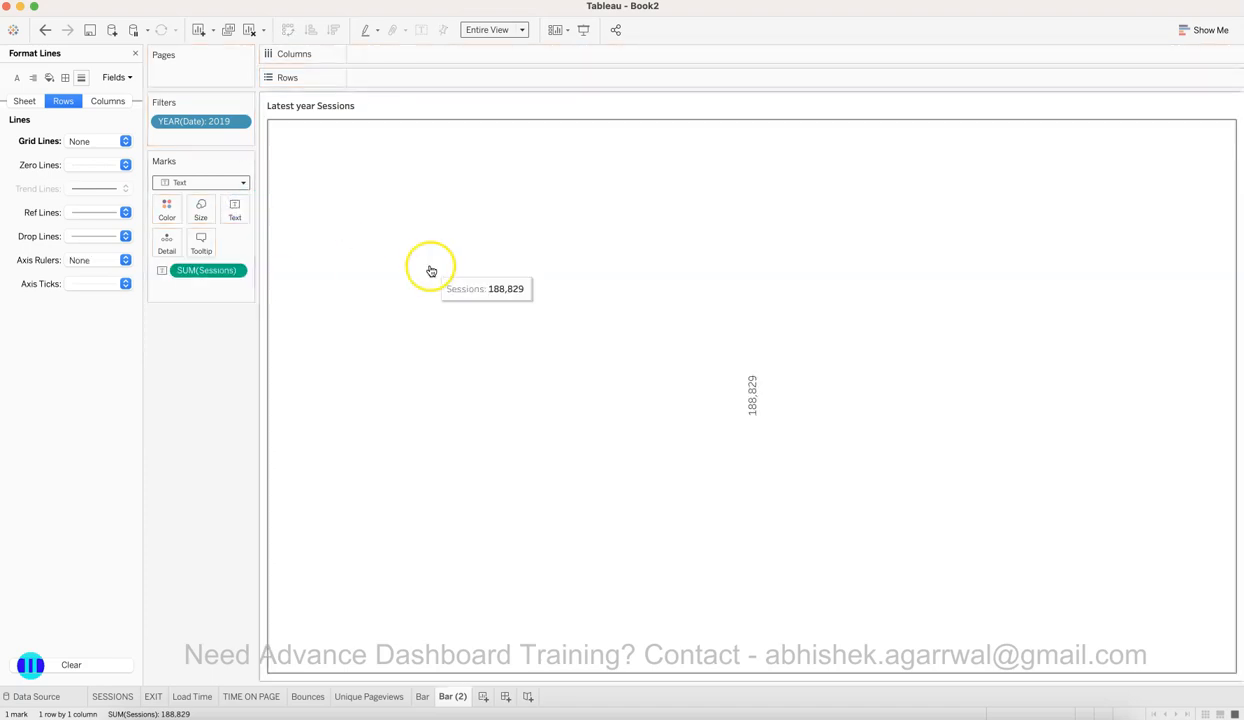
Step: Set the SUM(Sessions) text to horizontal direction and align it to the left and top
click(238, 210)
click(335, 259)
click(375, 322)
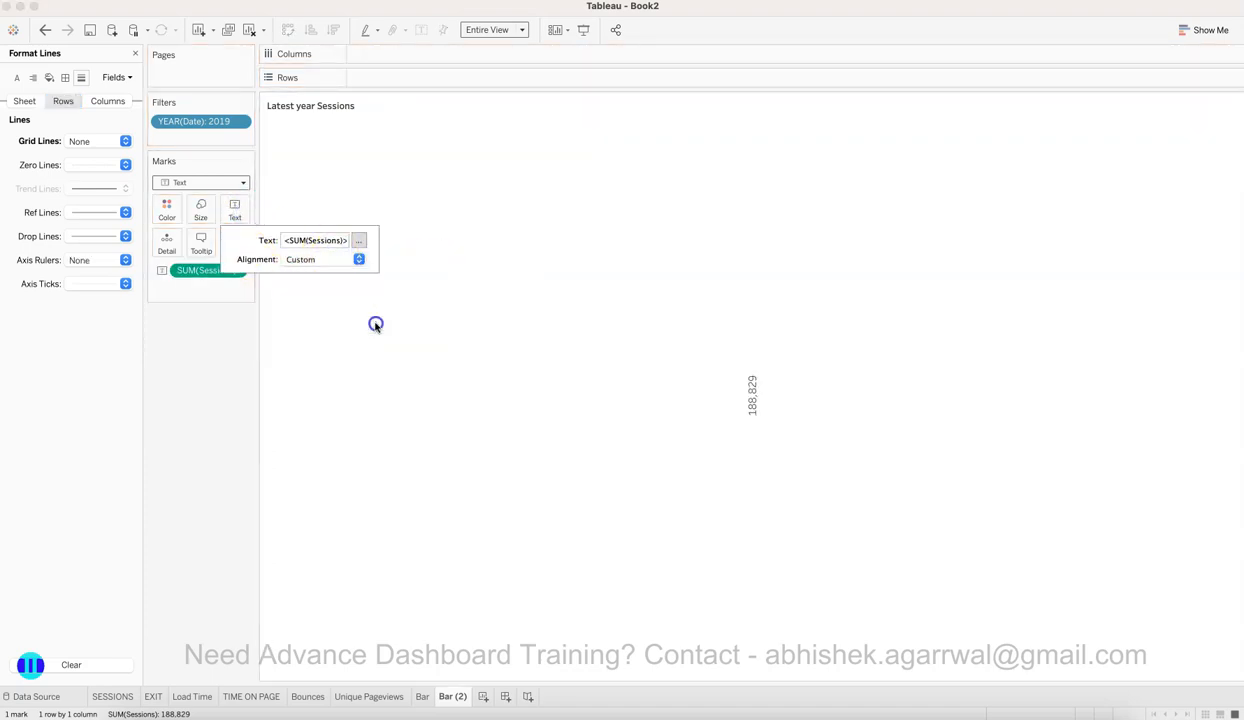
click(358, 259)
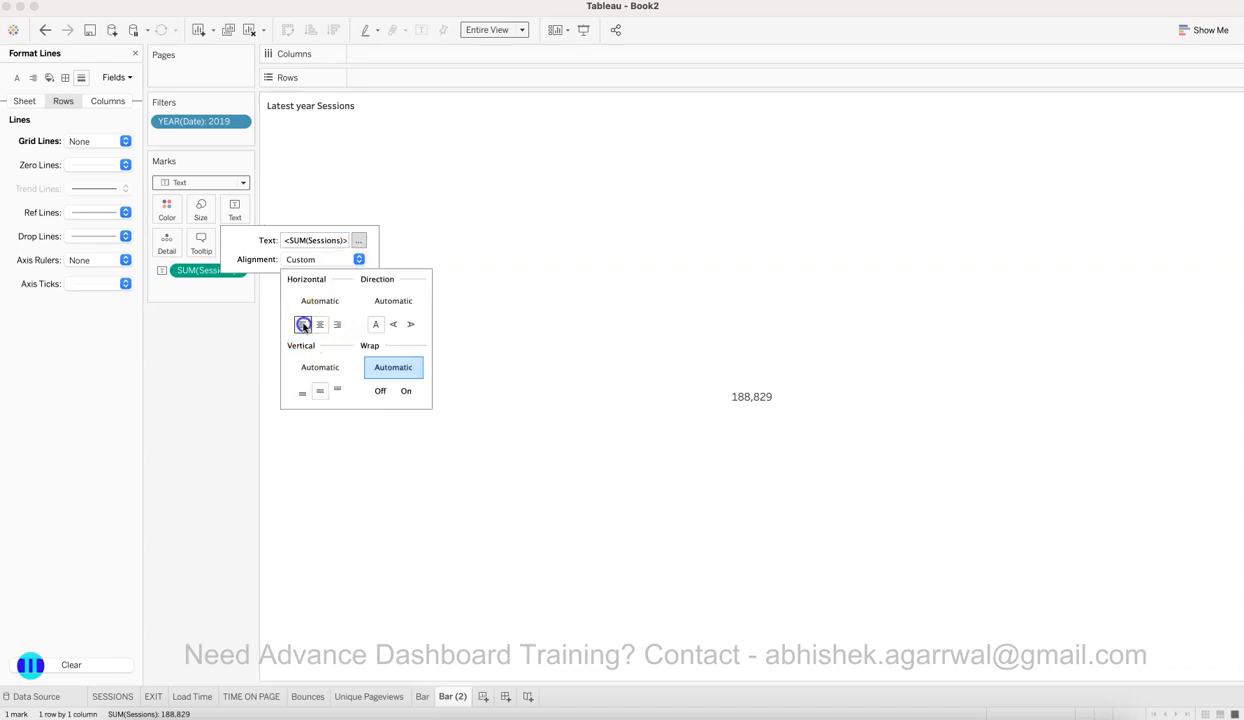
click(303, 325)
click(328, 256)
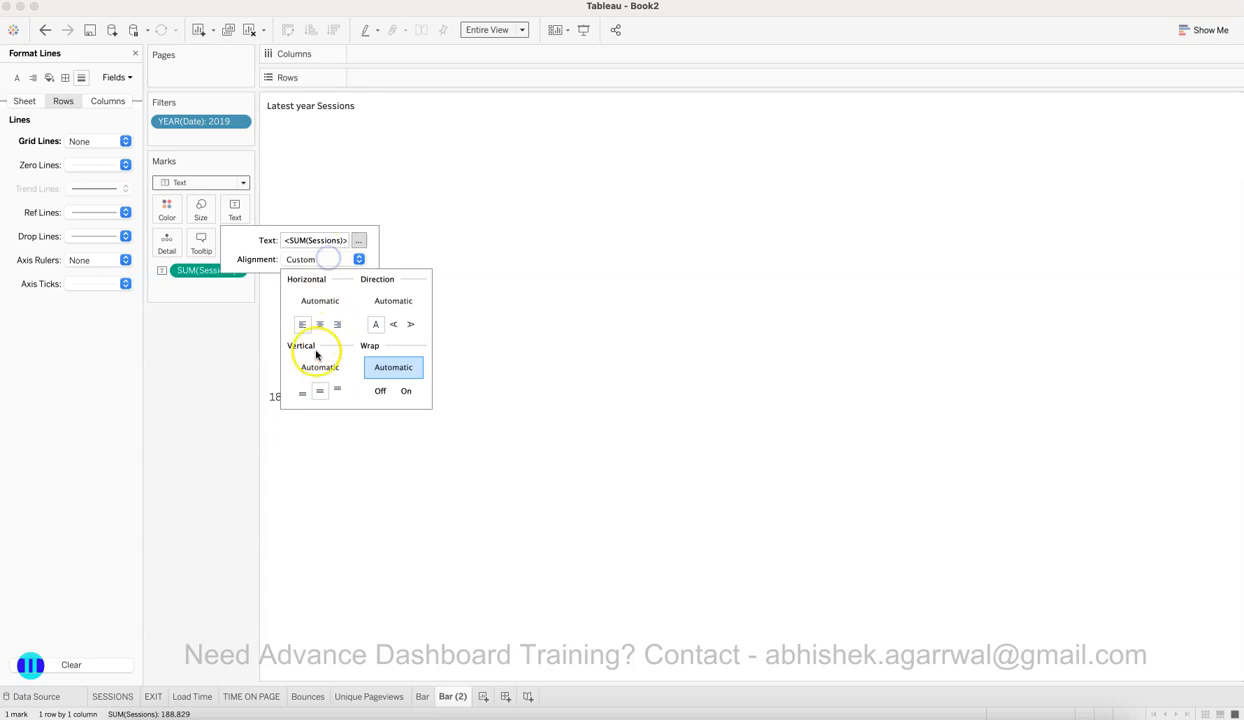
click(336, 388)
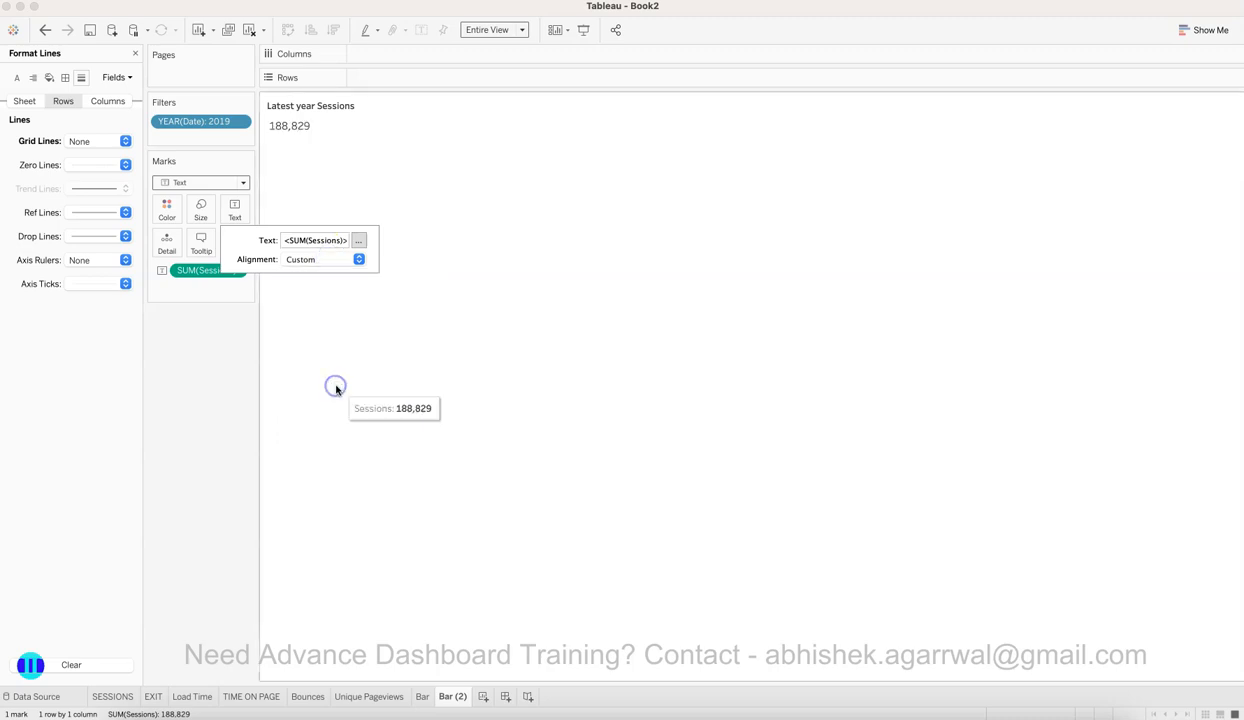
click(187, 347)
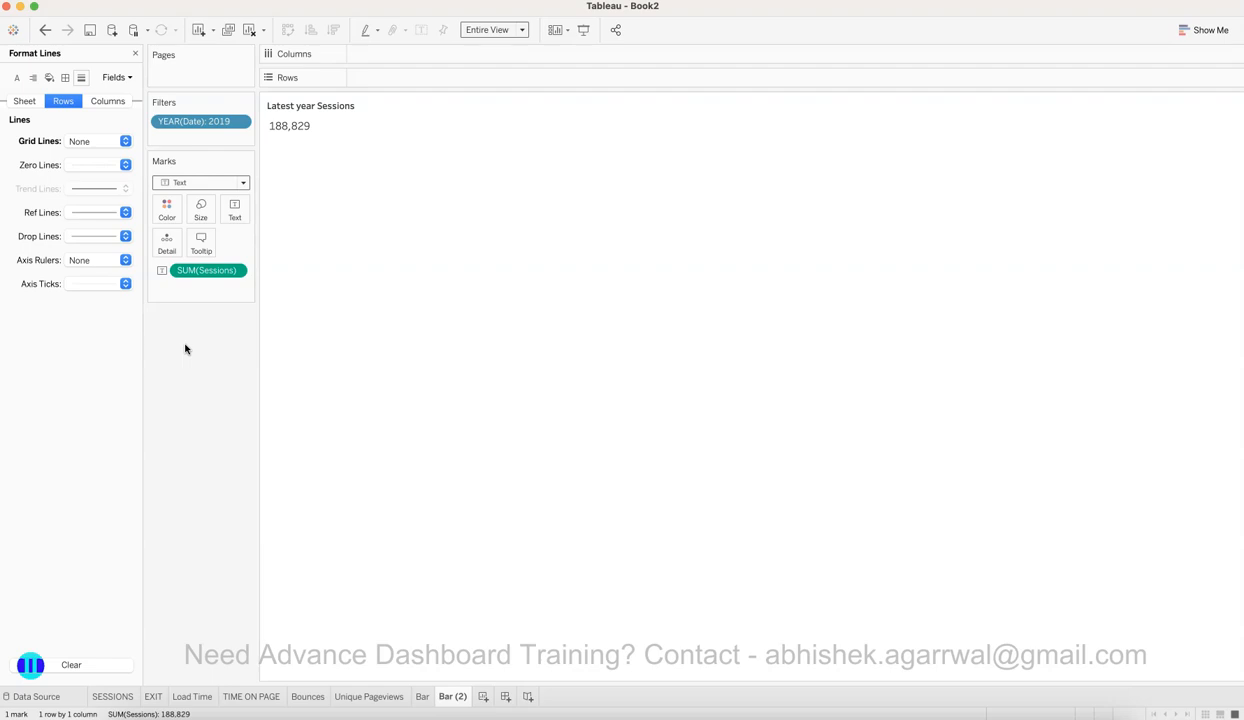
Step: Change the worksheet title to "Total Latest year Sessions" and copy the title text
double_click(328, 108)
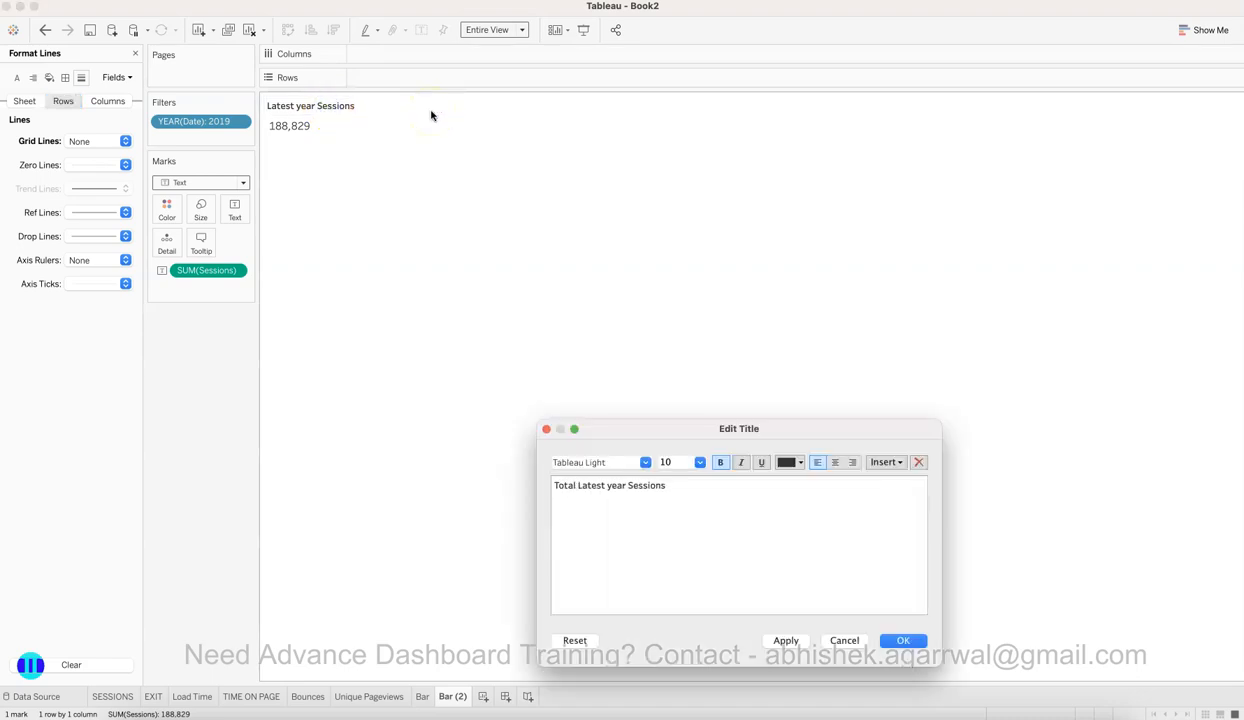
click(901, 641)
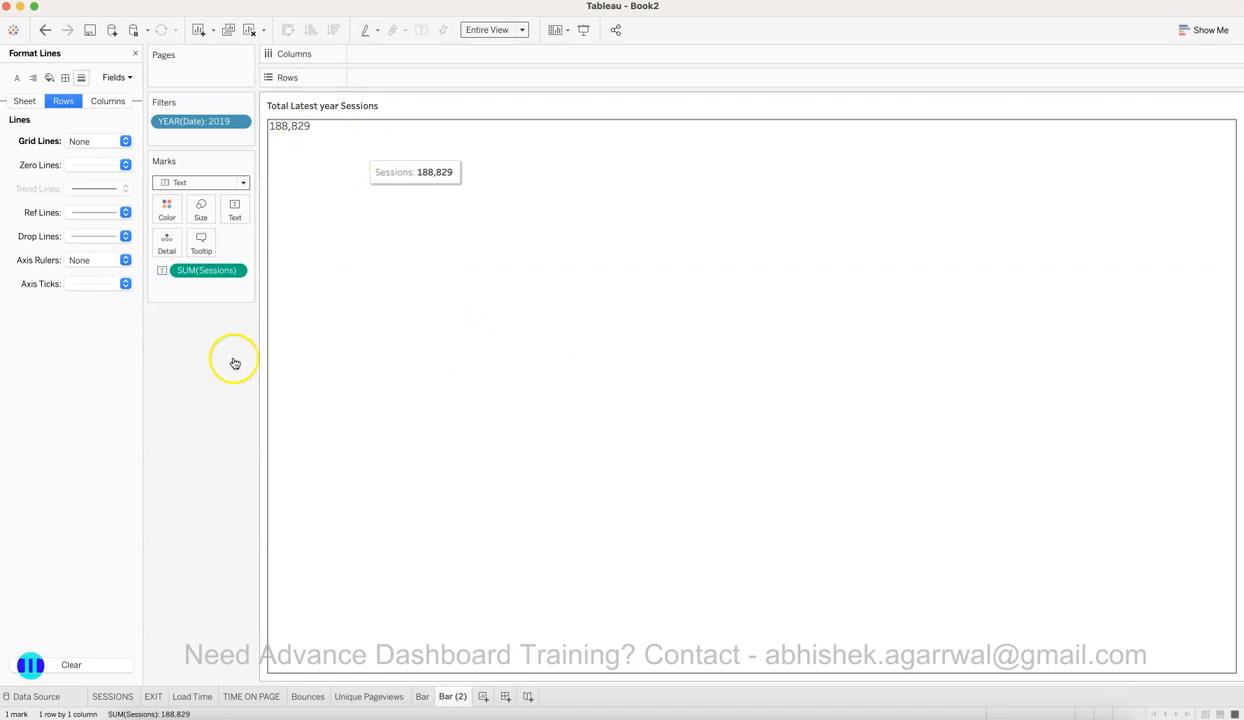
double_click(317, 107)
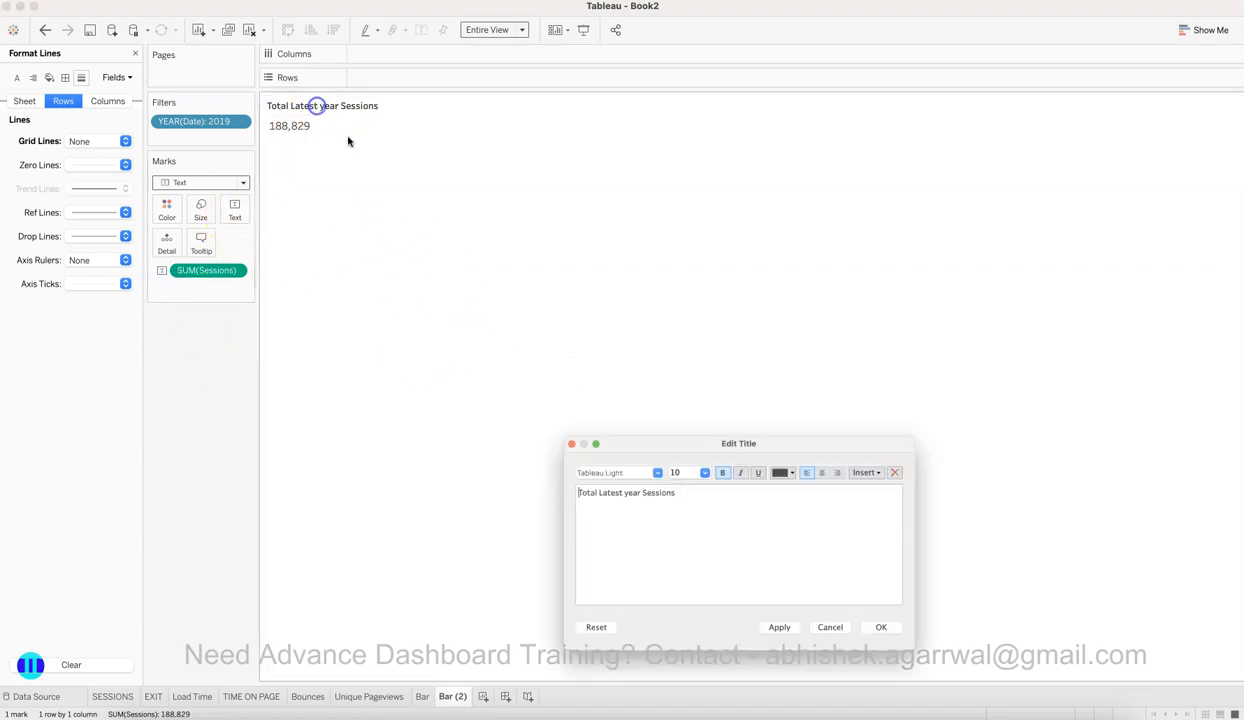
click(869, 642)
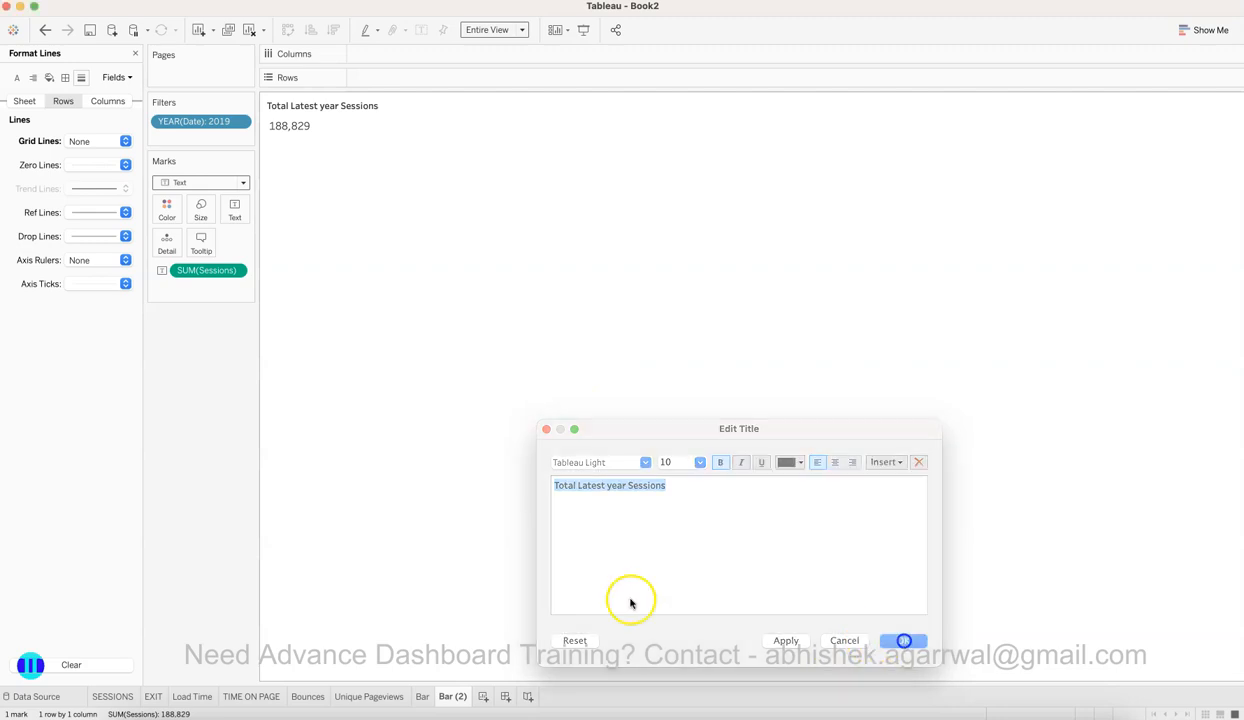
Step: Add "Total Latest year Sessions" as a second line below SUM(Sessions) in the text label
click(234, 209)
click(357, 240)
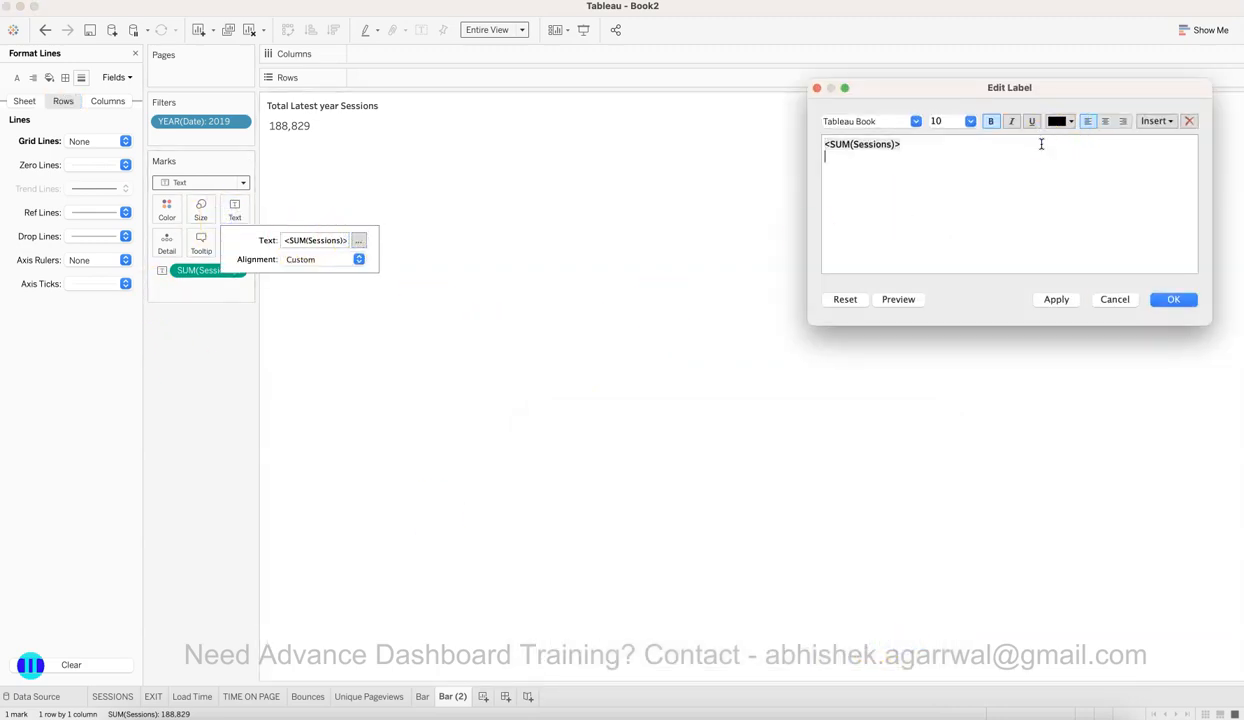
click(903, 301)
click(1168, 301)
click(1056, 300)
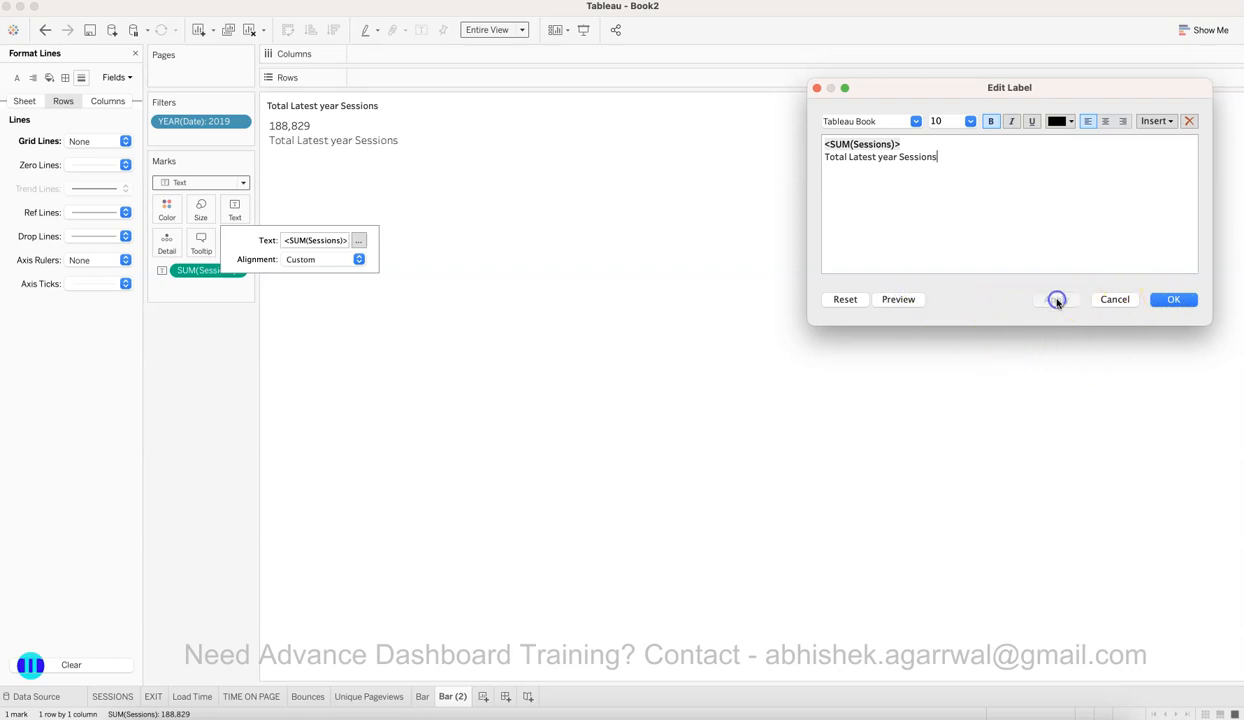
Step: Set the font size of the label's "Total Latest year Sessions" line to 9 pt
triple_click(940, 152)
click(969, 122)
click(960, 137)
click(1061, 302)
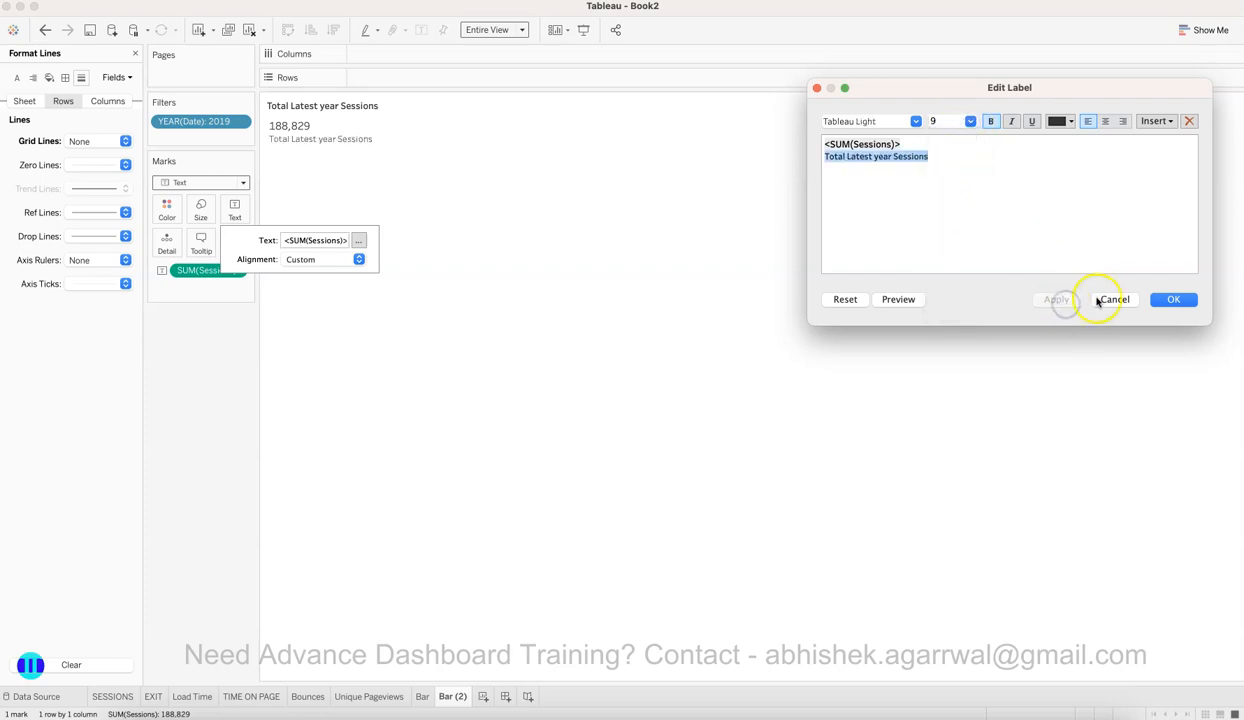
click(1173, 300)
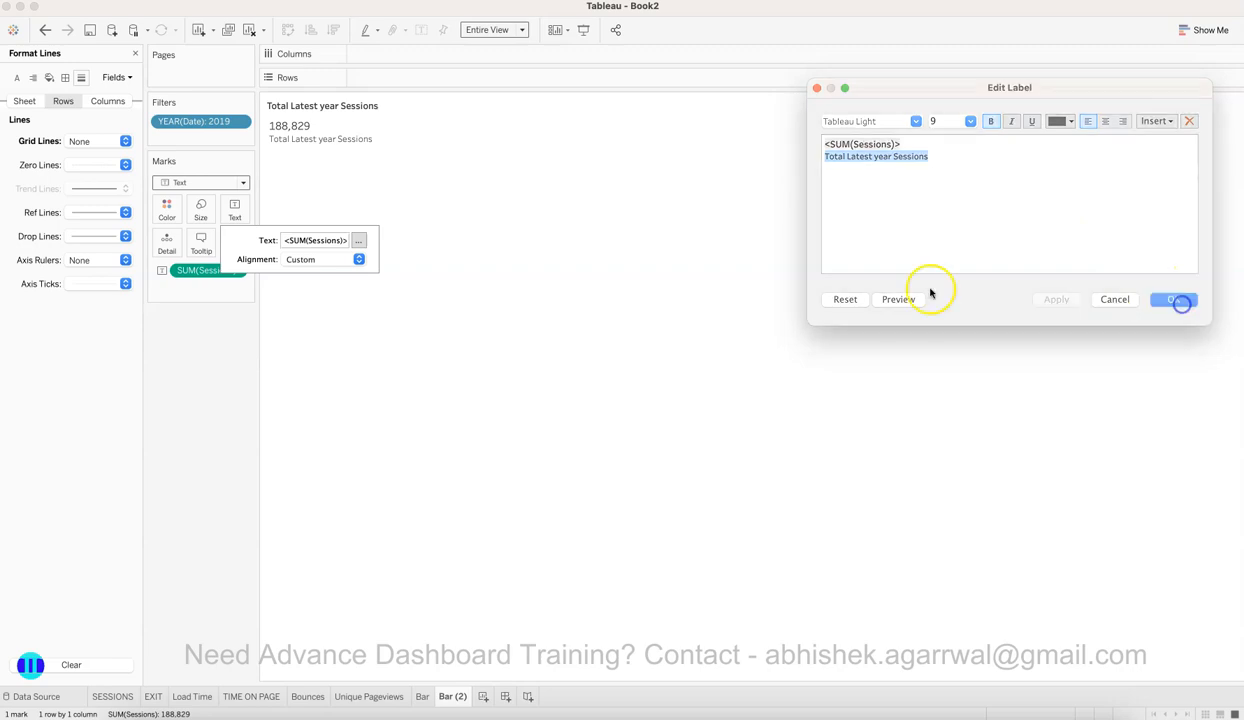
Step: Hide the worksheet title and rename the sheet as bar kpi
click(357, 107)
right_click(378, 107)
click(408, 146)
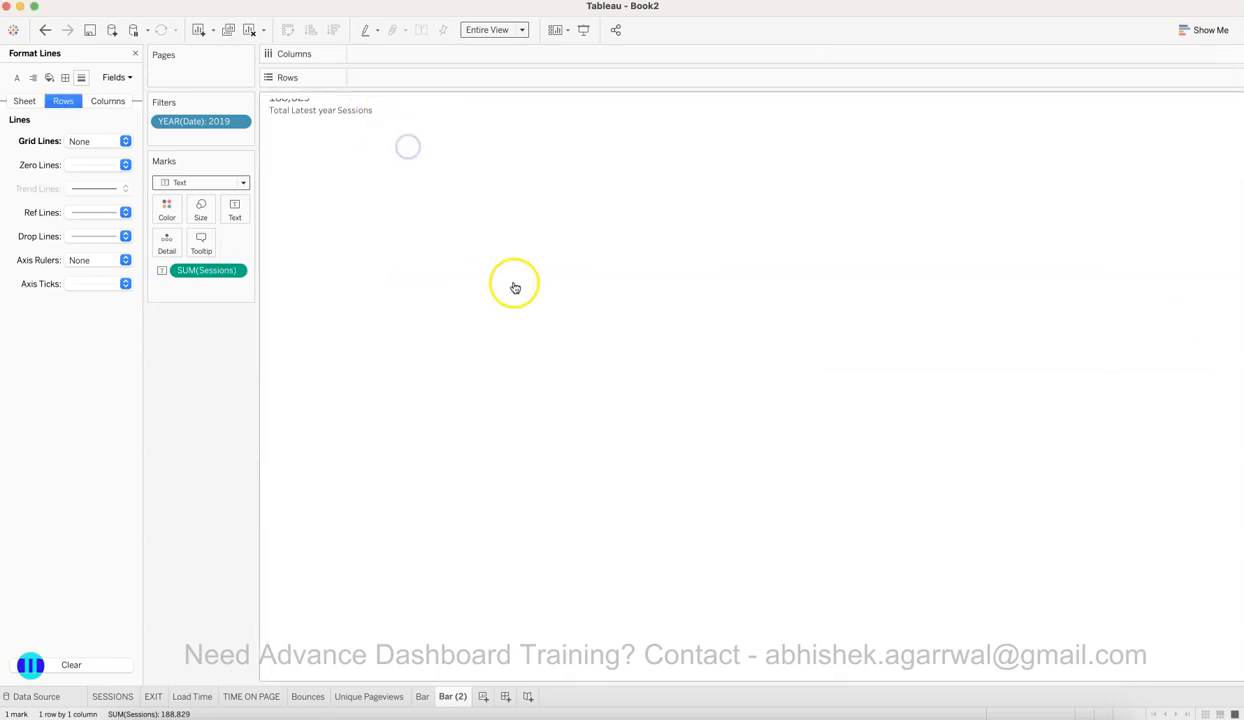
click(134, 53)
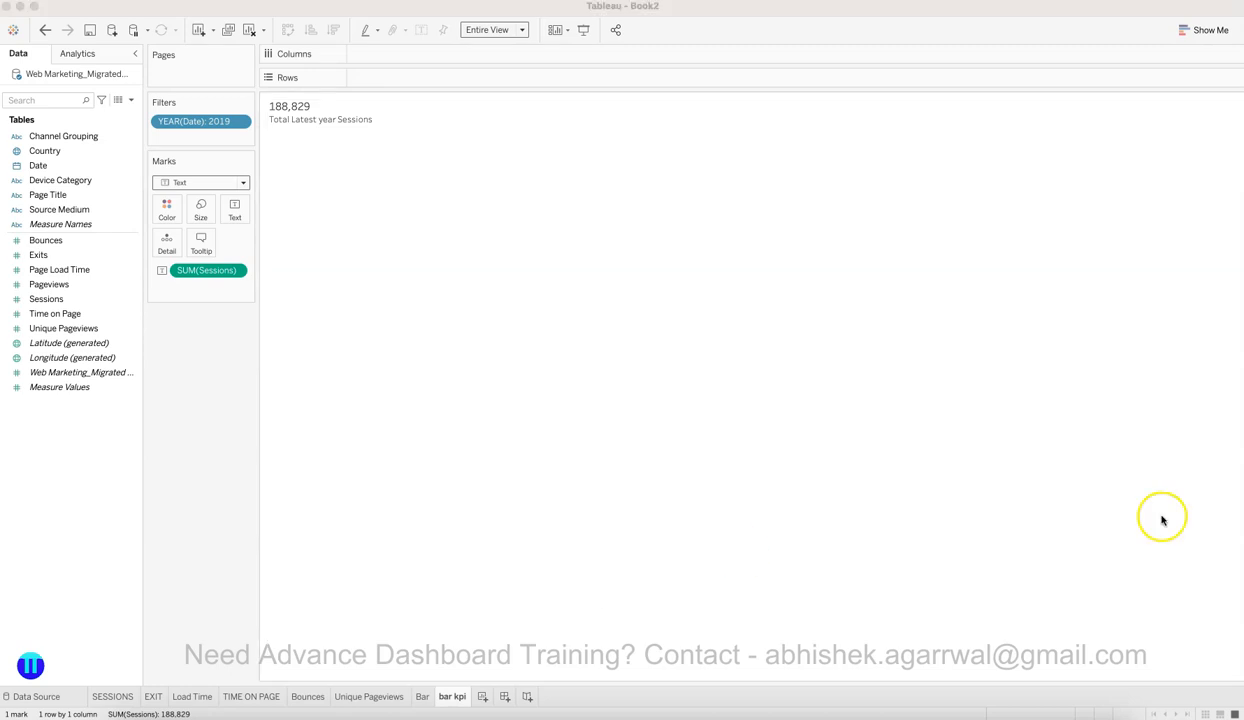
Step: Duplicate the Bar worksheet as a sheet named Line, placed after bar kpi
click(426, 698)
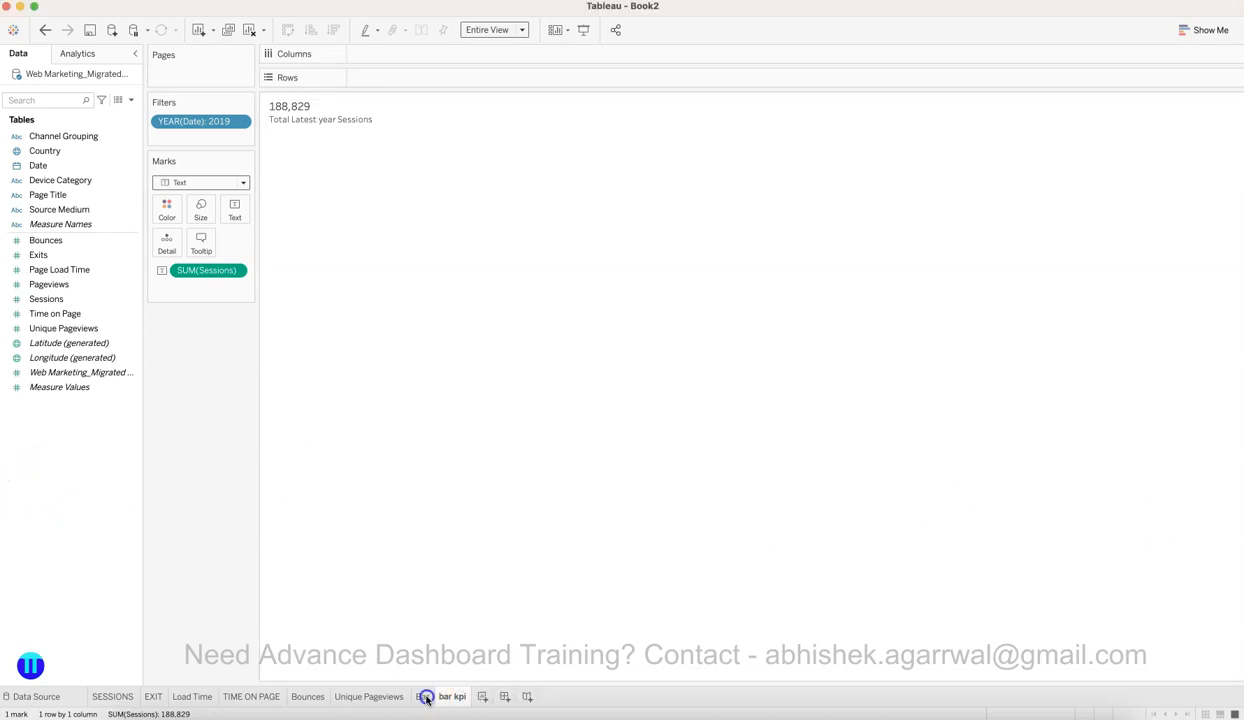
right_click(426, 698)
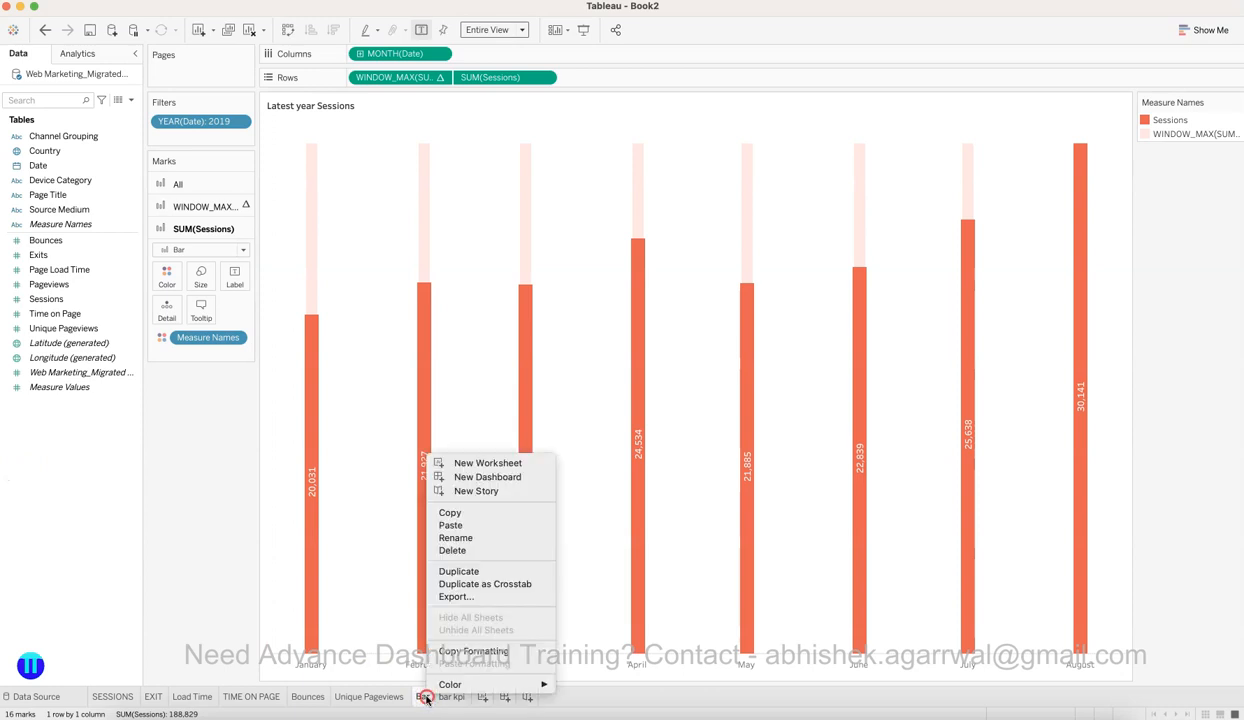
click(480, 572)
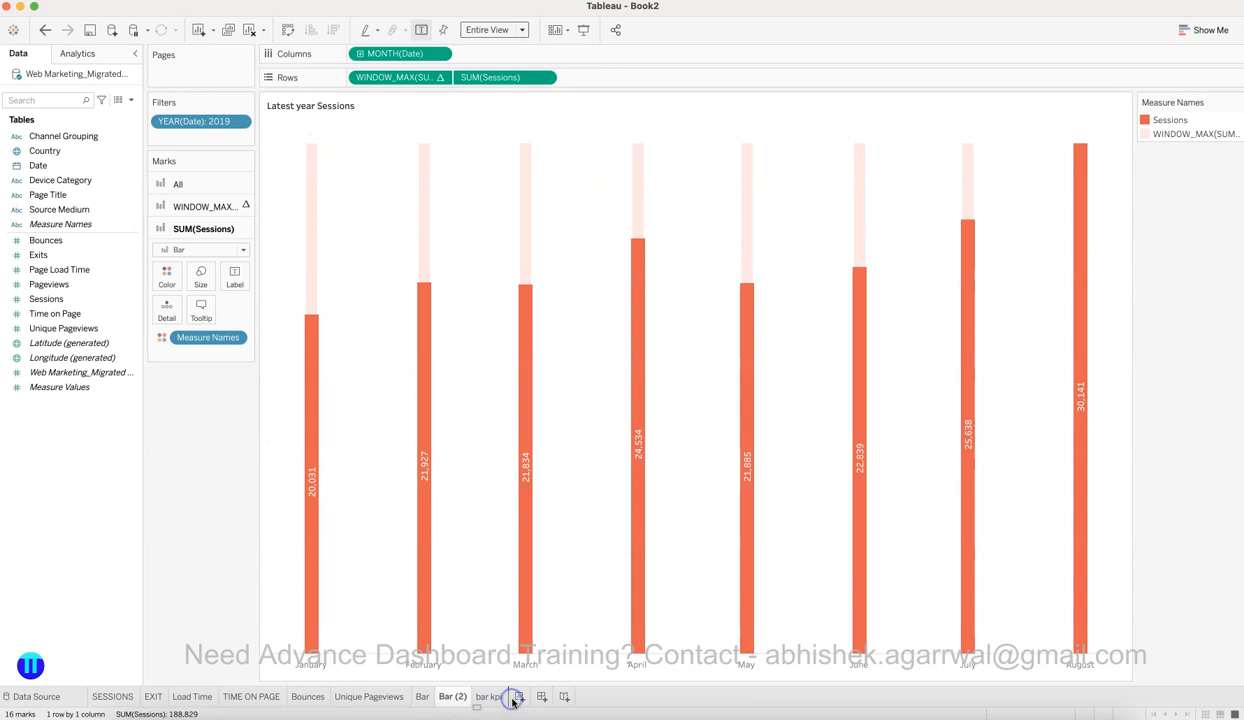
drag(500, 697, 508, 712)
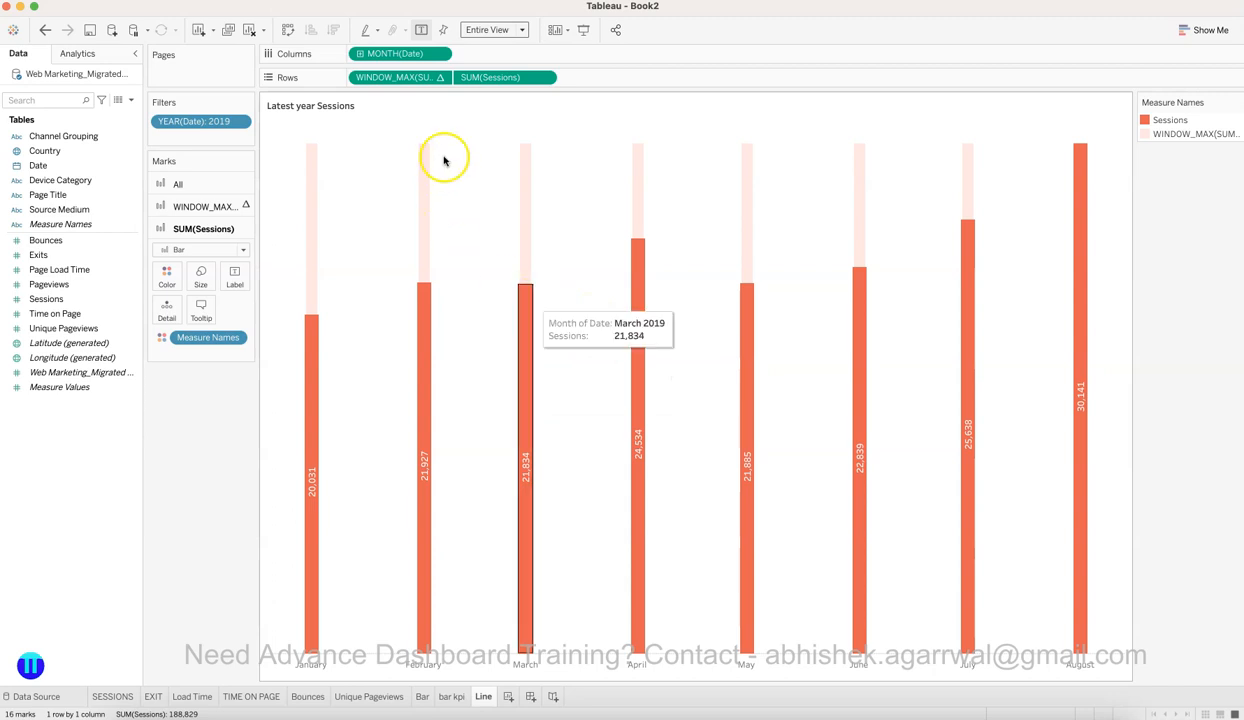
Step: Remove the YEAR(Date) filter and the WINDOW_MAX measure from the Line sheet
drag(221, 146, 214, 486)
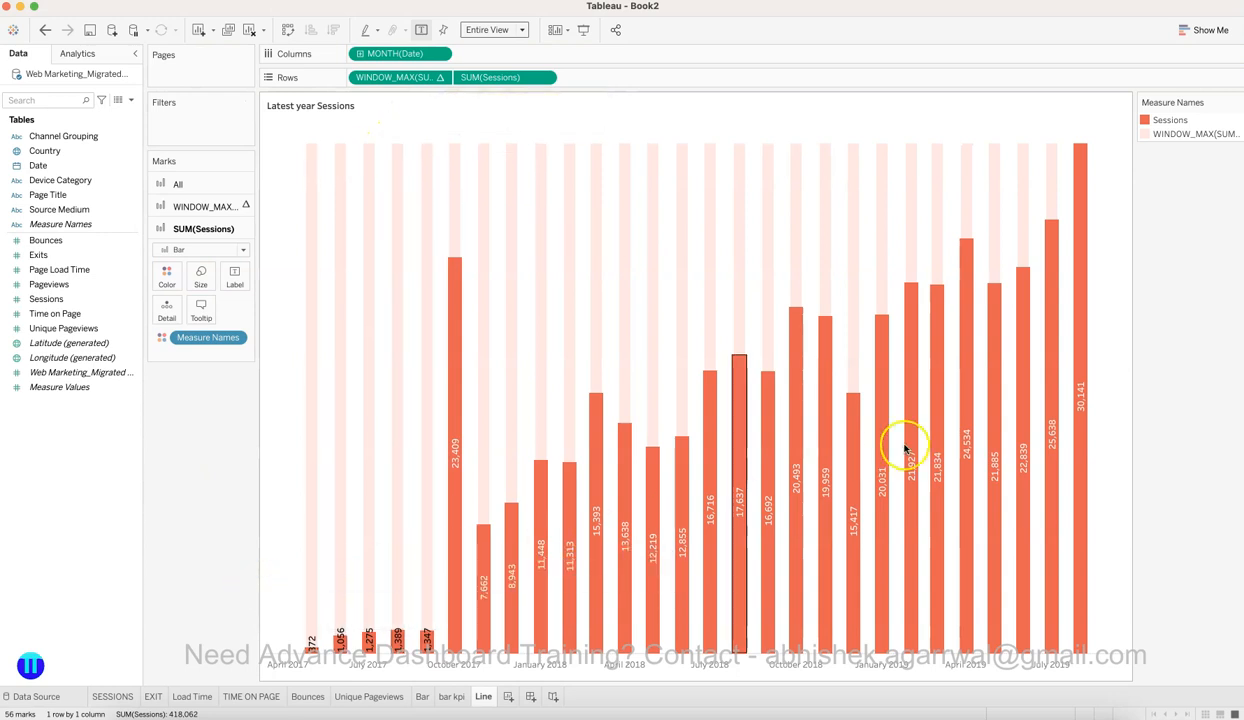
drag(410, 80, 203, 472)
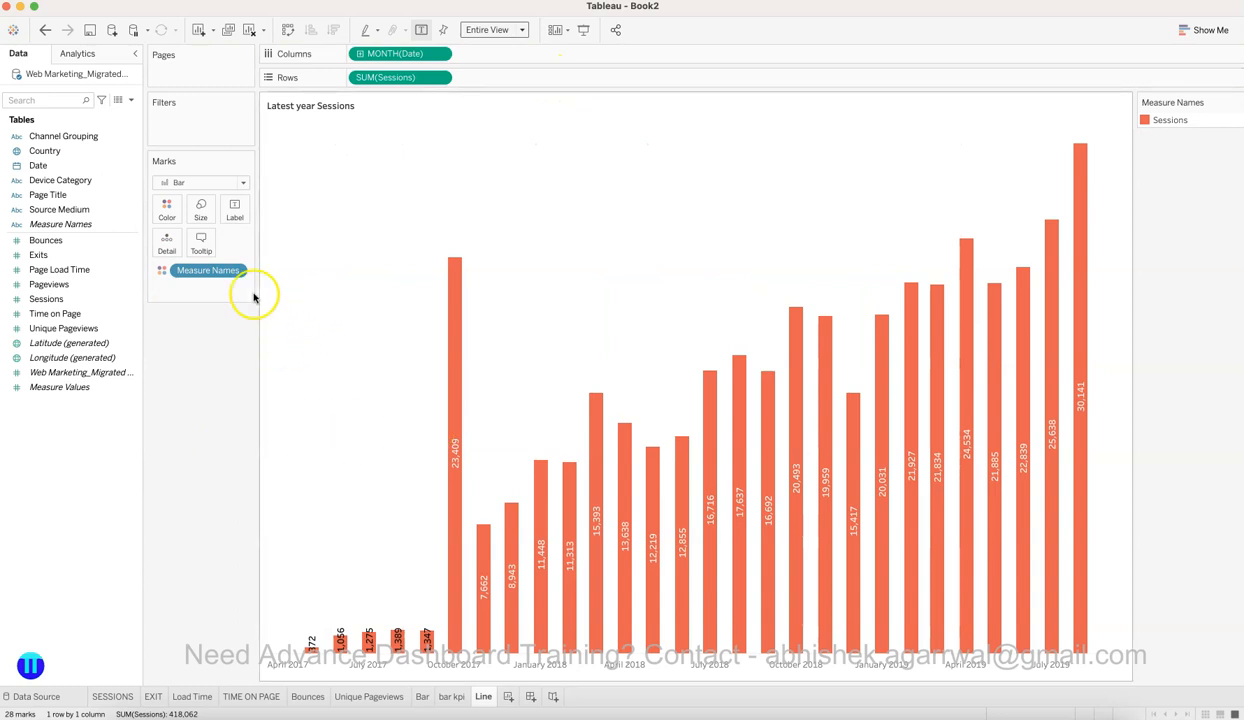
Step: Change the mark type to Line and add Bounces to Rows ahead of SUM(Sessions)
click(222, 184)
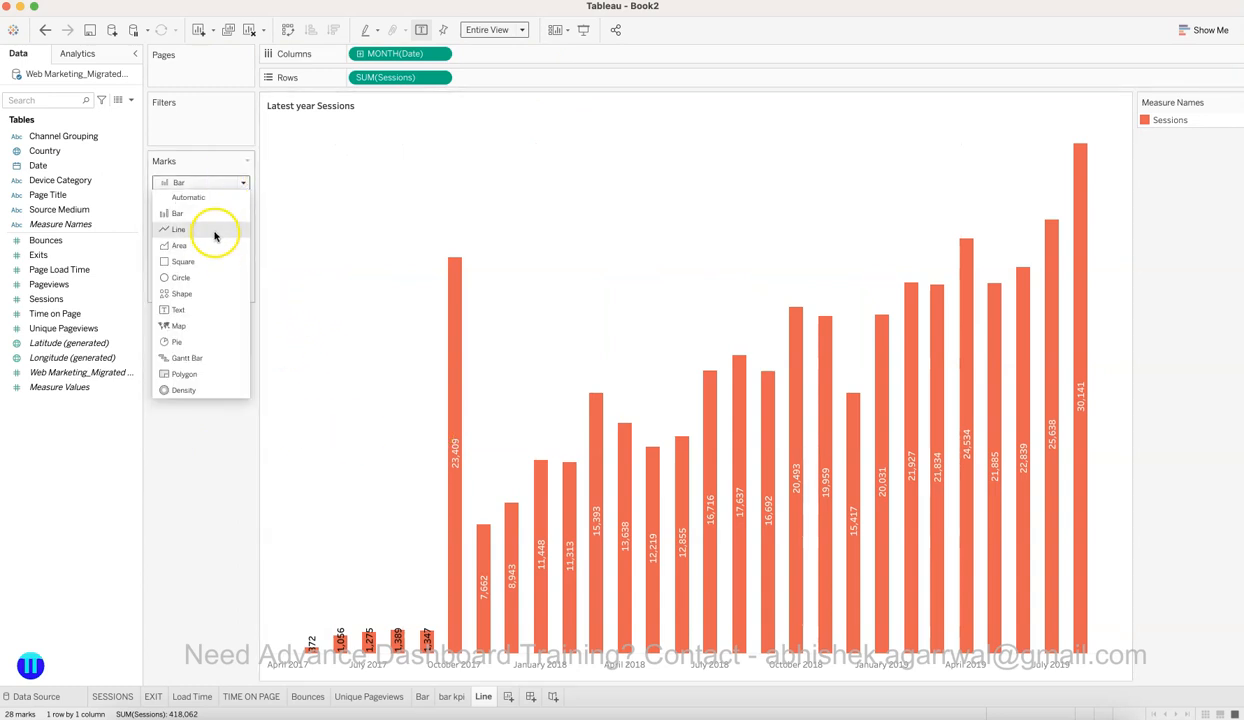
click(214, 236)
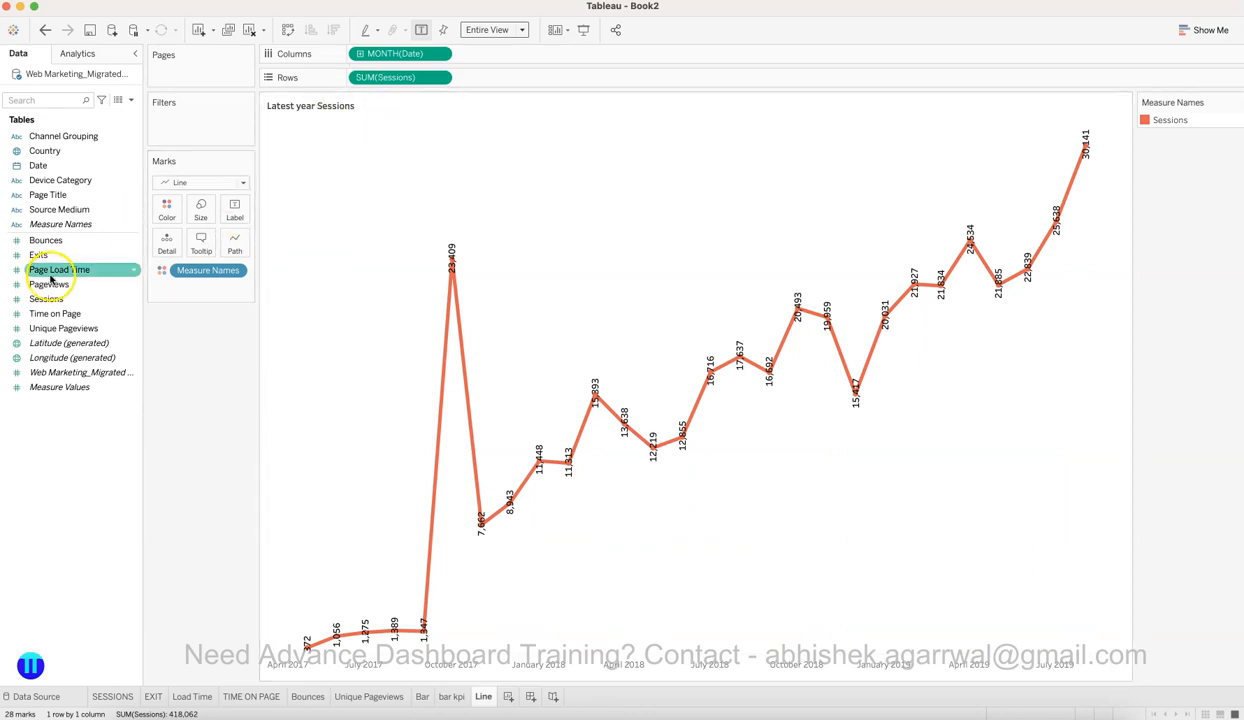
drag(72, 242, 352, 80)
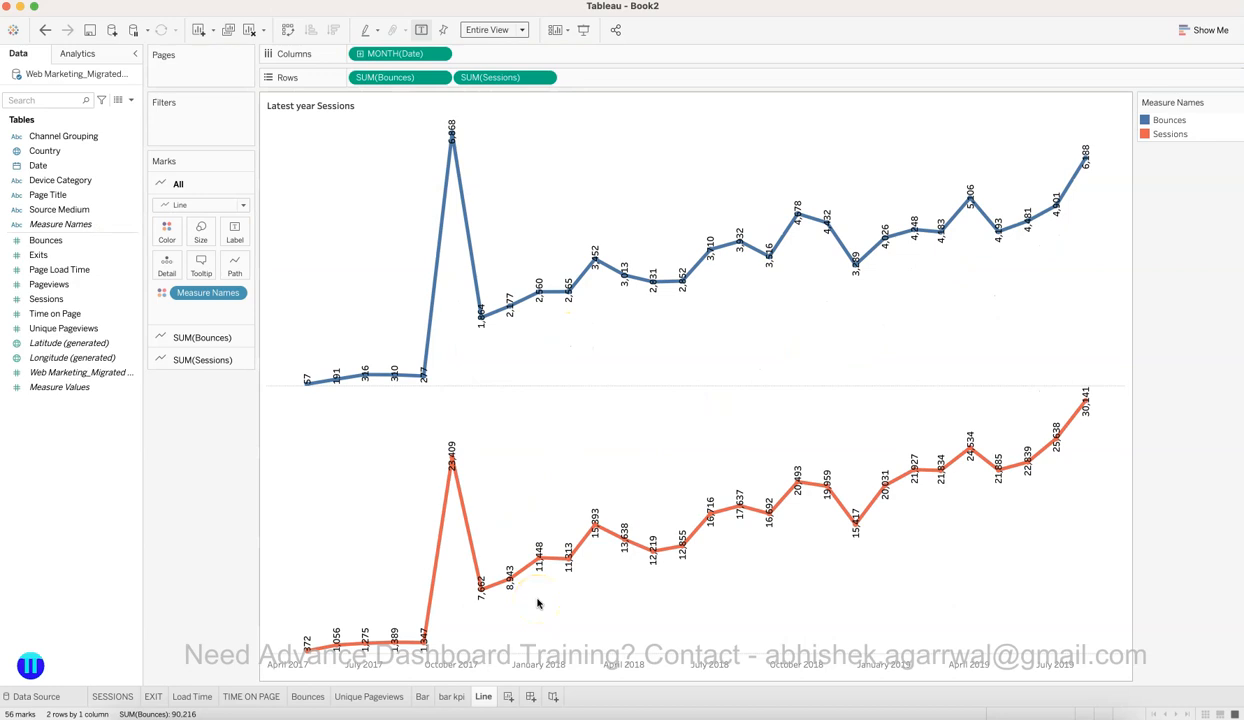
Step: Open the custom color picker for the Bounces item in the Measure Names colors
click(166, 232)
click(158, 632)
click(205, 337)
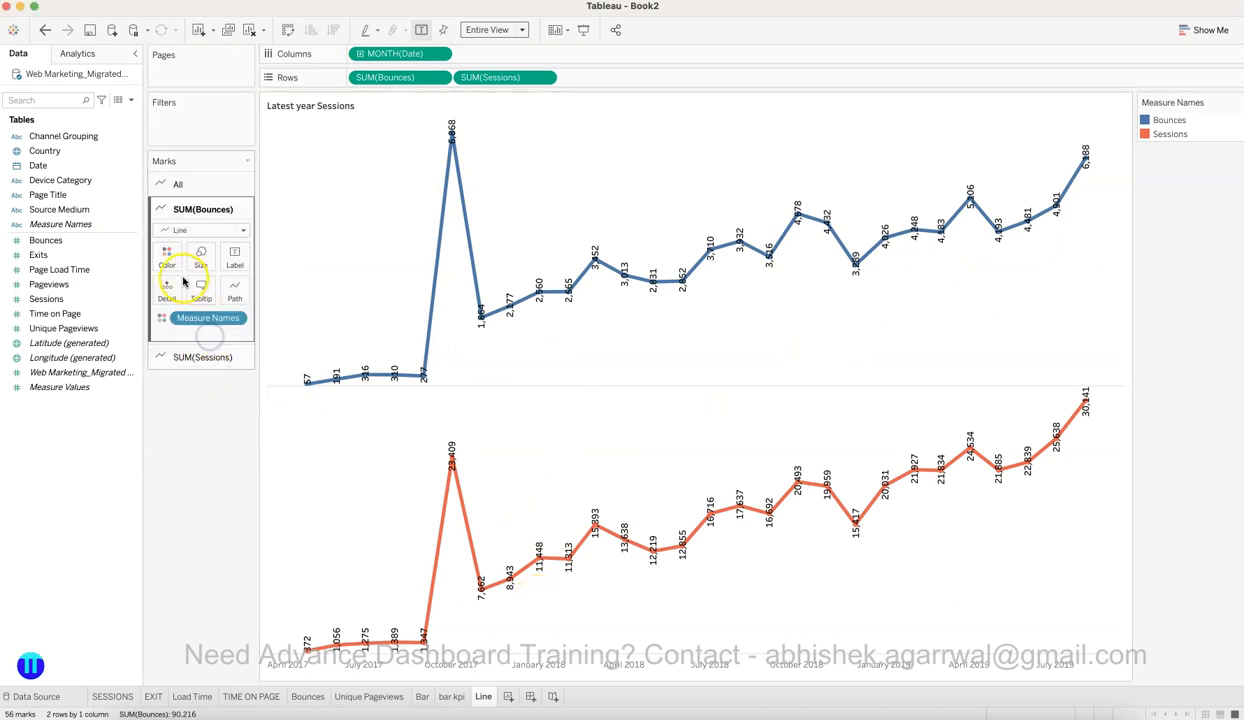
click(172, 260)
click(172, 259)
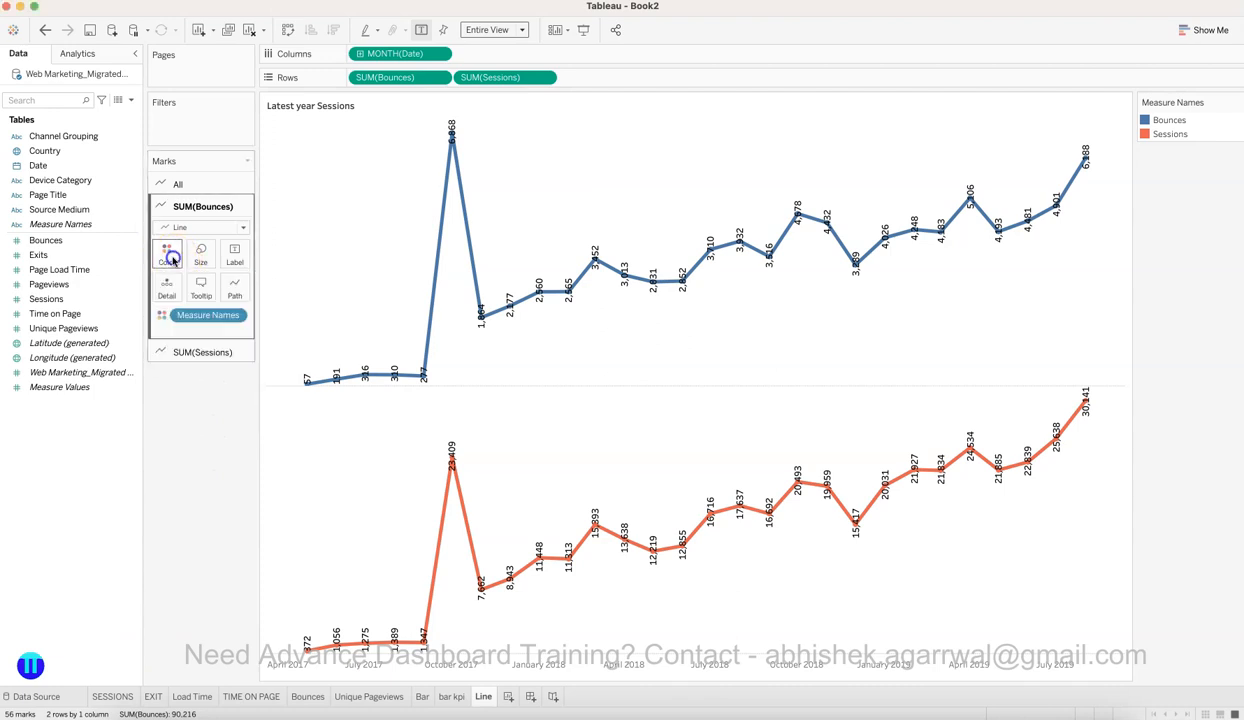
click(170, 258)
click(205, 300)
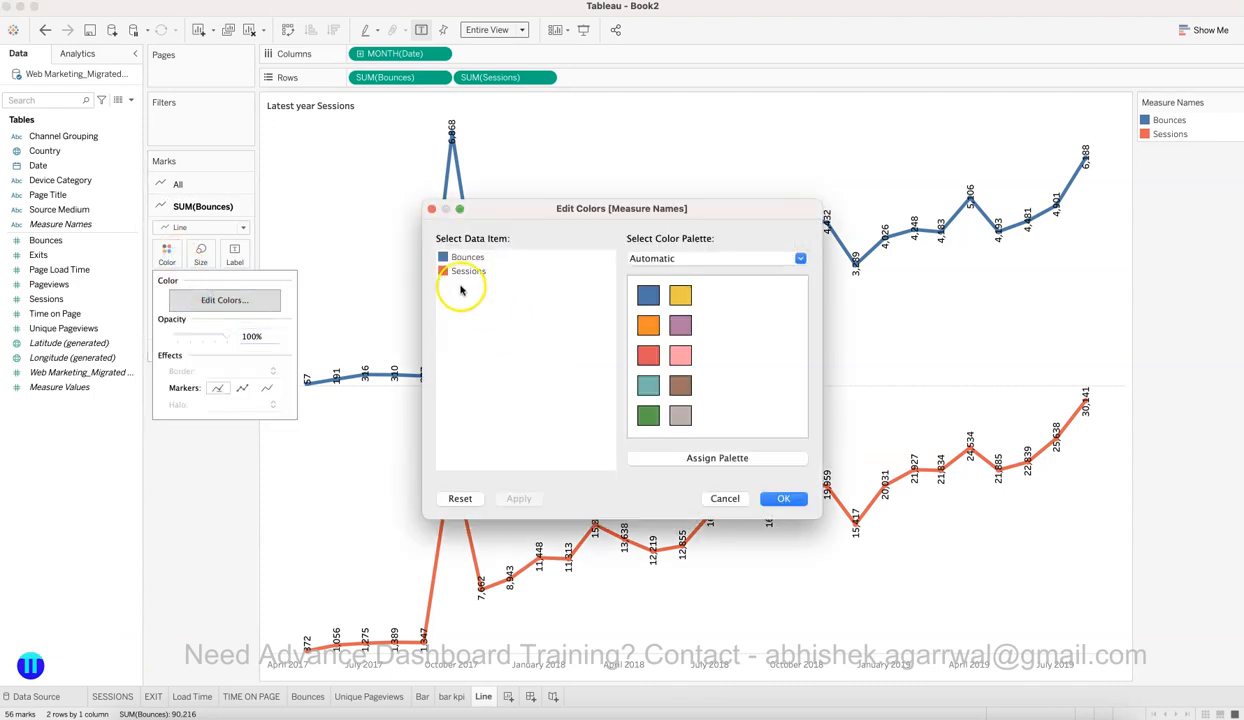
double_click(443, 260)
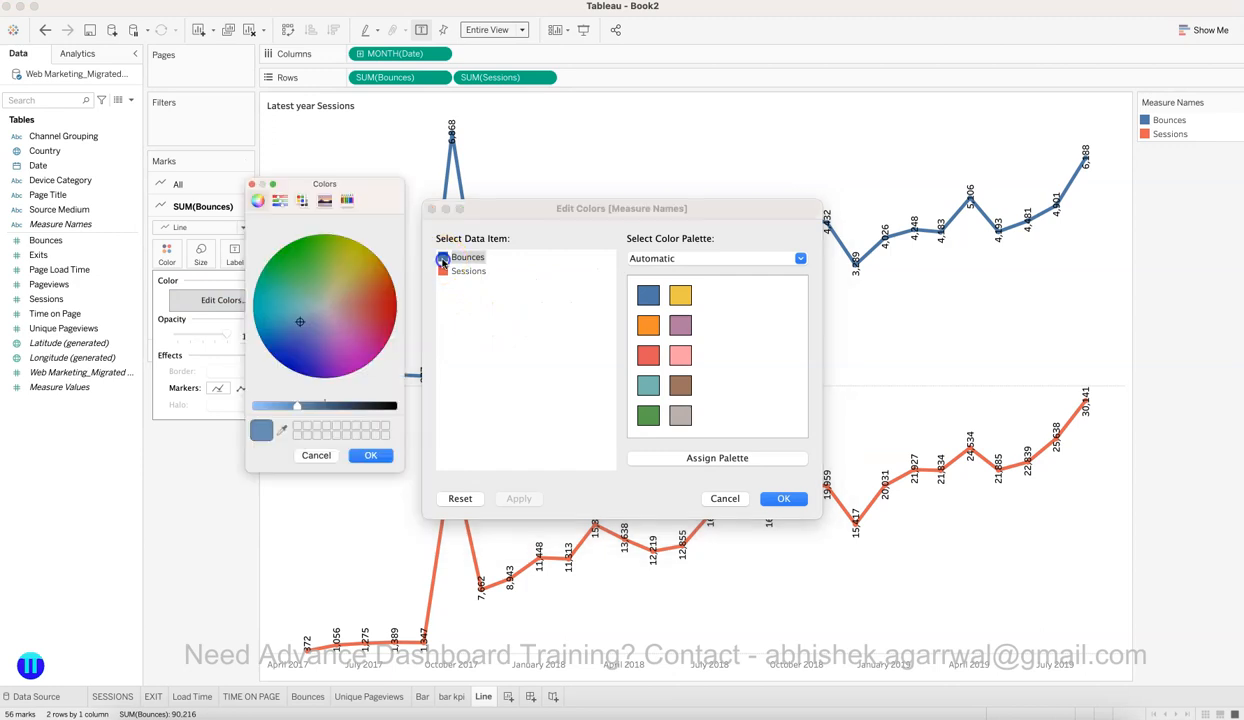
click(284, 430)
key(super+Tab)
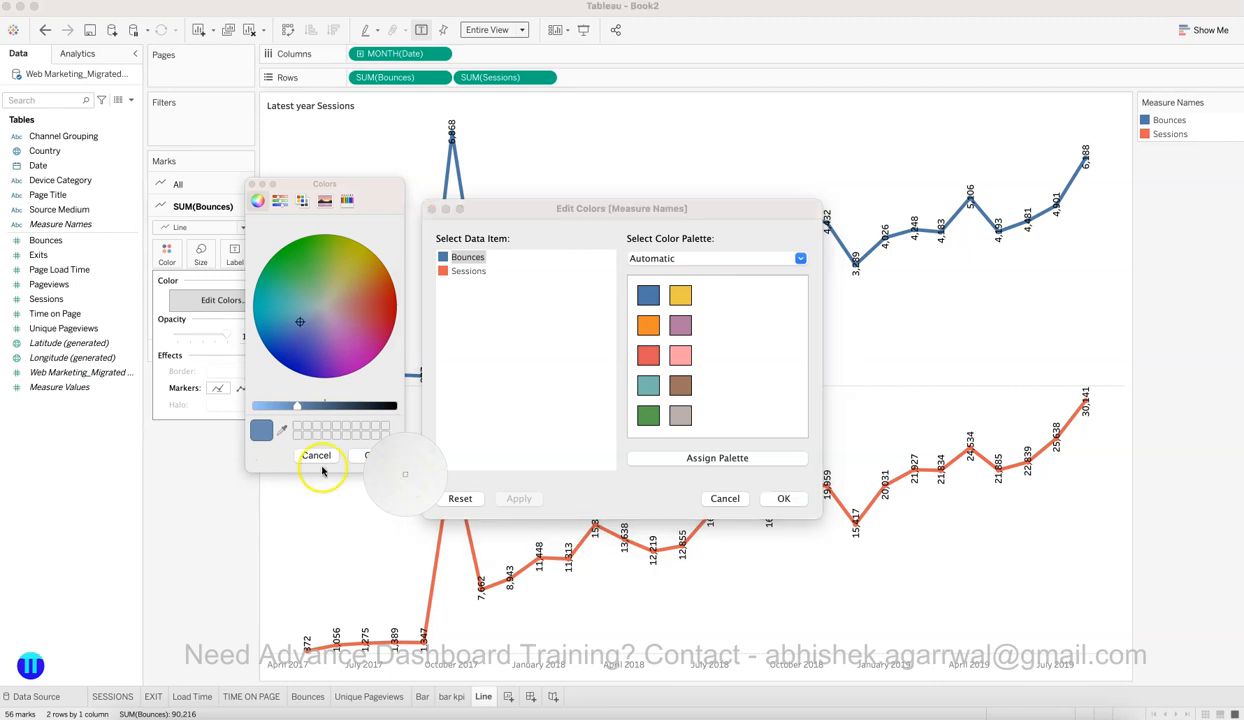
key(super+Tab)
key(super+Tab)
key(super+Tab)
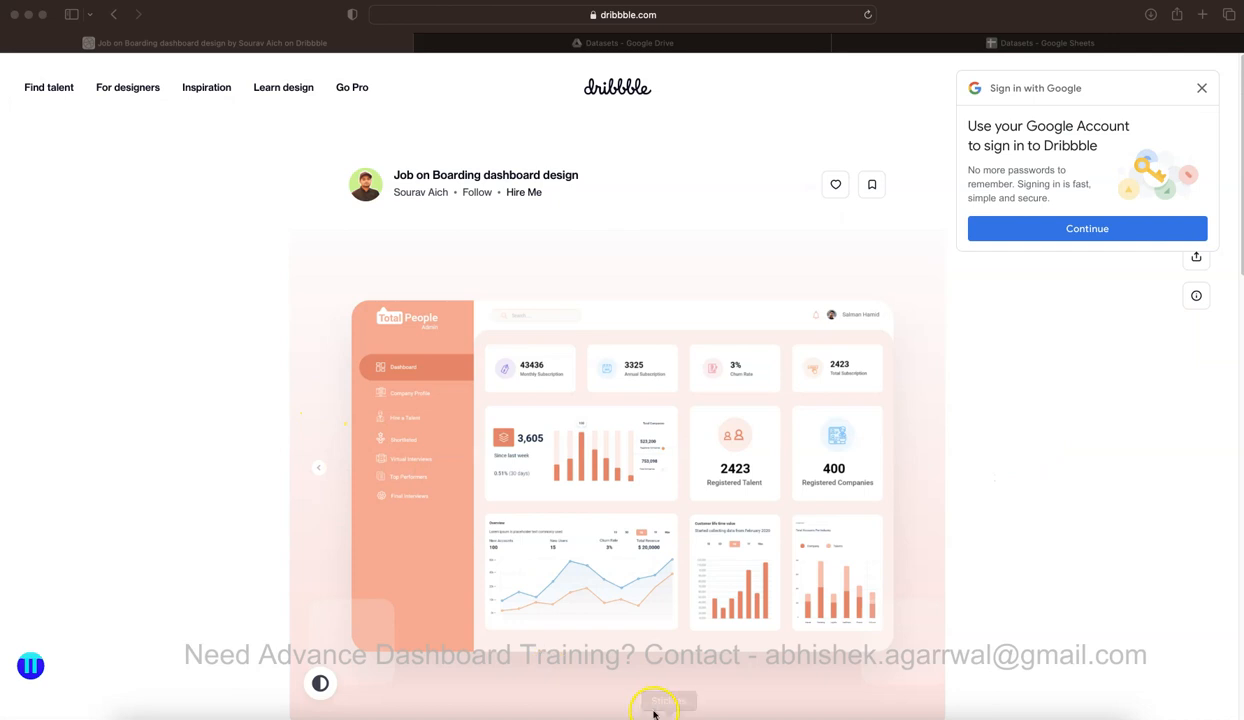
key(super+Tab)
key(super+Tab)
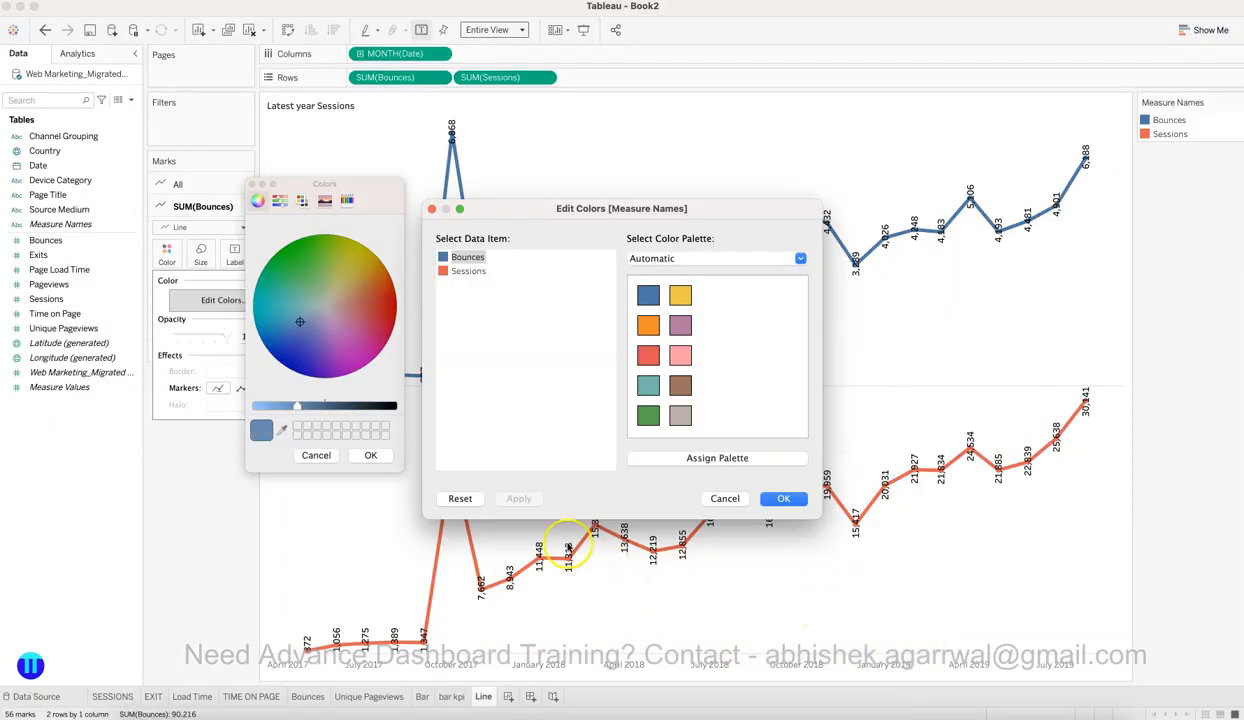
click(285, 431)
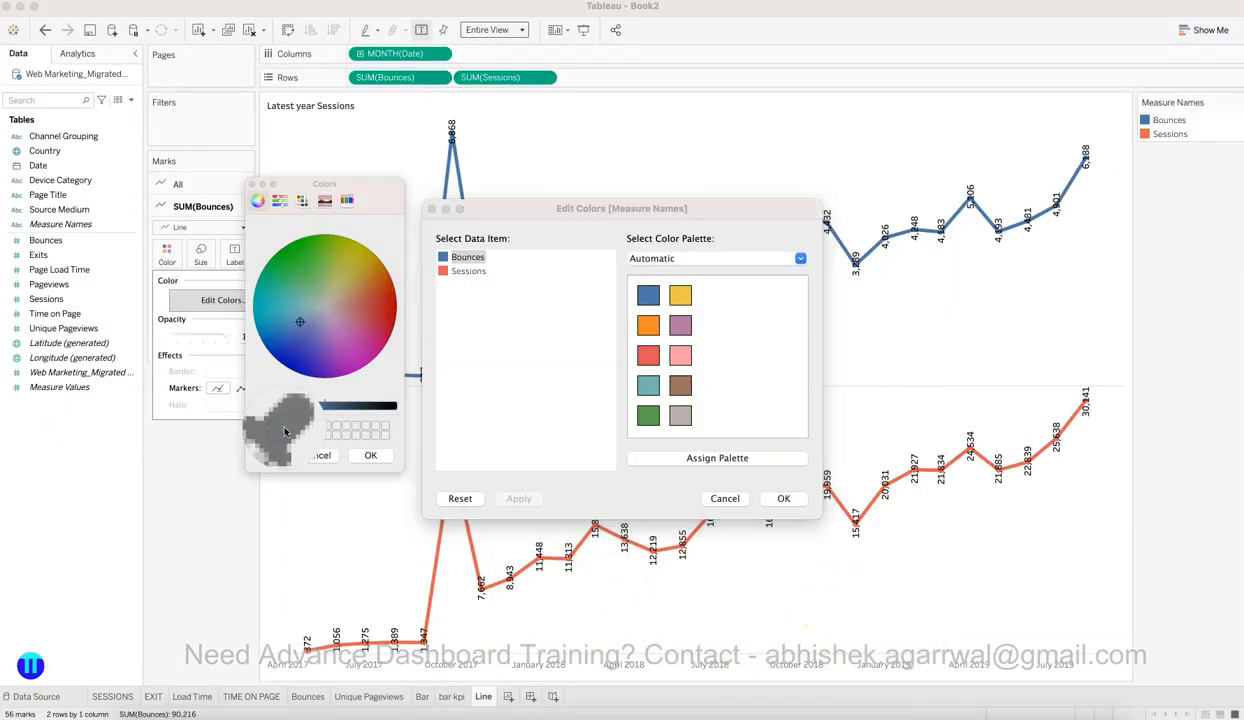
key(Escape)
click(491, 424)
key(super+Tab)
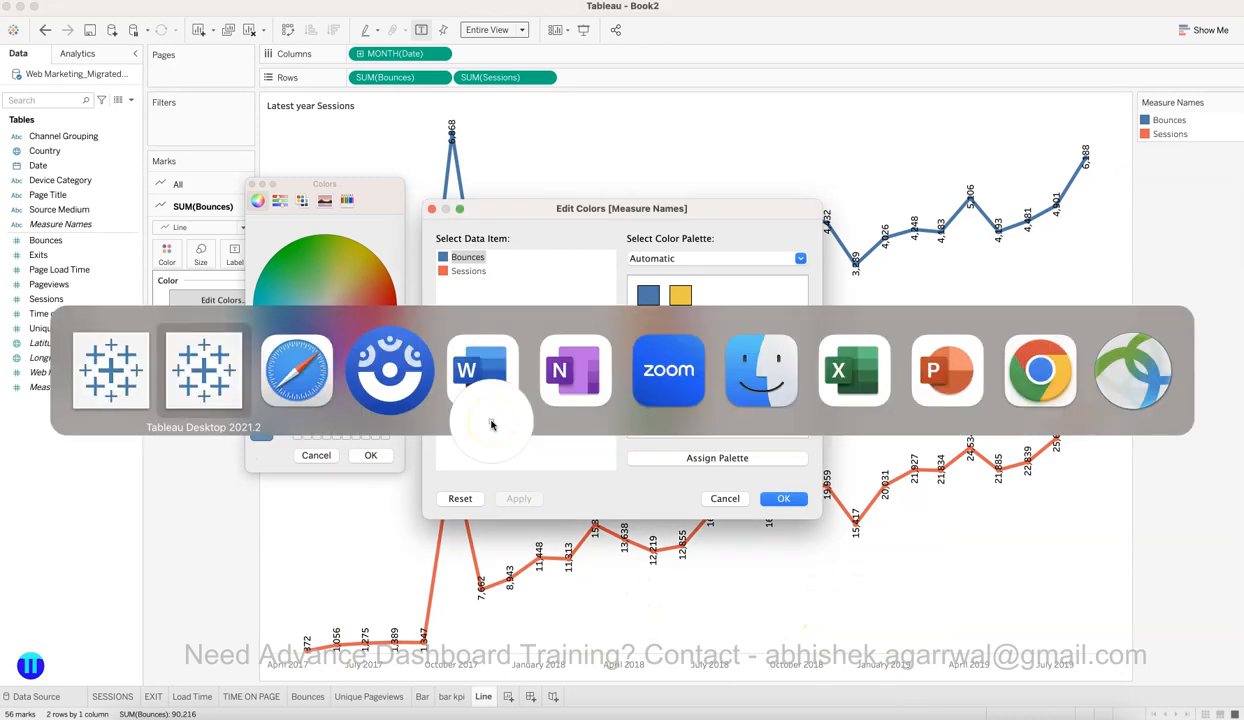
click(426, 386)
click(528, 451)
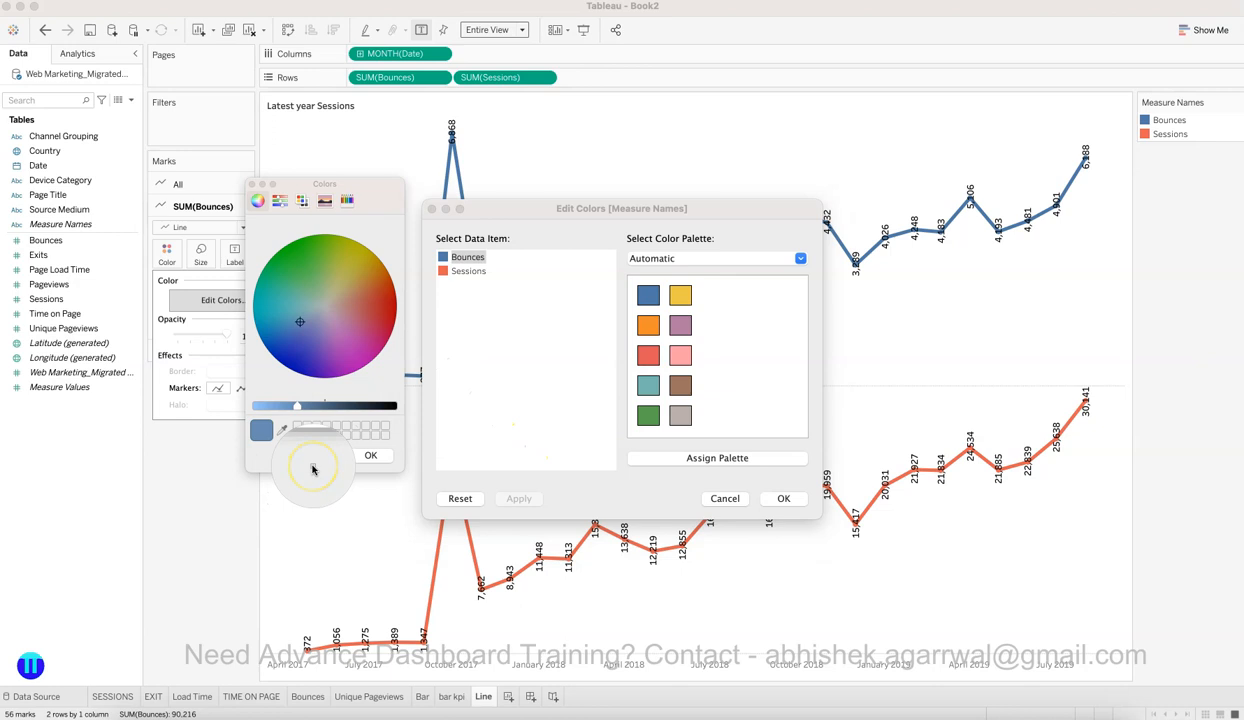
click(317, 456)
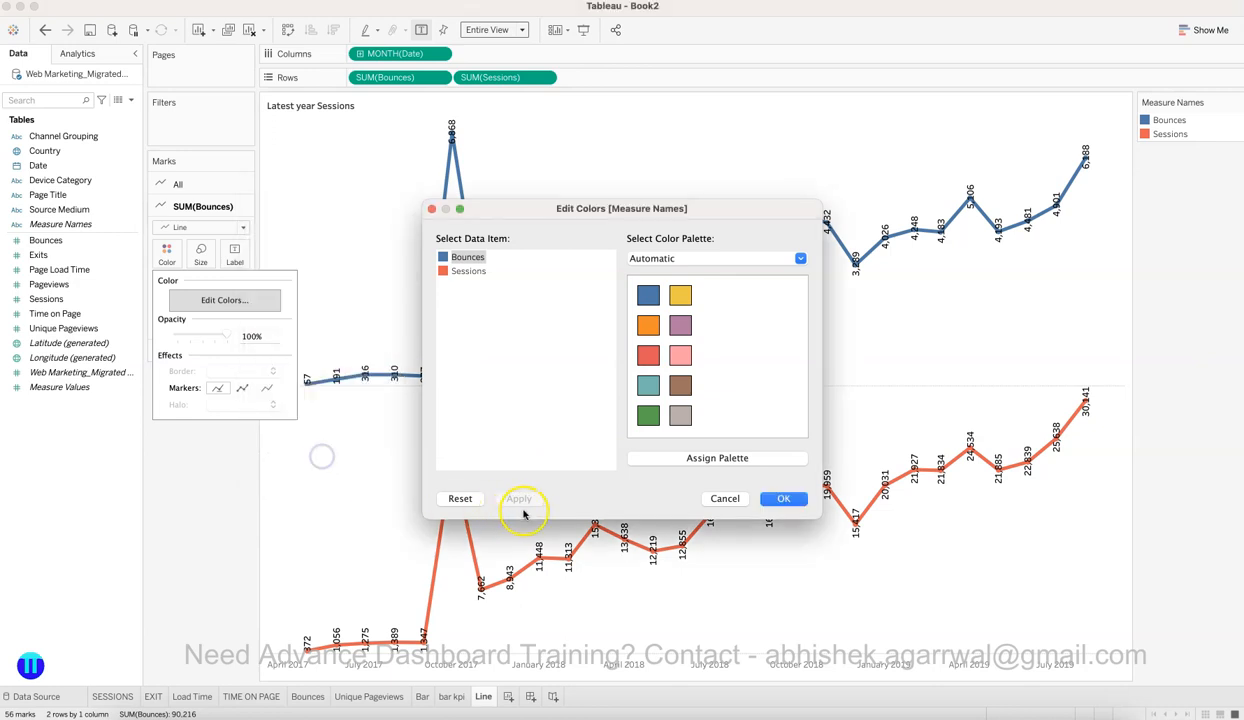
click(726, 499)
Step: Copy the hex color FFE6E3 of the WINDOW_MAX(SUM([Sessions])) item from the Bar sheet's Measure Names colors
click(422, 696)
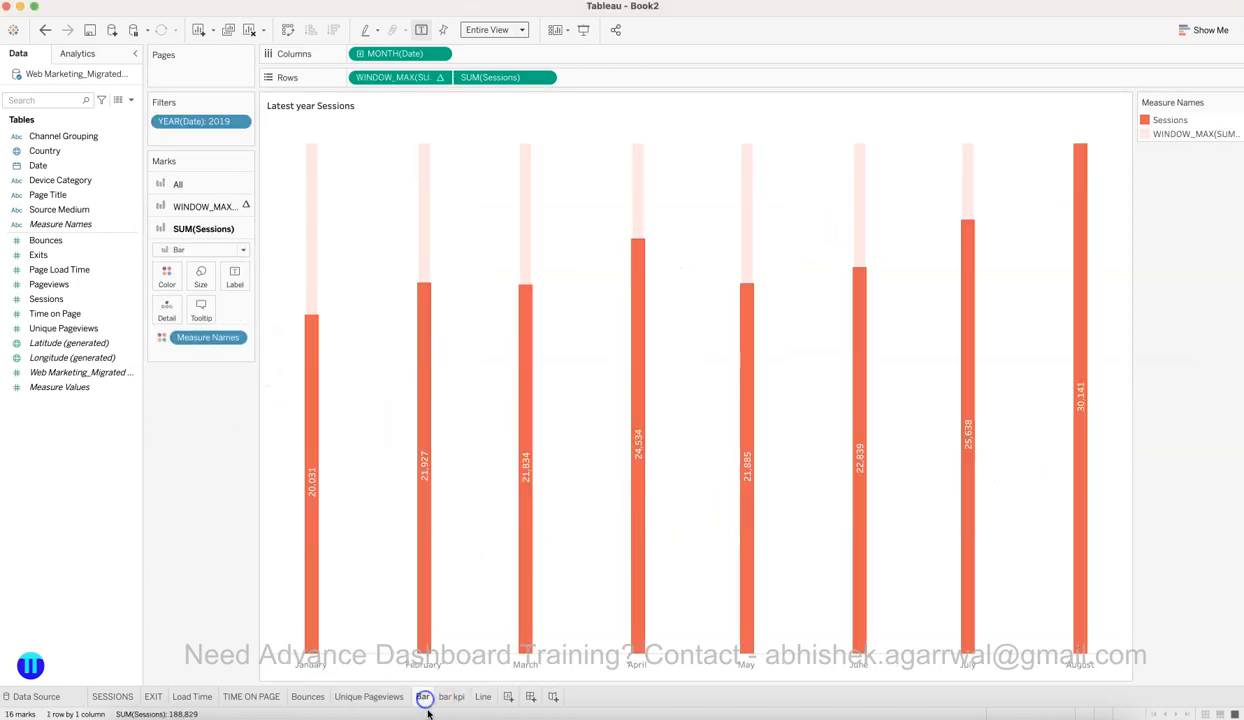
click(200, 207)
click(172, 256)
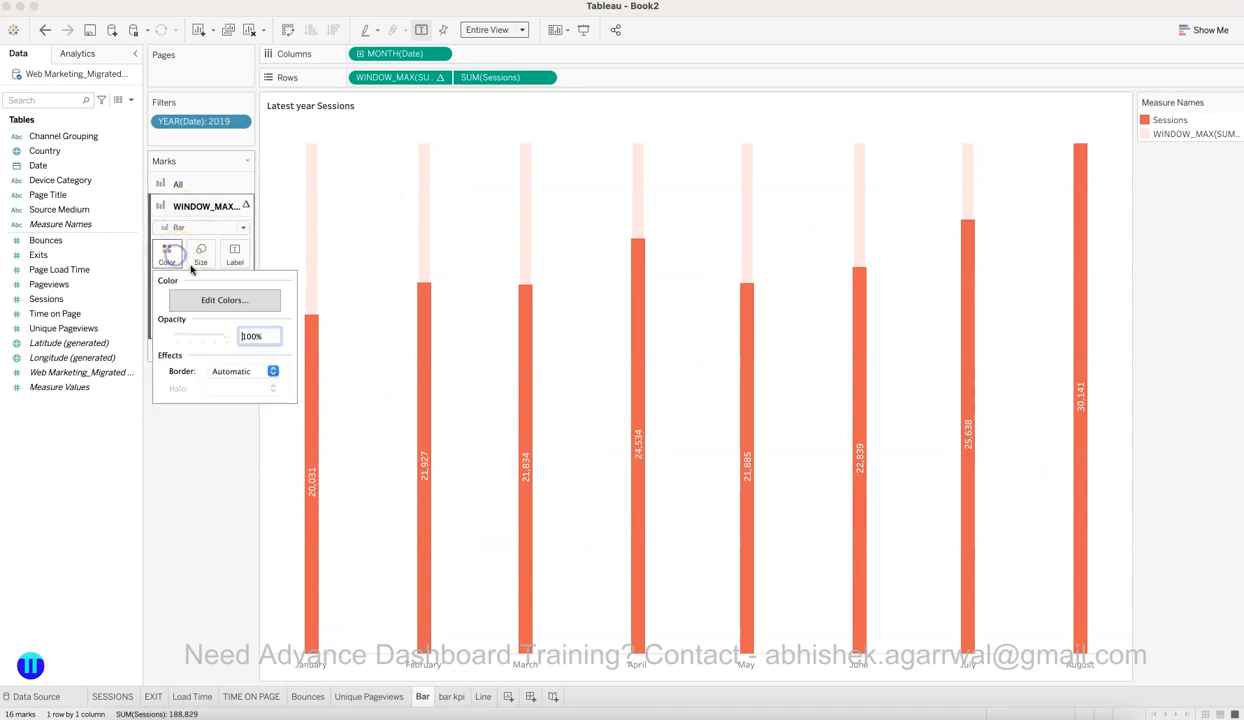
click(224, 300)
double_click(452, 271)
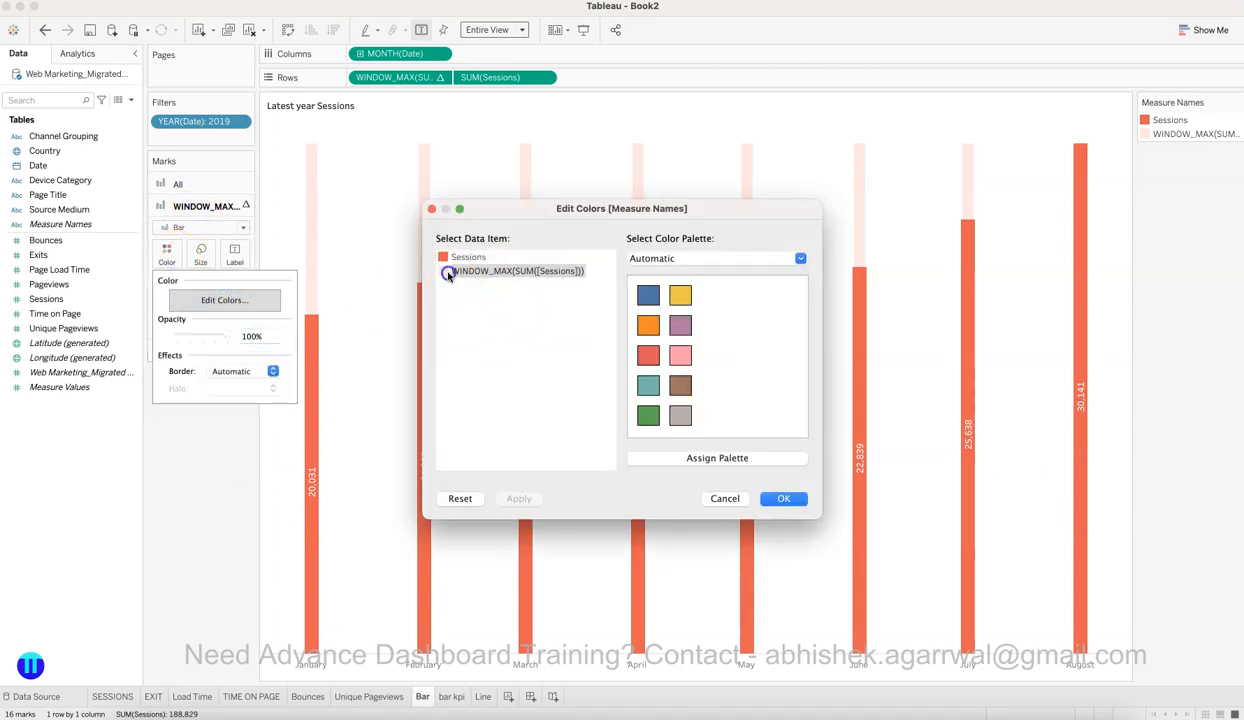
click(283, 202)
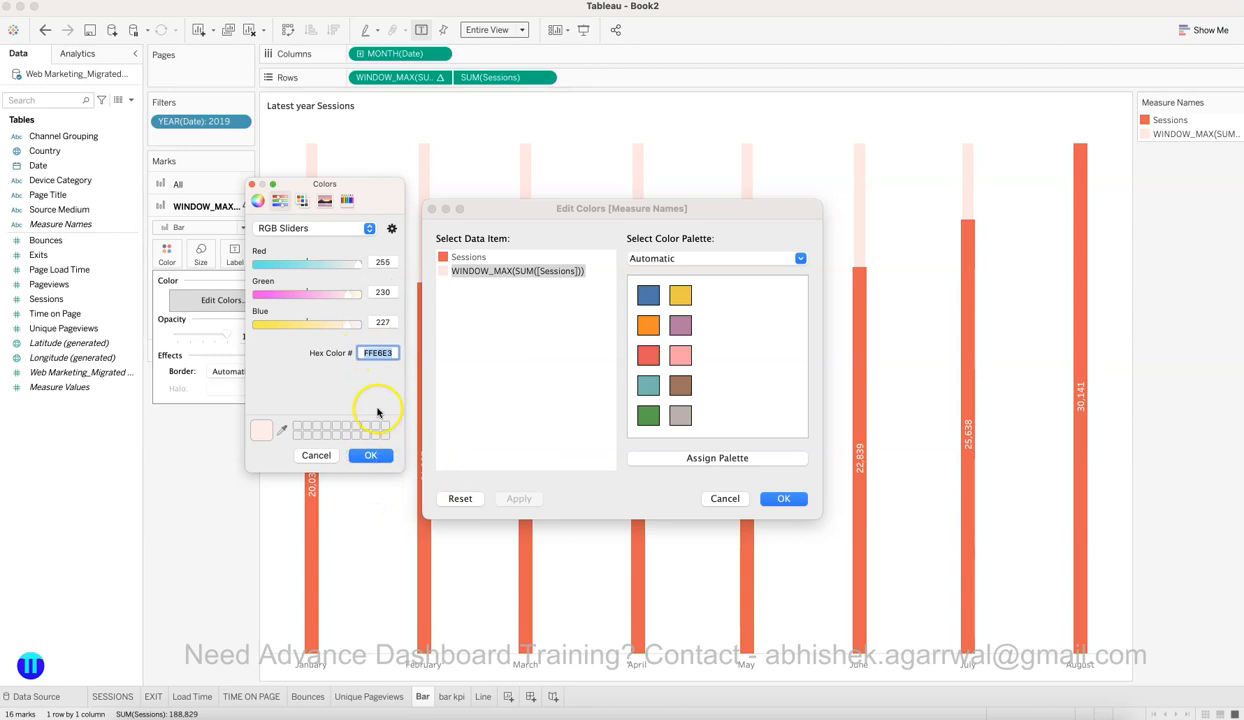
click(370, 455)
click(784, 498)
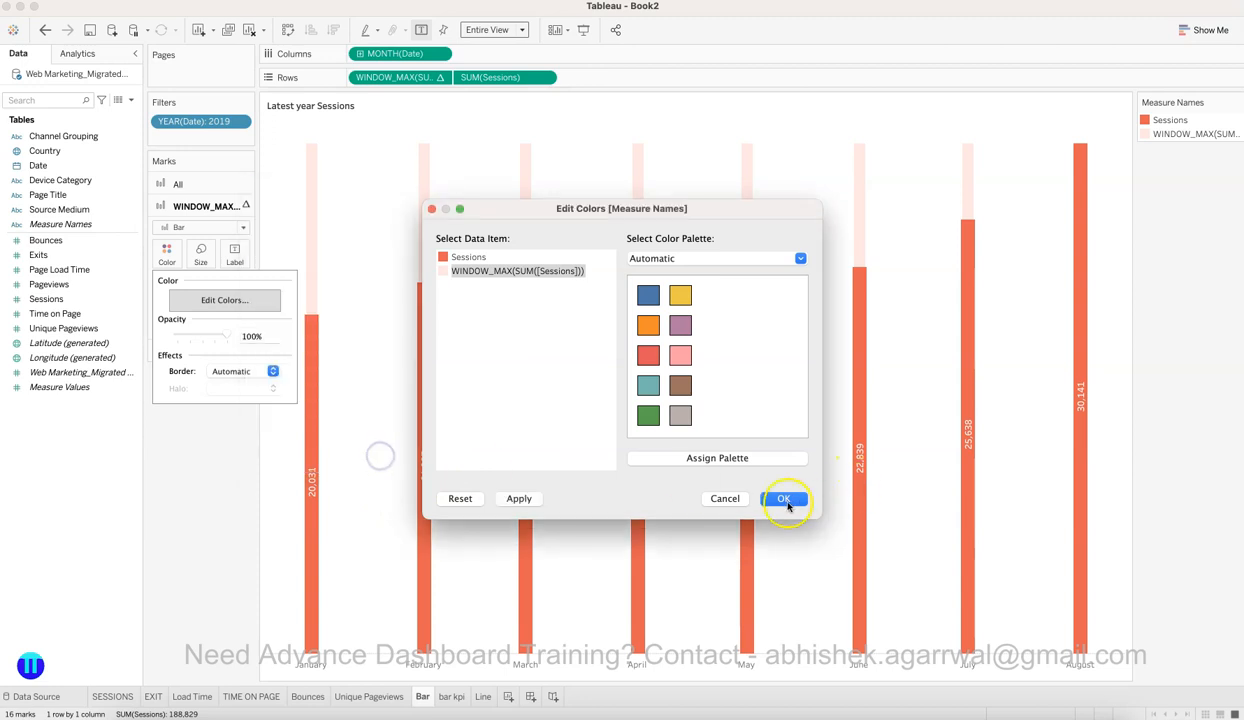
Step: Set the Bounces color on the Line sheet to hex FFE6E3 and apply it
click(482, 697)
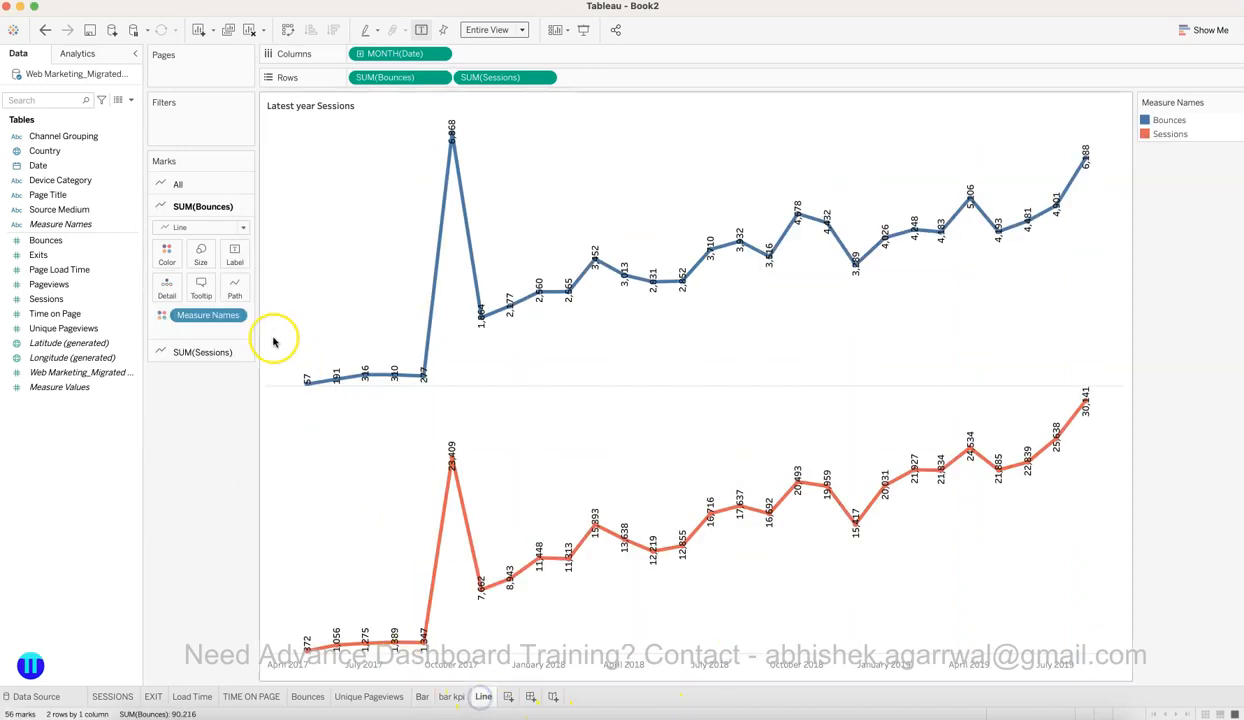
click(168, 254)
click(175, 555)
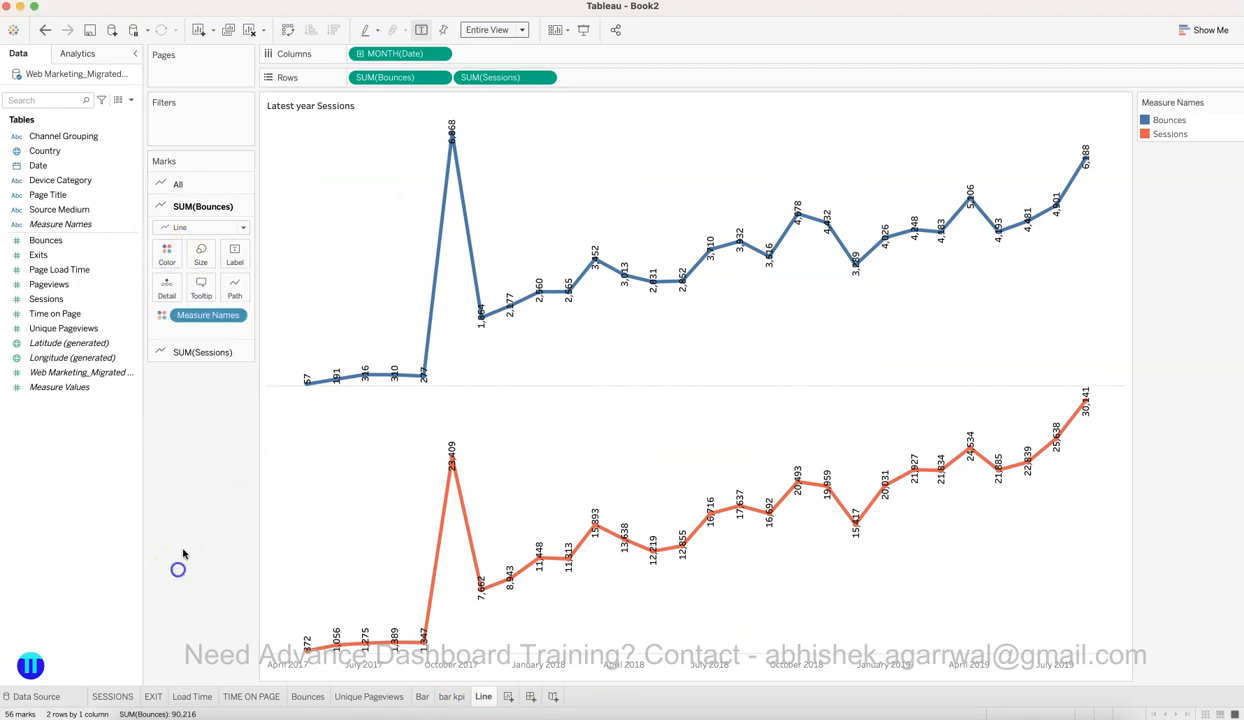
click(167, 254)
click(228, 300)
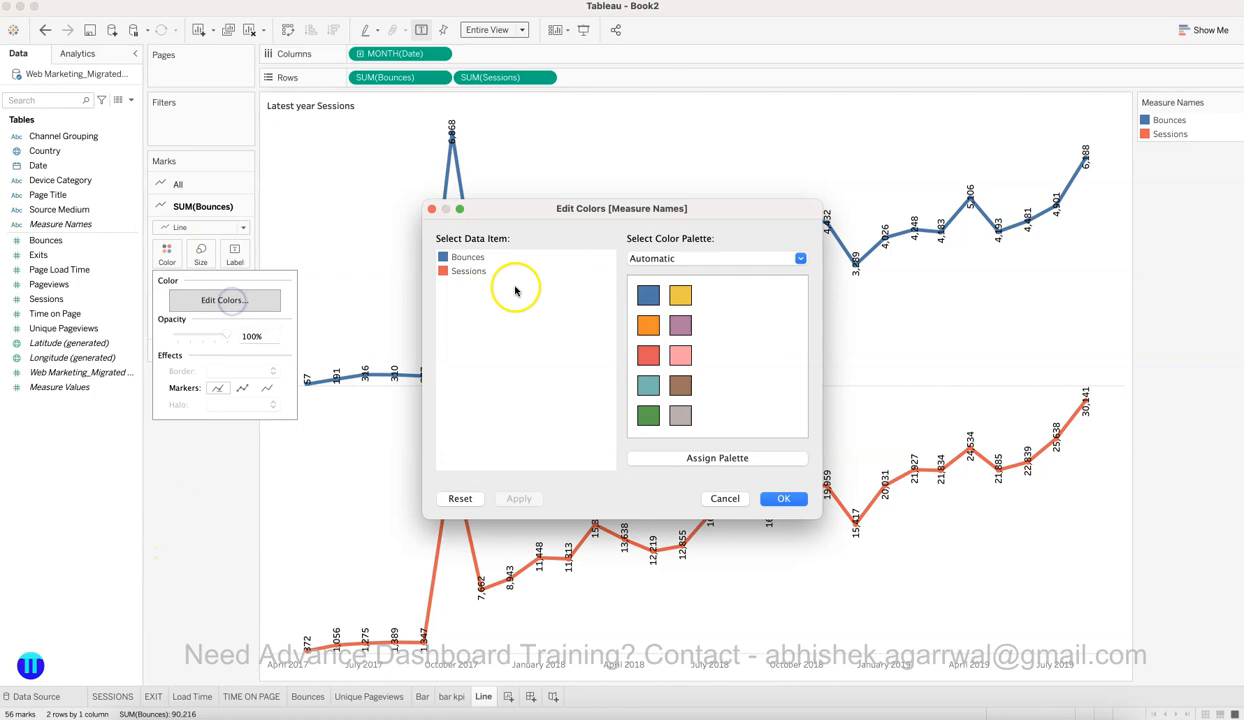
double_click(441, 257)
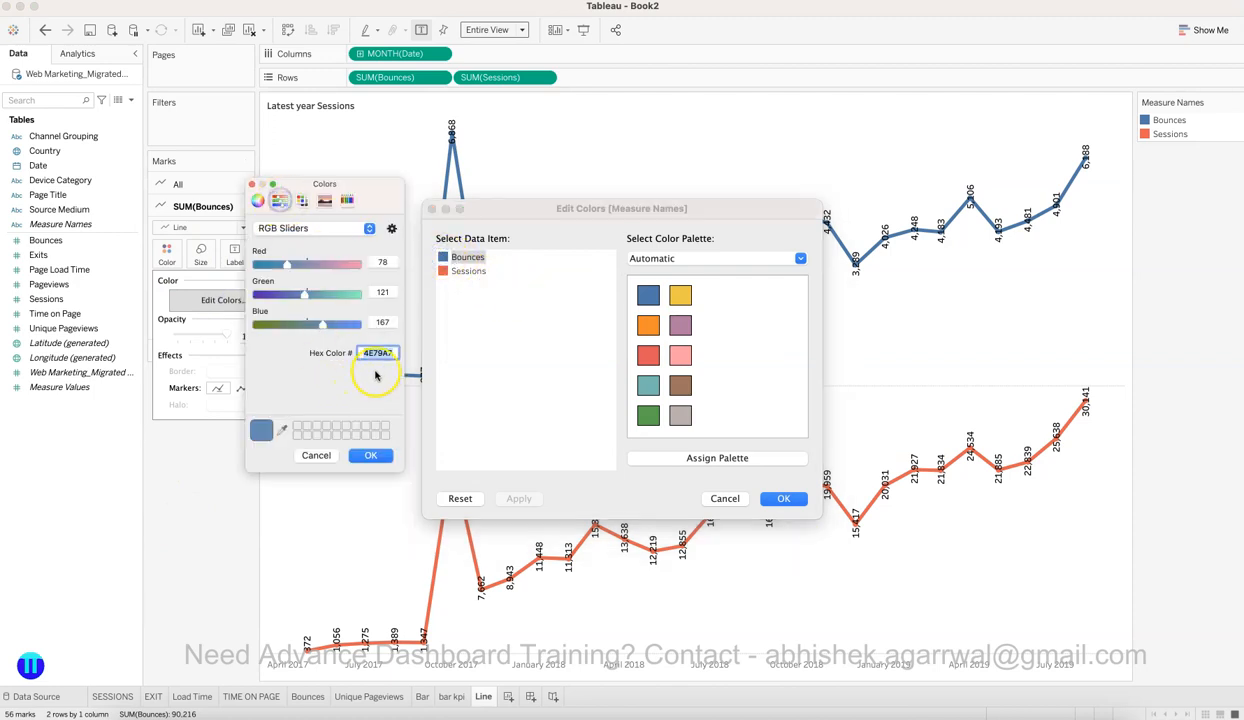
click(373, 455)
click(519, 498)
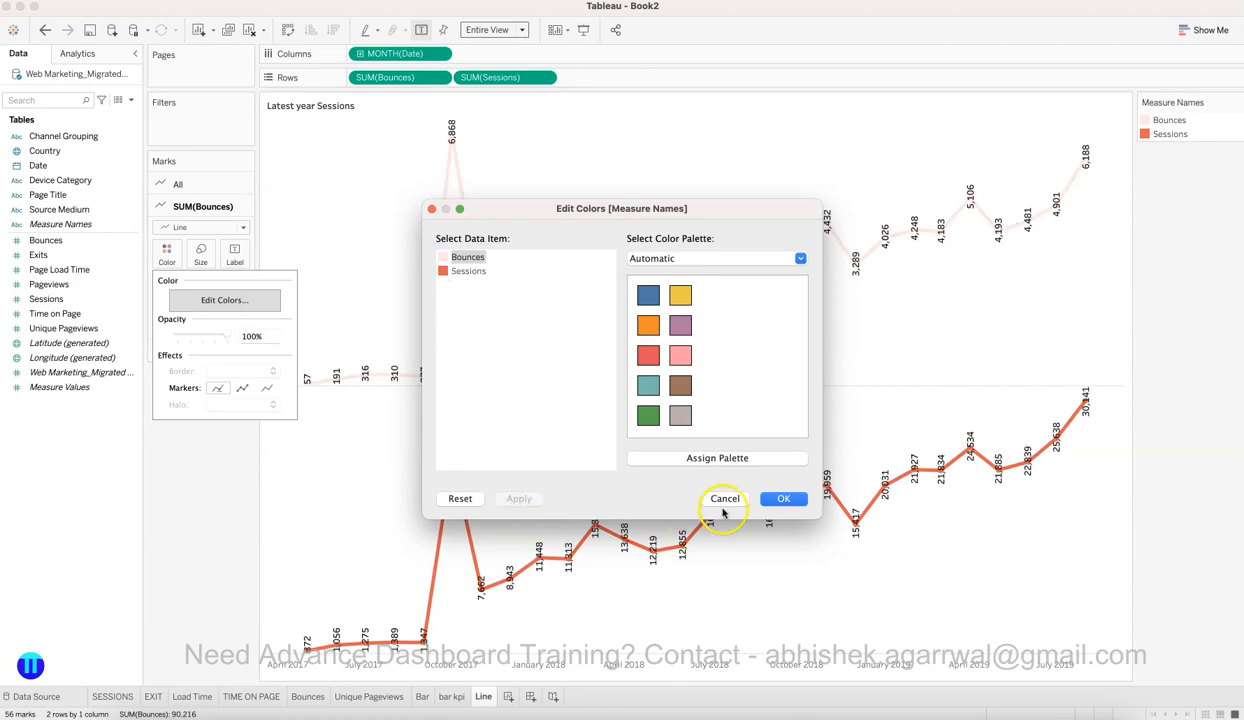
click(795, 501)
Step: Turn off the mark labels for both SUM(Bounces) and SUM(Sessions) on the Line sheet
click(236, 254)
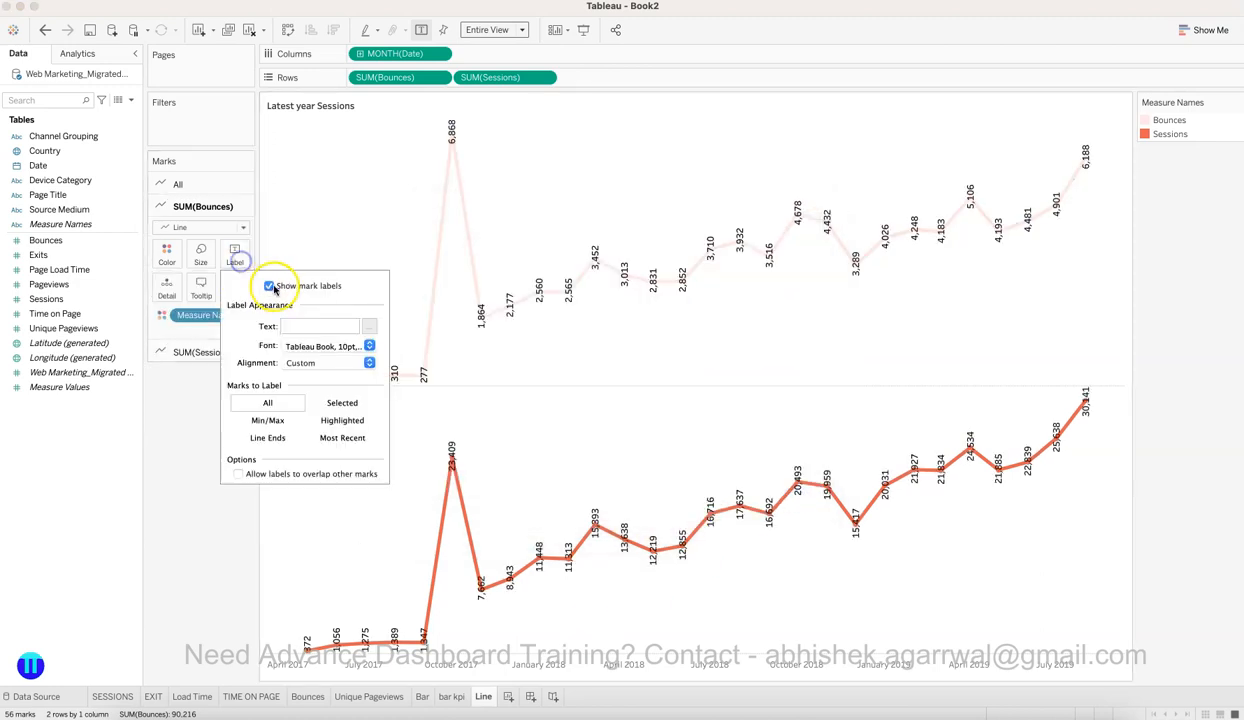
click(276, 286)
click(210, 512)
click(200, 352)
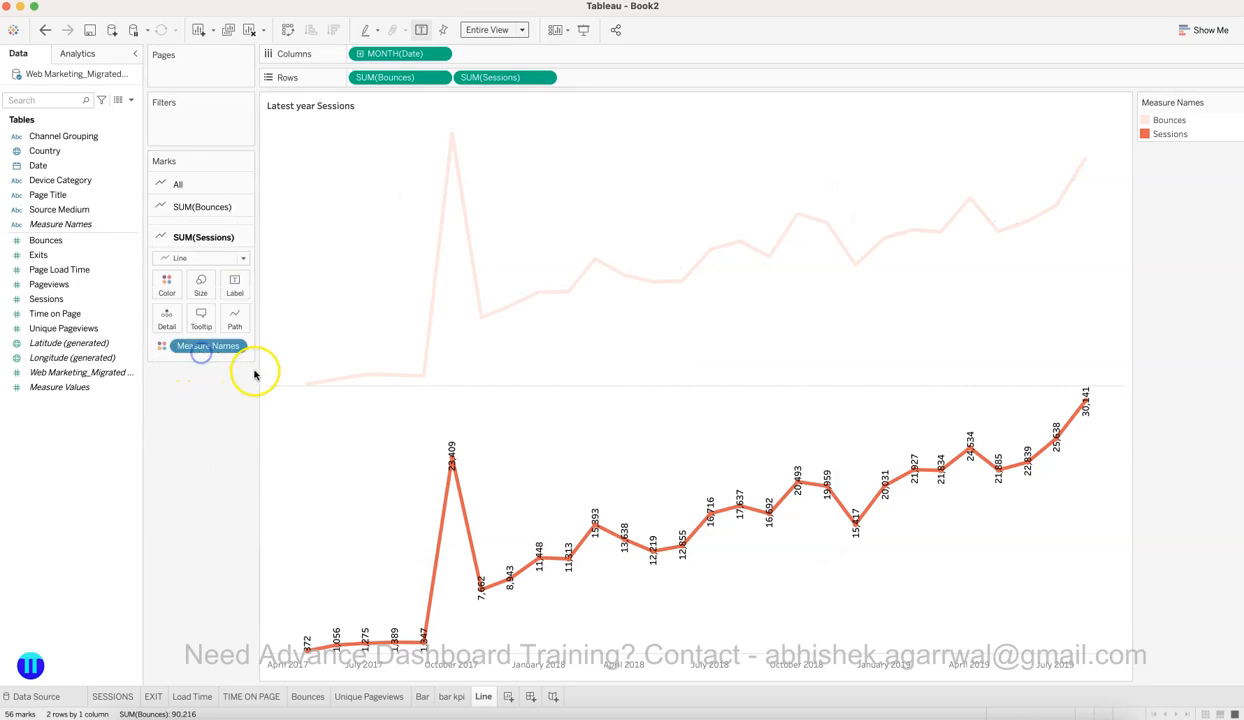
click(235, 282)
click(268, 308)
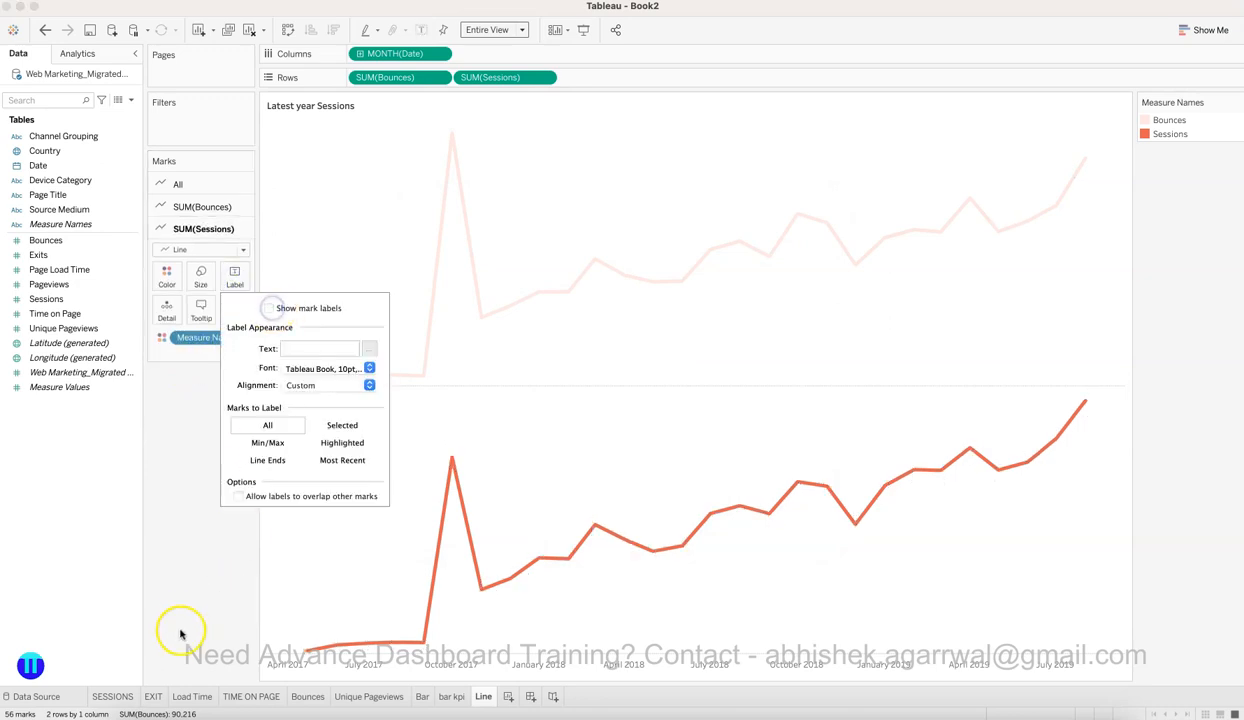
click(195, 613)
Step: Reduce the line thickness of the SUM(Sessions) and SUM(Bounces) marks
click(199, 281)
click(223, 311)
click(336, 275)
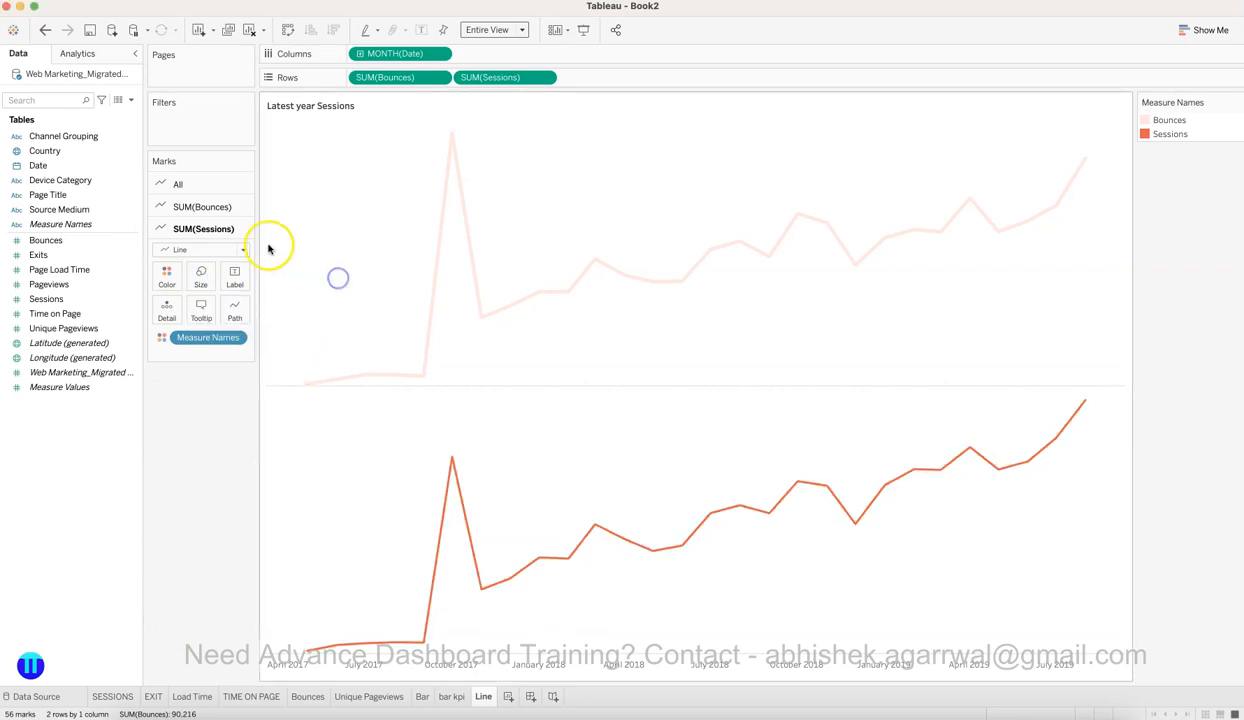
click(207, 206)
click(201, 250)
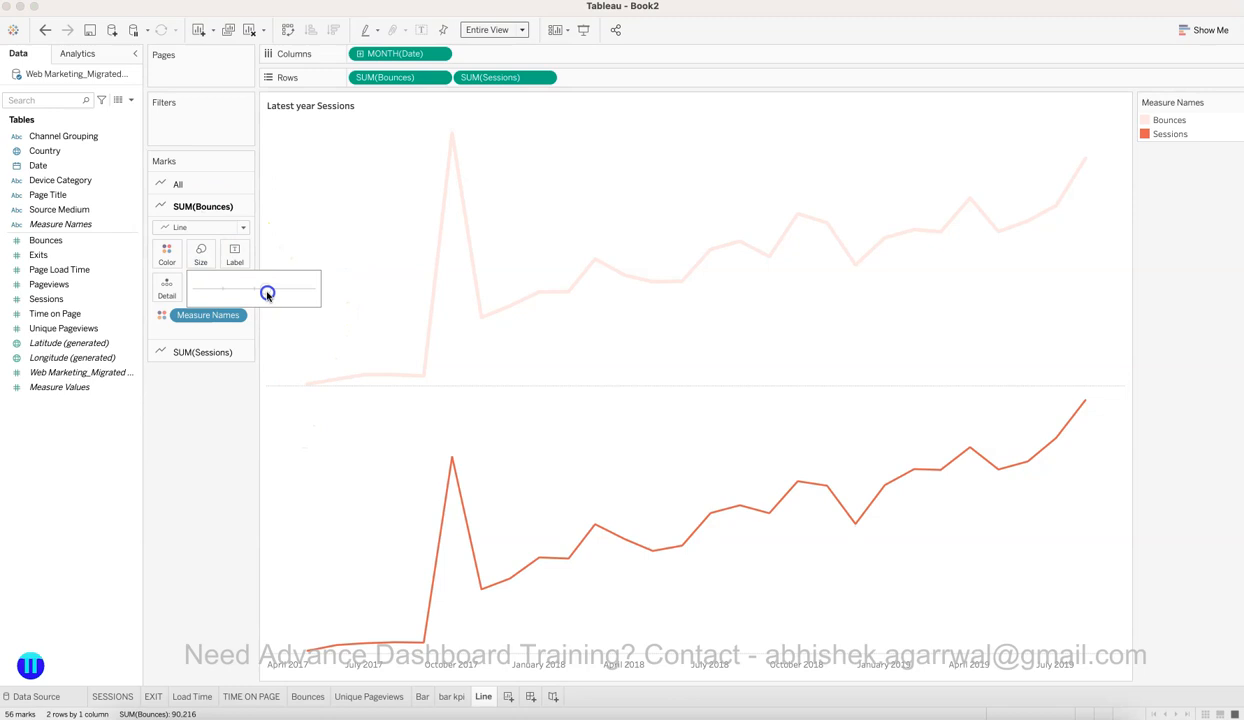
click(205, 485)
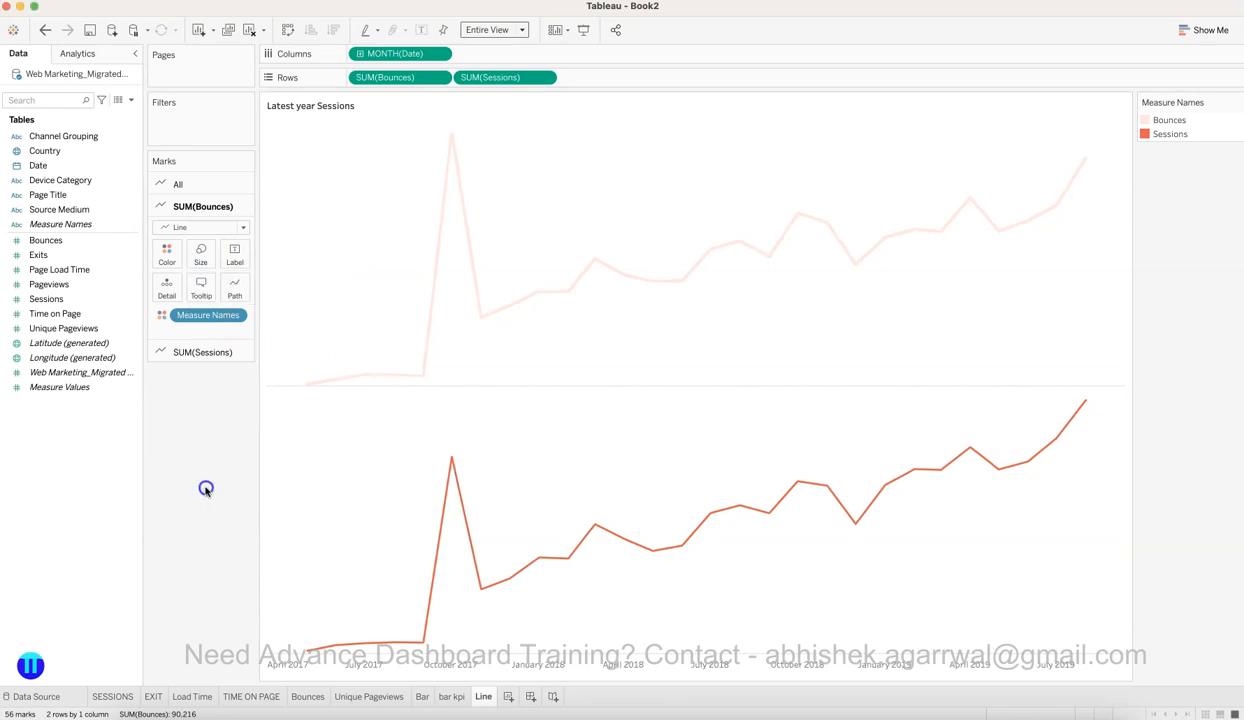
Step: Plot SUM(Sessions) as a dual axis with SUM(Bounces) and hide the axis header
click(545, 78)
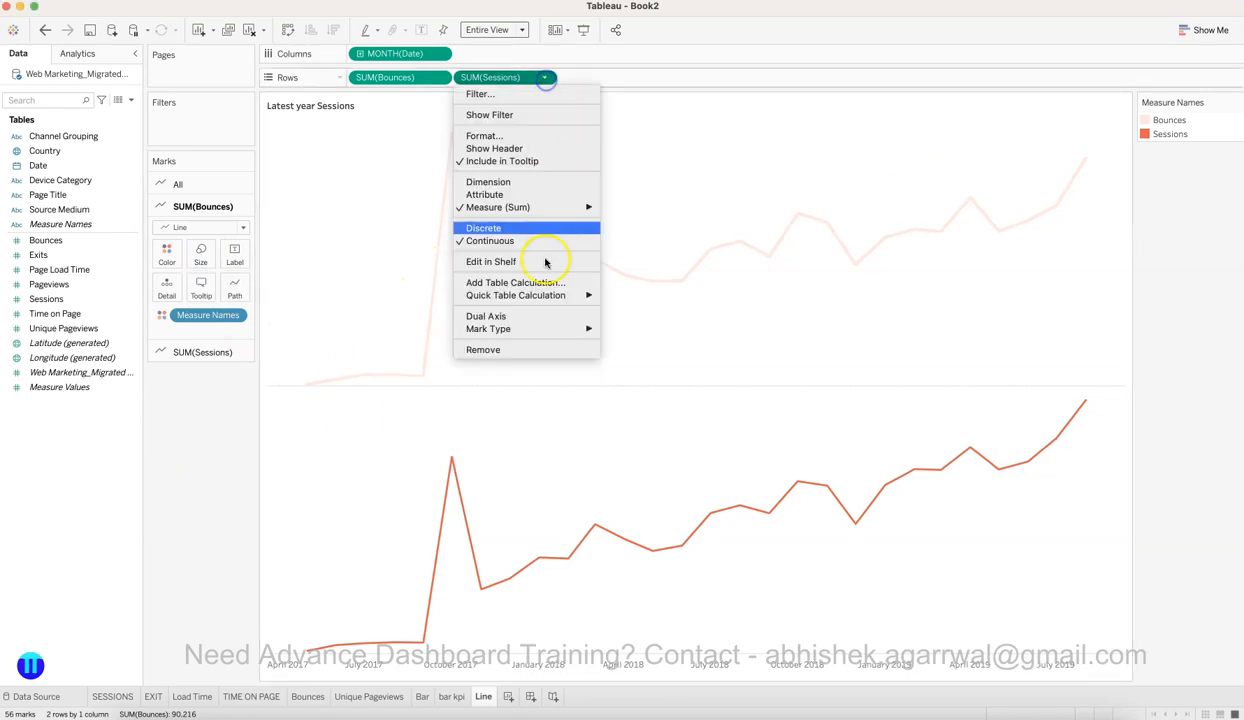
click(547, 316)
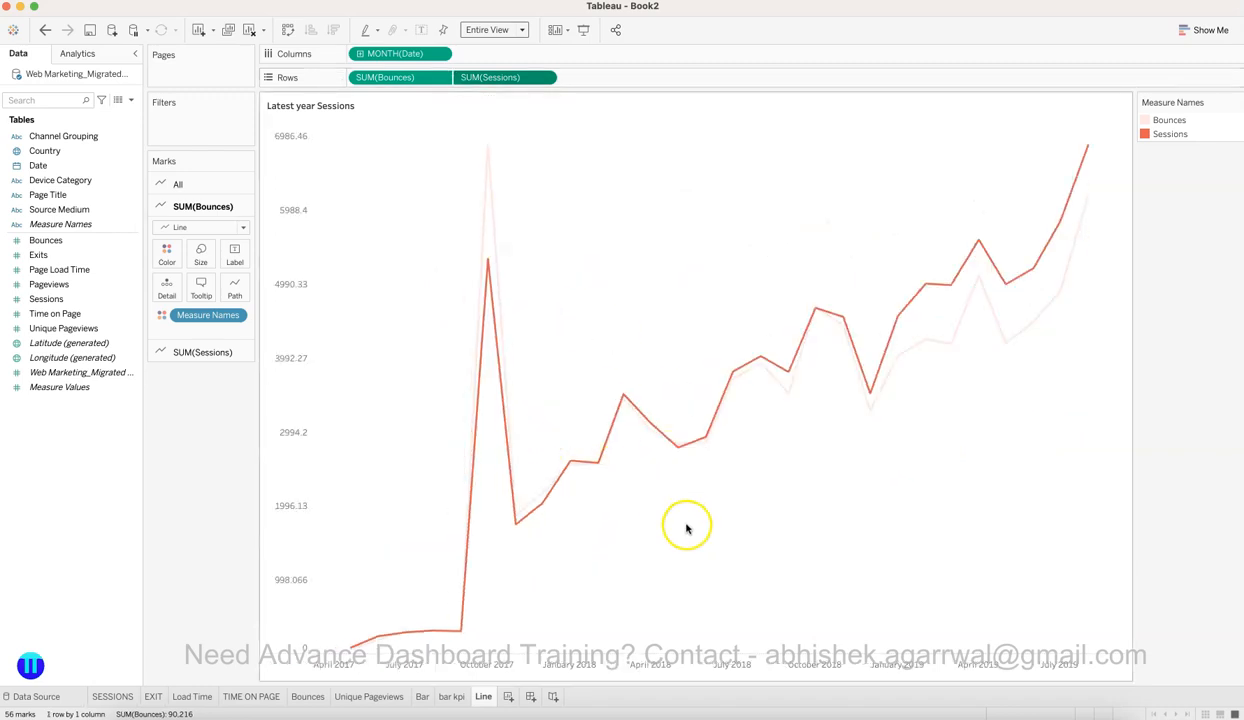
right_click(283, 525)
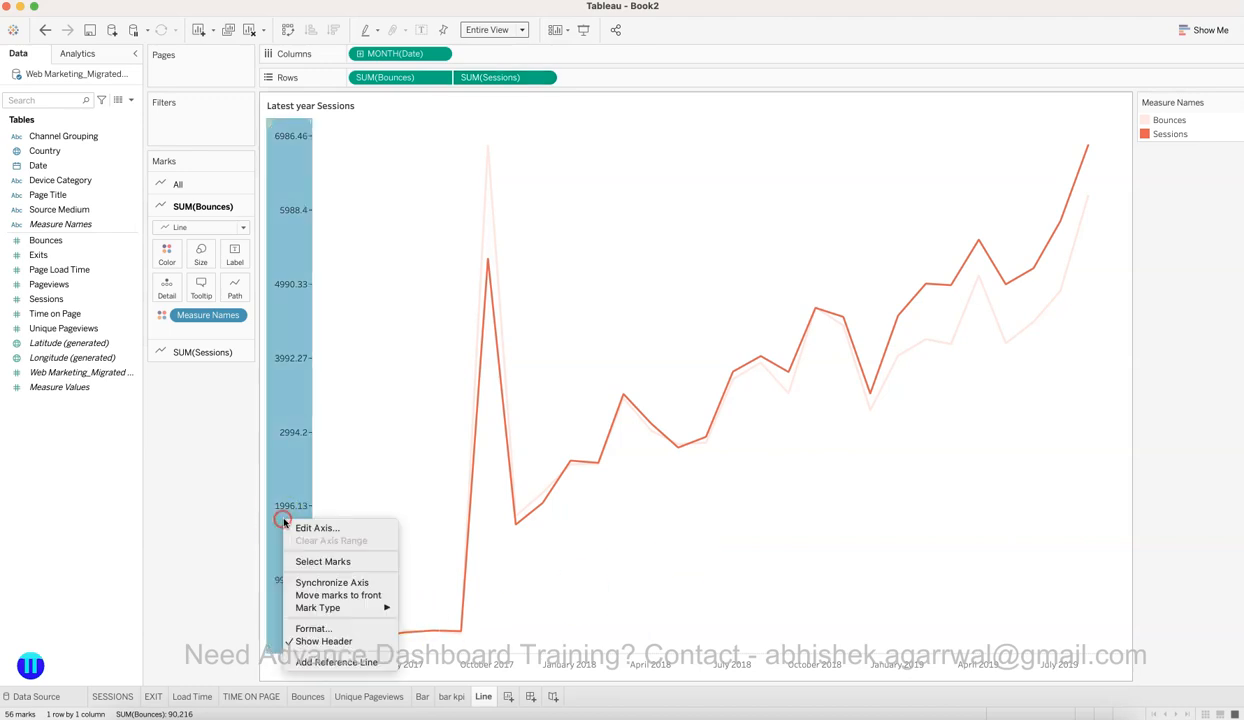
click(357, 650)
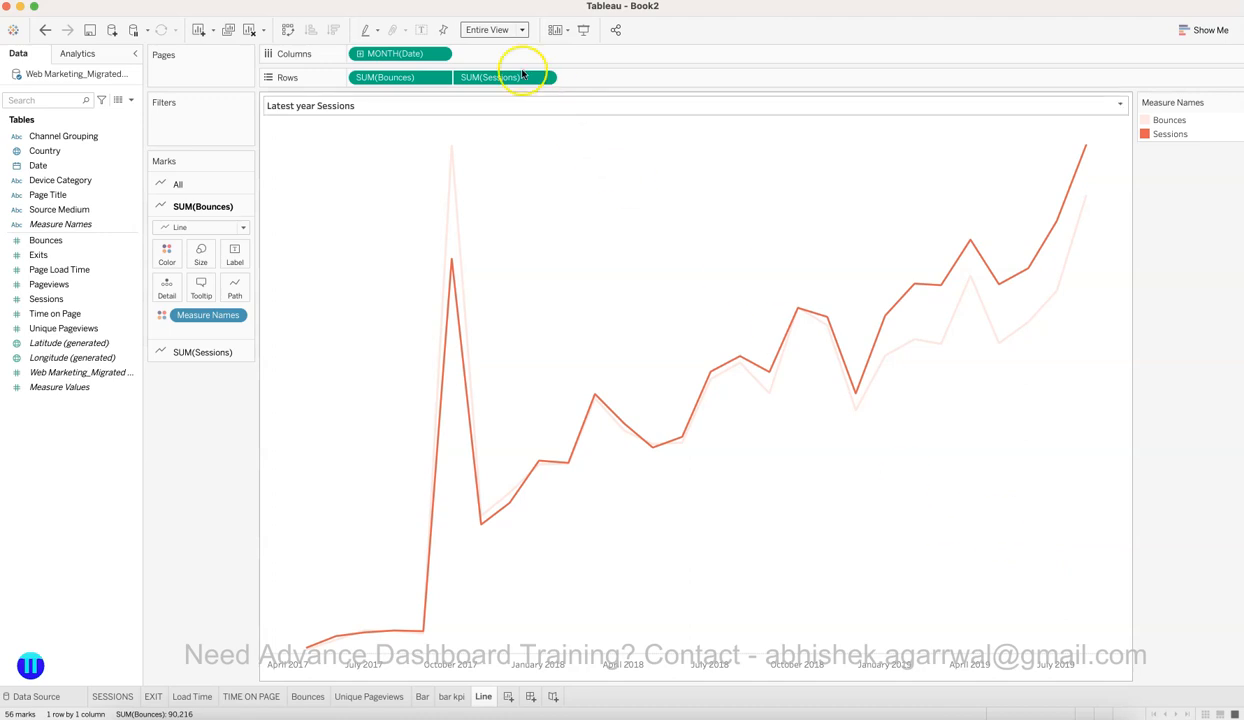
Step: Show the headers of the Bounces and Sessions axes and synchronize the two axes
click(440, 82)
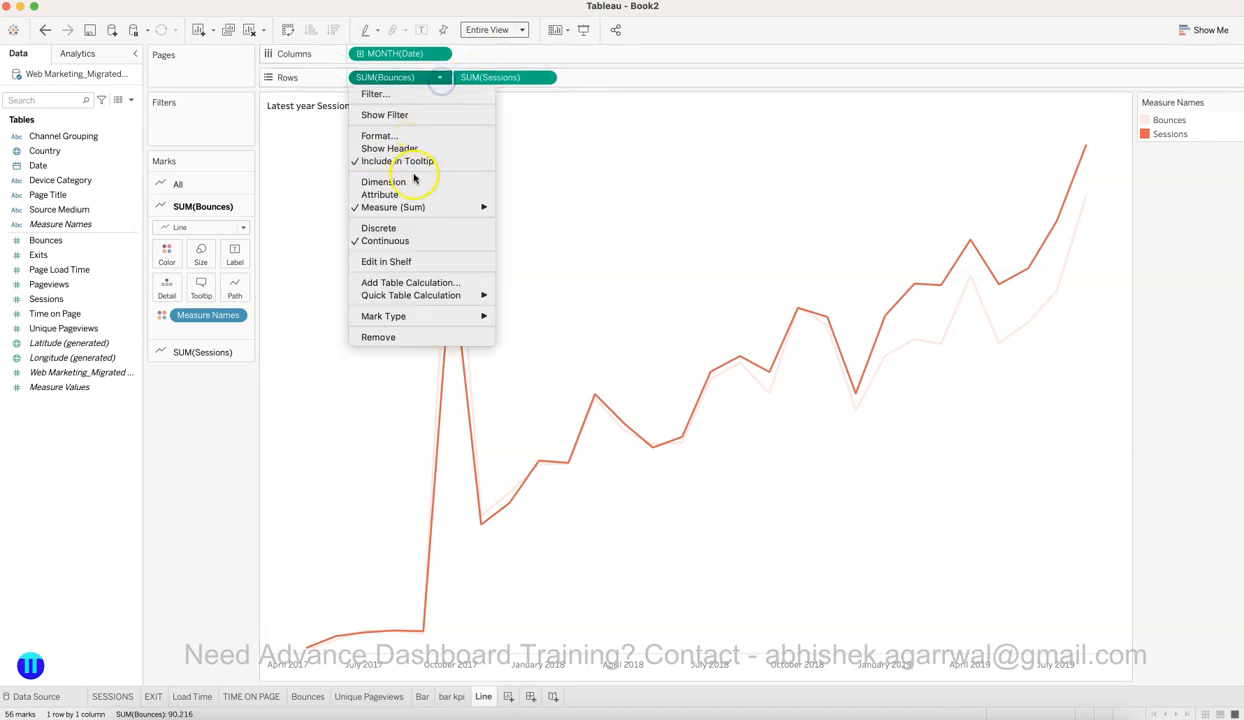
click(418, 150)
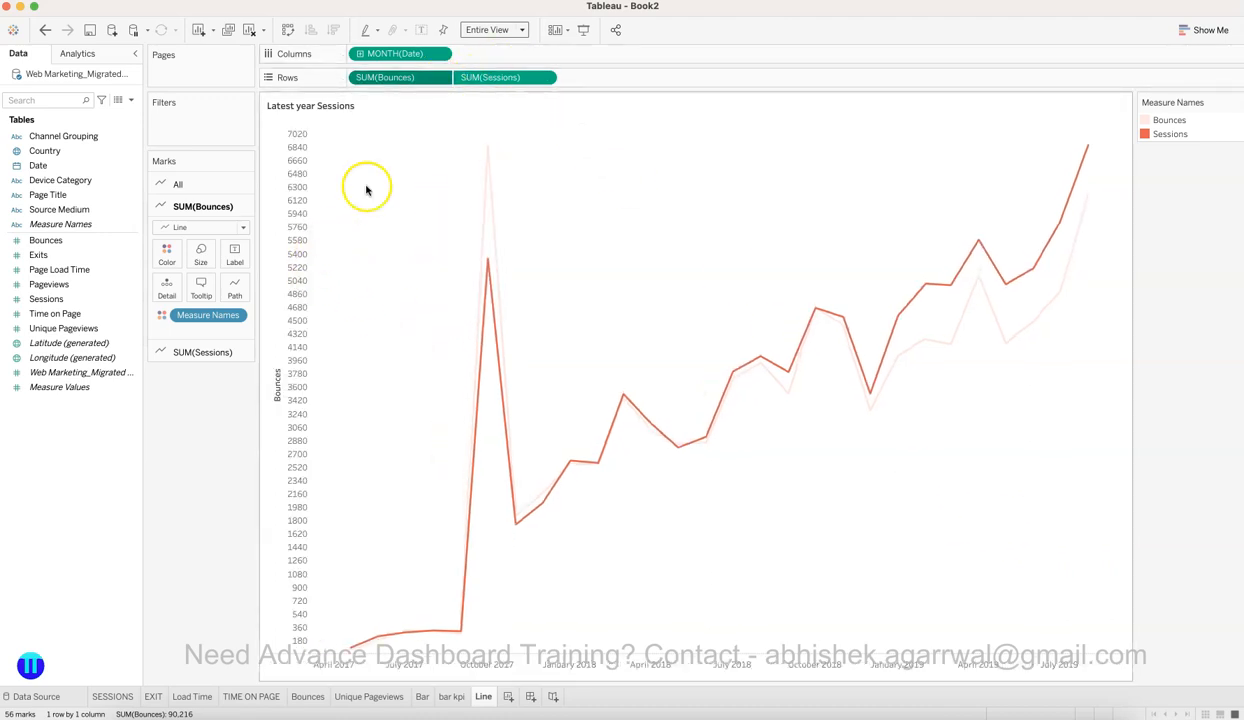
click(547, 80)
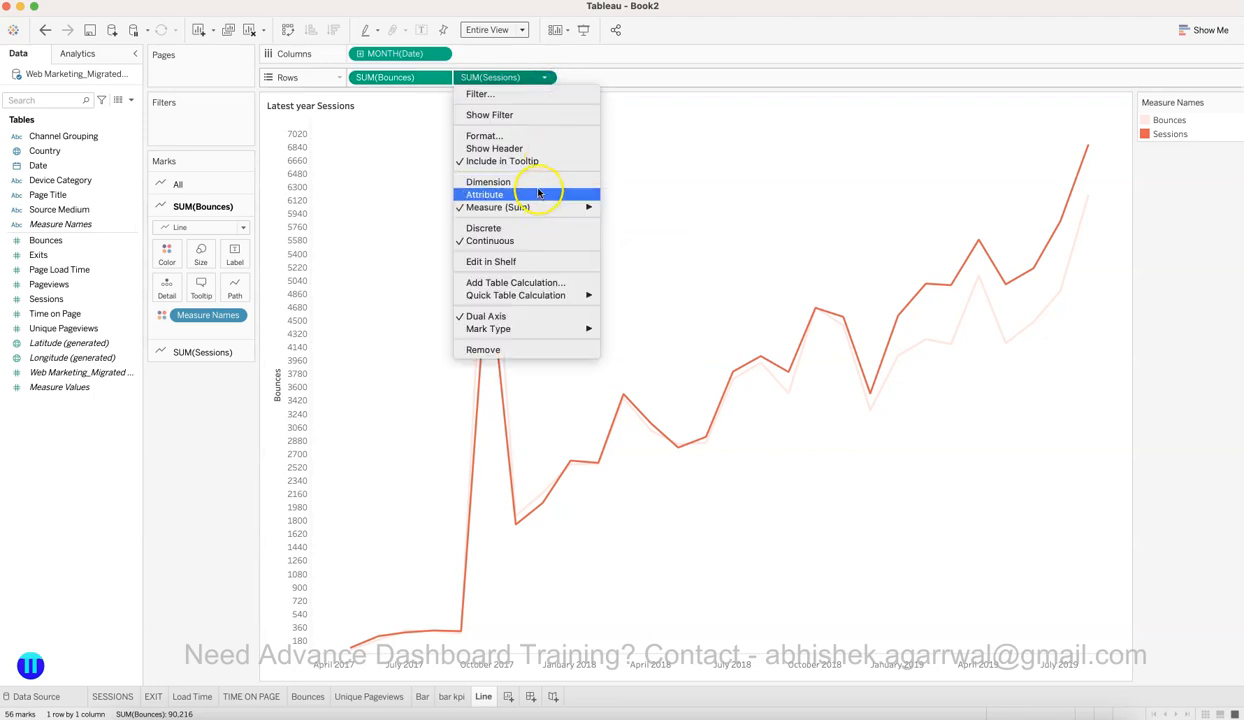
click(543, 148)
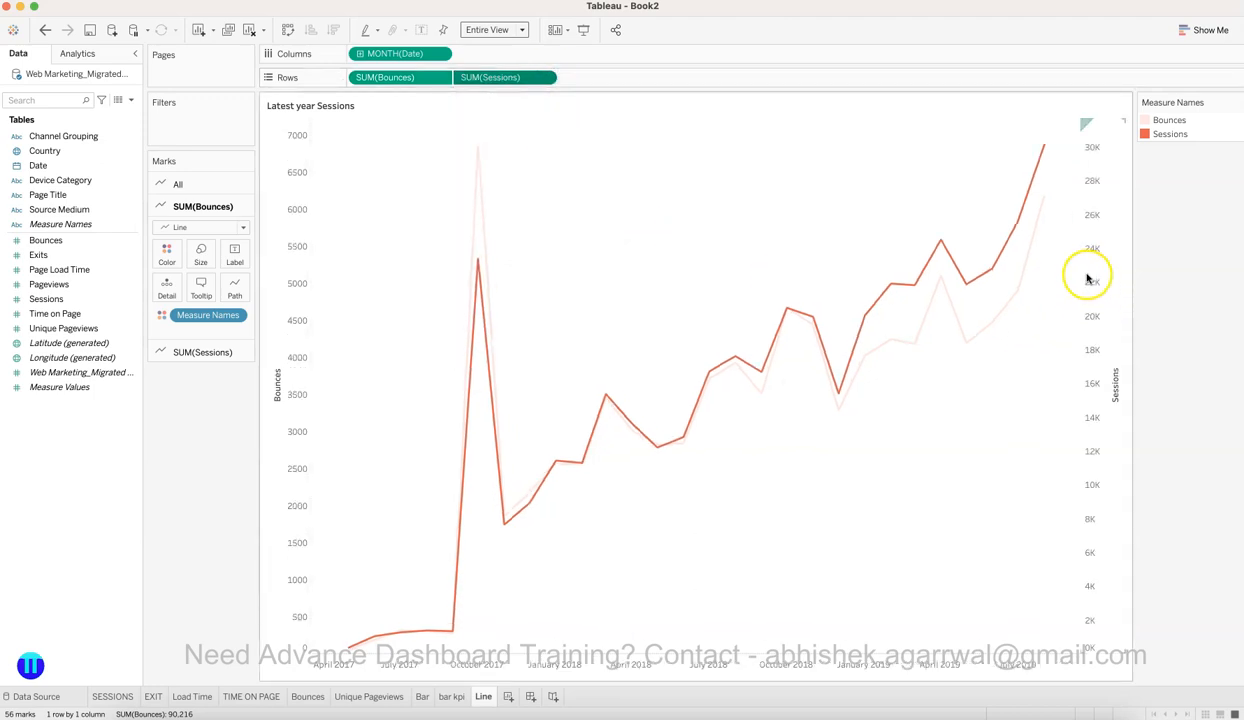
right_click(1088, 276)
click(1122, 350)
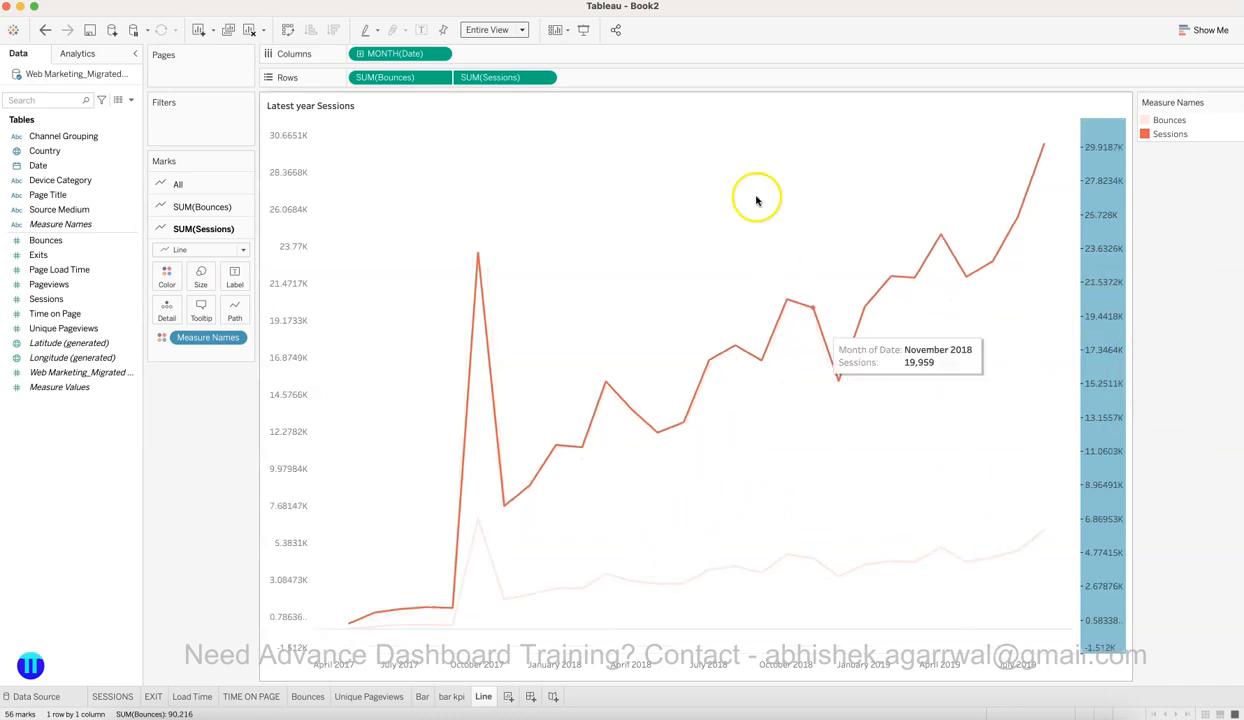
Step: Open the options of the Sessions axis
right_click(1104, 230)
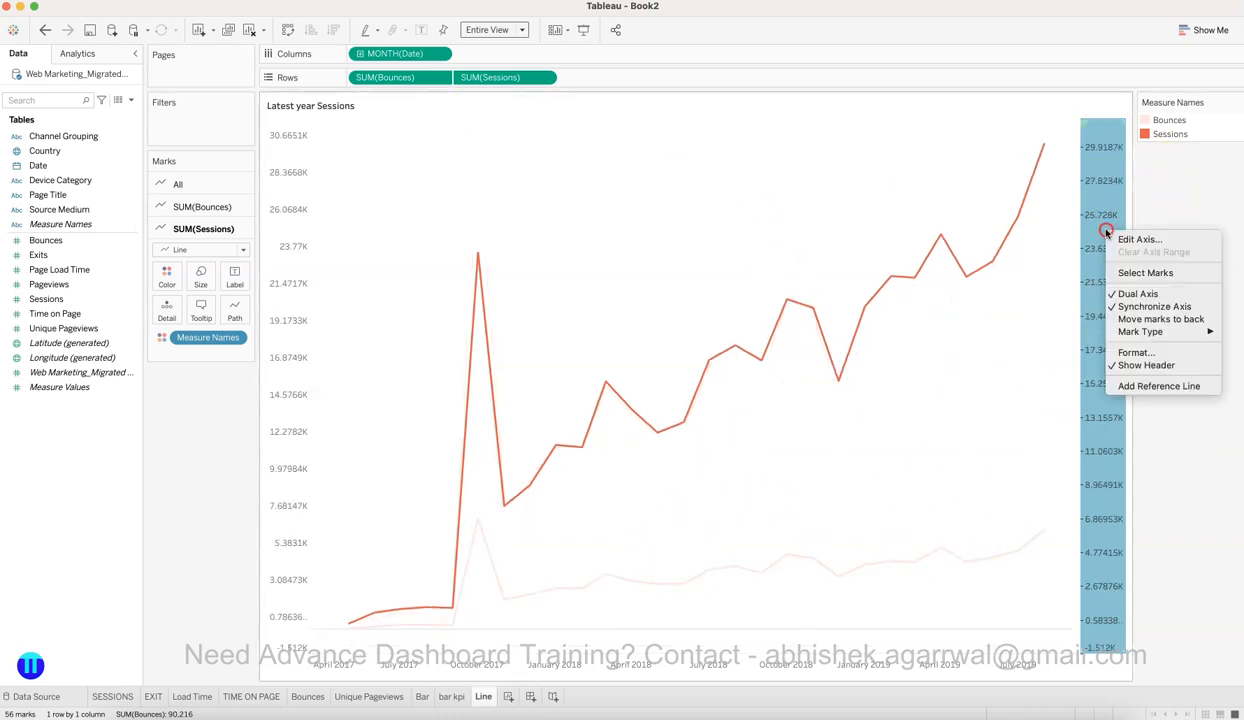
Step: Hide the Sessions and Bounces axis headers on the dual-axis line chart
click(1164, 365)
right_click(285, 392)
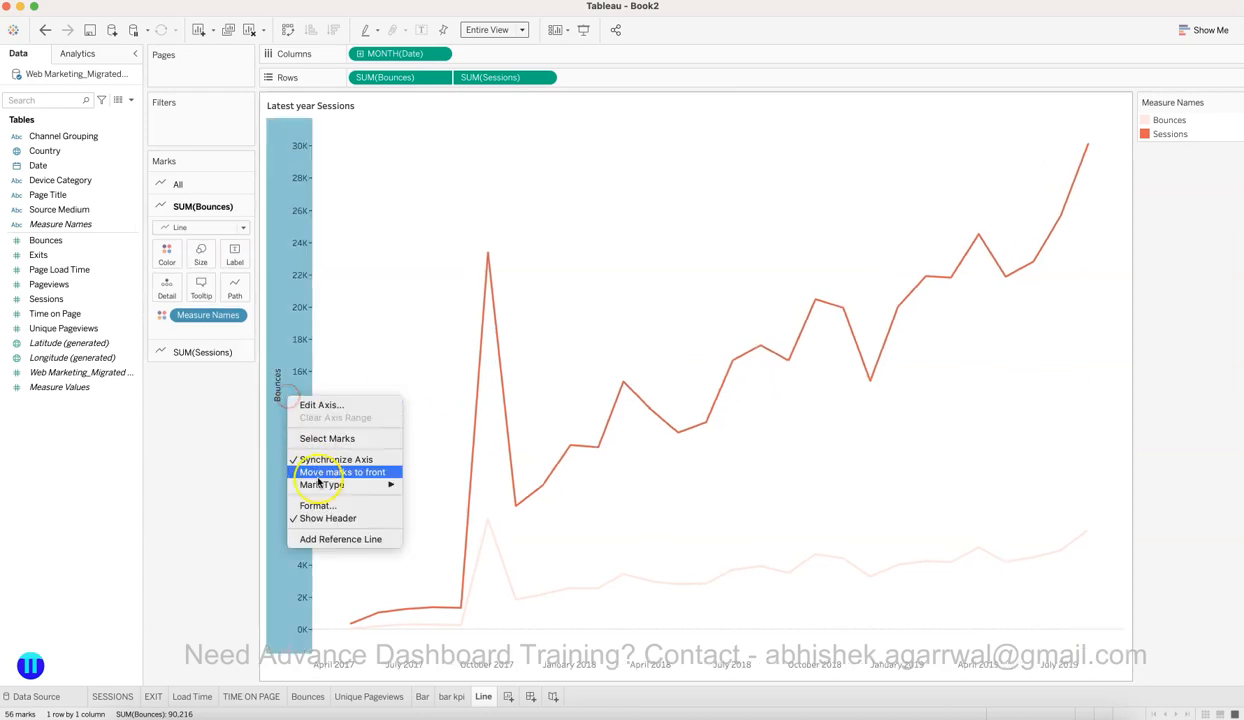
click(321, 519)
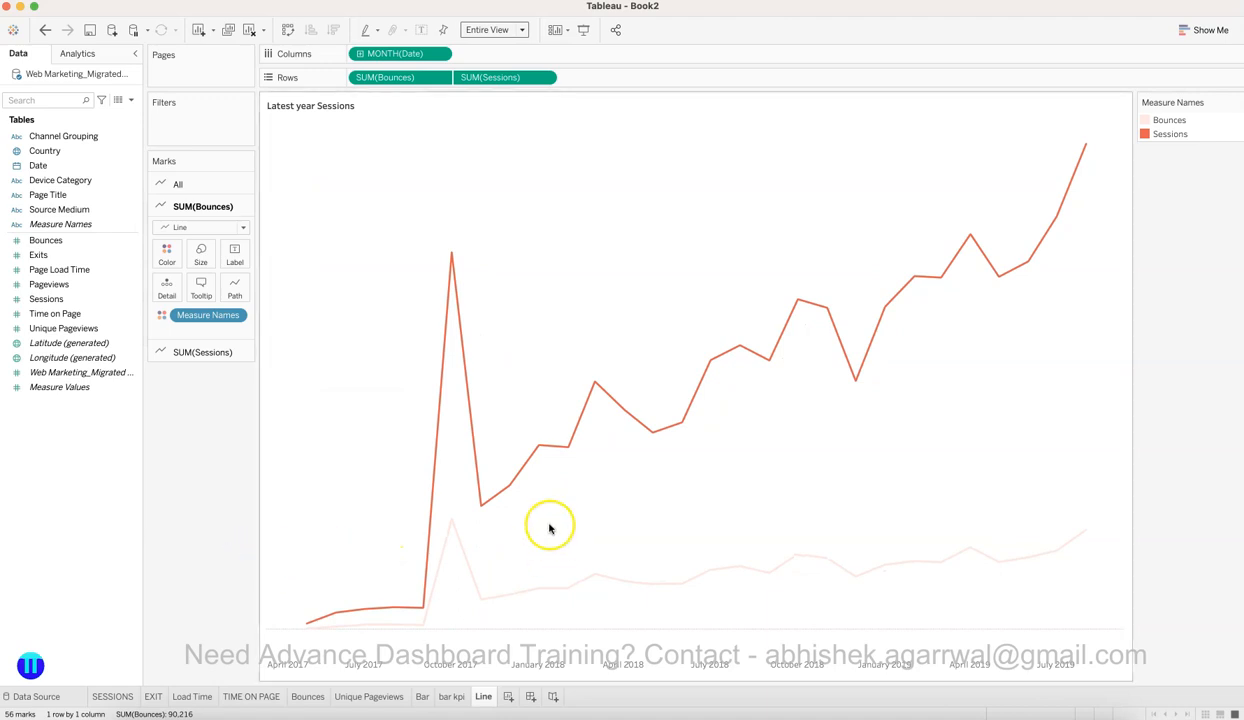
mouse_move(1051, 224)
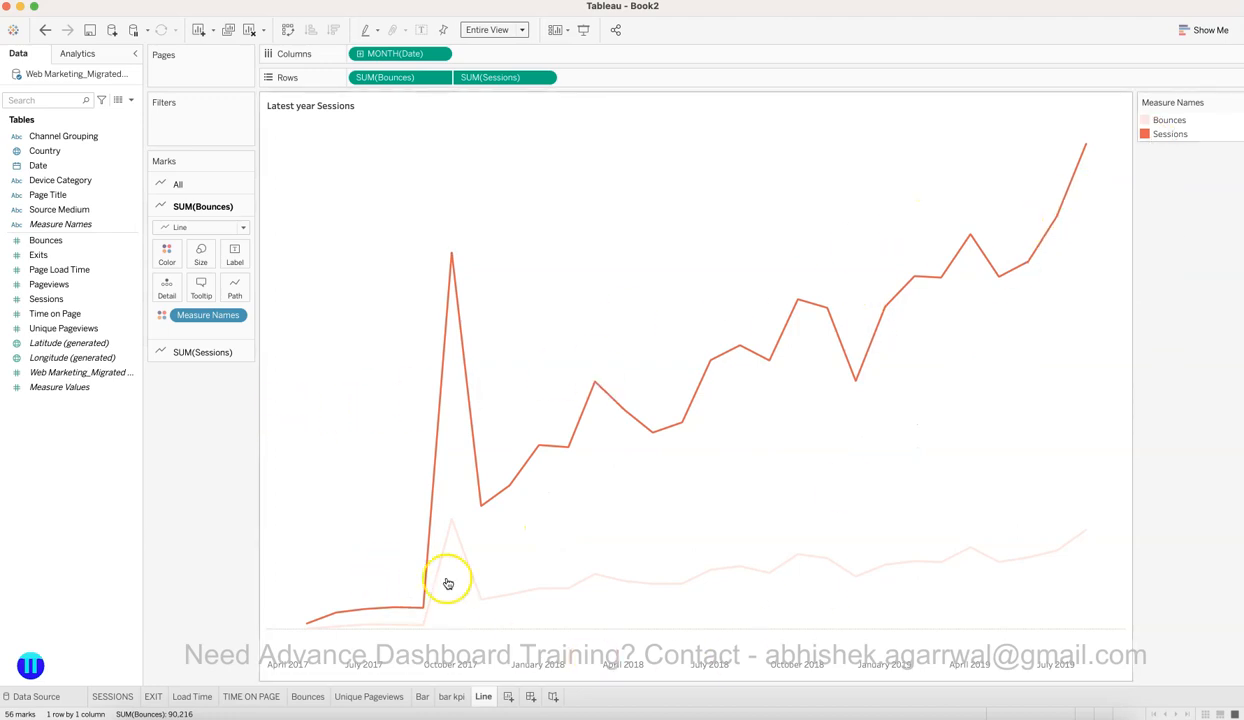
mouse_move(519, 434)
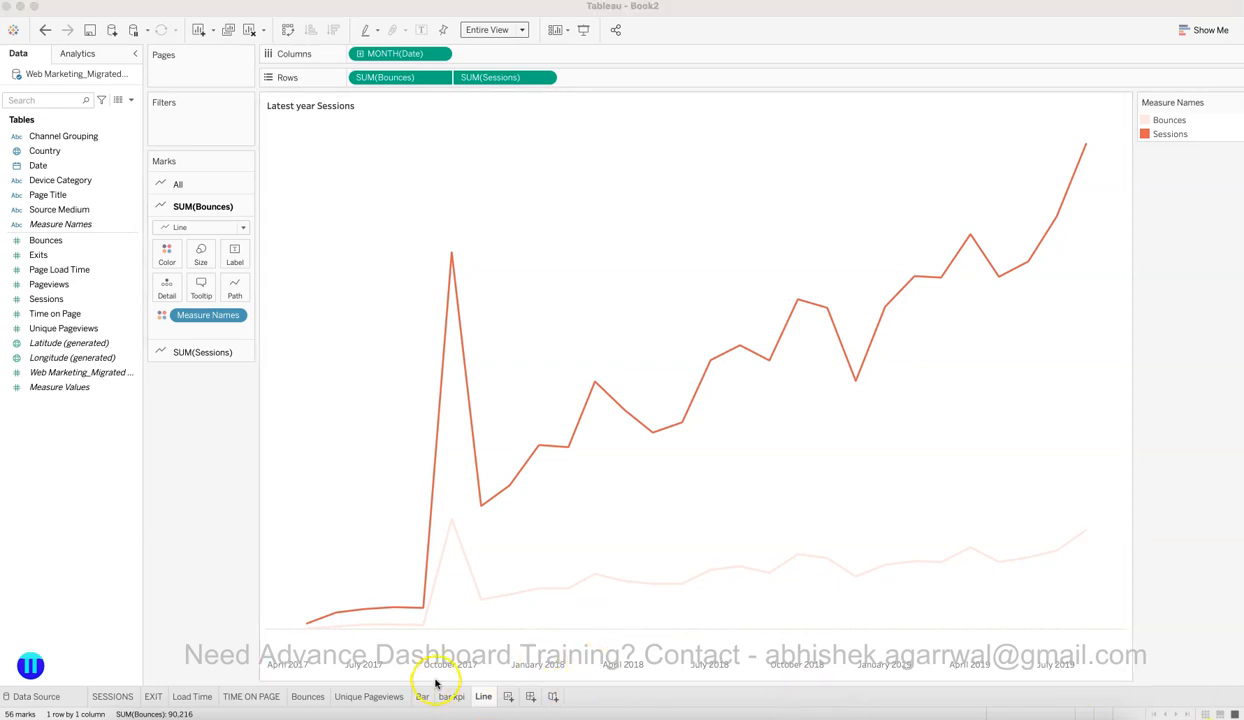
Step: Add a worksheet named "Line KPIs" and place Device Category on columns
click(507, 697)
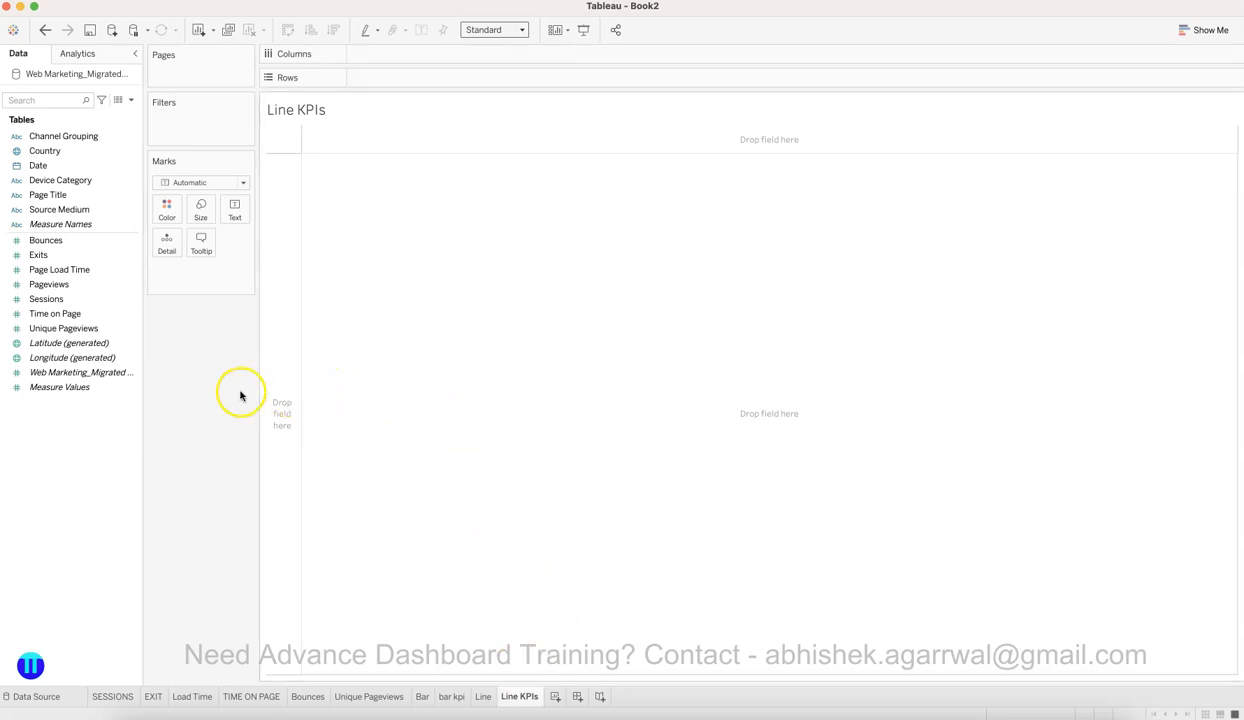
click(76, 242)
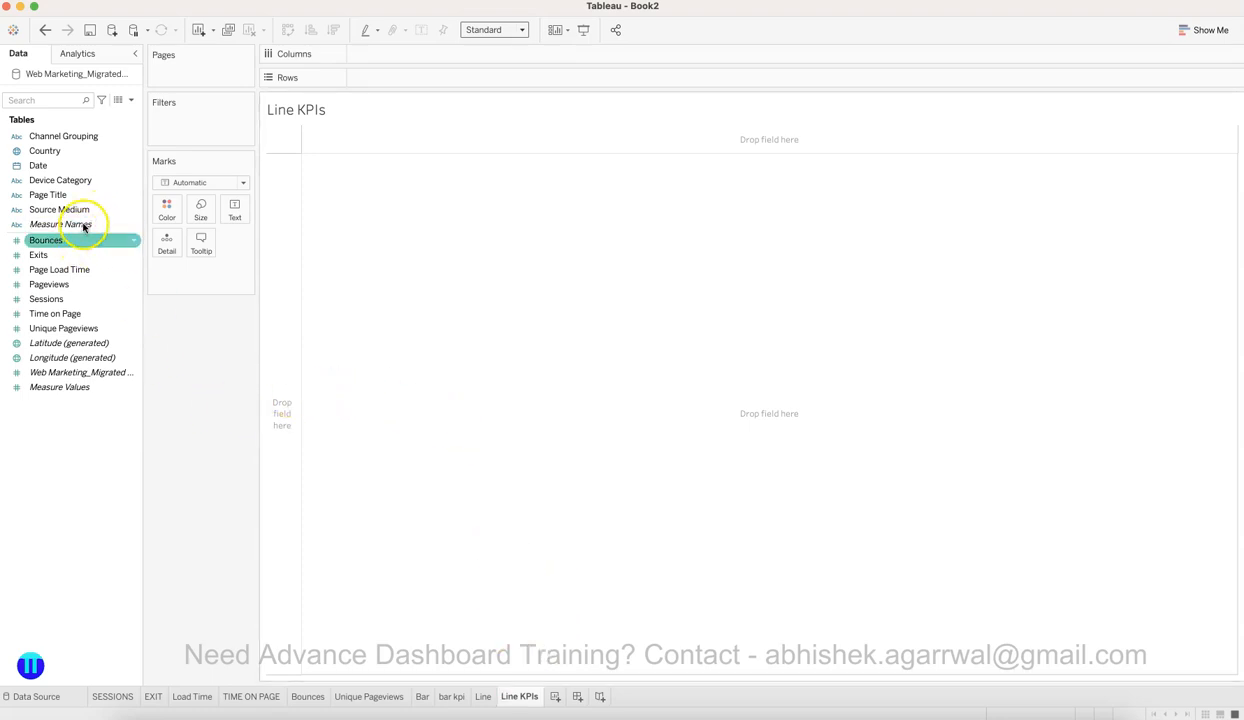
click(96, 182)
drag(157, 175, 408, 56)
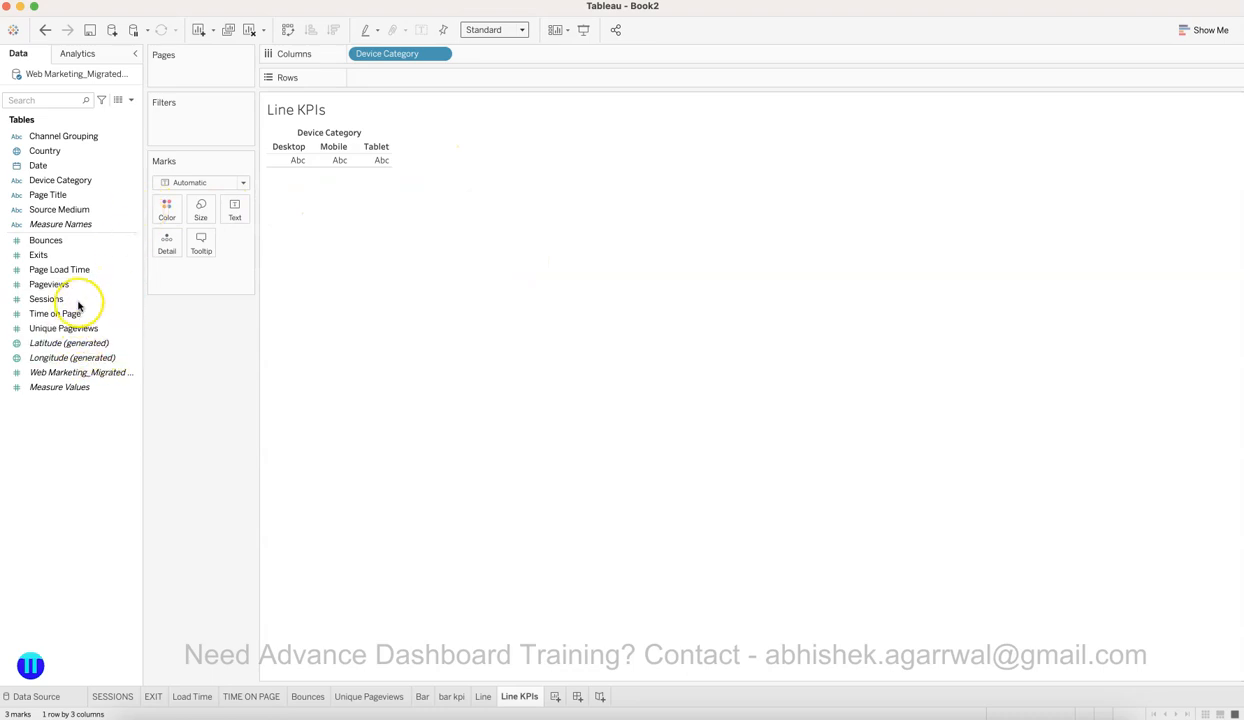
Step: Show Sessions and Bounces as a text table with the measures as rows and the device categories as columns
drag(80, 299, 234, 210)
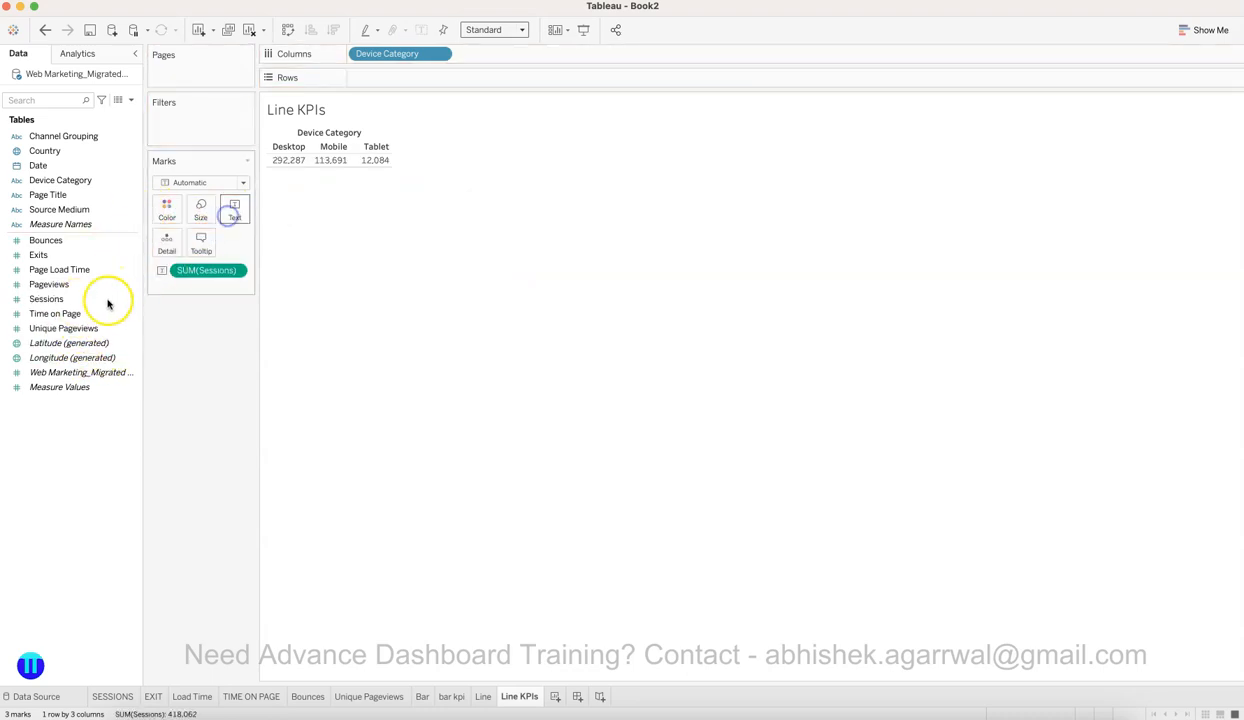
drag(76, 246, 236, 214)
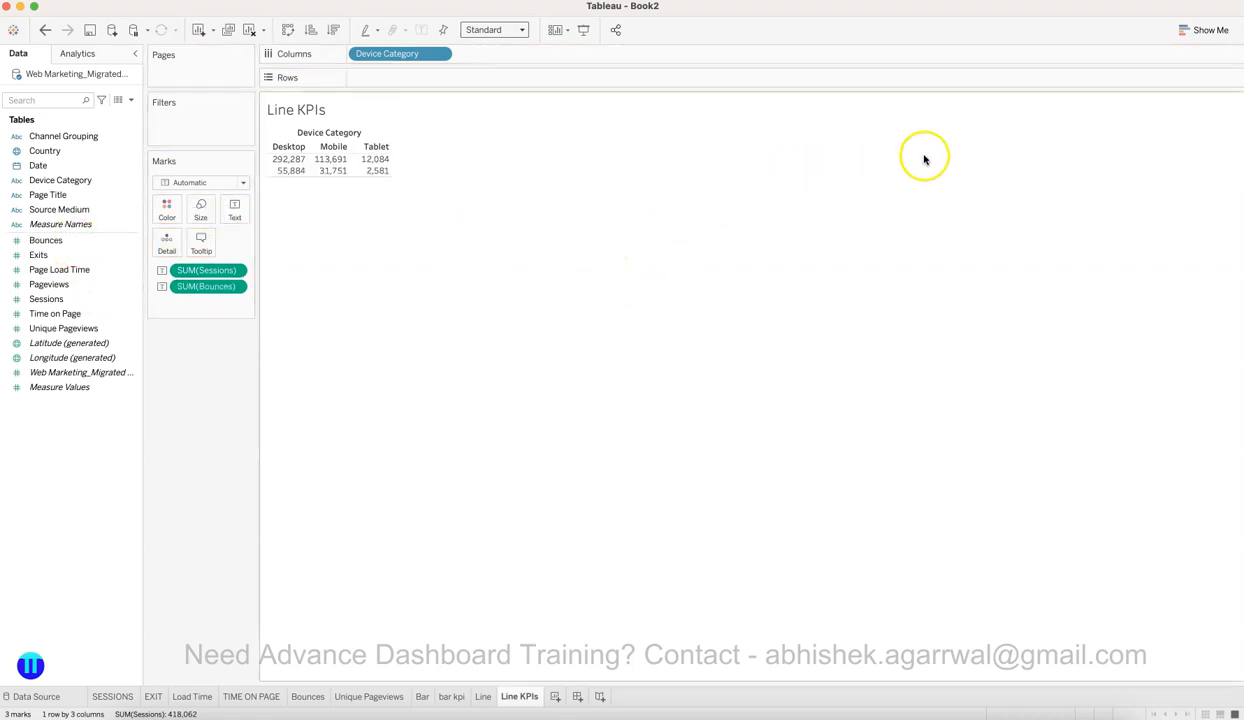
click(1190, 30)
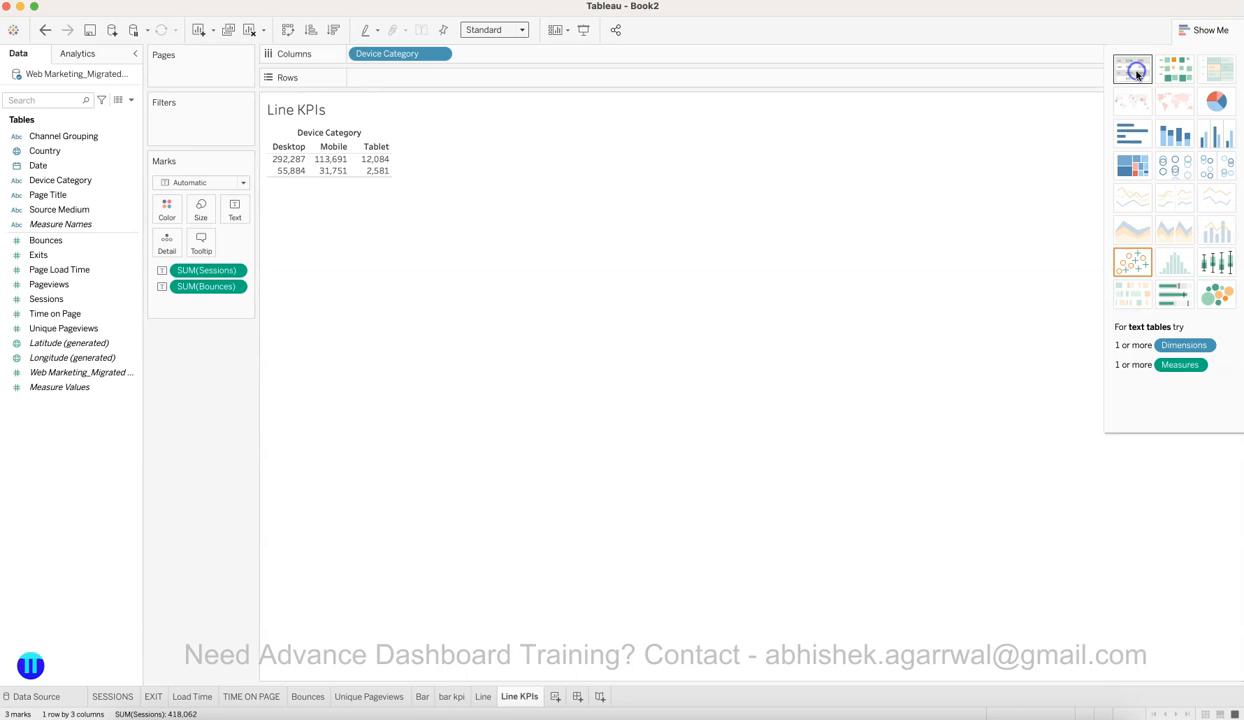
click(1134, 71)
click(290, 31)
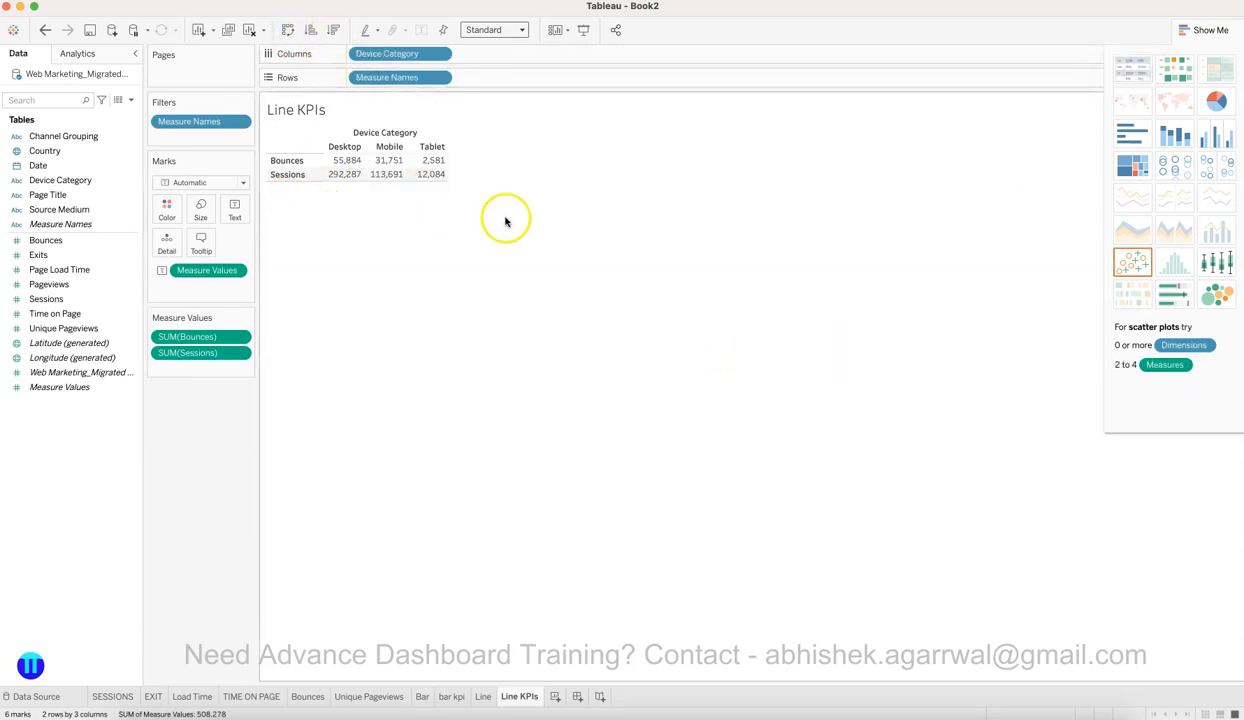
Step: Hide the Device Category column field label and the worksheet title
right_click(397, 133)
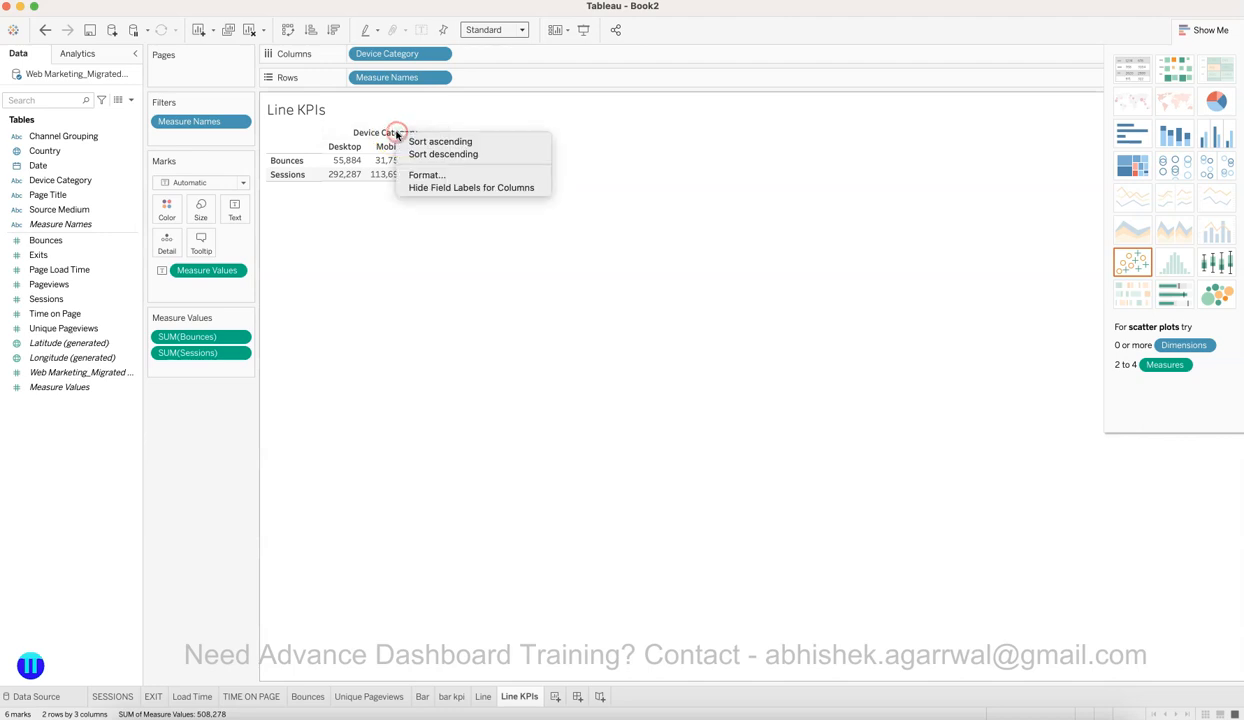
click(425, 187)
right_click(301, 106)
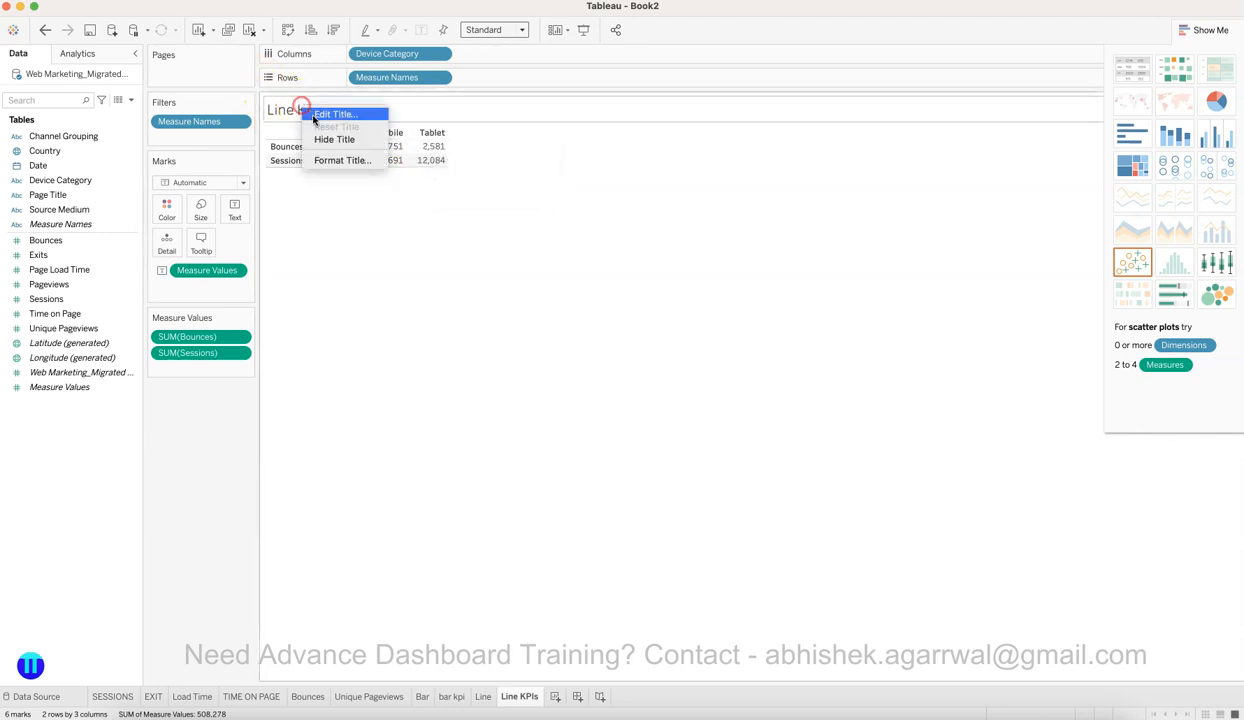
click(339, 139)
Step: Fit the KPI table to Entire View and close the chart type suggestions
click(490, 30)
click(497, 78)
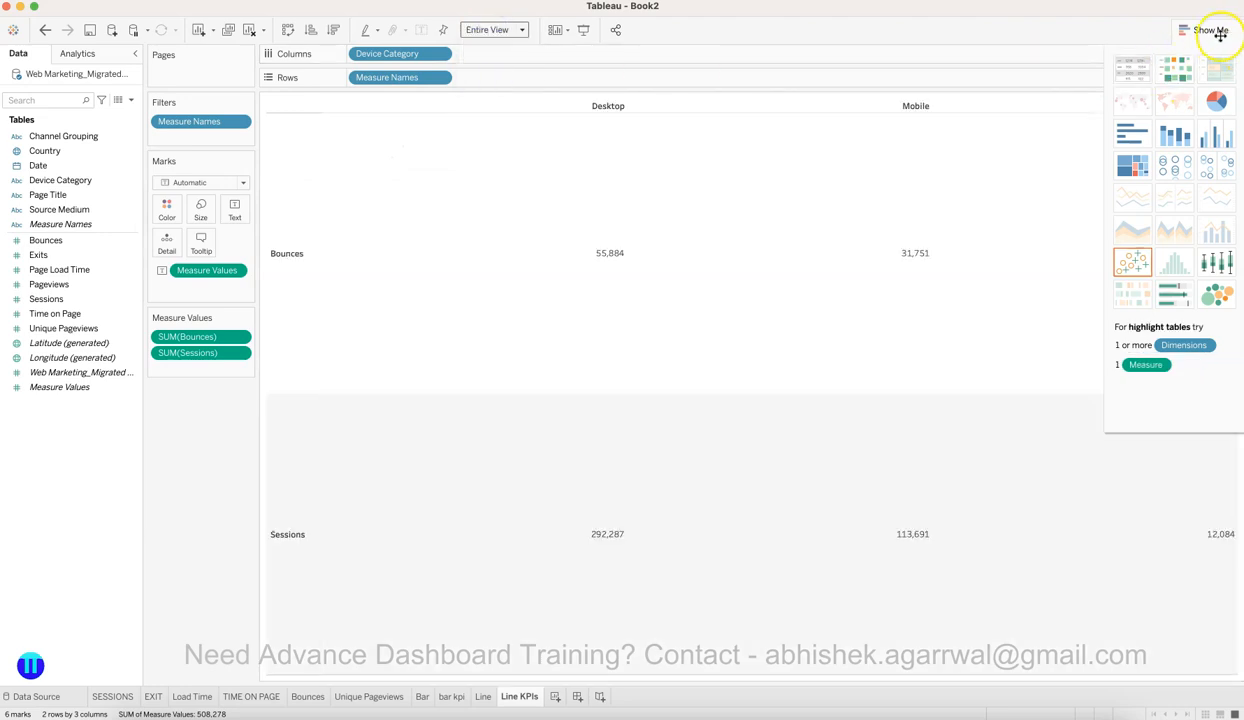
click(1218, 32)
Step: Set the table's row banding shading to None for both pane and header
right_click(511, 488)
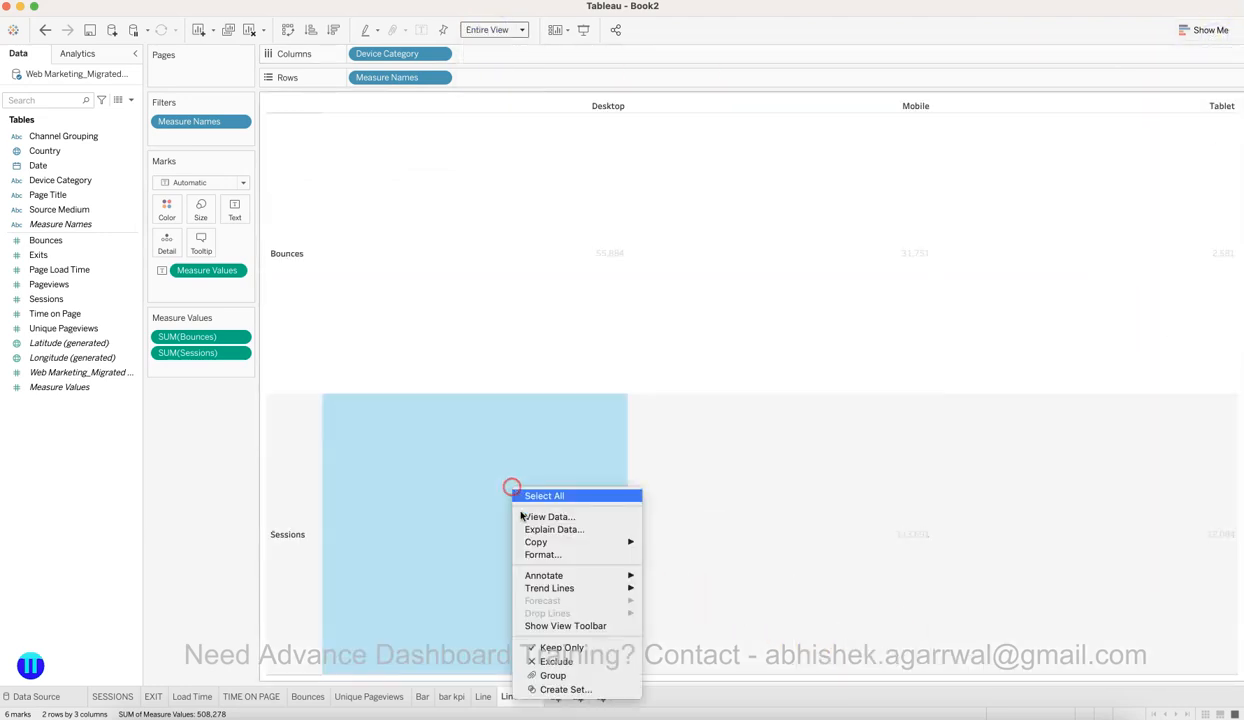
click(541, 554)
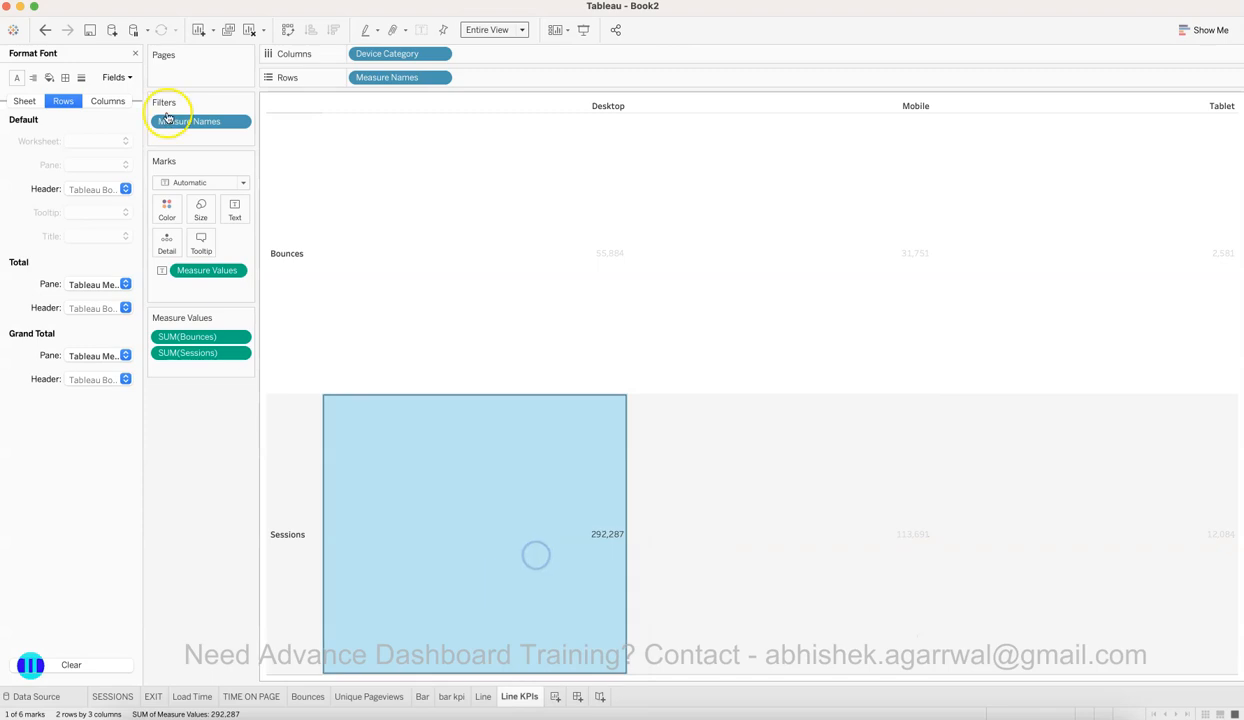
click(50, 78)
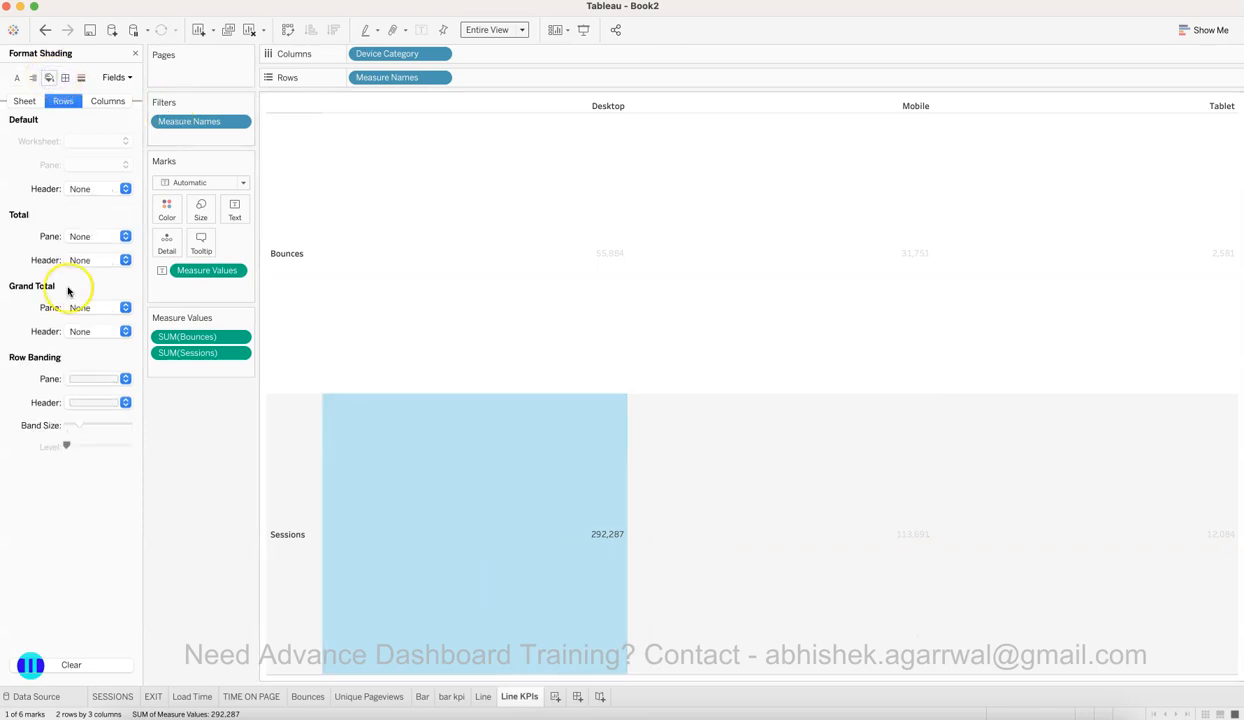
click(86, 379)
click(89, 403)
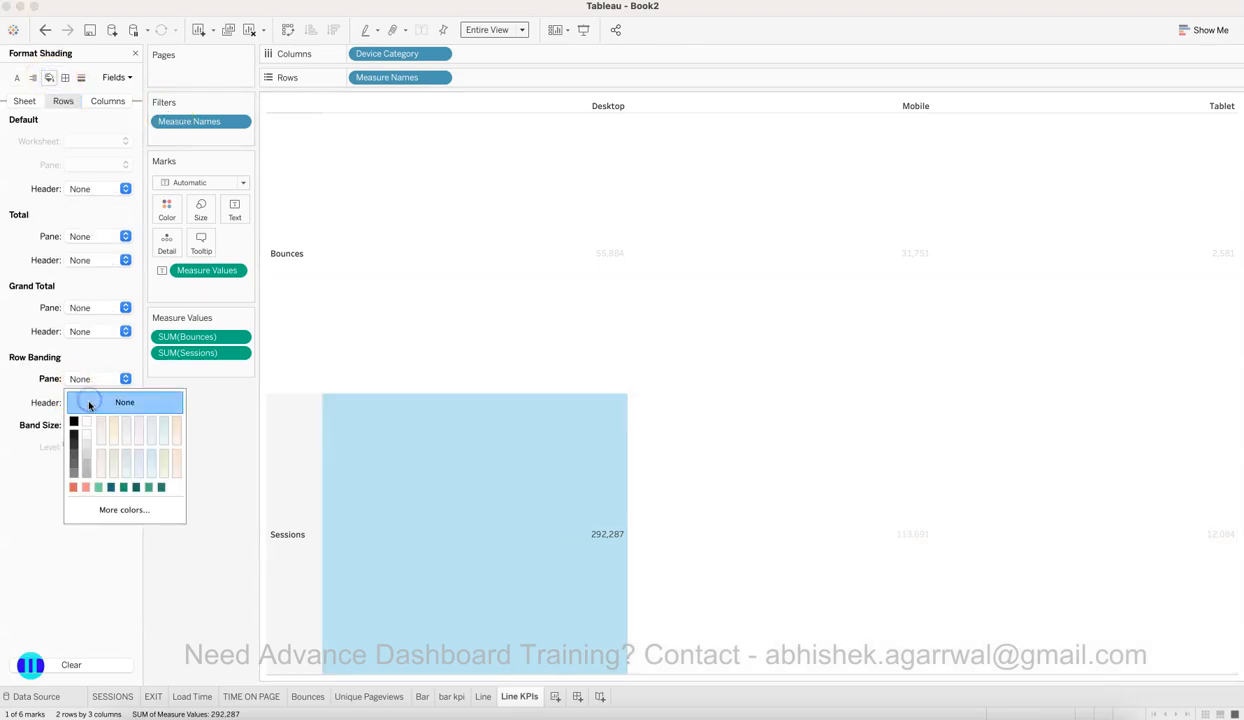
click(82, 402)
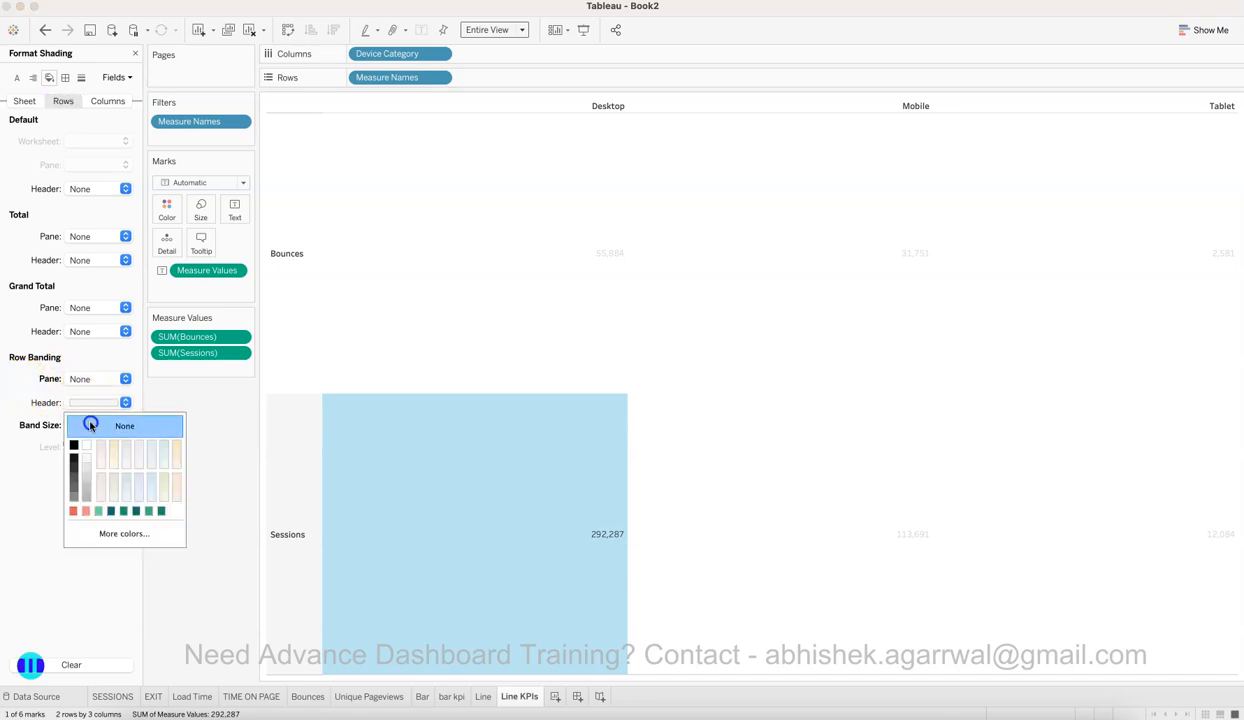
click(90, 425)
click(672, 264)
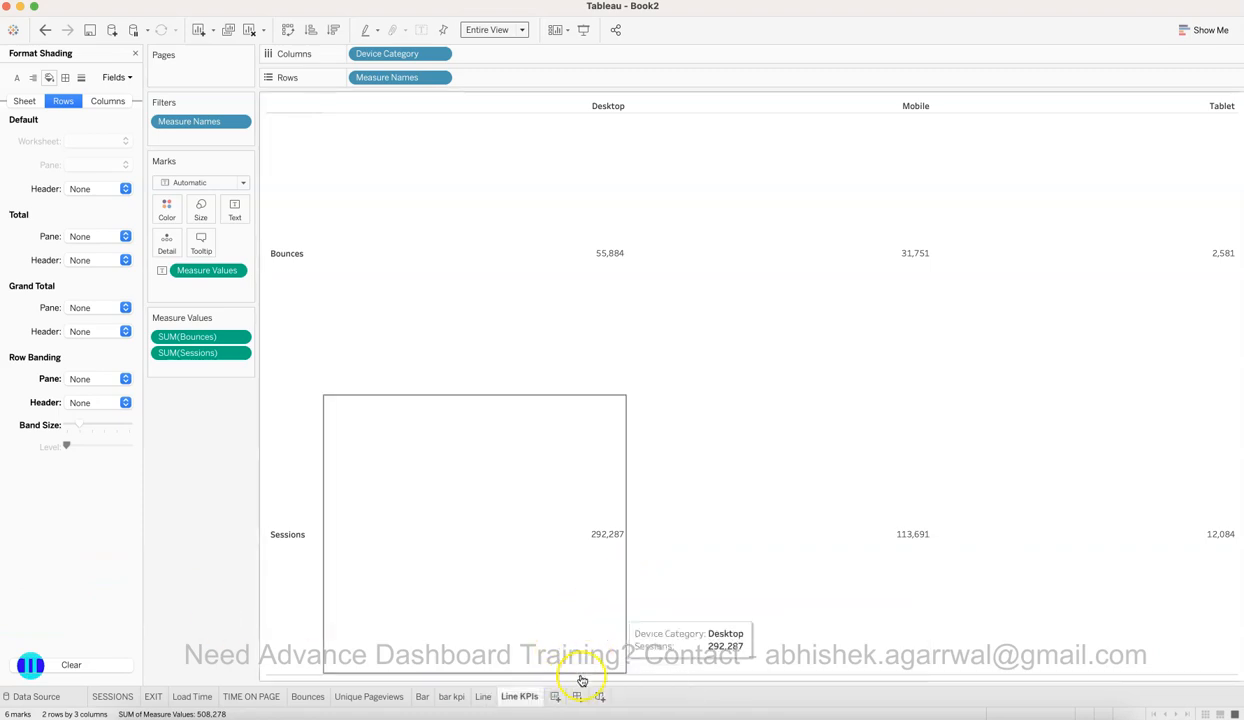
Step: Check the unique pageviews charts in the reference dashboard and add a worksheet named "Top 5 Pageviews"
click(555, 696)
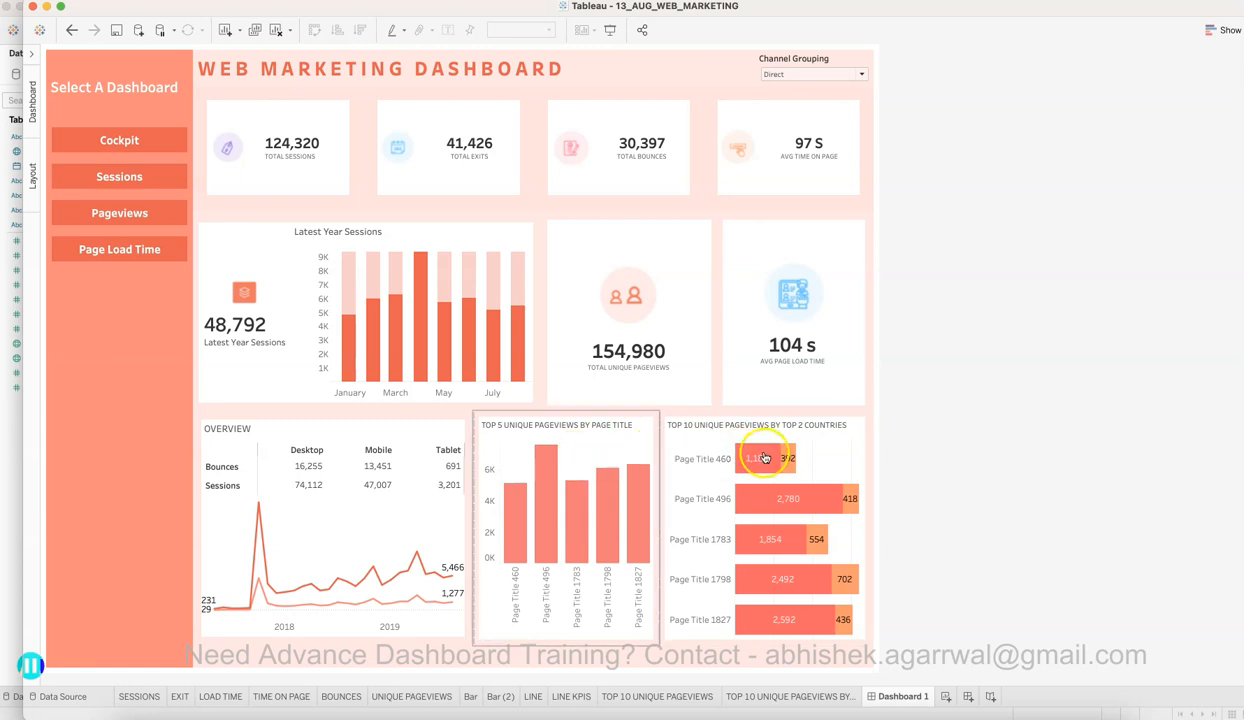
mouse_move(766, 465)
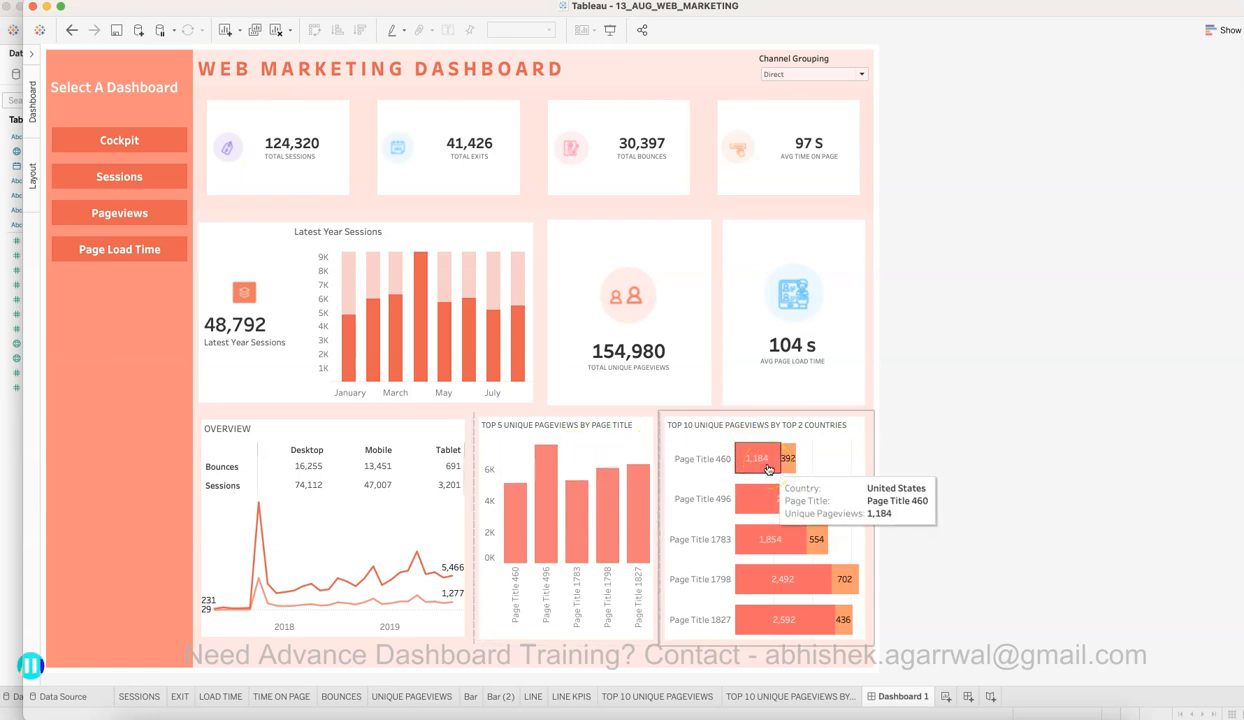
click(789, 466)
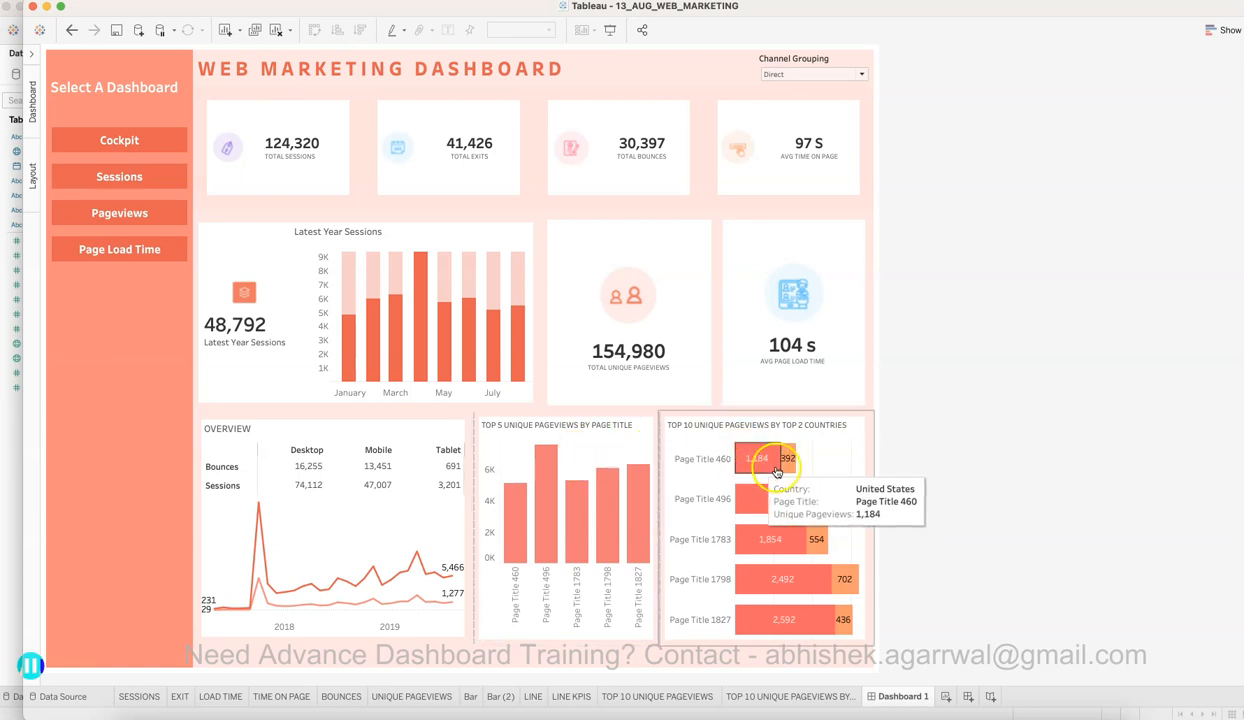
click(720, 461)
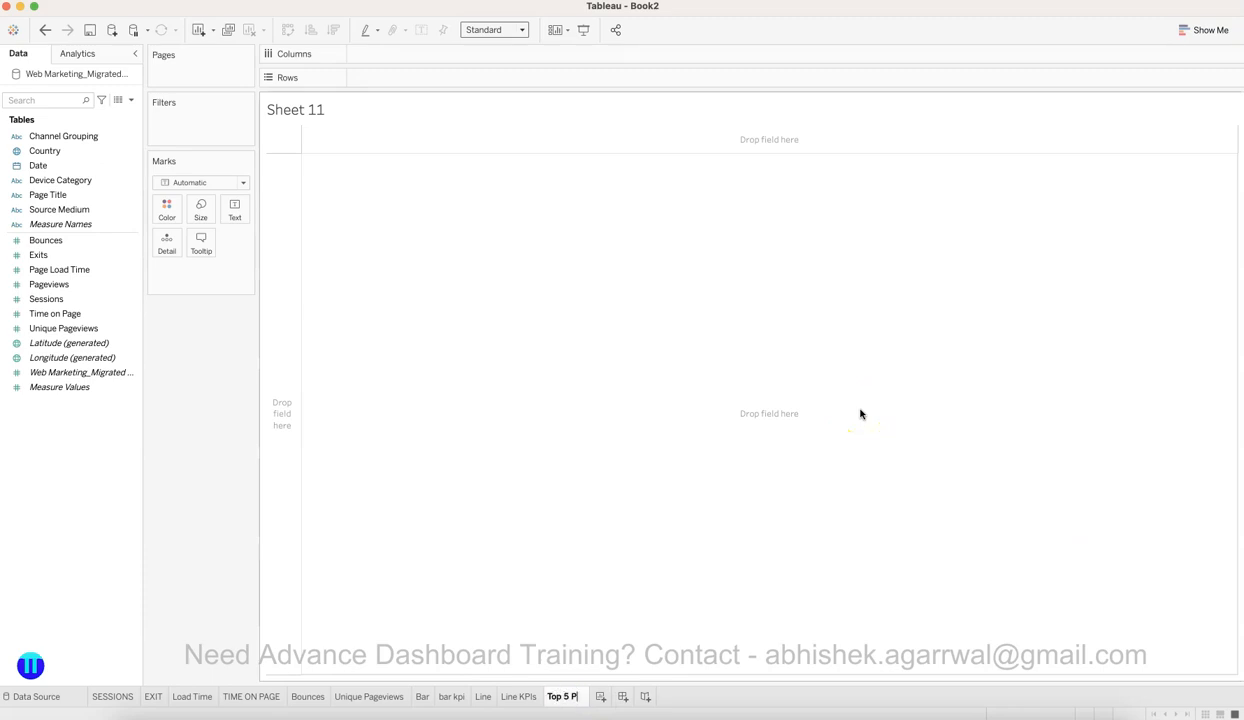
key(Return)
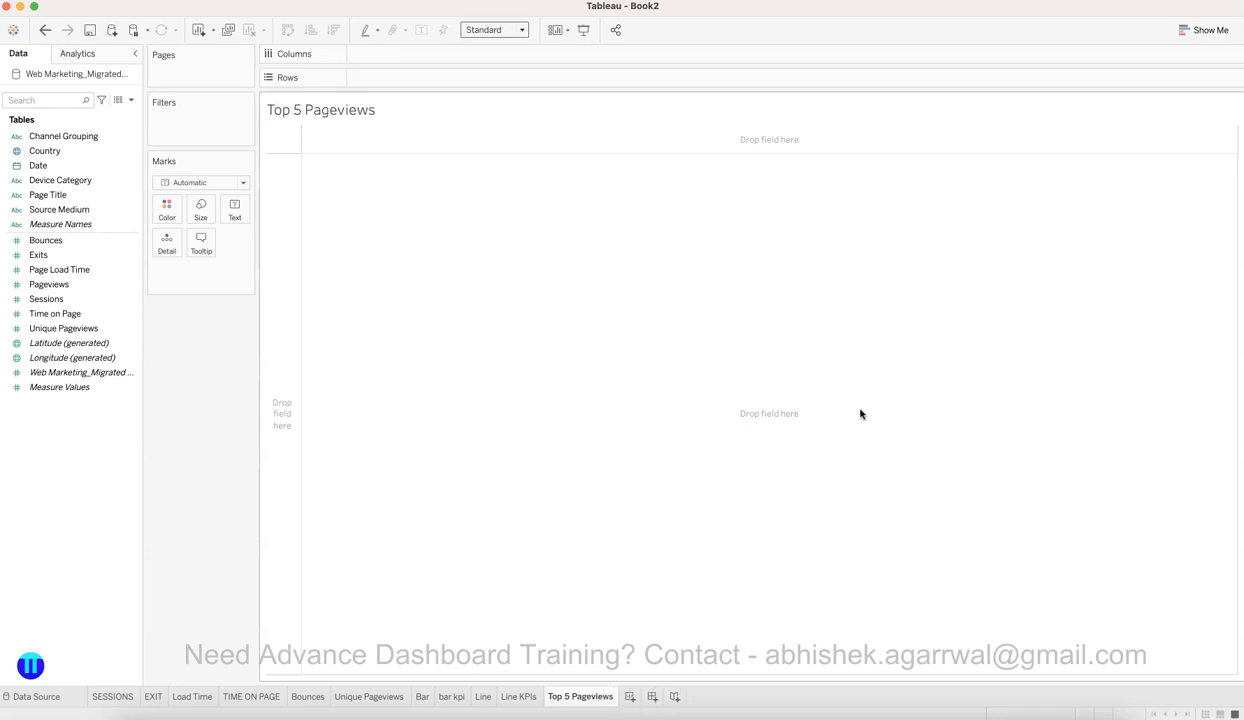
Step: Build a bar chart with Page Title on columns and the sum of Pageviews on rows
click(98, 241)
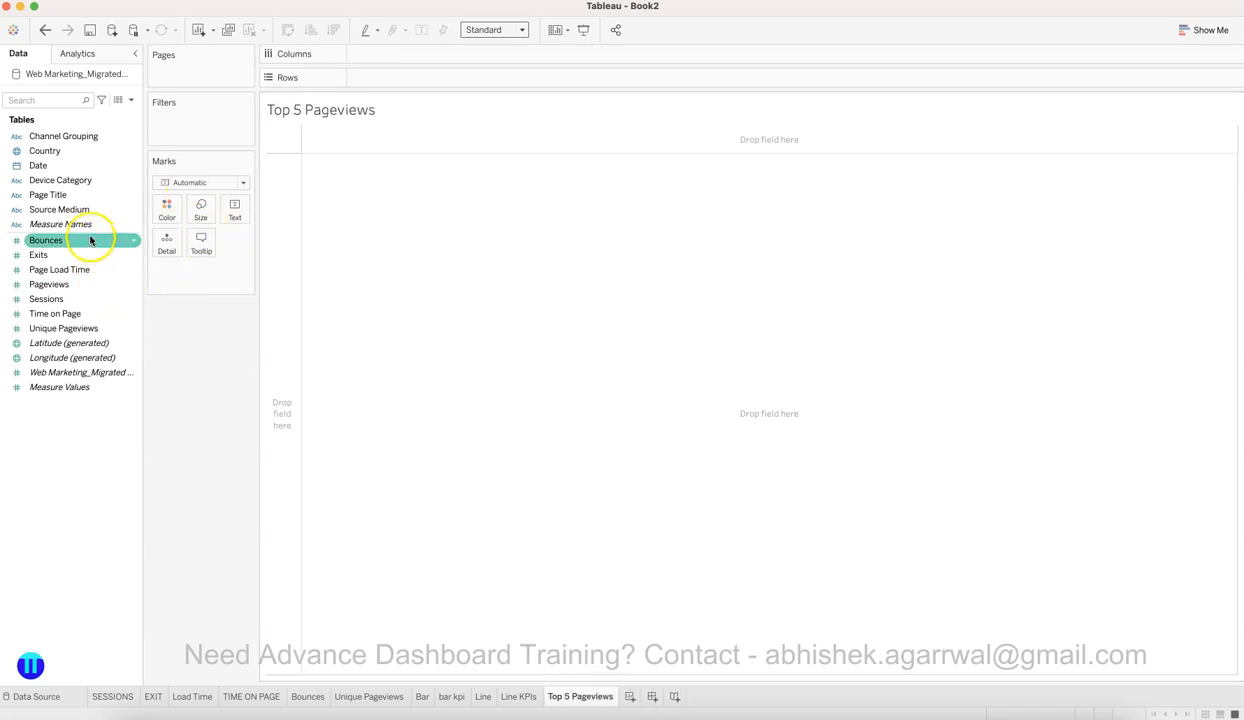
click(898, 333)
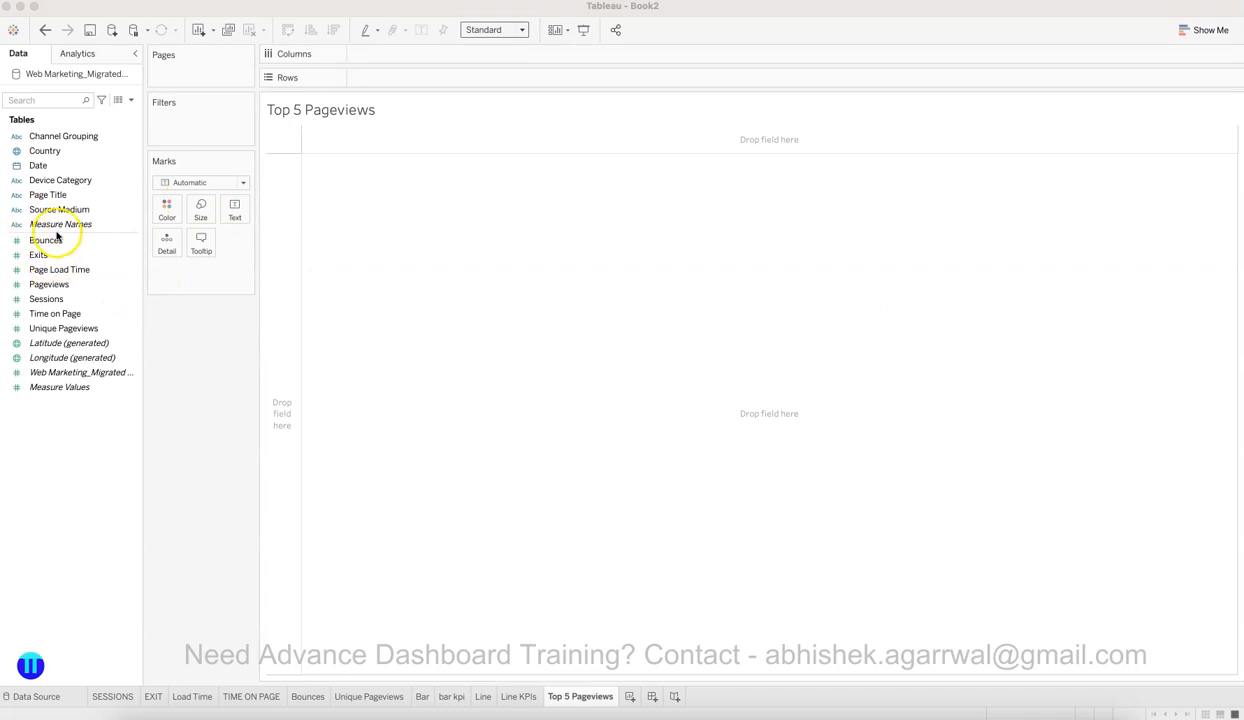
click(209, 150)
drag(209, 150, 380, 53)
click(75, 239)
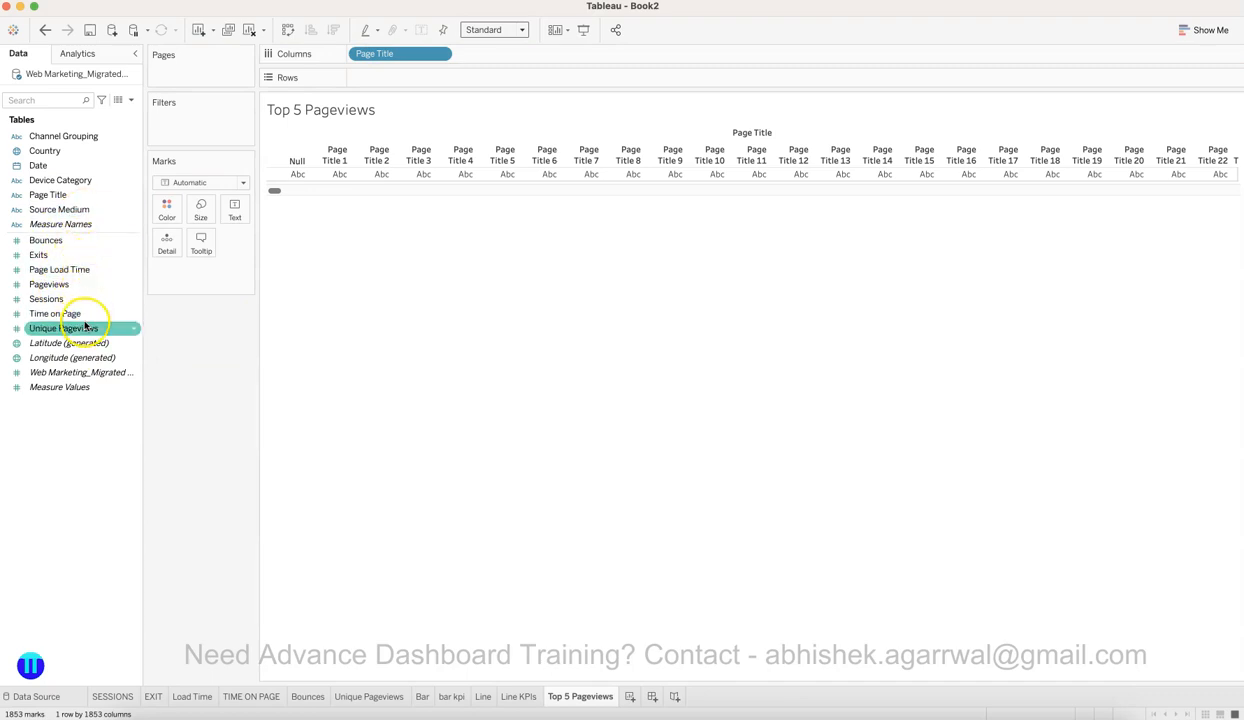
drag(90, 285, 416, 76)
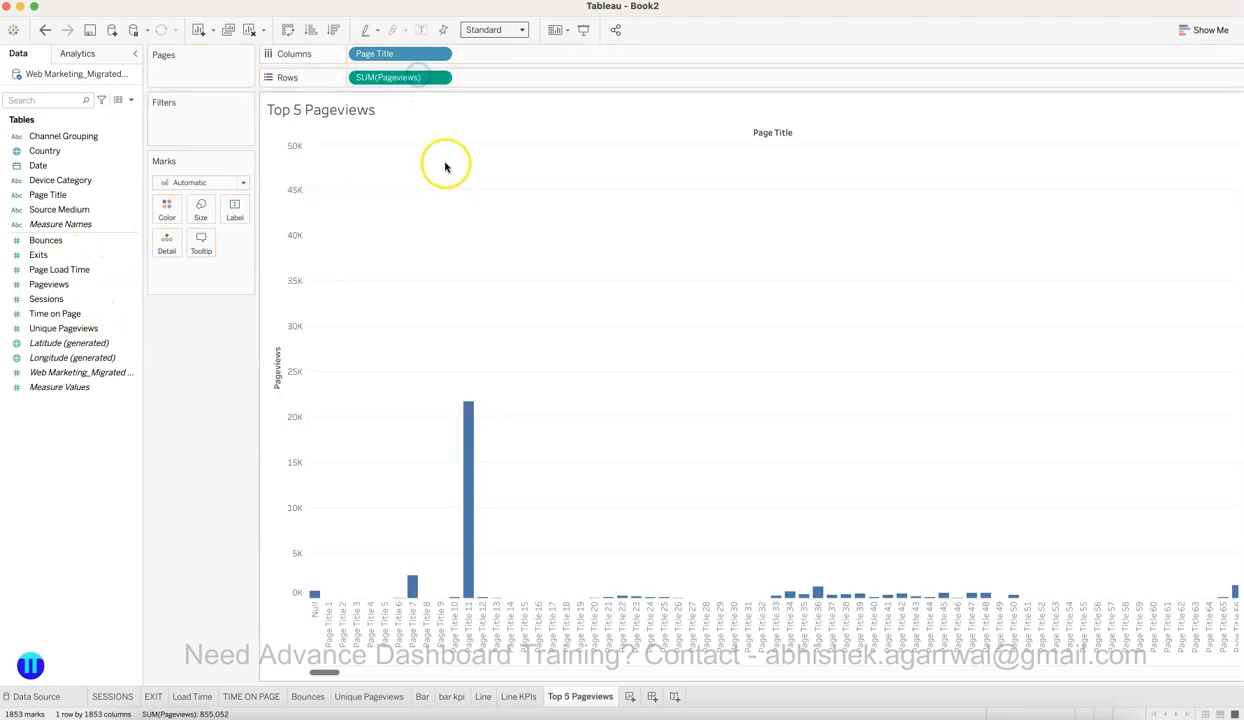
Step: Filter Page Title to the top 10 by sum of Pageviews and fit the chart to Entire View
click(443, 55)
click(425, 71)
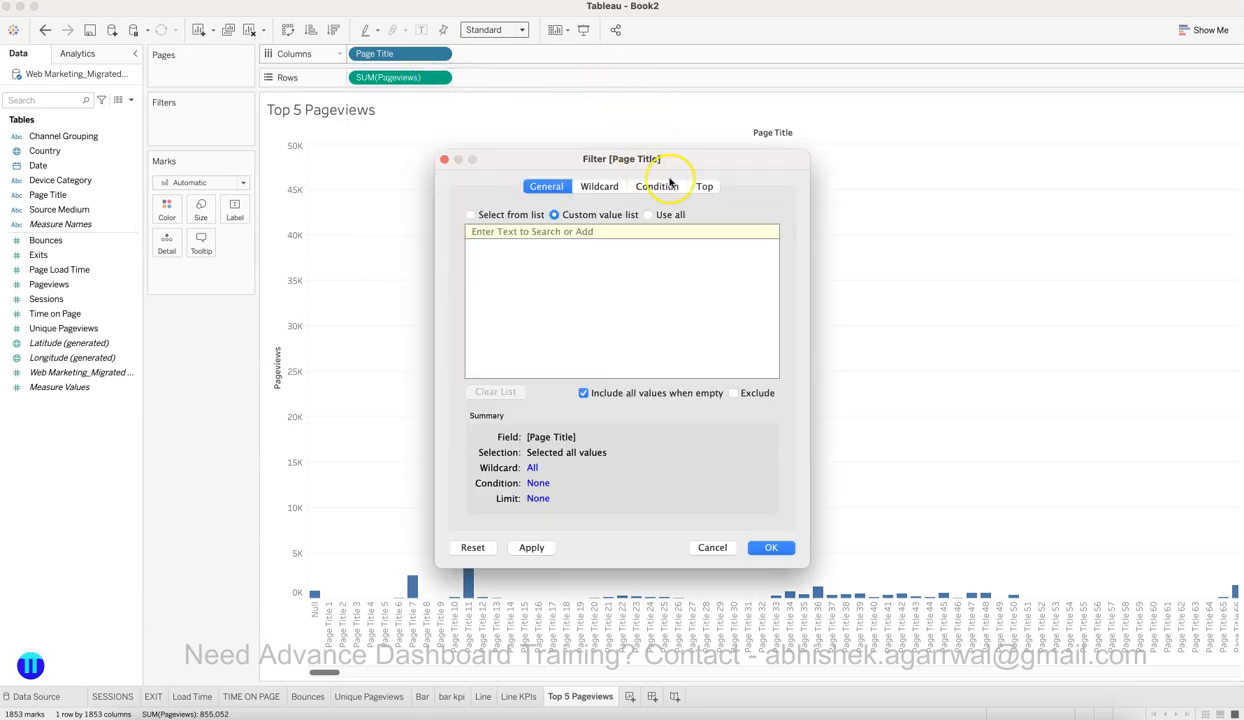
click(705, 186)
click(471, 224)
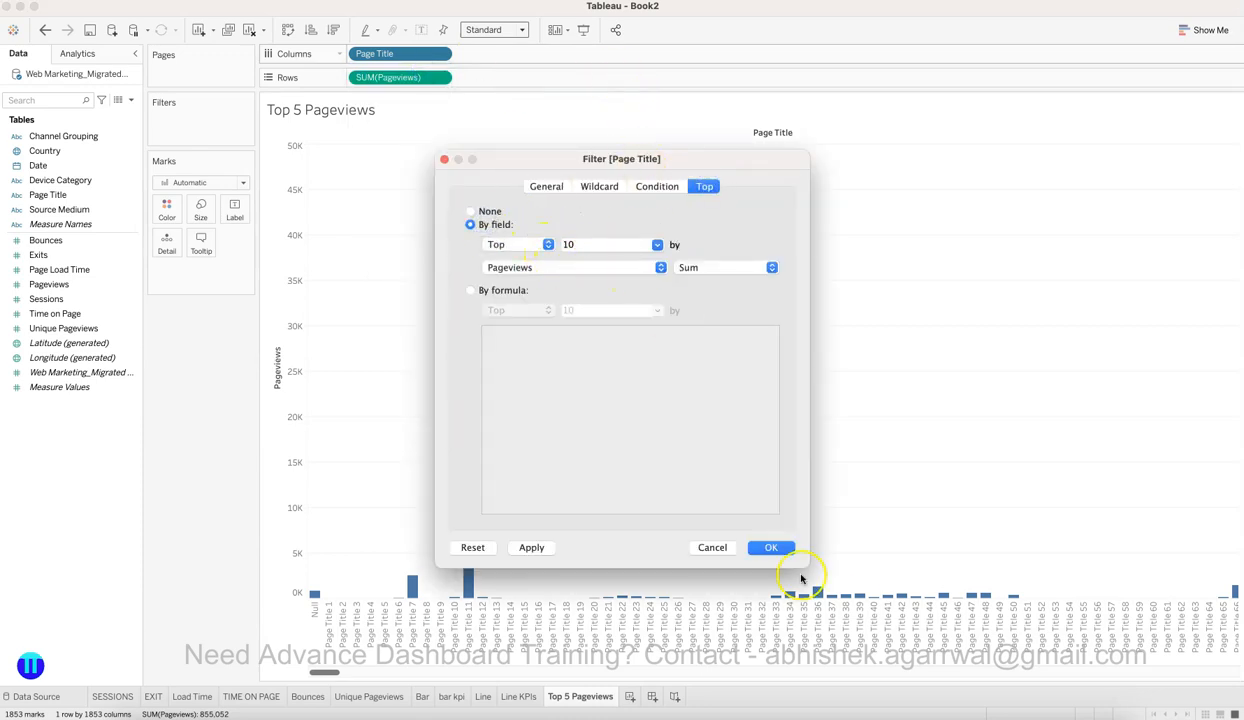
click(778, 550)
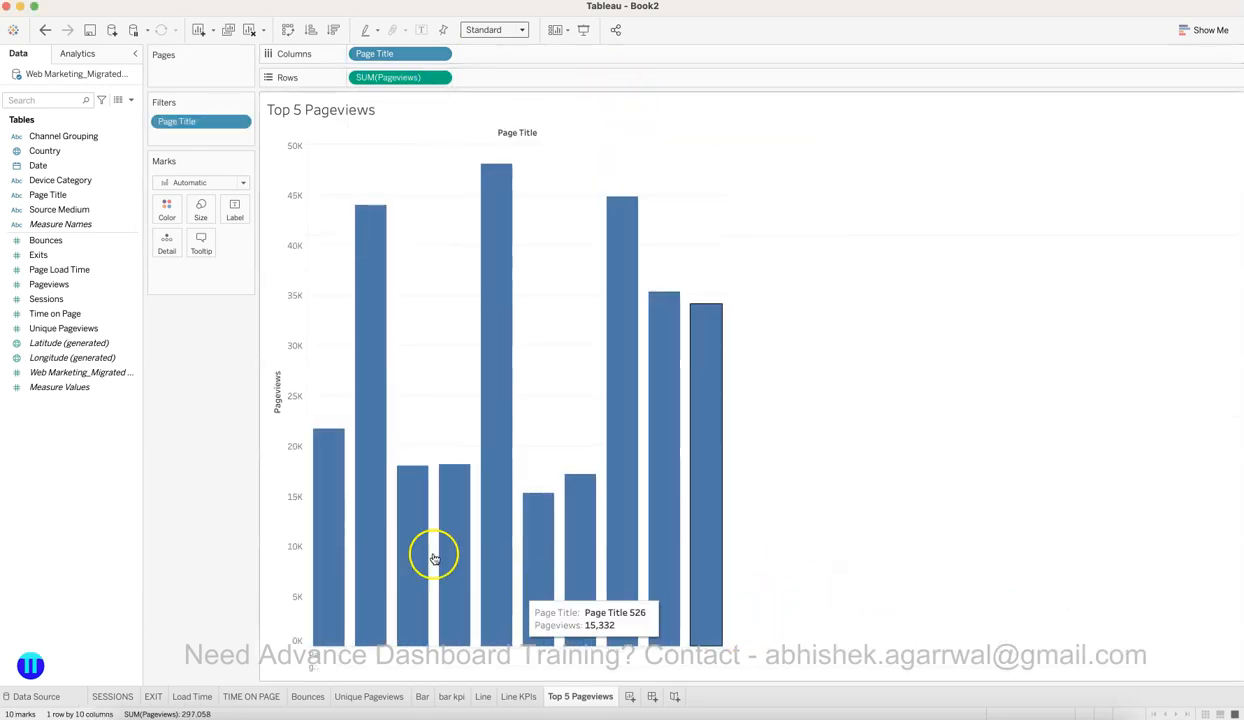
click(506, 30)
click(511, 75)
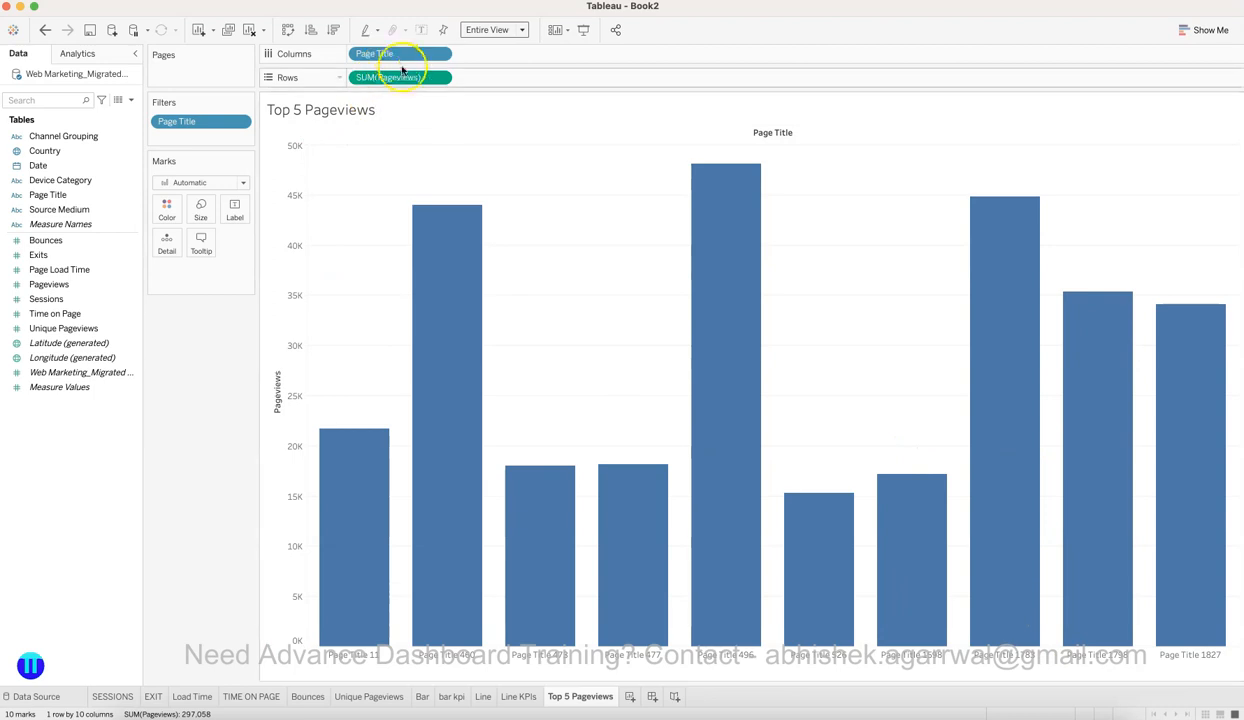
Step: Limit the Page Title filter to the top 5 by sum of Pageviews
click(440, 54)
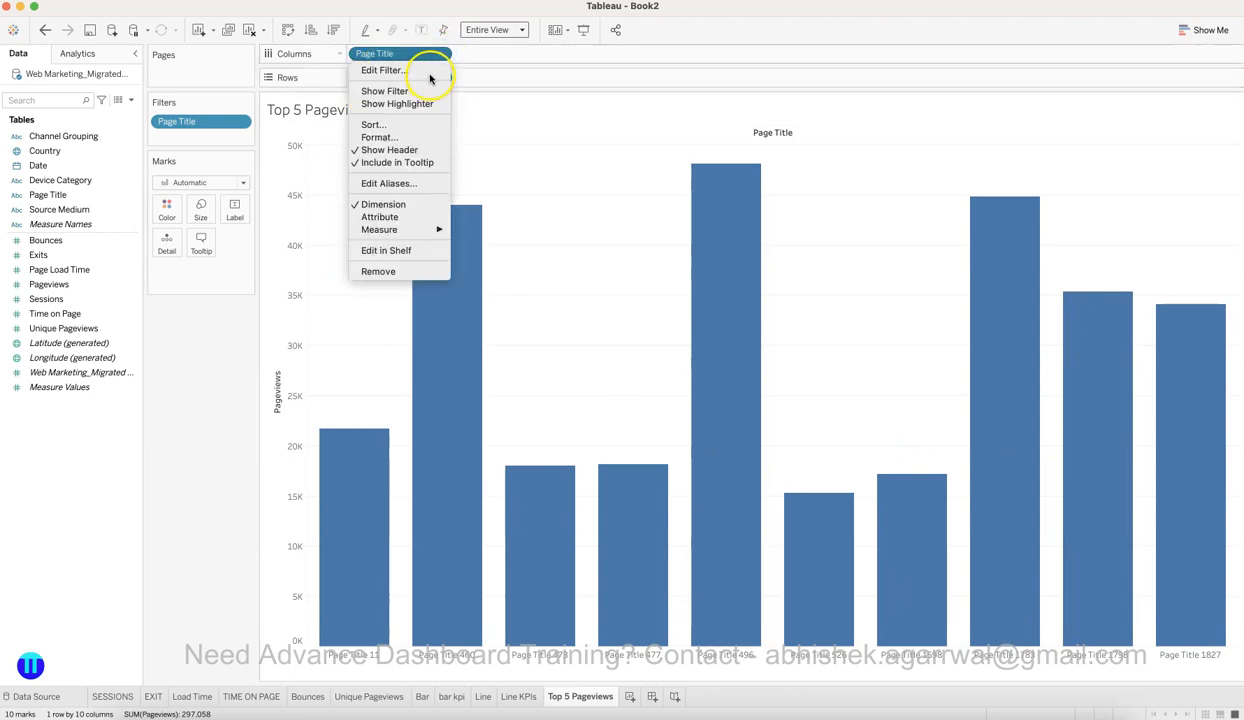
click(432, 72)
click(703, 186)
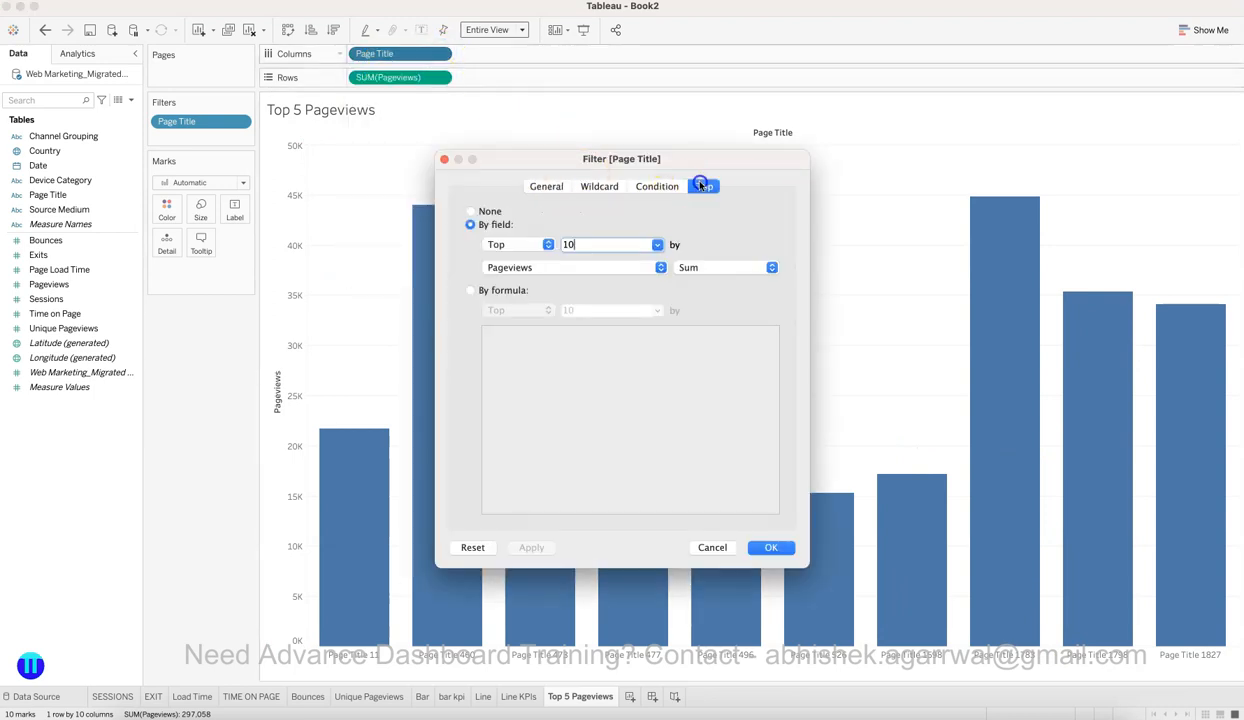
text(5)
click(655, 535)
click(770, 547)
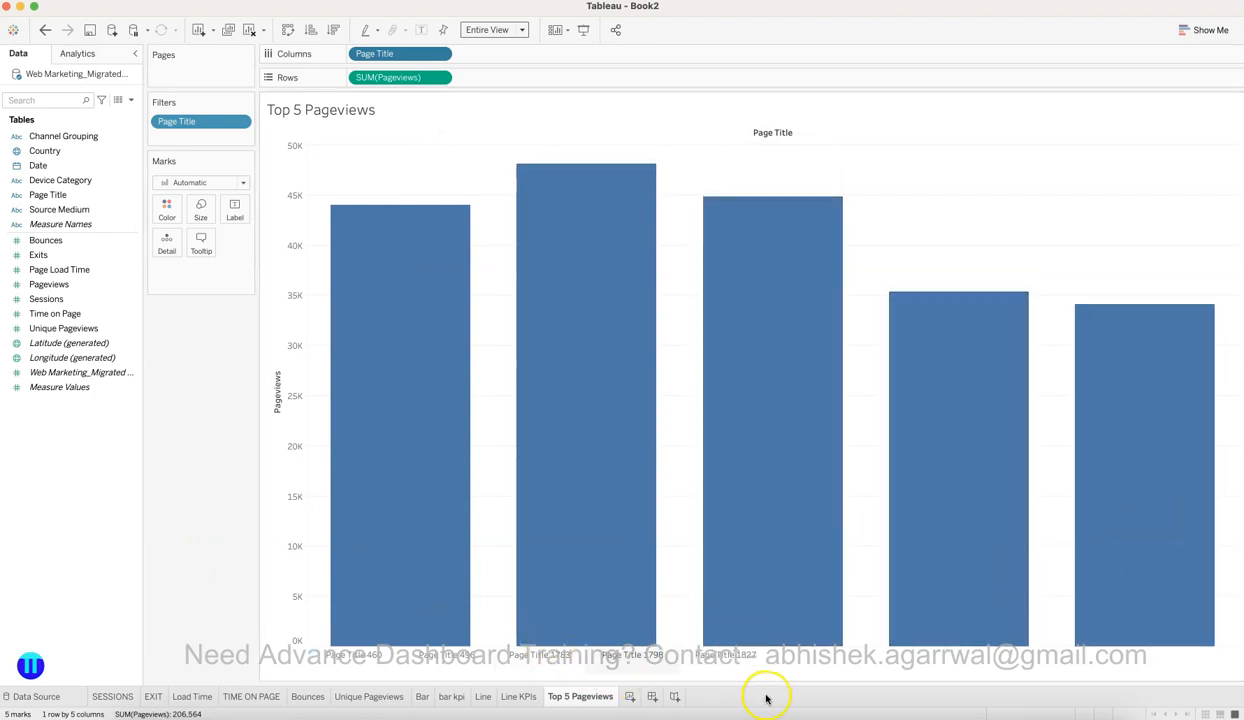
Step: Hide the field labels for columns above the bar chart
right_click(330, 120)
click(328, 108)
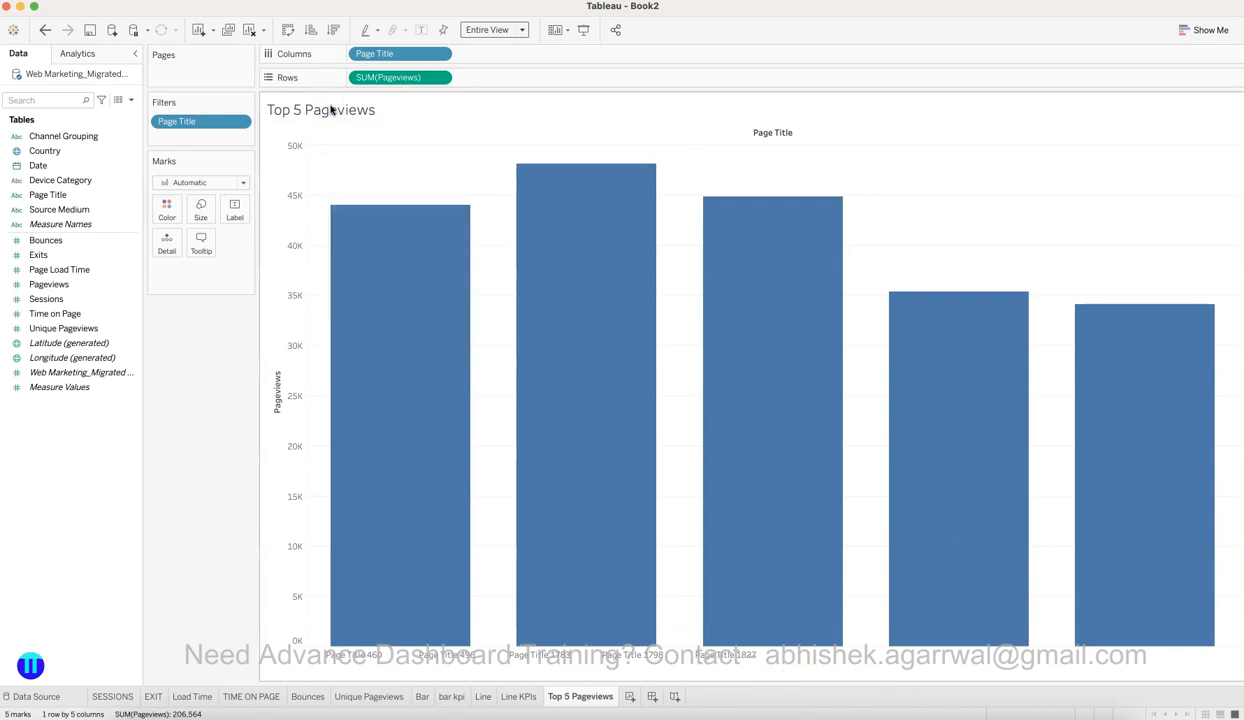
right_click(472, 125)
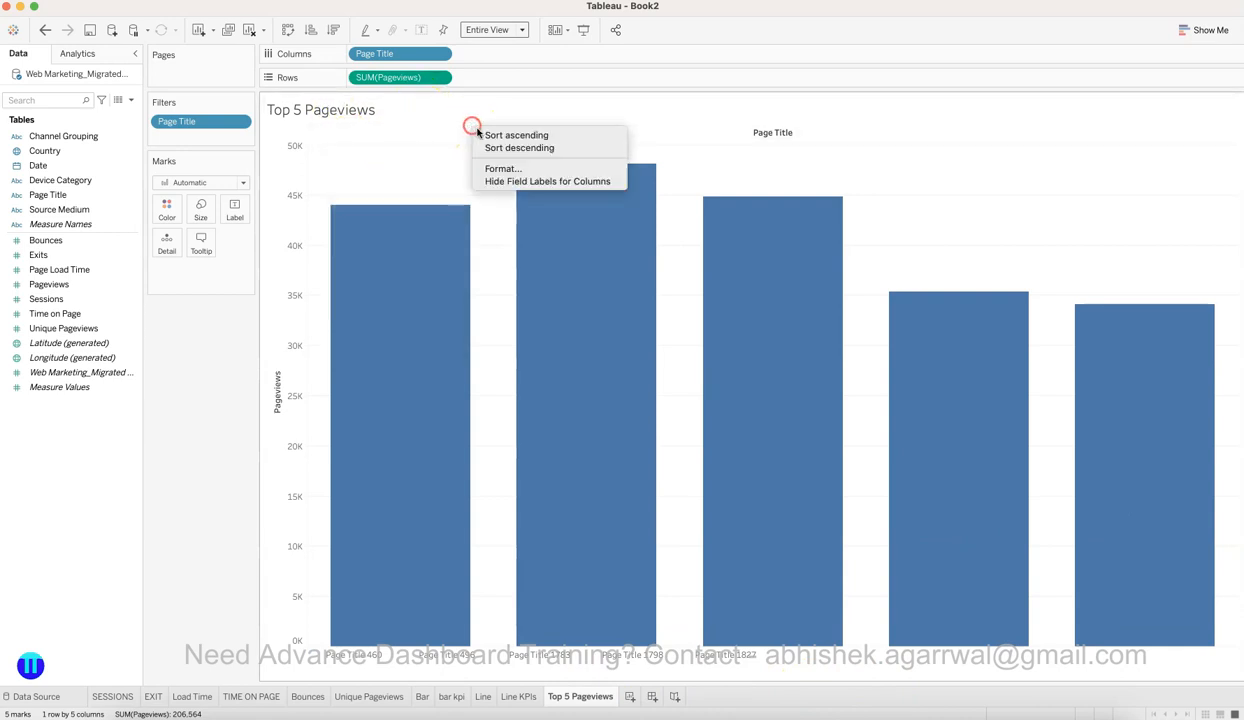
click(528, 181)
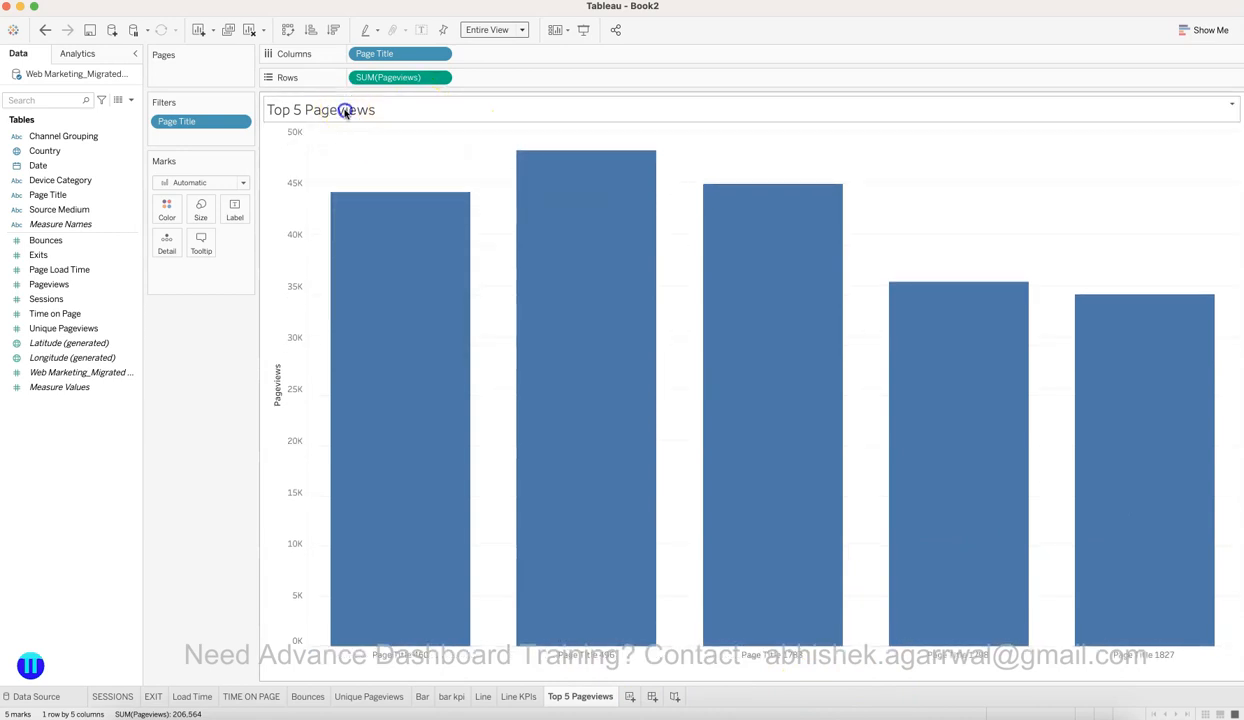
Step: Replace the sheet's title text with "Top 5 Pageviews by Page Title"
double_click(344, 111)
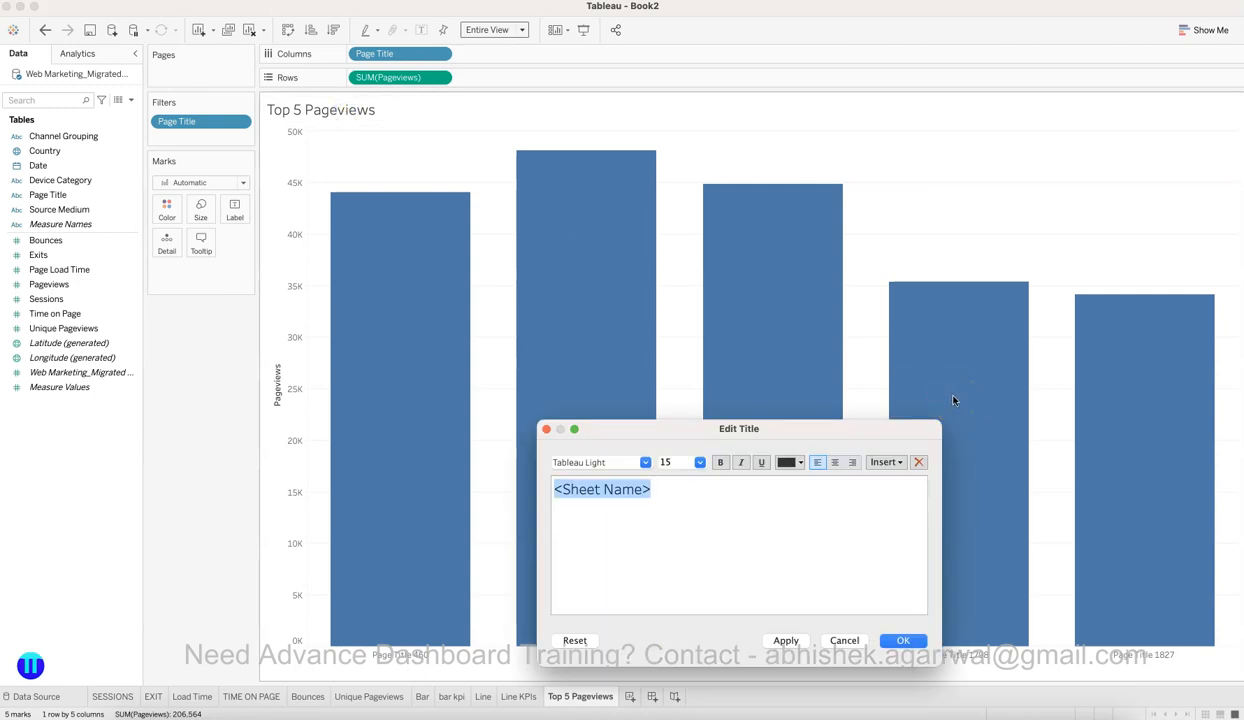
text(T)
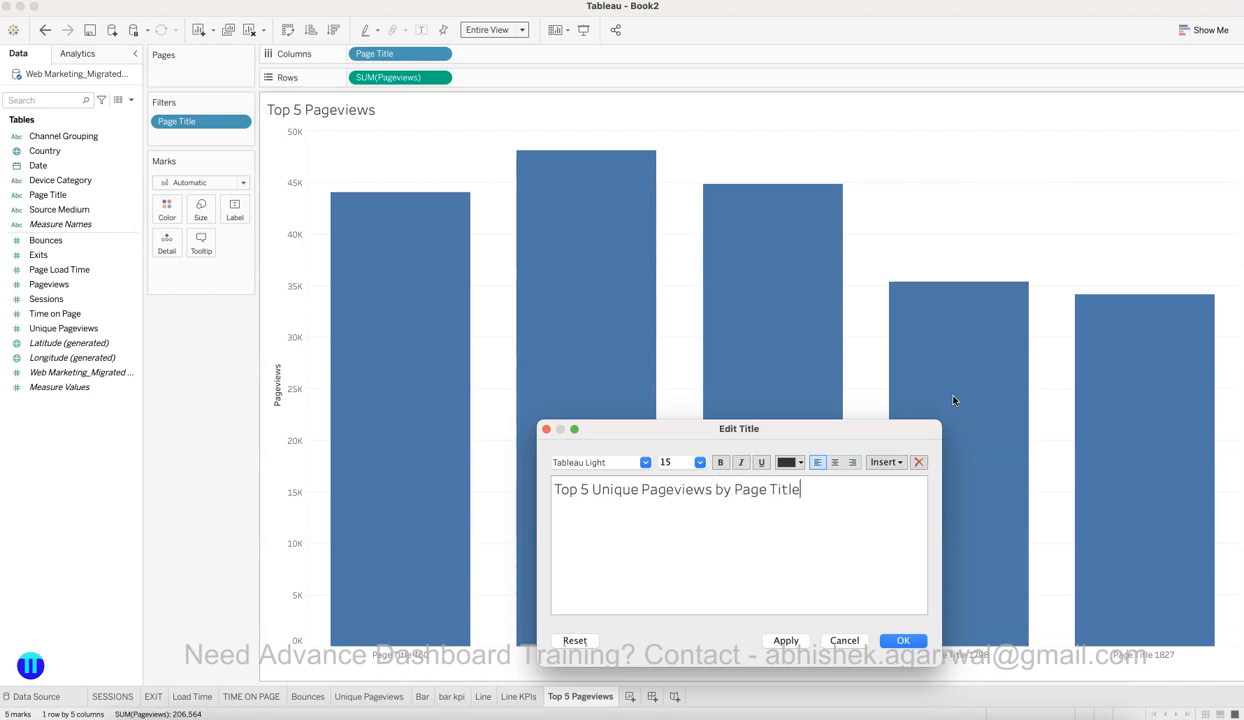
triple_click(845, 492)
drag(640, 490, 581, 489)
key(BackSpace)
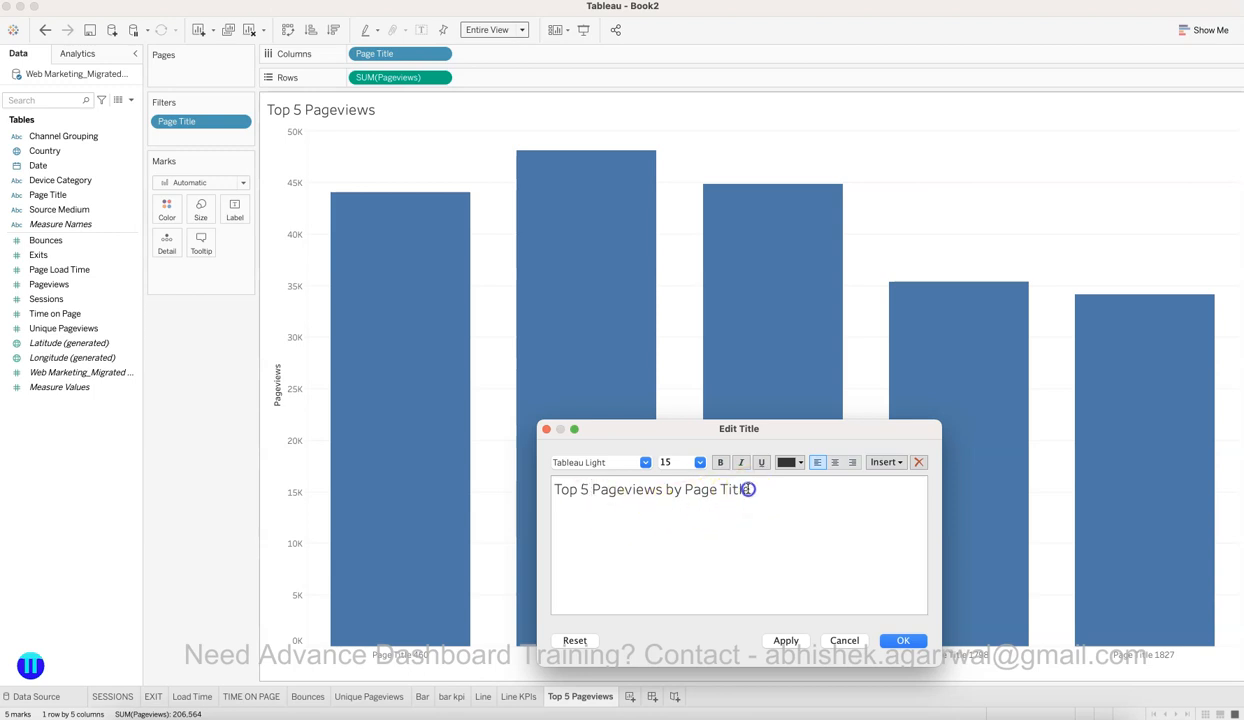
Step: Format the whole title as 10 pt bold and apply it to the worksheet
drag(748, 489, 575, 488)
click(697, 466)
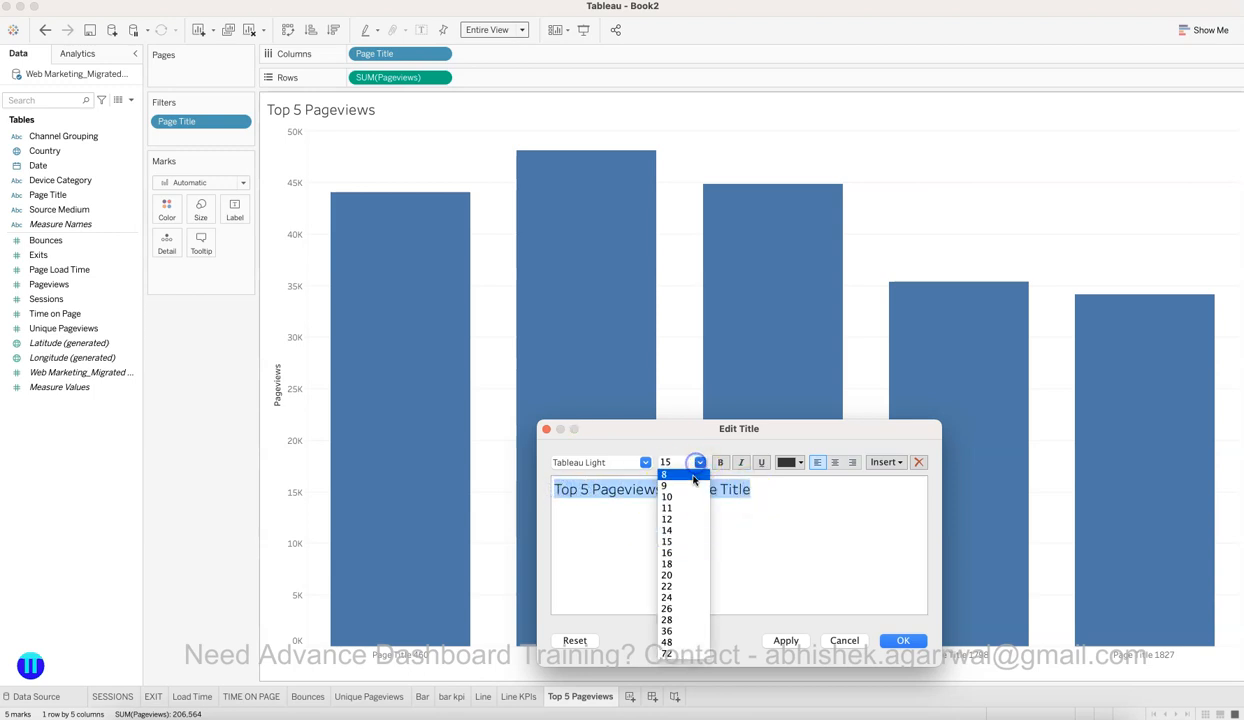
click(692, 488)
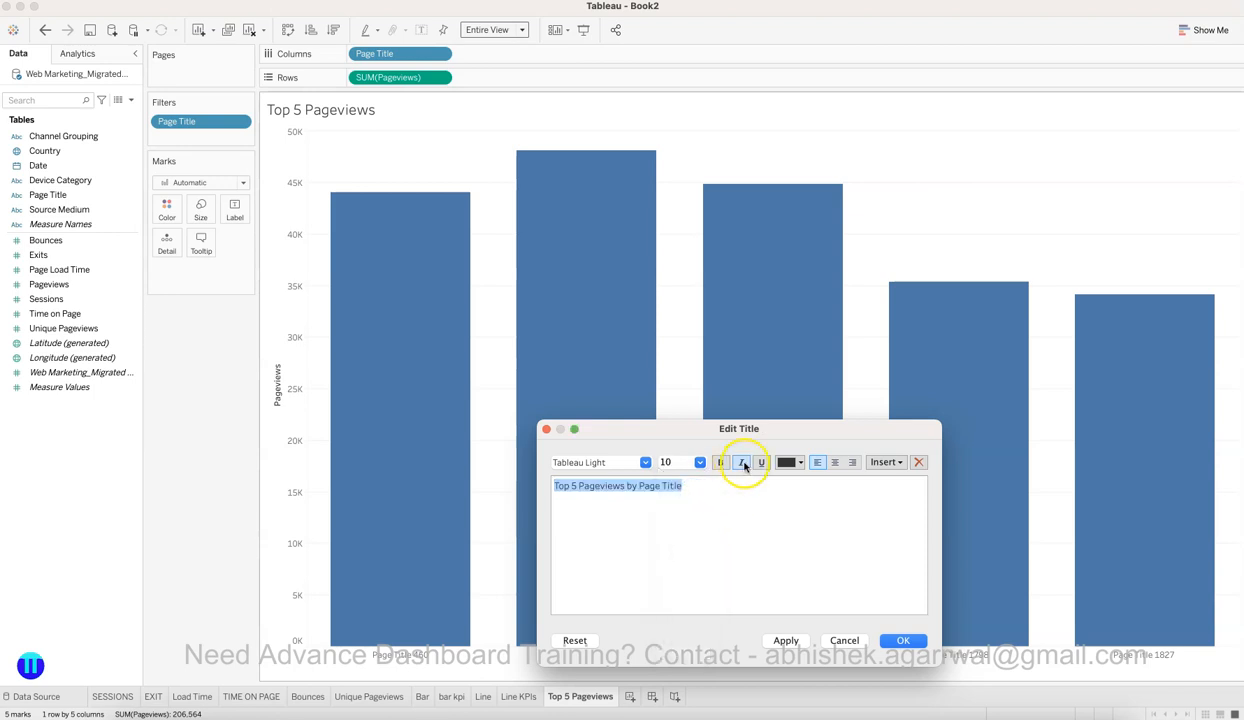
click(716, 463)
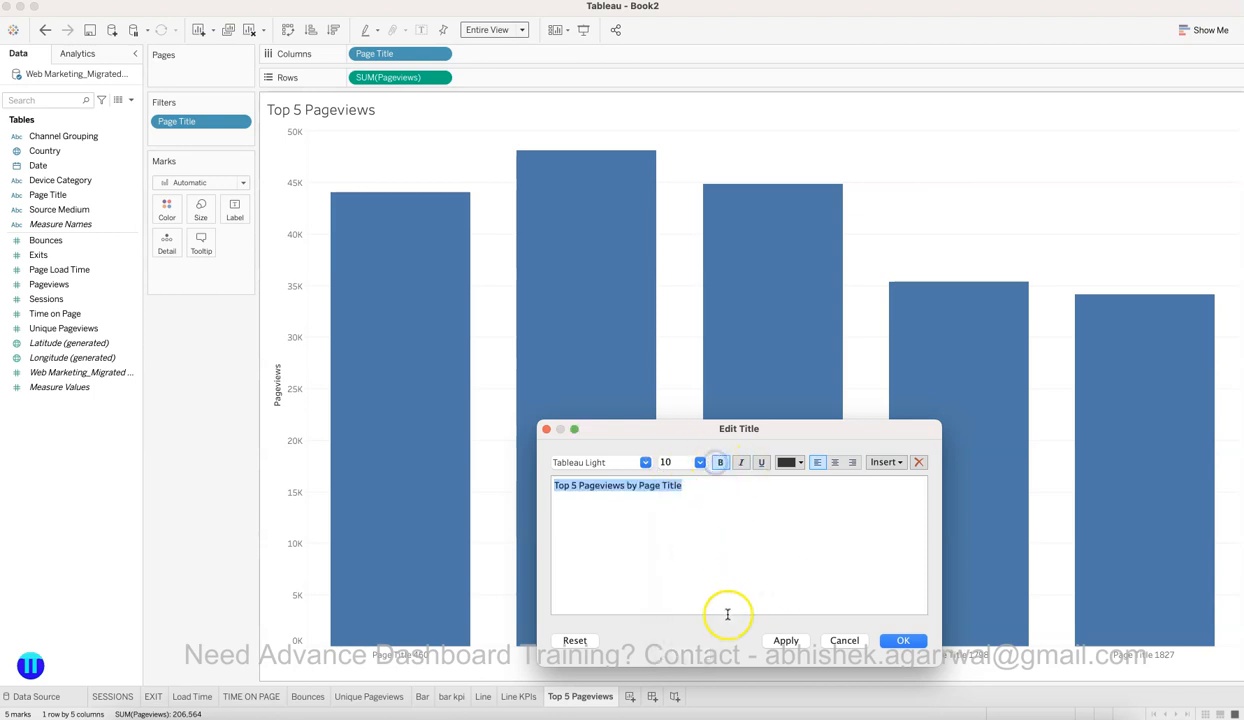
click(786, 641)
click(901, 643)
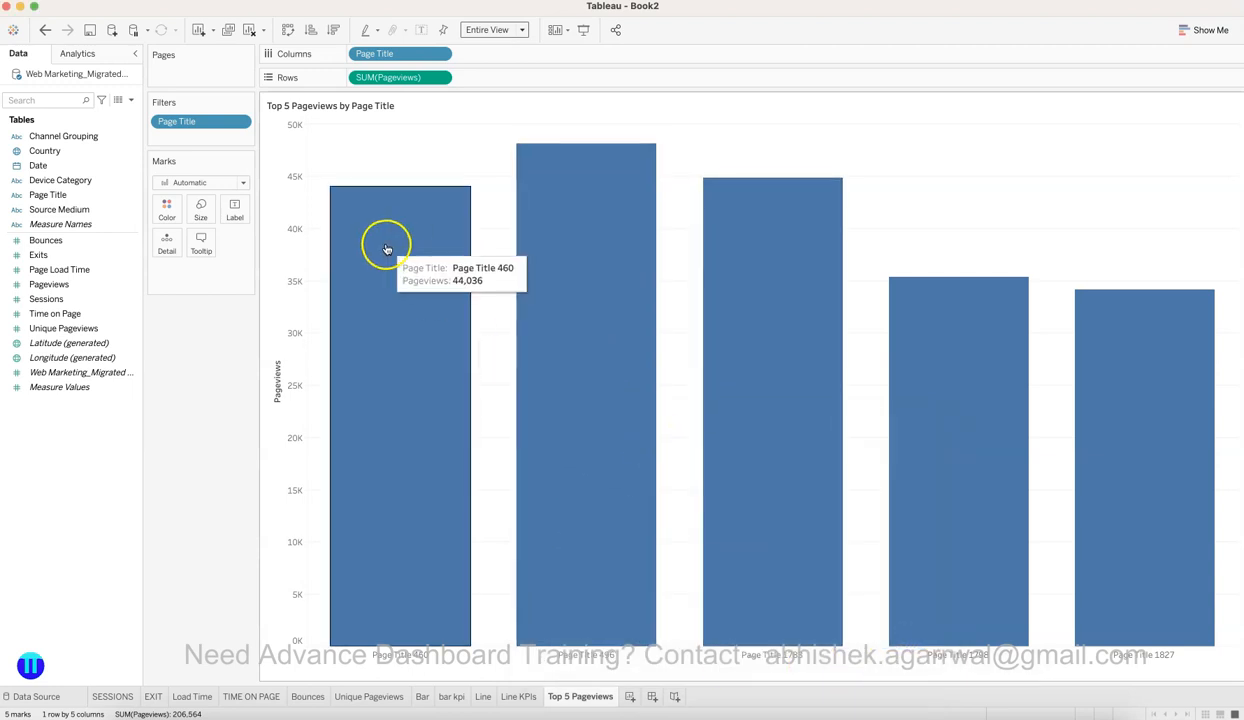
Step: Color all the bars with the custom coral red swatch
click(167, 205)
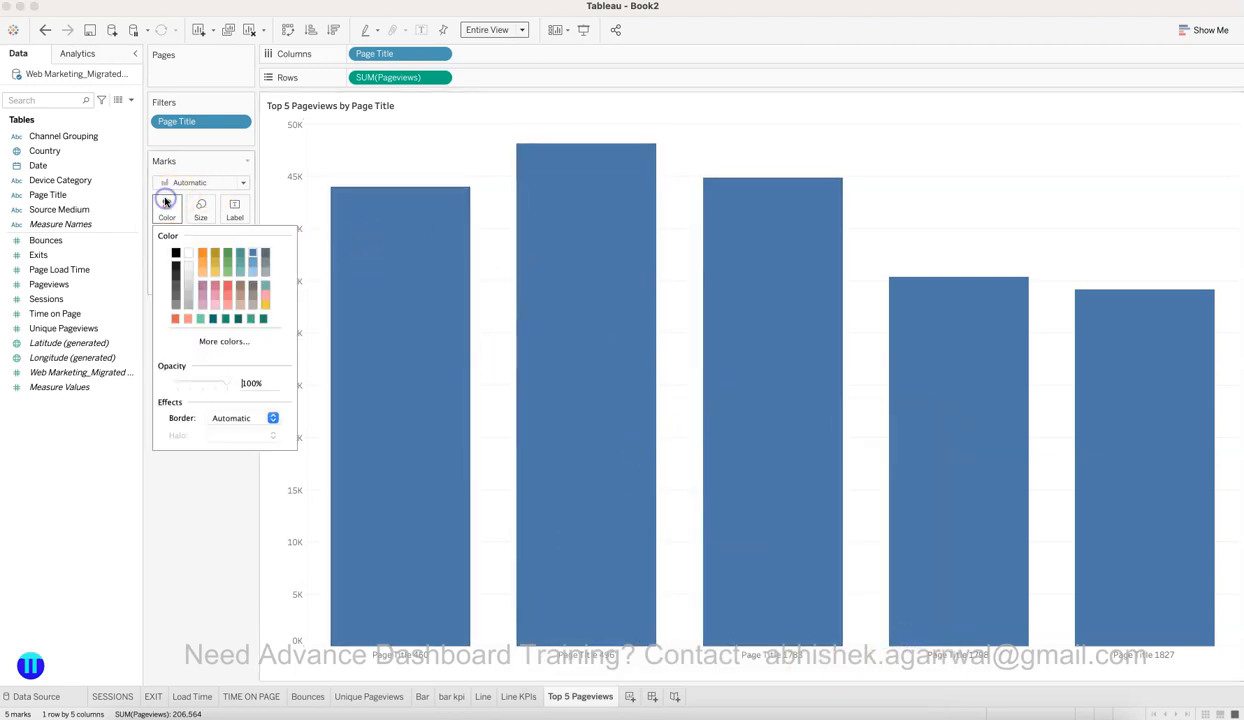
click(175, 318)
click(391, 143)
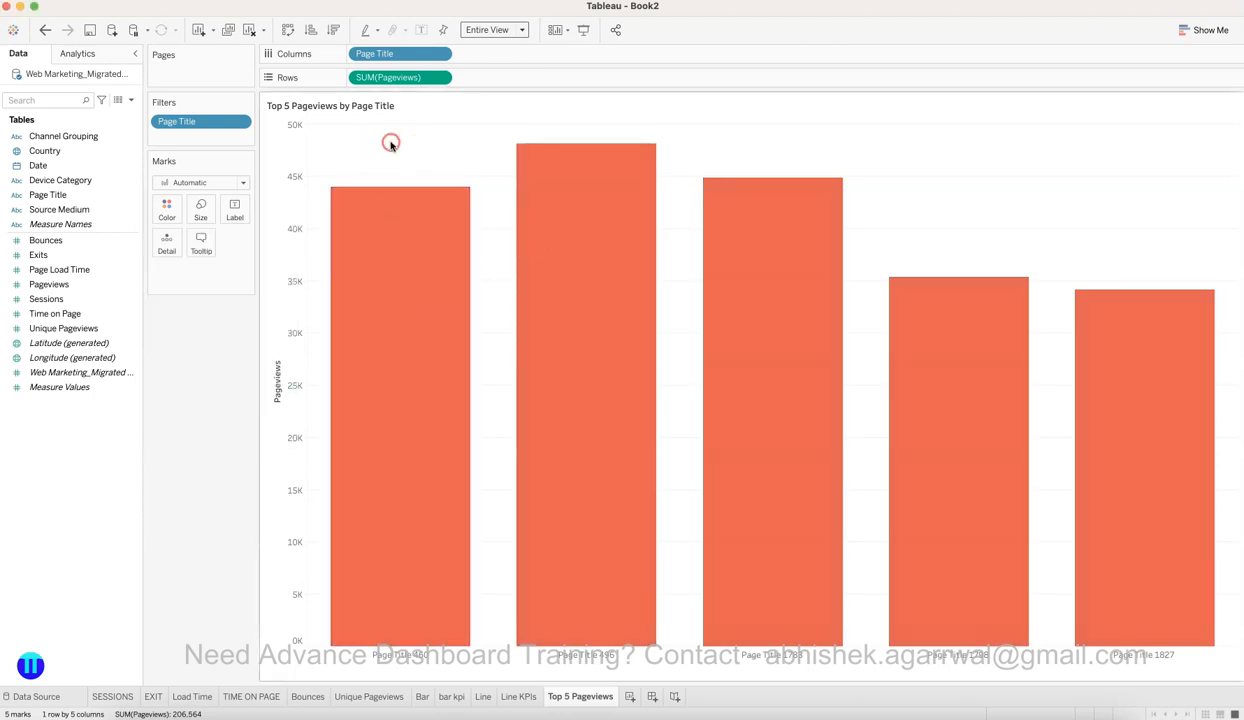
Step: Set the chart's row grid lines to None
right_click(439, 164)
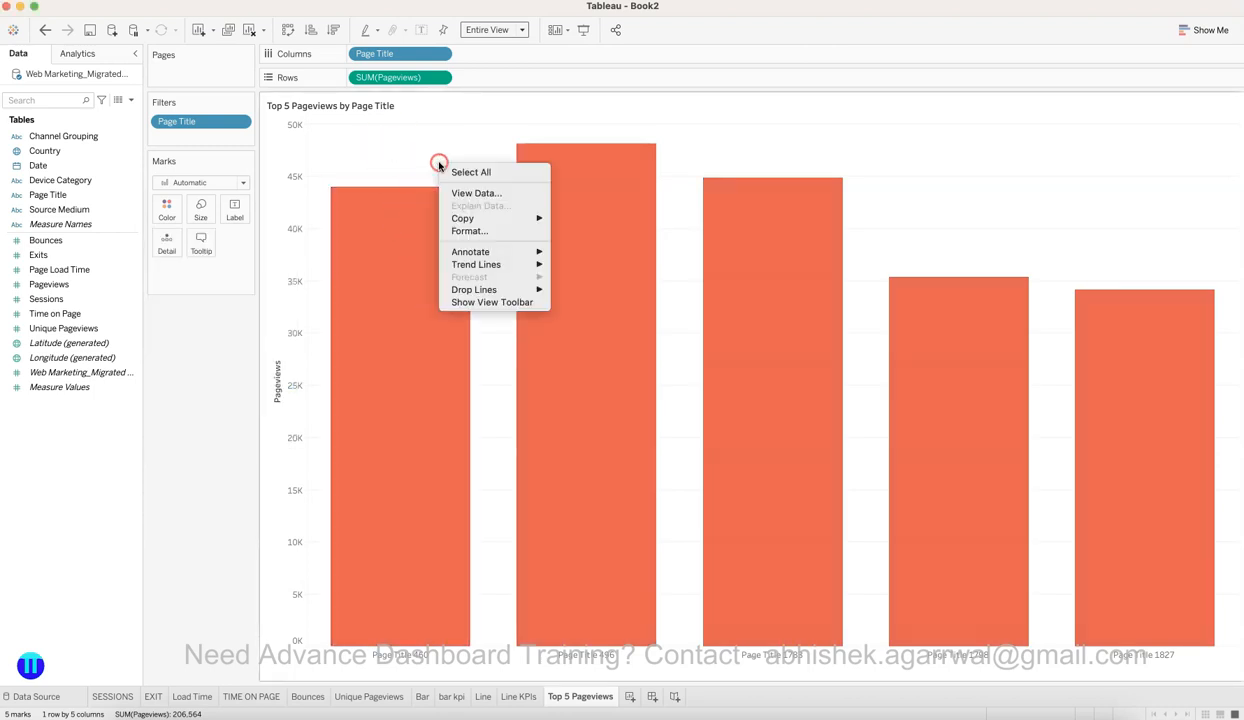
click(483, 229)
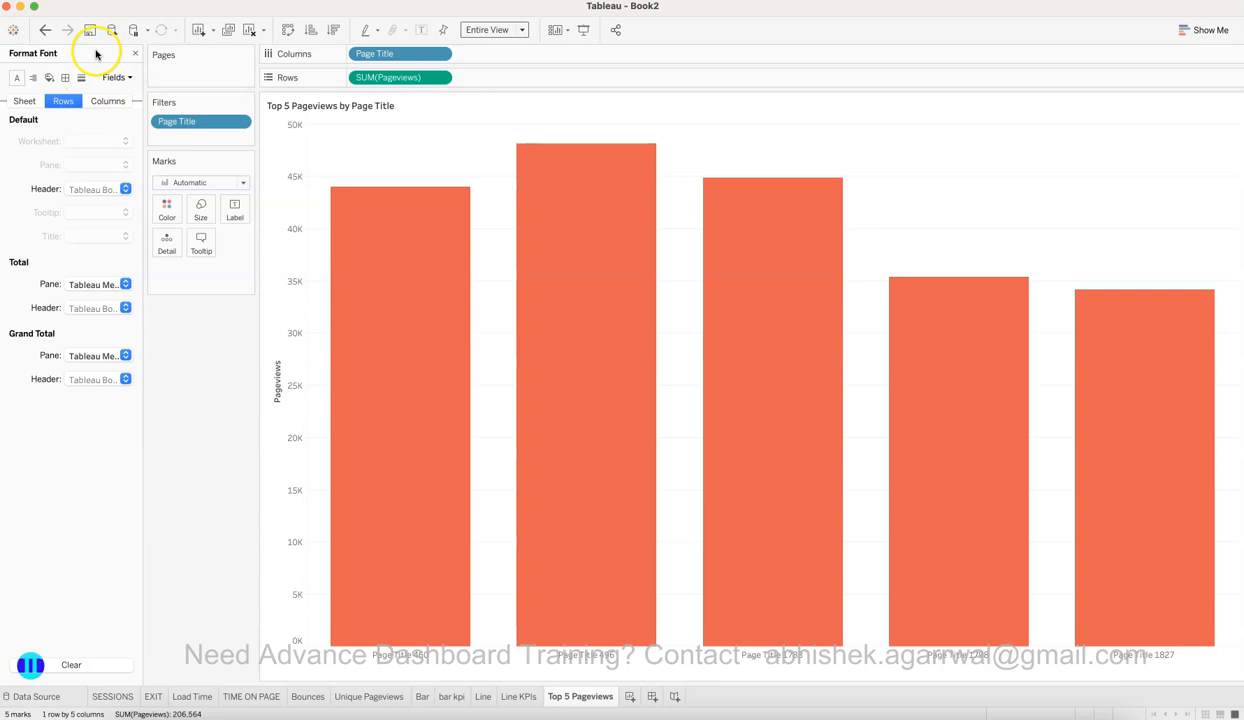
click(81, 77)
click(83, 141)
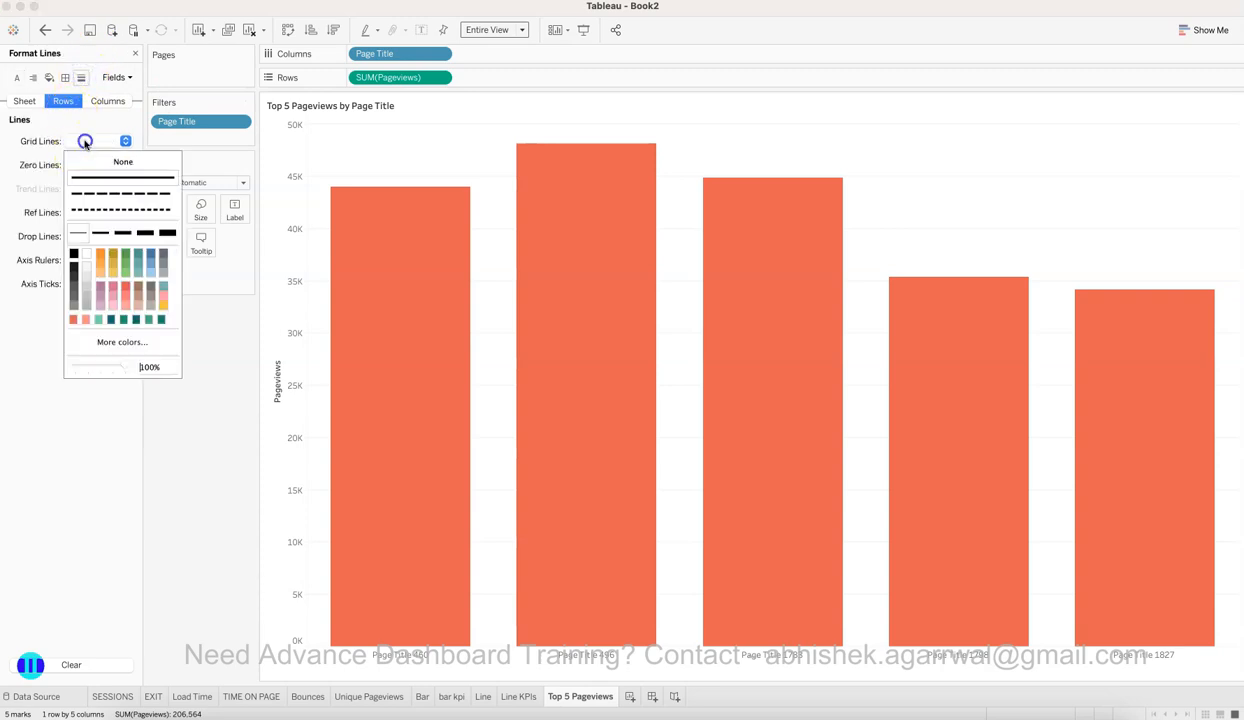
click(92, 160)
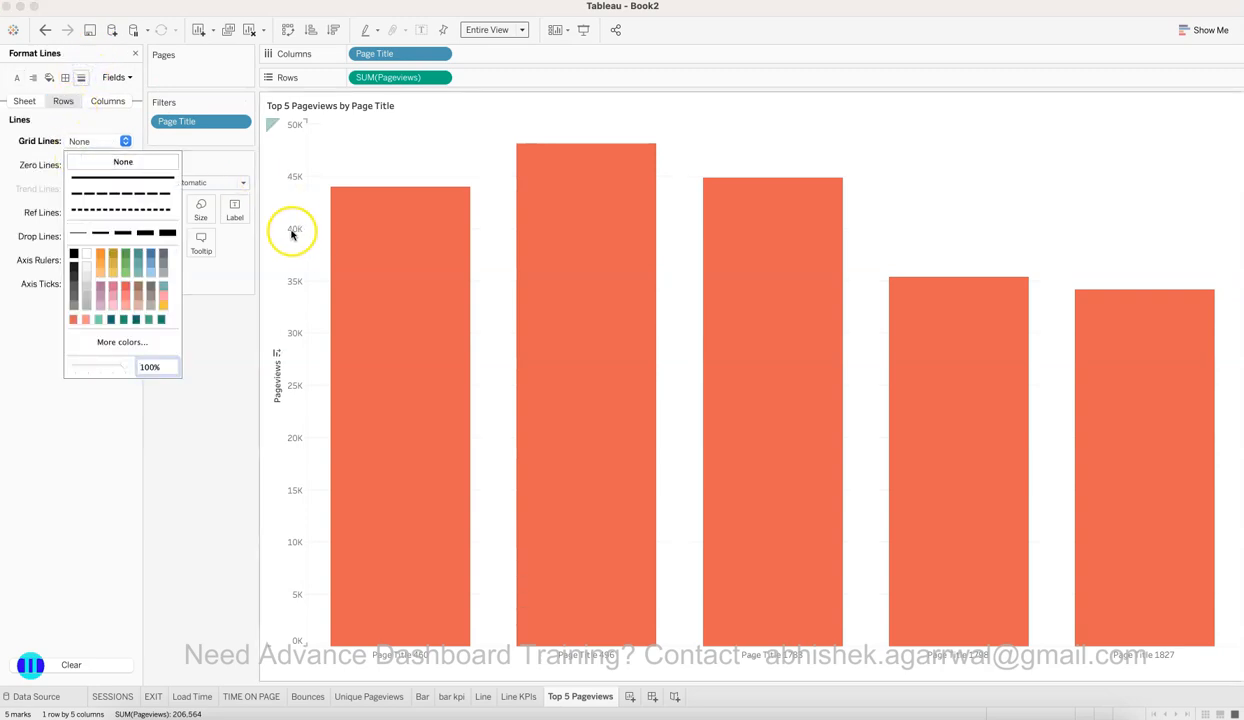
Step: Hide the Pageviews axis header and show mark labels on the bars
click(297, 229)
right_click(284, 347)
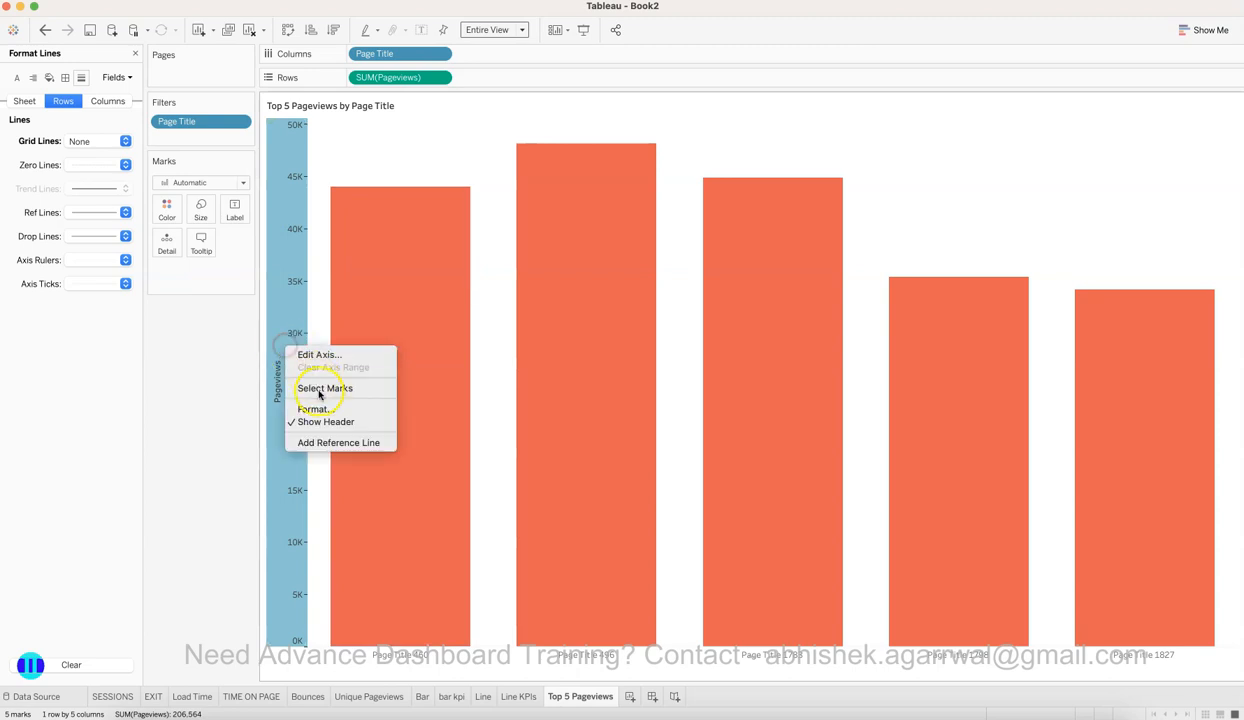
click(318, 421)
click(234, 209)
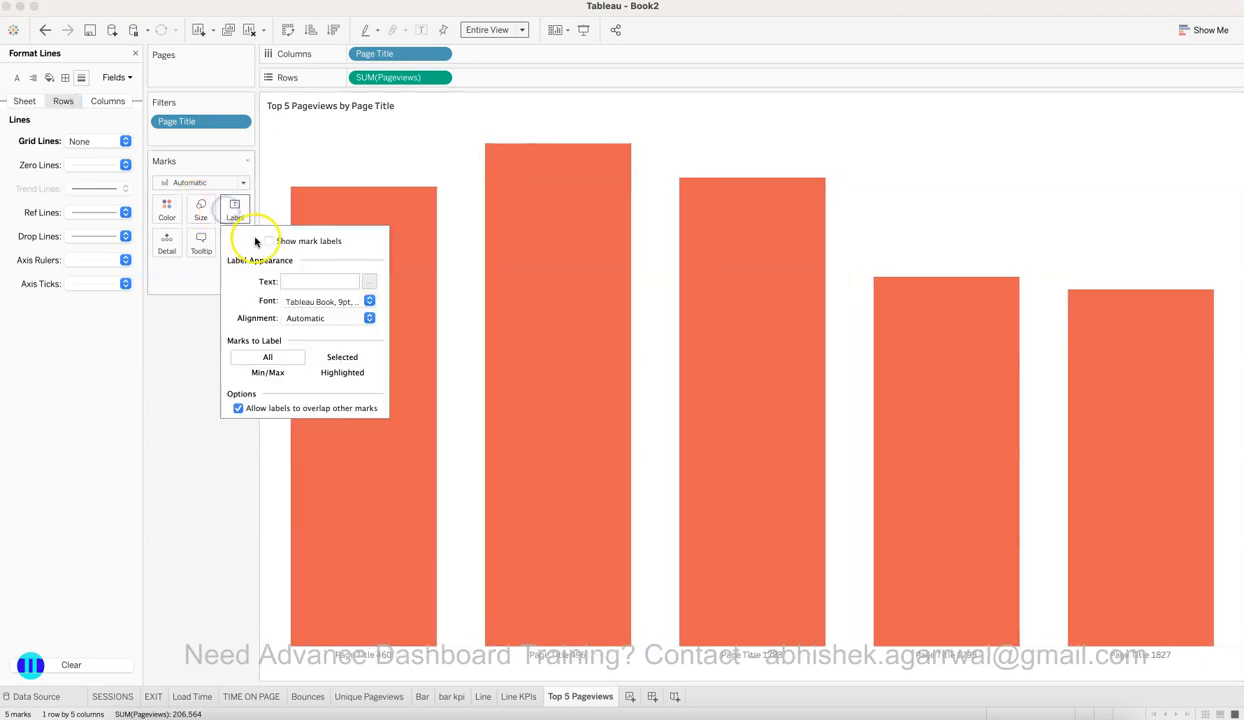
click(268, 241)
click(140, 468)
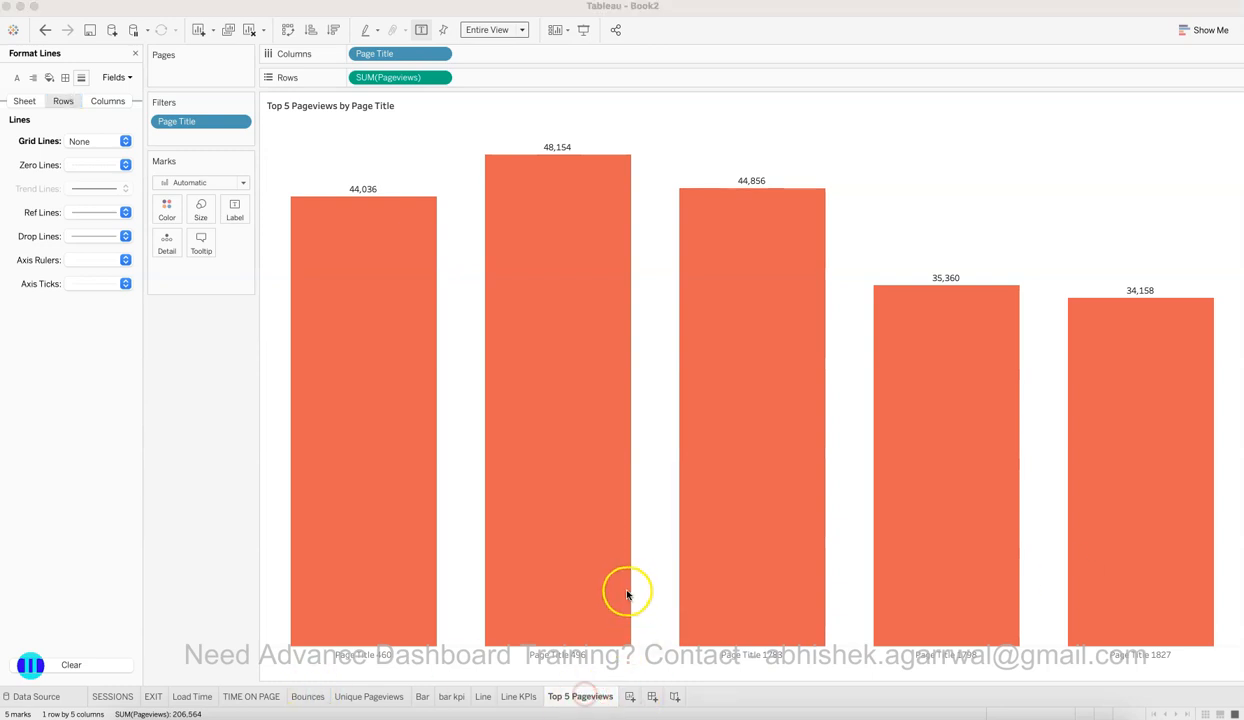
Step: Duplicate the Top 5 Pageviews worksheet and close the line formatting options
right_click(585, 695)
key(Escape)
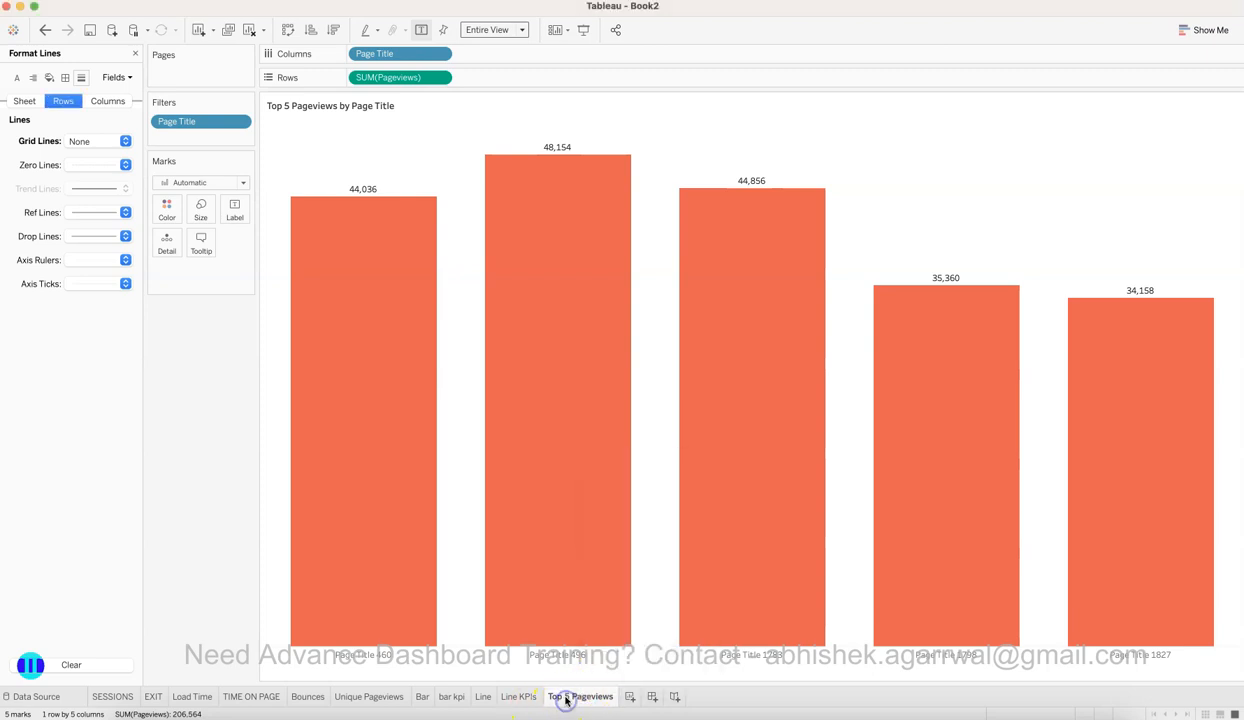
right_click(565, 697)
click(622, 572)
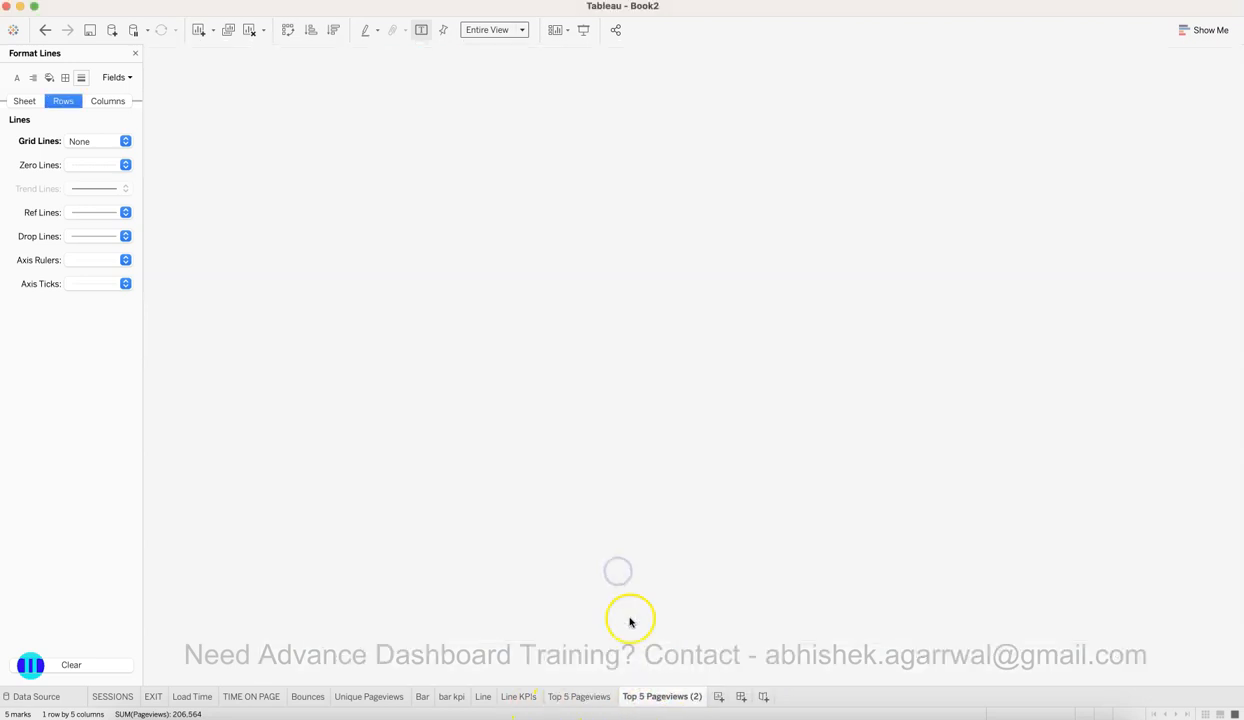
click(639, 666)
click(623, 661)
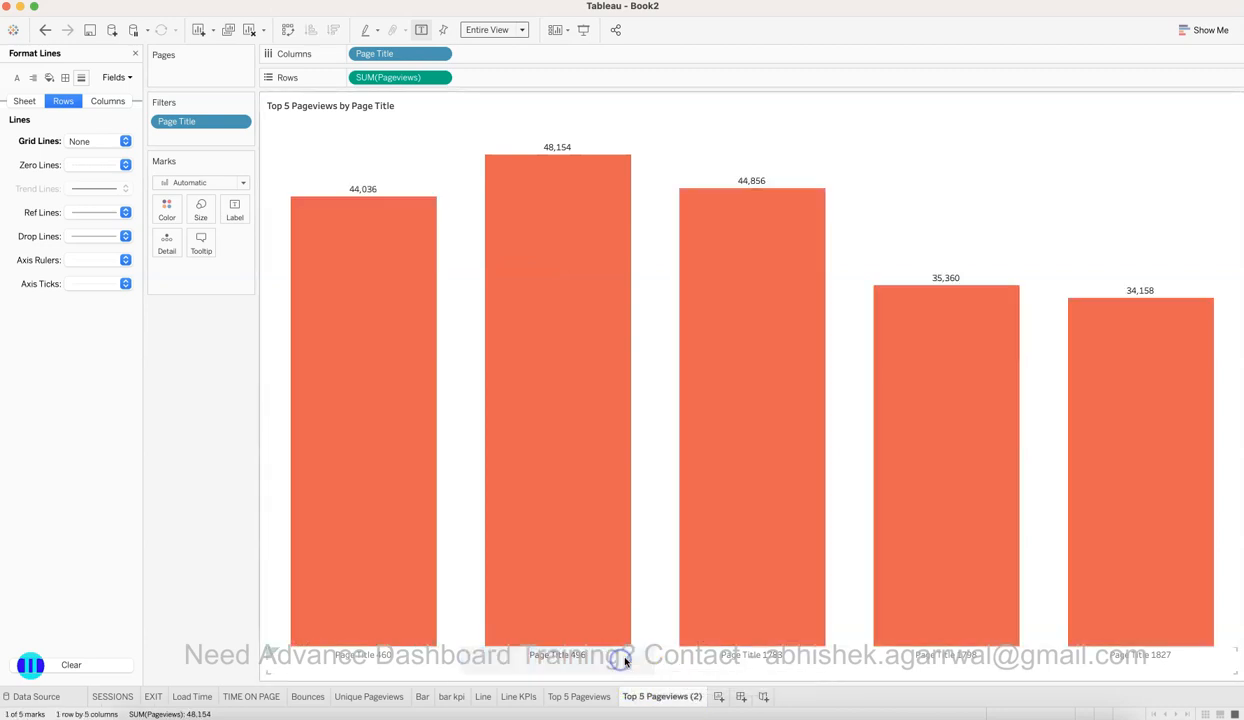
click(137, 54)
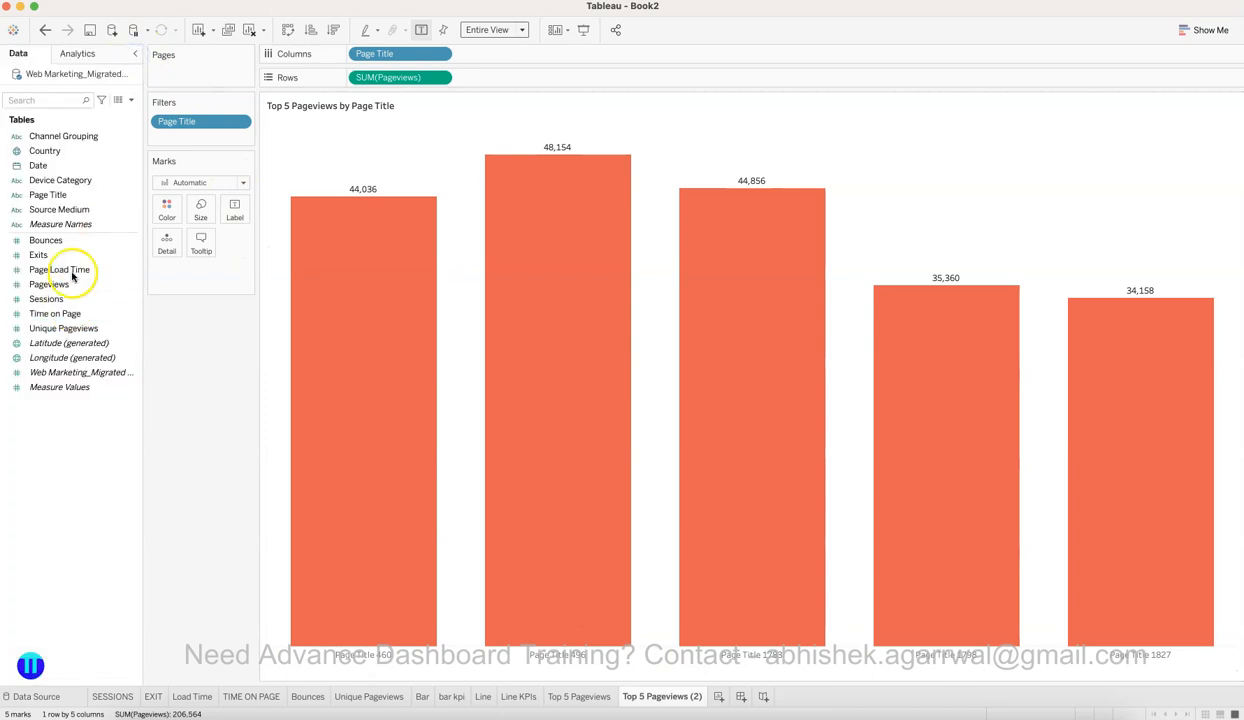
Step: Color the duplicated chart's bars by Country and filter Country to the top 2 by sum of Pageviews
drag(70, 150, 160, 213)
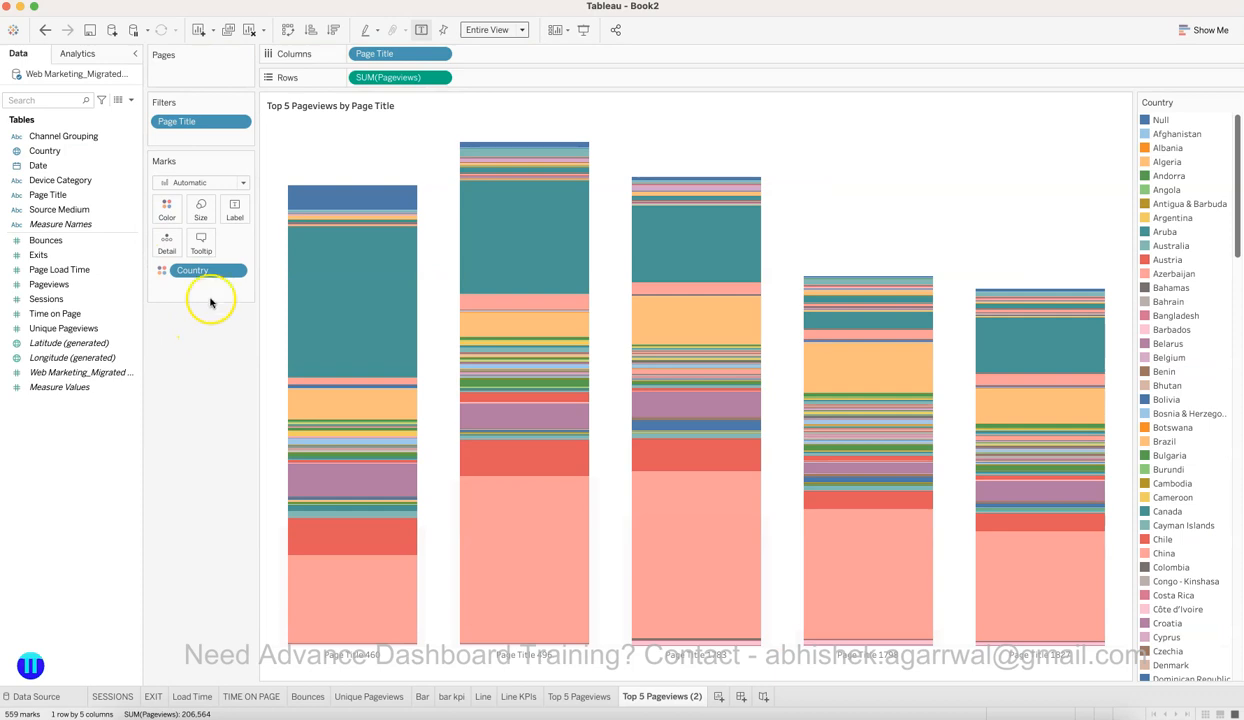
click(235, 271)
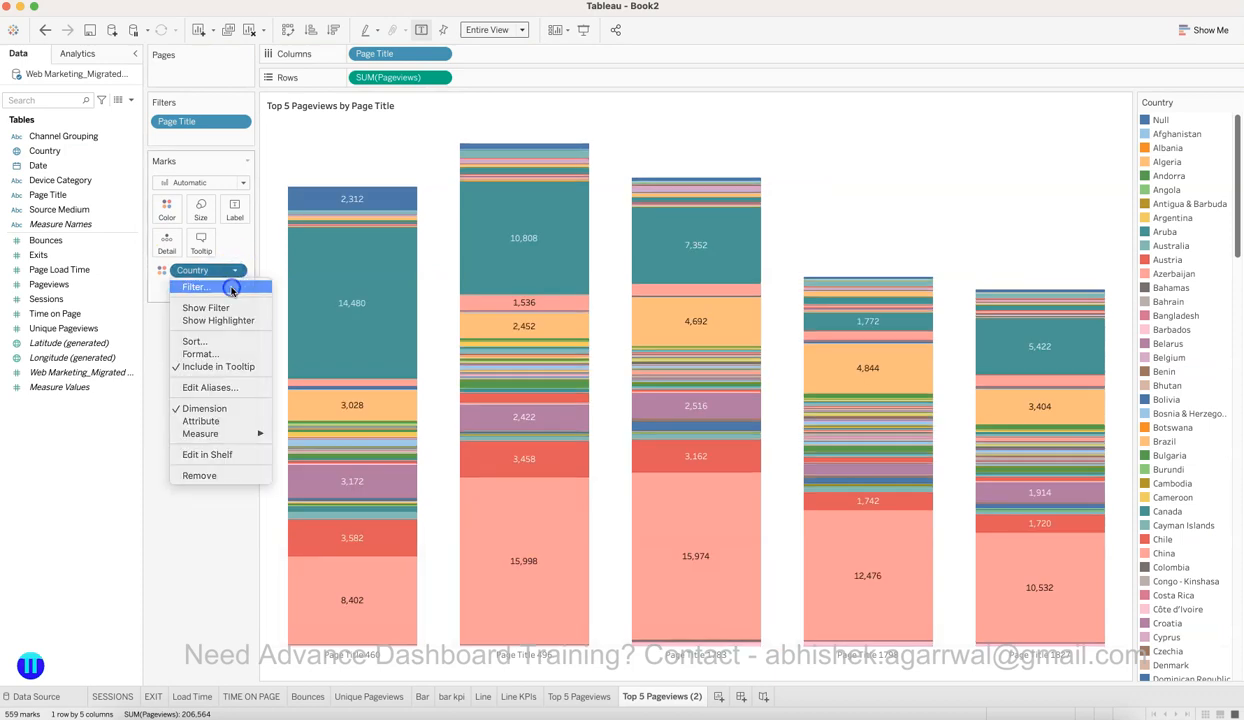
click(225, 281)
click(705, 187)
click(482, 224)
click(710, 268)
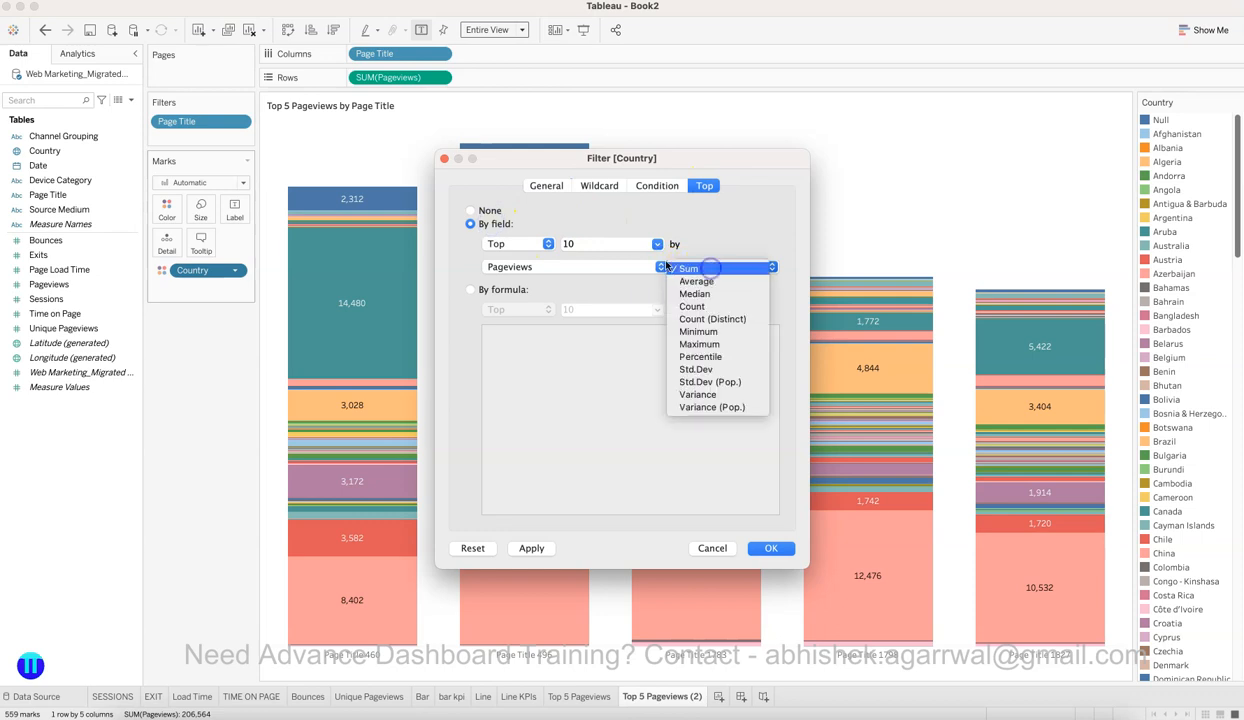
click(613, 244)
key(Tab)
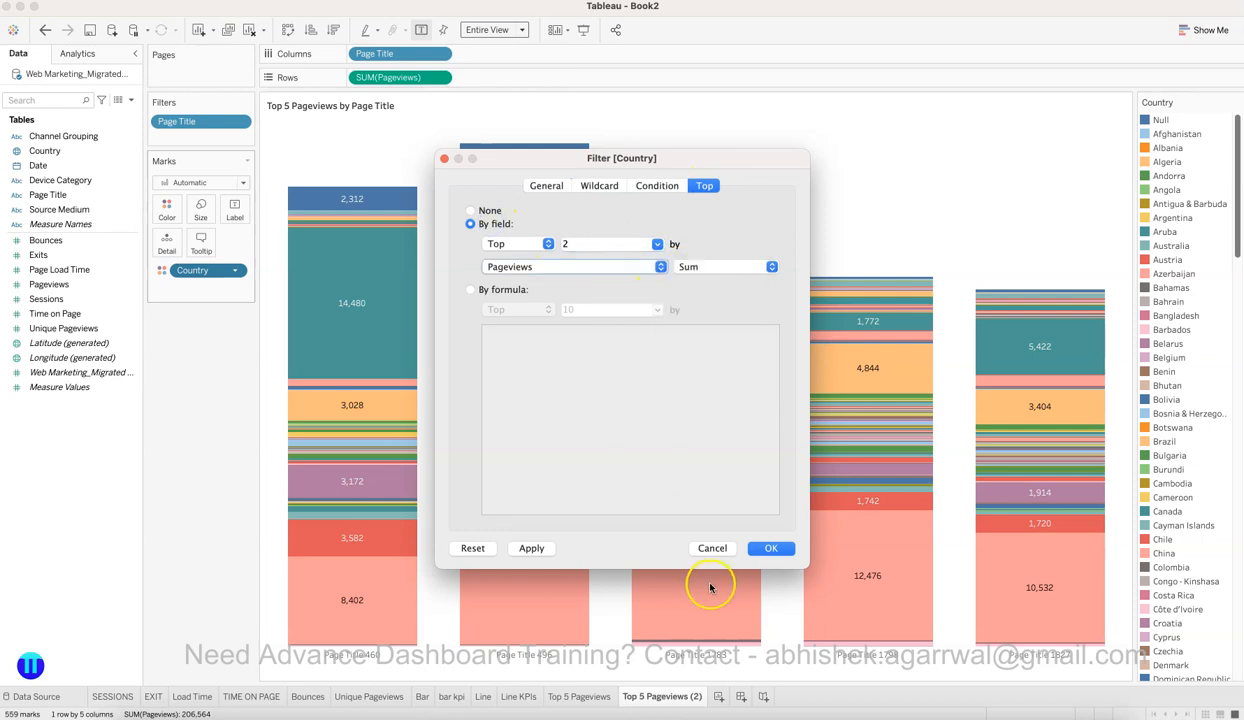
click(535, 548)
click(770, 549)
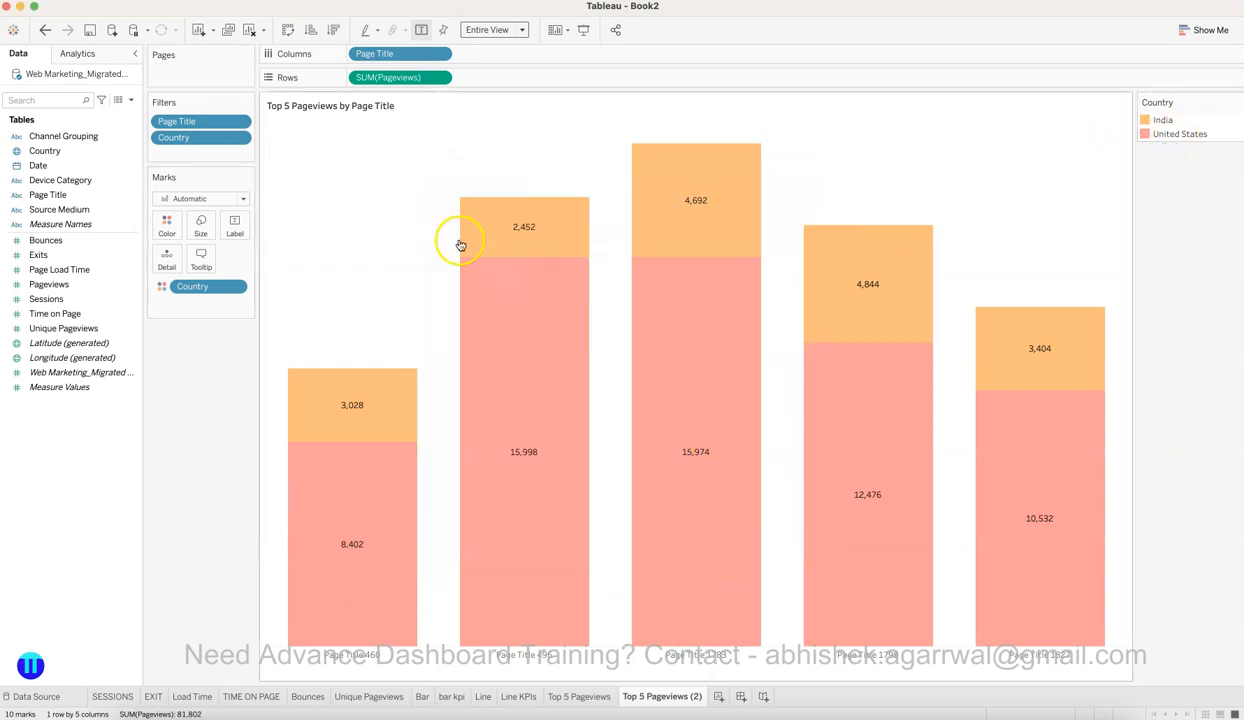
Step: Change India's color in the Country color scheme to hex FFE6E3
click(167, 224)
click(207, 279)
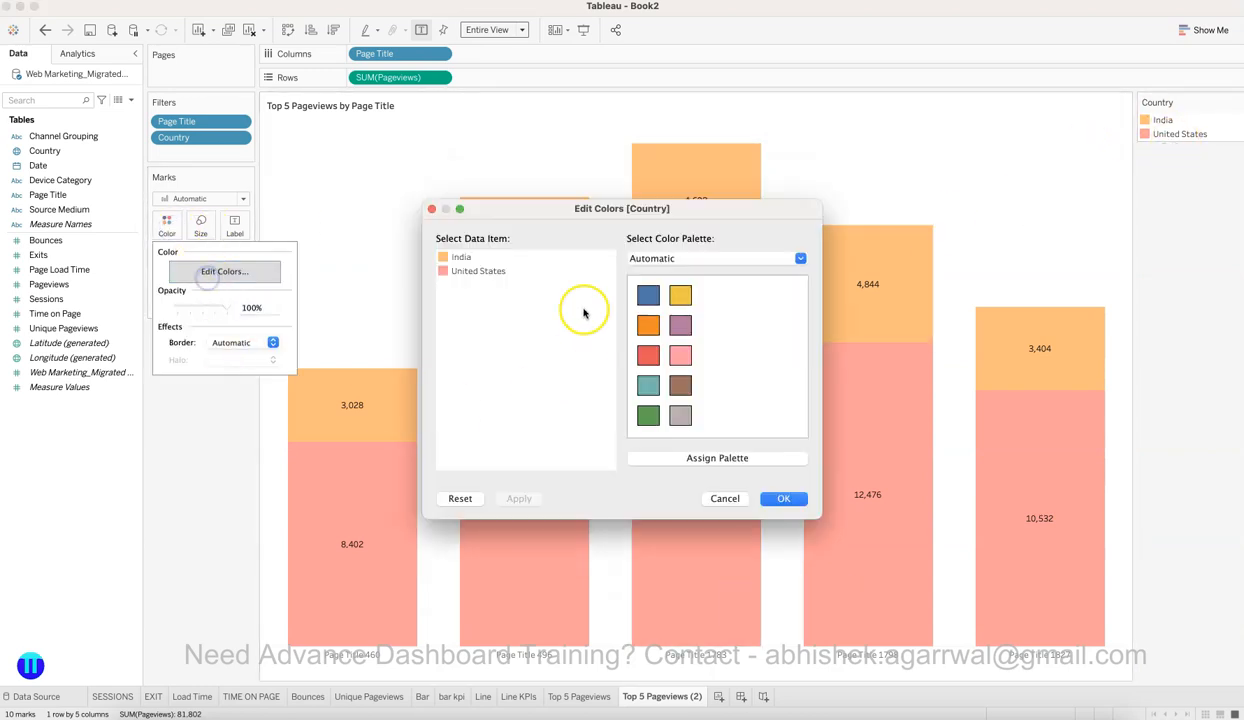
double_click(442, 258)
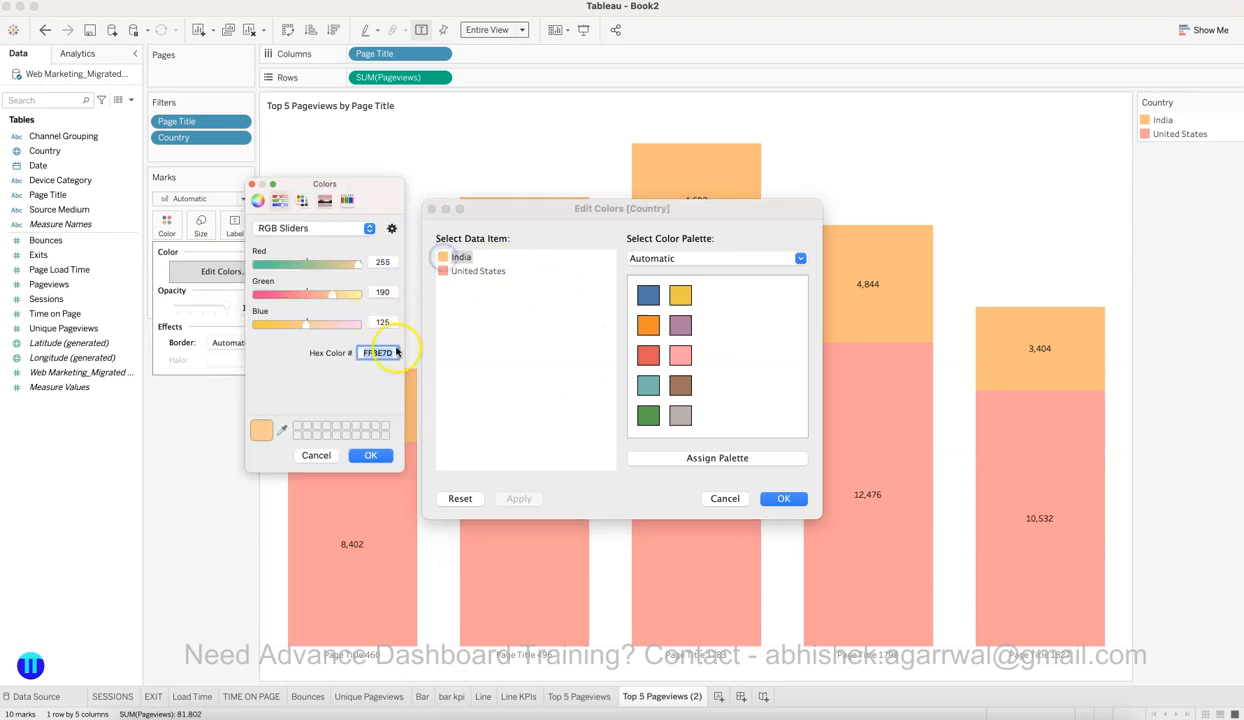
text(FFE6E3)
click(386, 457)
click(489, 500)
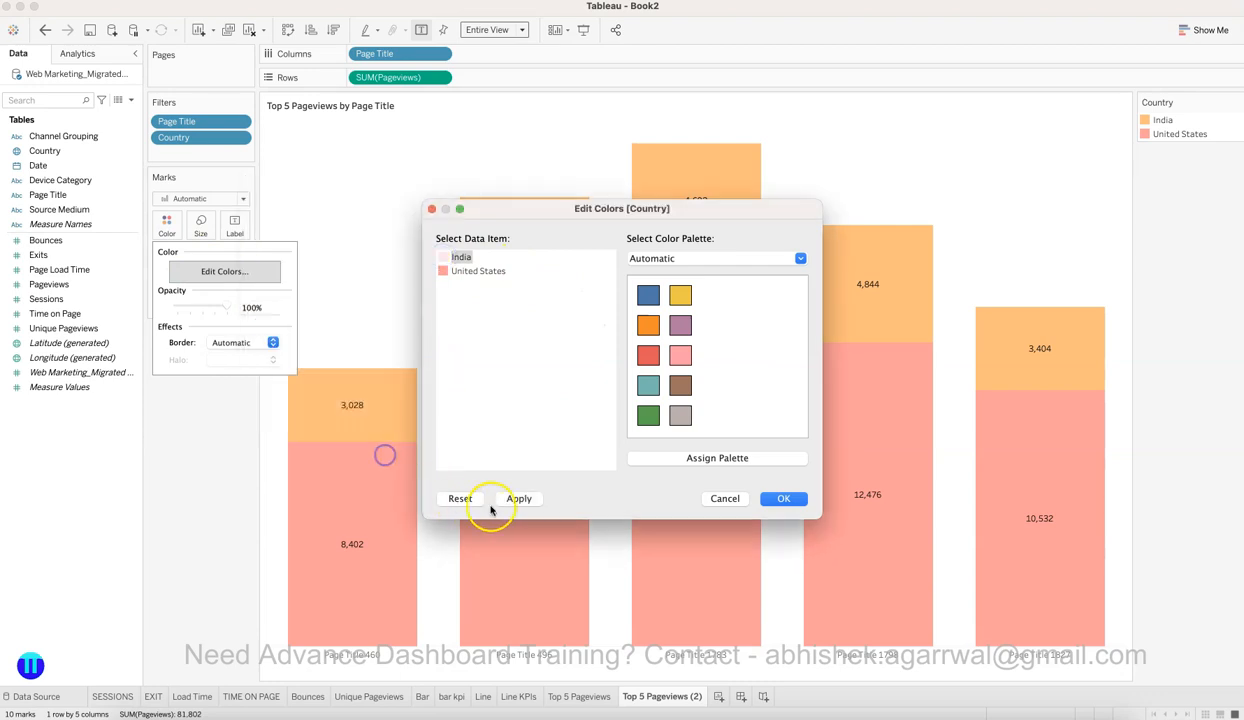
click(795, 505)
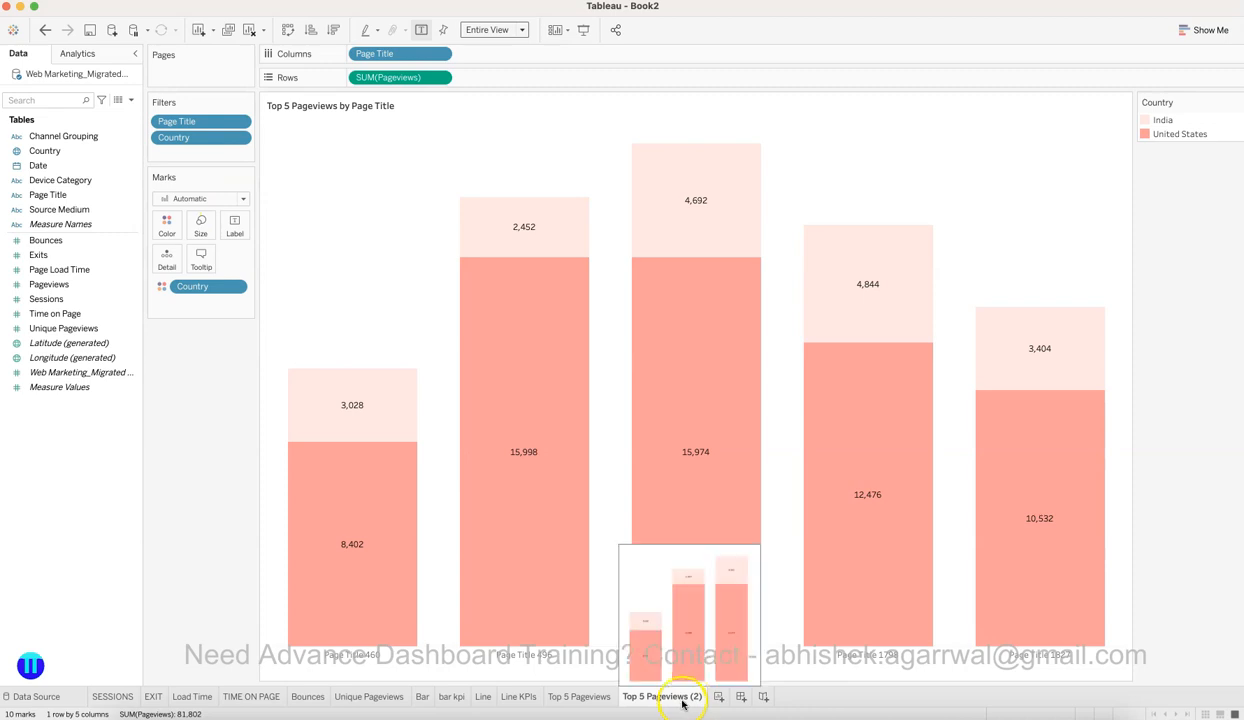
Step: Create a new dashboard and place a horizontal container that fills the canvas
click(741, 697)
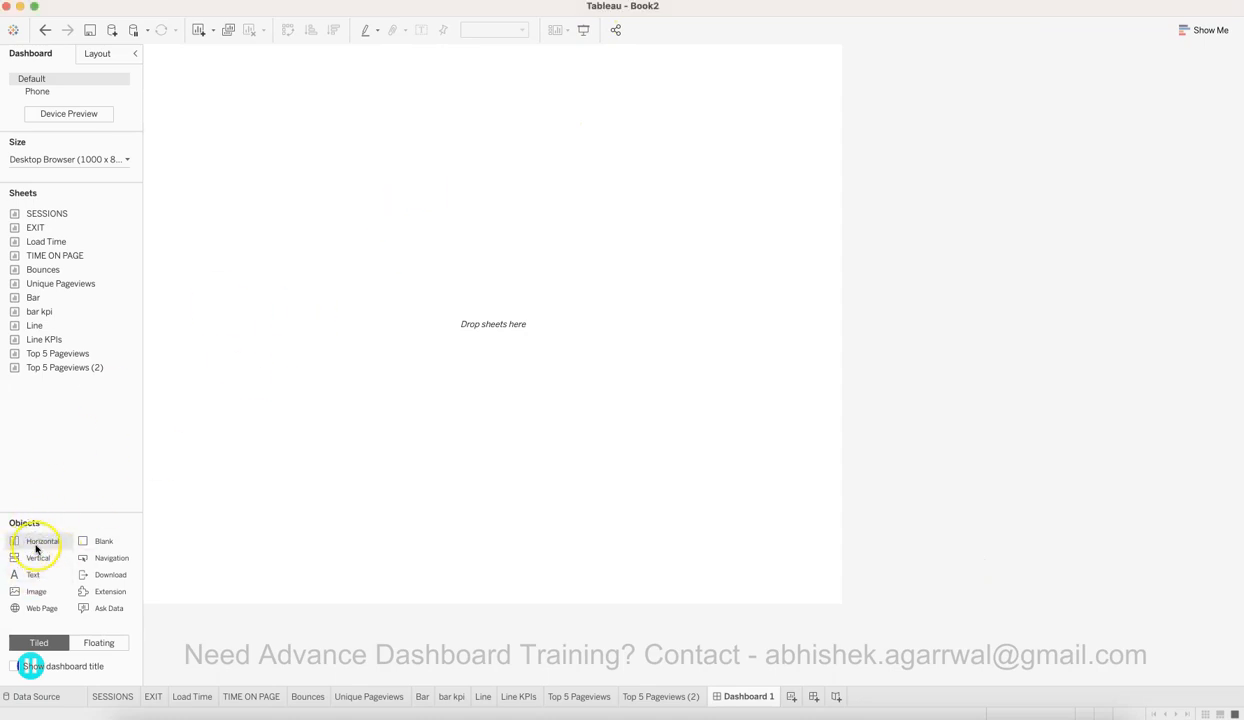
drag(353, 312, 354, 311)
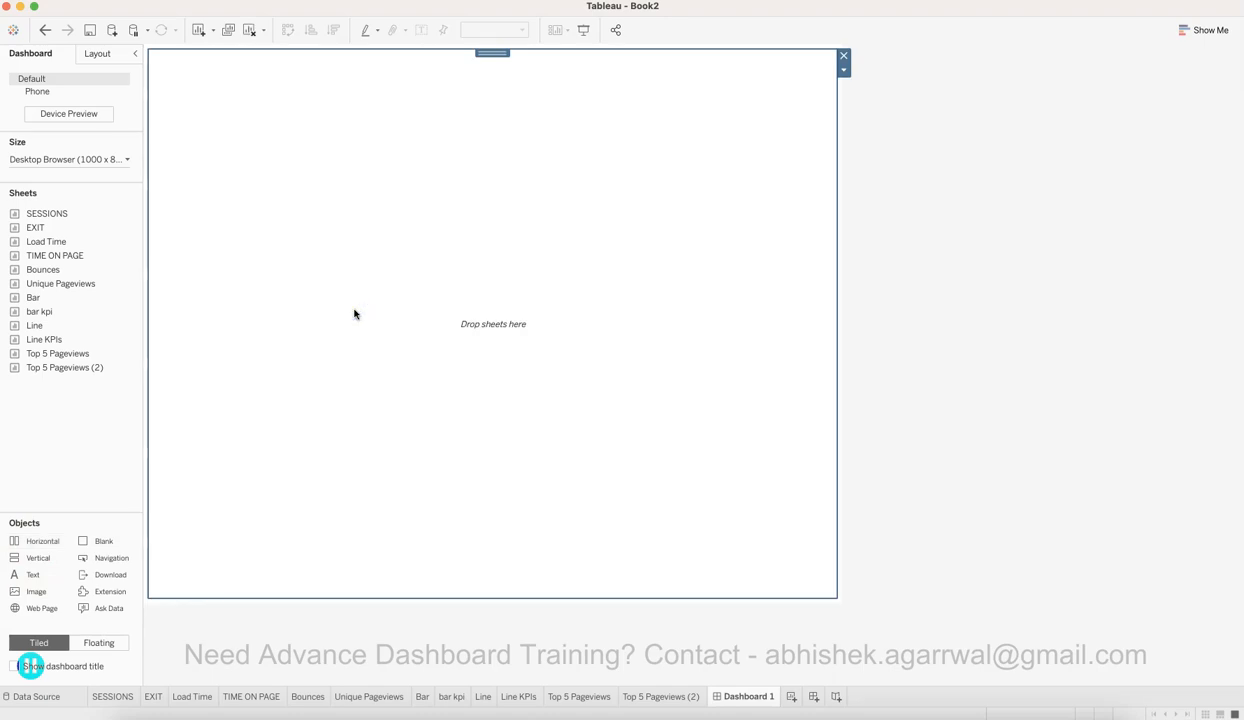
Step: Set the dashboard to a fixed custom size of 1200 px wide by 900 px high
mouse_move(53, 216)
click(125, 160)
click(69, 239)
click(69, 239)
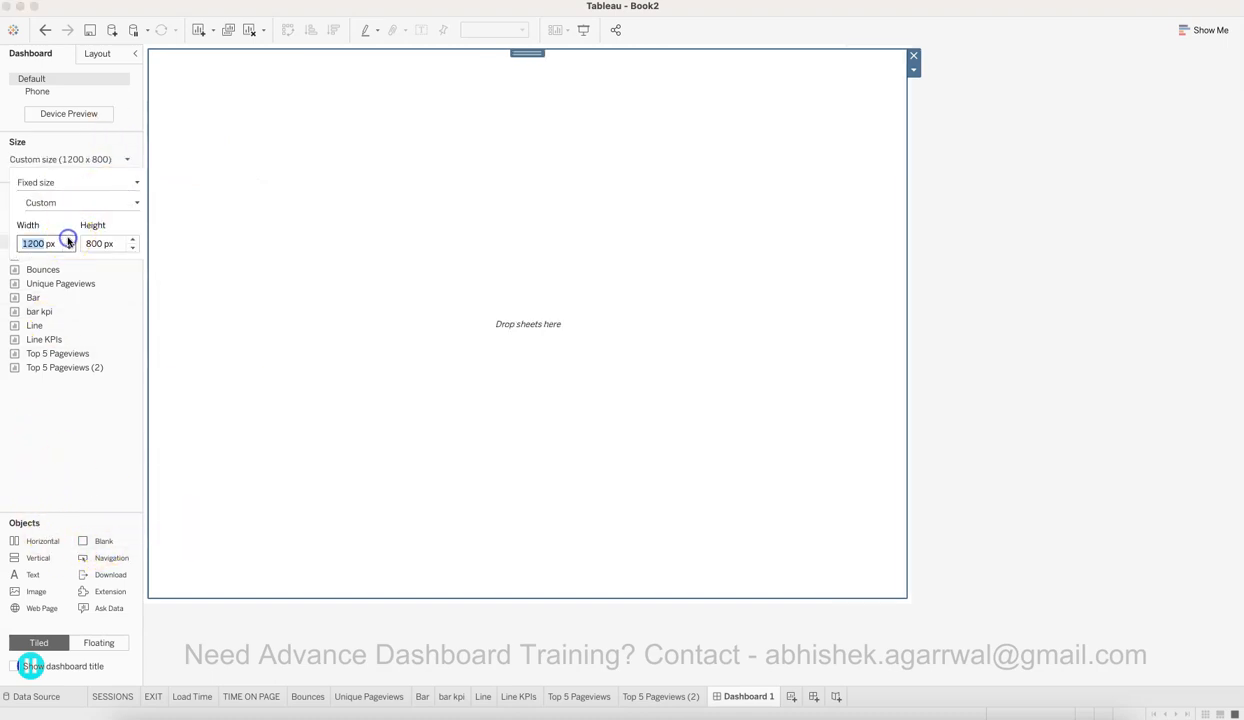
click(132, 239)
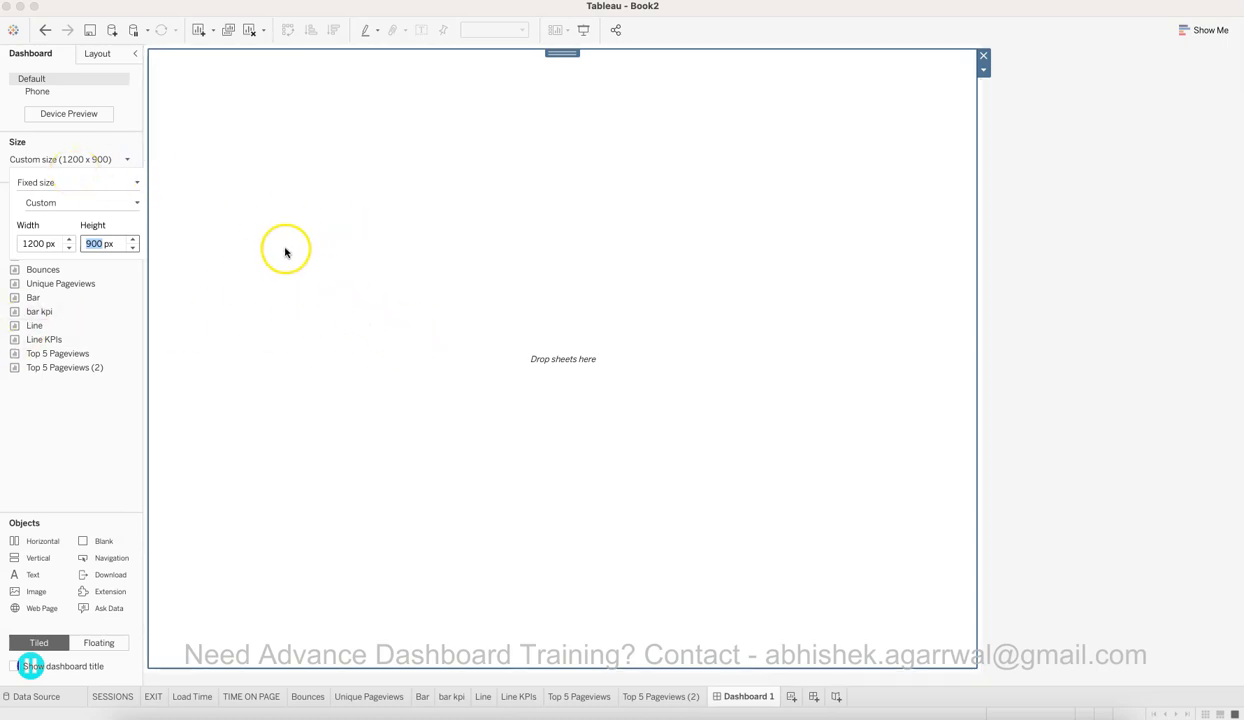
click(108, 55)
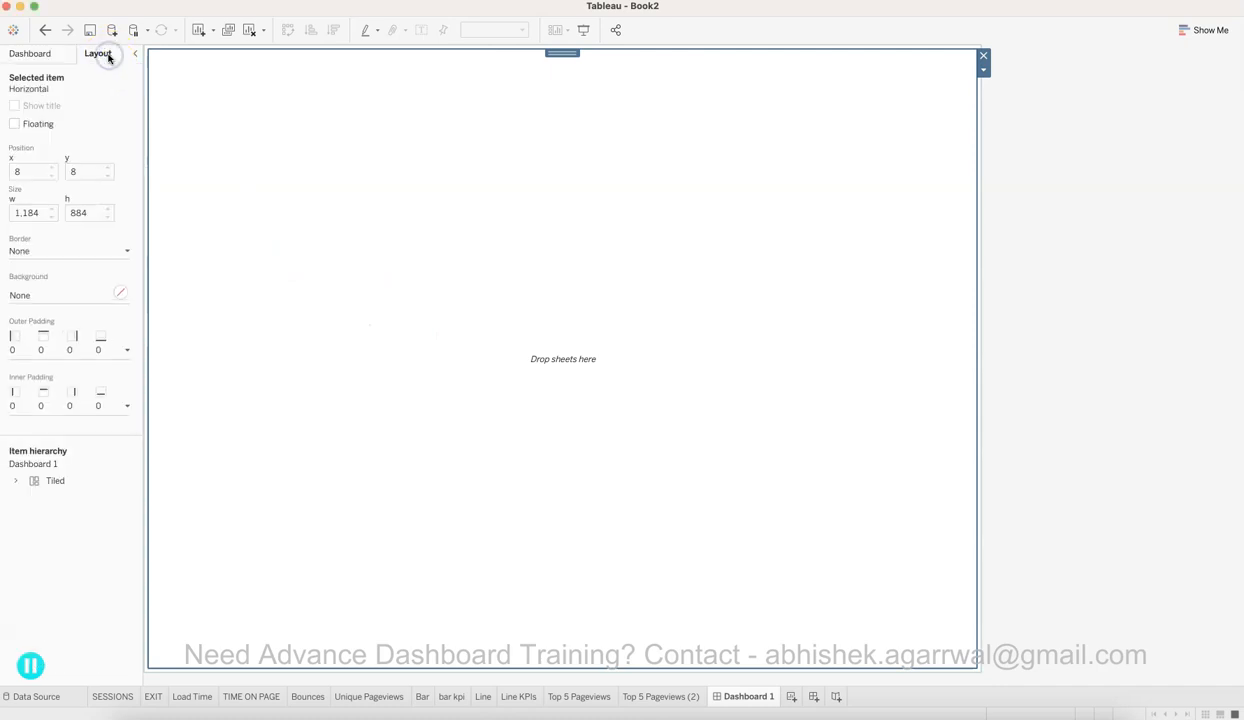
click(40, 52)
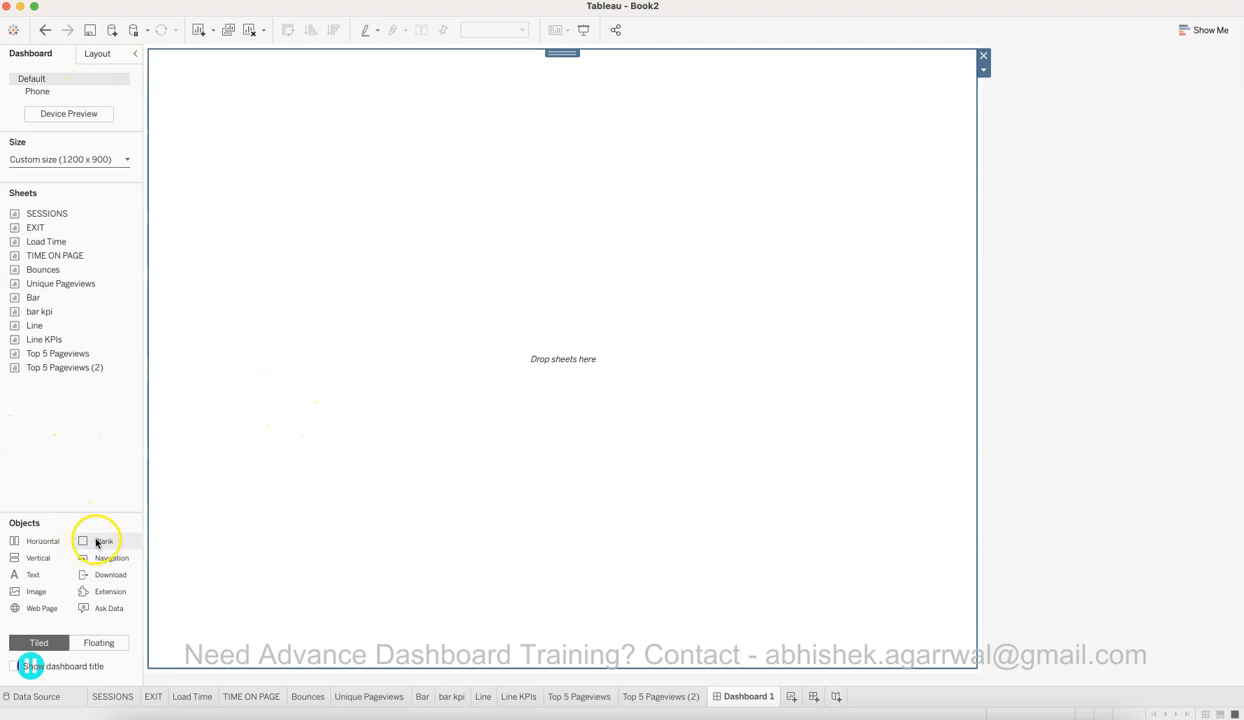
Step: Add a blank and a vertical container inside the horizontal container, narrowing the vertical one to a sidebar along the dashboard's left edge
drag(100, 543, 640, 455)
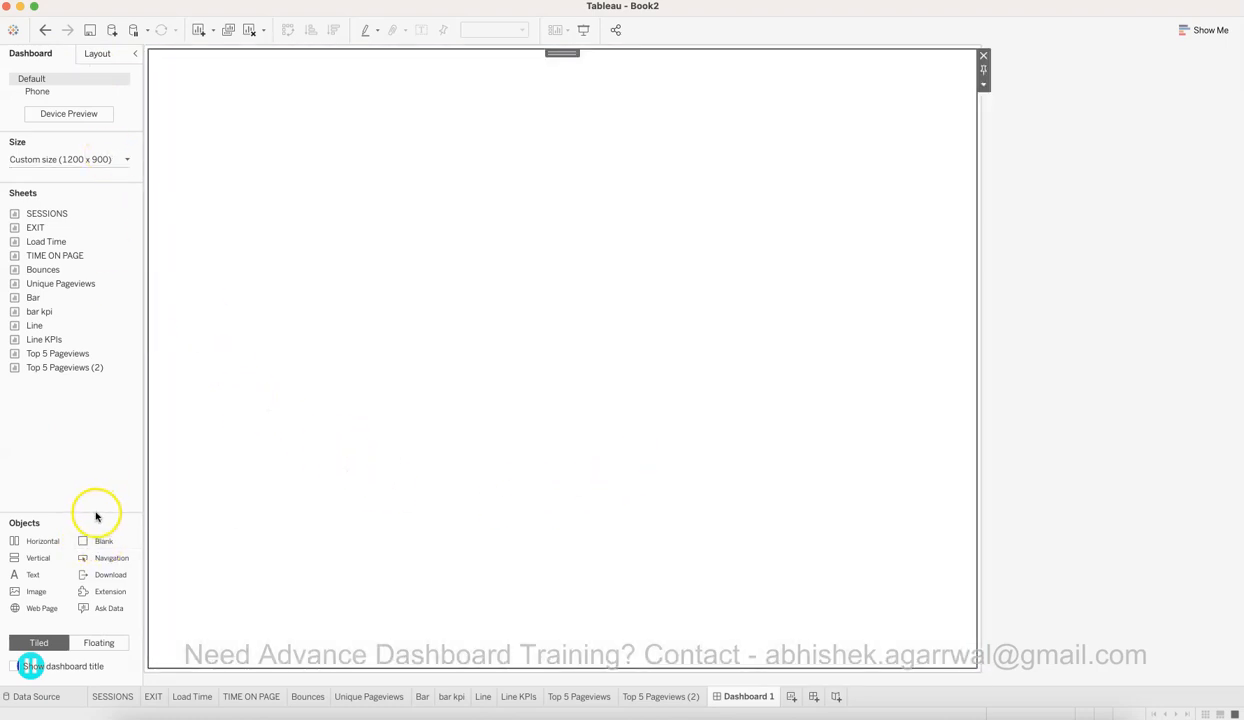
drag(43, 560, 178, 499)
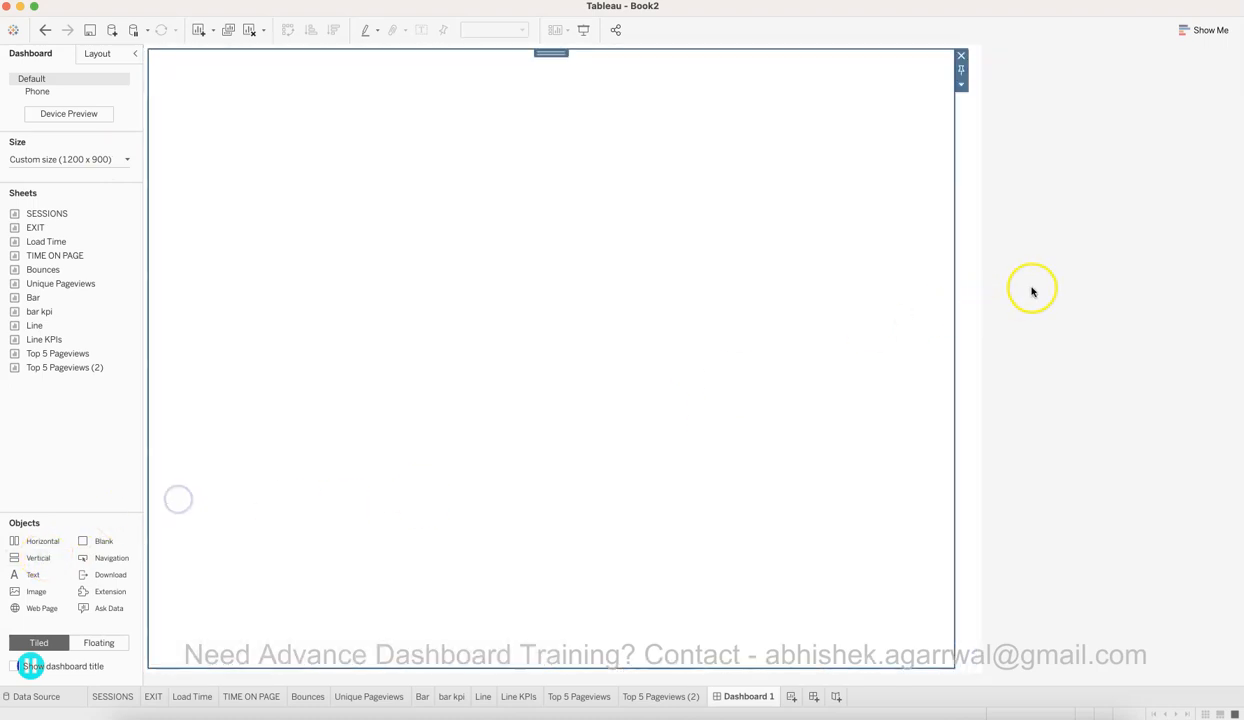
drag(952, 309, 283, 314)
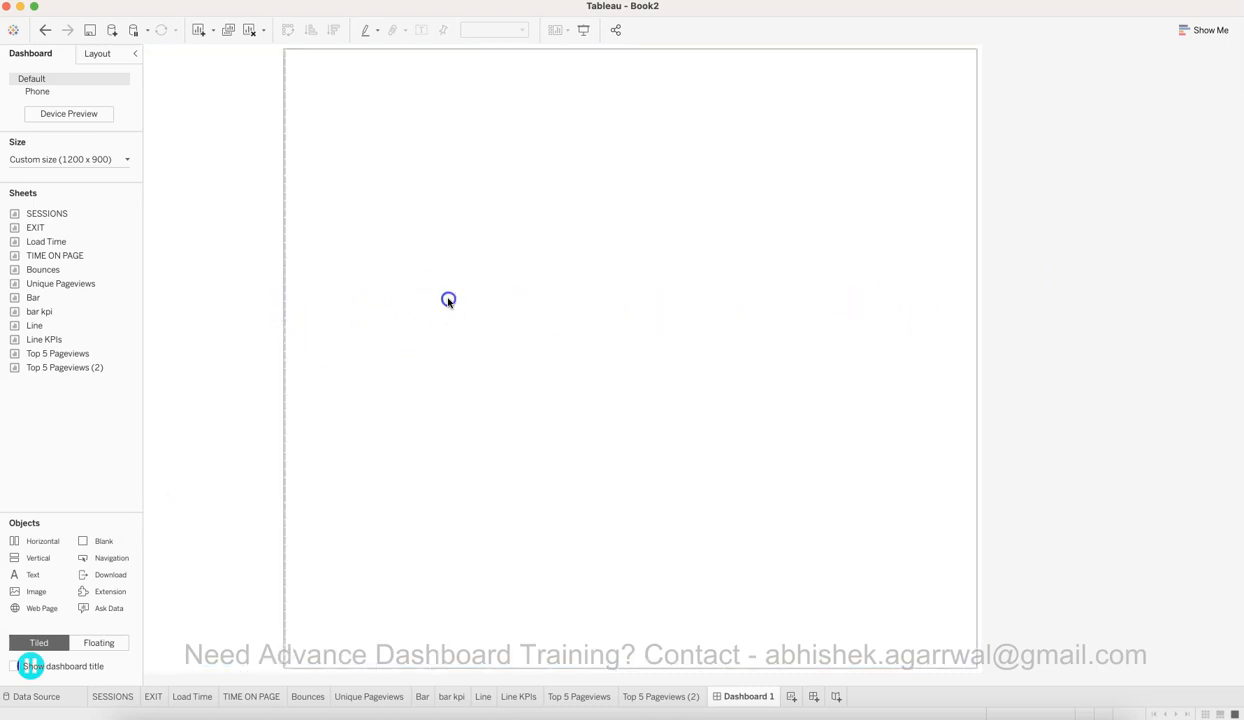
click(447, 298)
click(193, 243)
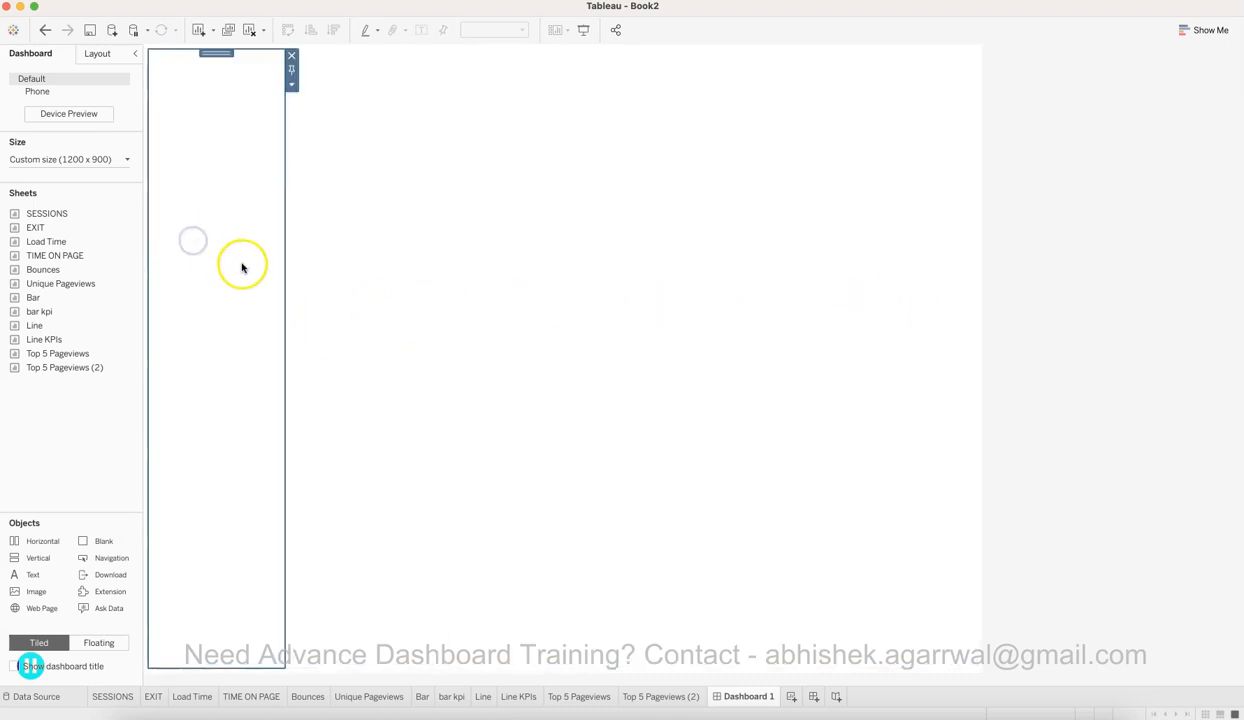
drag(285, 272, 294, 272)
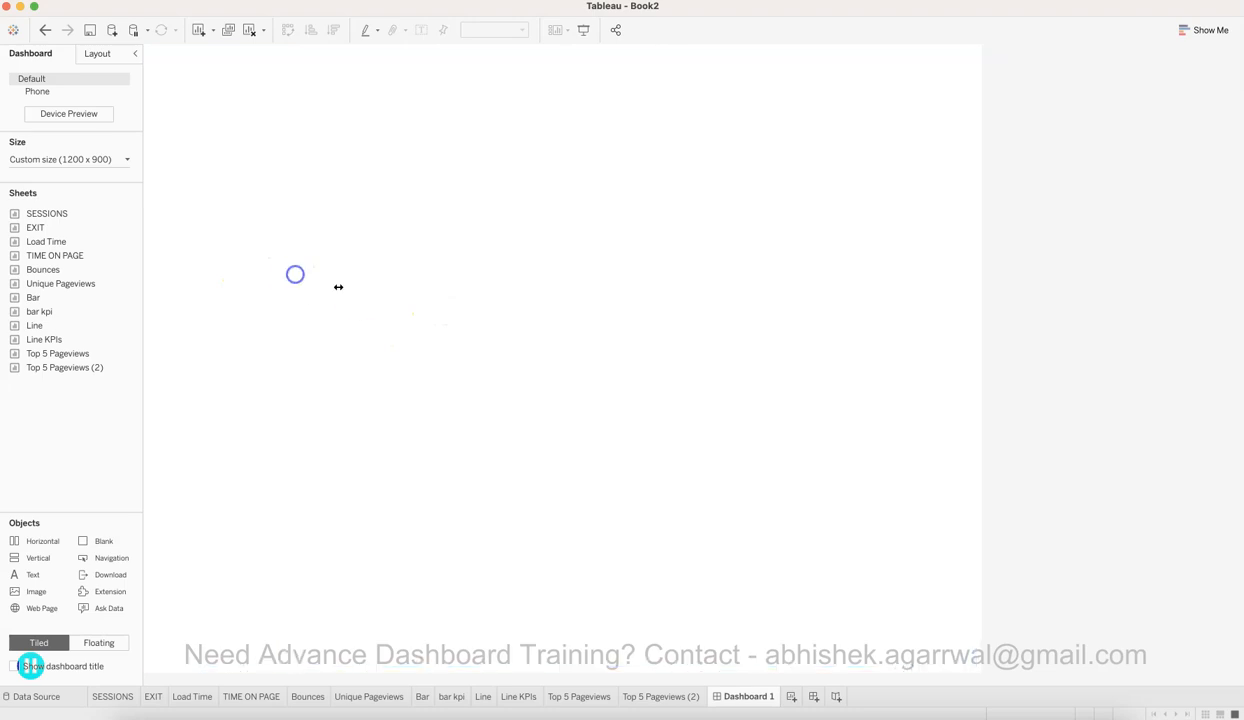
click(231, 294)
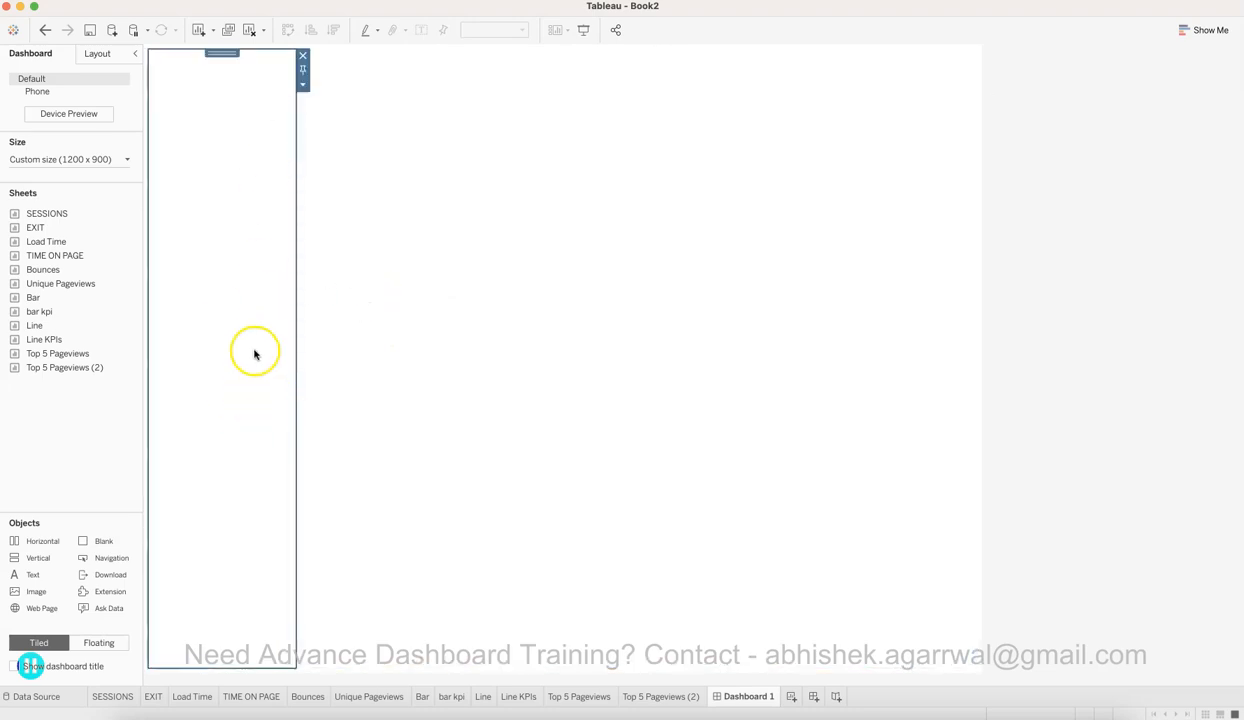
Step: Add a text object reading "Select a Dashboard" to the sidebar container, in white Tableau Book at size 14
drag(53, 580, 261, 375)
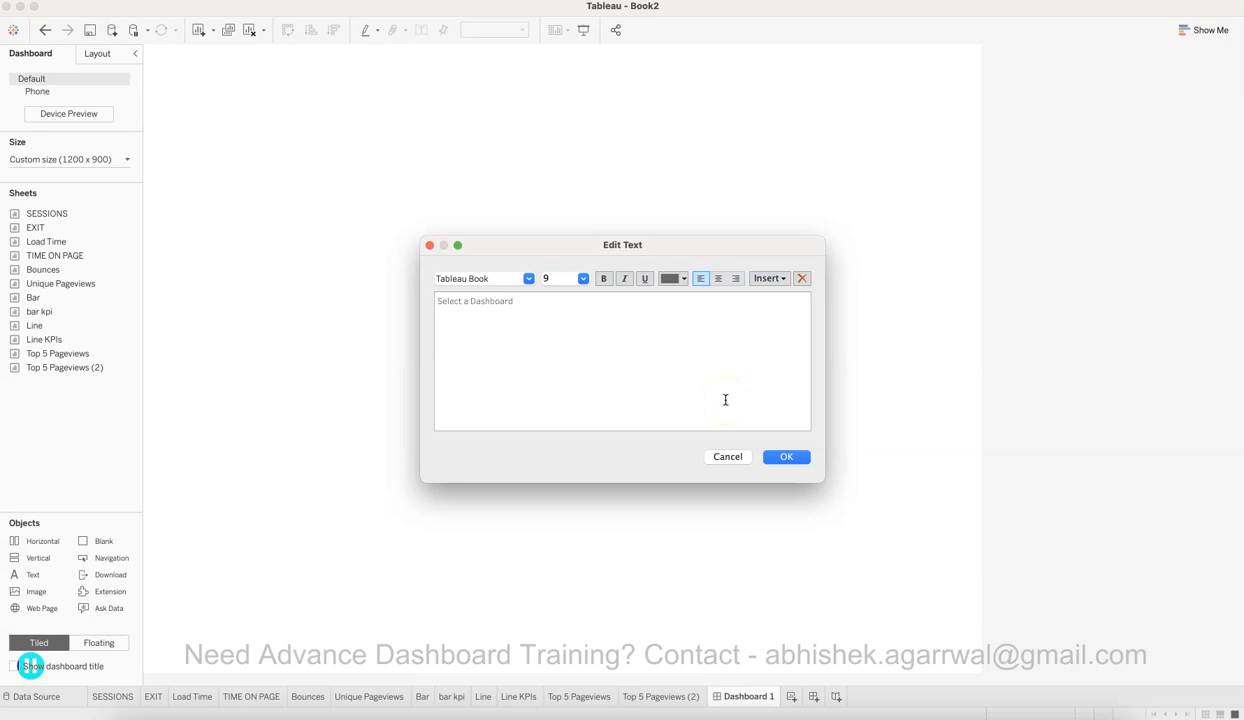
click(528, 280)
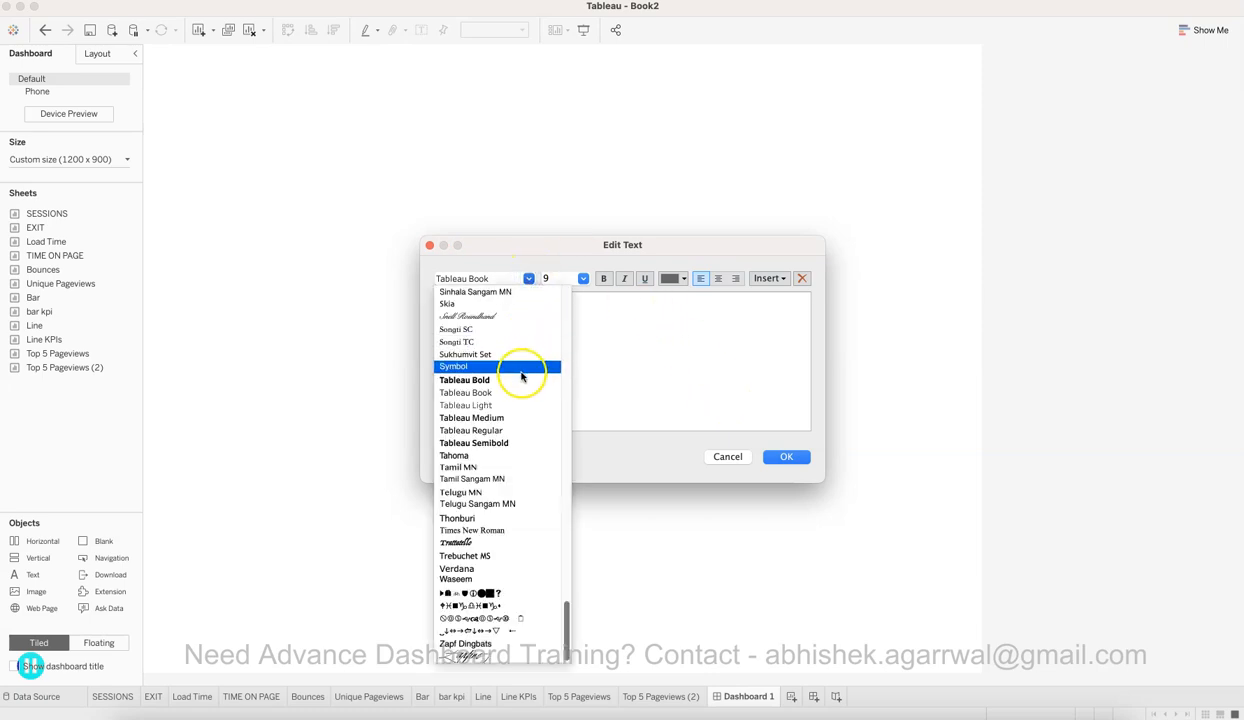
click(520, 426)
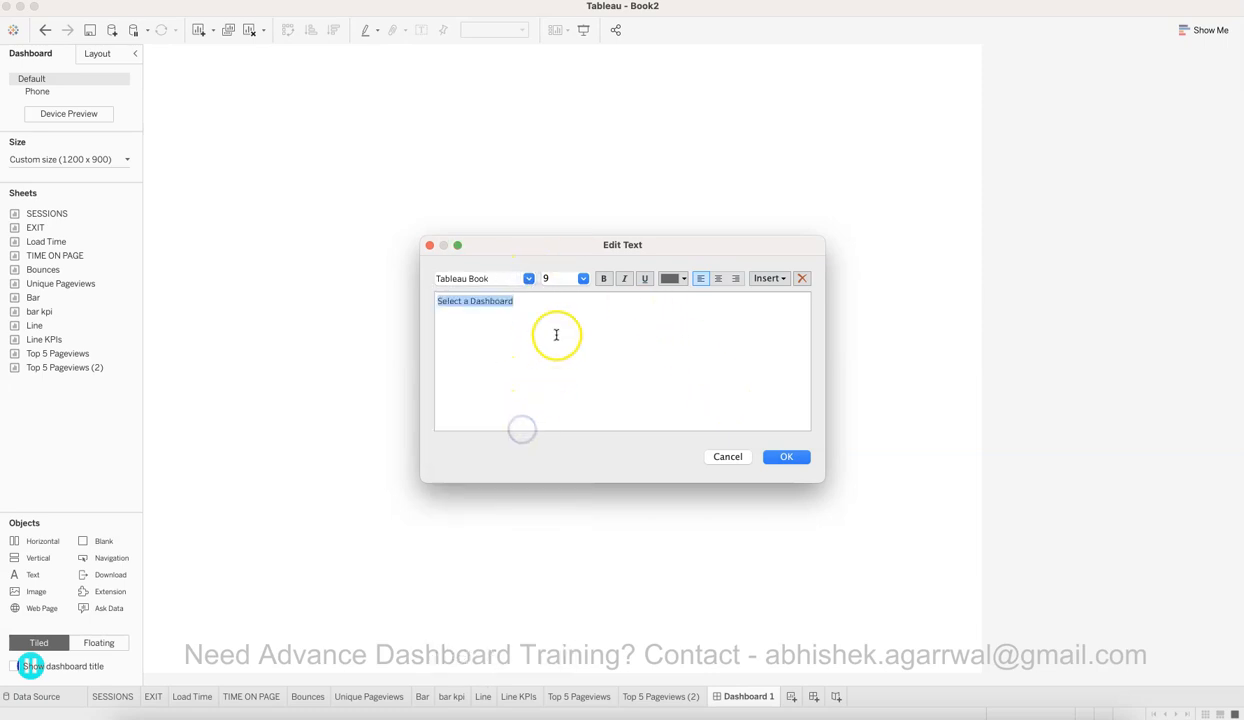
click(581, 278)
click(567, 347)
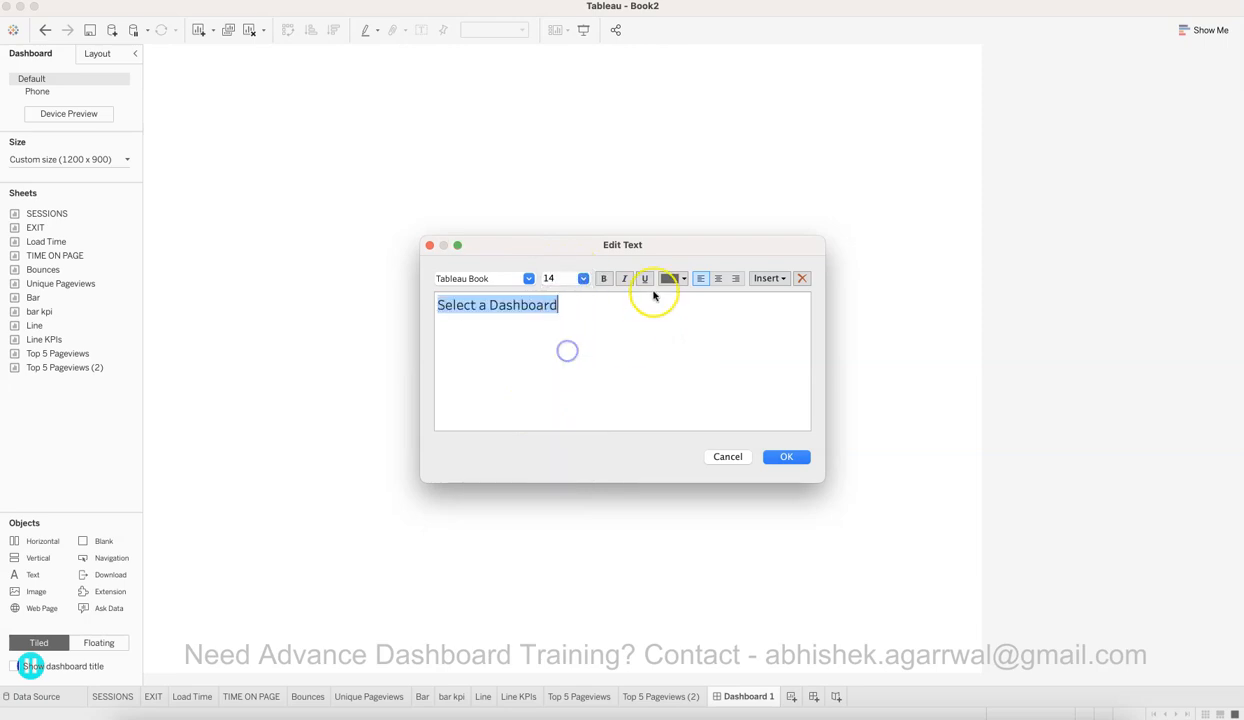
click(674, 282)
click(680, 318)
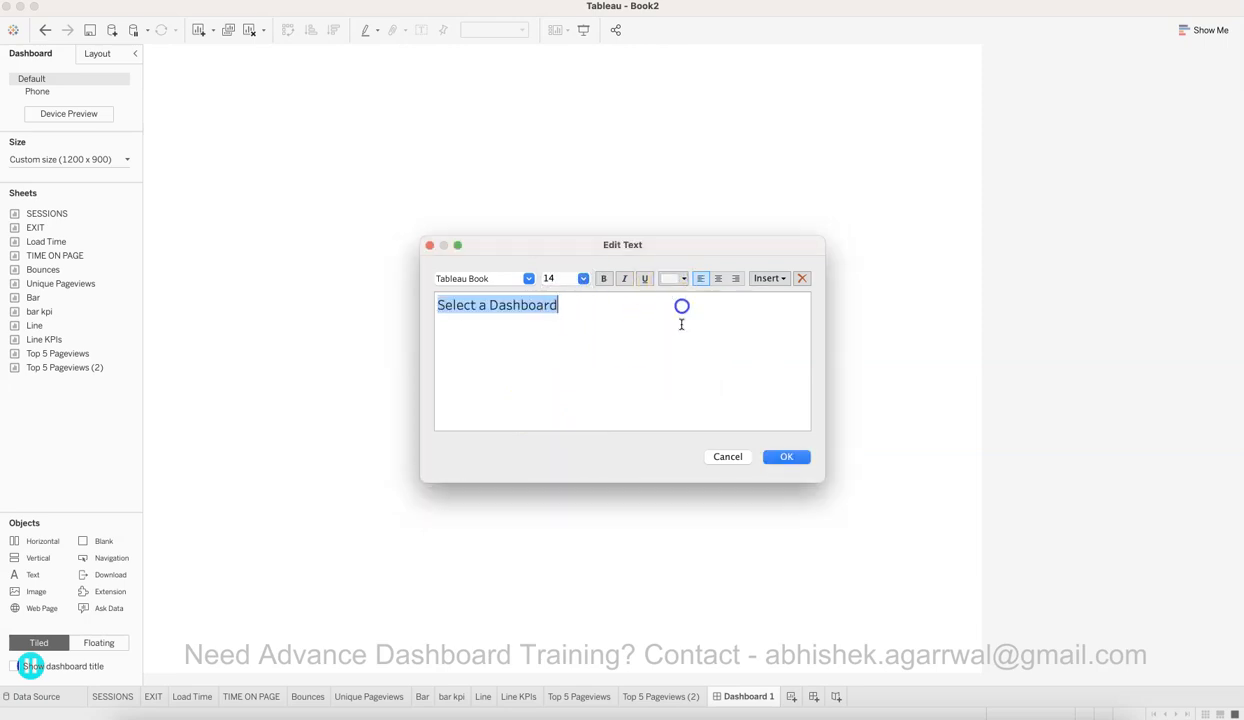
click(786, 456)
click(226, 133)
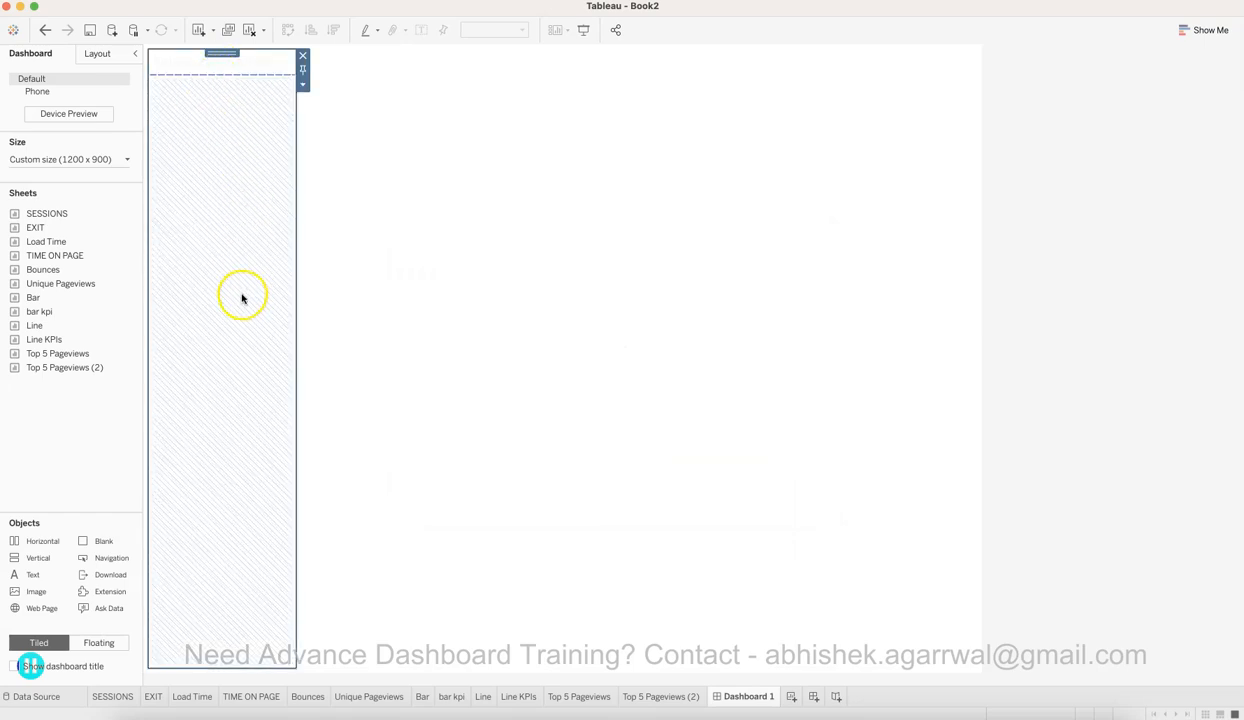
Step: Stack four navigation buttons in the sidebar container below the Select a Dashboard text
double_click(13, 296)
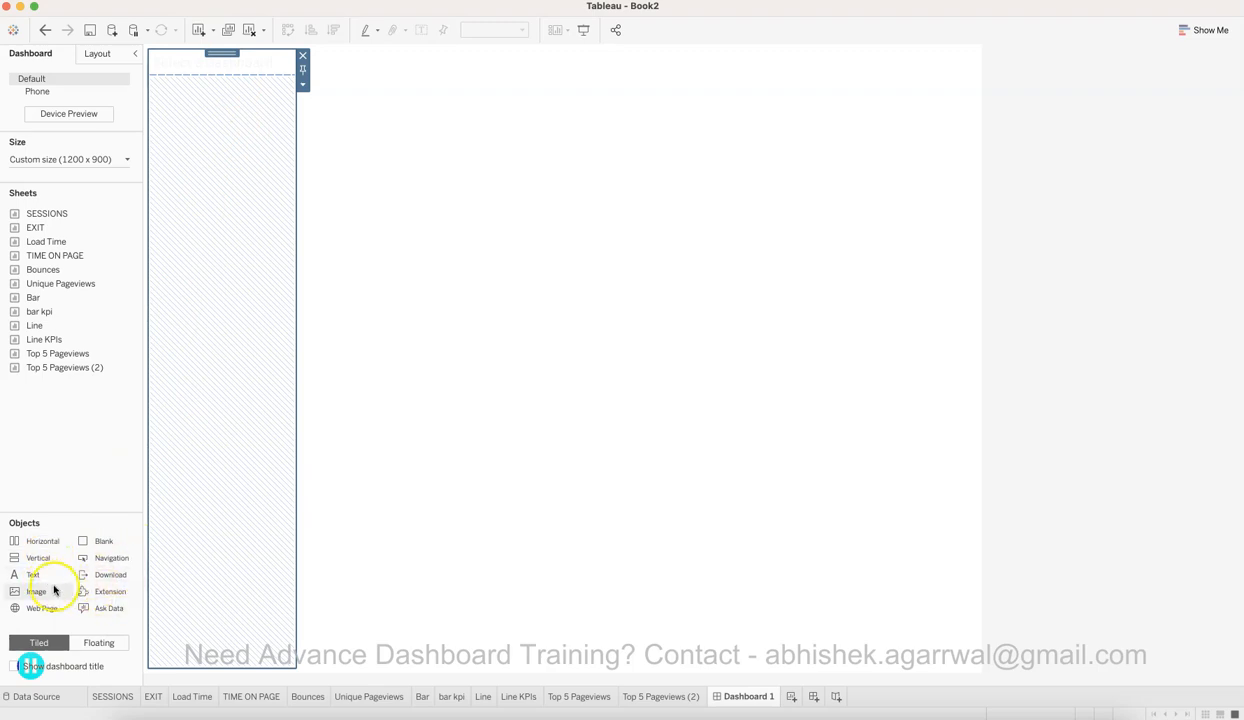
drag(109, 566, 262, 178)
drag(119, 558, 241, 393)
drag(115, 560, 200, 488)
drag(117, 558, 183, 517)
click(201, 76)
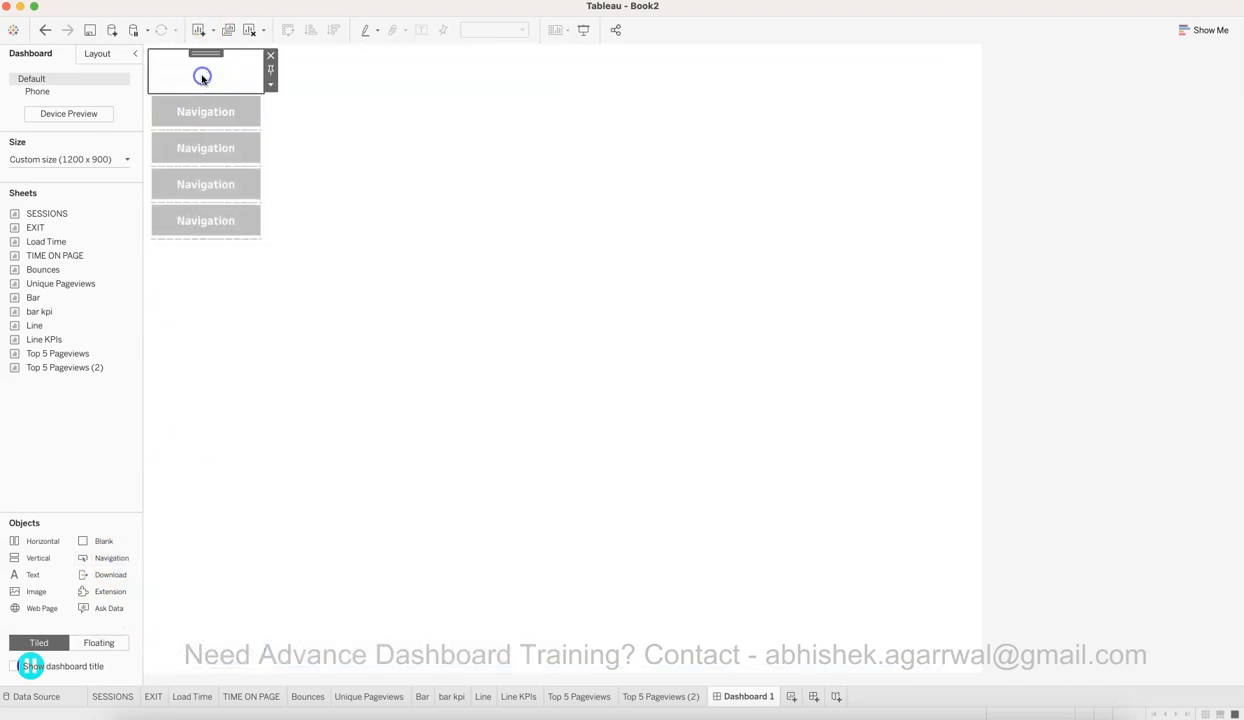
drag(264, 124, 278, 127)
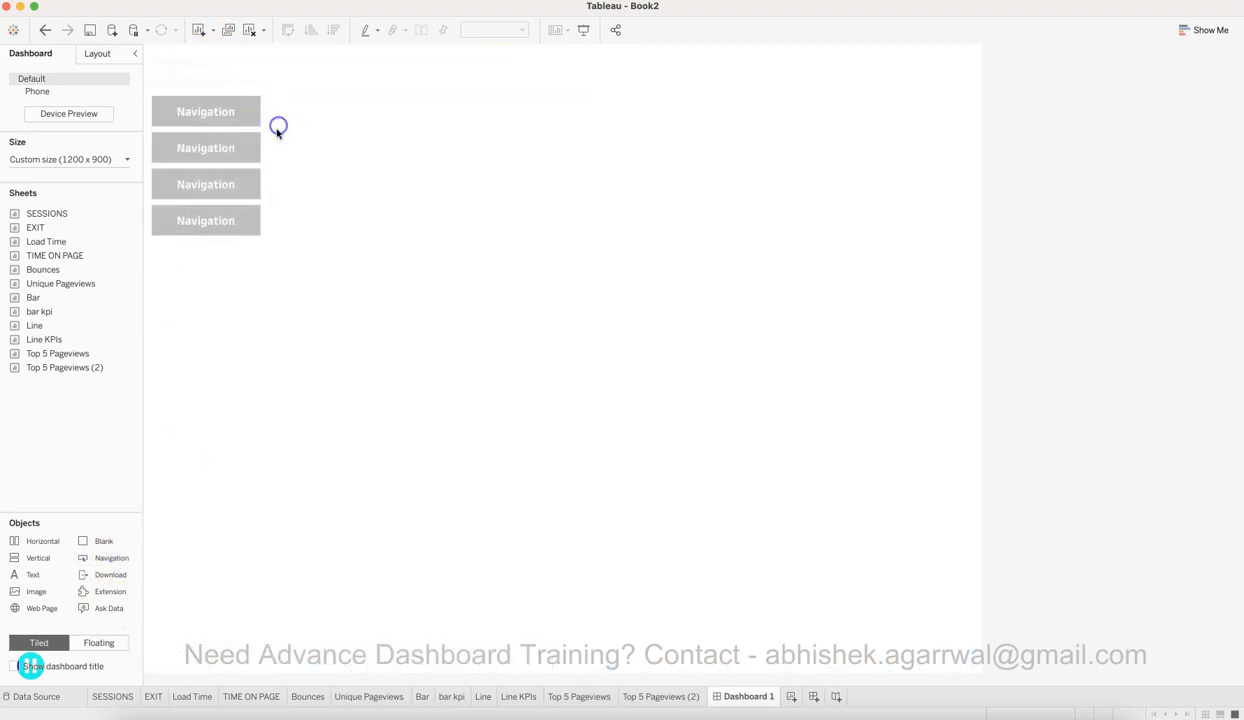
Step: Fill the sidebar's vertical container background with the orange-red workbook color
click(215, 72)
double_click(208, 55)
click(100, 54)
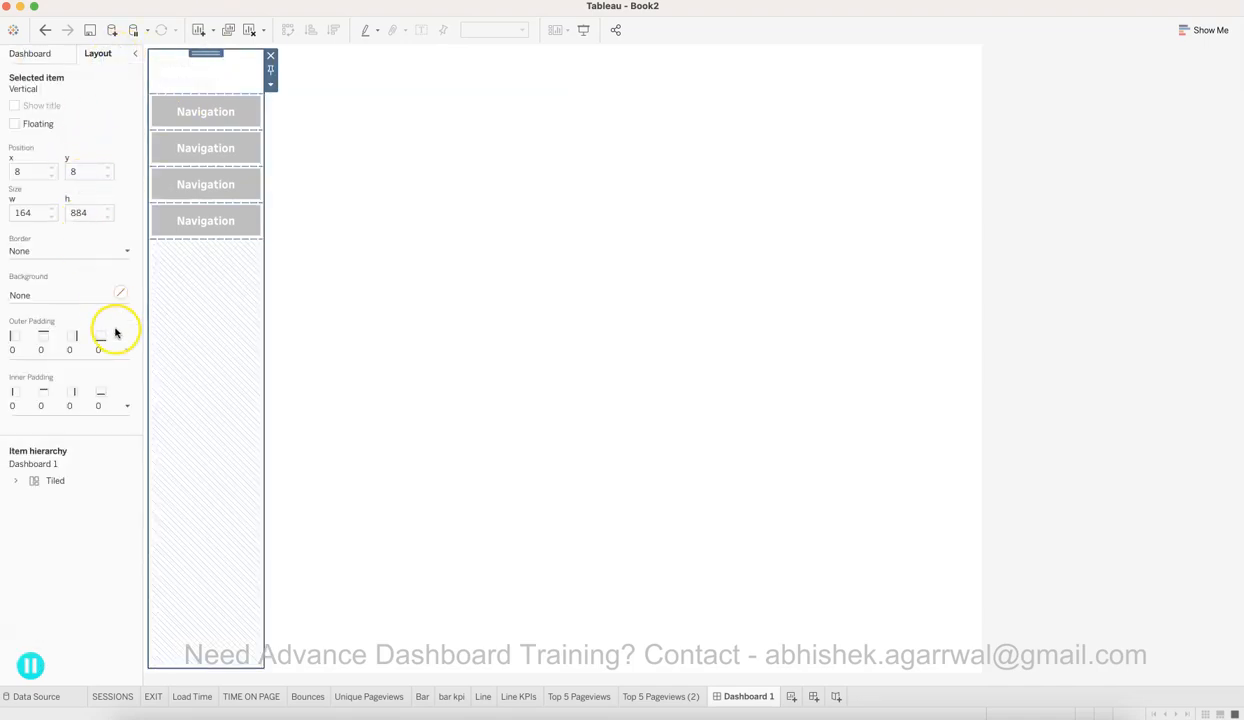
click(120, 292)
click(22, 424)
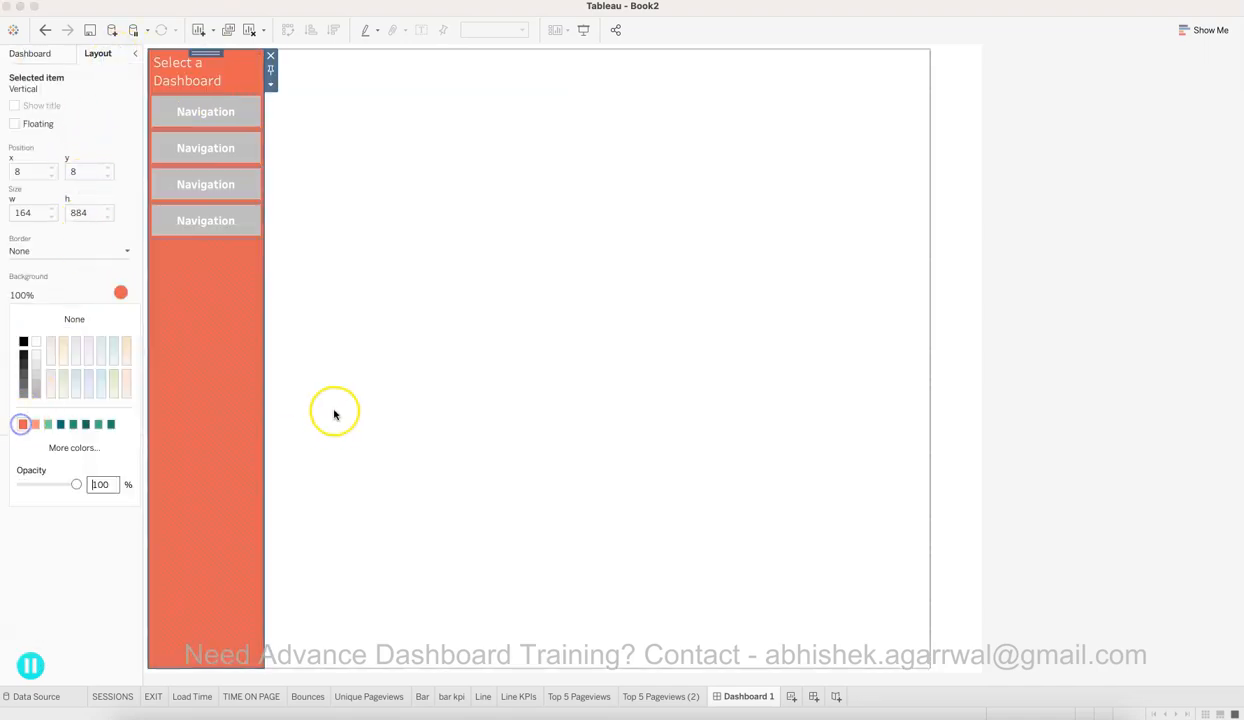
click(334, 413)
Step: Try to widen the sidebar by moving the border between it and the blank area, and reselect the vertical container
click(216, 81)
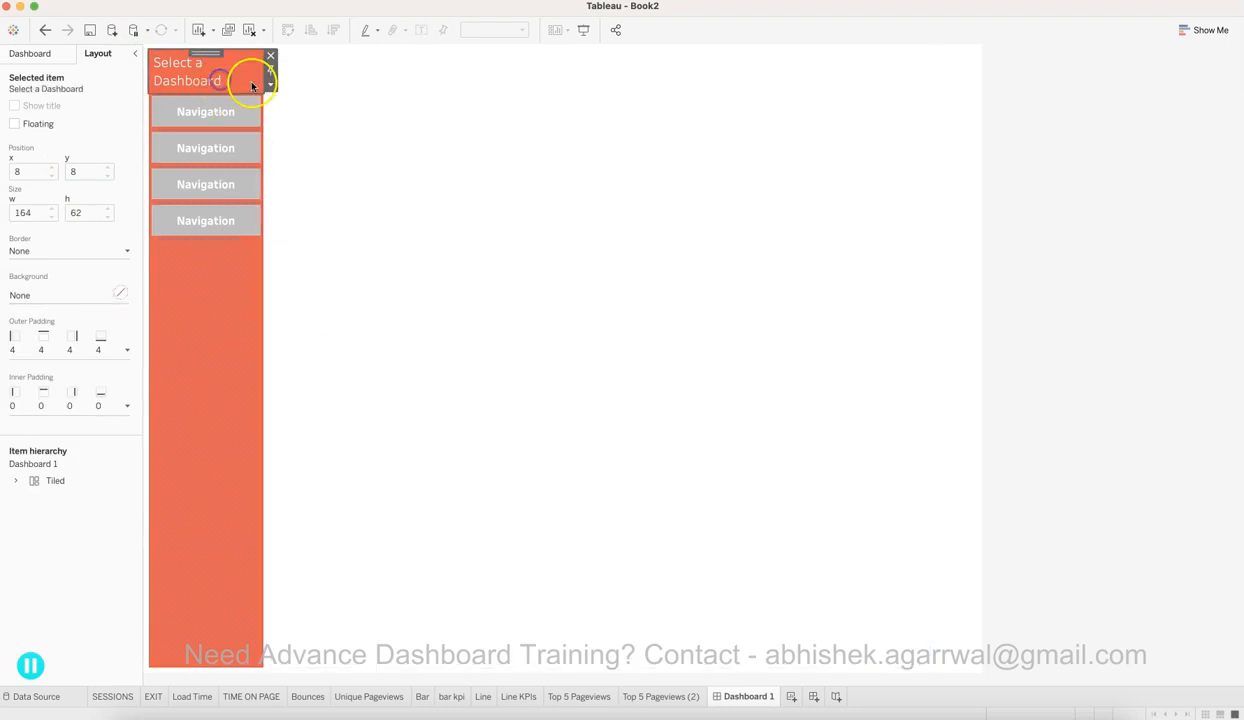
drag(263, 119, 344, 140)
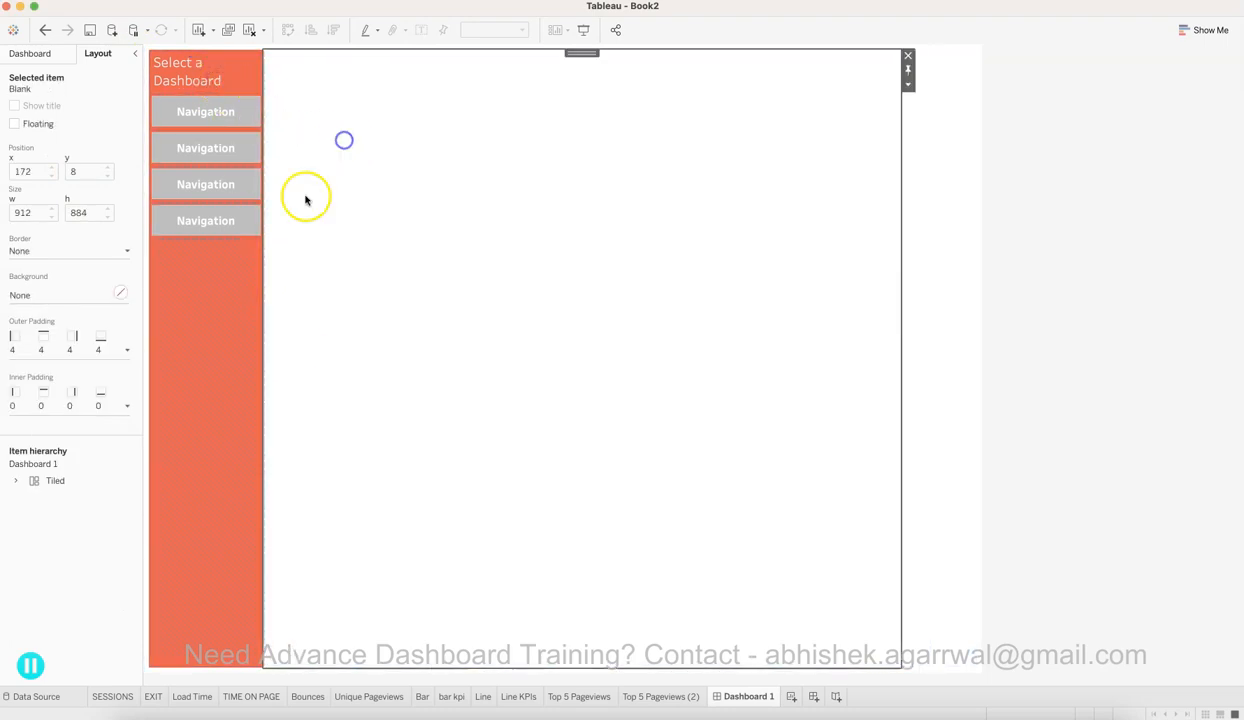
drag(265, 360, 325, 358)
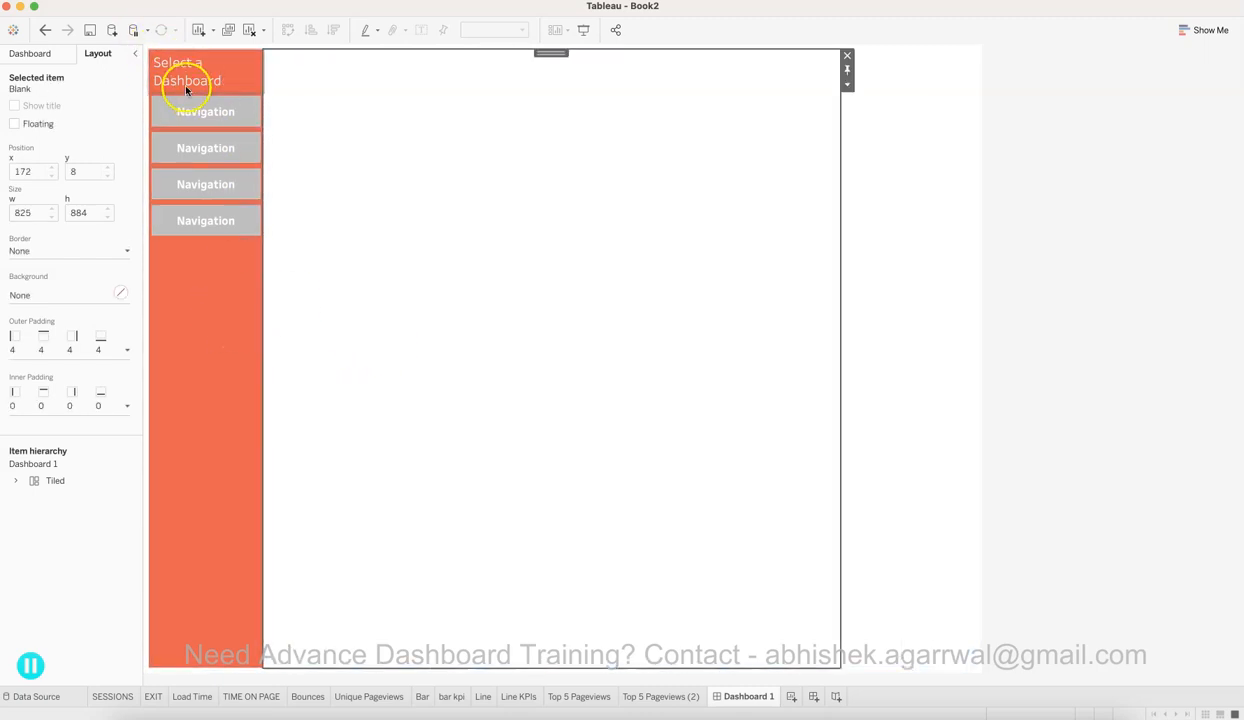
click(196, 379)
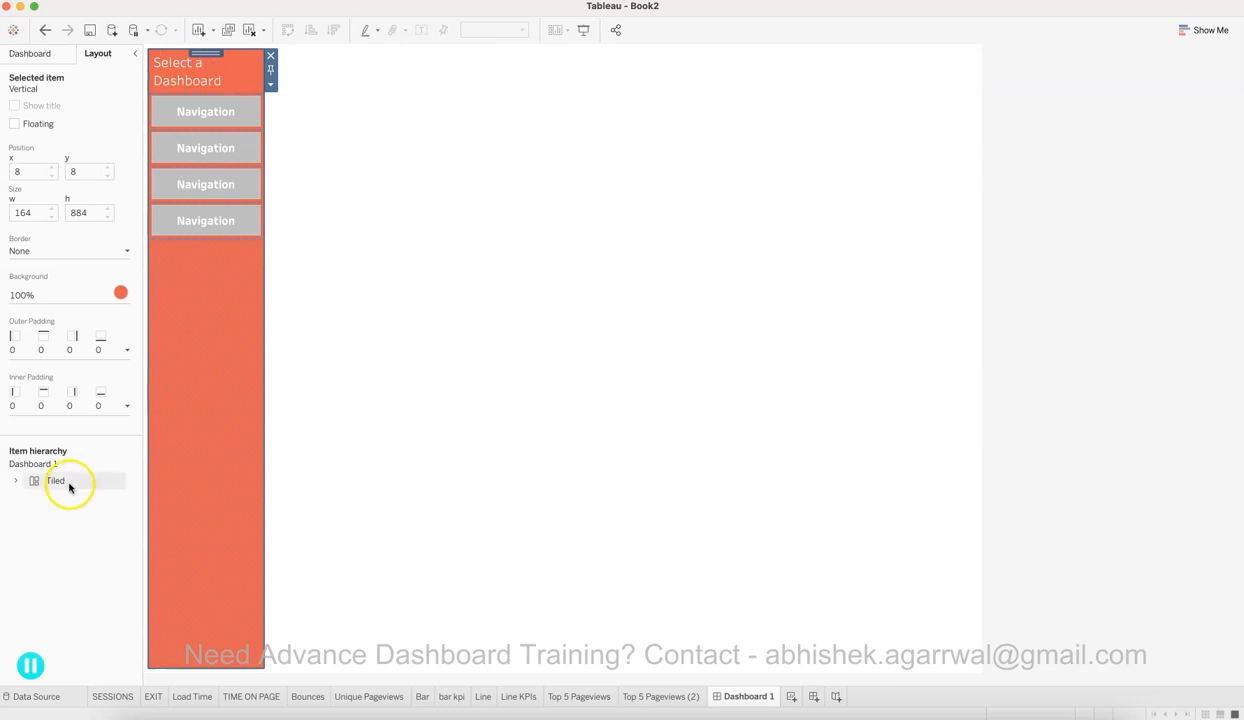
Step: Add a blank spacer at the top of the sidebar, above the Select a Dashboard text and the navigation buttons
click(48, 53)
drag(100, 544, 203, 103)
click(203, 67)
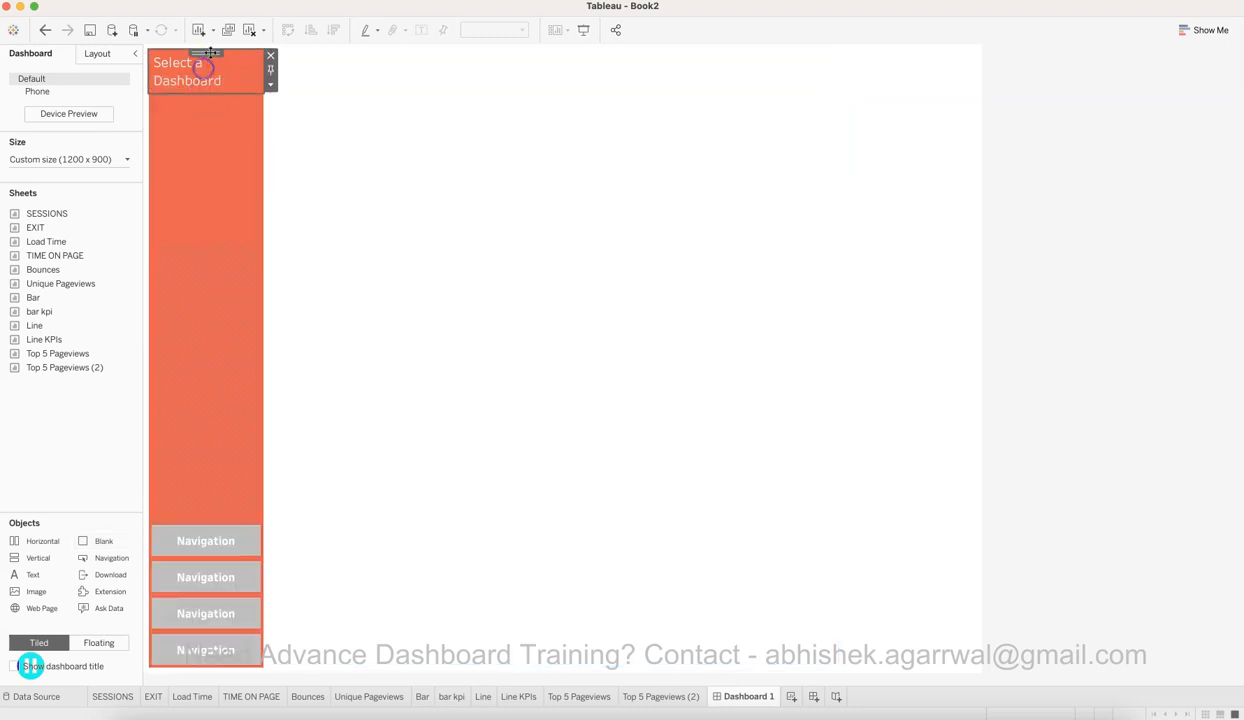
drag(210, 57, 187, 515)
drag(239, 479, 240, 84)
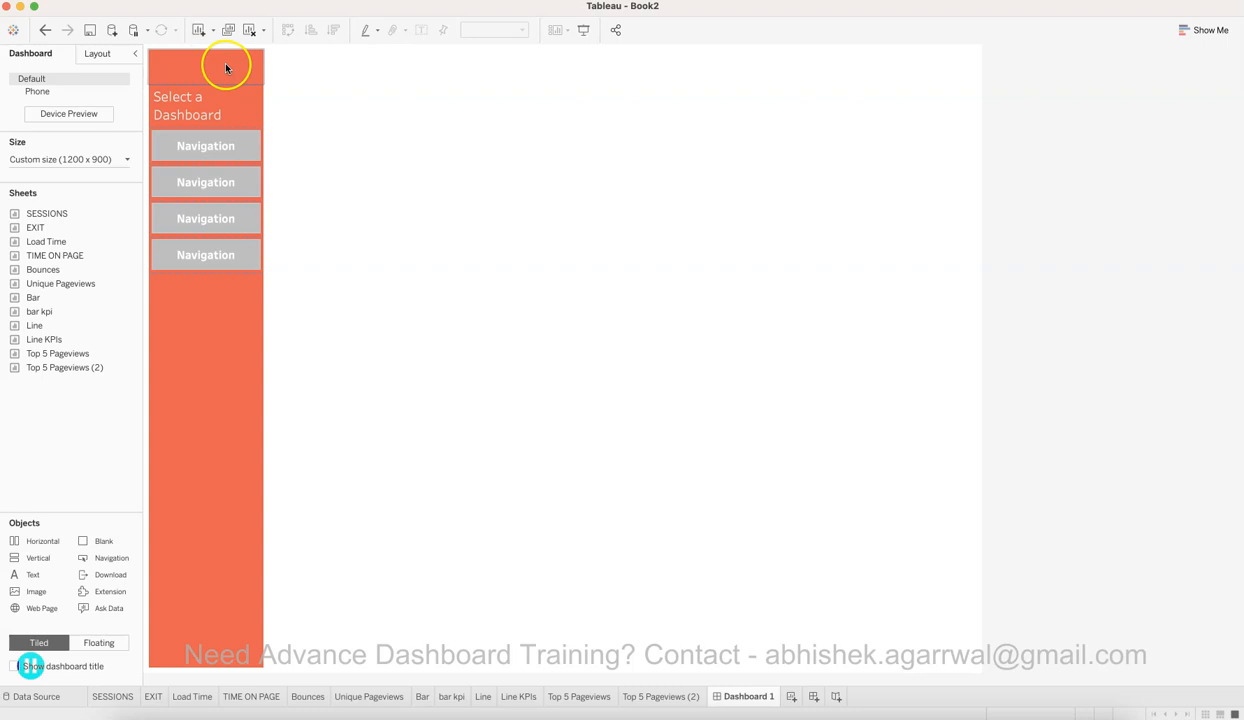
click(198, 114)
click(374, 177)
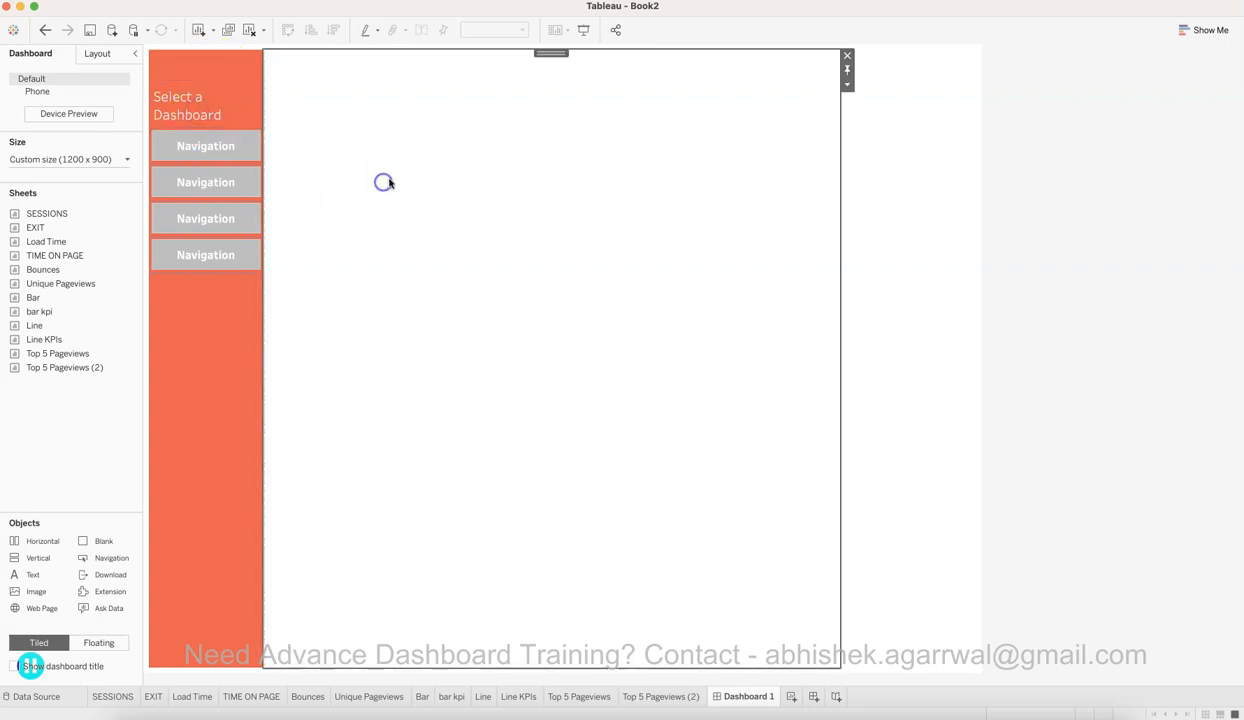
click(198, 155)
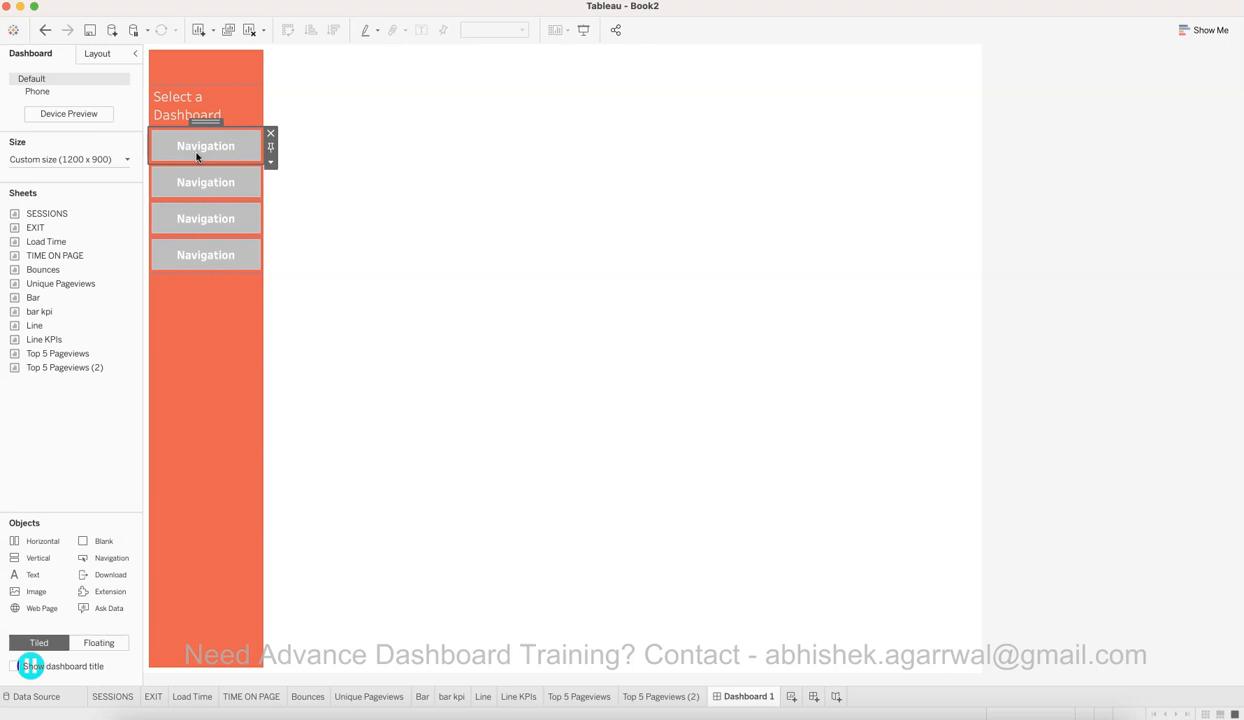
click(273, 163)
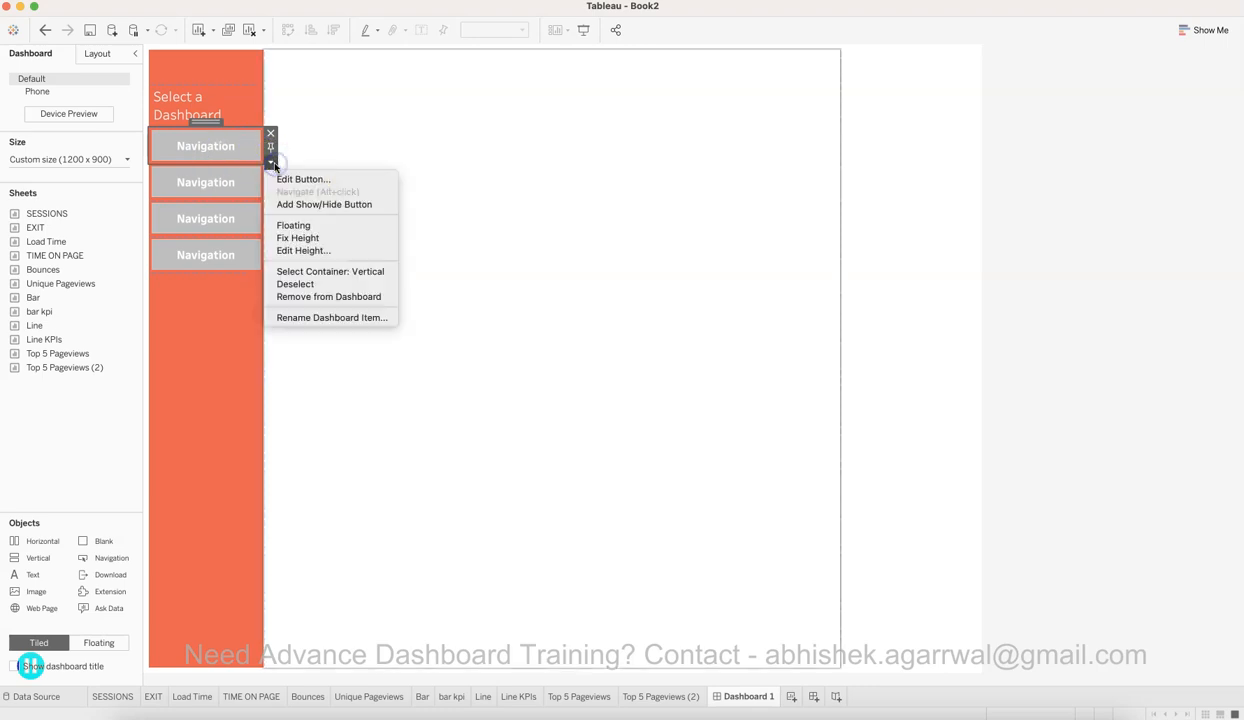
click(235, 92)
Step: Set the background opacity of the sidebar's vertical container to 70%
click(228, 70)
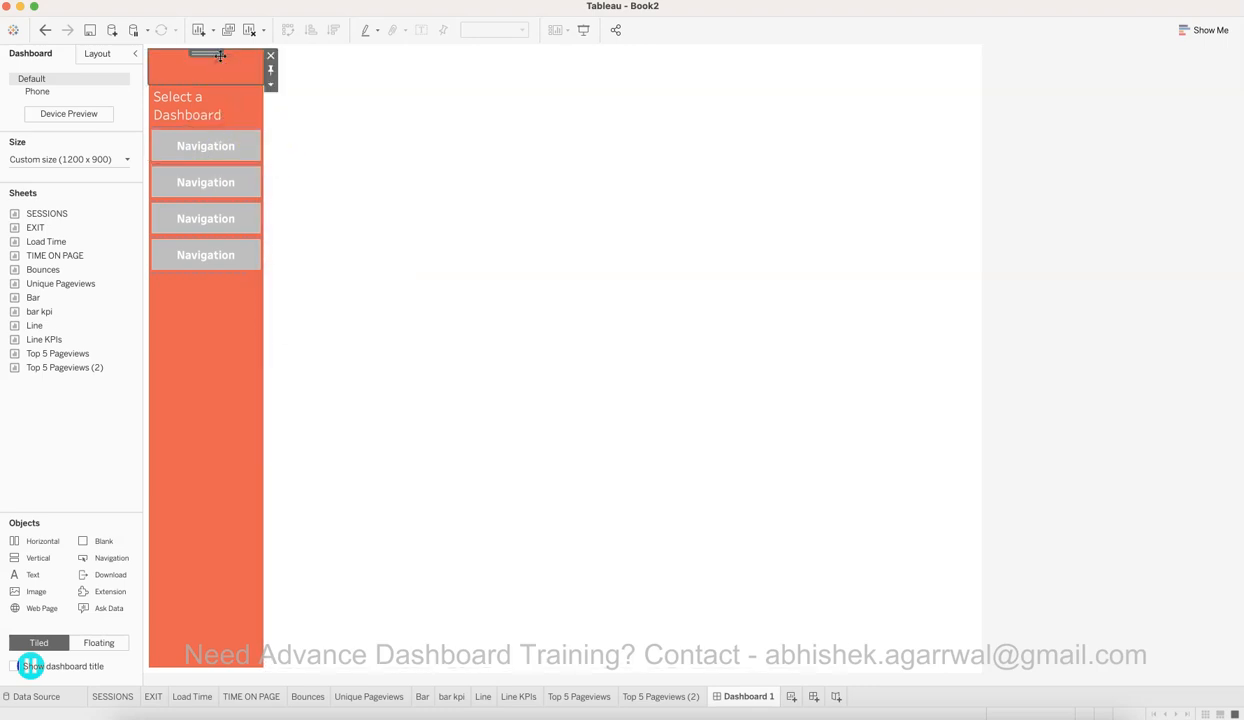
double_click(219, 56)
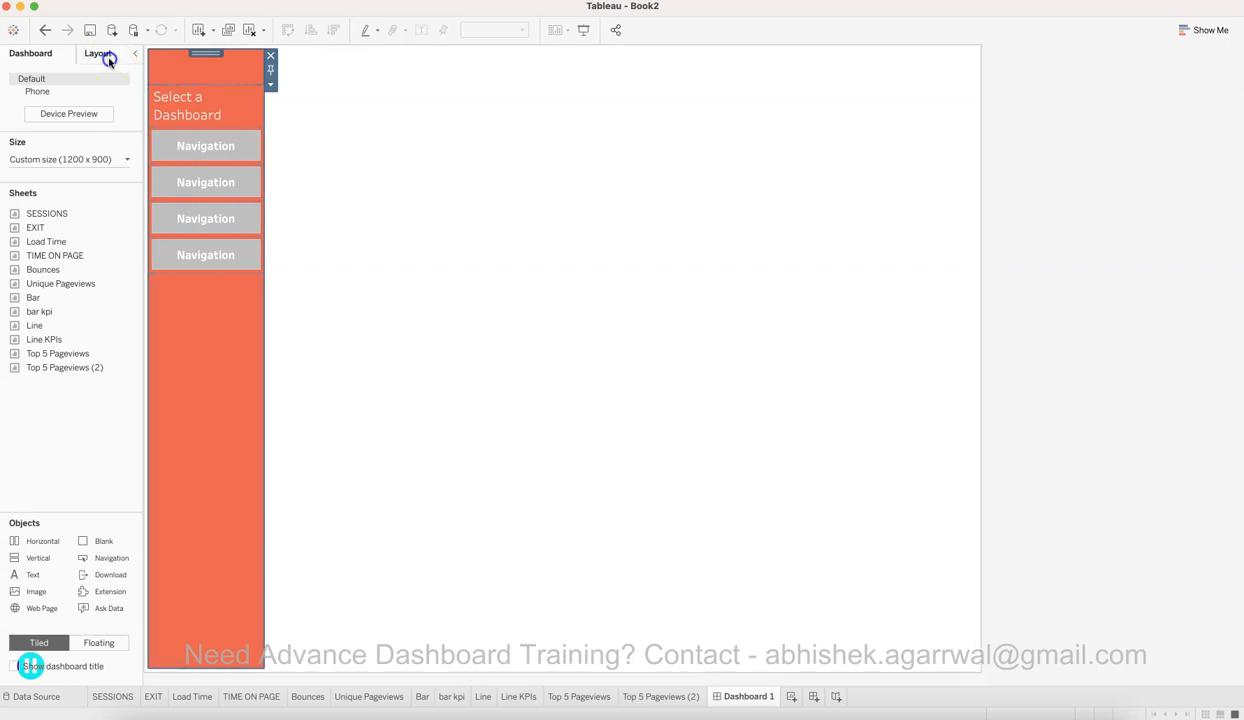
click(109, 58)
click(118, 288)
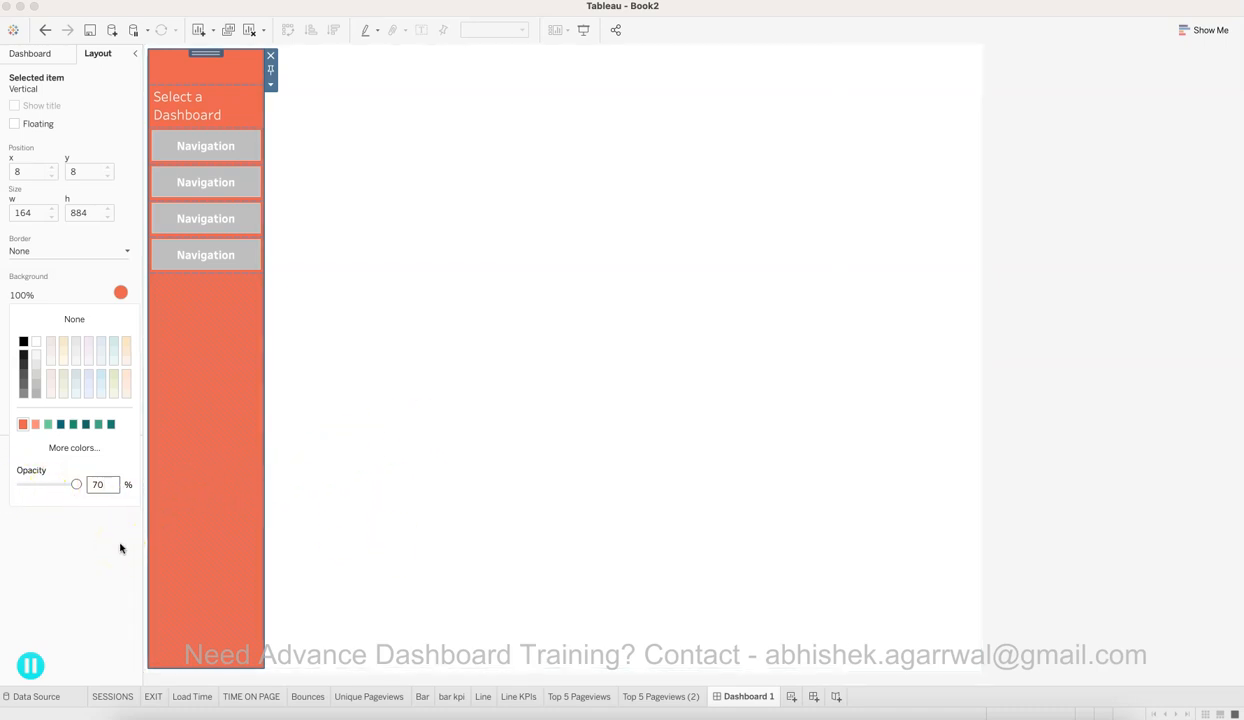
key(Return)
click(431, 468)
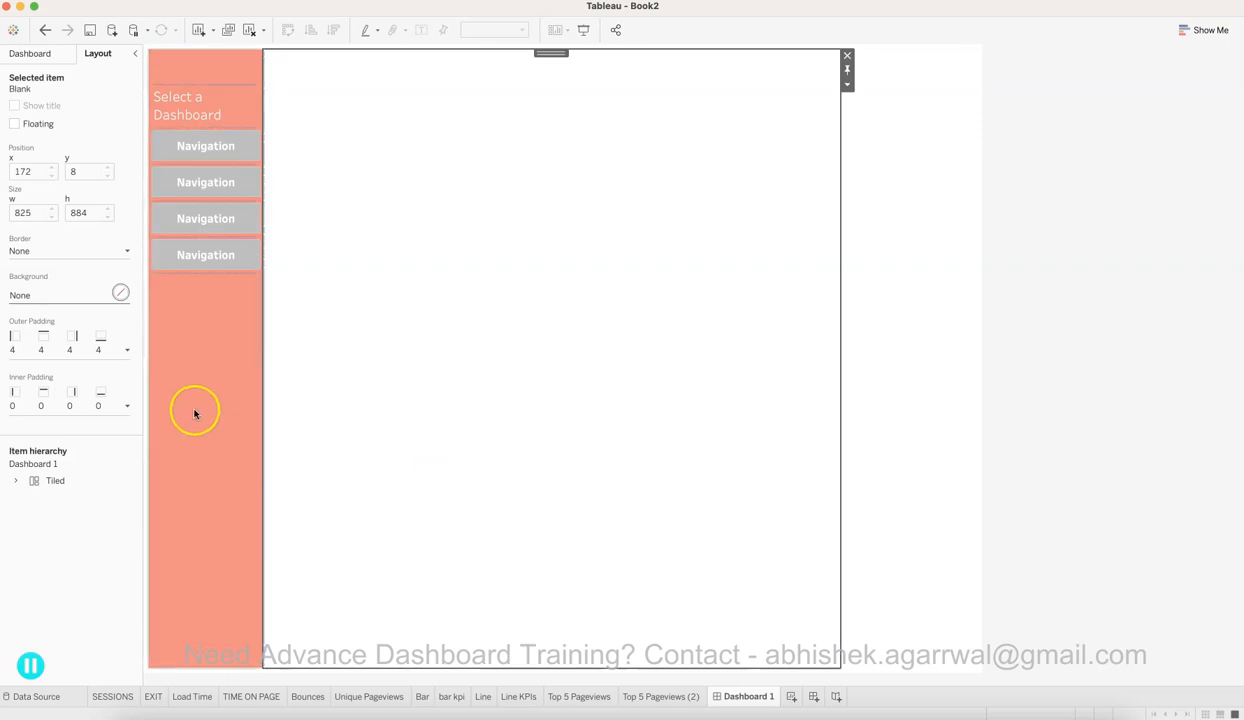
Step: Reselect the sidebar's vertical container and set its background opacity to 90%
click(216, 66)
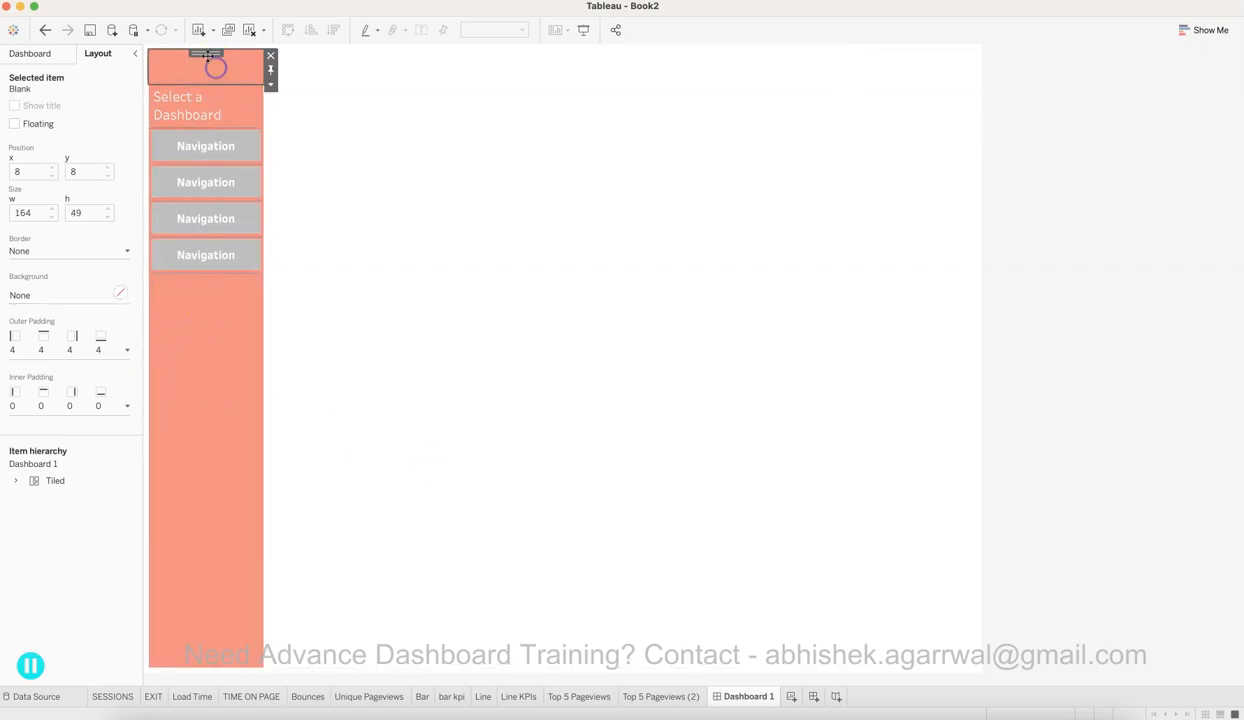
click(208, 54)
click(120, 292)
click(104, 486)
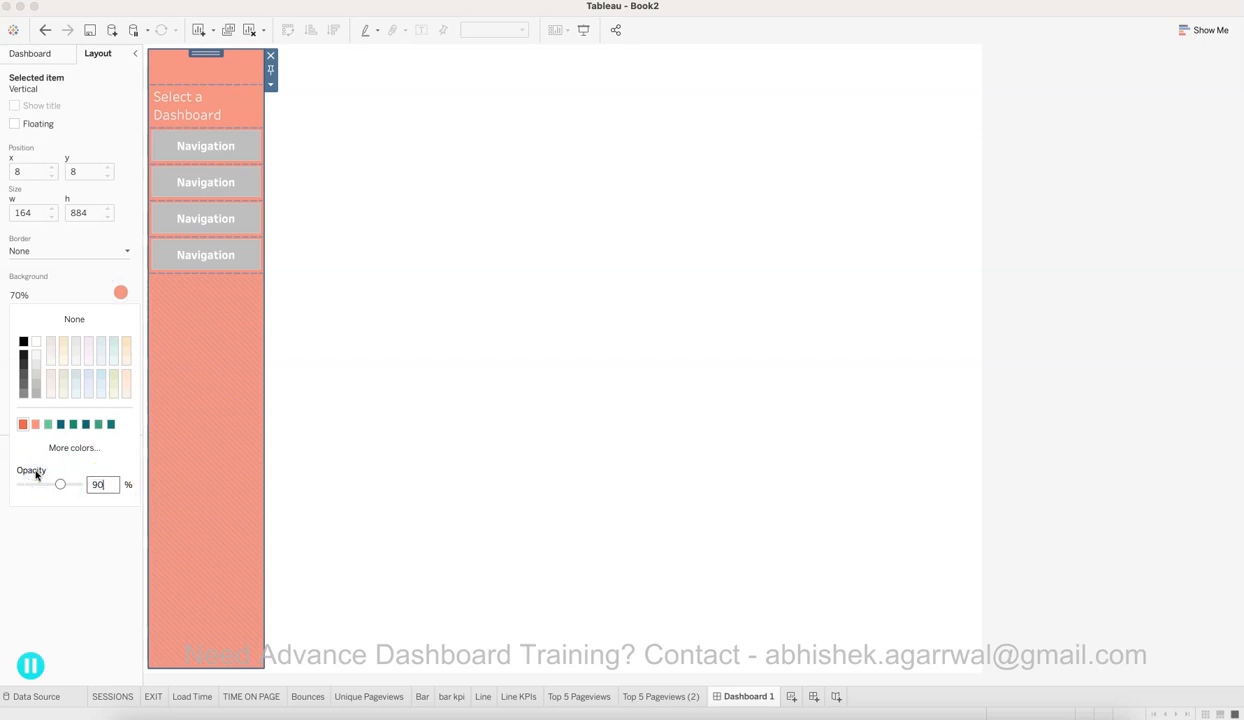
text(90)
key(Return)
click(428, 364)
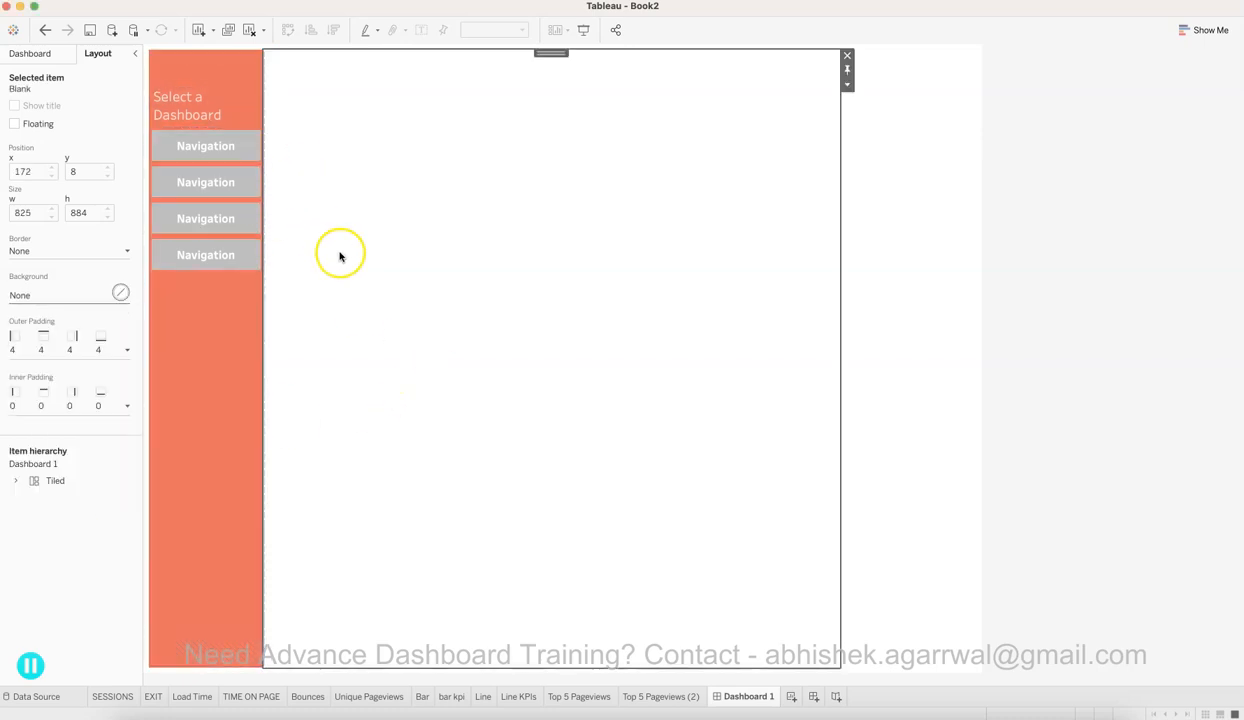
Step: Edit the first navigation button so it navigates to Dashboard 1 and has the title Cockpit
click(209, 147)
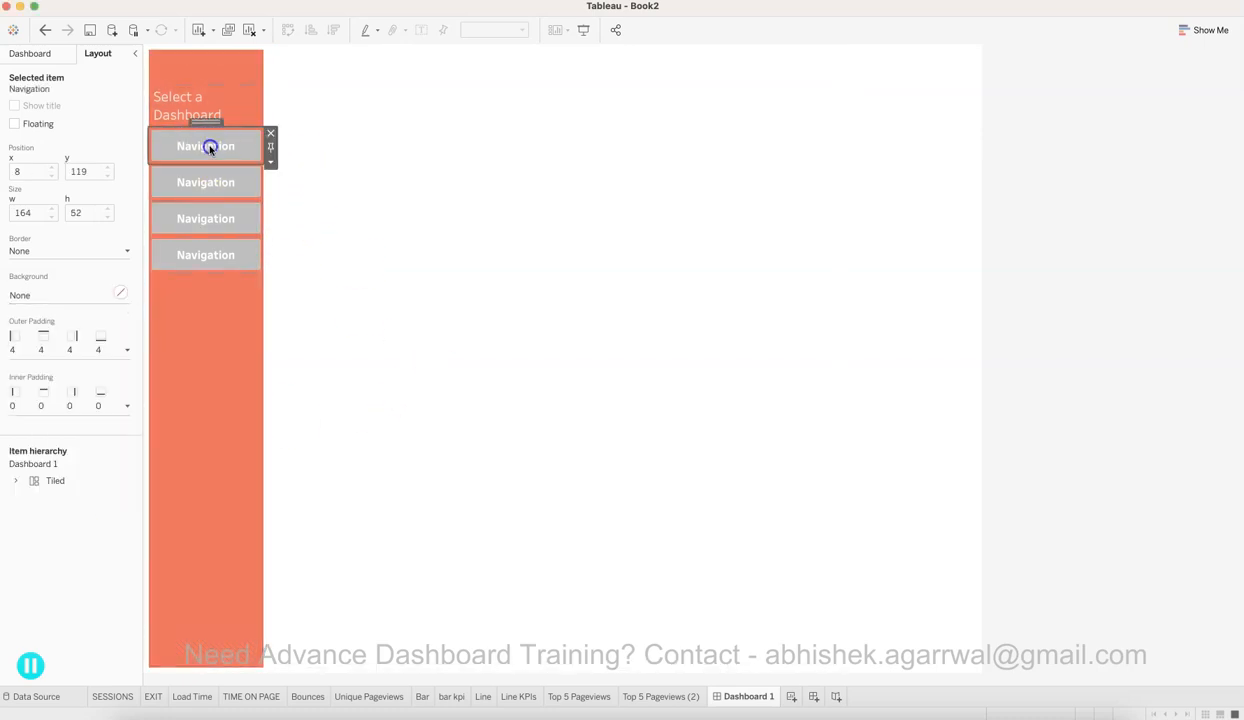
click(270, 161)
click(292, 177)
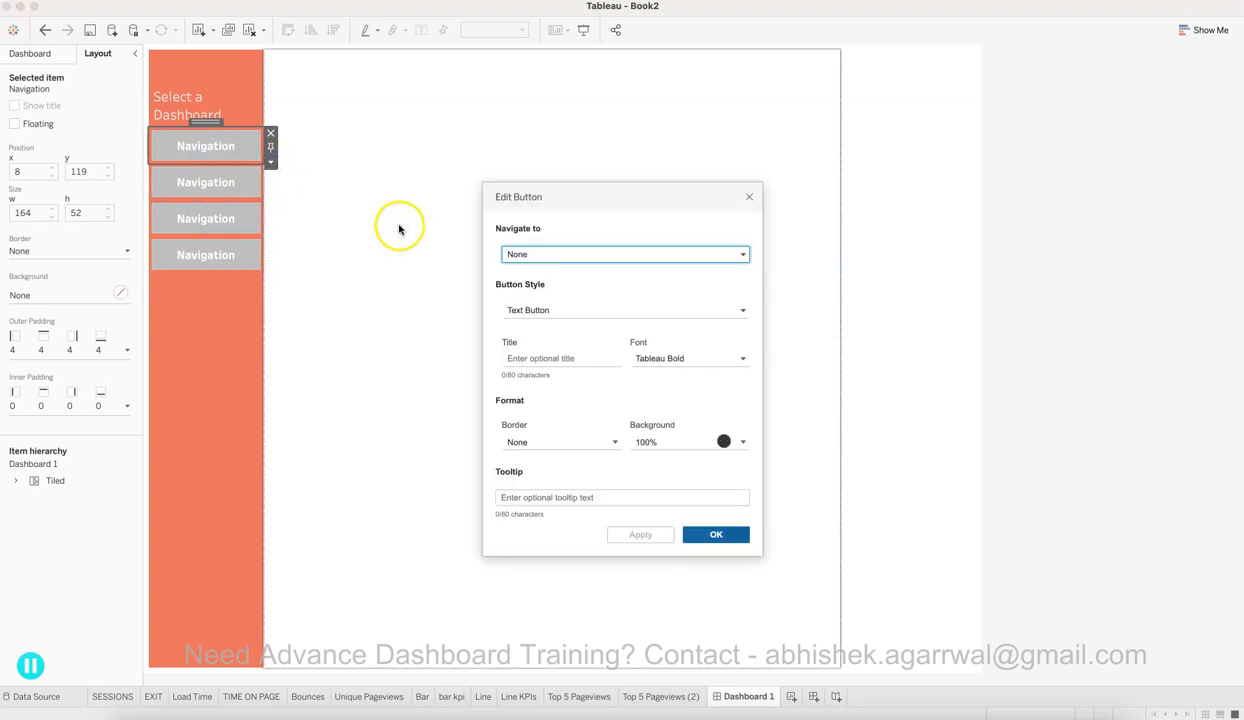
click(561, 254)
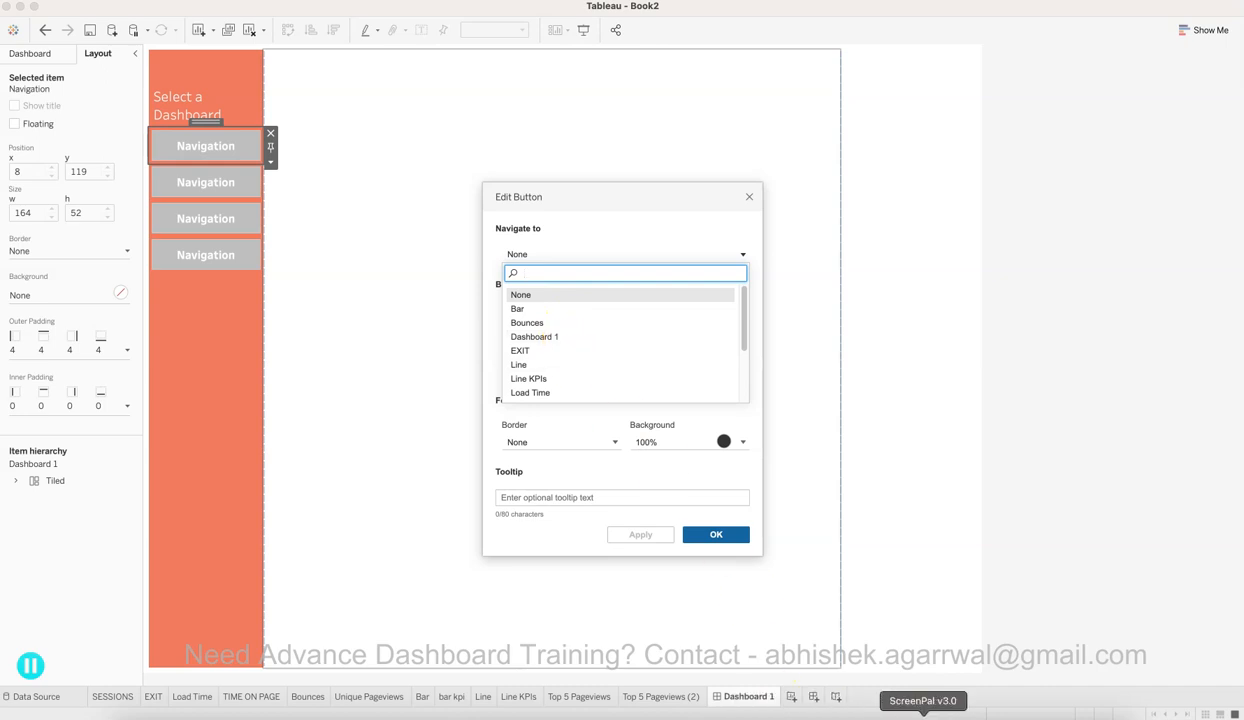
click(580, 252)
click(578, 254)
click(581, 336)
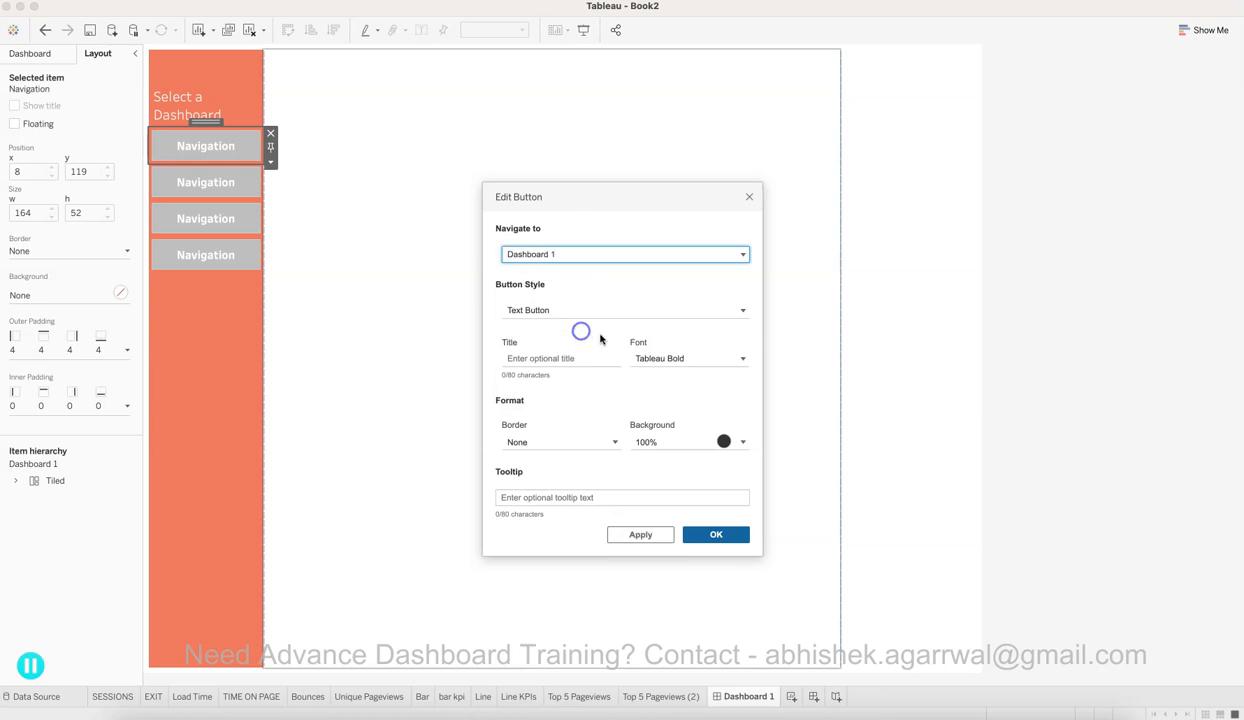
click(573, 357)
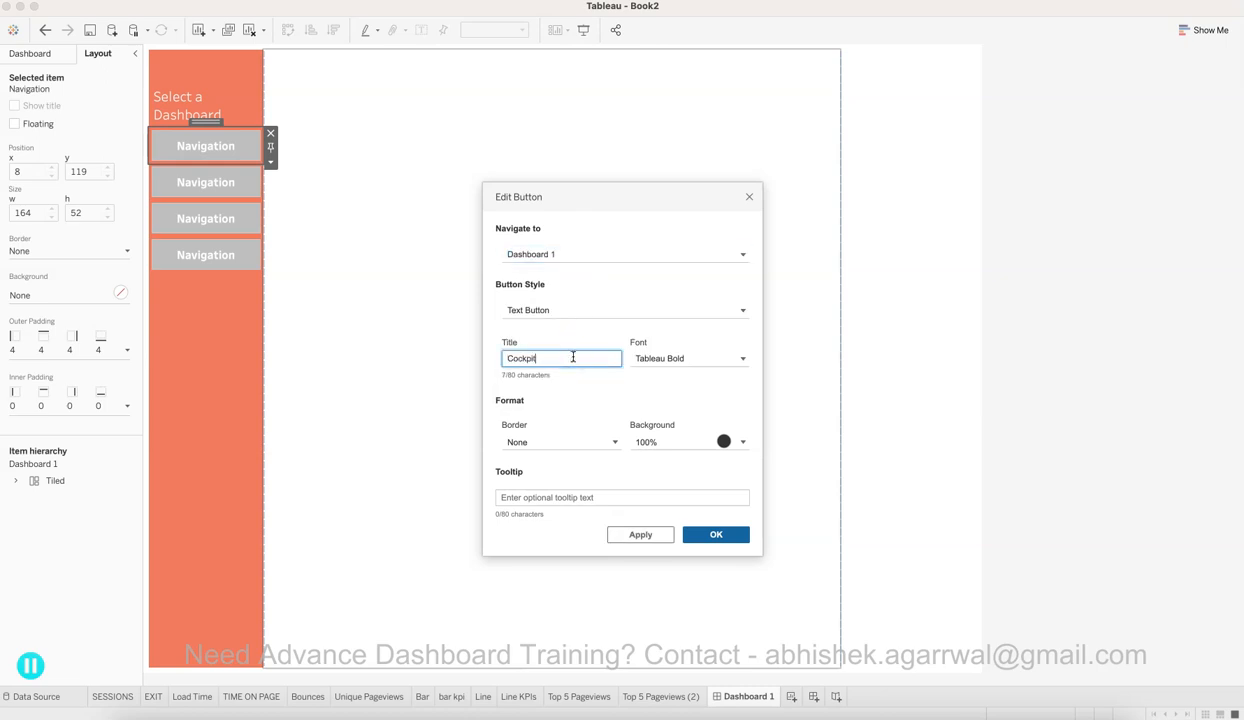
Step: Give the Cockpit button the orange-red workbook color as its background and accept the button settings
click(662, 444)
click(649, 571)
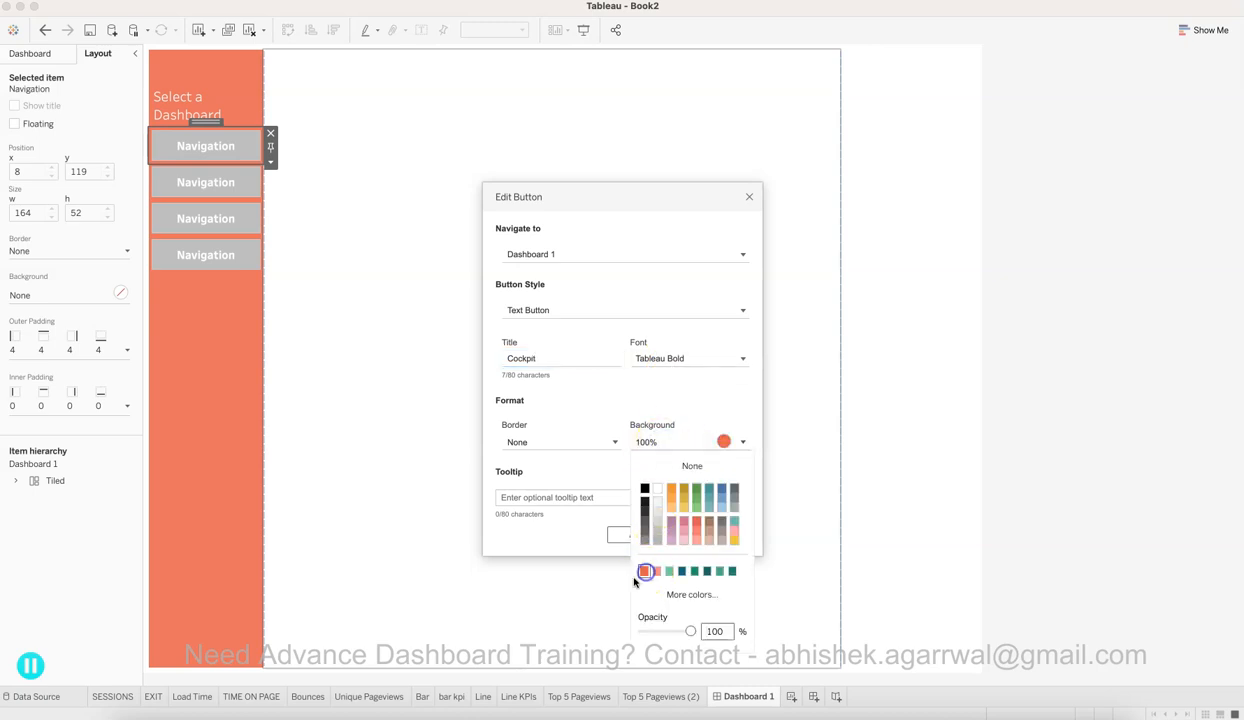
click(578, 537)
click(629, 537)
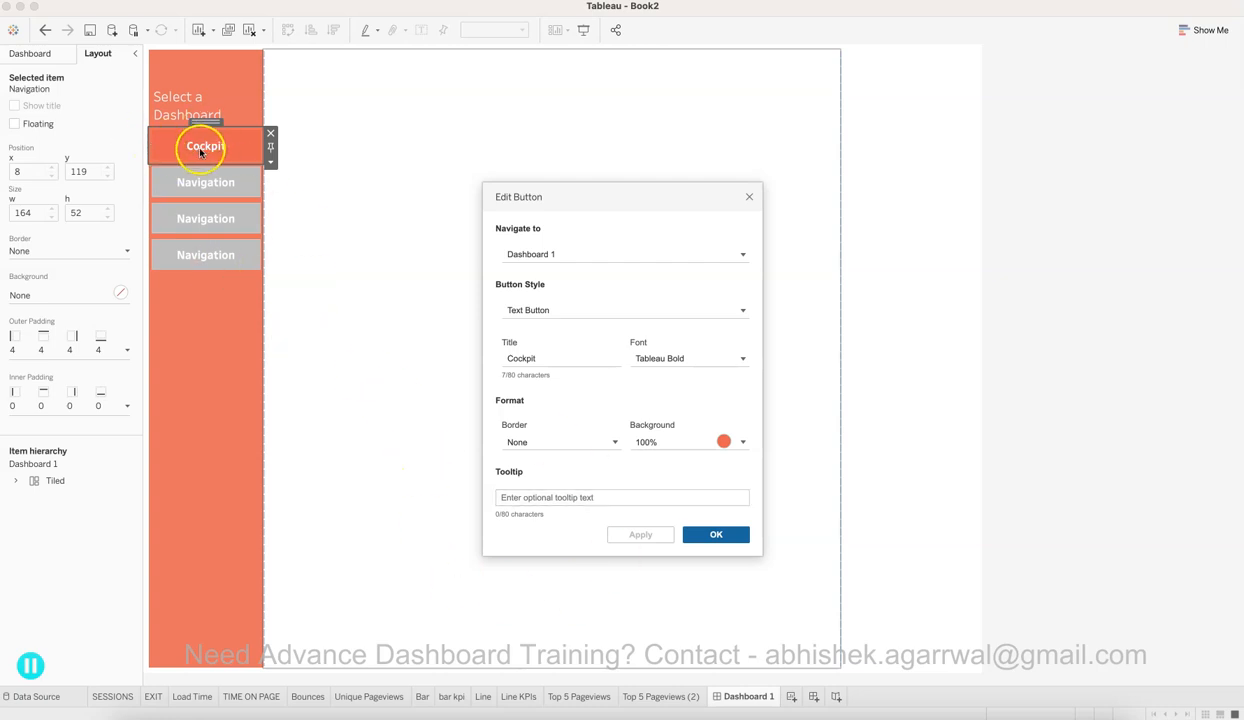
click(351, 332)
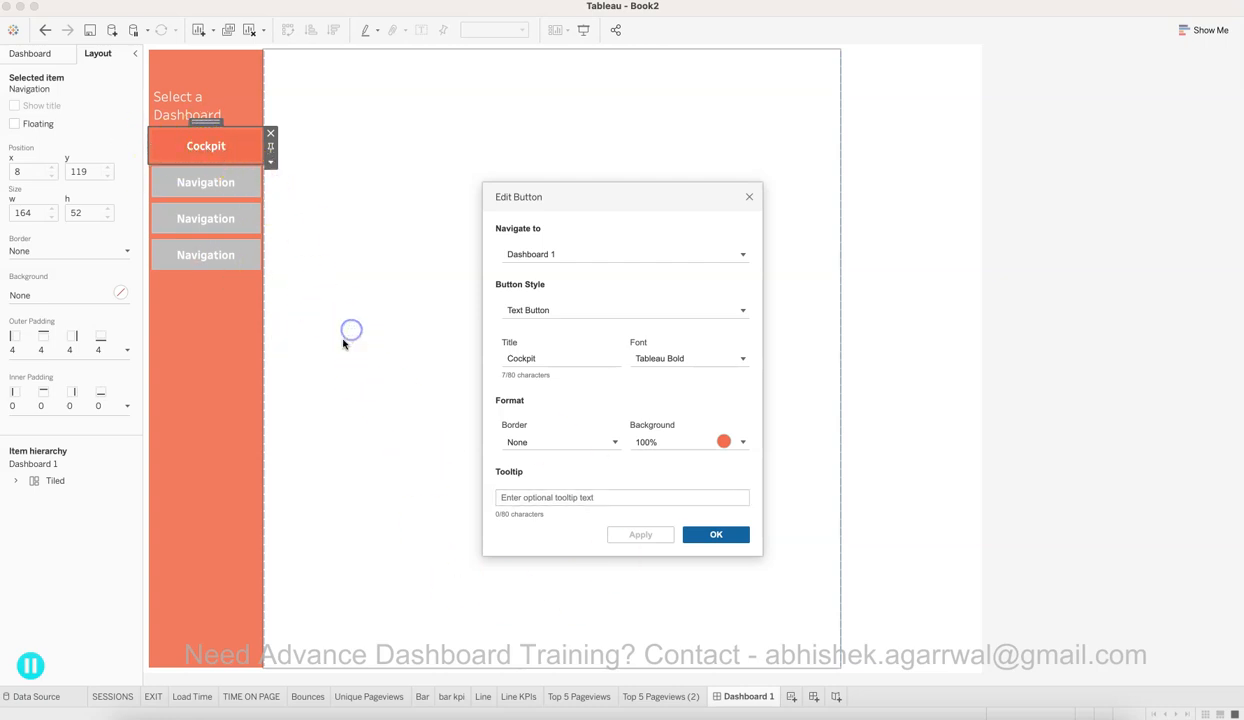
click(705, 538)
click(336, 369)
click(393, 287)
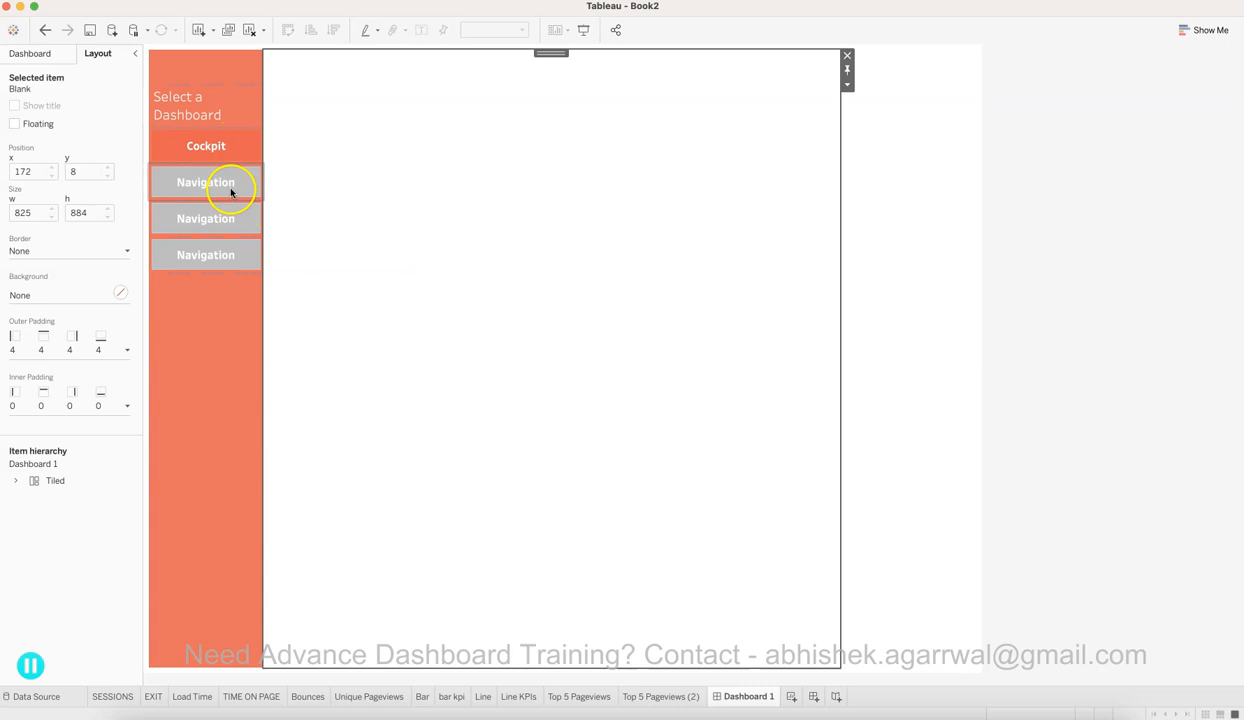
Step: Edit the second navigation button so it navigates to Dashboard 1 and has the title Sessions
click(224, 150)
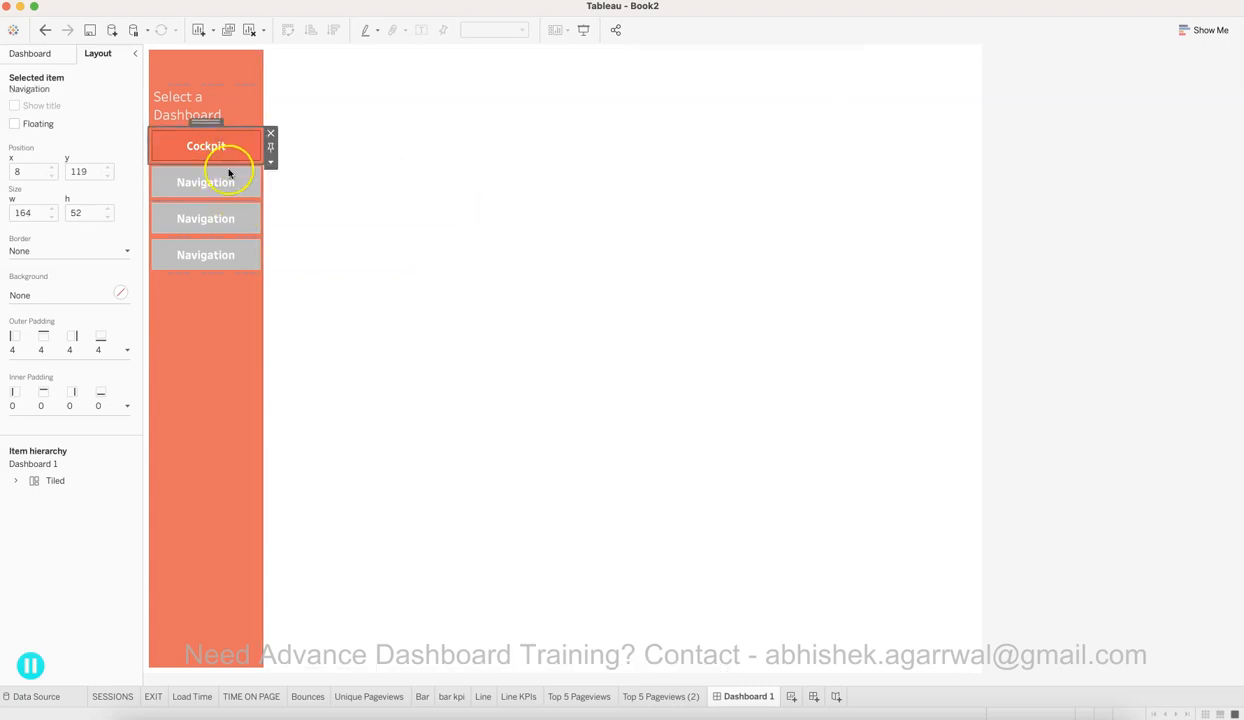
click(230, 181)
click(270, 197)
click(299, 213)
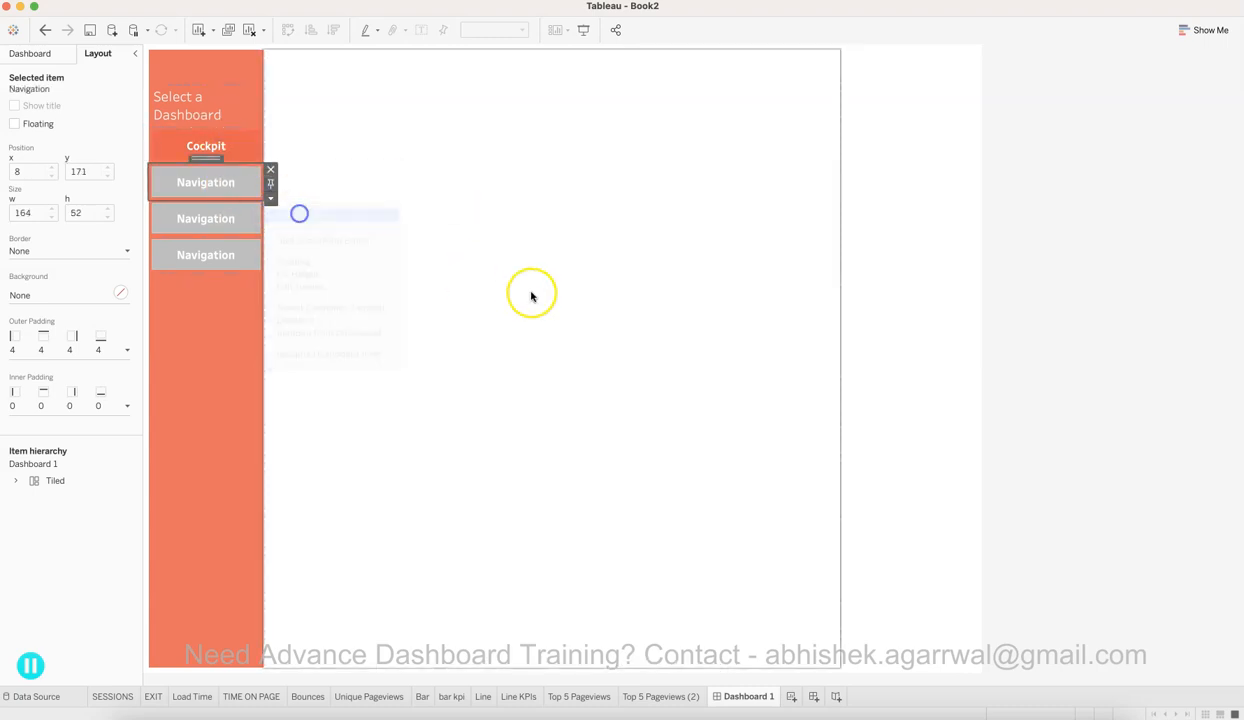
click(567, 254)
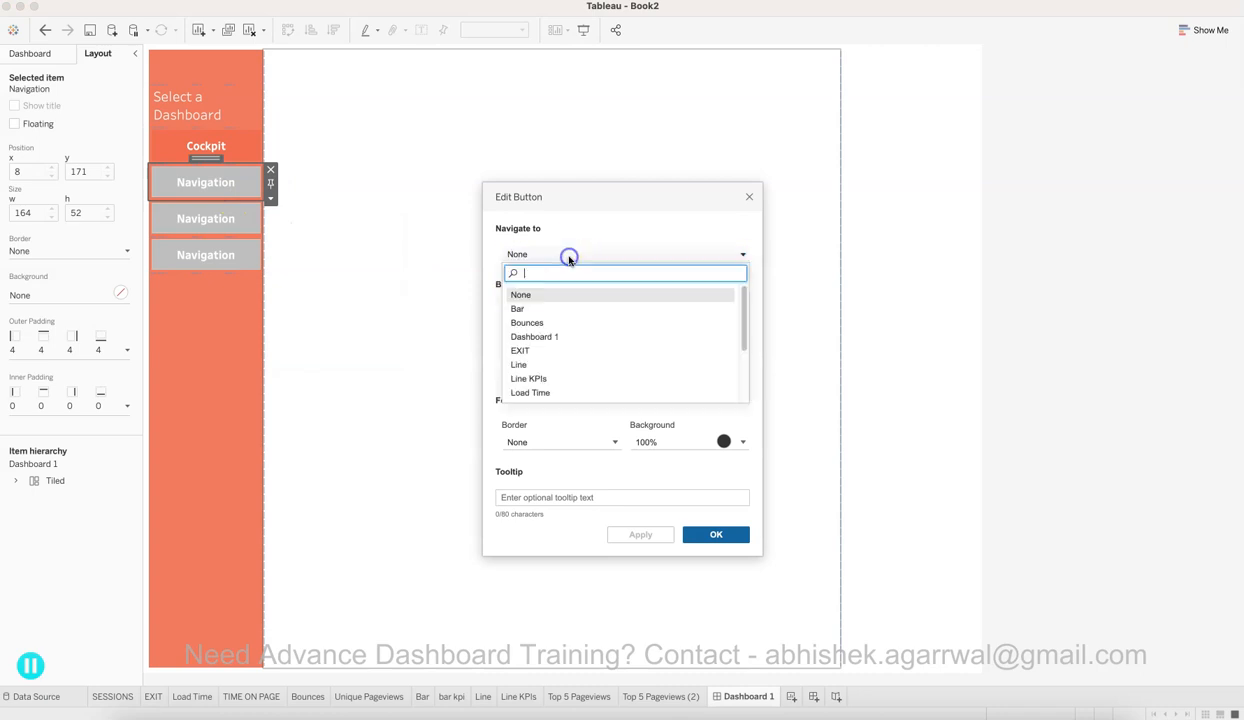
click(580, 336)
click(548, 360)
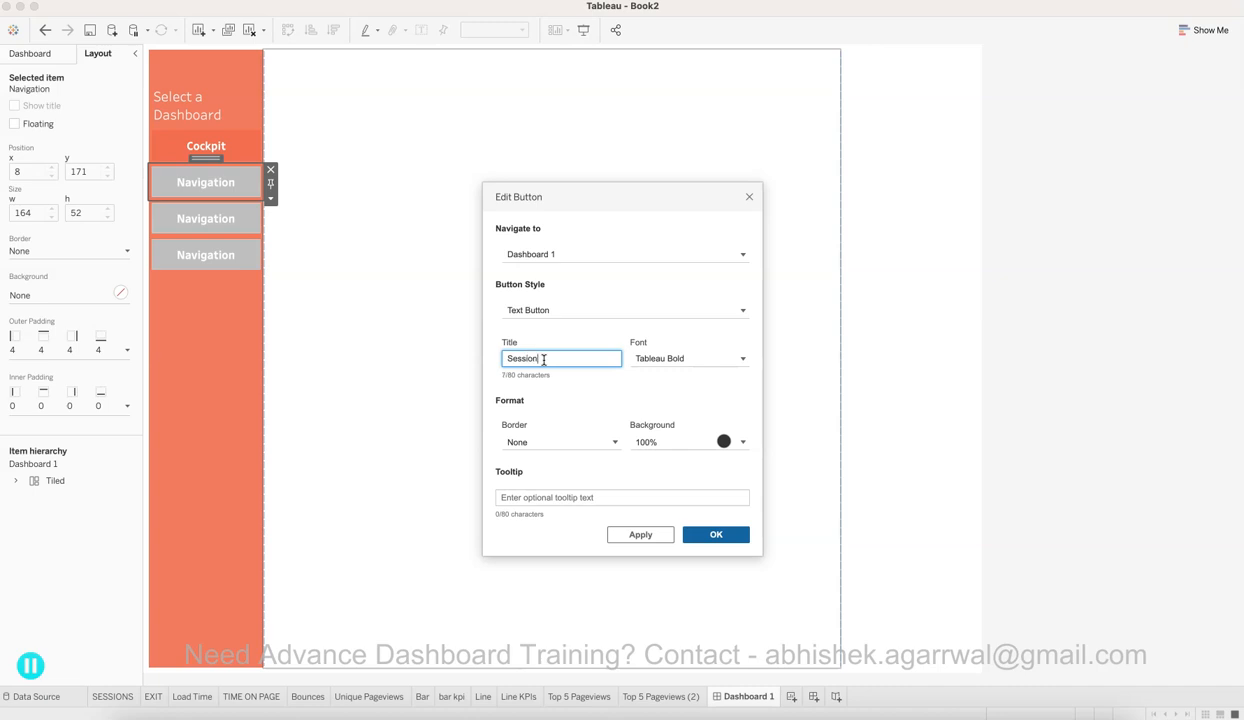
Step: Fill the Sessions button's background with the orange-red workbook color and accept the button settings
click(724, 441)
click(648, 572)
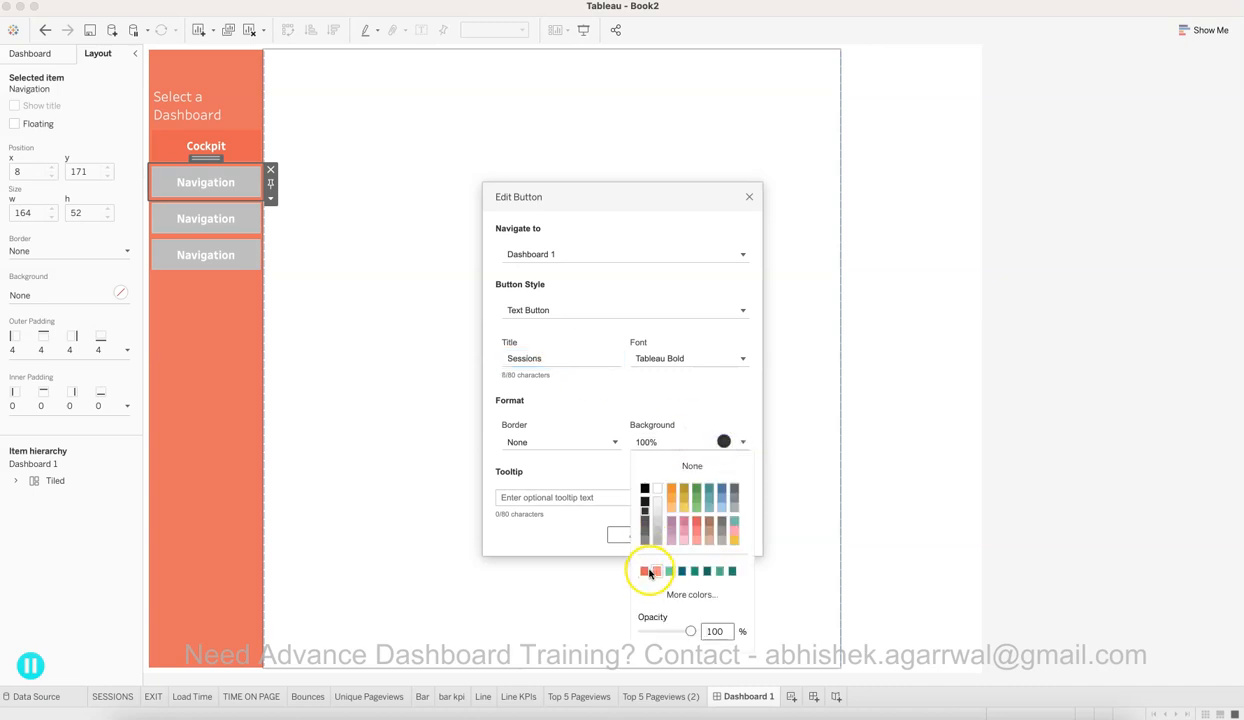
click(555, 528)
click(625, 536)
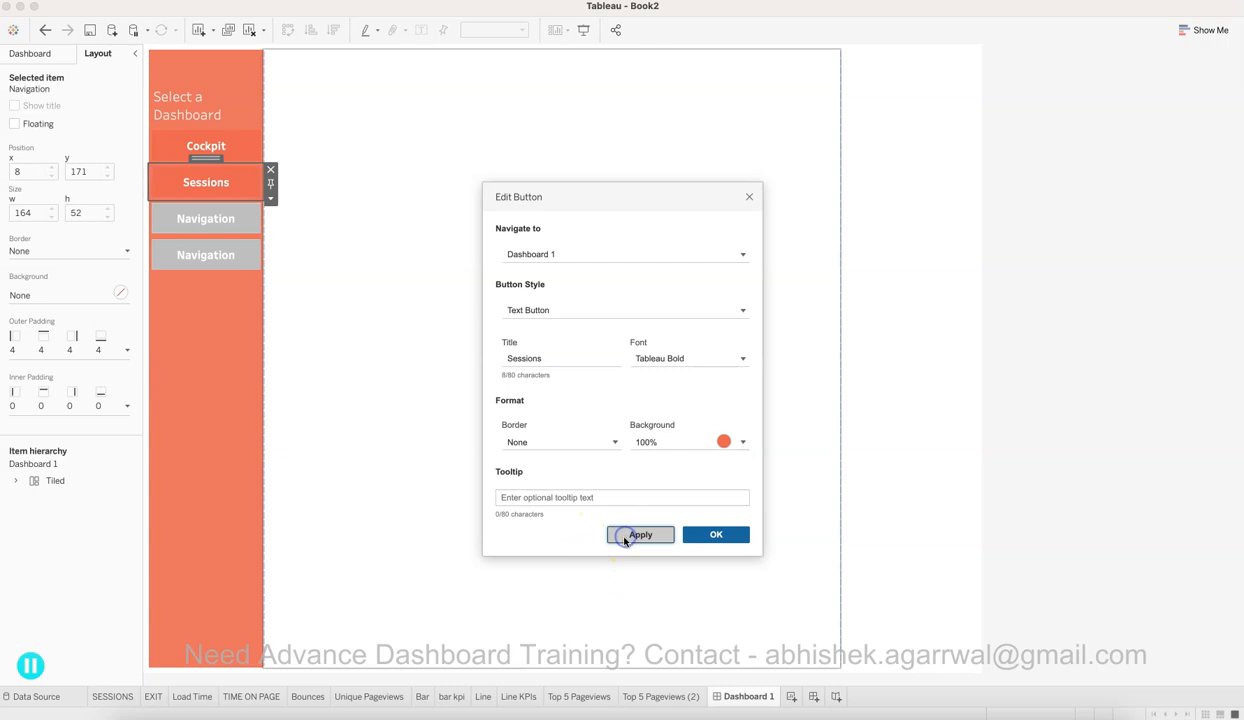
click(703, 537)
Step: Edit the third navigation button so it navigates to Dashboard 1 and has the title Pageviews
click(208, 216)
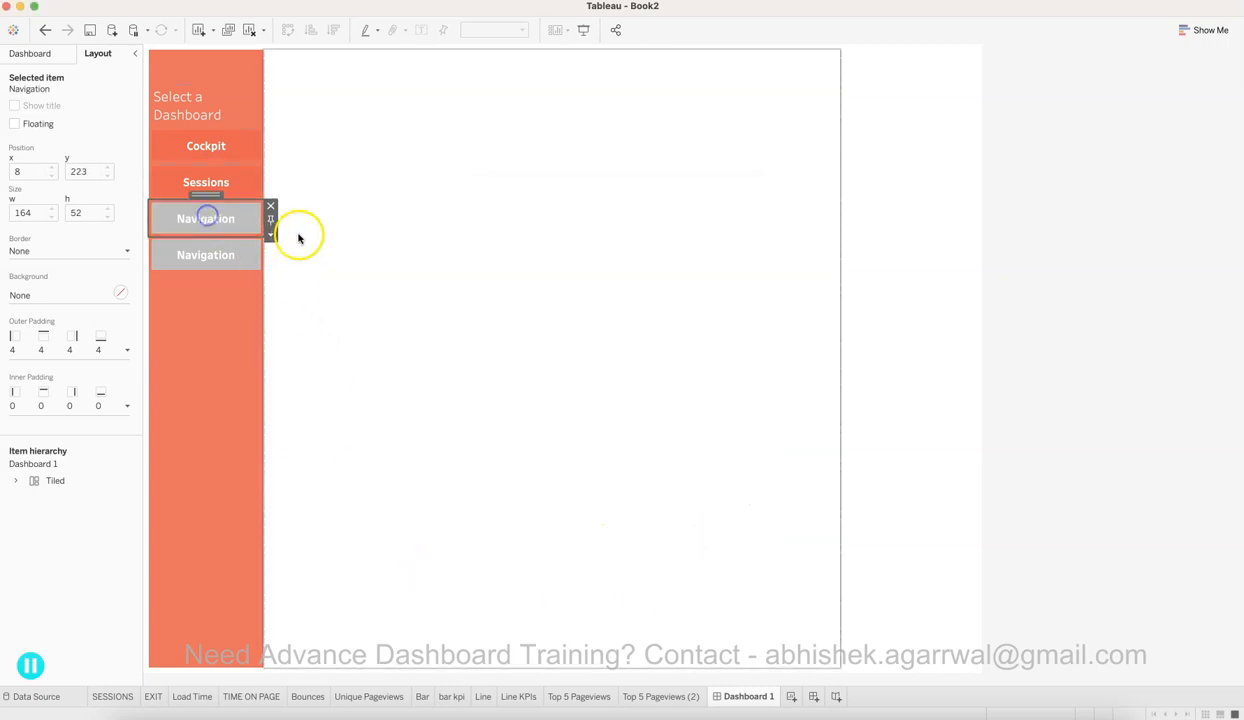
click(271, 236)
click(314, 248)
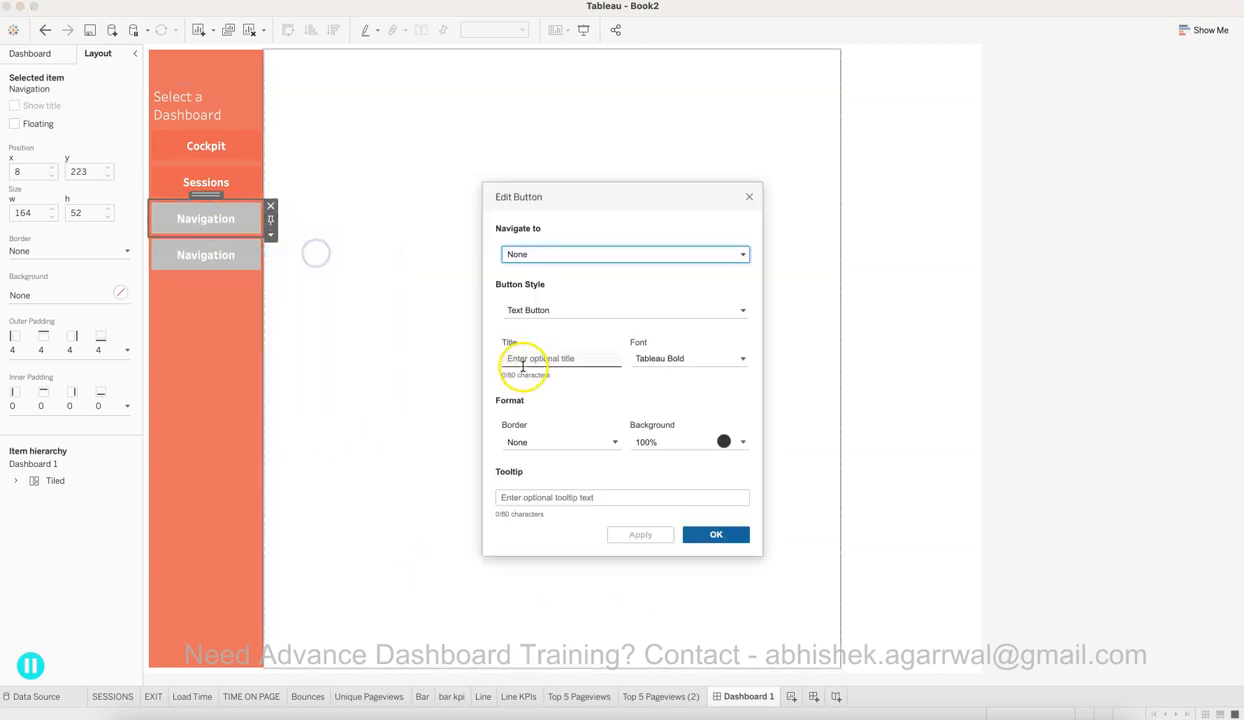
click(556, 254)
click(555, 331)
click(535, 356)
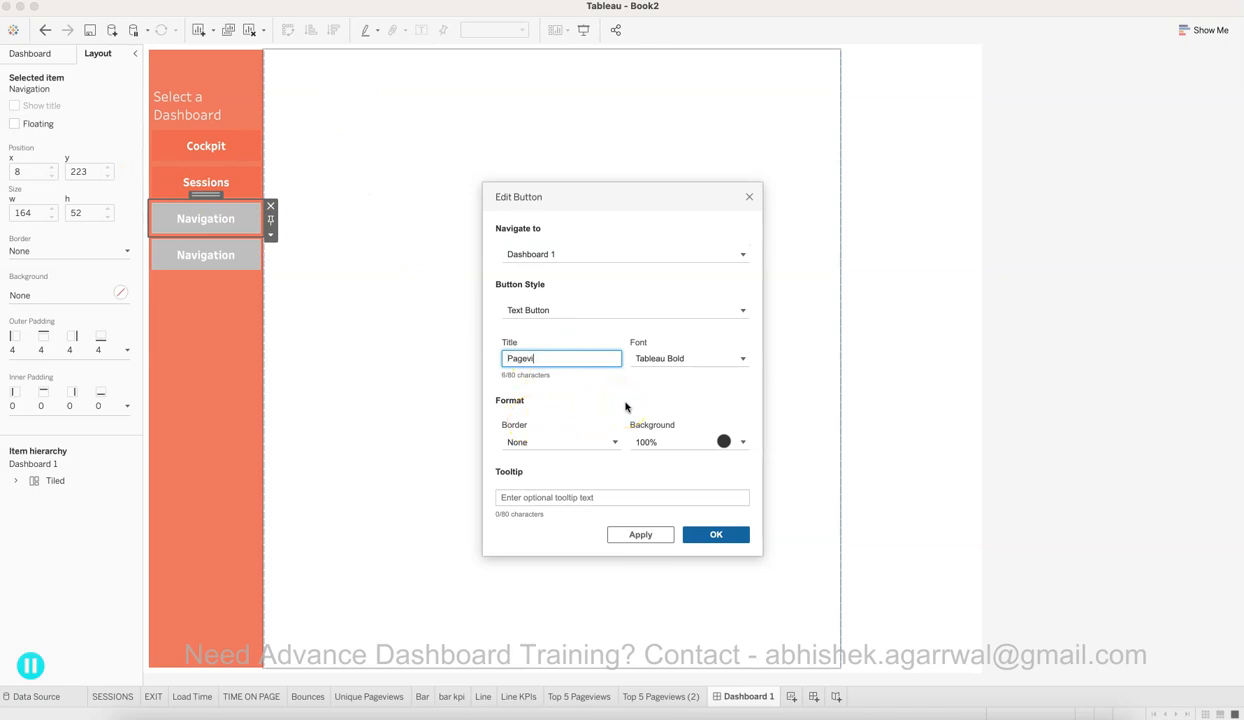
Step: Apply the orange-red workbook color to the Pageviews button's background and accept the button settings
click(722, 441)
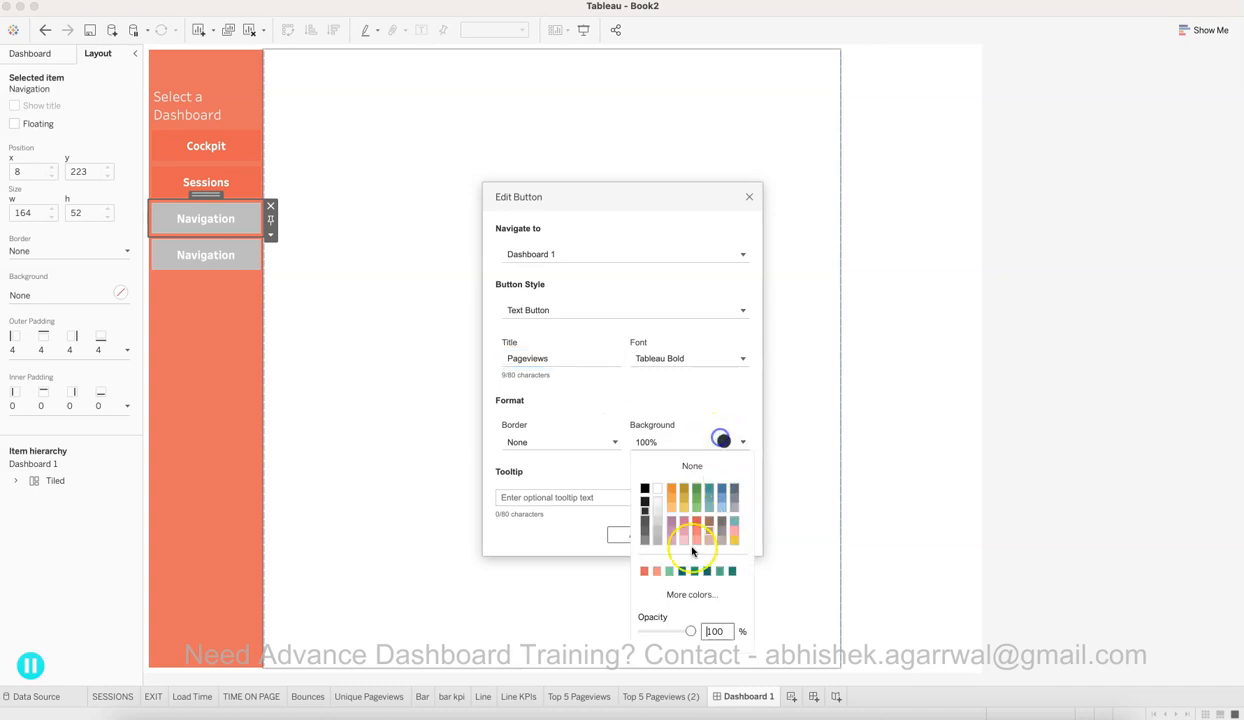
click(646, 573)
click(567, 515)
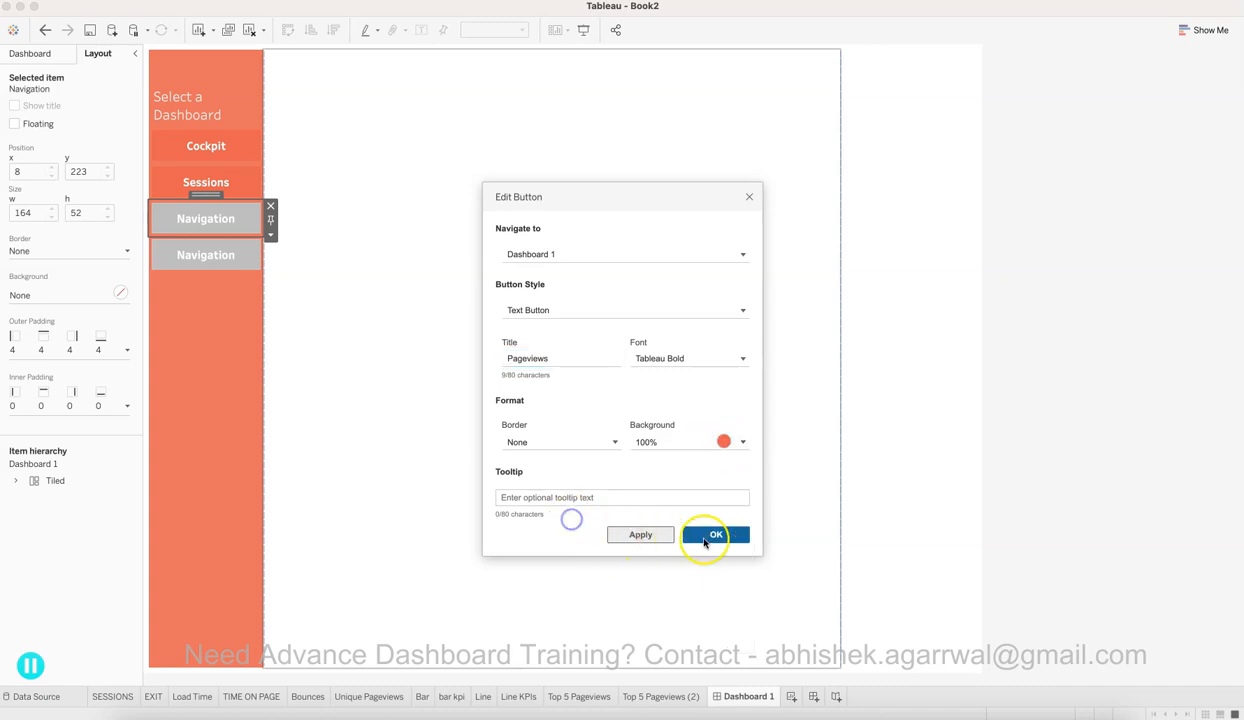
click(714, 535)
Step: Title the fourth navigation button Page Load Time and fill its background with the orange-red workbook color
click(196, 256)
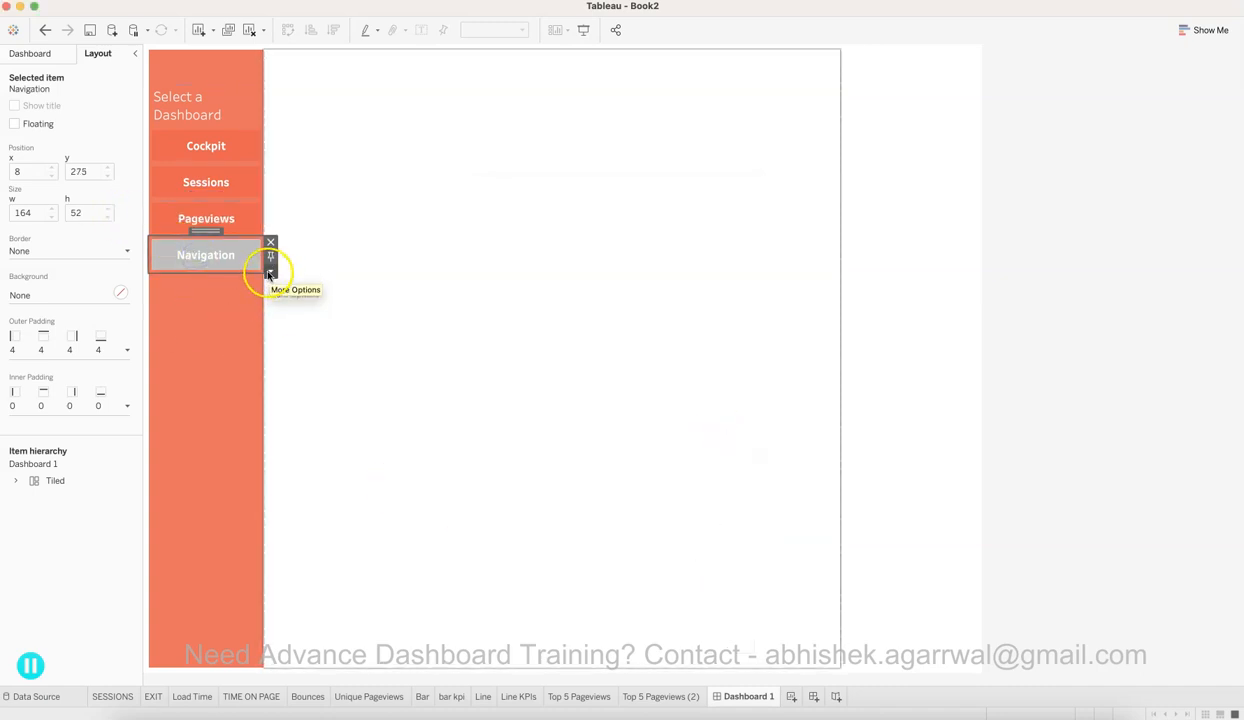
click(270, 271)
click(304, 288)
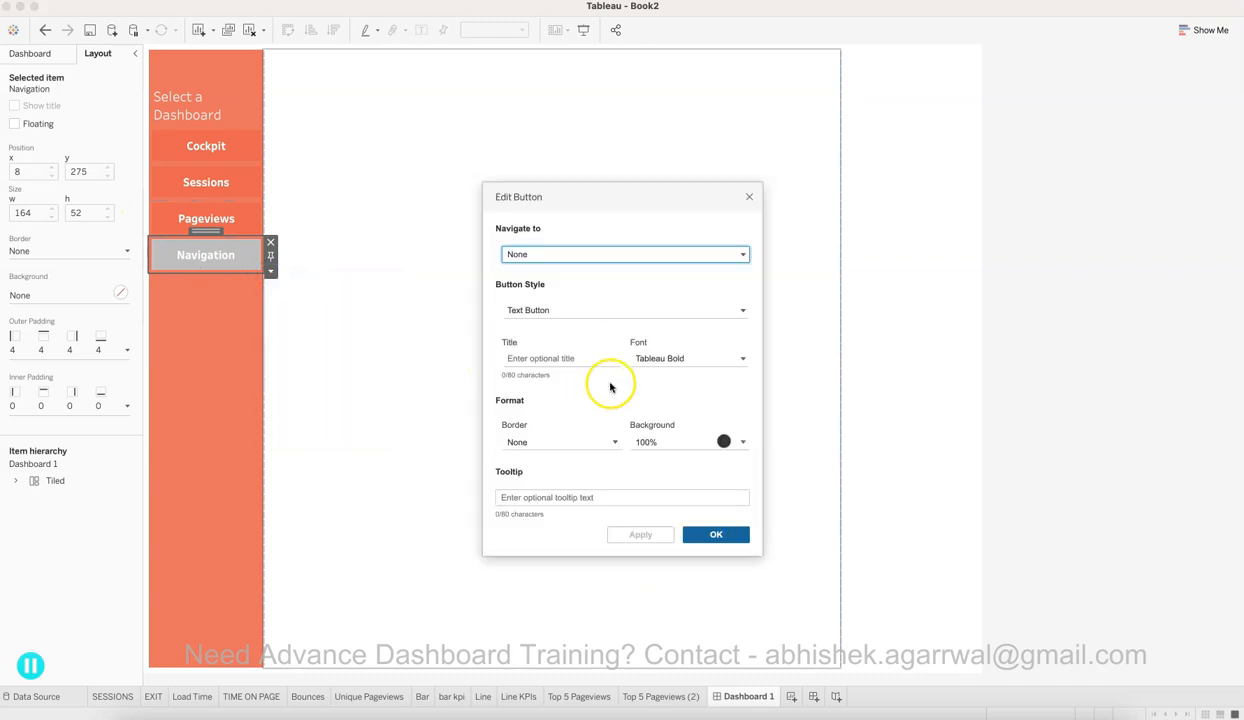
click(575, 354)
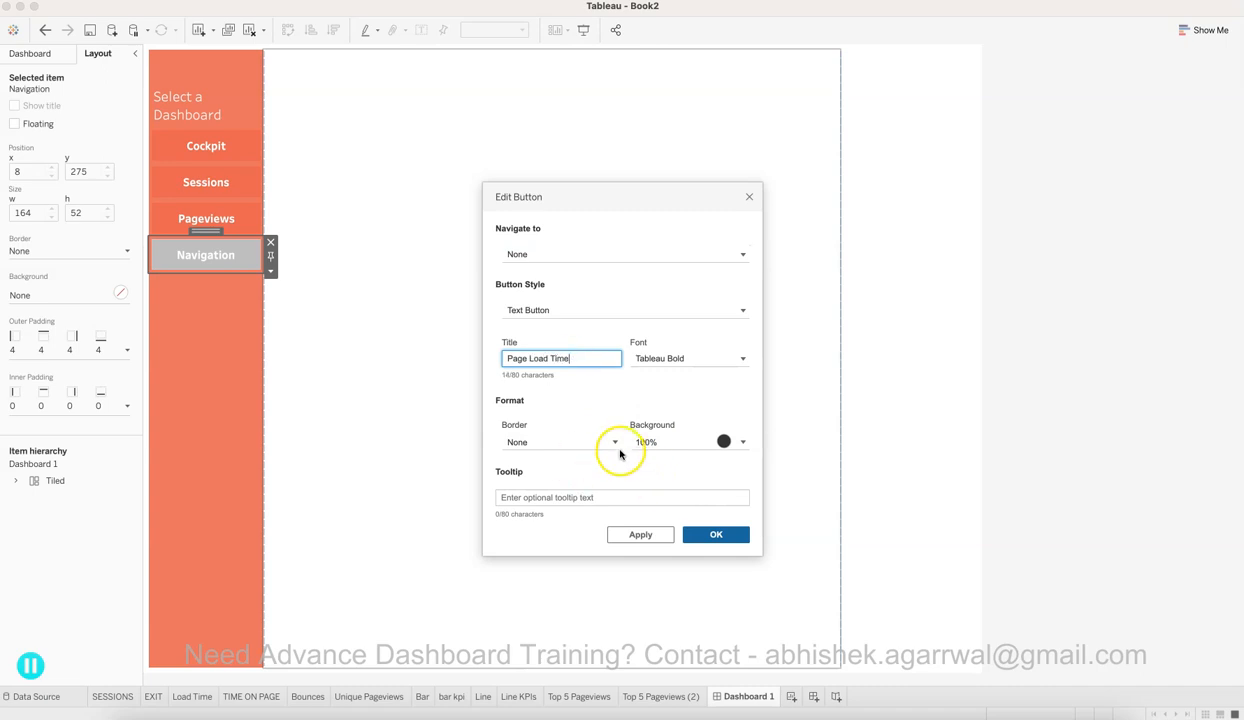
click(675, 442)
click(645, 573)
click(638, 534)
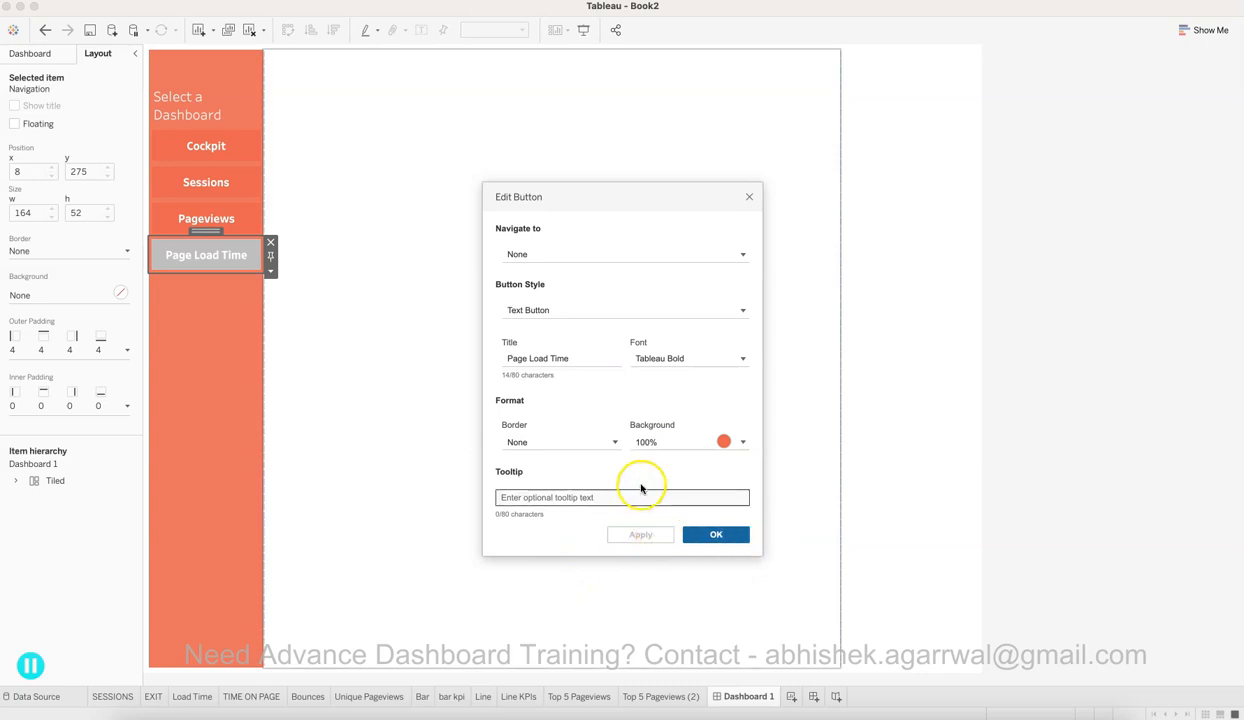
Step: Set the Page Load Time button to navigate to Dashboard 1, accept its settings, and deselect it
click(572, 256)
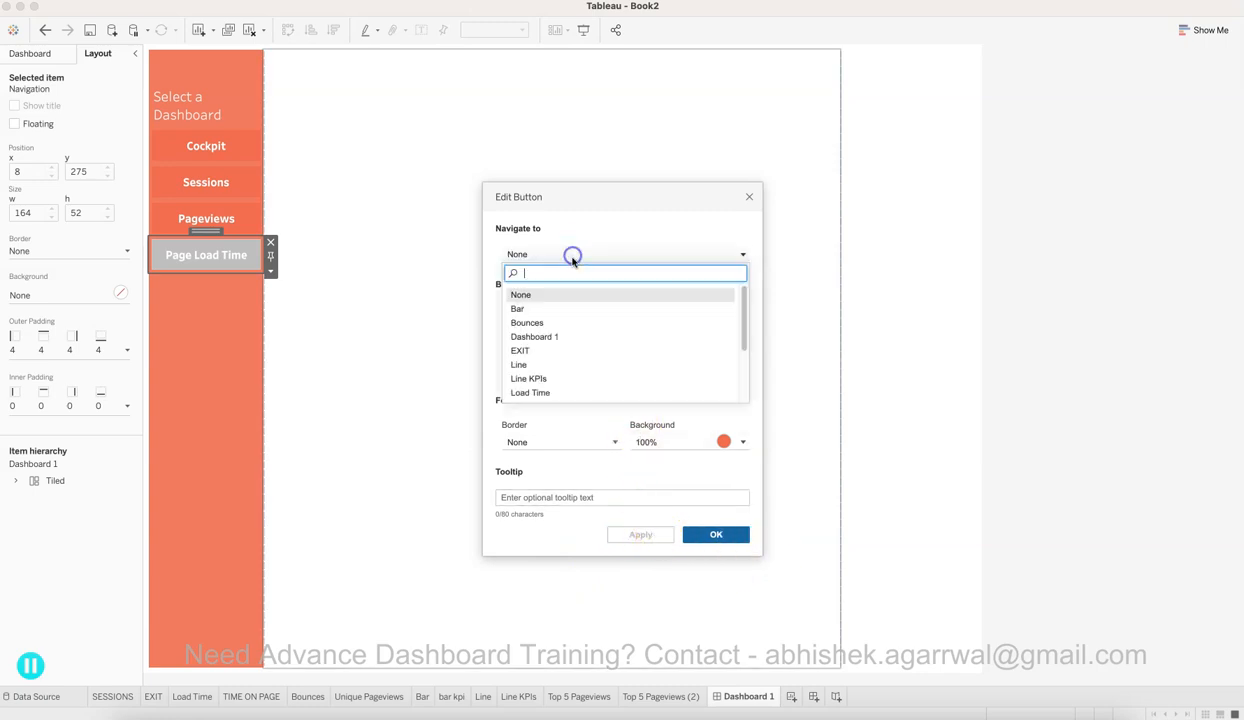
click(575, 336)
click(645, 537)
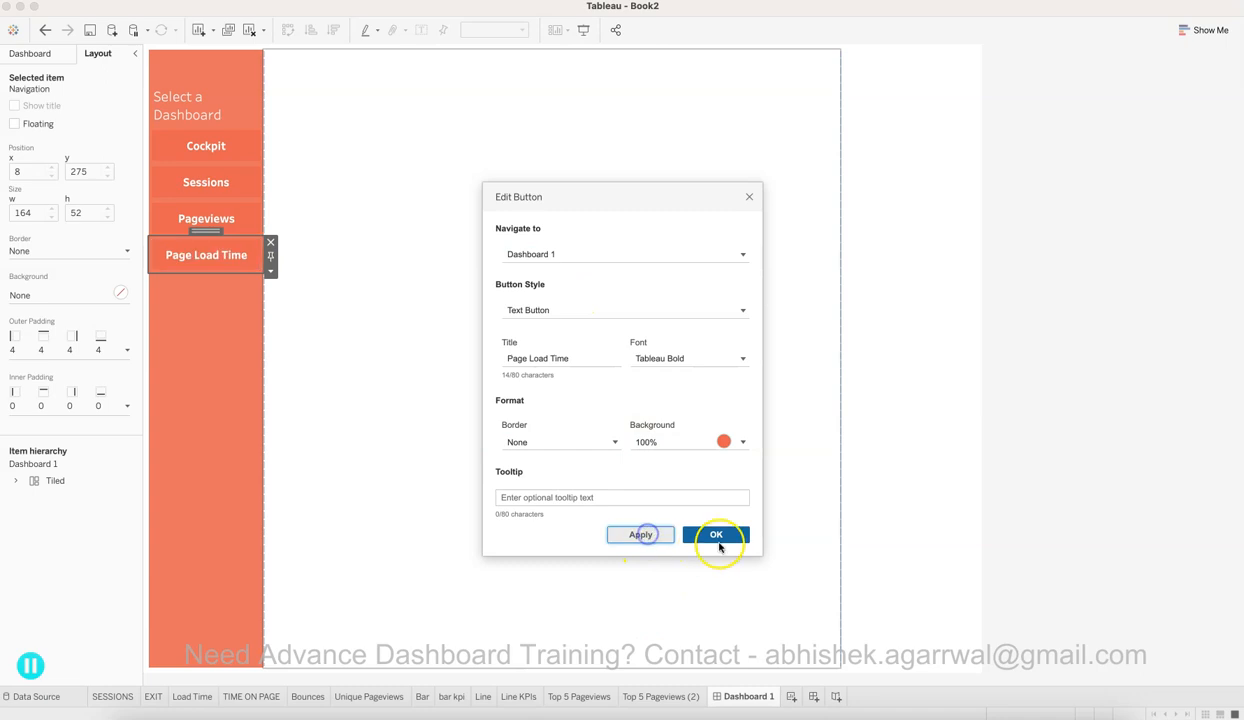
click(740, 536)
click(1050, 505)
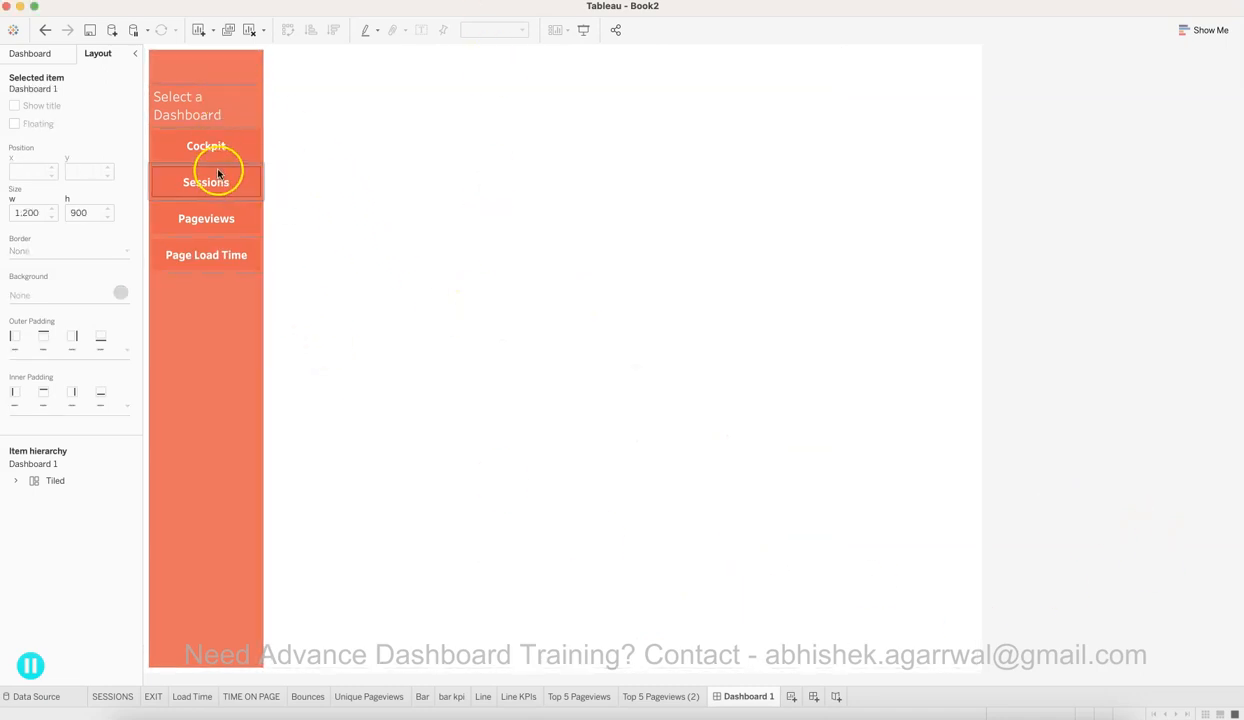
Step: Set the outer padding of the Cockpit and Sessions buttons to 8 on all sides
click(229, 70)
click(222, 146)
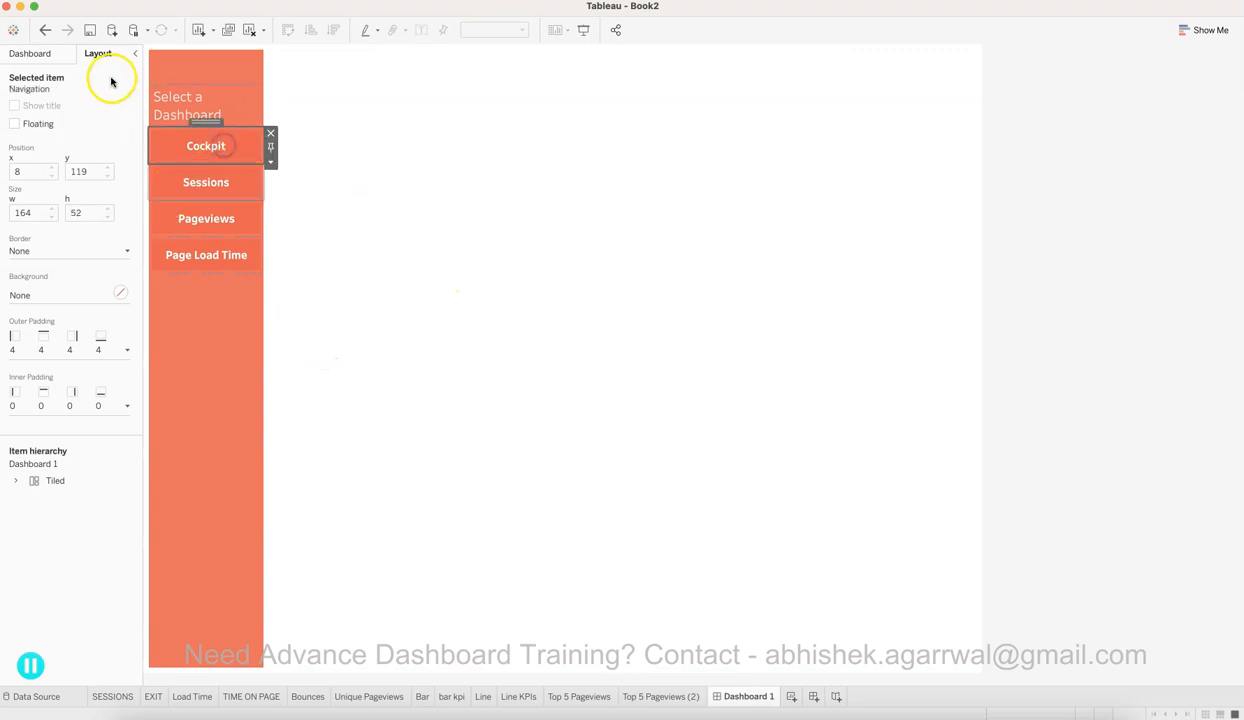
click(121, 350)
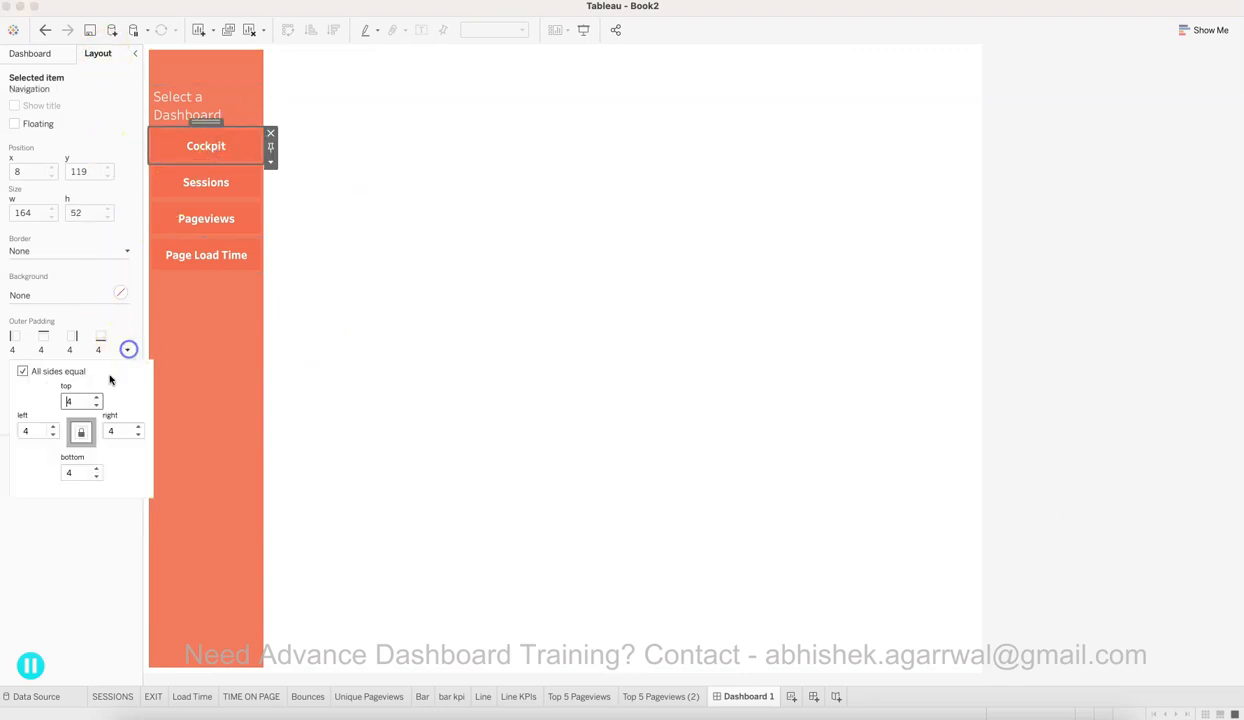
click(97, 397)
click(500, 354)
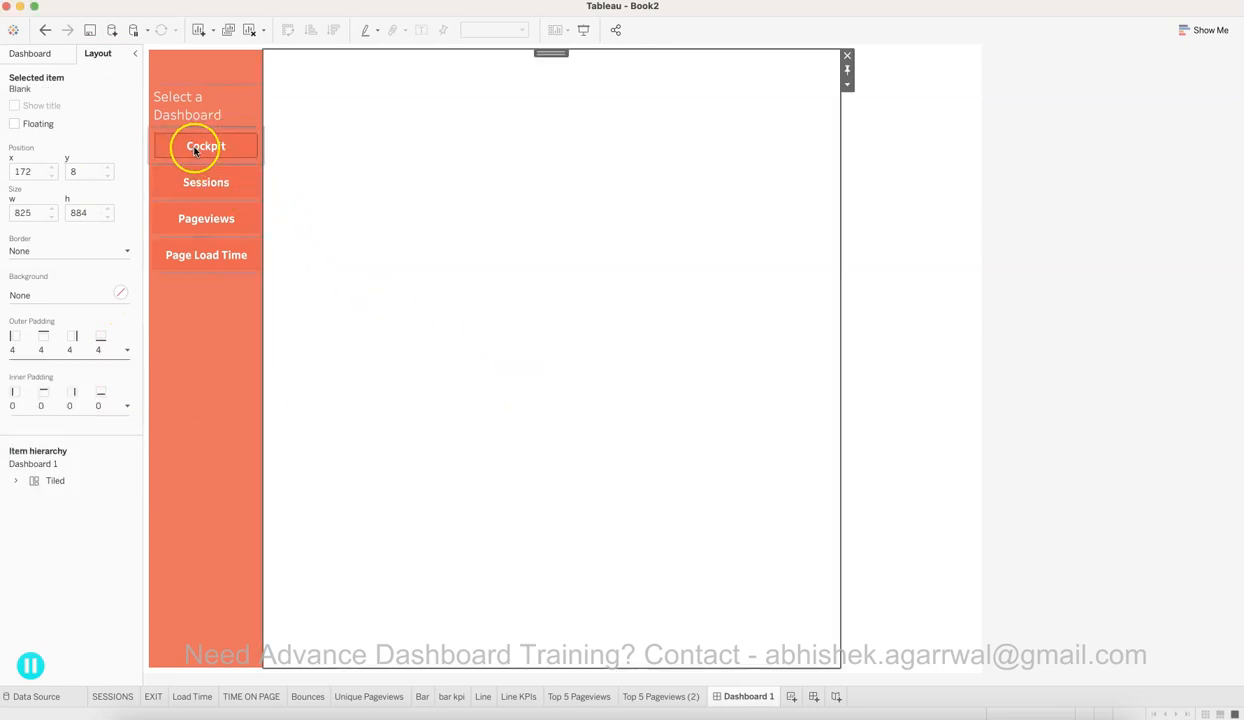
click(206, 180)
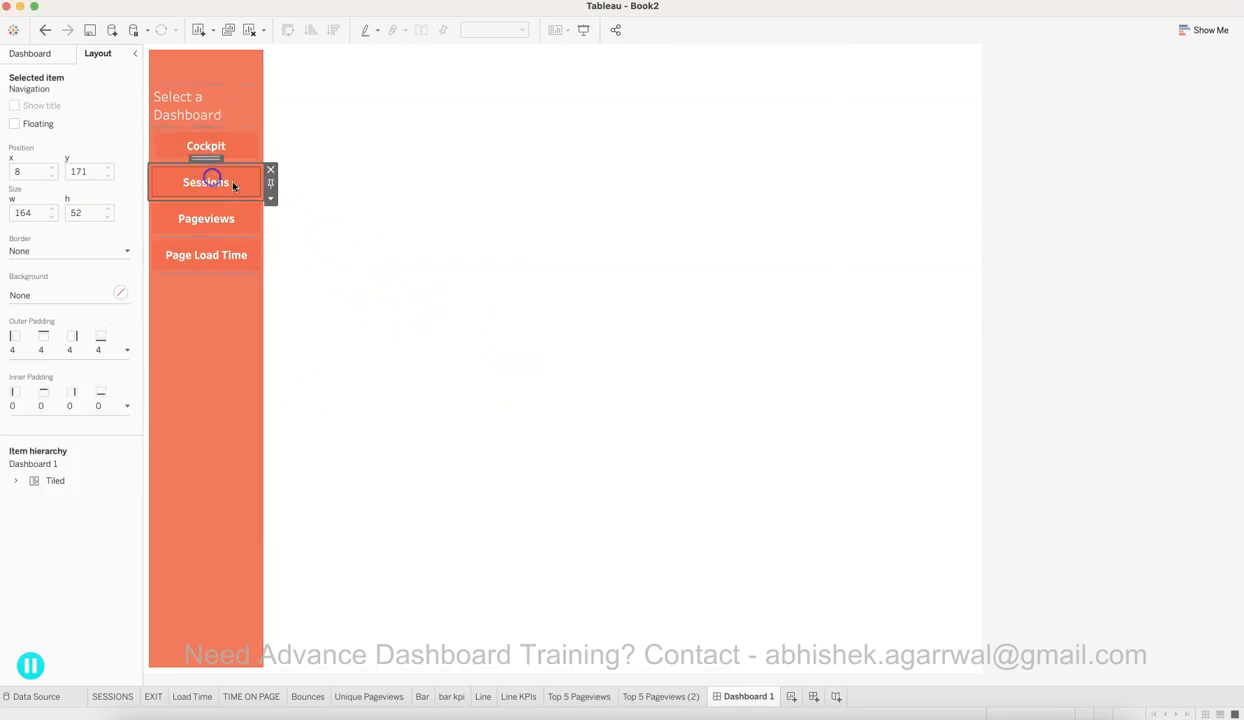
click(127, 350)
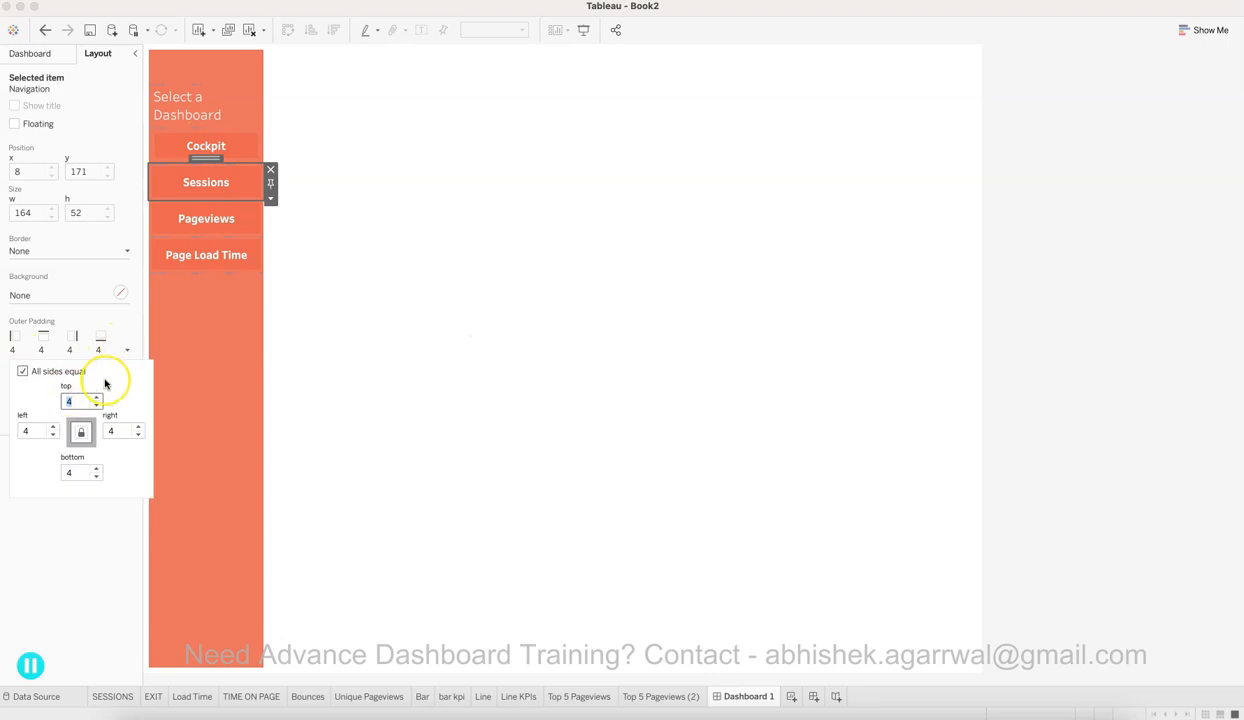
text(8)
click(453, 322)
Step: Set the outer padding of the Pageviews and Page Load Time buttons to 8 on all sides
click(204, 208)
click(126, 349)
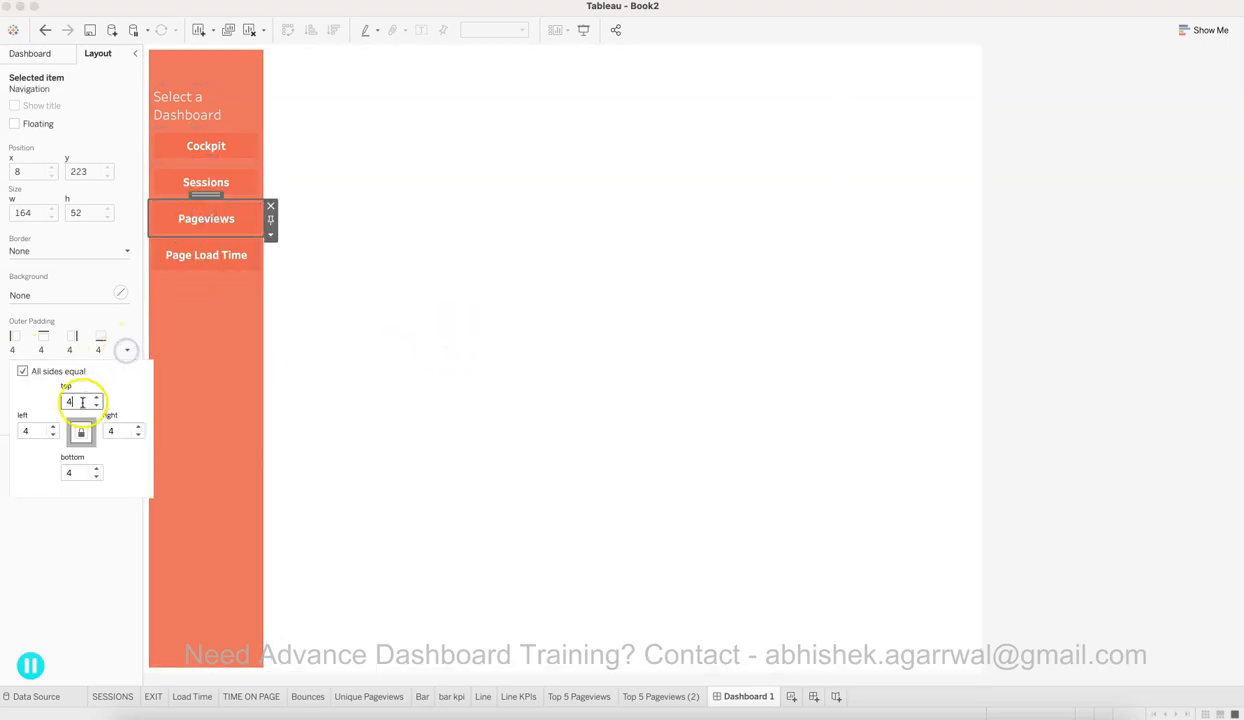
click(439, 305)
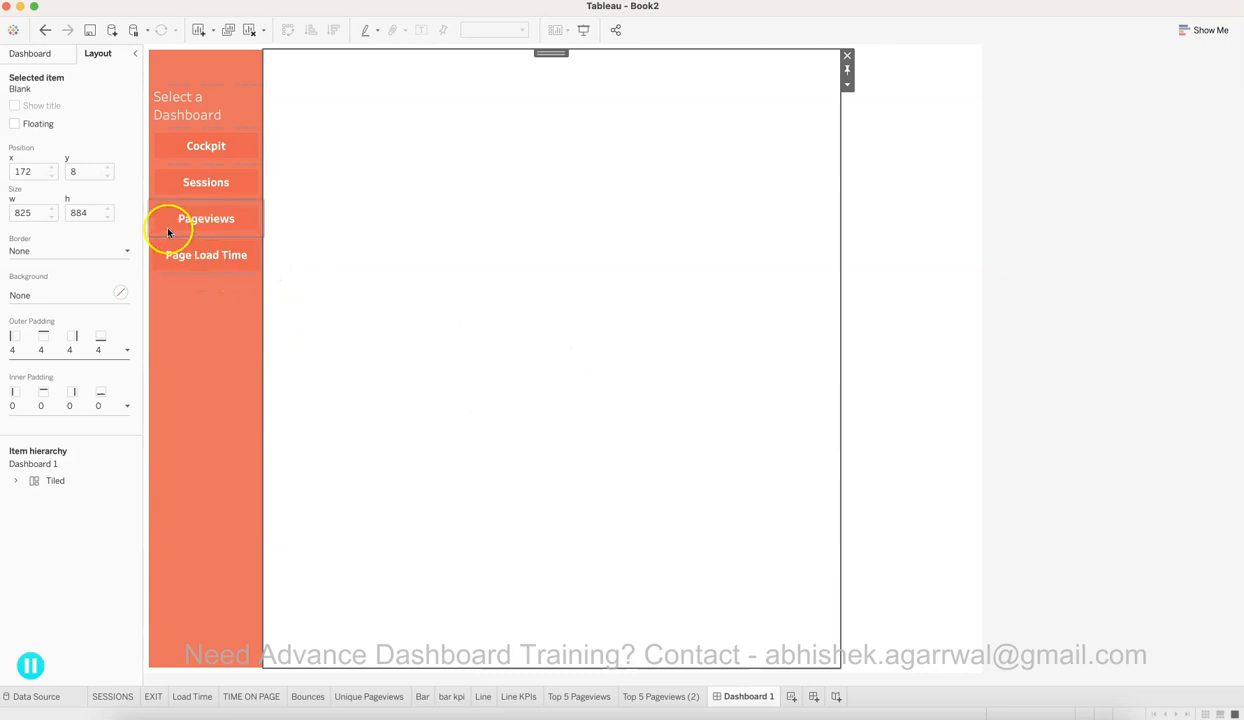
click(206, 256)
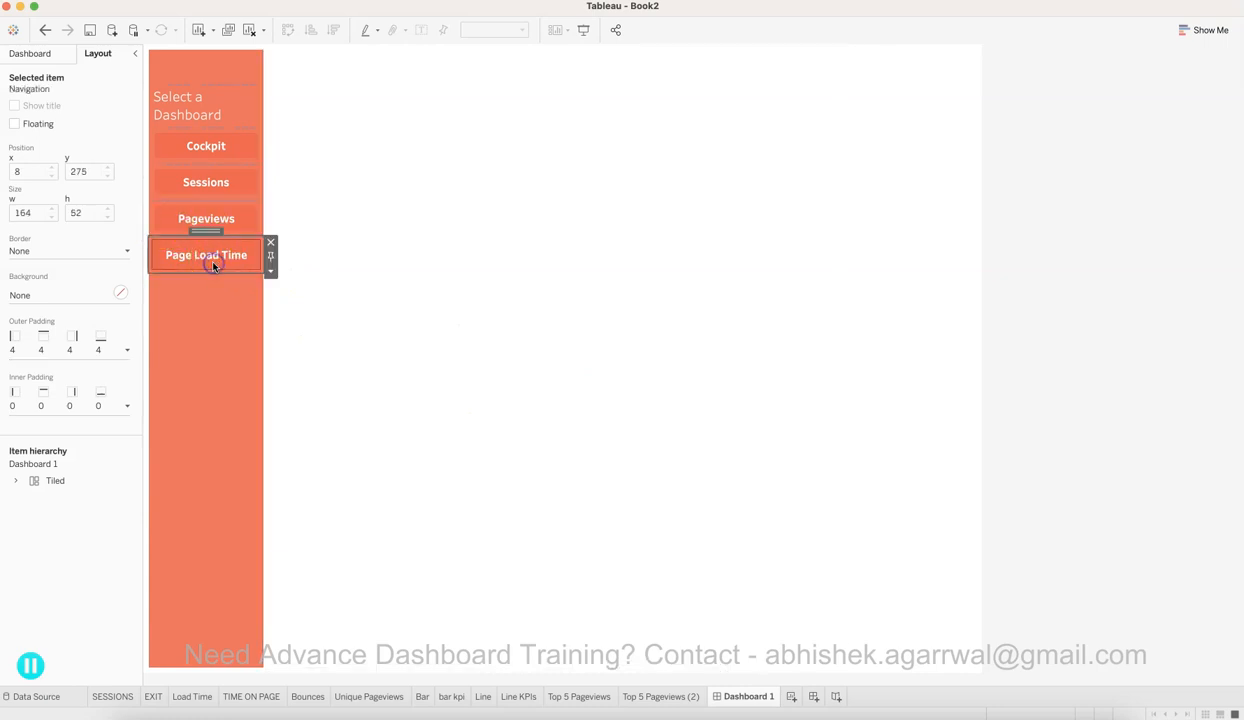
click(127, 352)
text(8)
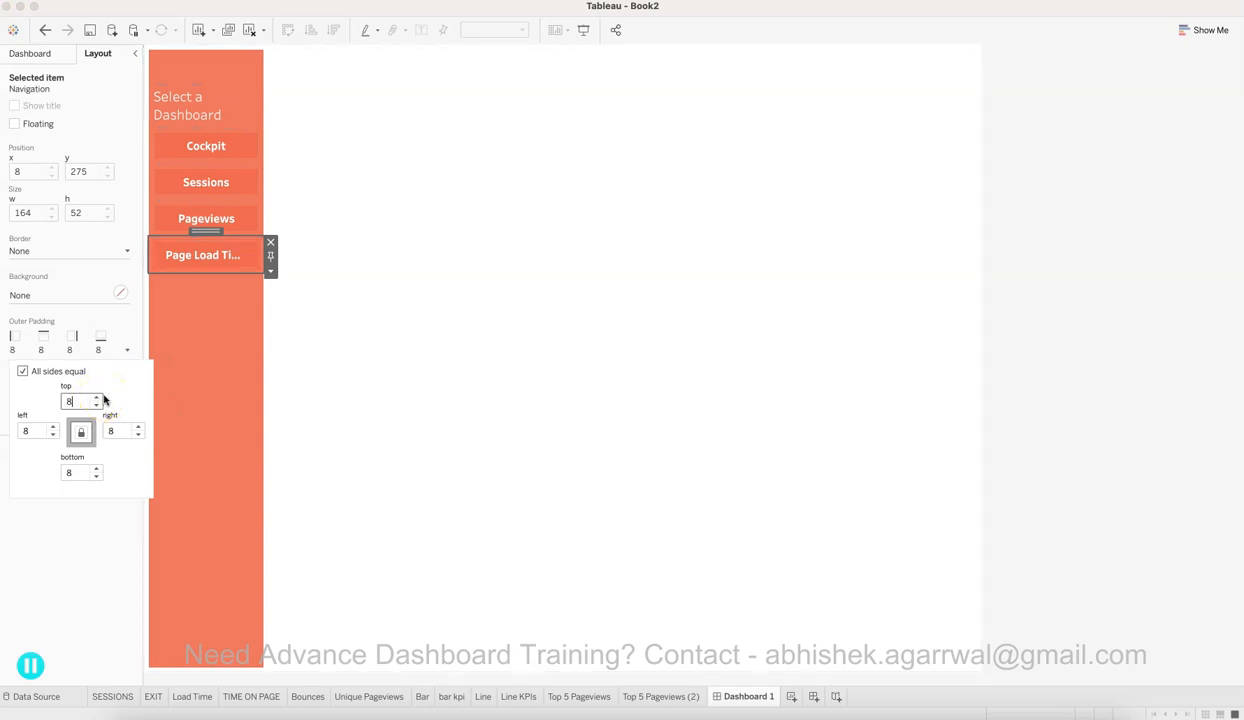
click(325, 336)
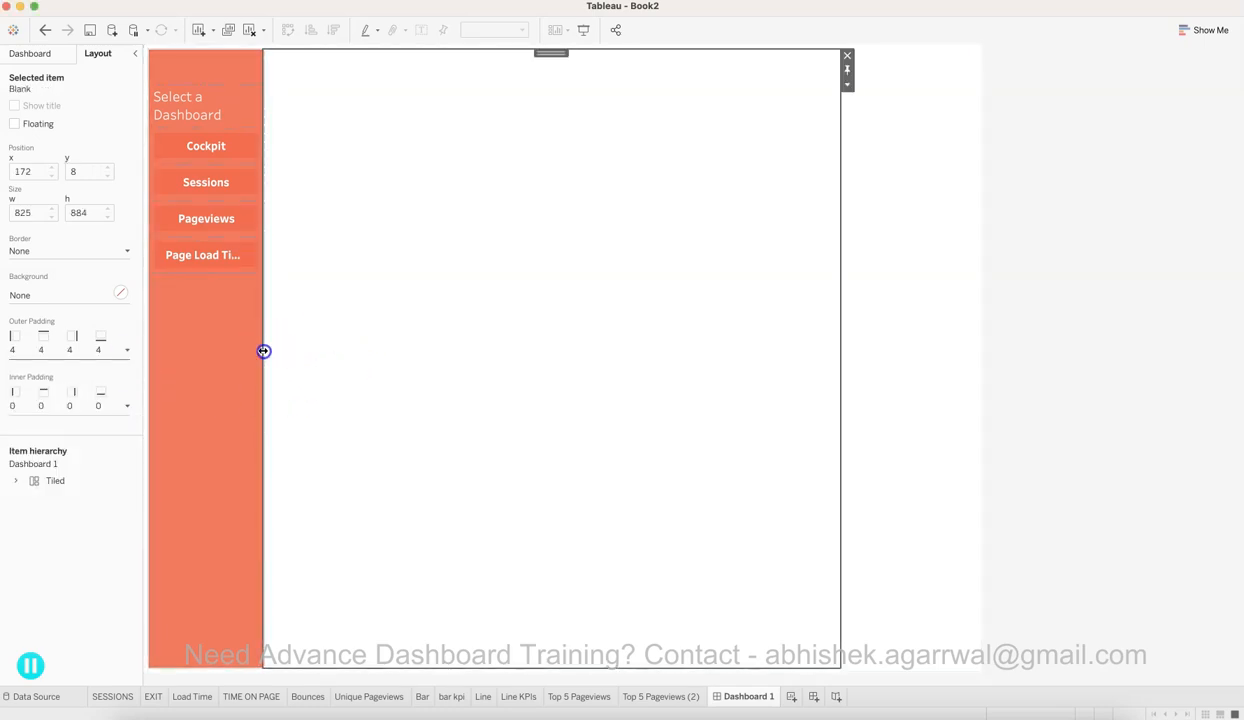
Step: Try to widen the sidebar's vertical container by moving its inner edge toward the blank area
click(313, 351)
click(380, 361)
click(233, 58)
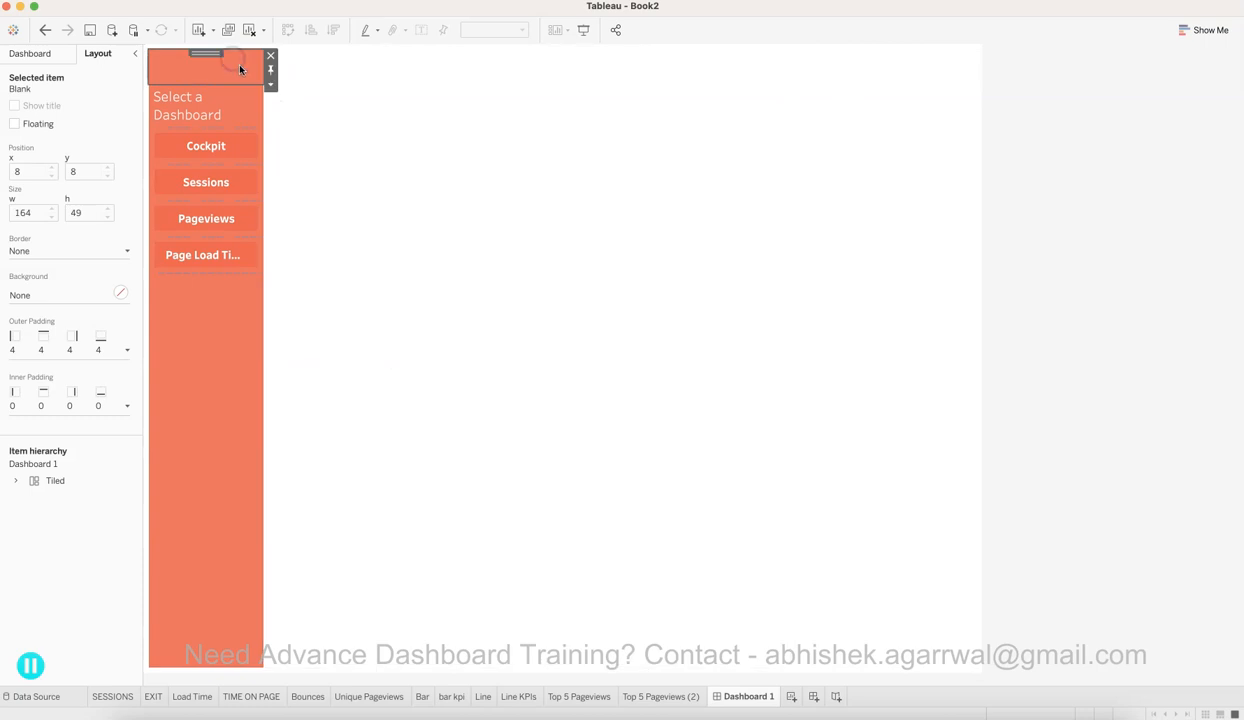
double_click(208, 52)
click(264, 324)
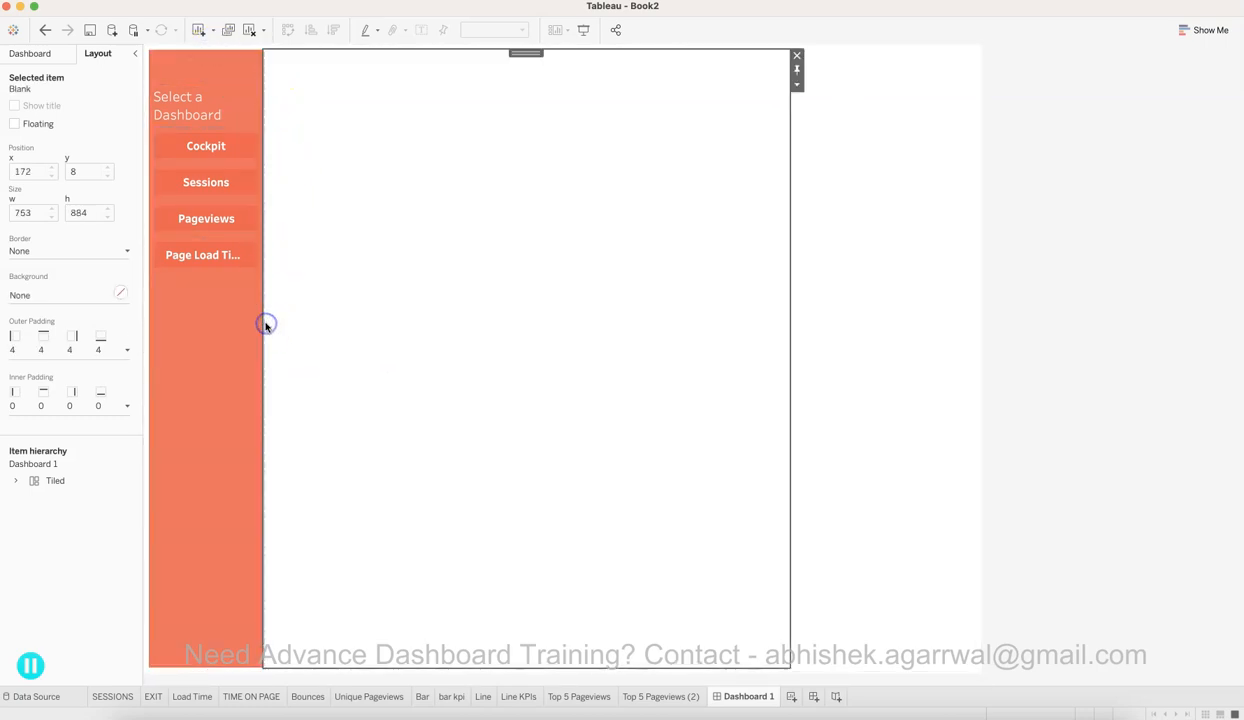
click(202, 69)
double_click(203, 52)
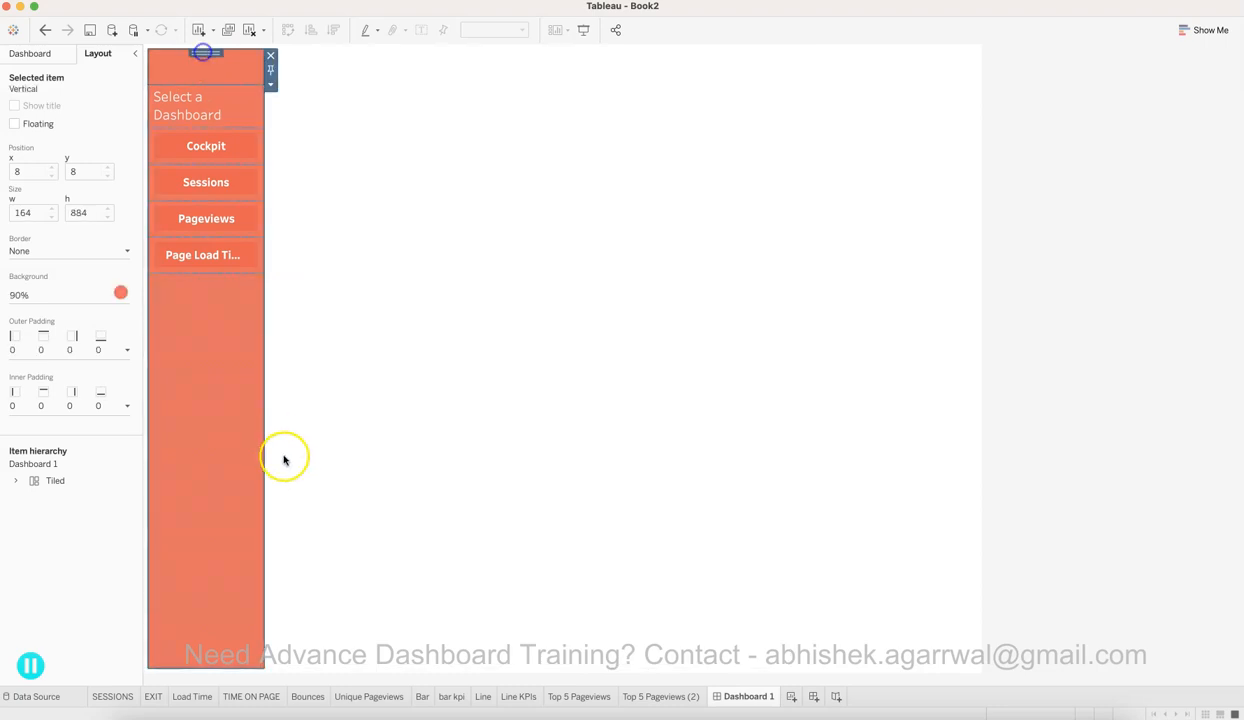
drag(263, 423, 283, 422)
Step: Set the width of the sidebar's vertical container to 190 pixels, trying 170 pixels first
click(235, 71)
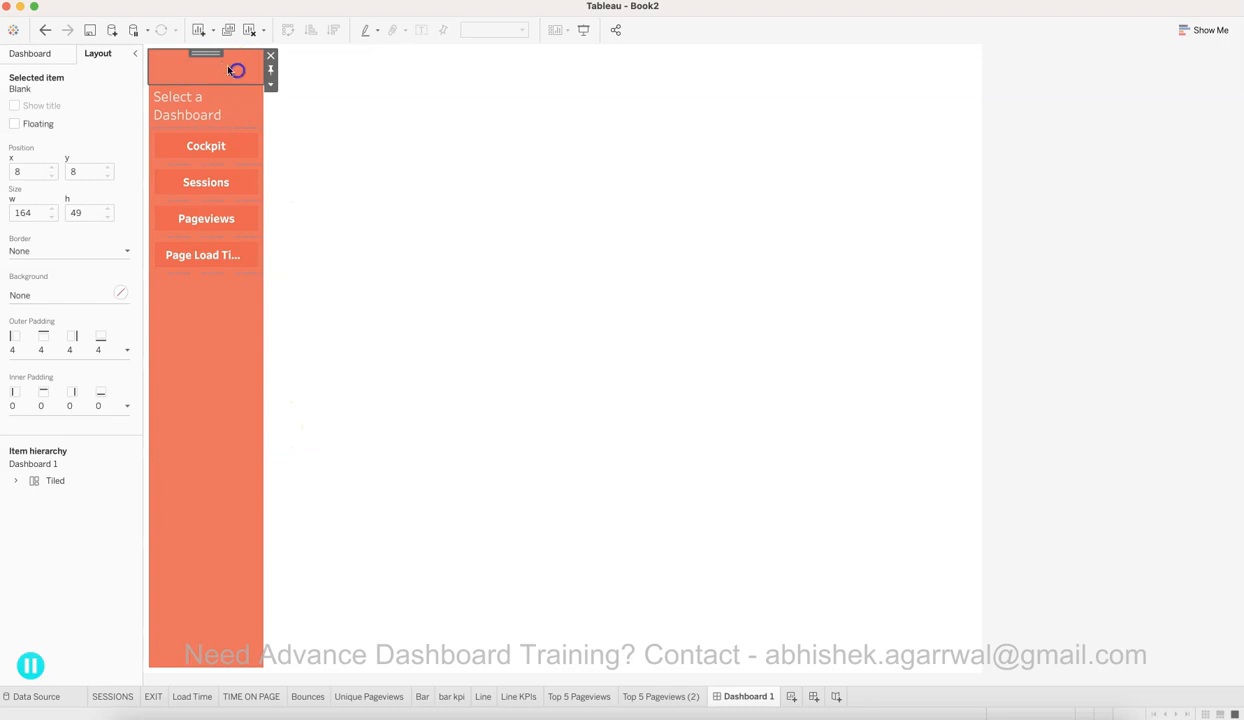
double_click(212, 53)
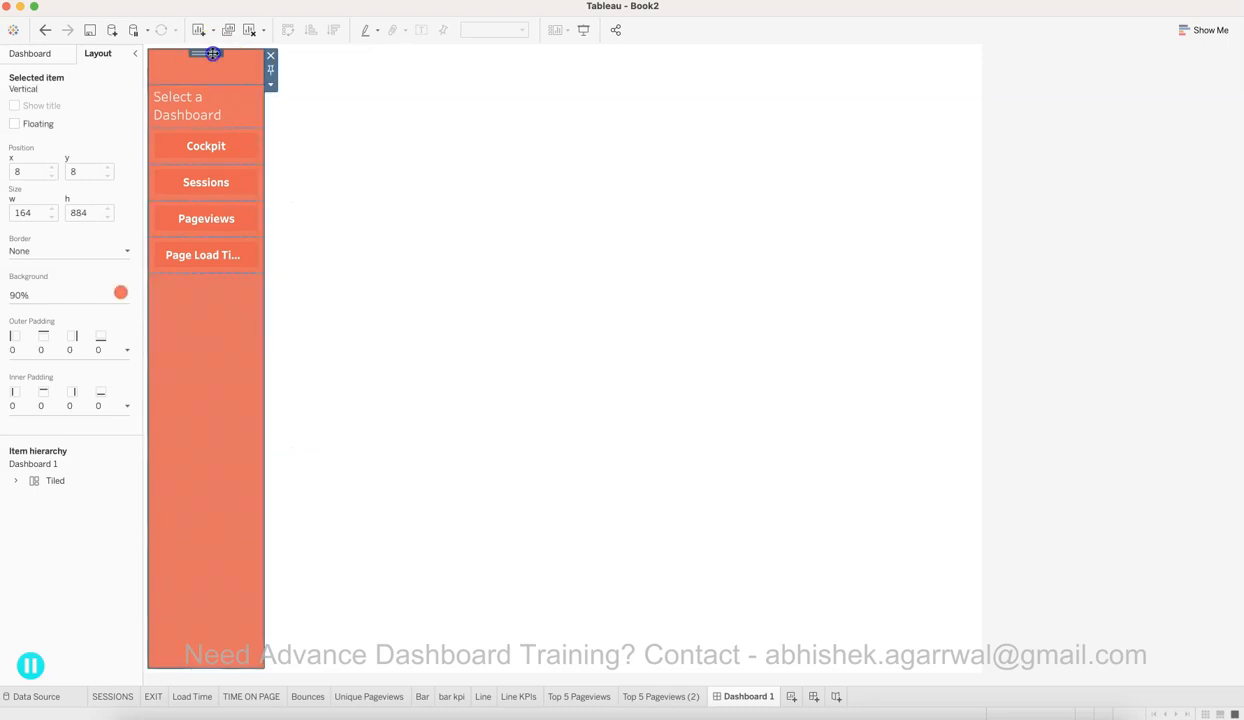
click(270, 84)
click(309, 174)
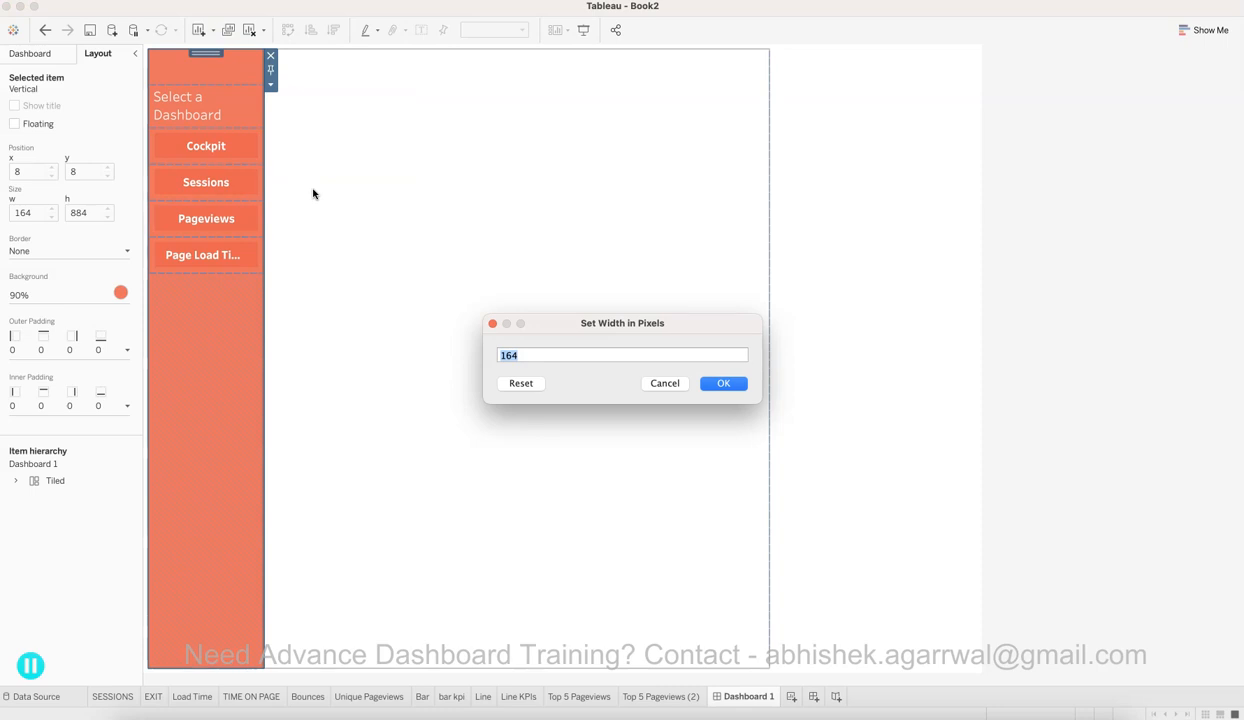
key(Return)
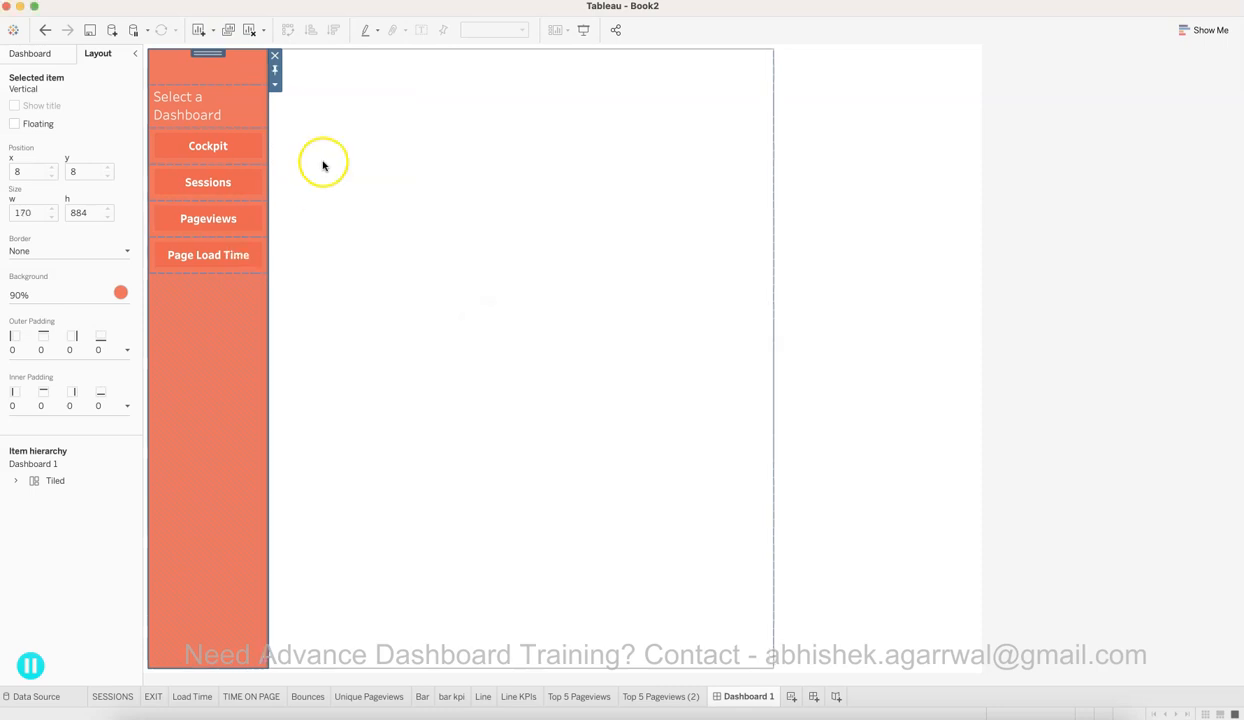
click(274, 84)
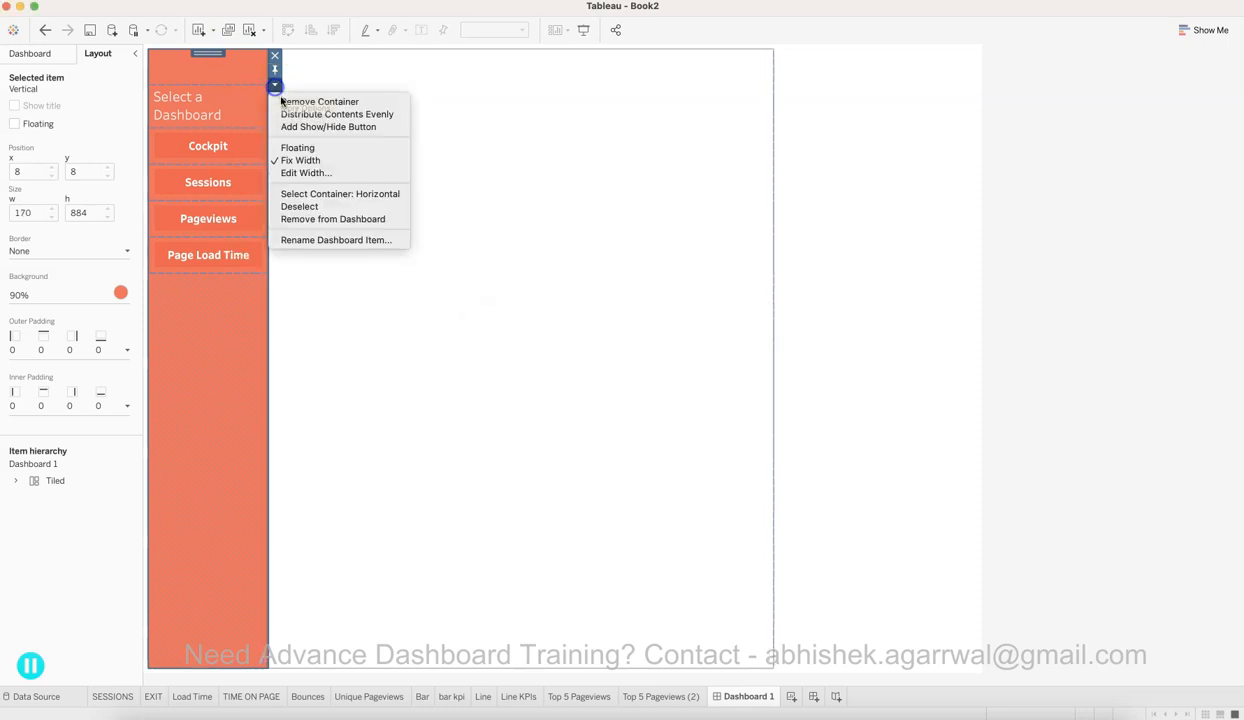
click(358, 173)
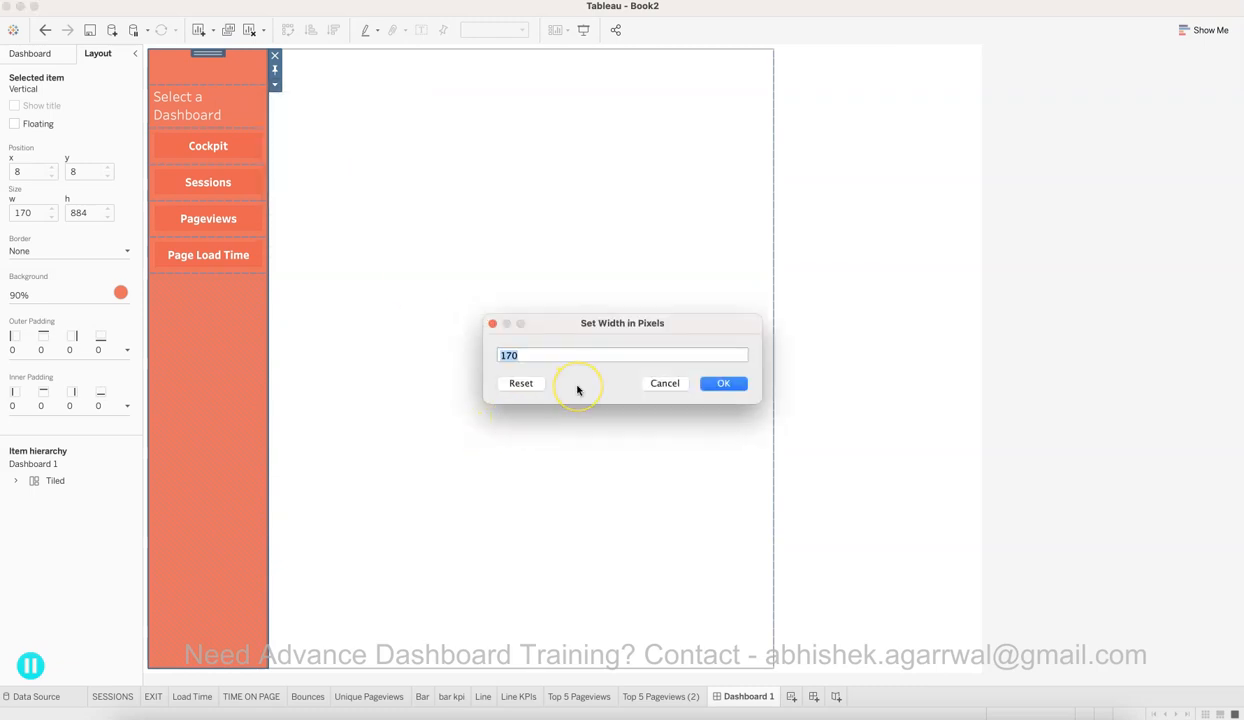
key(Return)
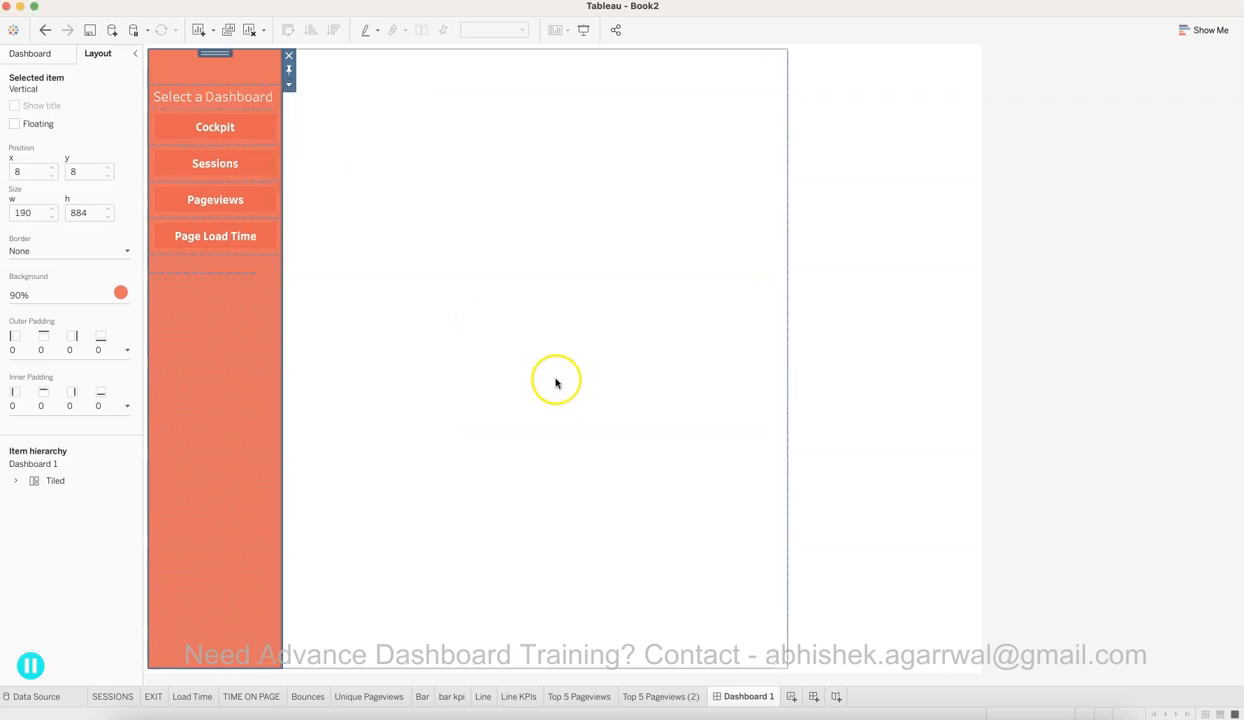
Step: Compare the layout with the reference Web Marketing Dashboard in the 13_AUG_WEB_MARKETING workbook and return to Book2
click(876, 424)
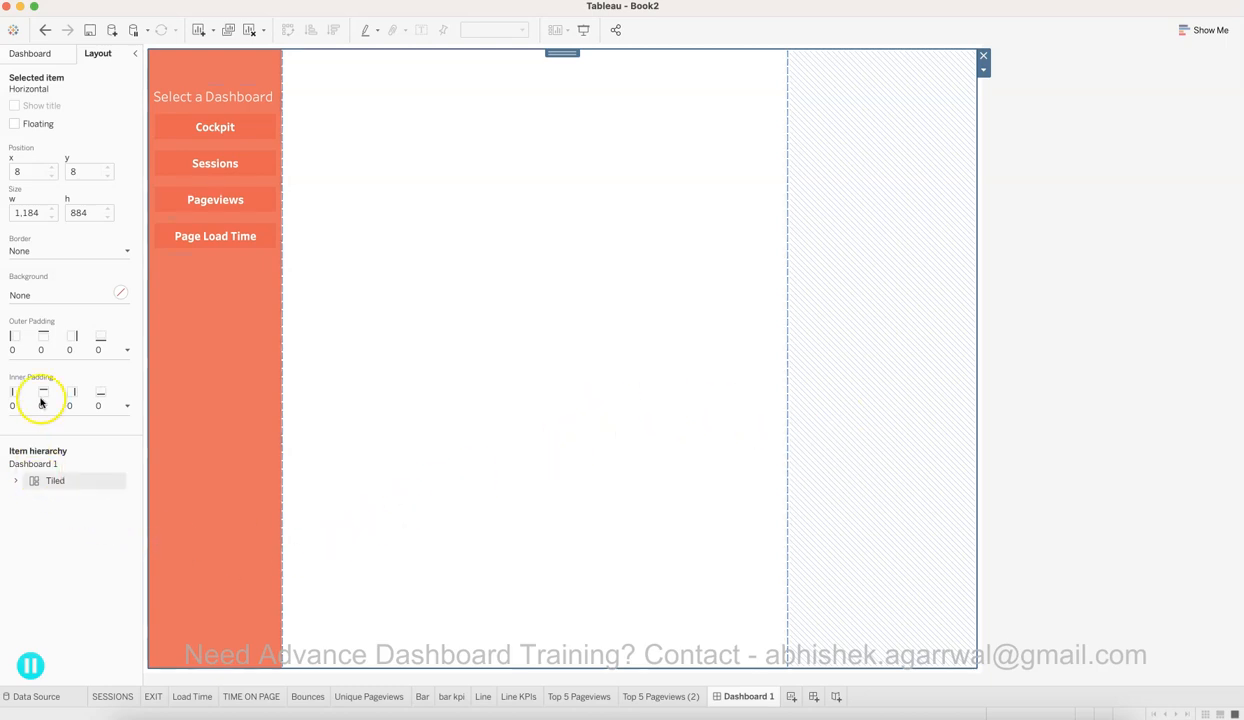
click(56, 54)
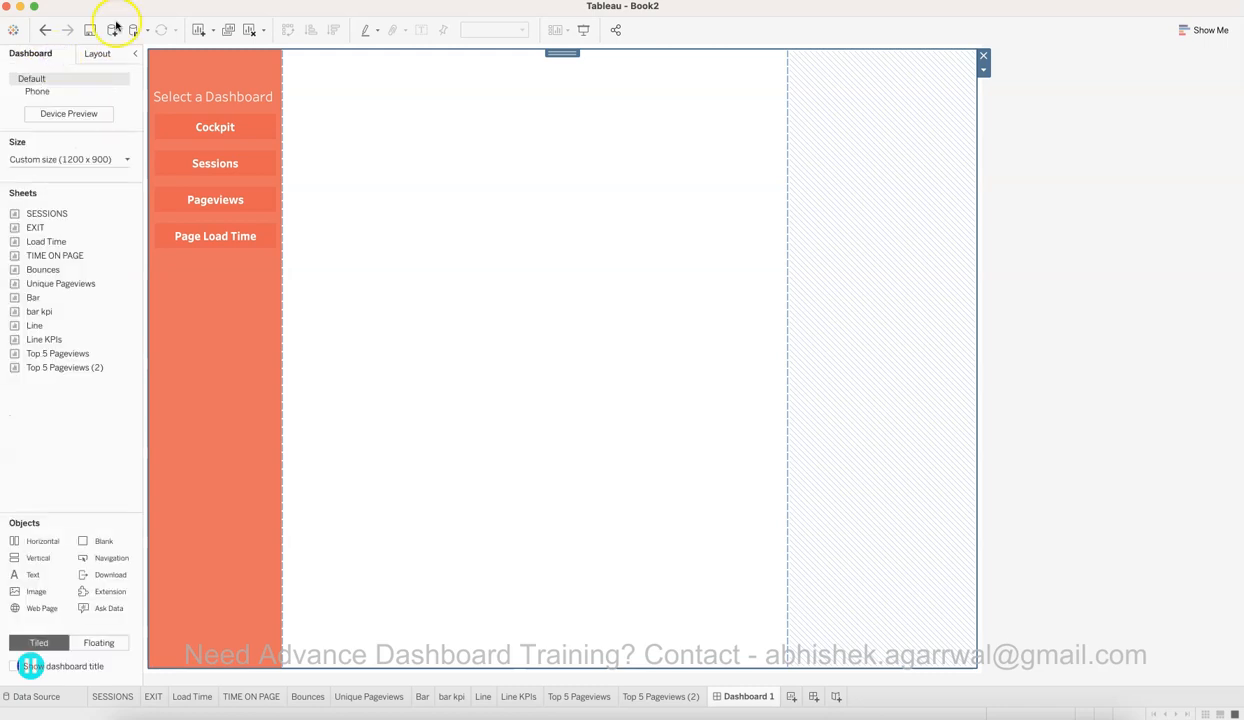
drag(1082, 72, 341, 8)
click(140, 366)
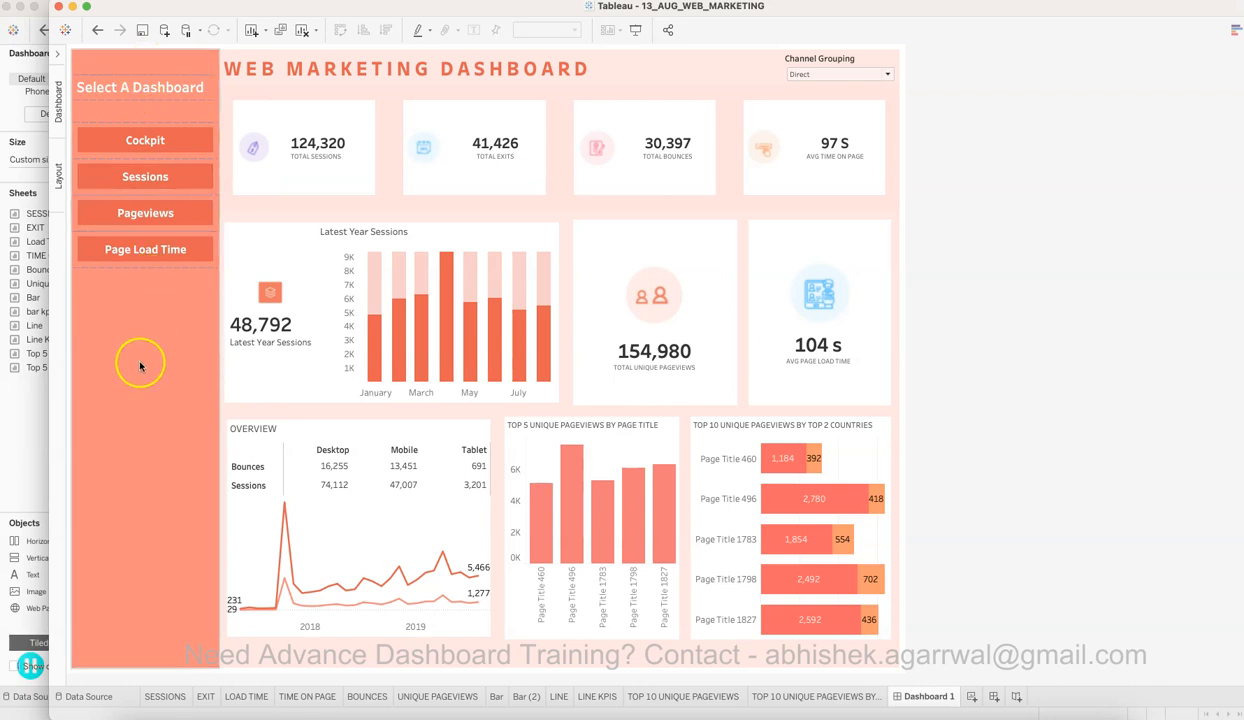
drag(208, 6, 520, 55)
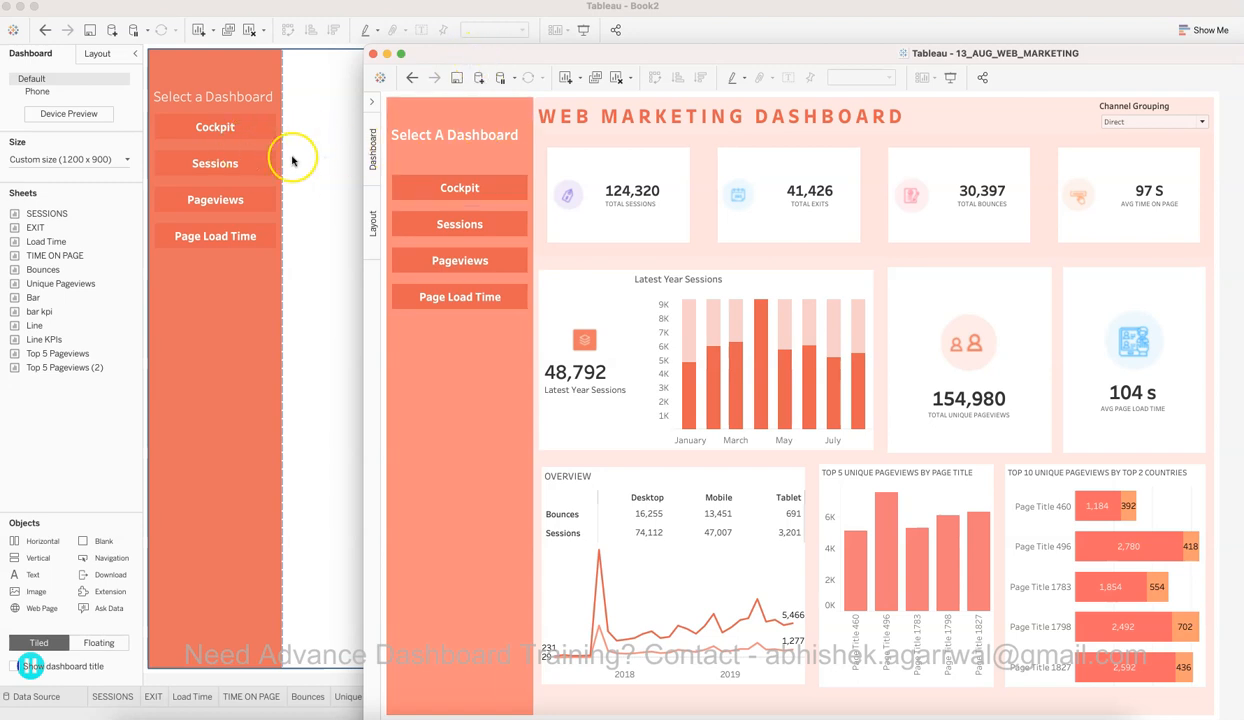
drag(480, 52, 249, 16)
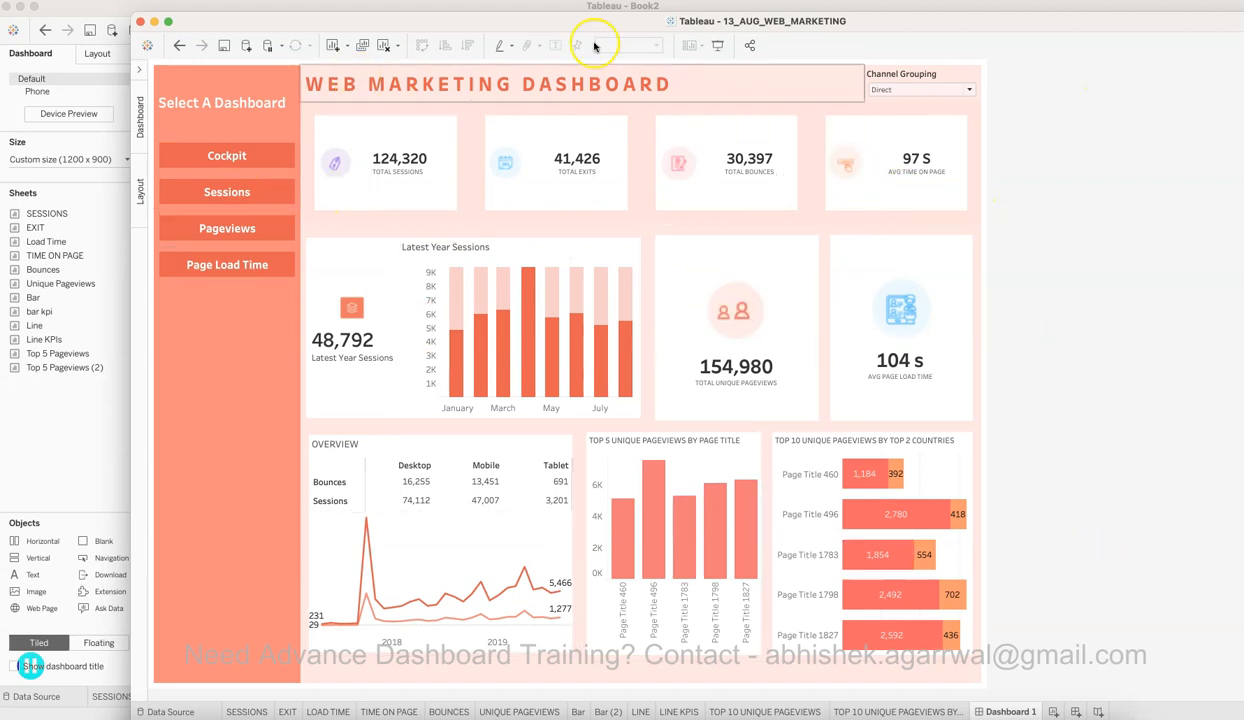
drag(686, 21, 1243, 14)
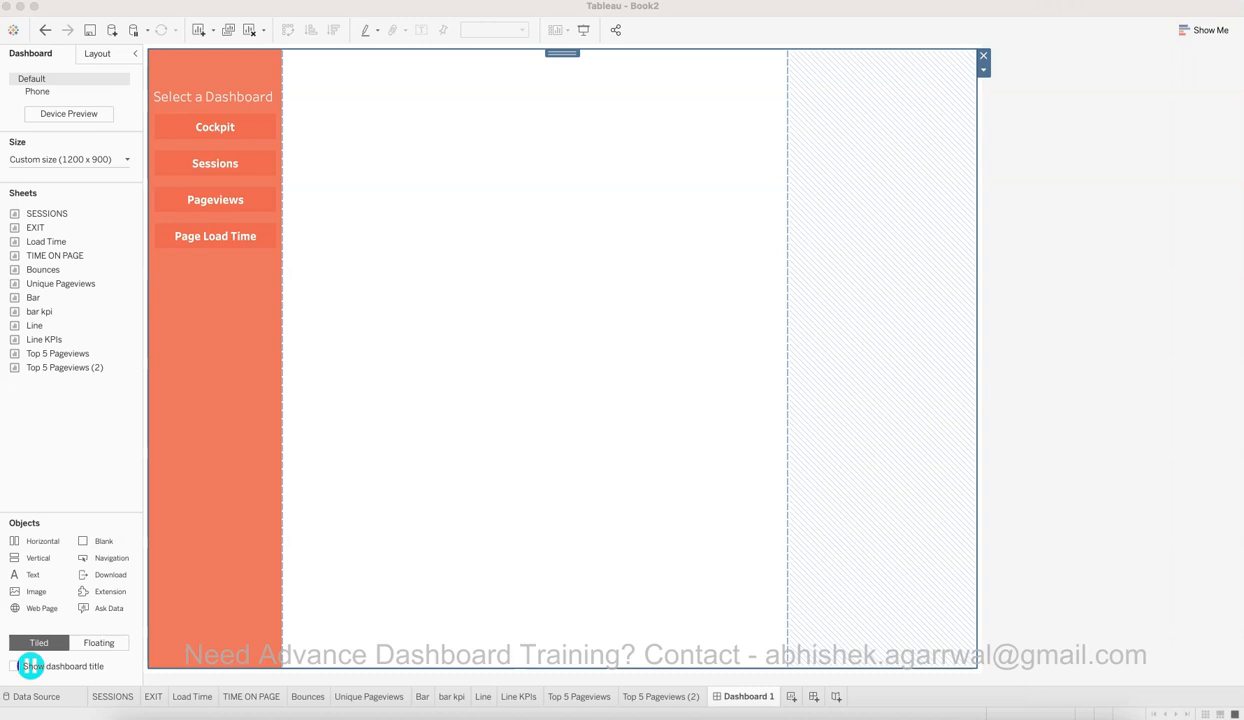
Step: Add a vertical container to the dashboard and move it directly beside the sidebar, ahead of the blank object
click(42, 560)
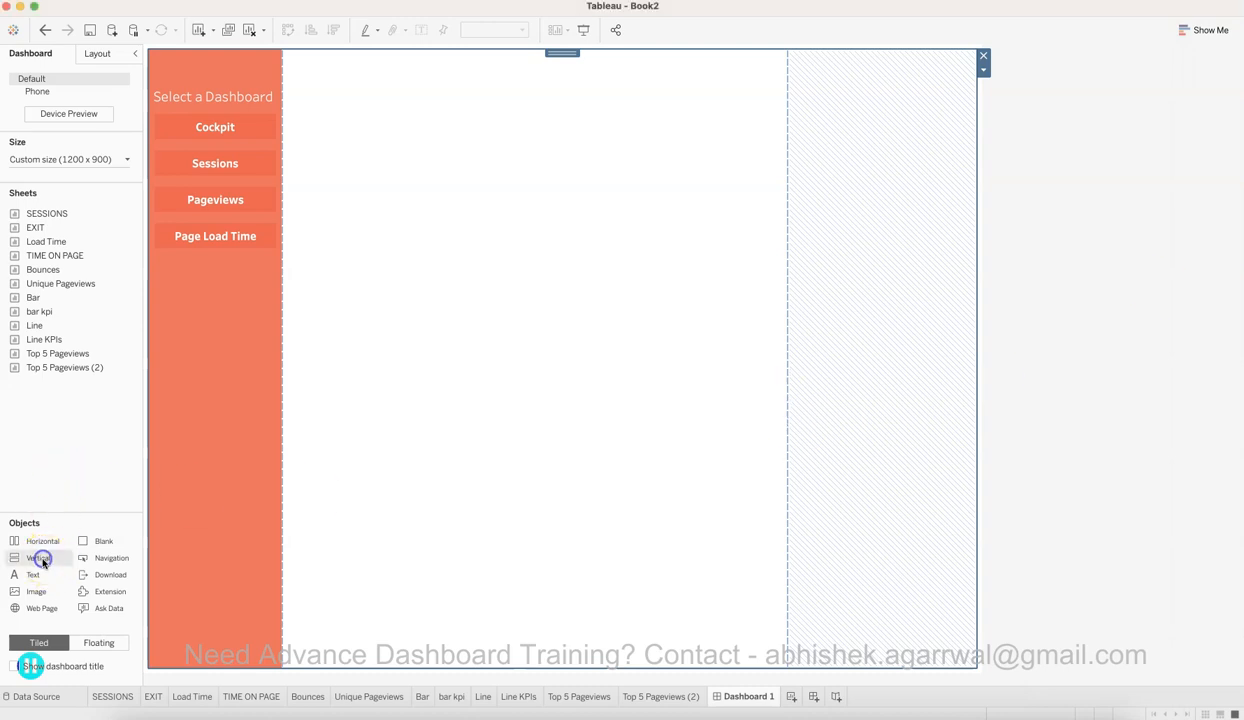
drag(34, 563, 744, 447)
click(564, 415)
drag(531, 54, 975, 121)
drag(839, 146, 550, 159)
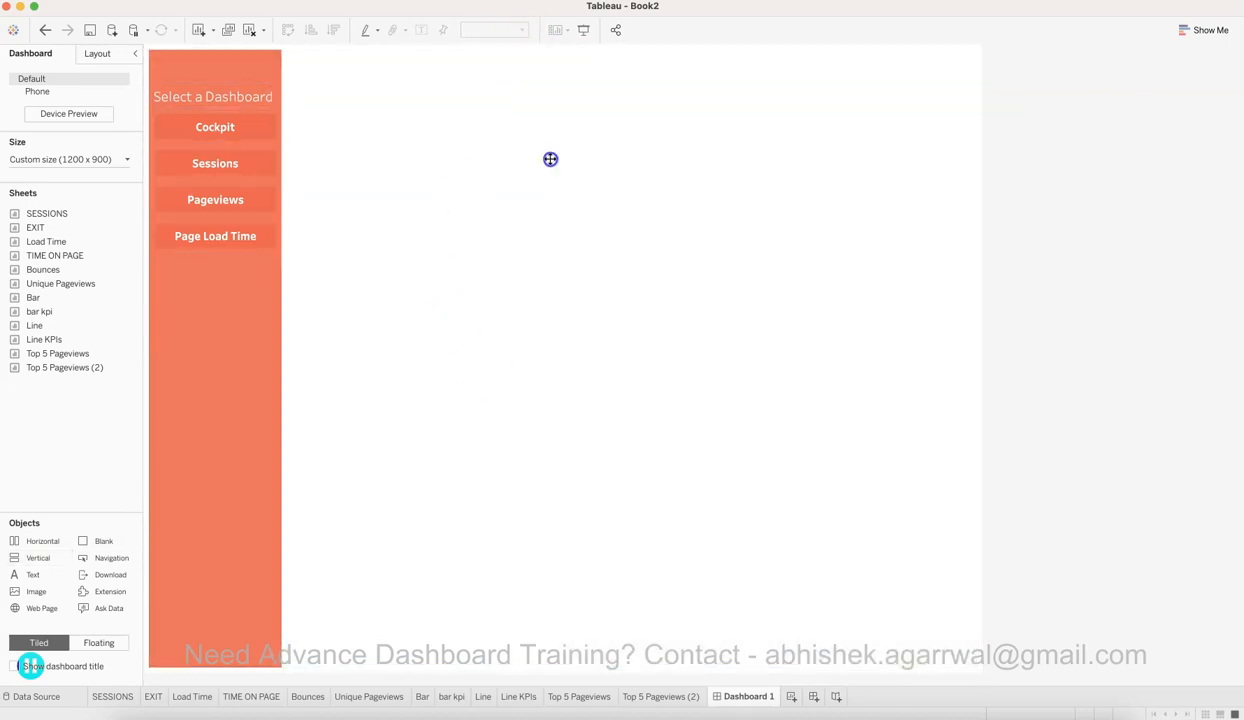
click(578, 158)
click(855, 201)
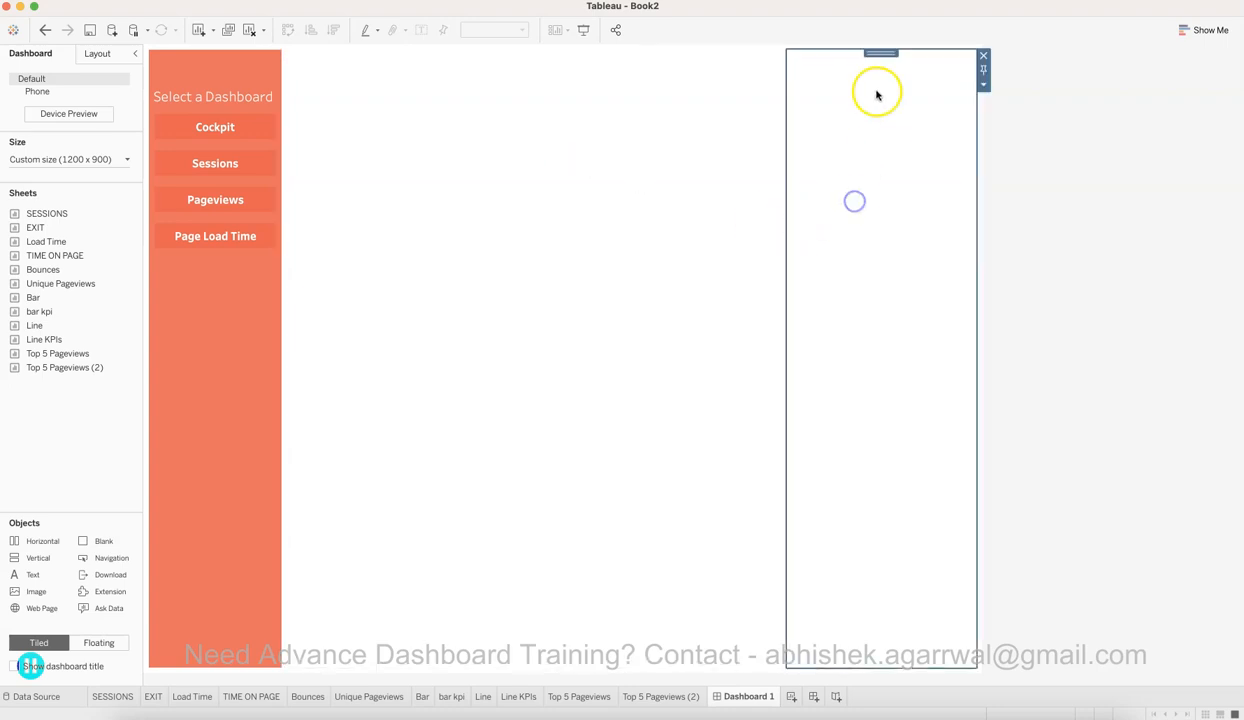
drag(812, 78, 184, 173)
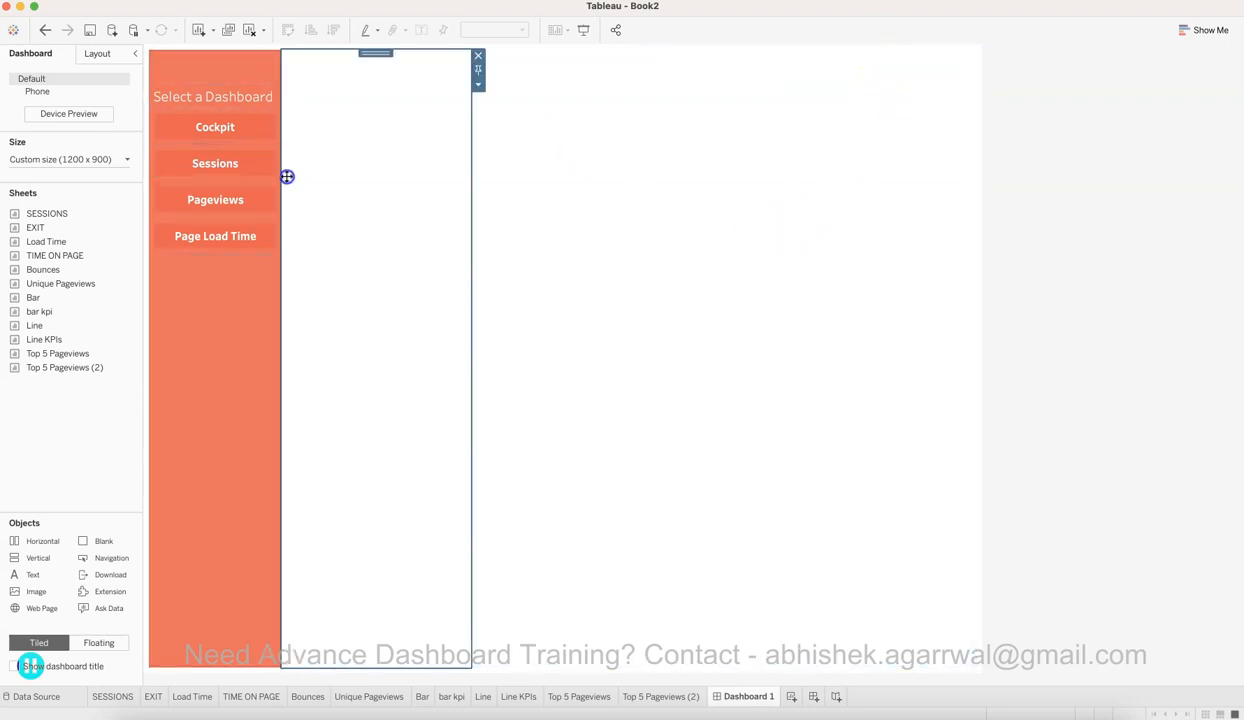
click(750, 238)
Step: Widen the new vertical container to about 962 pixels across the main content area
drag(472, 380, 905, 355)
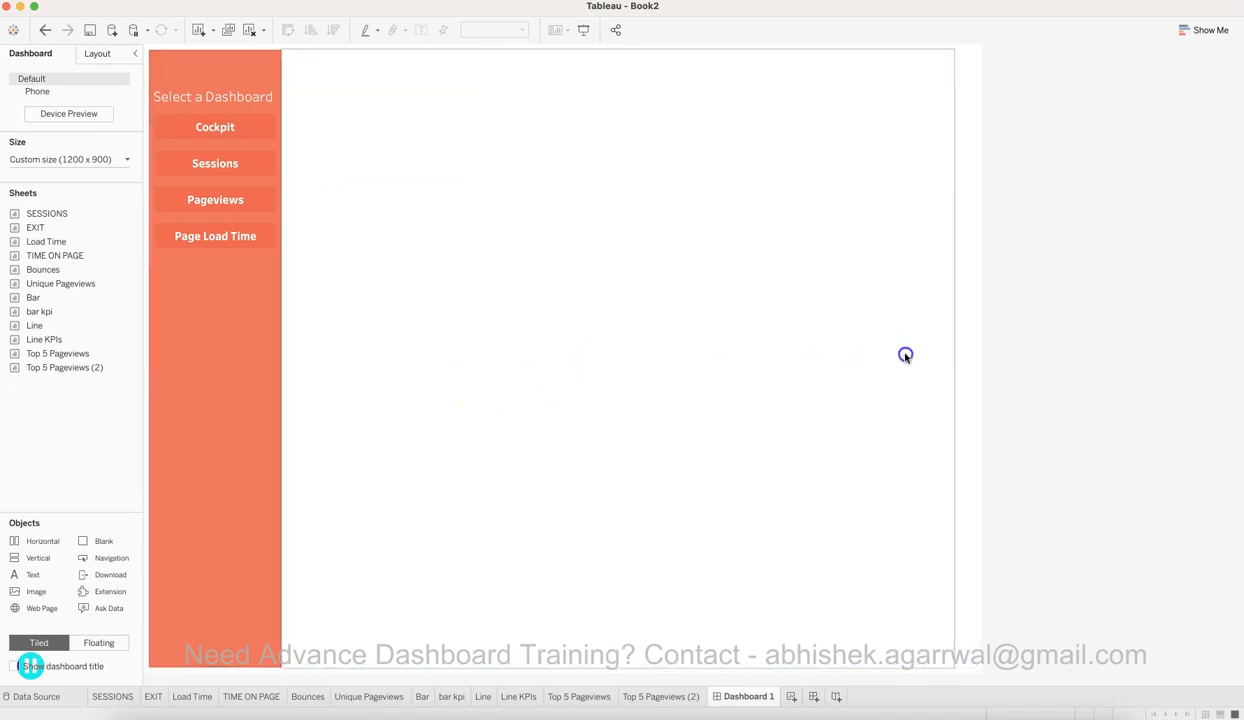
click(969, 314)
click(827, 301)
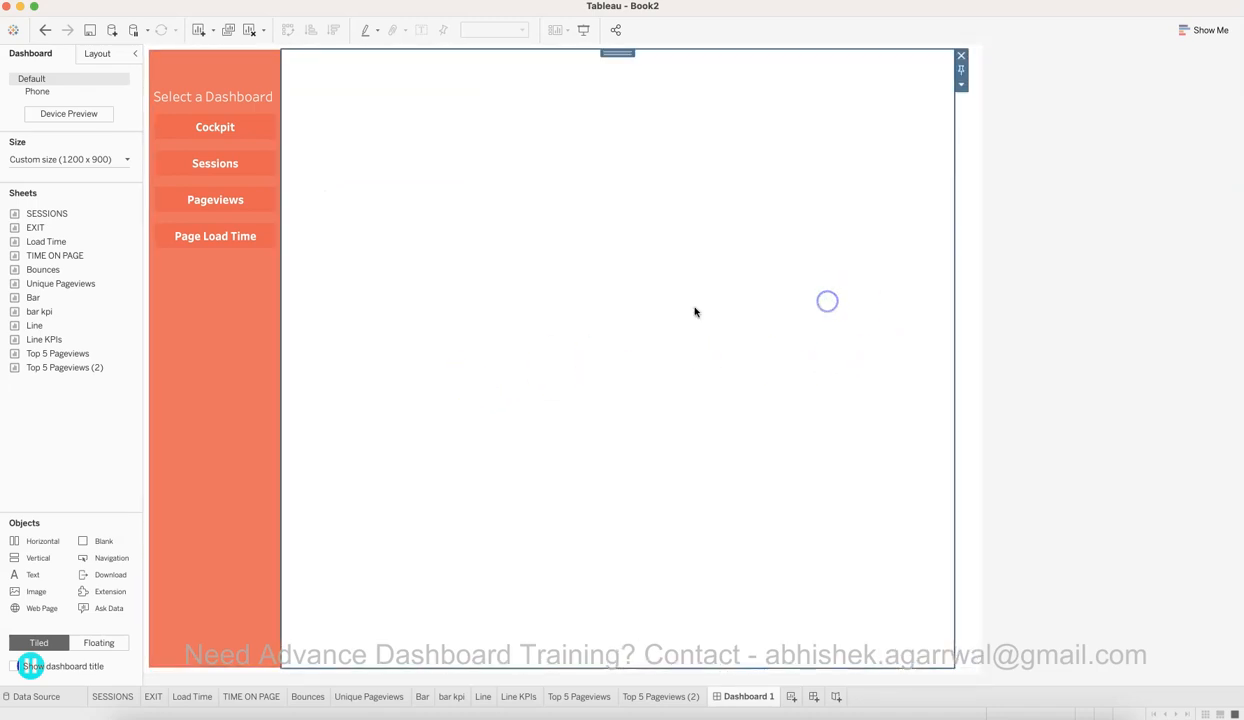
Step: Examine the item hierarchy to locate the new vertical container between the sidebar container and the blank
click(90, 54)
click(16, 481)
click(30, 498)
click(75, 530)
click(486, 484)
click(963, 411)
click(705, 441)
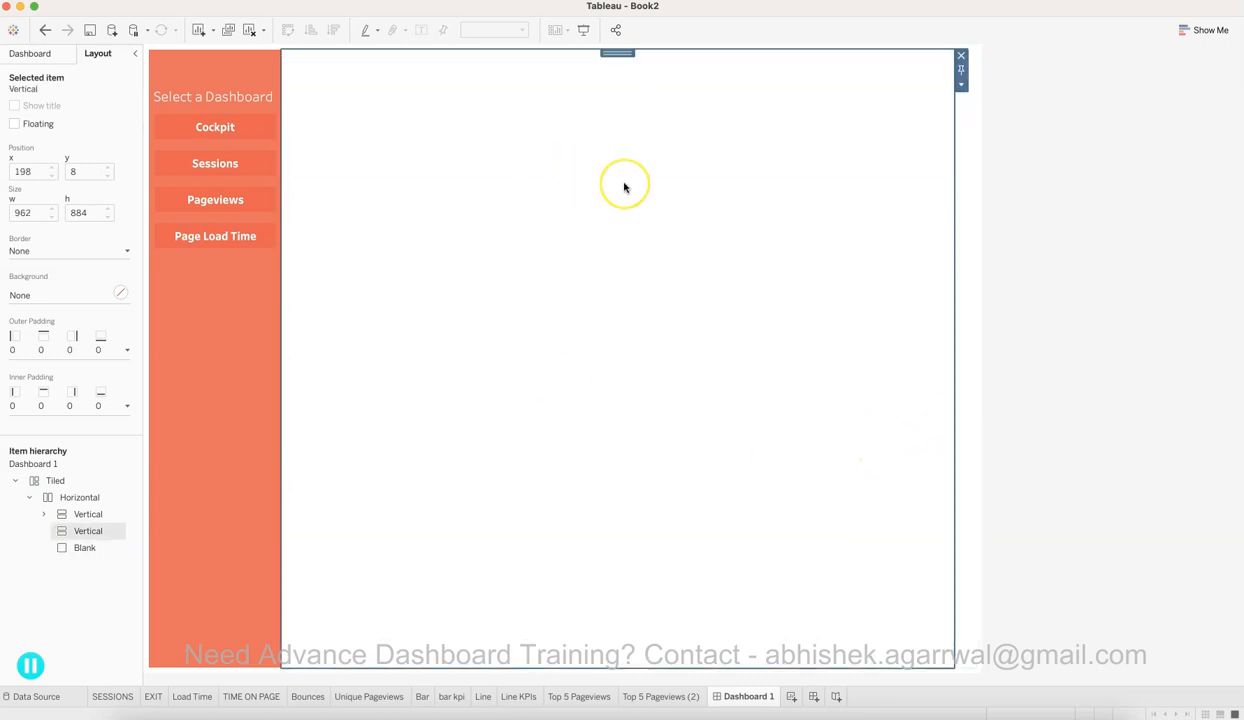
Step: Add a blank object to the main content area and try placing the Top 5 Pageviews sheet beside the sidebar
click(35, 53)
click(546, 153)
drag(95, 541, 612, 509)
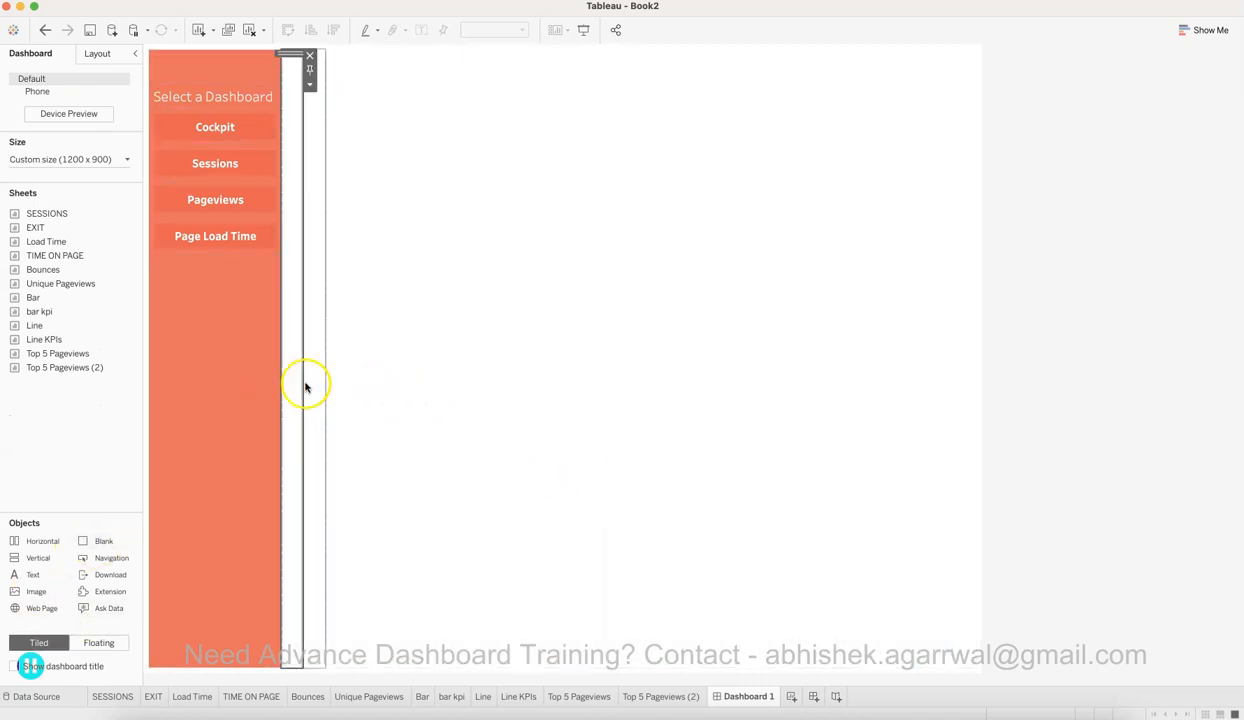
mouse_move(58, 353)
mouse_down()
mouse_move(374, 344)
mouse_move(312, 345)
mouse_up()
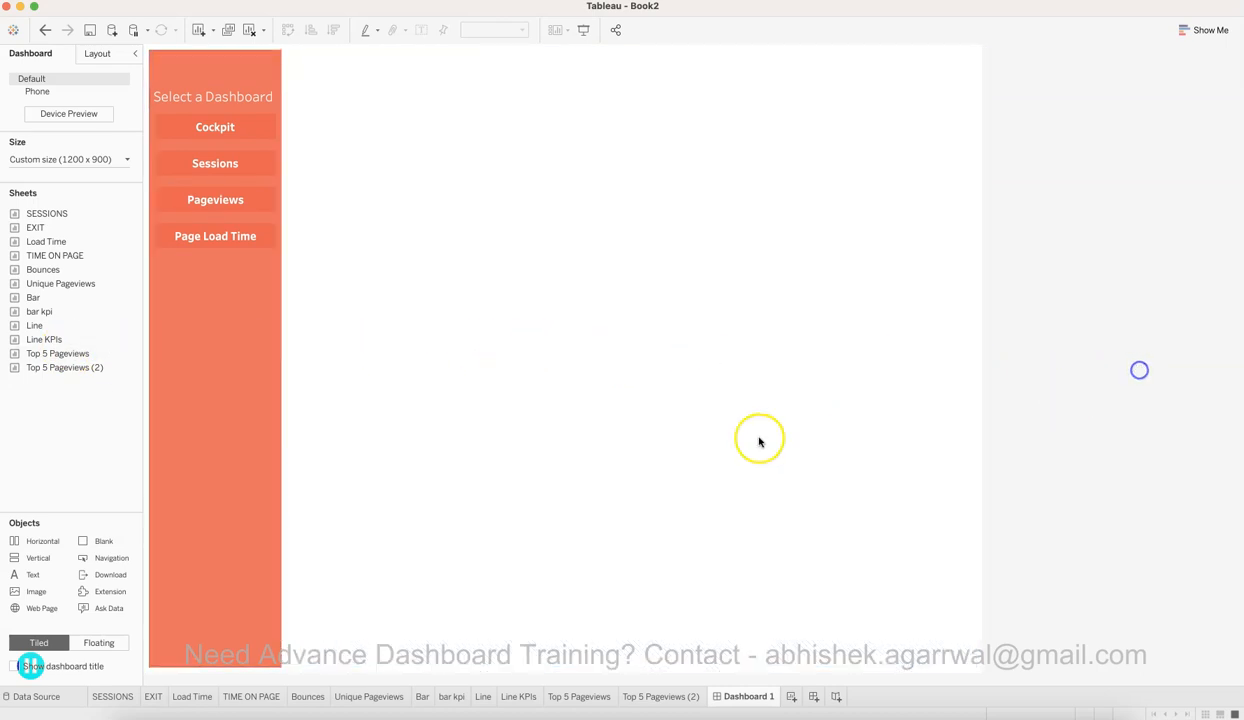
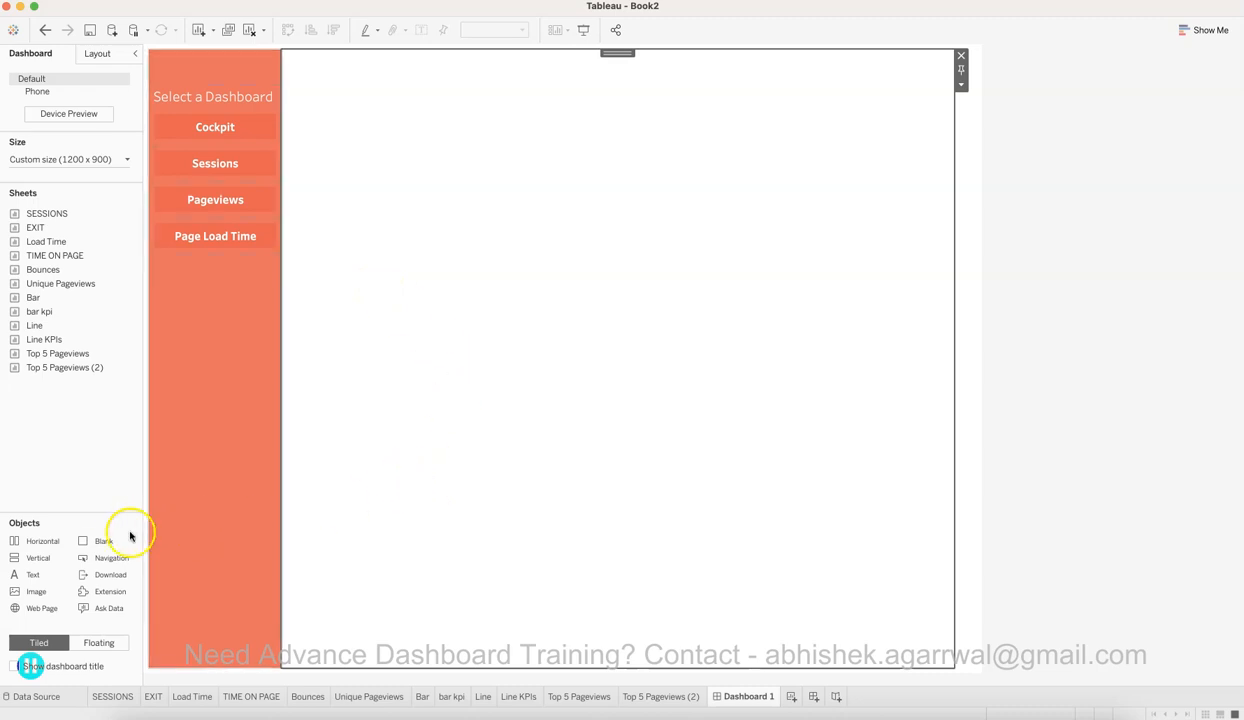
Step: Add a horizontal container above the blank in the main content container and shrink its height to about 68 pixels
click(455, 349)
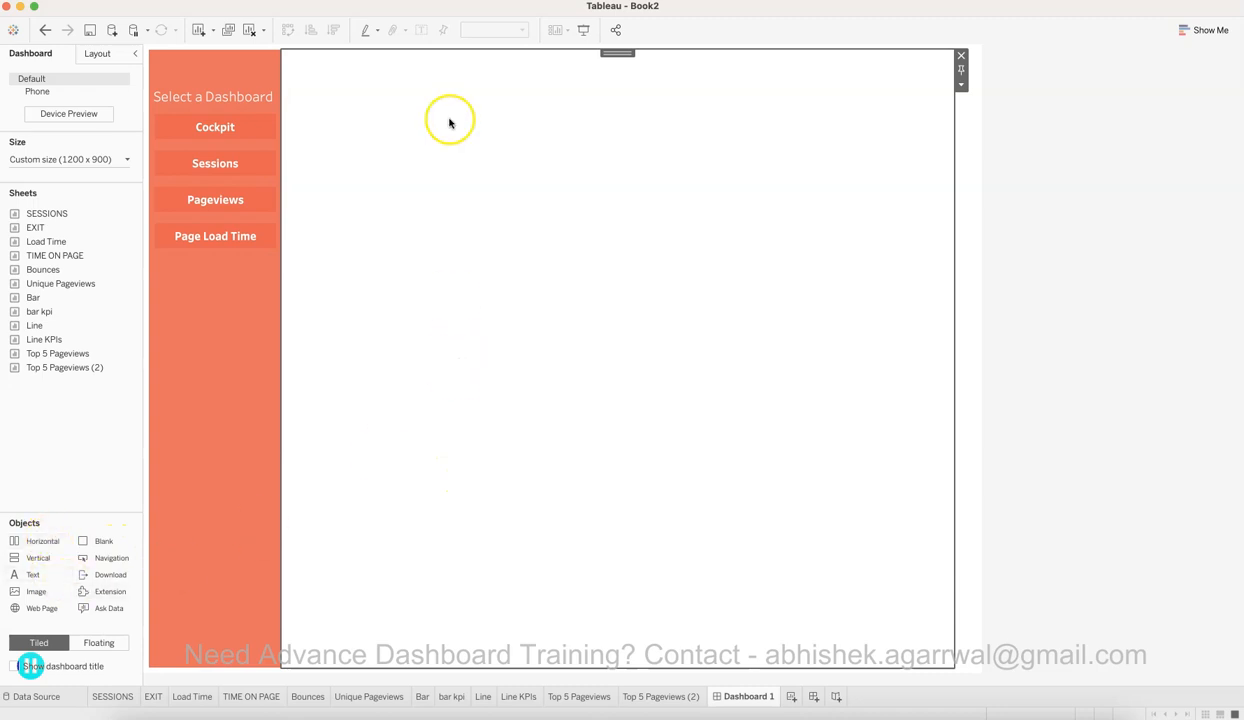
drag(41, 540, 421, 108)
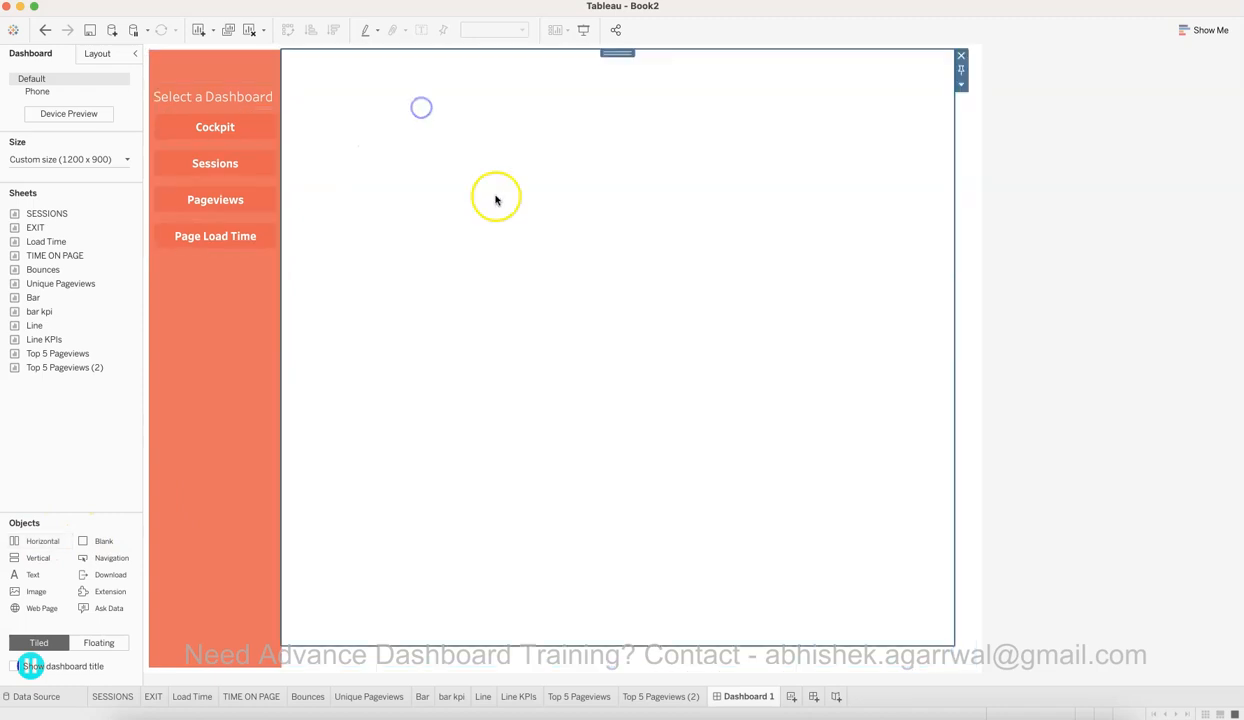
click(444, 656)
click(478, 303)
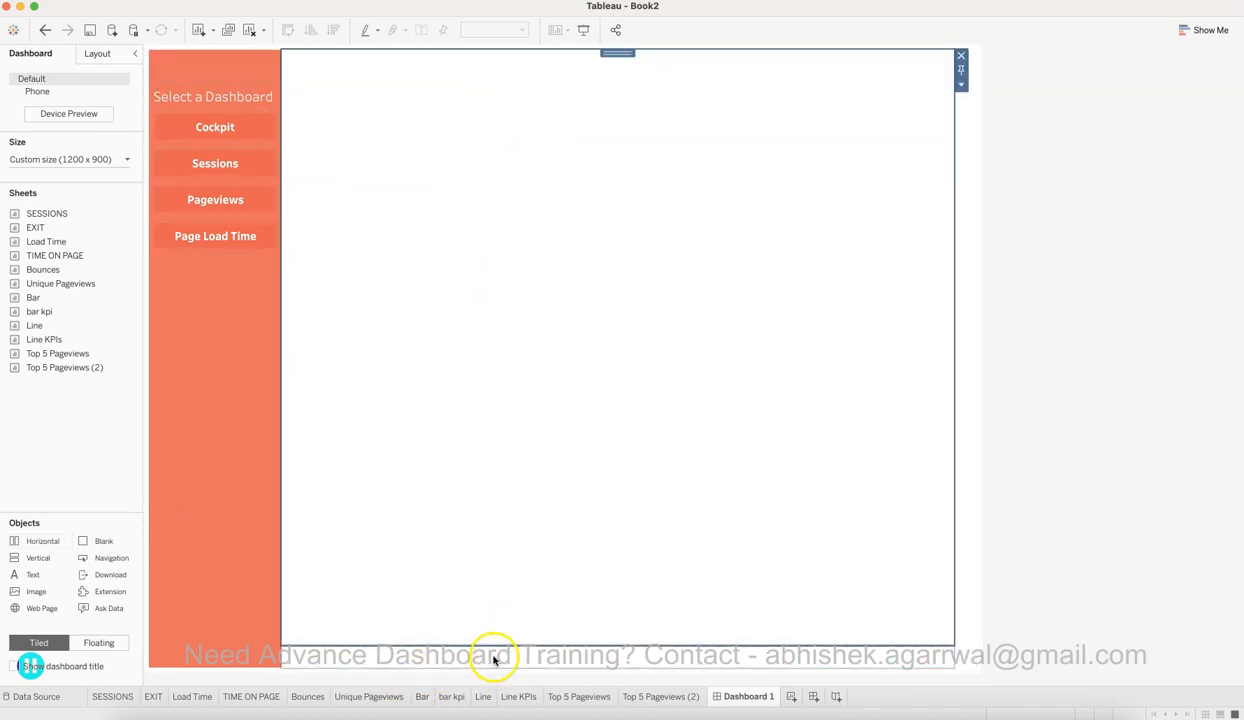
drag(494, 644, 480, 97)
click(455, 86)
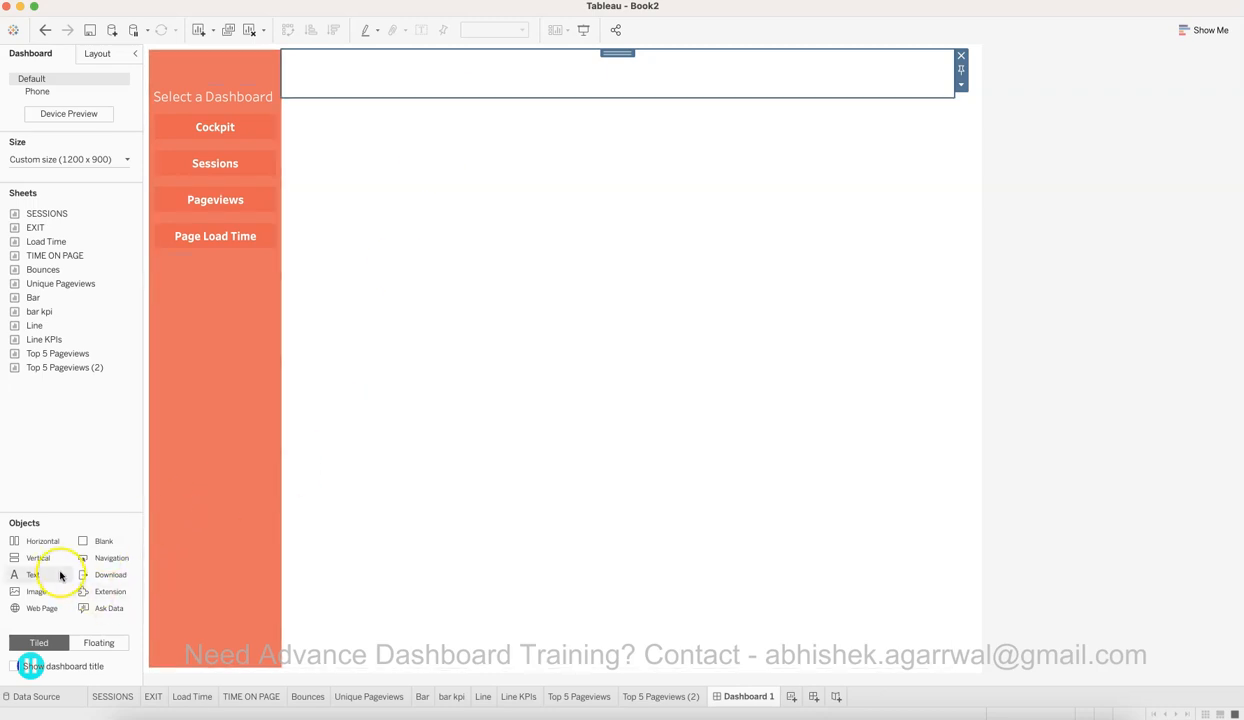
mouse_move(66, 578)
mouse_down()
mouse_move(153, 633)
mouse_move(200, 258)
mouse_move(569, 200)
mouse_move(280, 400)
mouse_up()
Step: Fill the header container's background with light pink at 100% opacity
click(387, 74)
click(99, 53)
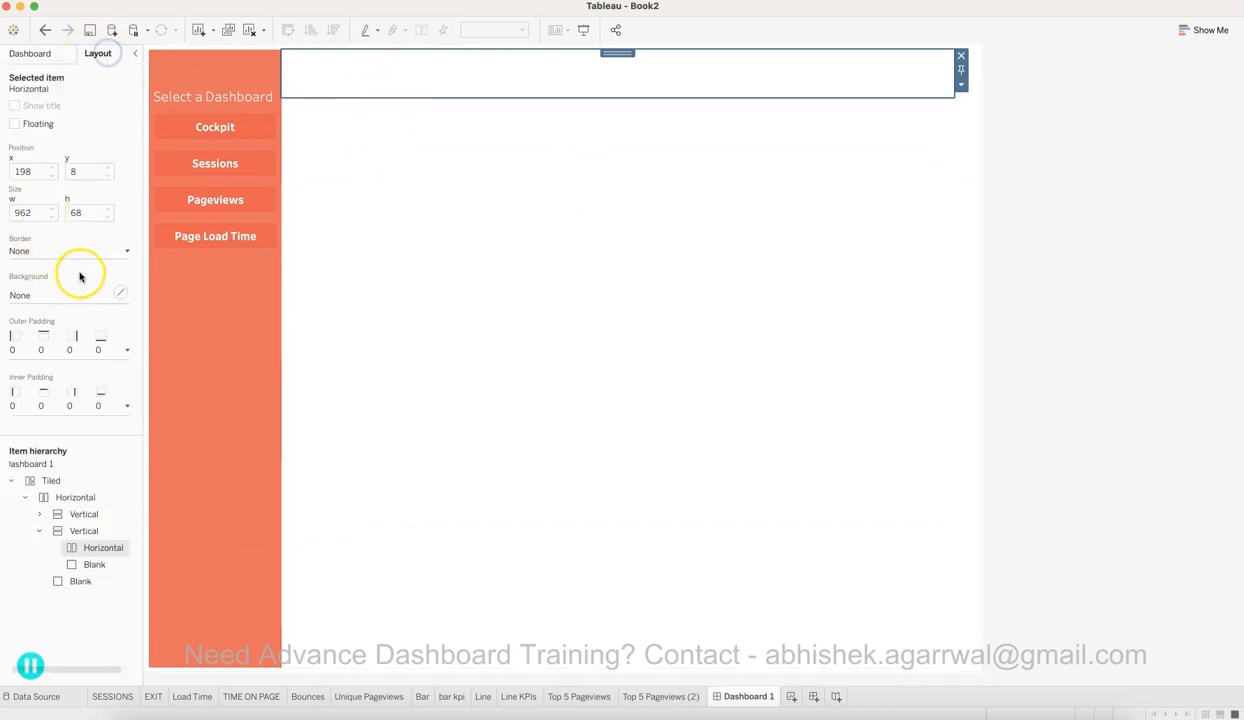
click(118, 291)
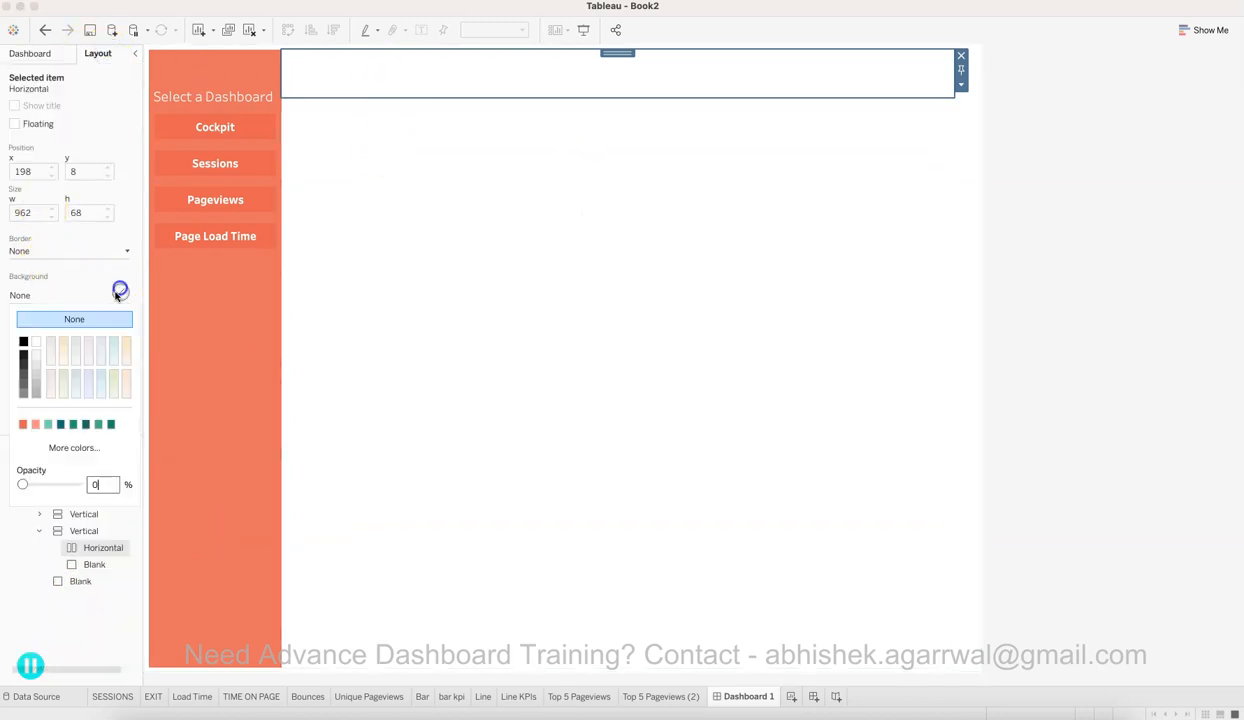
click(37, 425)
click(24, 425)
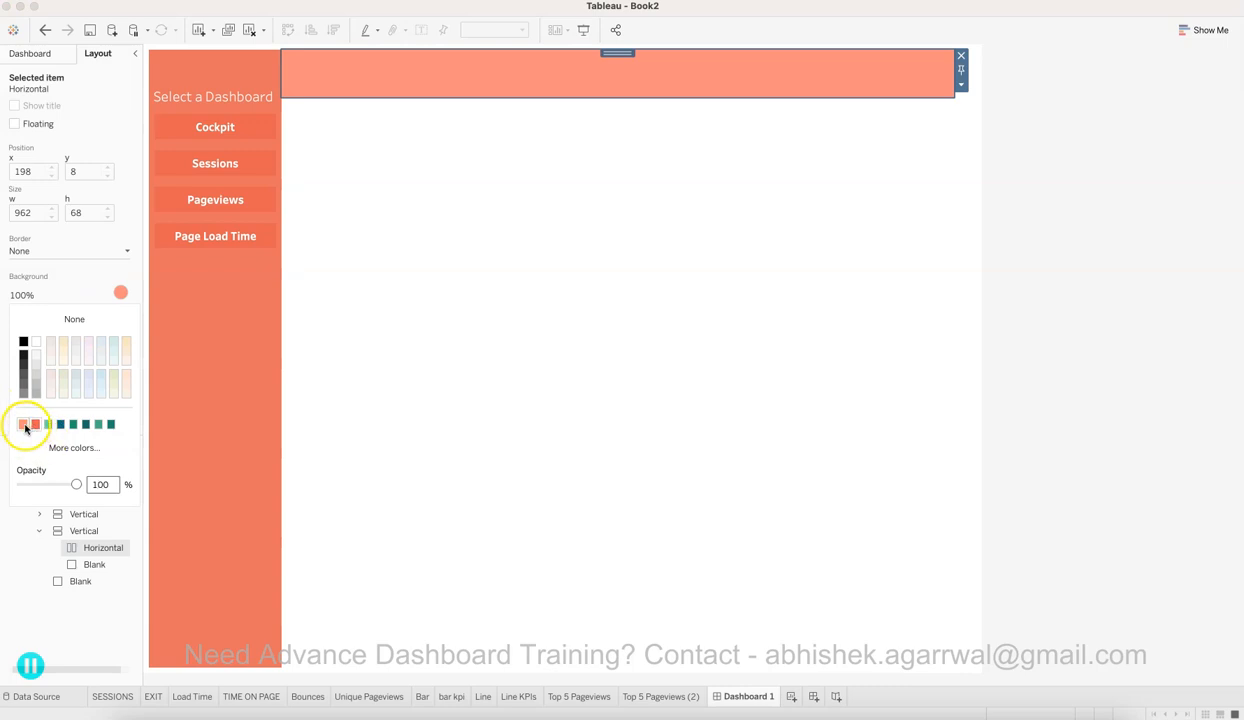
click(37, 425)
click(56, 446)
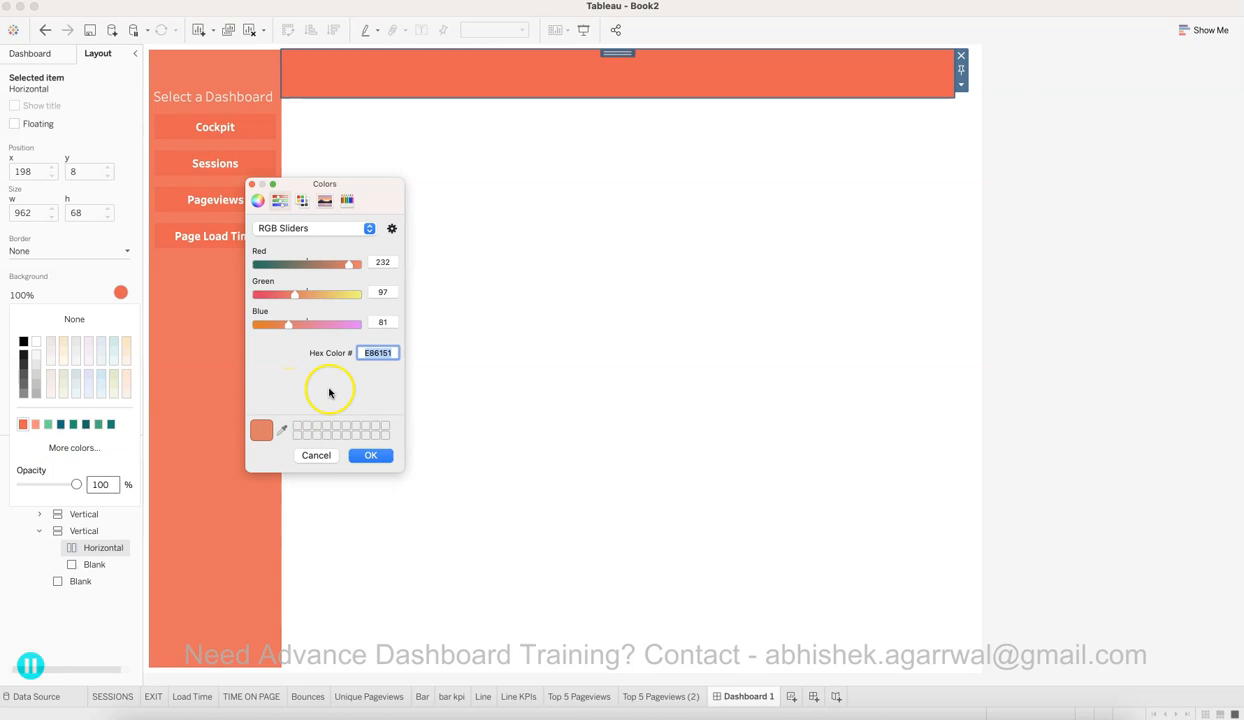
click(368, 461)
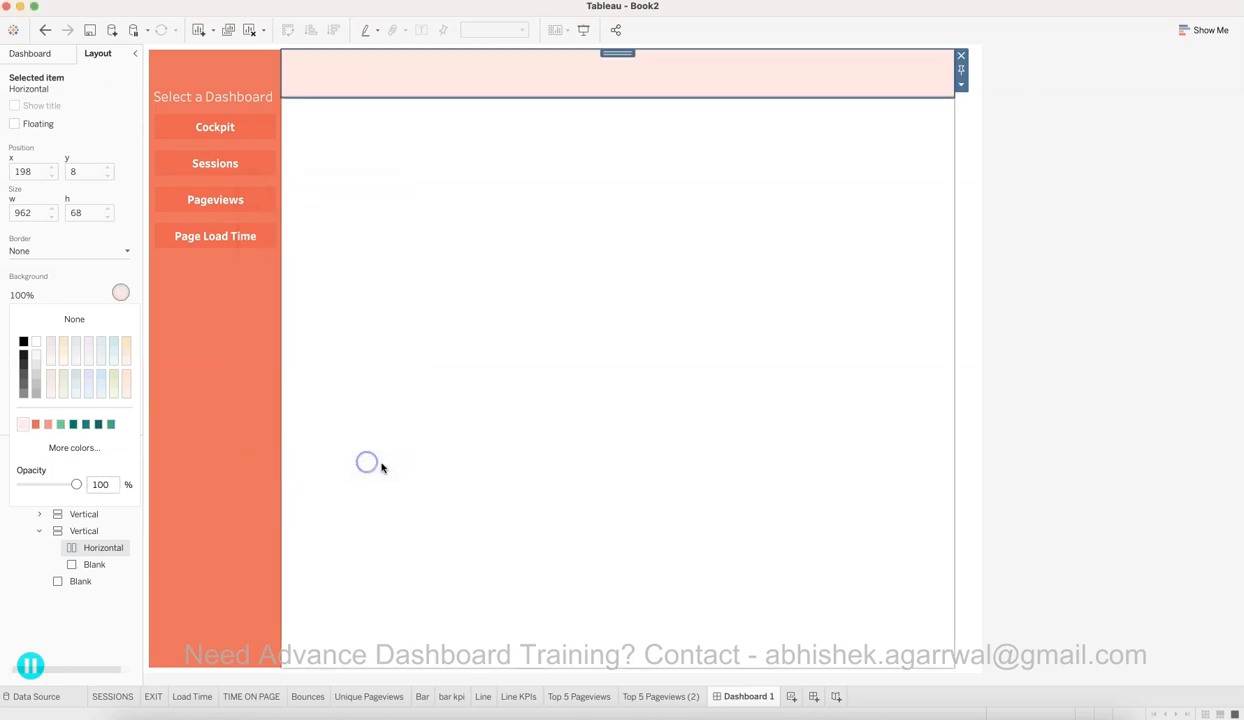
click(516, 369)
click(986, 375)
click(862, 143)
click(840, 87)
click(682, 70)
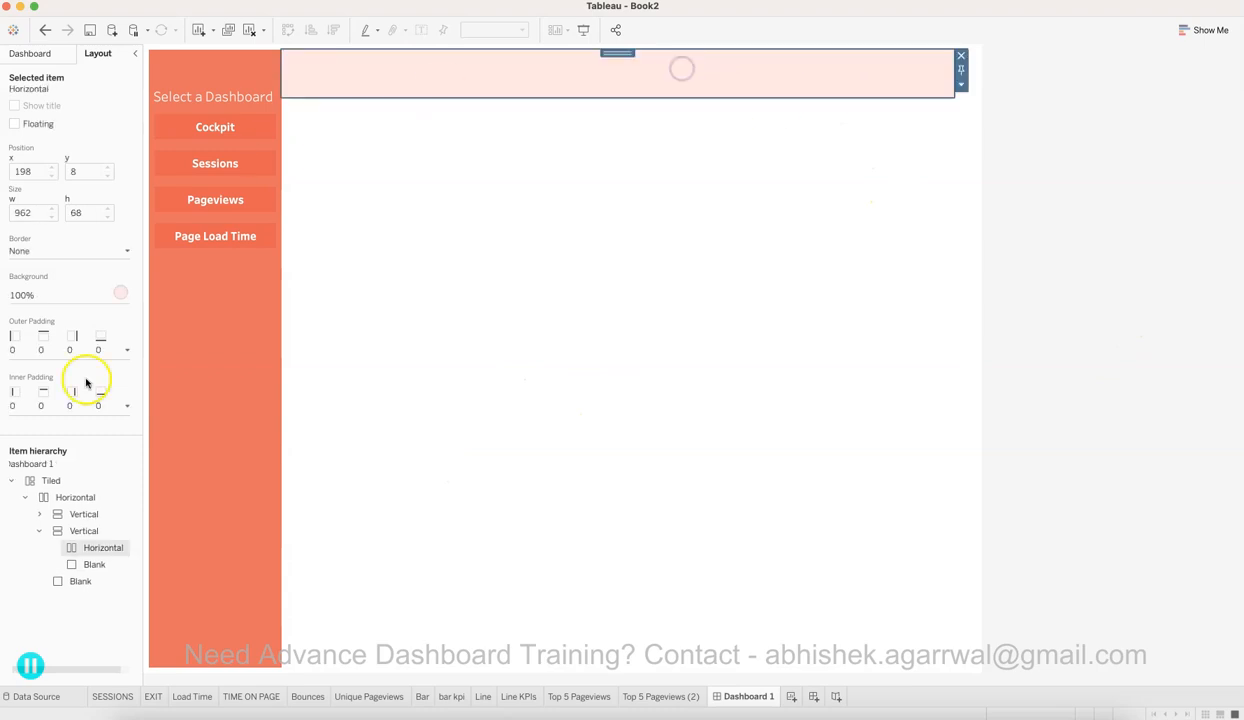
Step: Add a text object reading WEB MARKETING DASHBOARD to the header container, in bold 20-point salmon letters
click(48, 55)
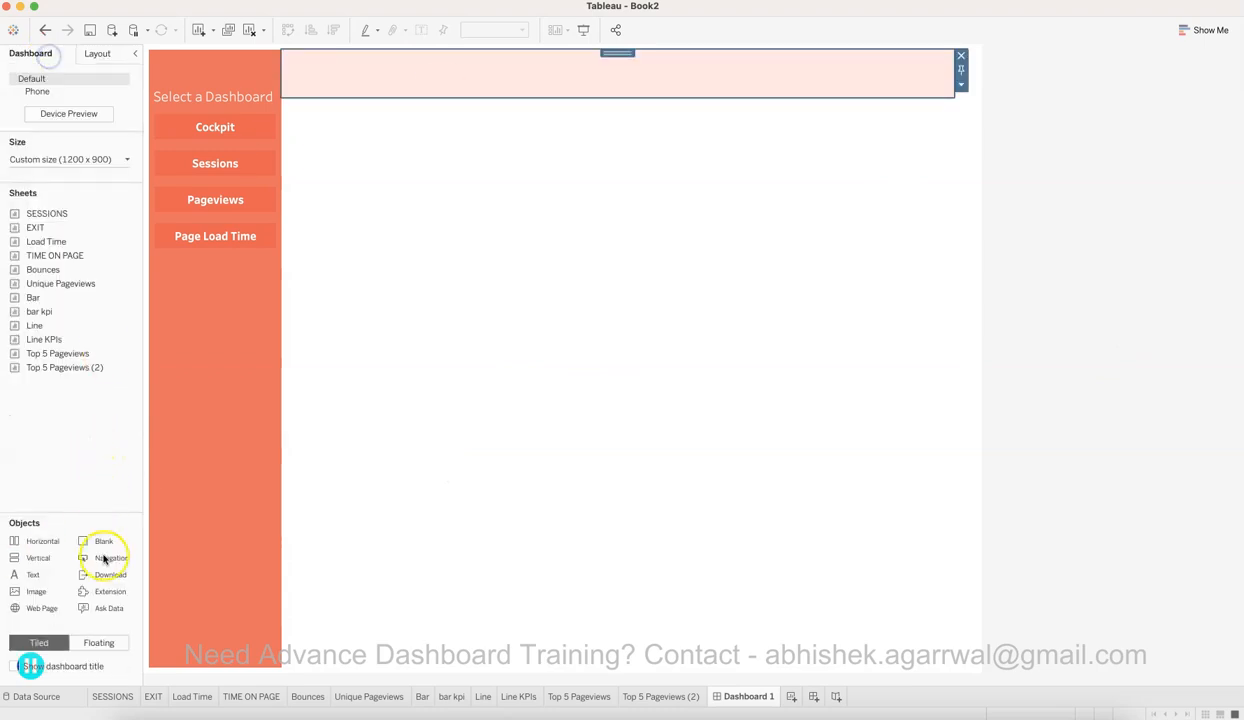
drag(33, 577, 451, 80)
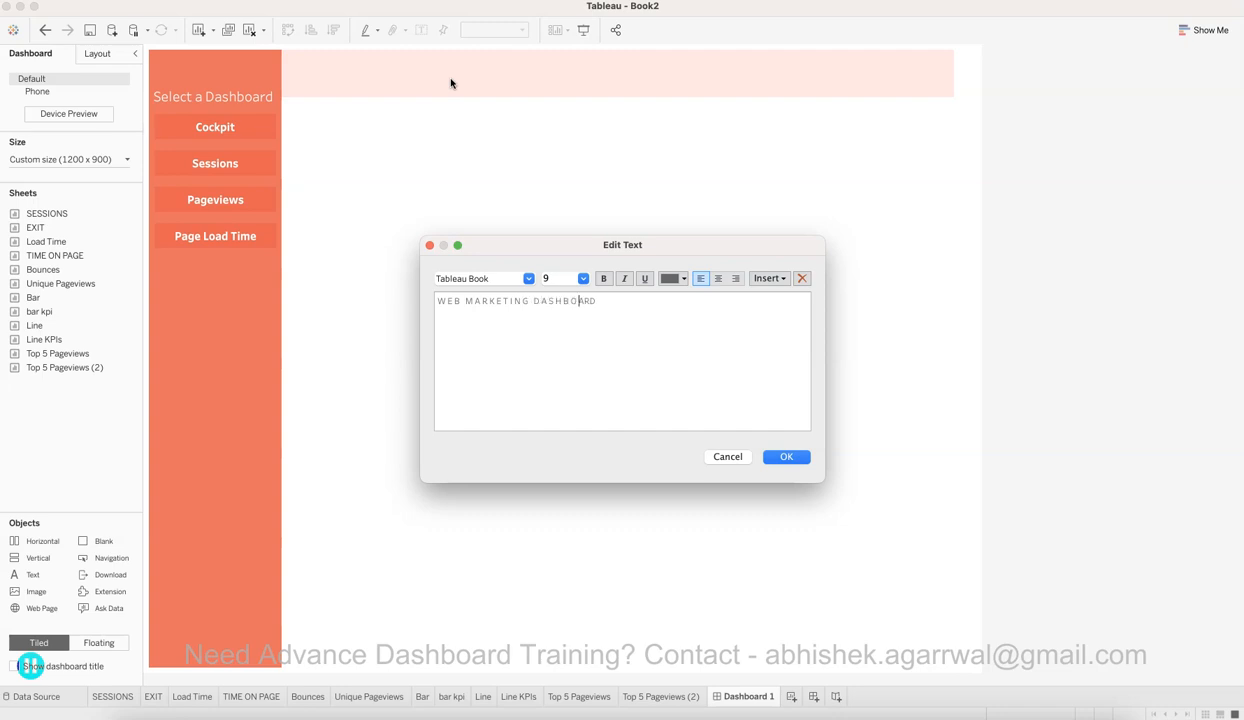
key(super+a)
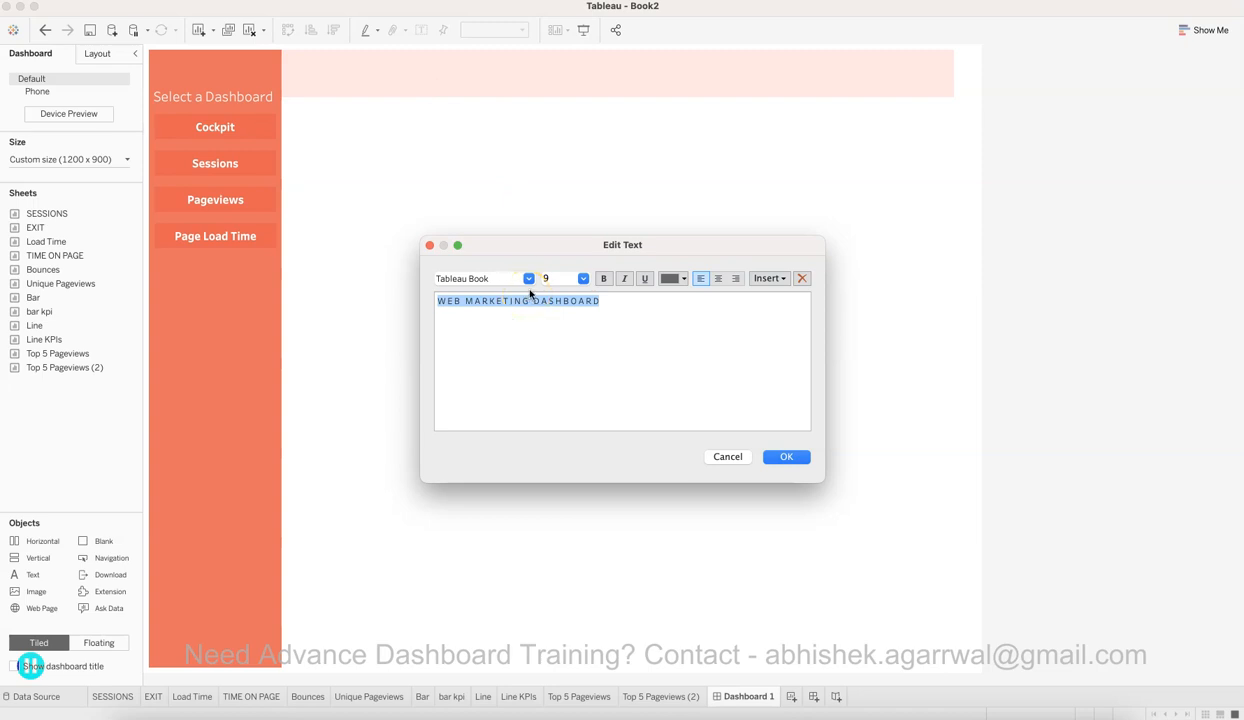
click(583, 281)
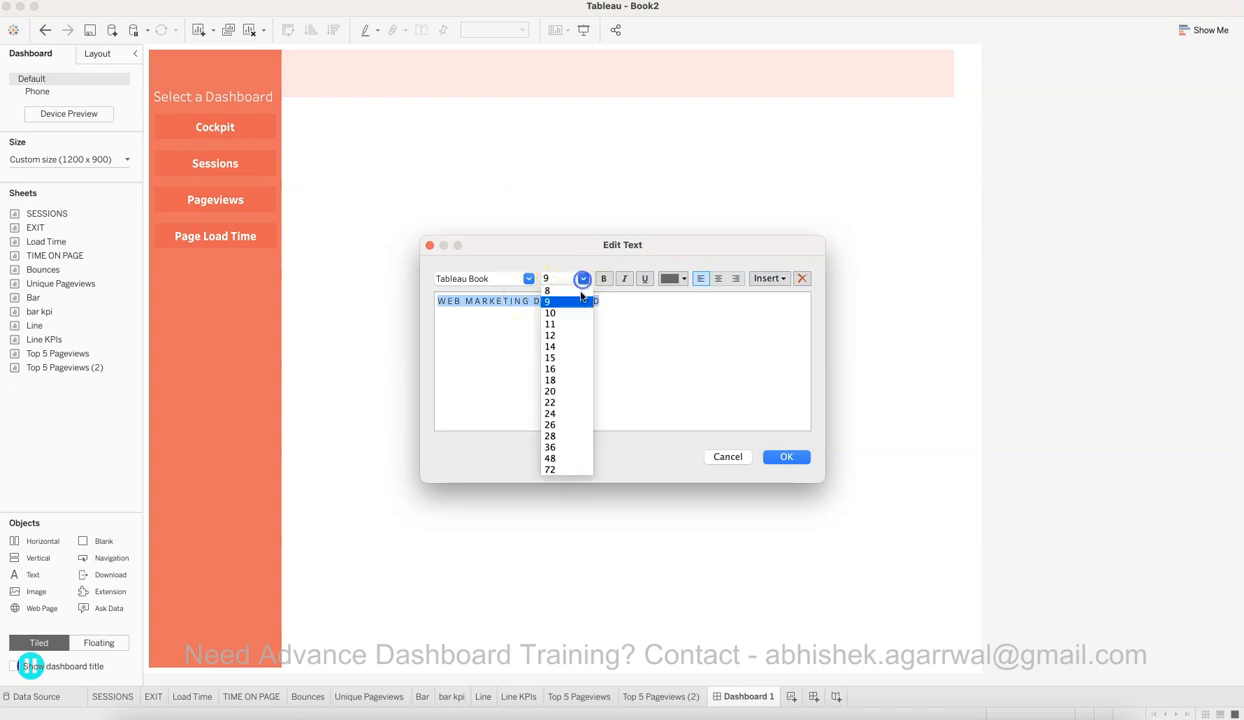
click(575, 390)
click(605, 280)
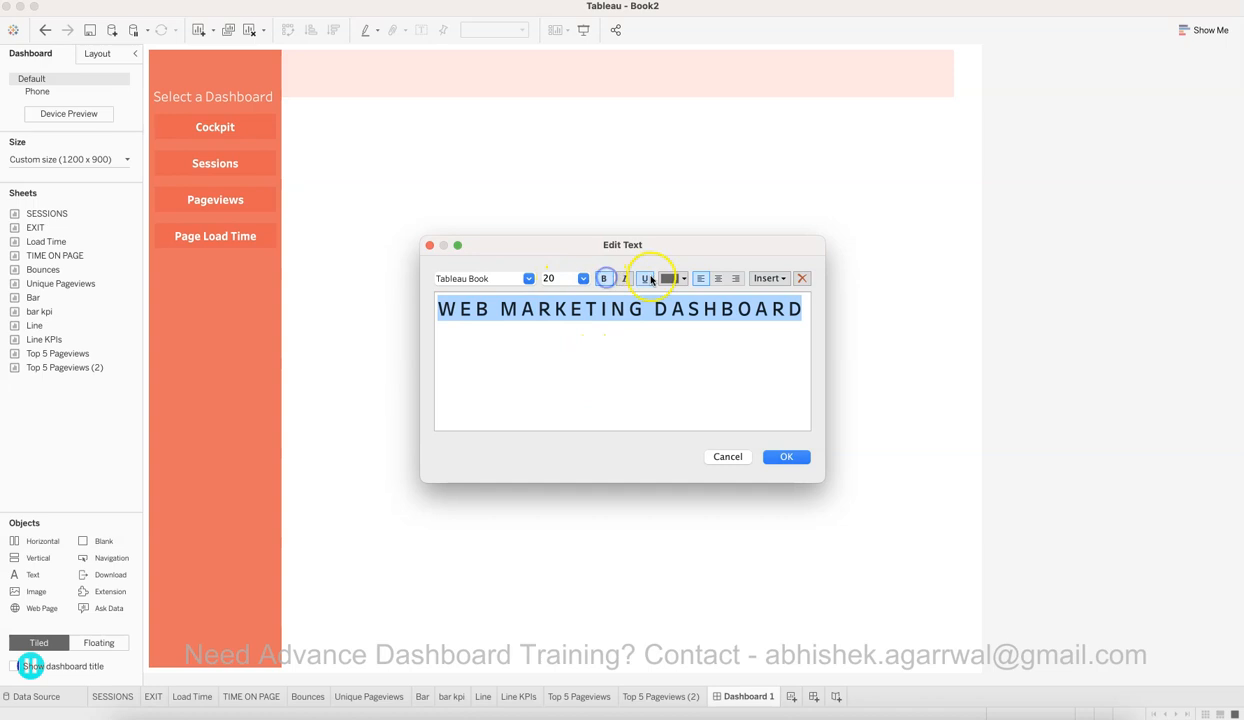
click(669, 278)
click(689, 360)
click(786, 456)
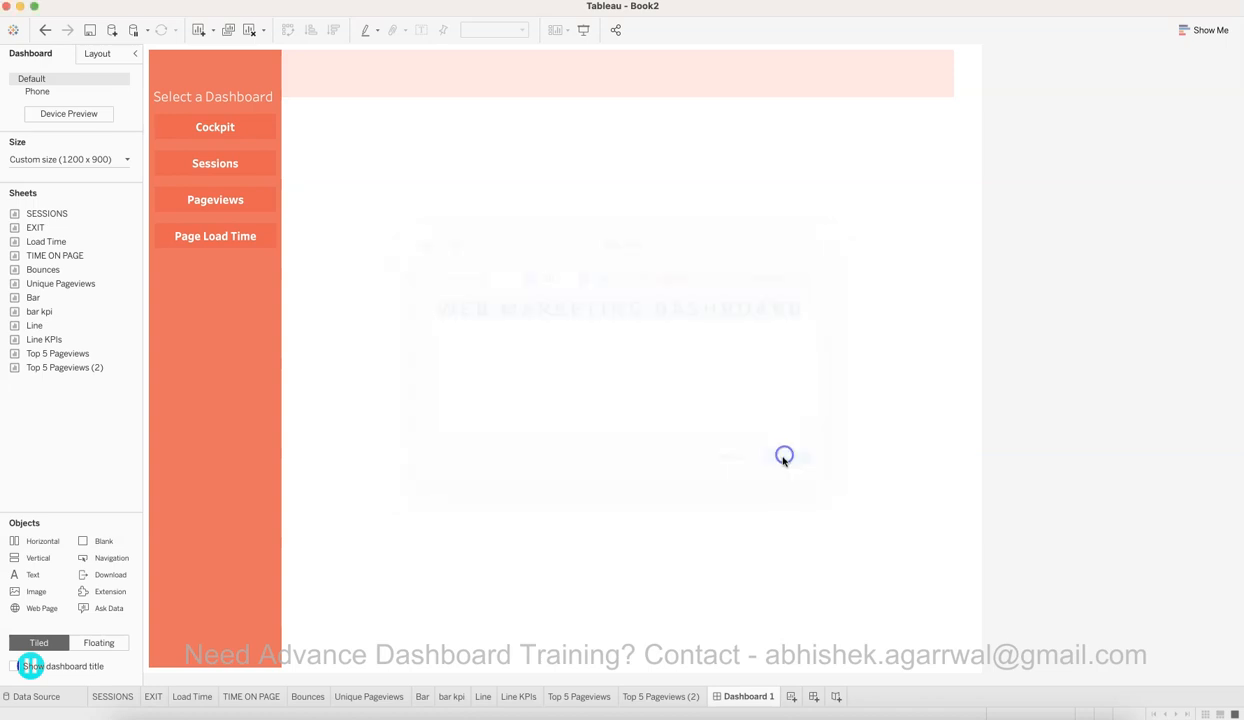
drag(636, 82, 639, 97)
click(634, 161)
click(1162, 223)
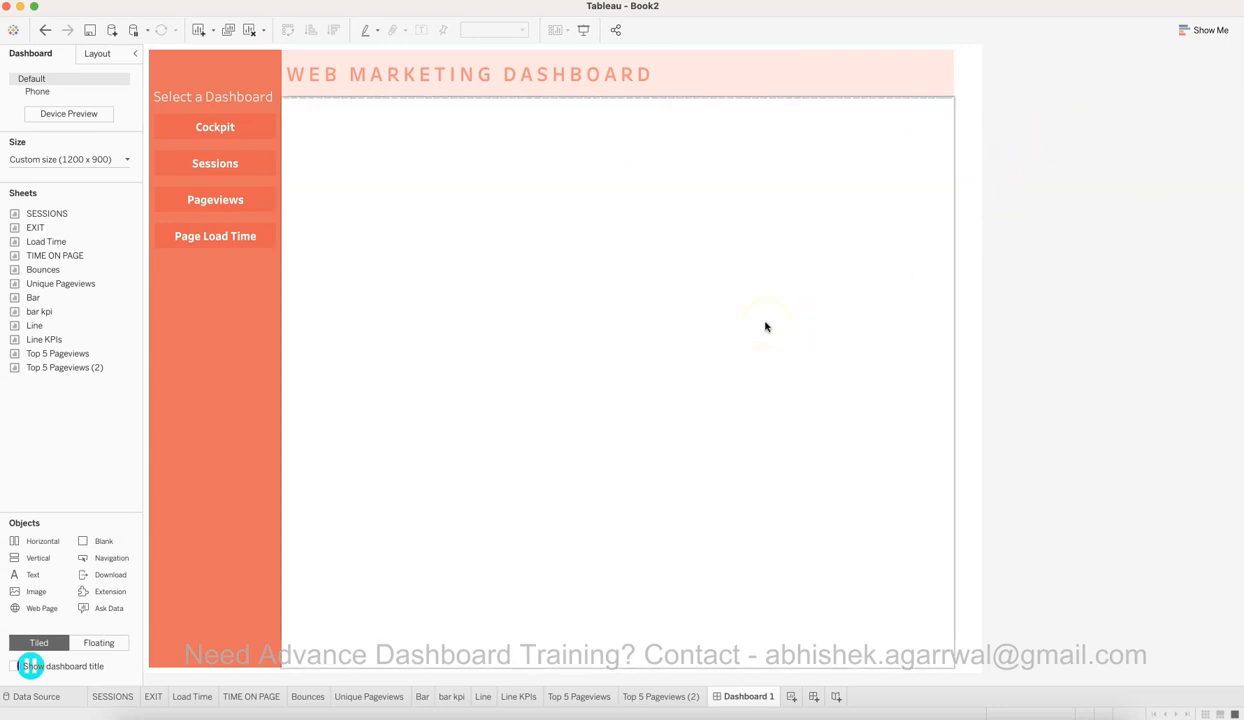
Step: Add a horizontal container about 149 pixels tall directly below the header and place a blank object inside it
drag(43, 544, 452, 104)
drag(530, 119, 551, 201)
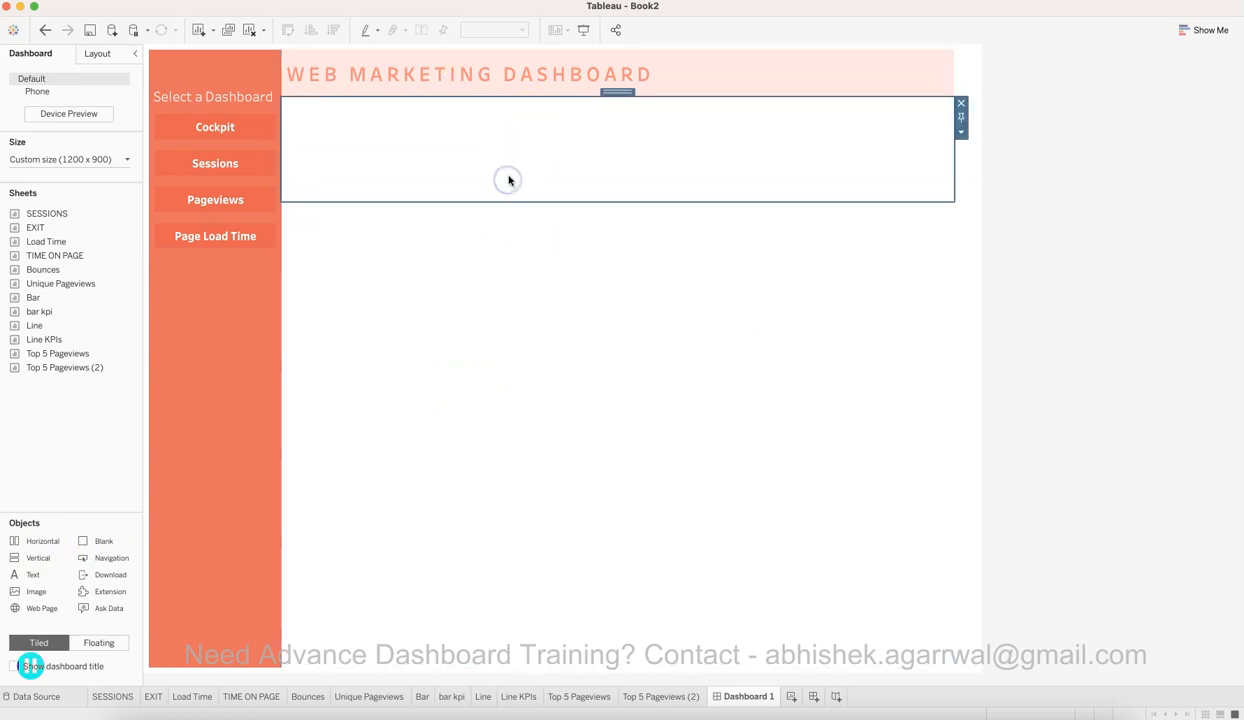
click(113, 55)
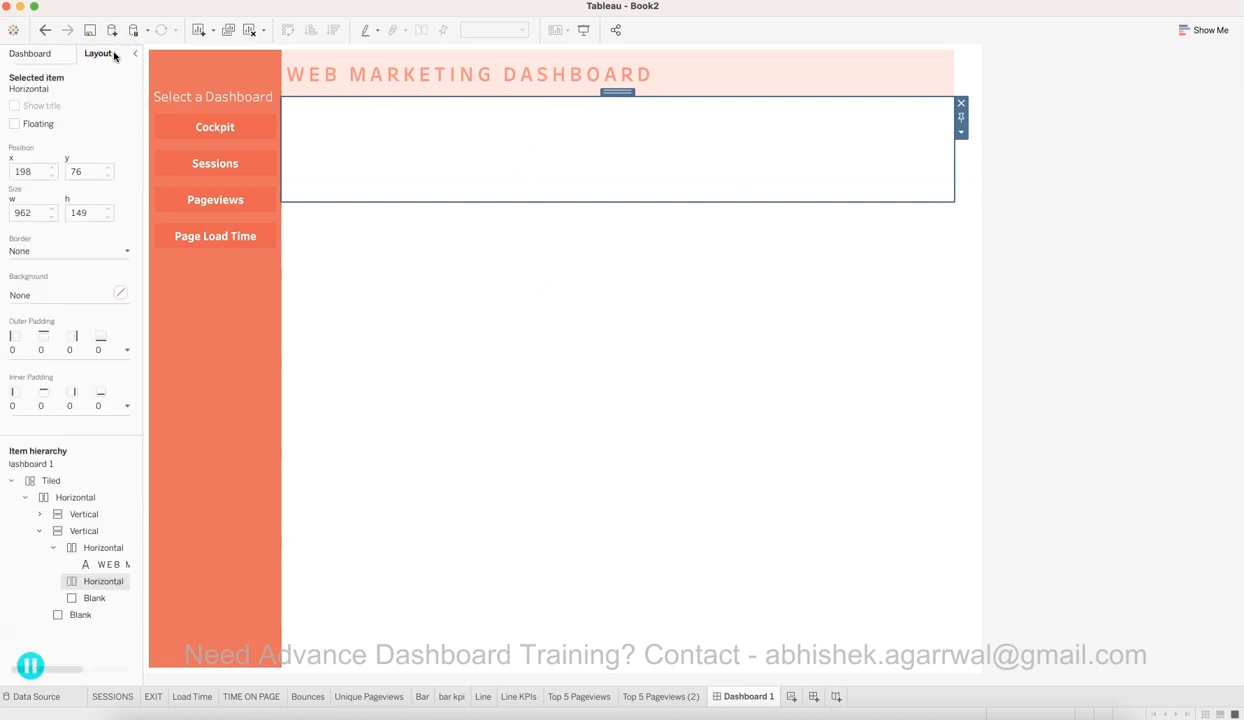
click(30, 54)
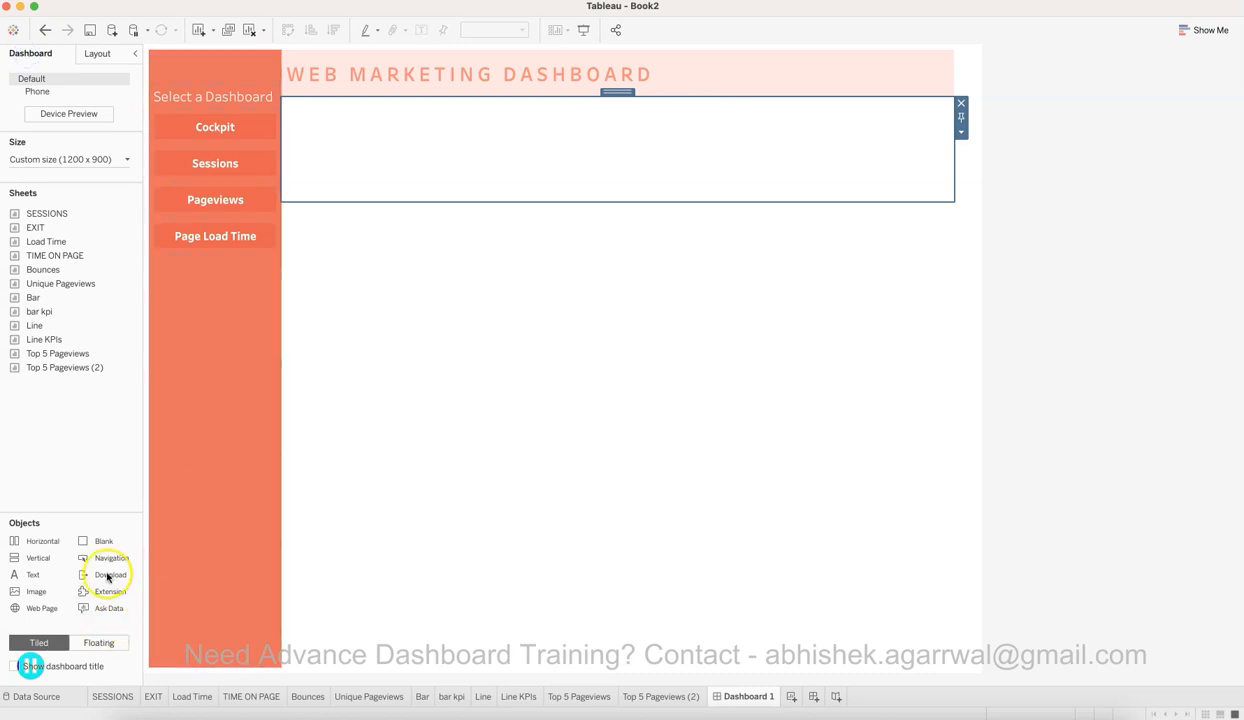
drag(109, 541, 547, 199)
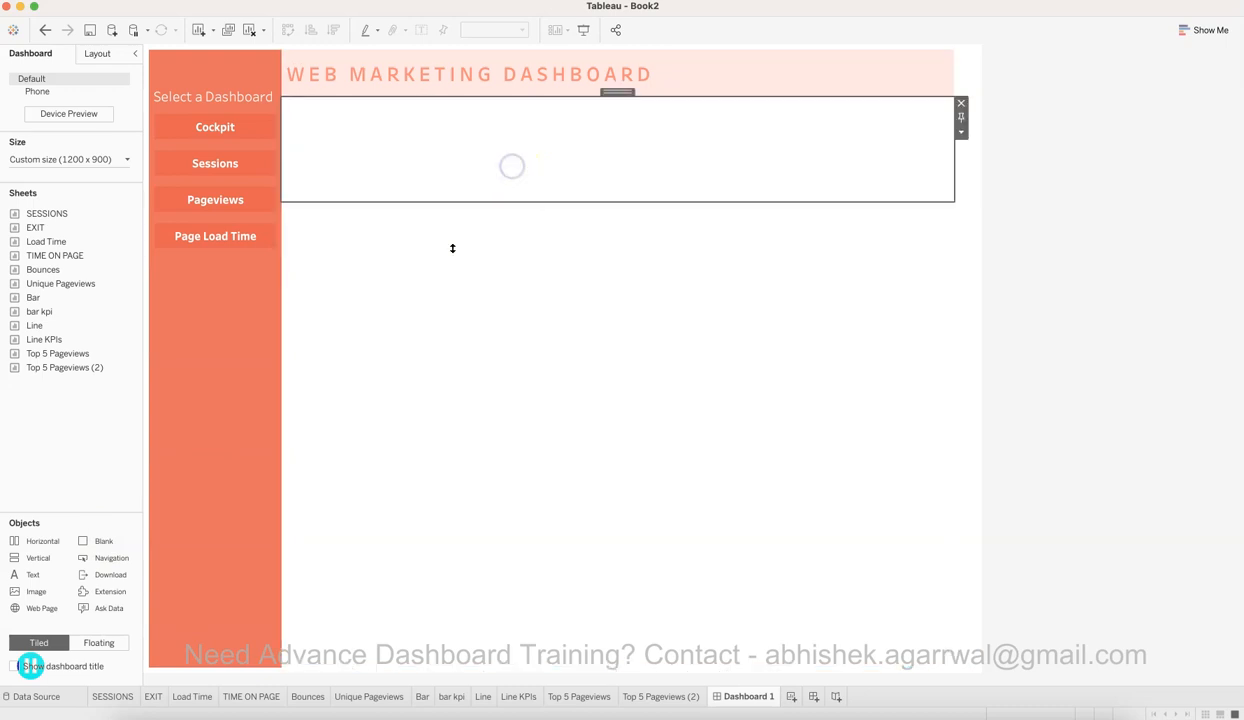
Step: Place four horizontal containers side by side in the row below the header, ahead of the blank
drag(44, 545, 369, 172)
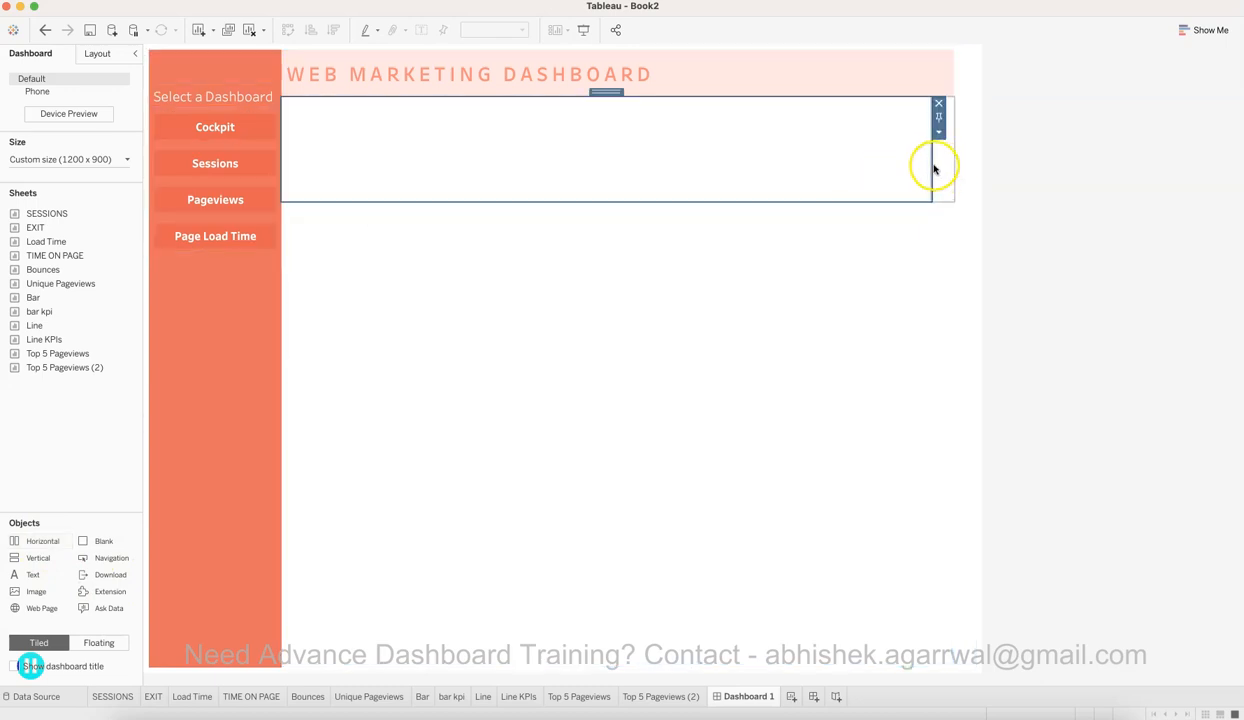
drag(925, 167, 439, 178)
drag(56, 550, 436, 153)
drag(42, 541, 453, 156)
drag(37, 546, 505, 148)
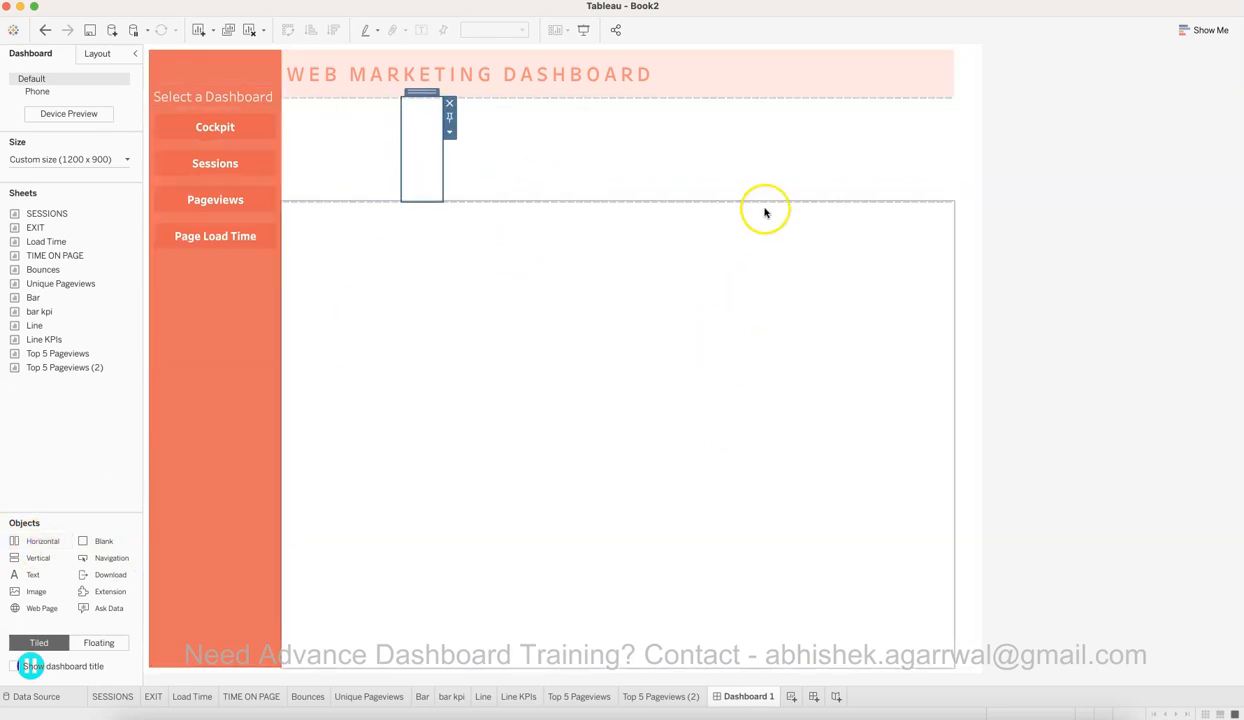
Step: Delete the blank object from the end of the row below the header
click(794, 169)
click(961, 104)
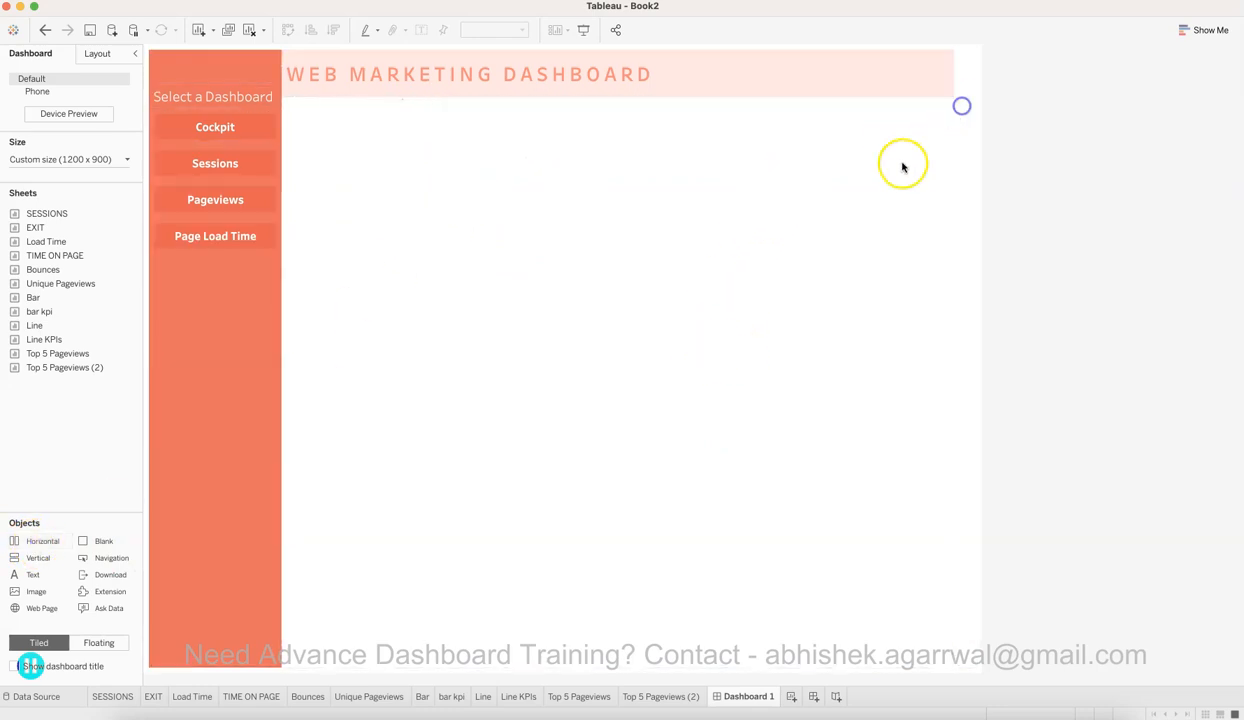
drag(884, 153, 851, 174)
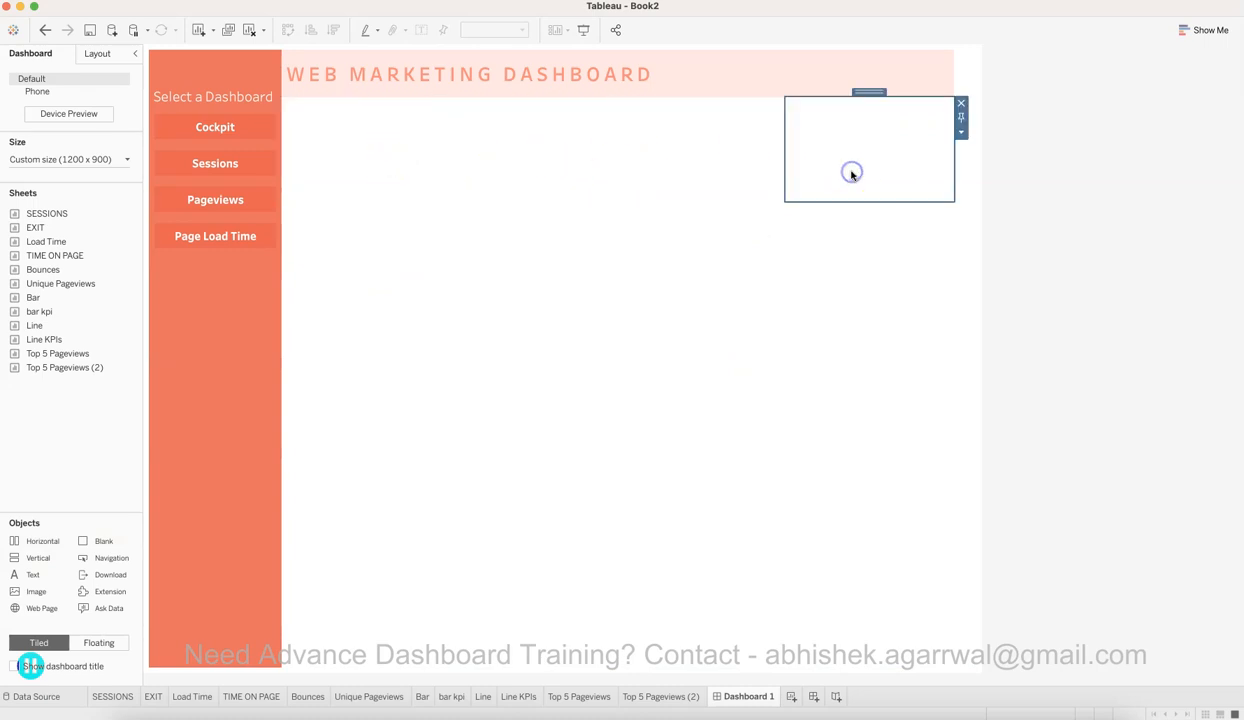
click(1089, 284)
click(320, 154)
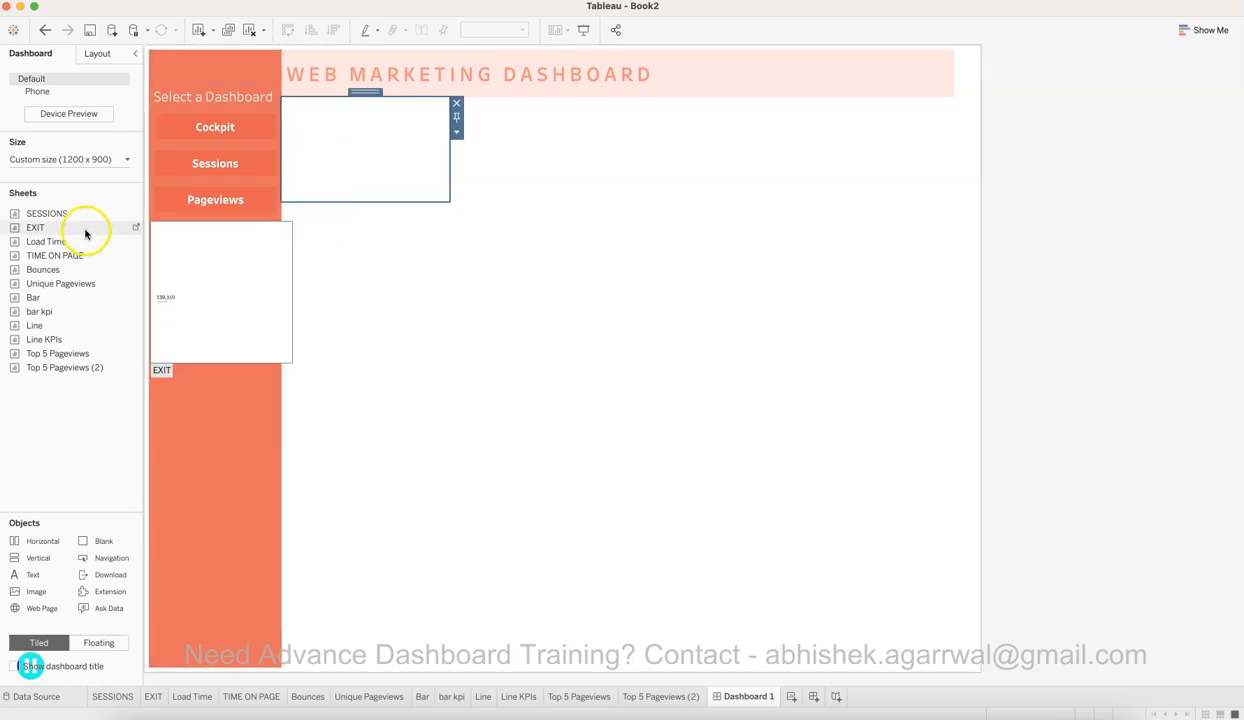
Step: Place the SESSIONS, EXIT, Load Time and TIME ON PAGE sheets in the four containers below the header, in that order
drag(81, 213, 342, 141)
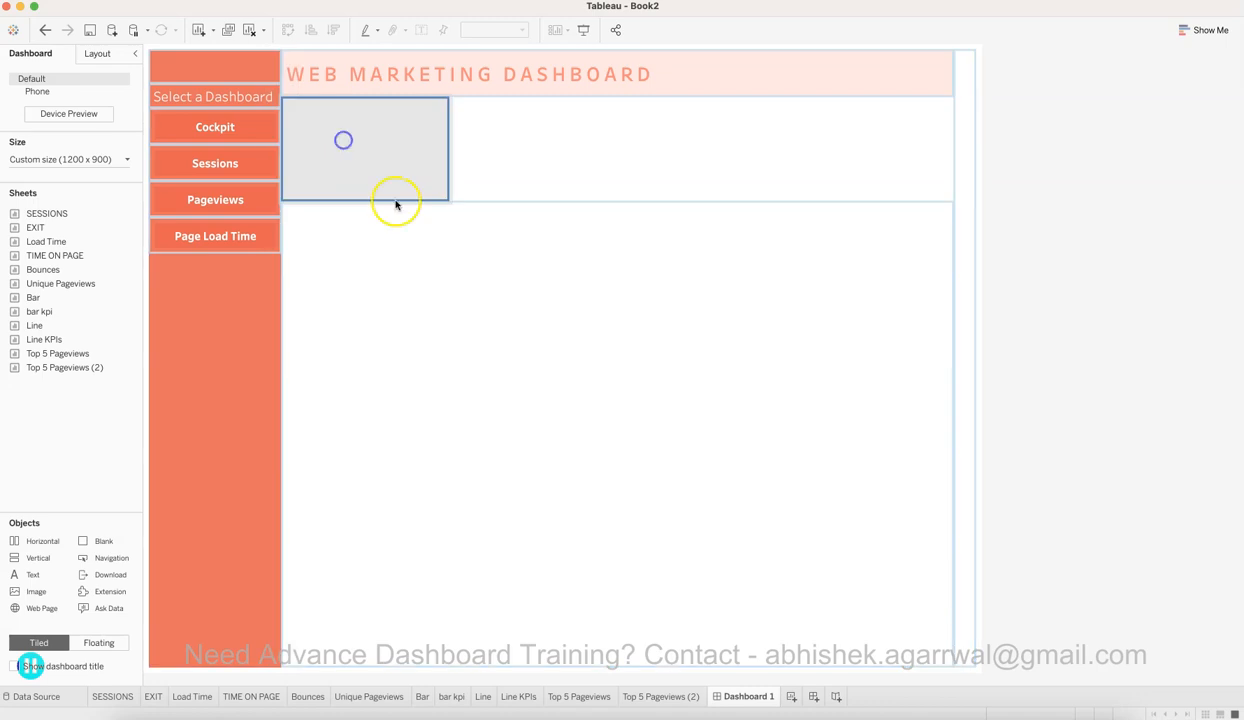
drag(396, 204, 394, 200)
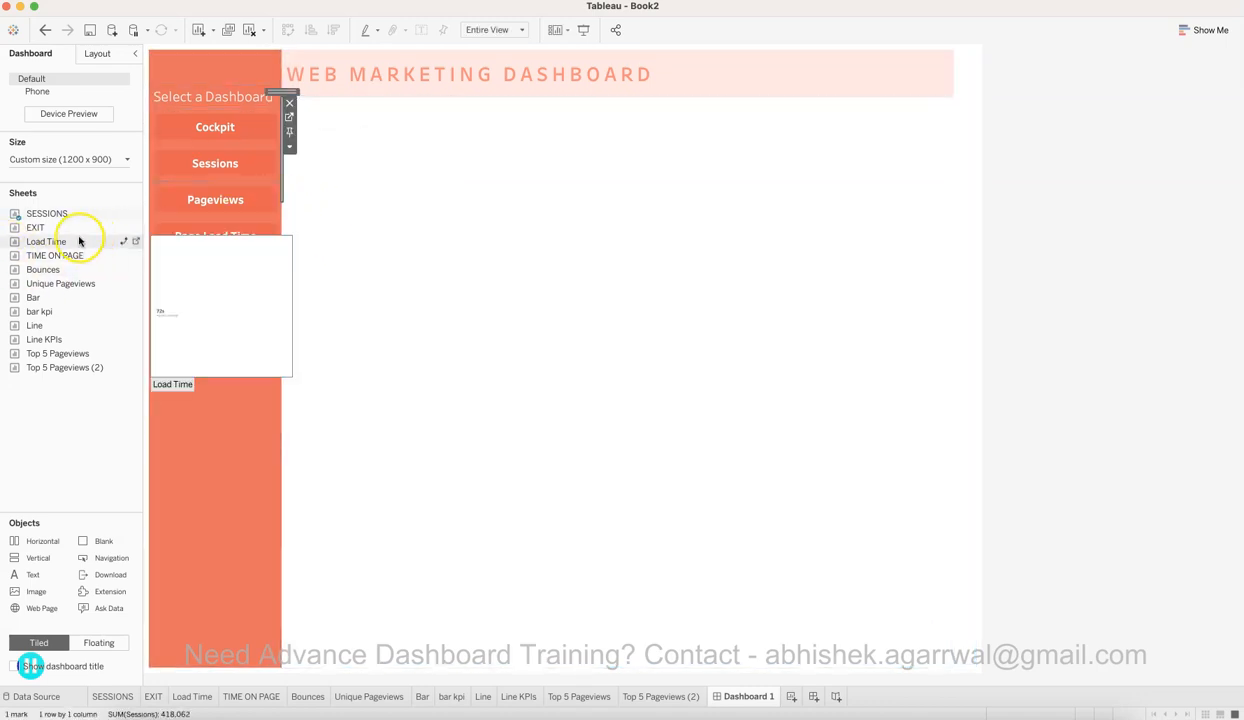
drag(72, 228, 389, 158)
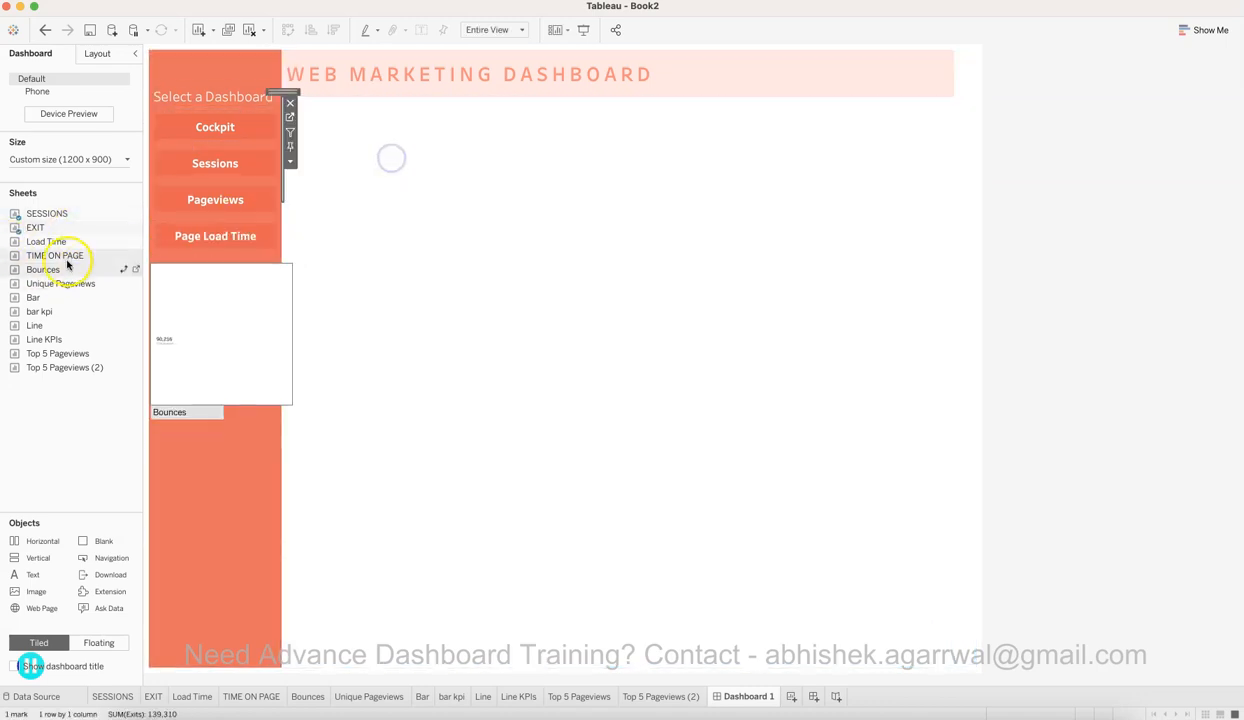
drag(44, 242, 473, 177)
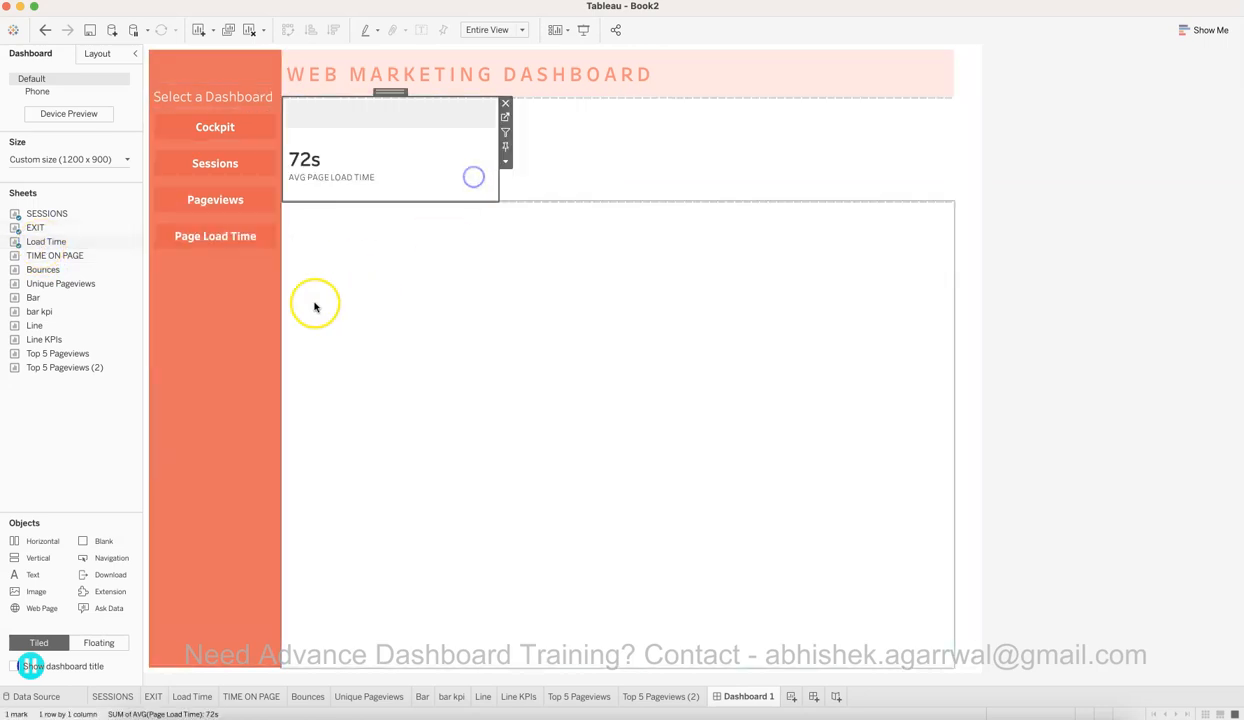
drag(69, 257, 545, 180)
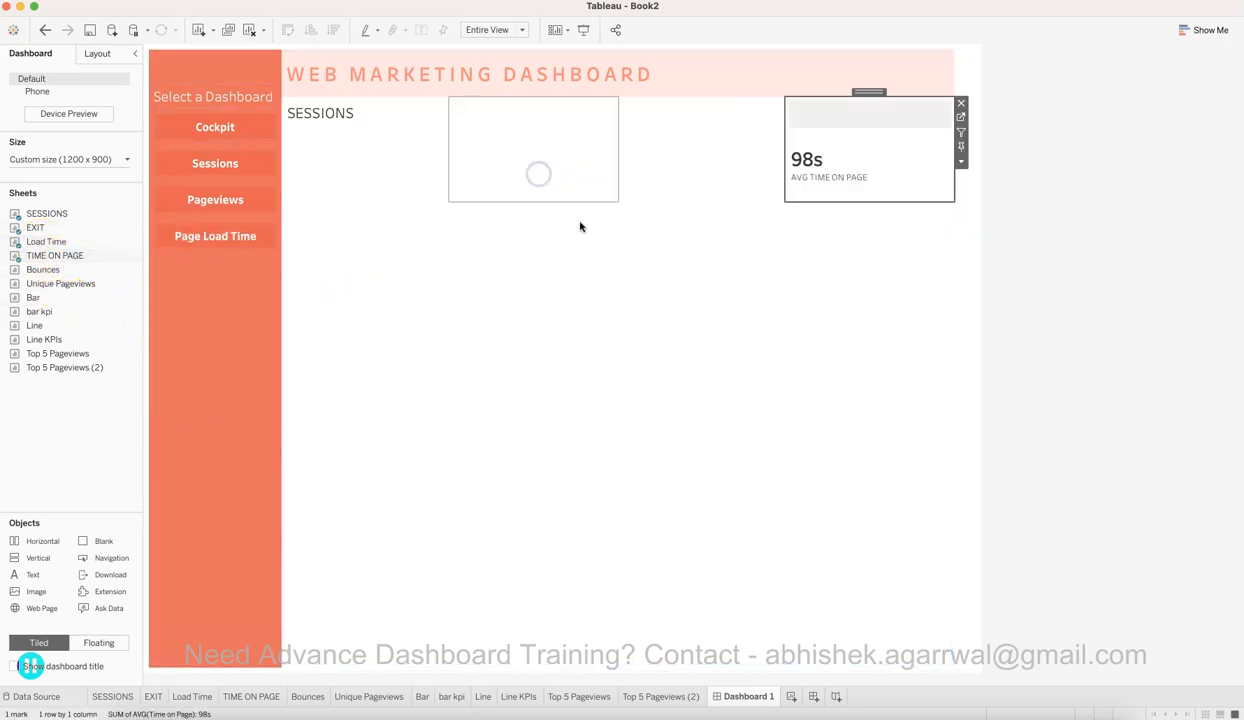
click(1083, 275)
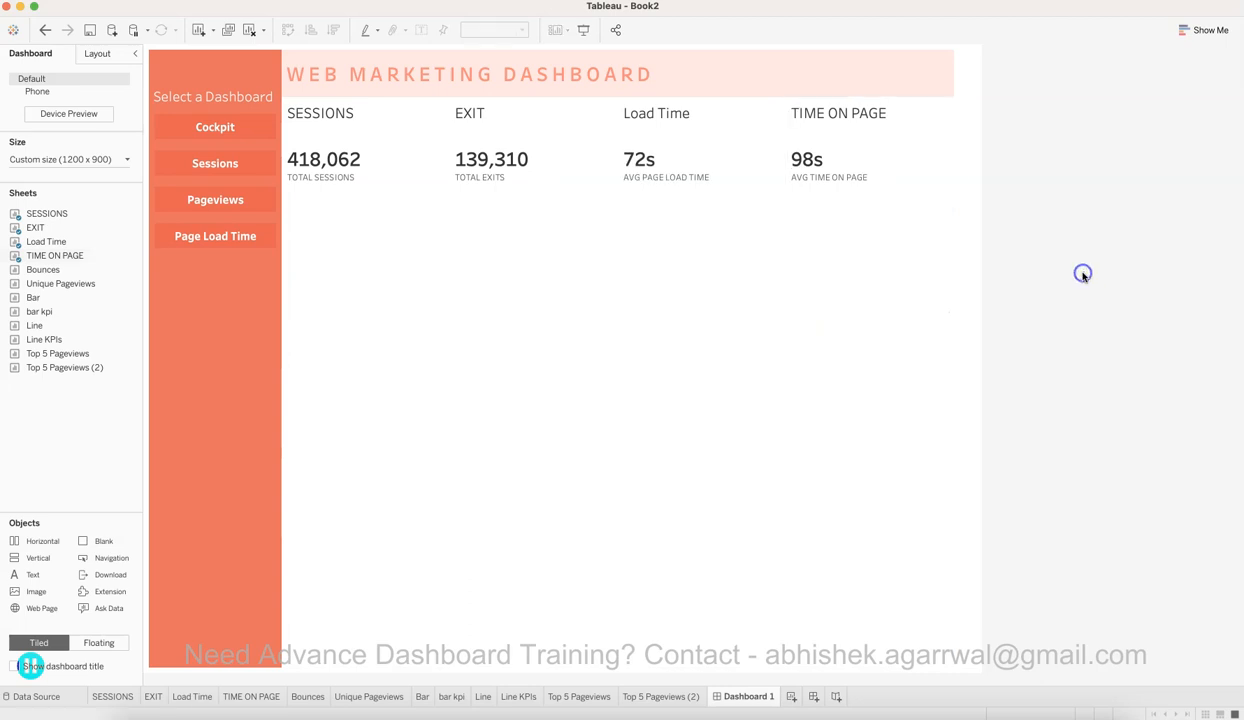
Step: Hide the titles of the SESSIONS, EXIT, Load Time and TIME ON PAGE sheets on the dashboard
right_click(321, 121)
click(347, 150)
click(475, 117)
right_click(475, 117)
click(501, 146)
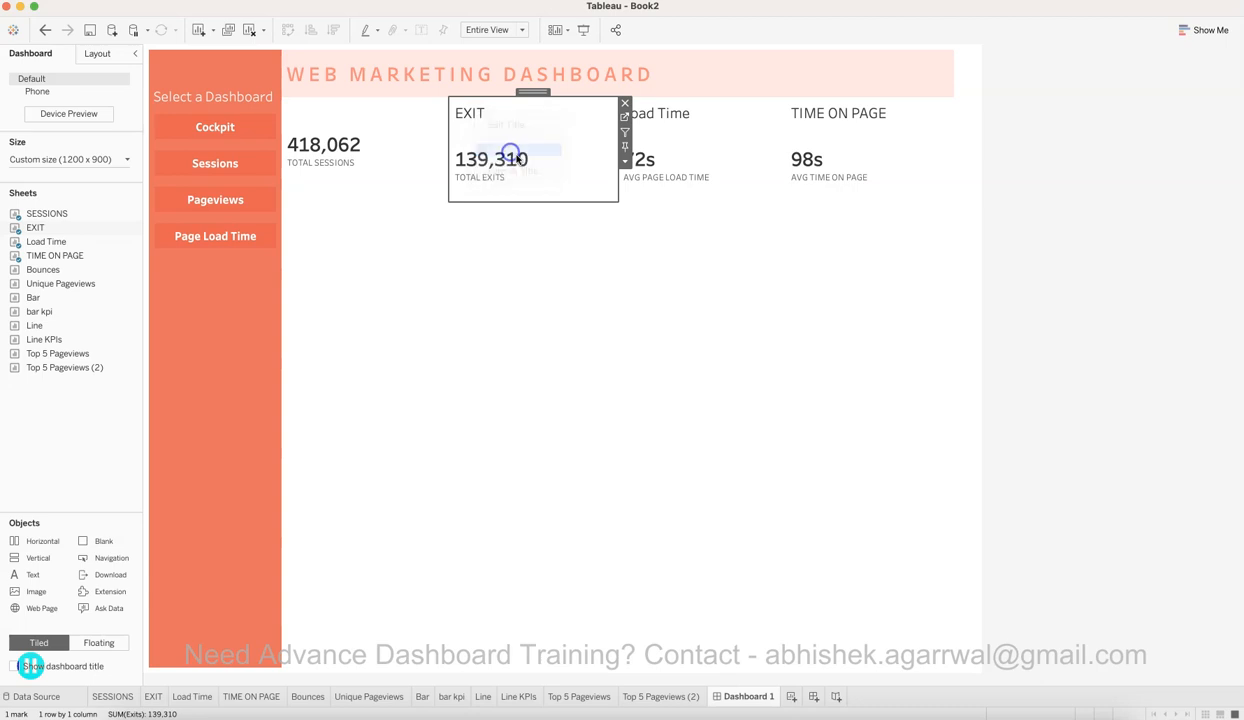
right_click(655, 113)
click(703, 144)
click(845, 116)
right_click(861, 118)
click(893, 142)
click(1039, 166)
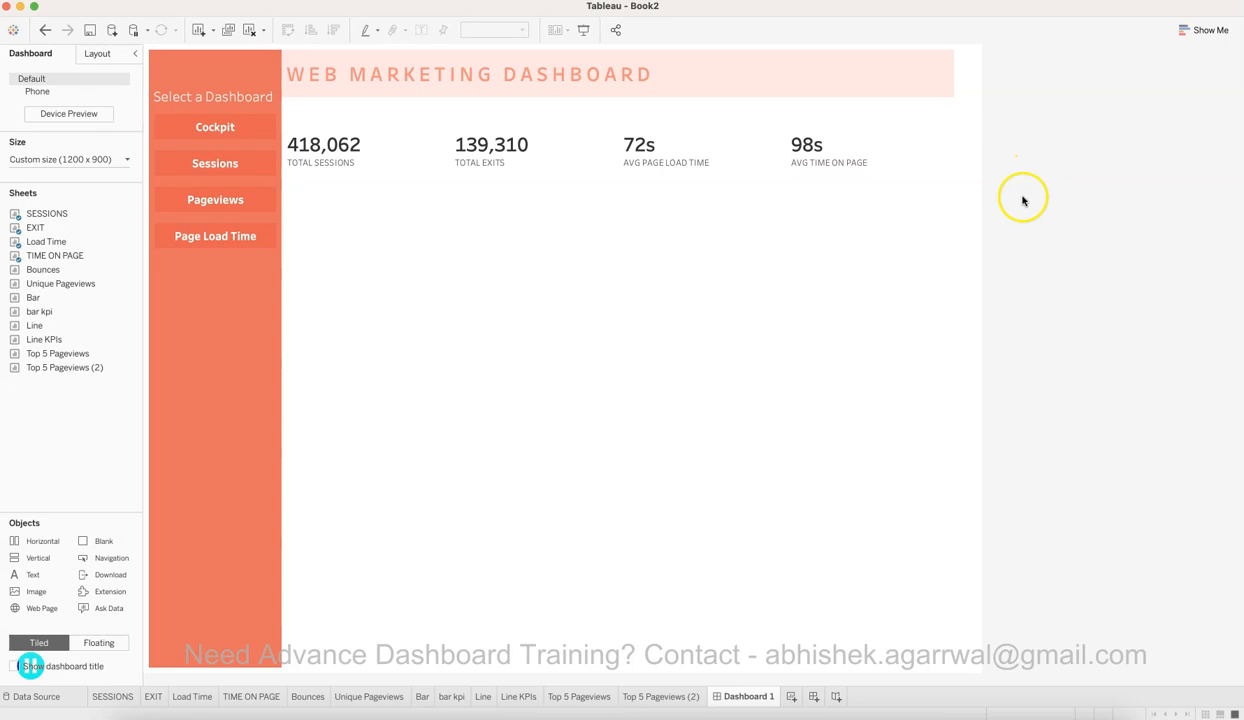
Step: Switch to the Dribbble reference design in the browser and examine the icons in its KPI cards up close
click(410, 139)
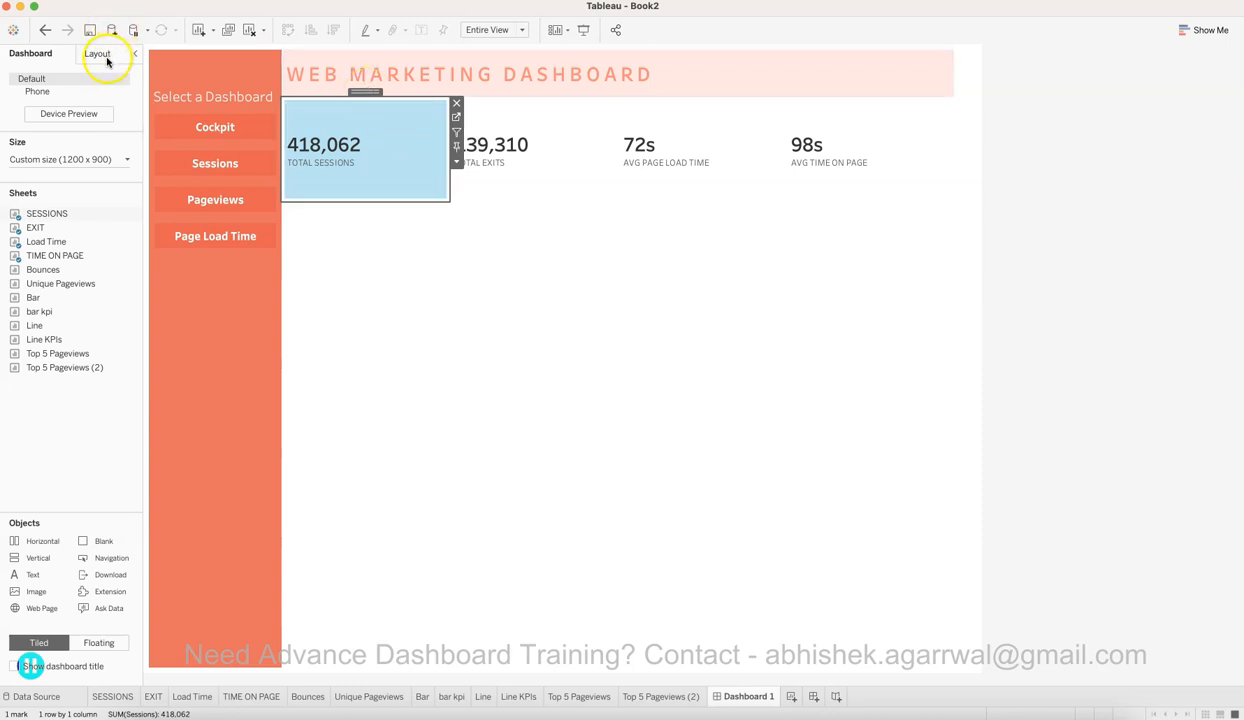
drag(57, 353, 544, 516)
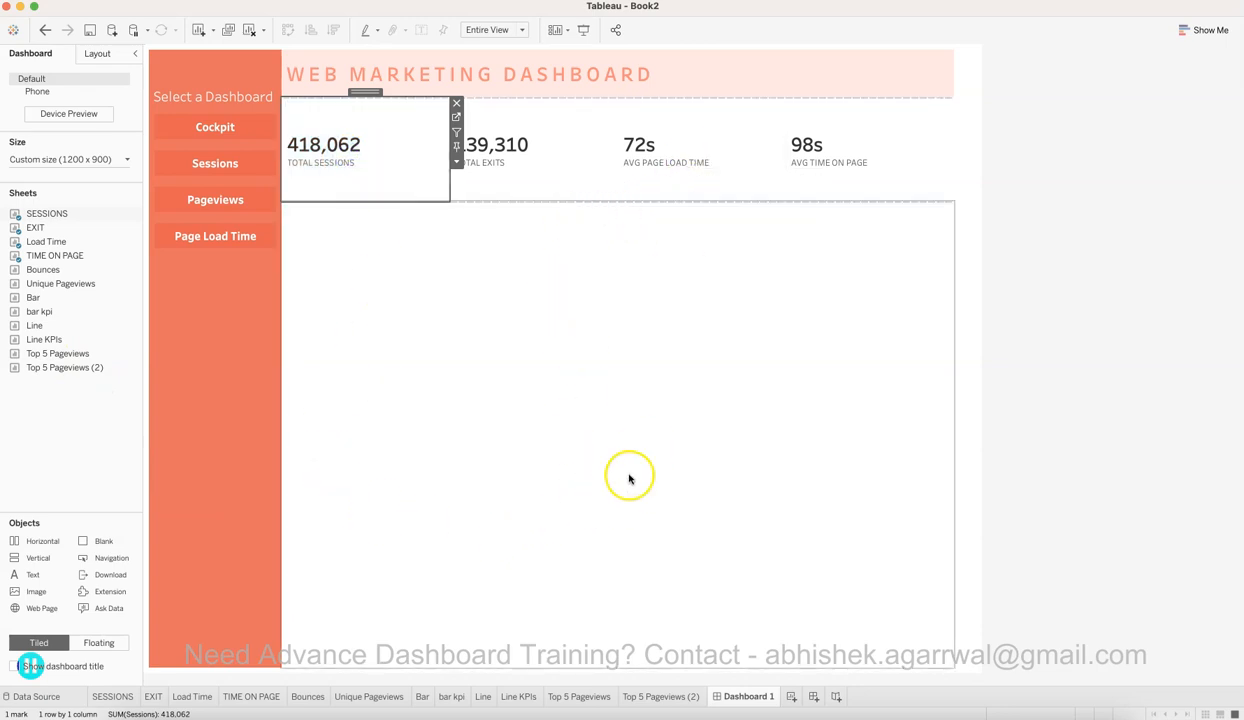
click(367, 717)
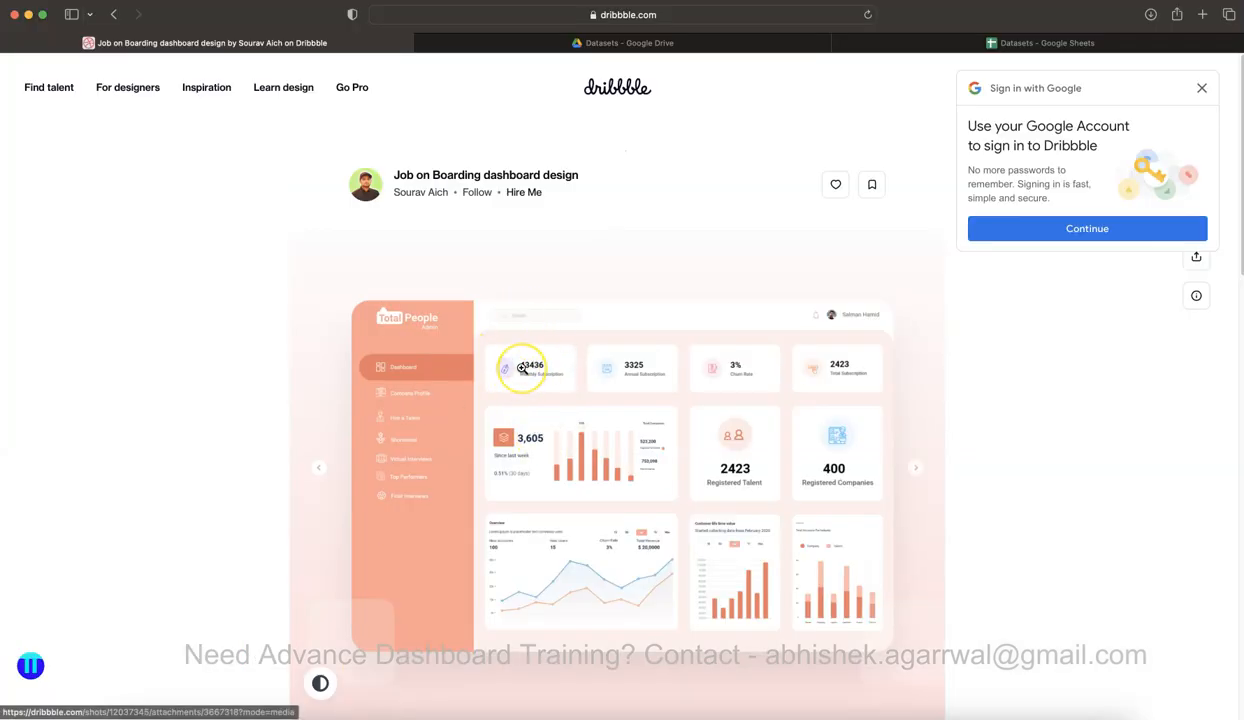
click(521, 368)
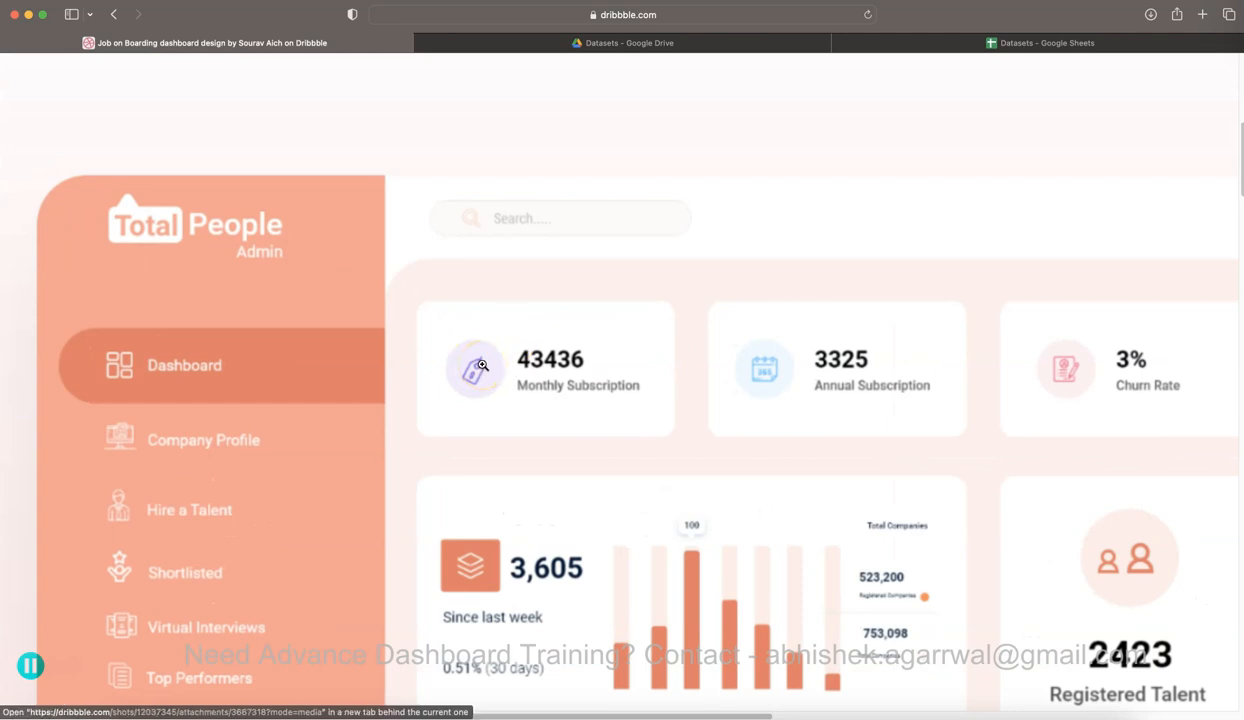
drag(436, 330, 513, 406)
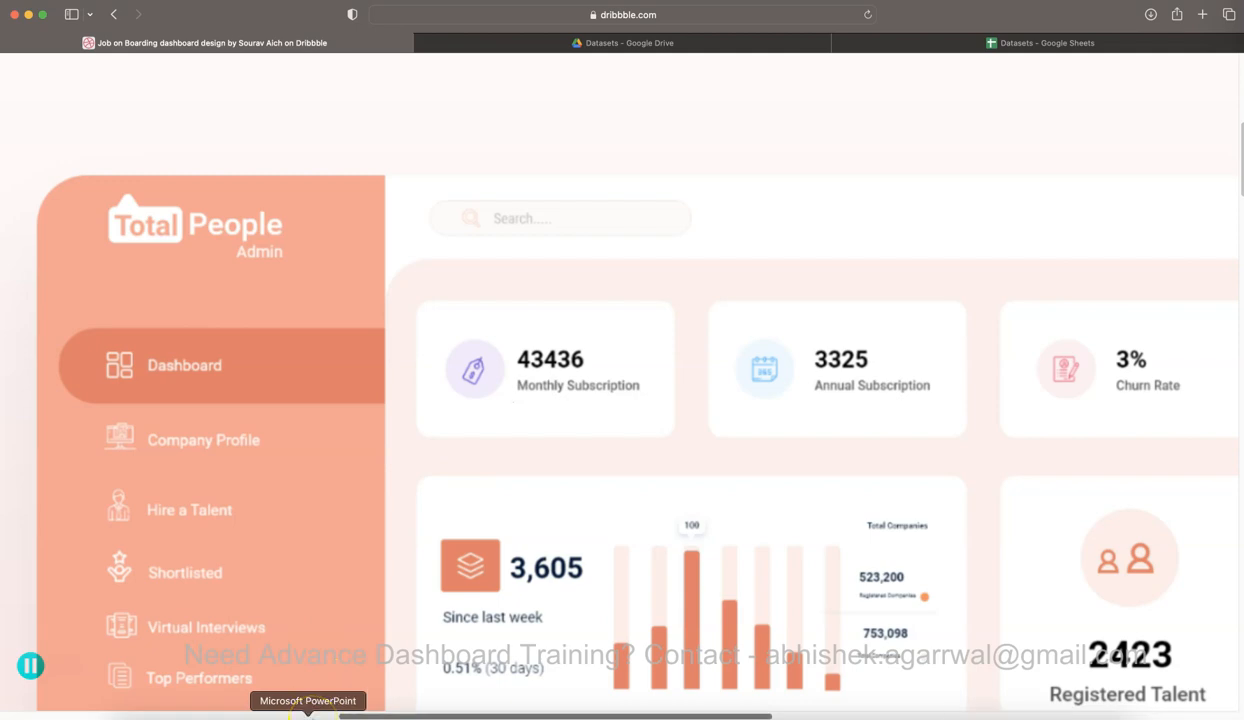
Step: Switch to PowerPoint and review the KPI icon pictures on the slide and the save option for the tag icon
click(308, 716)
click(310, 576)
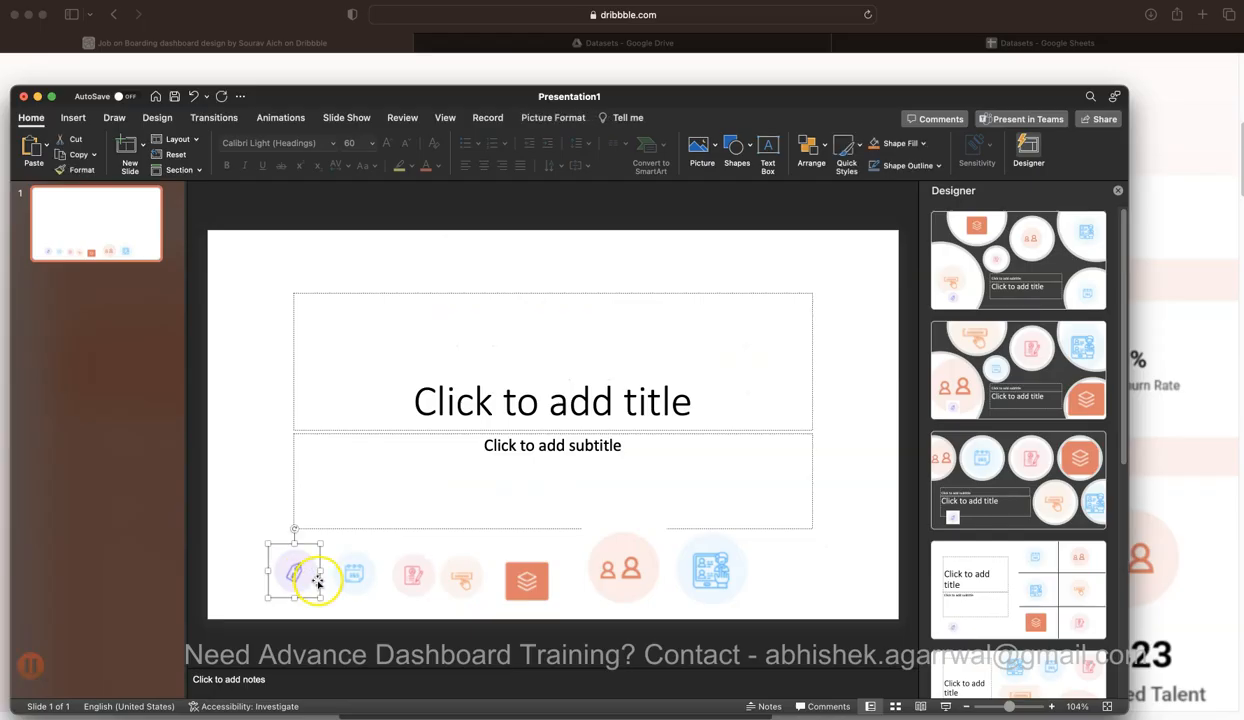
click(349, 578)
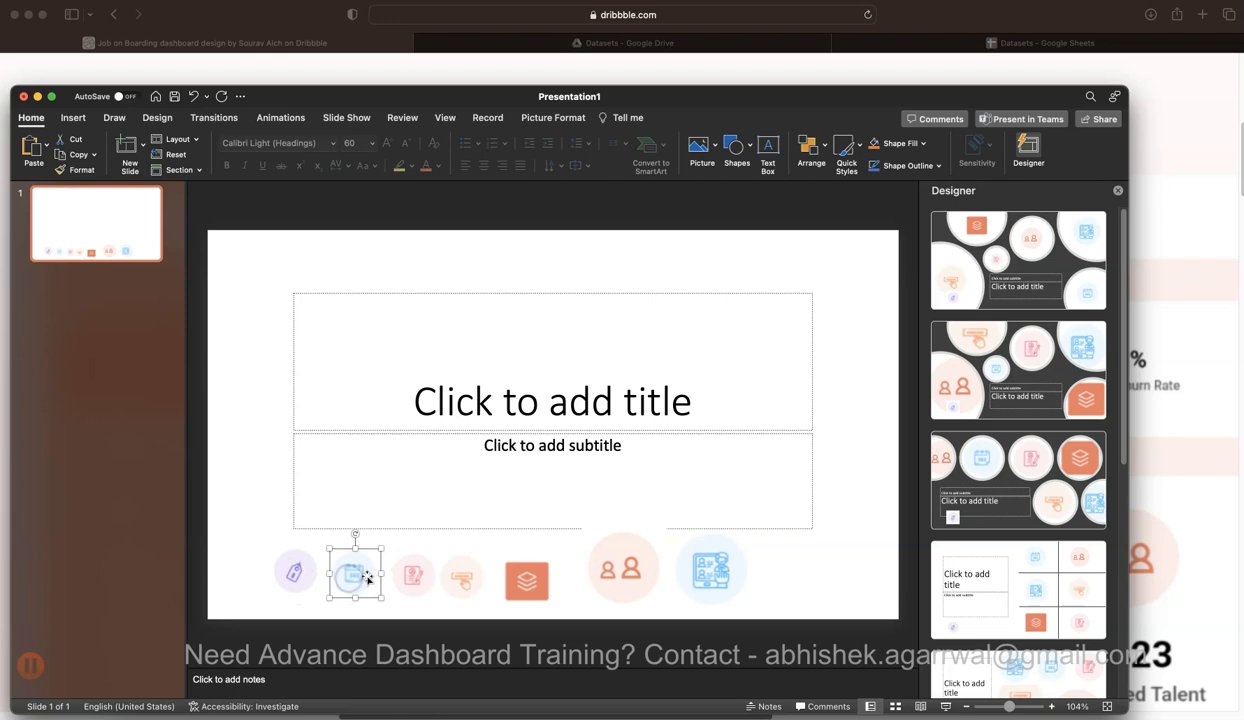
click(412, 578)
click(464, 580)
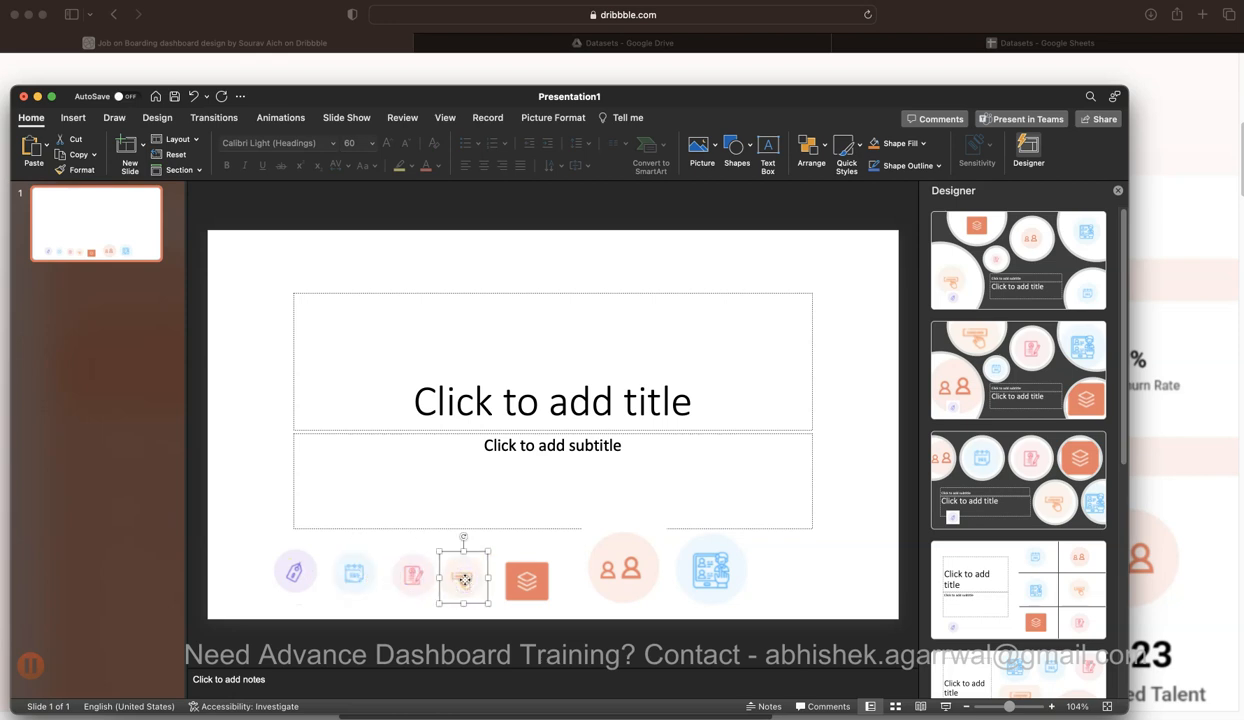
click(632, 590)
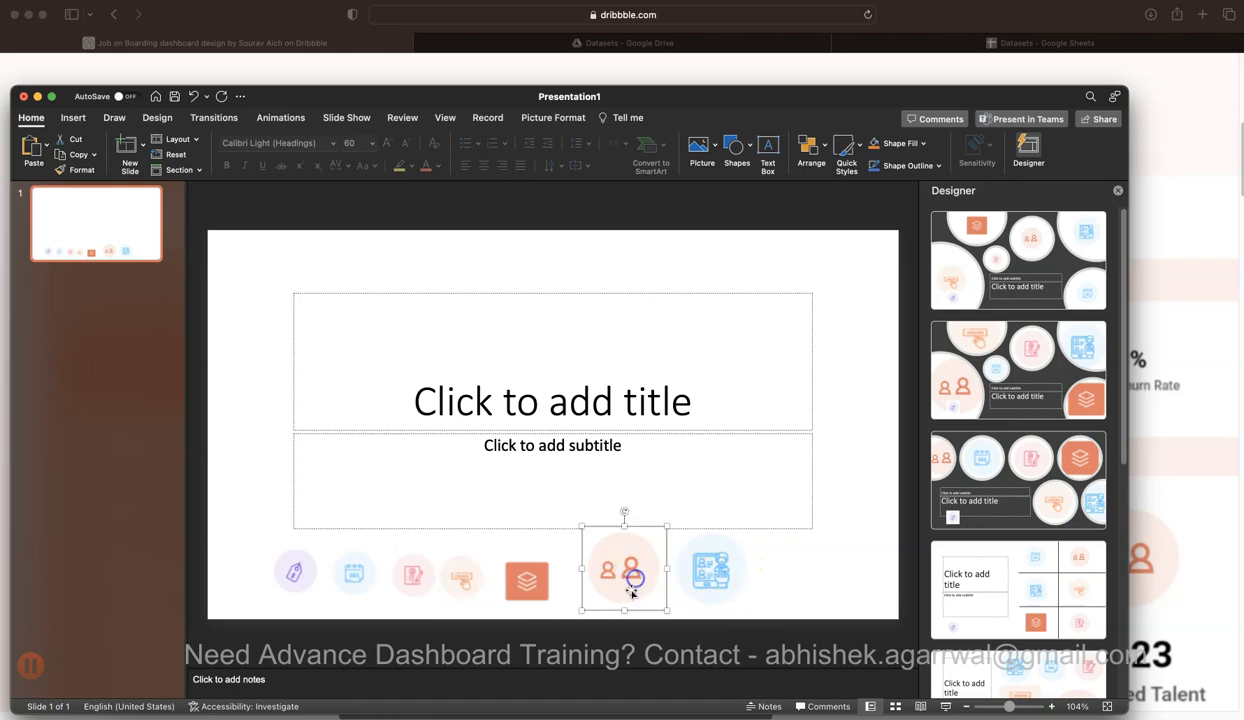
click(799, 566)
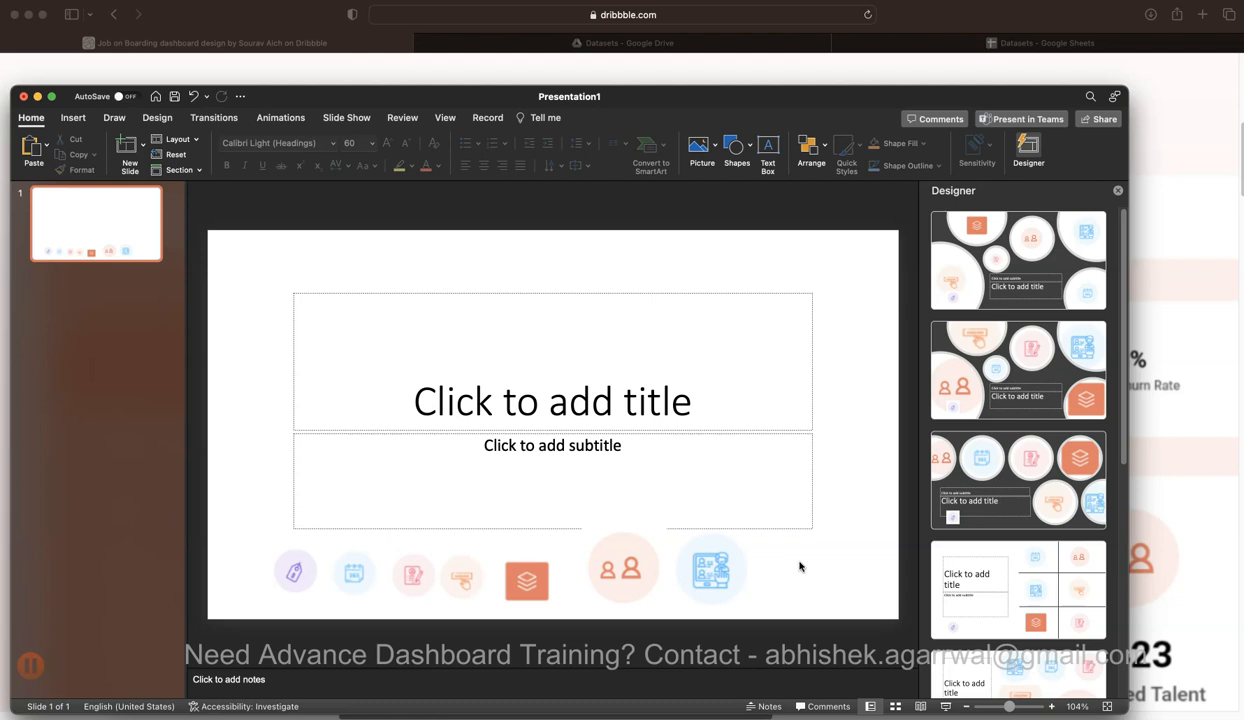
right_click(288, 575)
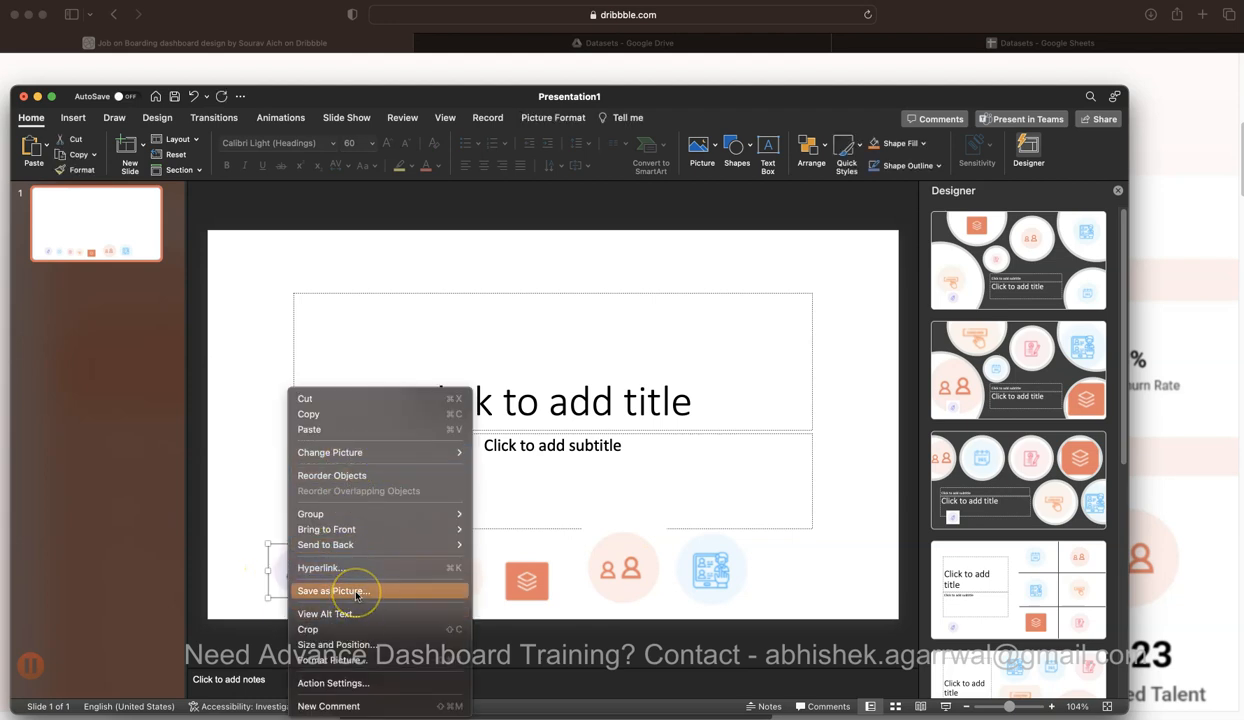
click(270, 549)
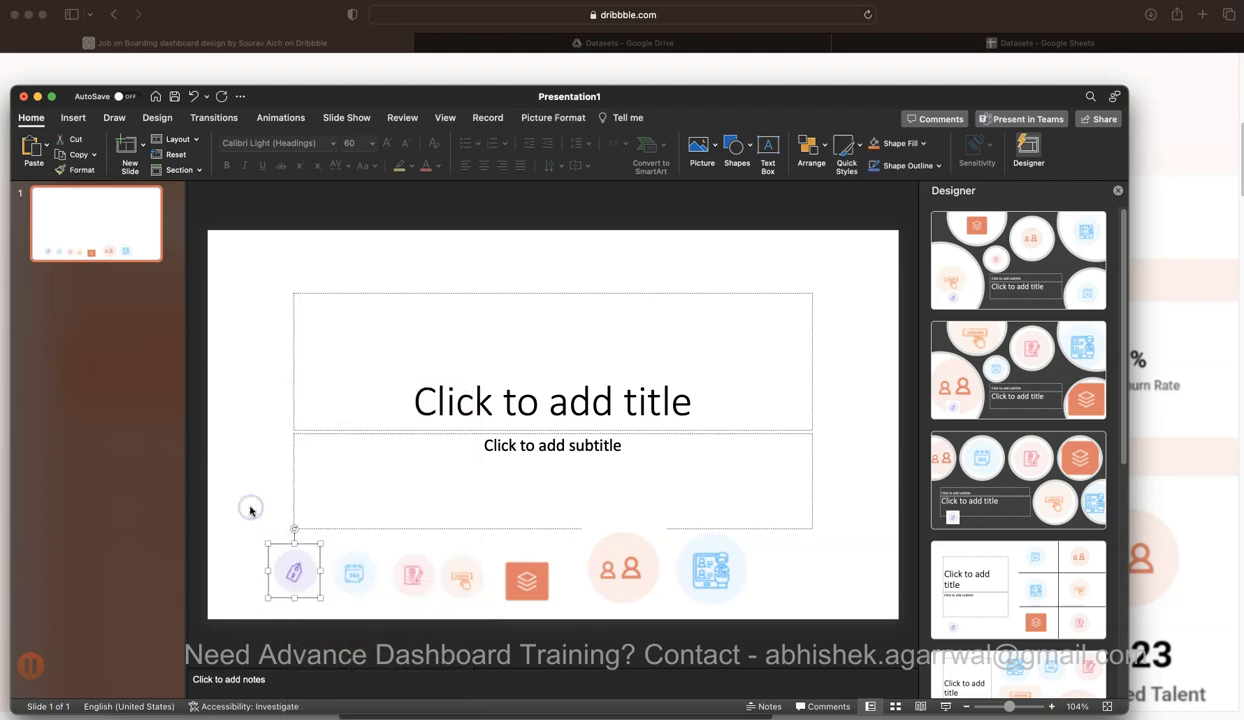
Step: Back in Tableau, insert icon 1.png as a fitted, centred image ahead of the SESSIONS sheet and narrow it to icon width
click(922, 706)
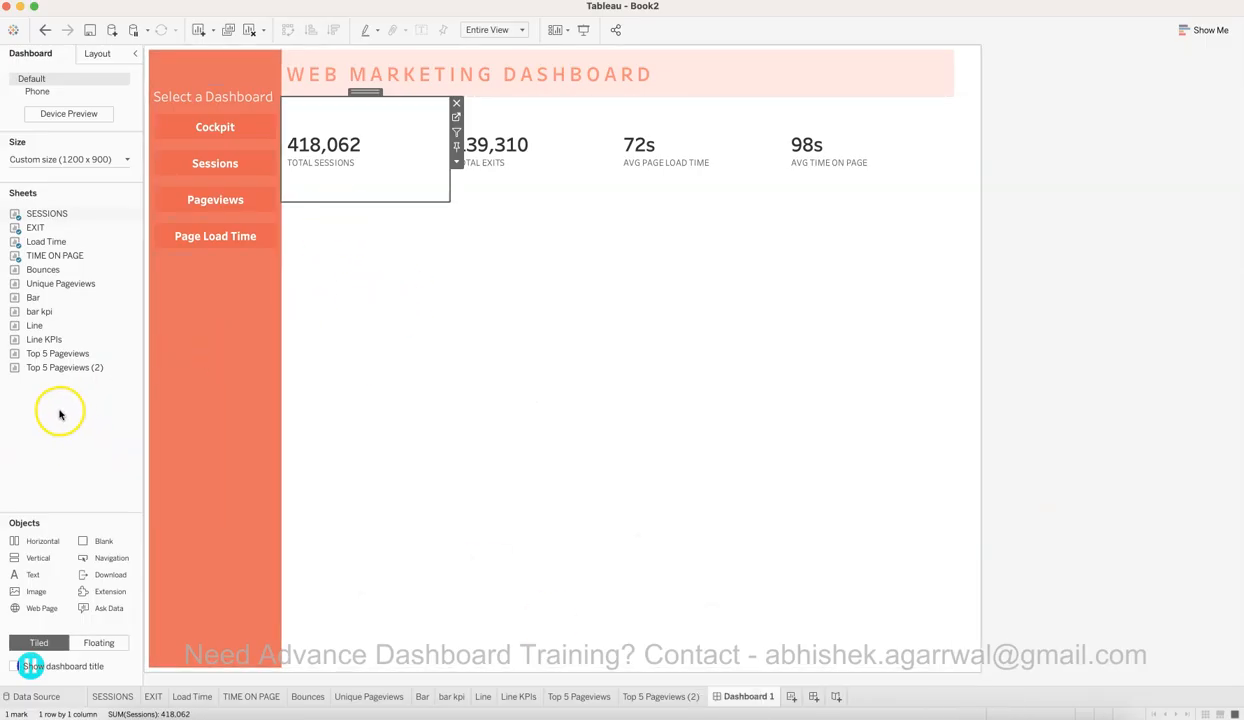
drag(45, 590, 322, 170)
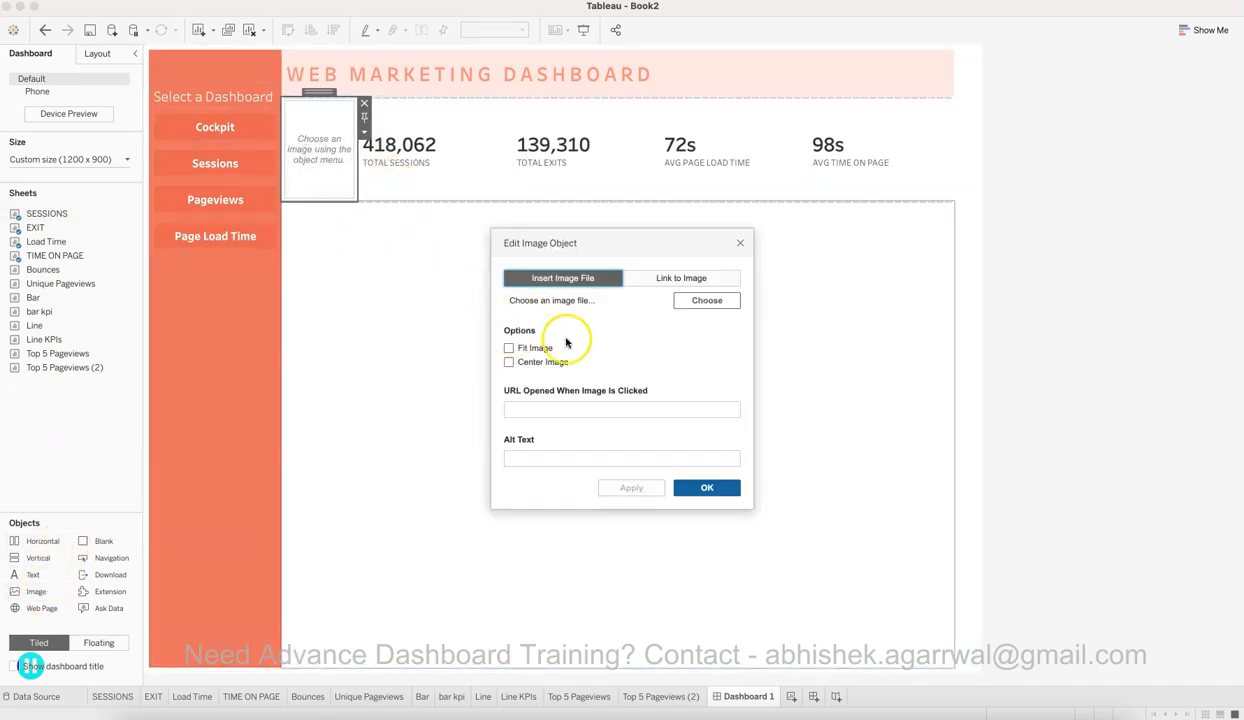
click(700, 300)
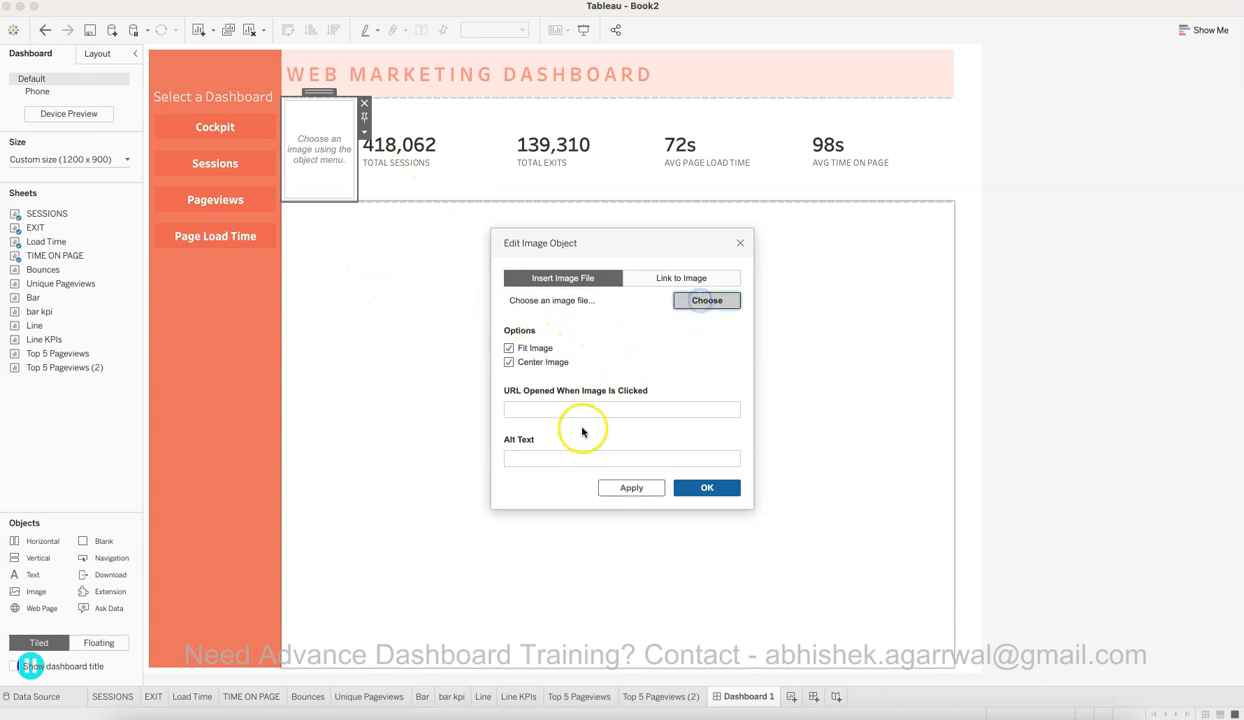
double_click(485, 432)
click(710, 488)
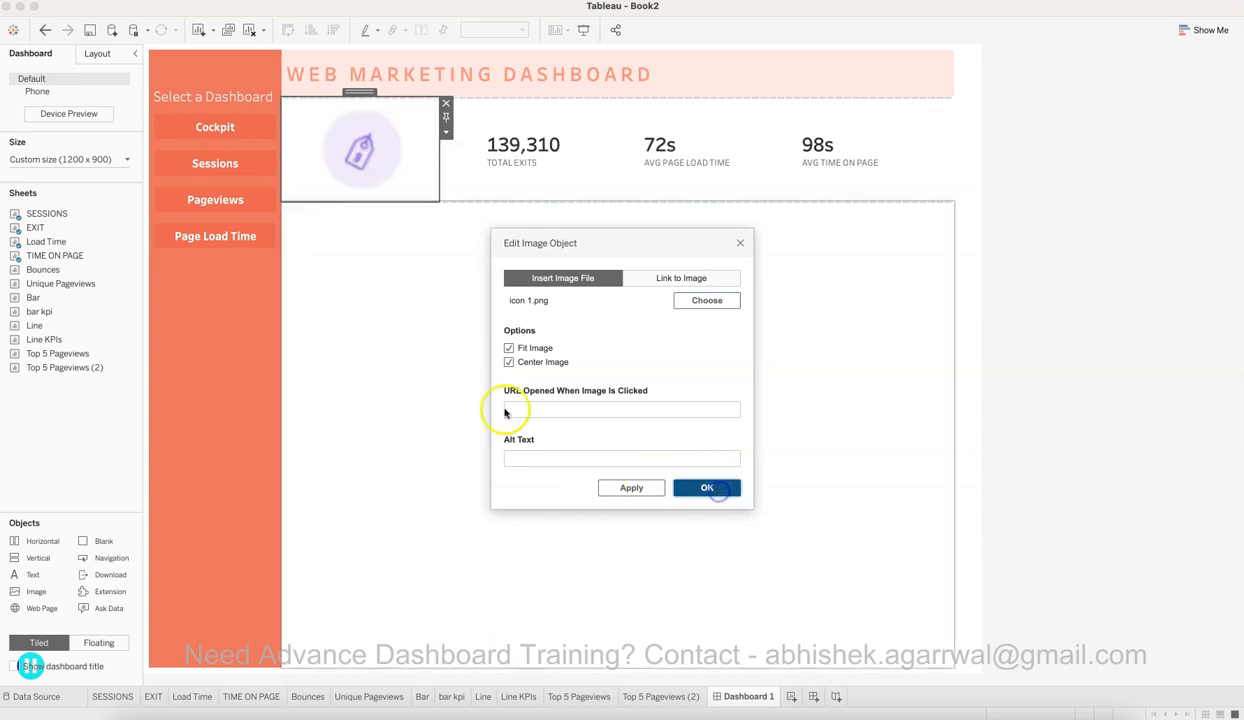
drag(437, 167, 322, 164)
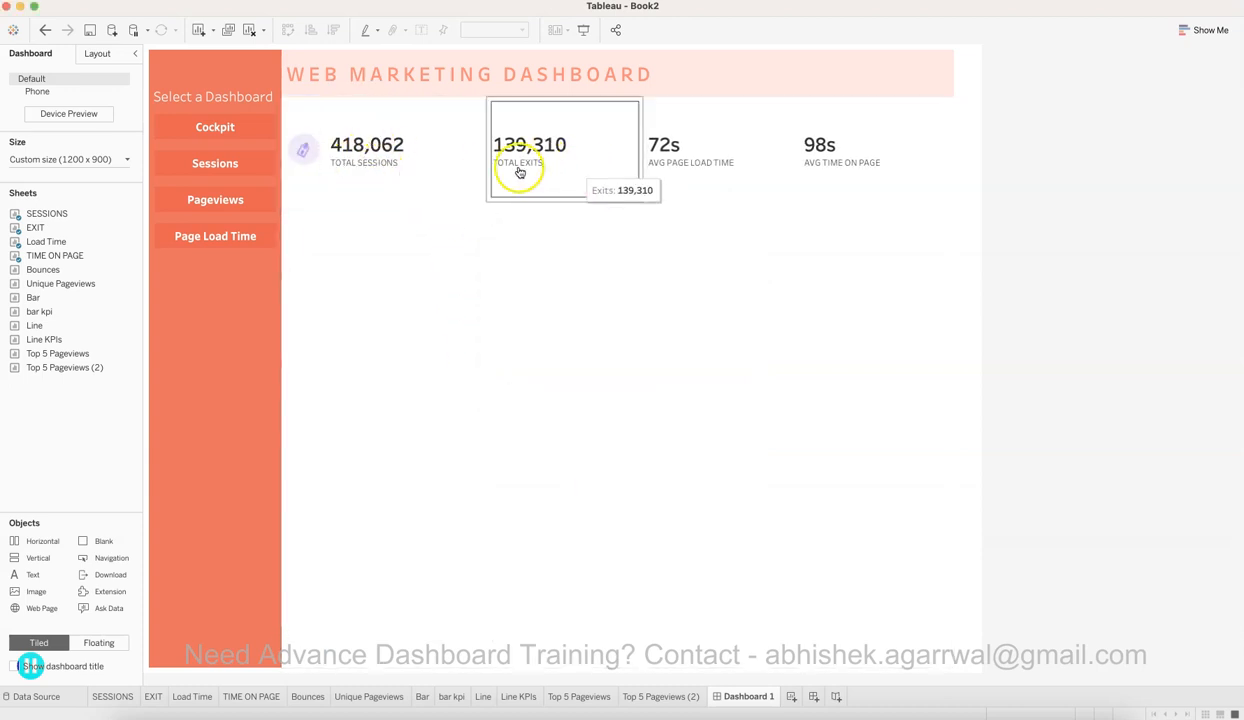
Step: Narrow the SESSIONS container by moving its boundary with the EXIT container closer to the total sessions figure
click(490, 168)
drag(467, 168, 436, 168)
click(369, 408)
drag(91, 561, 137, 472)
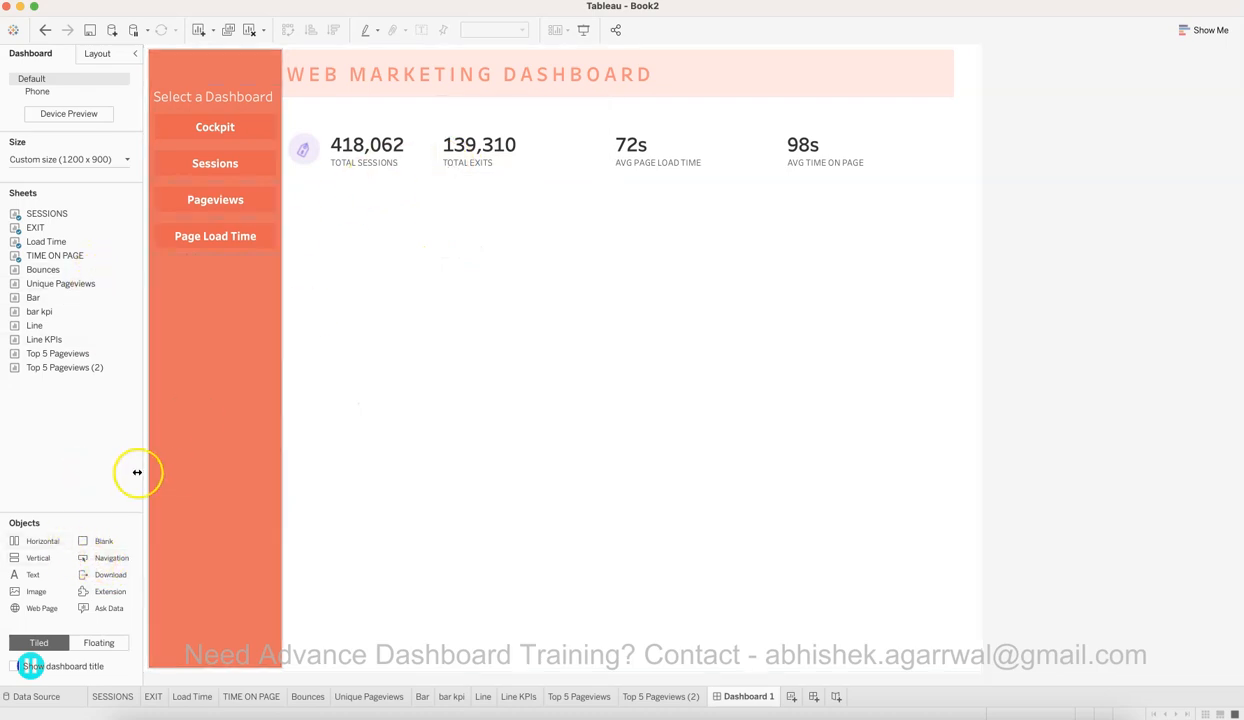
Step: Place an image object ahead of the EXIT sheet and check in the item hierarchy that both share one horizontal container
drag(50, 590, 455, 168)
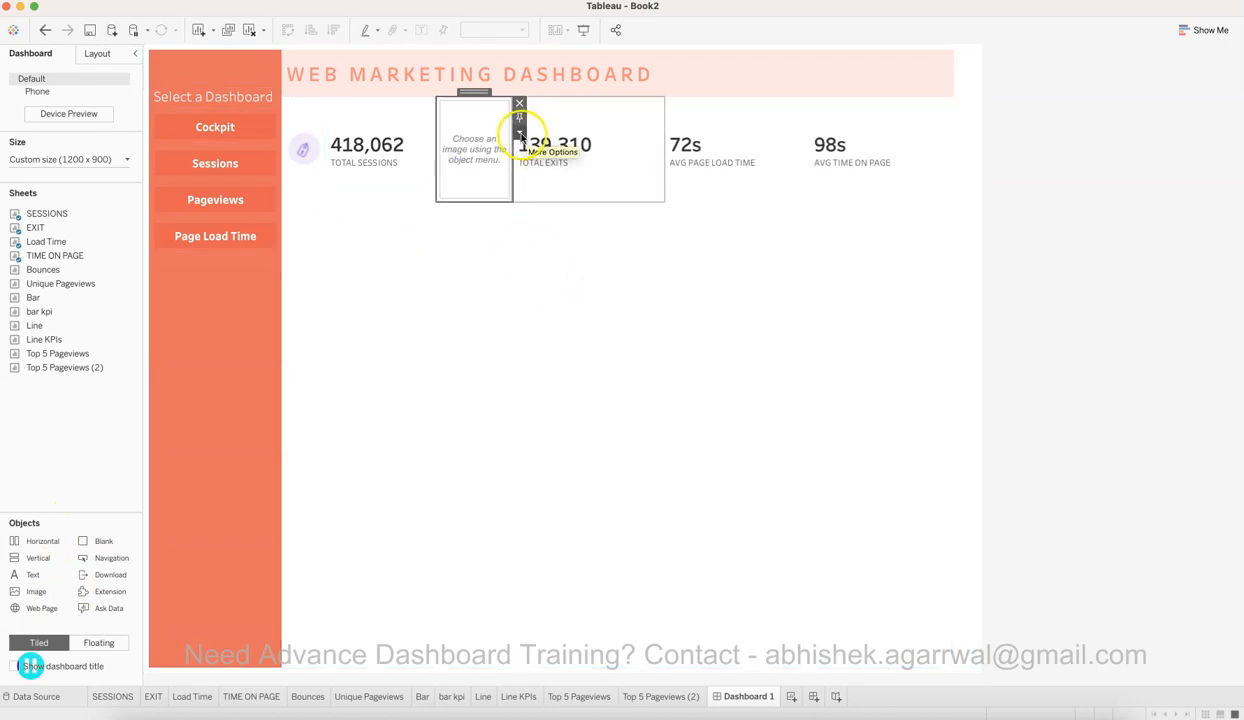
click(519, 131)
click(540, 150)
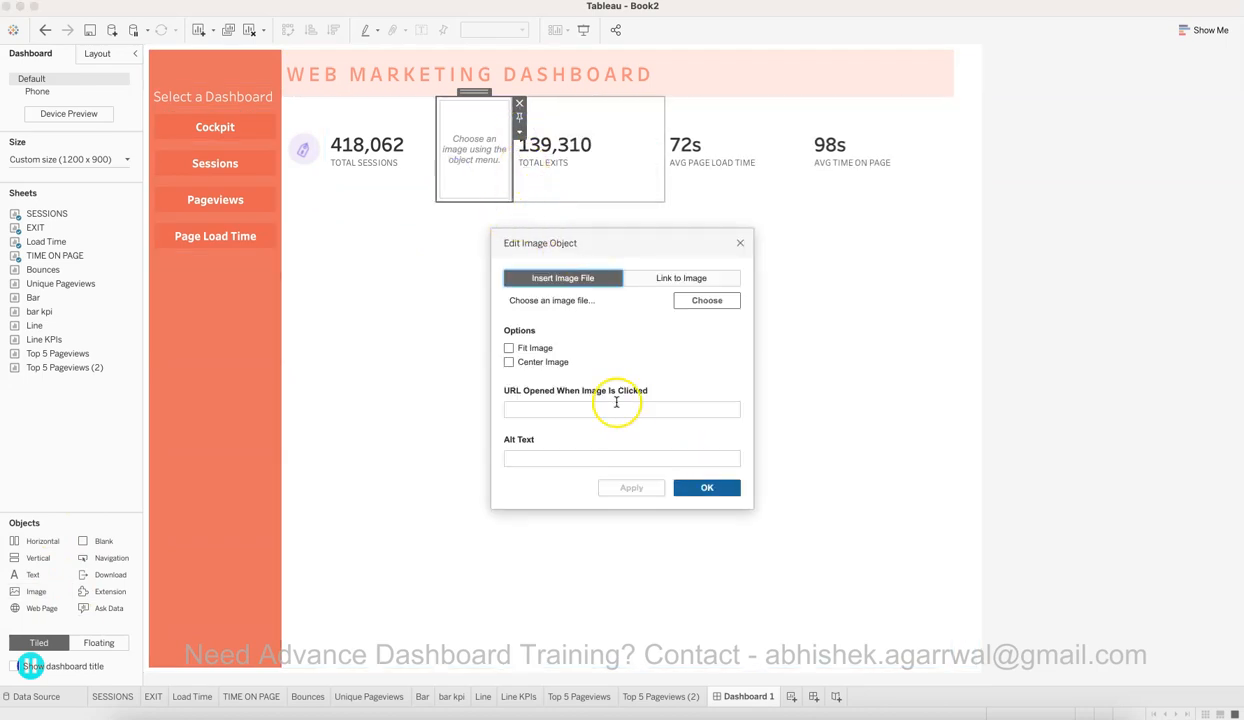
key(Escape)
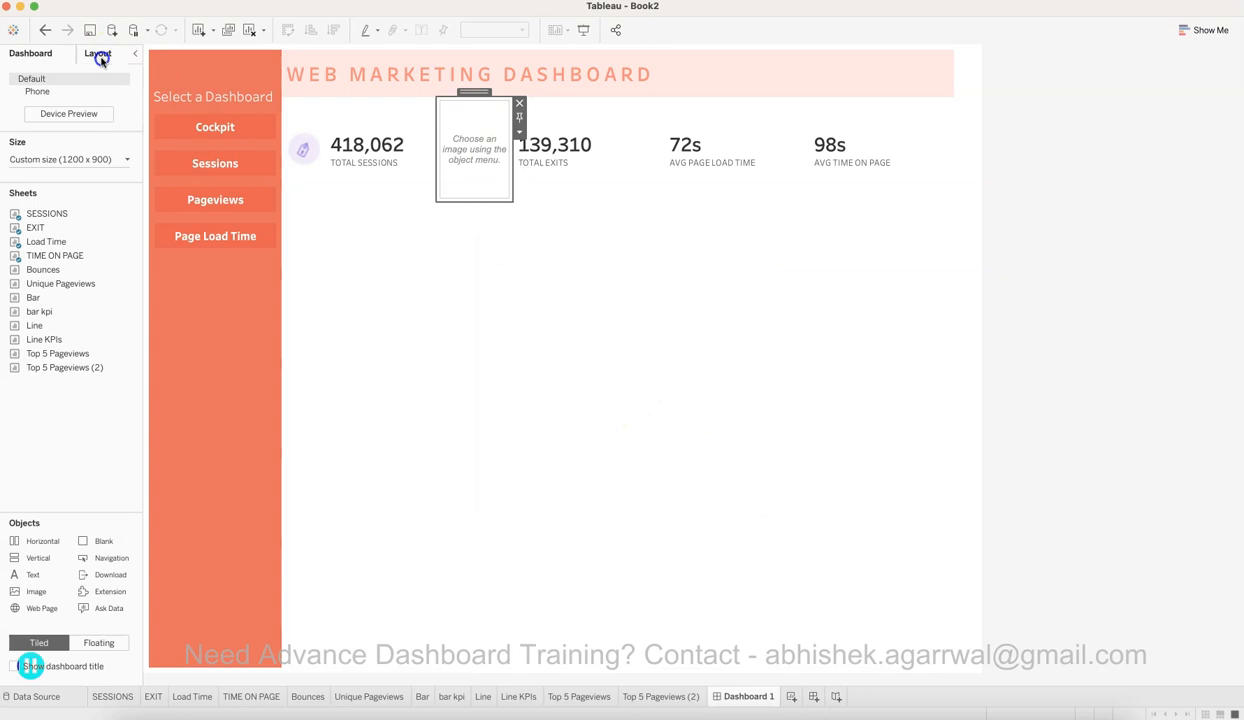
click(99, 57)
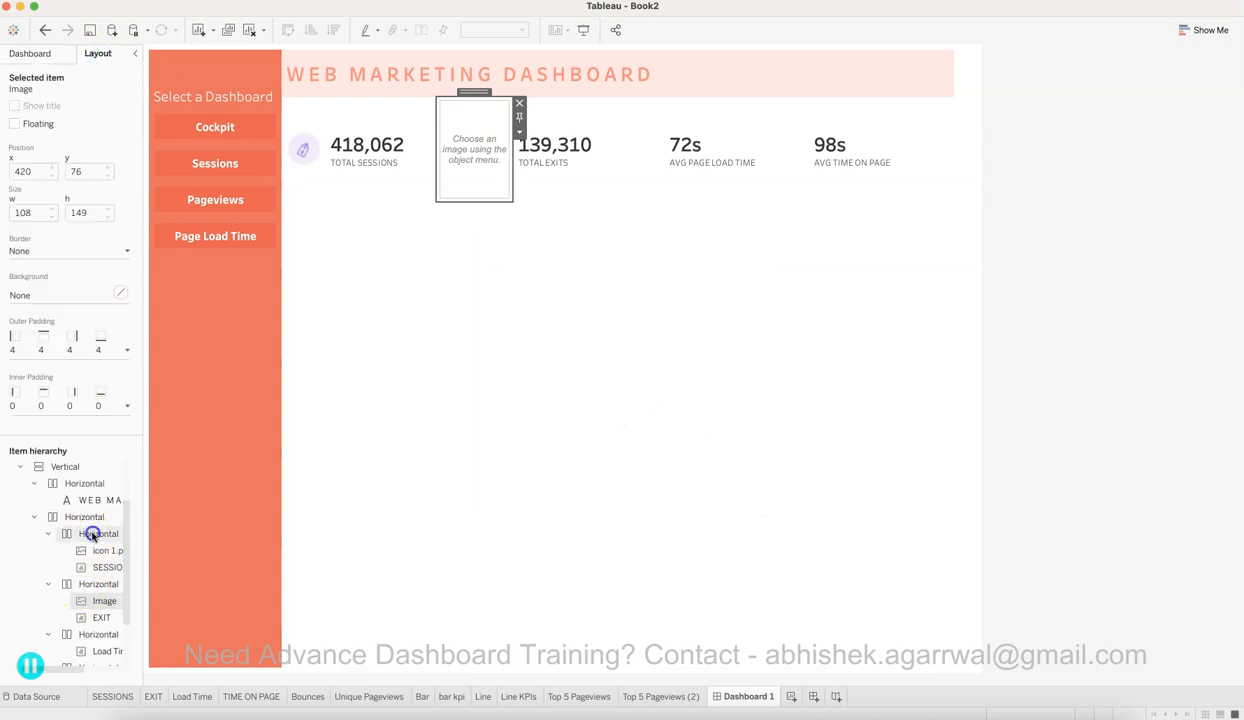
click(92, 535)
click(99, 584)
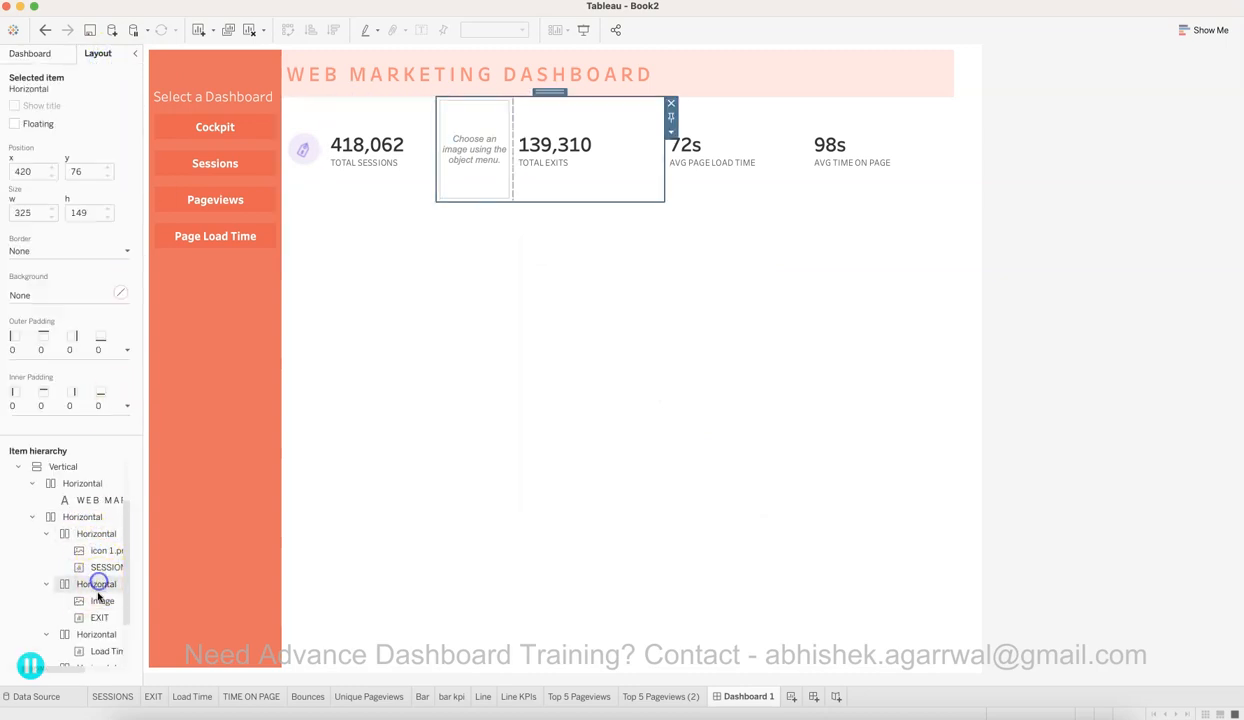
Step: Load icon2.png into the empty image object beside the EXIT sheet, with the image fitted and centred
click(490, 146)
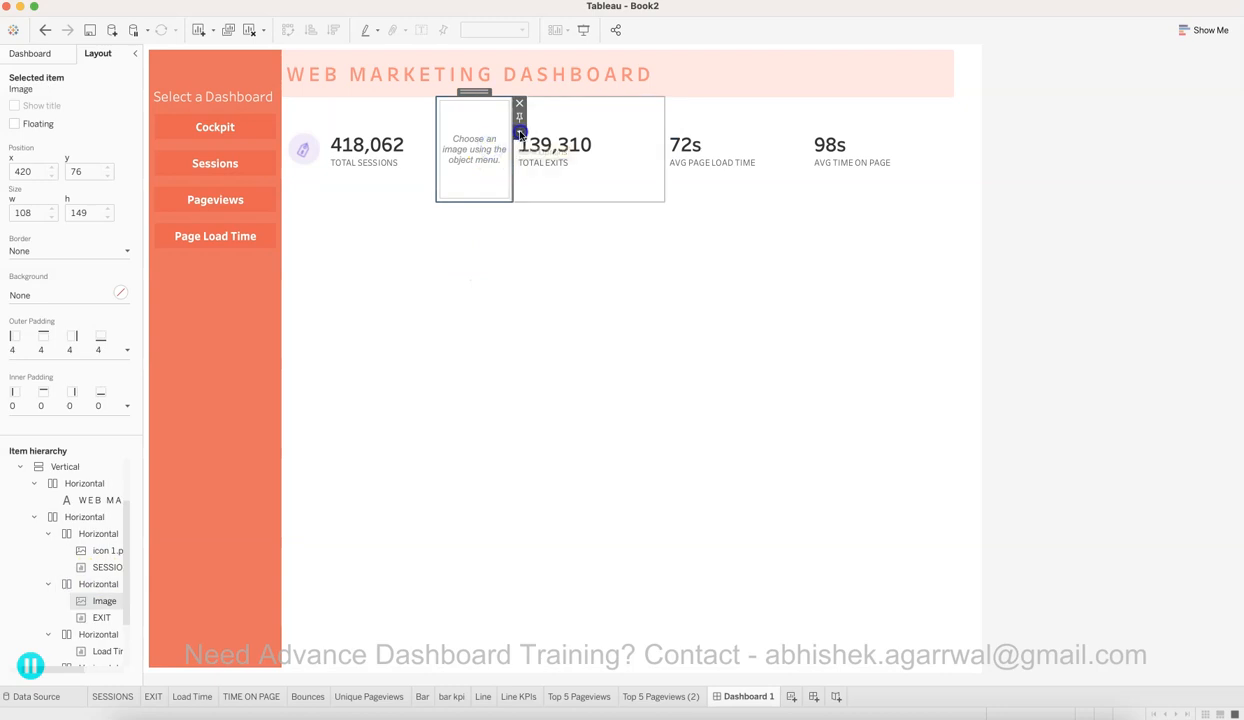
click(520, 133)
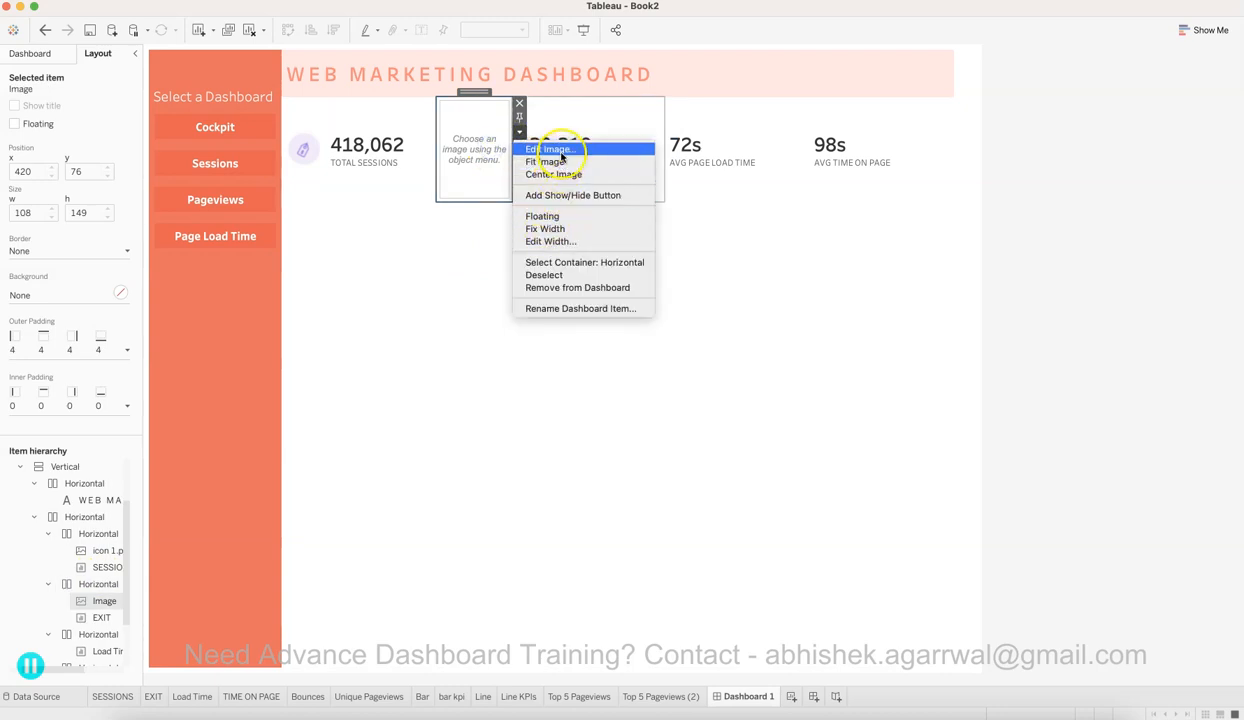
click(553, 149)
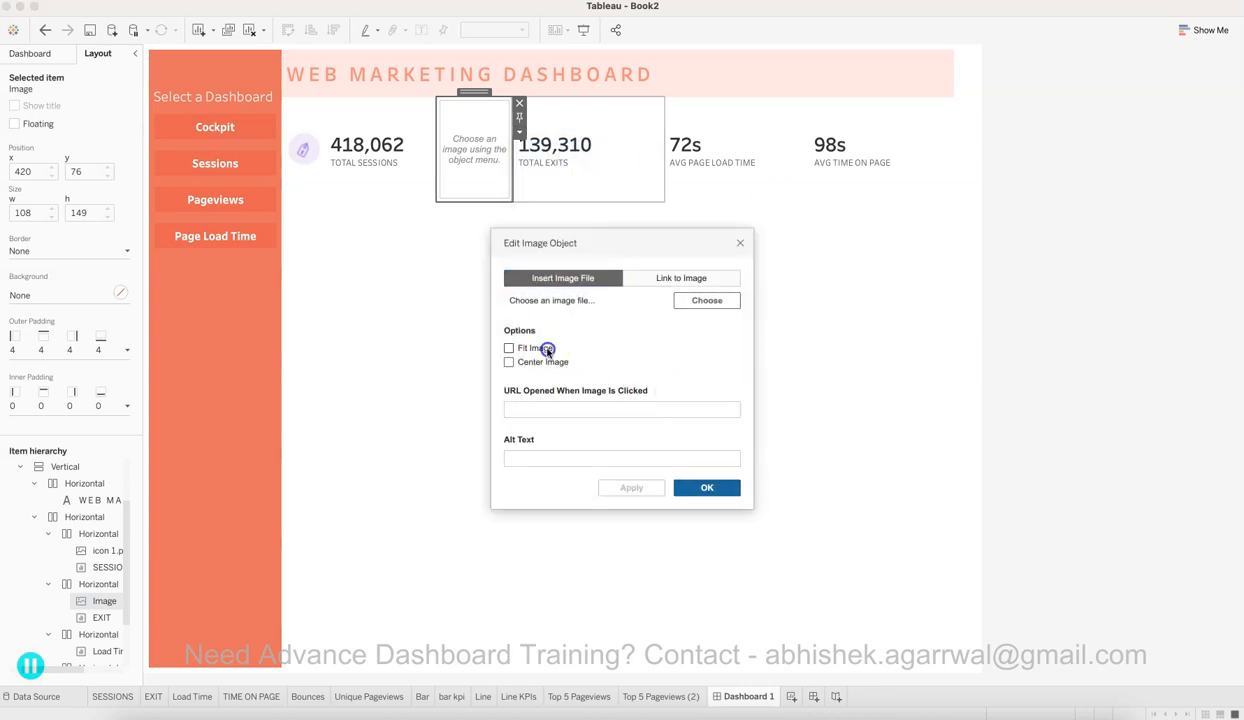
click(711, 306)
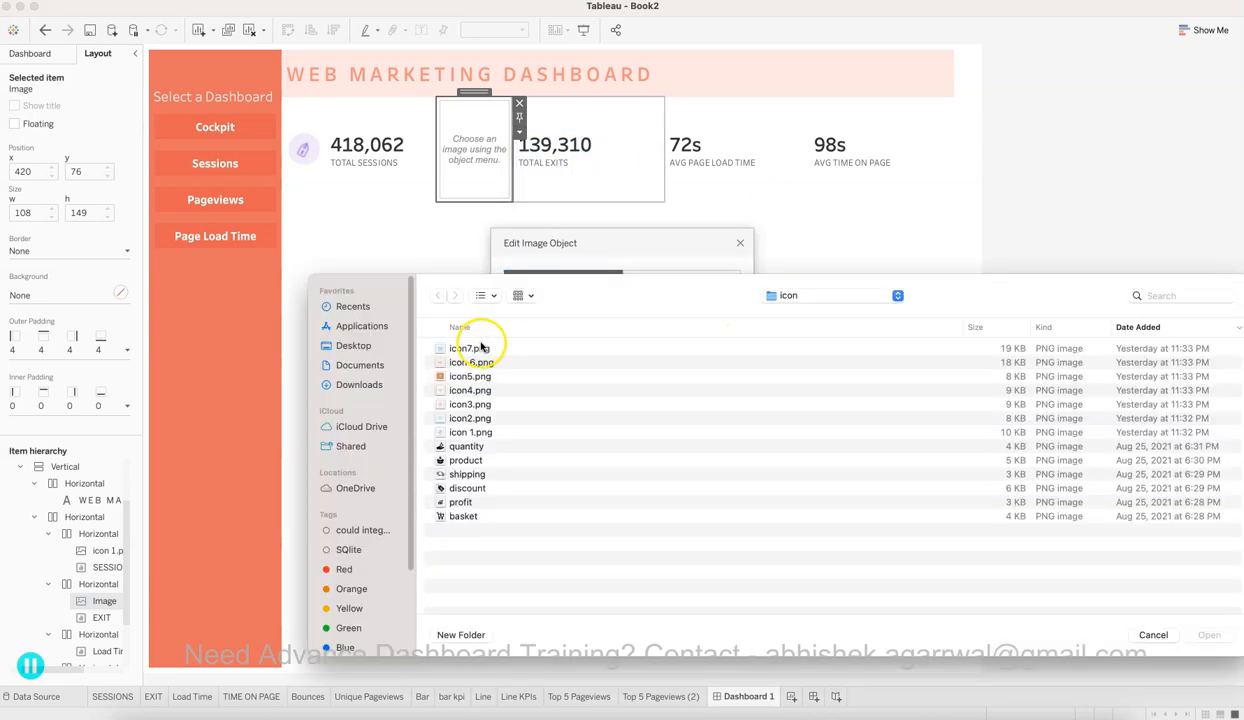
double_click(477, 418)
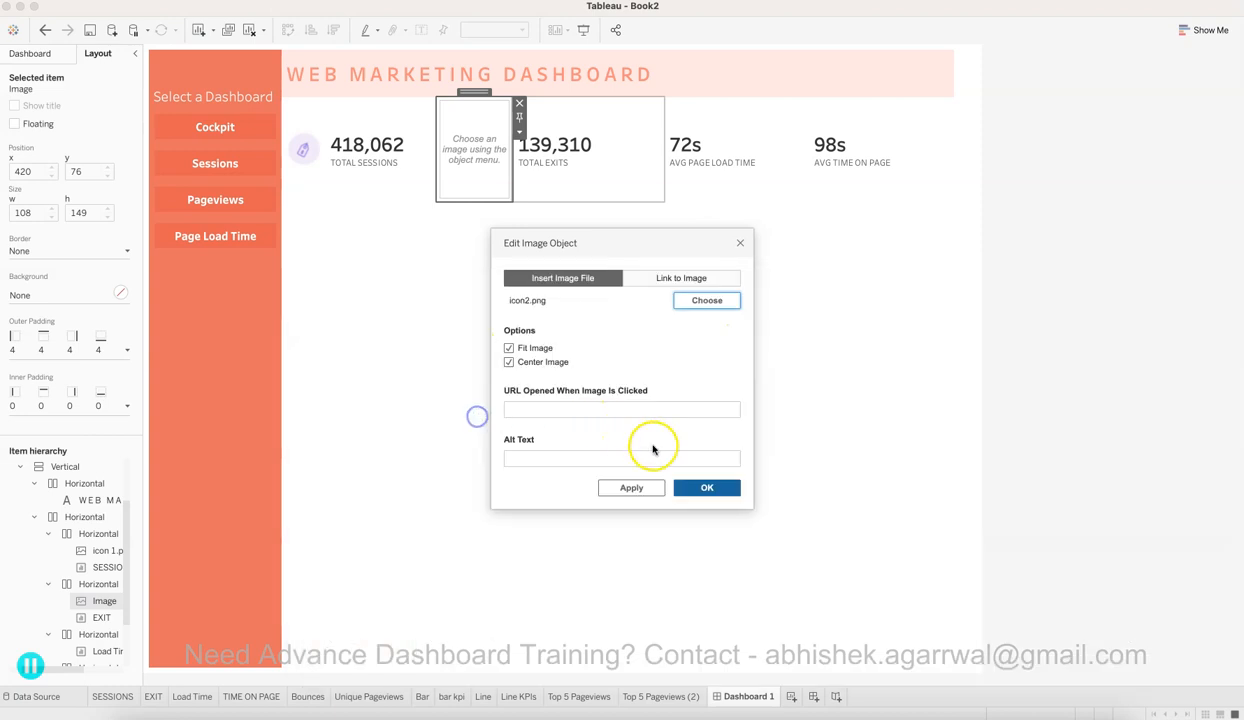
click(706, 488)
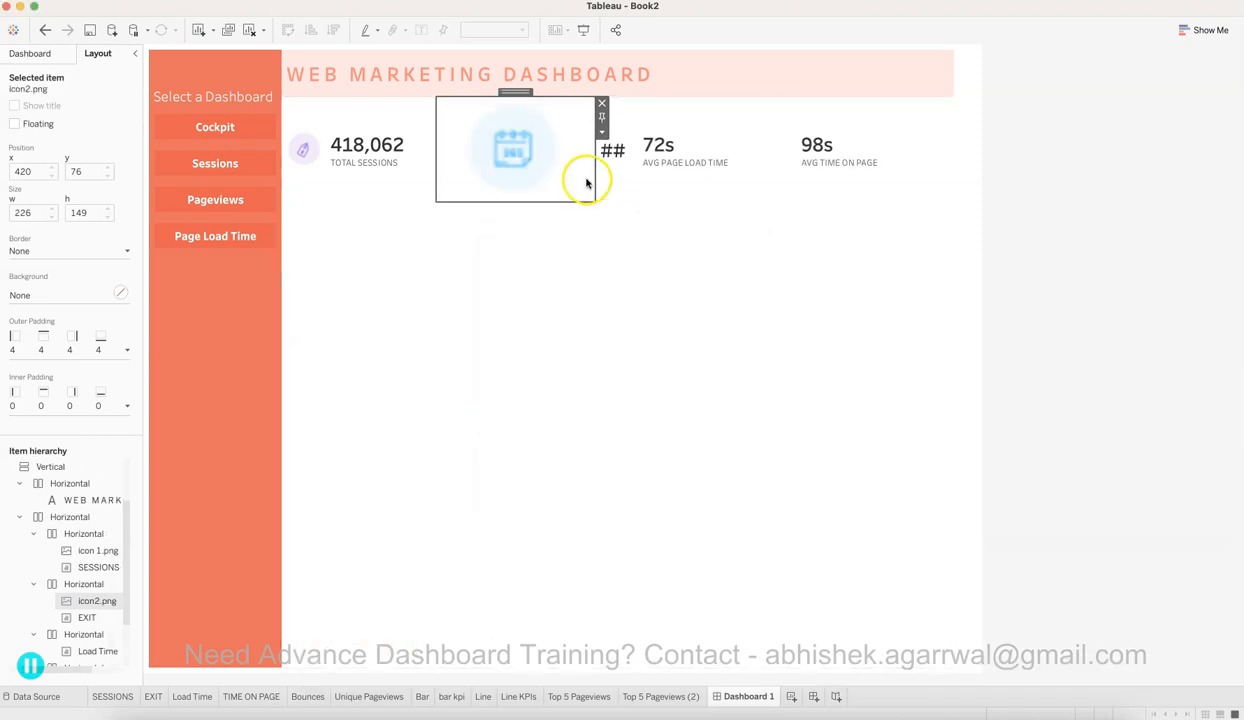
Step: Narrow the icon2.png image so the EXIT sheet sits close beside it, matching the size of the SESSIONS icon
drag(593, 175, 494, 174)
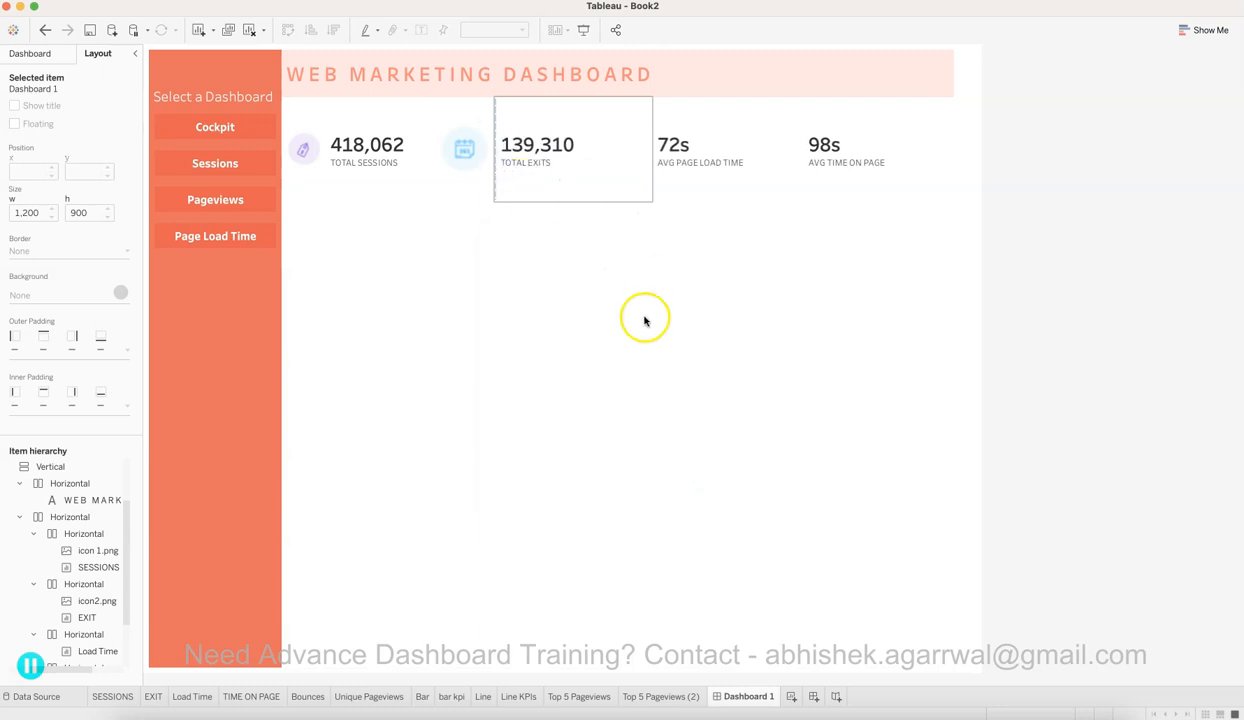
drag(493, 177, 489, 177)
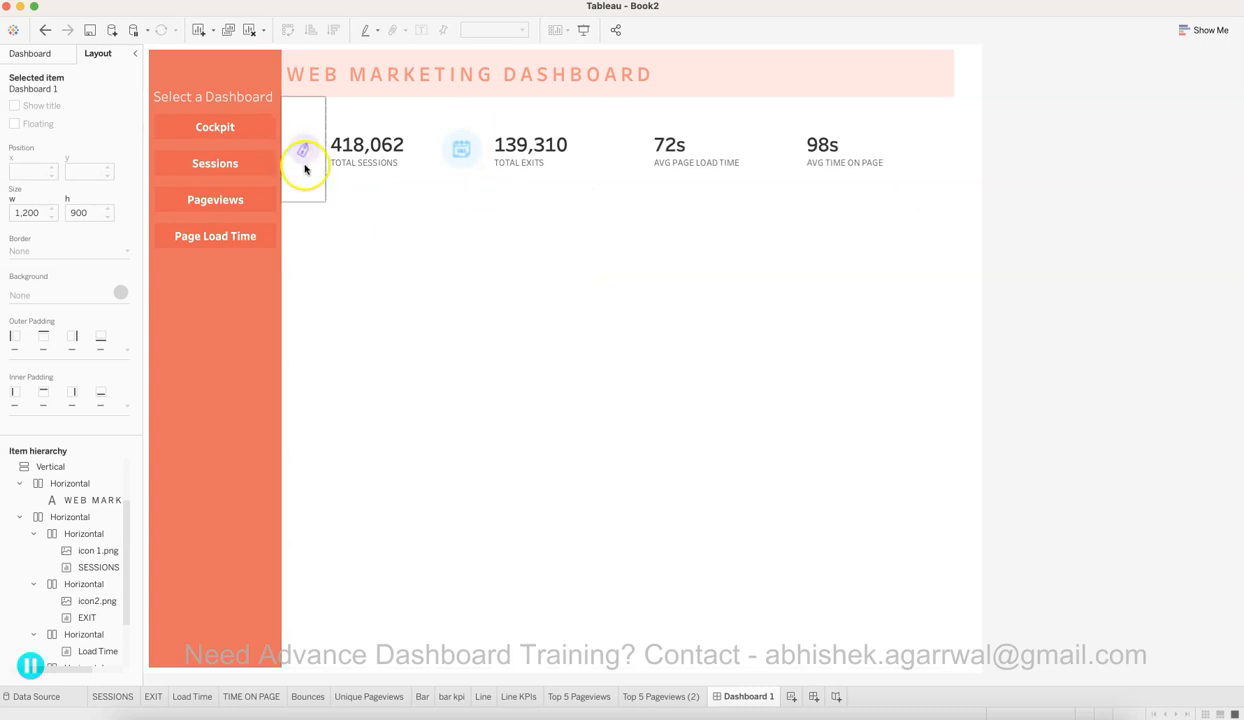
click(471, 175)
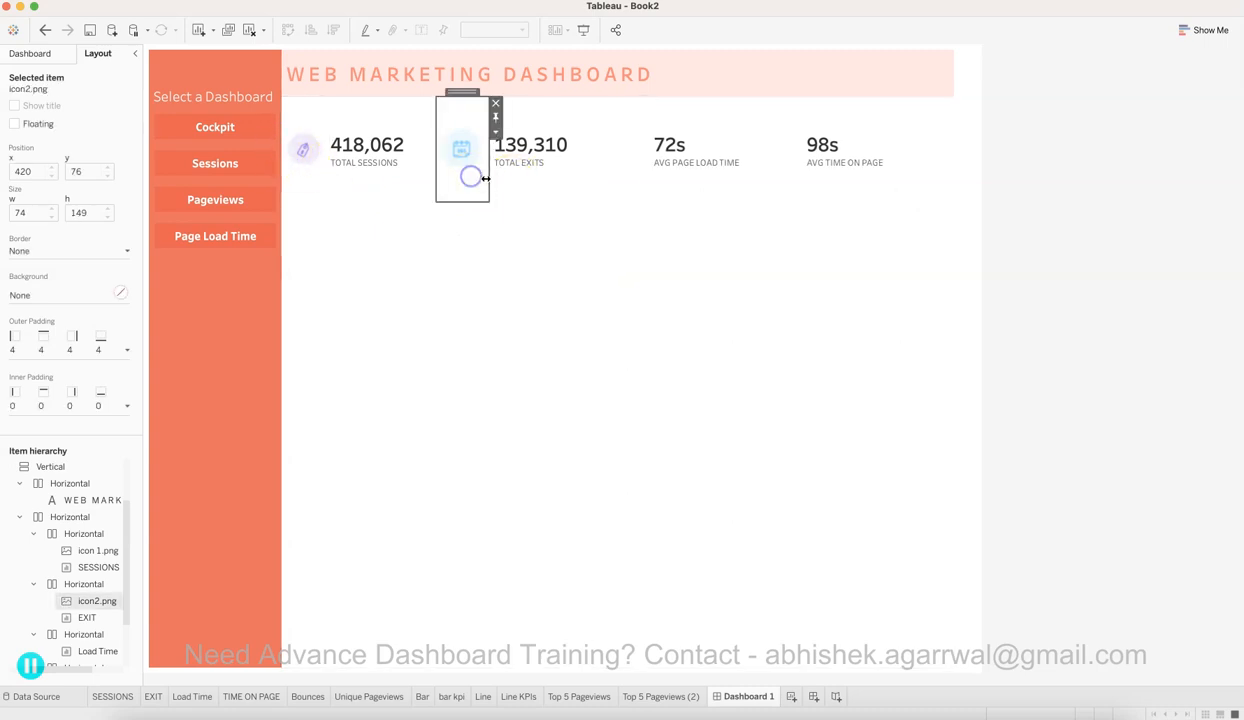
click(481, 180)
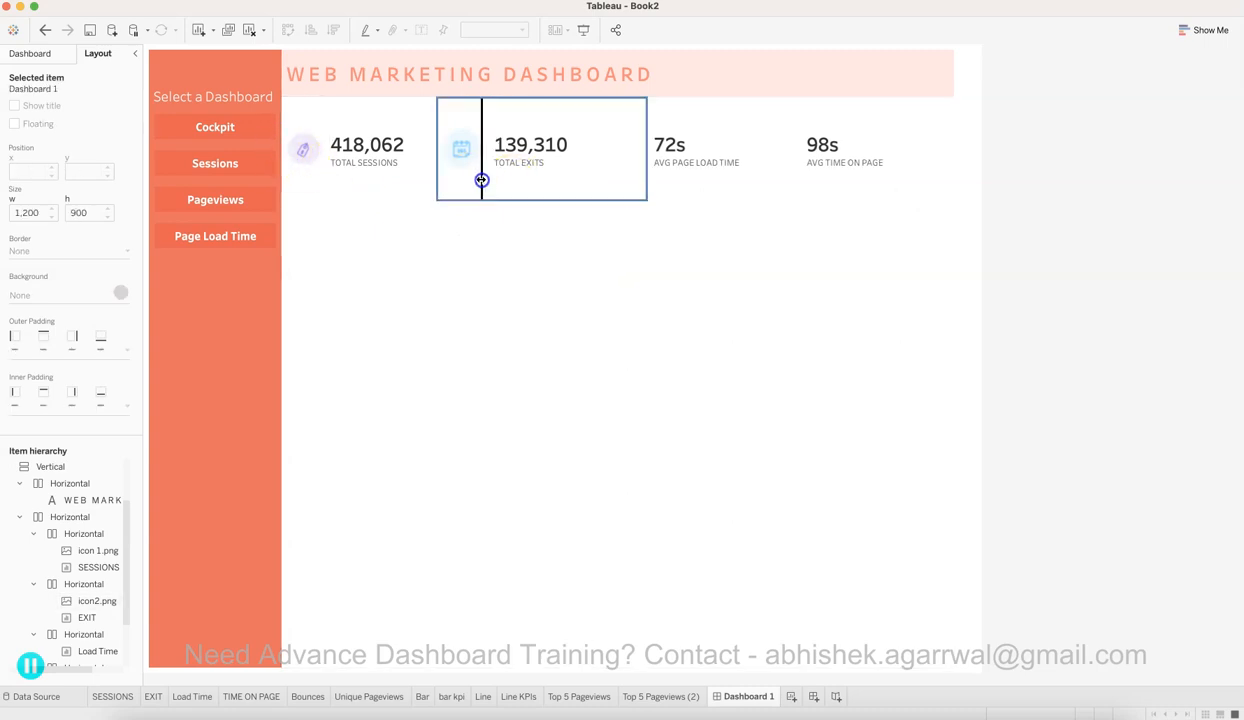
Step: Place an image object ahead of the Load Time sheet inside its horizontal container
click(661, 174)
click(764, 142)
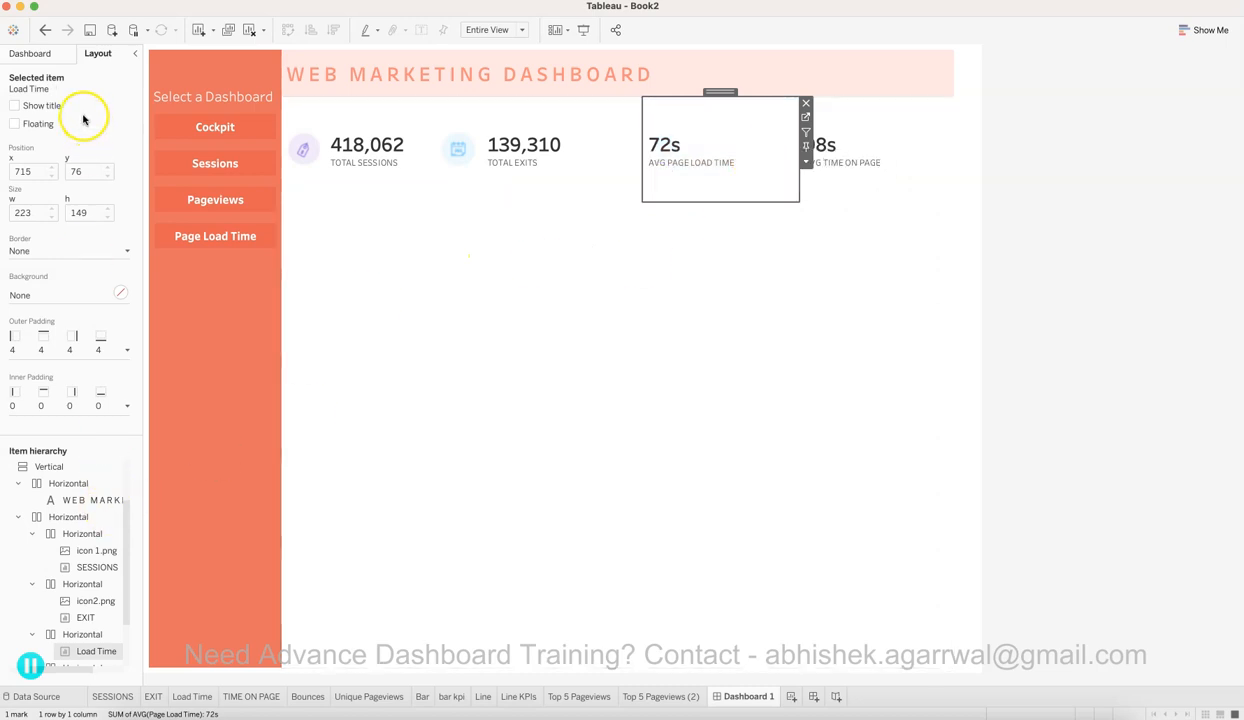
click(43, 55)
drag(53, 590, 660, 166)
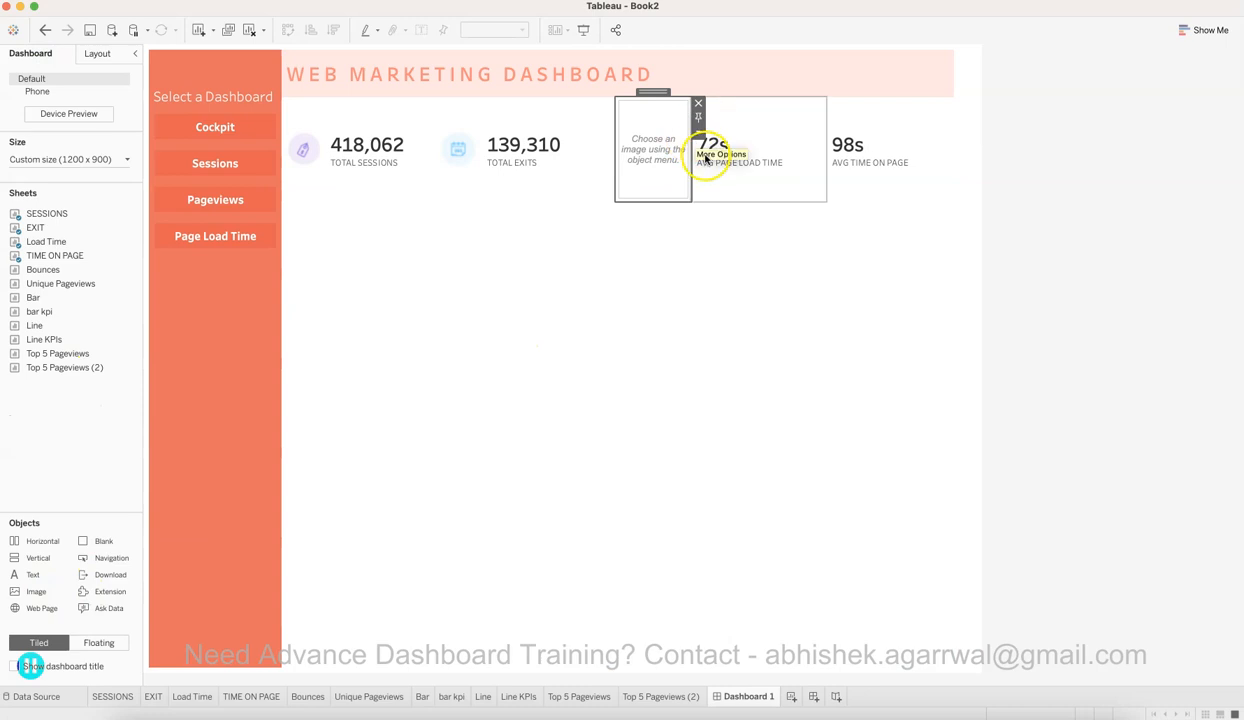
Step: Load icon3.png, fitted and centred, into the image object beside the Load Time sheet and narrow it so the sheet sits close beside it
click(538, 348)
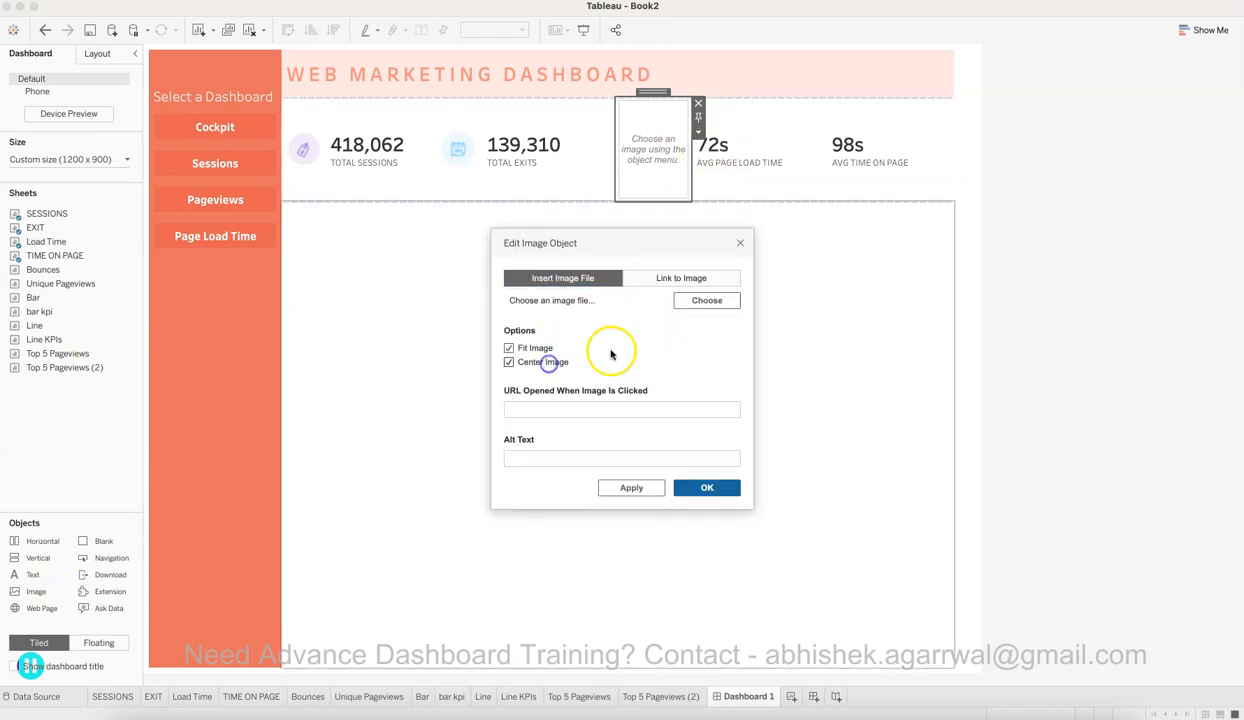
click(705, 301)
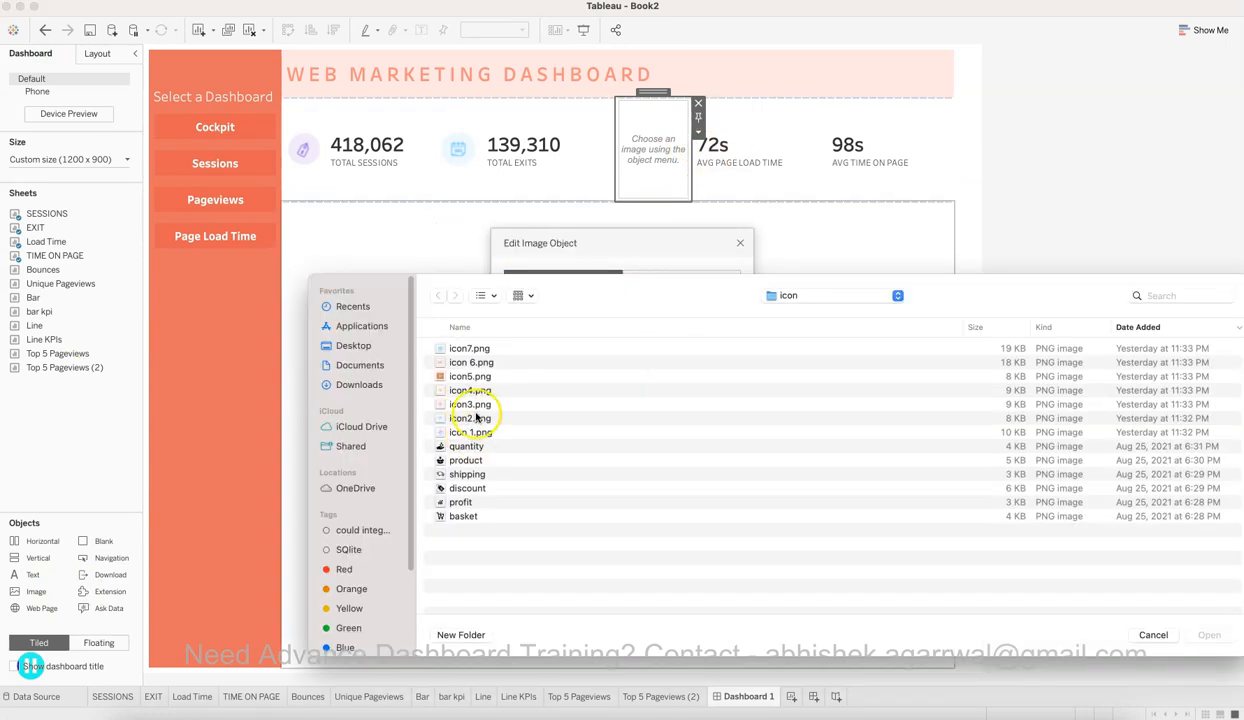
double_click(478, 405)
click(706, 485)
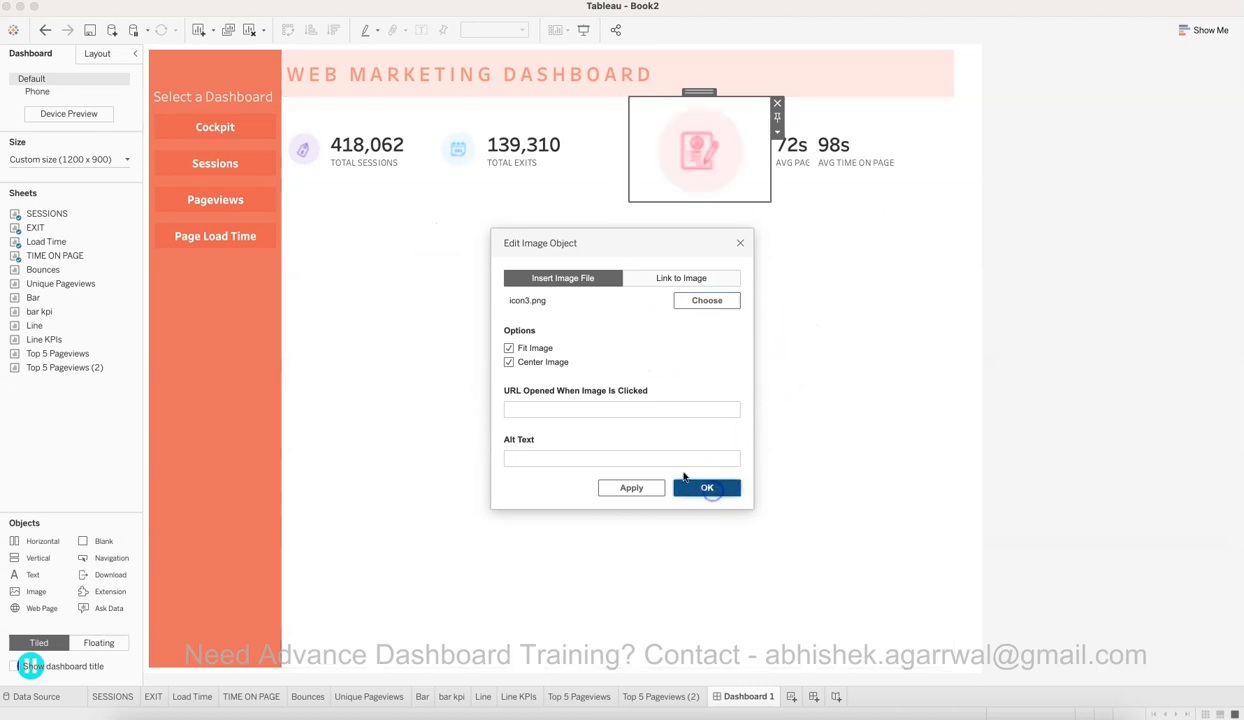
drag(776, 137, 669, 178)
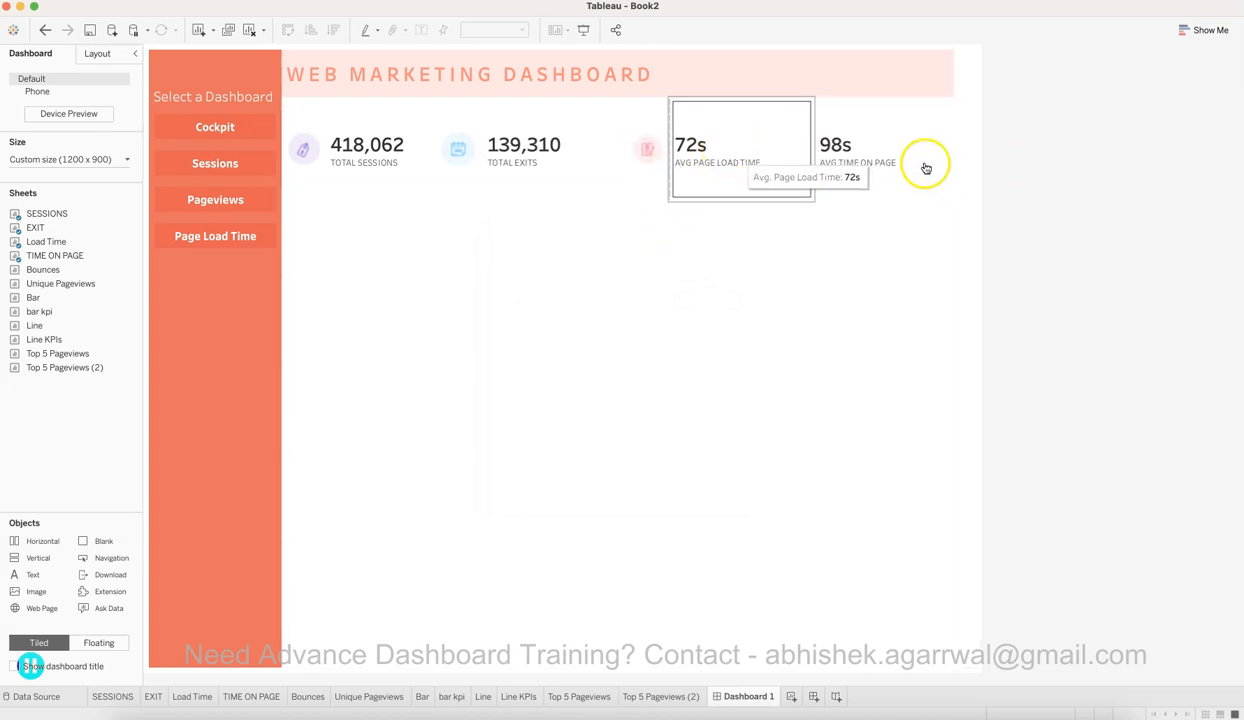
Step: Add icon4.png as a narrow, fitted and centred image directly ahead of the TIME ON PAGE sheet
mouse_move(38, 590)
mouse_down()
mouse_move(897, 293)
mouse_move(833, 163)
mouse_move(850, 178)
mouse_up()
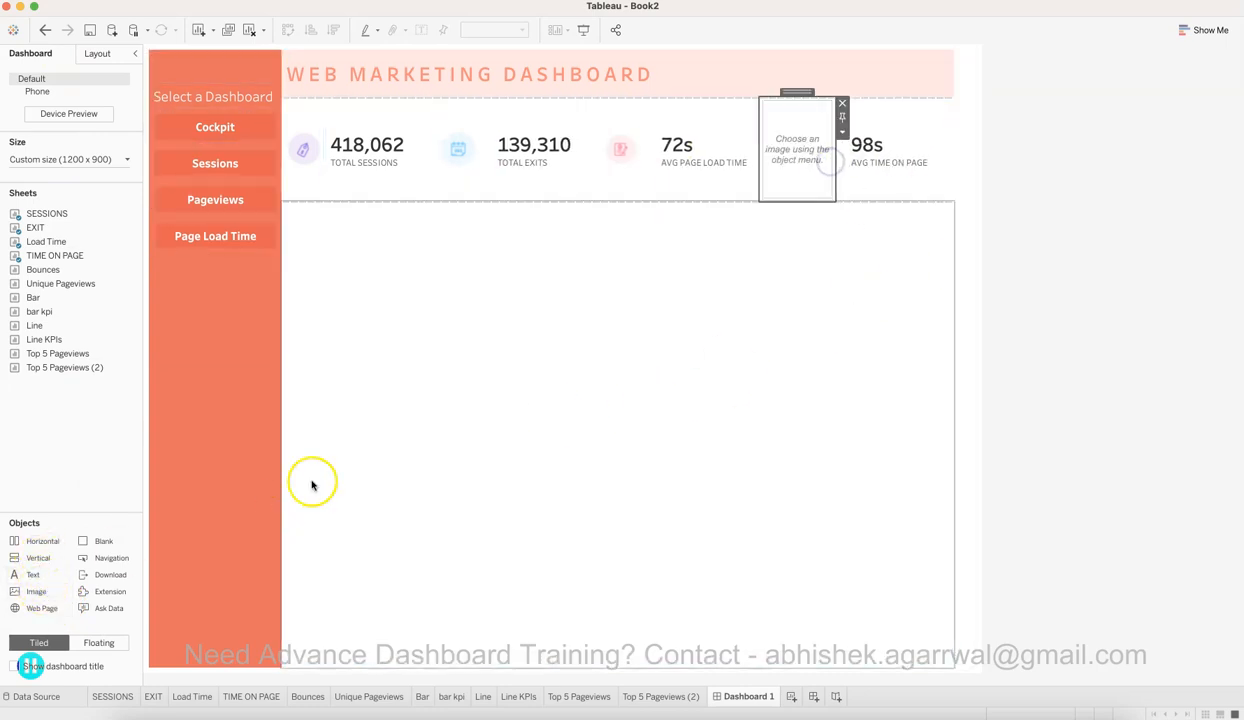
click(521, 350)
click(520, 362)
click(704, 301)
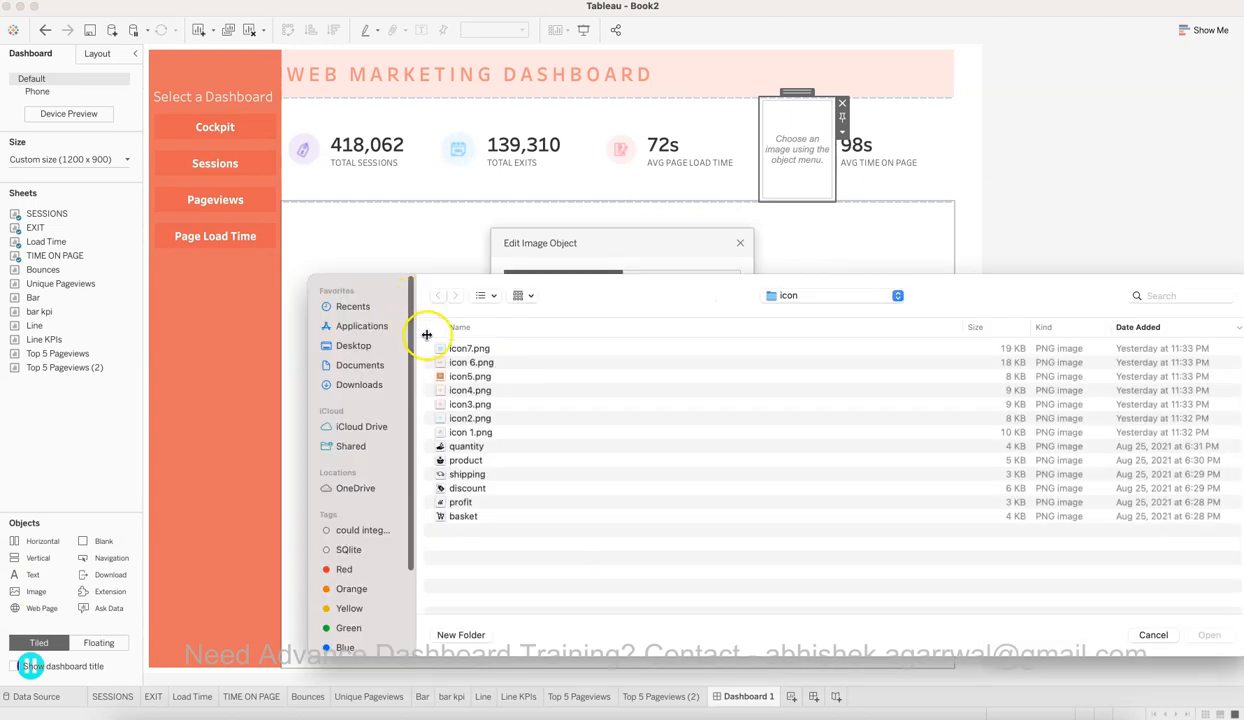
click(470, 390)
click(1205, 635)
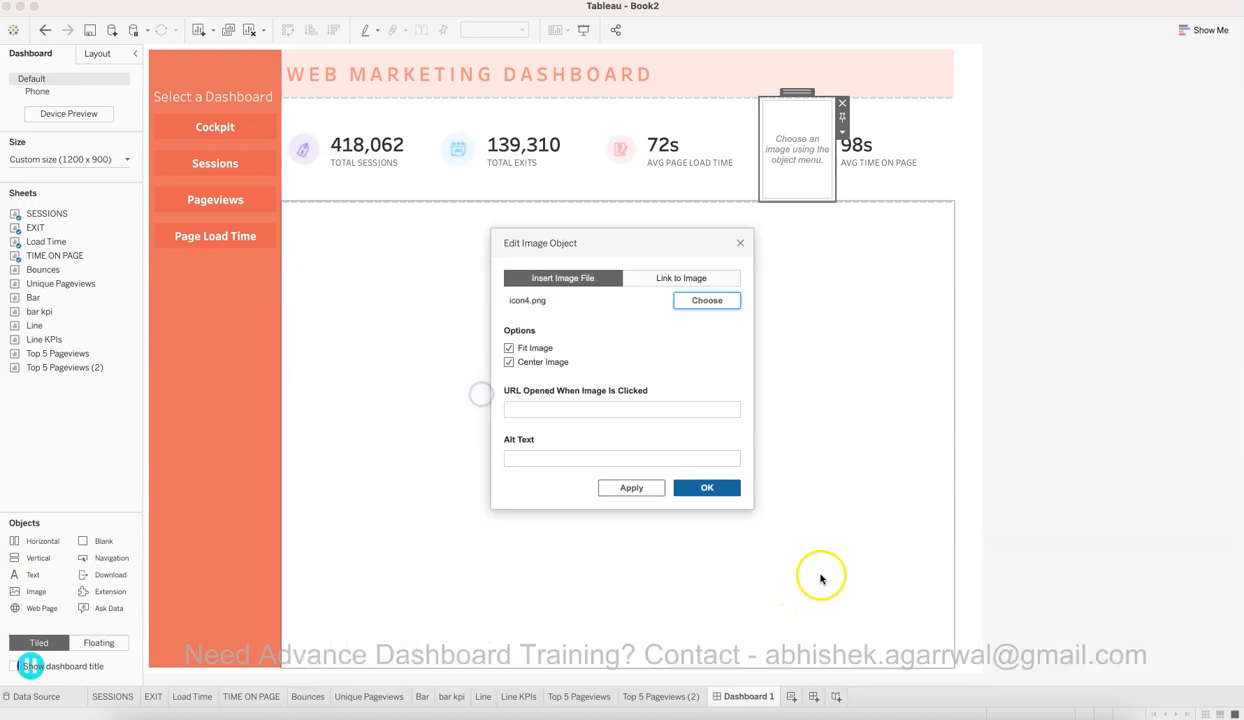
click(707, 487)
drag(908, 169, 812, 173)
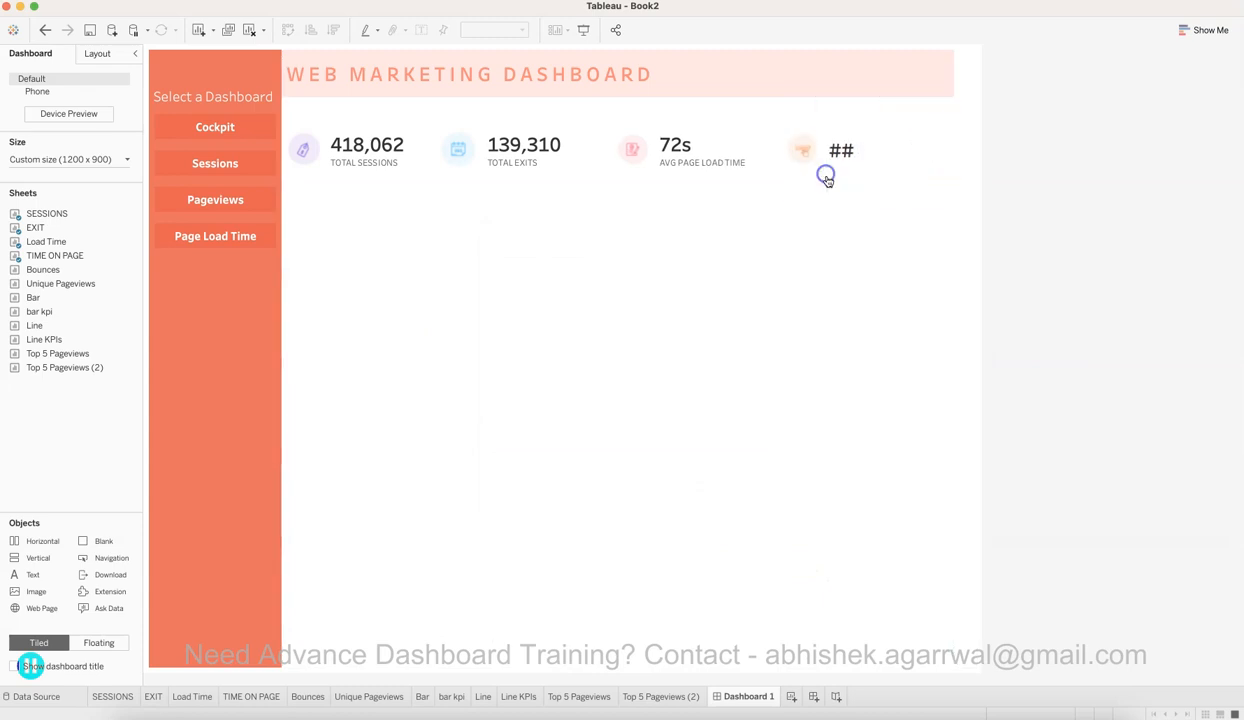
click(1032, 211)
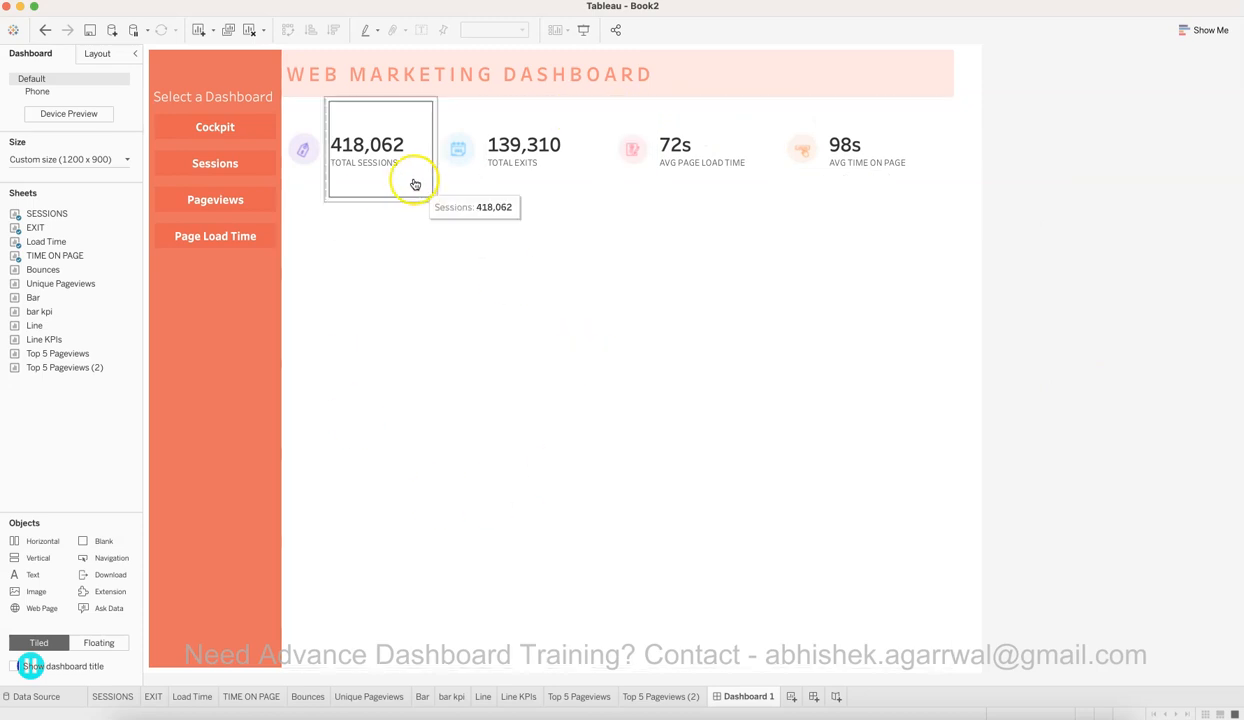
Step: Give the horizontal container holding icon 1.png and the SESSIONS sheet the header's light pink background
click(308, 113)
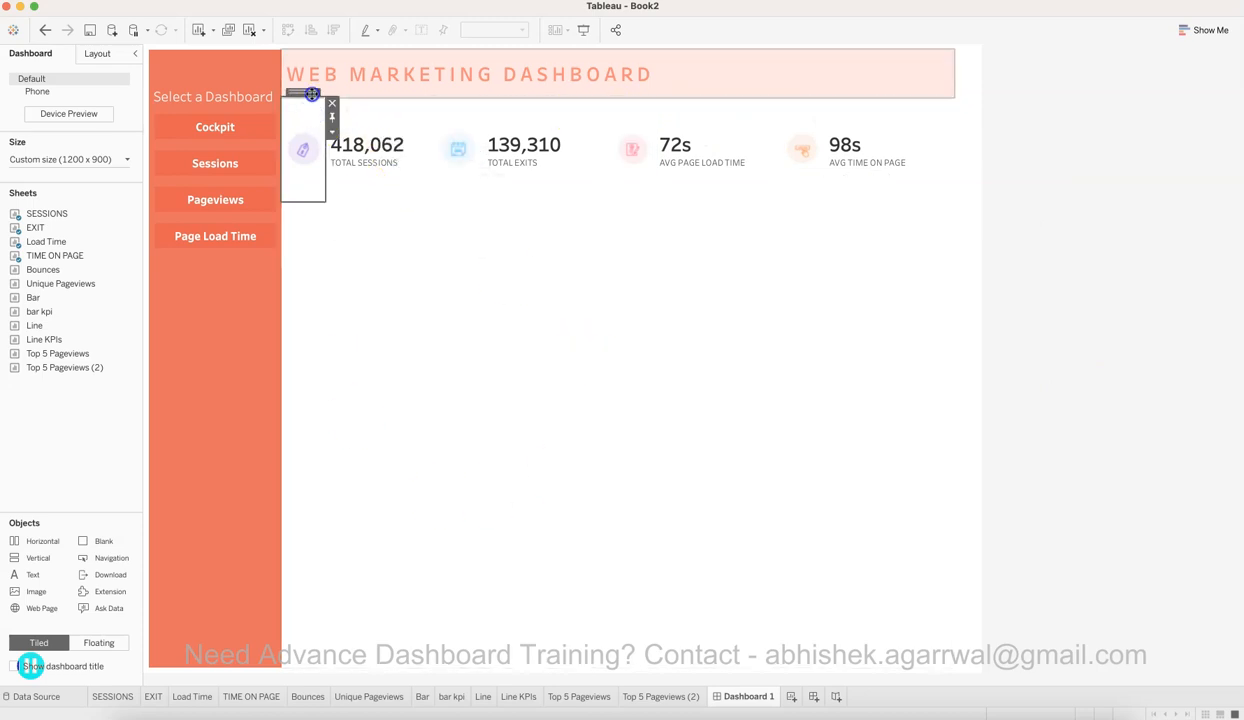
double_click(312, 93)
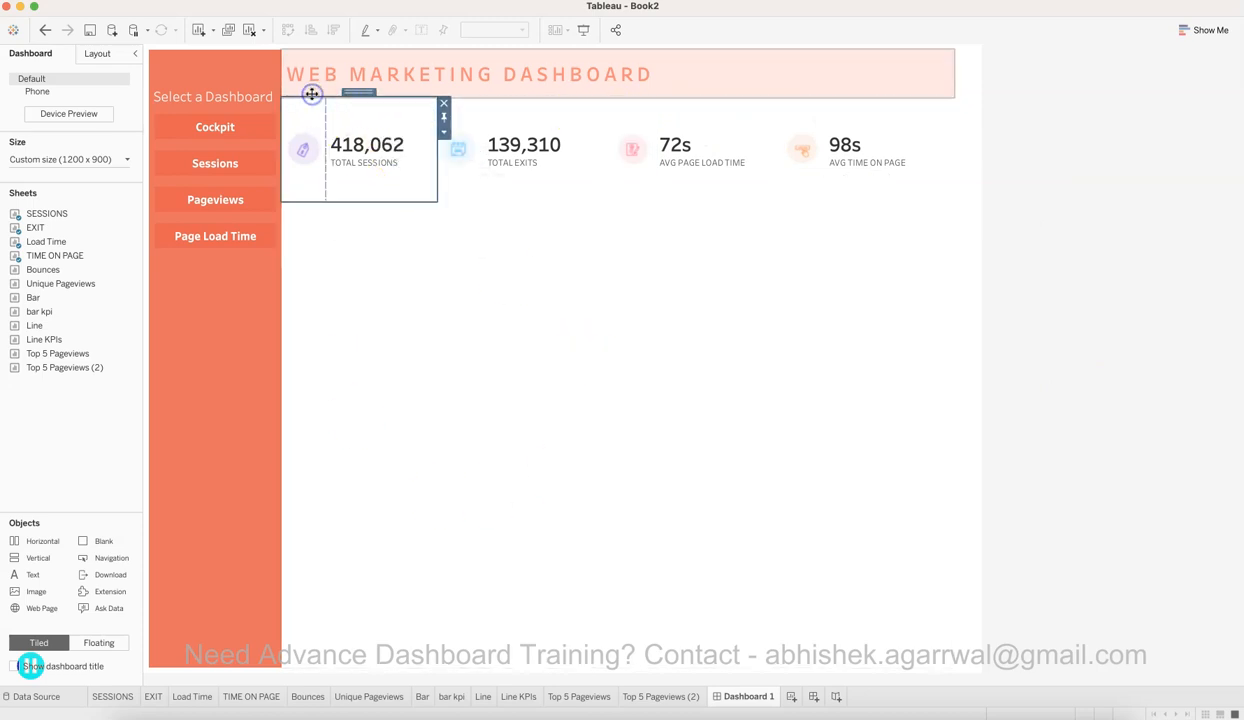
click(97, 55)
click(114, 292)
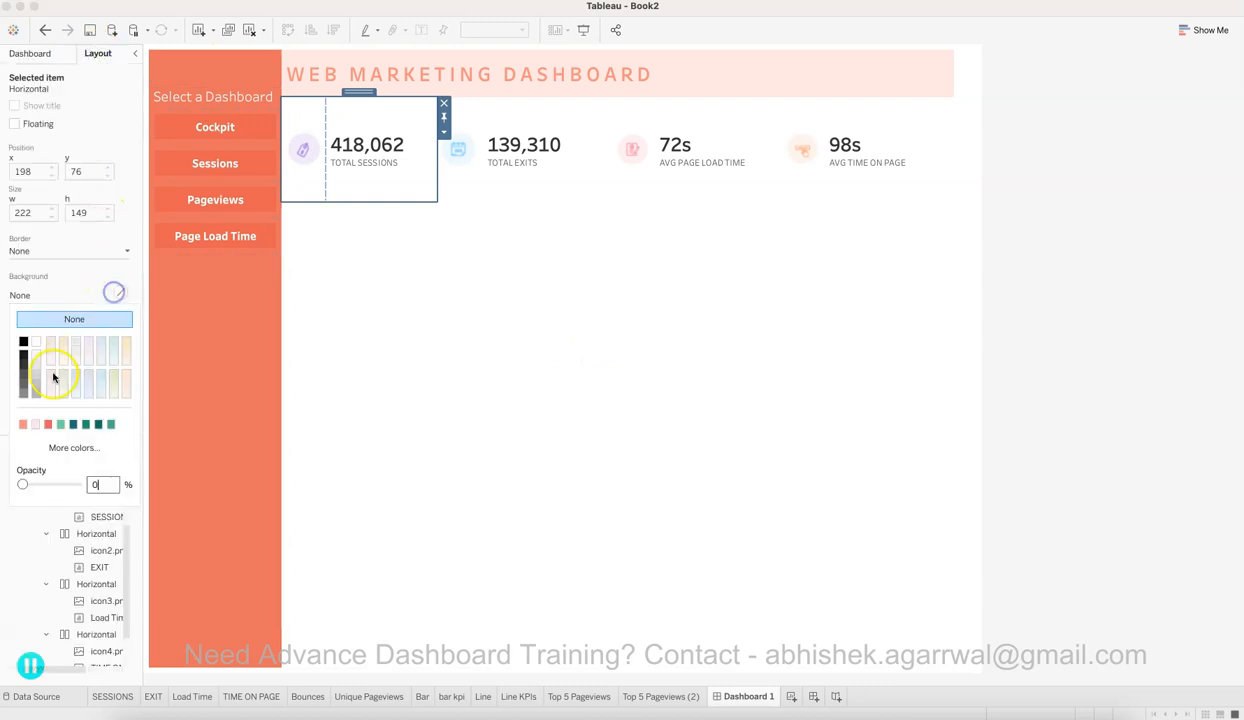
click(36, 423)
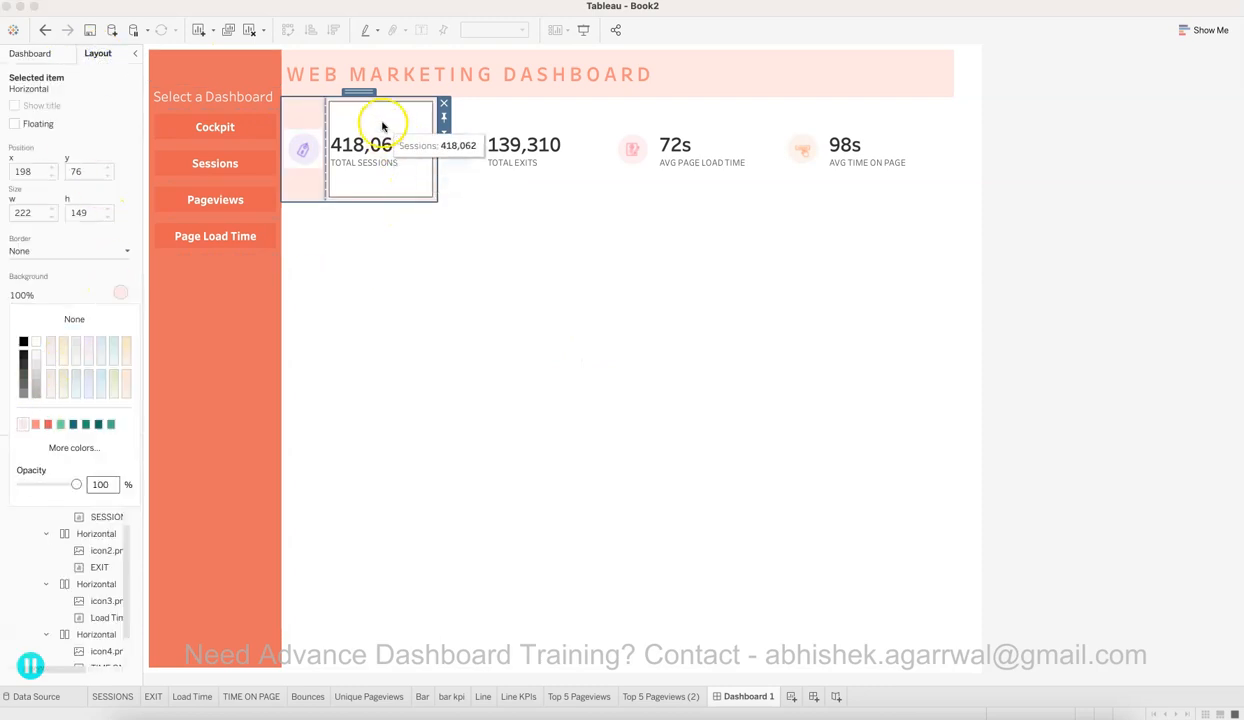
Step: Set the SESSIONS sheet's own background to the same light pink as its container
click(382, 126)
click(120, 289)
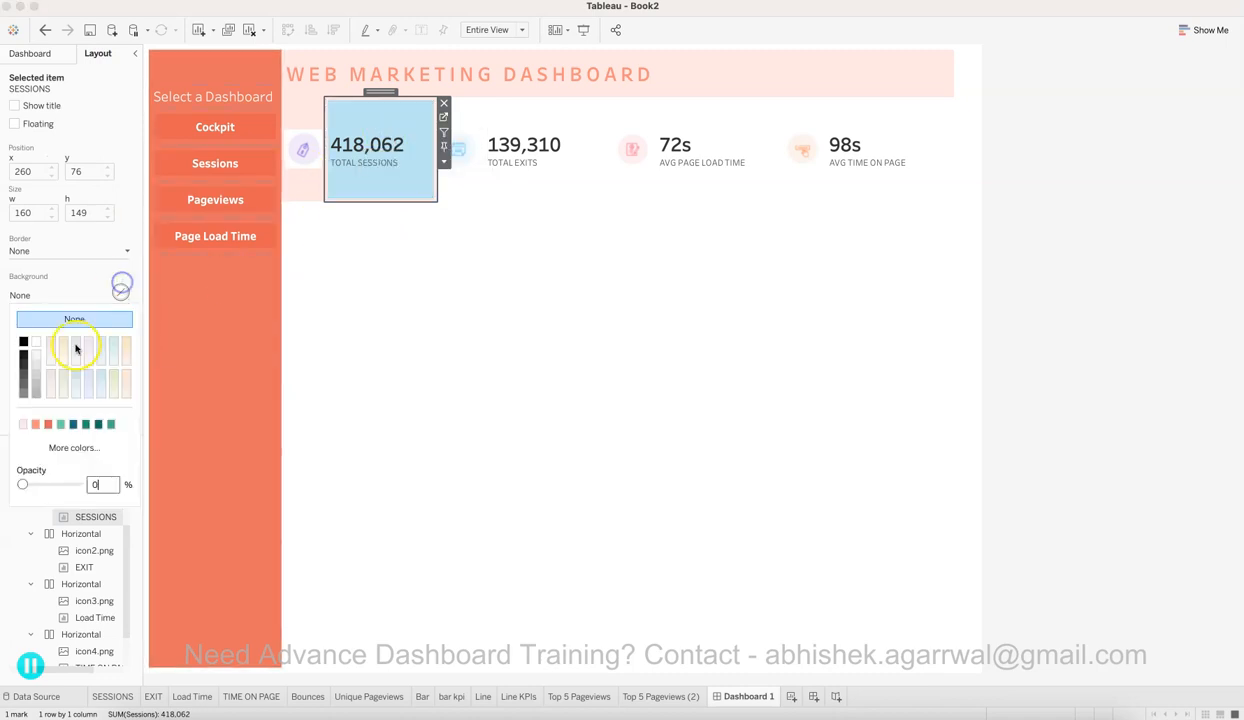
click(22, 424)
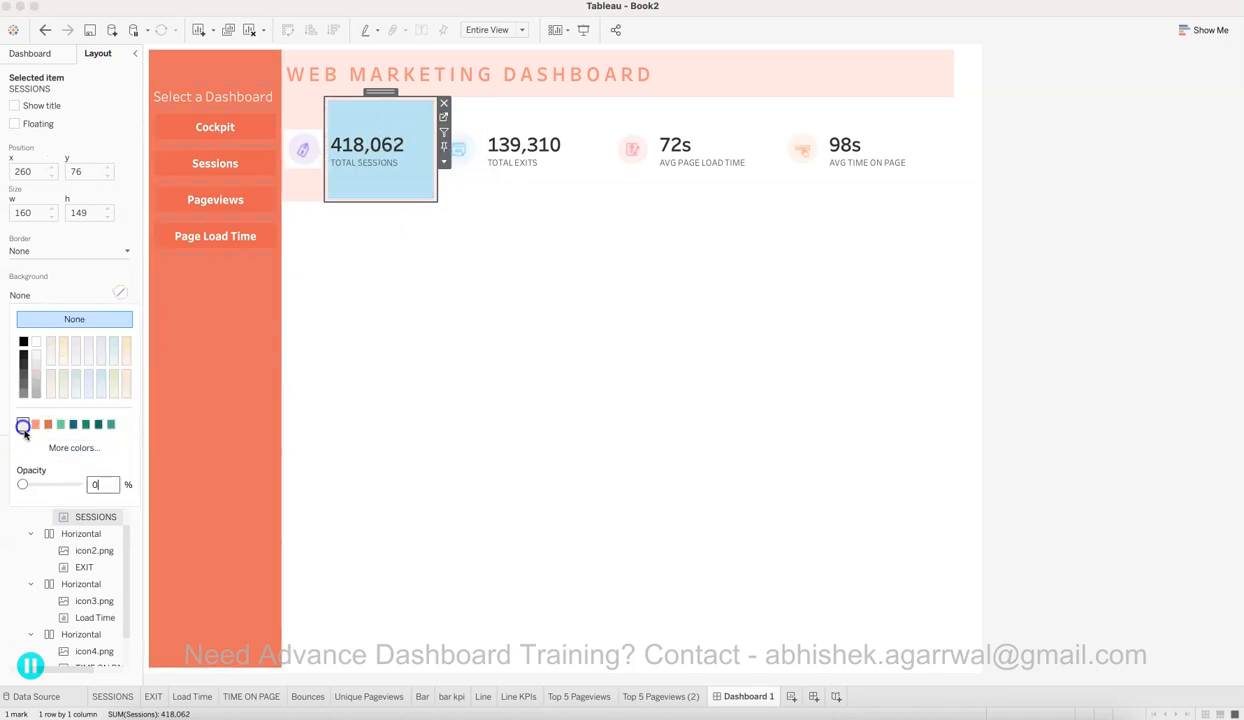
Step: Set the default worksheet shading of the SESSIONS sheet to None
click(551, 147)
click(403, 153)
right_click(391, 120)
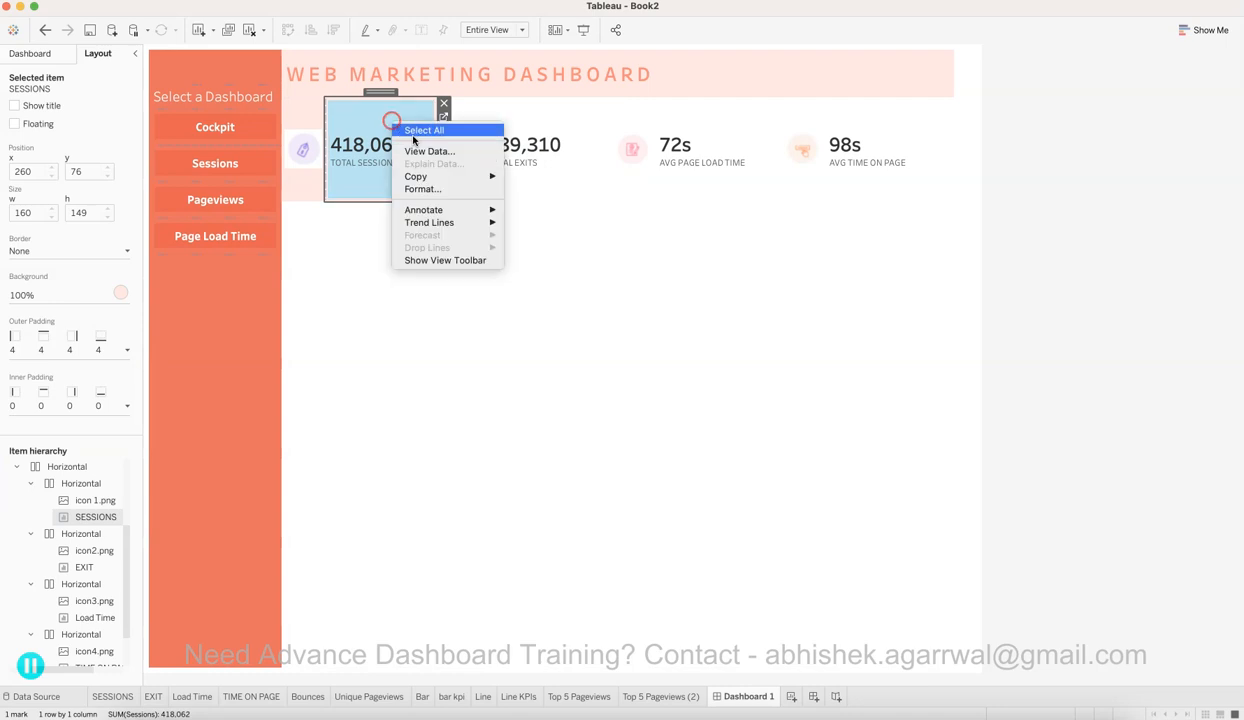
click(440, 188)
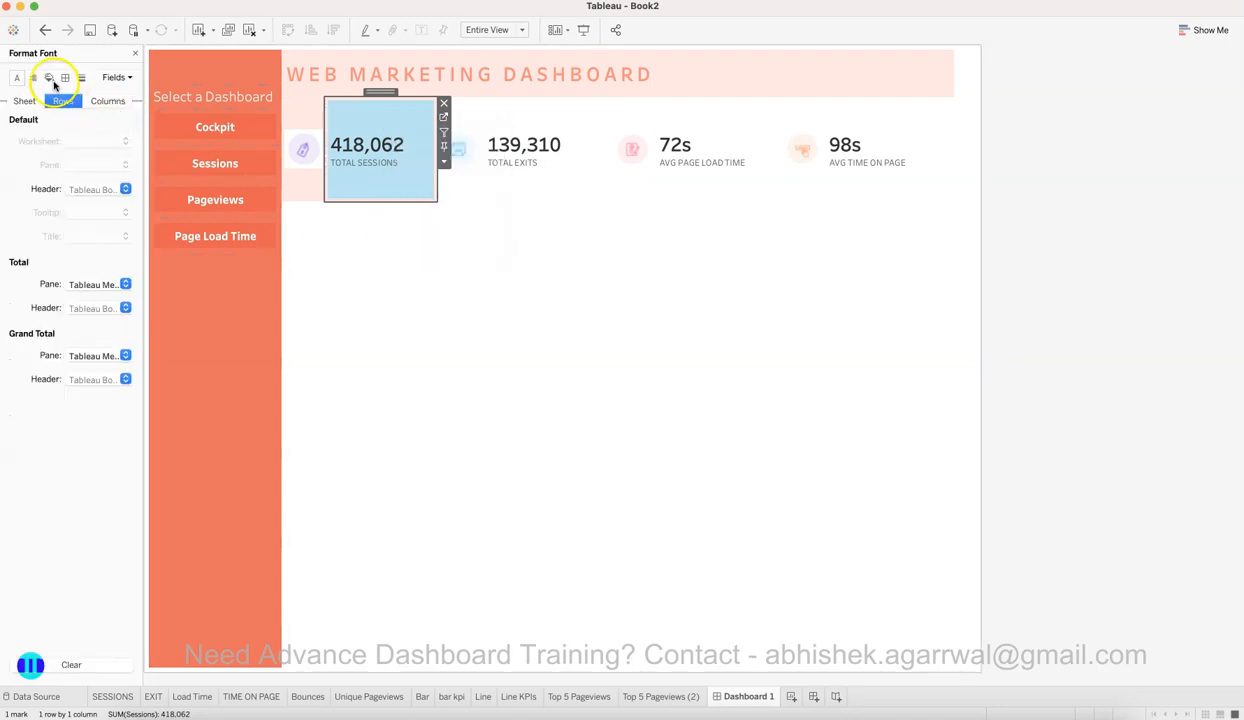
click(49, 78)
click(26, 102)
click(97, 141)
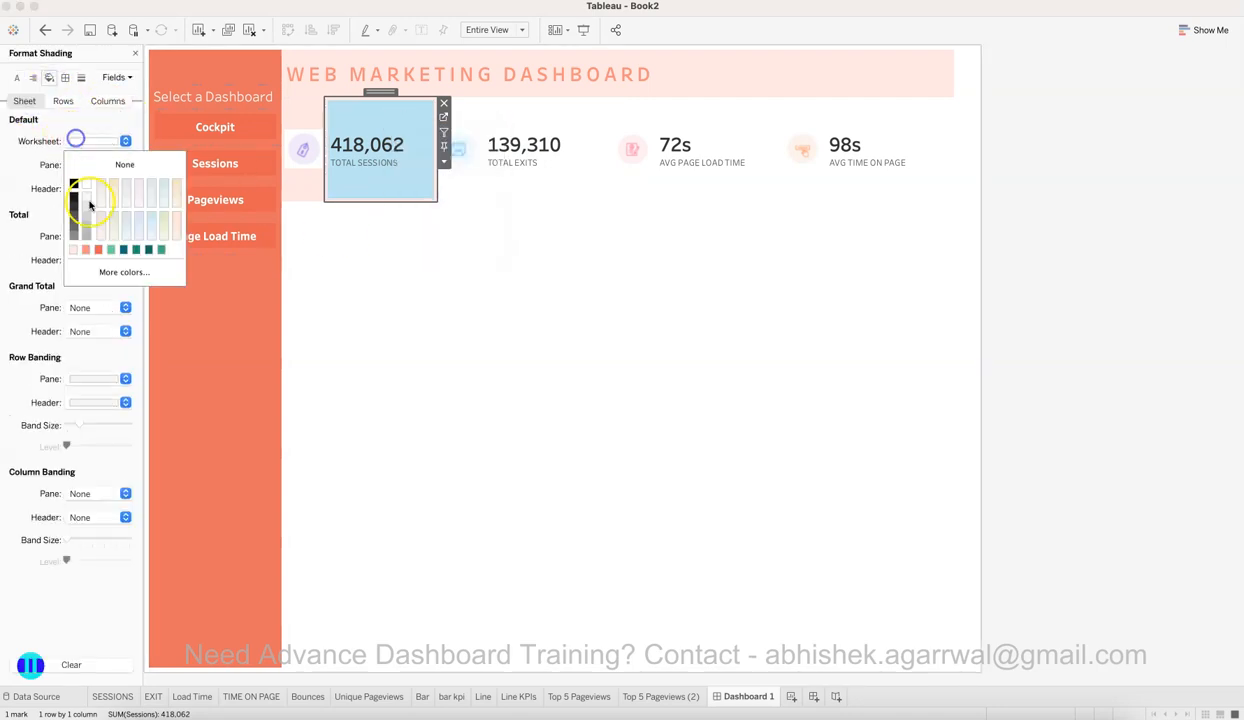
click(117, 167)
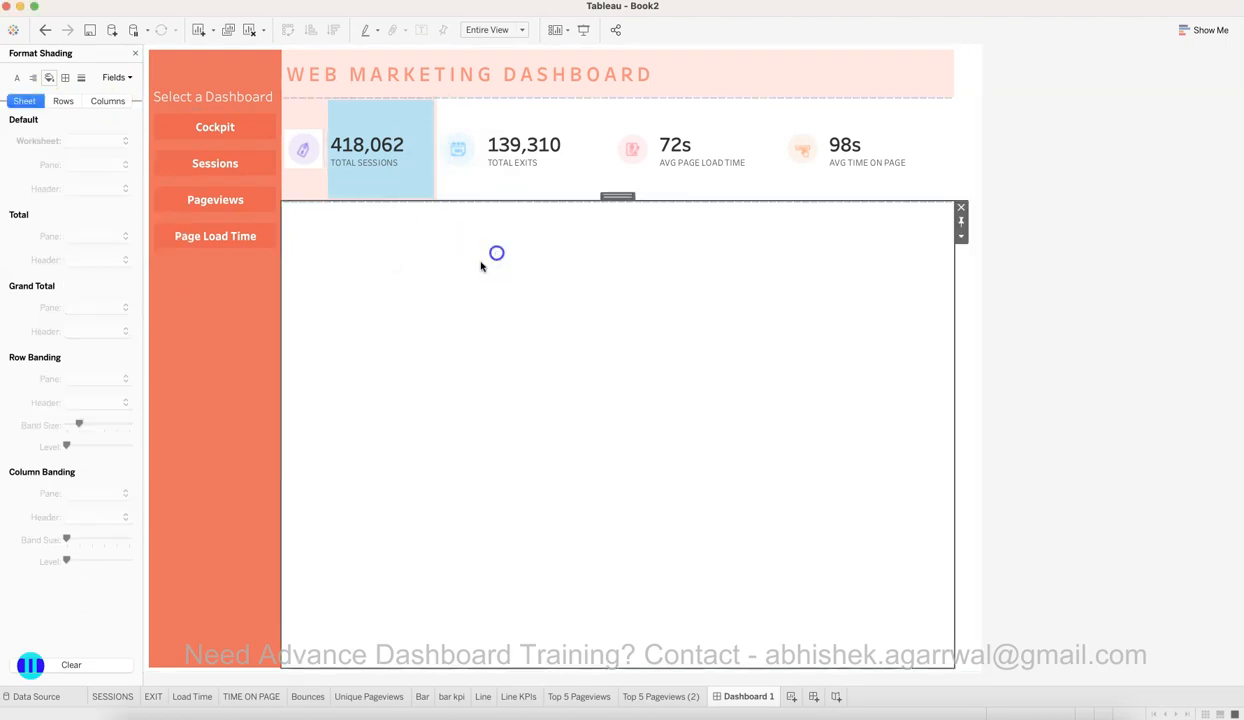
click(628, 361)
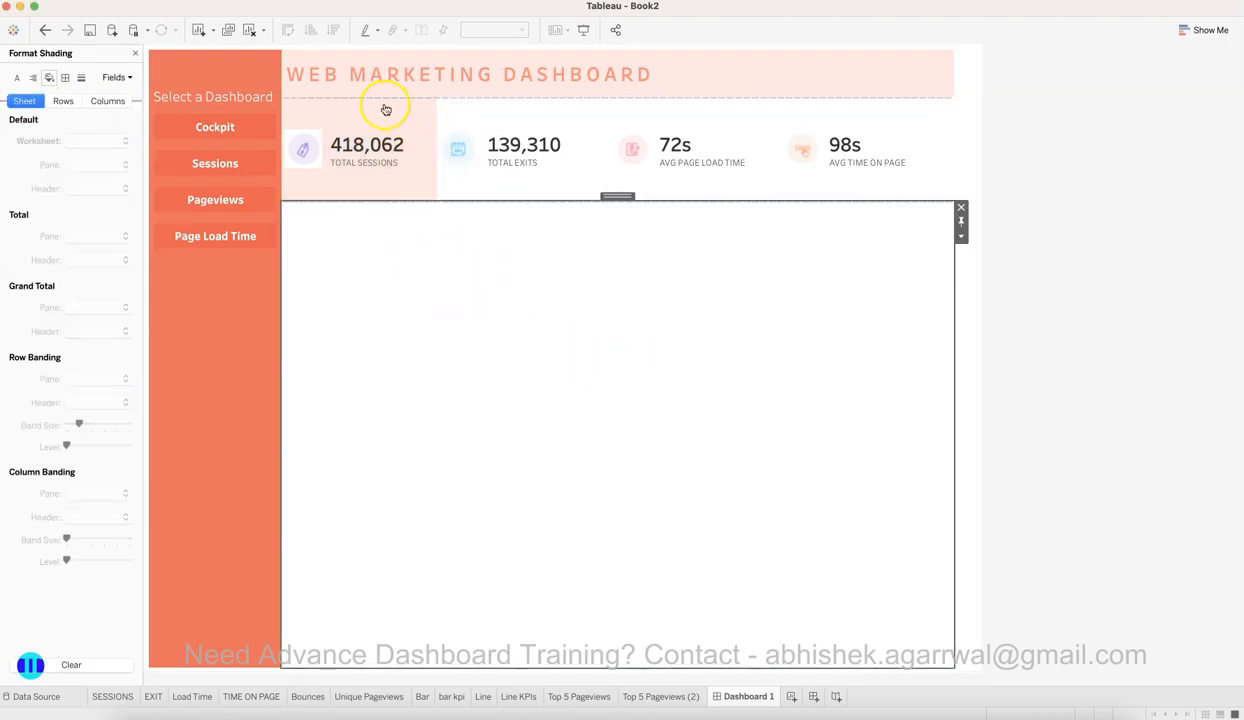
Step: Set the default worksheet shading of the EXIT sheet to None
click(467, 121)
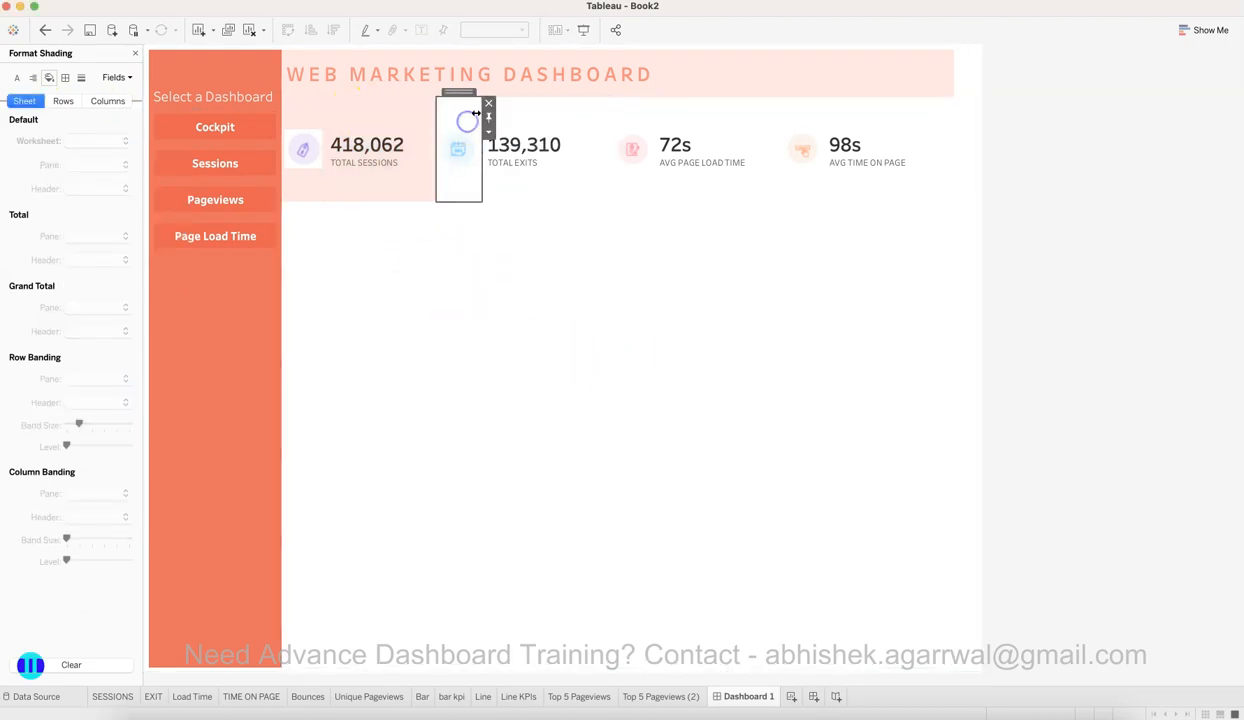
double_click(459, 92)
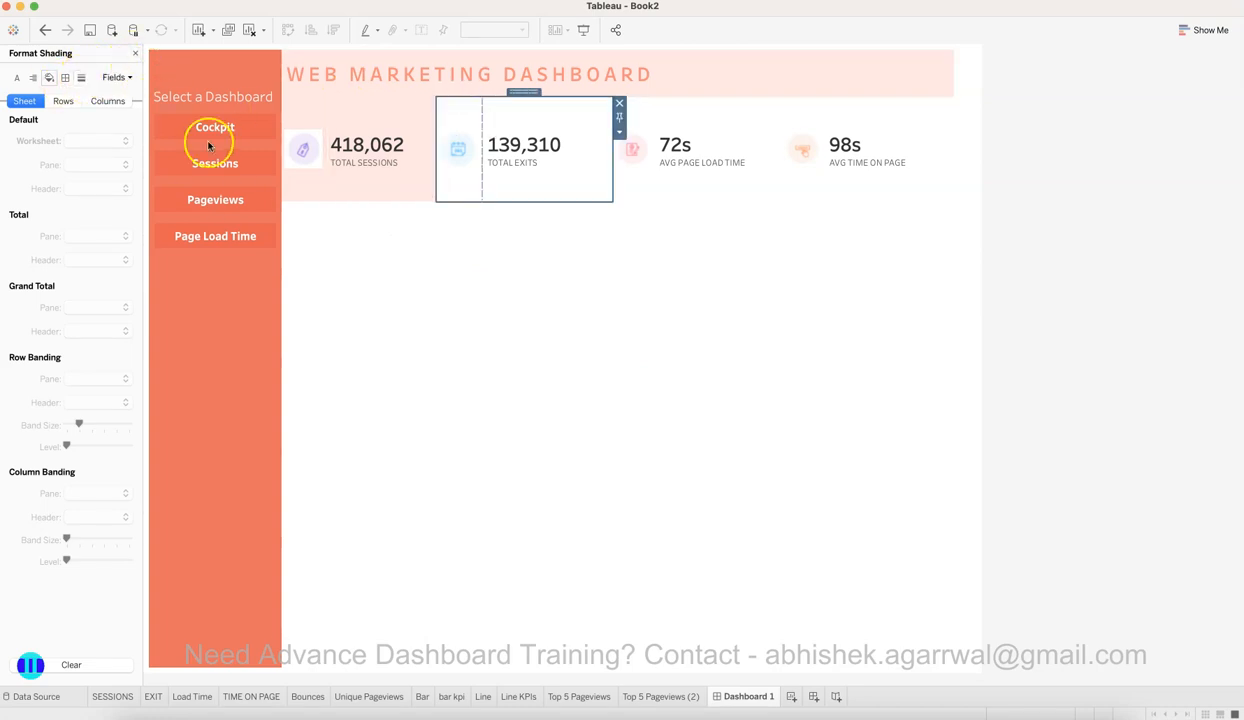
click(555, 140)
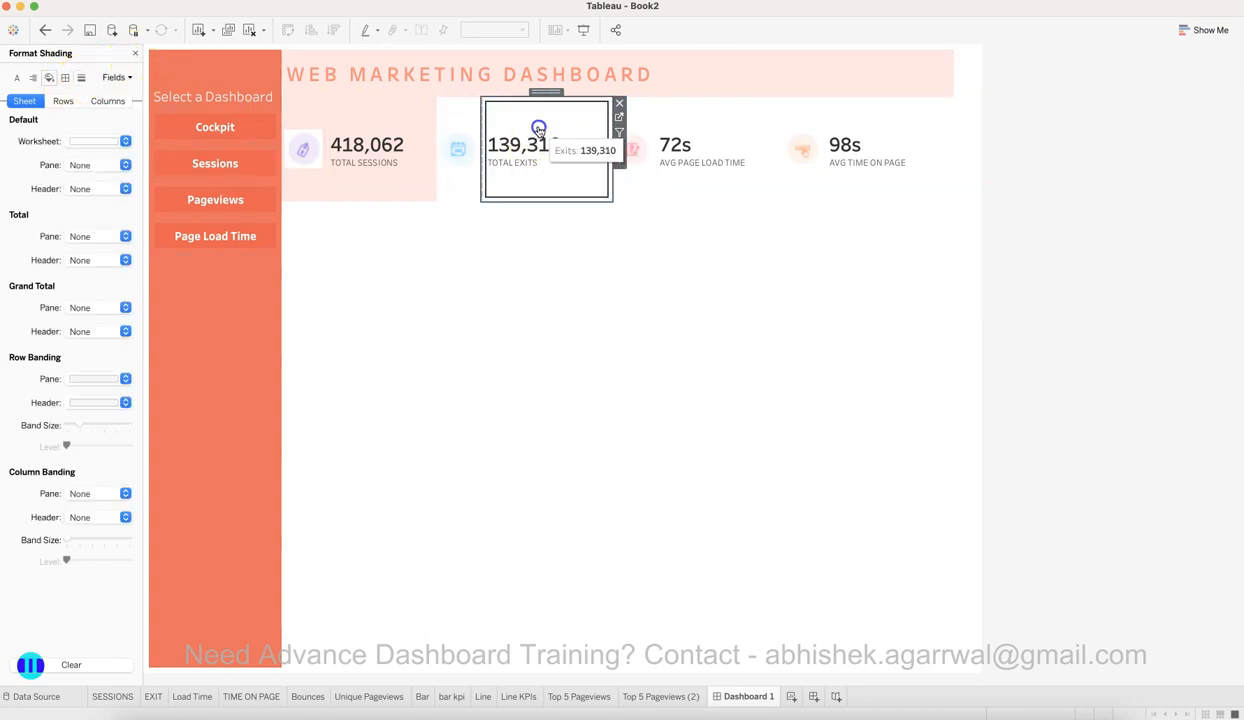
click(84, 141)
Step: Remove the default worksheet shading from the Load Time and TIME ON PAGE sheets and leave the shading format settings
click(714, 132)
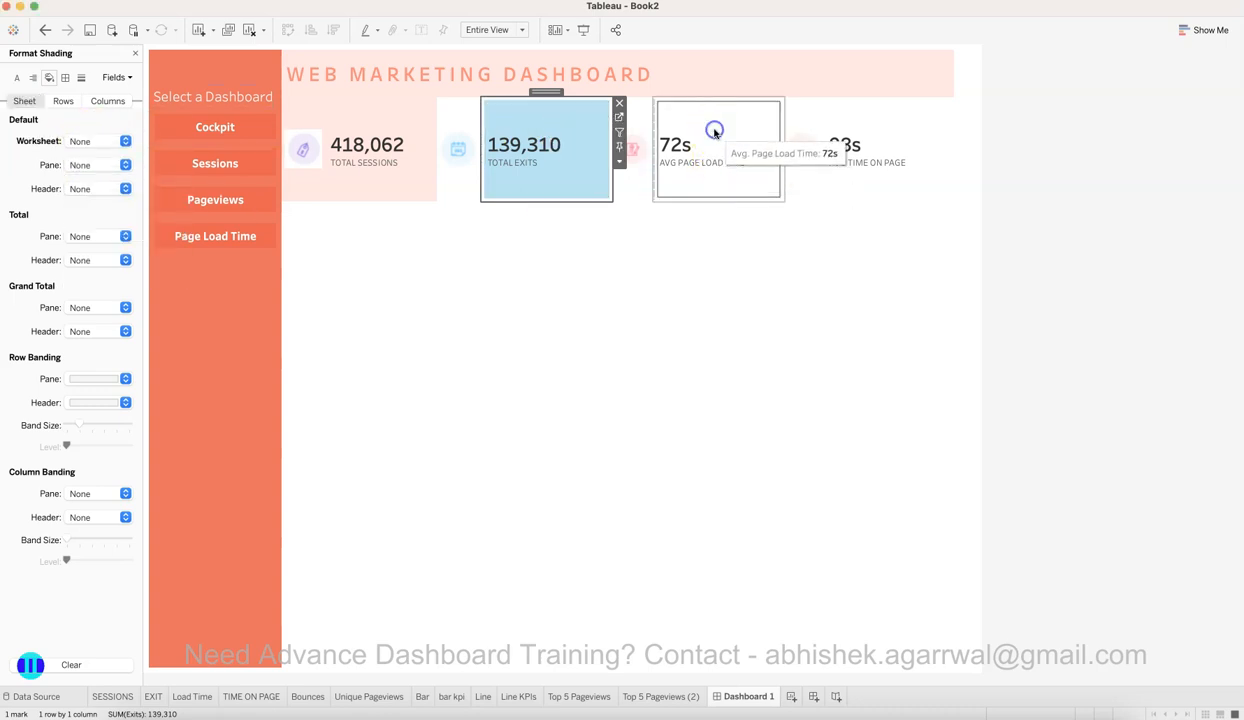
click(708, 128)
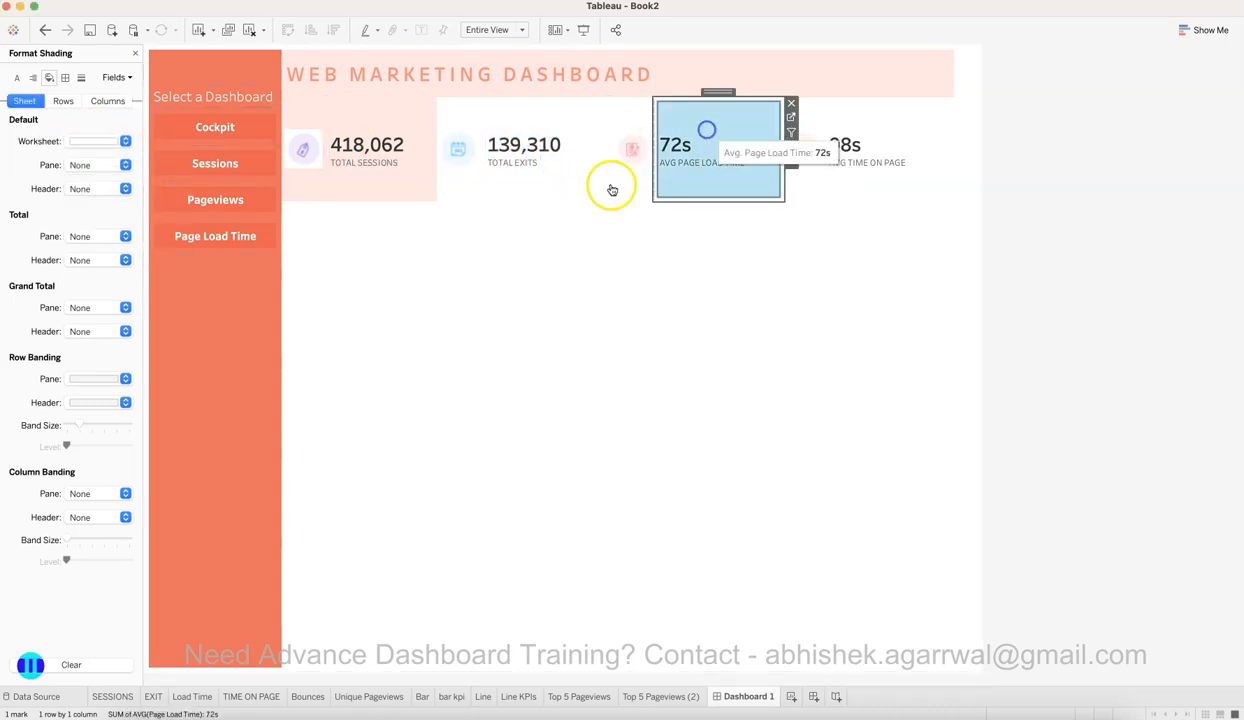
click(93, 142)
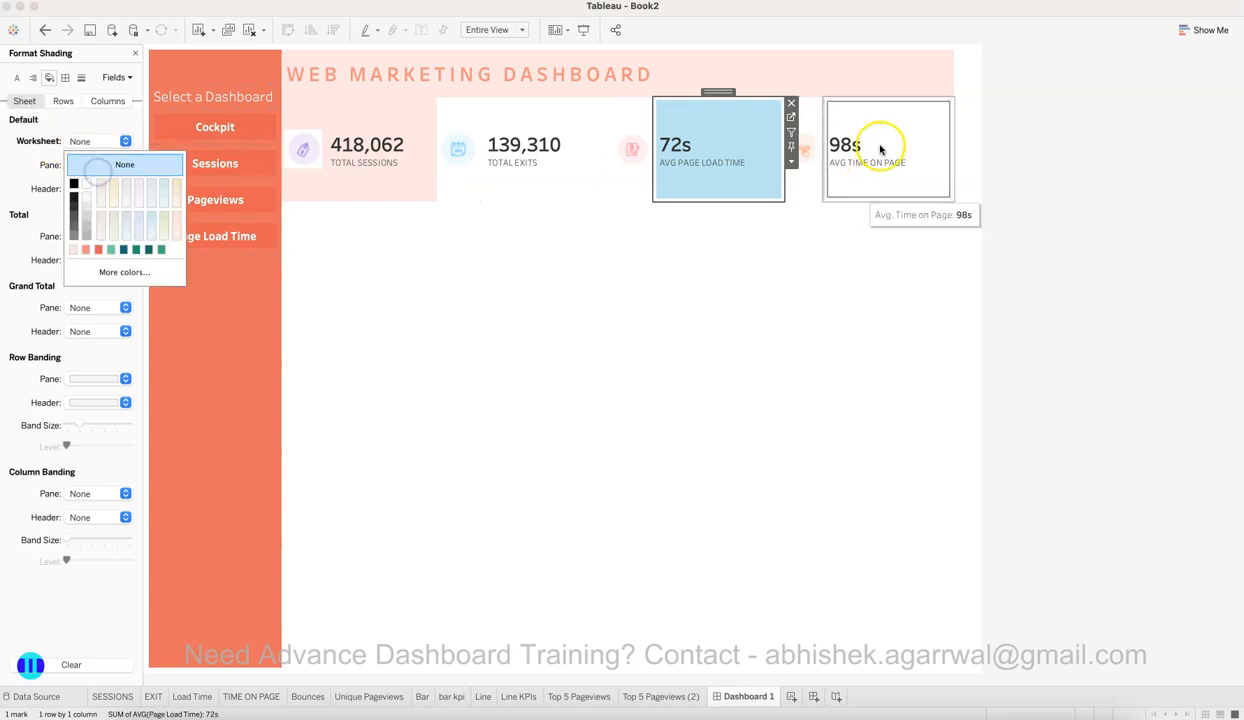
click(883, 130)
click(95, 141)
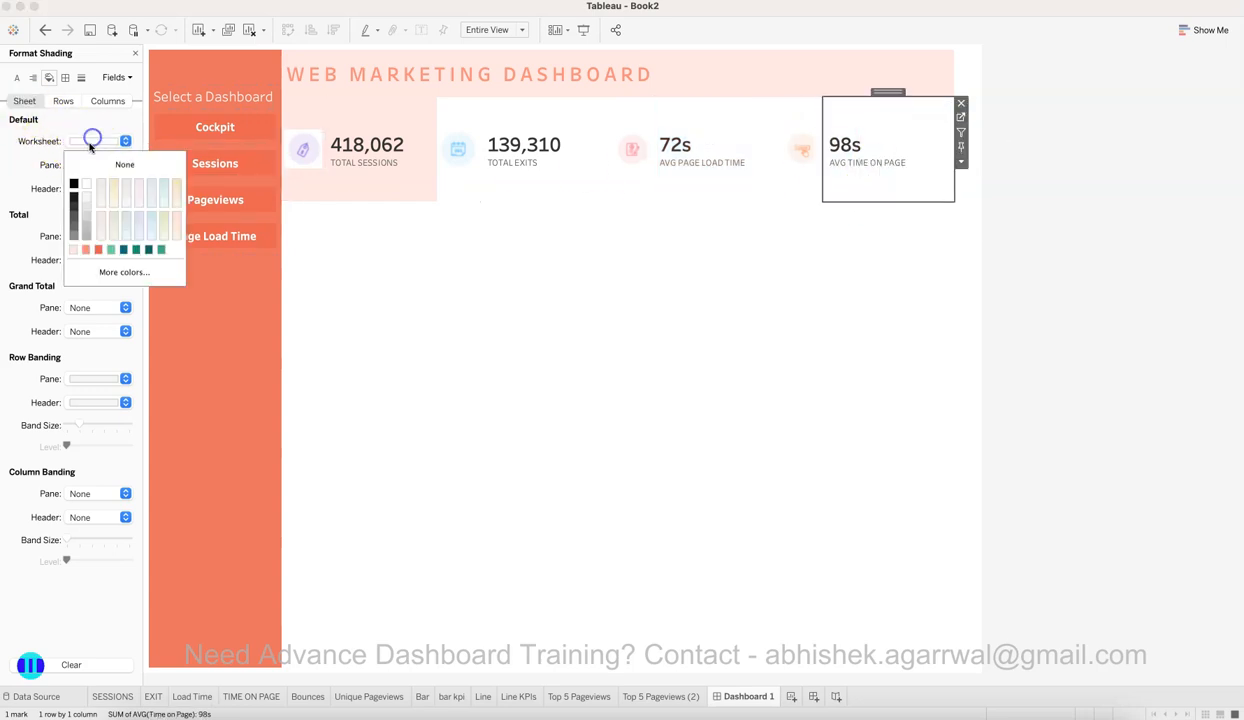
click(135, 54)
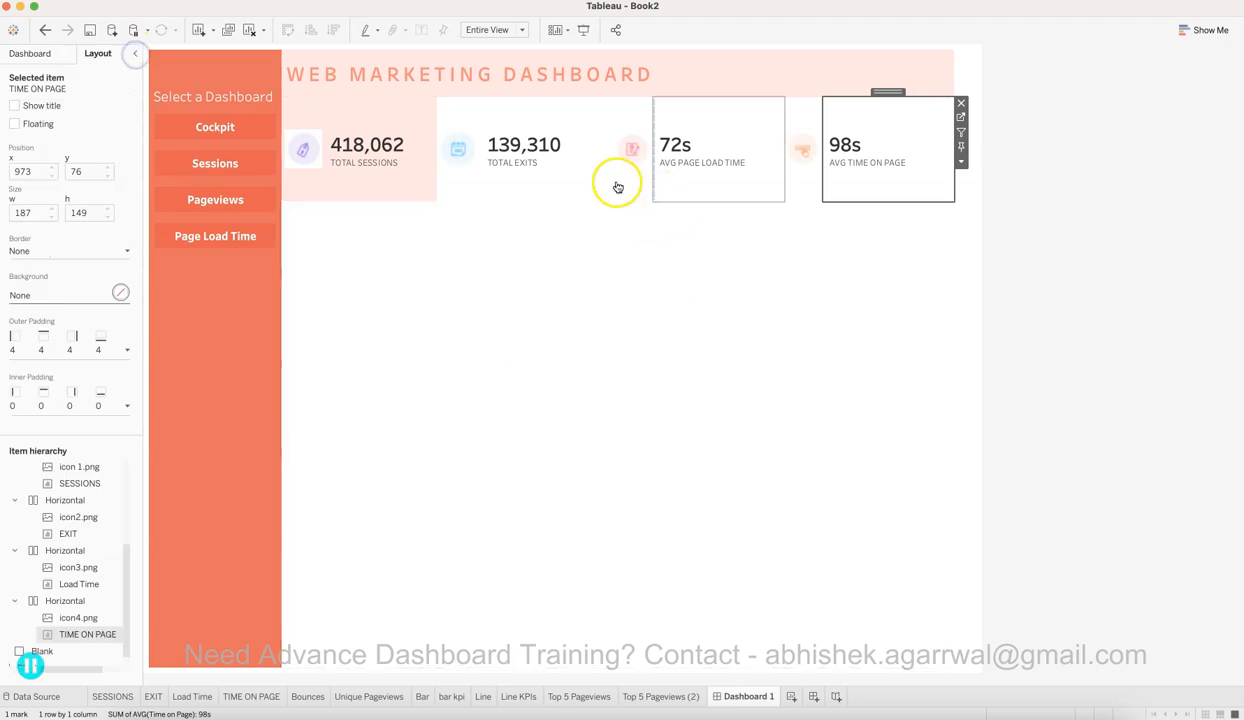
Step: Give the horizontal container holding icon2.png and the EXIT sheet the same light pink background
click(543, 114)
double_click(544, 92)
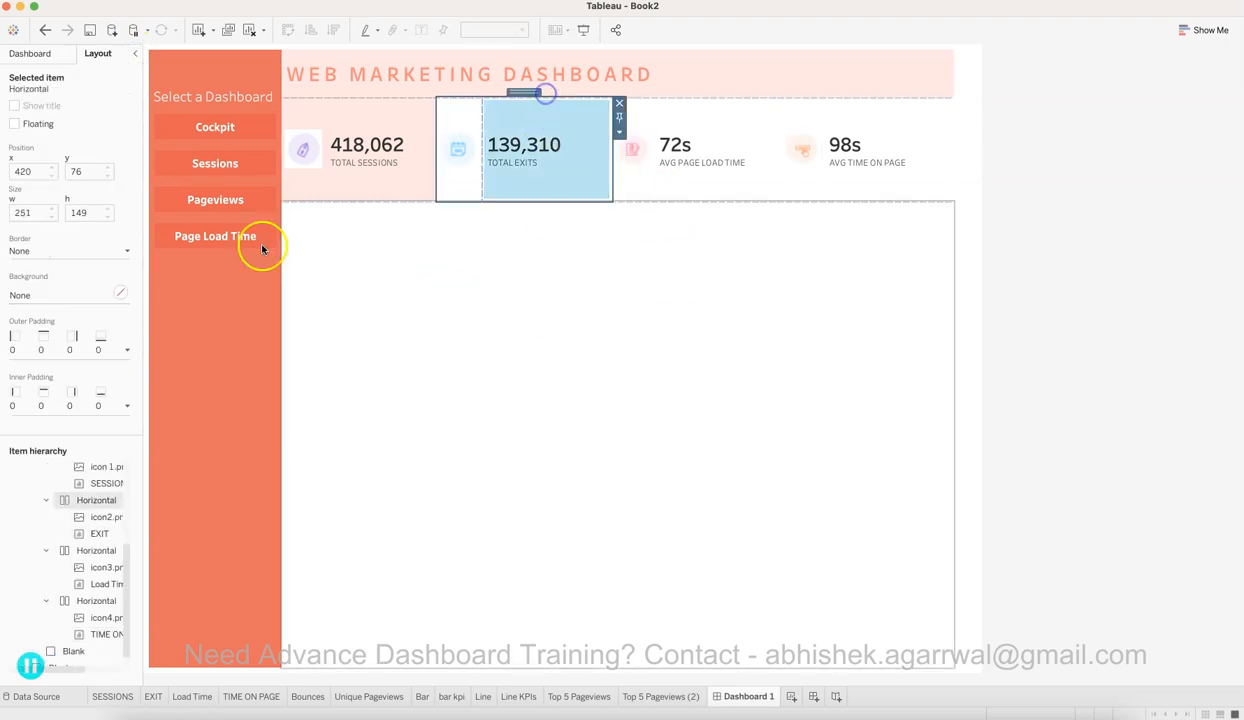
click(121, 295)
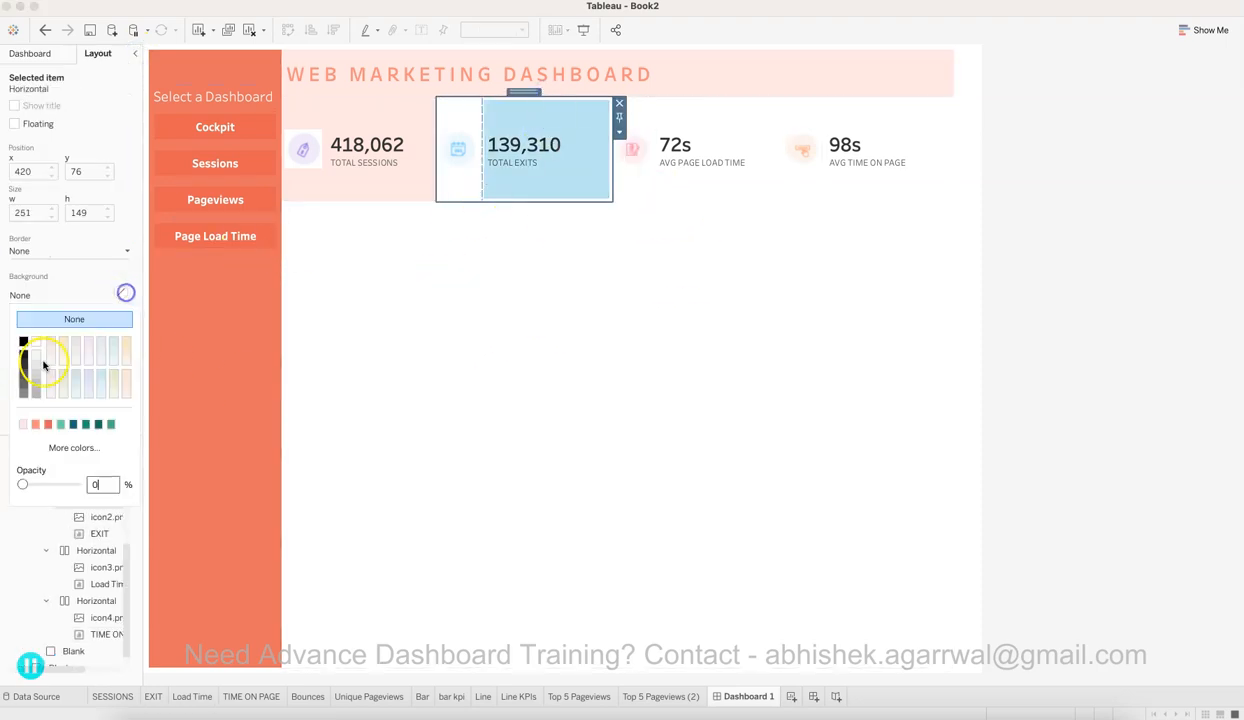
click(23, 423)
Step: Give the horizontal container holding icon3.png and the Load Time sheet the same light pink background
click(714, 120)
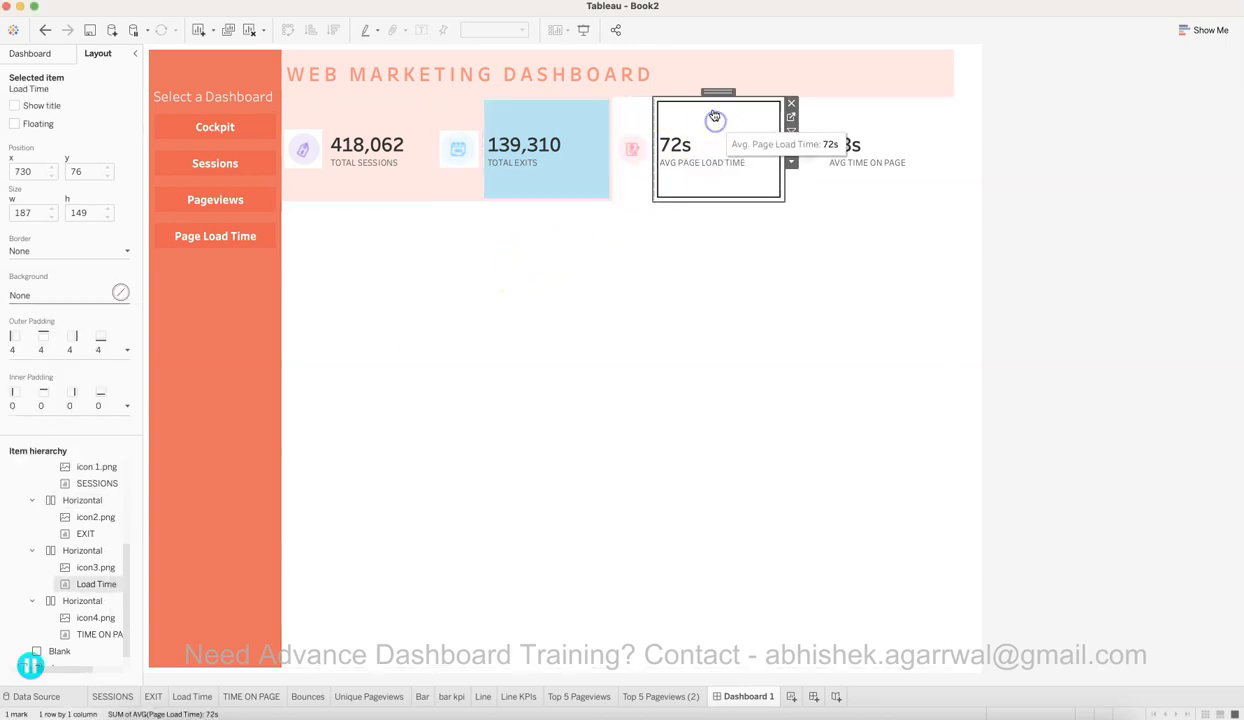
double_click(722, 93)
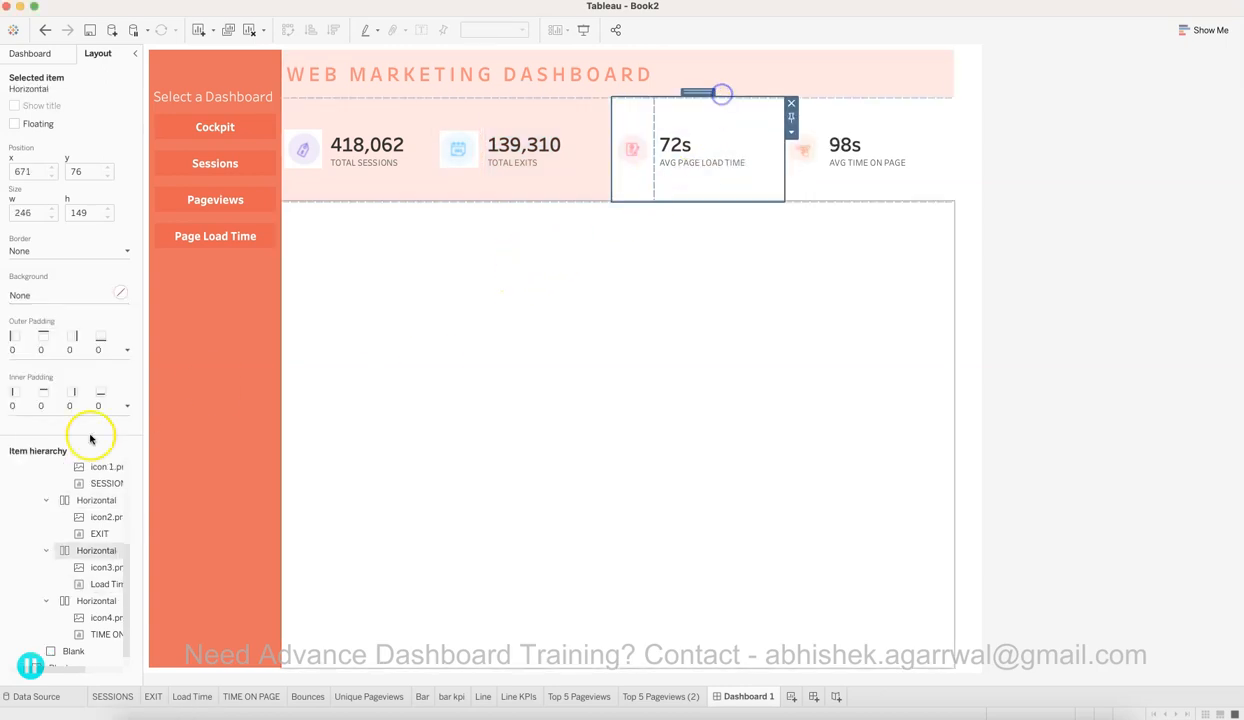
click(121, 293)
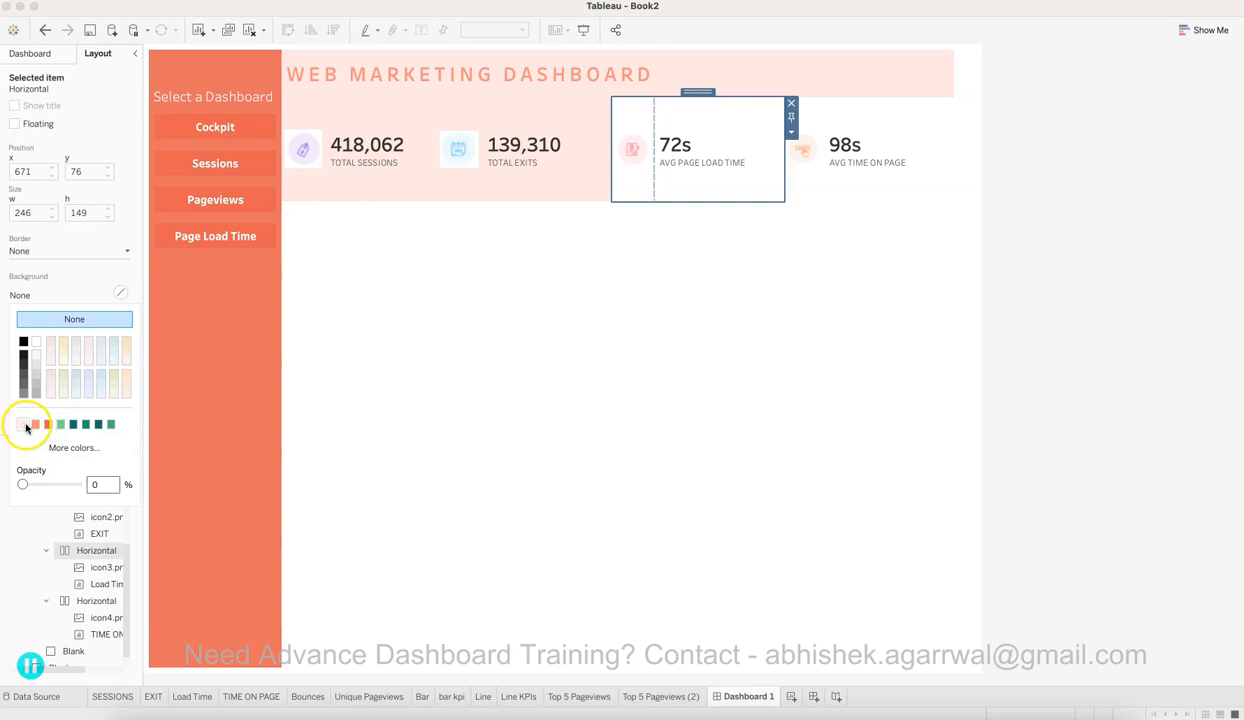
click(26, 426)
Step: Give the horizontal container holding icon4.png and the TIME ON PAGE sheet the same light pink background
click(886, 125)
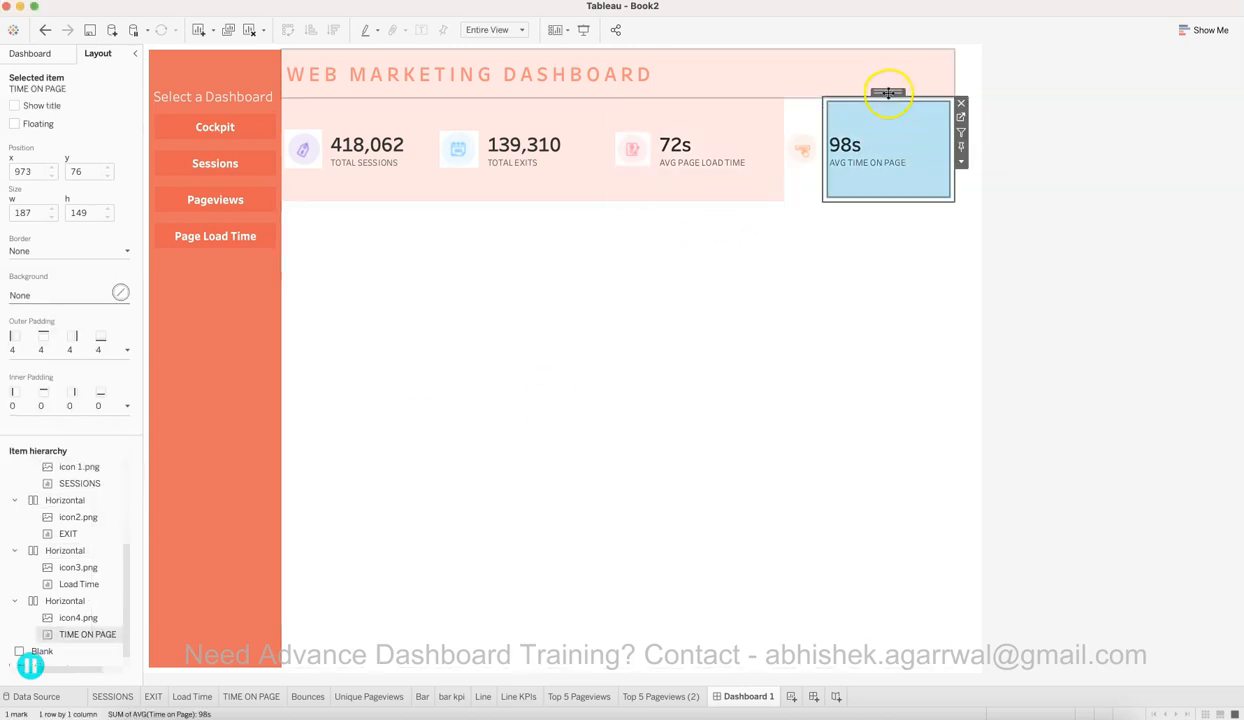
double_click(890, 92)
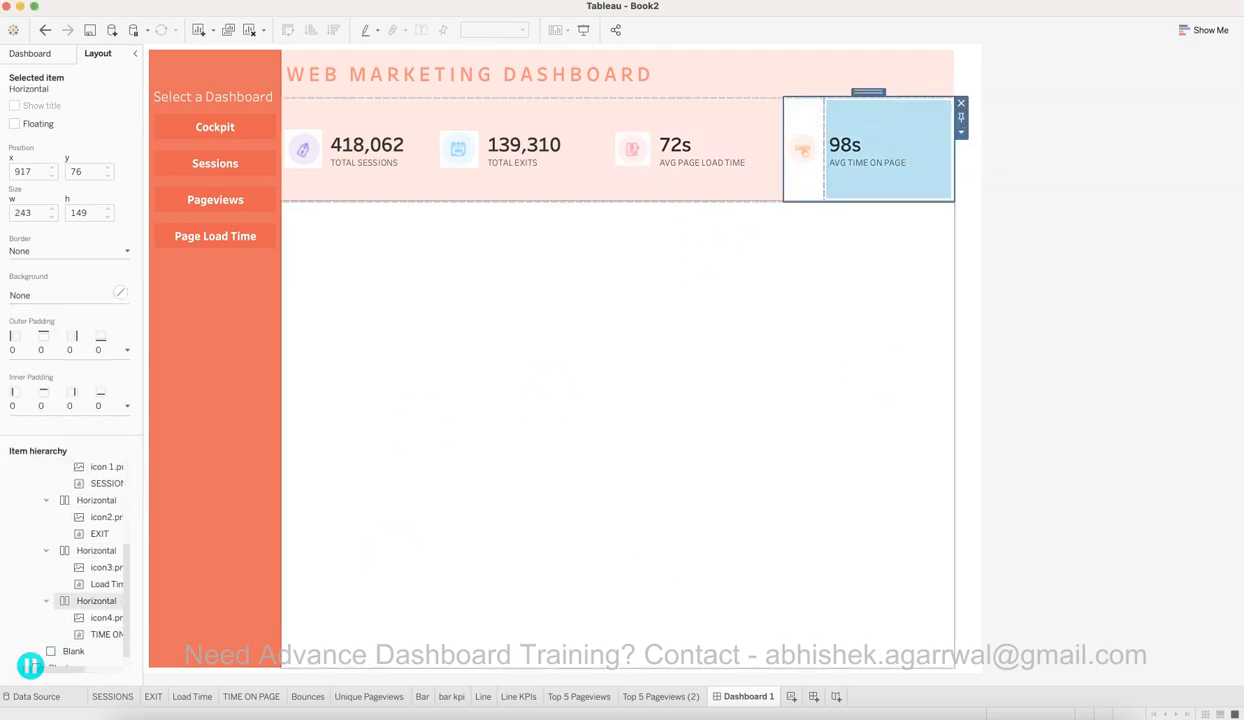
click(121, 291)
click(26, 424)
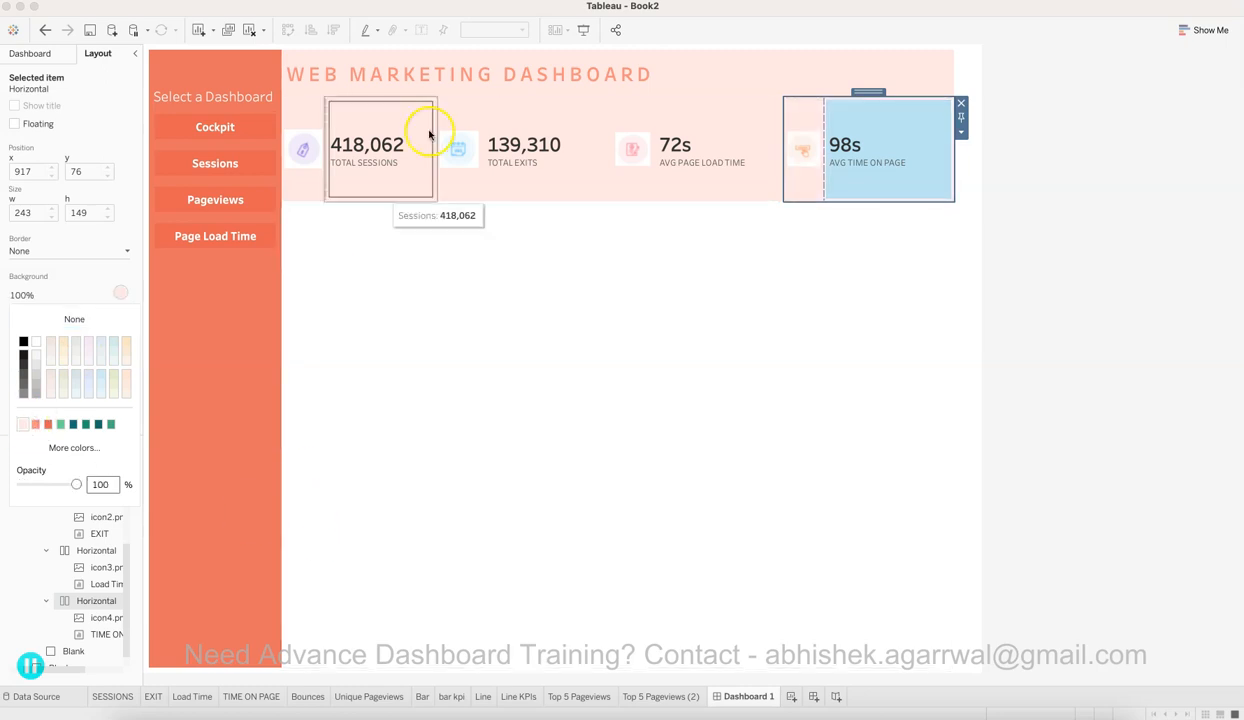
Step: Check the KPI cards in the 13_AUG_WEB_MARKETING dashboard and give the horizontal container holding icon 1.png and the SESSIONS sheet a white background
click(347, 117)
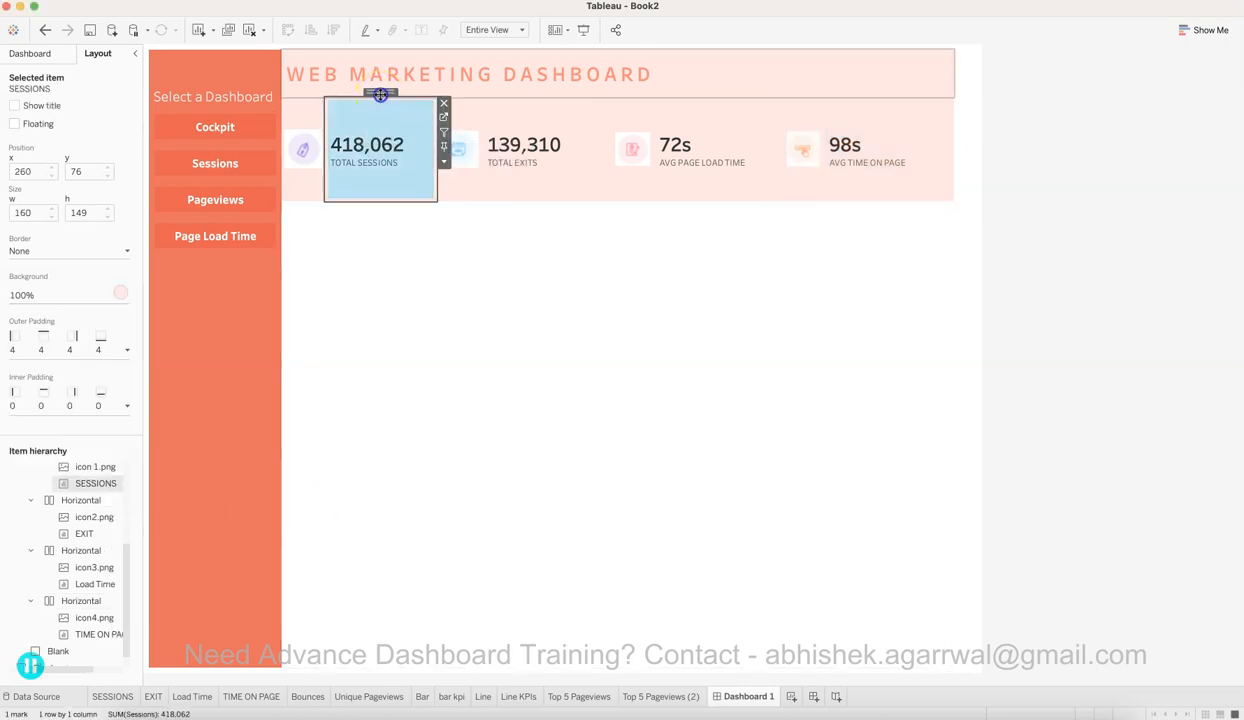
double_click(380, 95)
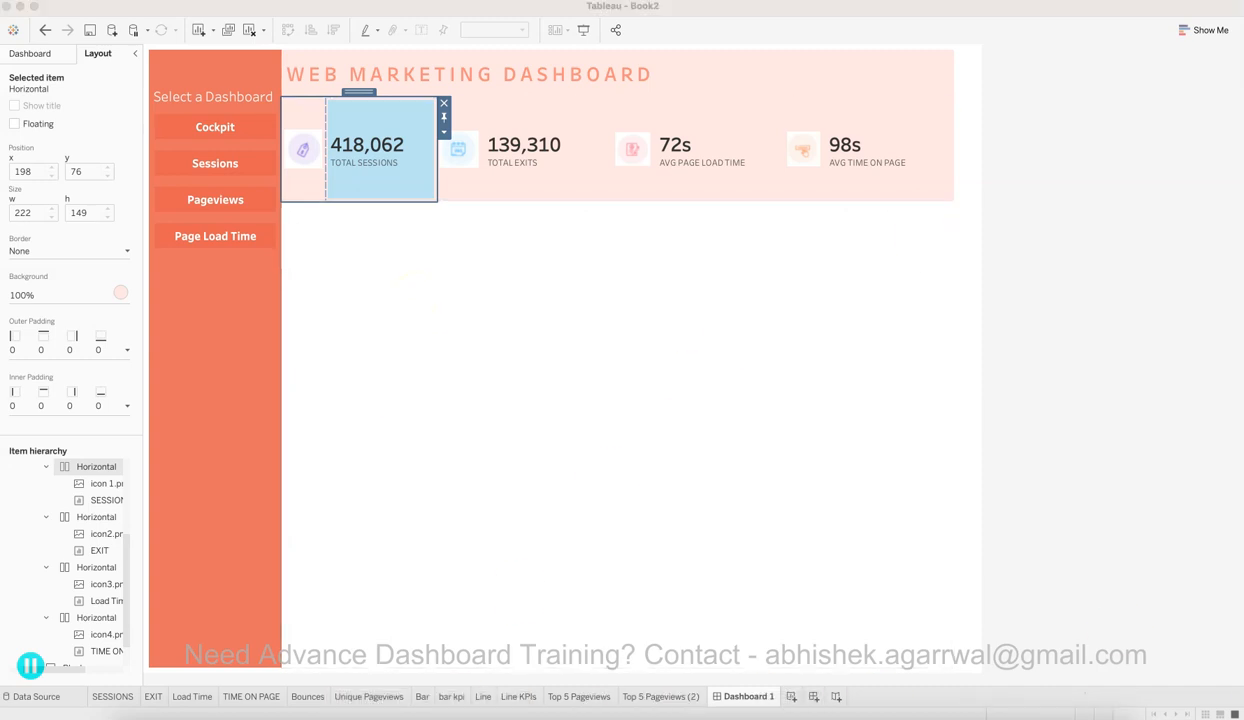
drag(1242, 66, 461, 284)
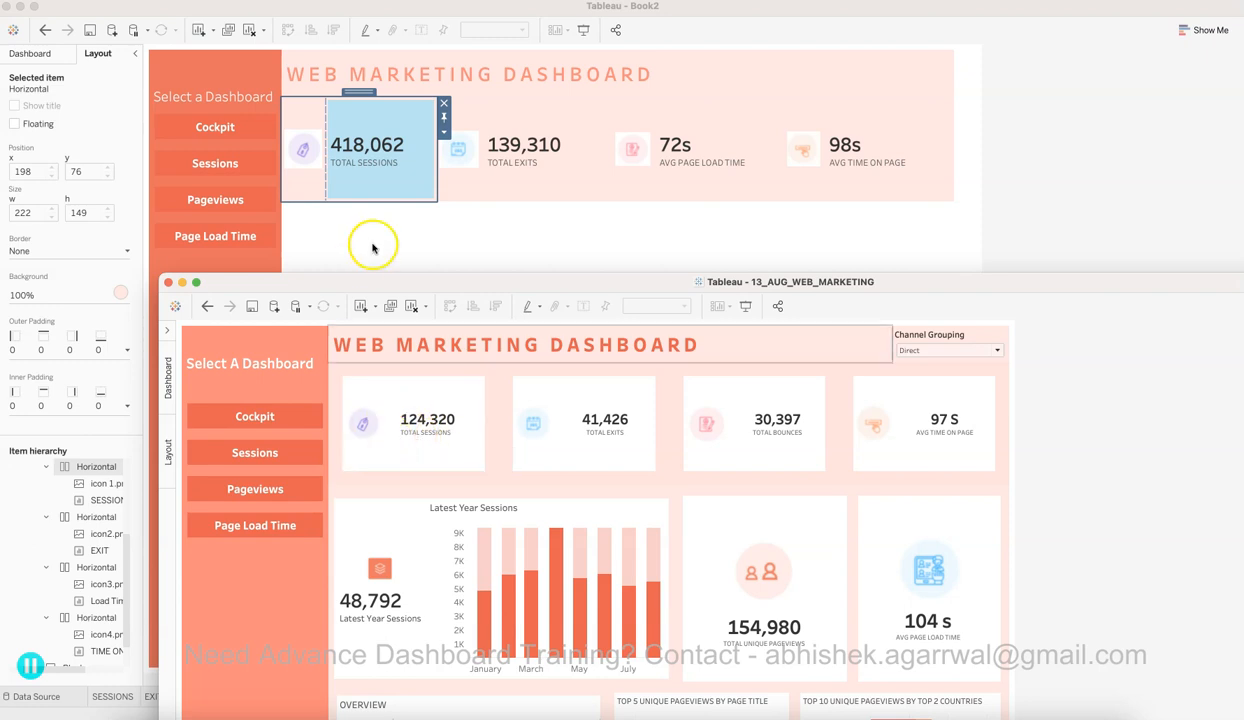
drag(509, 291, 1242, 288)
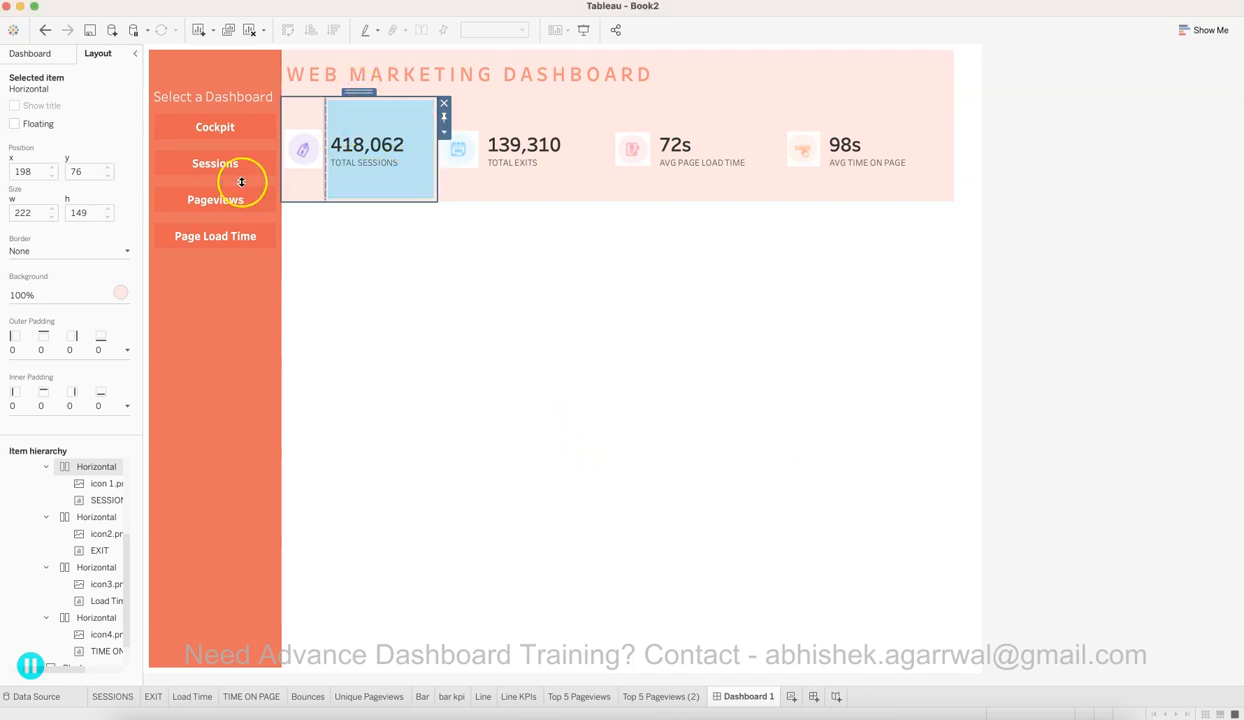
click(119, 296)
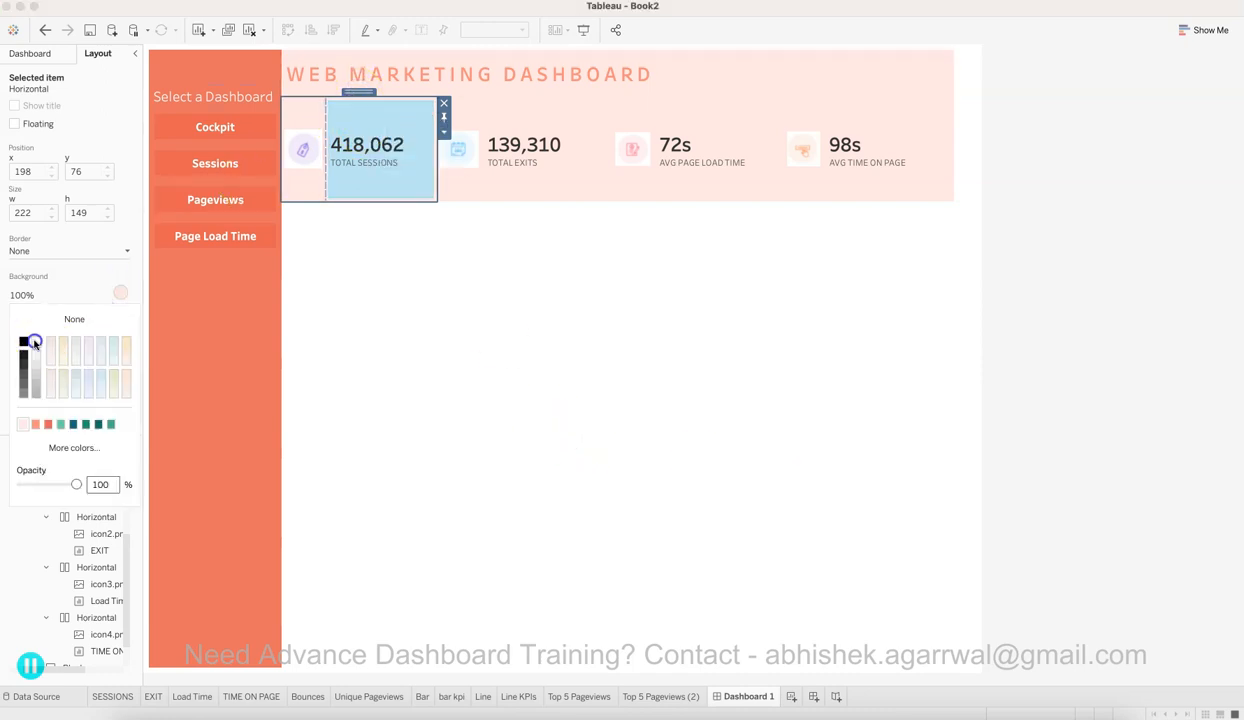
click(35, 343)
click(120, 292)
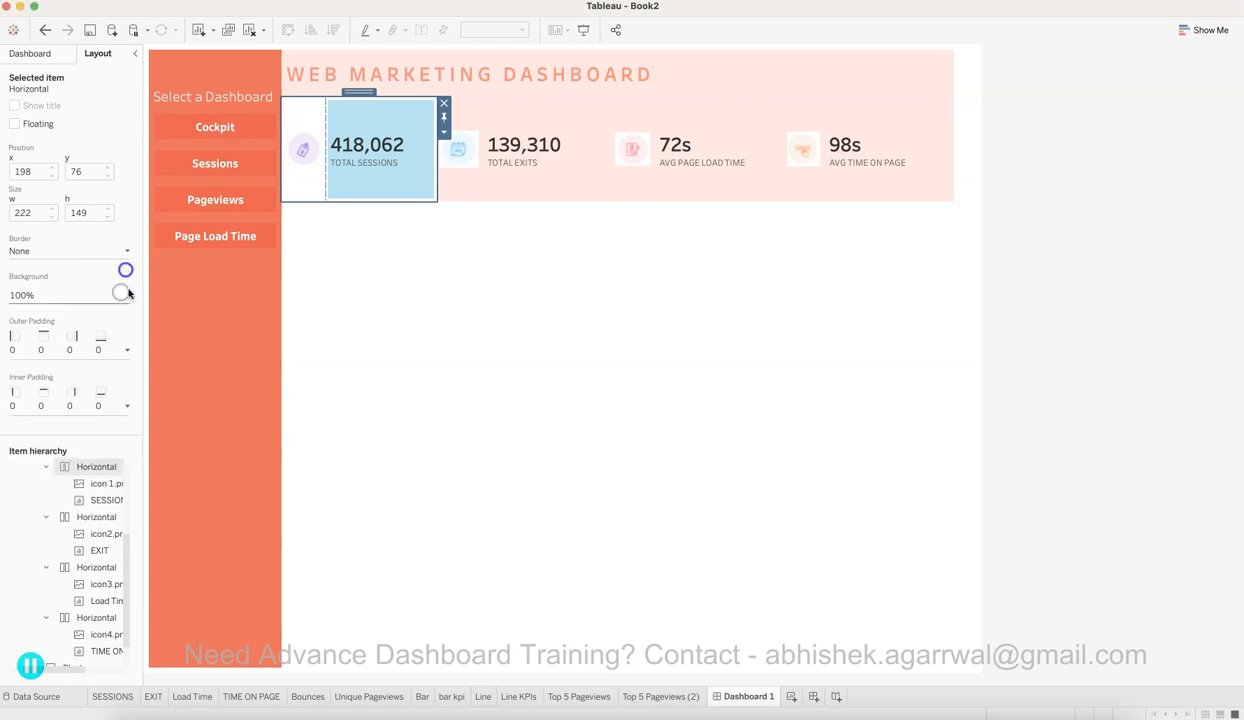
Step: Set the outer padding of the container holding icon 1.png and the SESSIONS sheet to 8 on all sides
click(120, 347)
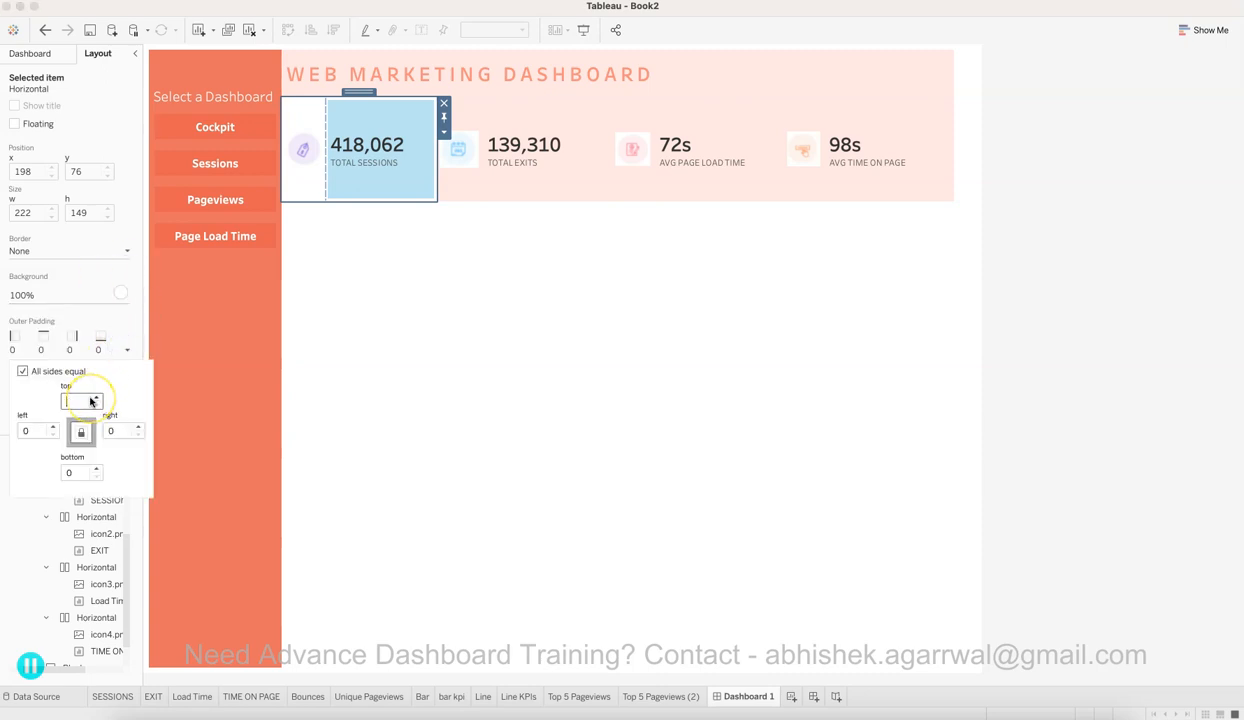
text(8)
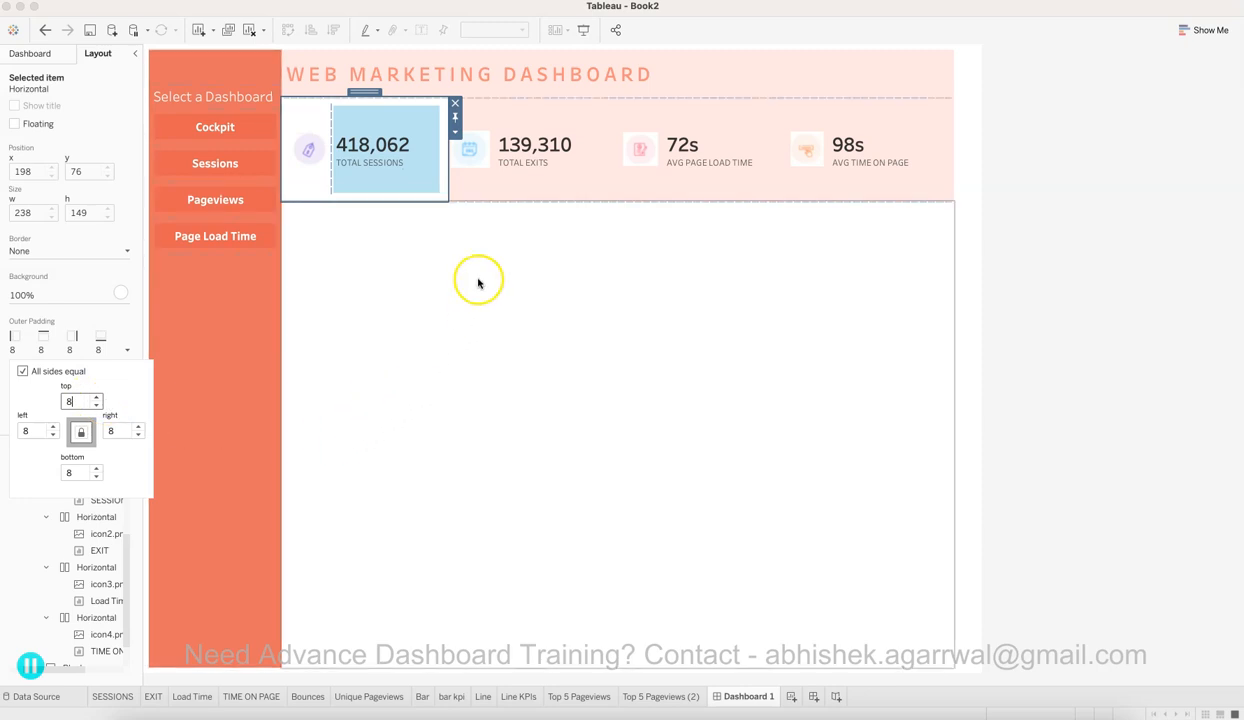
click(472, 278)
click(546, 473)
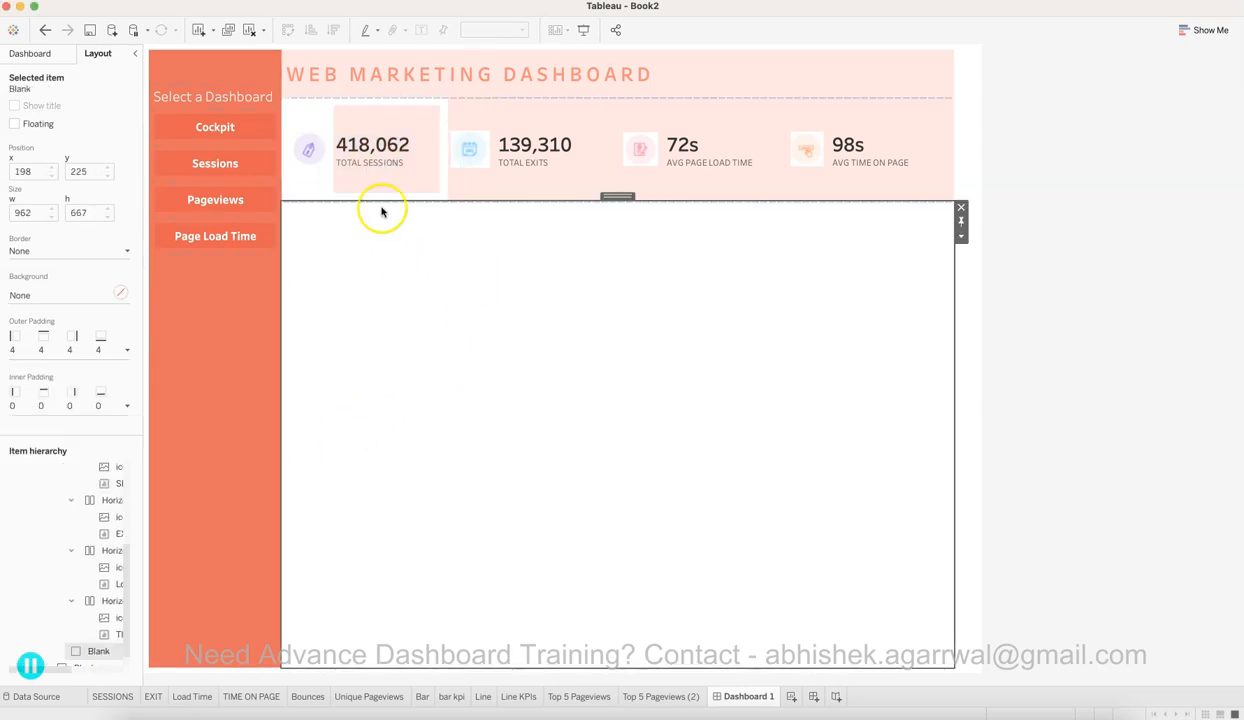
Step: Change the background of the SESSIONS sheet to white
click(366, 135)
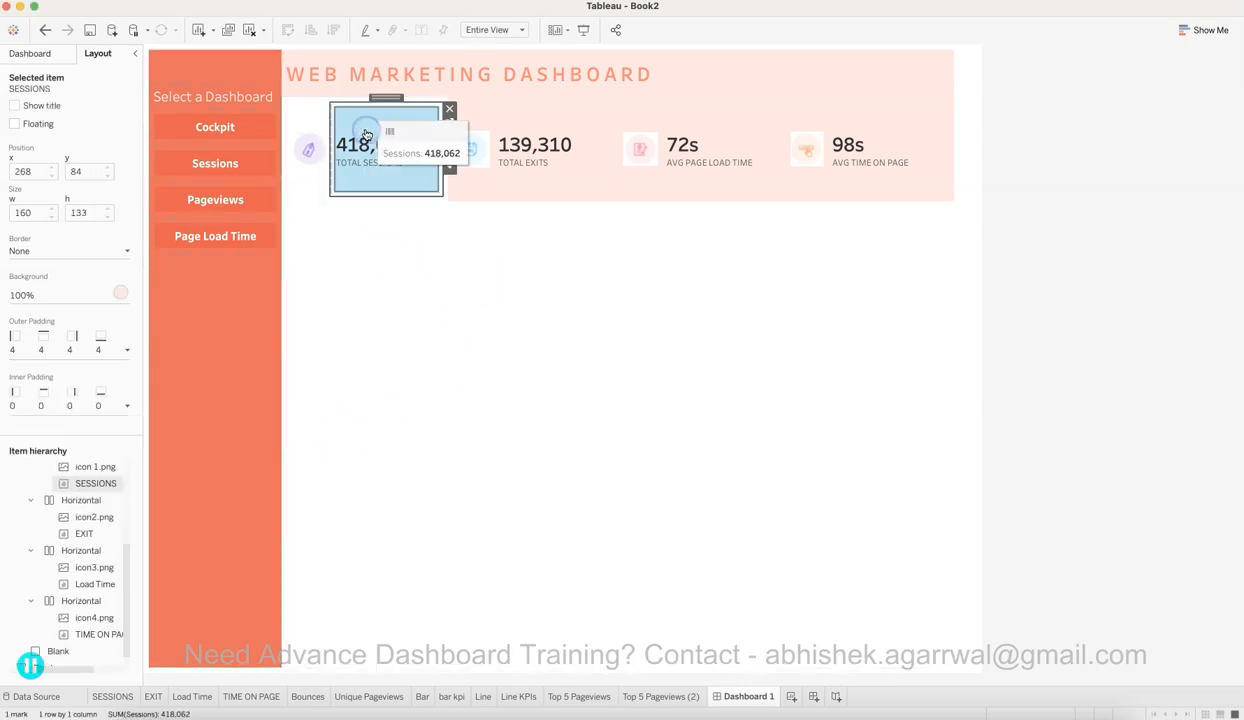
click(120, 293)
click(361, 330)
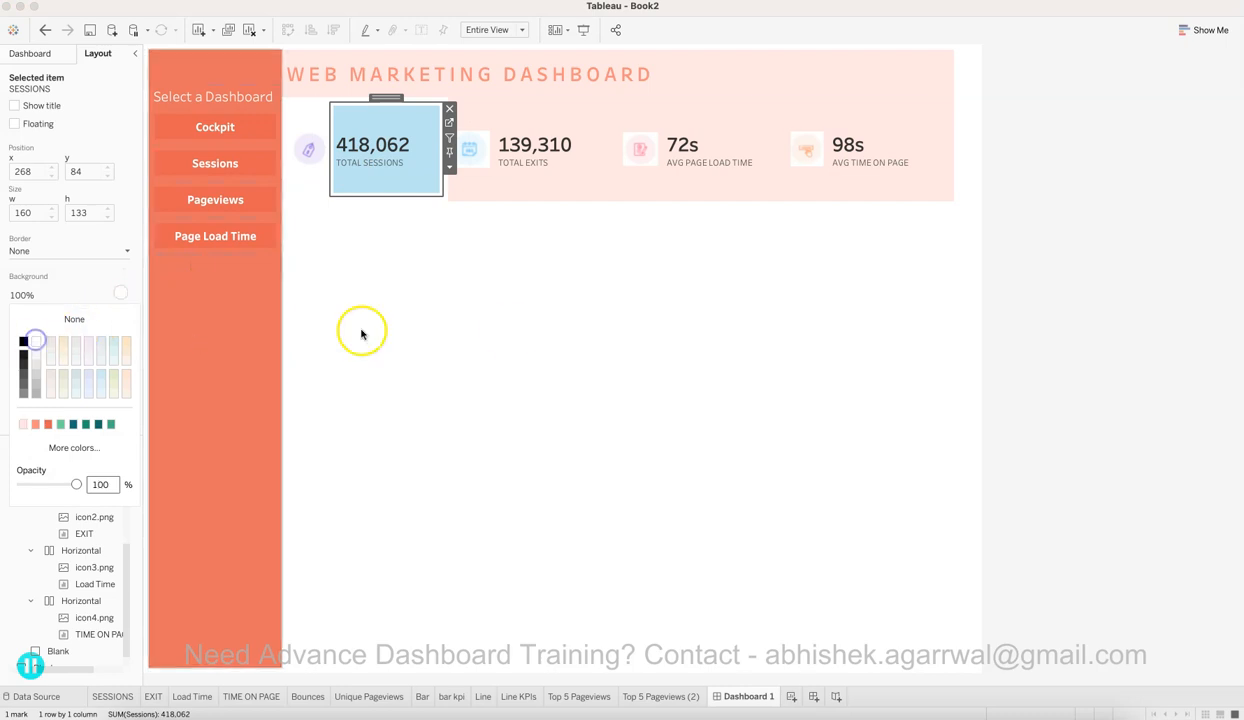
click(381, 158)
click(567, 356)
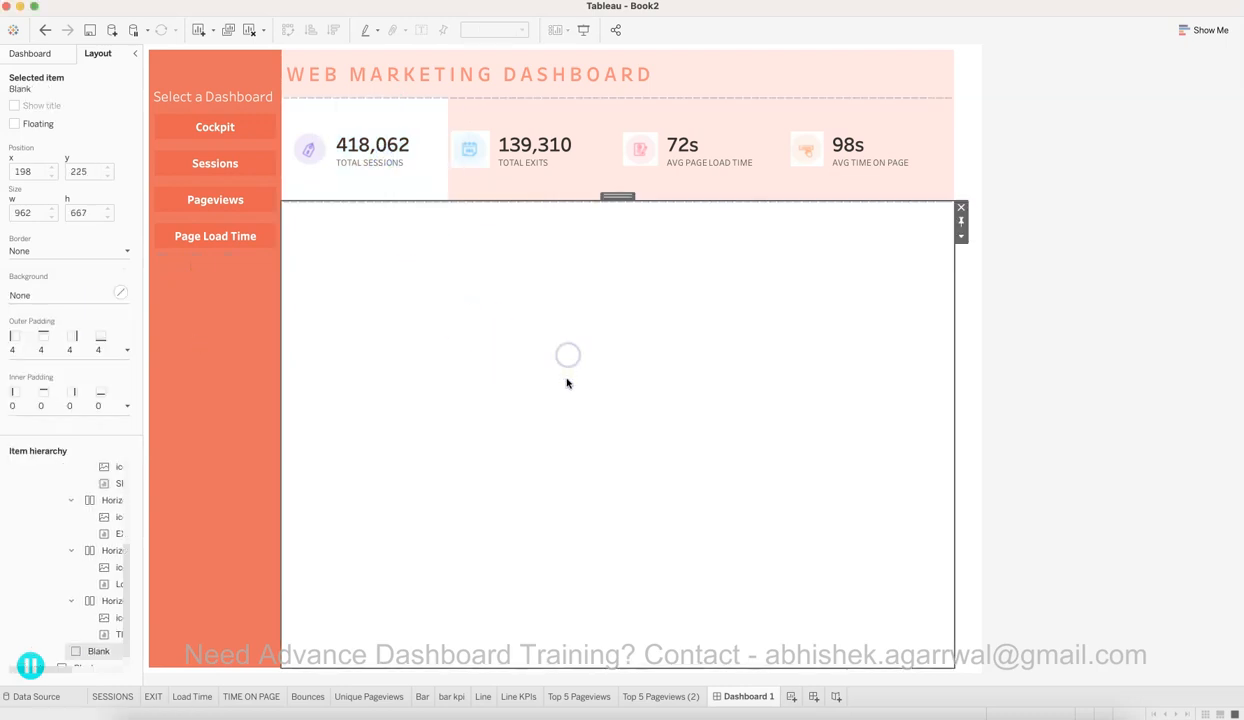
click(436, 104)
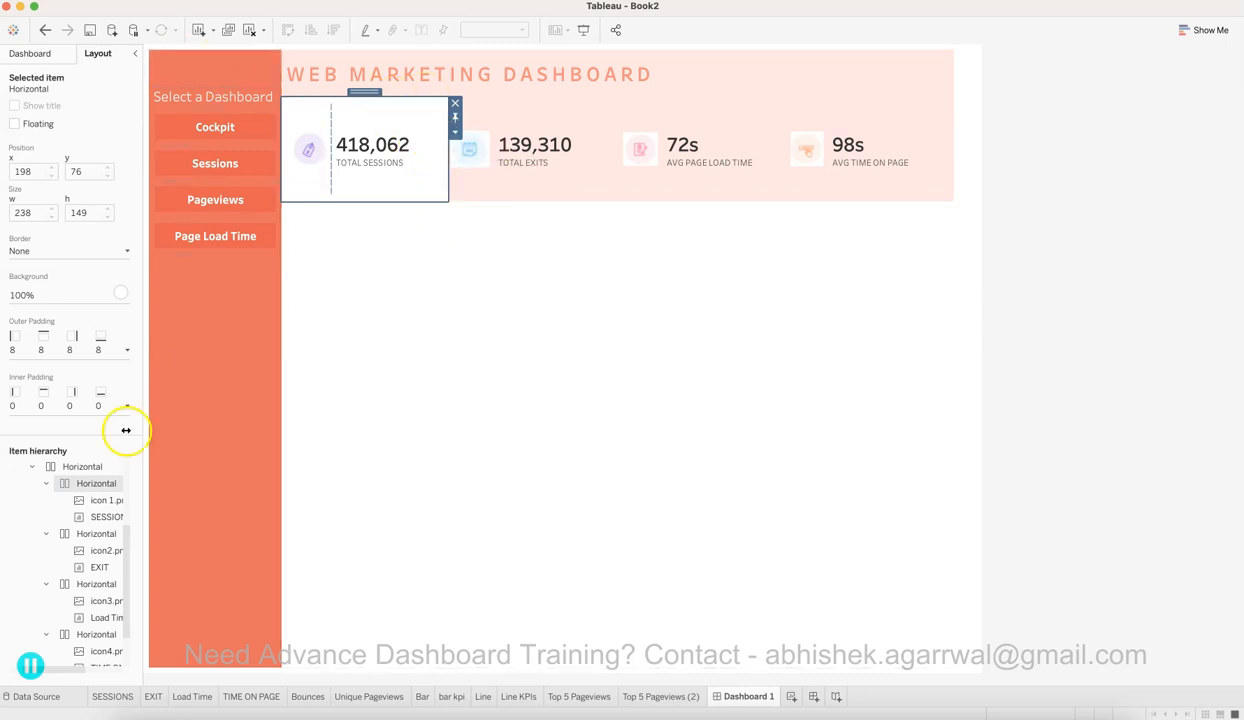
click(121, 294)
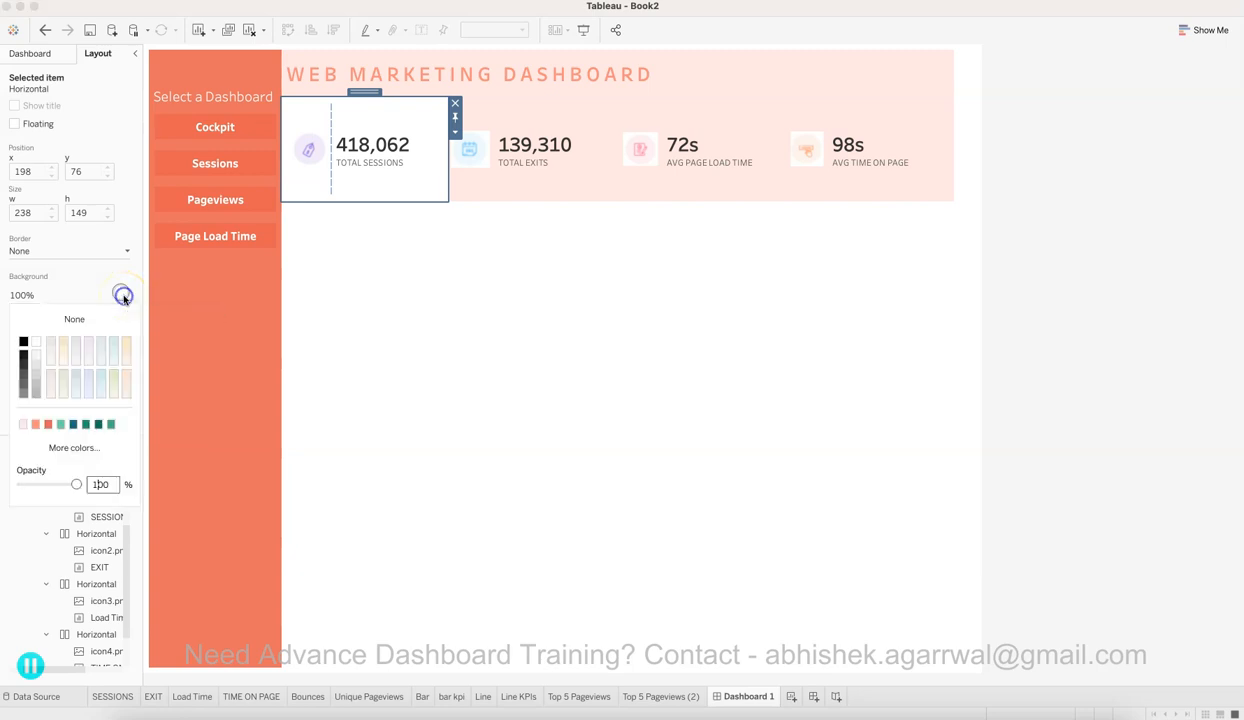
click(121, 294)
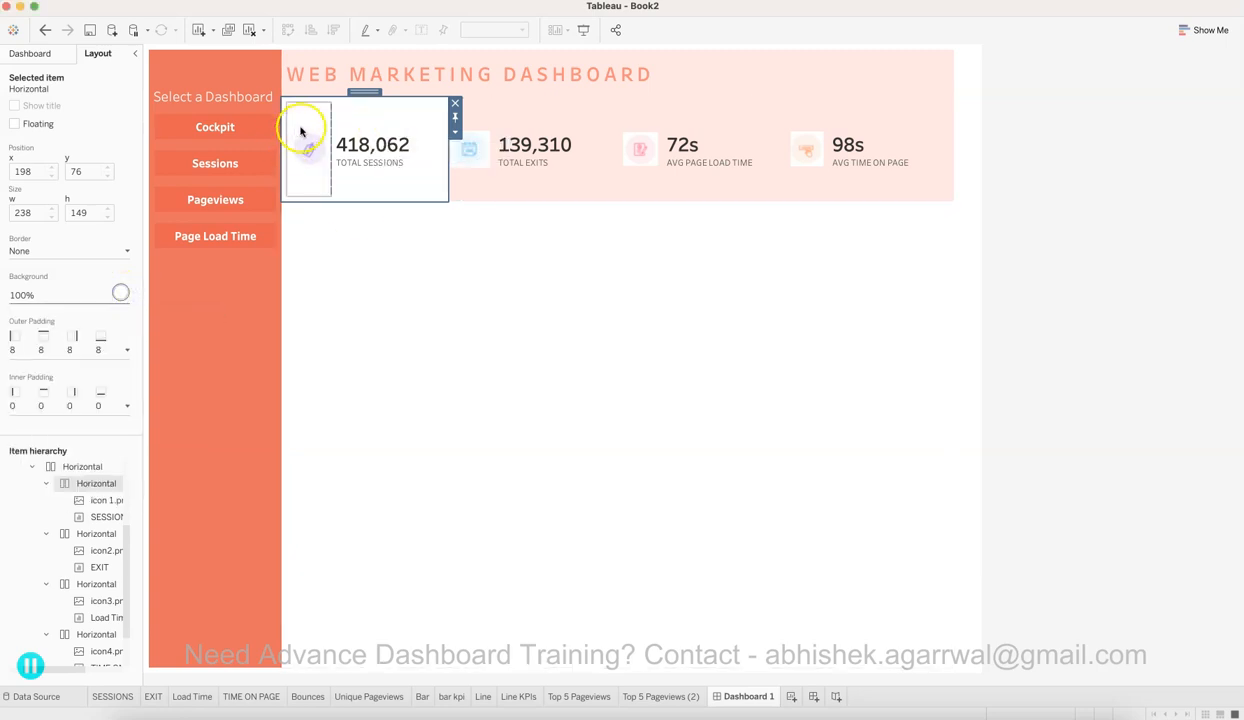
Step: Give the icon 1.png image a white background
click(302, 128)
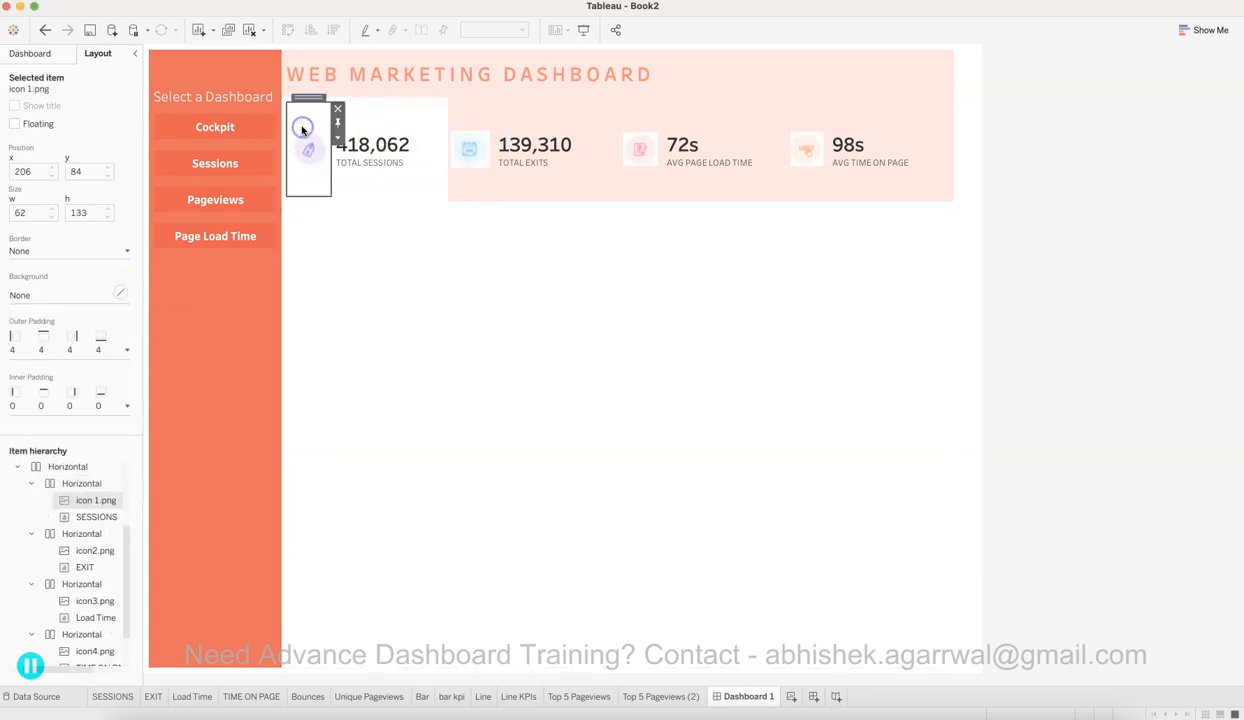
click(120, 295)
click(33, 347)
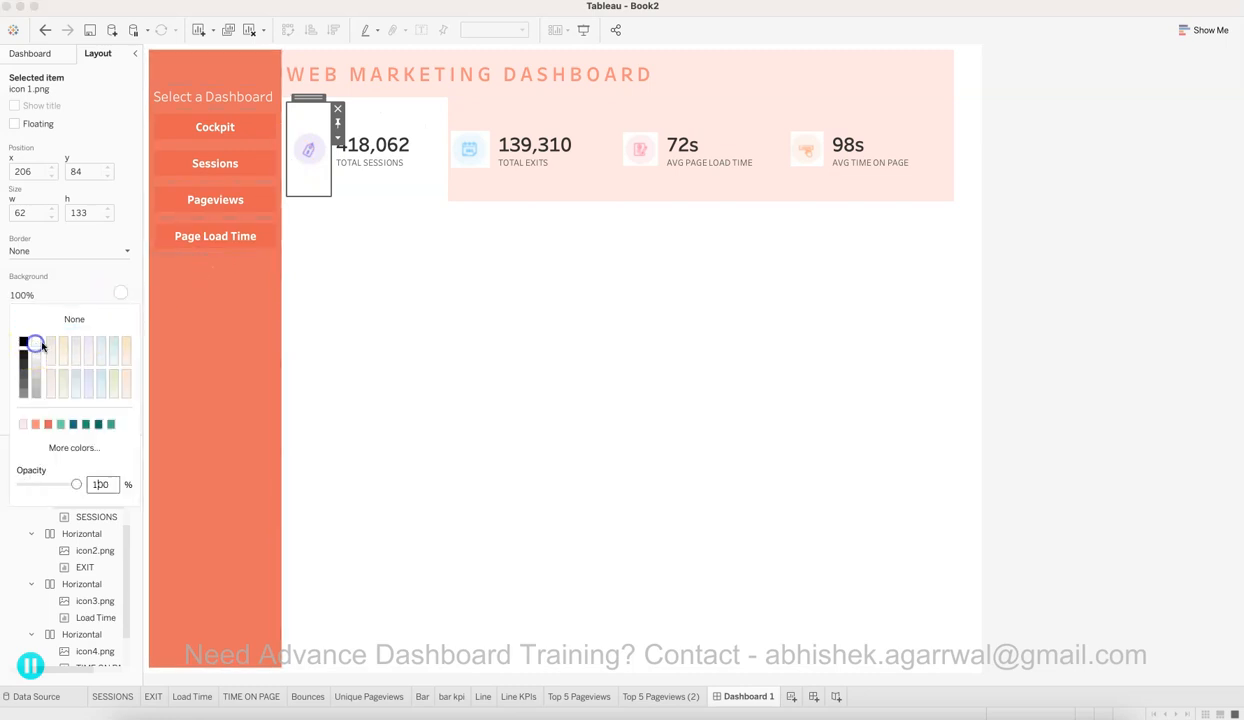
Step: Set the background of the horizontal container around icon 1.png and the SESSIONS sheet back to light pink
click(389, 125)
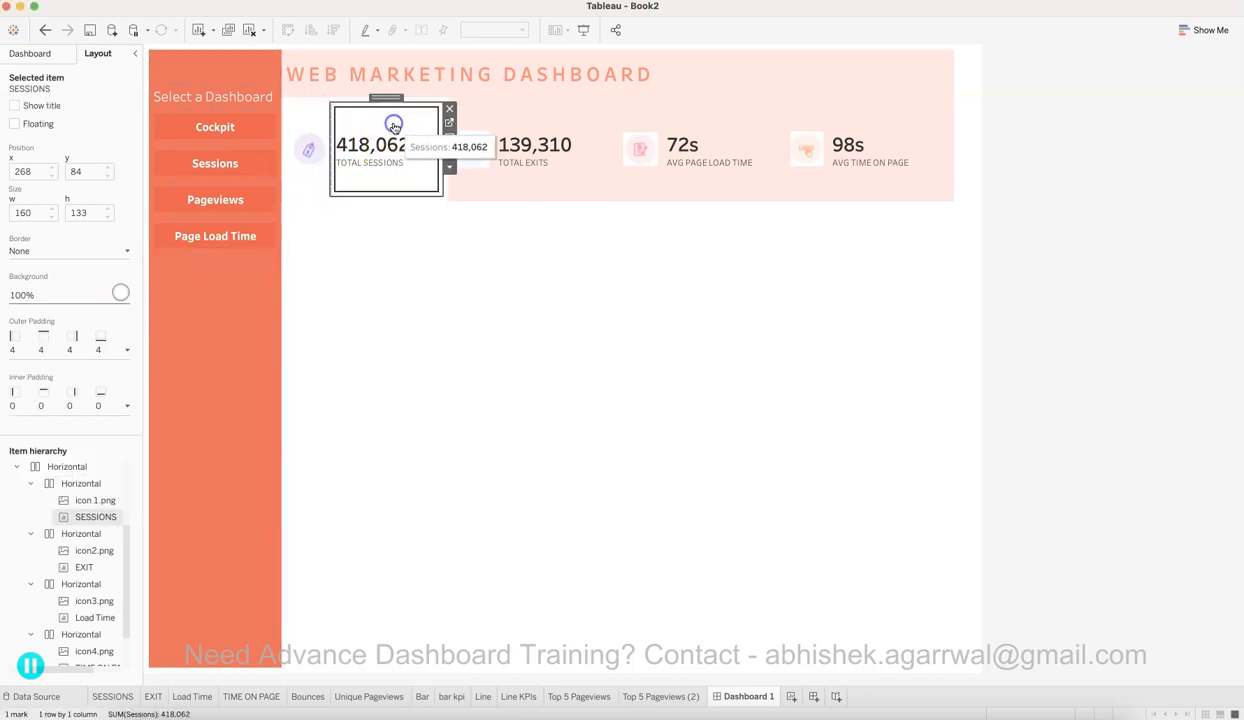
click(326, 103)
click(119, 295)
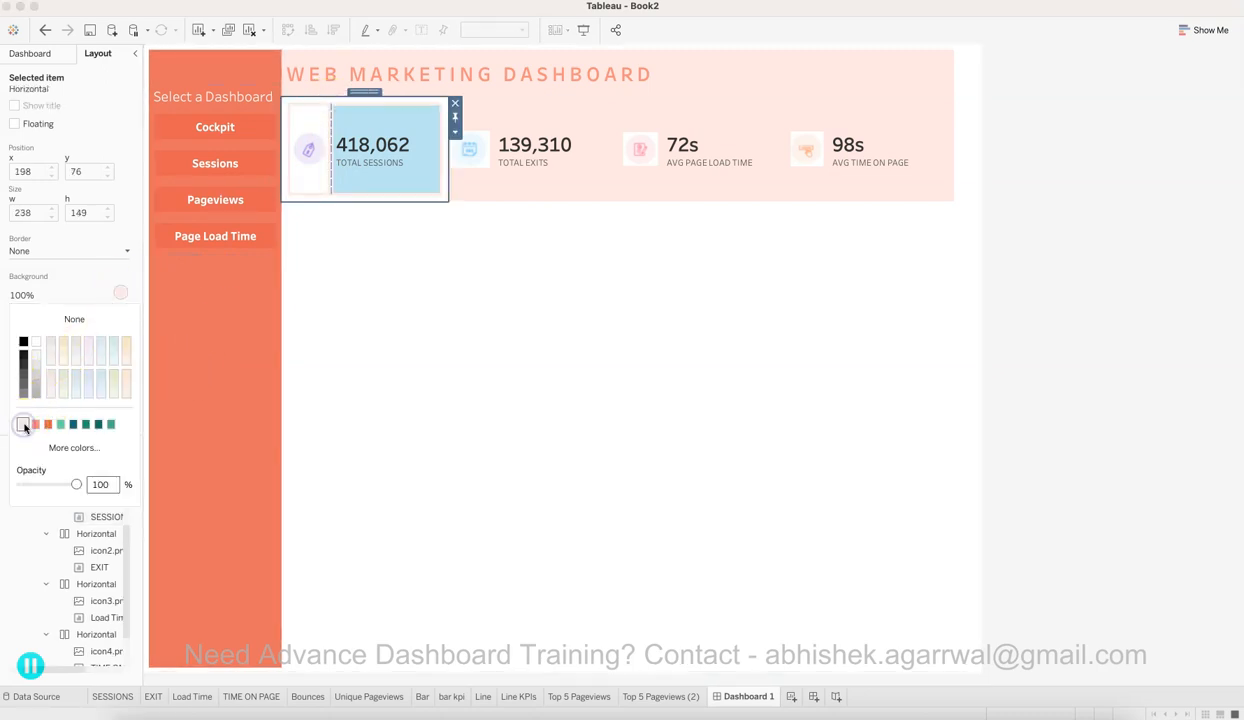
click(465, 380)
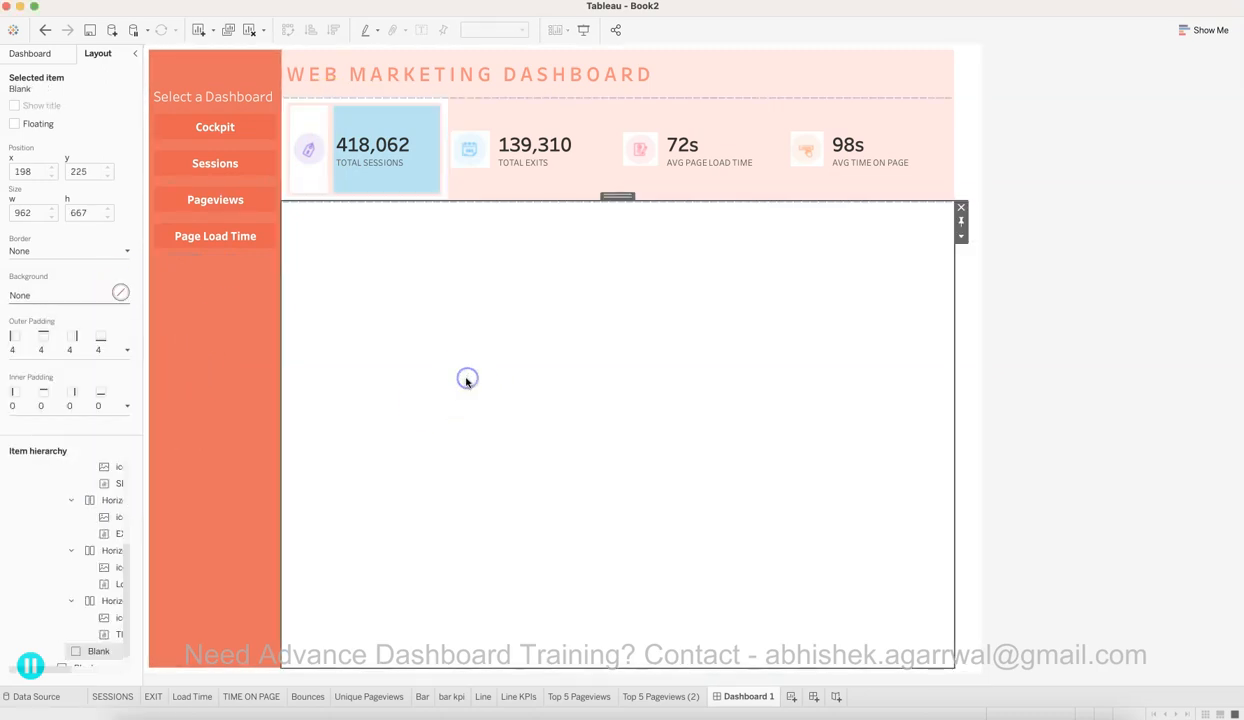
Step: Reduce the outer padding of icon 1.png equally on all sides to close the gap beside the SESSIONS sheet
click(314, 118)
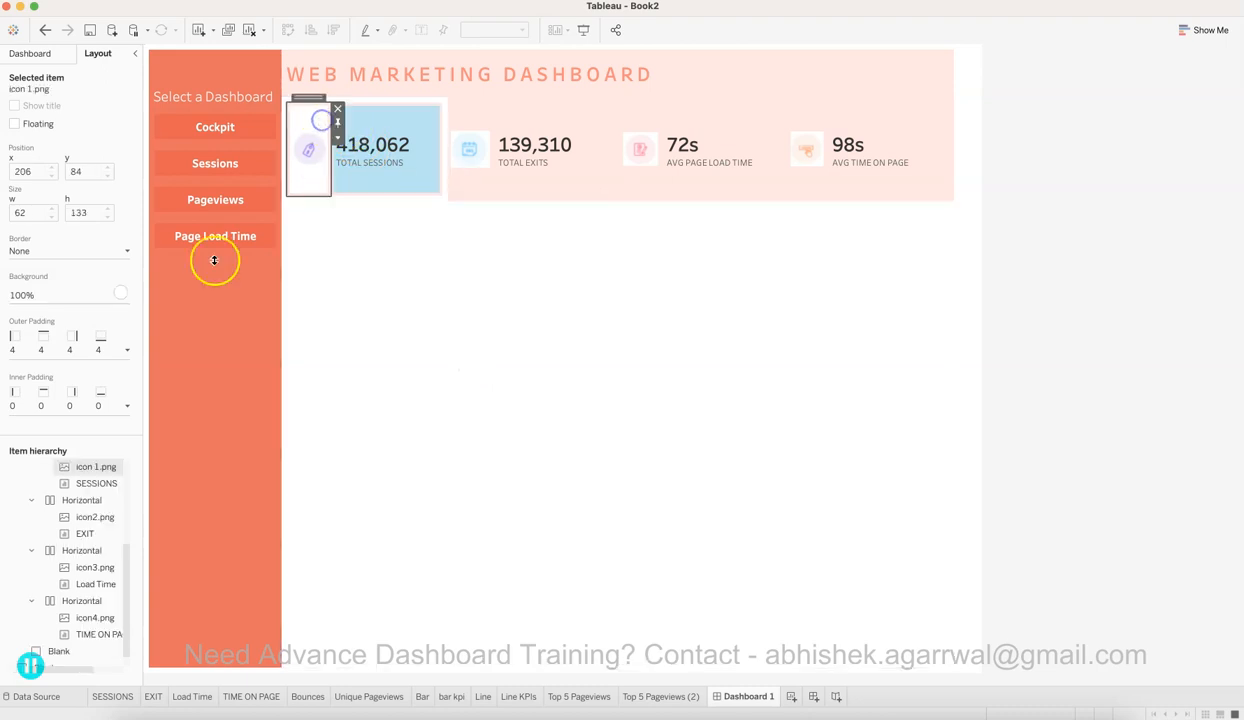
click(127, 350)
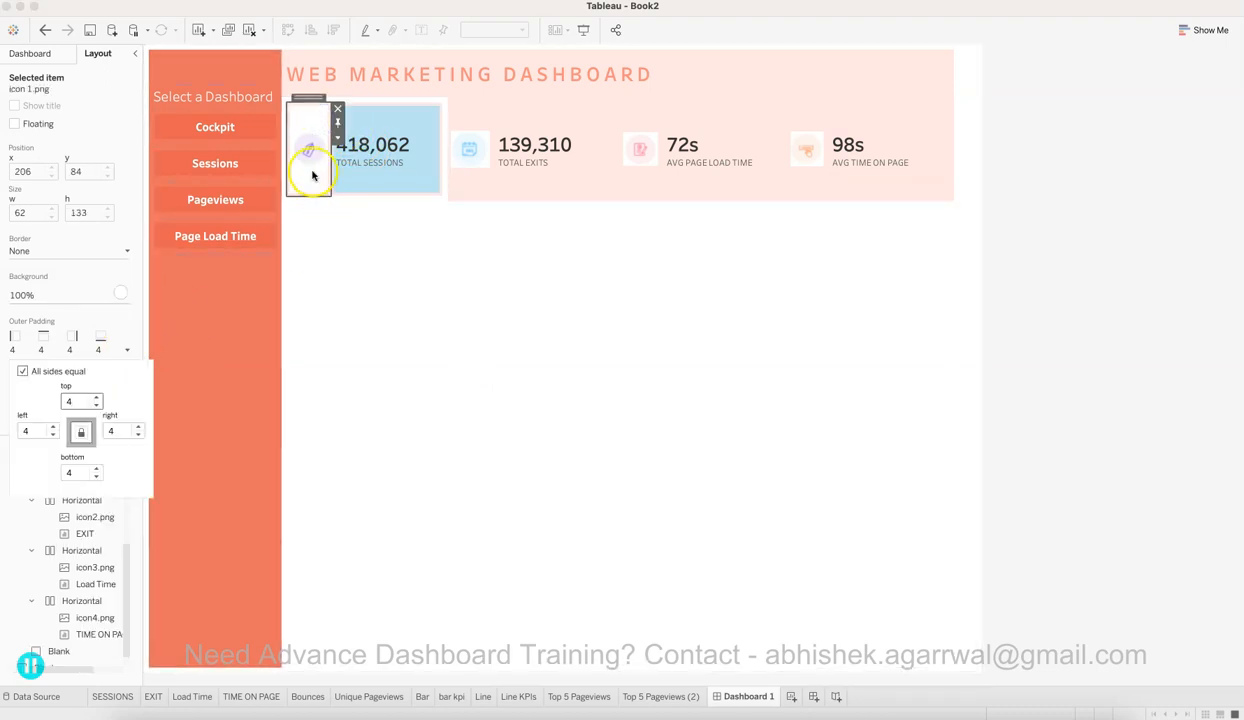
click(79, 425)
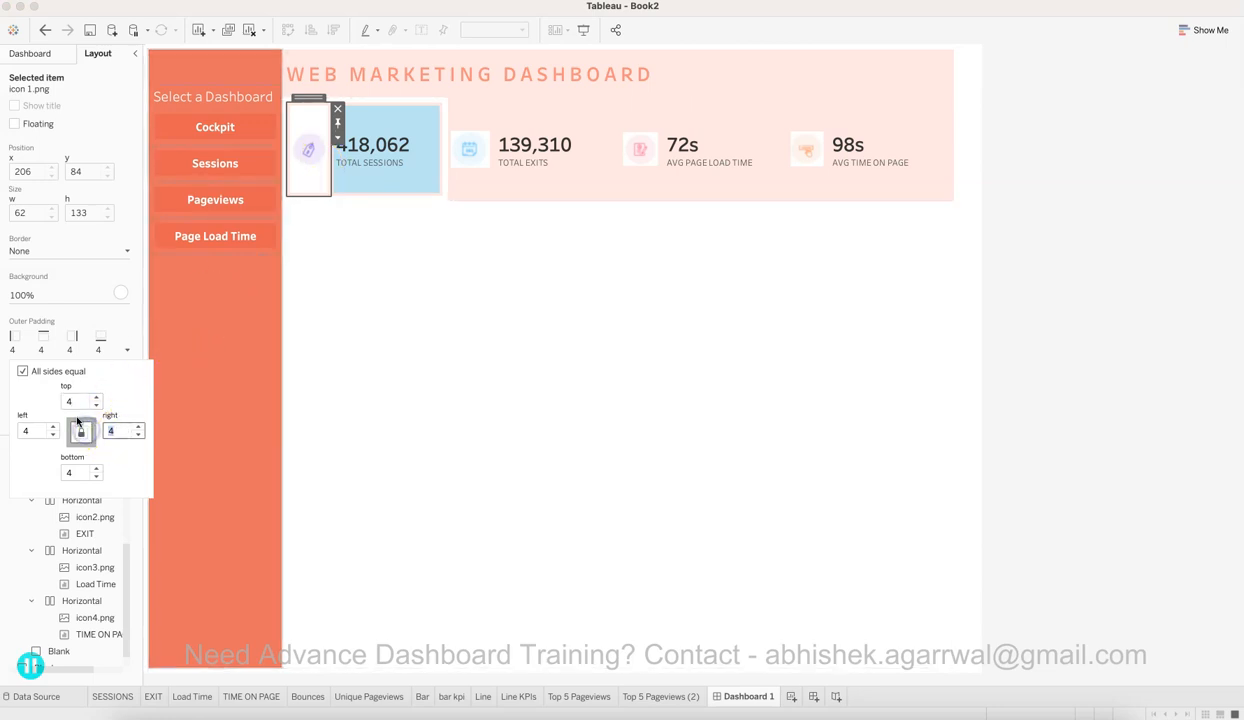
click(519, 334)
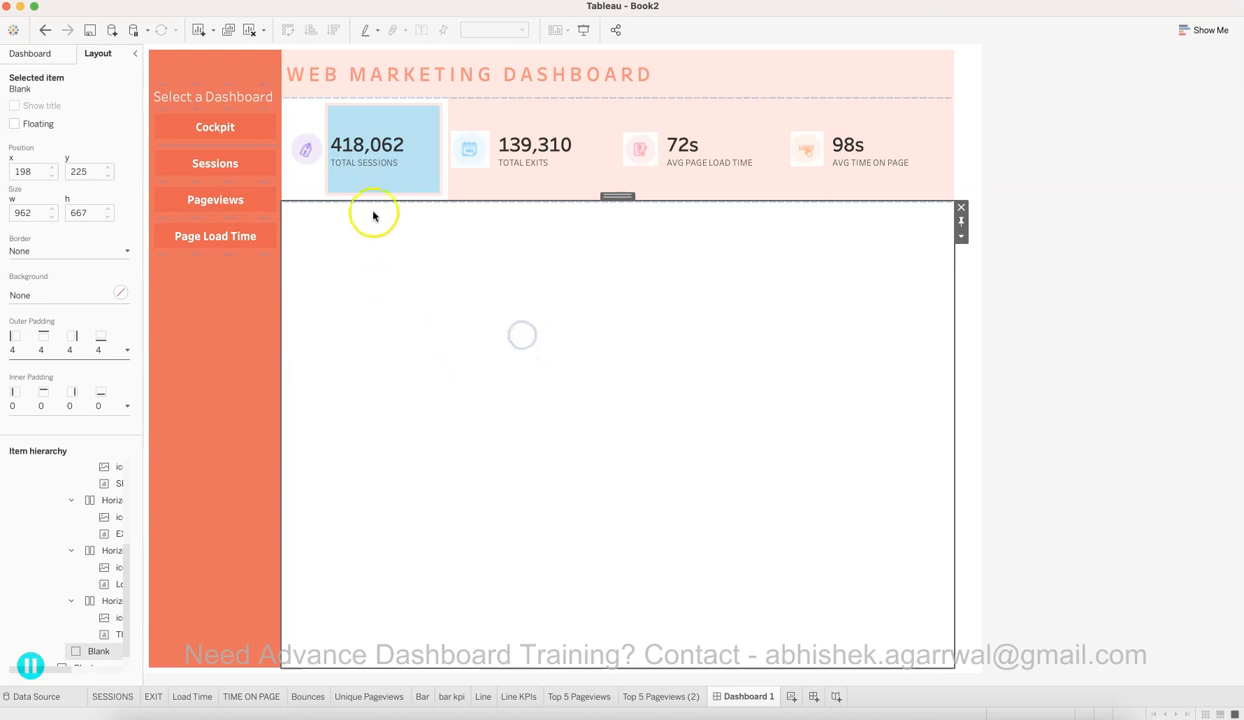
Step: Open the outer padding settings of the SESSIONS sheet for editing
click(383, 155)
click(128, 350)
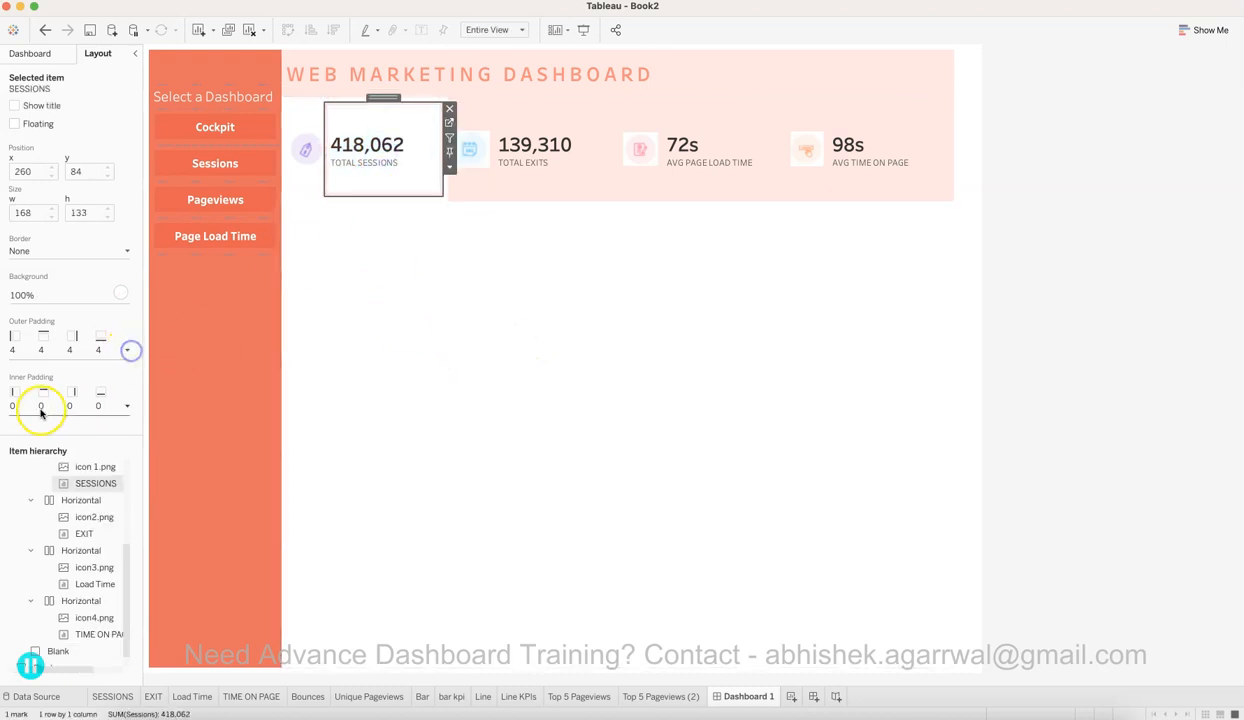
click(128, 352)
click(63, 370)
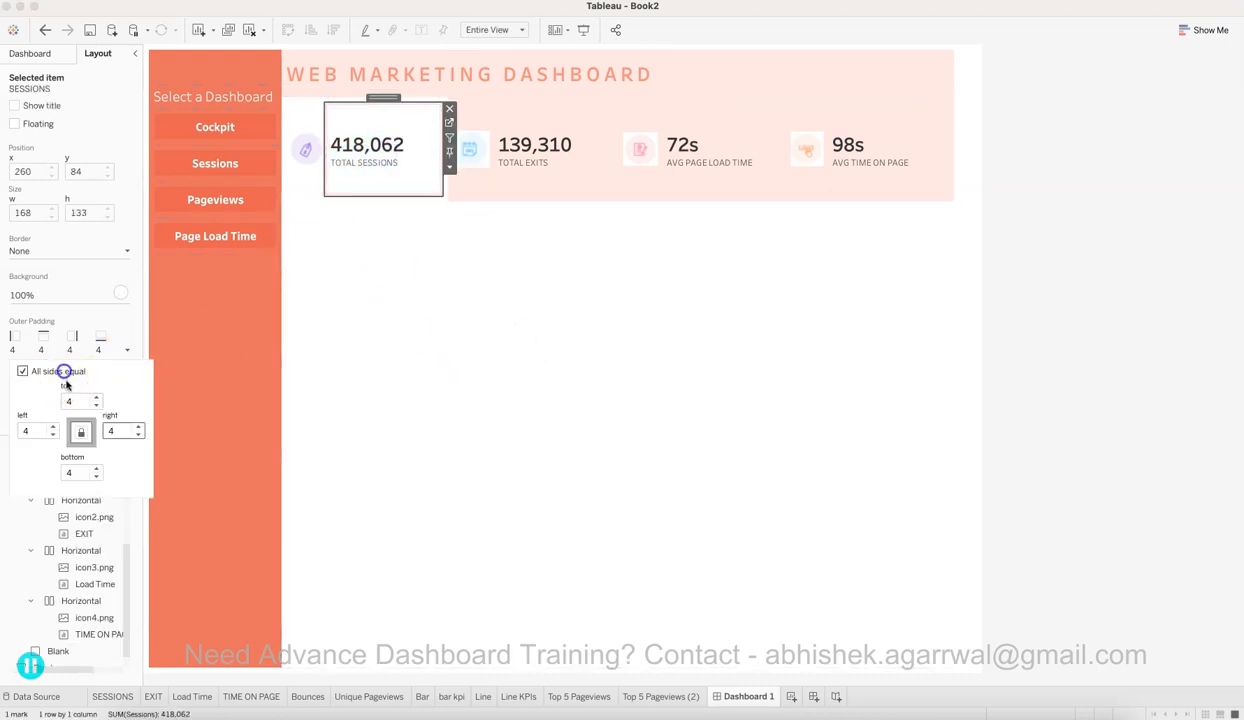
Step: Set the total sessions sheet's outer padding to 0 on all sides
text(0)
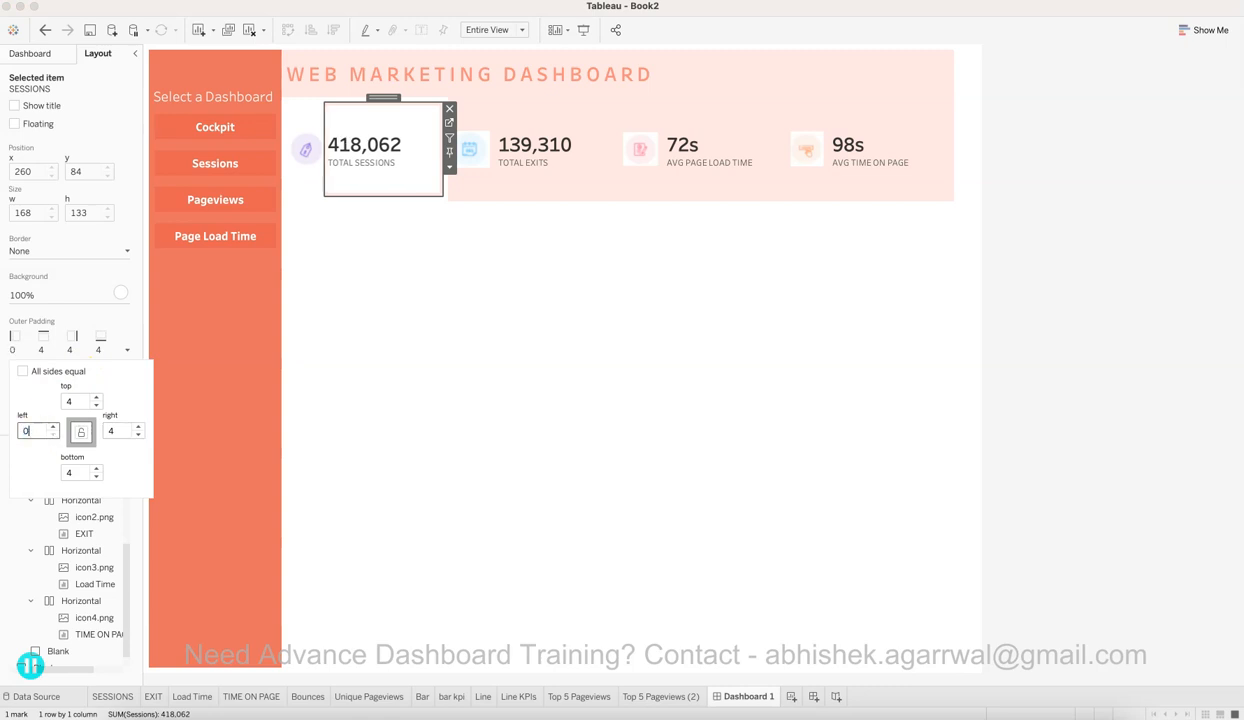
click(50, 372)
click(60, 399)
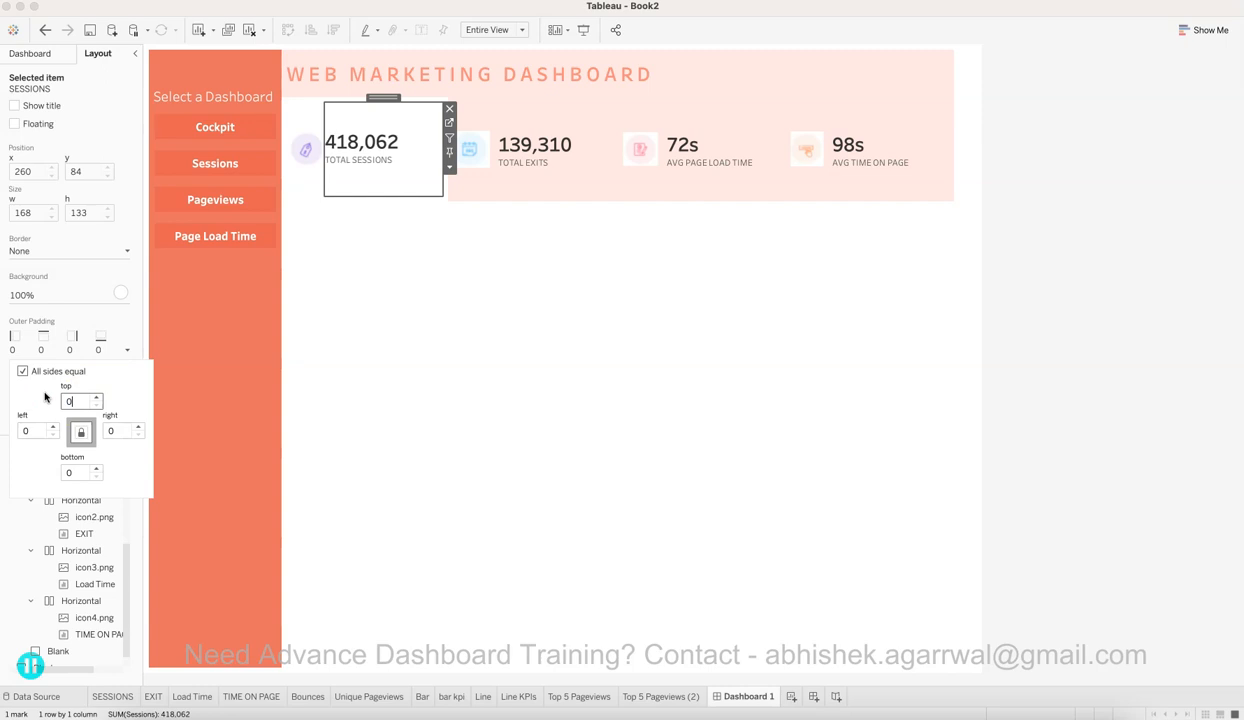
click(433, 441)
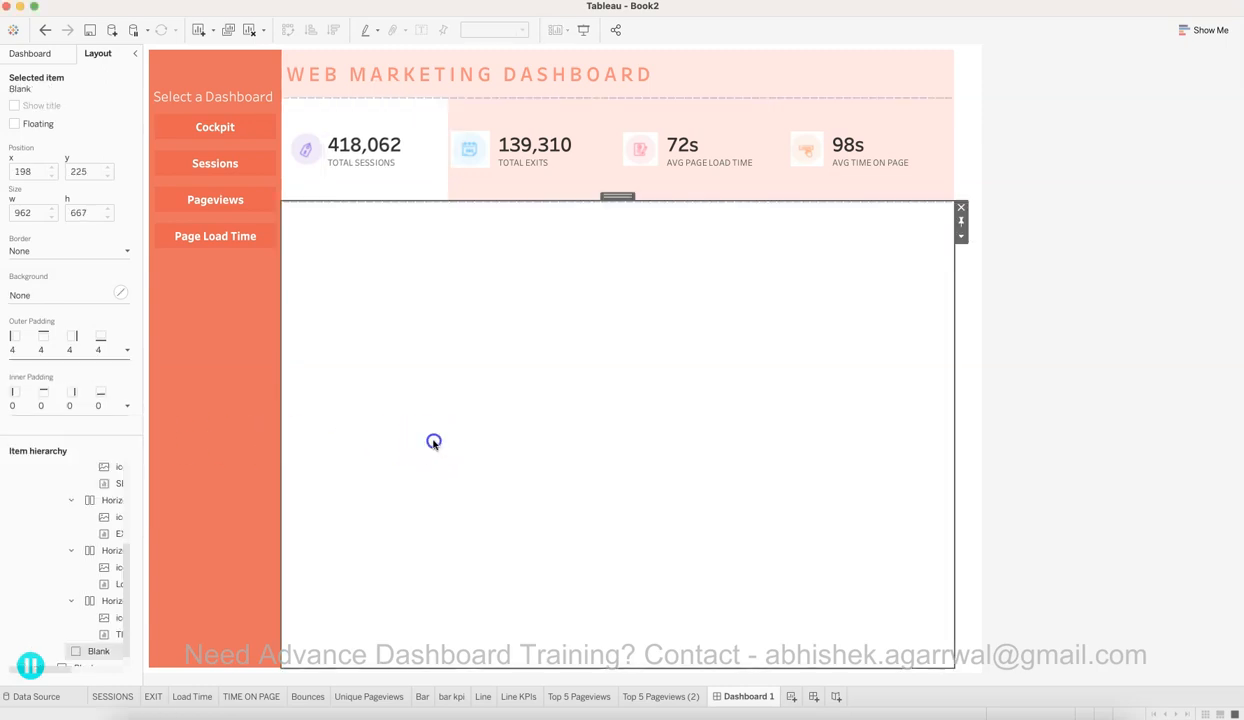
click(397, 121)
double_click(385, 95)
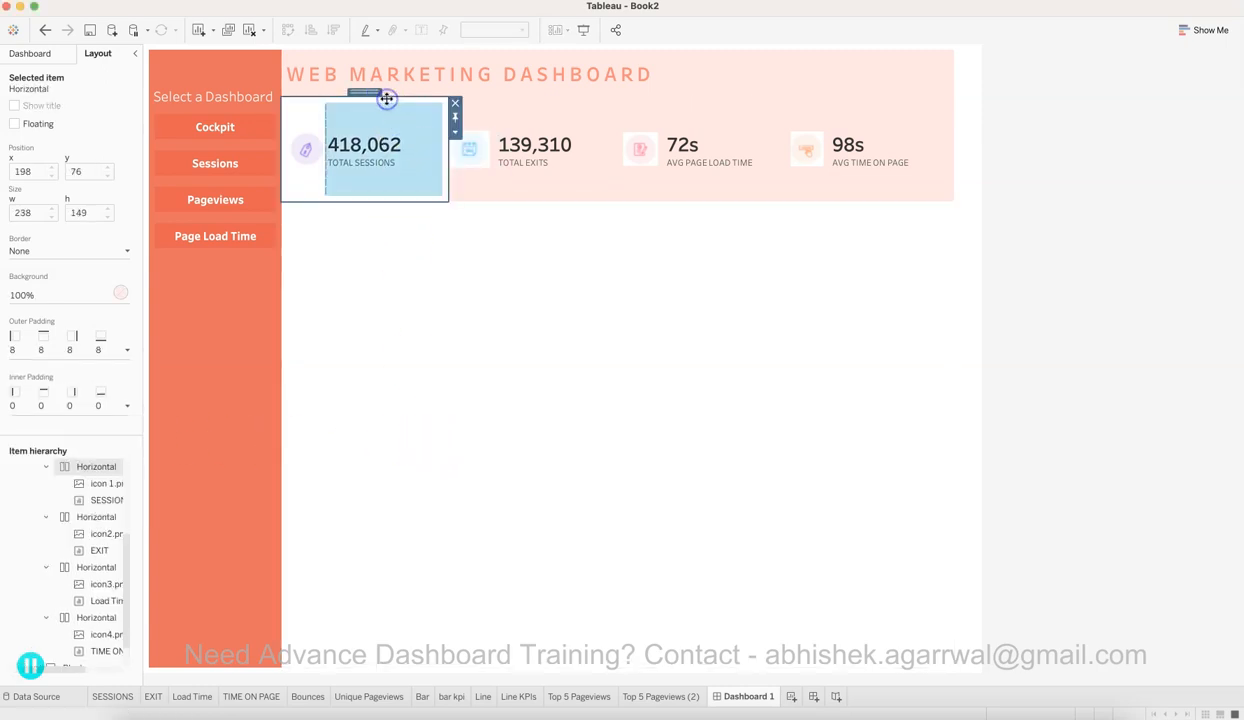
click(380, 236)
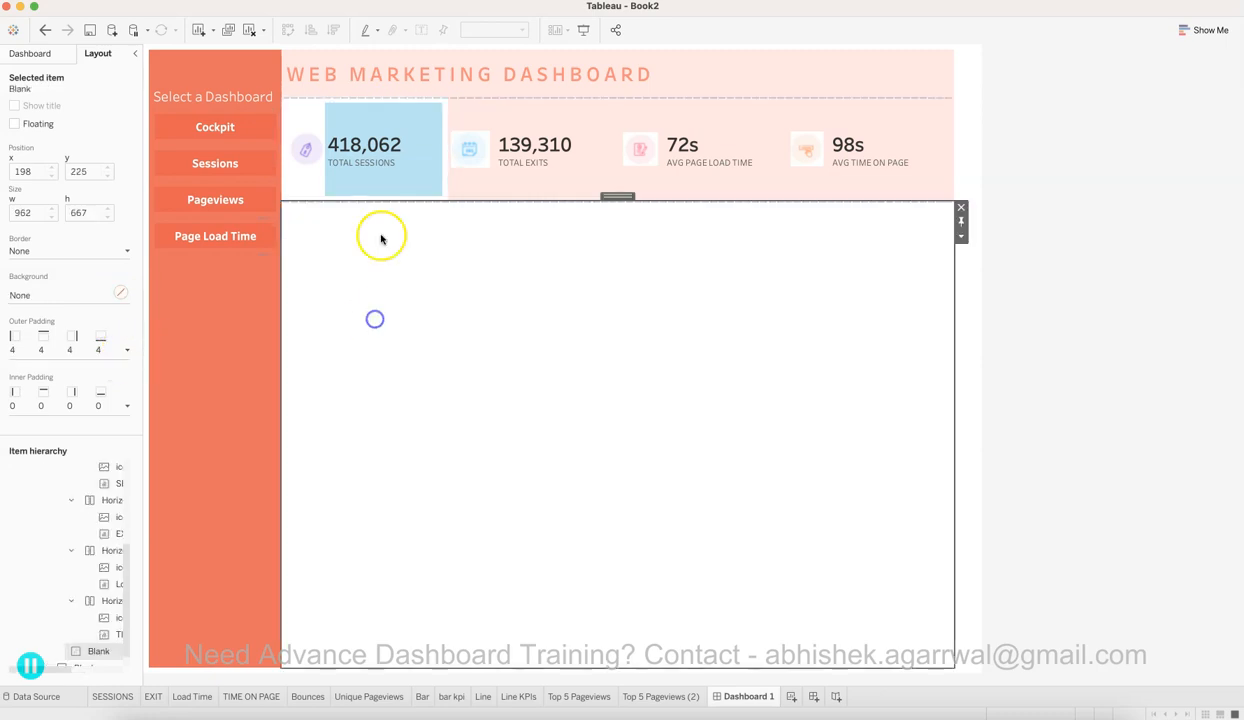
click(405, 166)
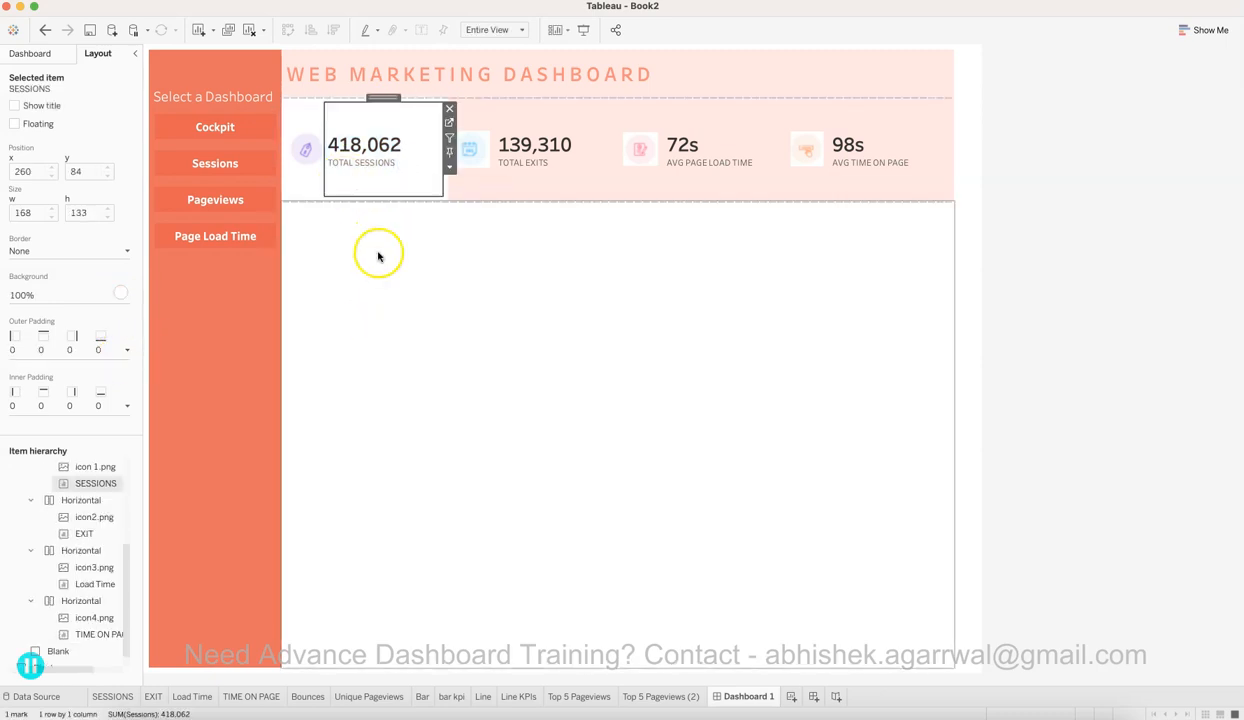
click(417, 300)
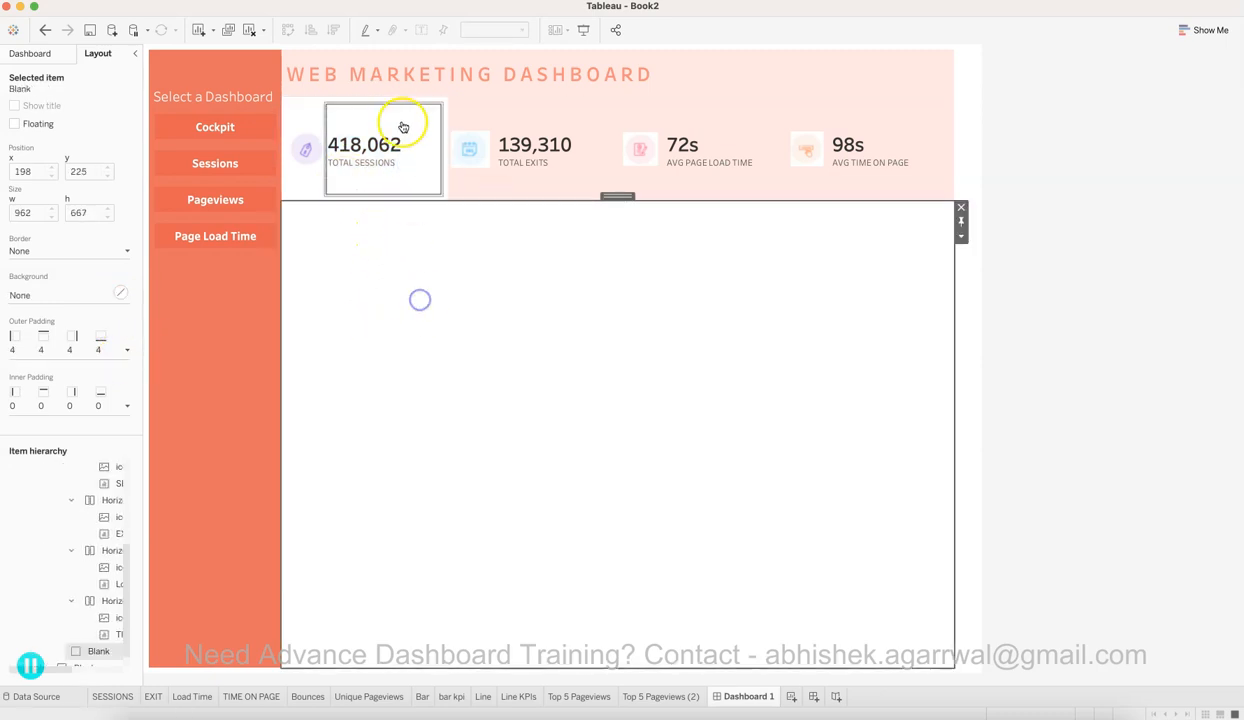
Step: Set the total sessions sheet's outer padding to 8 on all sides
click(403, 125)
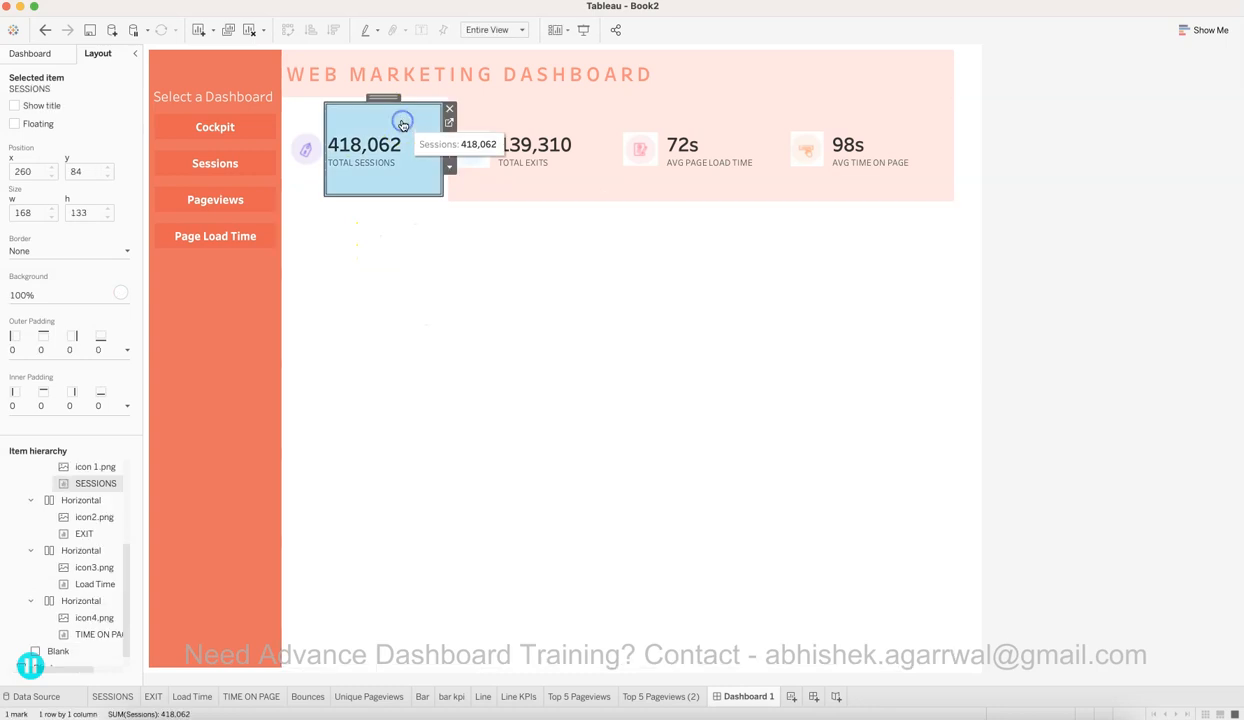
click(126, 353)
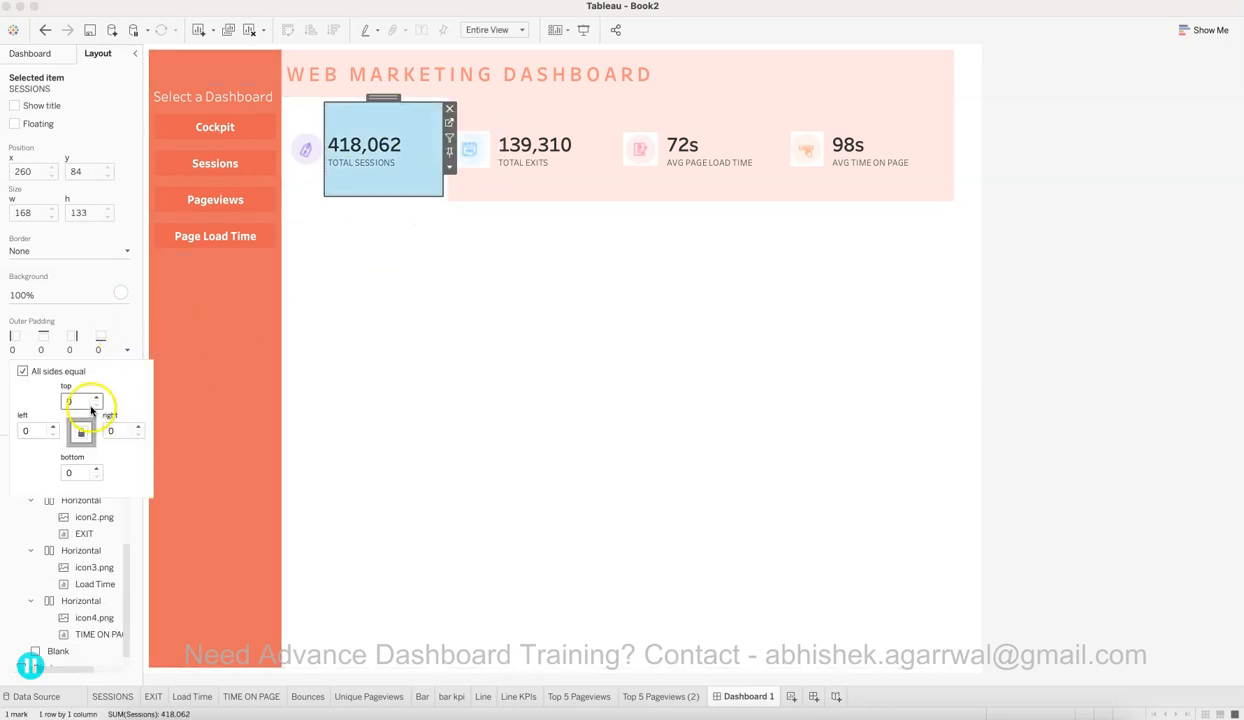
text(8)
key(Return)
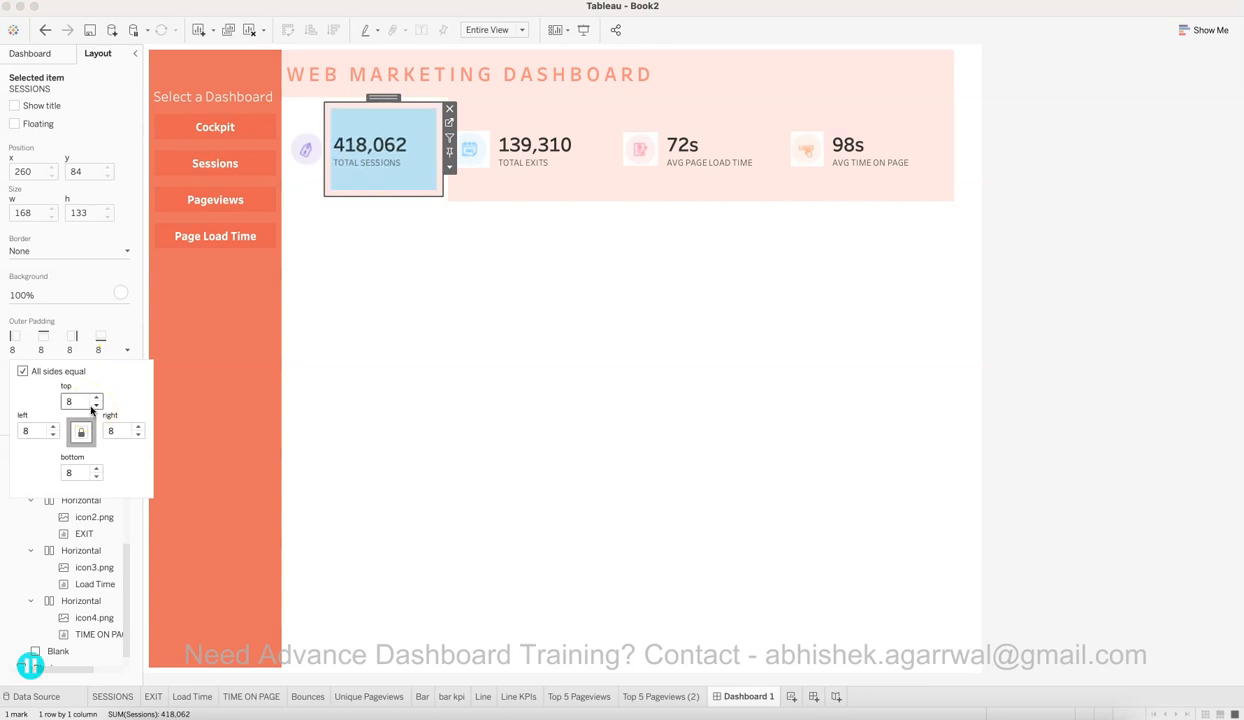
Step: Unlink the total sessions sheet's outer padding sides and set only the left padding to 0
click(306, 165)
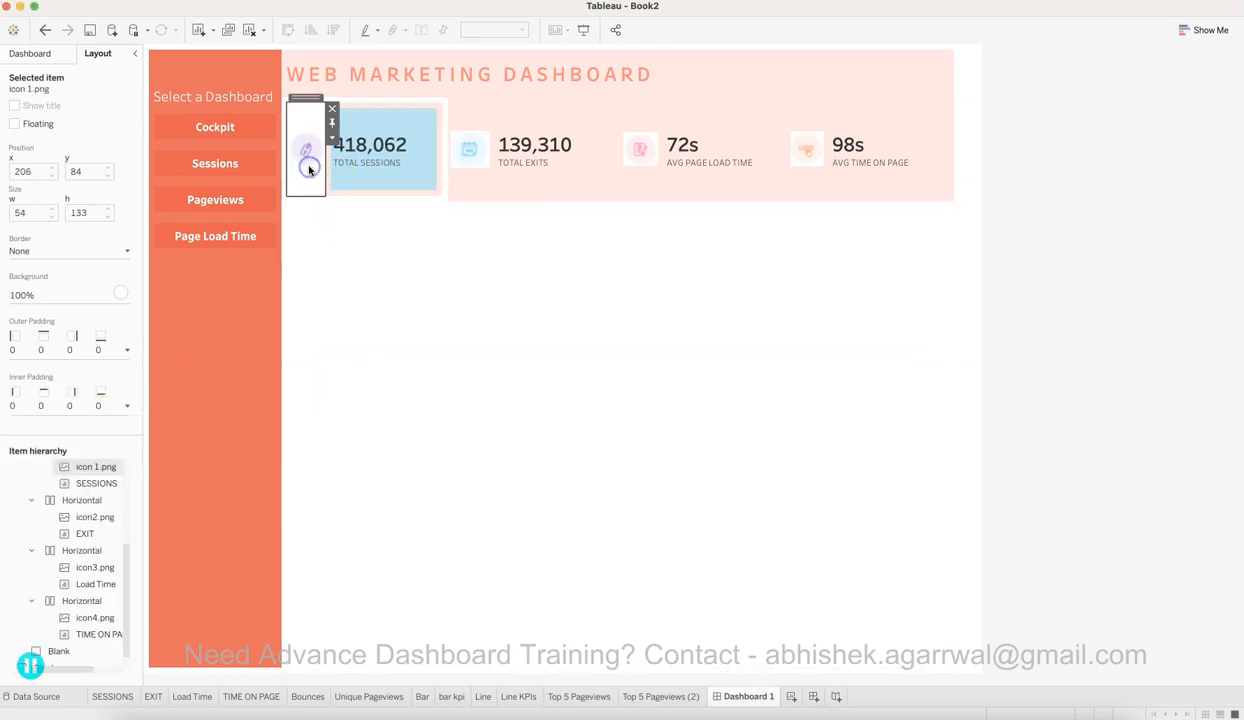
click(355, 159)
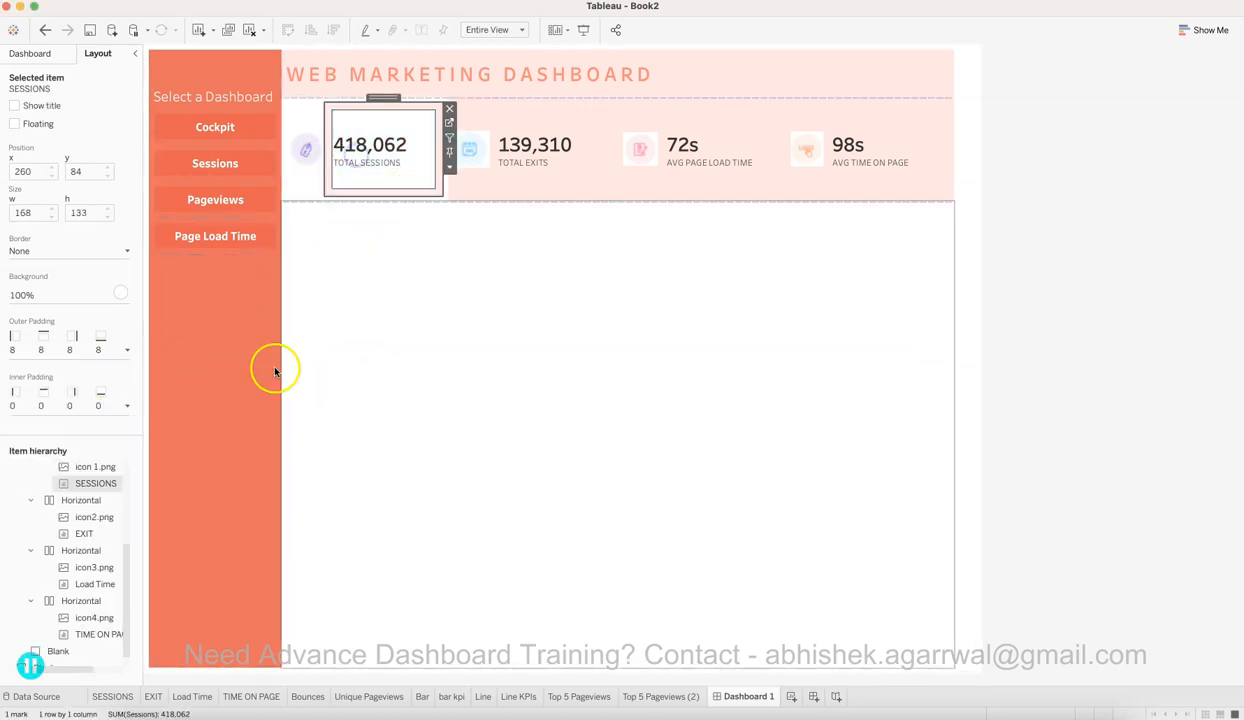
click(128, 352)
double_click(28, 430)
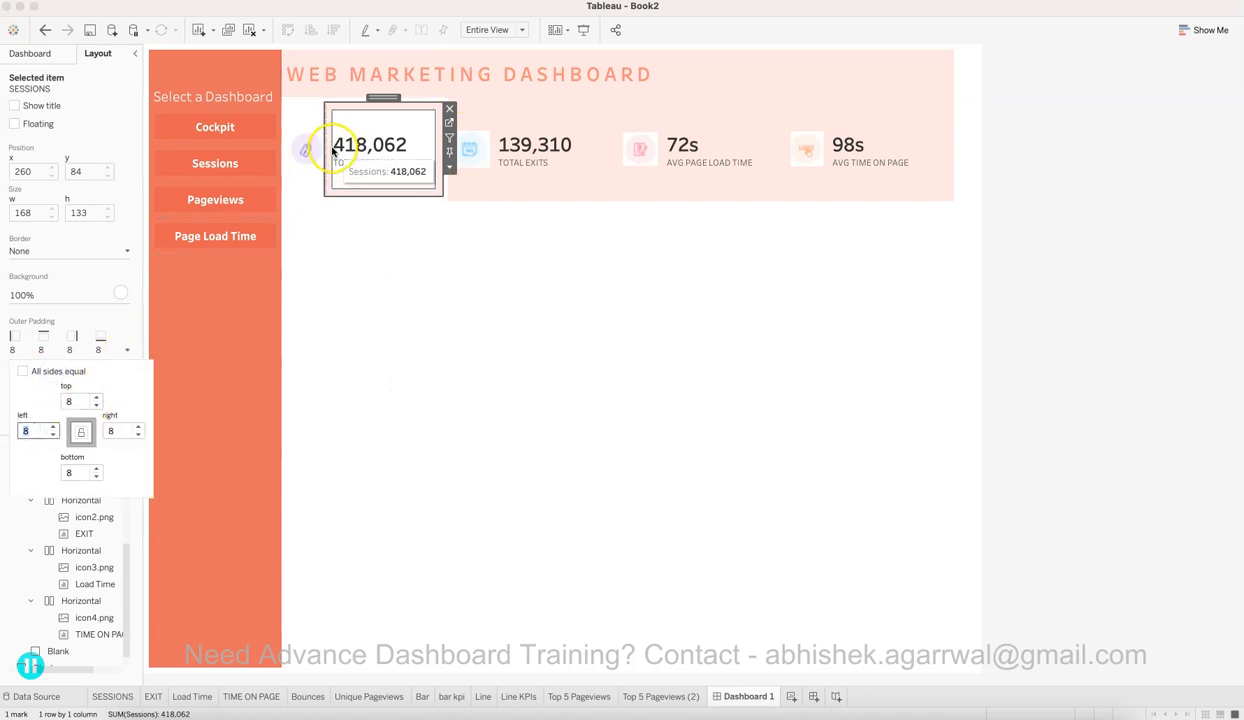
text(0)
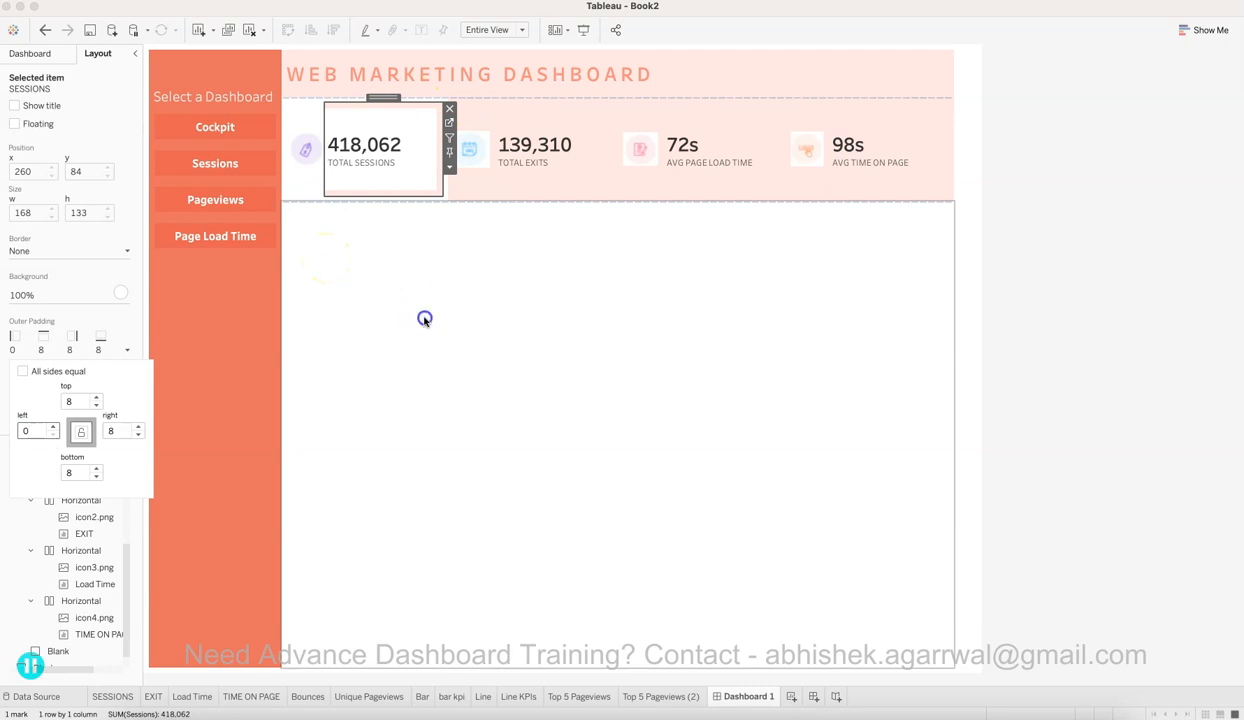
click(425, 319)
Step: Set the outer padding of the total sessions icon to 8 at the top, left and bottom, and 0 on the right
click(303, 153)
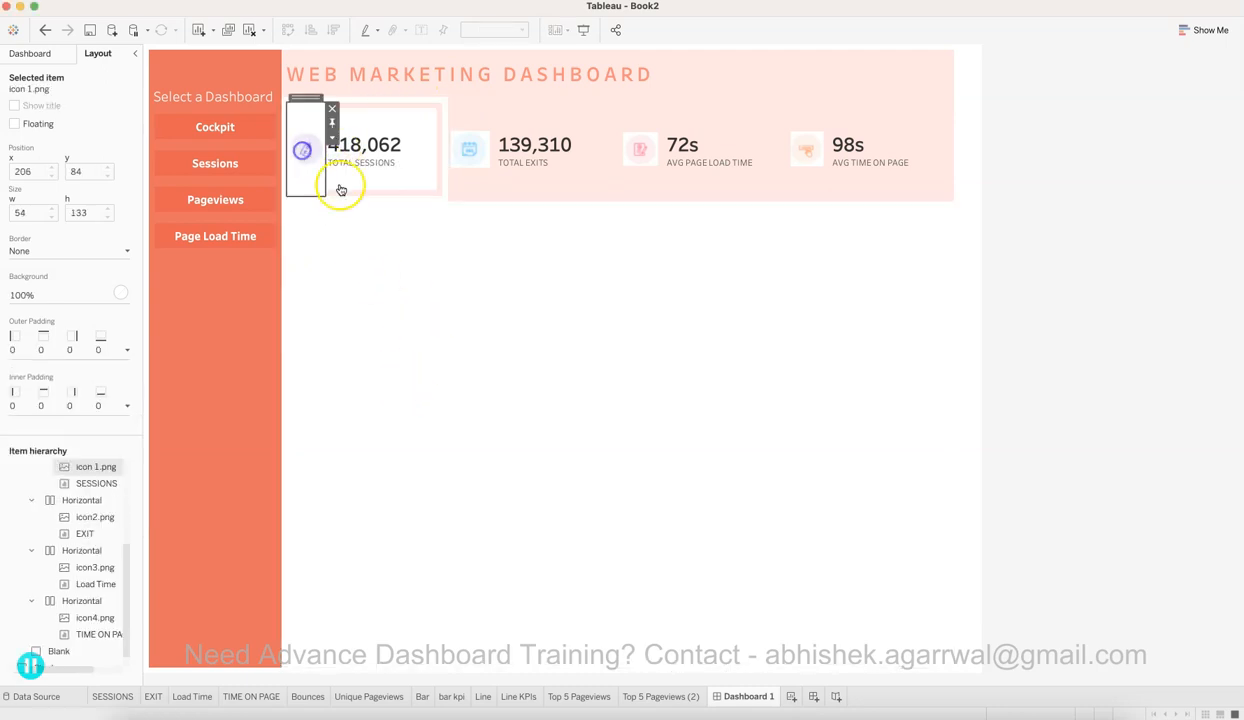
click(125, 351)
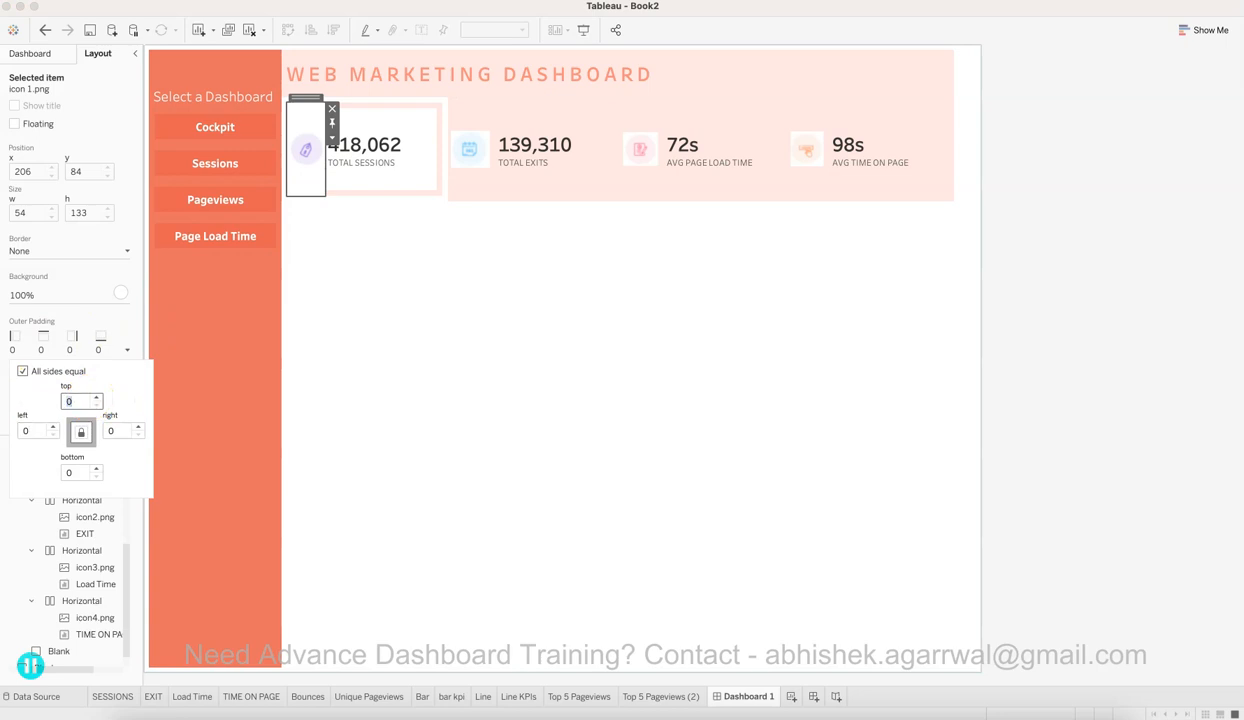
text(8)
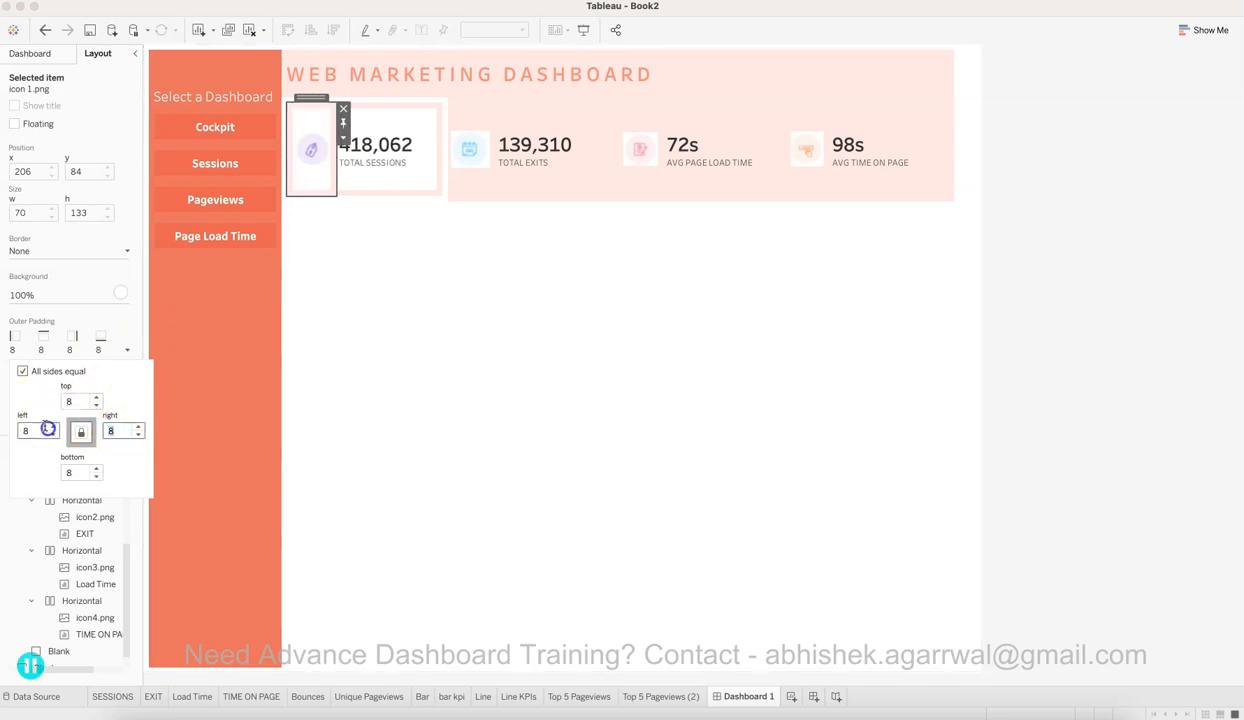
text(0)
click(117, 432)
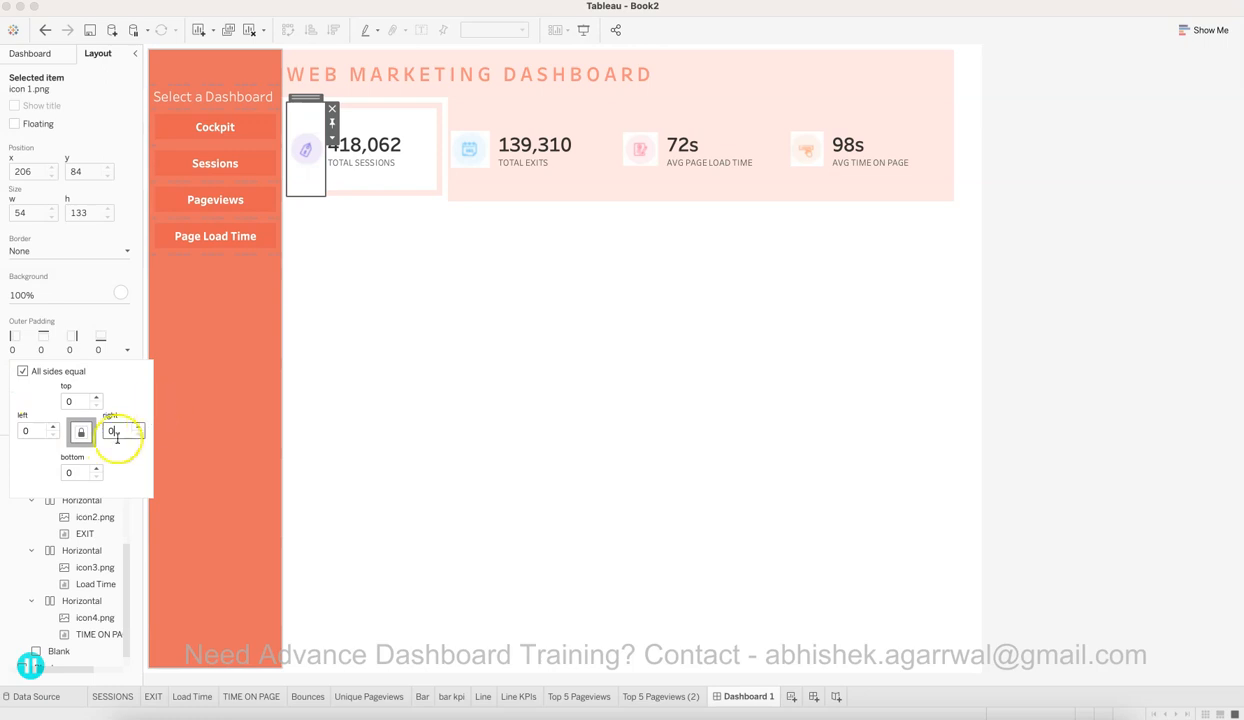
text(8)
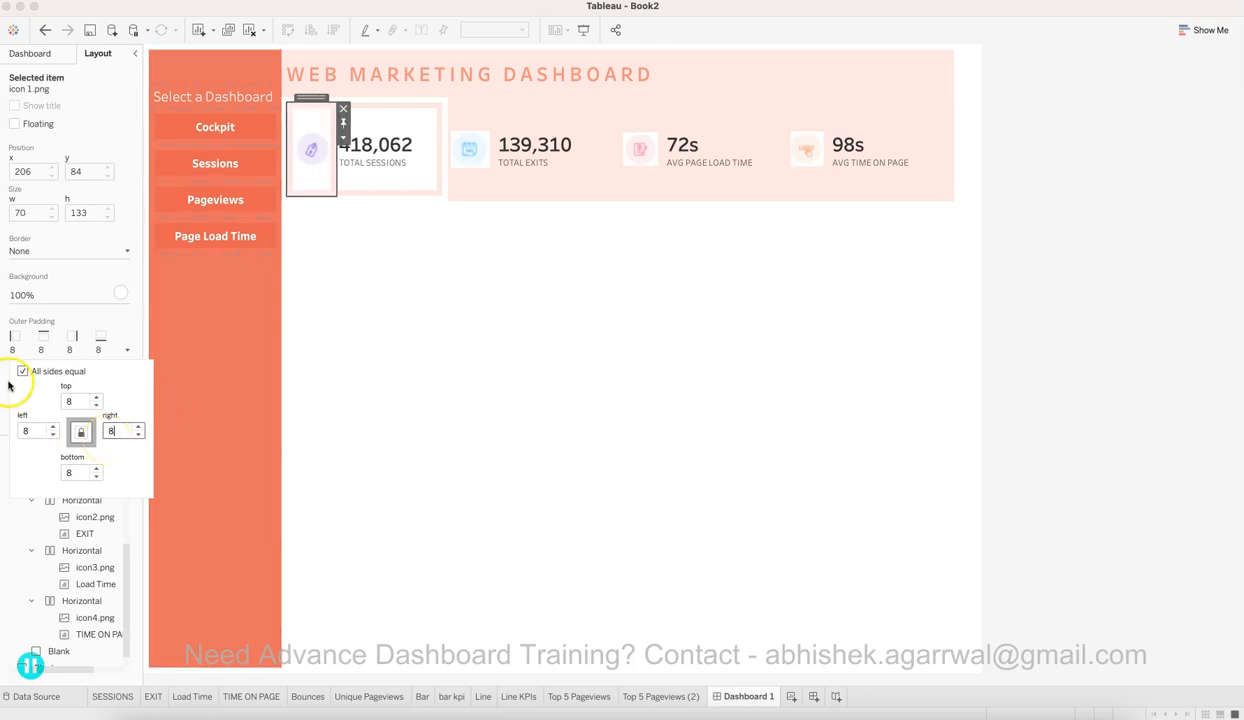
click(123, 430)
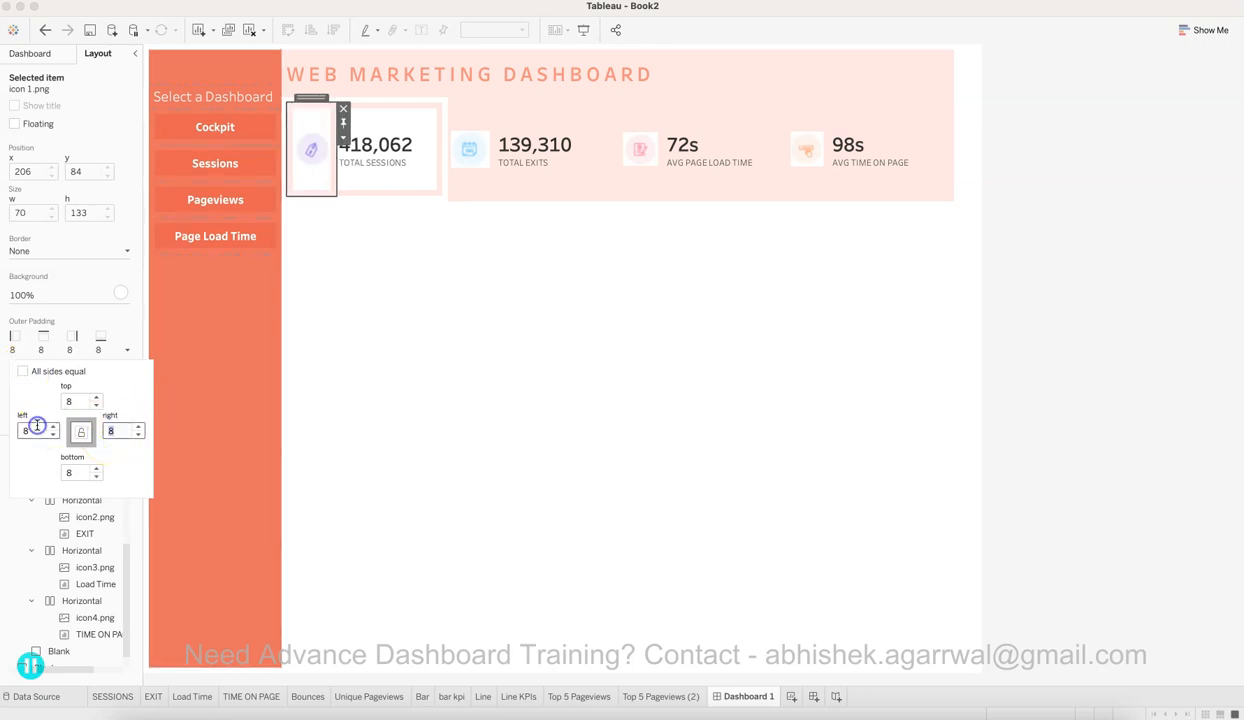
click(380, 389)
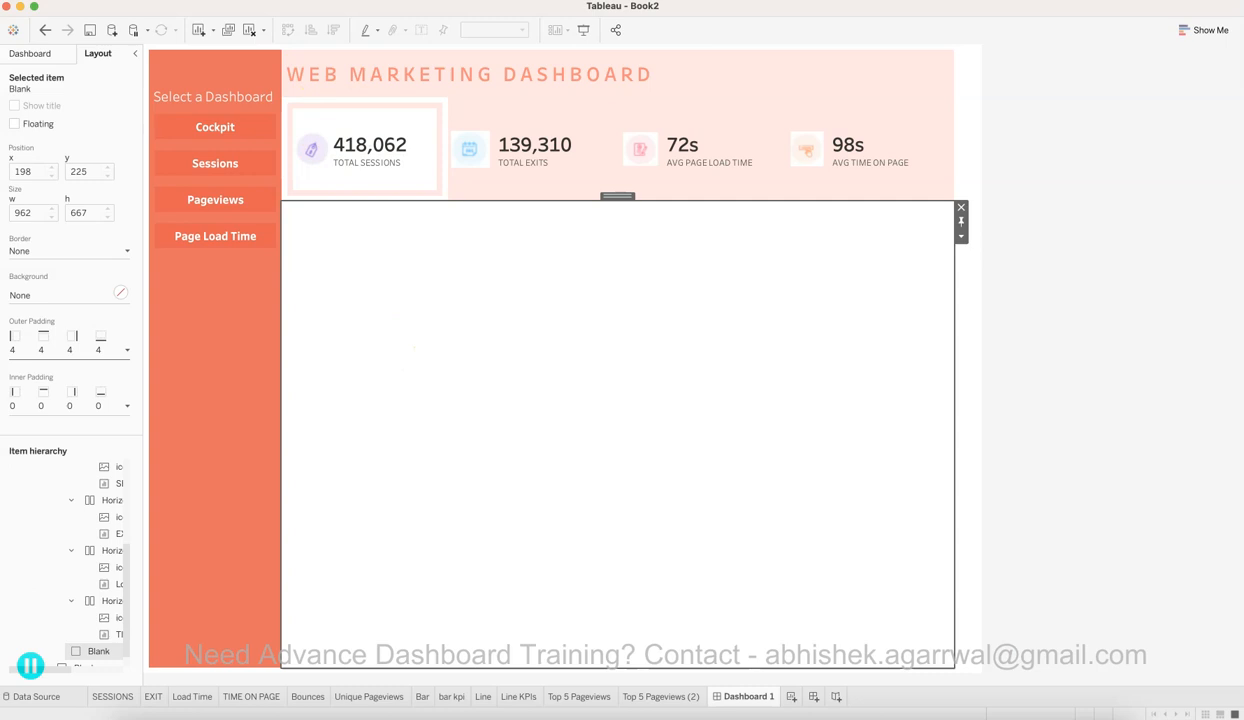
Step: Fill the horizontal container that holds all four KPI tiles with the light pink custom colour
click(462, 104)
double_click(470, 94)
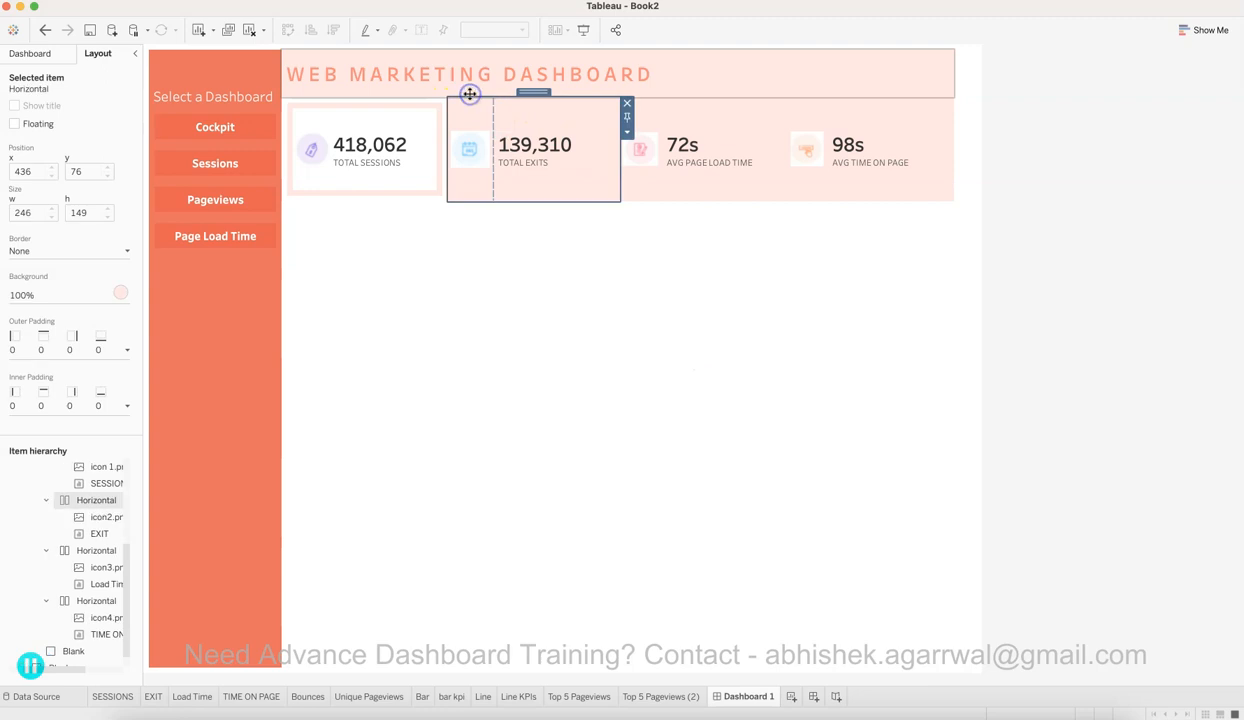
double_click(543, 91)
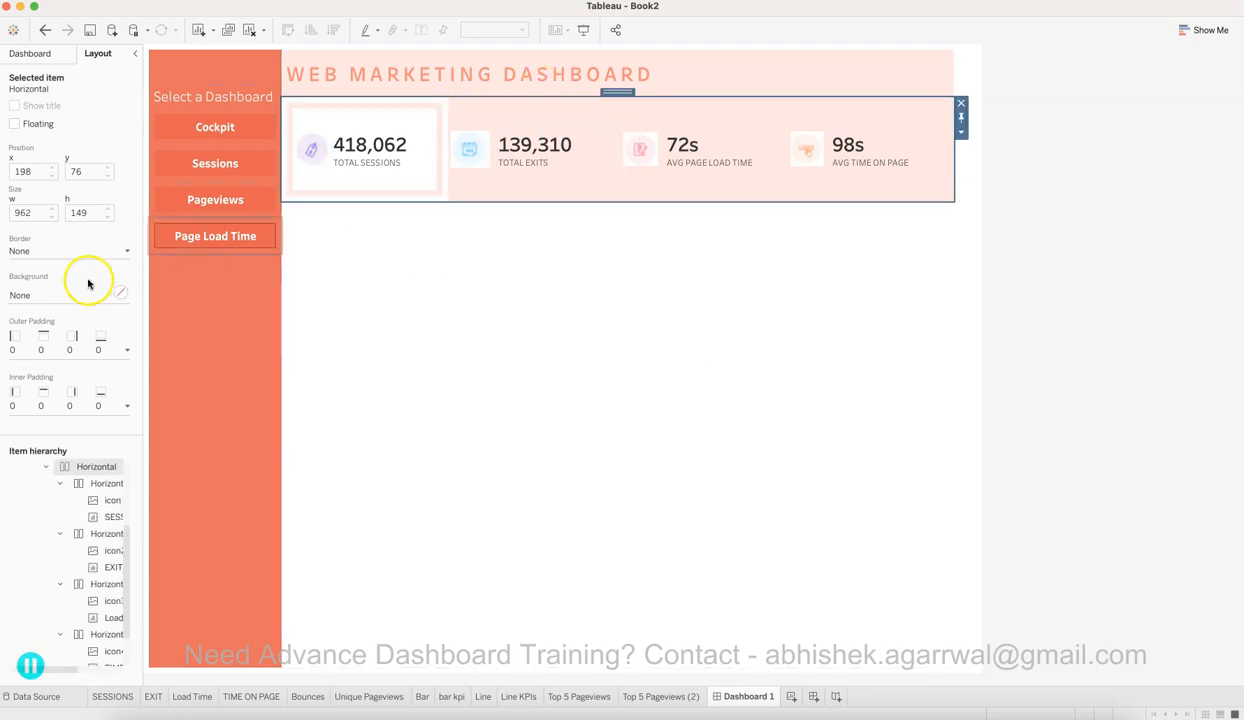
click(120, 292)
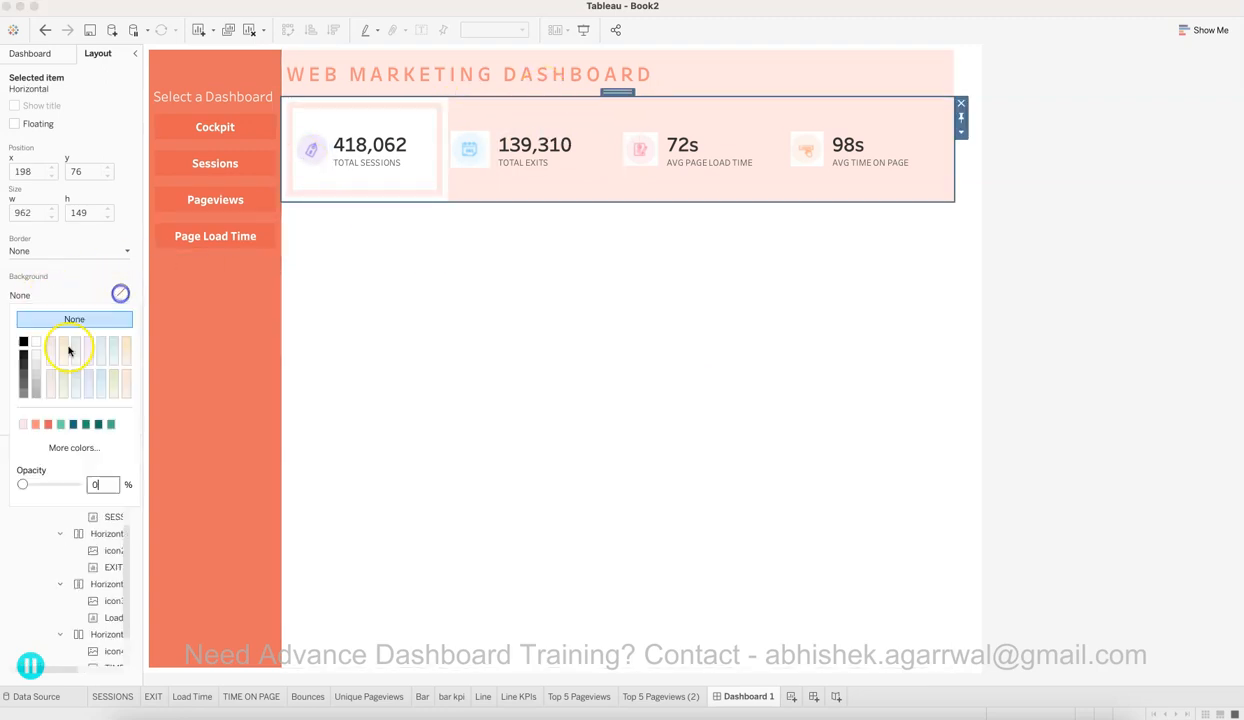
click(24, 425)
click(658, 389)
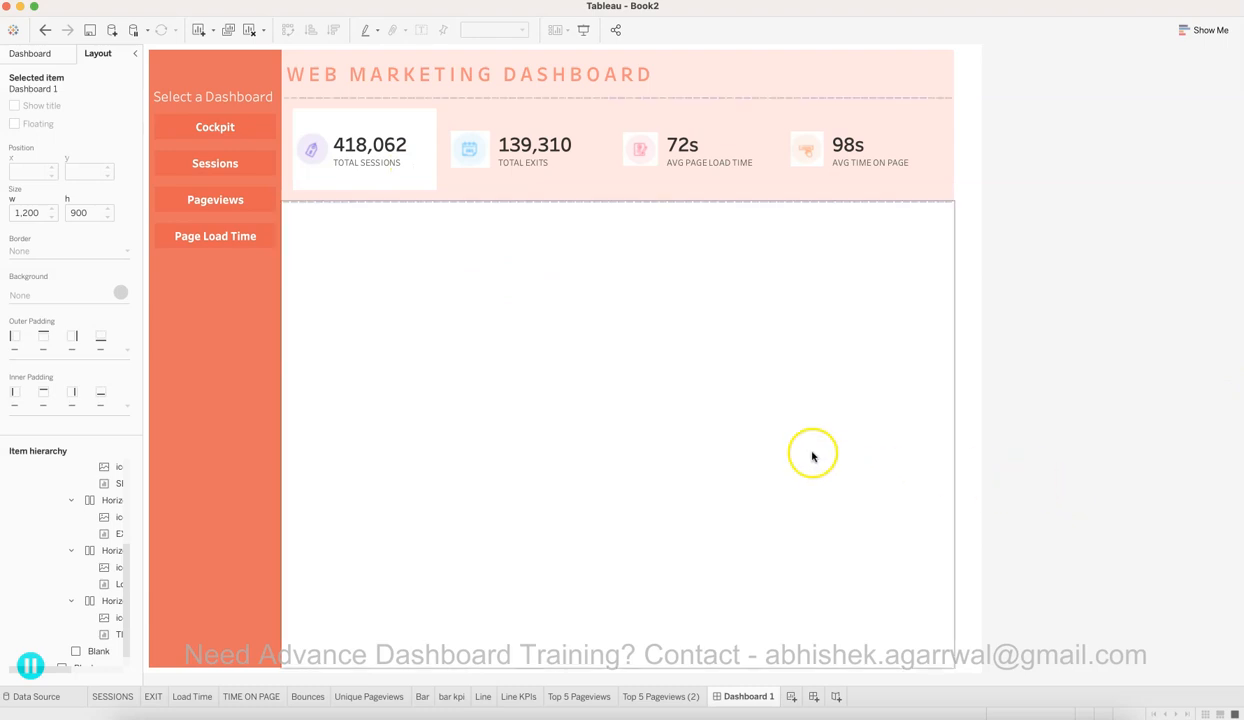
Step: Set a white background for both the total exits icon and the EXIT sheet
click(485, 119)
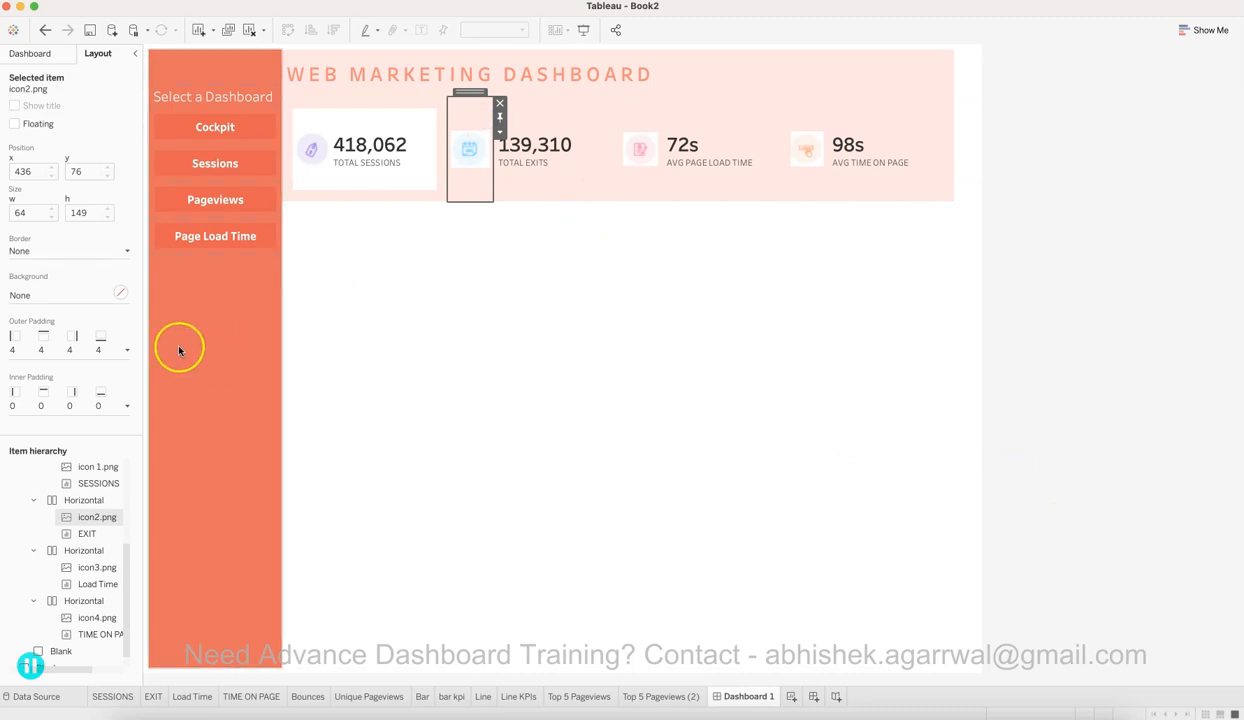
click(123, 295)
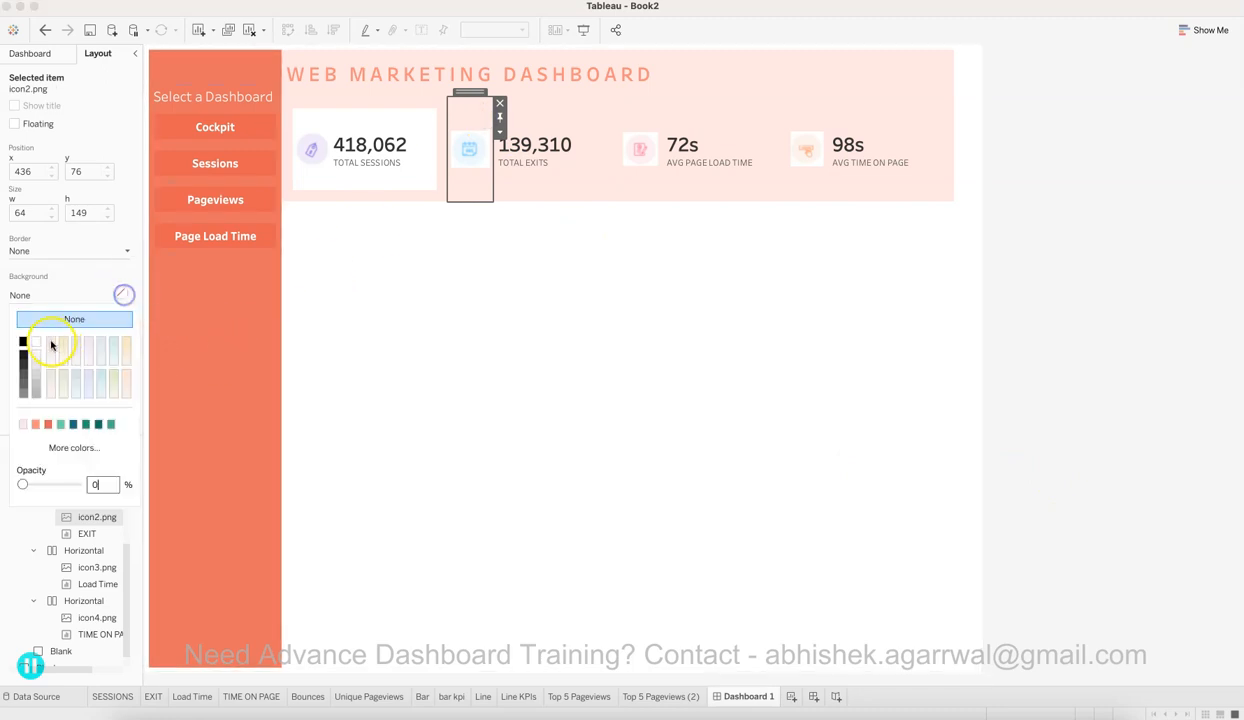
click(544, 124)
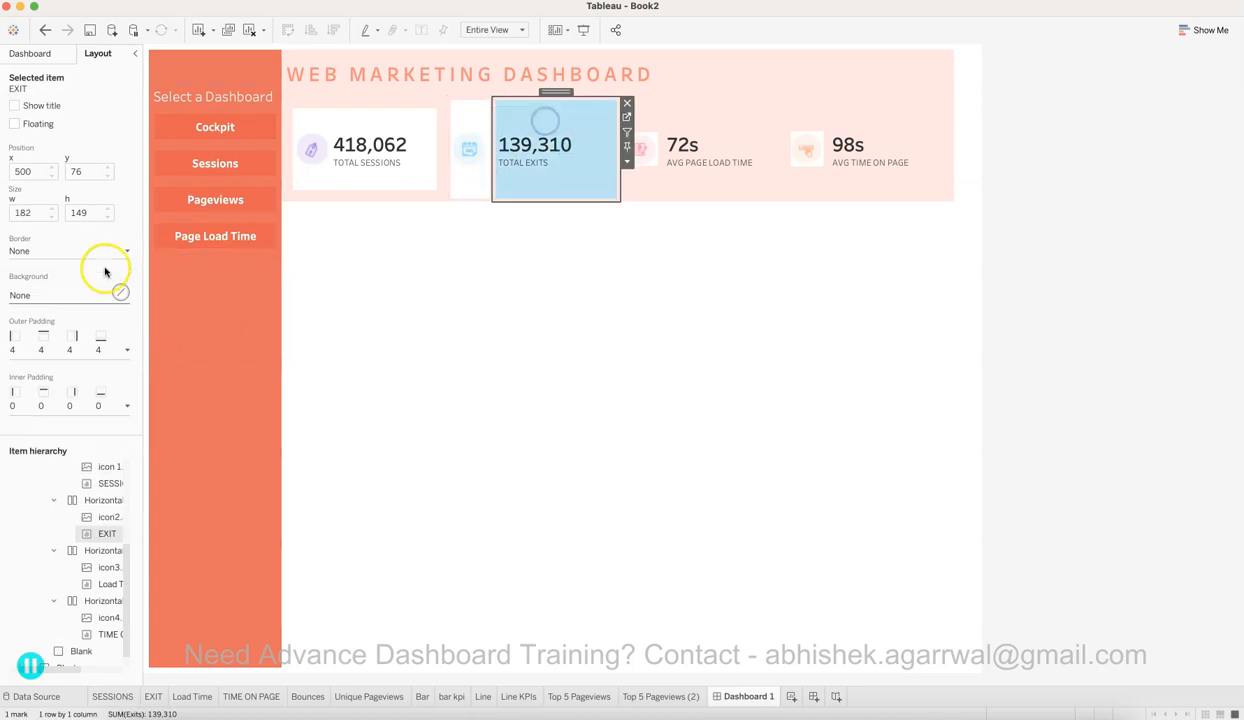
click(119, 293)
click(36, 341)
click(752, 336)
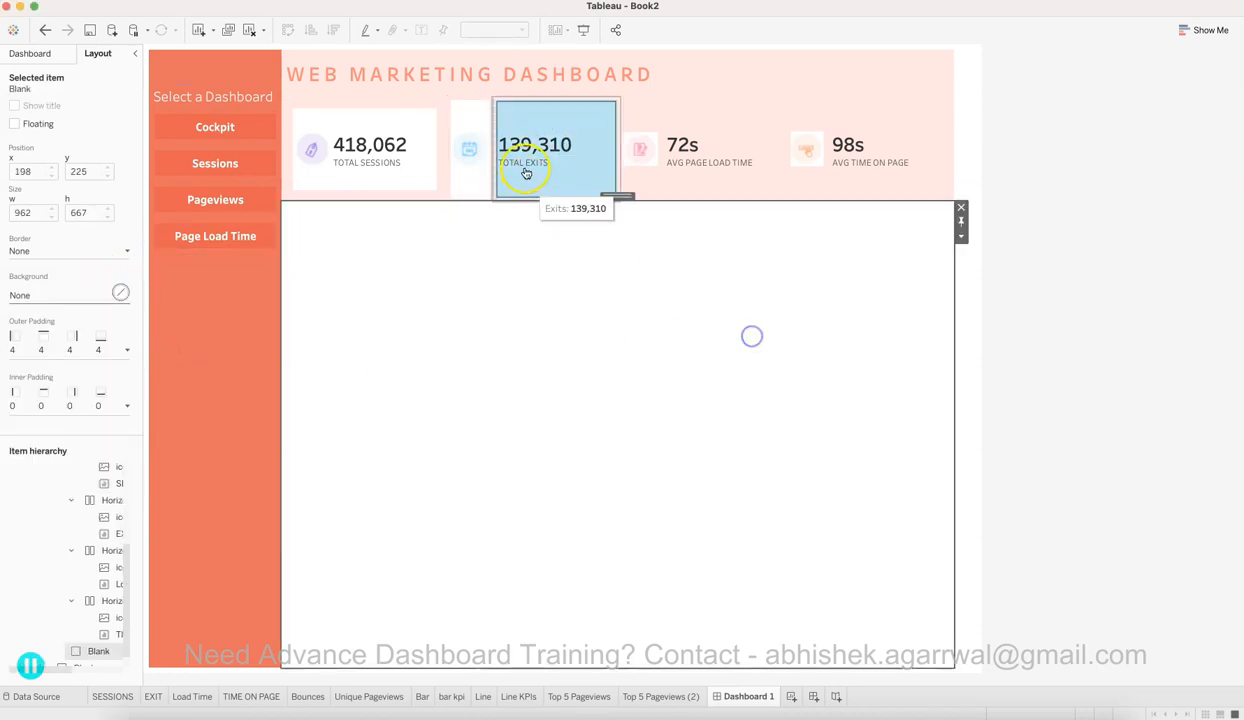
Step: Set the outer padding of the total exits icon to 8 at the top, left and bottom, and 0 on the right
click(483, 131)
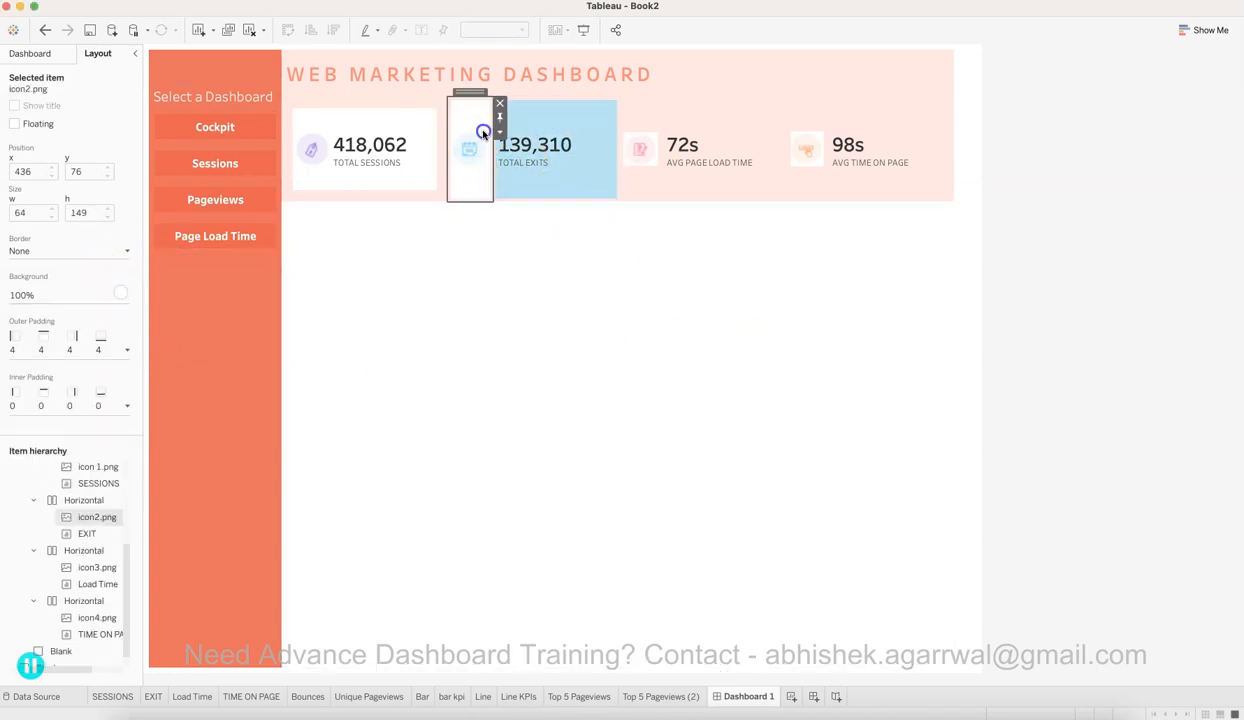
click(126, 350)
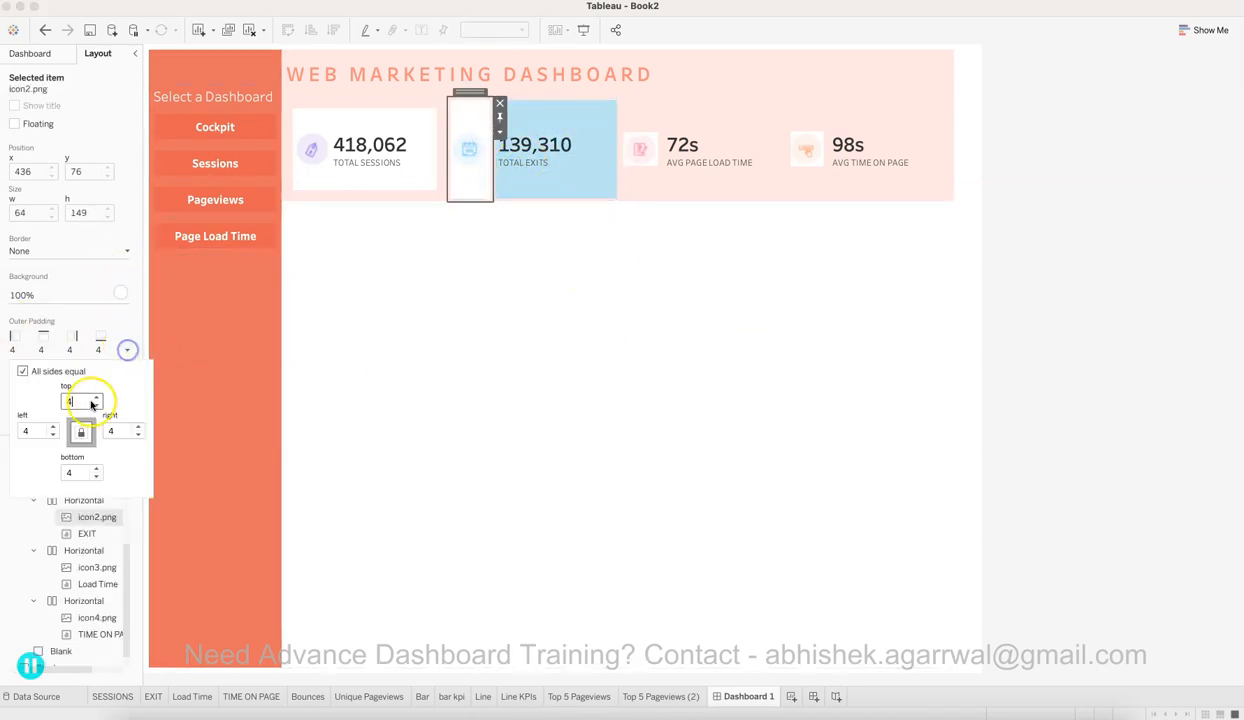
text(8)
click(30, 402)
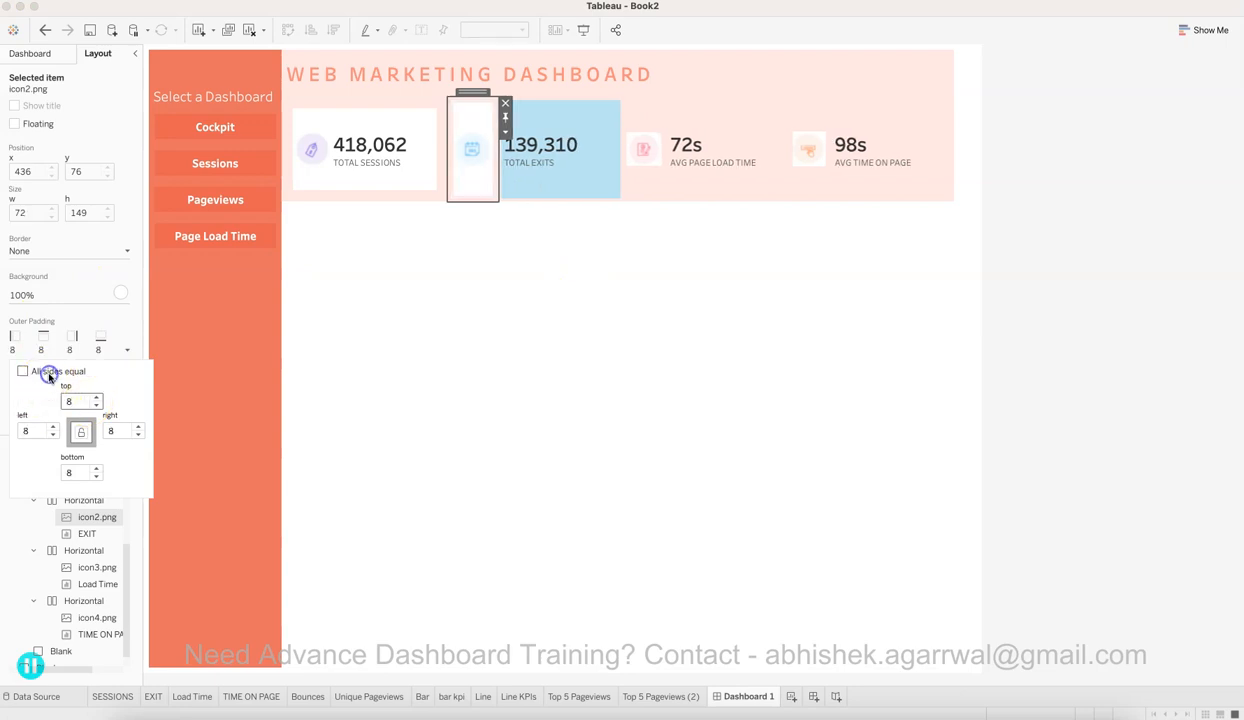
click(121, 429)
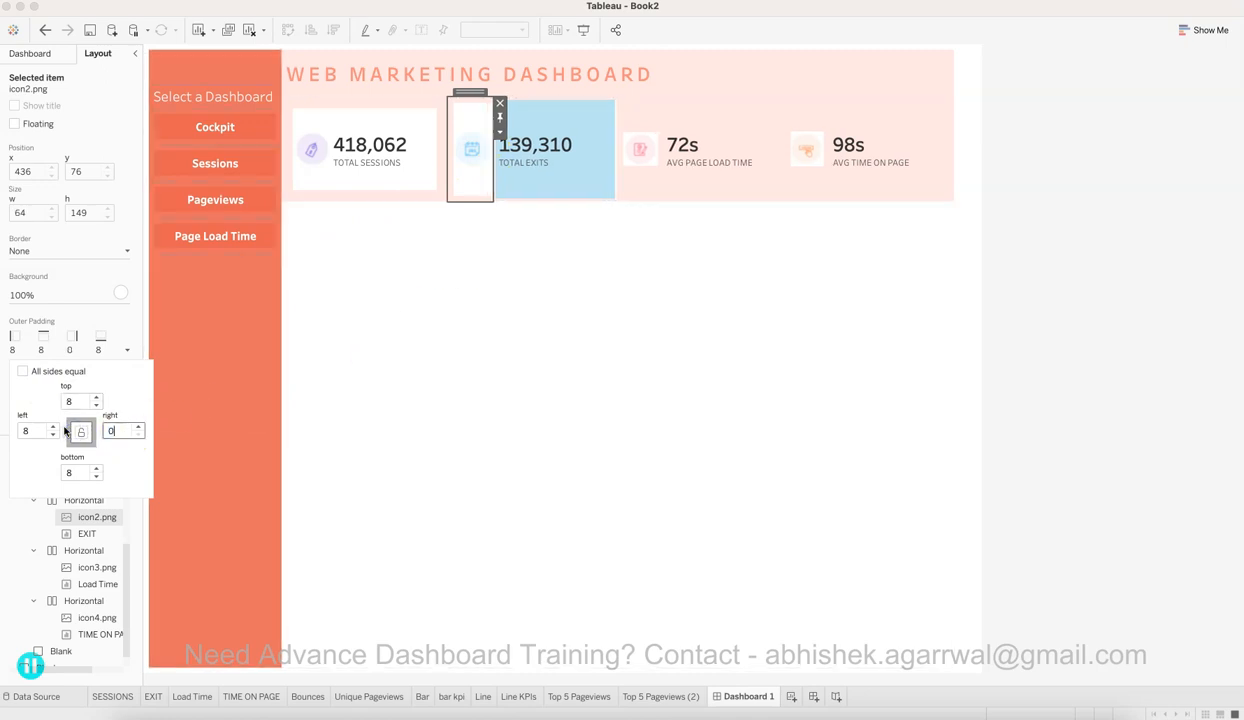
click(505, 285)
click(542, 122)
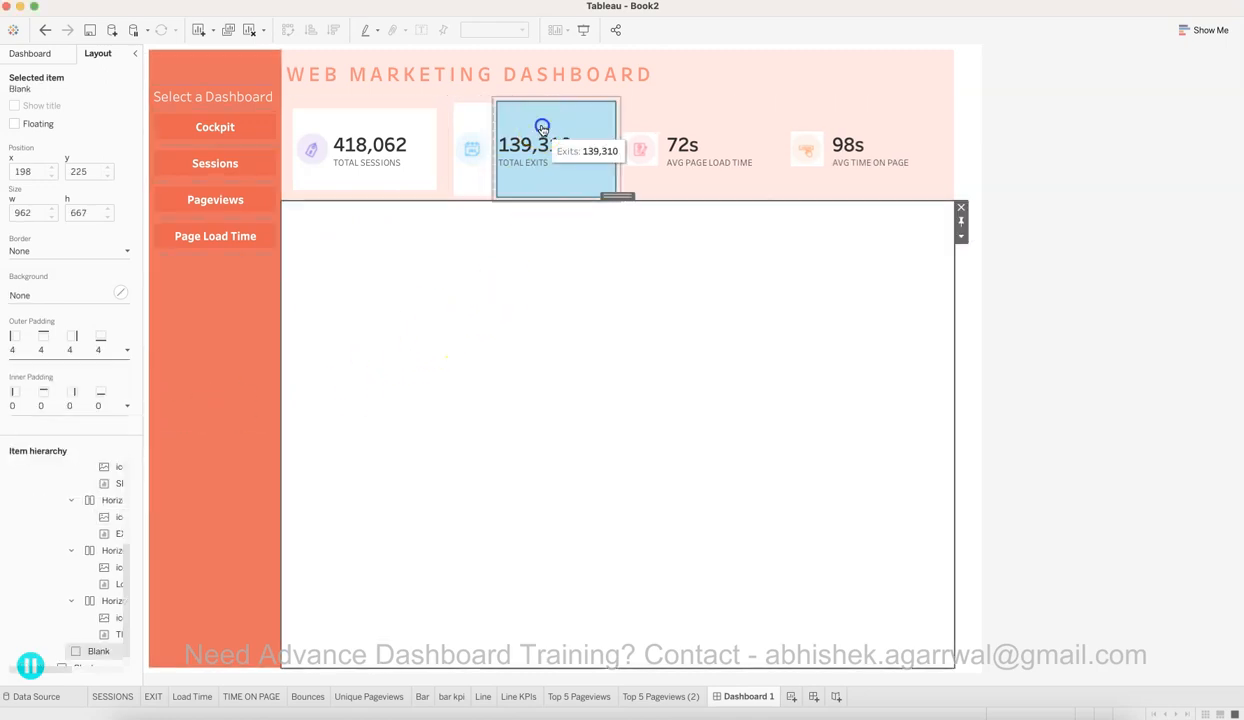
click(618, 450)
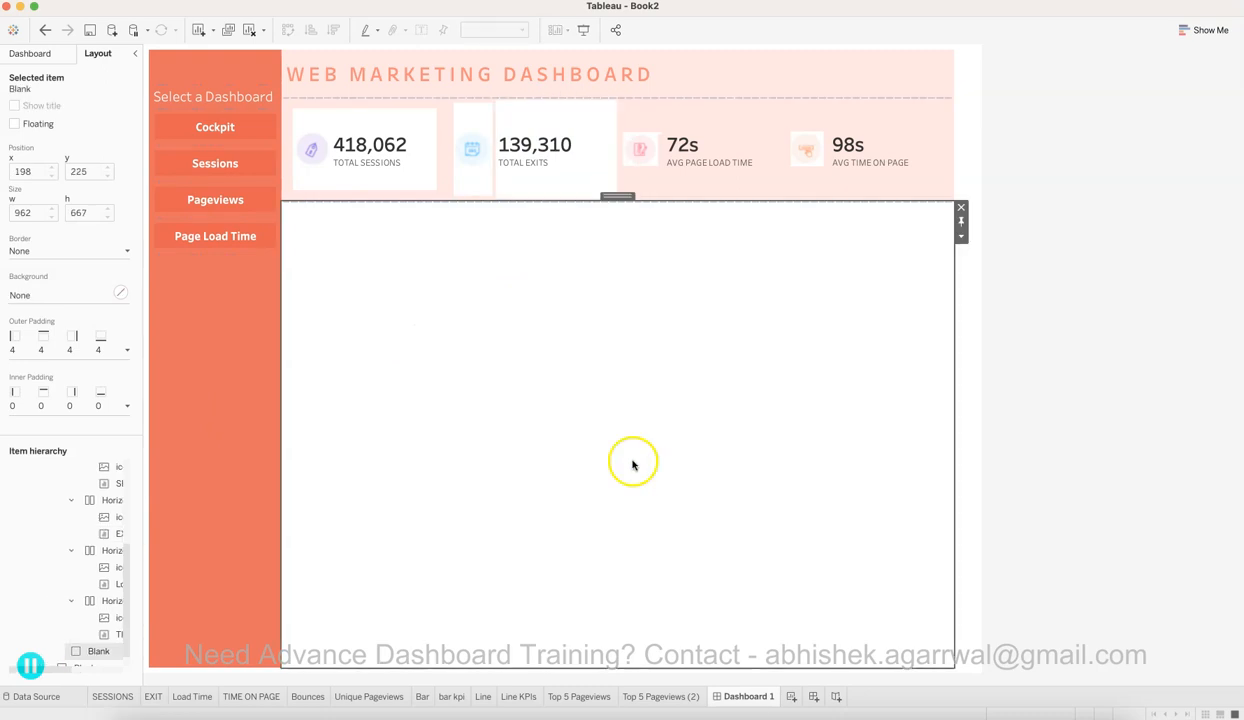
Step: Set the outer padding of the EXIT sheet to 8 at the top, right and bottom, and 0 on the left
click(546, 117)
click(546, 117)
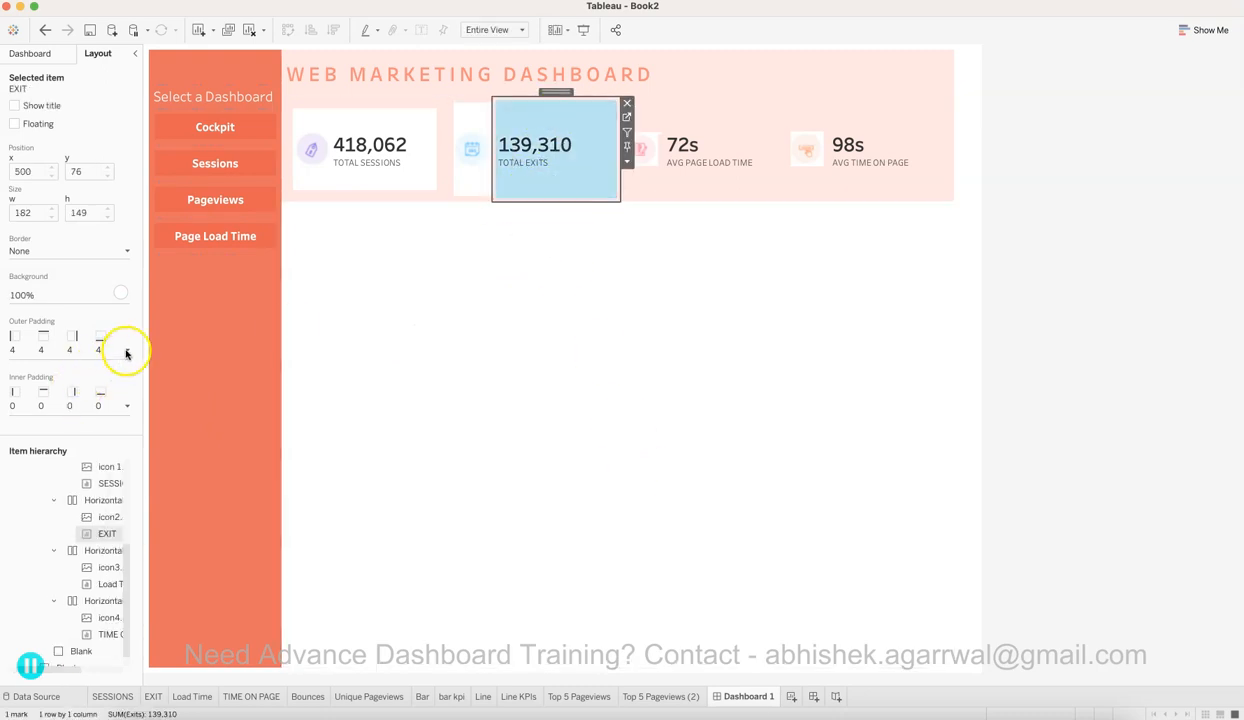
click(127, 352)
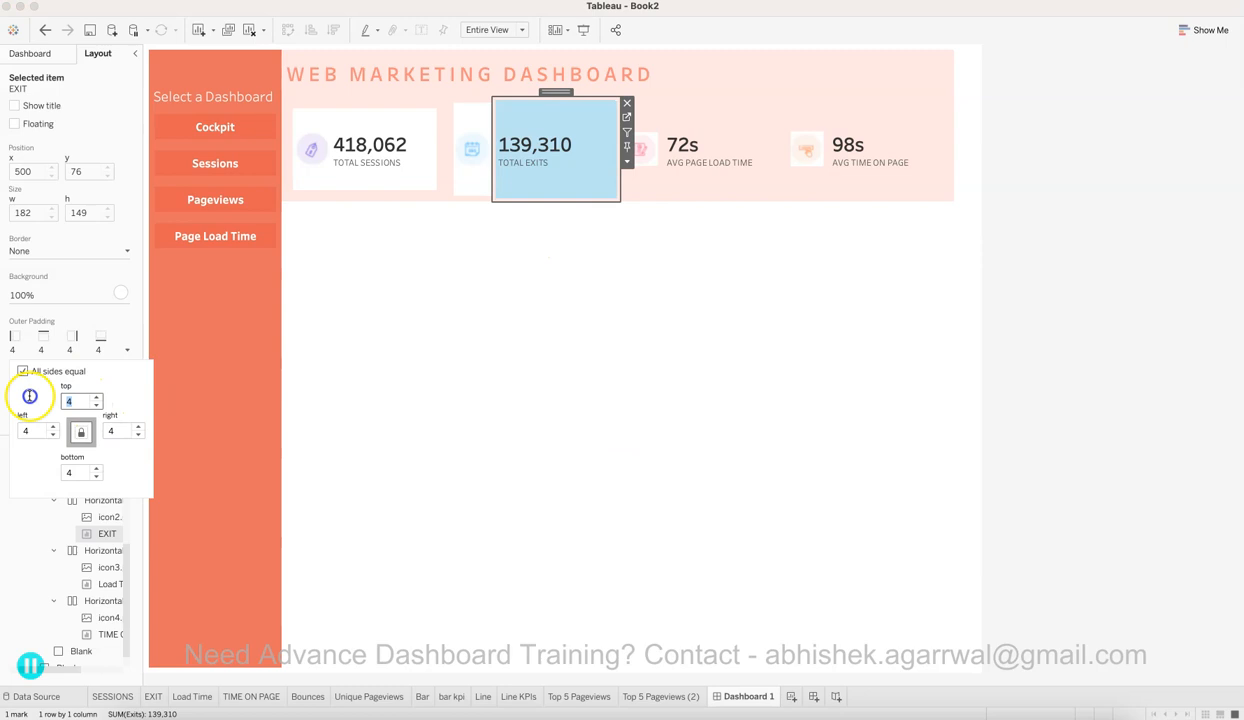
text(8)
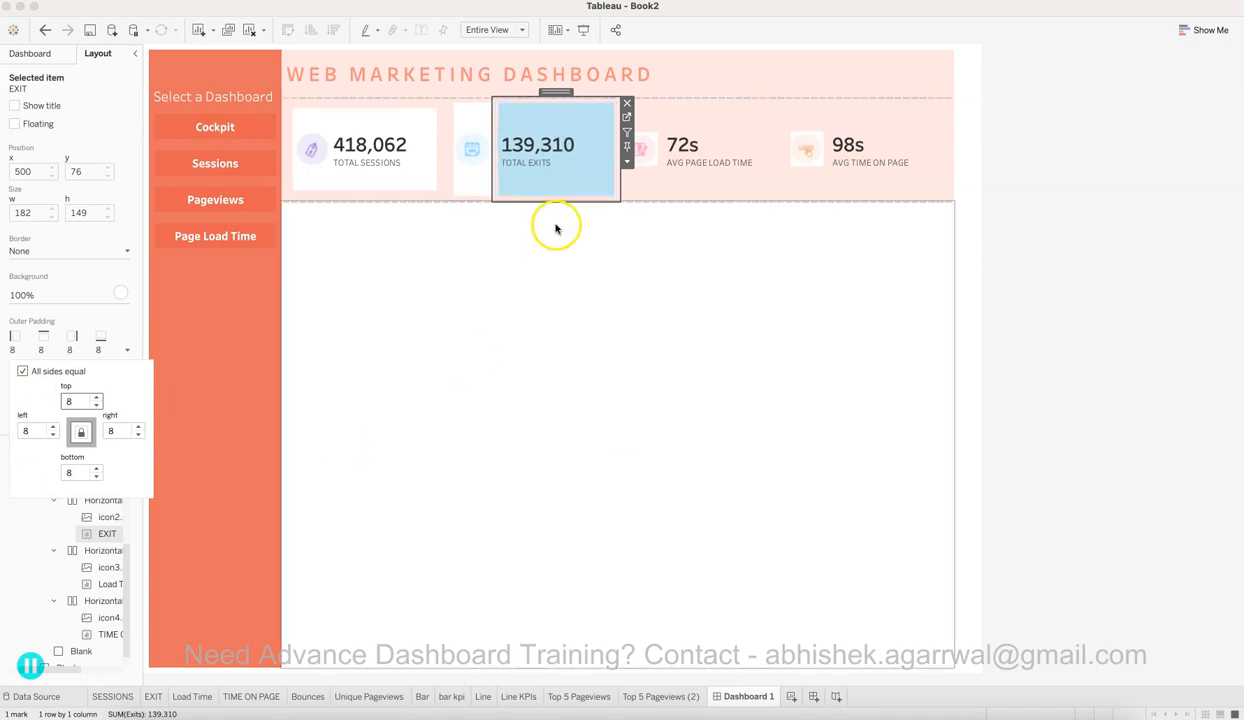
click(62, 372)
click(28, 431)
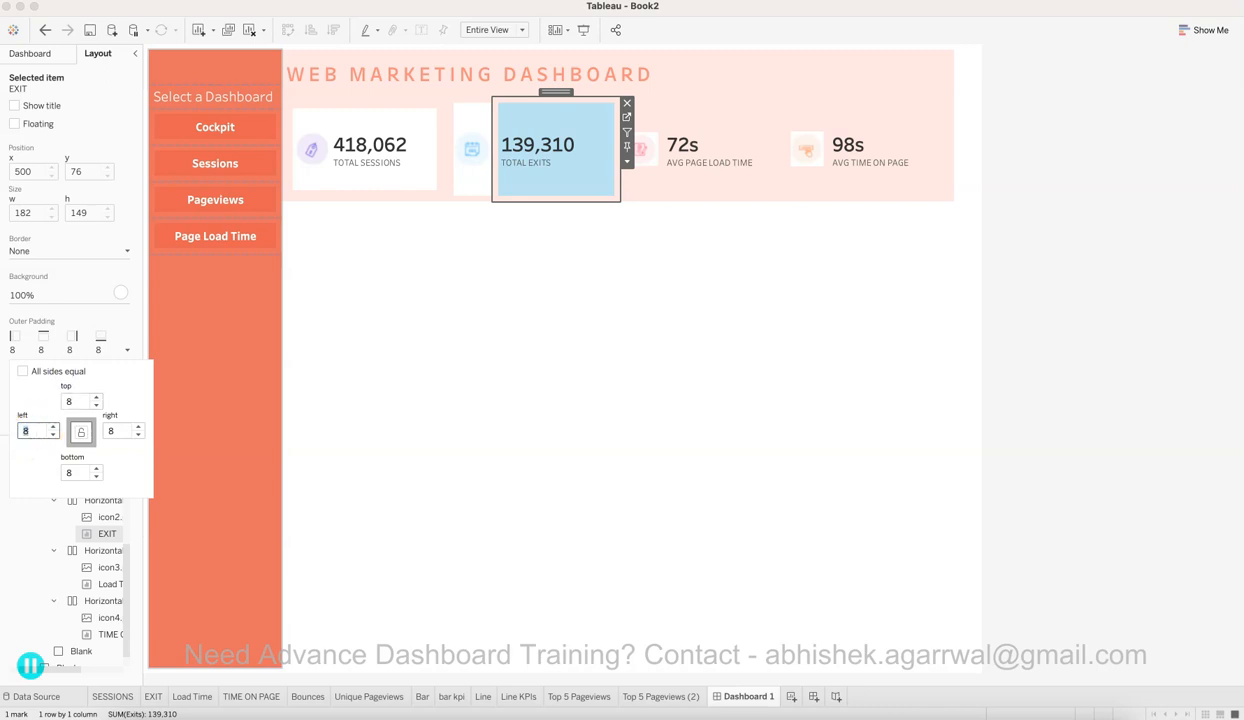
click(1102, 361)
click(1104, 360)
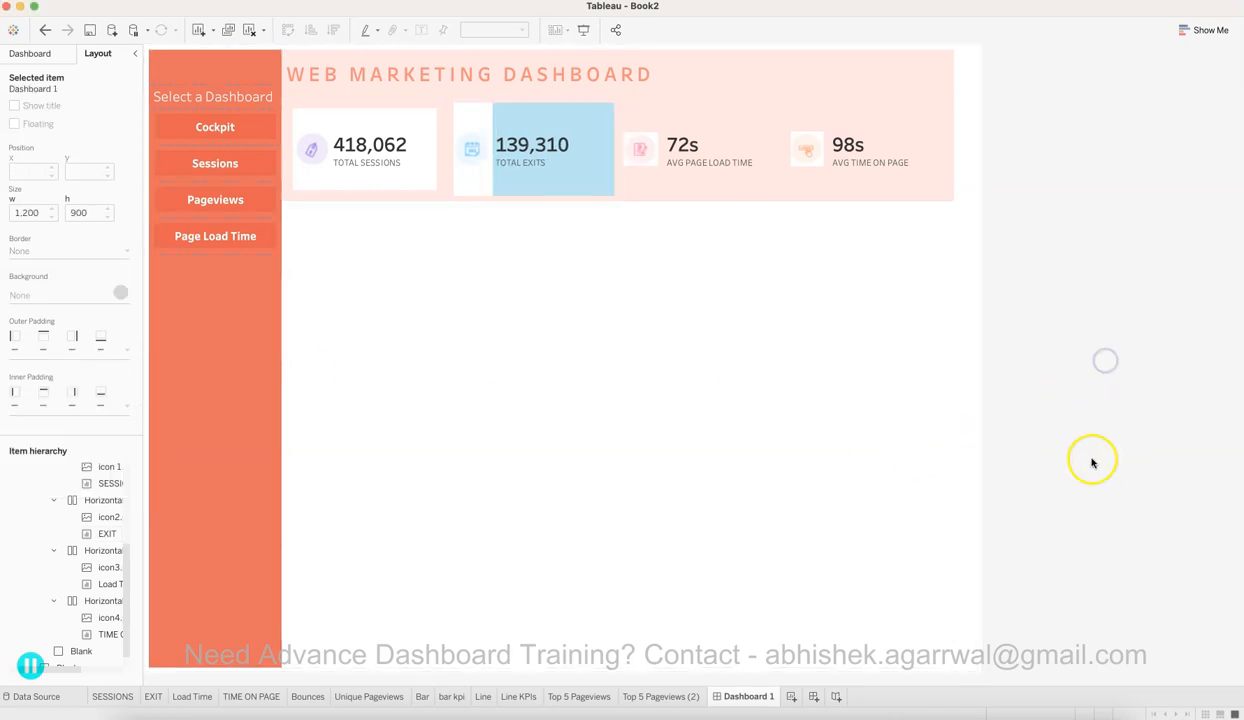
click(555, 164)
click(1161, 237)
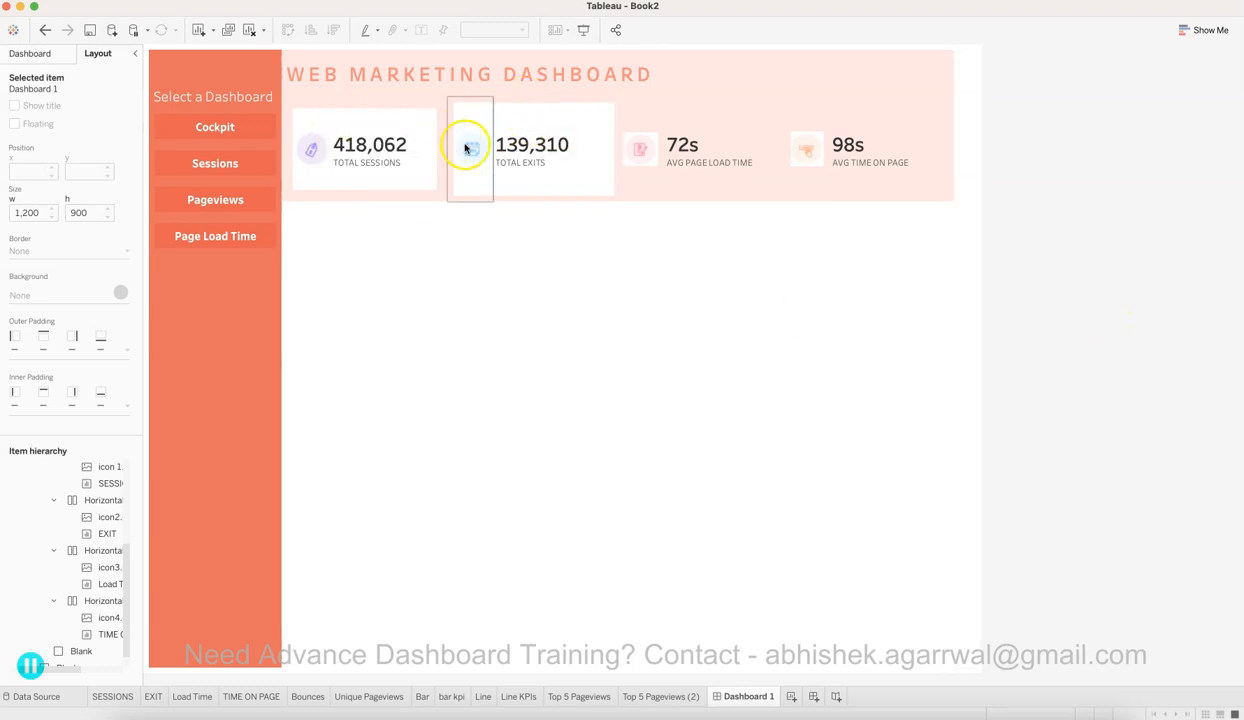
Step: Set the outer padding of the total exits tile's horizontal container to 8 on all sides, matching the total sessions container
click(392, 104)
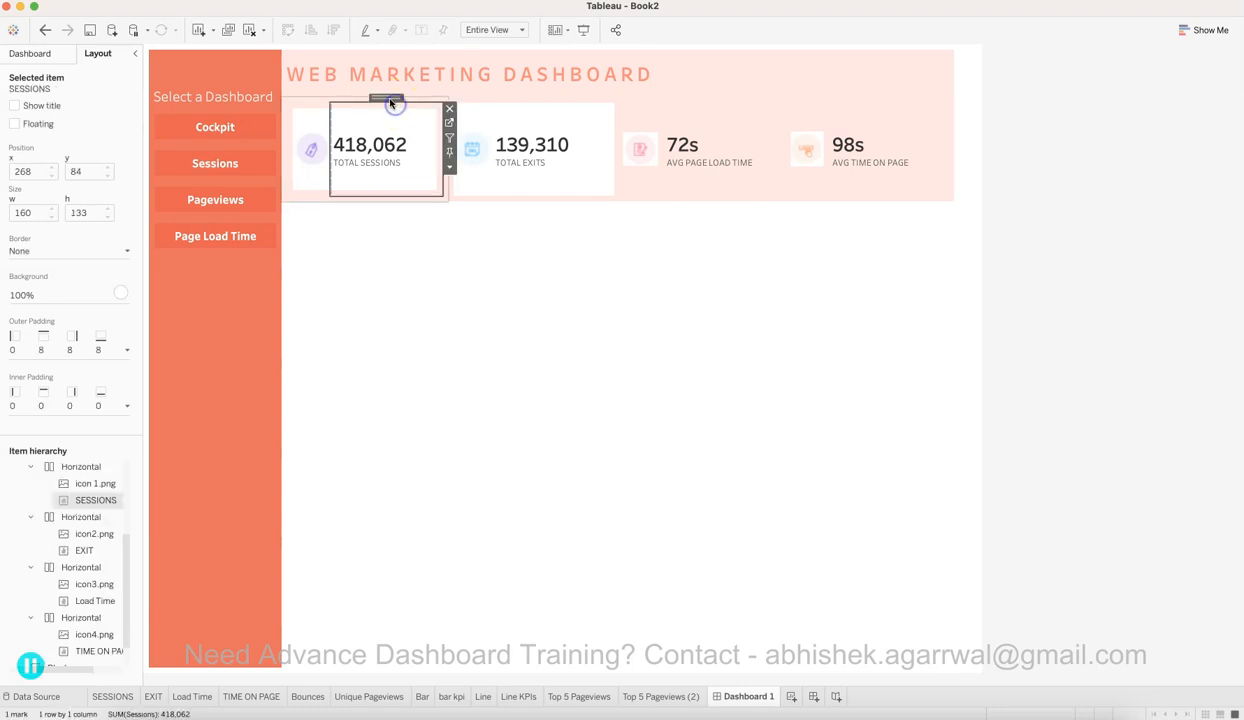
double_click(389, 97)
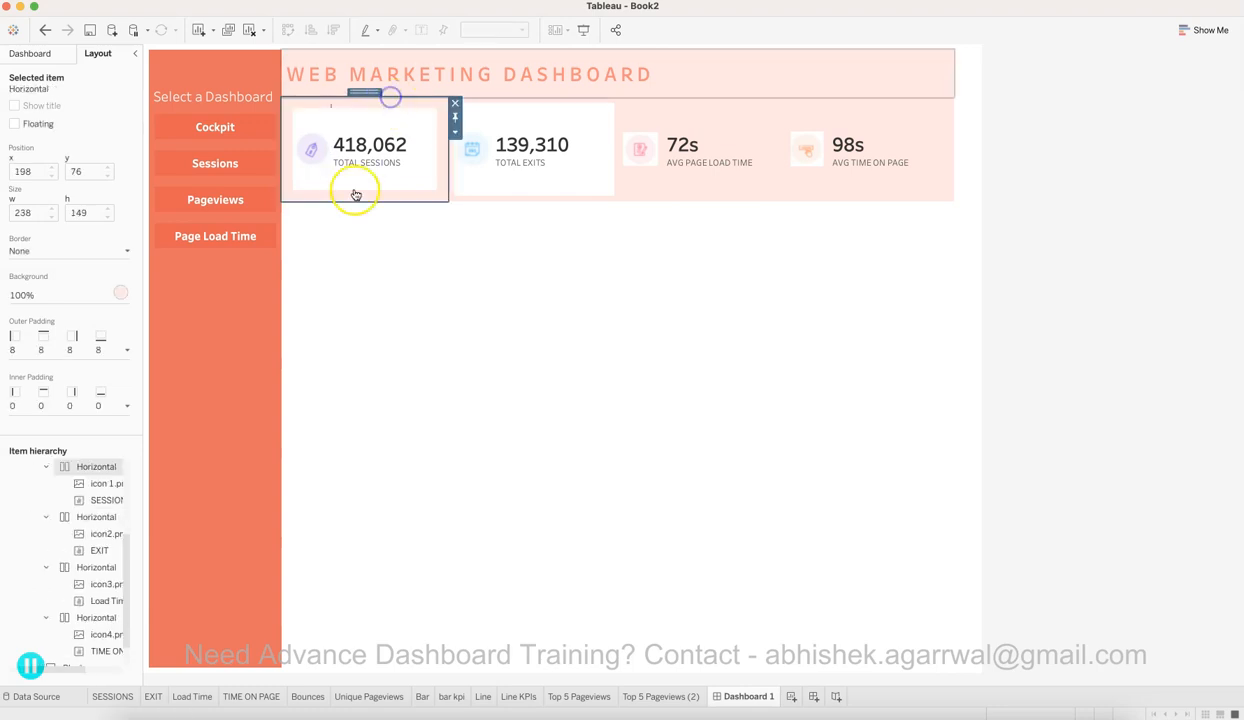
click(528, 112)
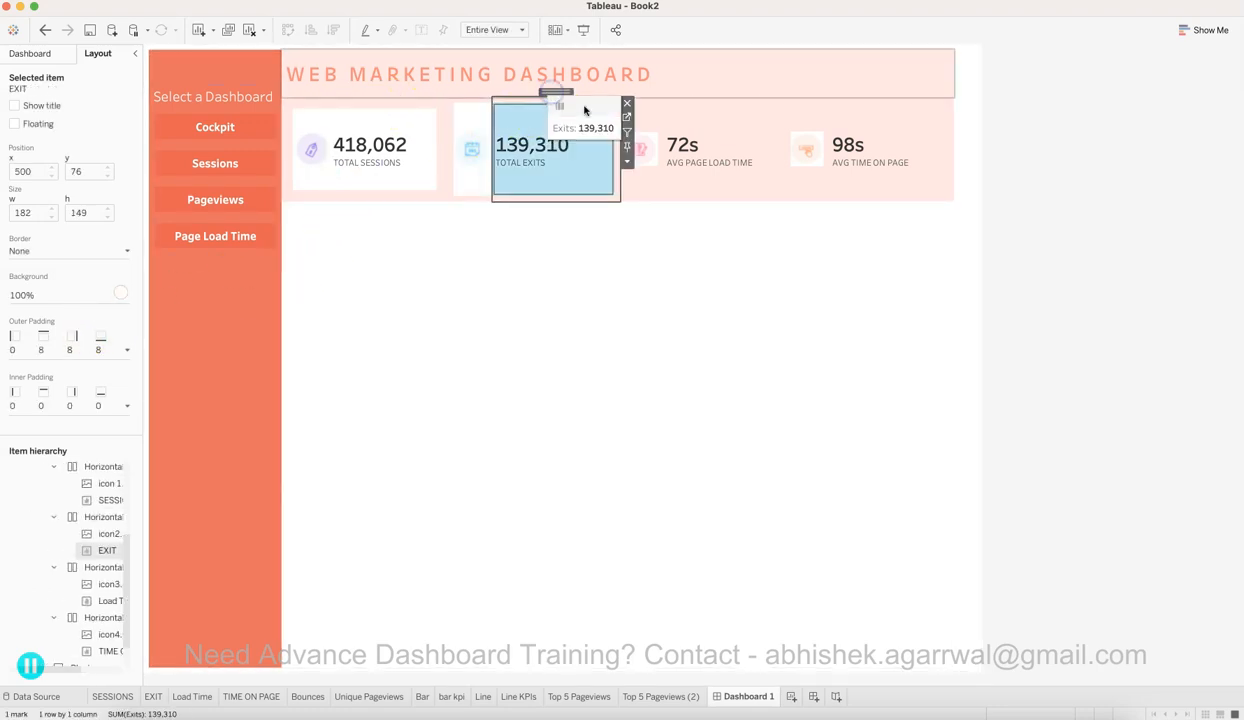
double_click(561, 92)
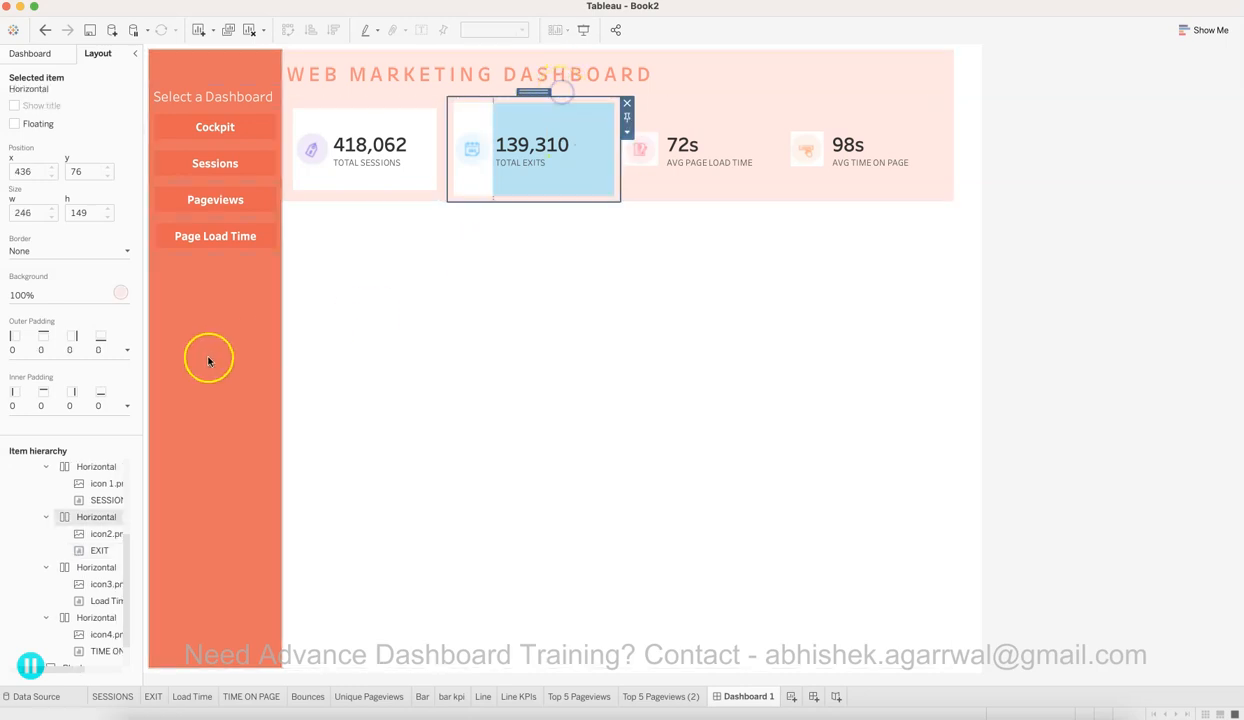
click(124, 349)
click(80, 400)
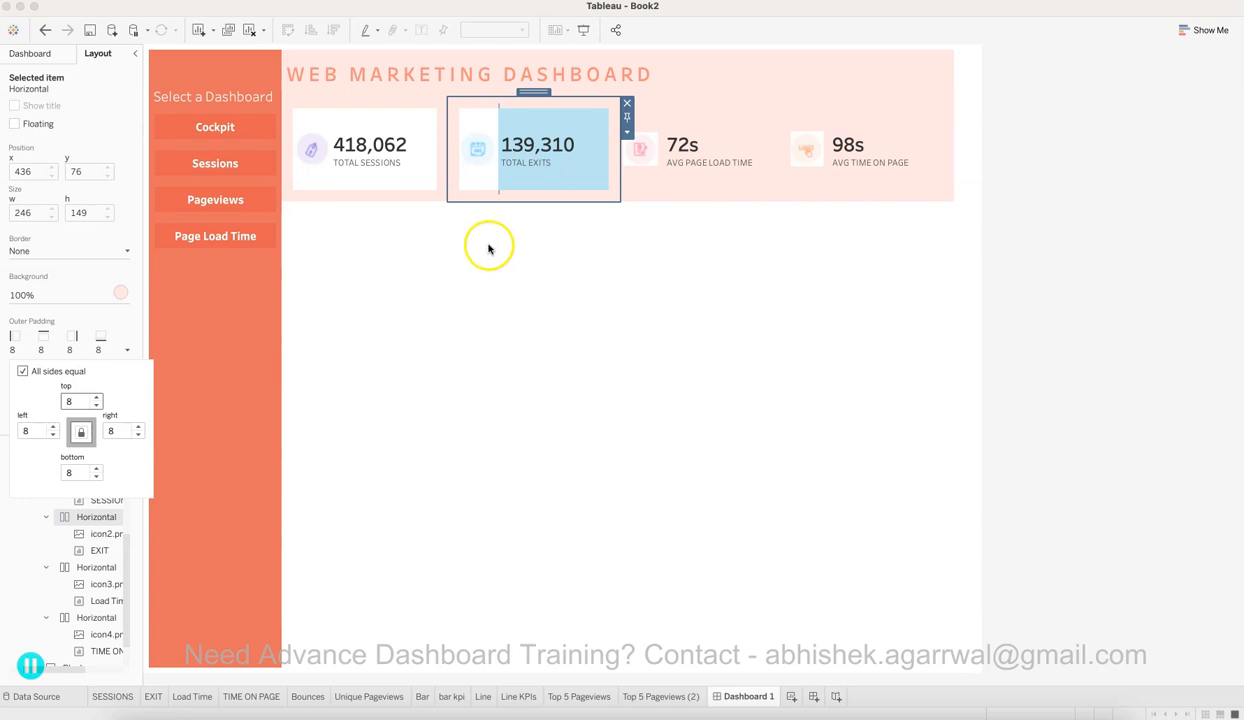
click(576, 140)
click(1144, 300)
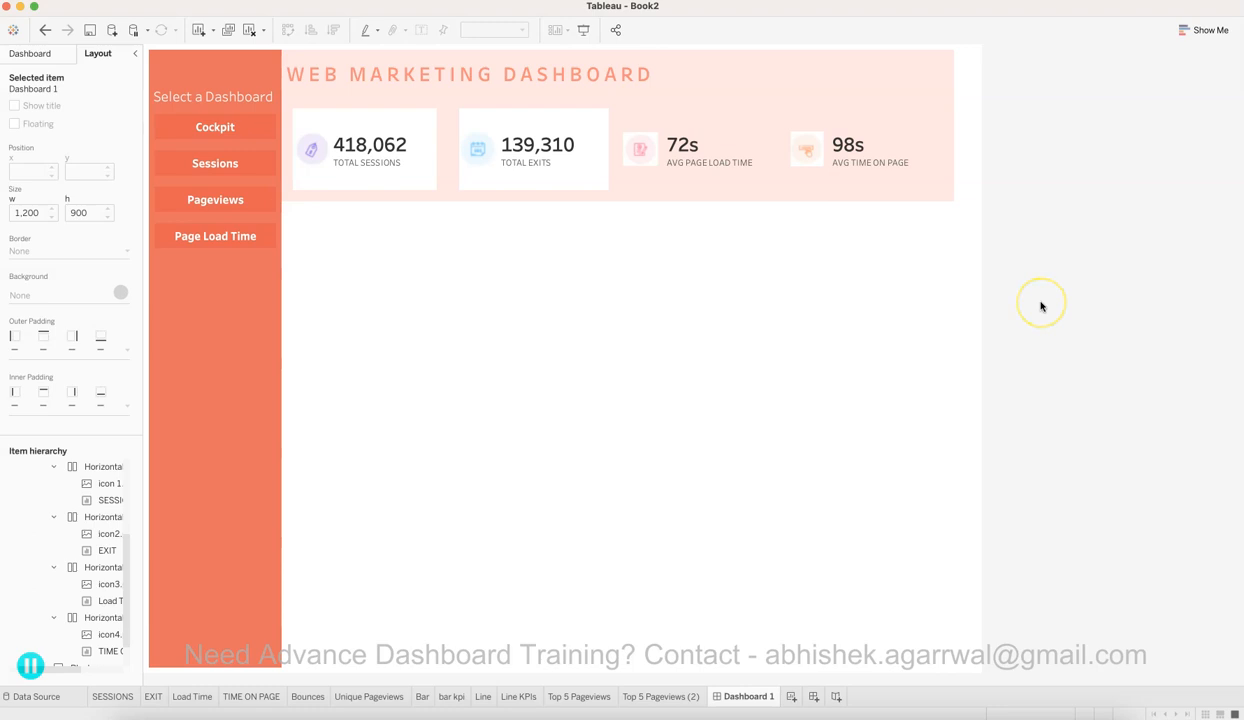
Step: Insert a horizontal container directly below the KPI row and extend it down to about the middle of the empty area
click(508, 289)
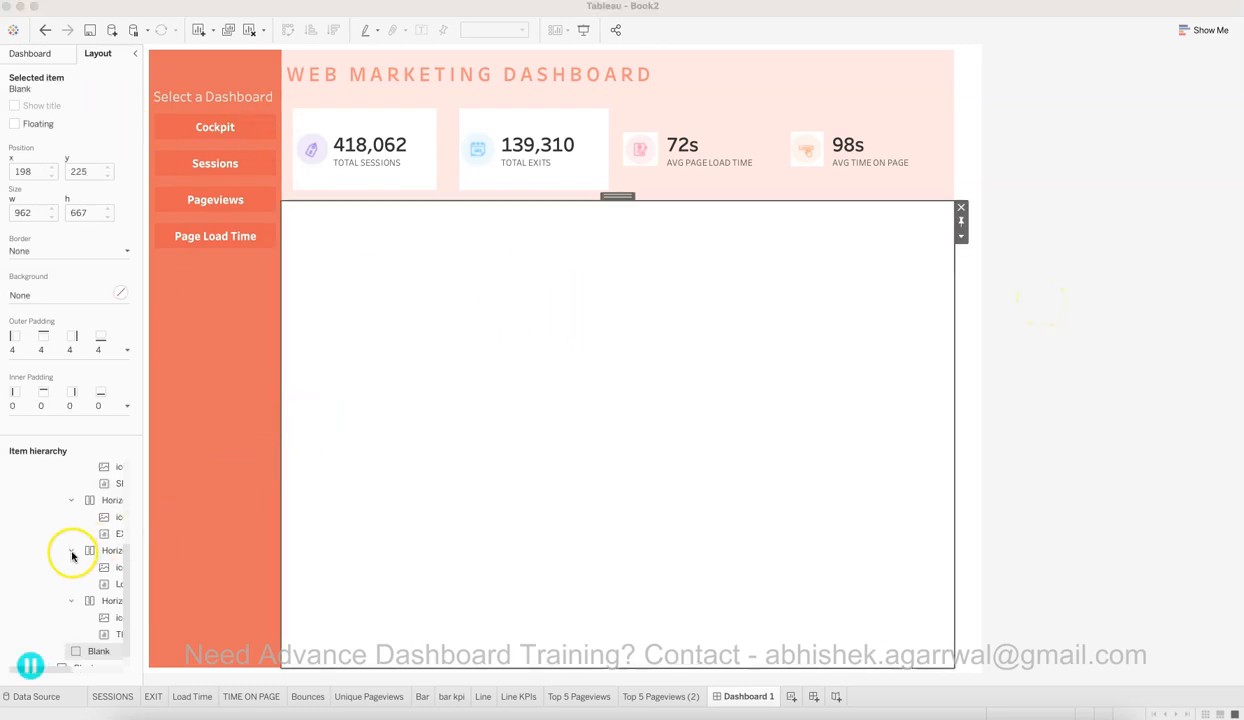
scroll(73, 590, down, 1)
double_click(98, 634)
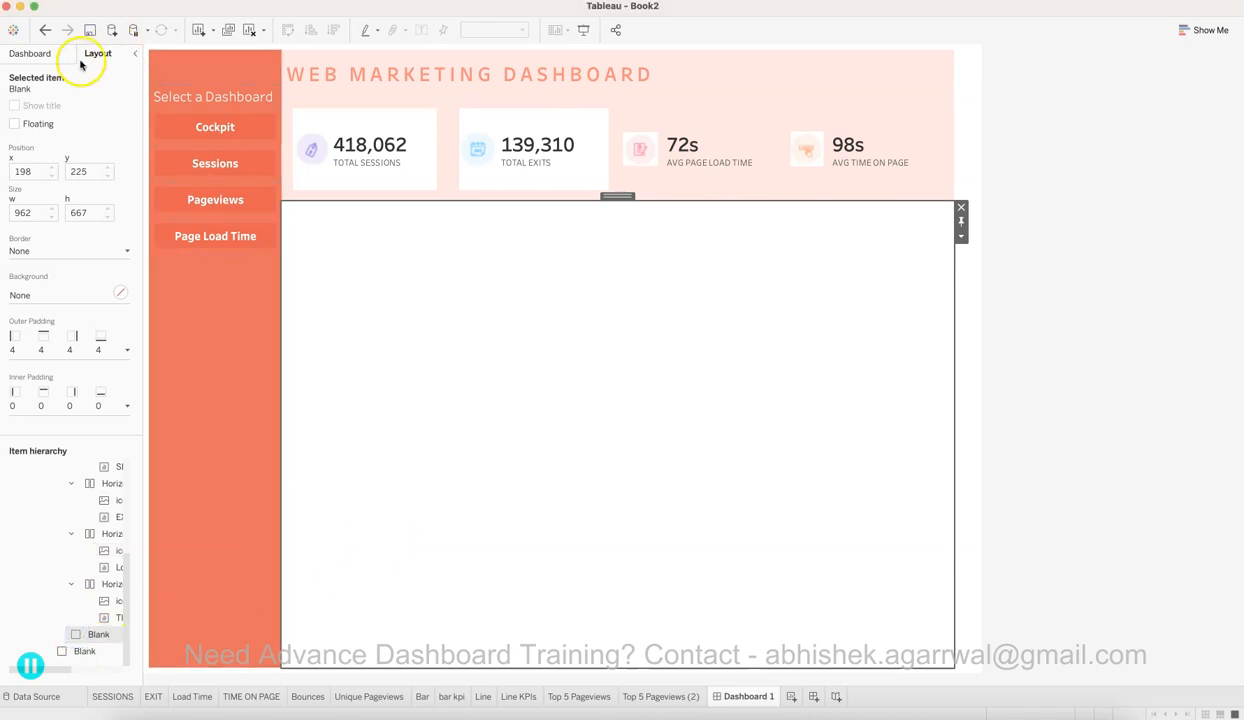
click(46, 51)
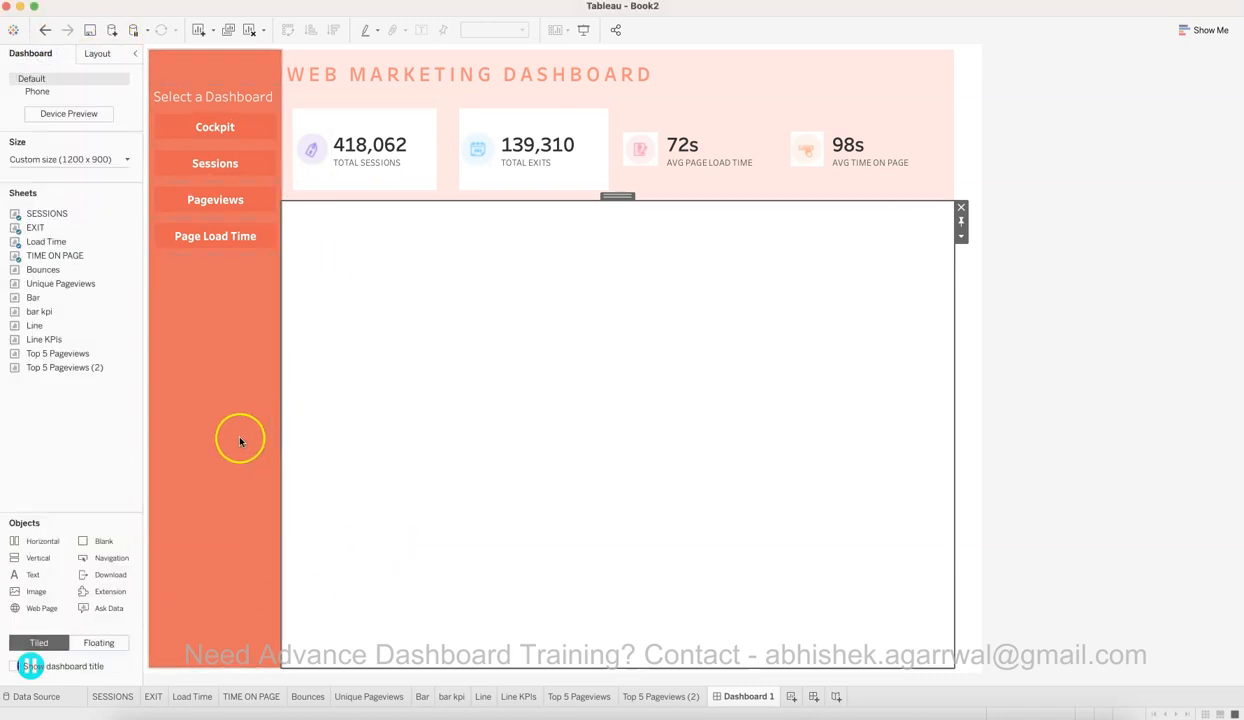
drag(50, 543, 476, 244)
drag(622, 225, 639, 423)
click(555, 352)
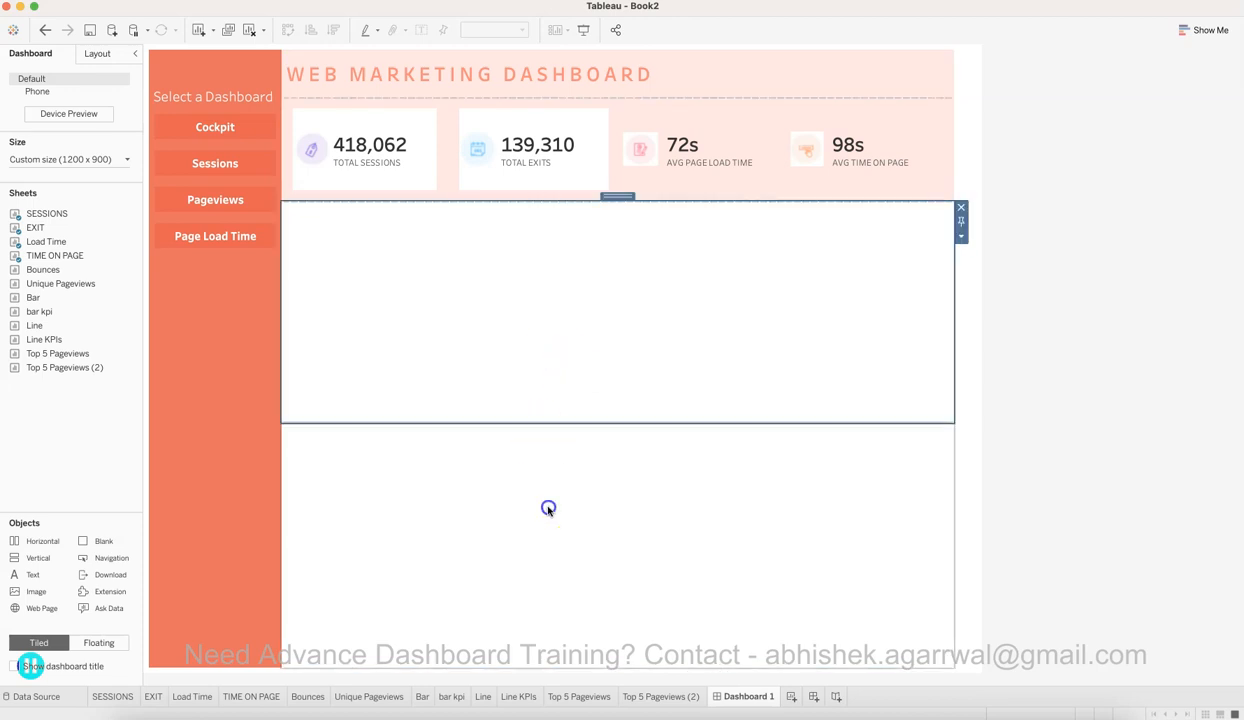
click(516, 541)
click(505, 362)
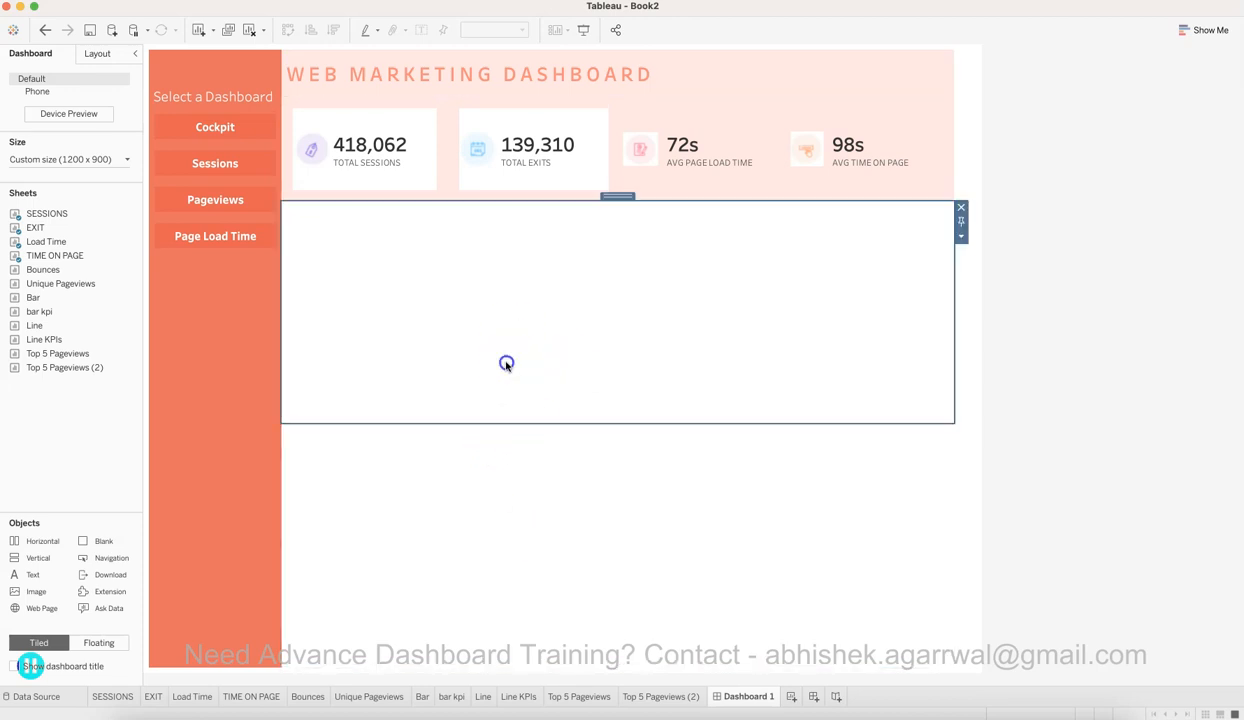
drag(502, 422, 503, 430)
click(527, 482)
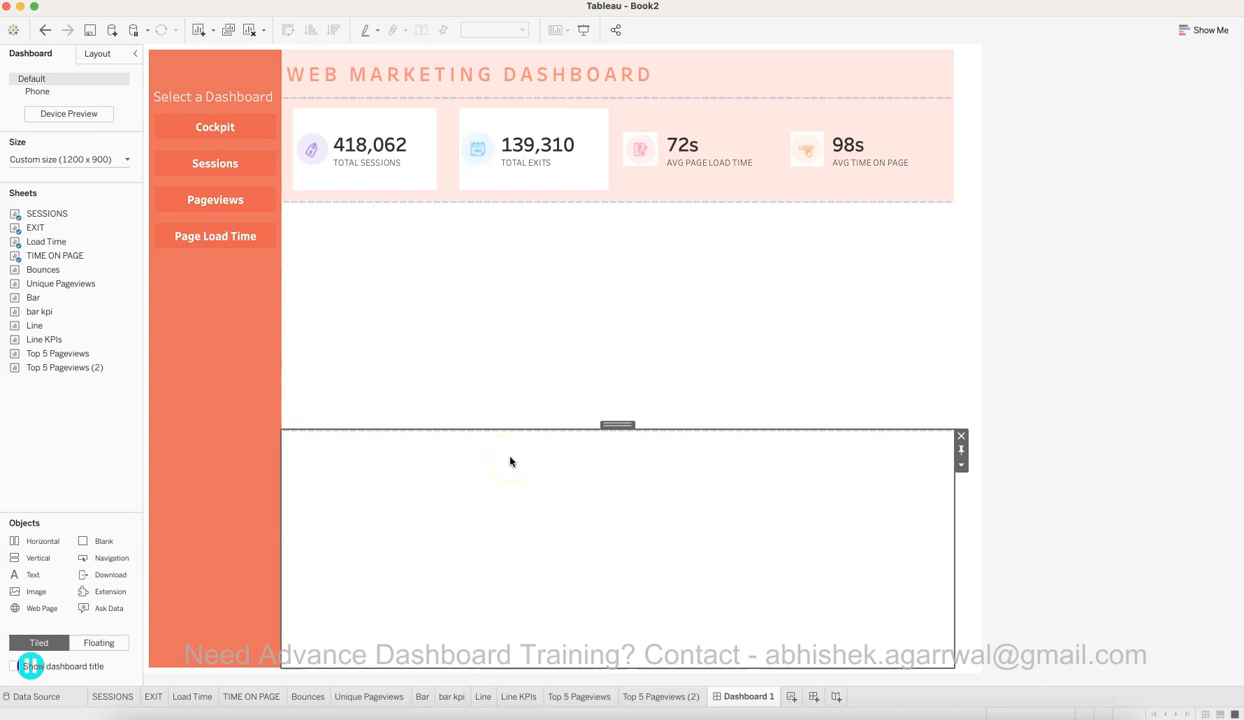
Step: Switch to the 13_AUG_WEB_MARKETING workbook to examine how the finished dashboard's second row is laid out, and return to Book2
click(483, 335)
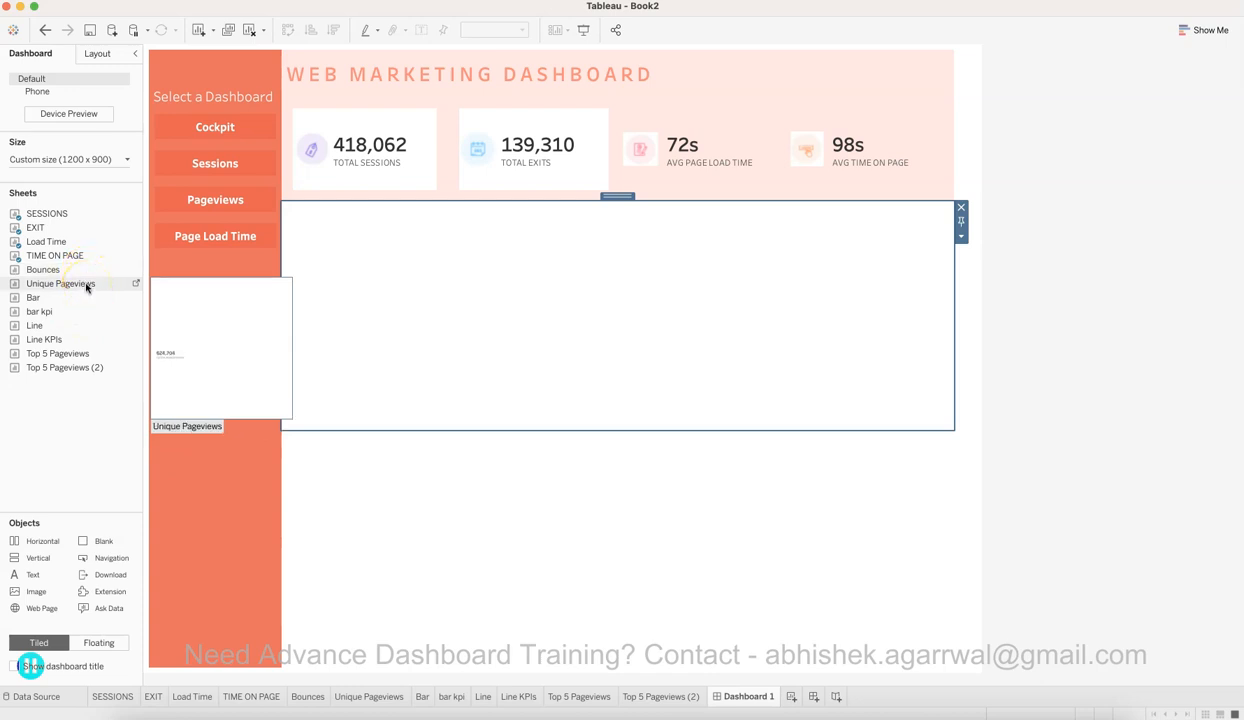
drag(86, 287, 574, 319)
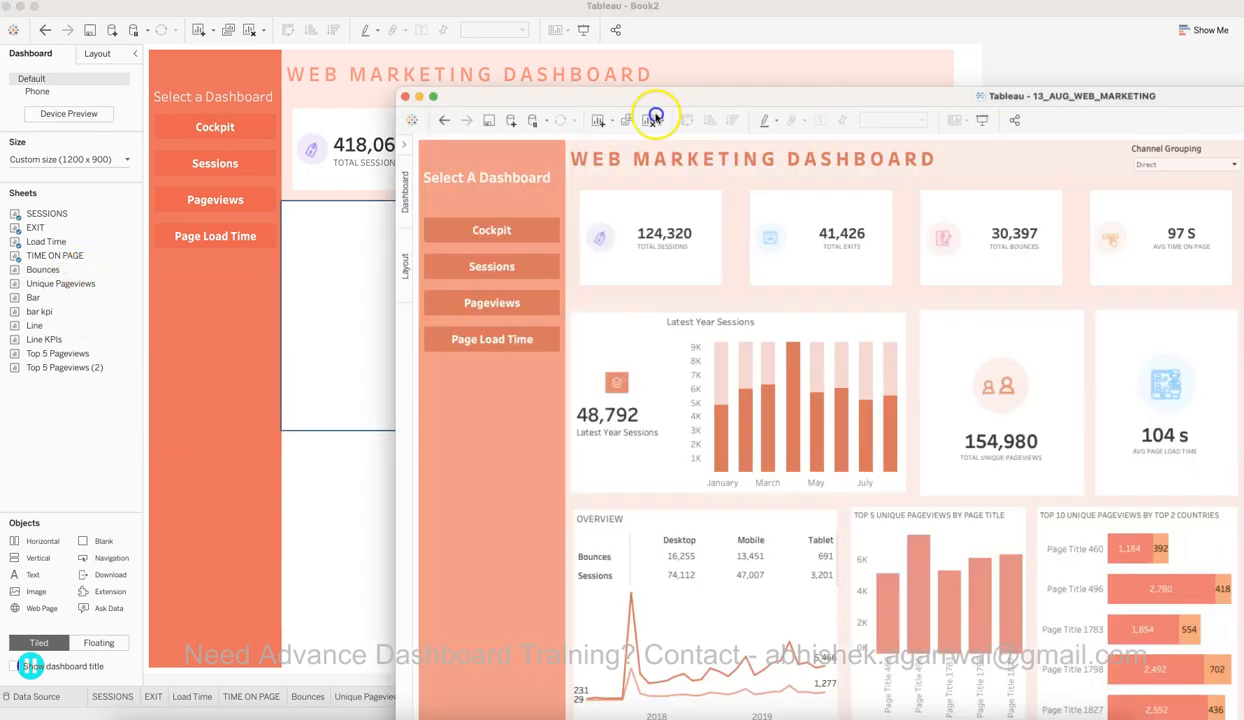
drag(655, 119, 558, 49)
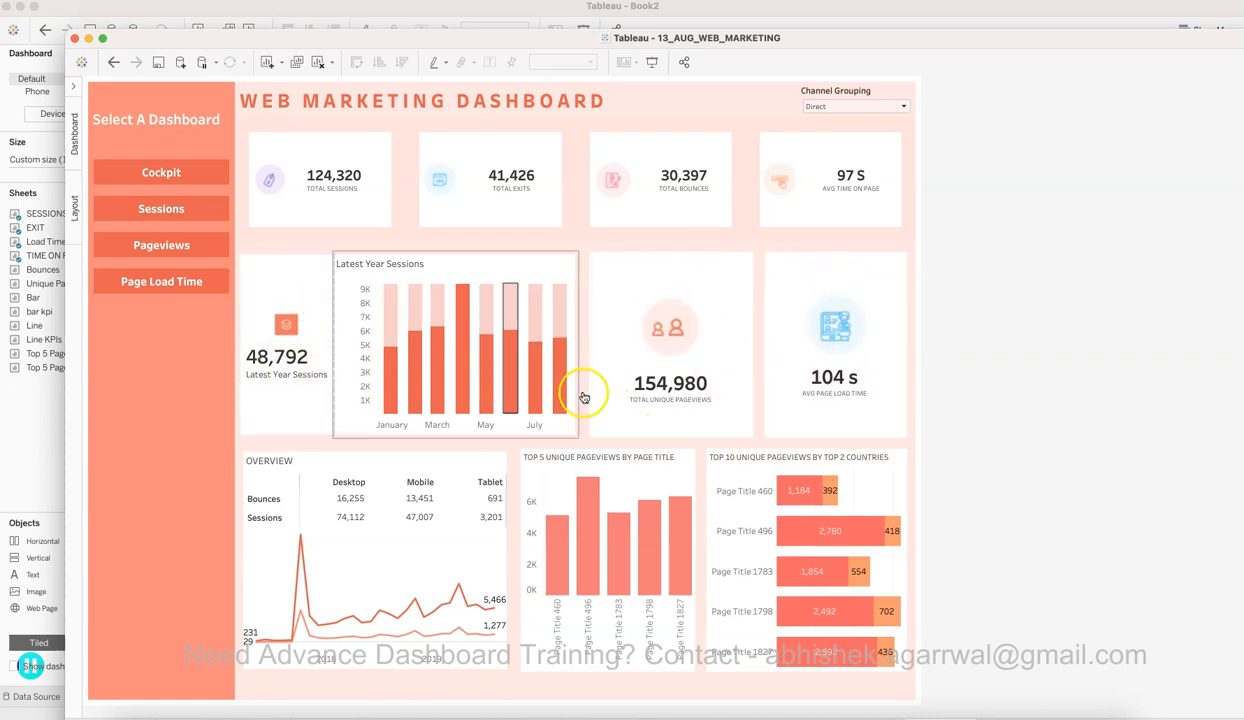
drag(528, 39, 1243, 15)
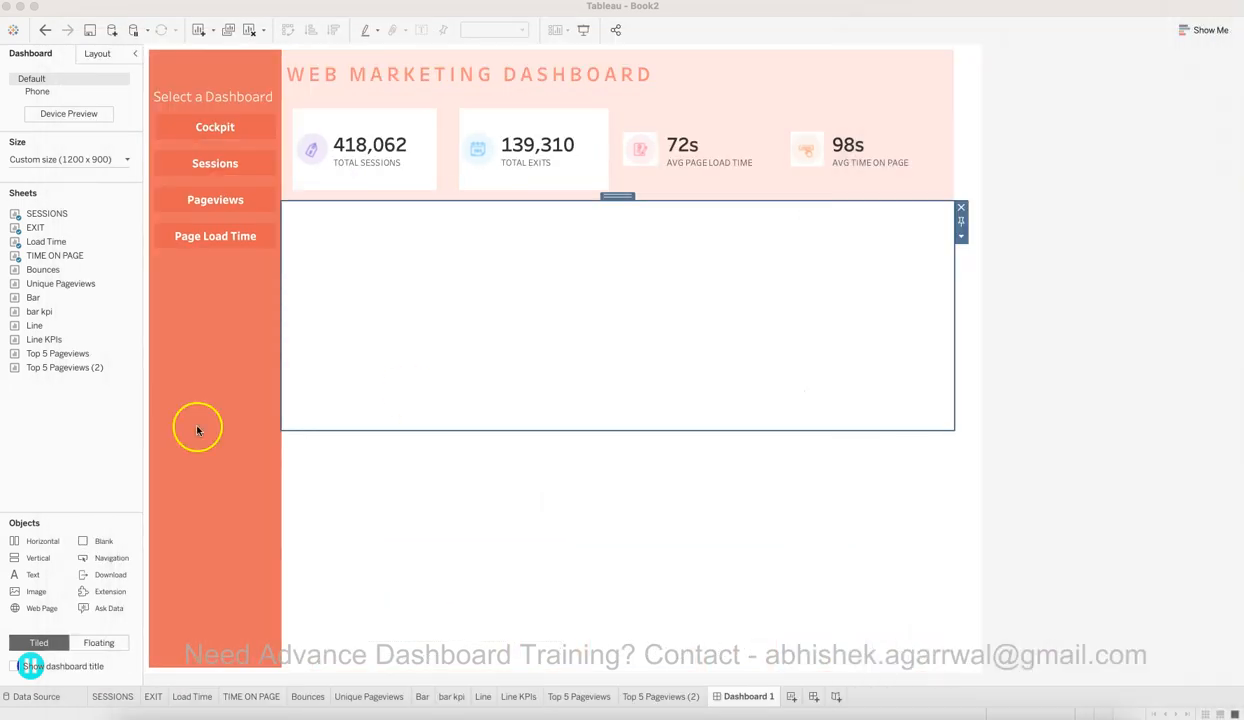
click(1007, 395)
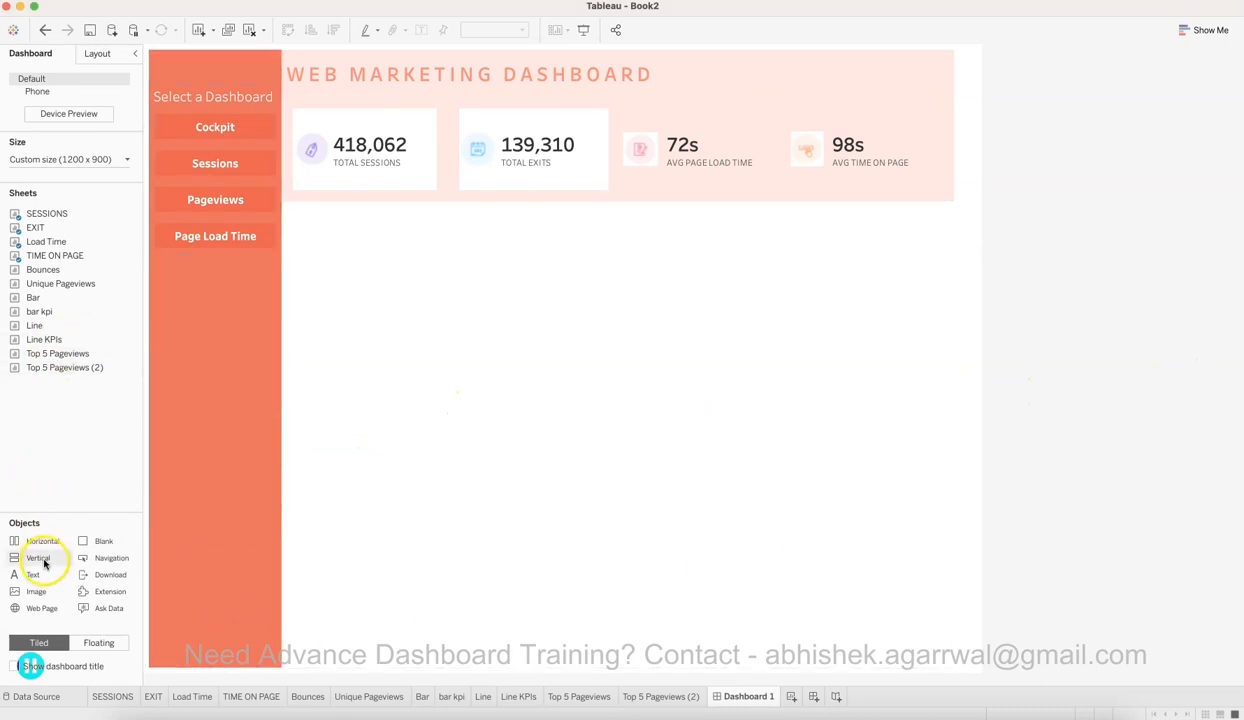
Step: Place a blank object in the horizontal container below the KPI tiles and make the row about 314 px high
drag(96, 546, 736, 303)
drag(100, 545, 575, 303)
drag(497, 222, 516, 419)
click(516, 361)
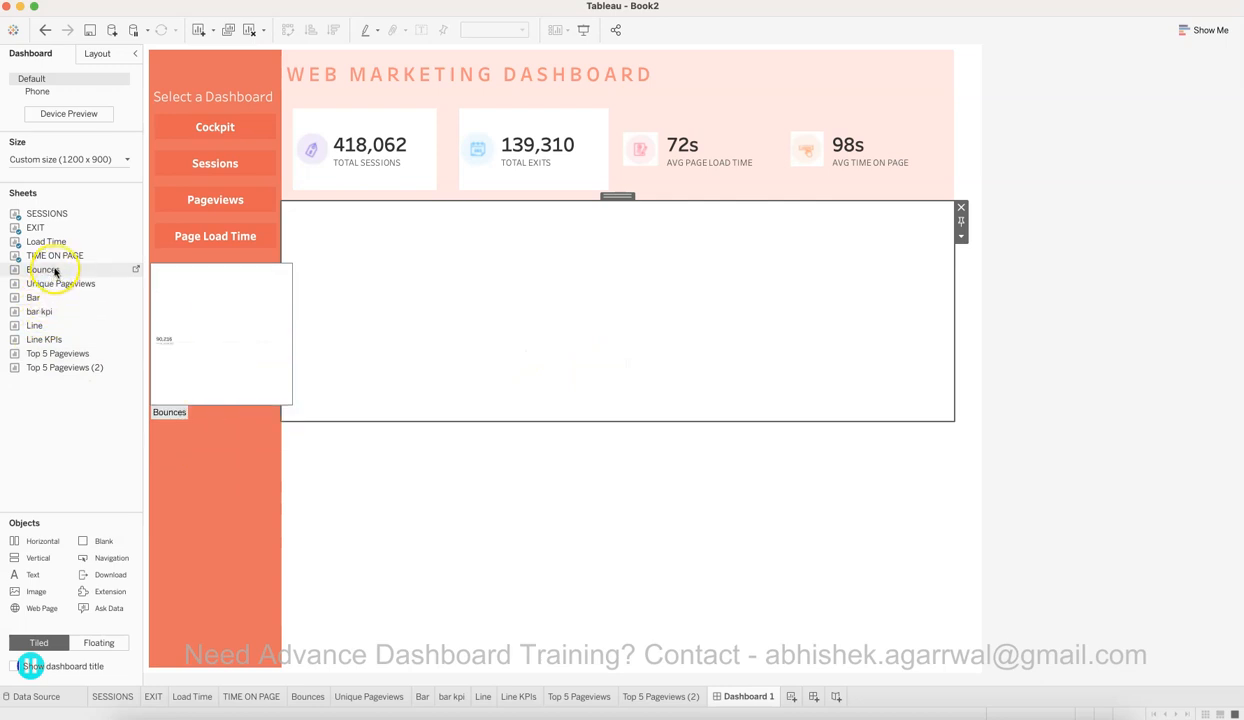
Step: Add two equally wide vertical containers side by side in the new row, ahead of the narrow blank
drag(105, 494, 373, 317)
drag(44, 563, 315, 325)
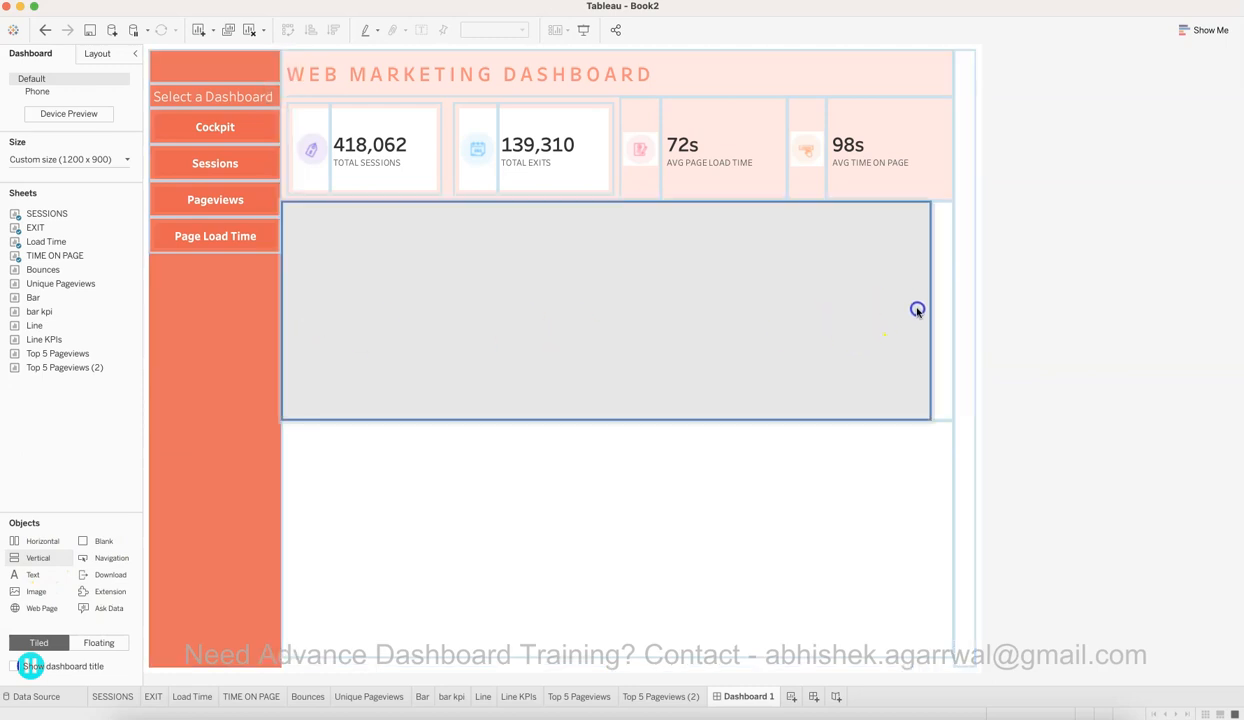
drag(917, 310, 933, 308)
click(797, 375)
click(480, 342)
click(645, 328)
click(459, 360)
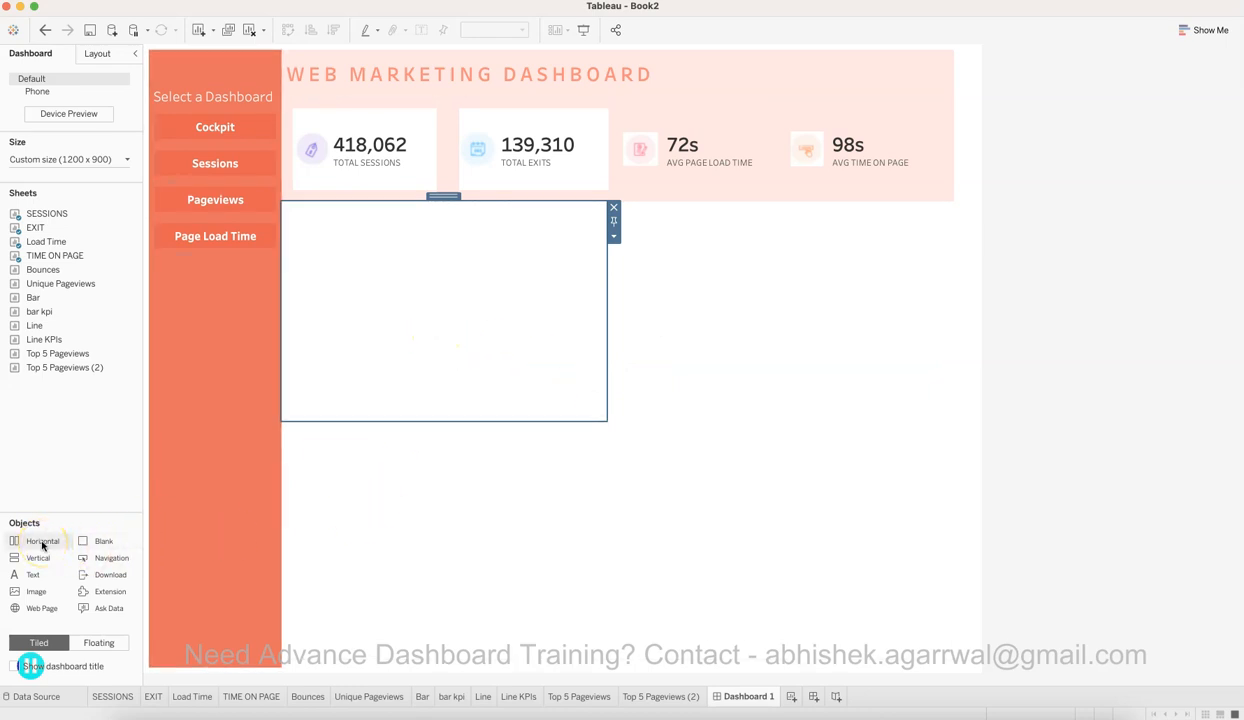
Step: Add a horizontal container as the first item of the new row, about 310 px wide, before the two vertical containers
drag(37, 543, 338, 310)
drag(559, 310, 386, 332)
drag(393, 207, 712, 269)
click(357, 330)
click(577, 312)
click(764, 278)
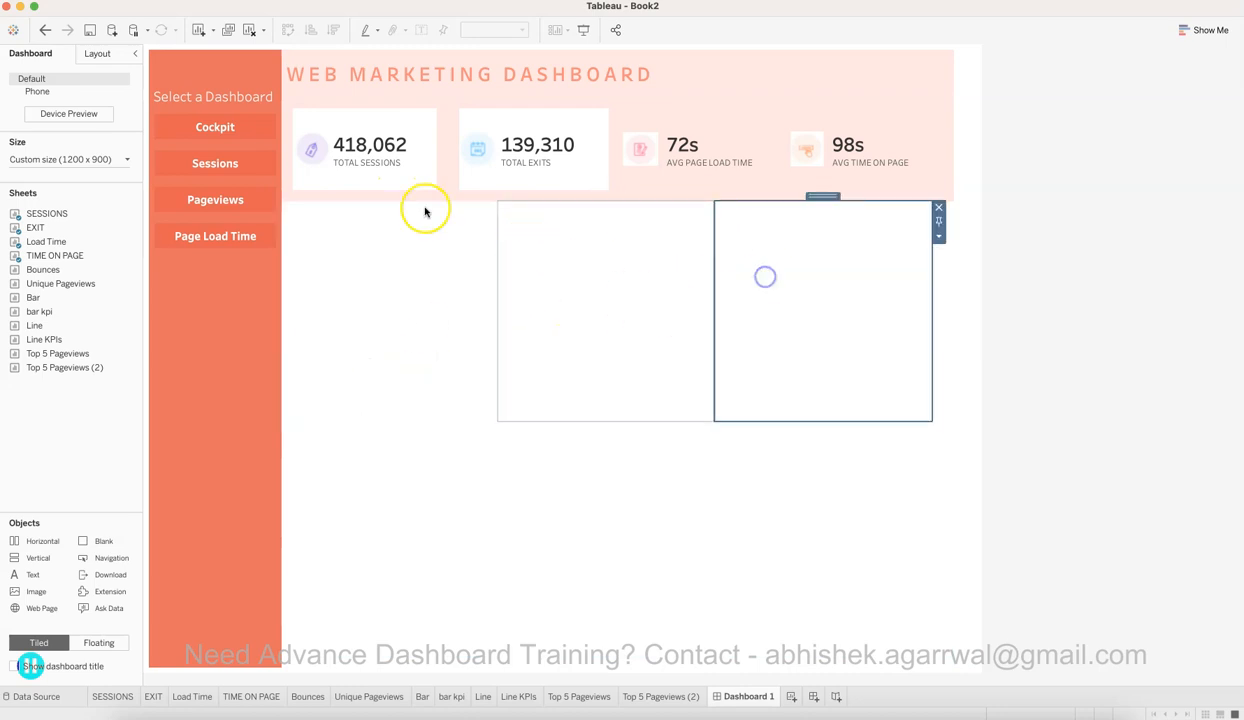
Step: Examine the nesting and extents of the second row's horizontal container, two vertical containers and blank, and the sheets available for them
click(100, 54)
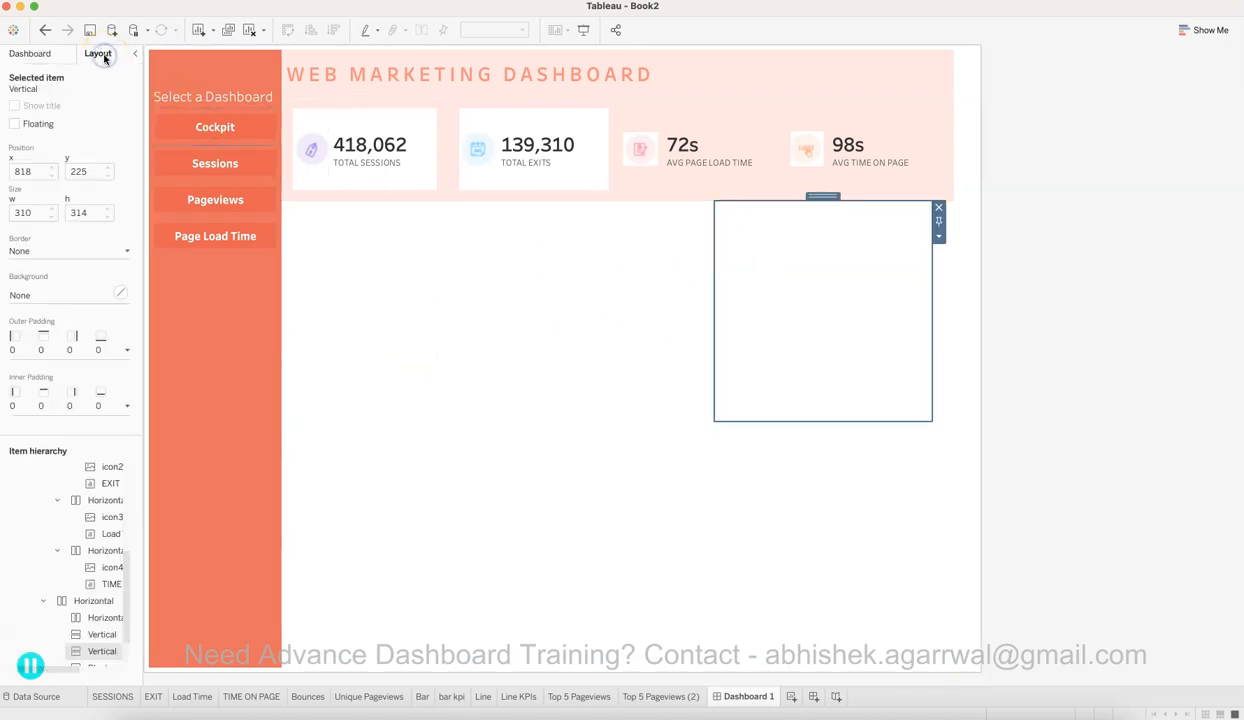
click(95, 617)
click(92, 634)
click(104, 651)
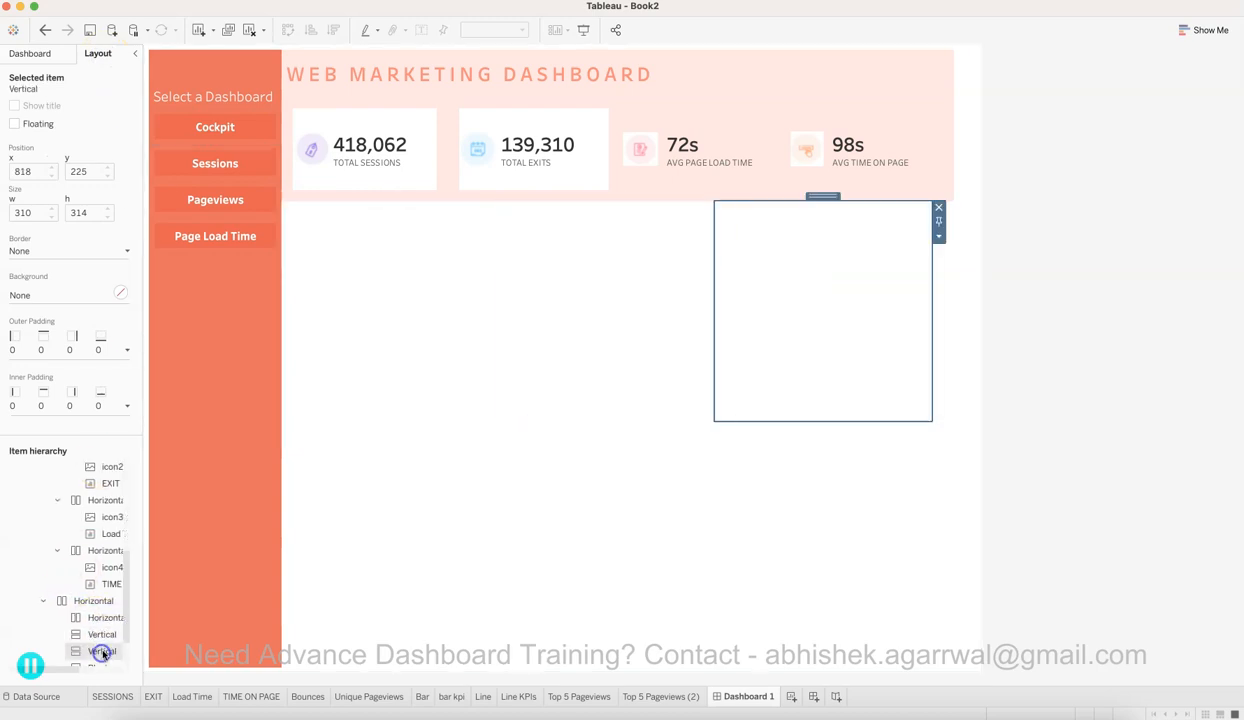
click(446, 341)
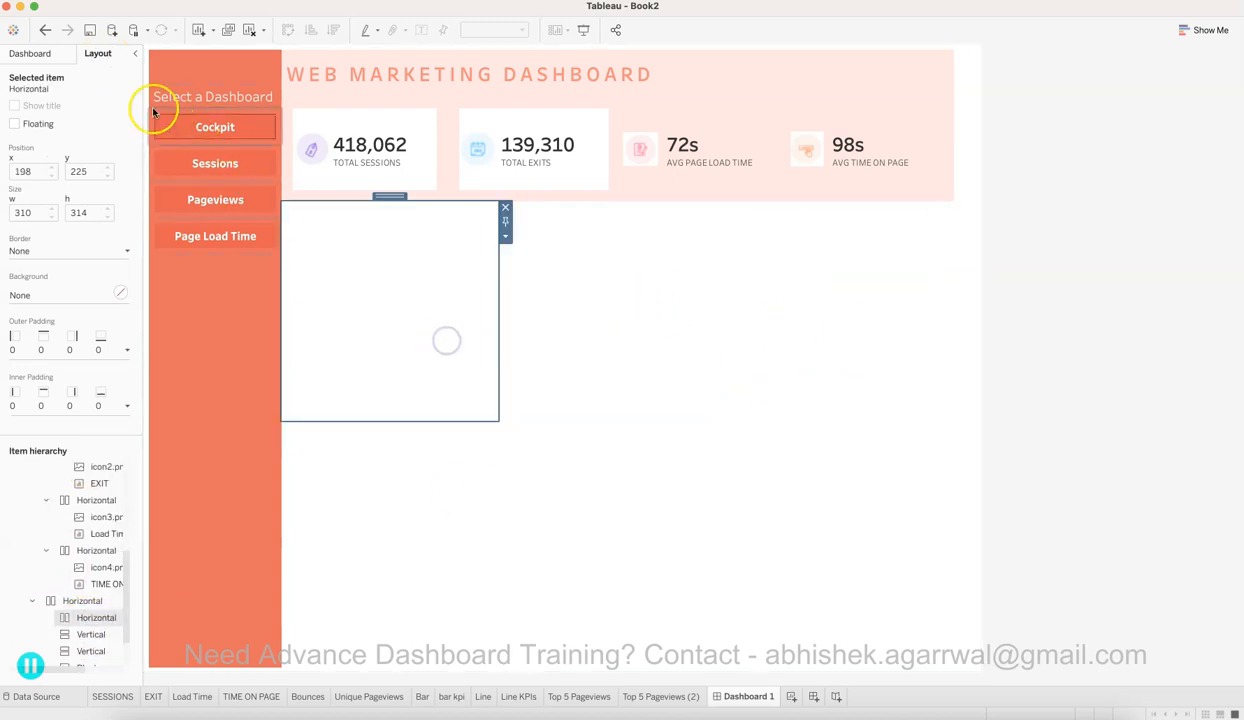
click(38, 54)
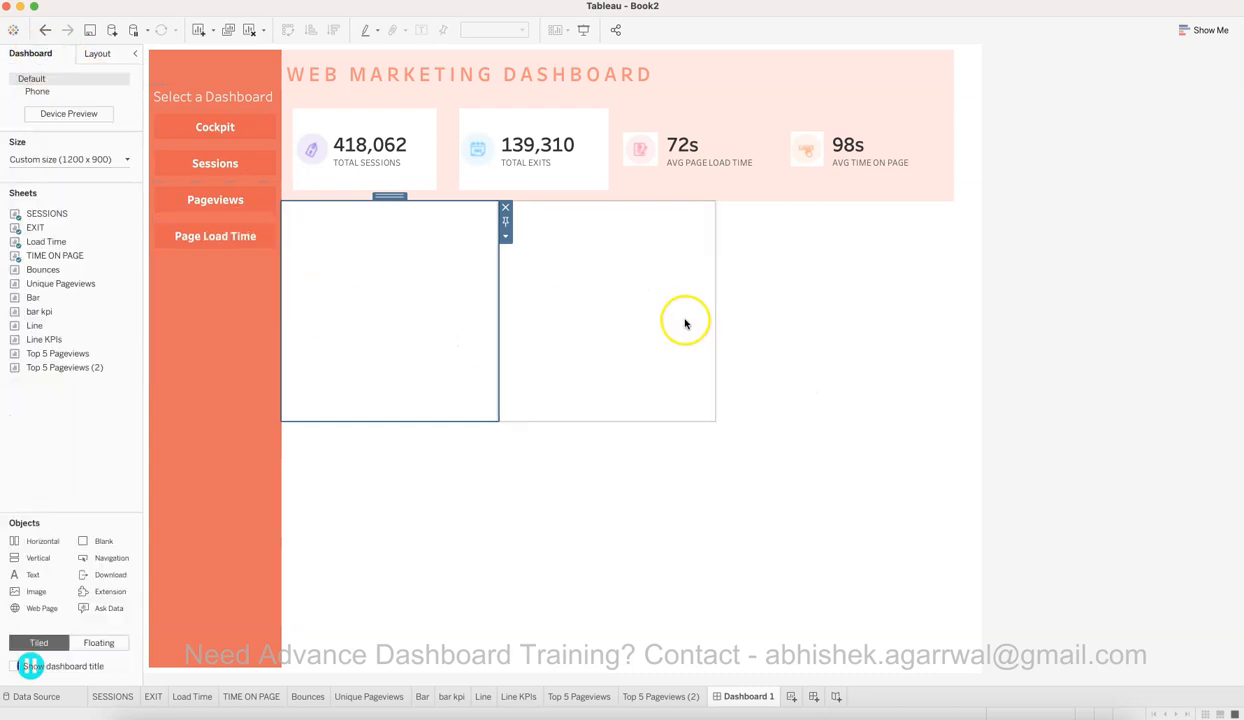
click(683, 320)
click(793, 311)
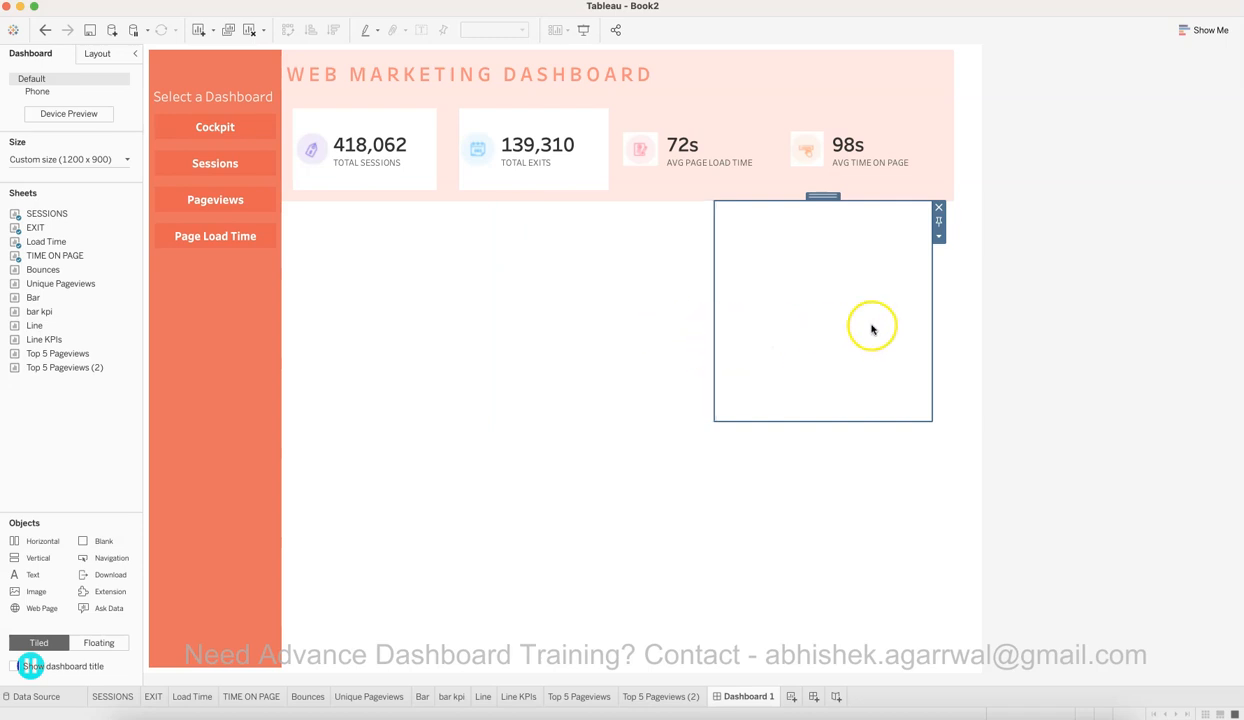
click(944, 292)
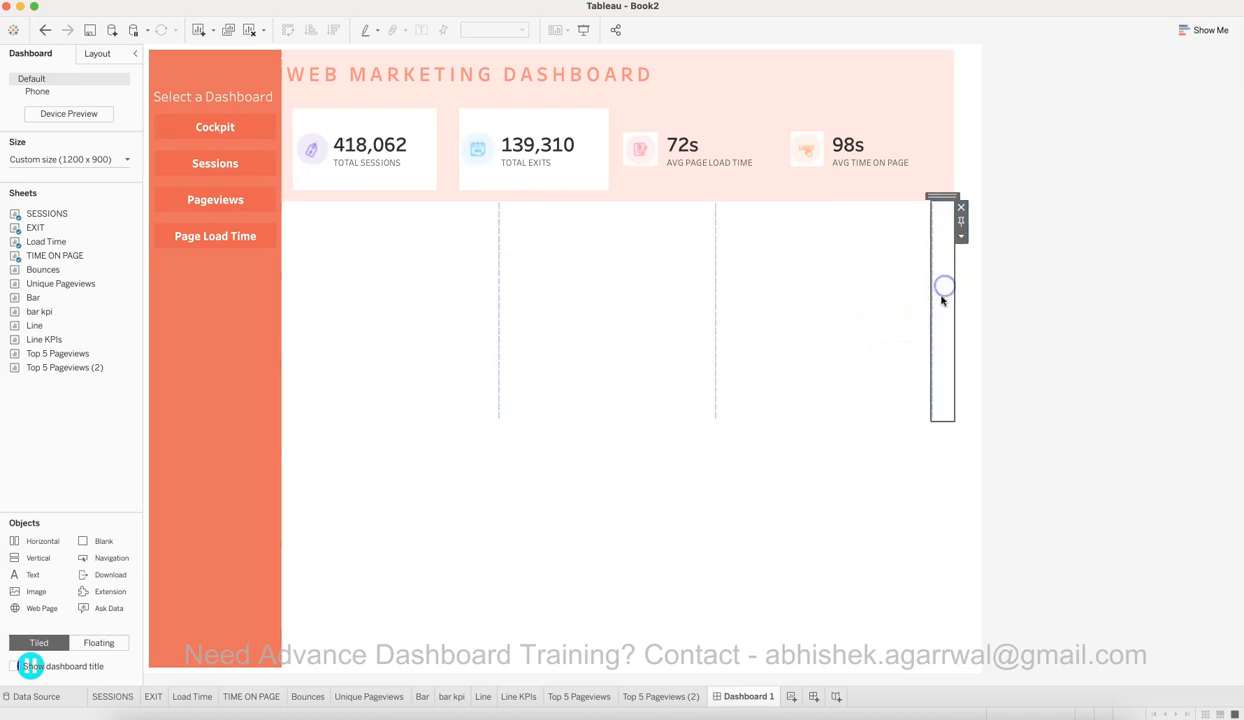
drag(855, 317, 377, 323)
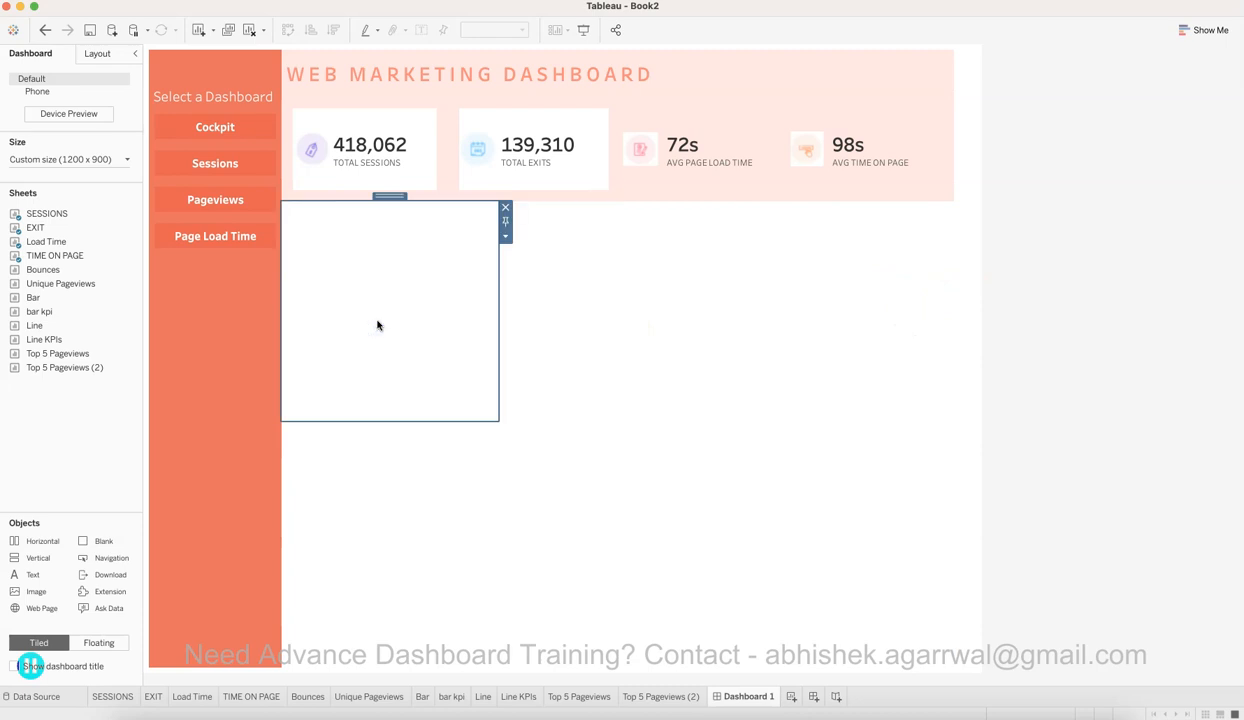
drag(57, 353, 464, 258)
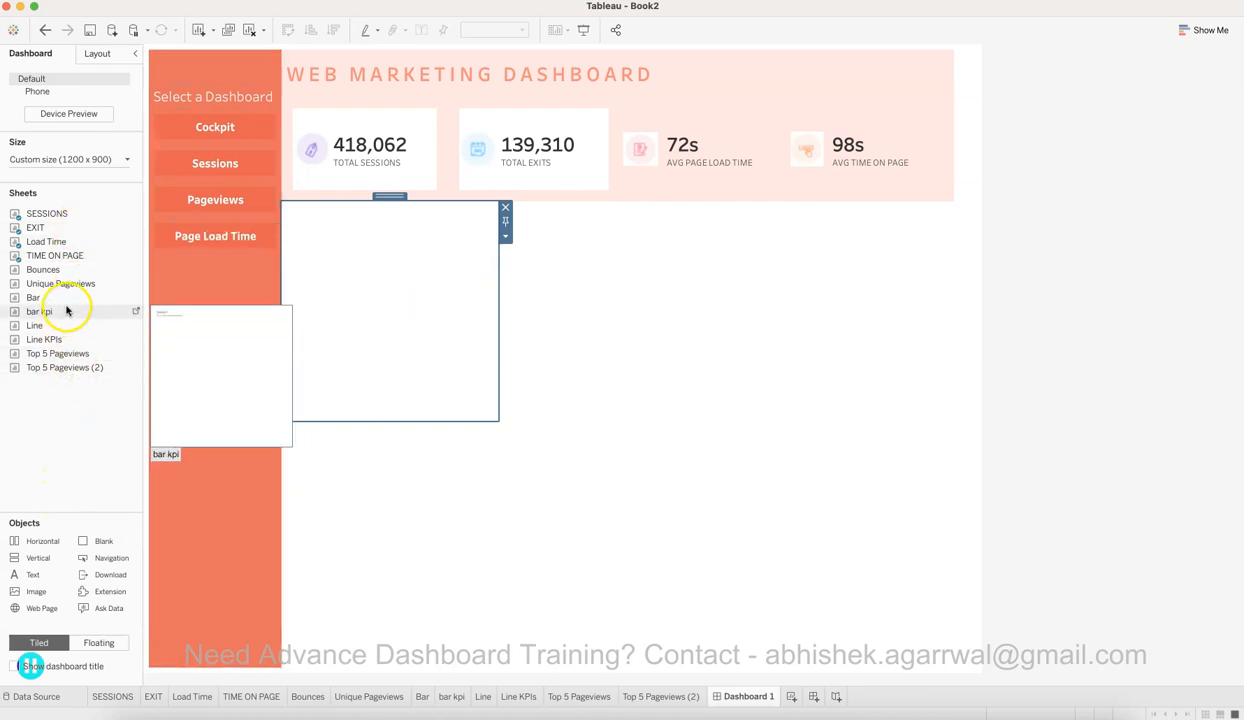
drag(70, 304, 365, 312)
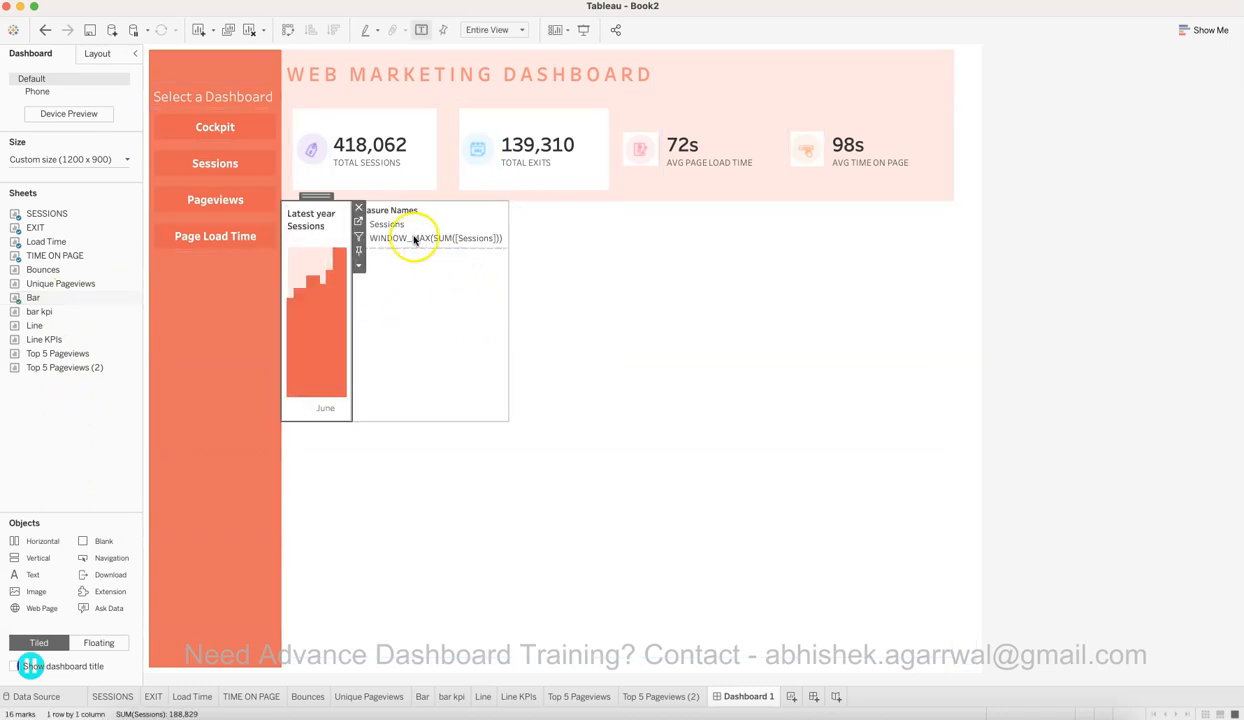
click(415, 237)
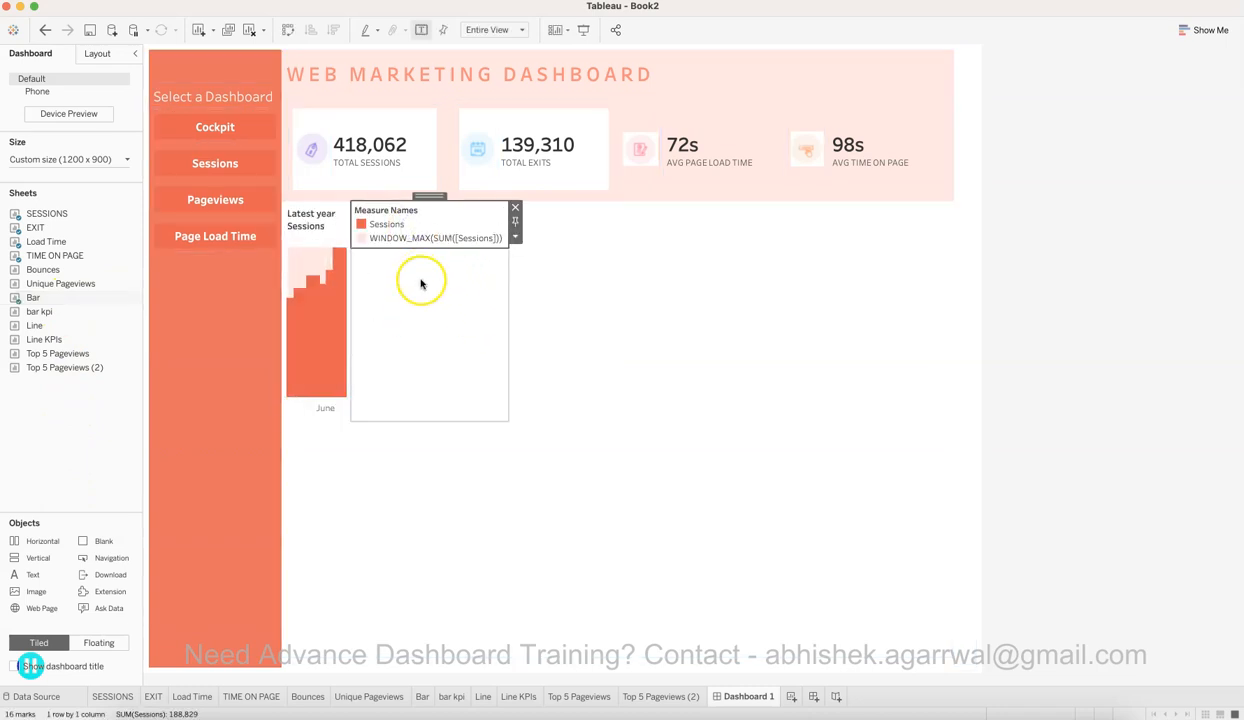
click(47, 31)
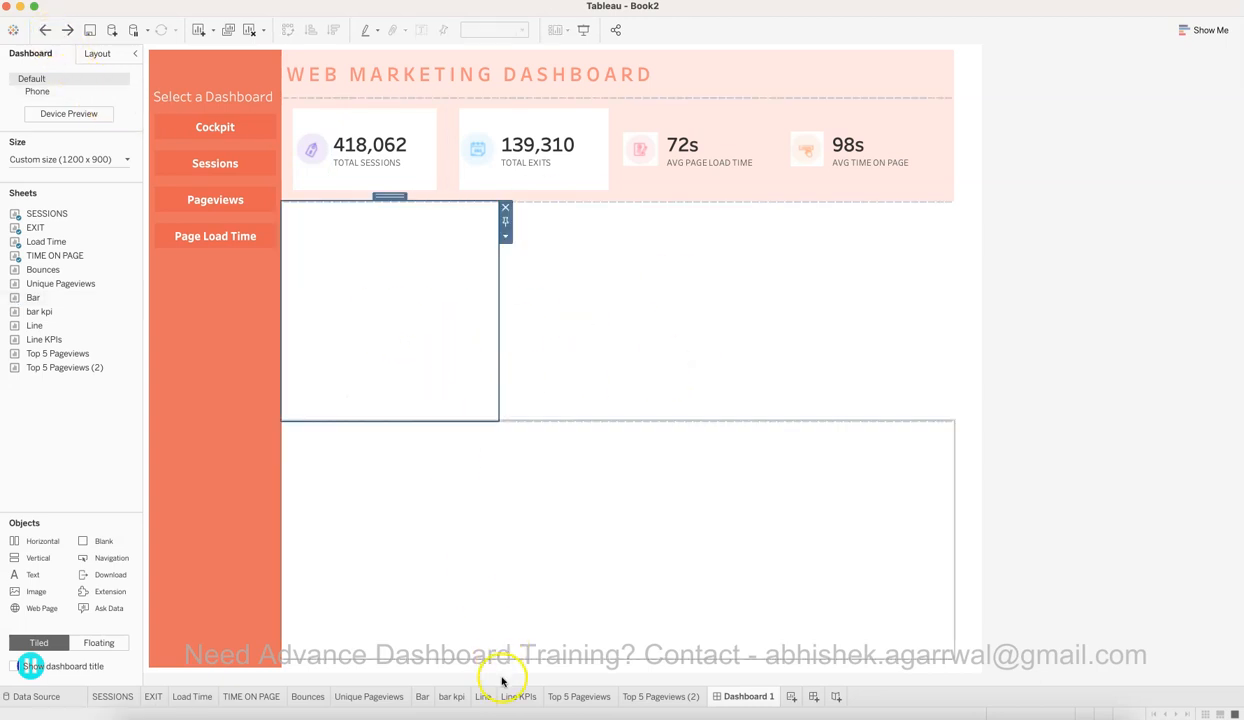
Step: Hide the Measure Names legend cards on the Bar and Line worksheets
click(418, 696)
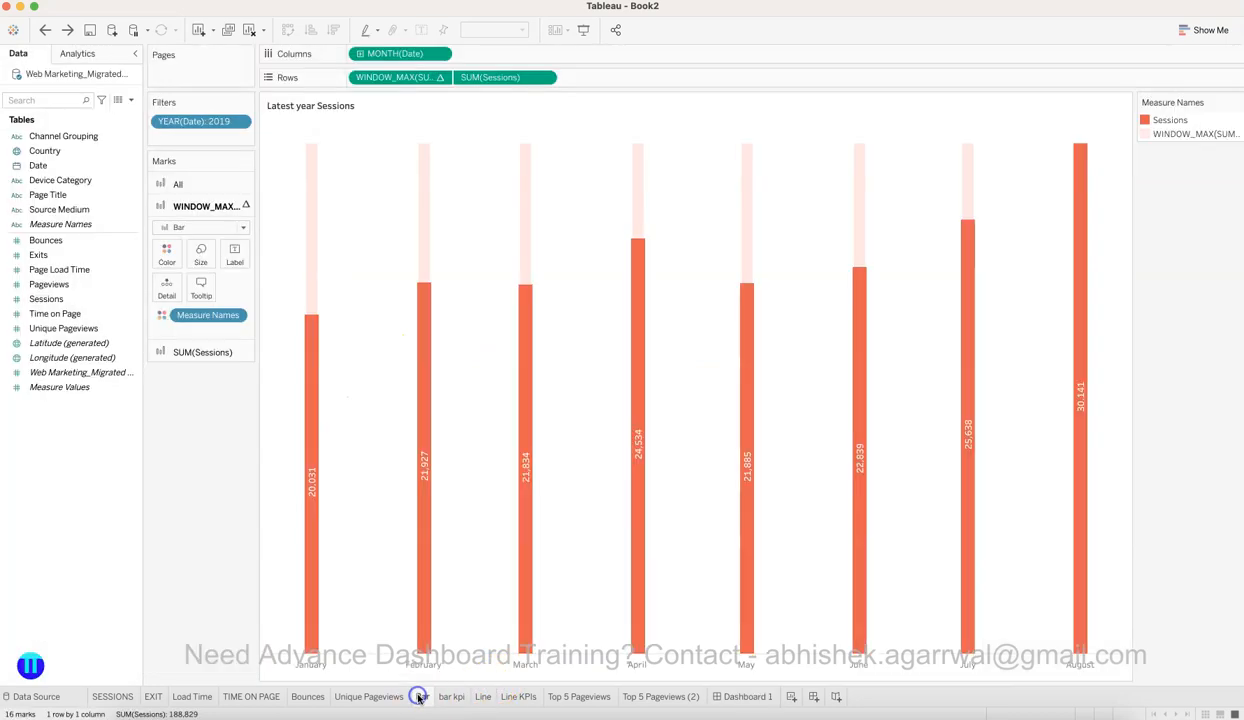
click(1236, 104)
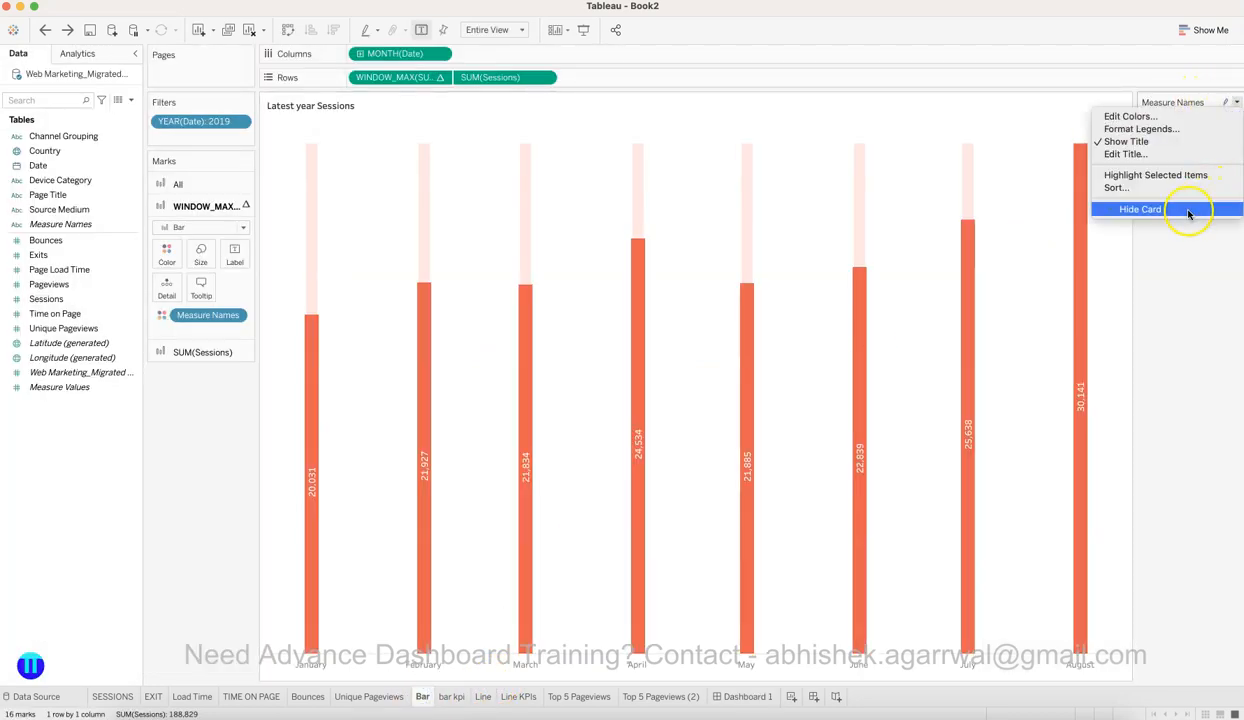
click(1188, 207)
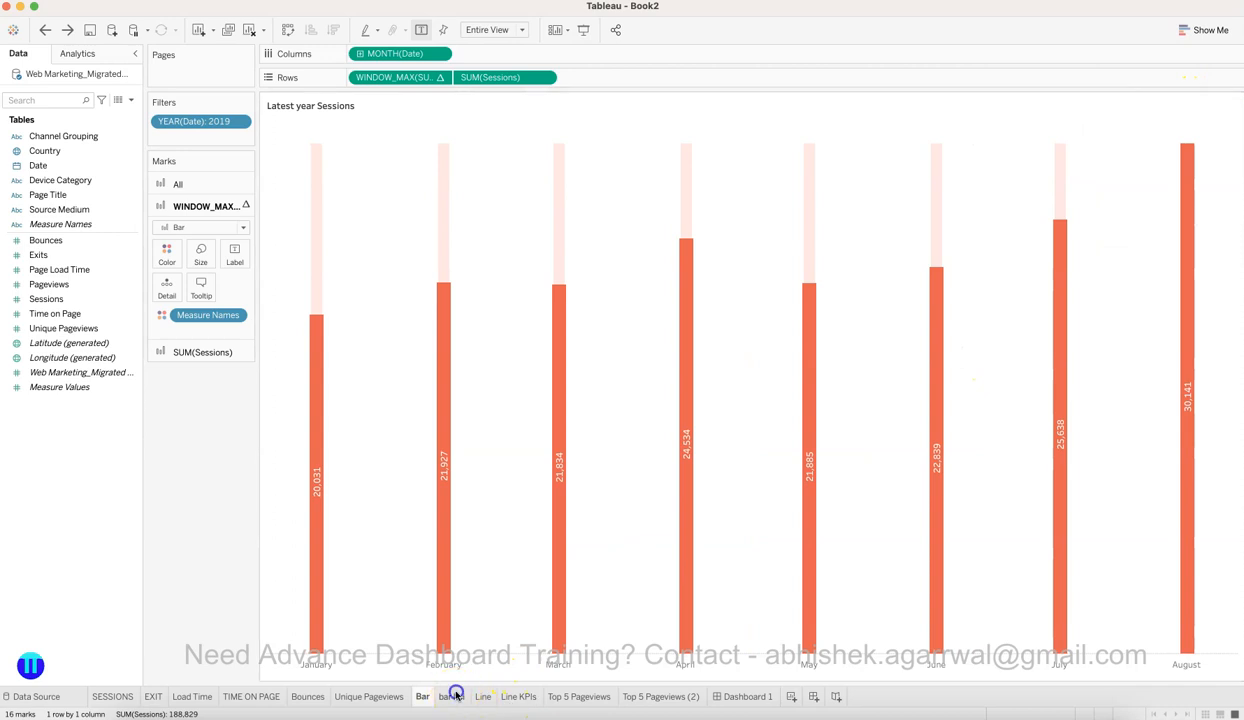
click(452, 696)
click(490, 696)
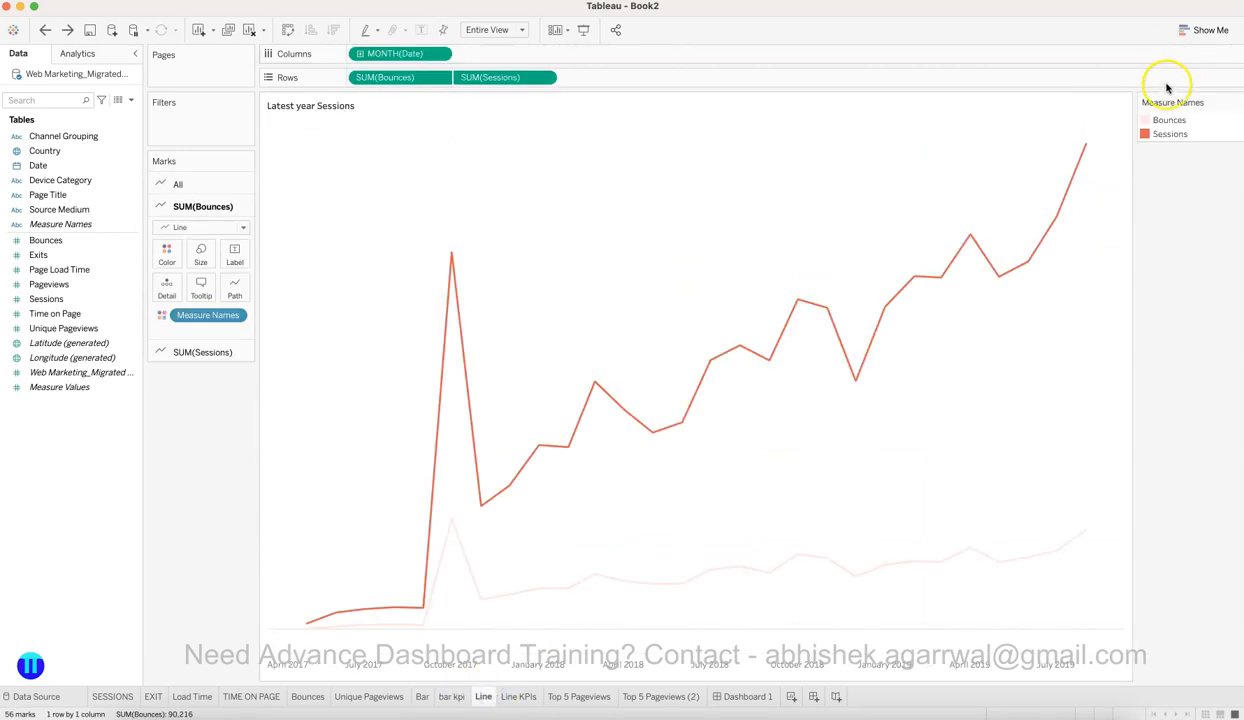
click(1236, 104)
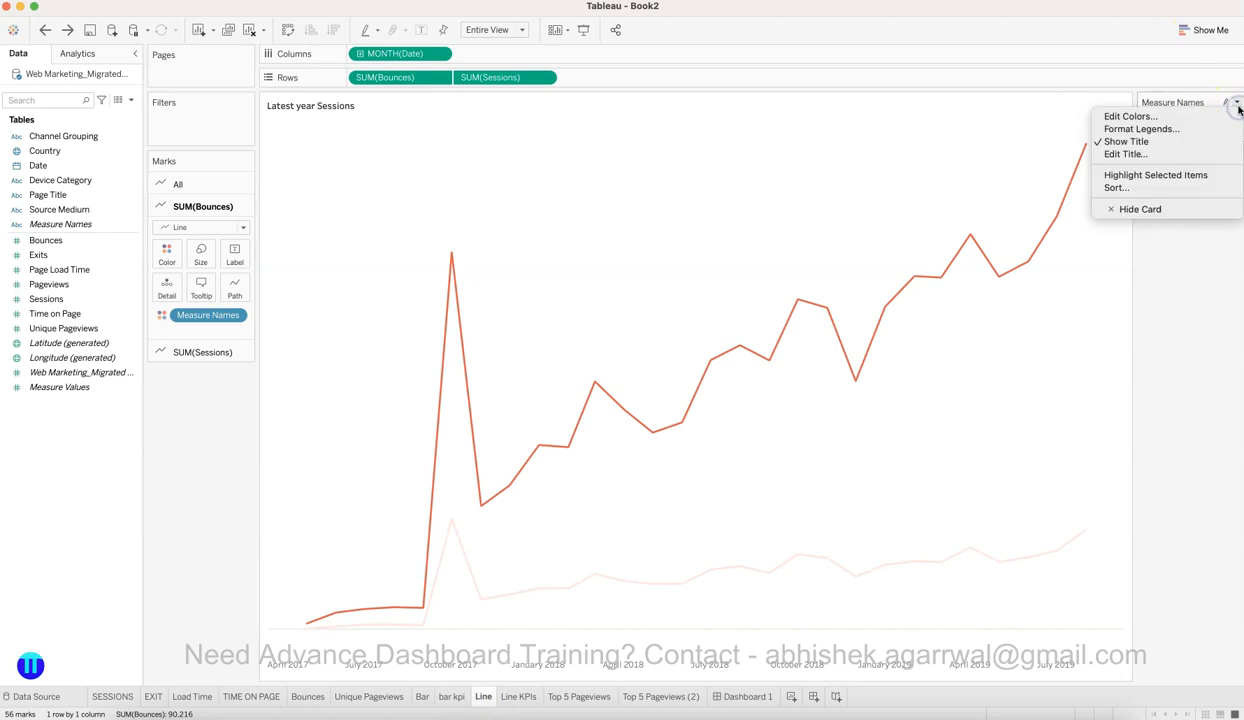
click(1180, 210)
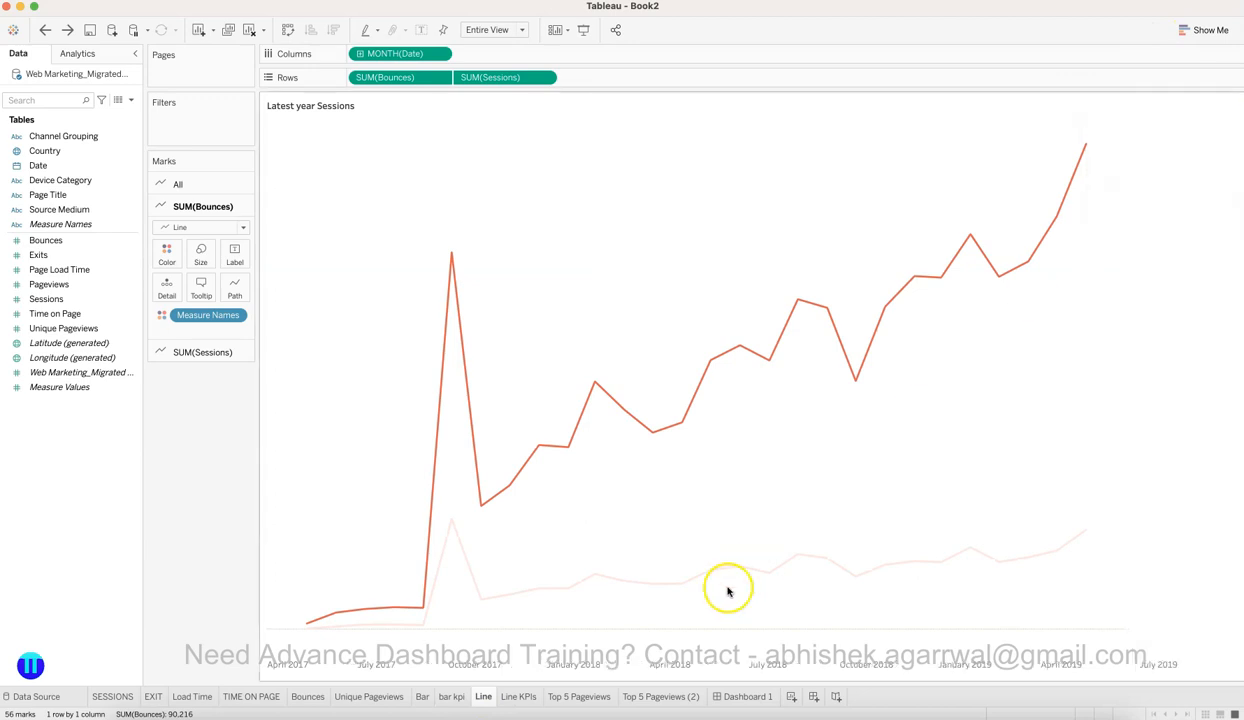
Step: Hide the Country legend card on the Top 5 Pageviews (2) worksheet
click(520, 698)
click(576, 698)
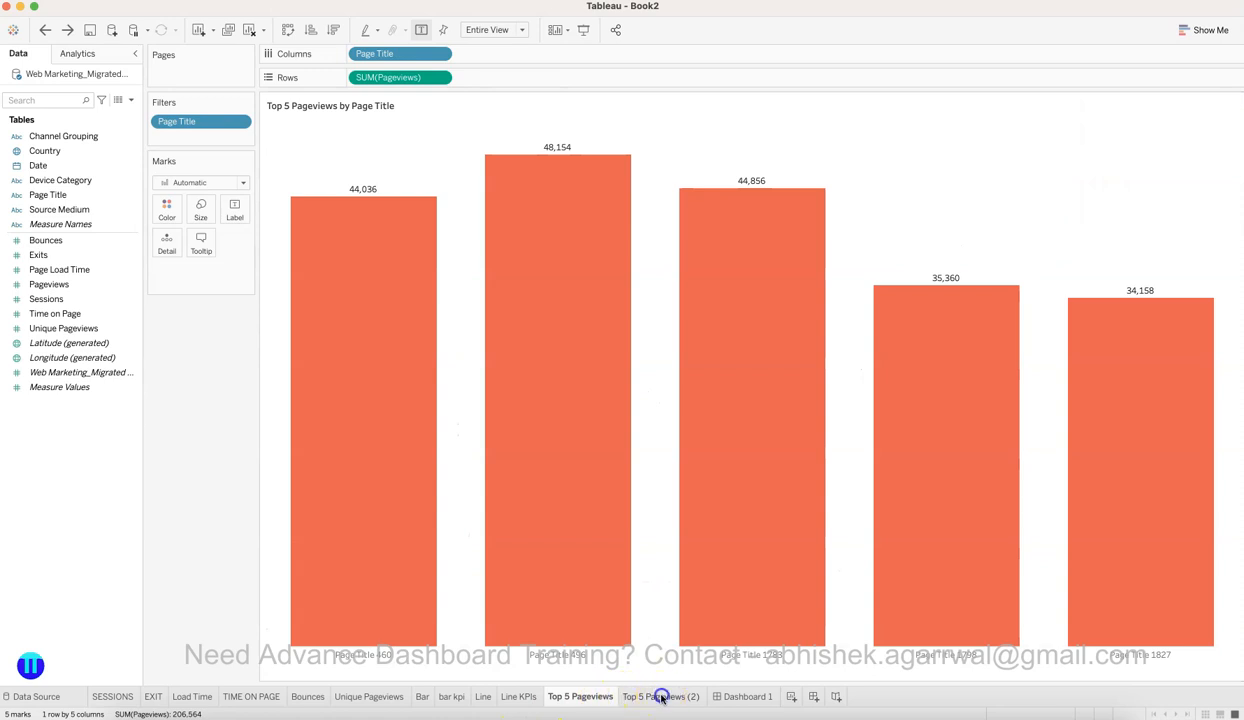
click(661, 698)
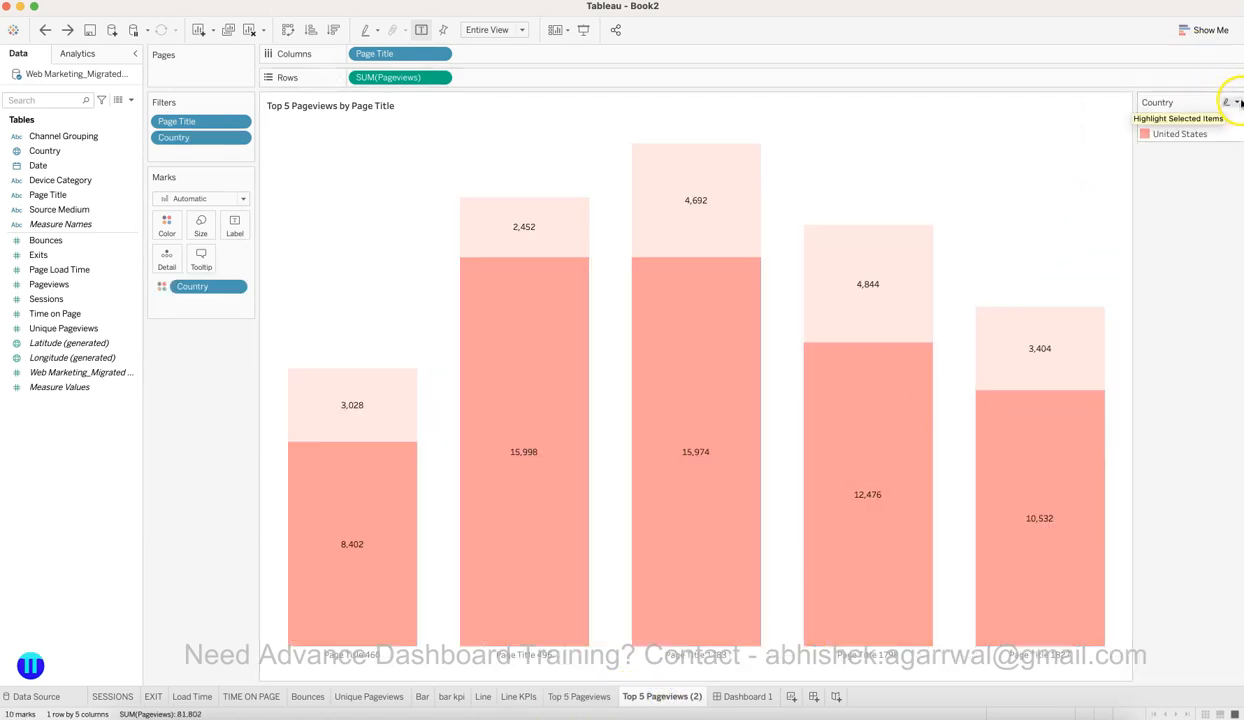
click(1238, 102)
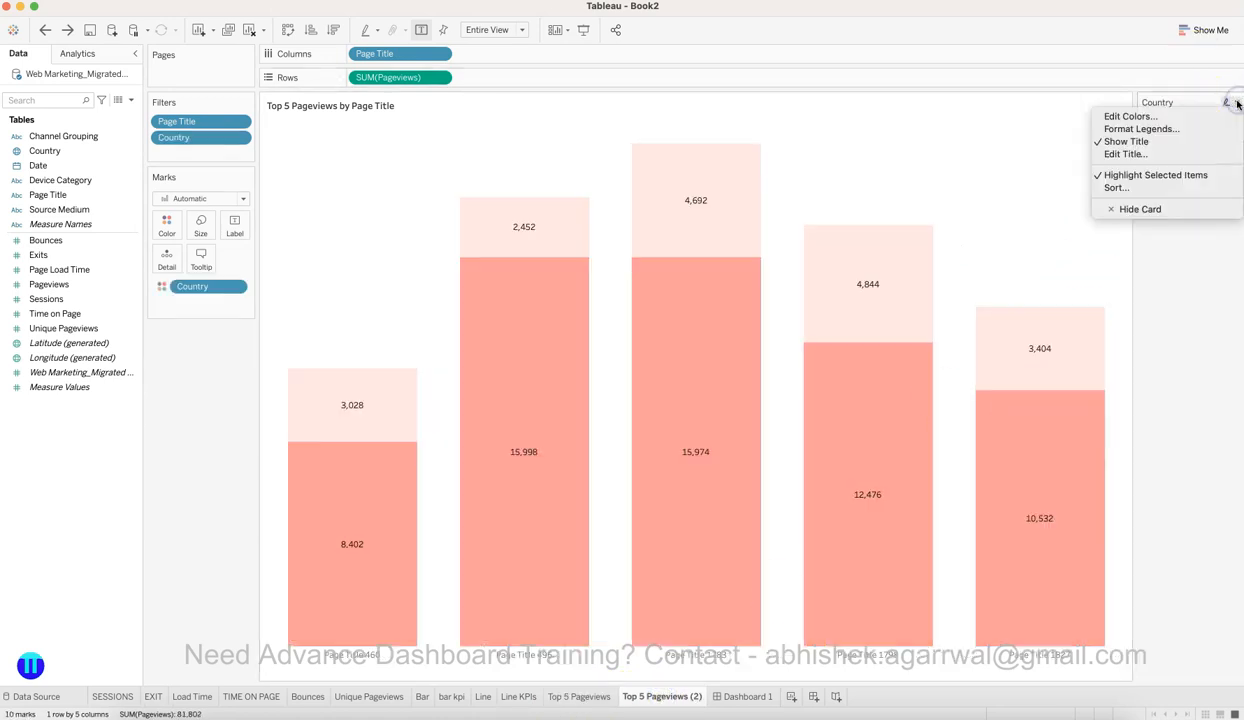
click(1185, 209)
Step: Widen the first horizontal container in the dashboard's second row and place the Bar sheet in it
click(748, 697)
click(428, 347)
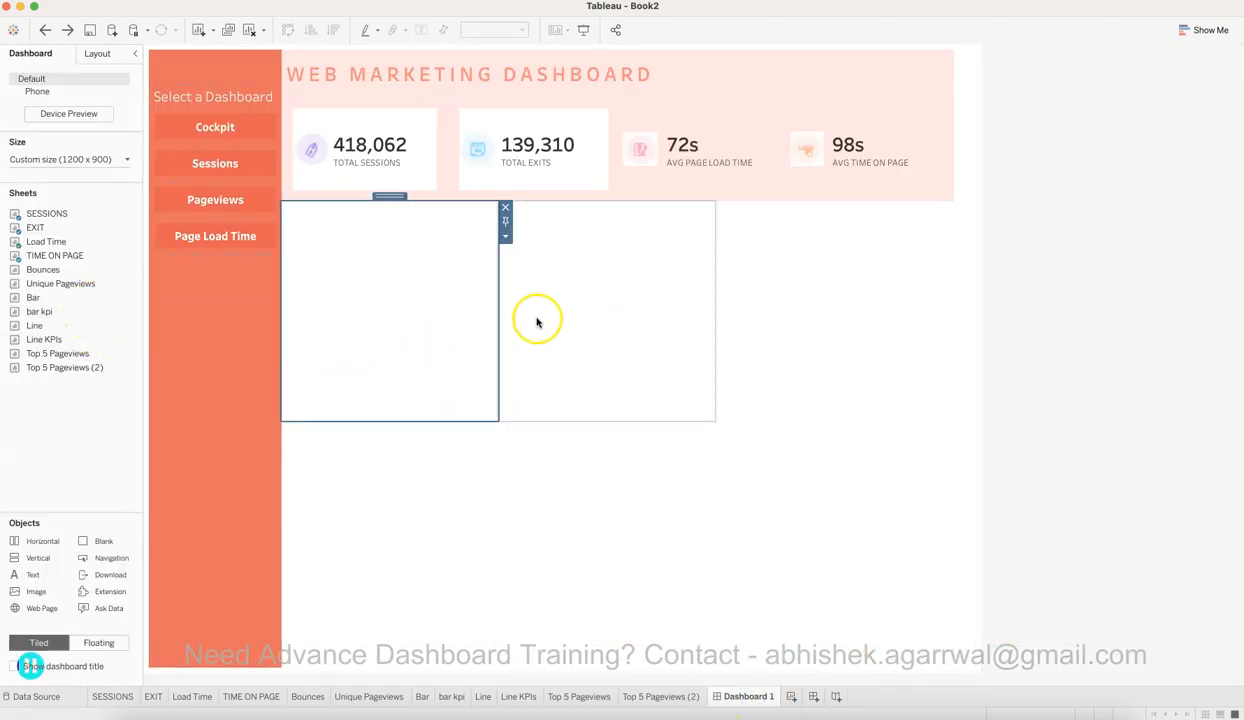
drag(501, 322, 584, 322)
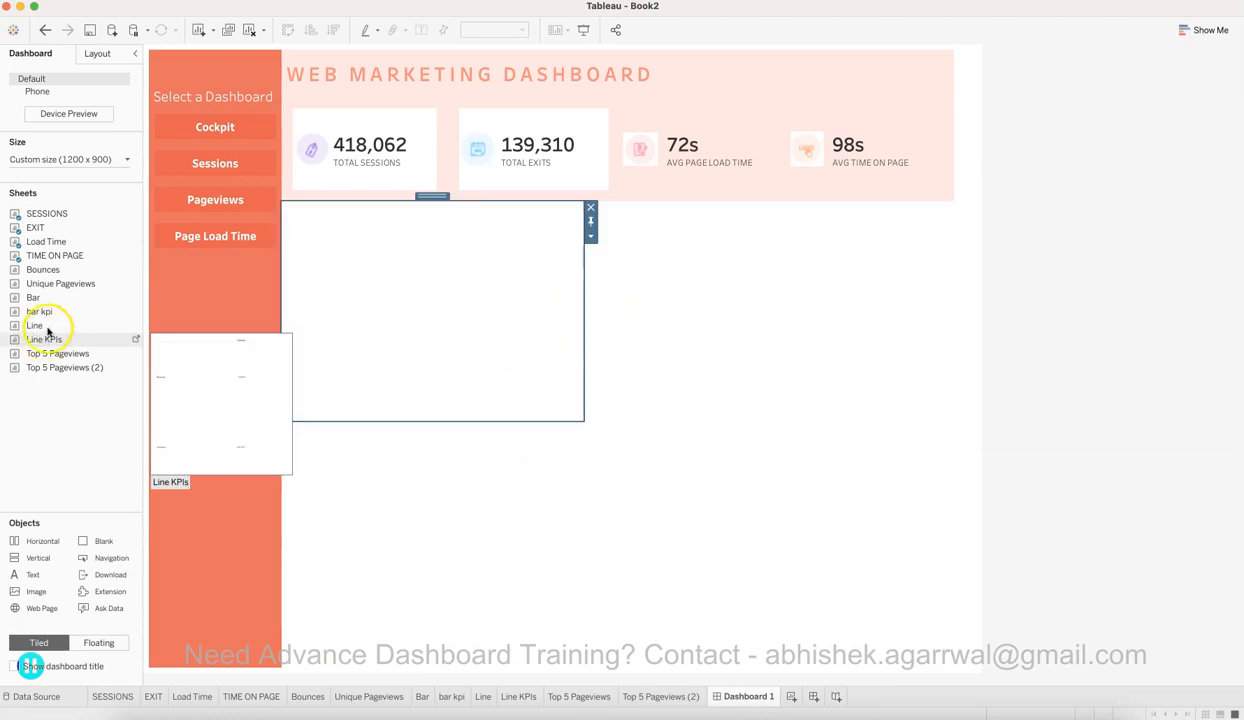
drag(52, 298, 472, 316)
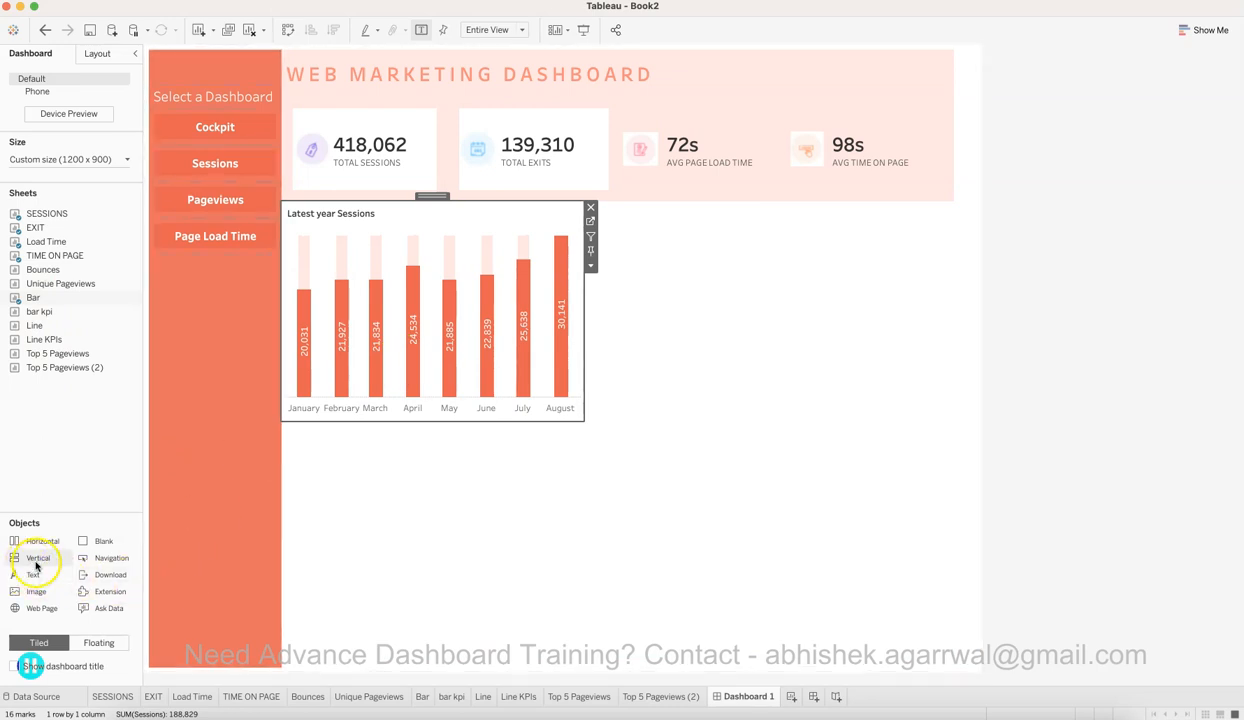
Step: Add a vertical container ahead of the bar chart and narrow it to roughly a third of the chart container's width
drag(75, 513, 328, 355)
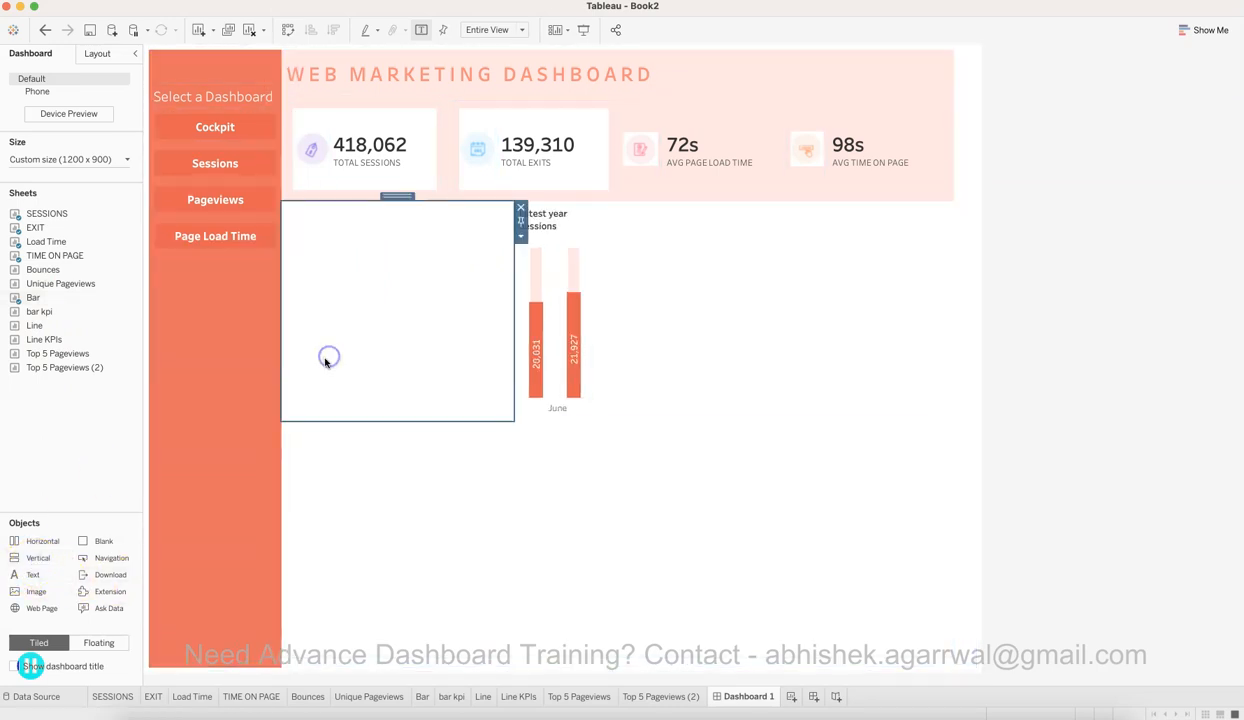
drag(511, 308, 374, 307)
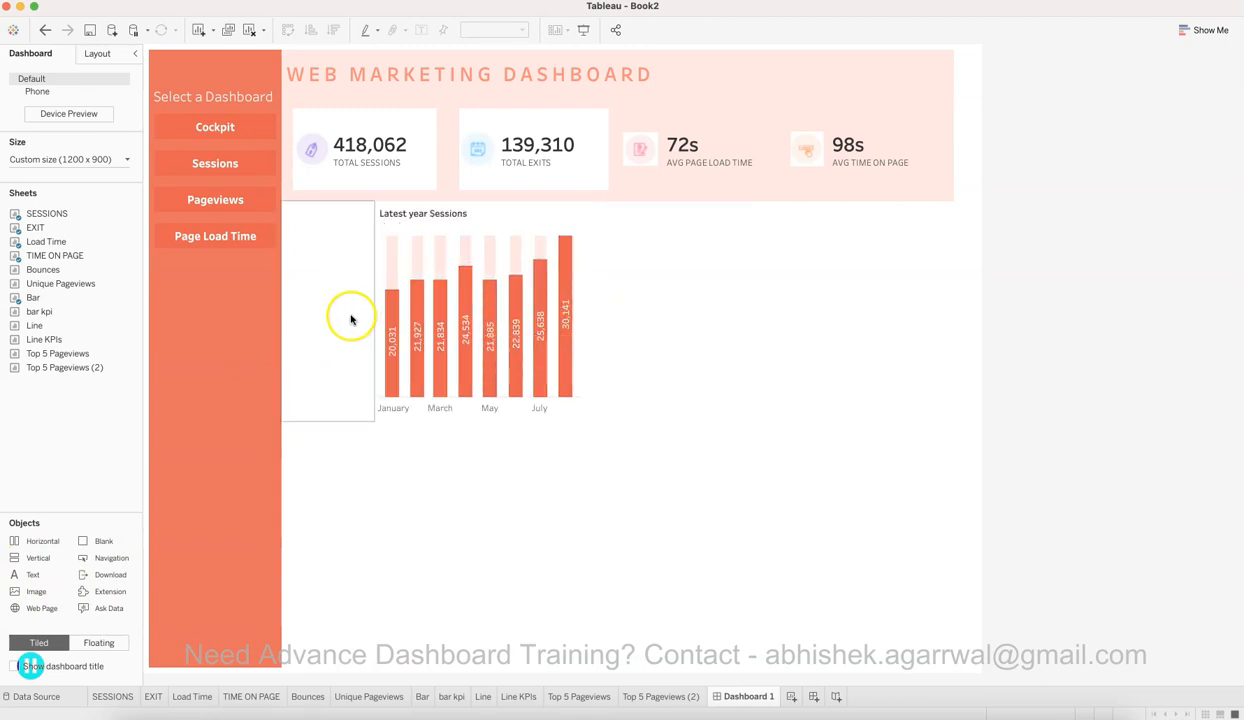
click(342, 313)
click(354, 334)
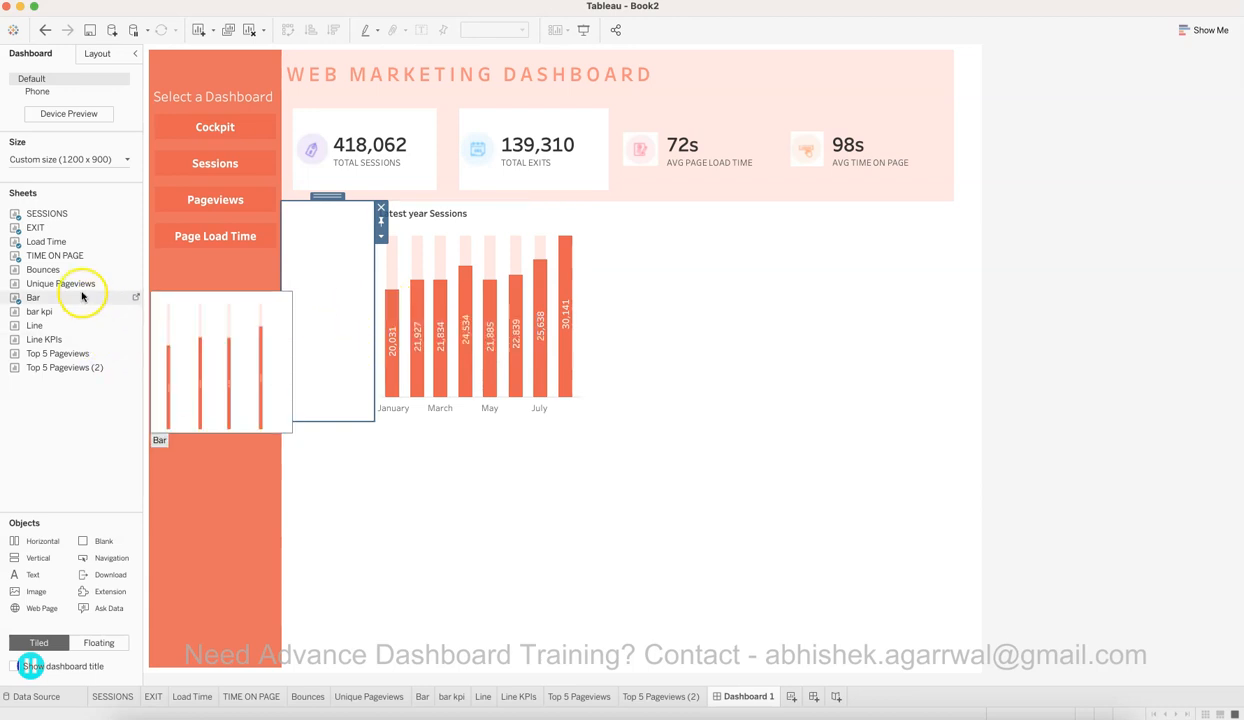
Step: Place the bar kpi sheet in the narrow vertical container and hide its title
drag(79, 307, 314, 314)
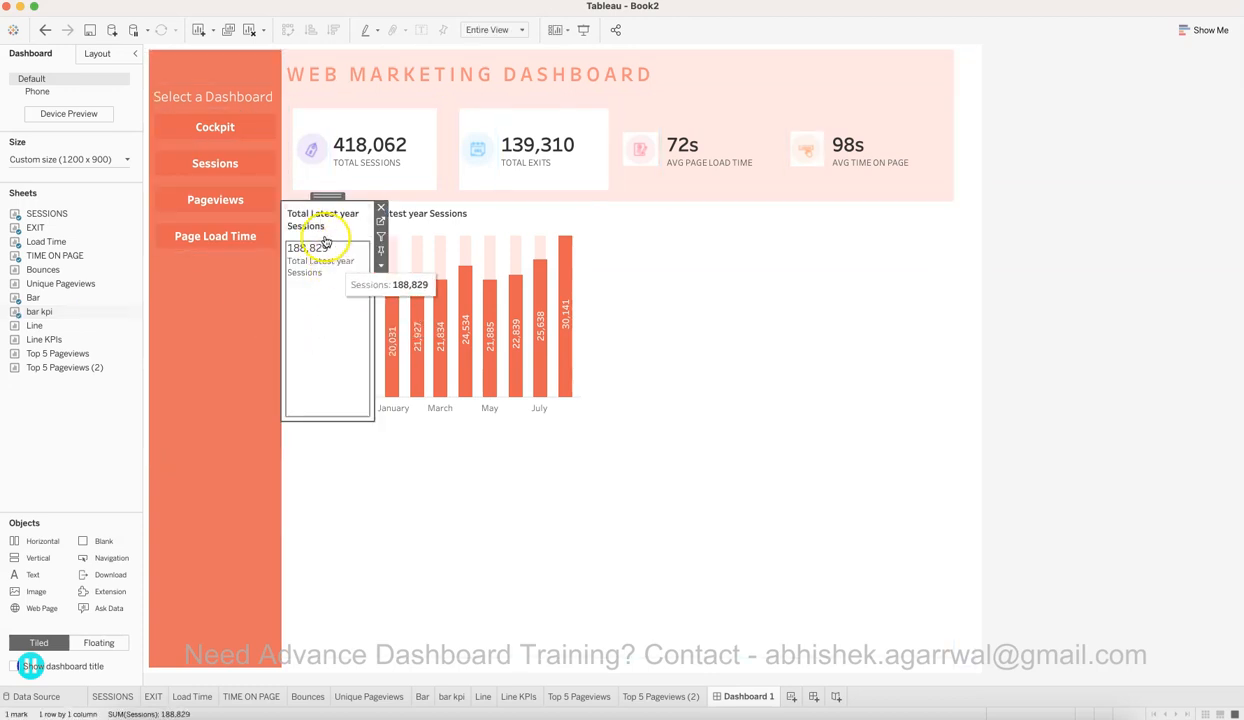
right_click(328, 227)
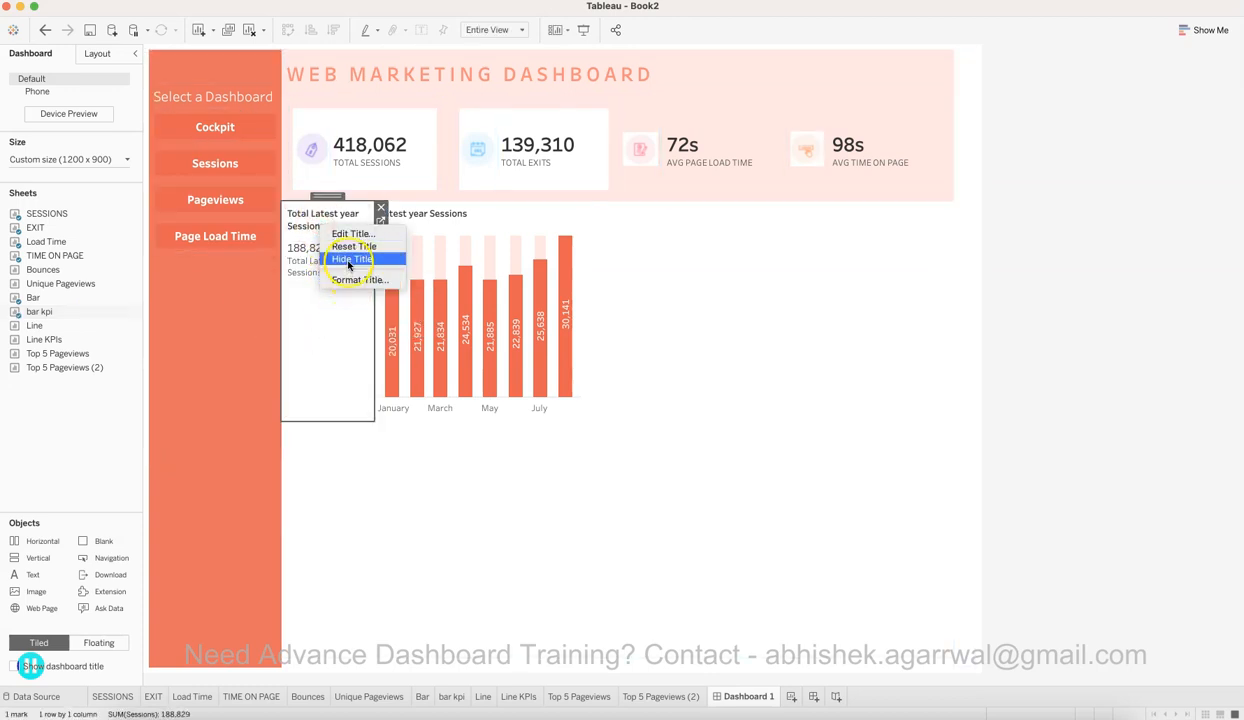
click(349, 262)
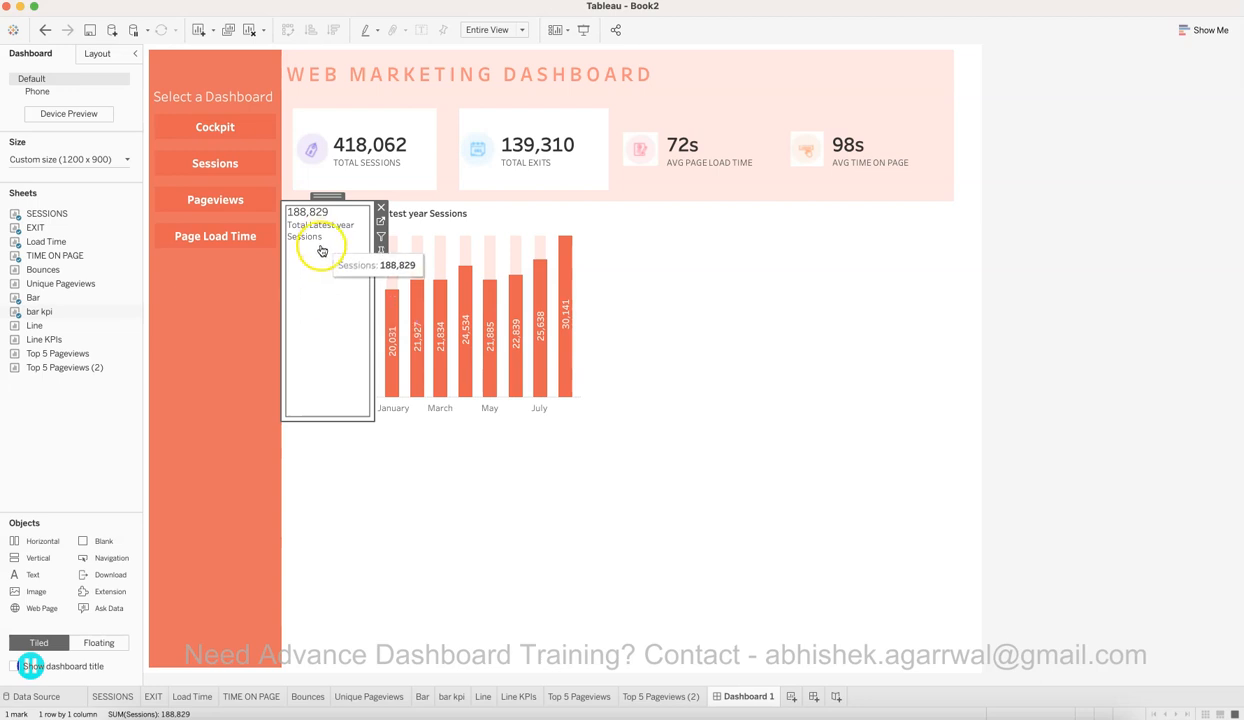
Step: Insert the image icon5.png above the sessions KPI, with Fit Image and Center Image enabled
drag(56, 580, 108, 527)
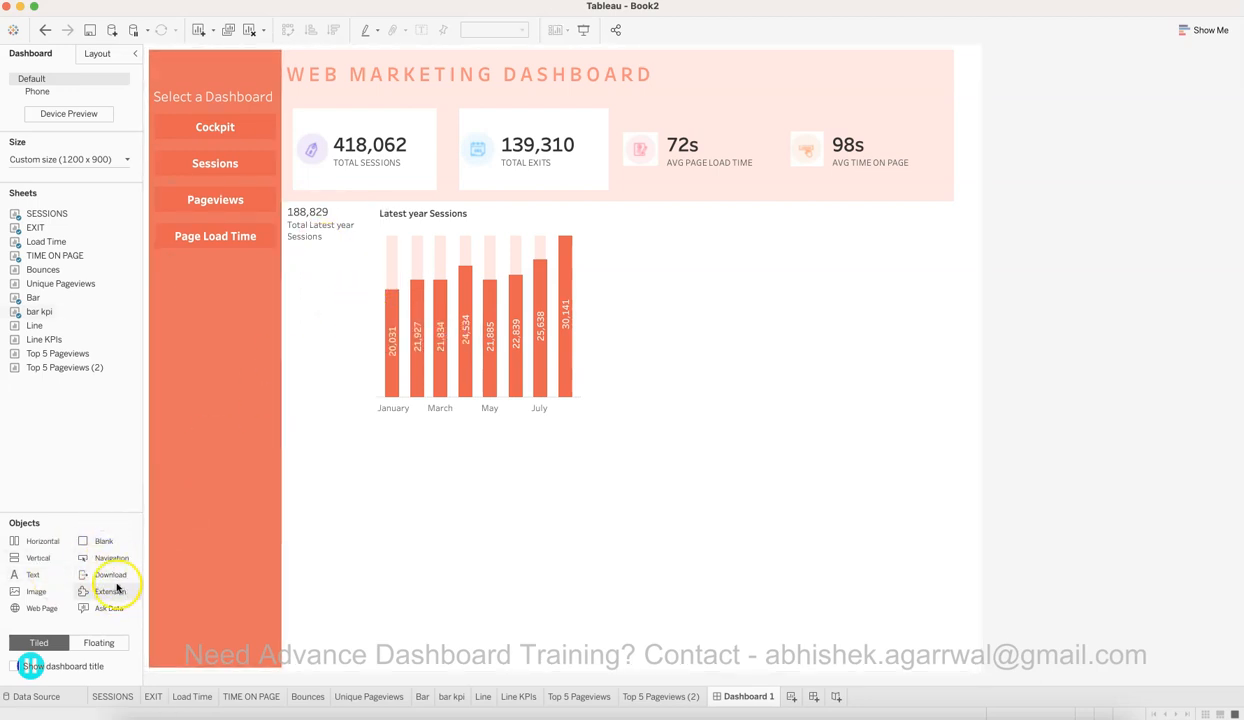
drag(55, 598, 350, 243)
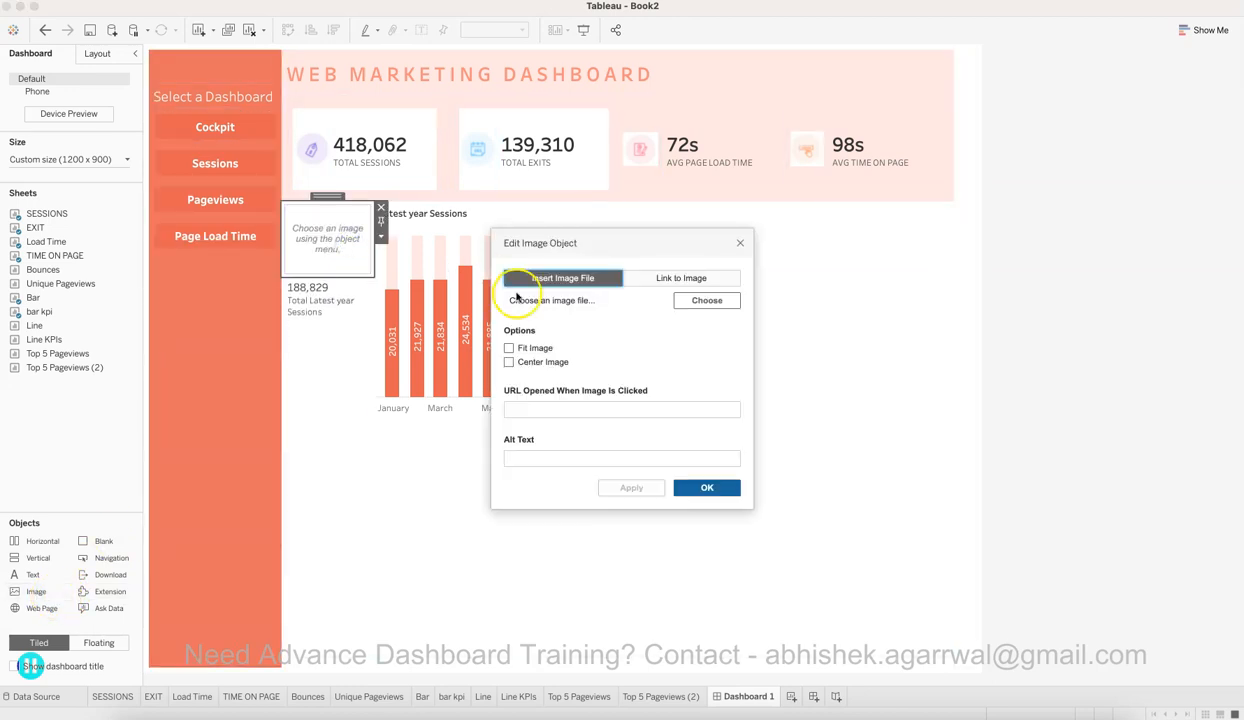
click(522, 350)
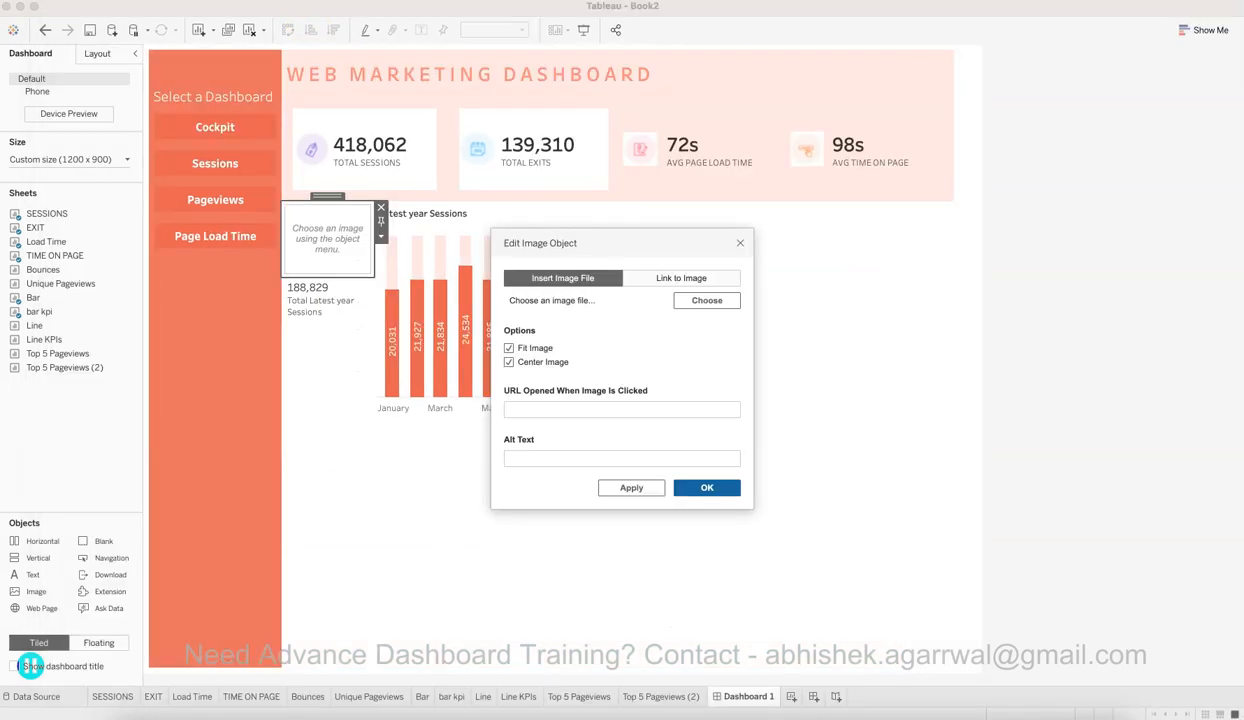
click(703, 300)
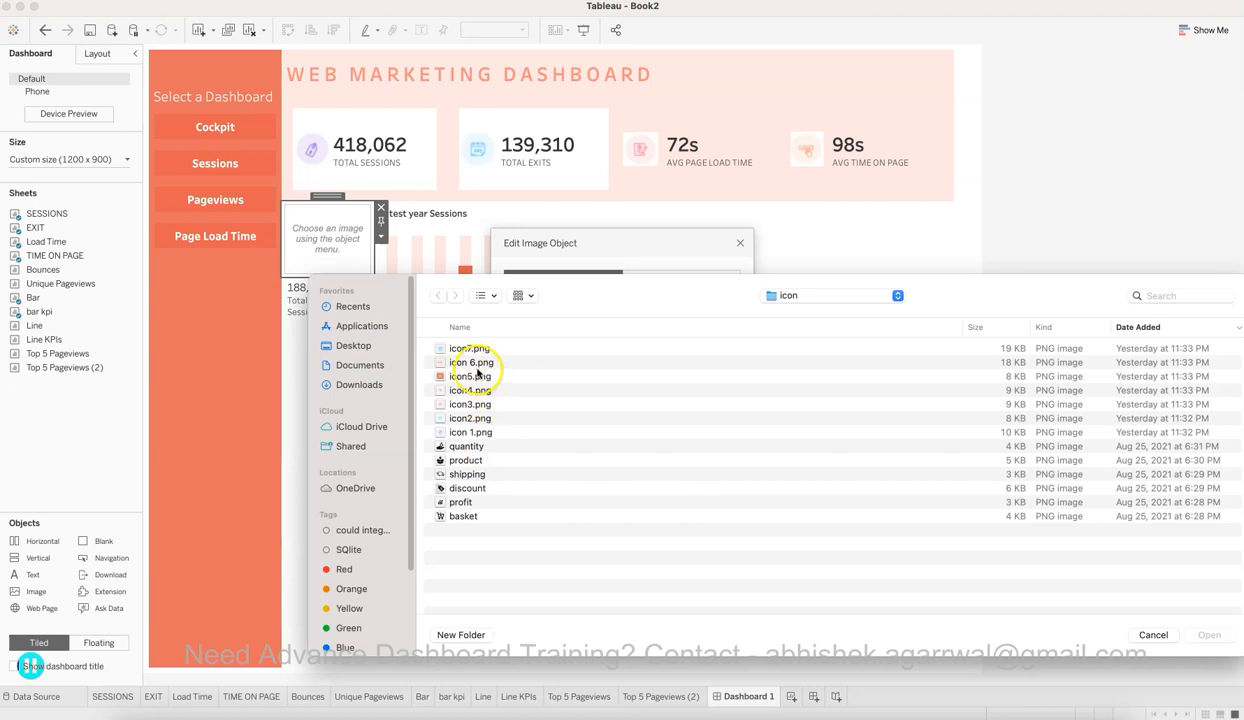
double_click(477, 379)
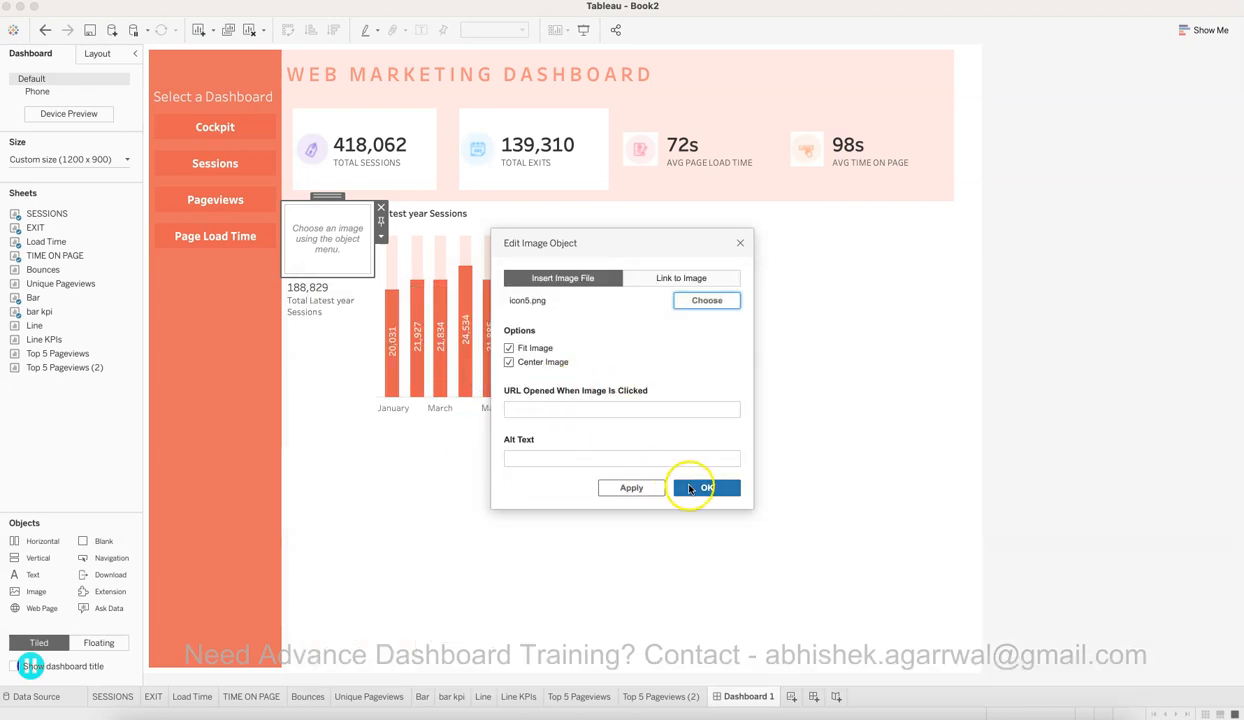
click(706, 487)
Step: Add a blank object above the icon and adjust the heights so a small icon sits just above the sessions KPI
drag(344, 401, 340, 292)
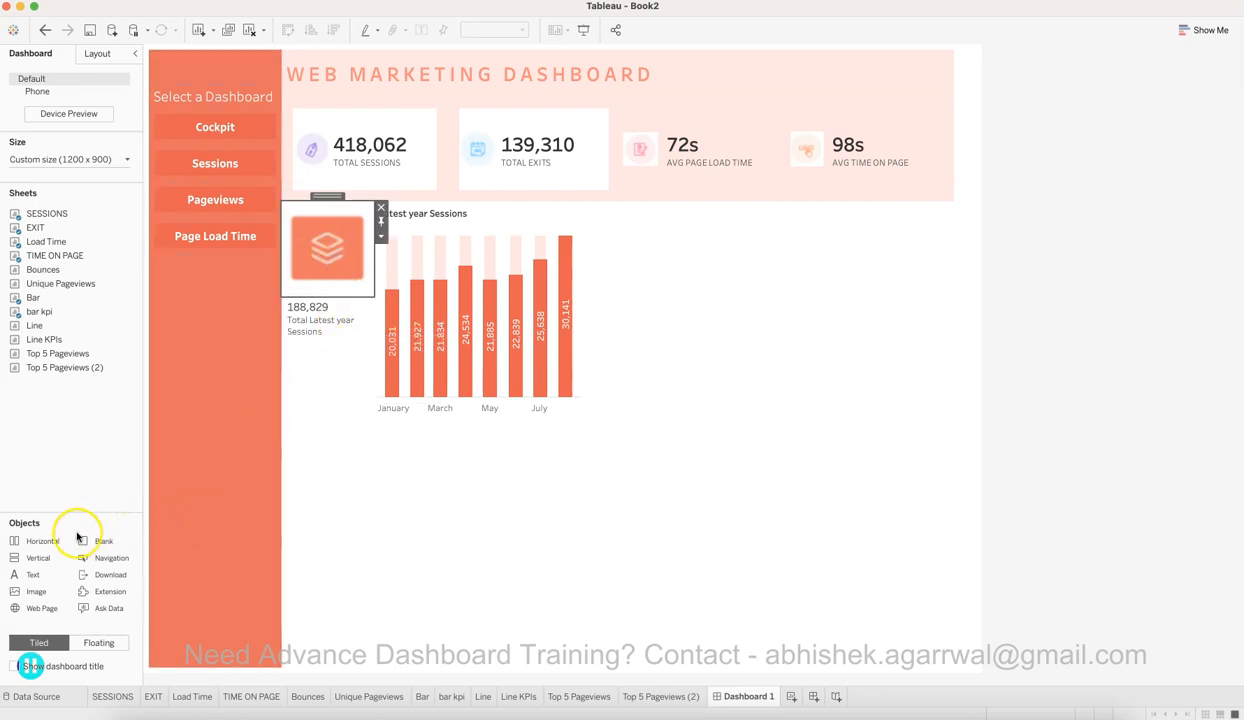
drag(99, 541, 350, 235)
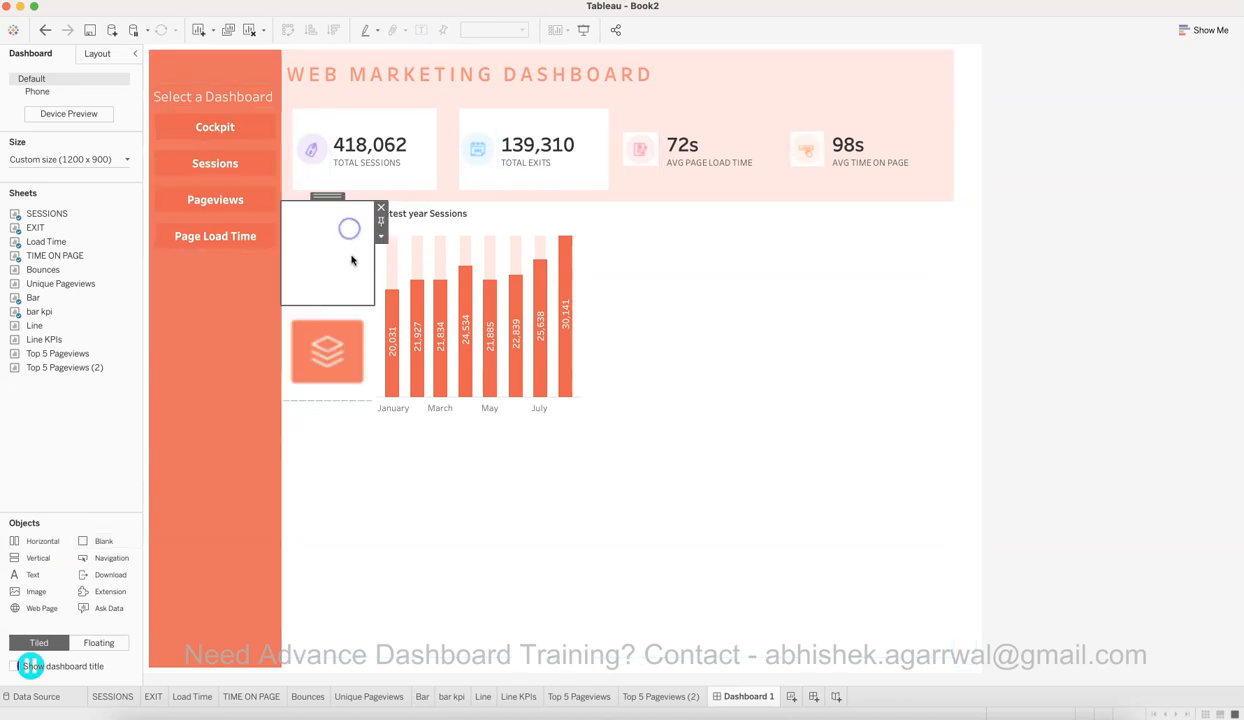
drag(364, 340, 351, 266)
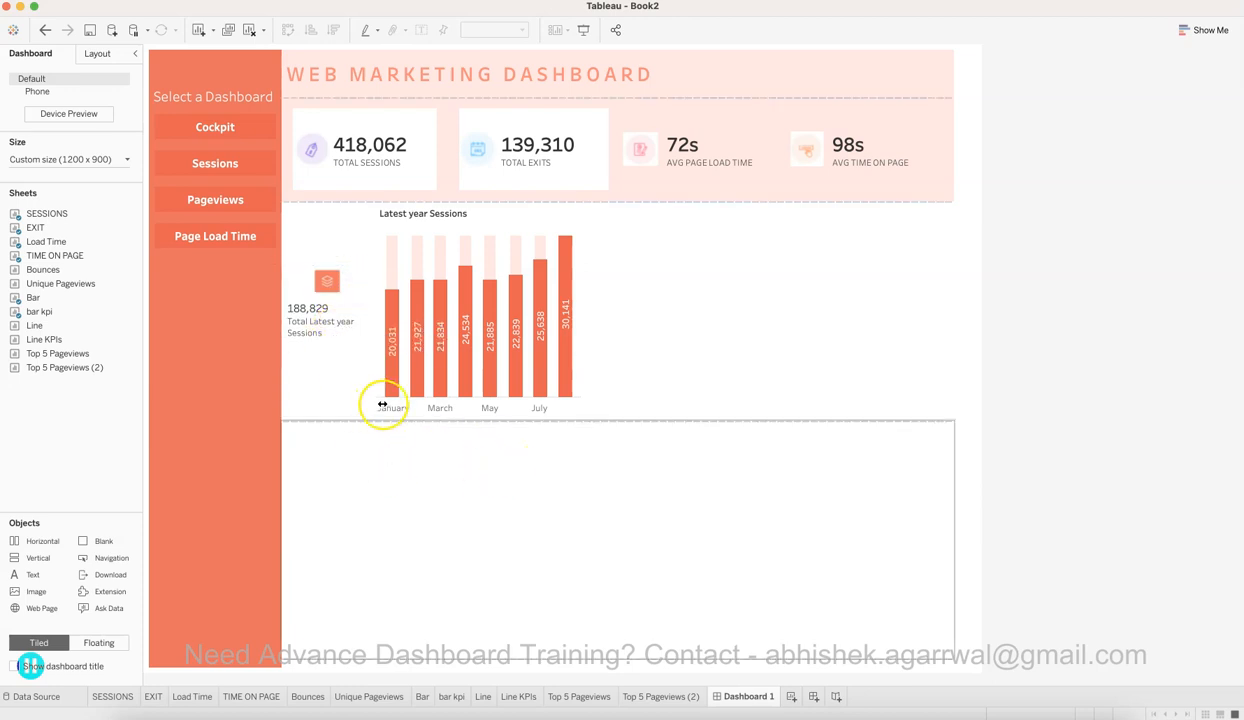
Step: Set the SUM(Sessions) value in the bar kpi sheet's text label to font size 20
click(333, 366)
click(385, 319)
click(236, 212)
click(358, 241)
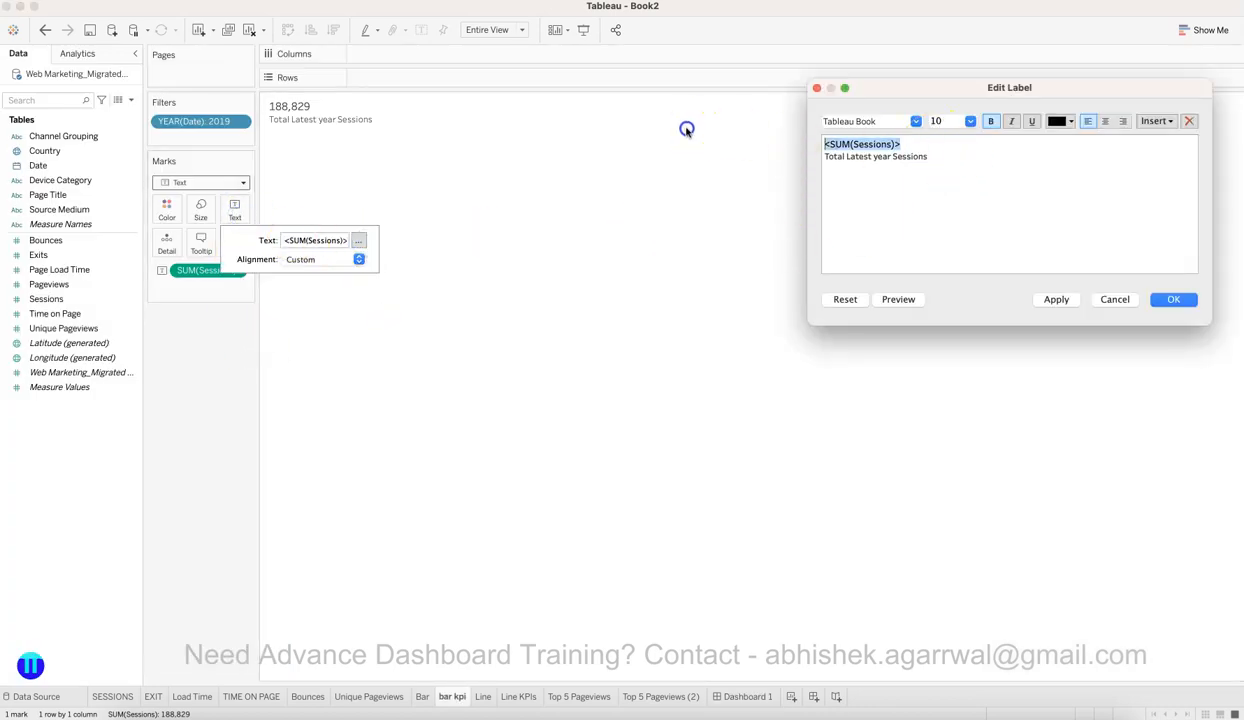
click(968, 121)
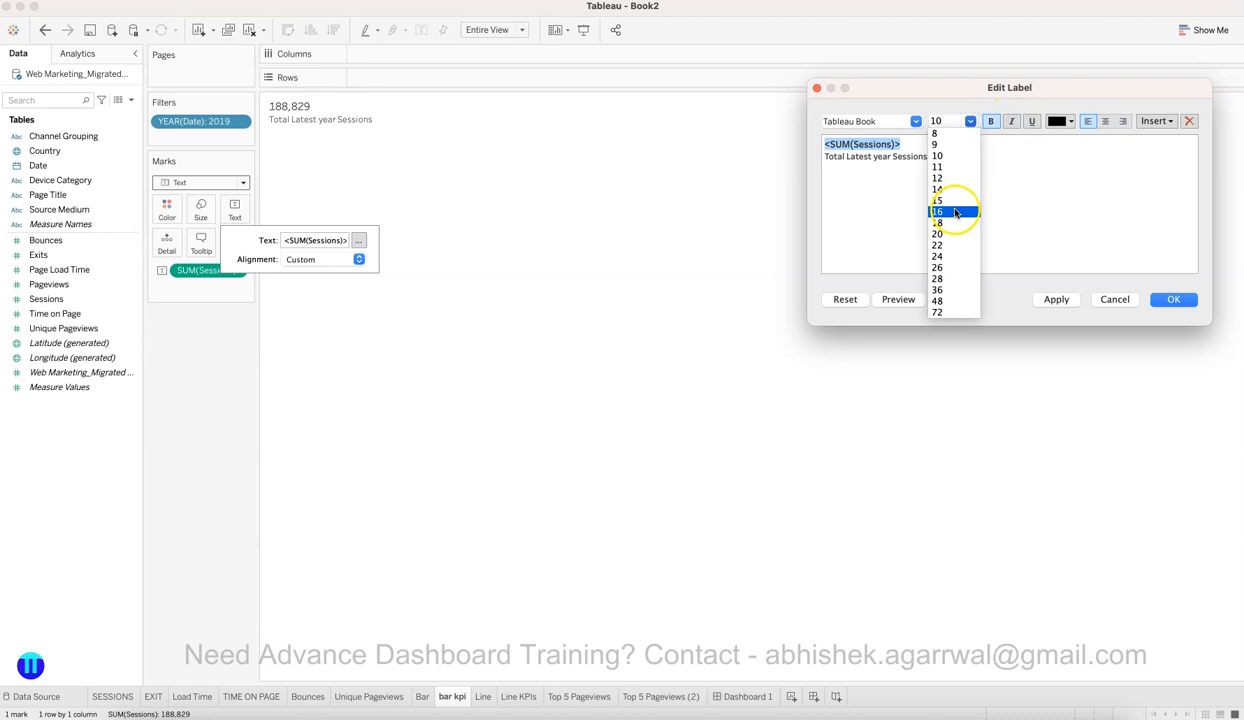
click(950, 233)
click(1056, 299)
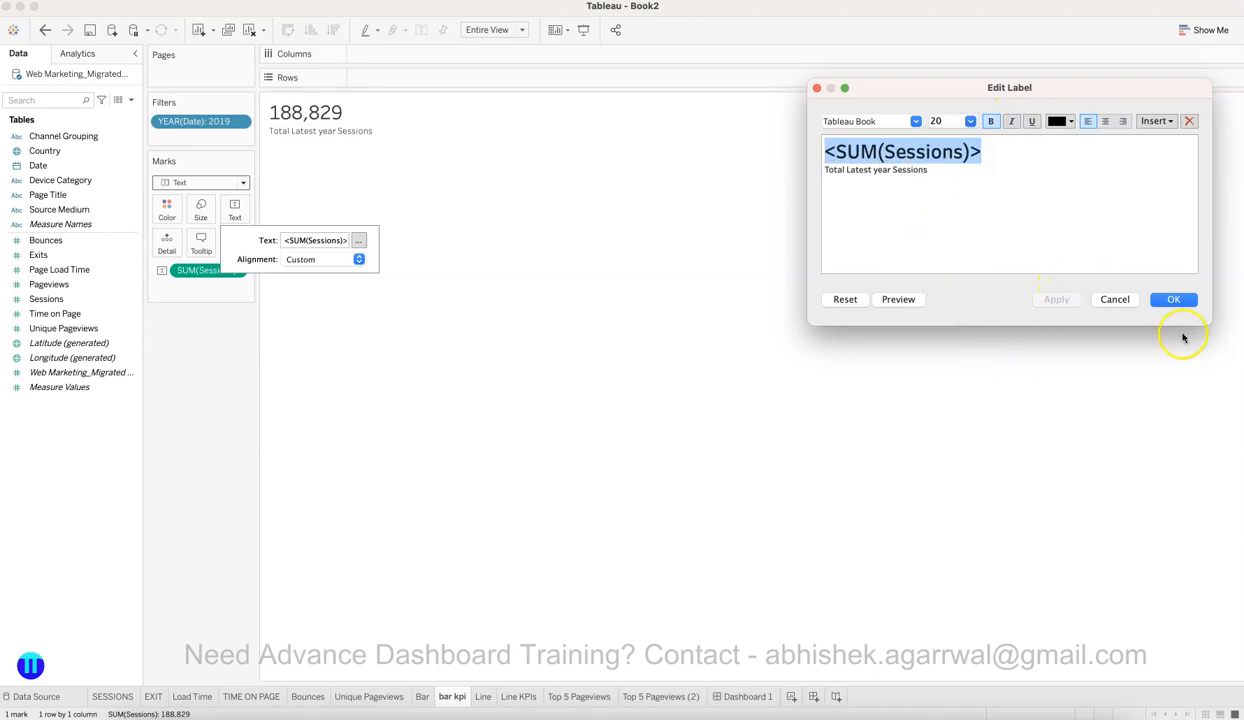
click(1172, 299)
Step: Back on Dashboard 1, shorten the blank above the icon and enlarge the icon over the sessions KPI
click(738, 696)
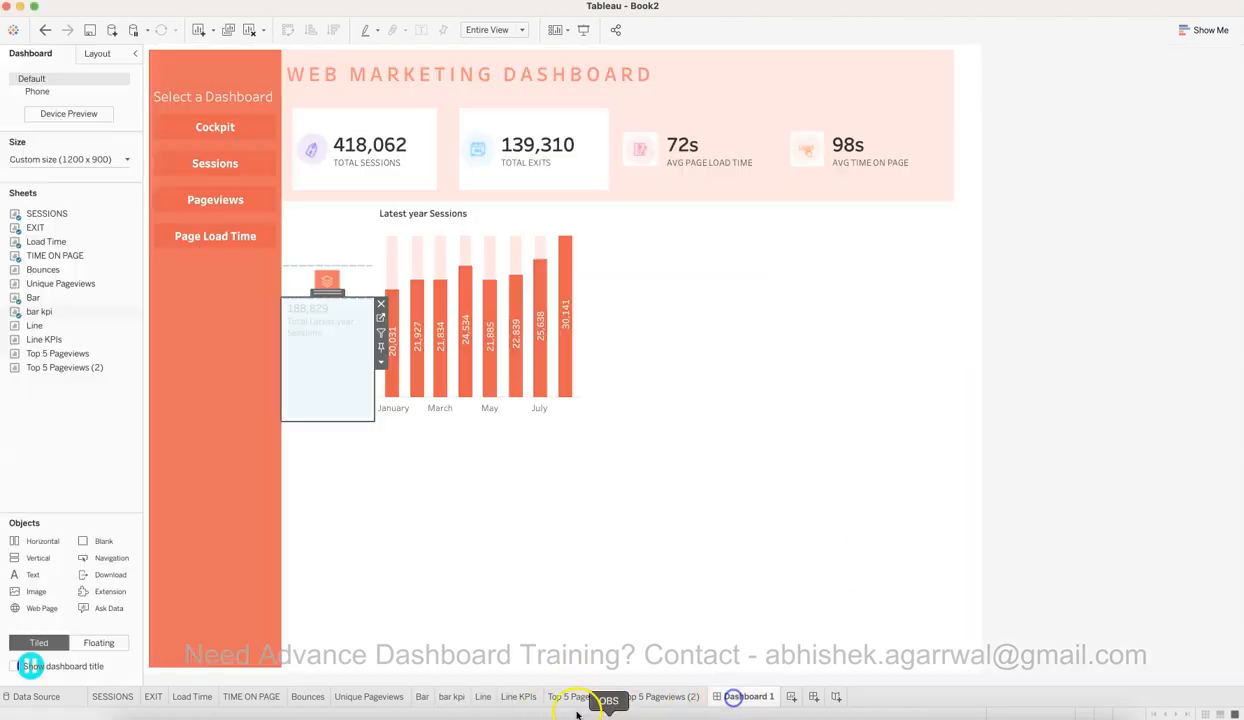
click(500, 585)
click(1120, 472)
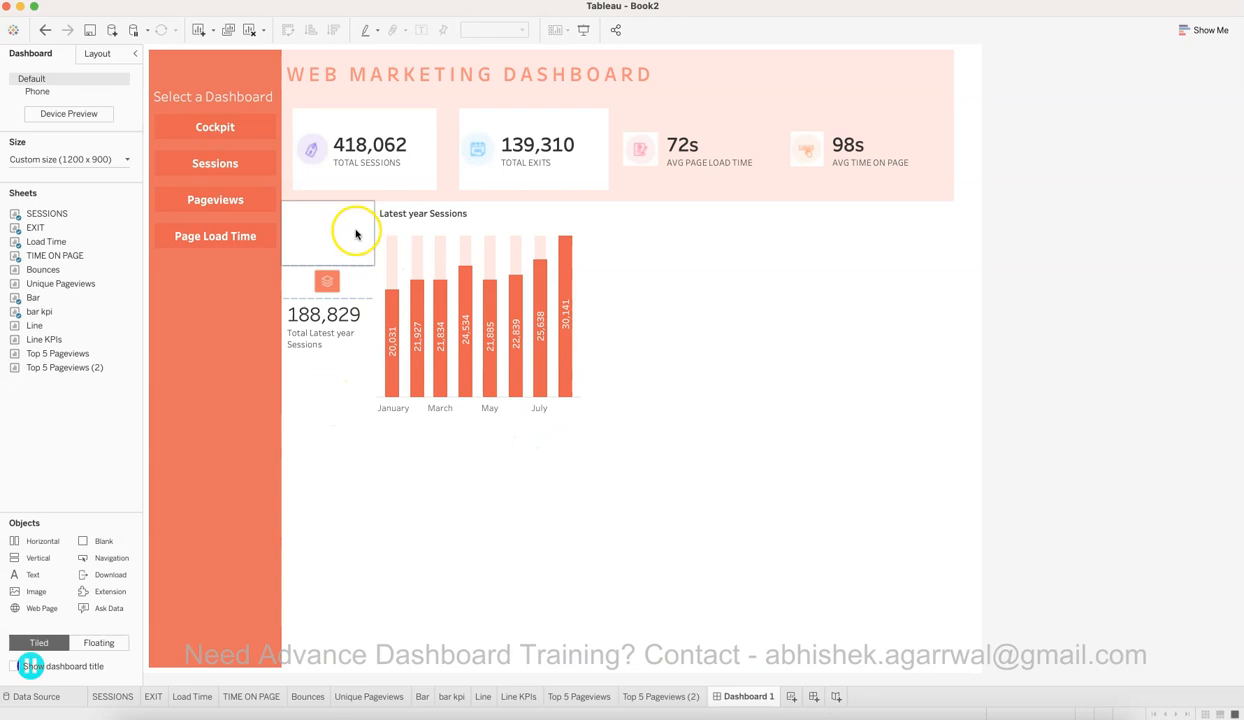
drag(359, 227, 354, 290)
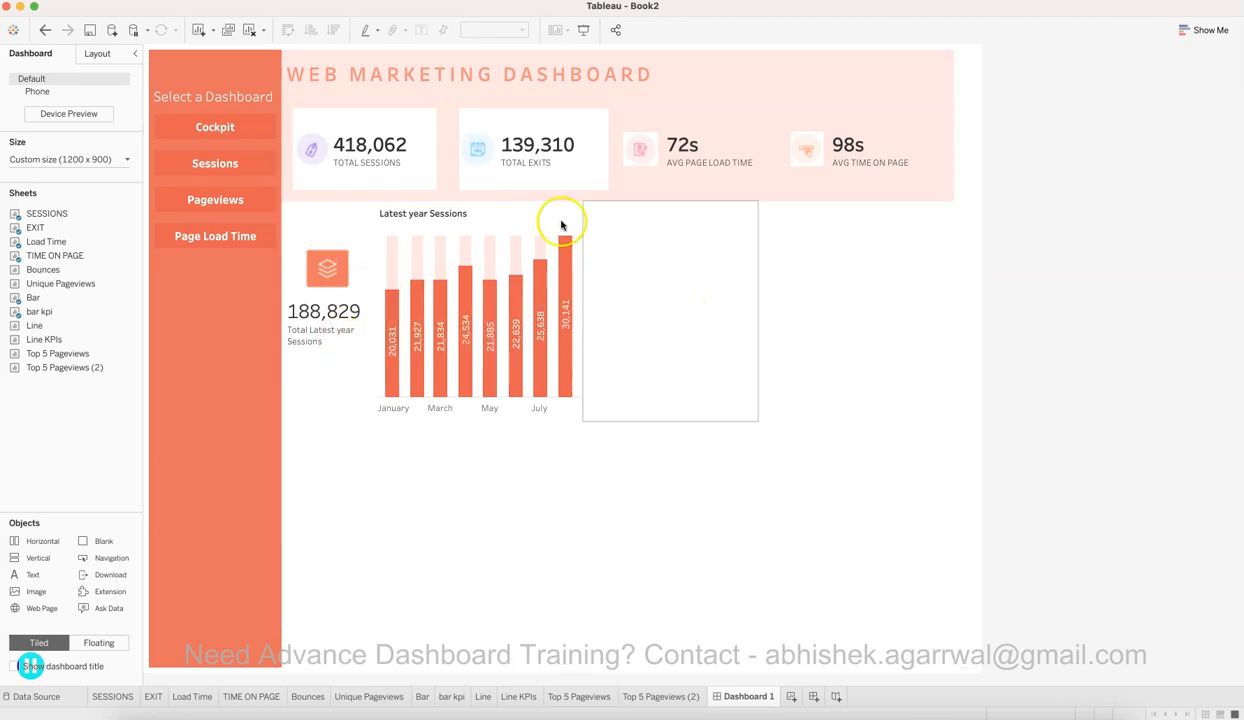
Step: Set the outer padding to 8 on all sides for the horizontal container holding the sessions KPI and bar chart
click(361, 218)
drag(331, 196, 332, 196)
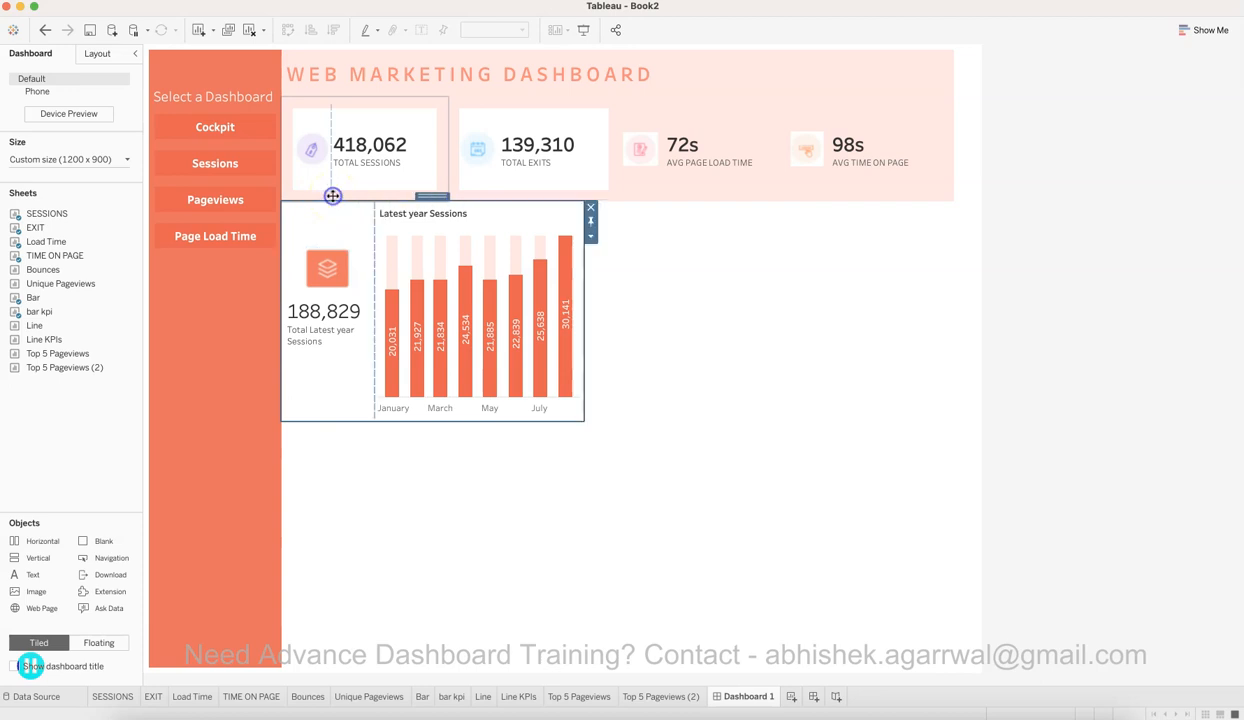
click(95, 56)
click(127, 349)
double_click(84, 400)
text(8)
key(Return)
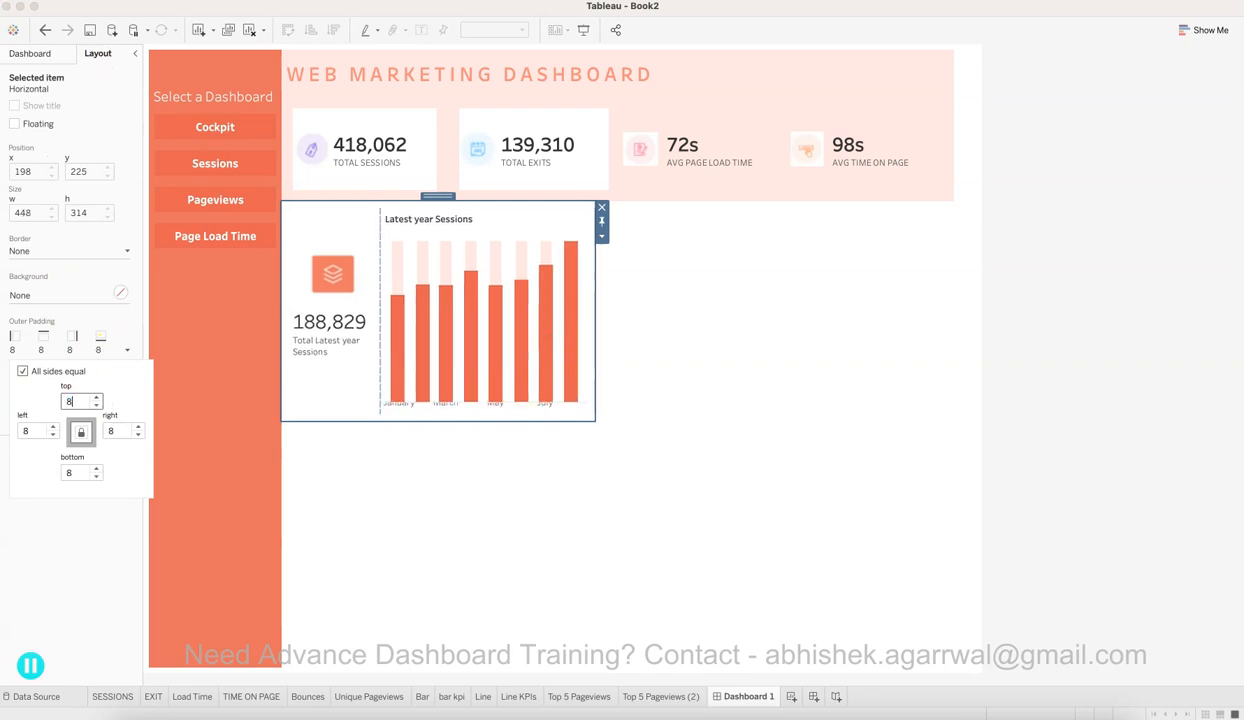
click(1080, 310)
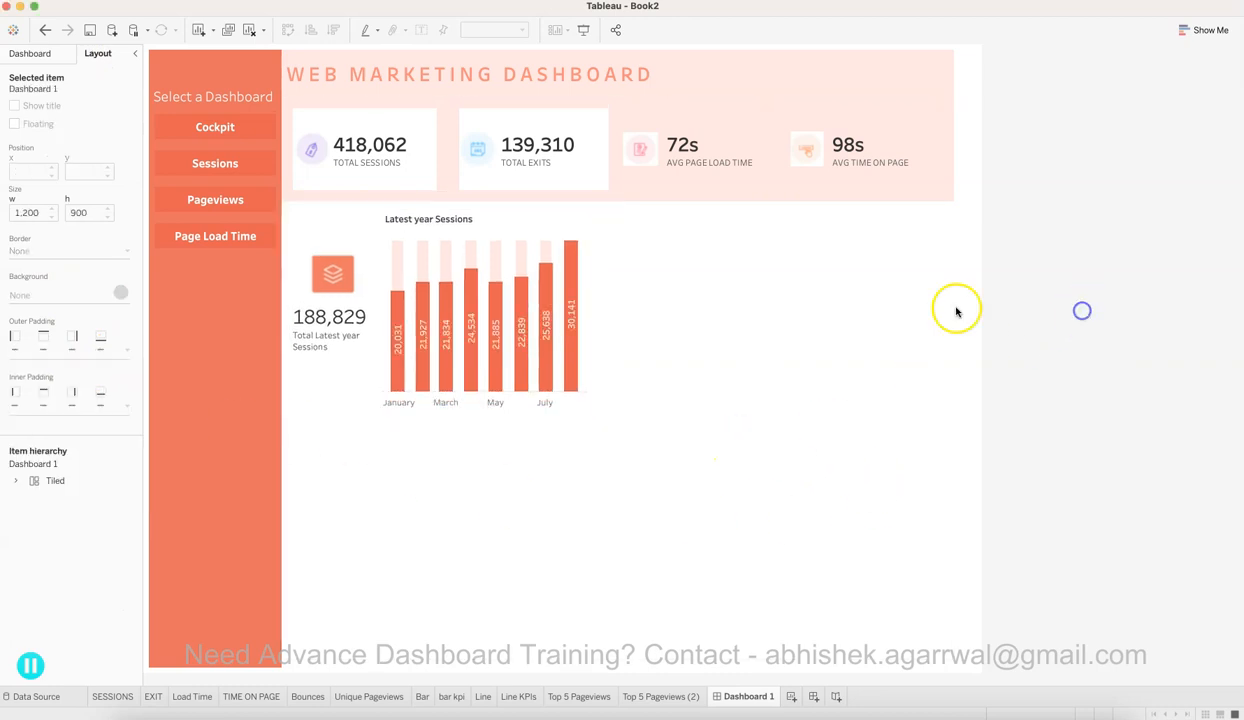
Step: Try a light pink background on the horizontal container around the sessions KPI and bar chart, and undo it
click(522, 212)
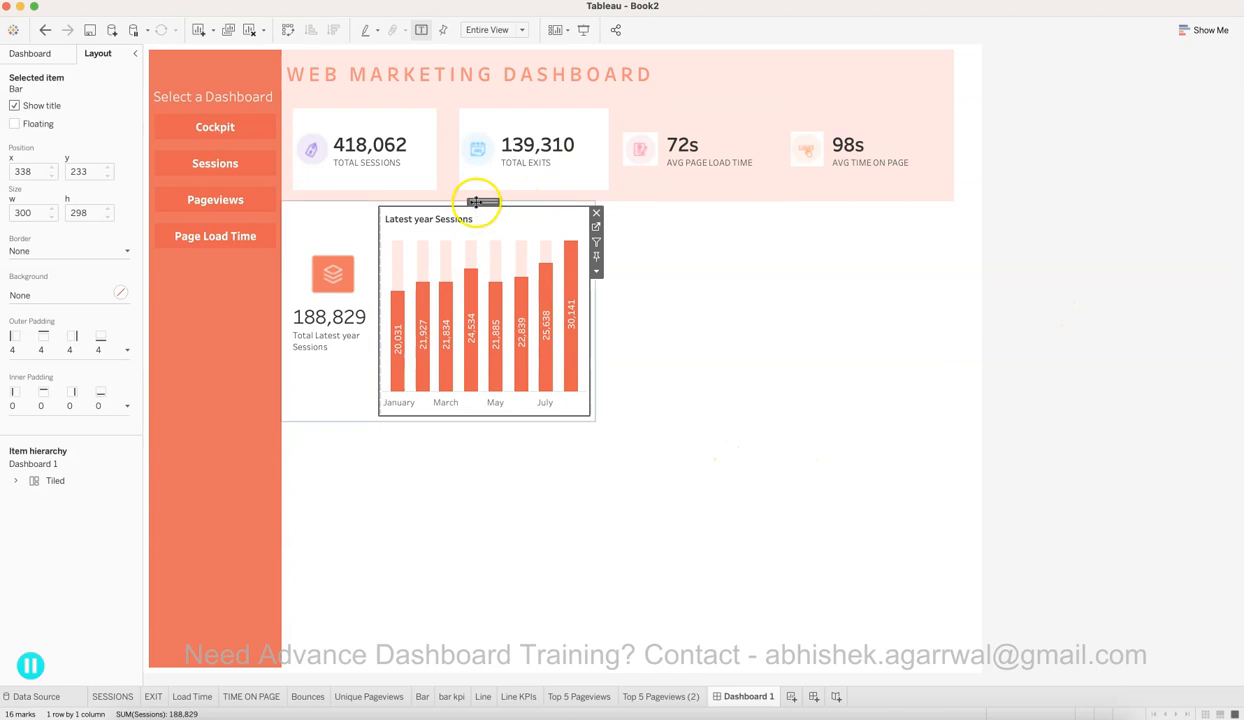
double_click(474, 206)
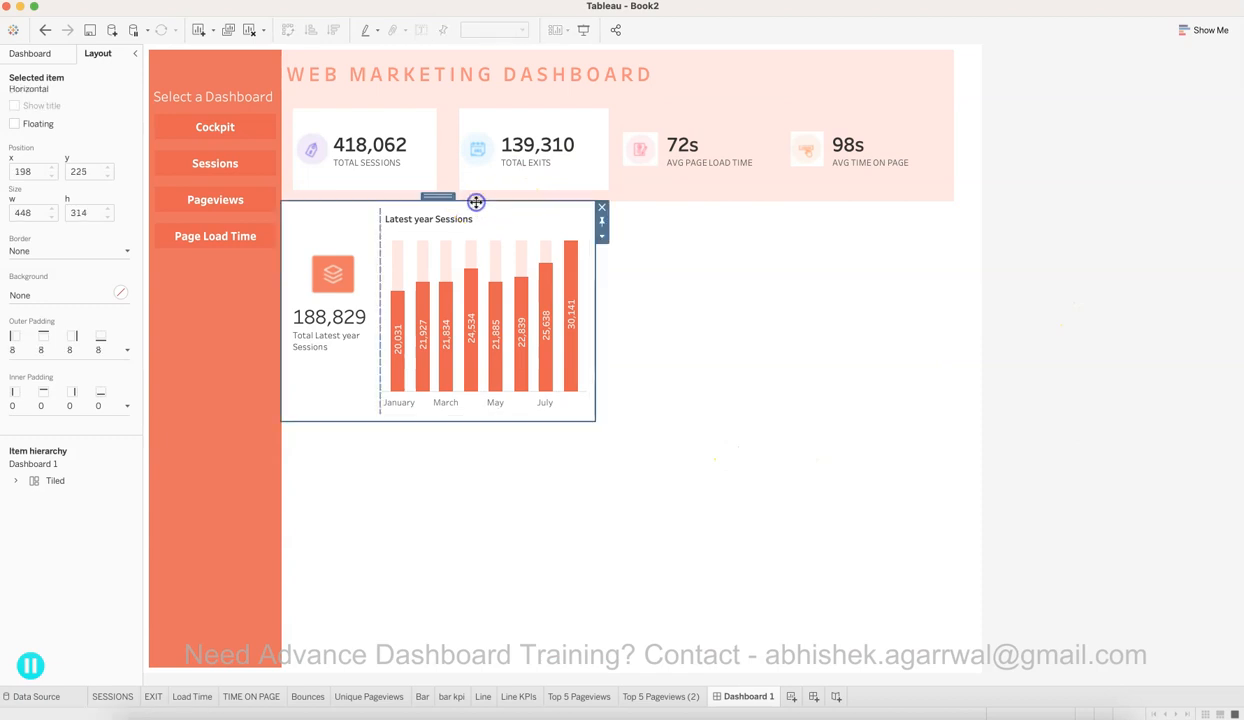
click(59, 56)
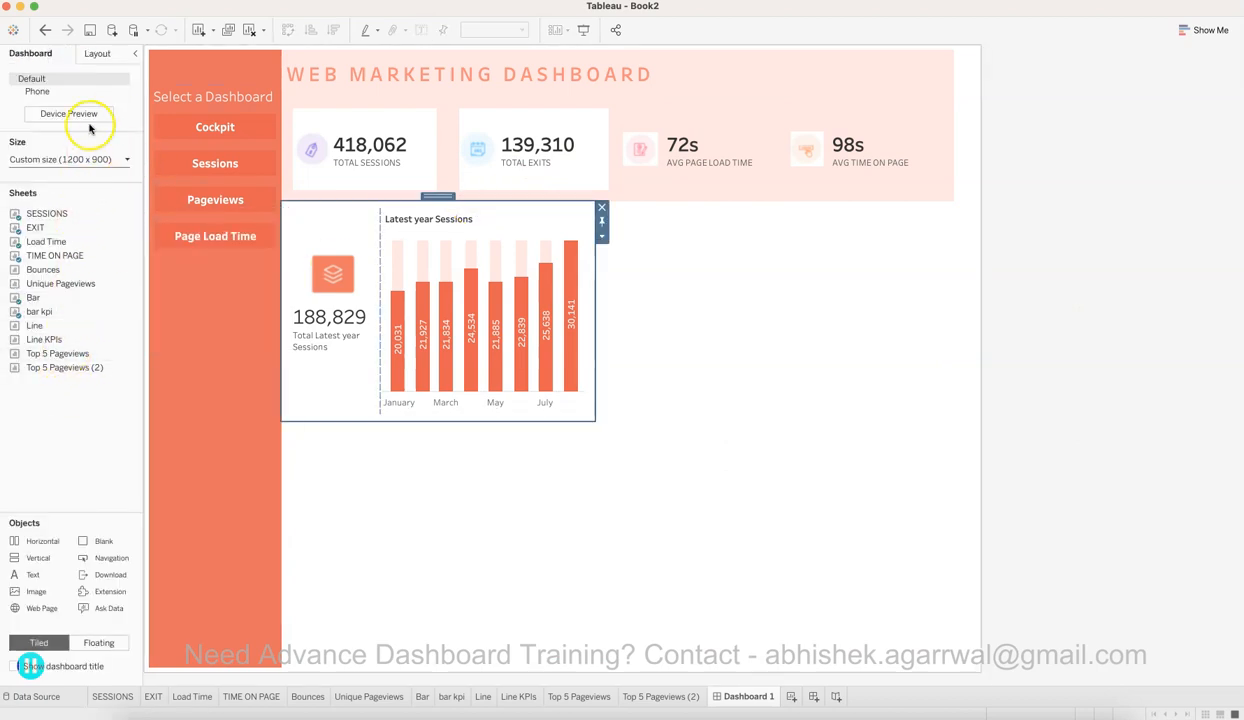
click(97, 53)
click(121, 292)
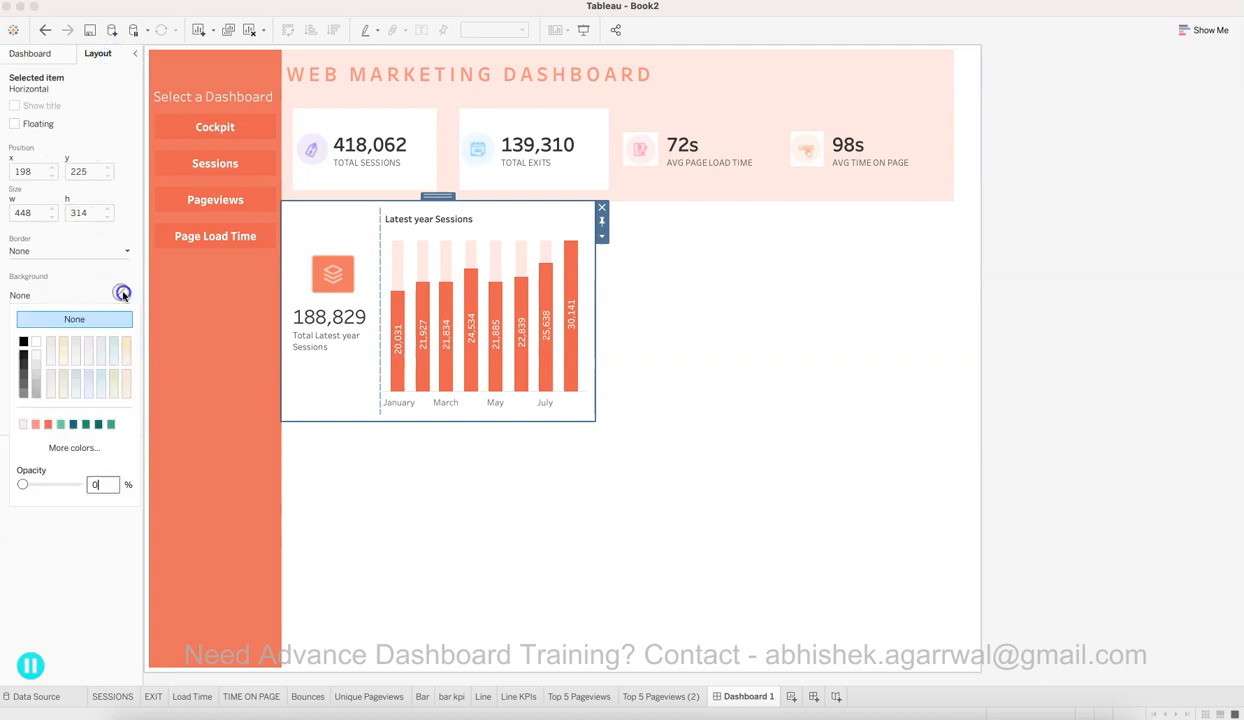
click(22, 425)
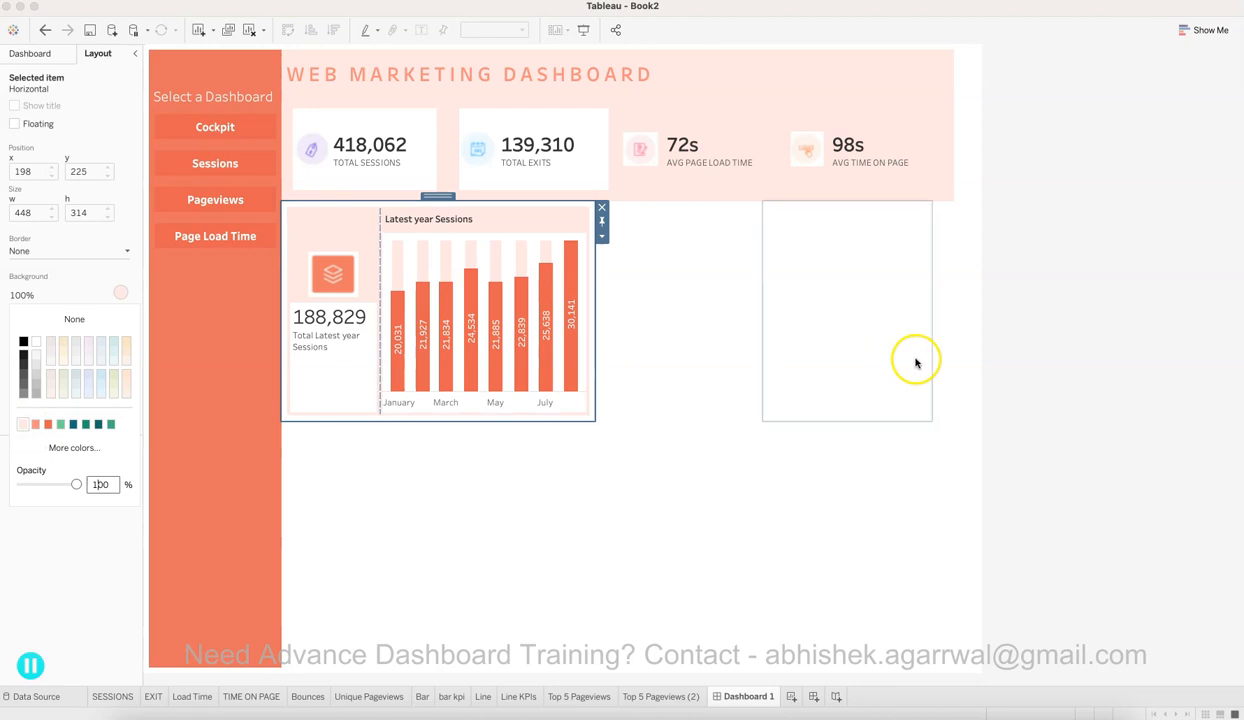
click(1136, 344)
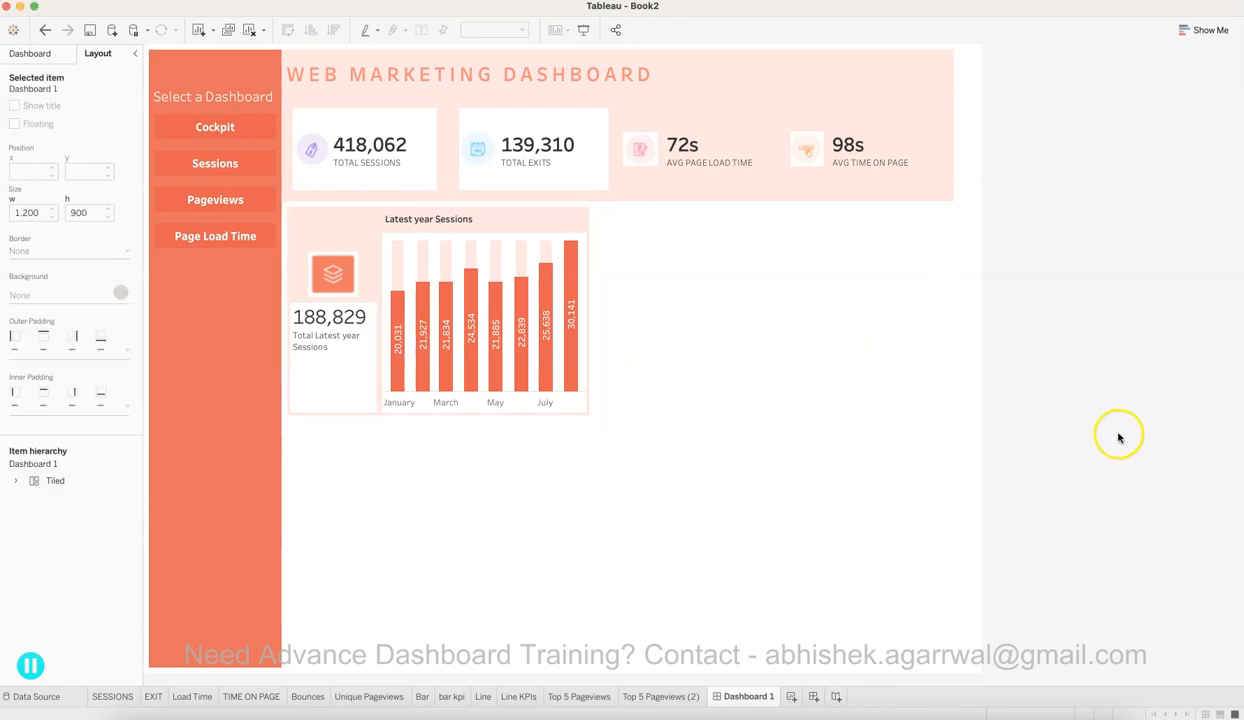
key(super+z)
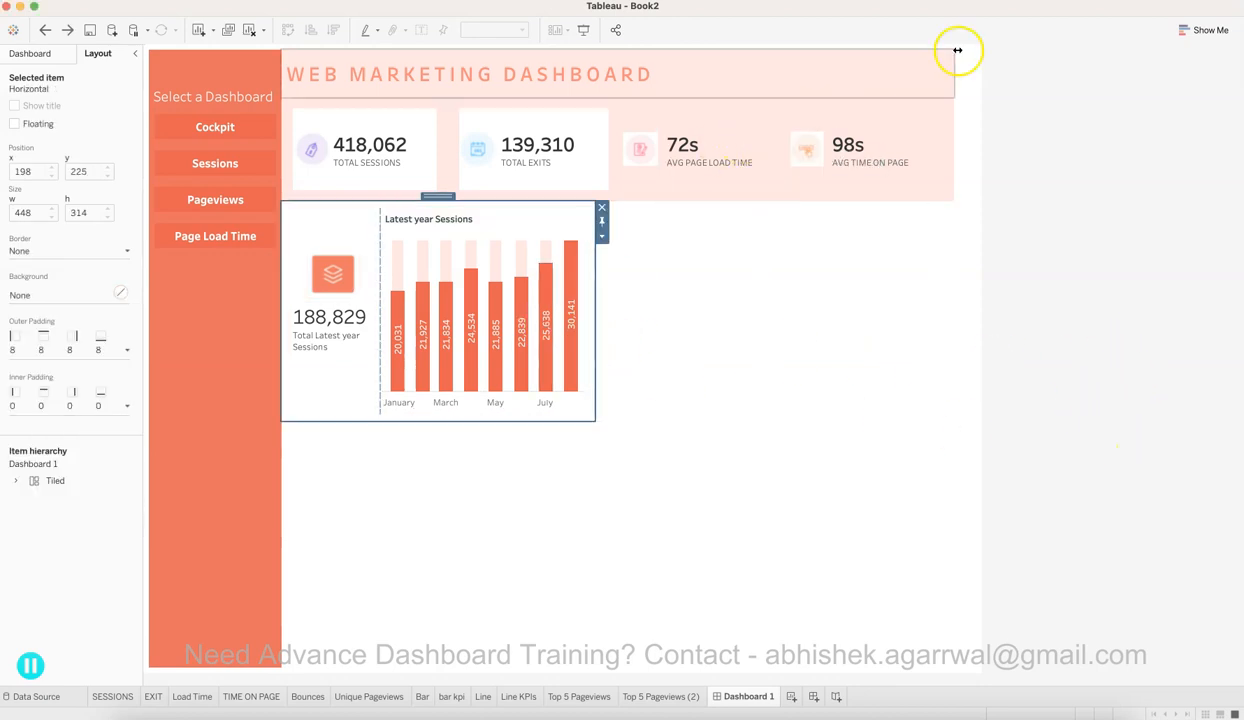
Step: Give the main vertical container, spanning the title and all chart rows, a light pink background at 100% opacity
click(945, 46)
click(674, 73)
double_click(610, 52)
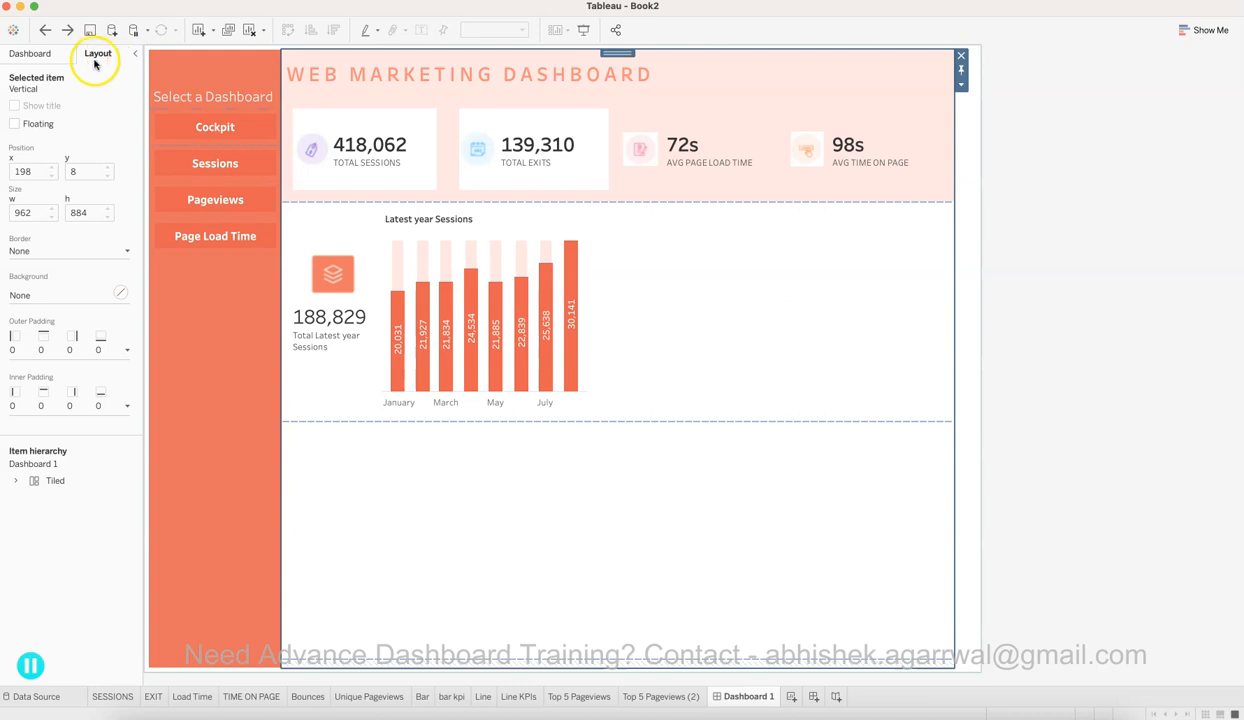
click(120, 292)
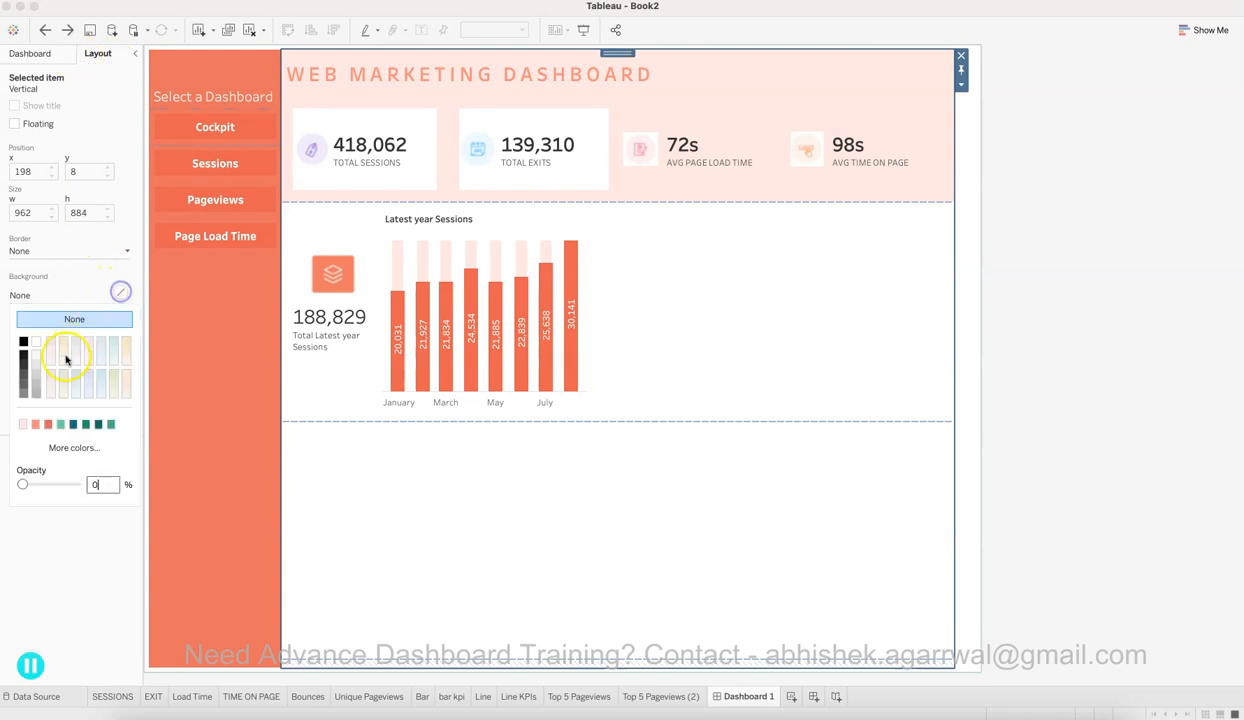
click(24, 425)
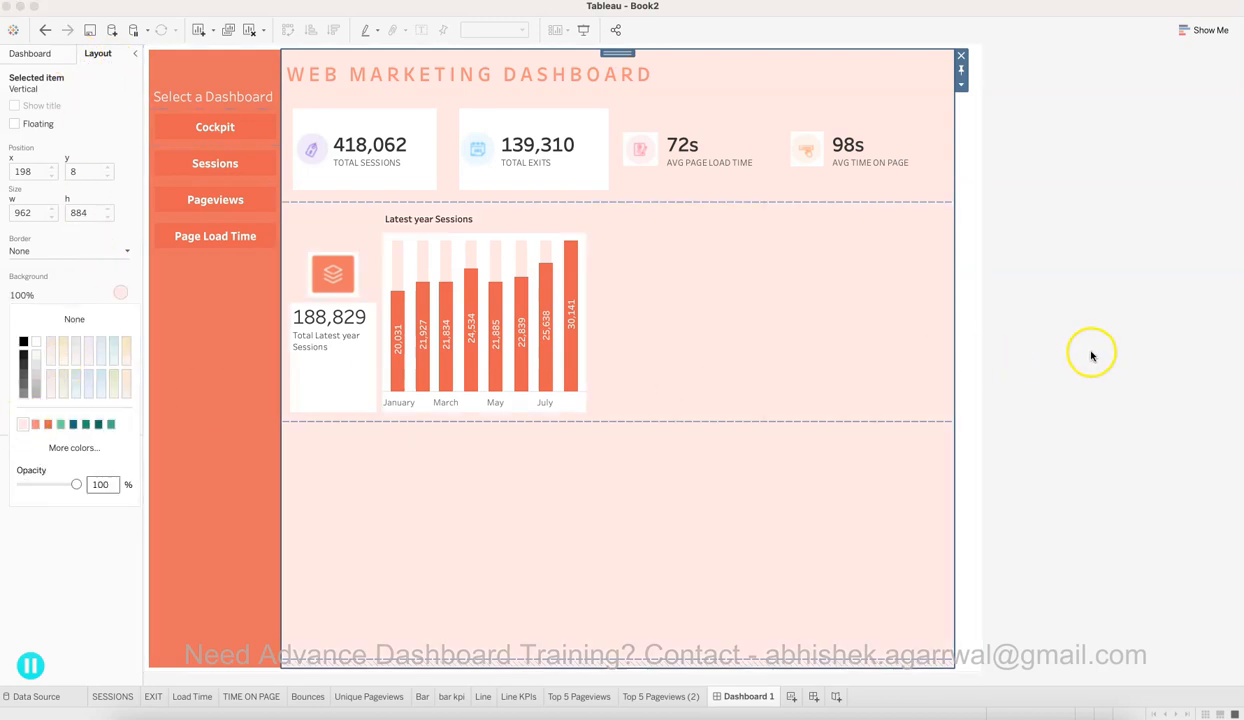
click(1225, 358)
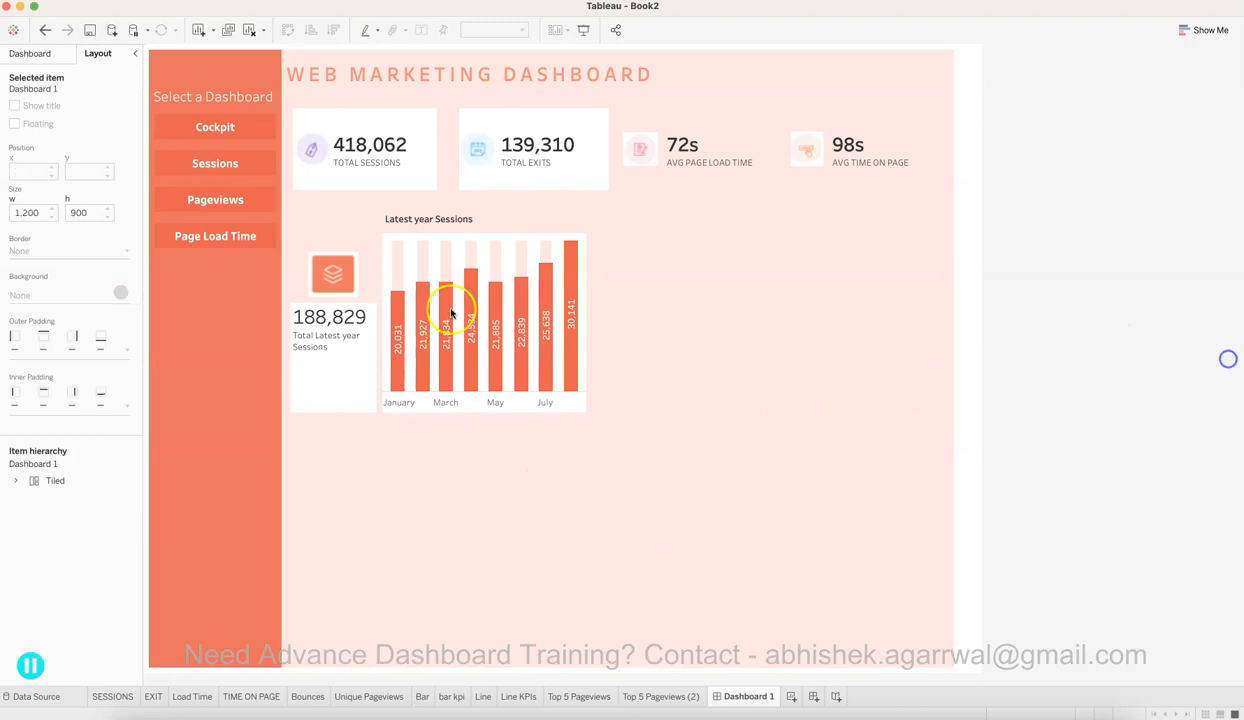
Step: Fill the vertical container holding the icon and sessions KPI with a white background
click(323, 222)
click(334, 204)
drag(334, 204, 333, 201)
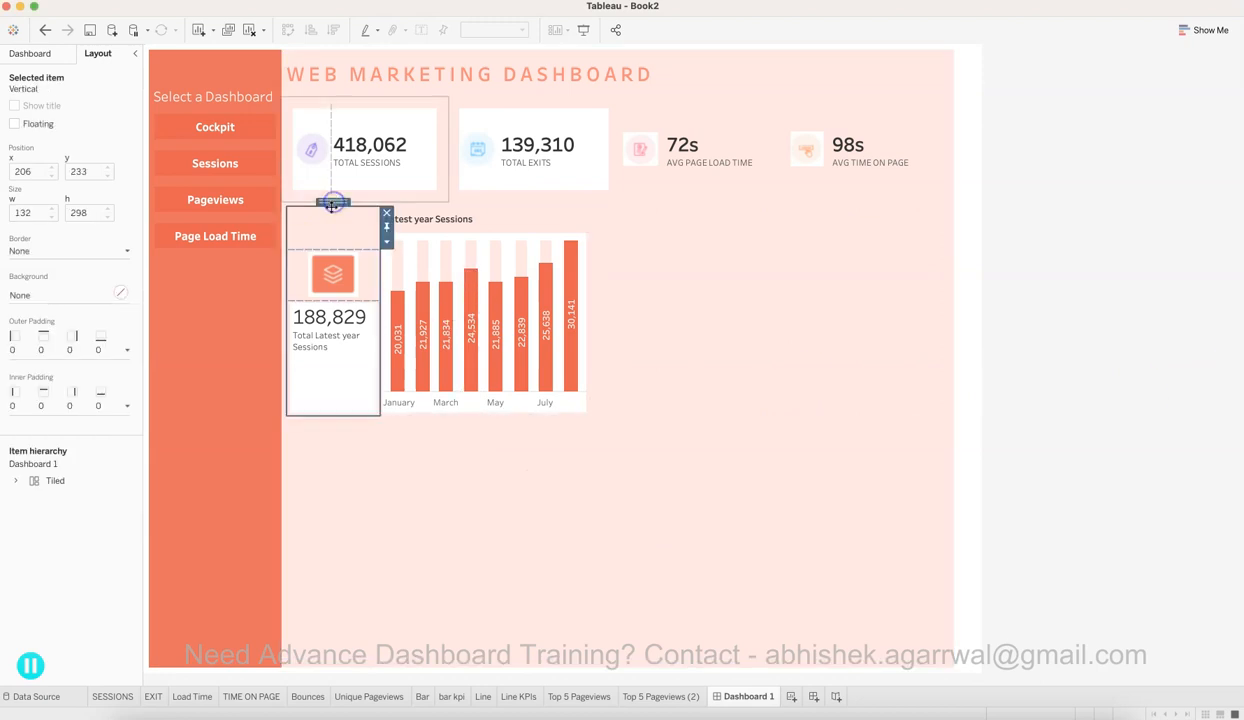
click(119, 292)
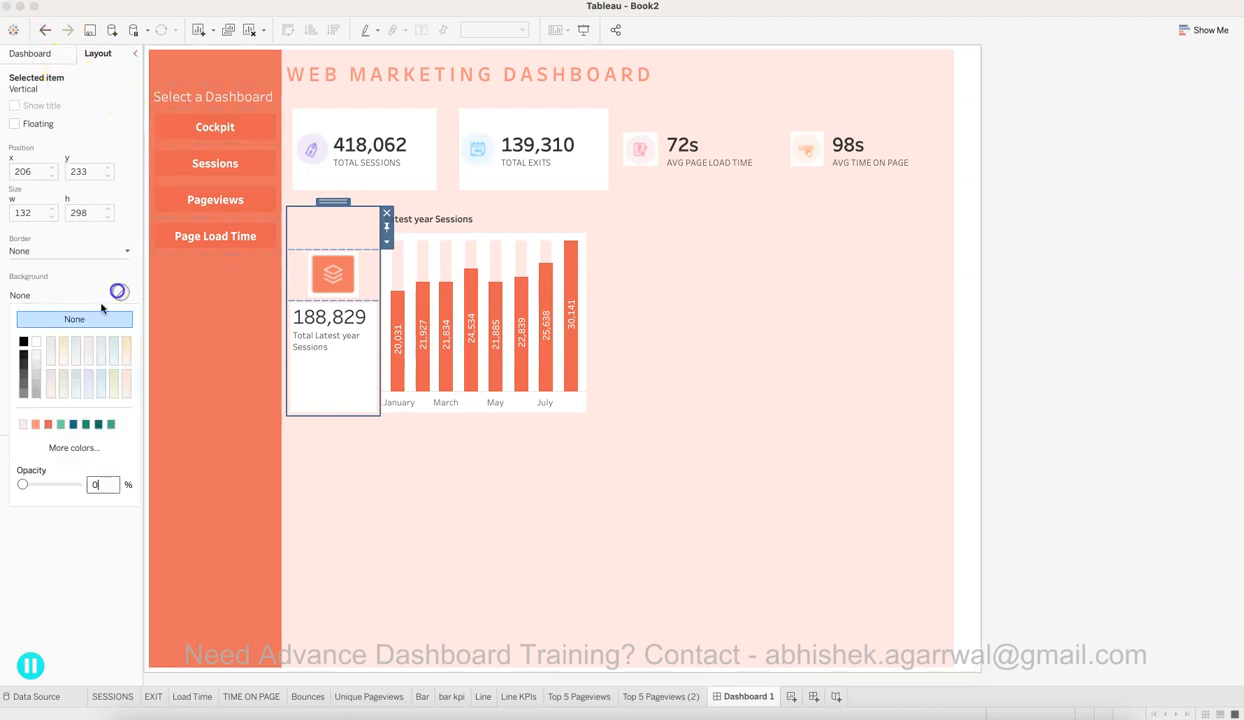
click(41, 346)
Step: Set a white background at 100% opacity for the Latest year Sessions bar chart
click(486, 219)
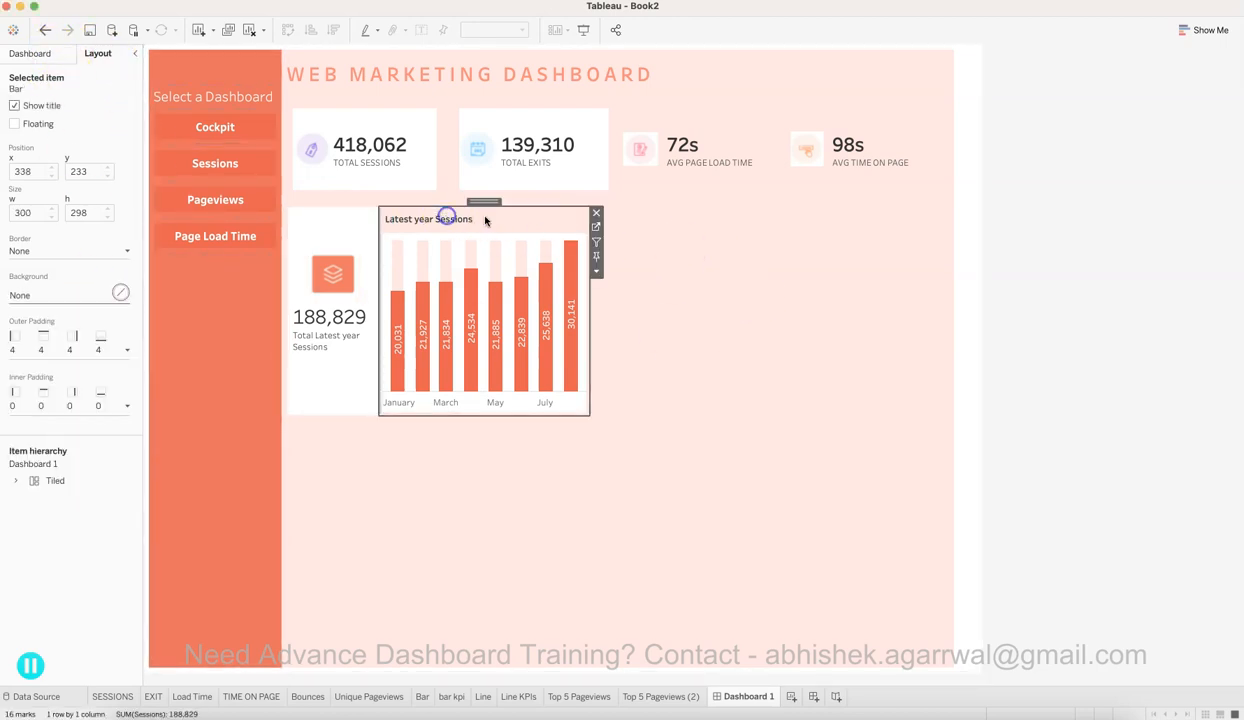
click(120, 292)
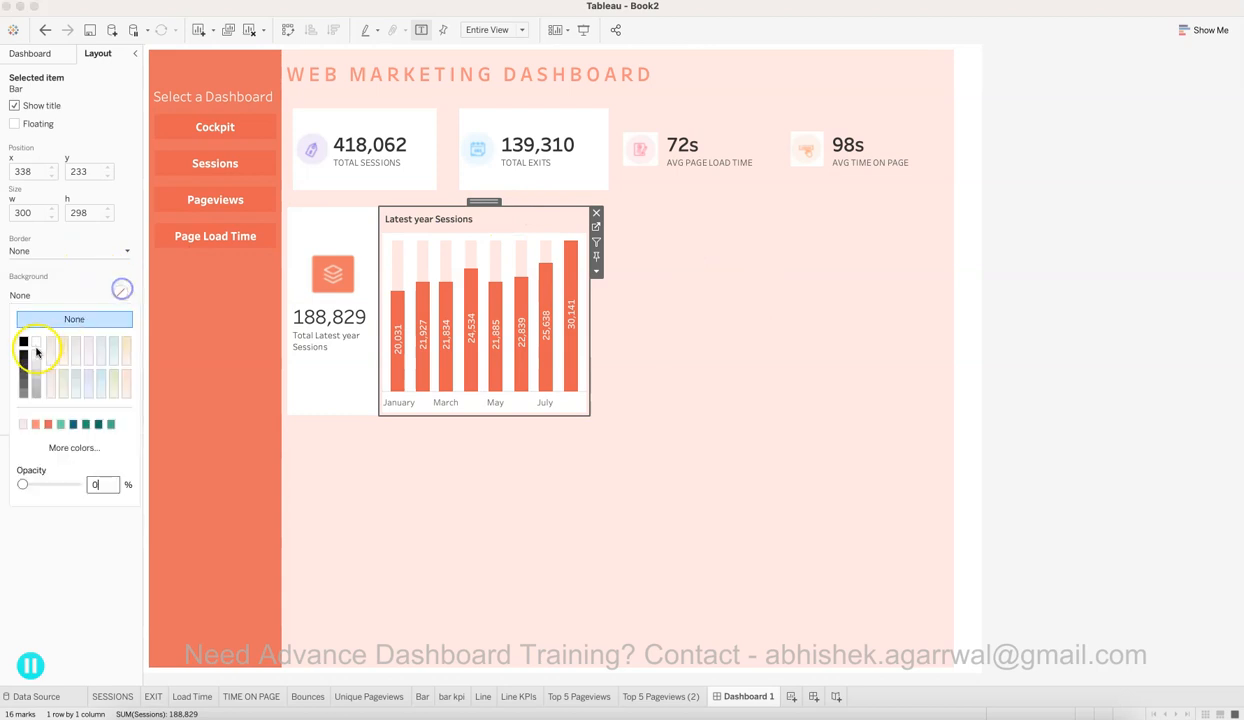
click(36, 343)
click(578, 380)
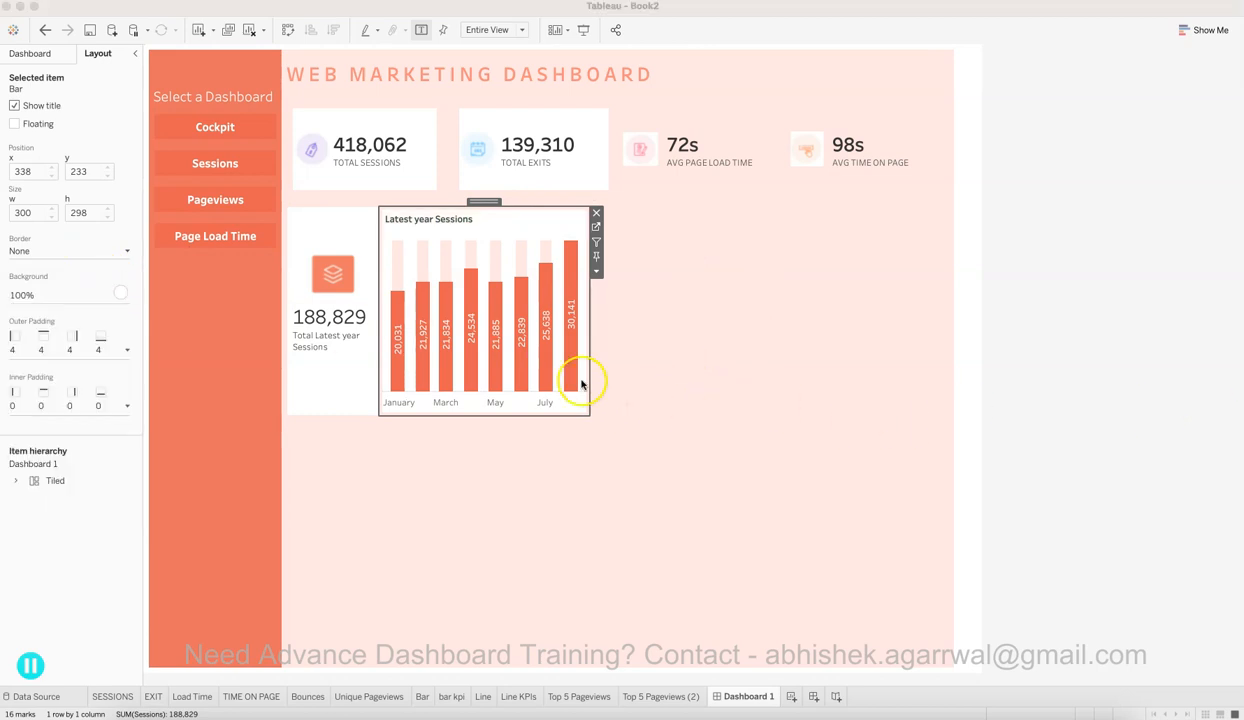
click(365, 276)
click(361, 224)
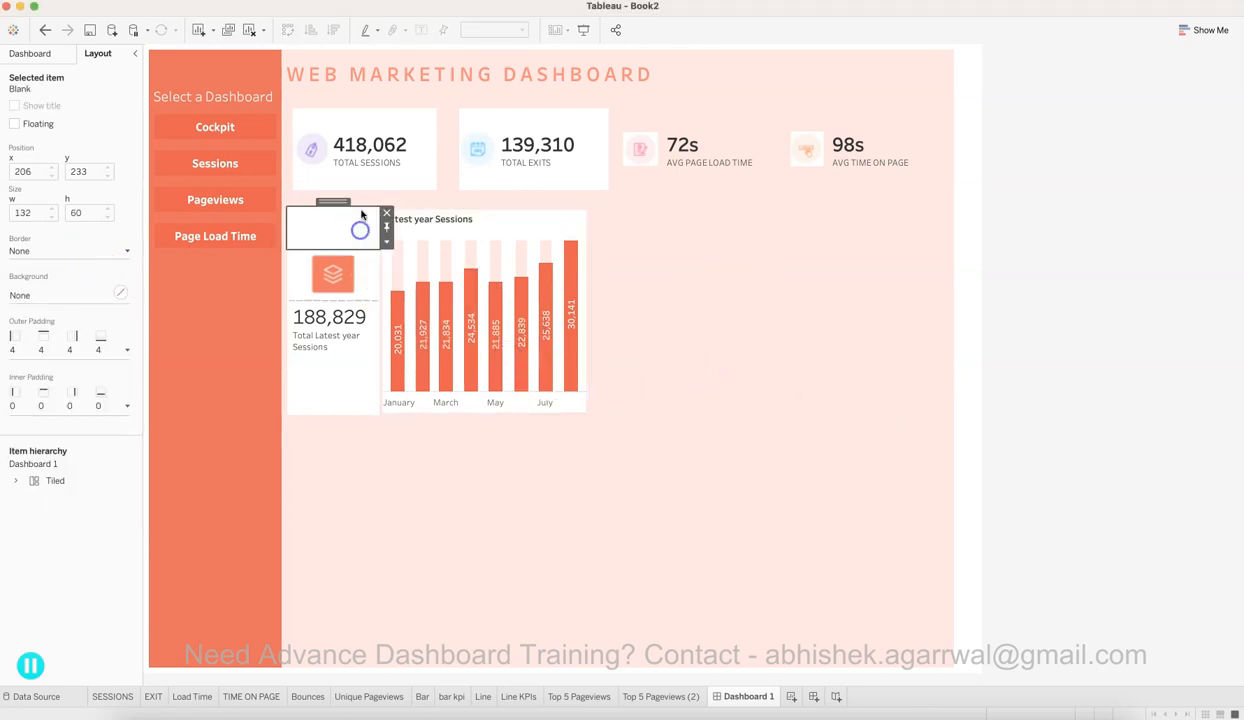
double_click(336, 204)
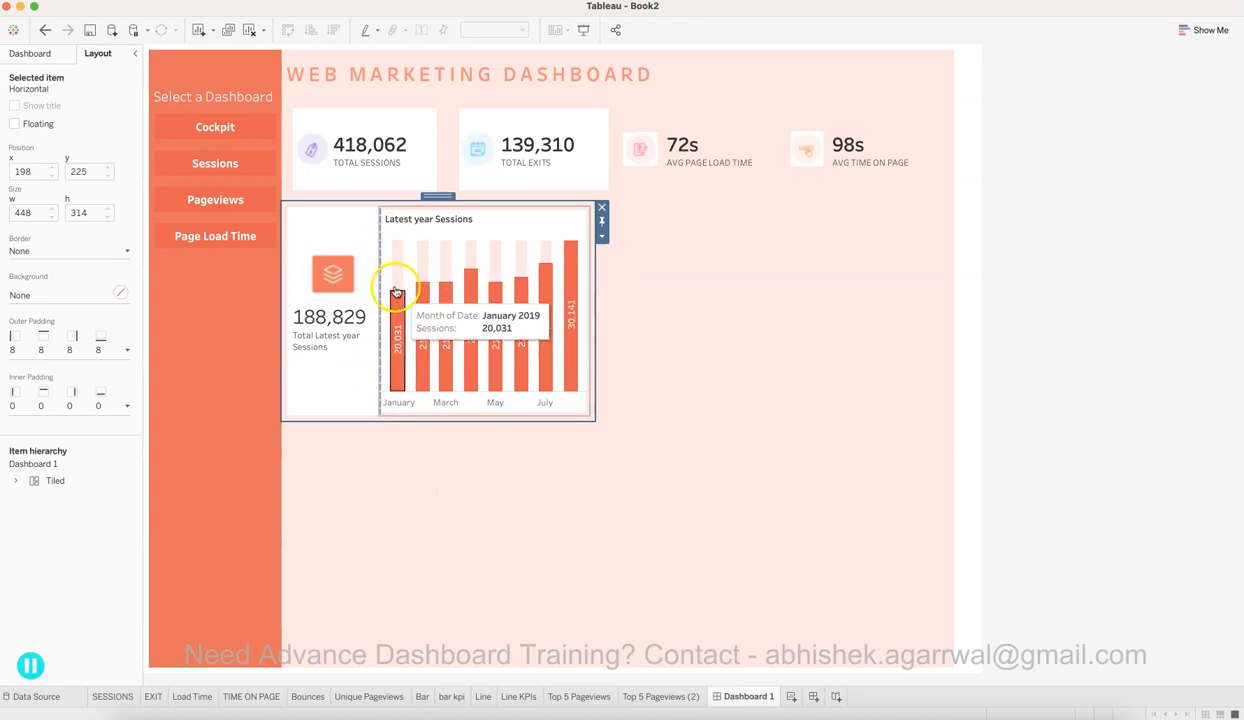
click(352, 212)
double_click(333, 201)
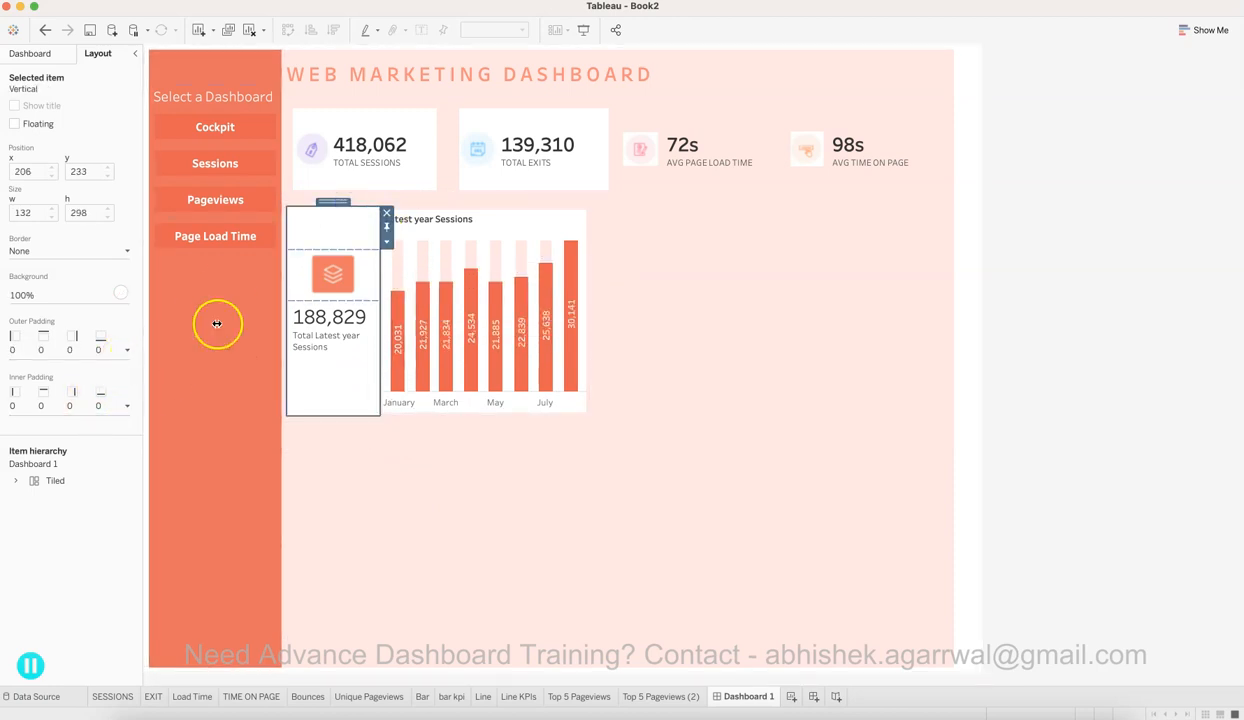
Step: Set the right outer padding of the blank above the icon to 0, keeping 4 on the other sides
click(349, 241)
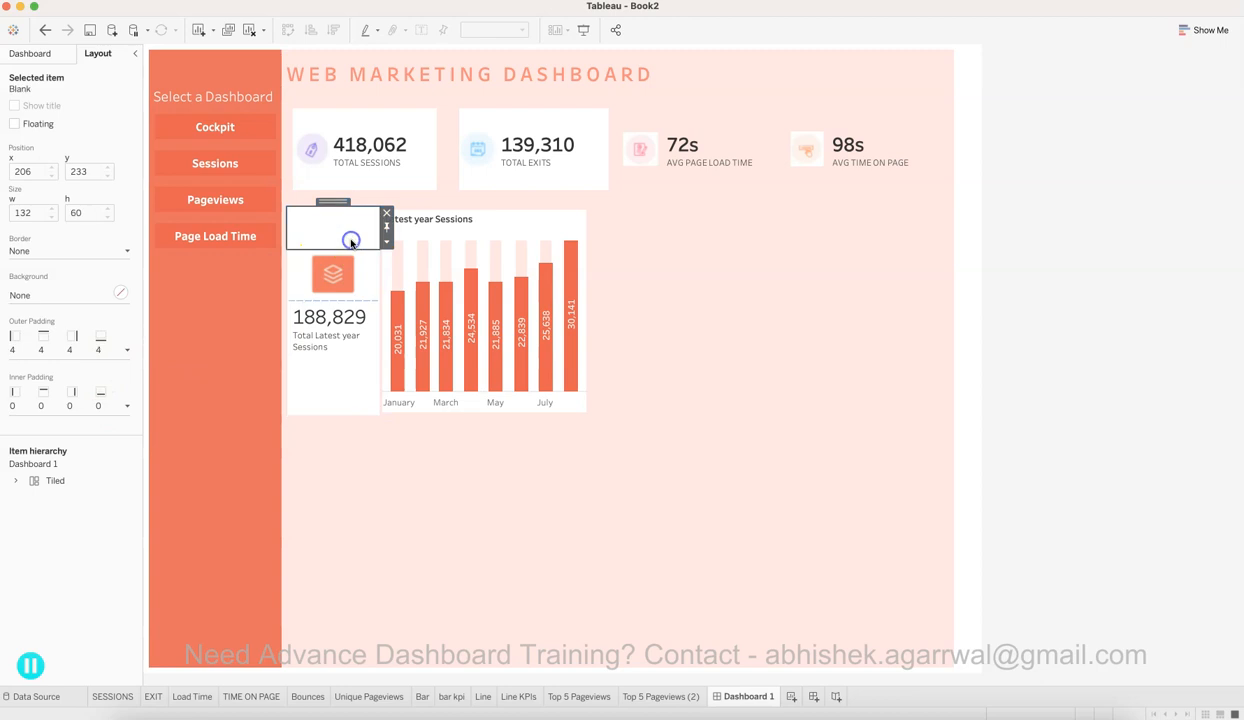
click(128, 351)
click(39, 372)
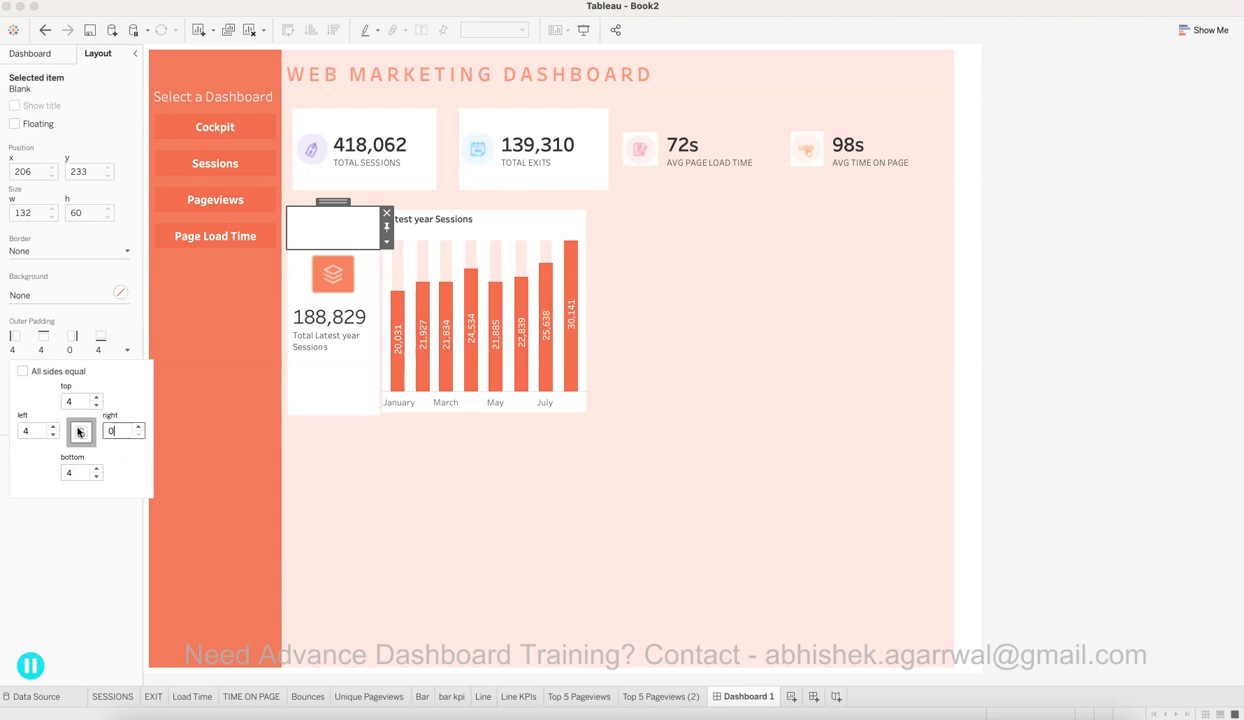
click(314, 369)
Step: Set the right outer padding of the icon5.png image to 0, keeping 4 on the other sides
click(355, 275)
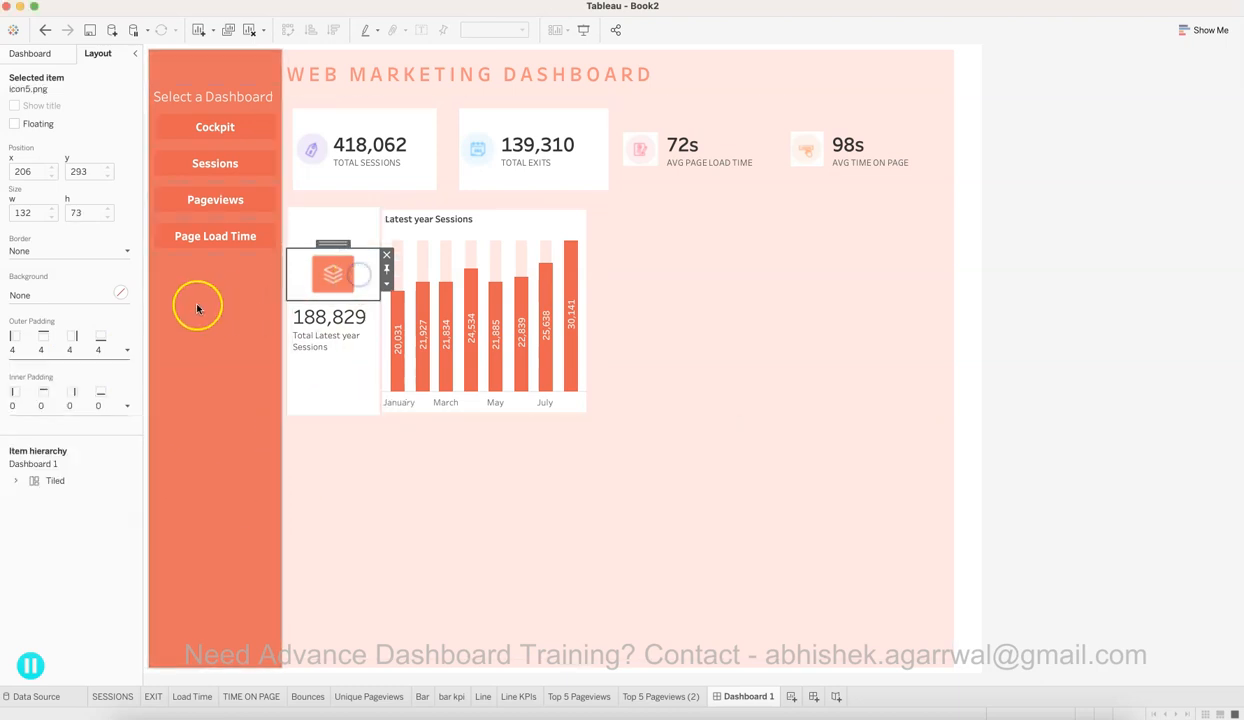
click(122, 351)
drag(121, 430, 70, 431)
text(0)
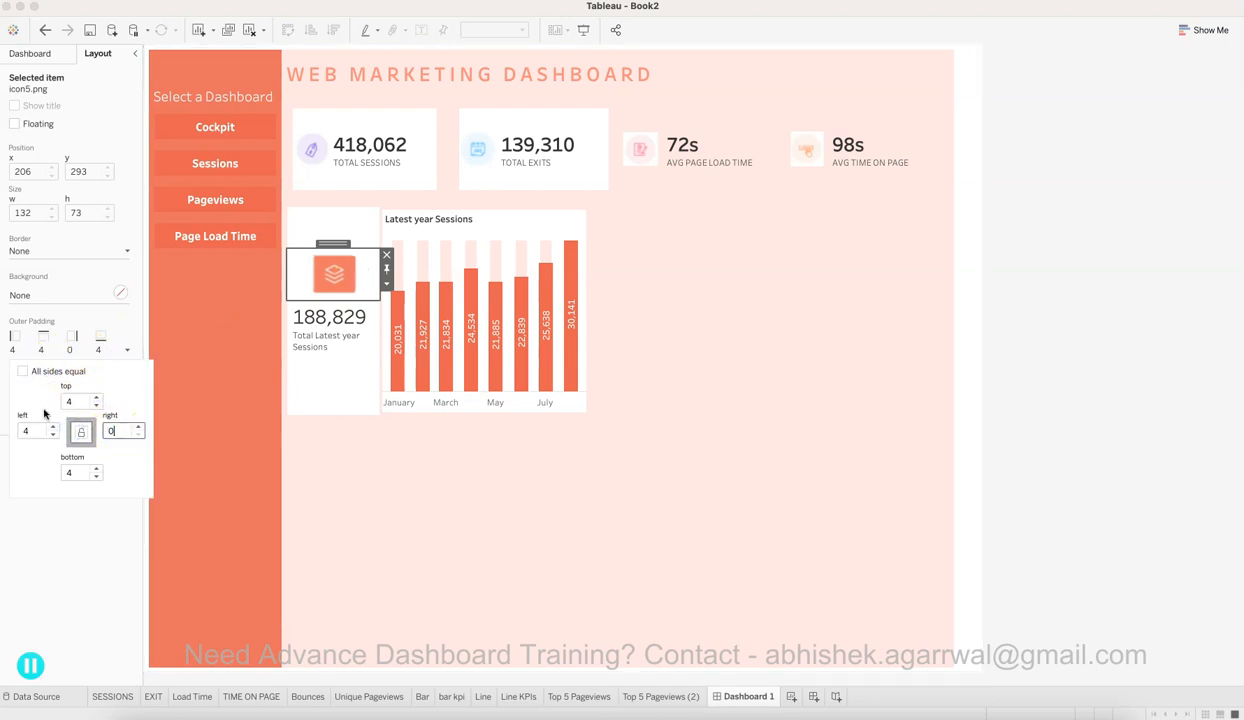
Step: Set the right outer padding of the bar kpi sheet to 0, keeping 4 on the other sides
click(367, 318)
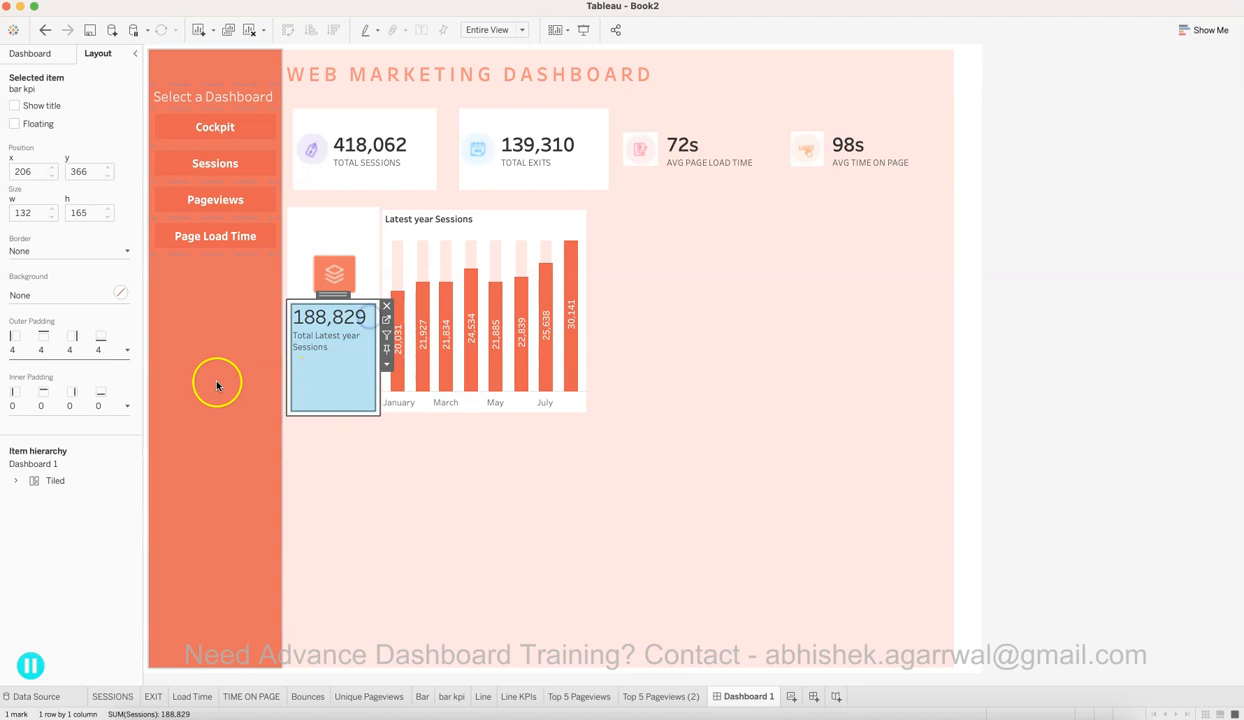
click(130, 352)
click(77, 370)
text(0)
Step: Set the bar chart's left outer padding to 0, keeping 4 on the other sides, and clear the KPI's mark selection
click(450, 222)
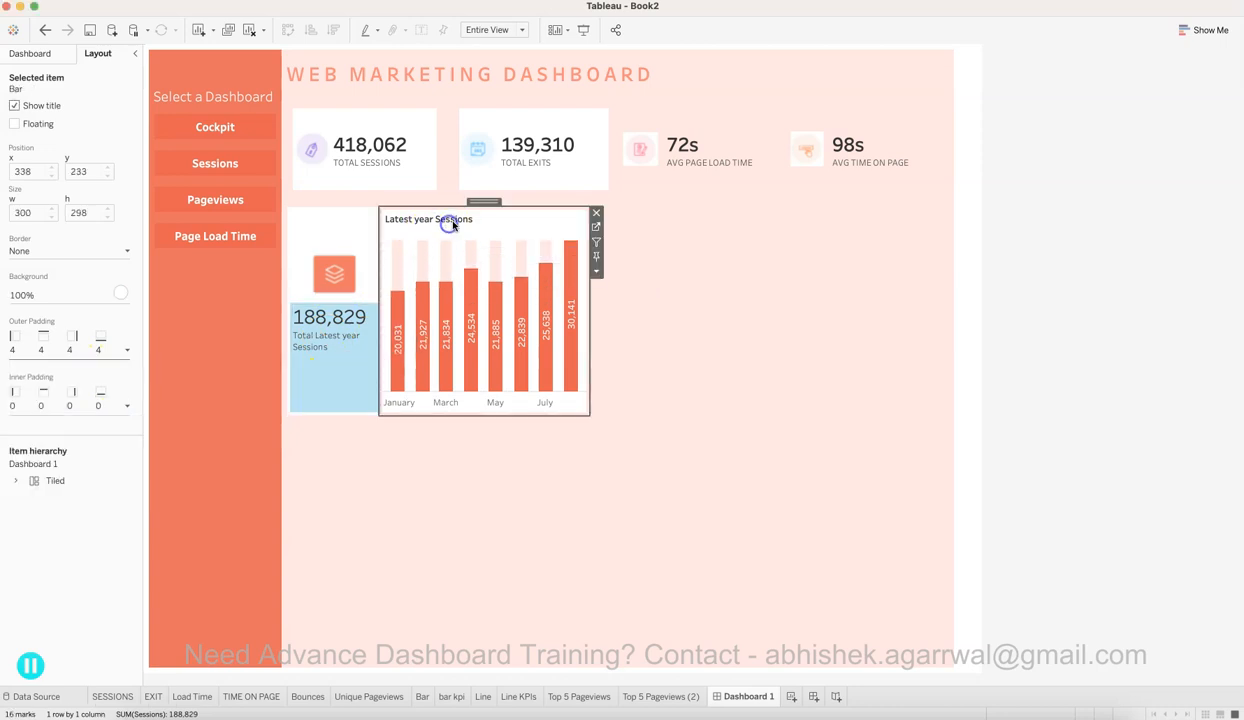
click(129, 351)
click(72, 372)
text(0)
key(Return)
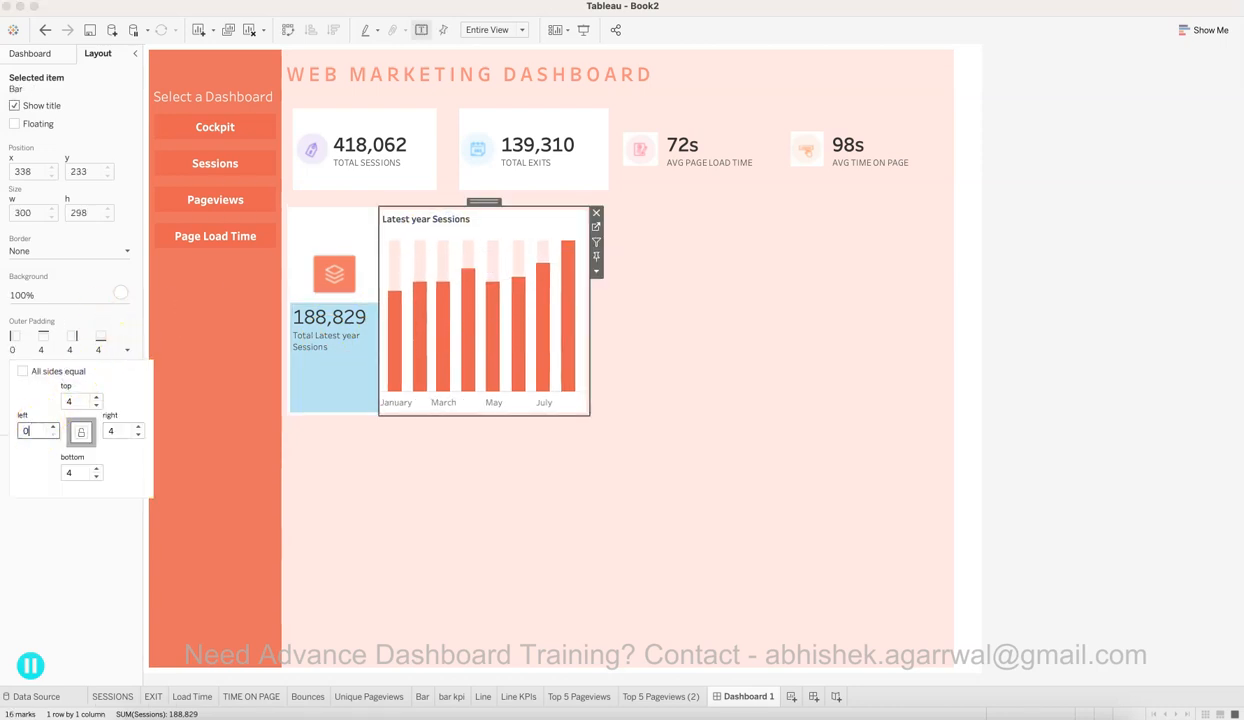
click(1089, 383)
click(339, 364)
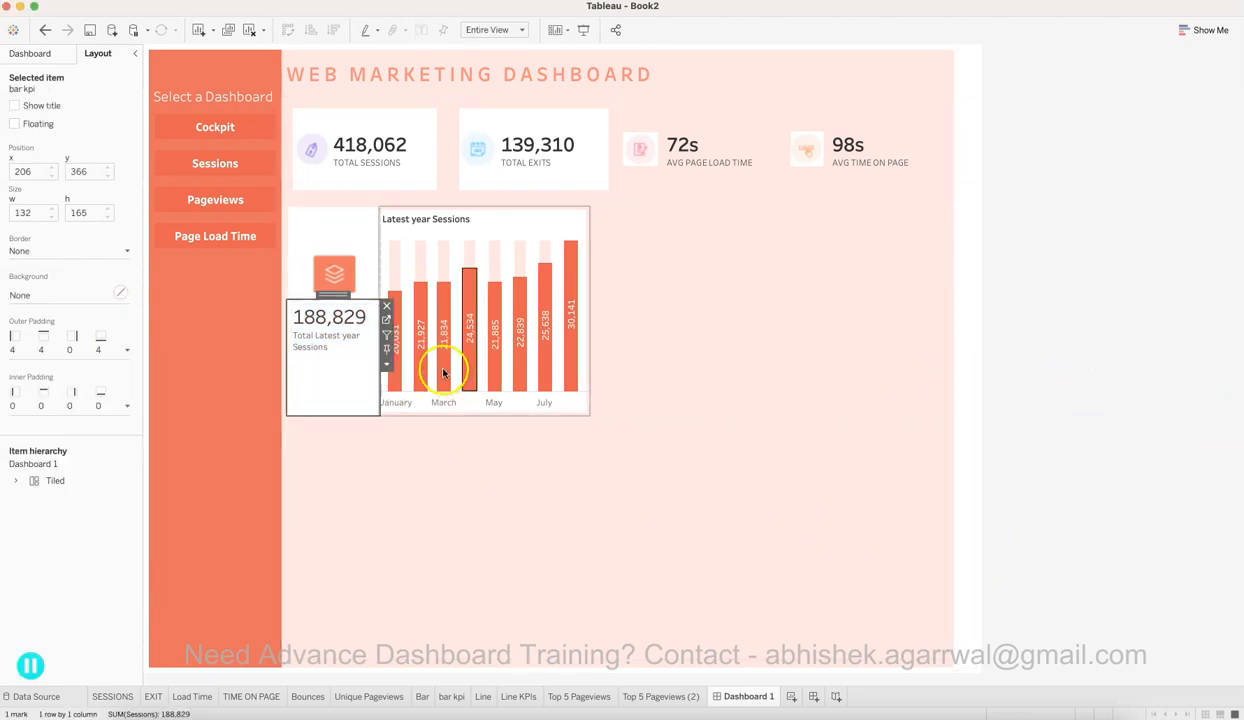
Step: Set the top outer padding of the blank above the icon to 6 to line it up with the bar chart
click(702, 288)
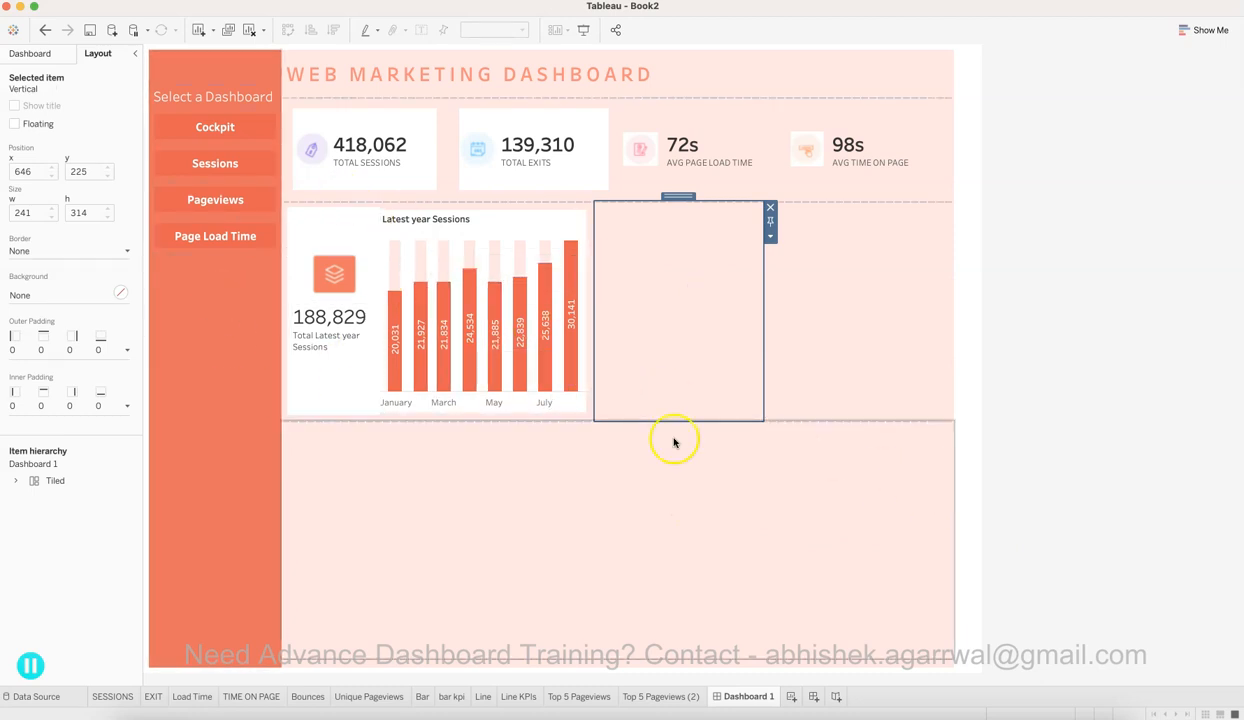
click(448, 226)
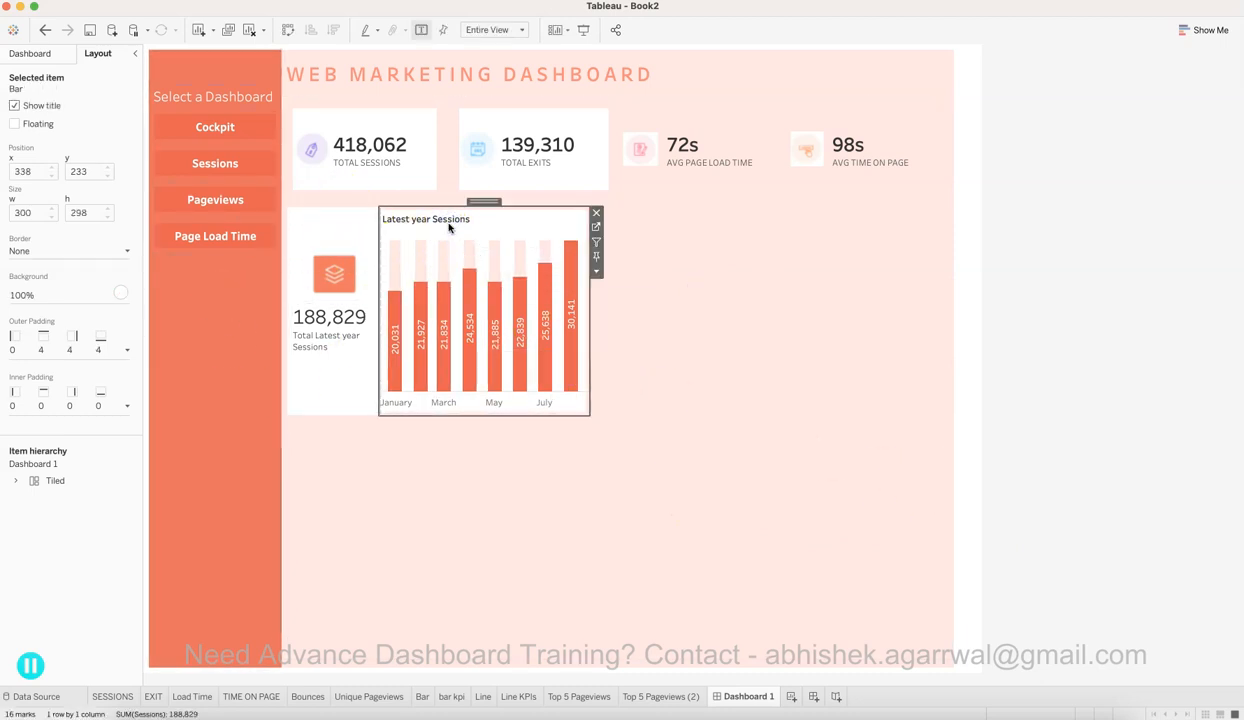
click(341, 225)
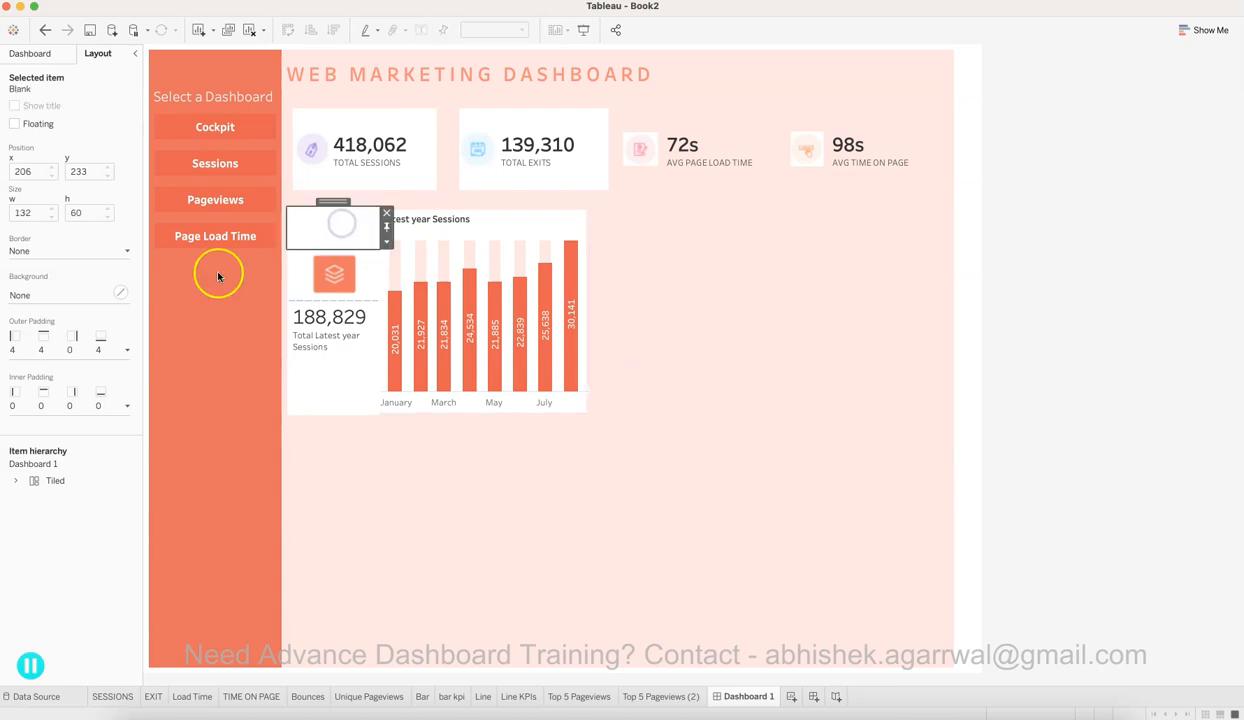
click(127, 351)
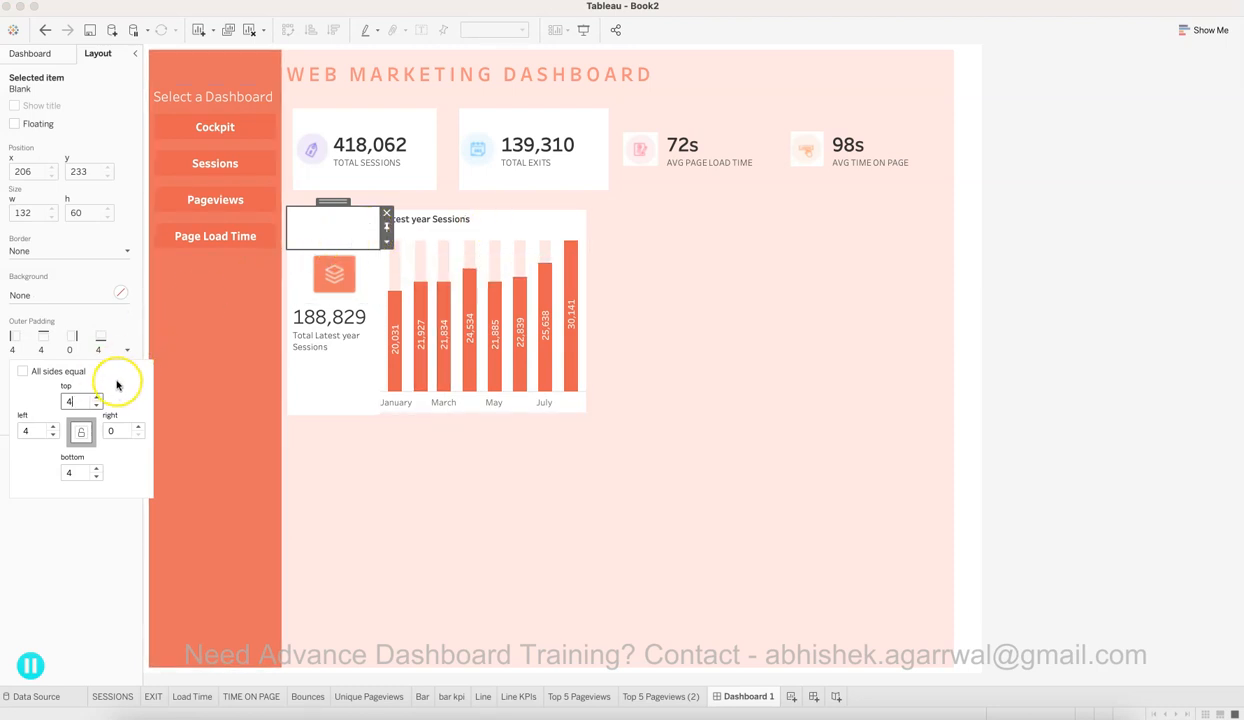
text(0)
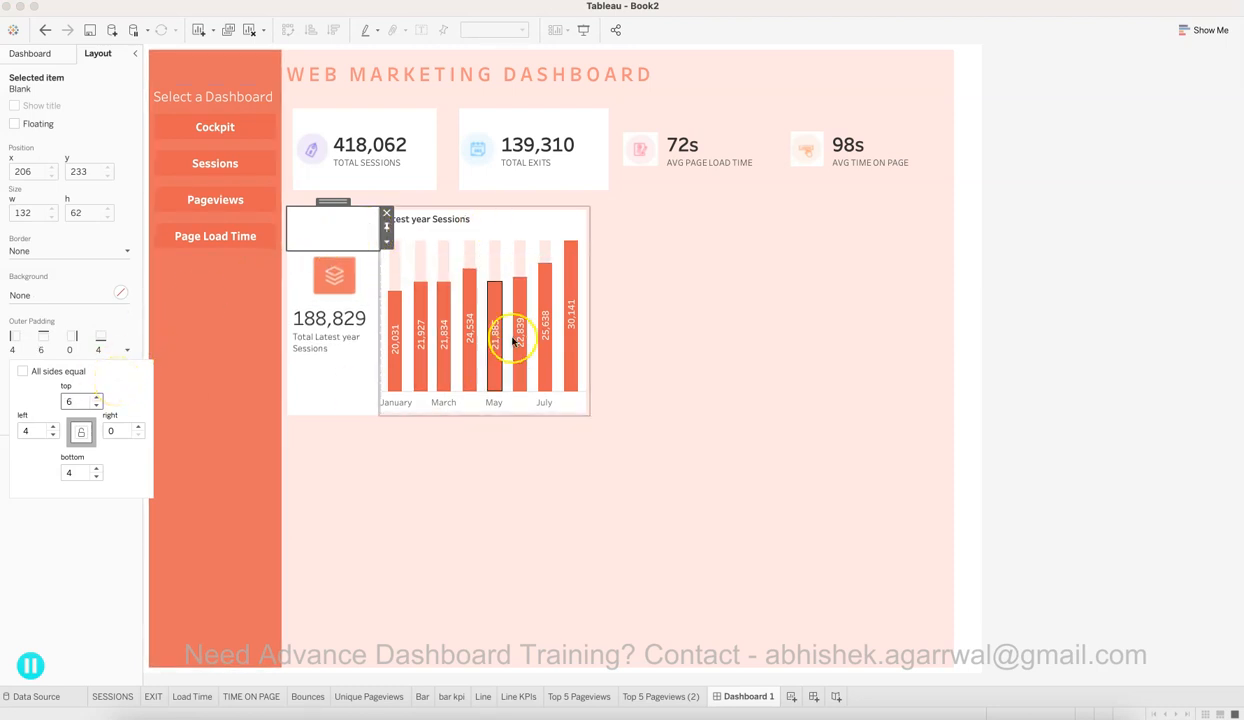
Step: Set the outer padding of the vertical container holding the sessions icon and total KPI to 4 on all sides
click(679, 305)
click(339, 228)
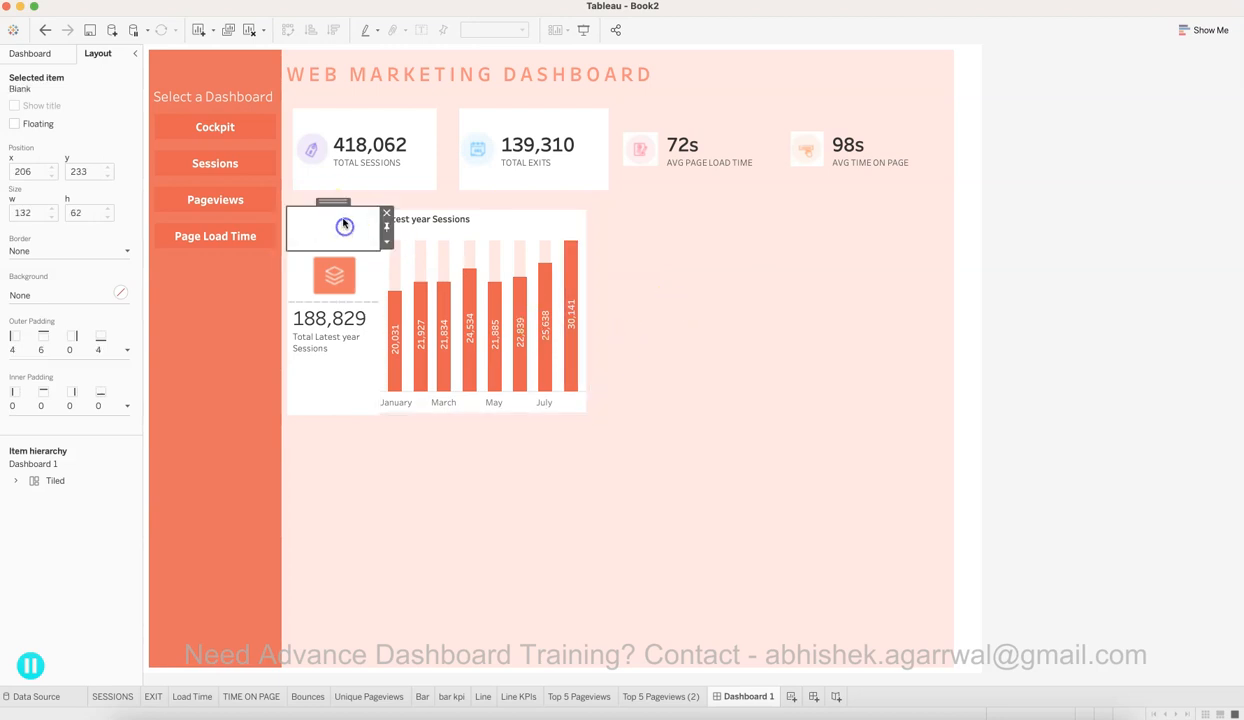
double_click(338, 203)
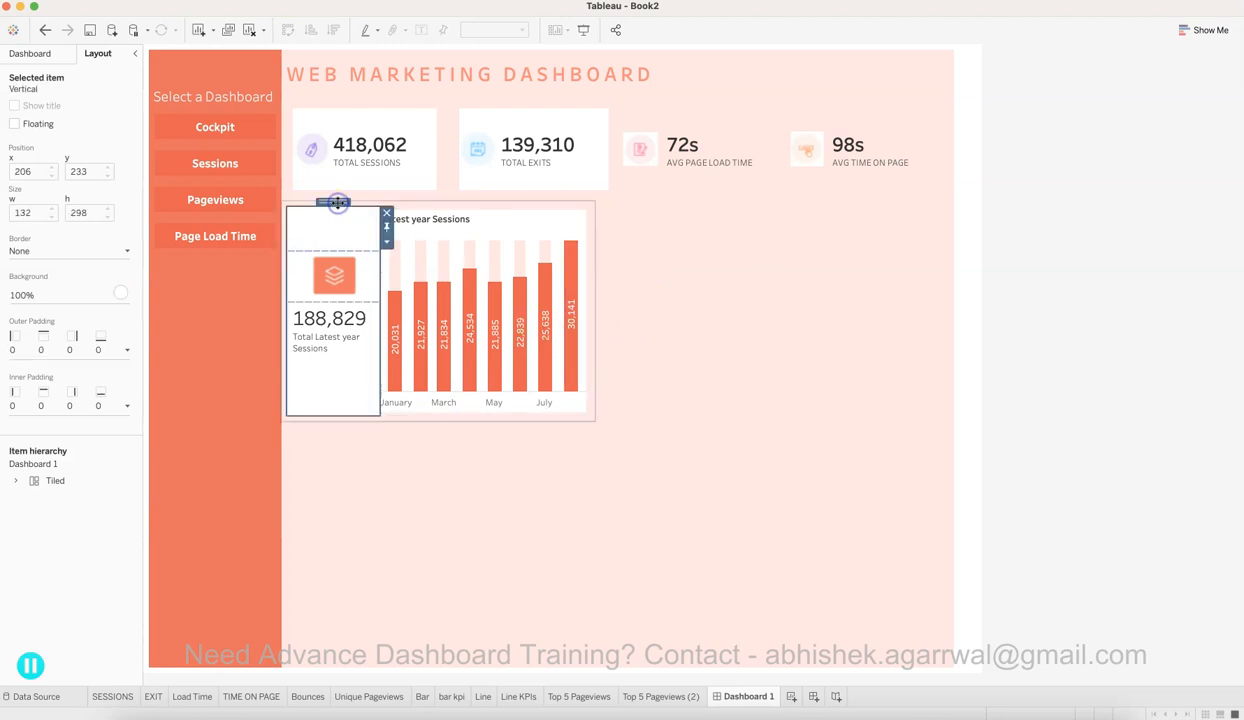
click(440, 219)
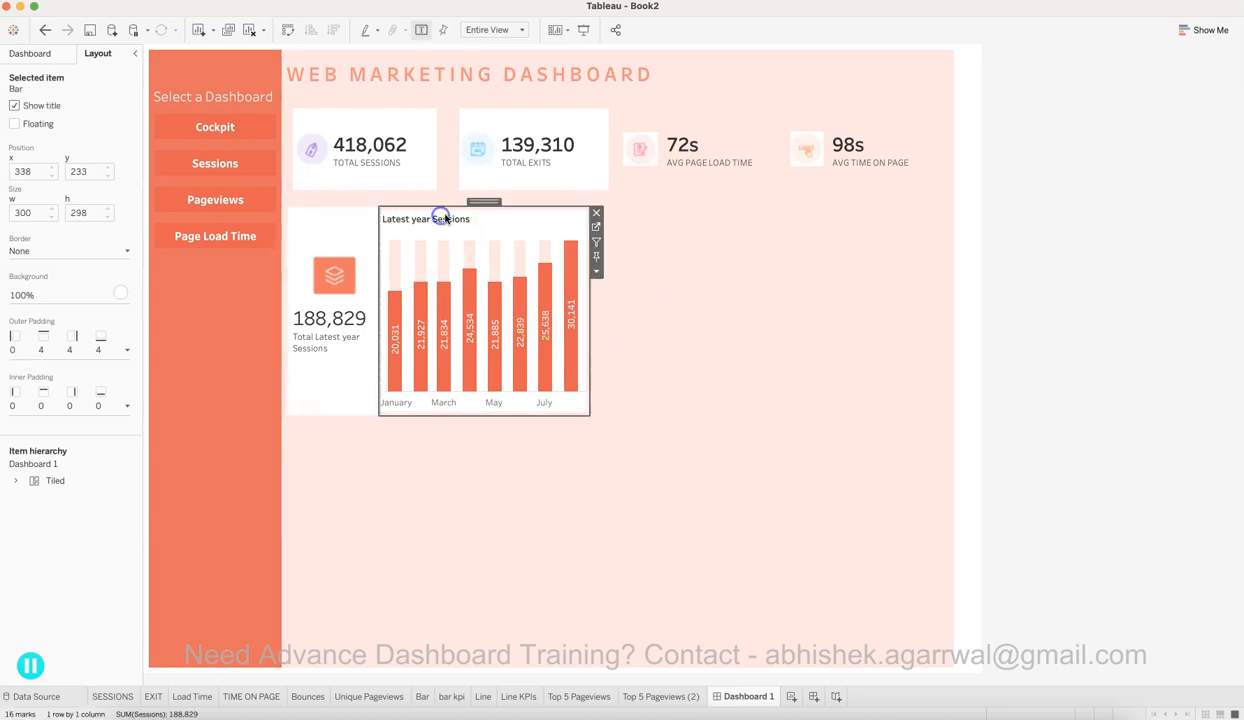
click(349, 218)
double_click(334, 202)
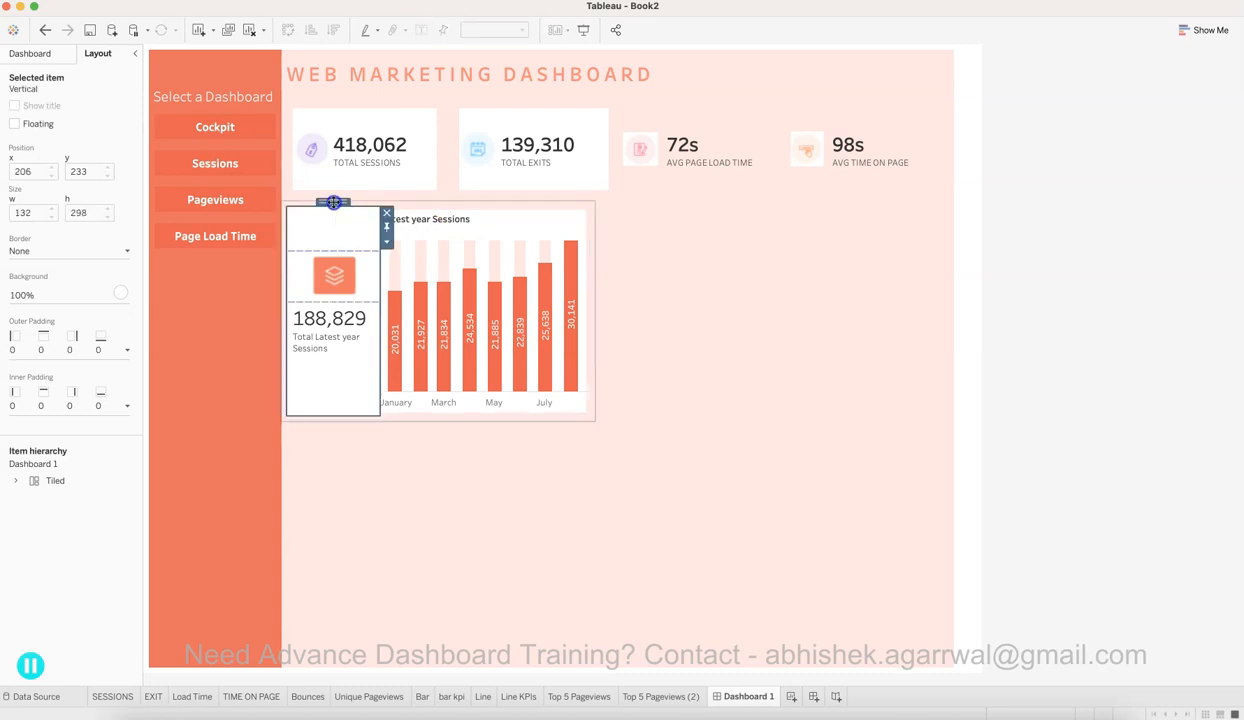
click(124, 348)
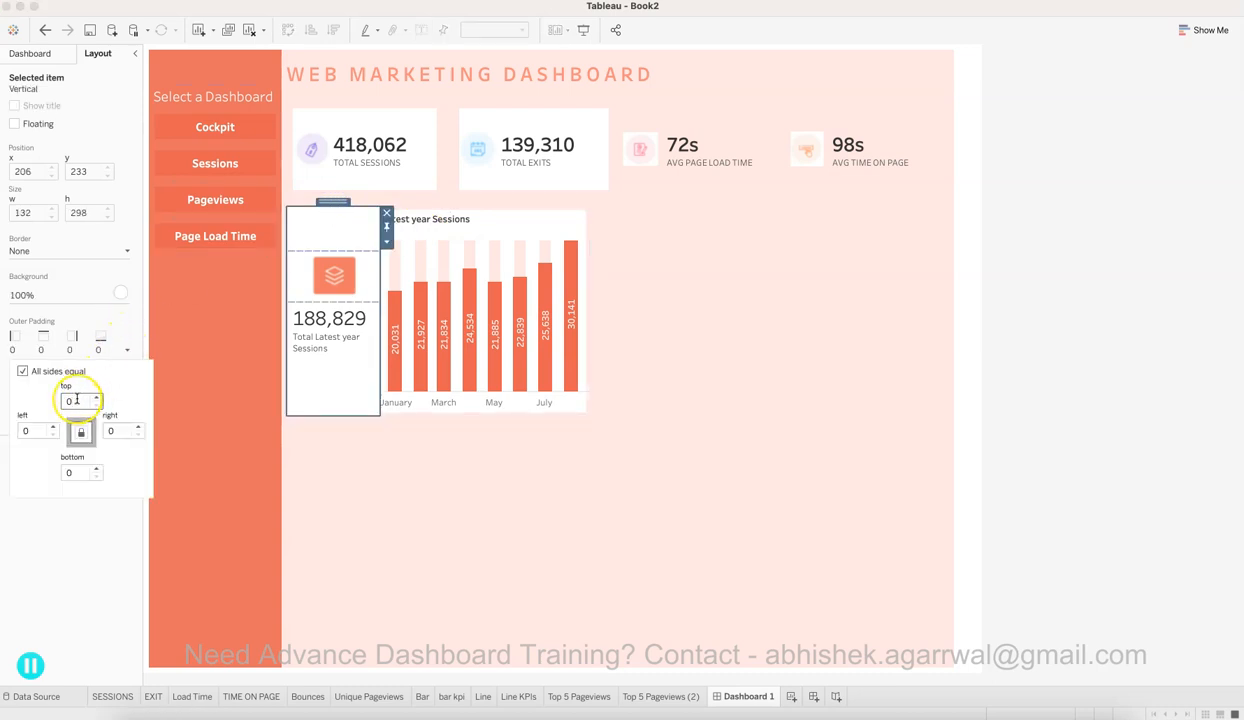
key(BackSpace)
text(4)
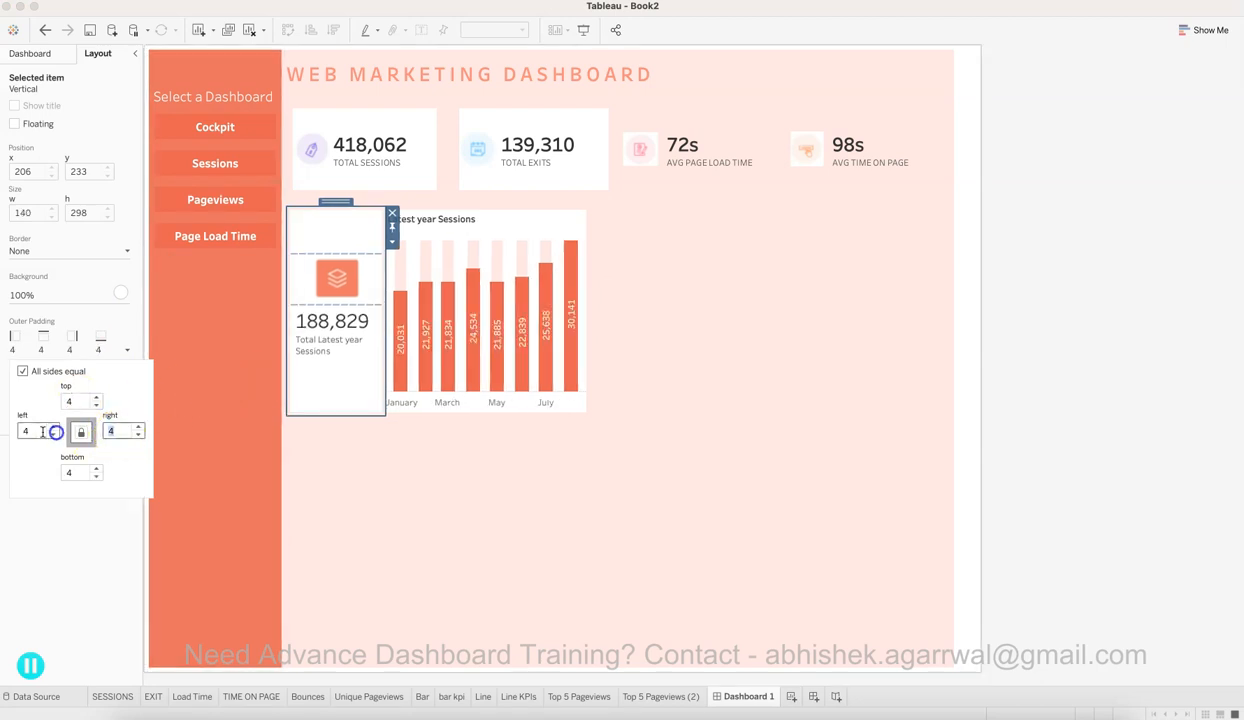
Step: Reduce only the right outer padding of the sessions KPI container to 0, keeping 4 on the other sides
click(24, 371)
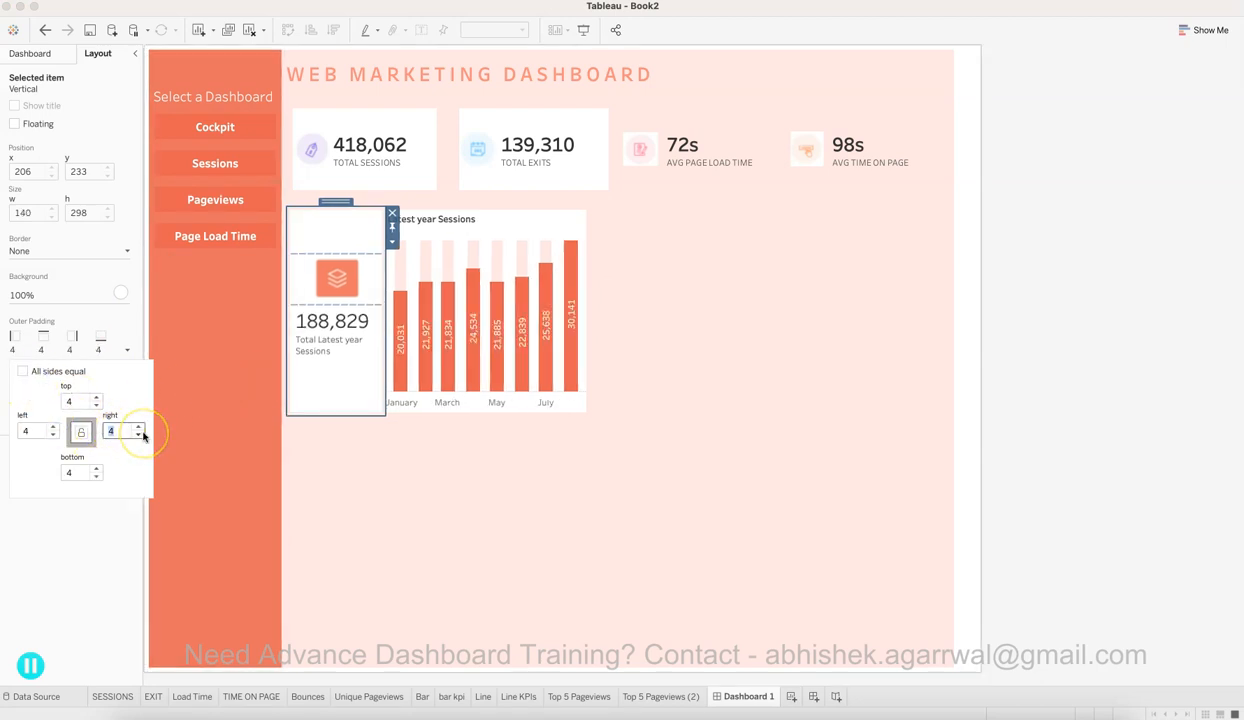
text(0)
click(850, 349)
click(1146, 410)
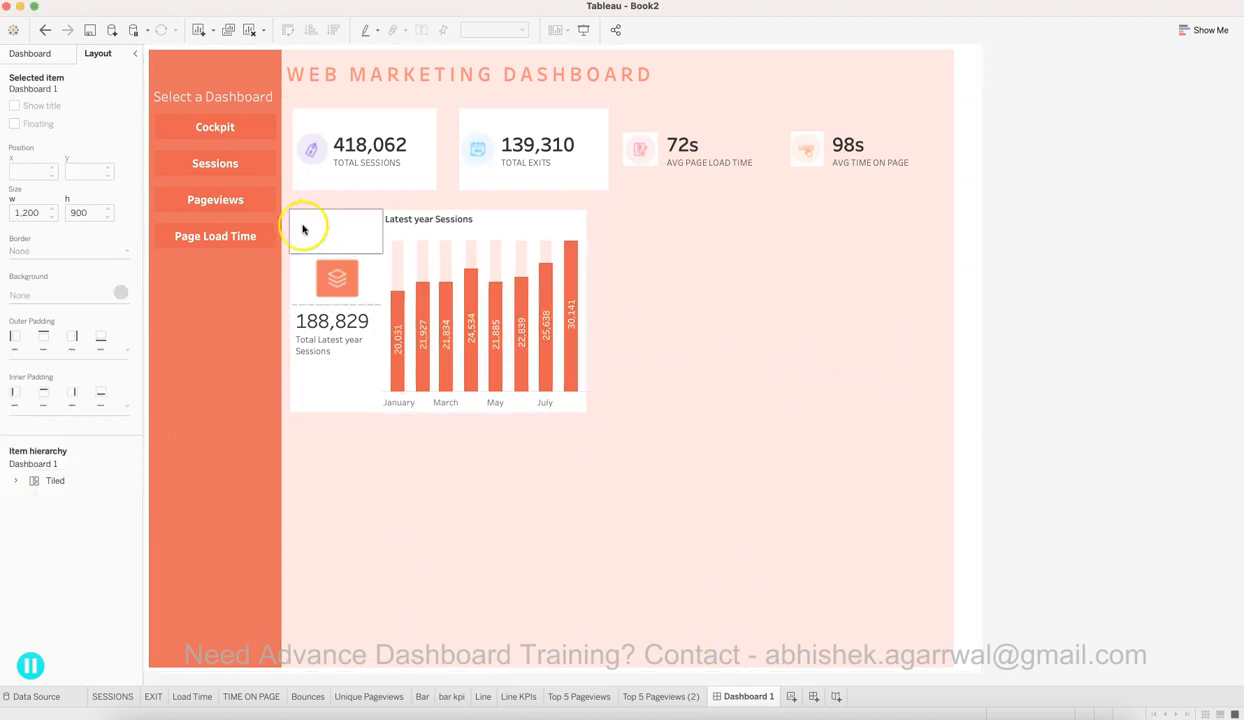
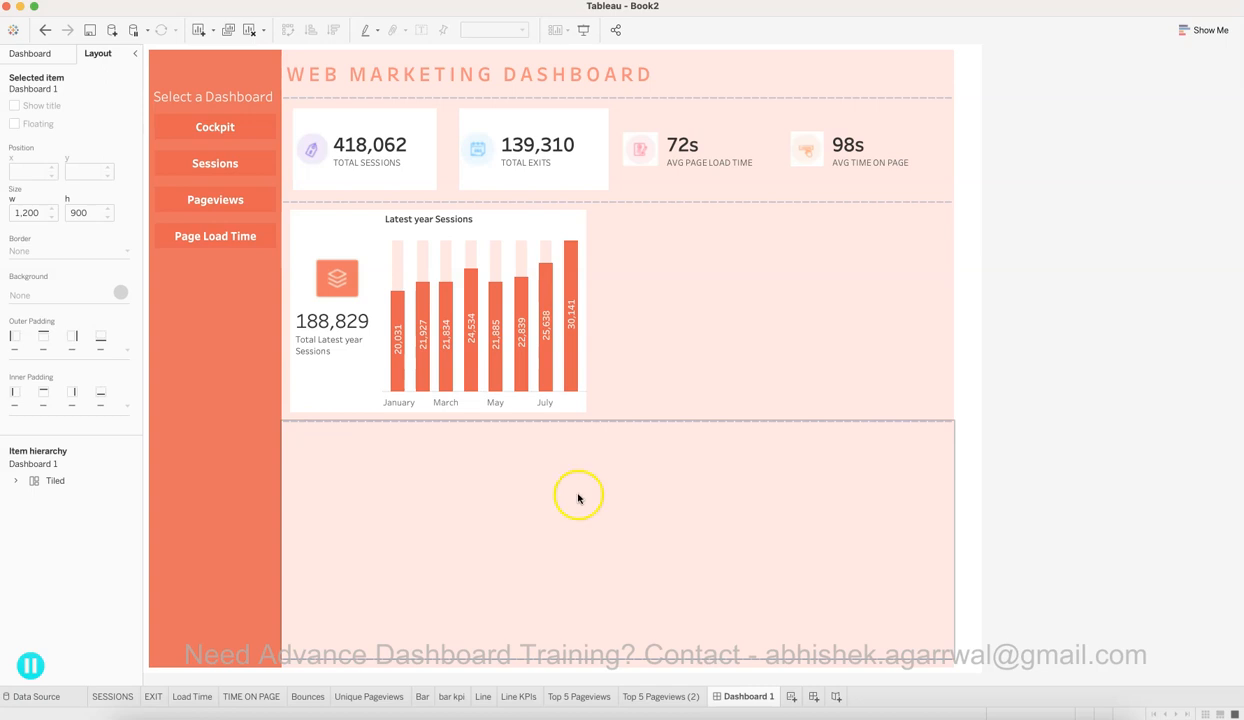
Step: Add the Bounces sheet to the empty vertical container beside the sessions panel in the second row
click(694, 363)
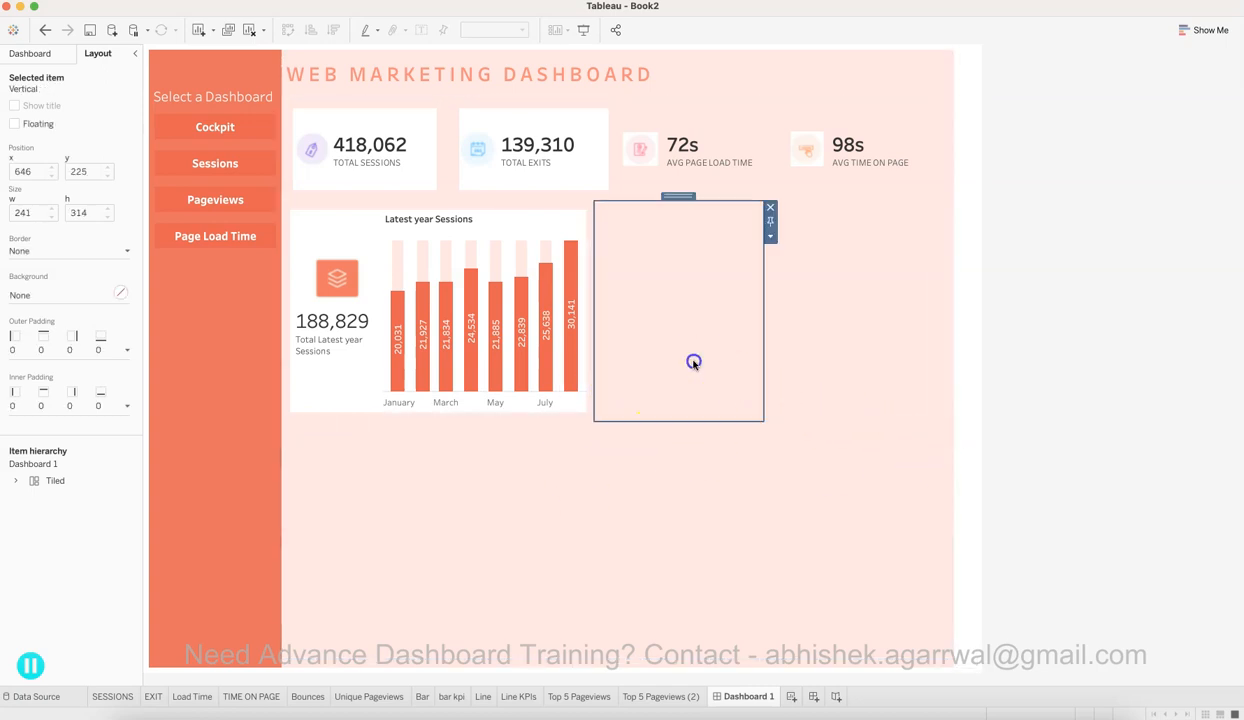
click(32, 54)
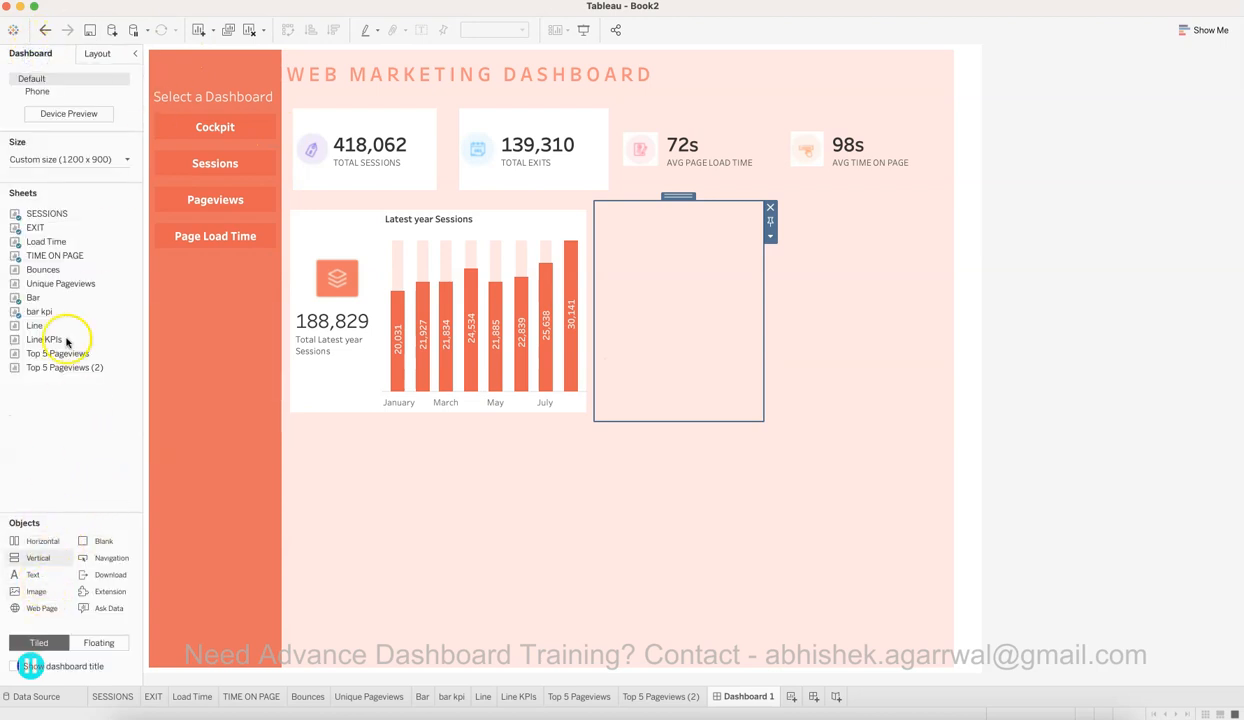
drag(61, 271, 680, 322)
Step: Insert an image object above the Bounces sheet, using icon 6.png from the icon folder
drag(44, 593, 750, 358)
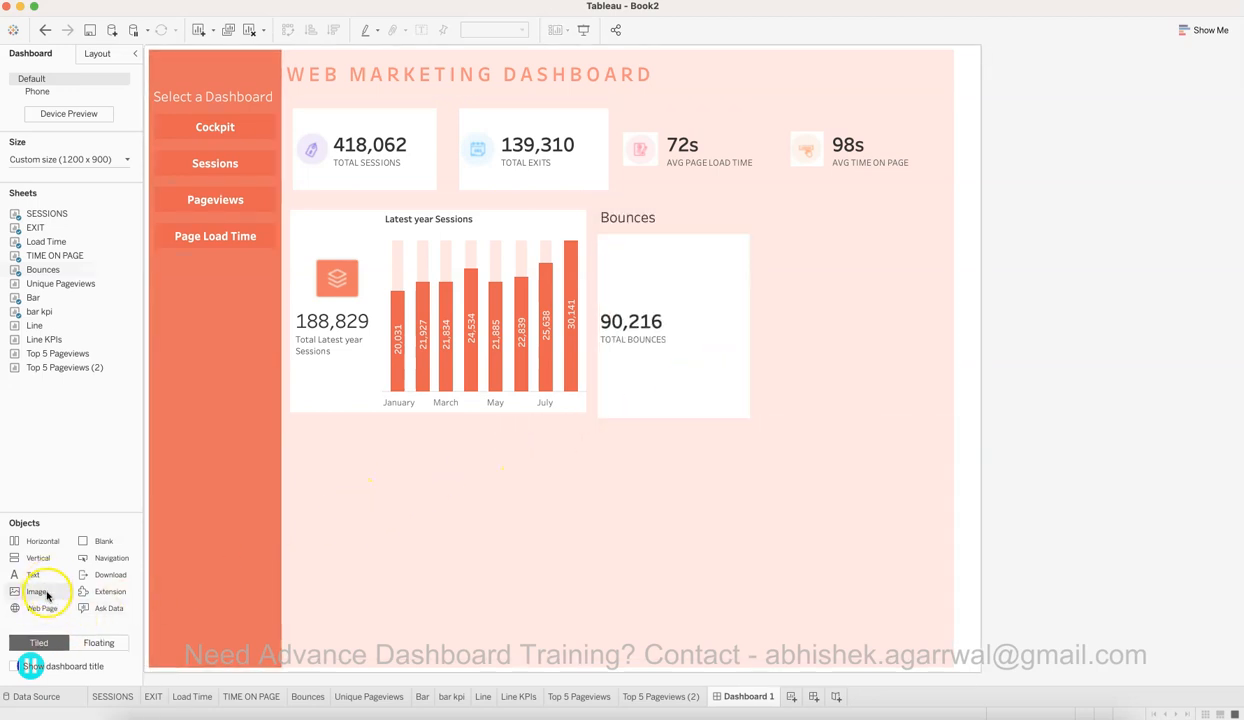
drag(45, 596, 672, 215)
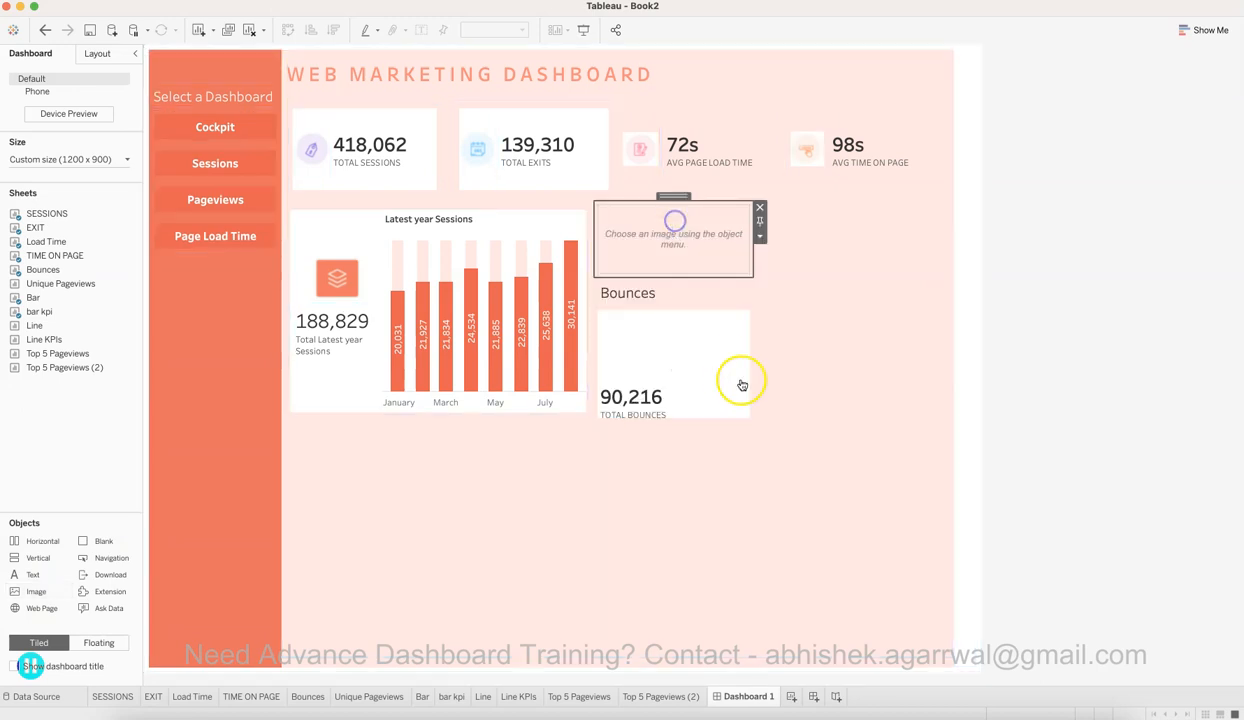
click(528, 347)
click(535, 363)
click(696, 302)
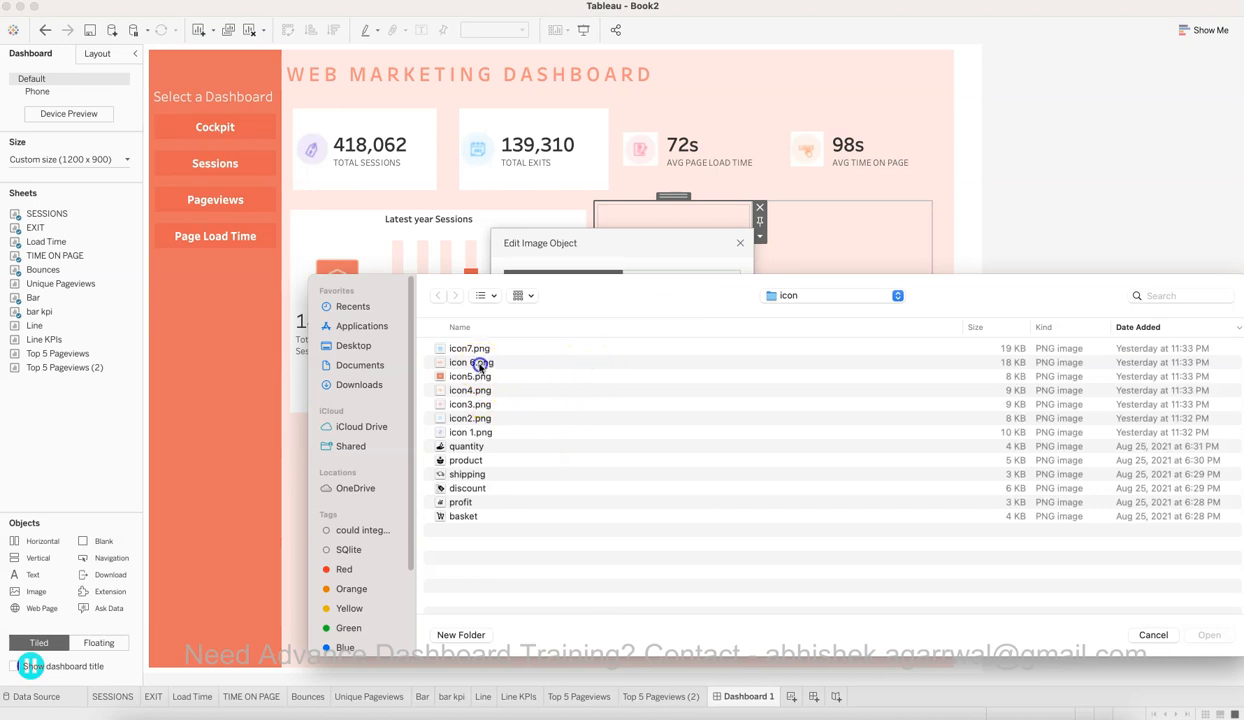
double_click(479, 365)
click(708, 486)
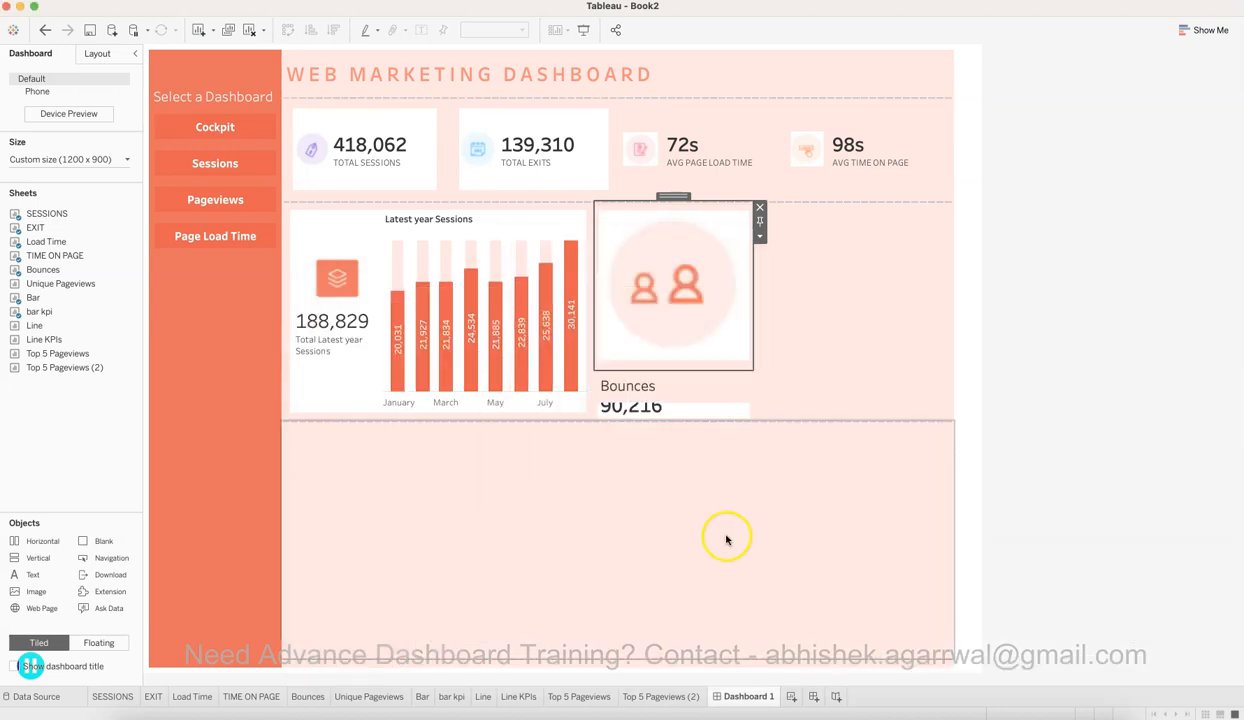
Step: Shrink the icon 6.png image to about 90 px high and hide the Bounces sheet's title
drag(686, 370, 703, 265)
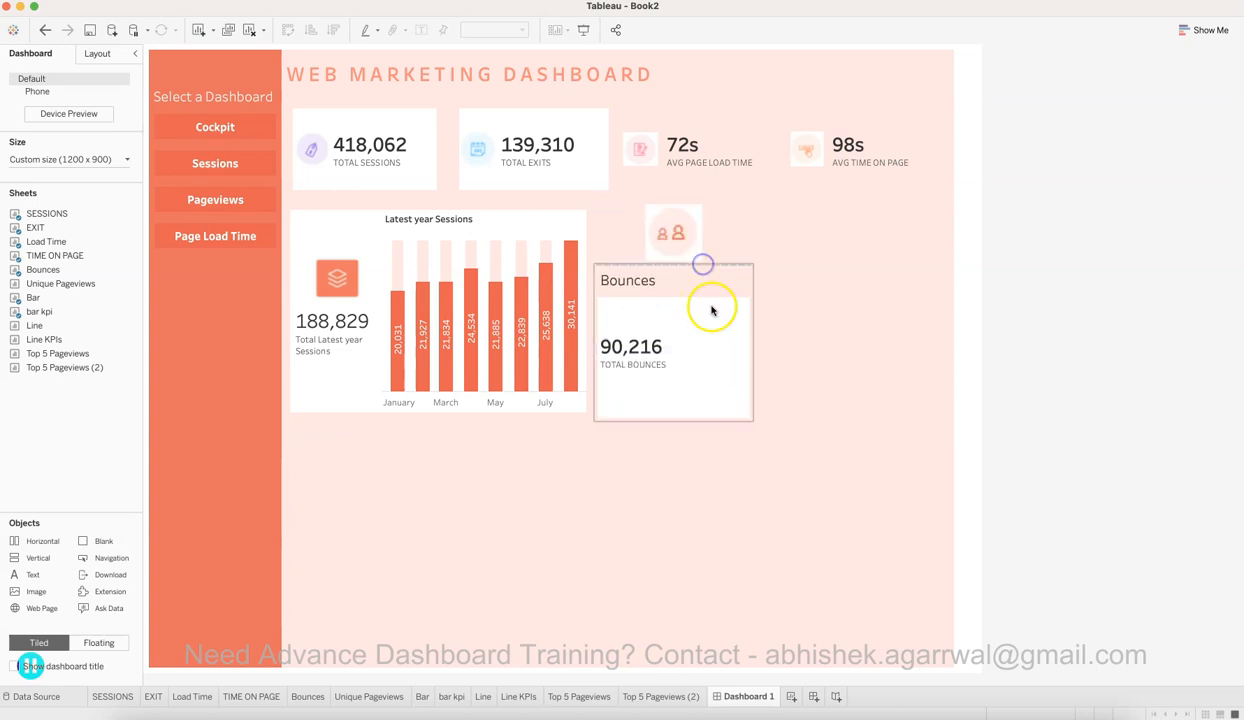
right_click(638, 284)
click(672, 317)
Step: Give the icon 6.png image a white background and set its bottom outer padding to 0, keeping 4 elsewhere
click(655, 228)
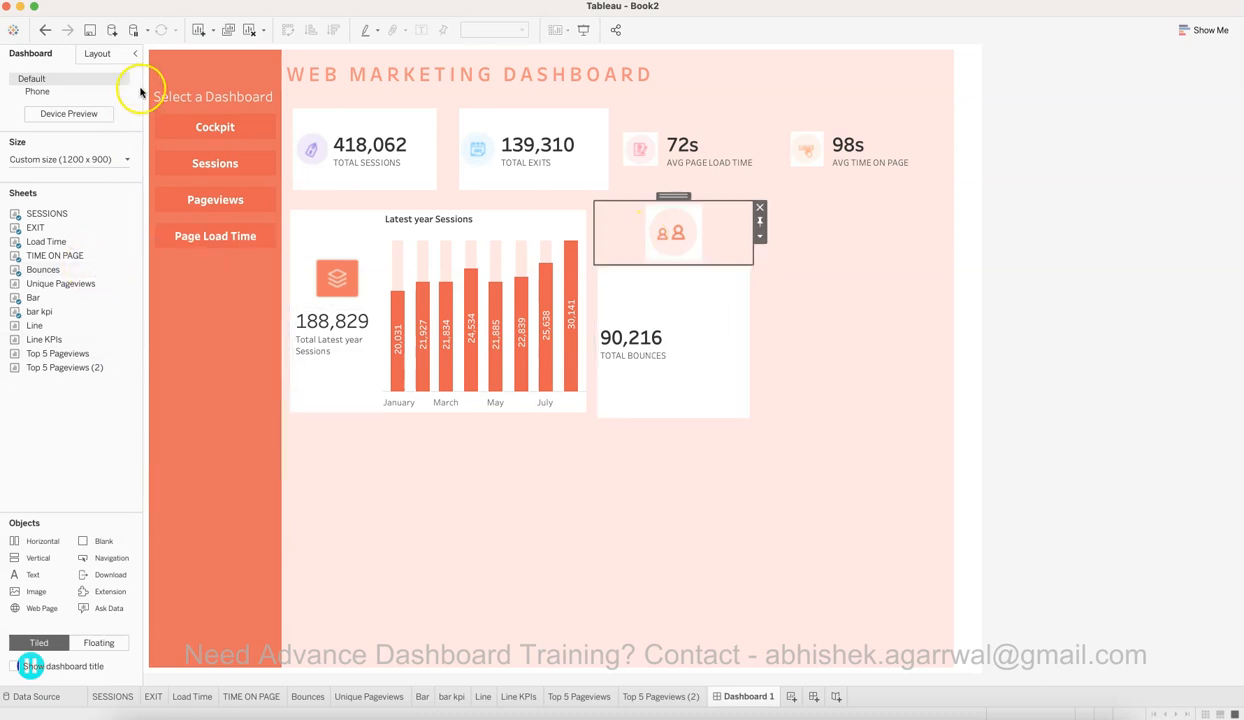
click(116, 58)
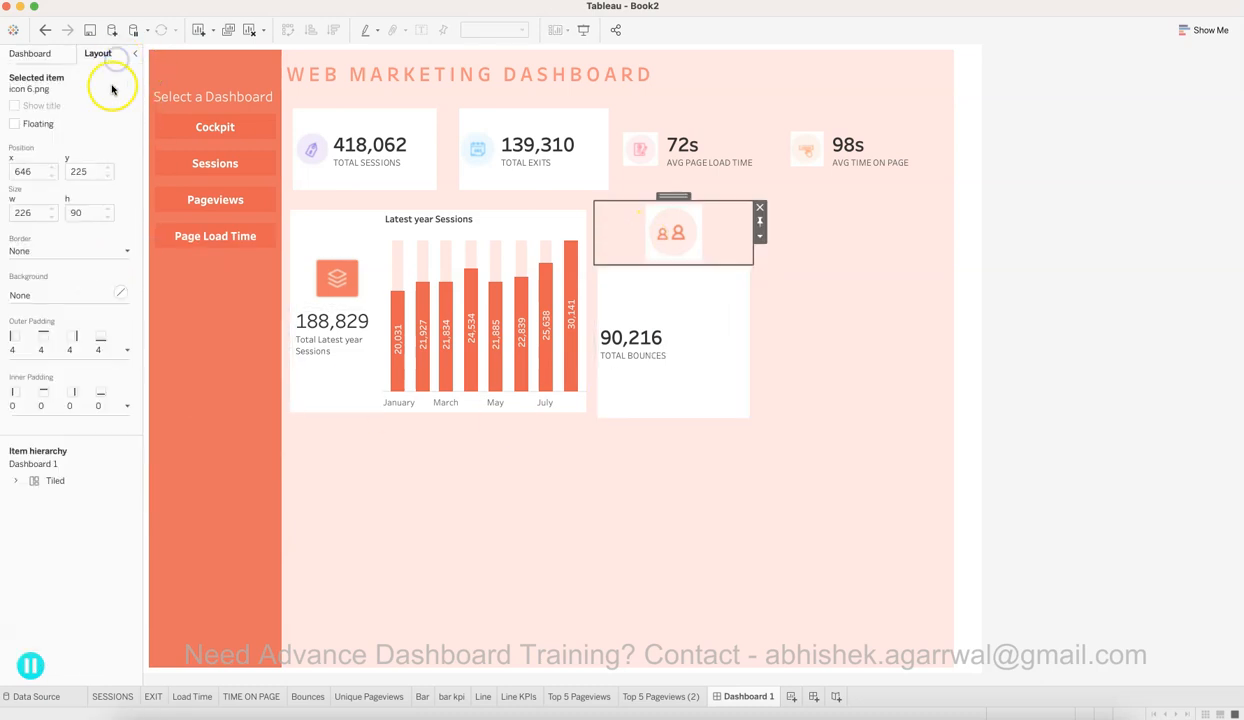
click(118, 296)
click(35, 340)
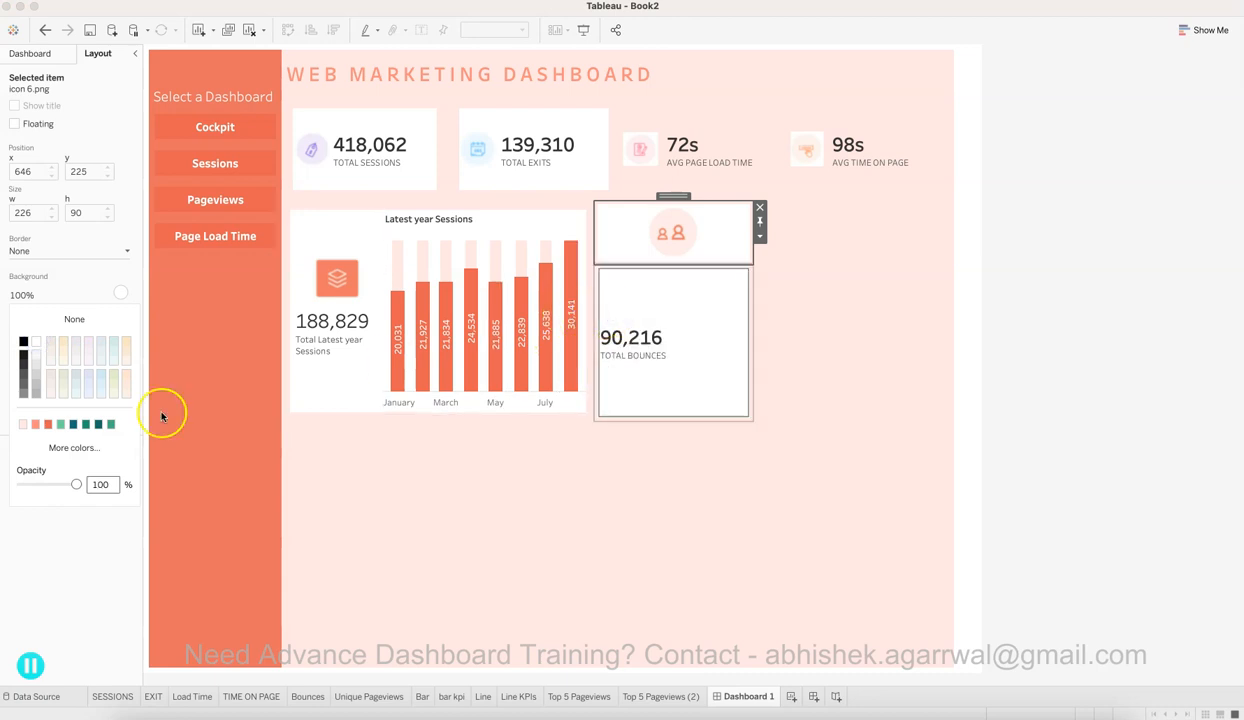
click(121, 291)
click(124, 350)
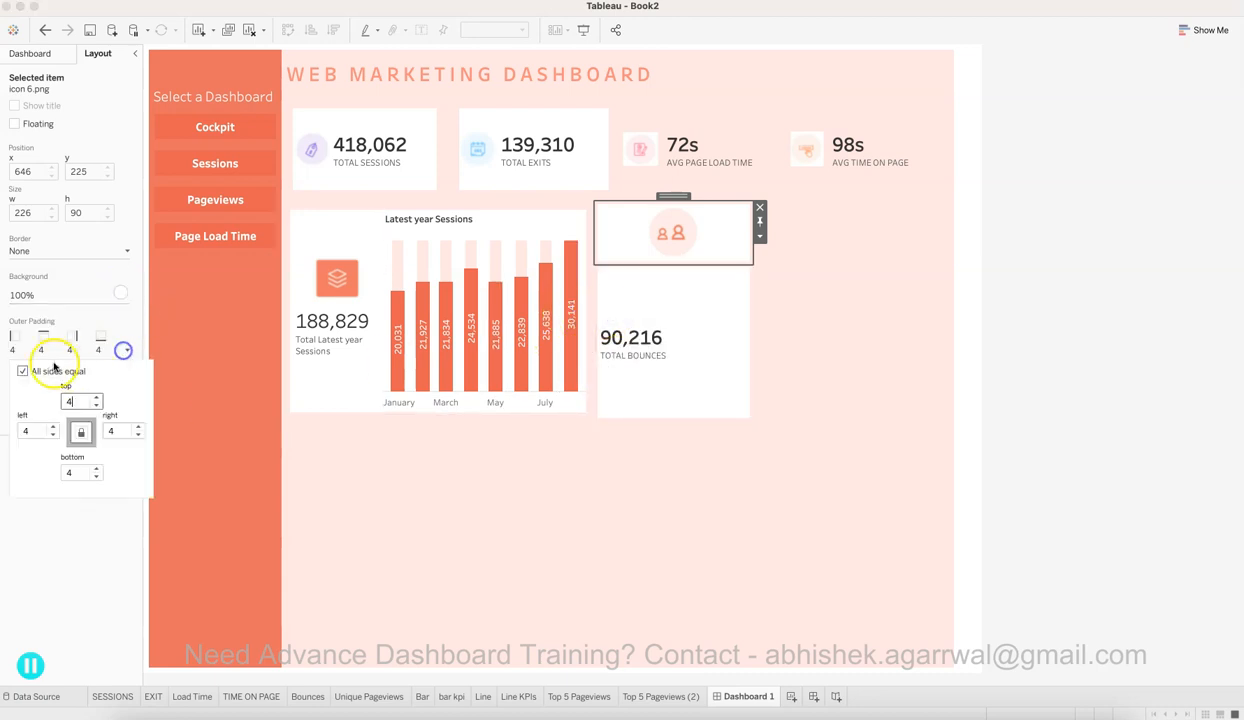
click(74, 471)
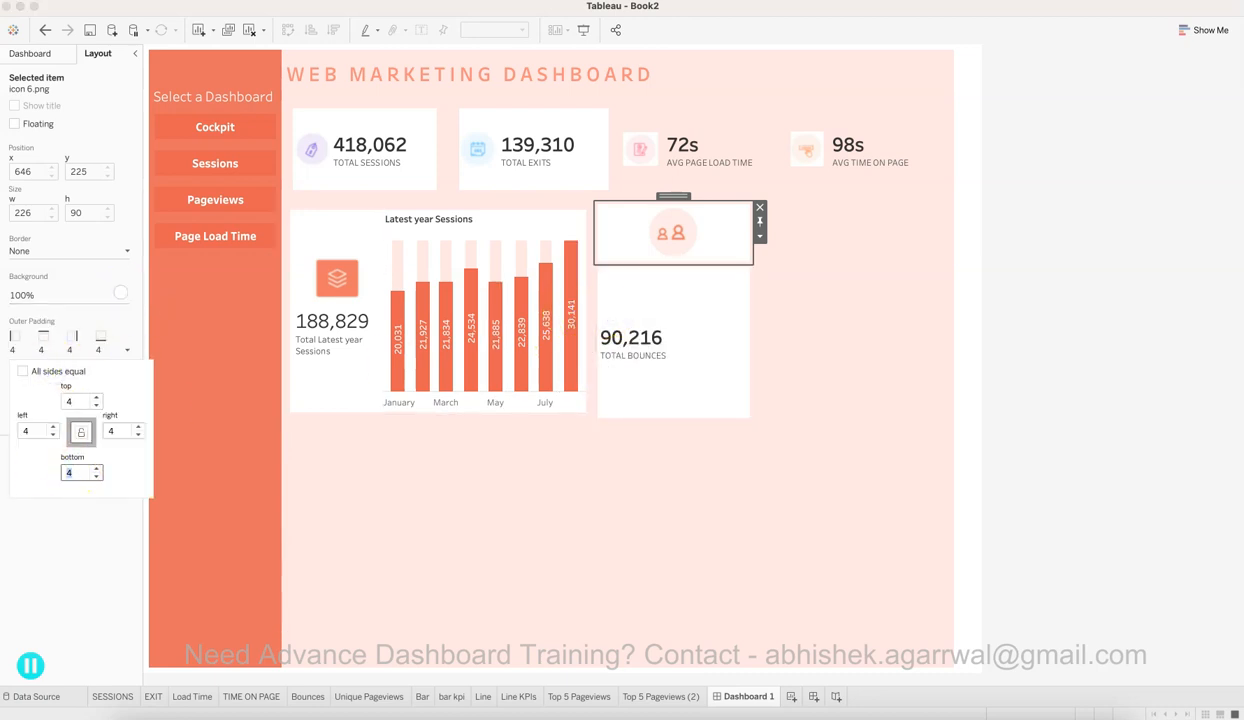
Step: Set the Bounces sheet's top outer padding to 0, keeping 4 on the other sides, and clear its mark selection
click(722, 297)
click(126, 350)
click(40, 372)
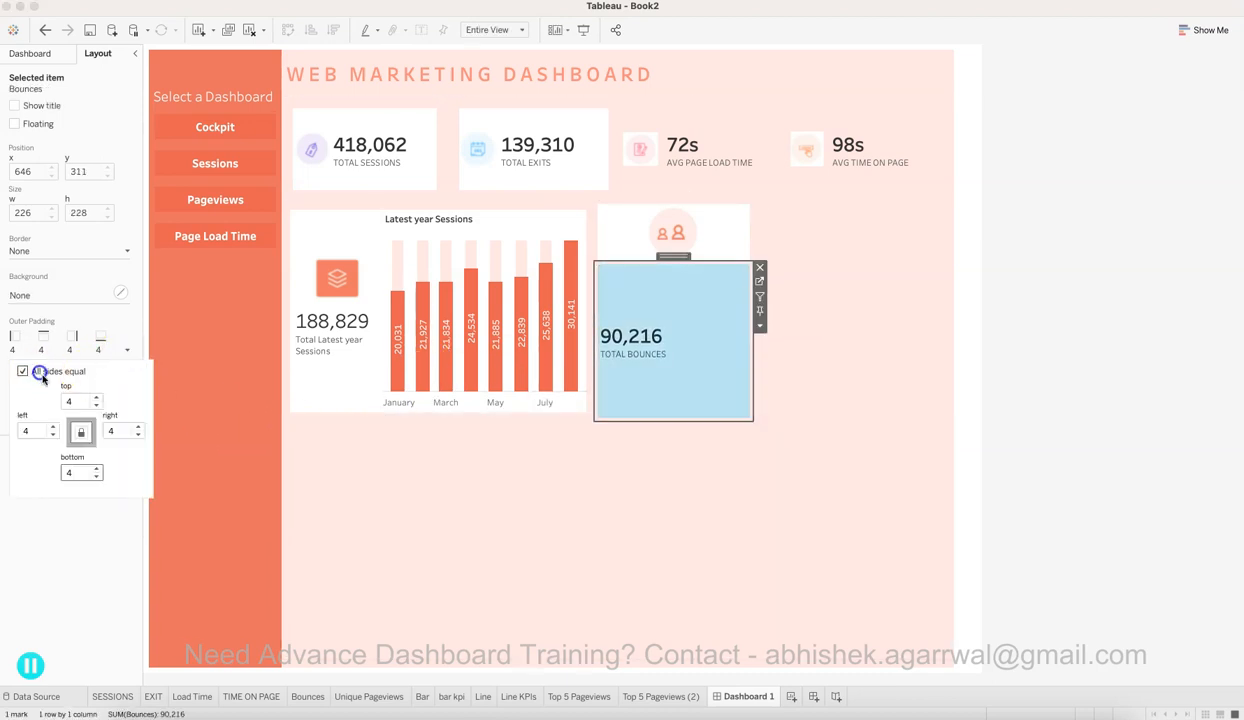
text(0)
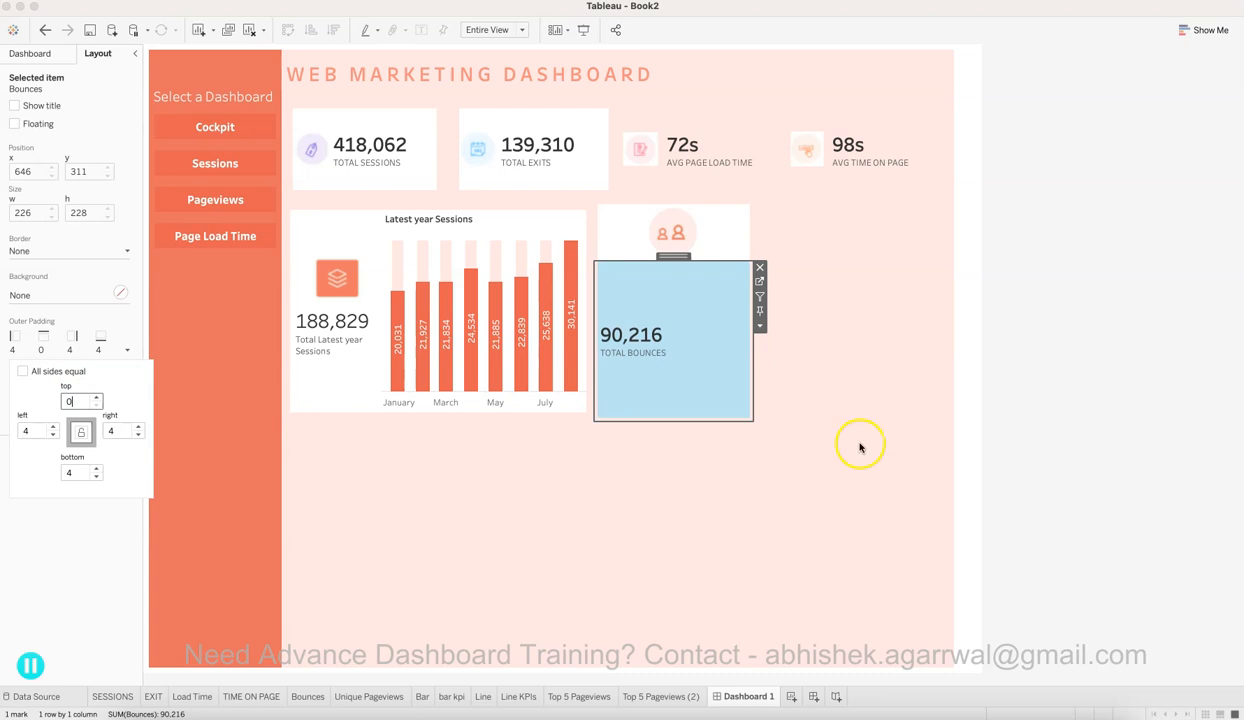
click(1069, 415)
click(716, 300)
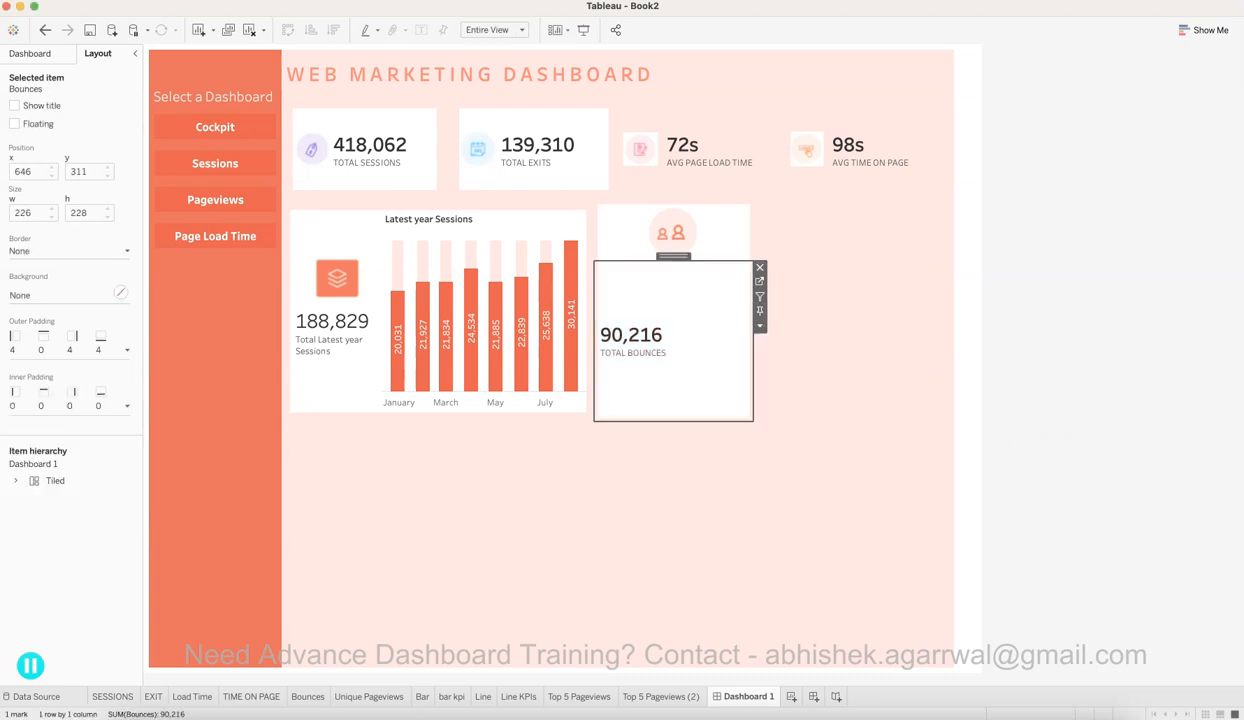
click(1222, 385)
Step: Set the outer padding of the vertical container around the Bounces icon and KPI to 4 on all sides
click(692, 214)
double_click(672, 196)
click(120, 295)
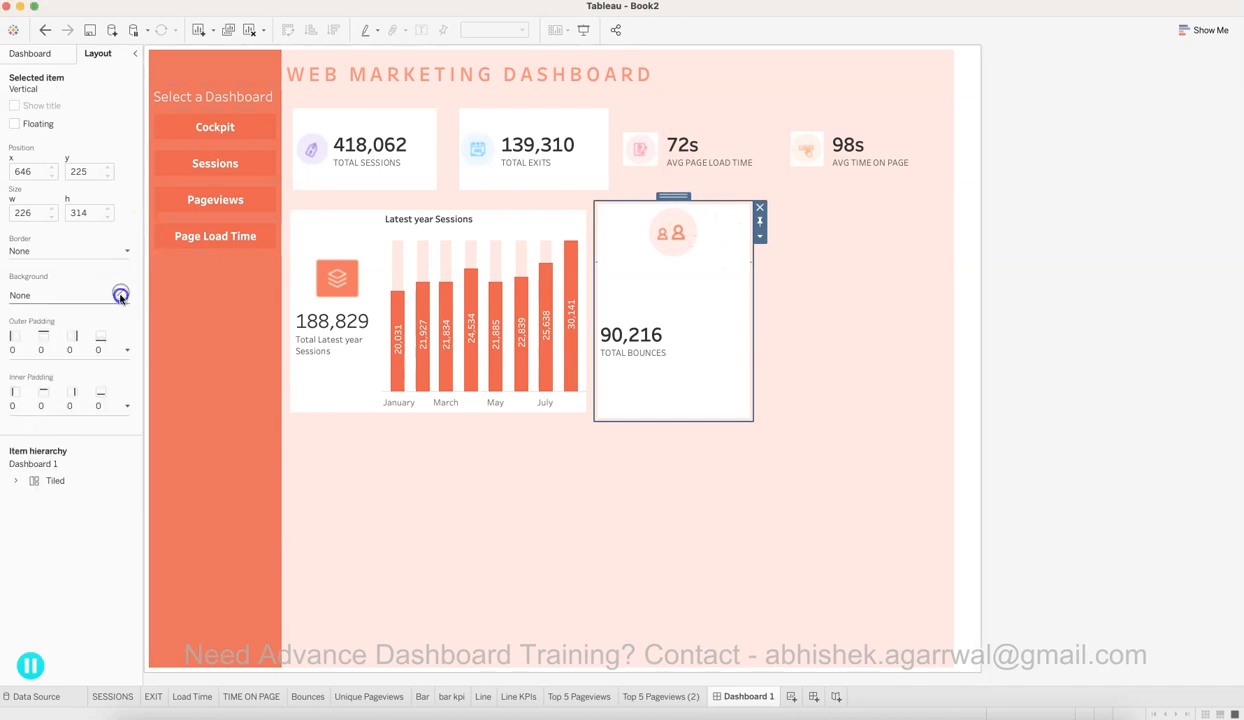
click(125, 351)
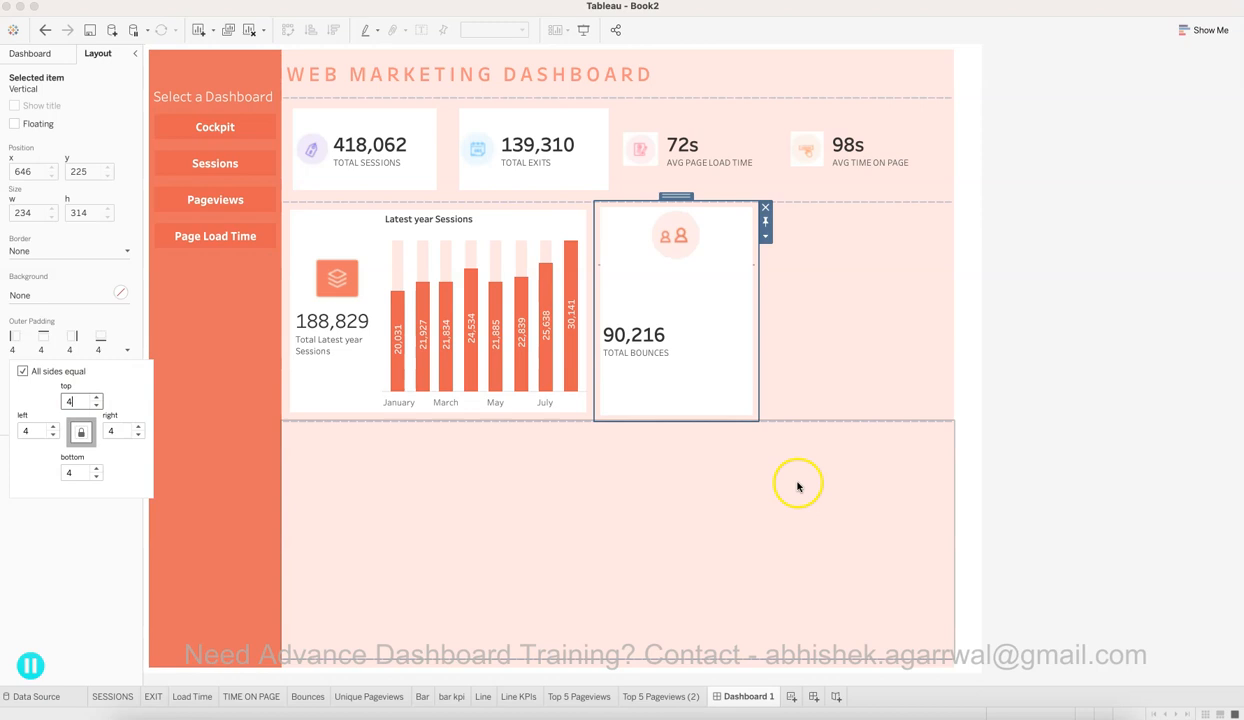
click(1088, 420)
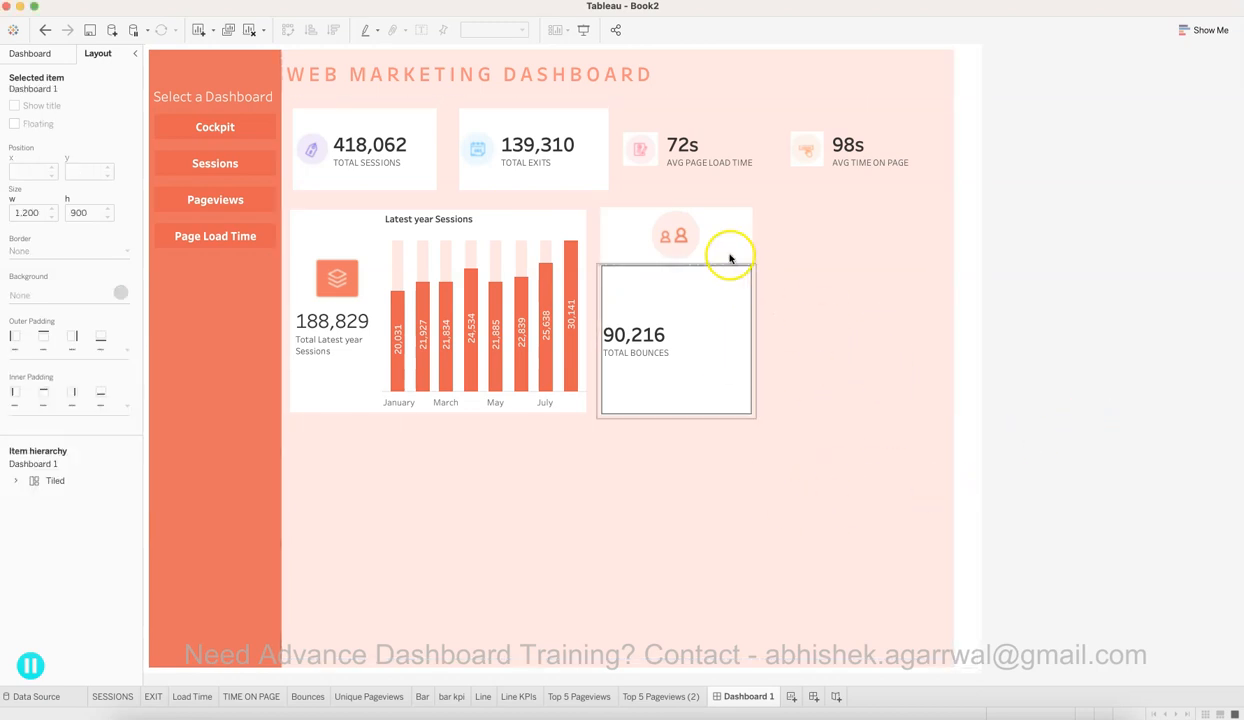
Step: Increase the Bounces container's outer padding equally on all sides so its card lines up with the sessions panel
click(565, 220)
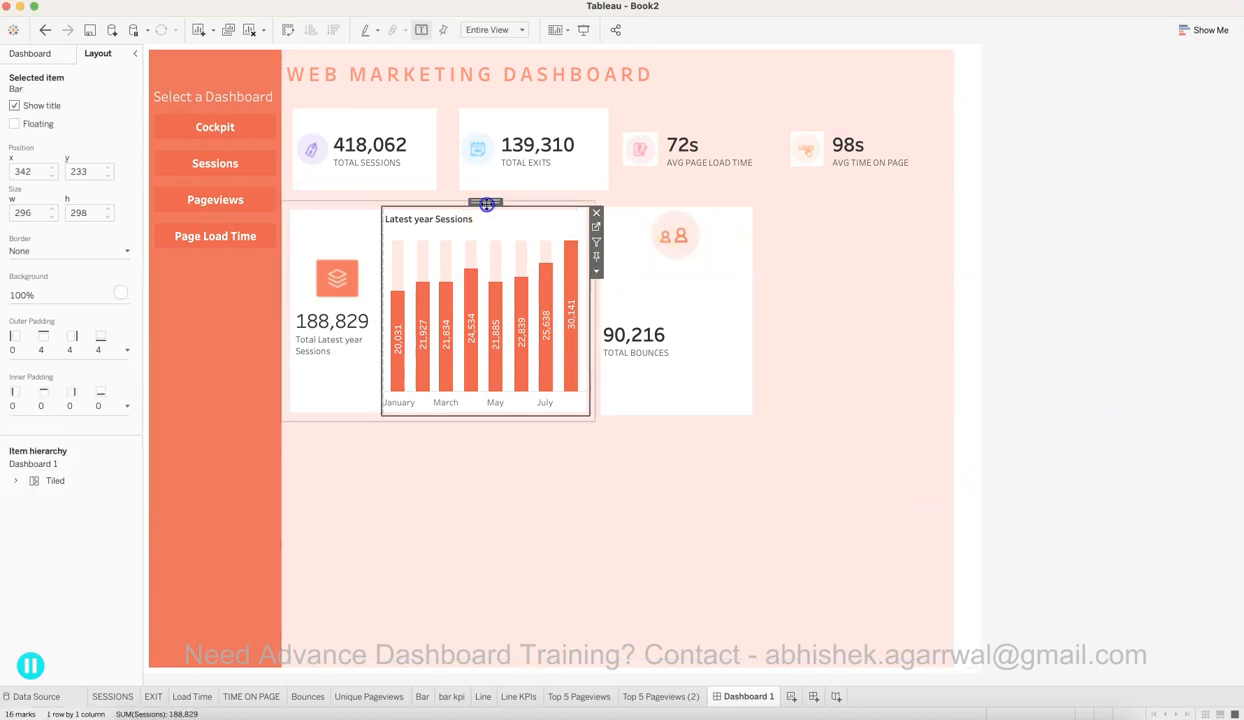
click(704, 217)
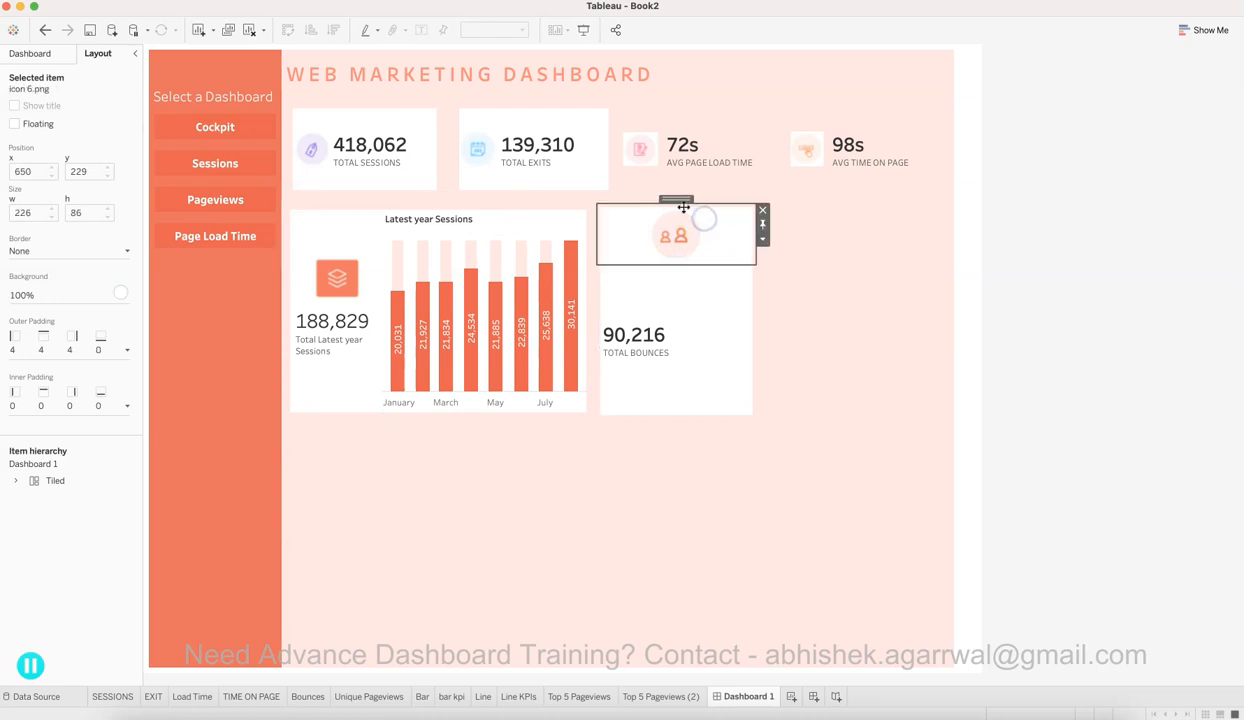
click(683, 204)
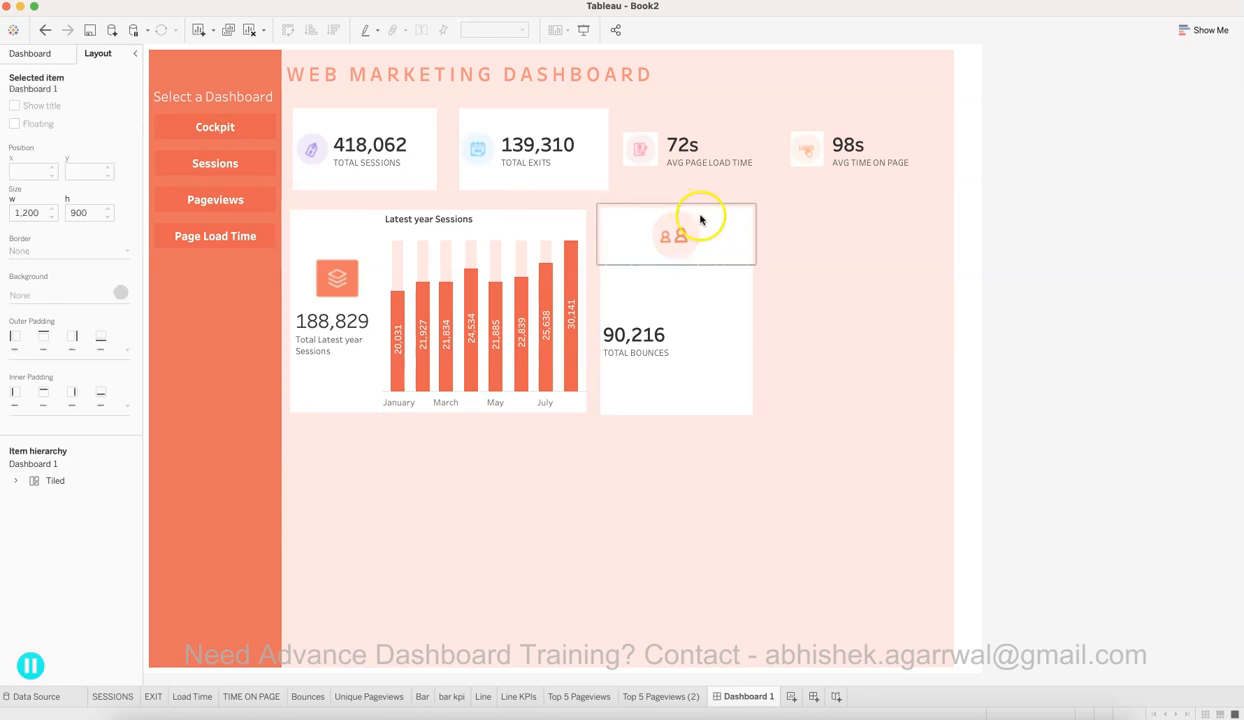
click(702, 217)
double_click(686, 200)
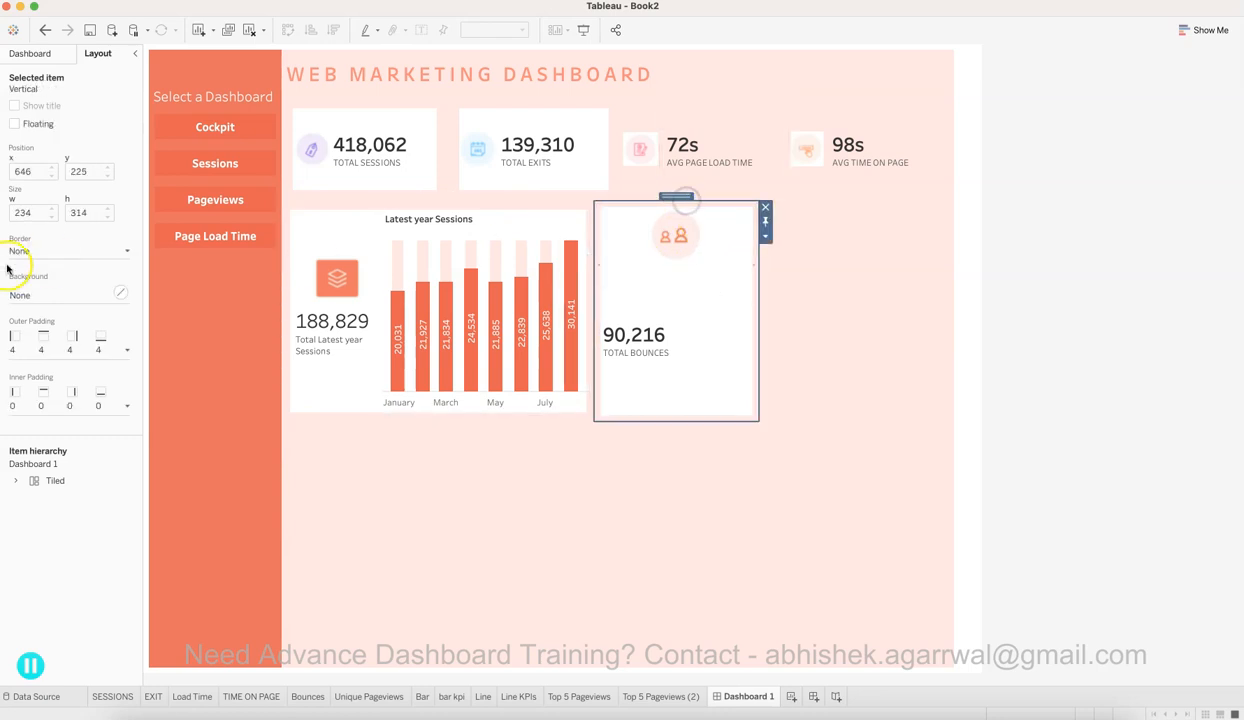
click(126, 350)
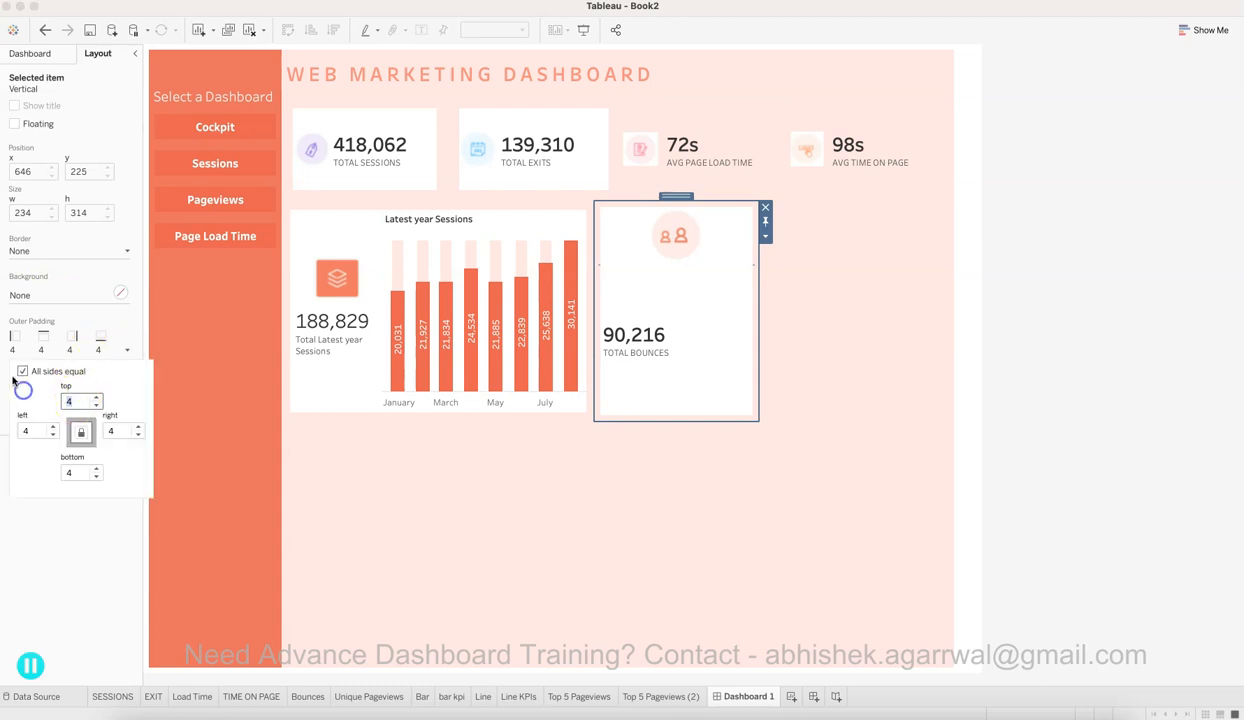
click(1181, 441)
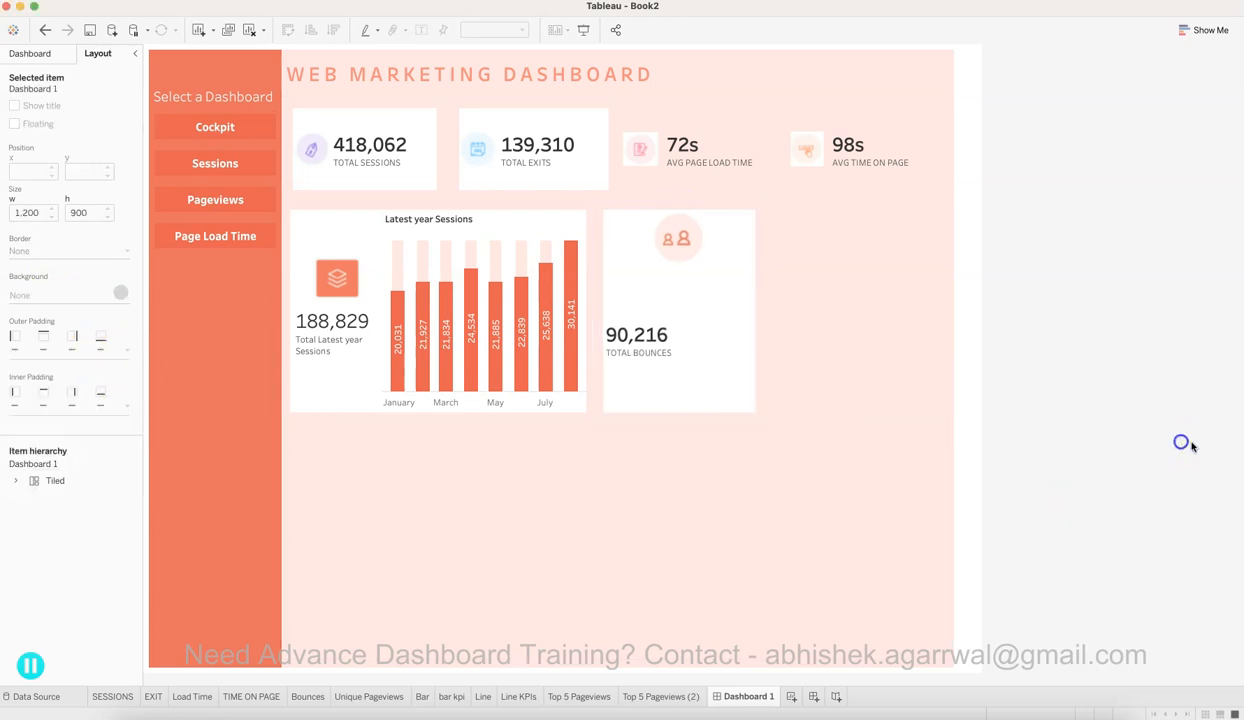
Step: Place the Unique Pageviews sheet in the empty third container of the second row and widen the container to fit the KPI
click(905, 360)
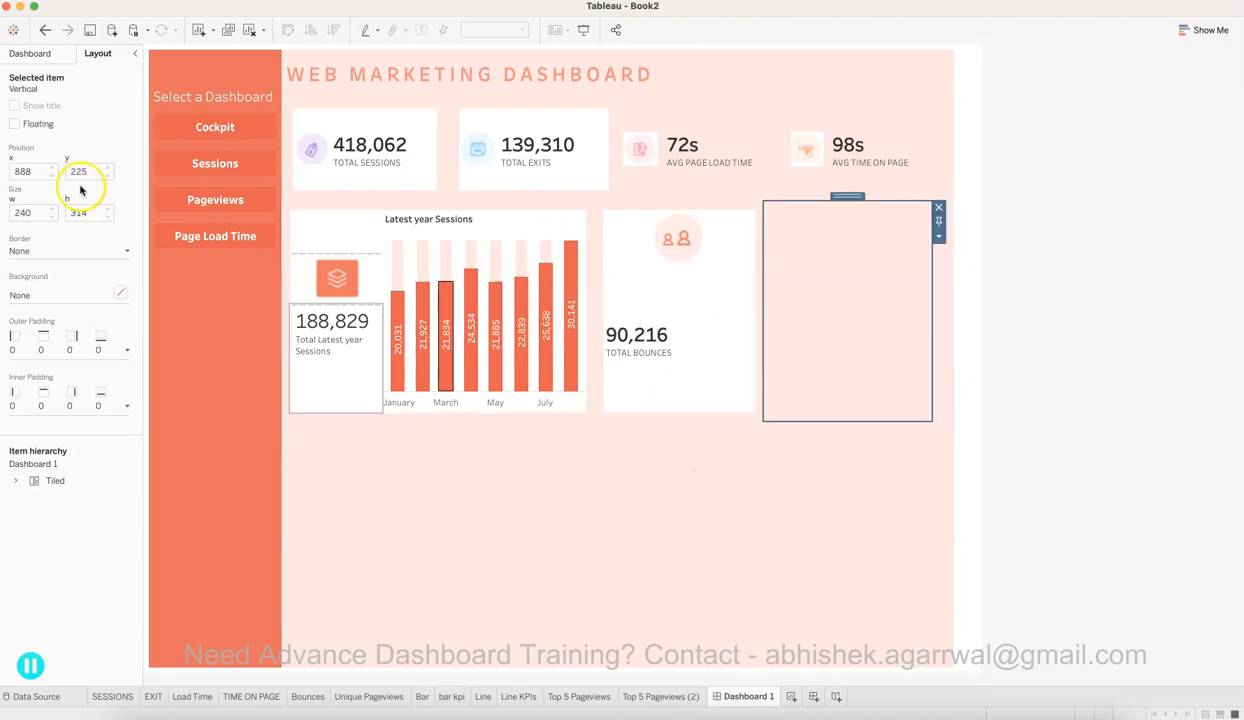
click(30, 57)
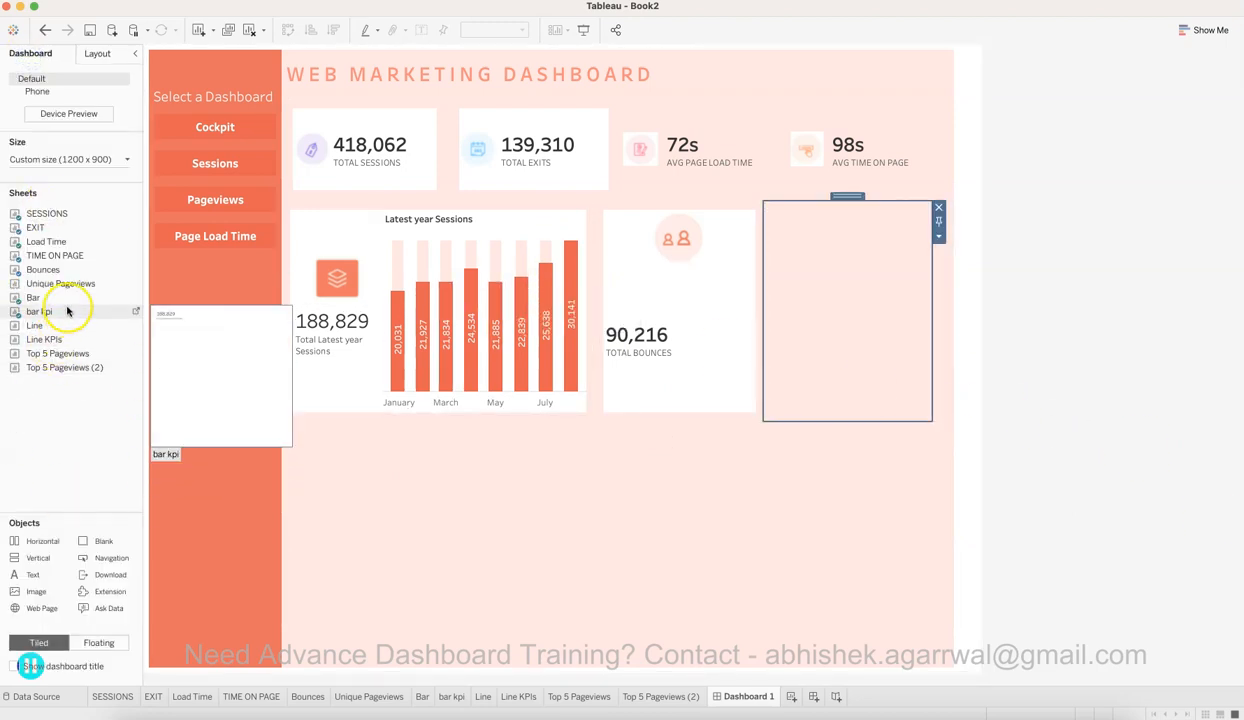
drag(67, 289, 870, 370)
drag(888, 440, 880, 420)
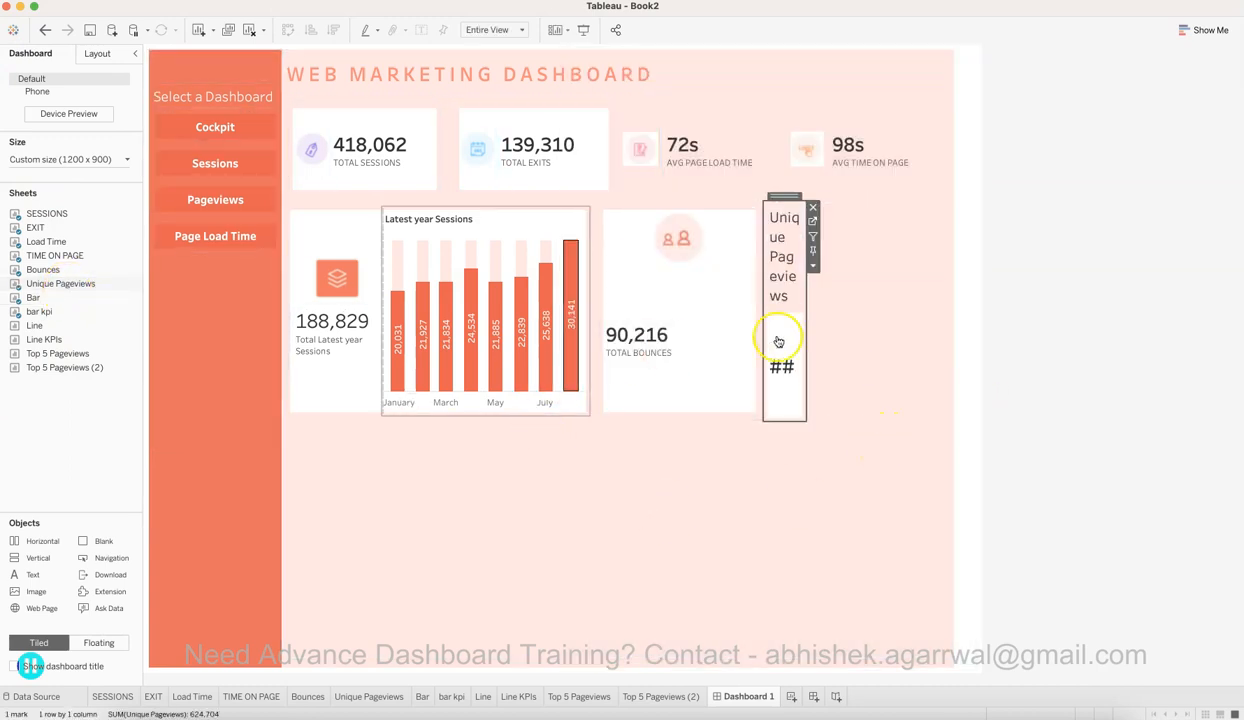
drag(805, 325, 947, 325)
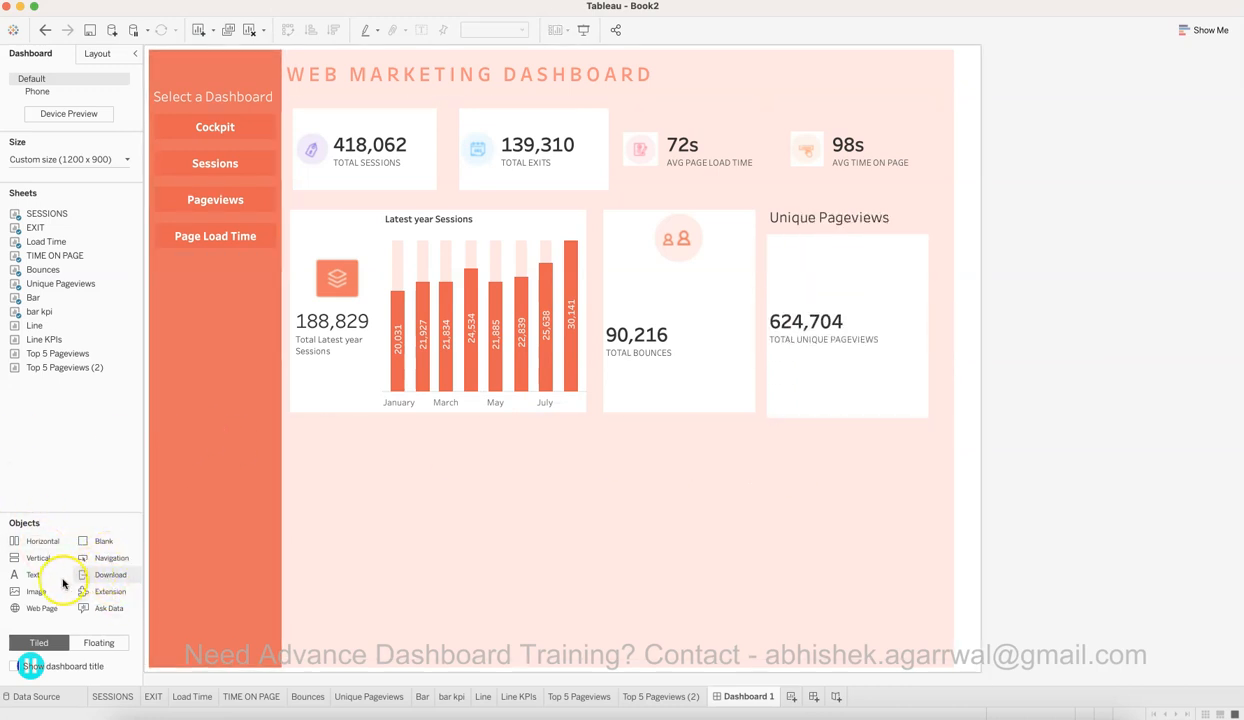
Step: Insert the image icon7.png above the Unique Pageviews sheet, fitted and centered
drag(56, 592, 851, 240)
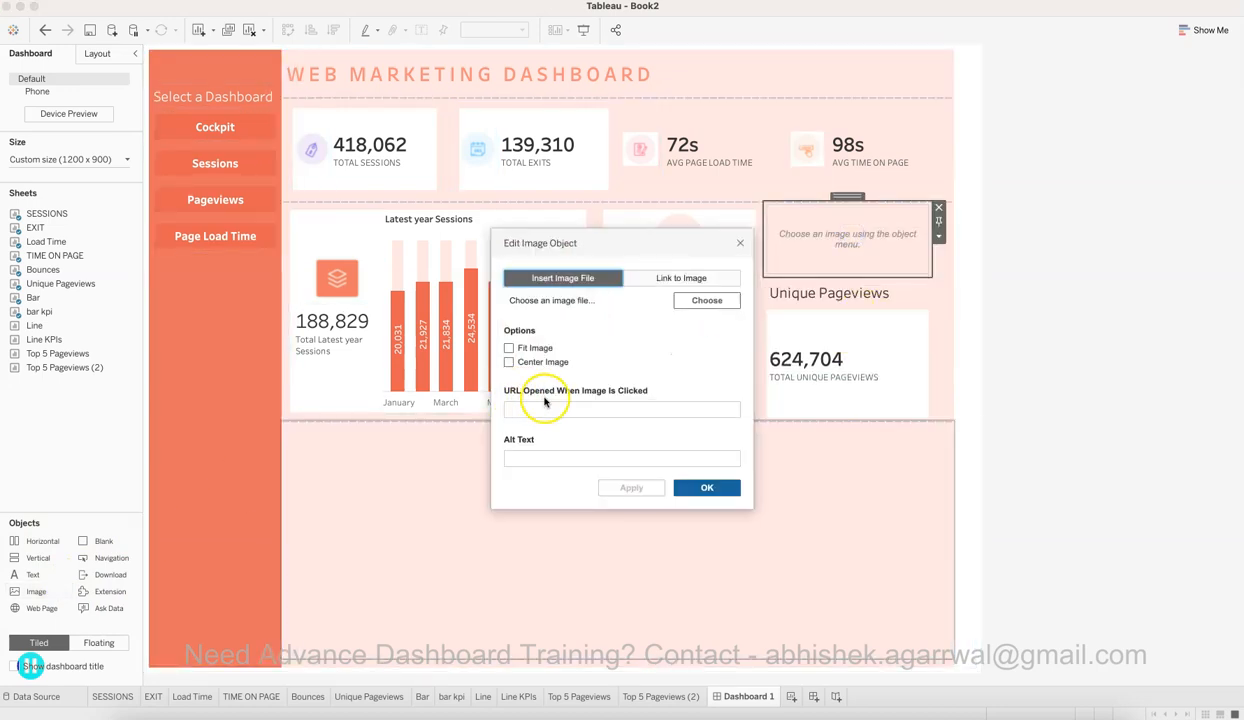
click(714, 301)
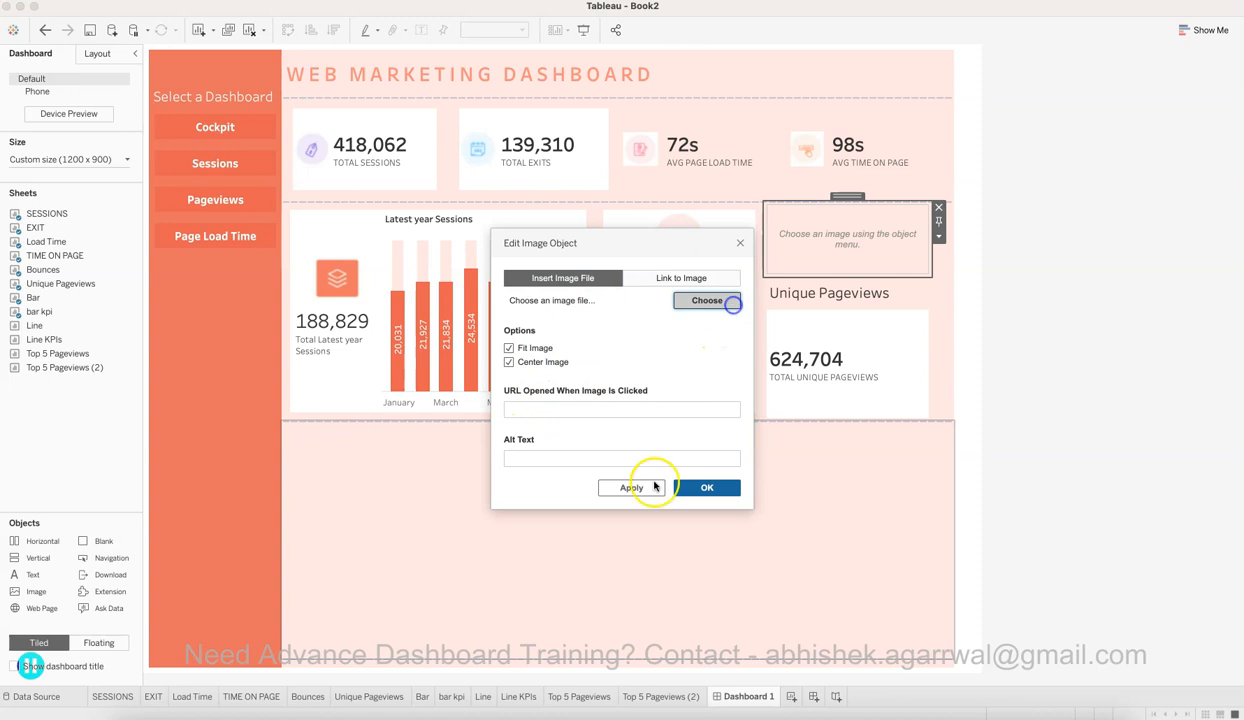
double_click(468, 350)
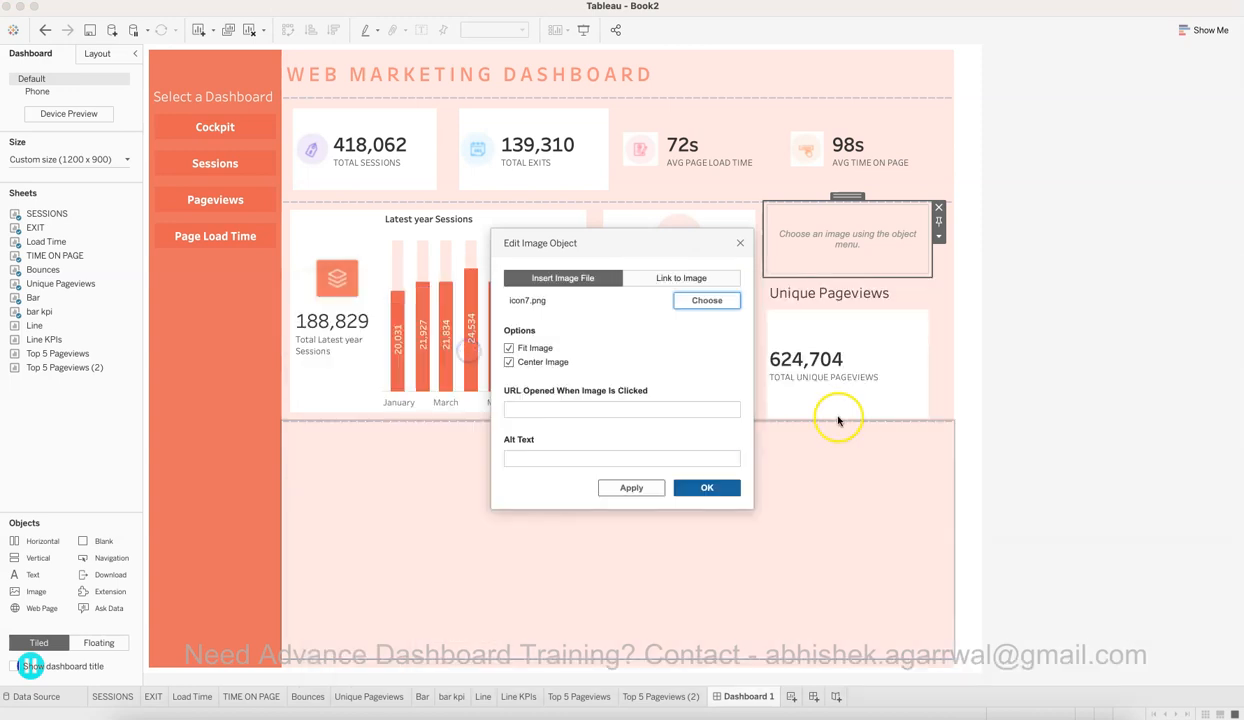
click(707, 489)
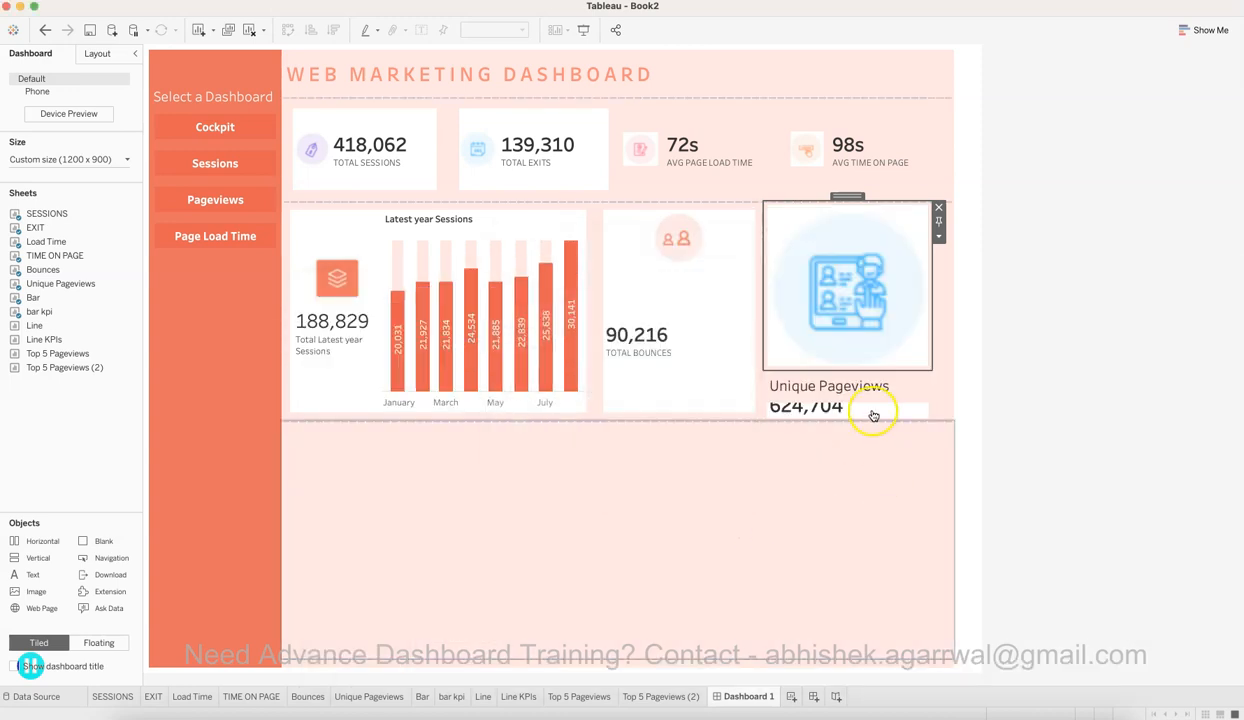
Step: Reduce the height of the icon7.png image and hide the Unique Pageviews sheet's title
drag(879, 371, 889, 281)
click(884, 300)
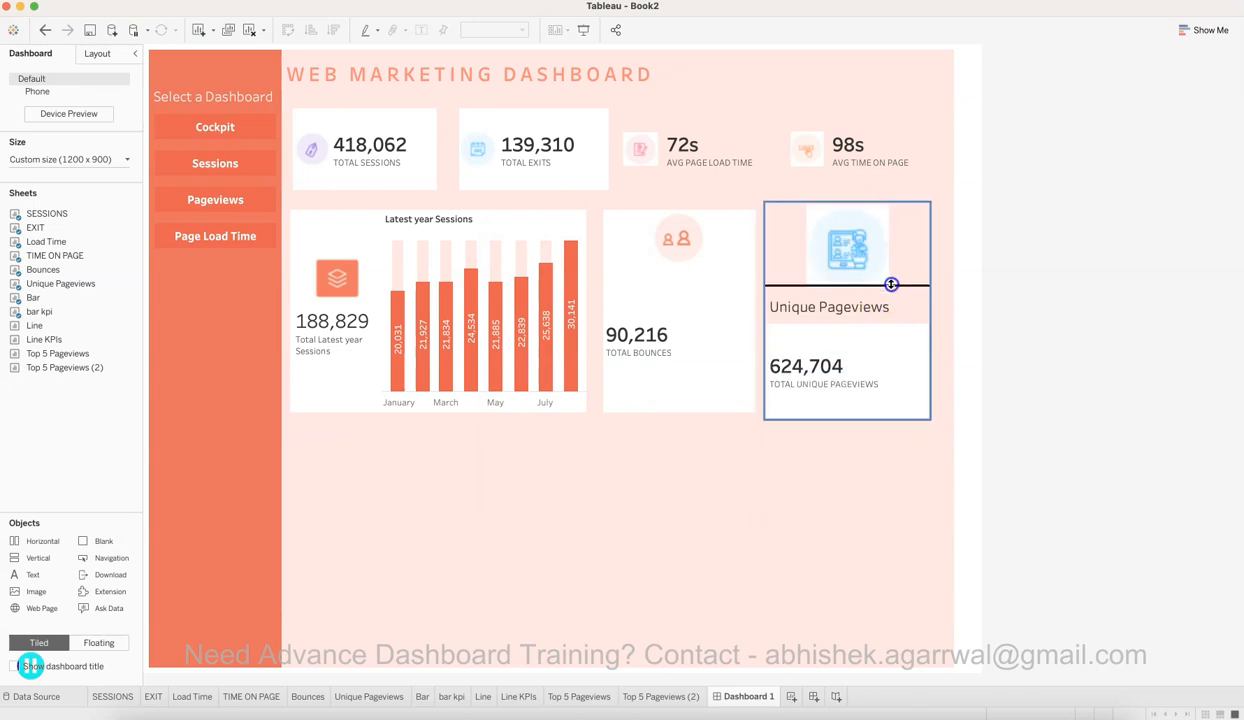
right_click(840, 301)
click(864, 336)
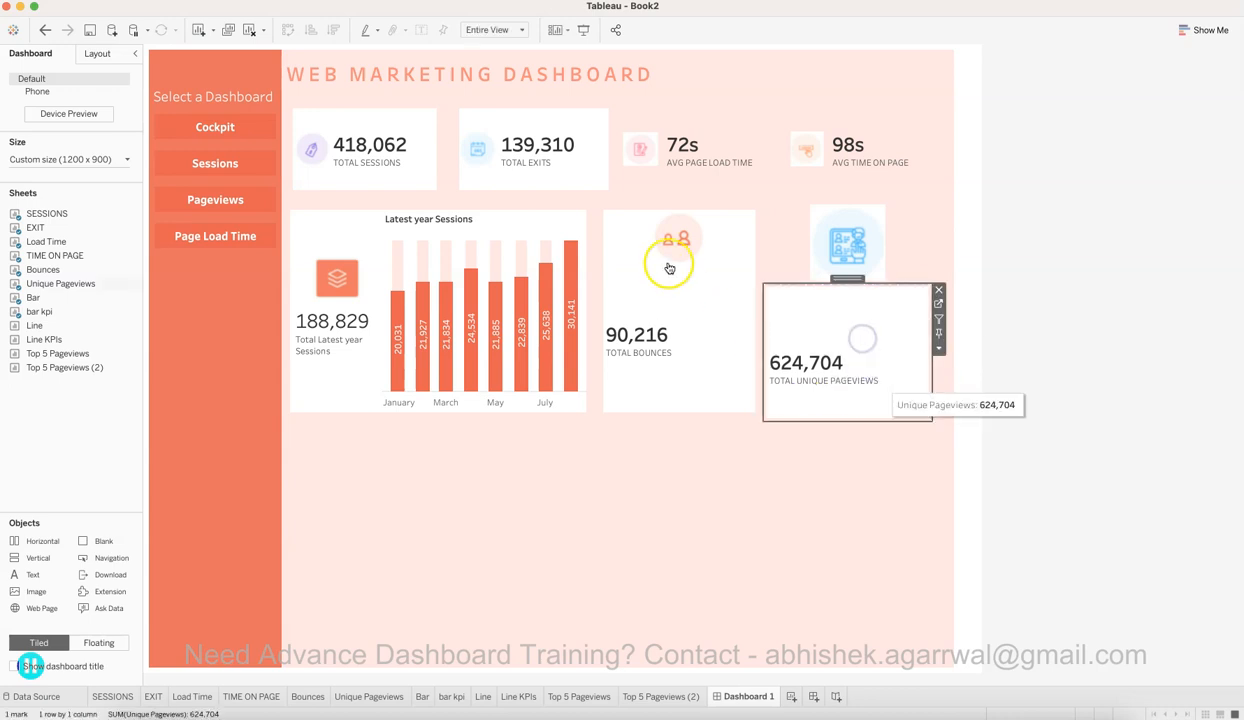
Step: Enlarge the Bounces icon's area slightly and compare the card layout with the reference dashboard in the 13_AUG_WEB_MARKETING workbook
drag(647, 266, 650, 289)
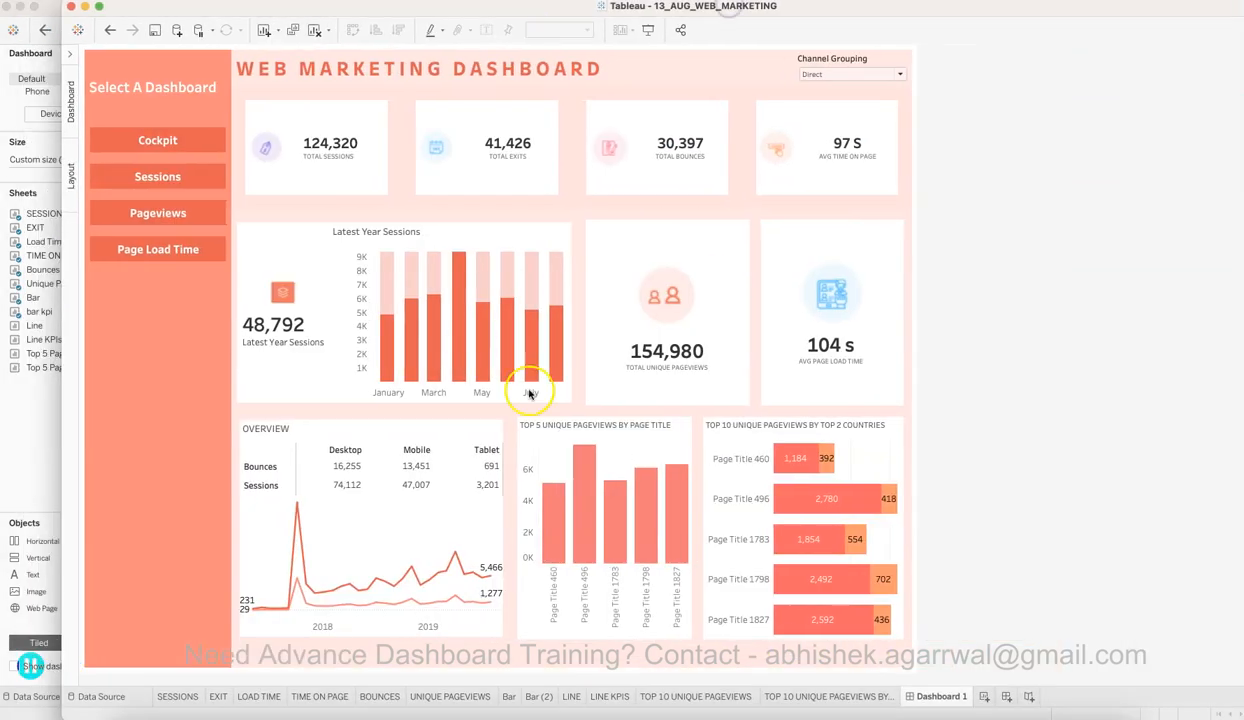
click(619, 298)
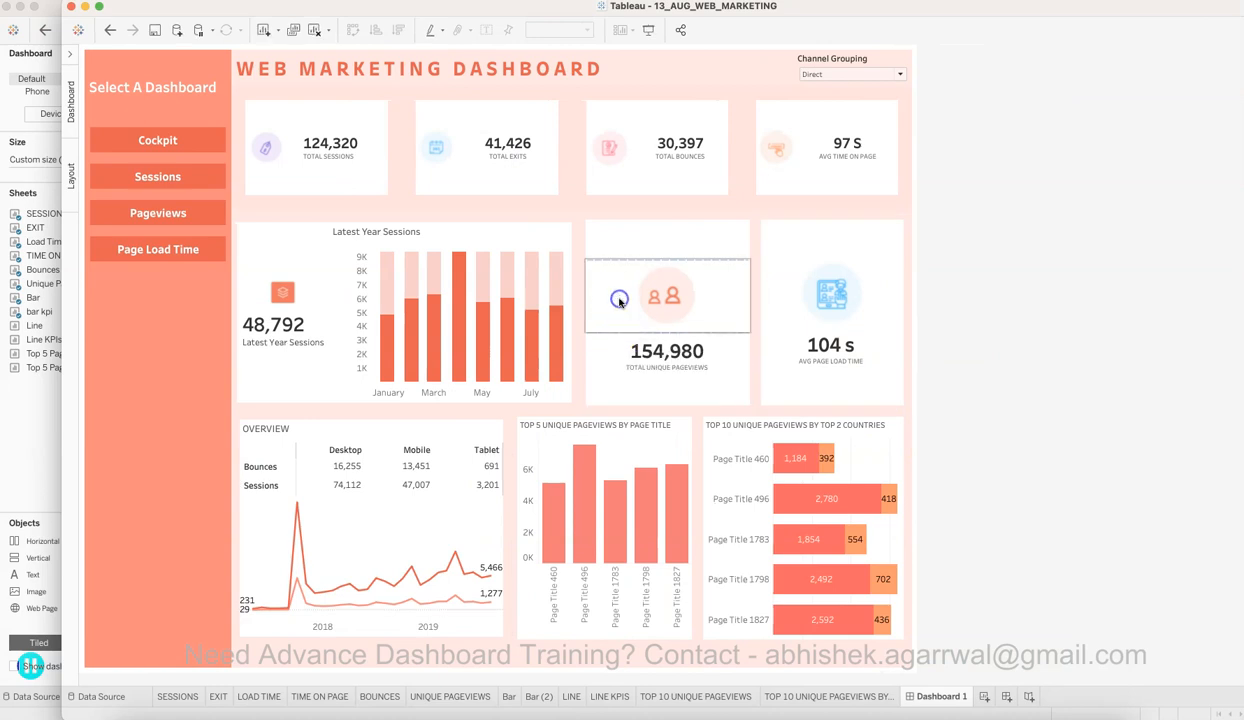
click(636, 245)
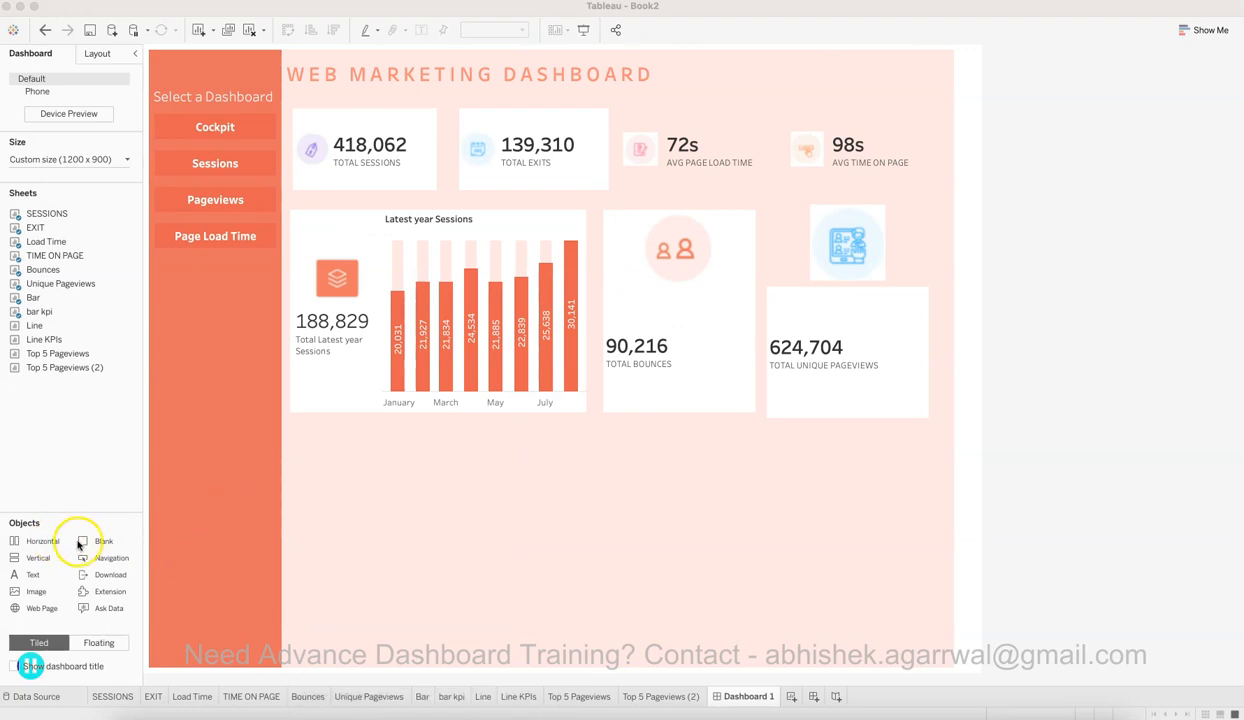
Step: Add a blank object about 84 px high above the Bounces icon and reduce the icon's height so the KPI keeps enough room
drag(97, 543, 686, 269)
drag(686, 313, 710, 266)
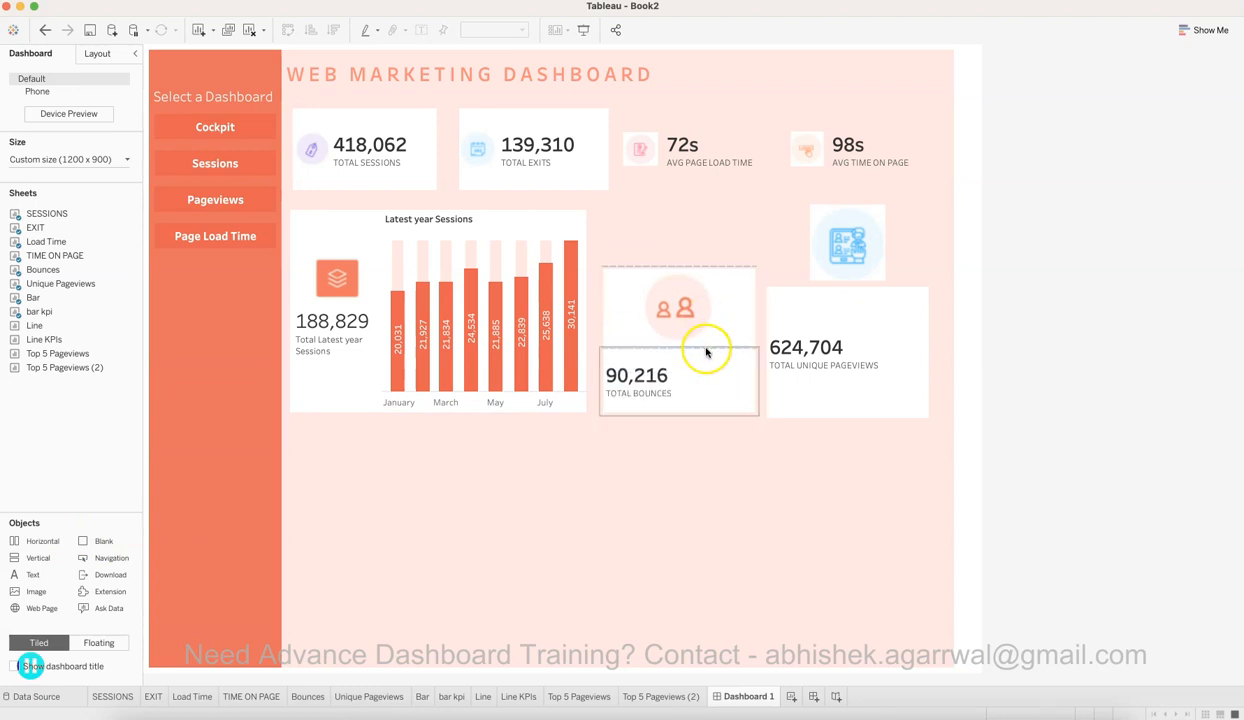
click(706, 348)
drag(716, 338, 716, 338)
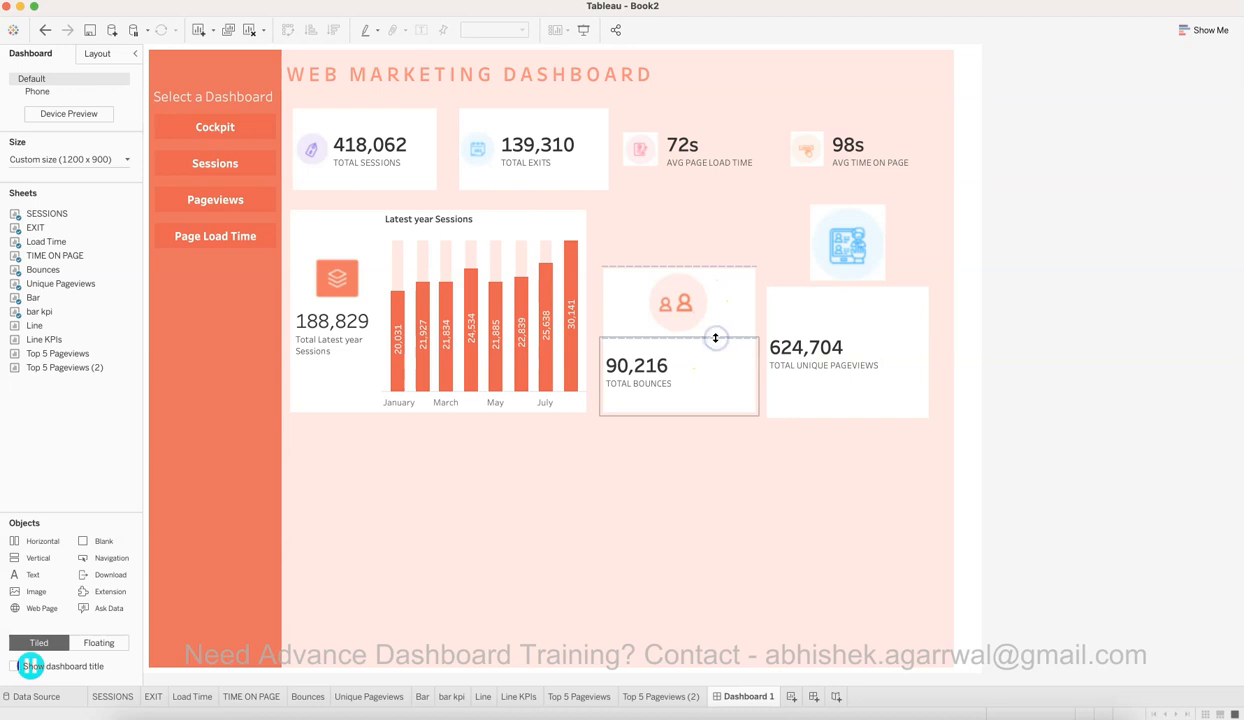
click(1018, 398)
Step: Give the blank object above the Bounces icon a white background
click(656, 241)
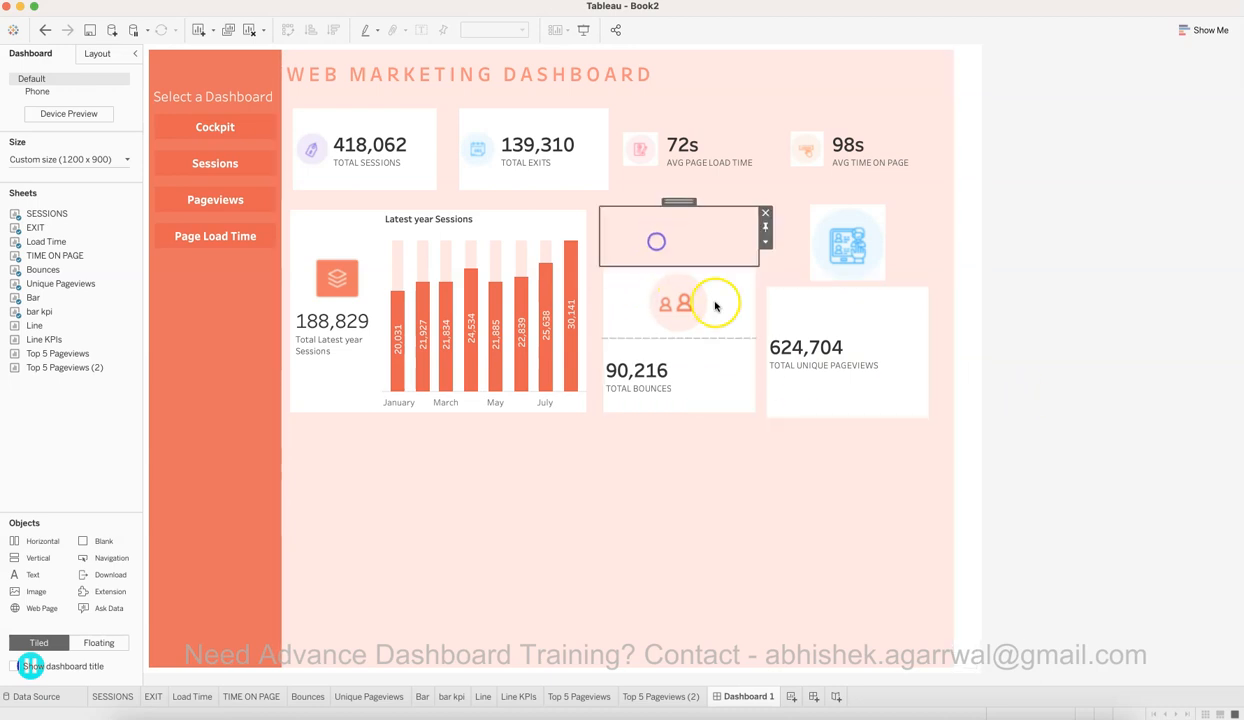
click(96, 55)
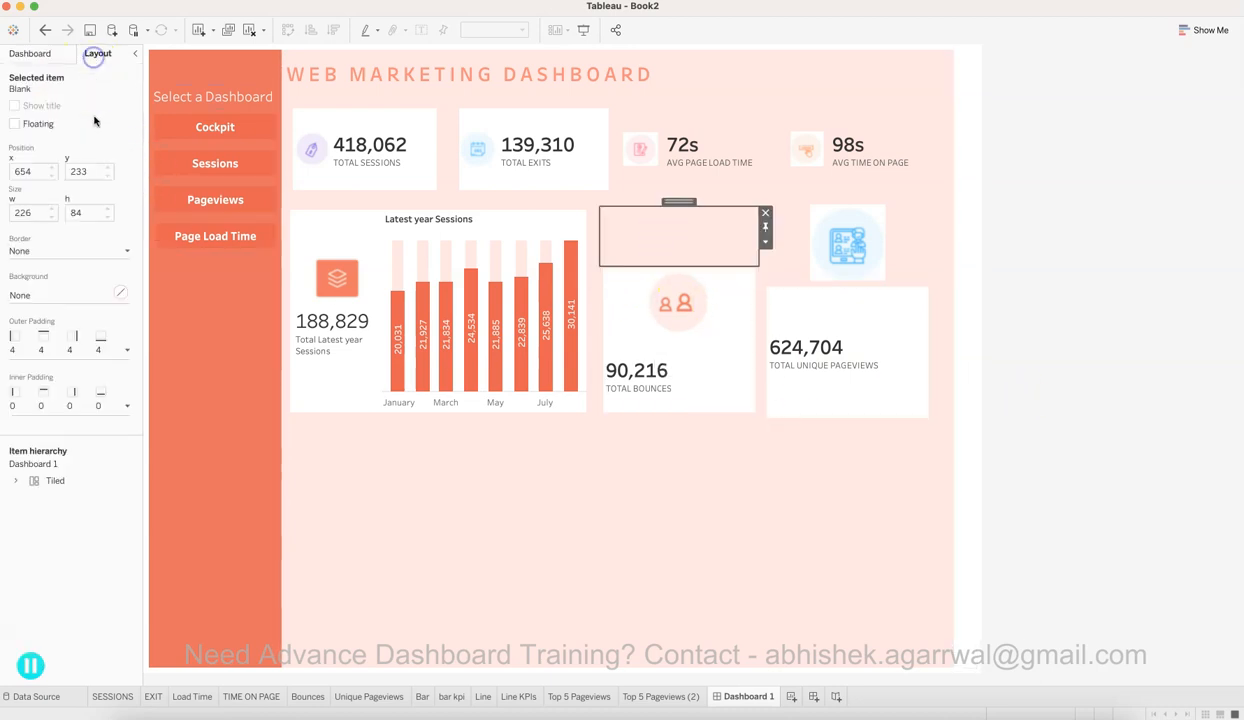
click(121, 296)
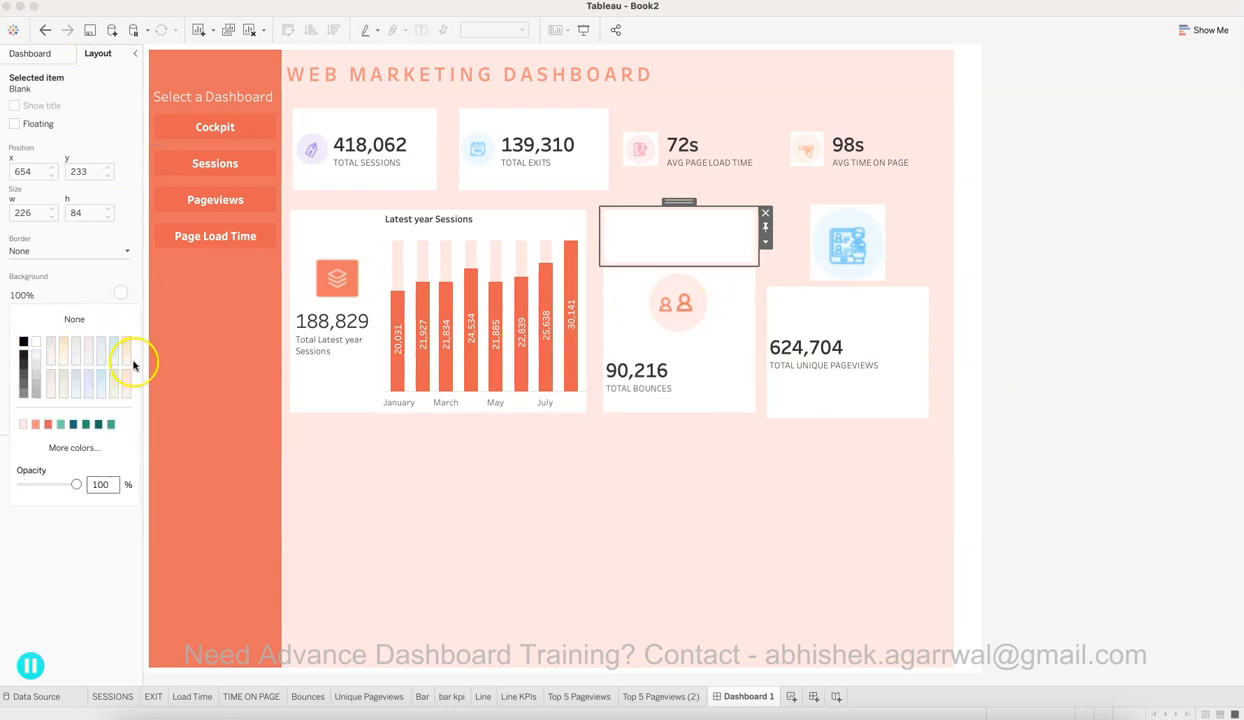
click(105, 300)
Step: Set the bottom outer padding of the blank above the Bounces icon to 0, keeping 4 on the other sides
click(125, 353)
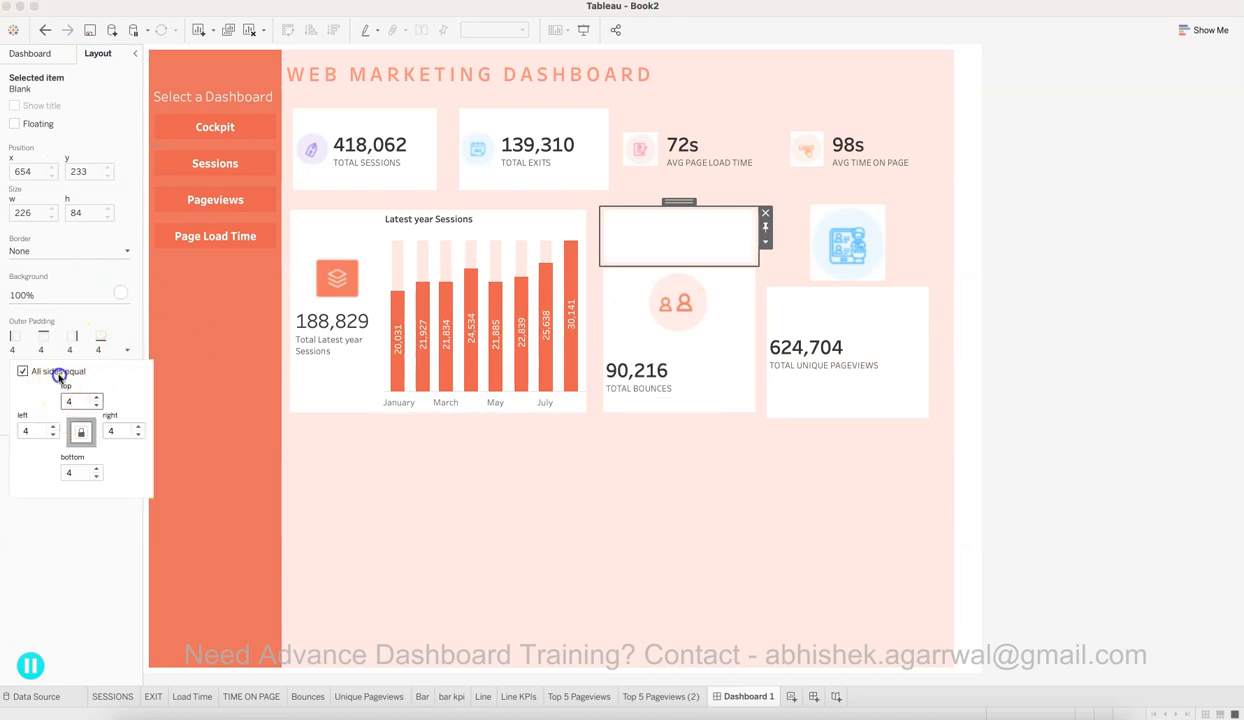
click(68, 470)
text(0)
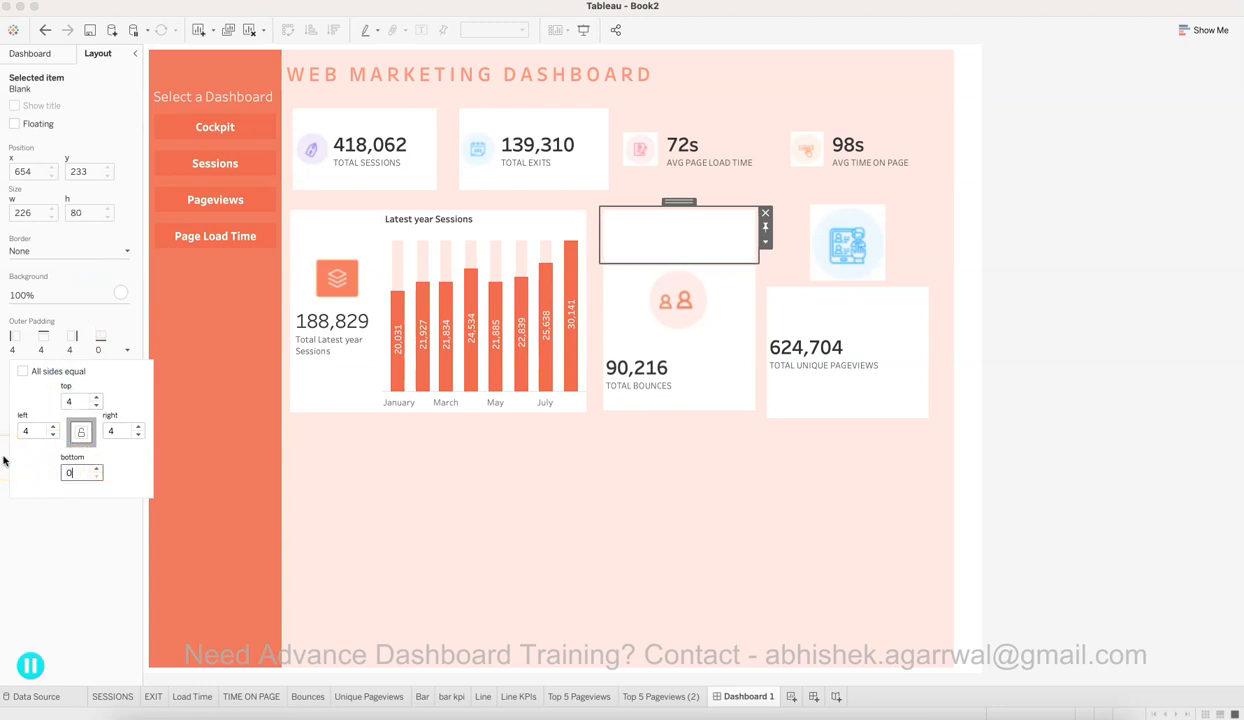
click(1150, 372)
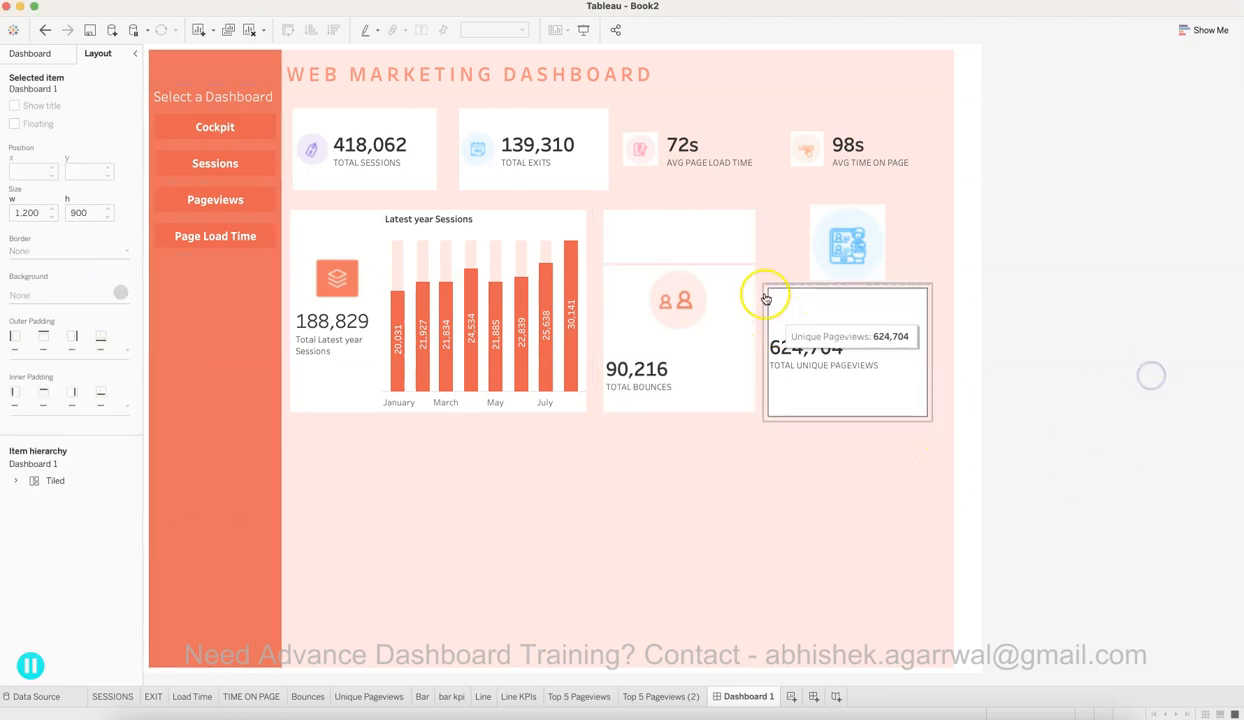
Step: Set the top outer padding of the icon 6.png image to 0 to close the gap below the blank
click(724, 284)
click(124, 349)
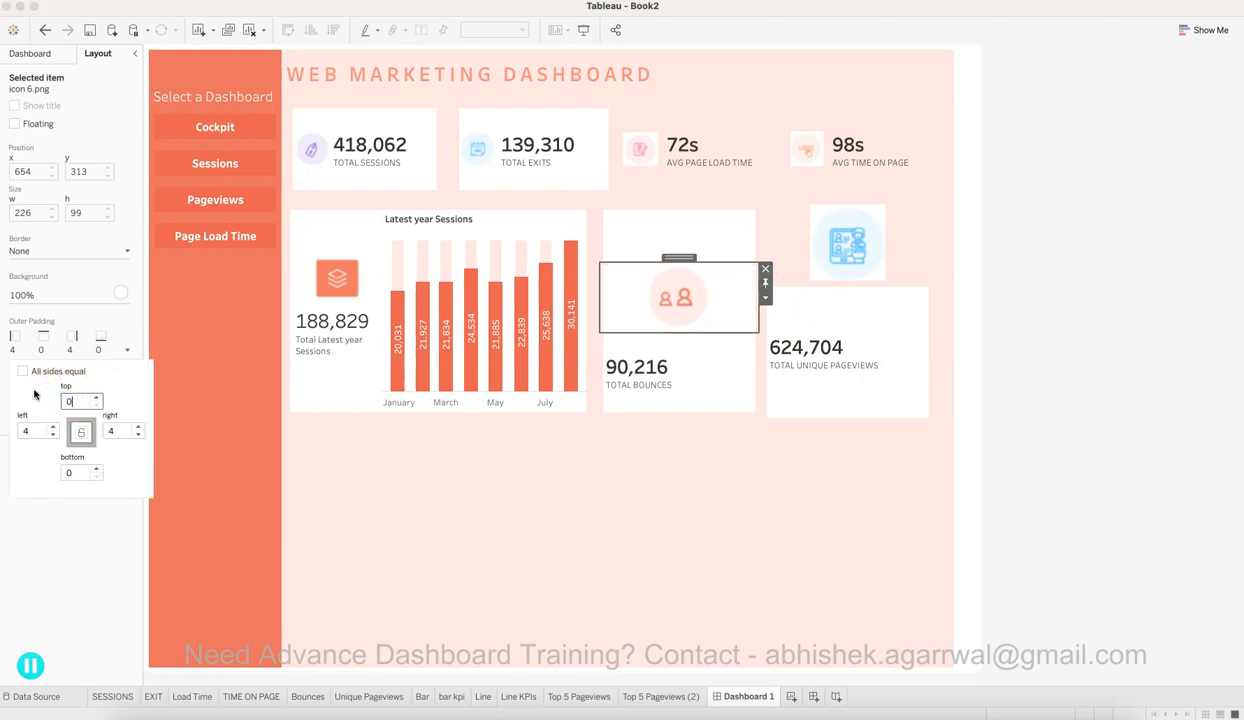
click(1066, 308)
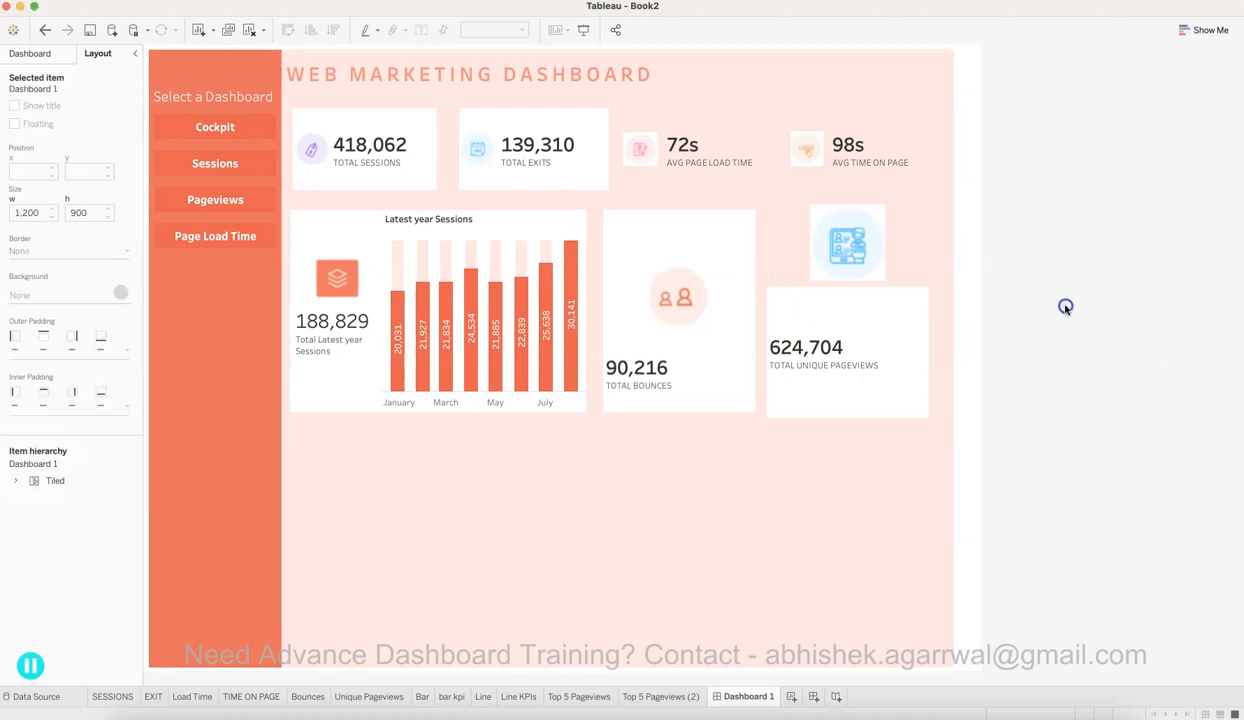
Step: Center the Bounces sheet's text horizontally, return to Dashboard 1 and clear the selection
click(699, 378)
click(765, 351)
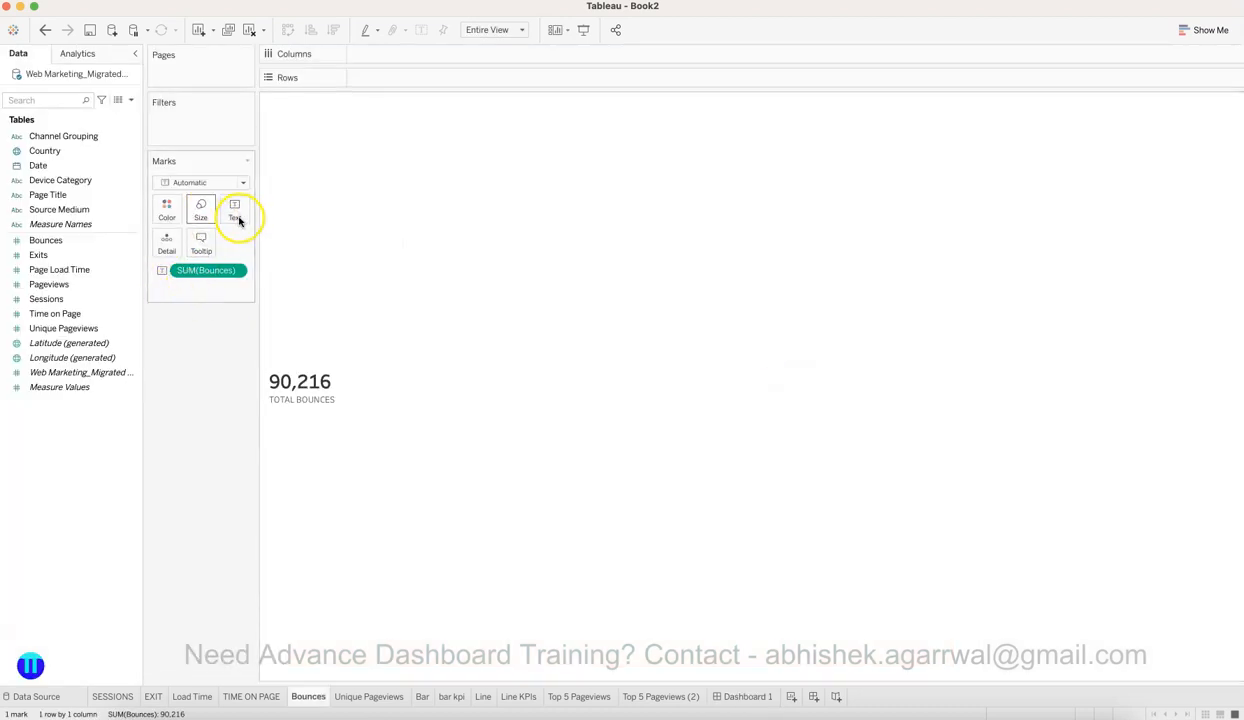
click(238, 220)
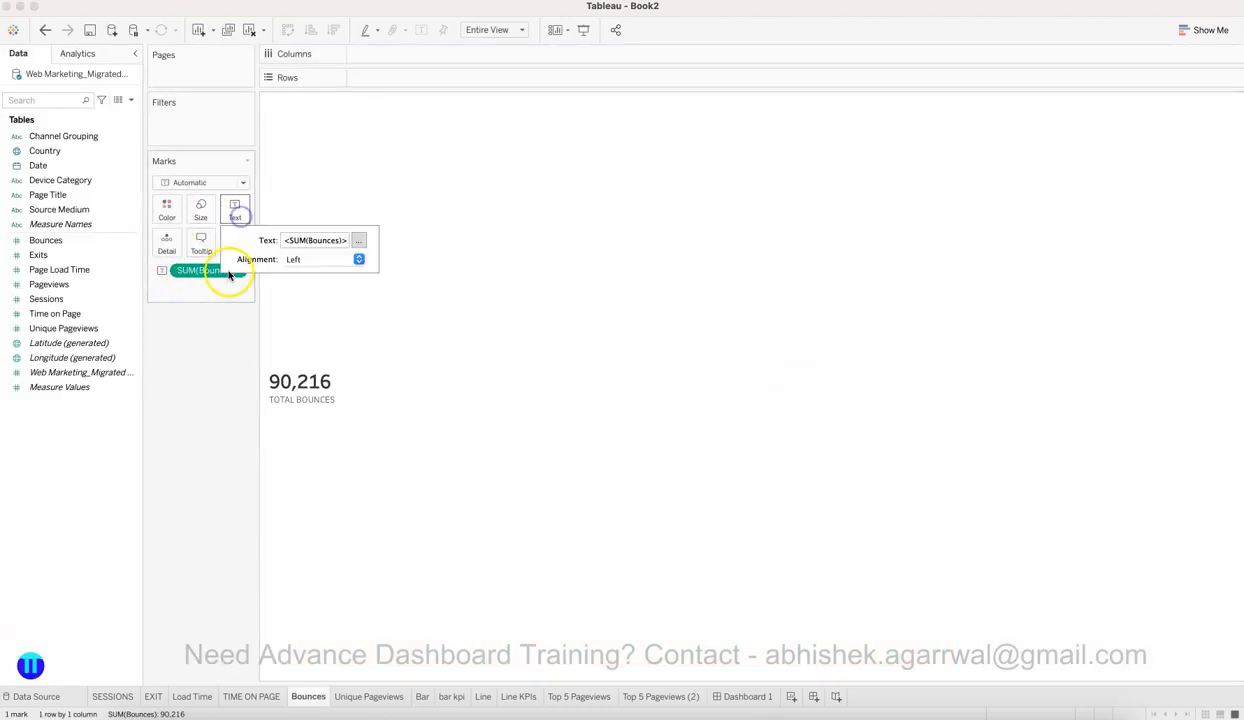
click(337, 259)
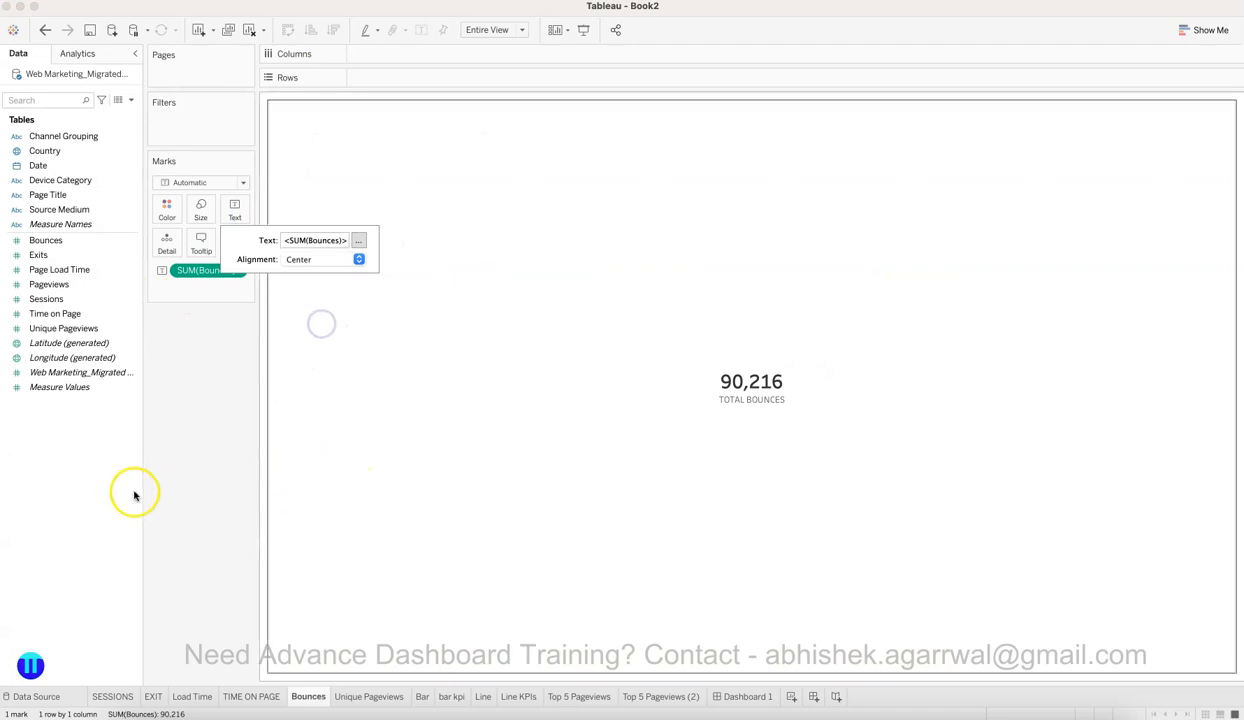
click(186, 494)
click(733, 696)
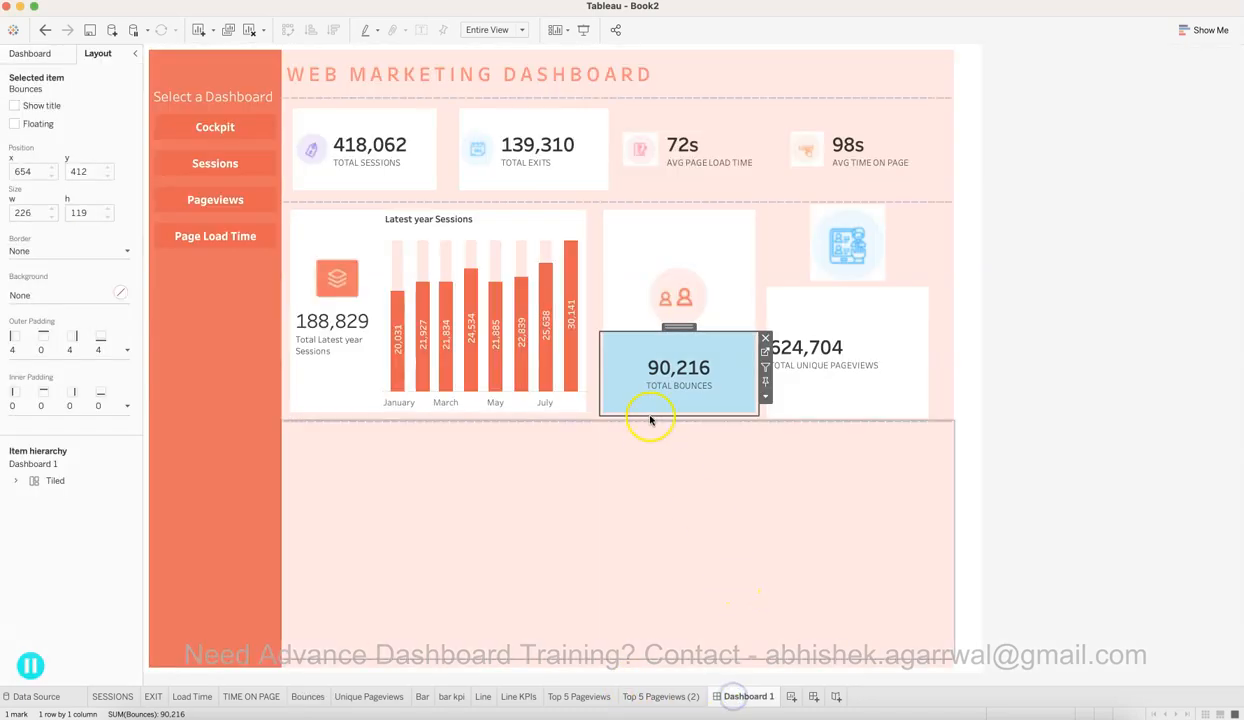
click(1040, 371)
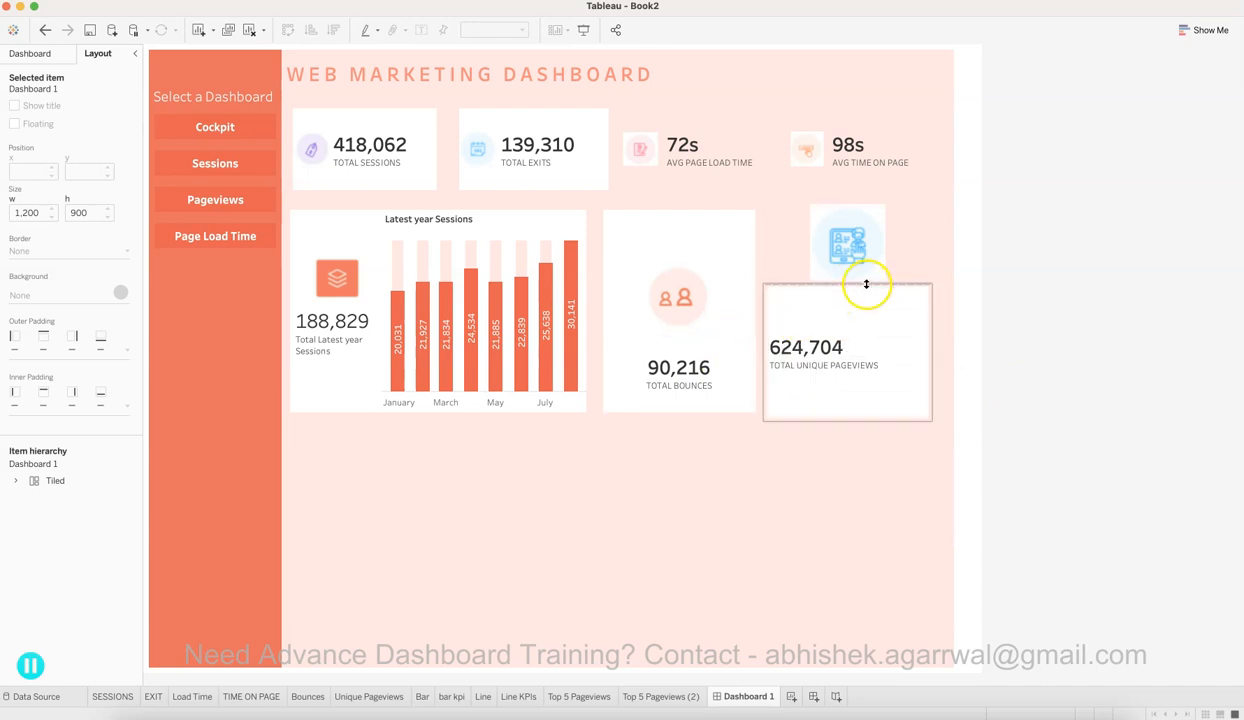
Step: Enlarge the icon7.png image to a height of 195, center the Unique Pageviews sheet's text horizontally and return to Dashboard 1
drag(859, 338, 860, 340)
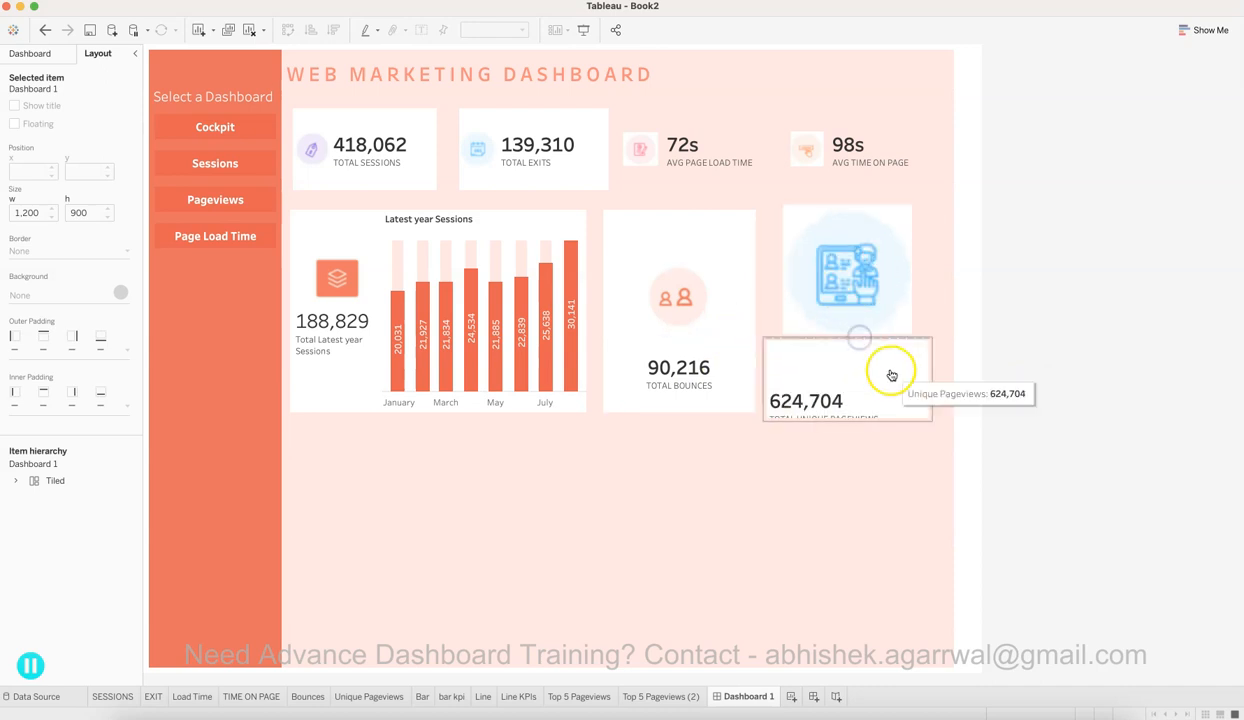
click(883, 356)
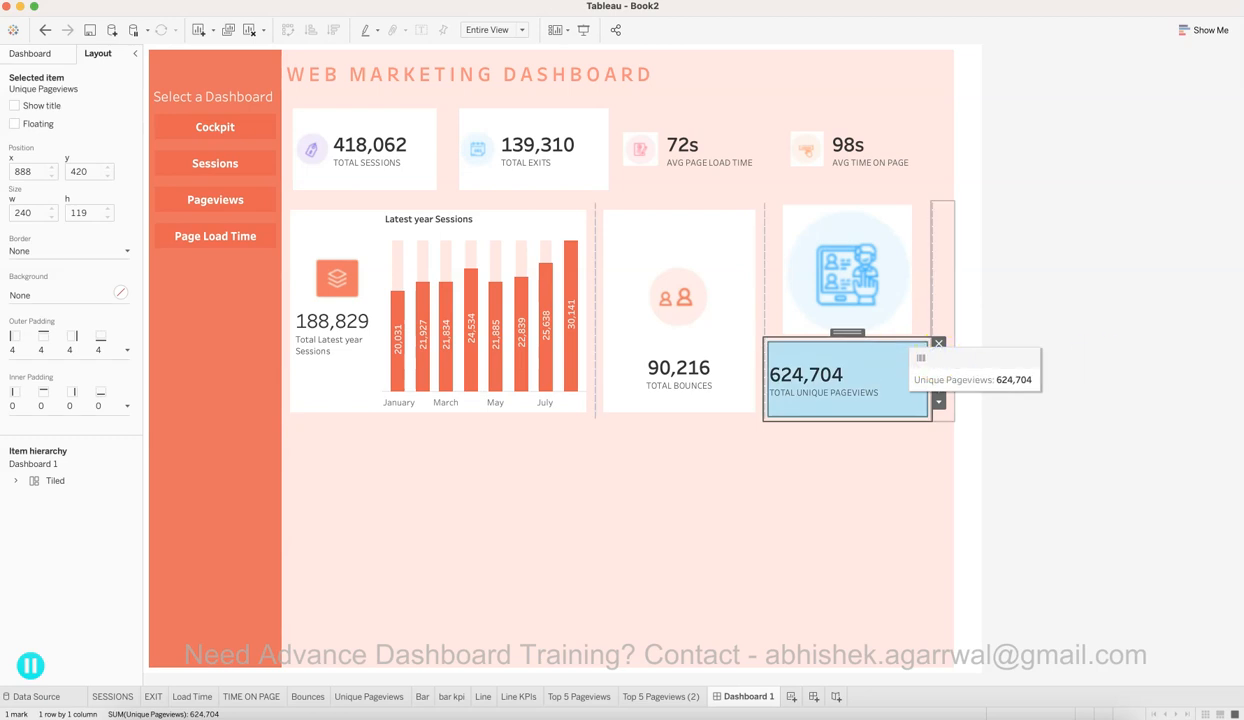
click(938, 357)
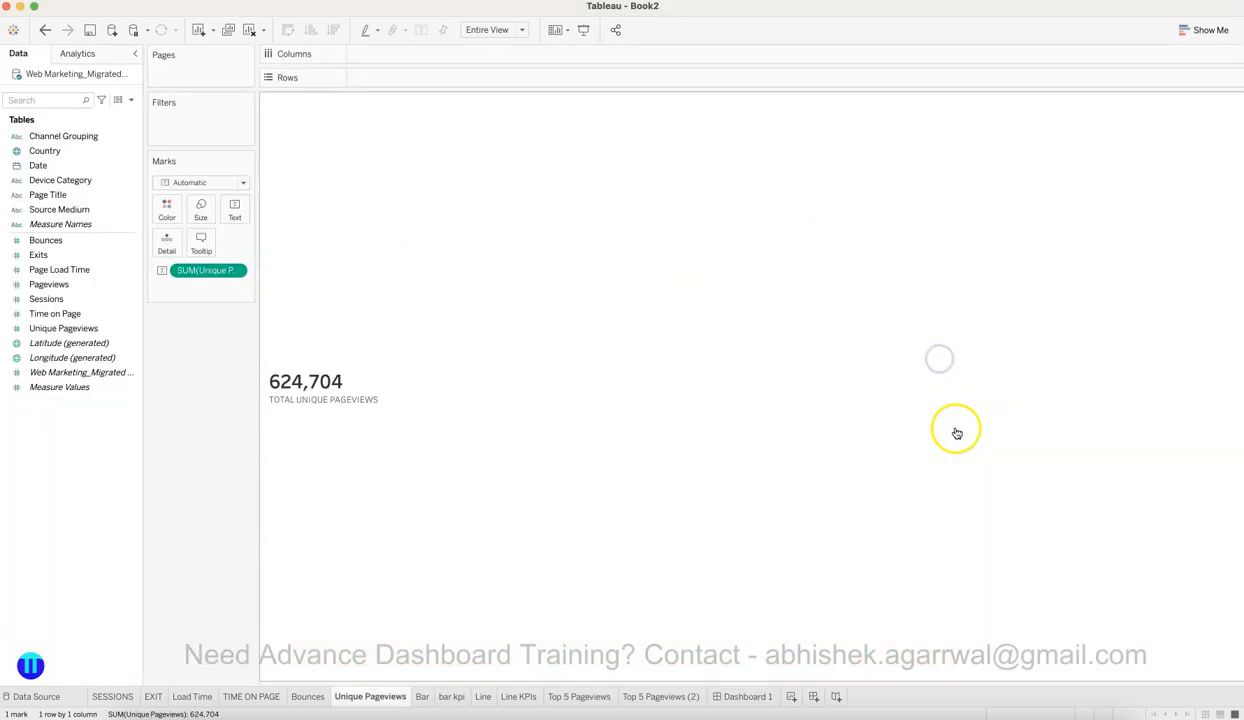
click(235, 217)
click(309, 259)
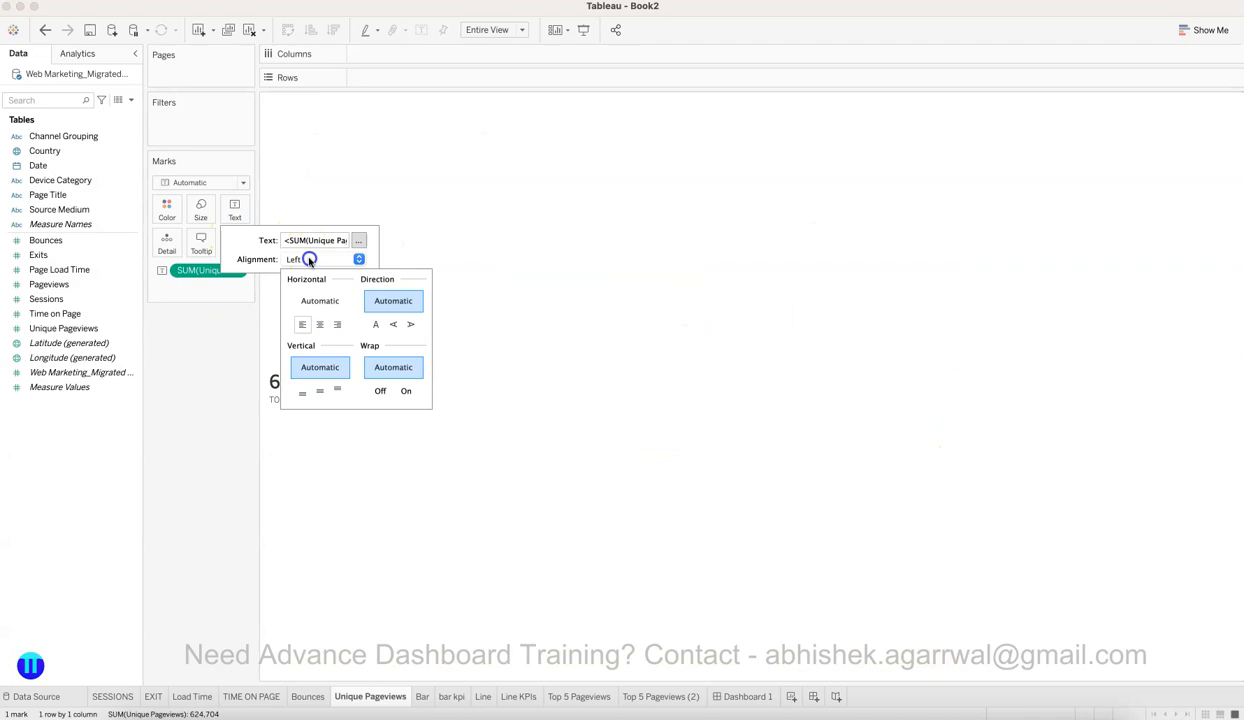
click(320, 323)
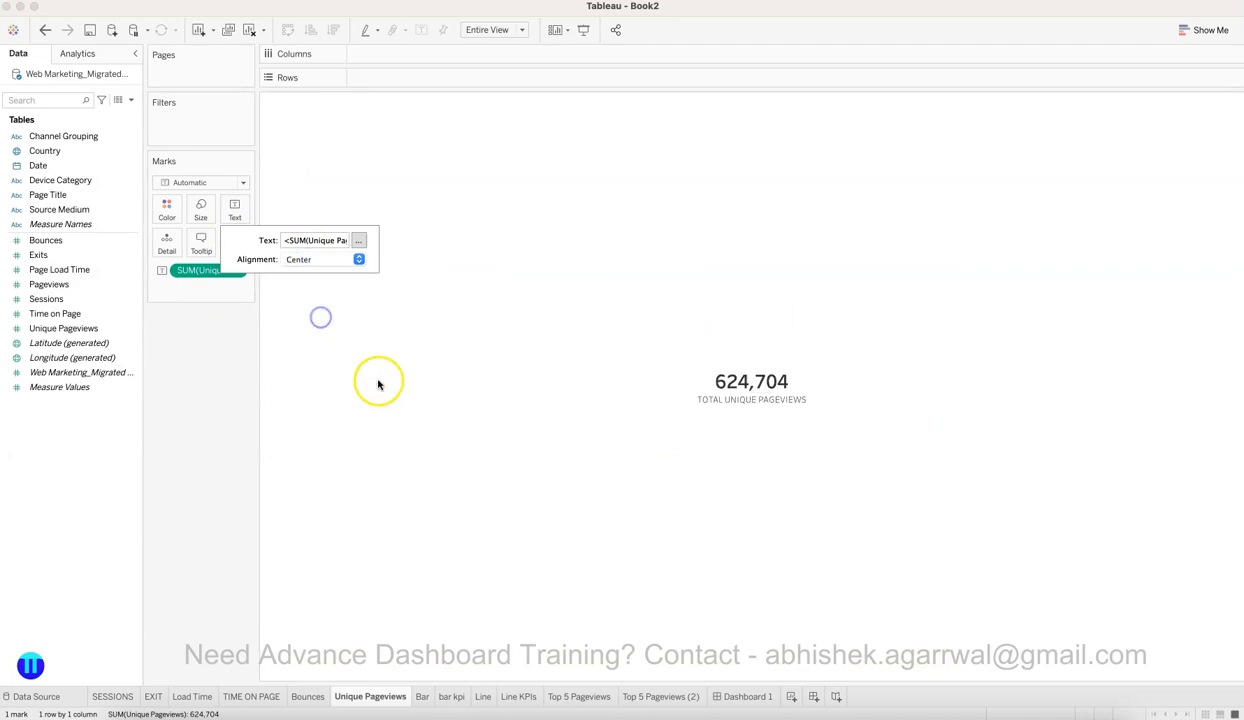
click(745, 694)
Step: Add a blank object above the icon7.png image in the Unique Pageviews container
click(817, 270)
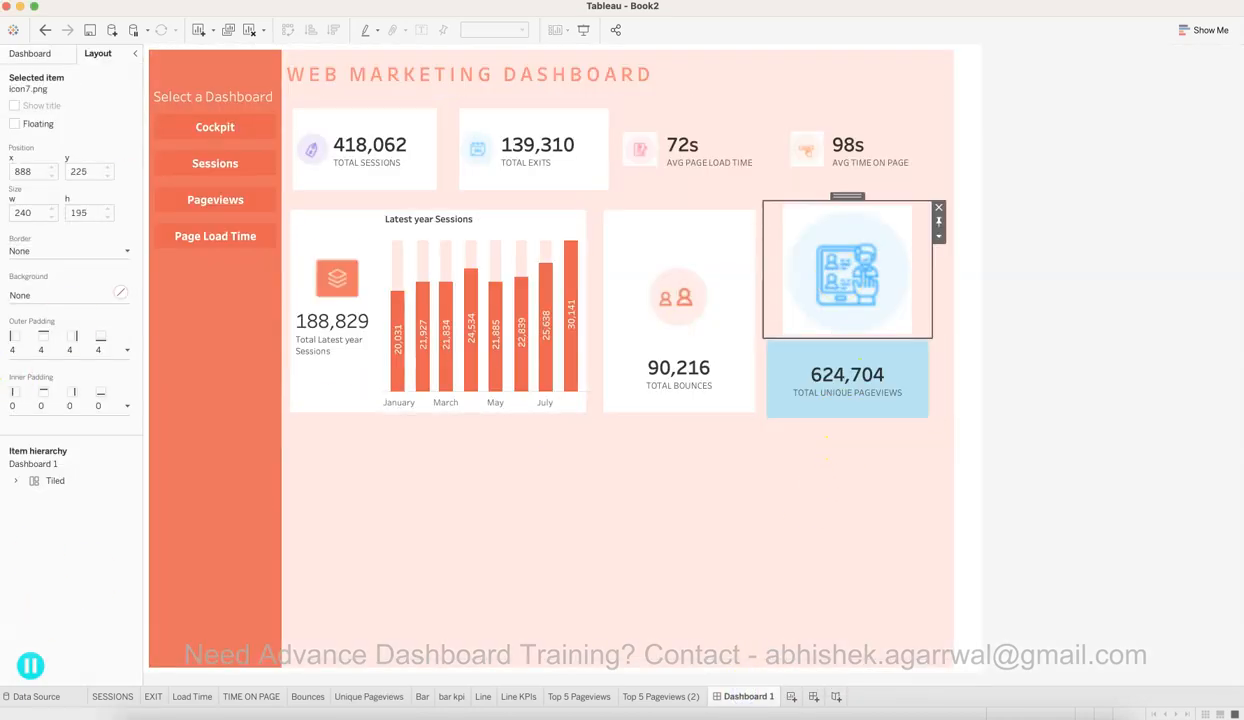
click(45, 53)
drag(103, 541, 815, 245)
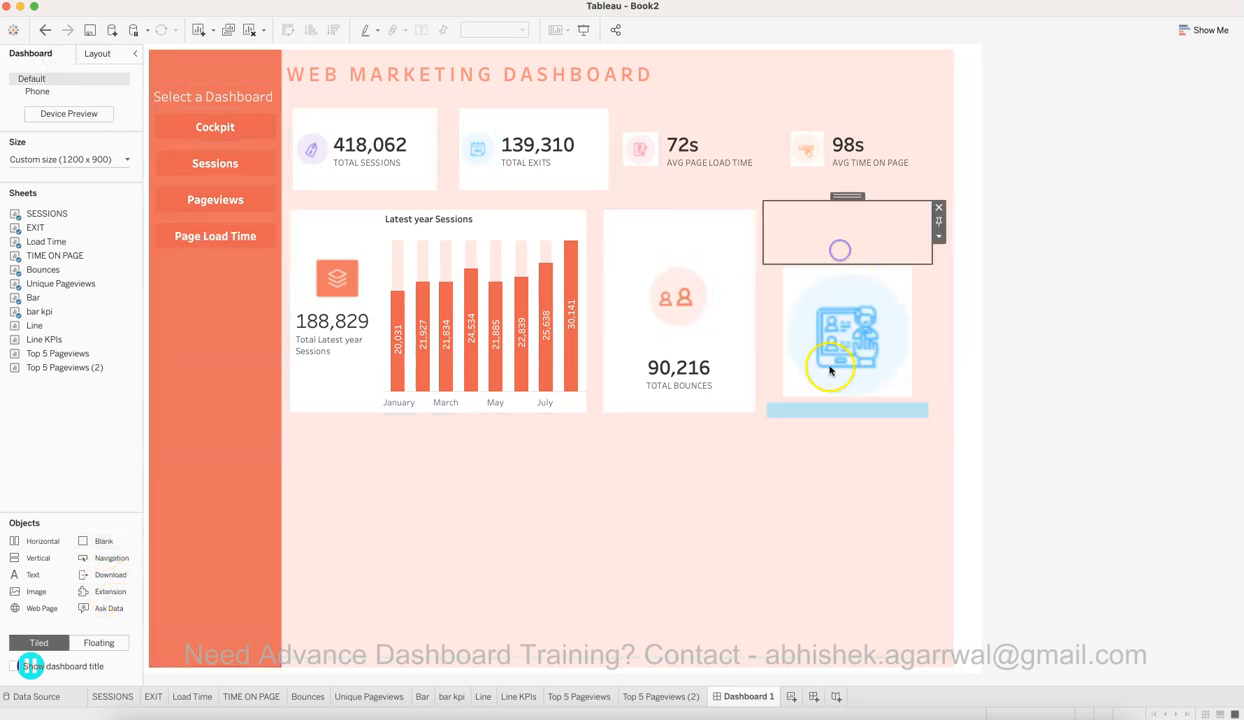
Step: Resize the blank to about 90 high and the icon7.png image to about 103 high, making room for the Unique Pageviews sheet
drag(847, 401, 864, 319)
click(853, 354)
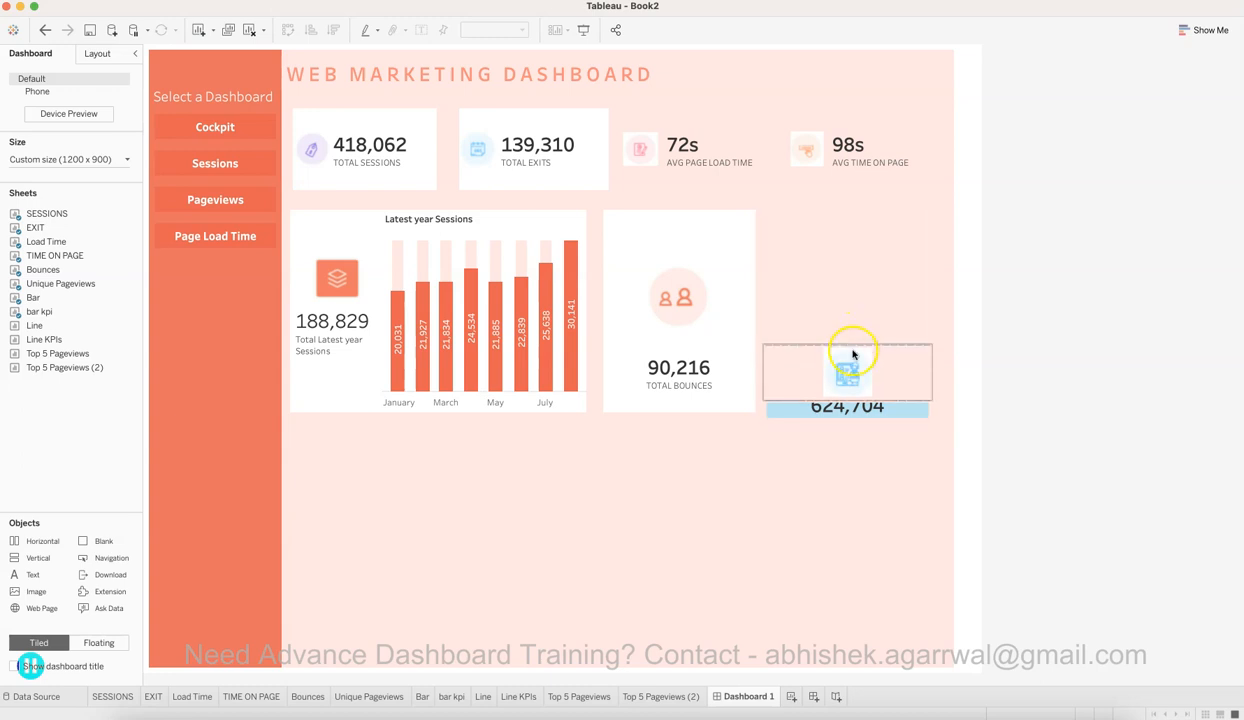
click(857, 402)
drag(860, 344, 880, 268)
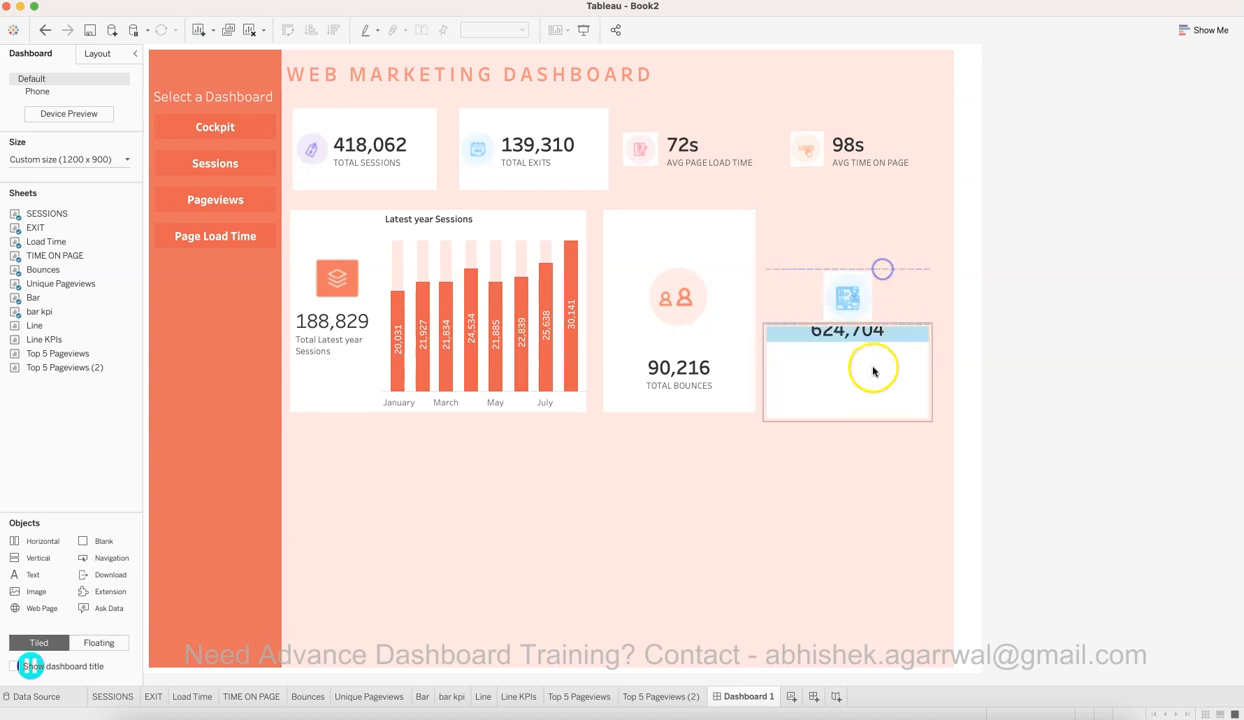
drag(885, 324, 891, 342)
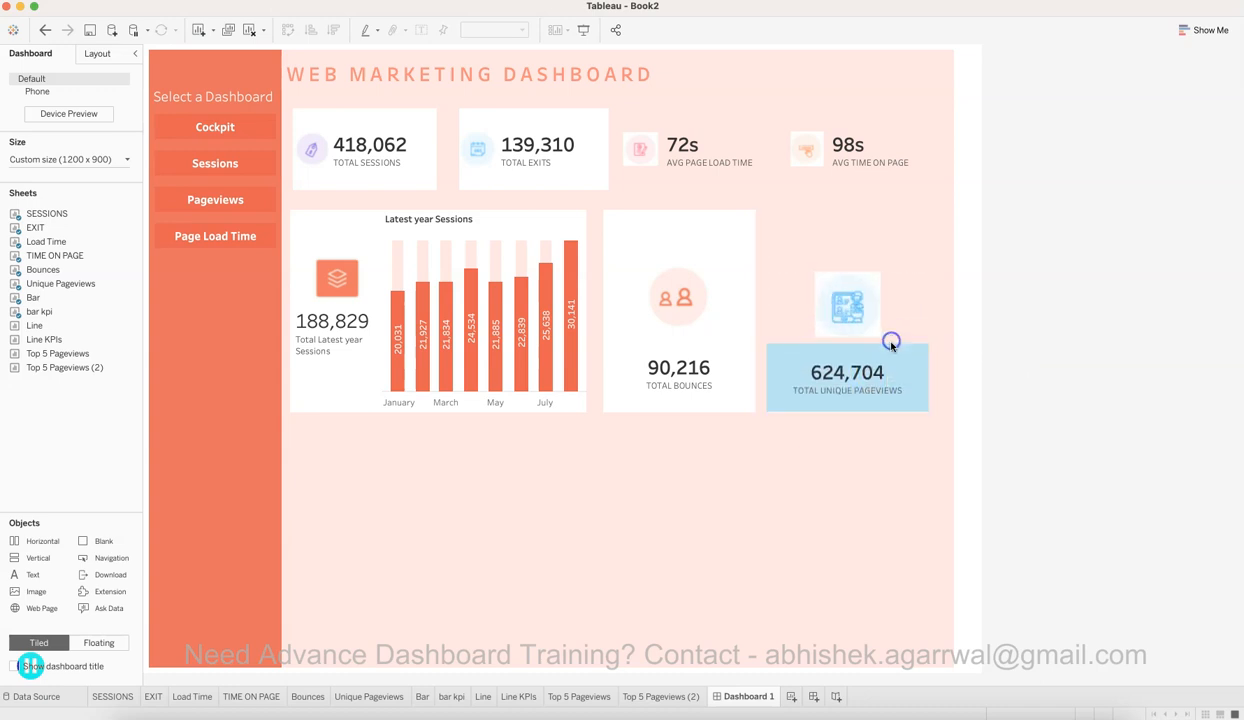
drag(900, 268, 860, 236)
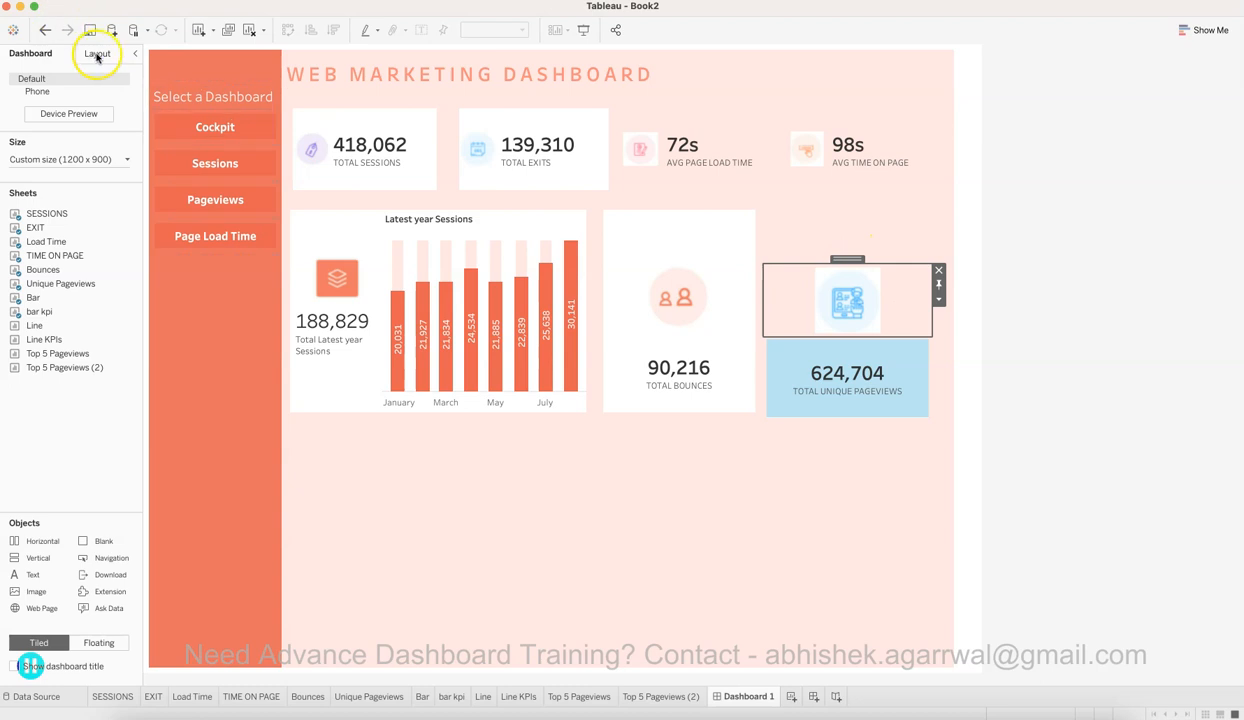
Step: Give the icon7.png image and the blank above it a white background at 100% opacity
click(98, 53)
click(120, 292)
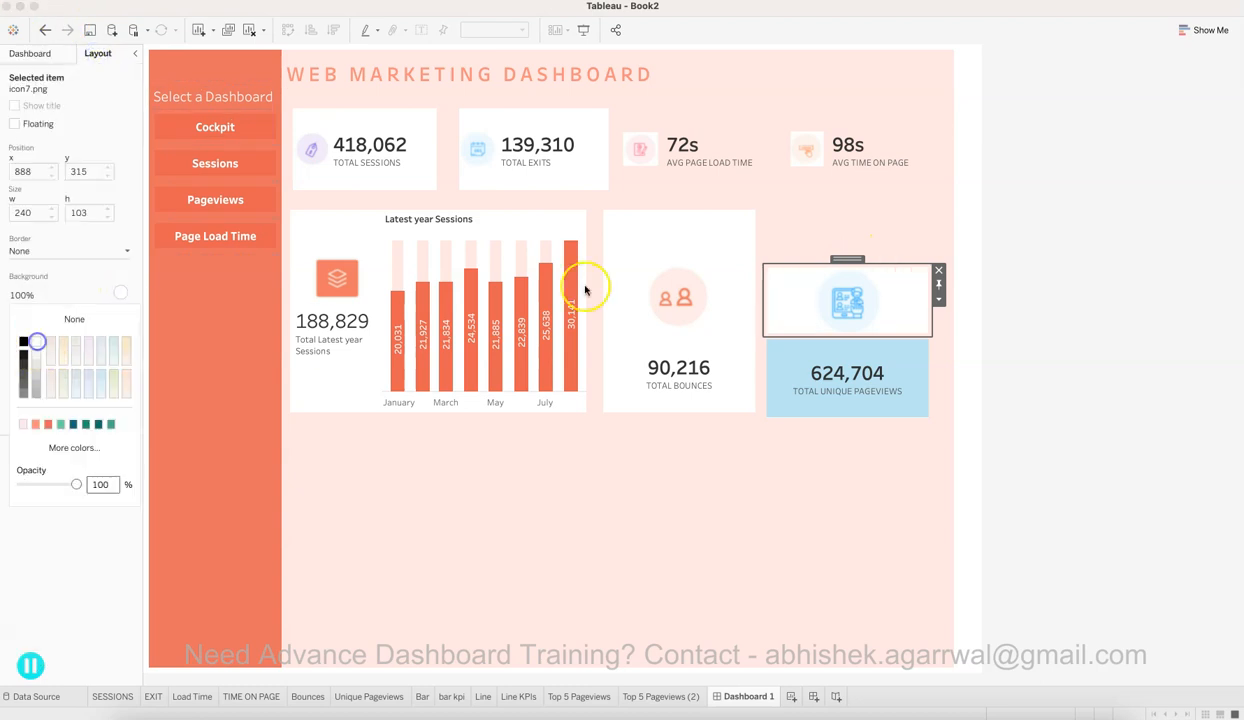
click(868, 229)
click(124, 294)
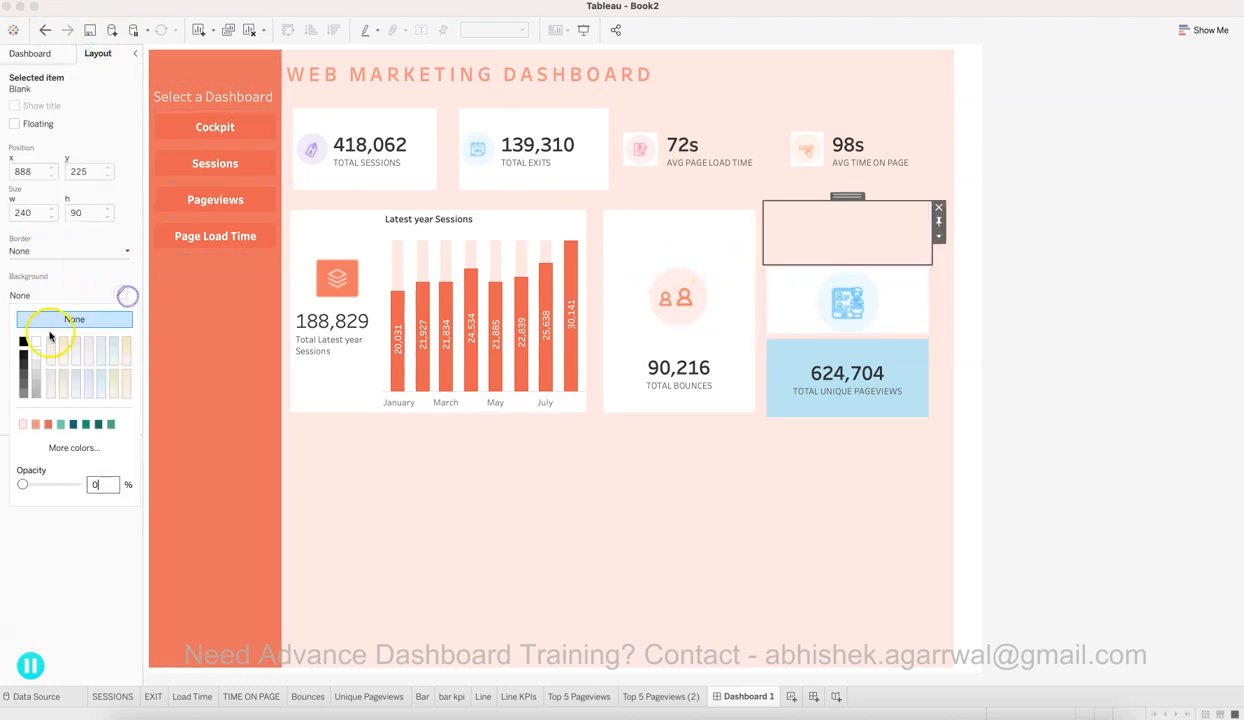
click(38, 341)
click(112, 274)
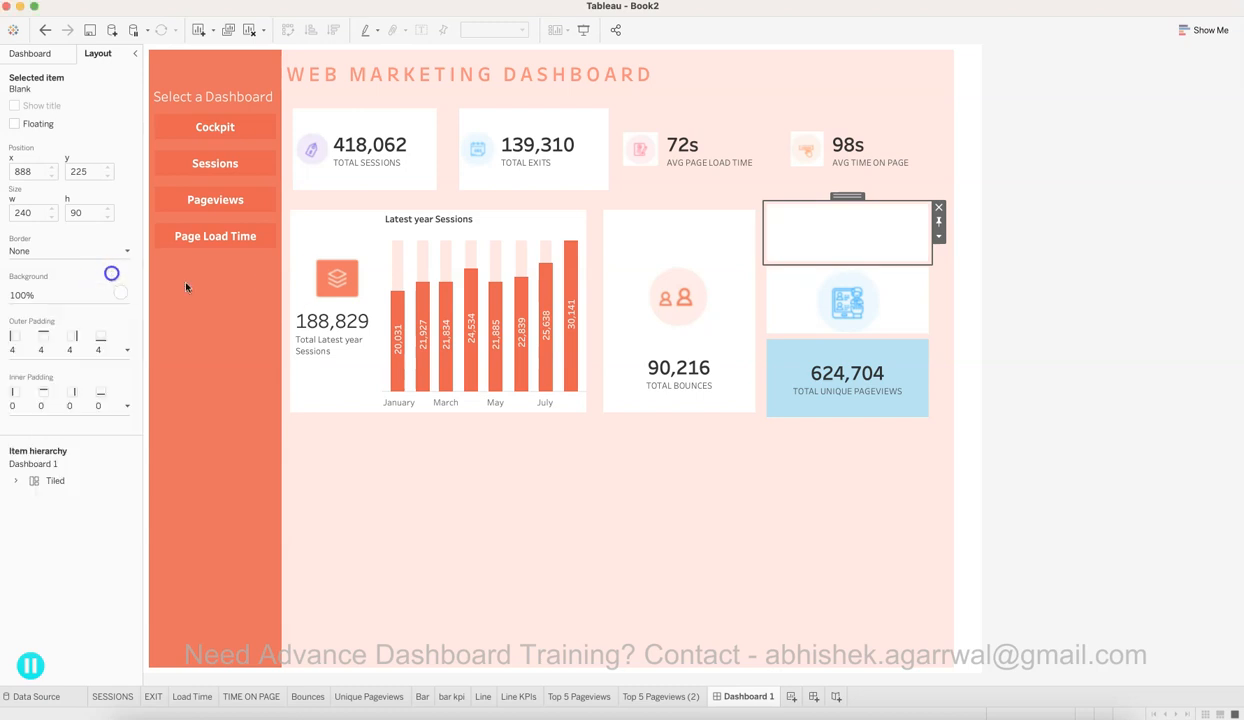
click(1056, 302)
Step: Set the outer padding of the vertical Unique Pageviews container to 8 on all sides
click(855, 240)
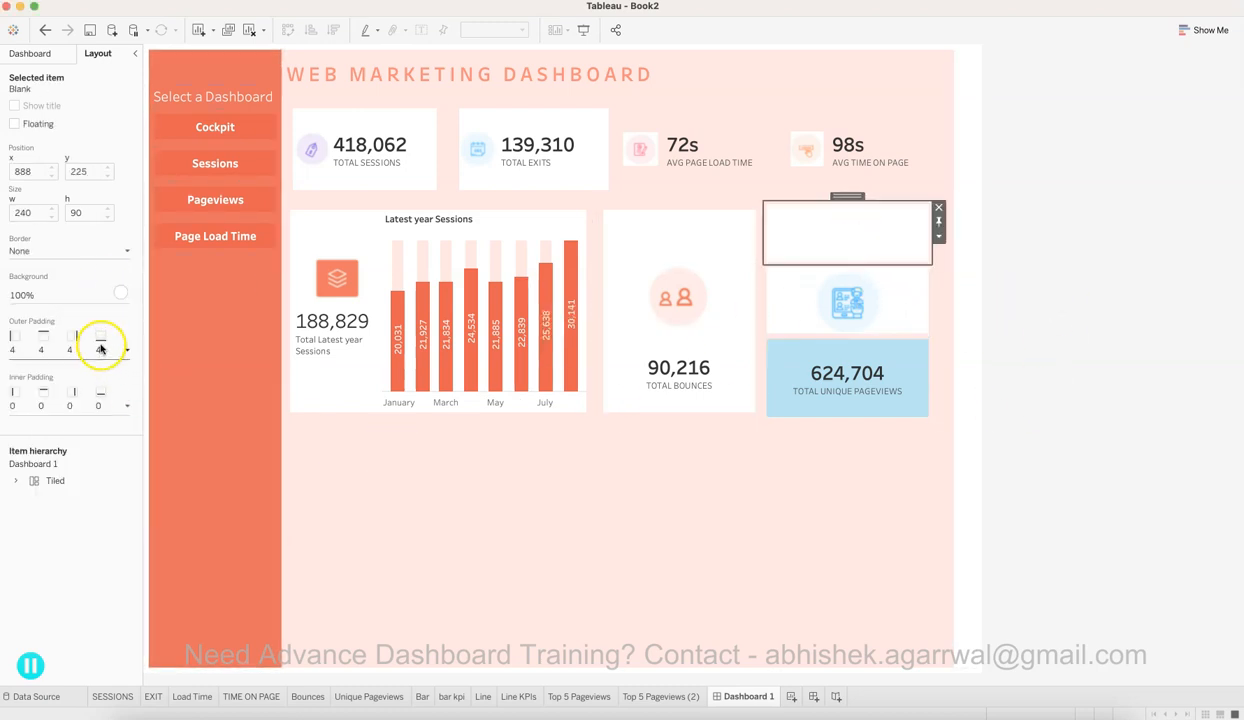
double_click(847, 196)
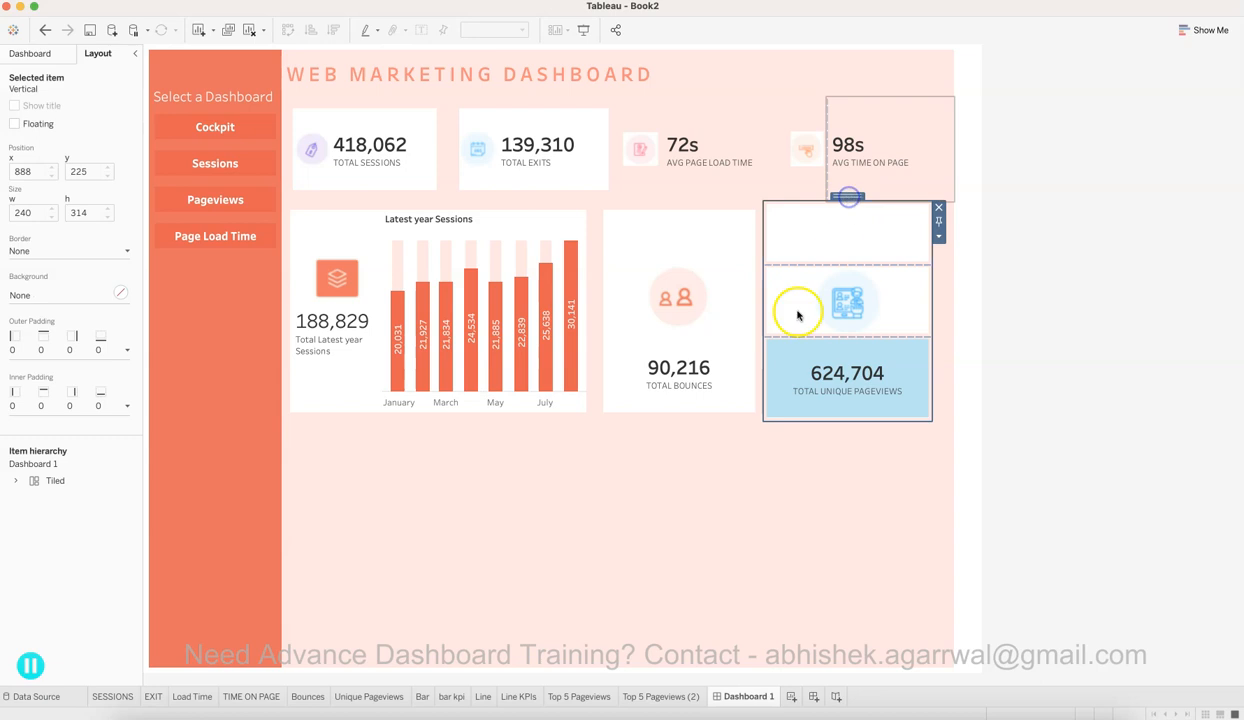
click(127, 351)
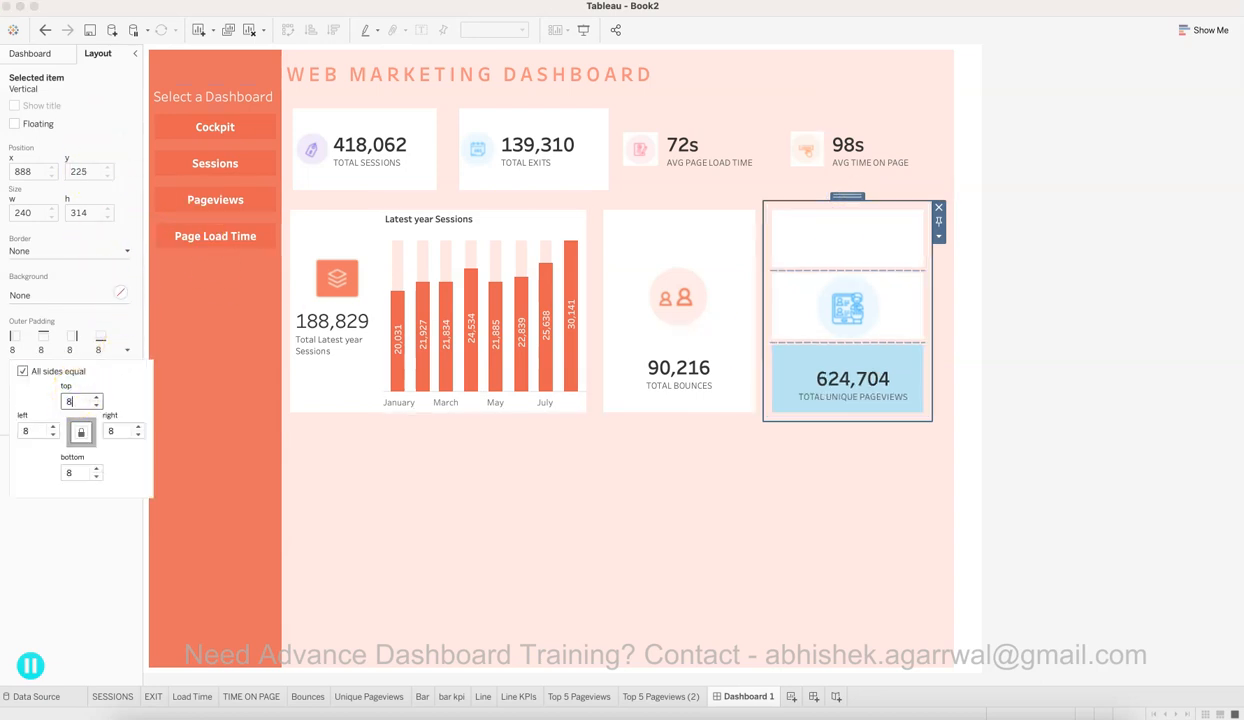
click(1138, 328)
Step: Set the bottom outer padding of the blank above the icon7.png image to 0, leaving the other sides at 4
click(811, 237)
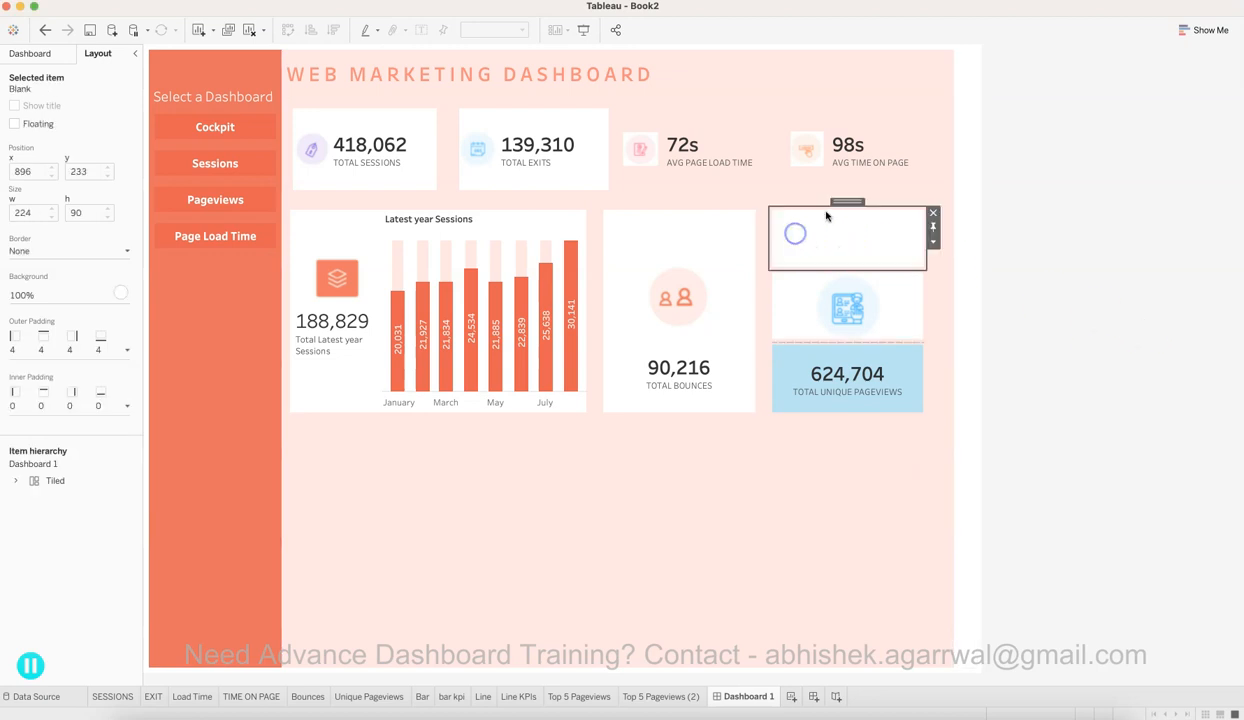
click(126, 352)
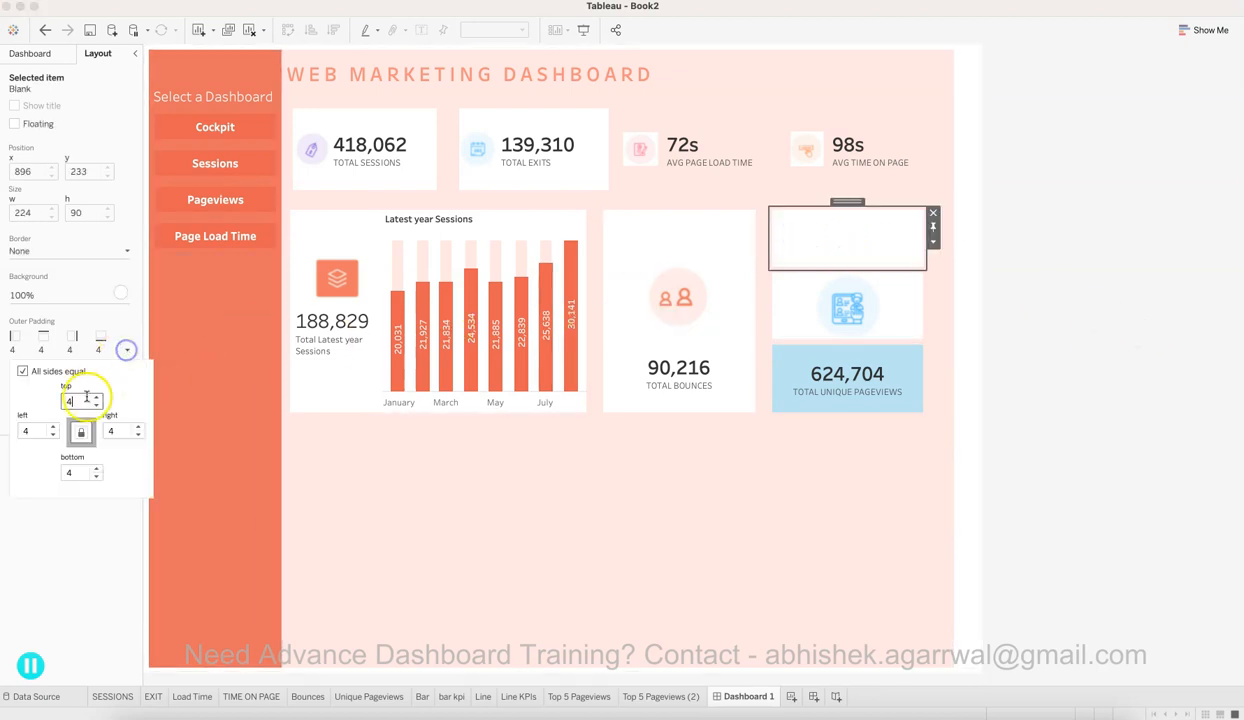
text(0)
key(Return)
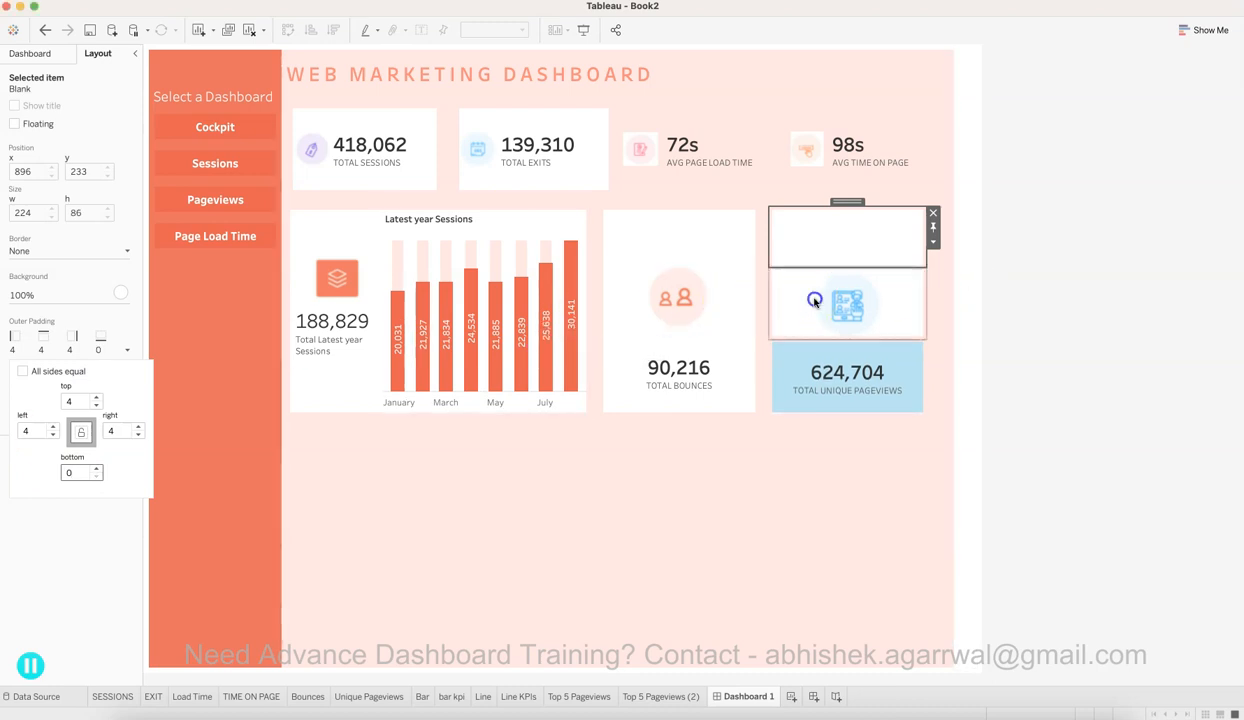
Step: Set the top and bottom outer padding of the icon7.png image to 0, keeping 4 on its other two sides
click(815, 301)
click(128, 352)
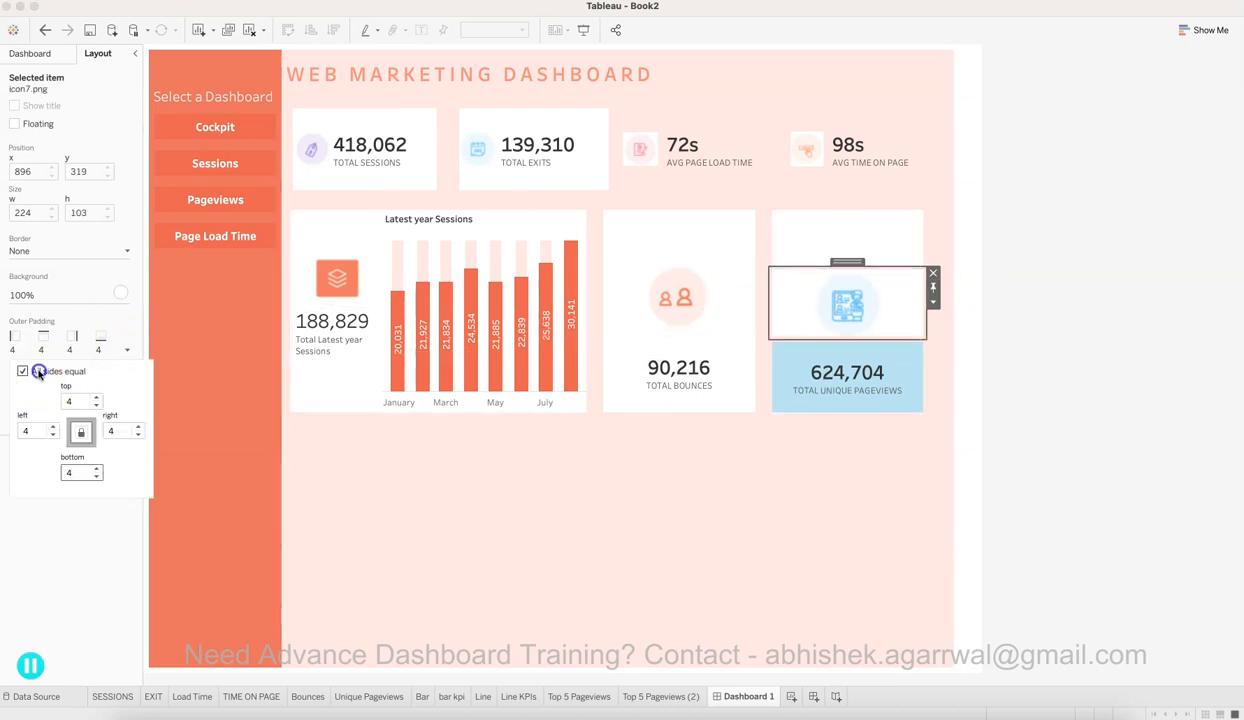
text(0)
key(Return)
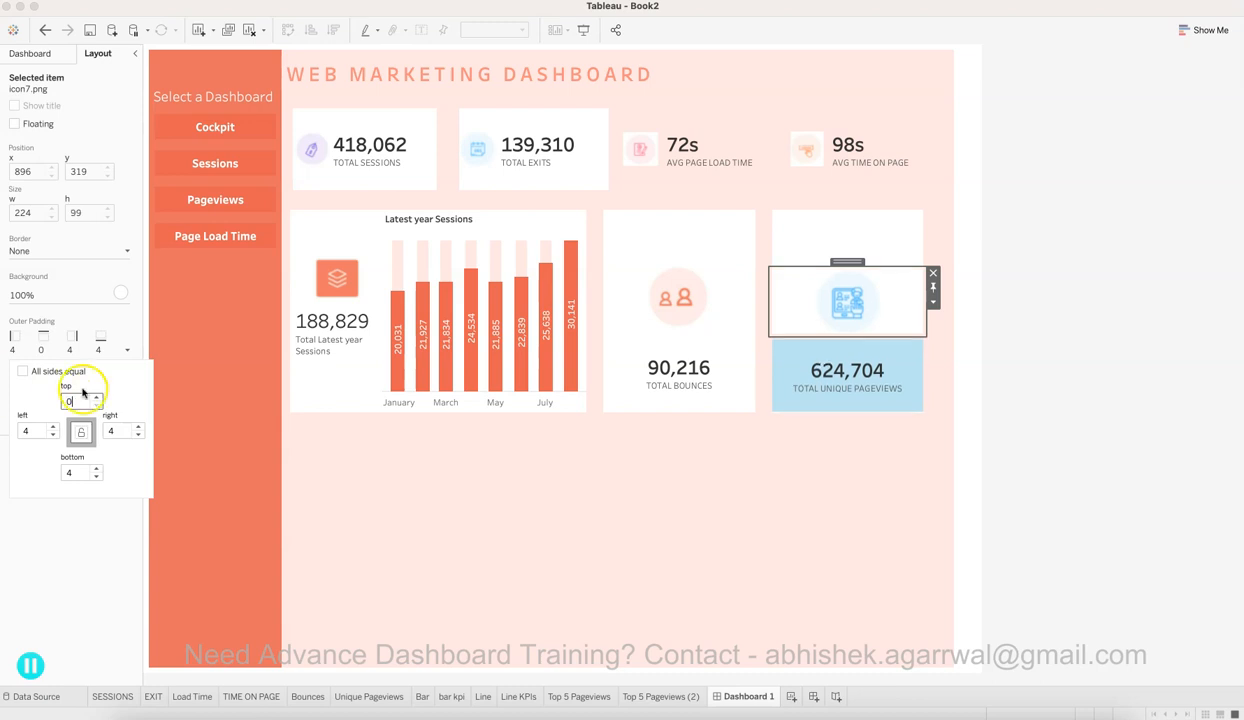
text(0)
key(Return)
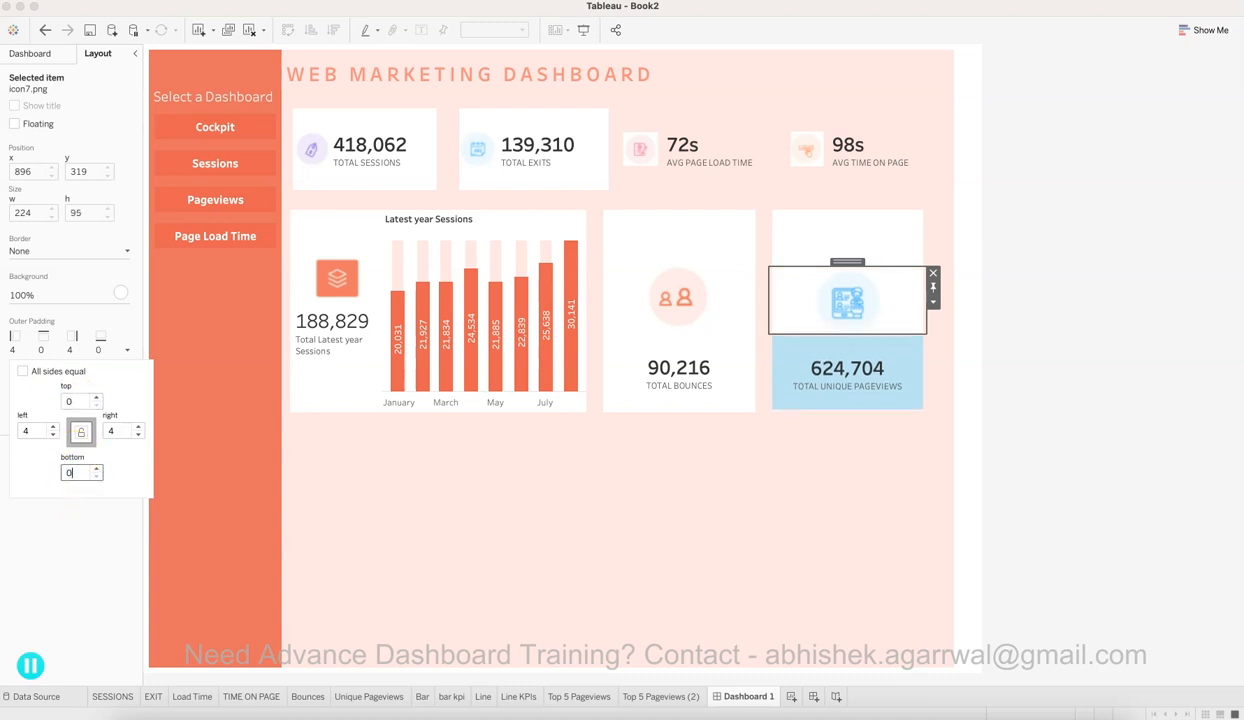
Step: Set the top outer padding of the Unique Pageviews sheet to 0, keeping 4 on the other sides
click(899, 366)
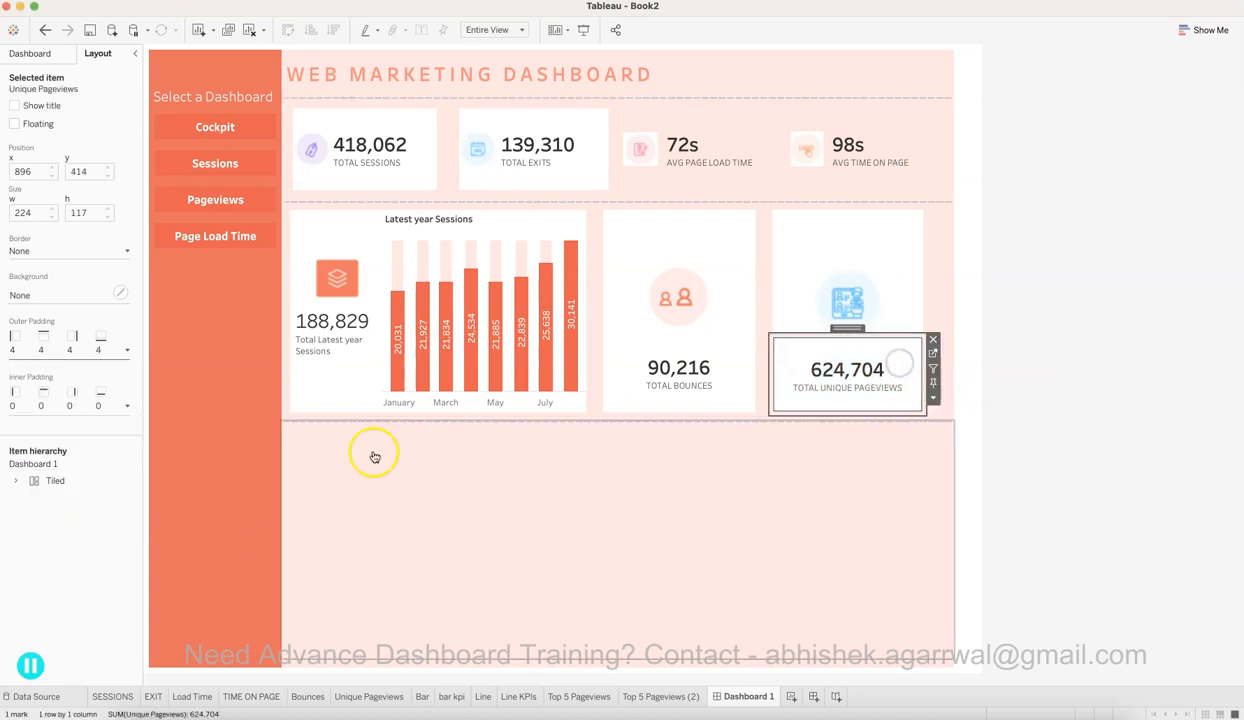
click(128, 351)
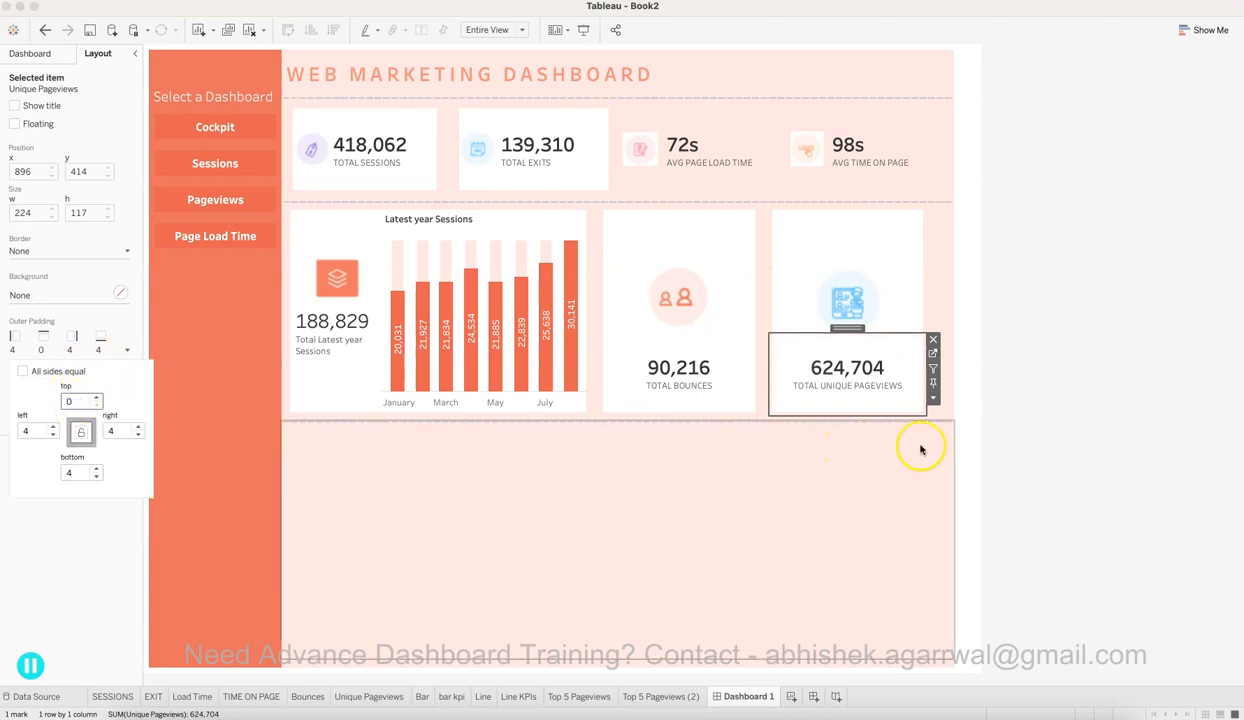
click(1162, 404)
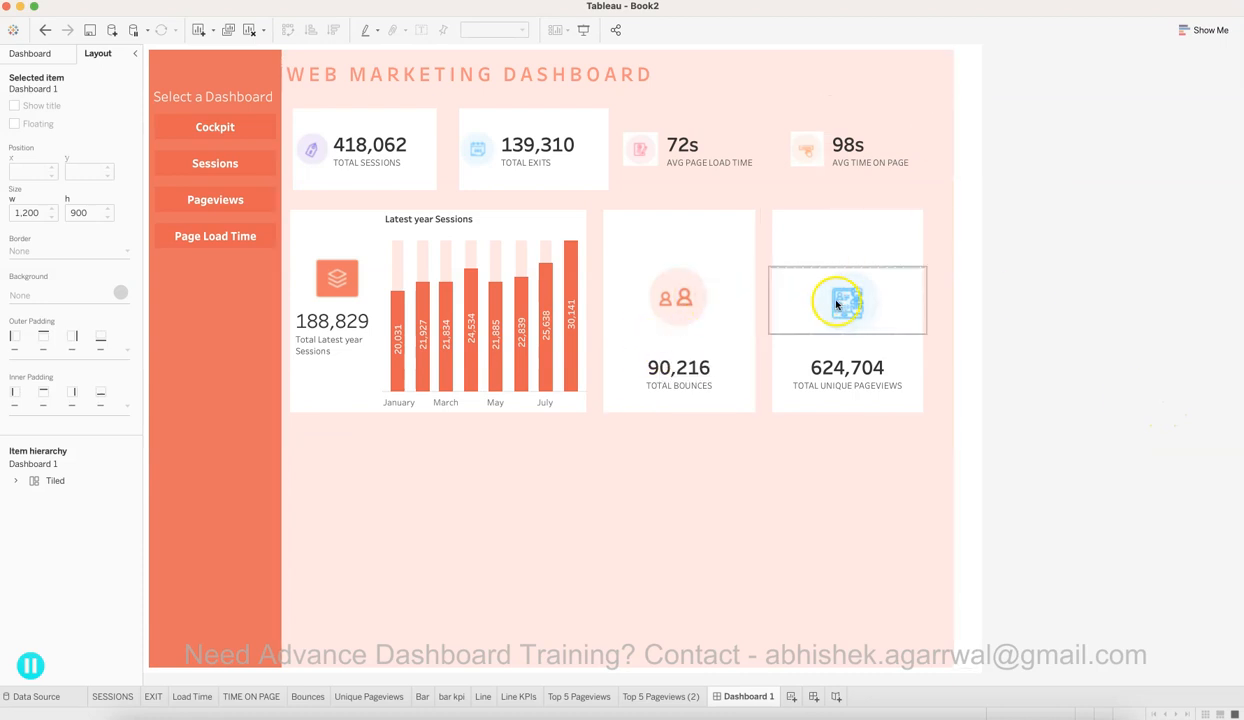
Step: Slightly reduce the height of the blank above icon7.png to move the icon and pageviews text up, and clear the selection
click(820, 267)
drag(823, 262, 824, 262)
click(1069, 350)
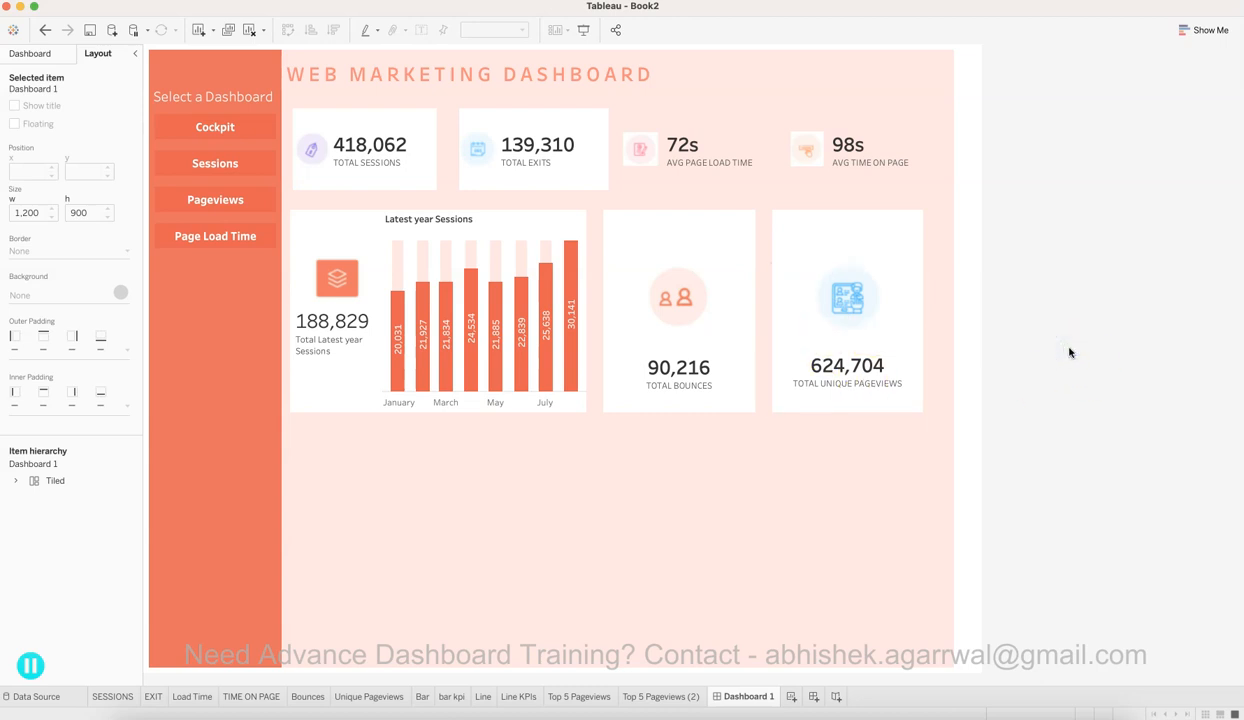
Step: Remove the narrow blank at the end of the second row and widen the Bounces container to balance it with Unique Pageviews
click(942, 298)
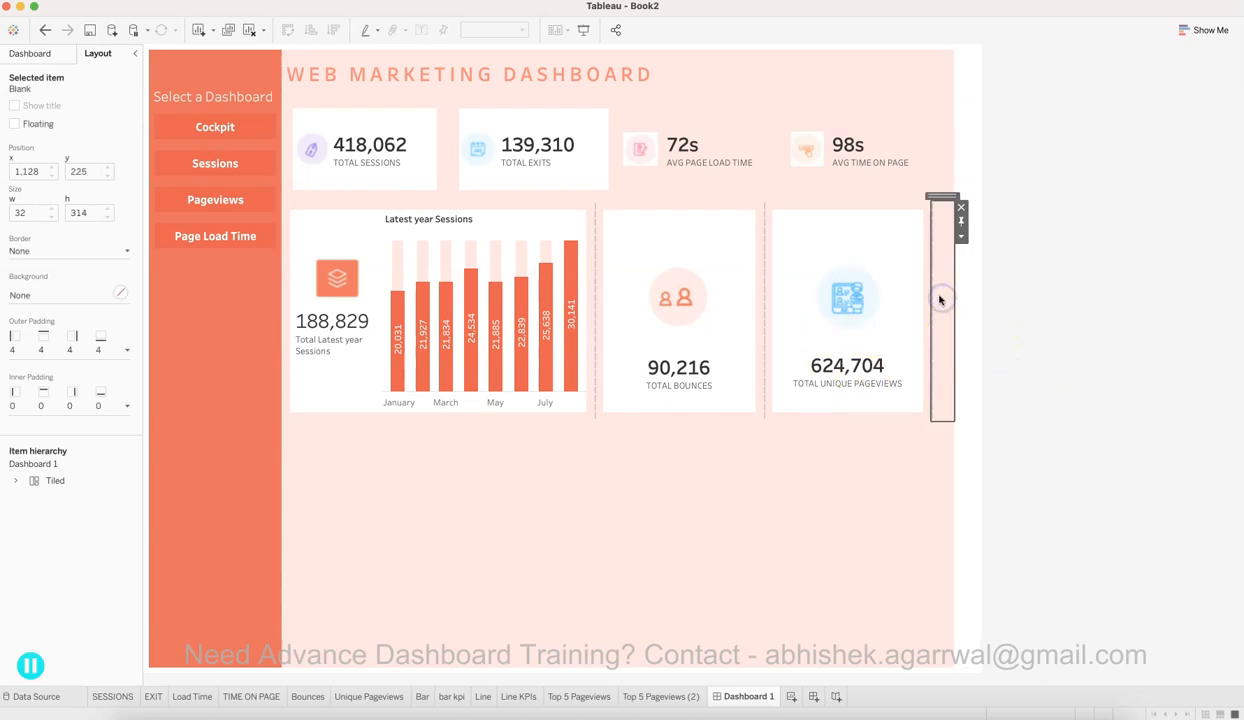
click(961, 208)
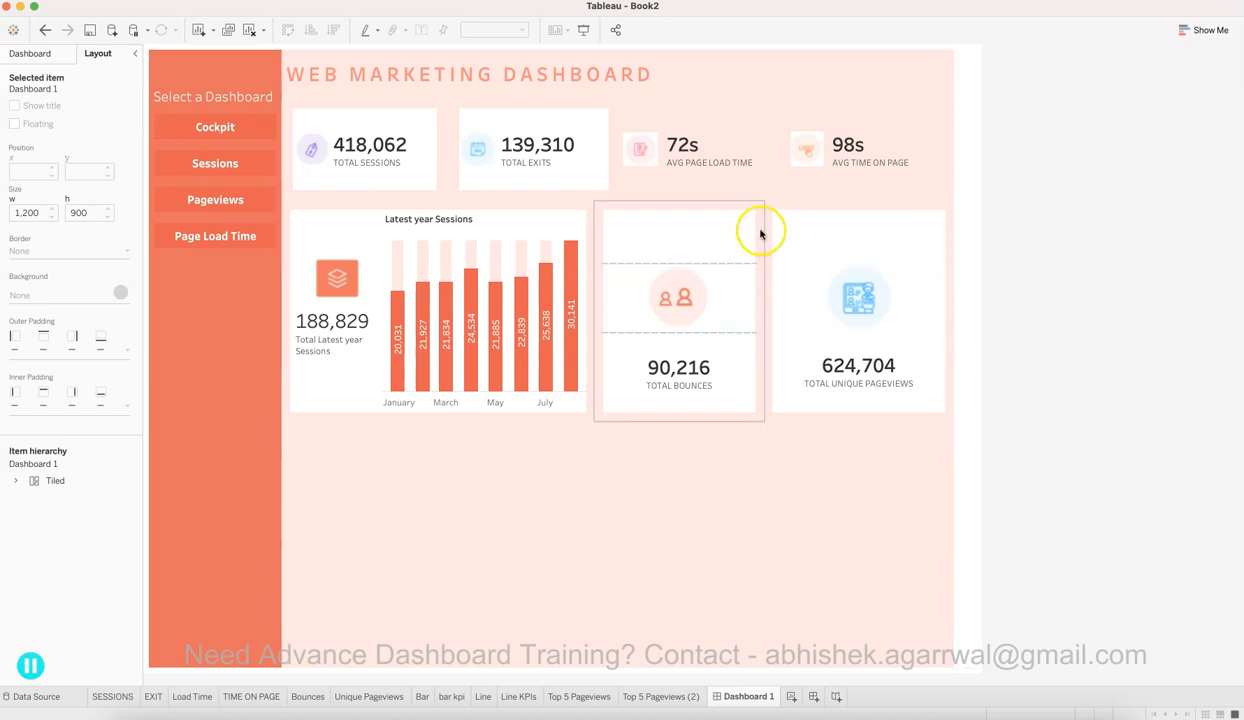
click(724, 210)
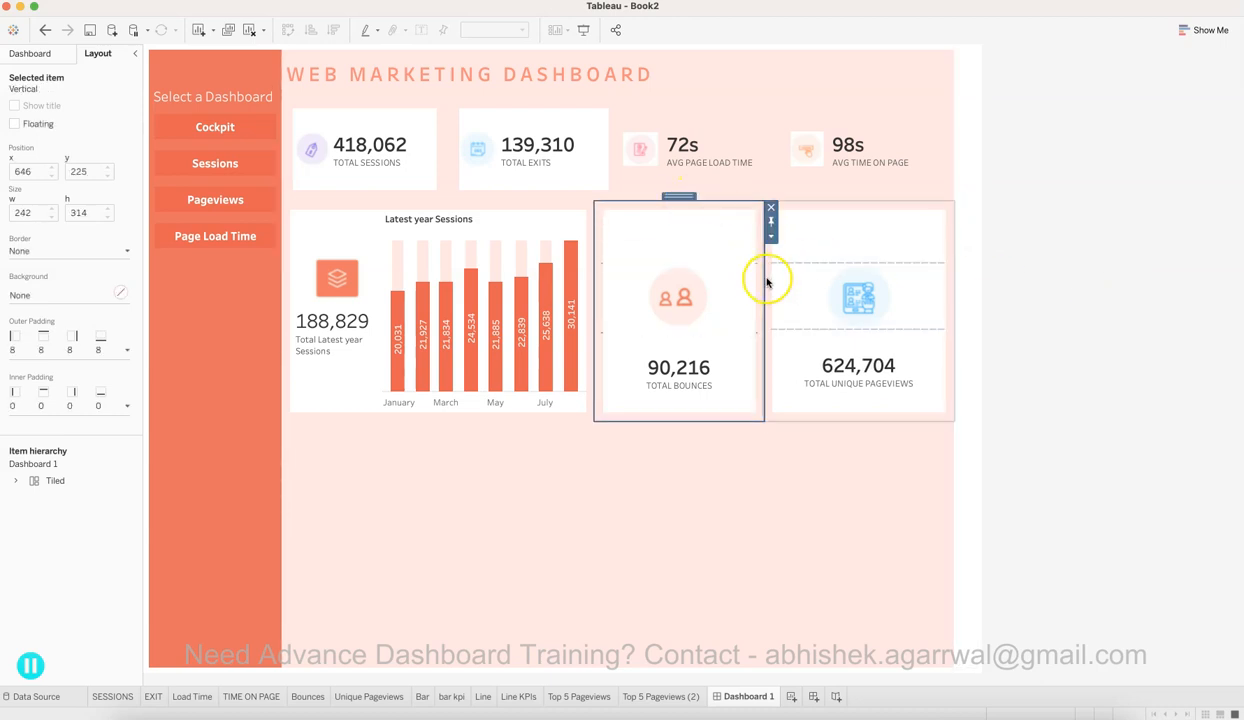
drag(765, 279, 780, 278)
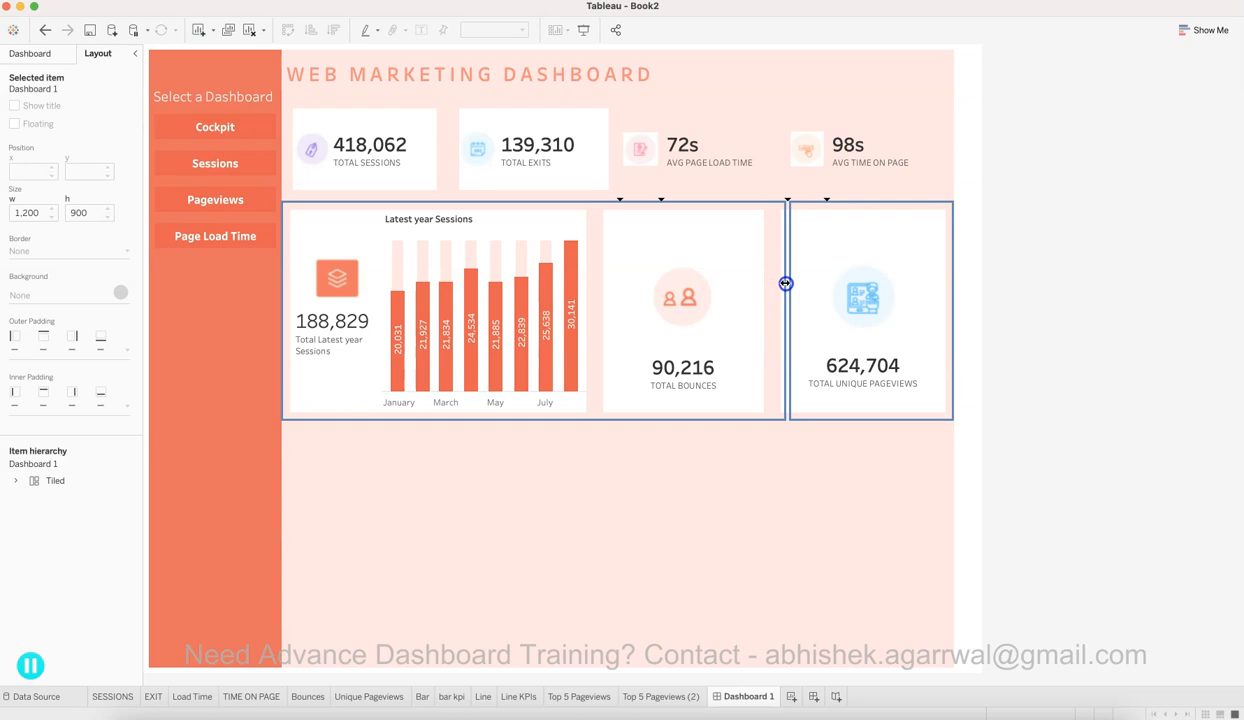
drag(786, 284, 786, 283)
click(1083, 369)
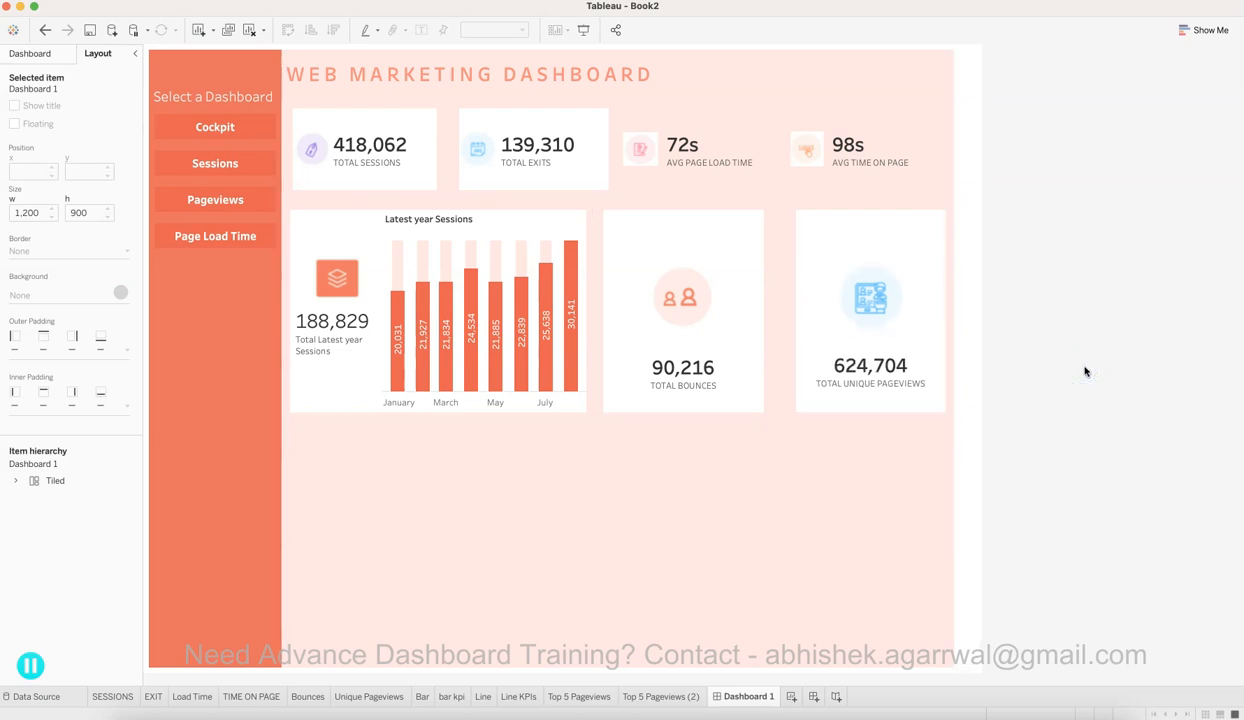
key(super+z)
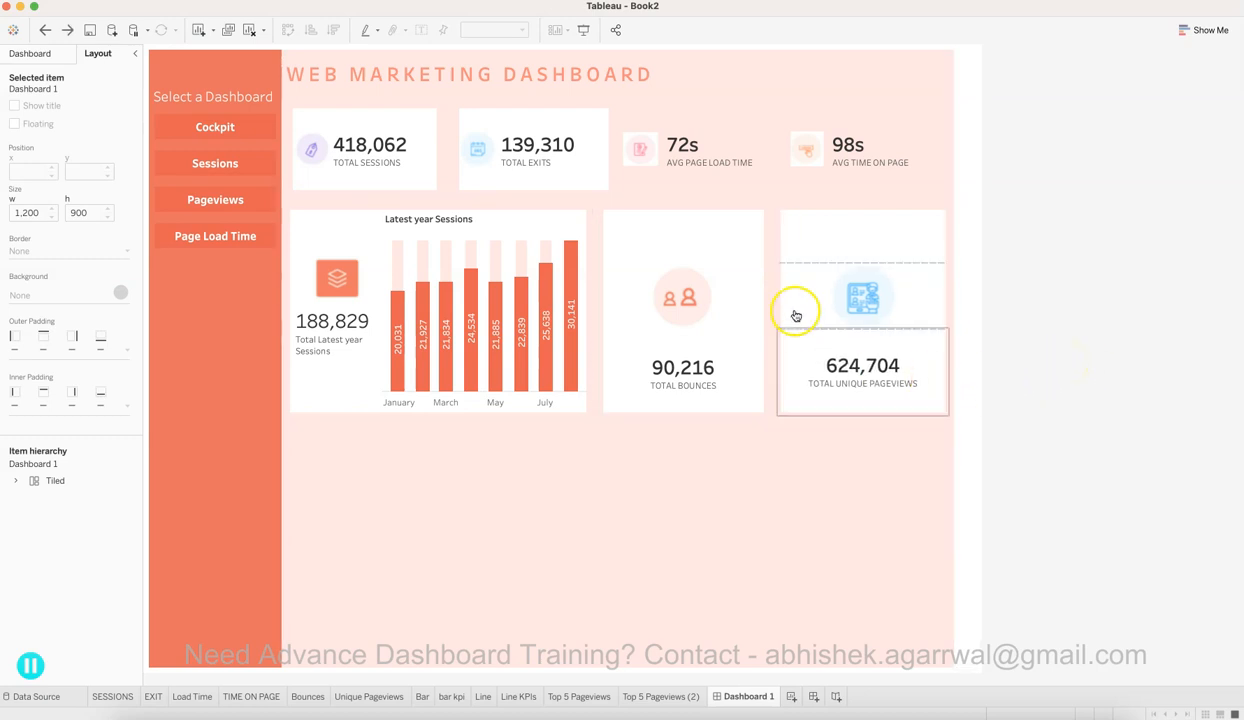
drag(772, 287, 779, 322)
right_click(780, 322)
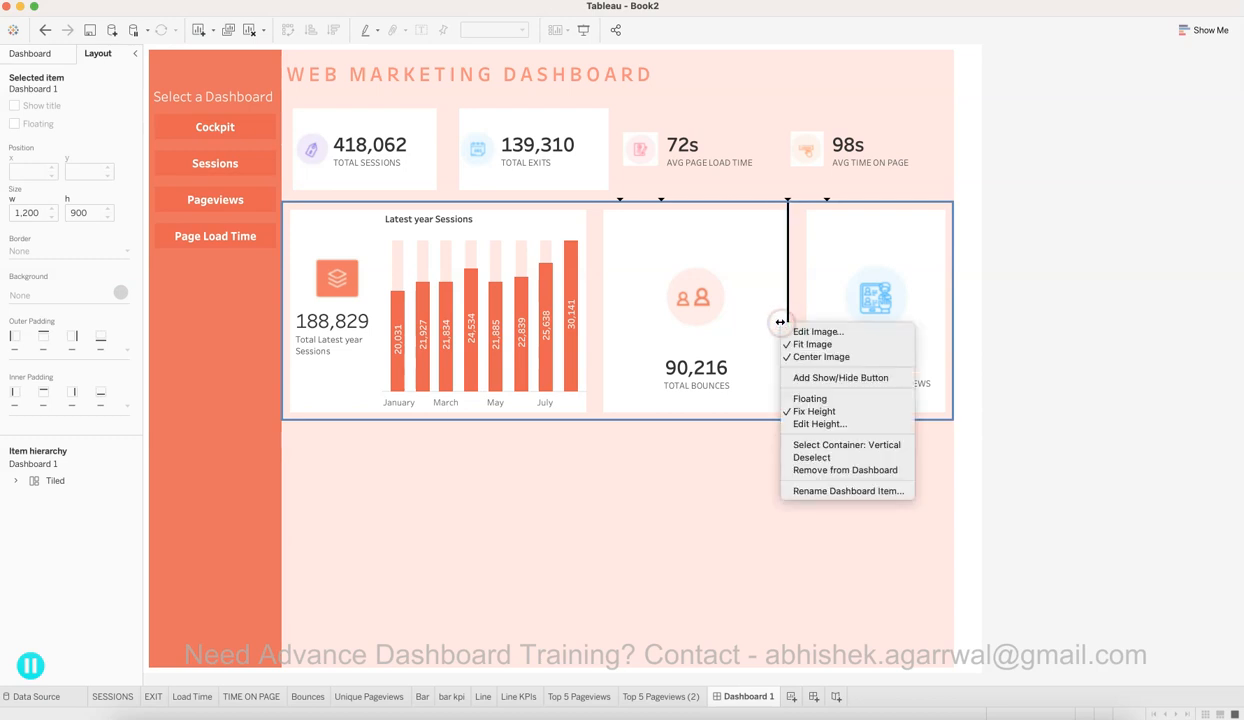
click(993, 294)
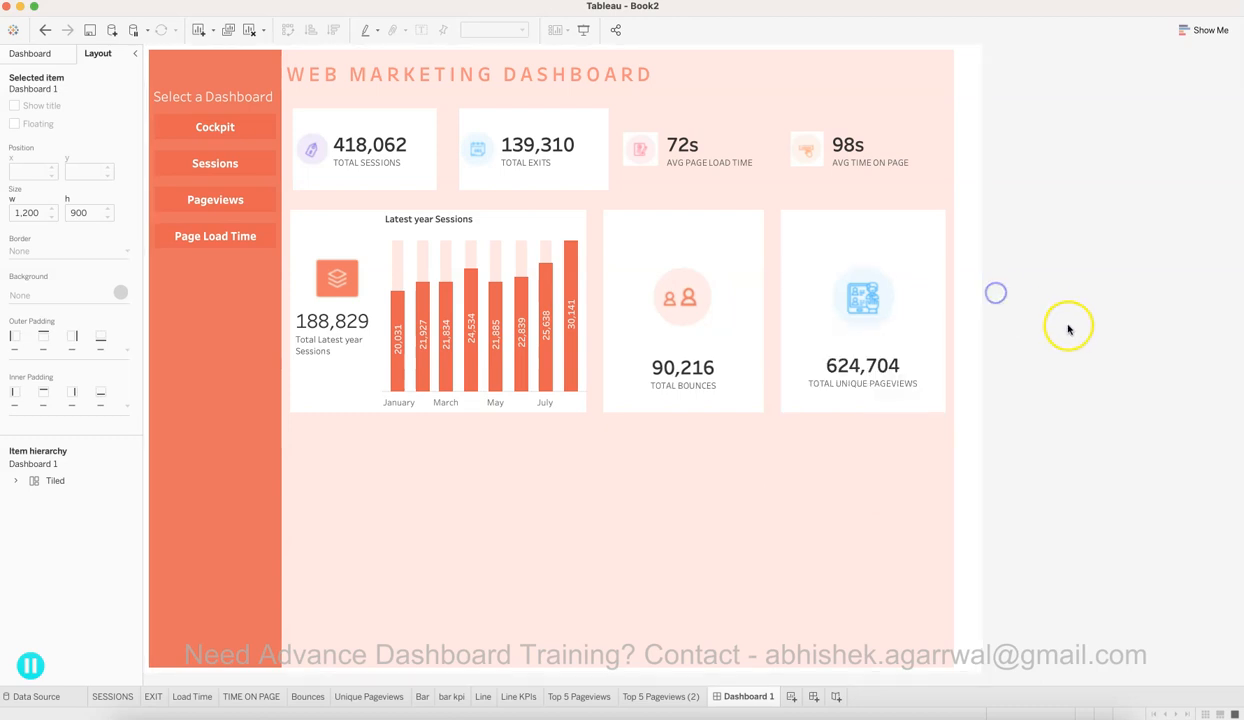
Step: Place a horizontal container in the empty area below the second row and remove the blank from that area
click(631, 563)
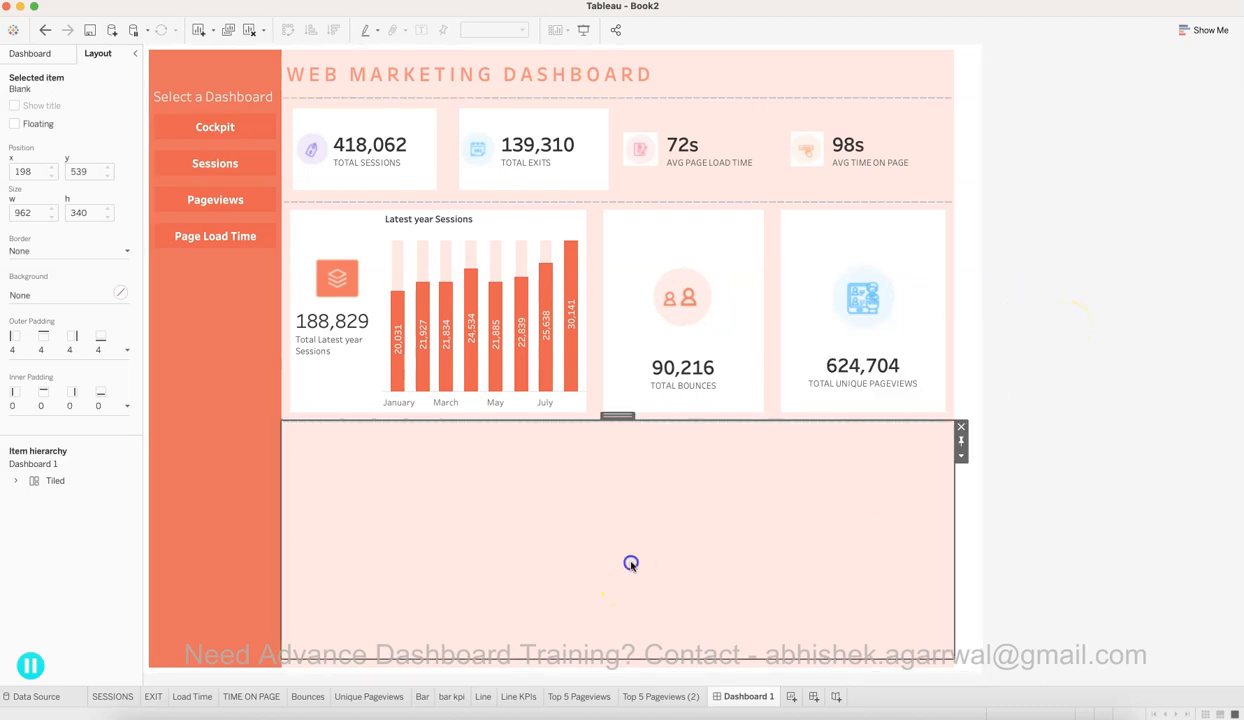
click(640, 718)
click(812, 560)
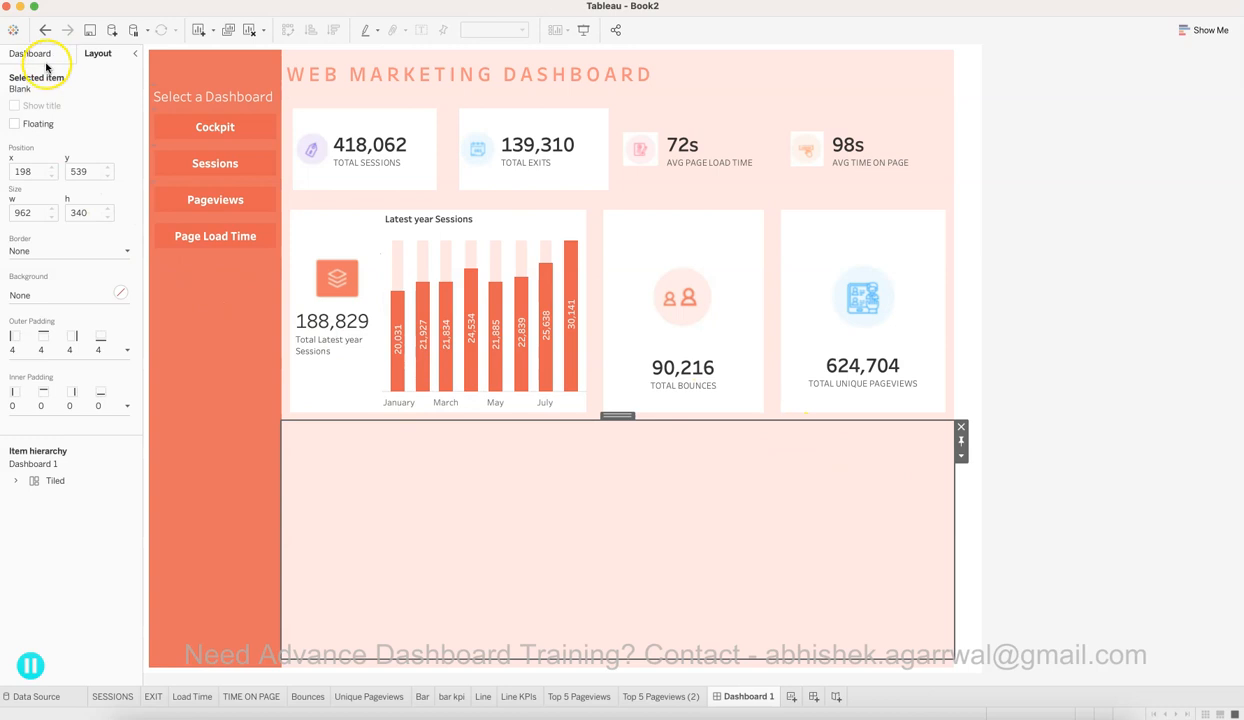
drag(38, 541, 533, 583)
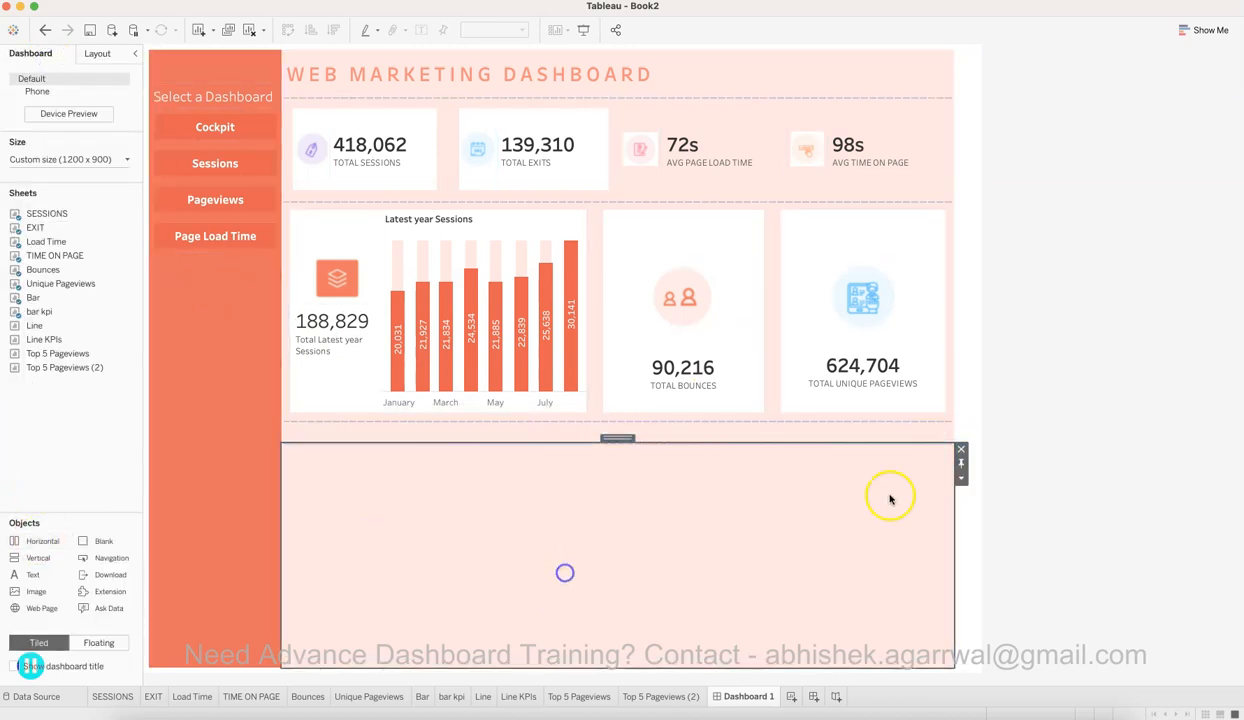
click(962, 452)
Step: Check the layout settings of the new horizontal container and preview the unused sheets for the third row
click(684, 507)
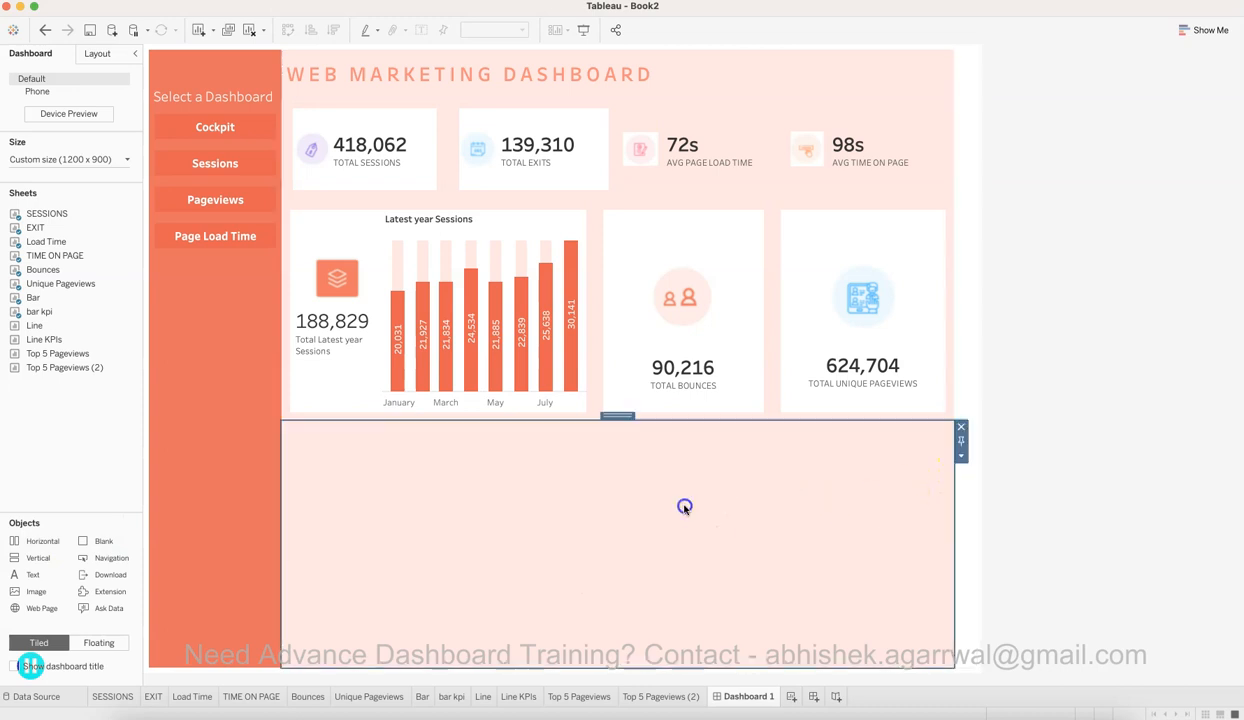
click(97, 53)
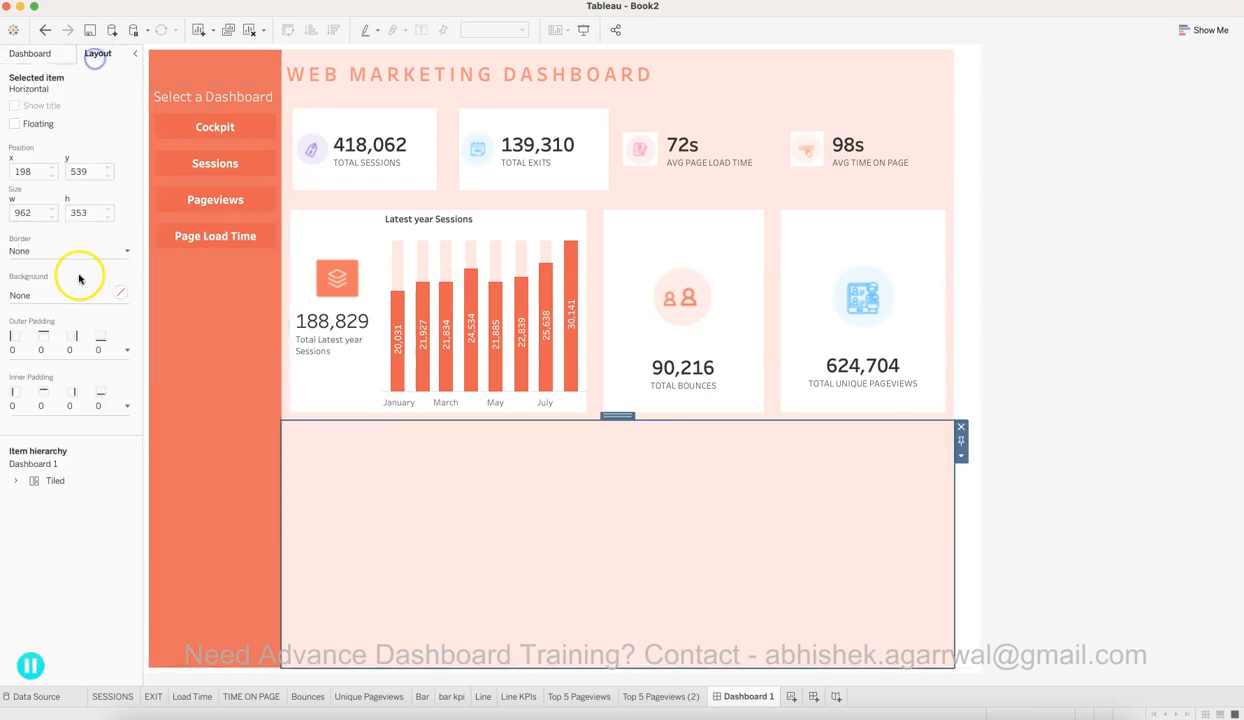
click(58, 55)
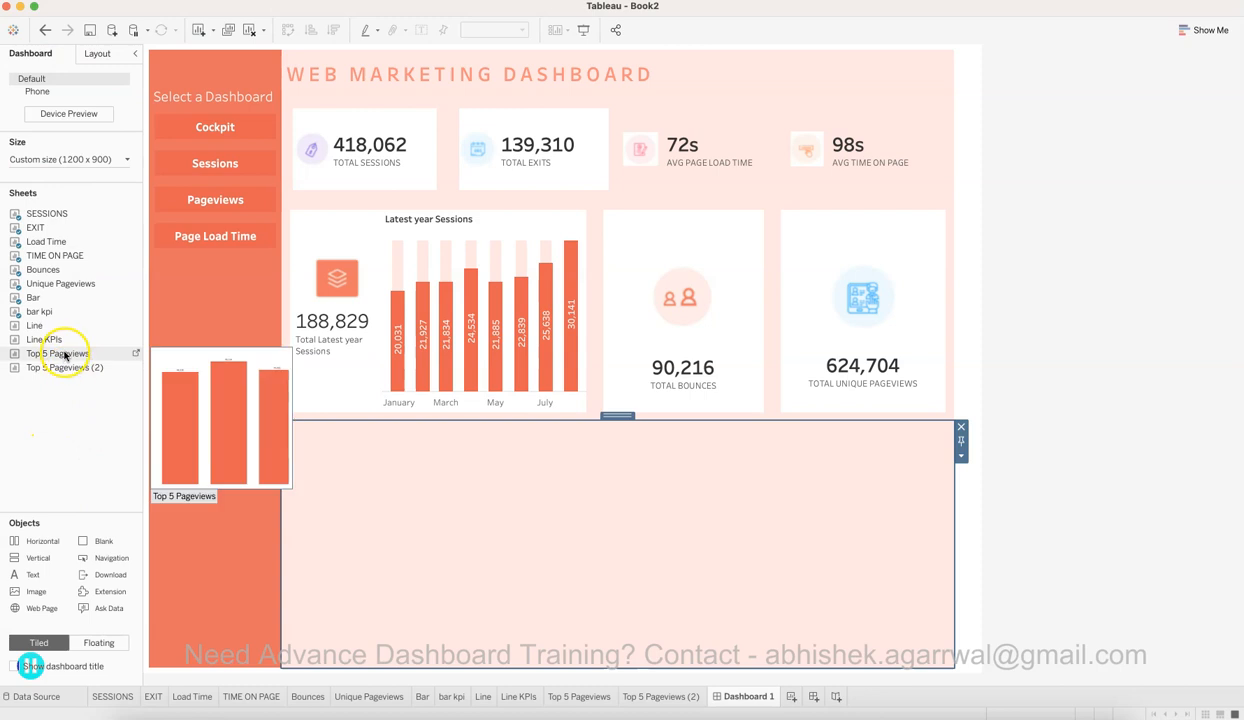
mouse_move(66, 333)
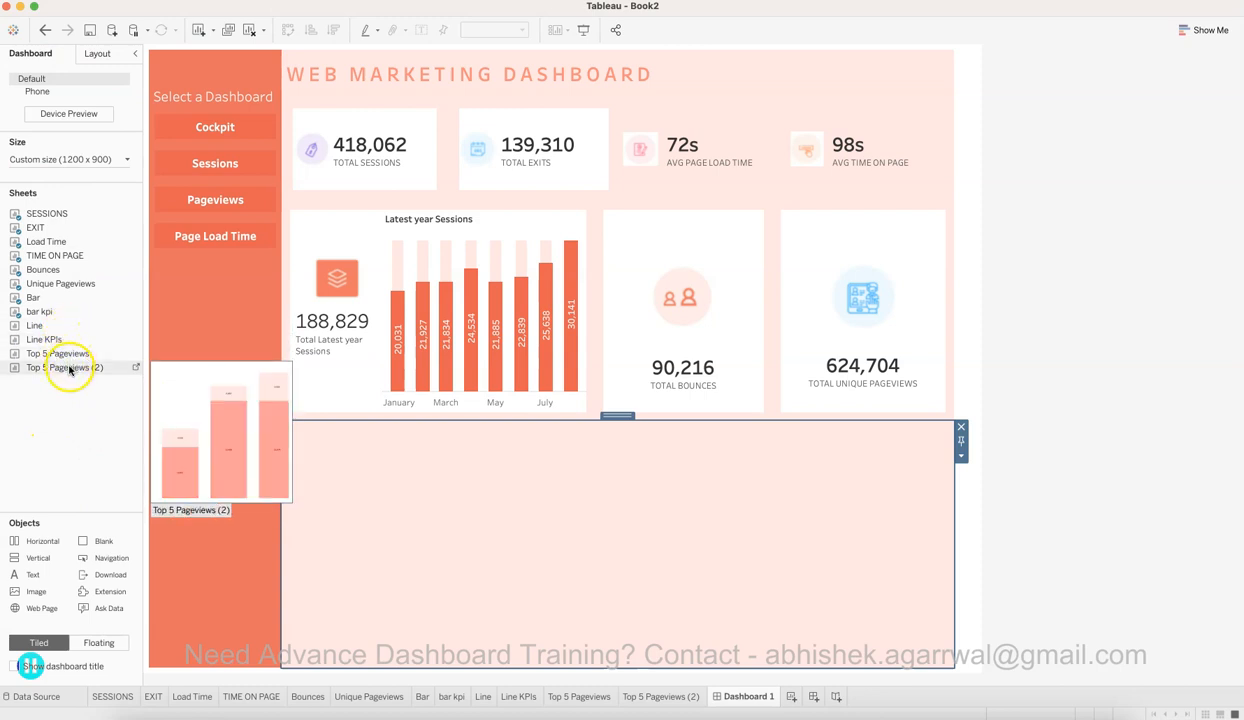
Step: Add both Top 5 Pageviews sheets and a vertical container to the third row, sizing the container to the Latest year Sessions card's width
drag(75, 368, 308, 509)
drag(38, 557, 323, 545)
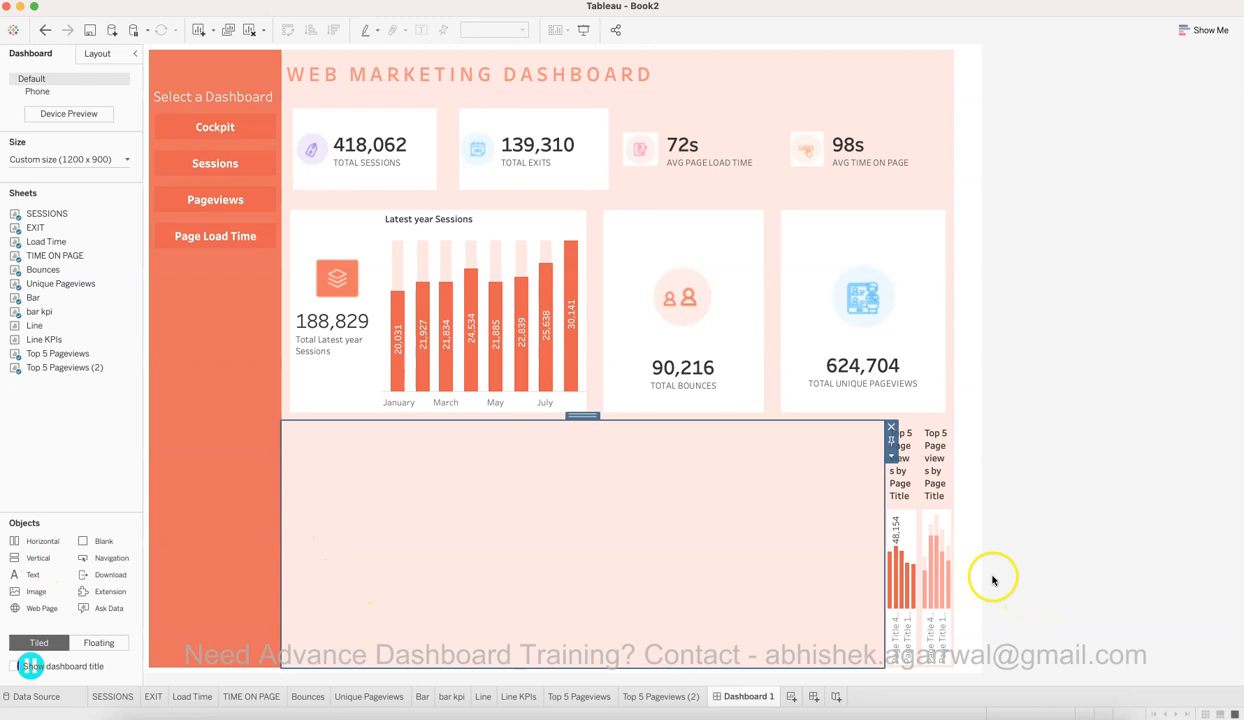
drag(886, 537, 576, 616)
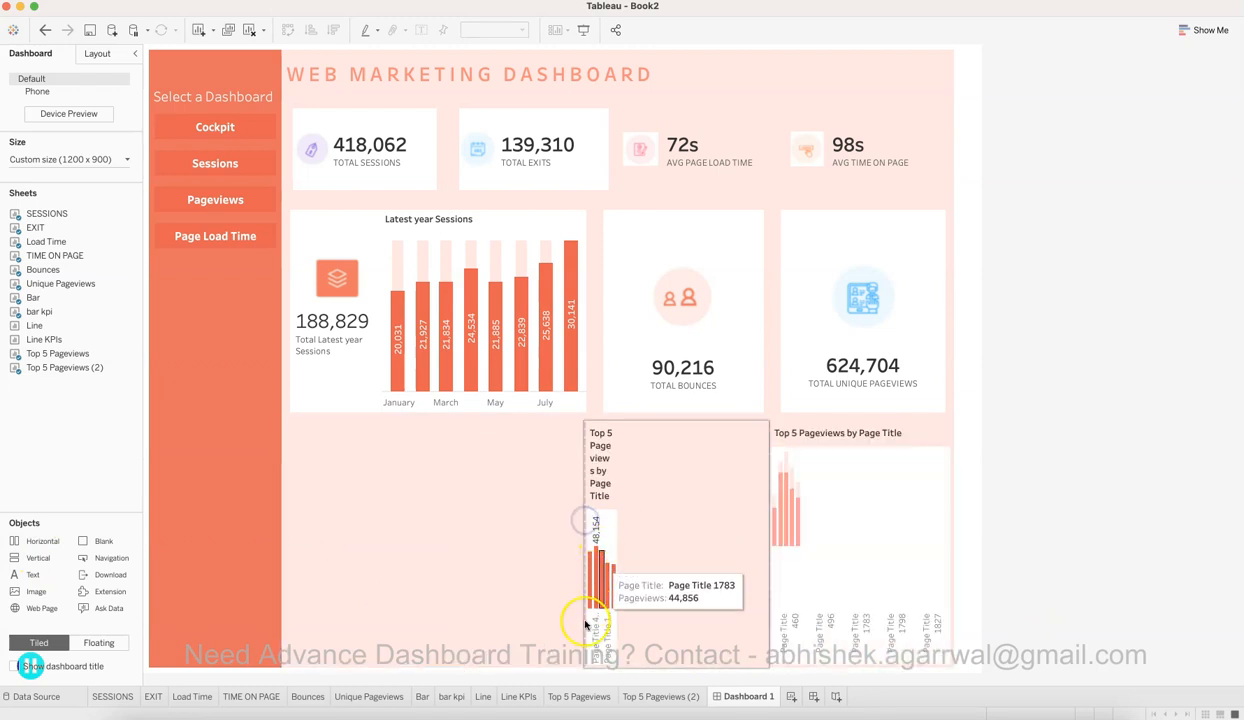
click(469, 540)
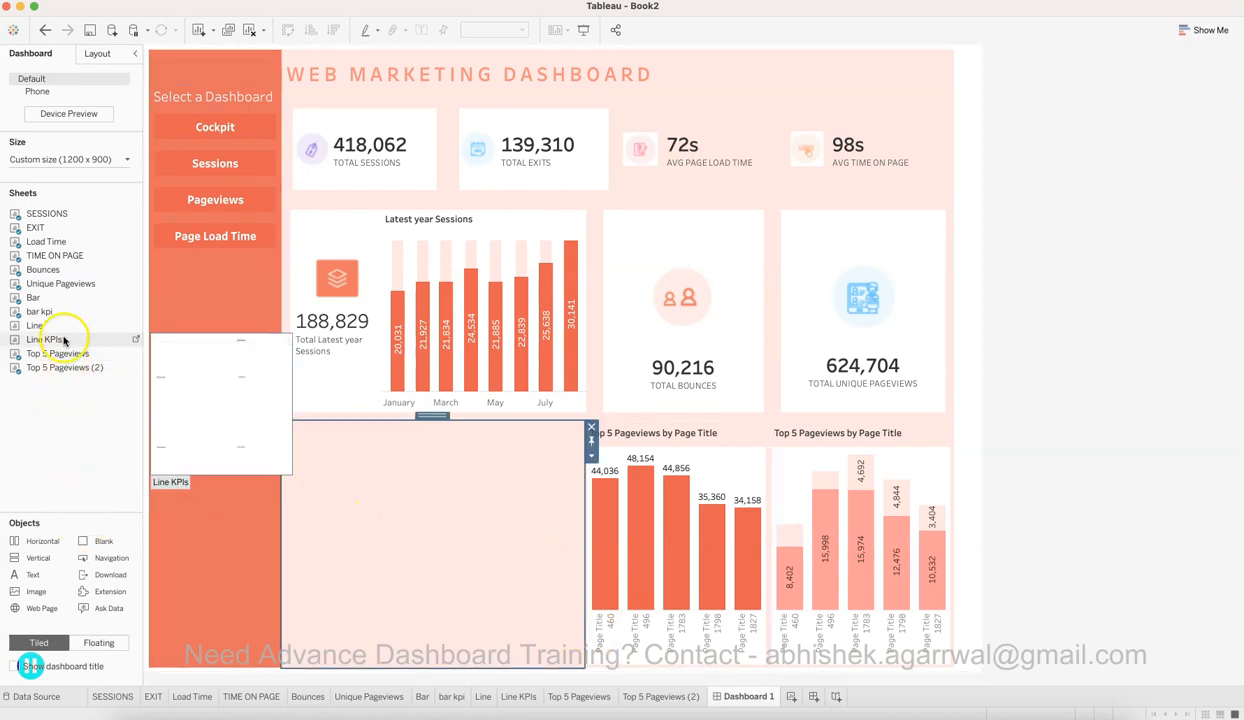
Step: Place the Line sheet in the third row's vertical container with a short Line KPIs table above it
drag(52, 325, 483, 573)
drag(75, 339, 373, 443)
drag(408, 503, 408, 494)
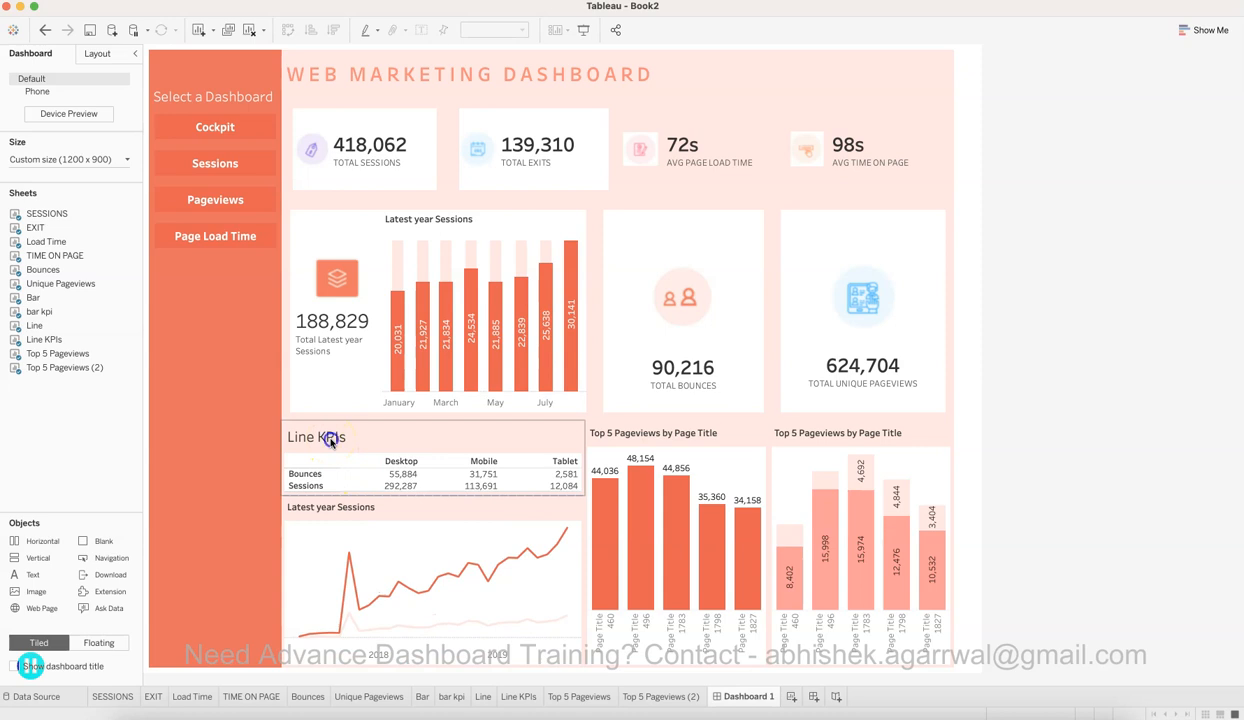
Step: Retitle the Line KPIs table as Overview in bold, size 11
double_click(331, 438)
drag(682, 494, 204, 481)
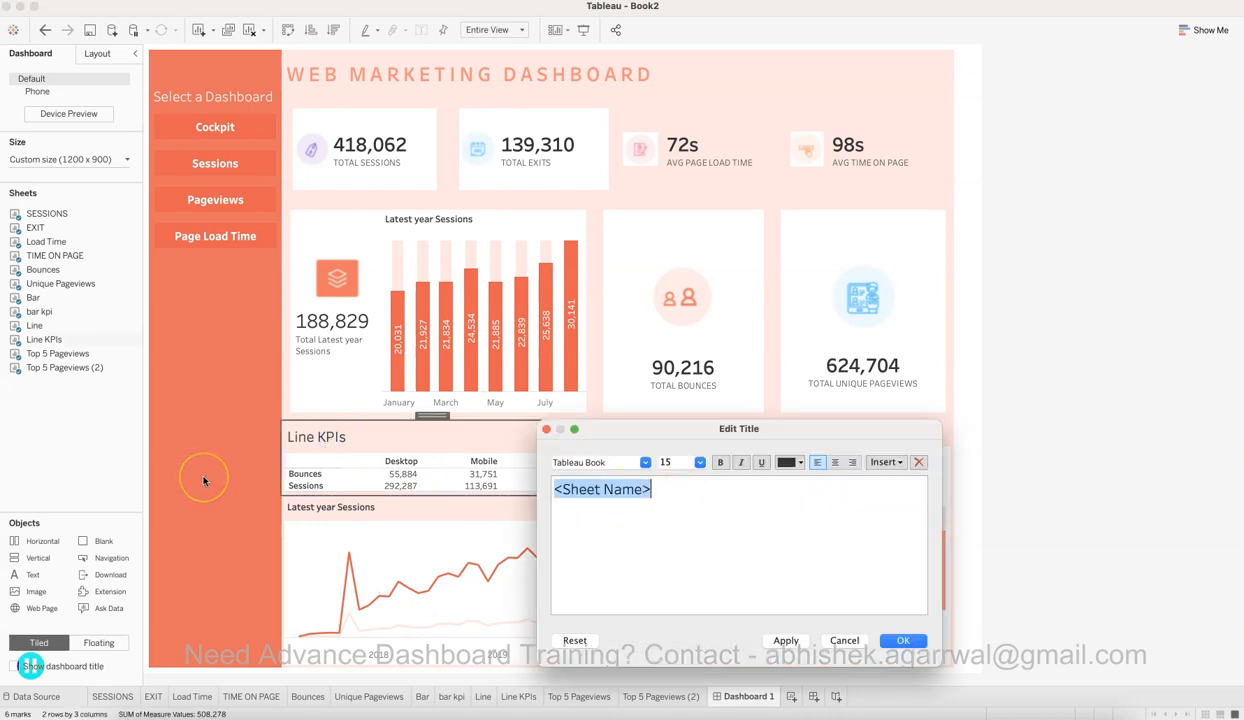
text(0)
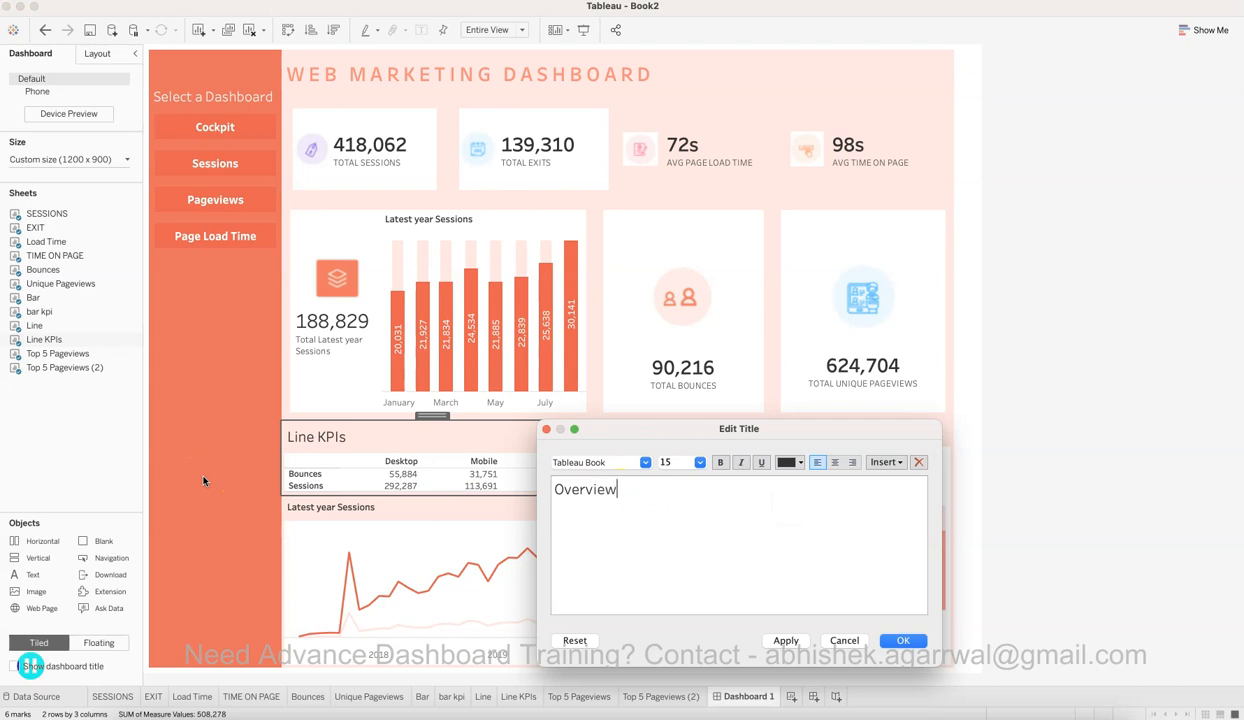
click(699, 467)
click(697, 499)
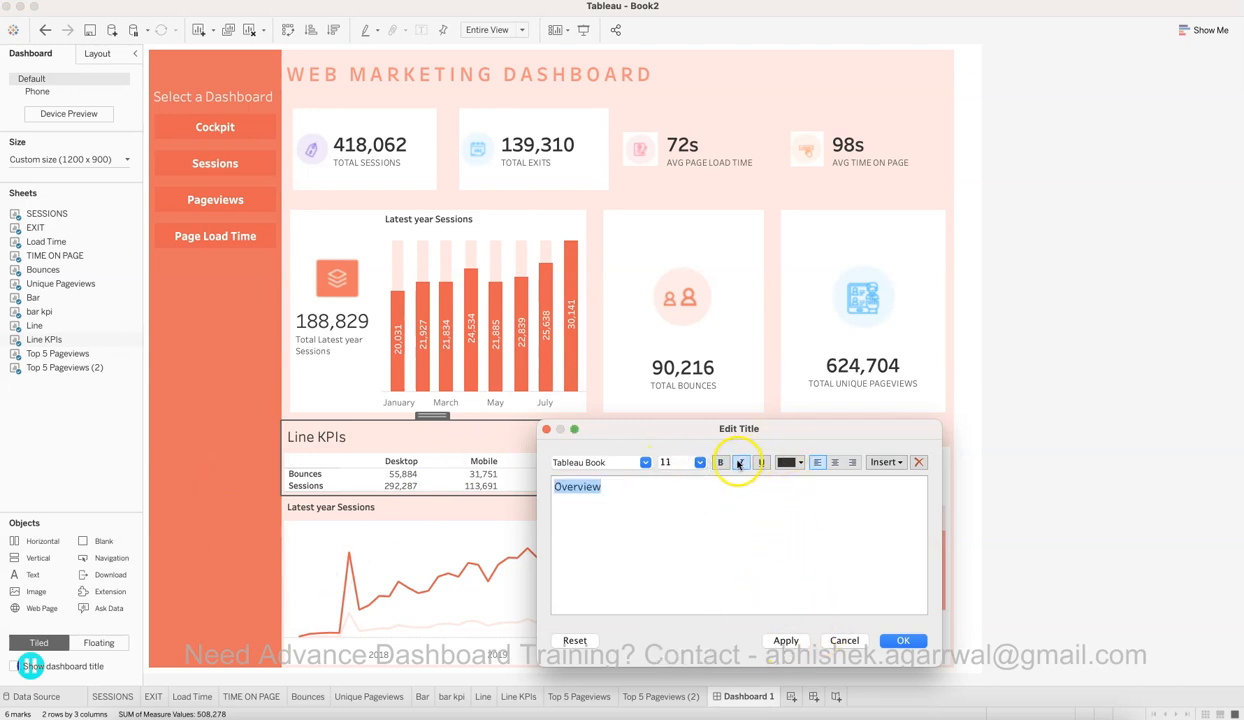
click(783, 641)
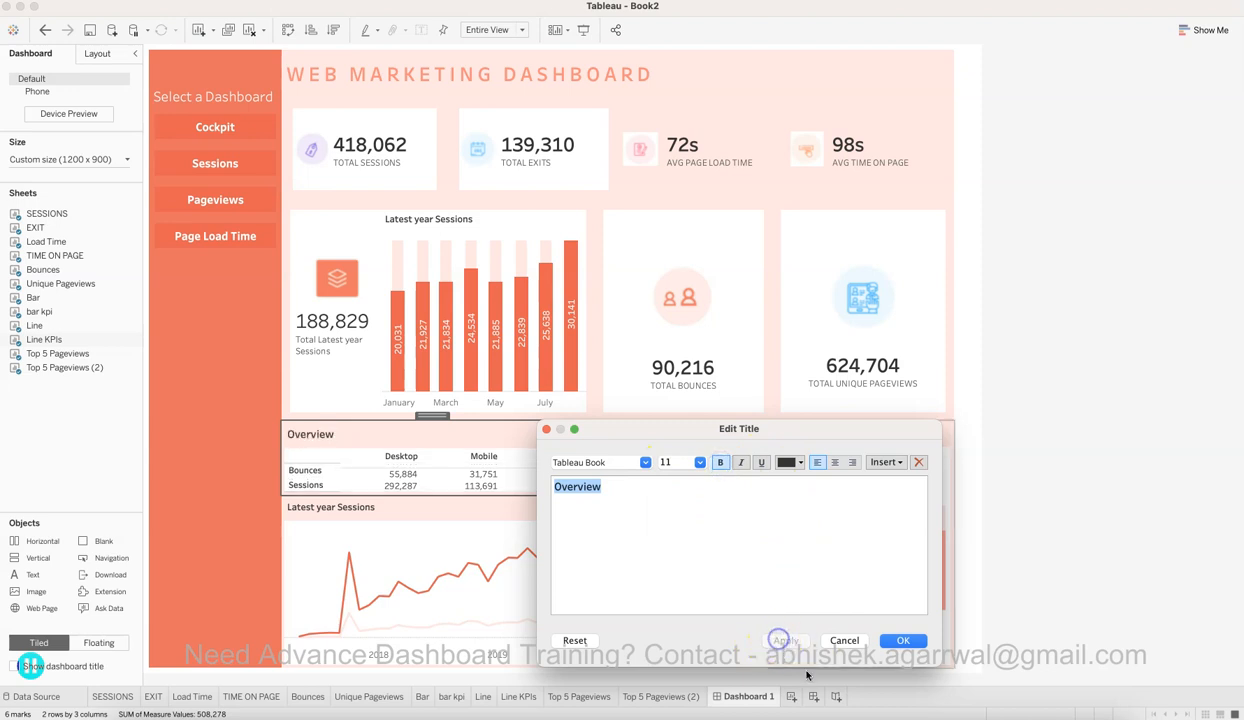
click(920, 641)
Step: Hide the line chart's title and give the Overview table a white background
right_click(352, 508)
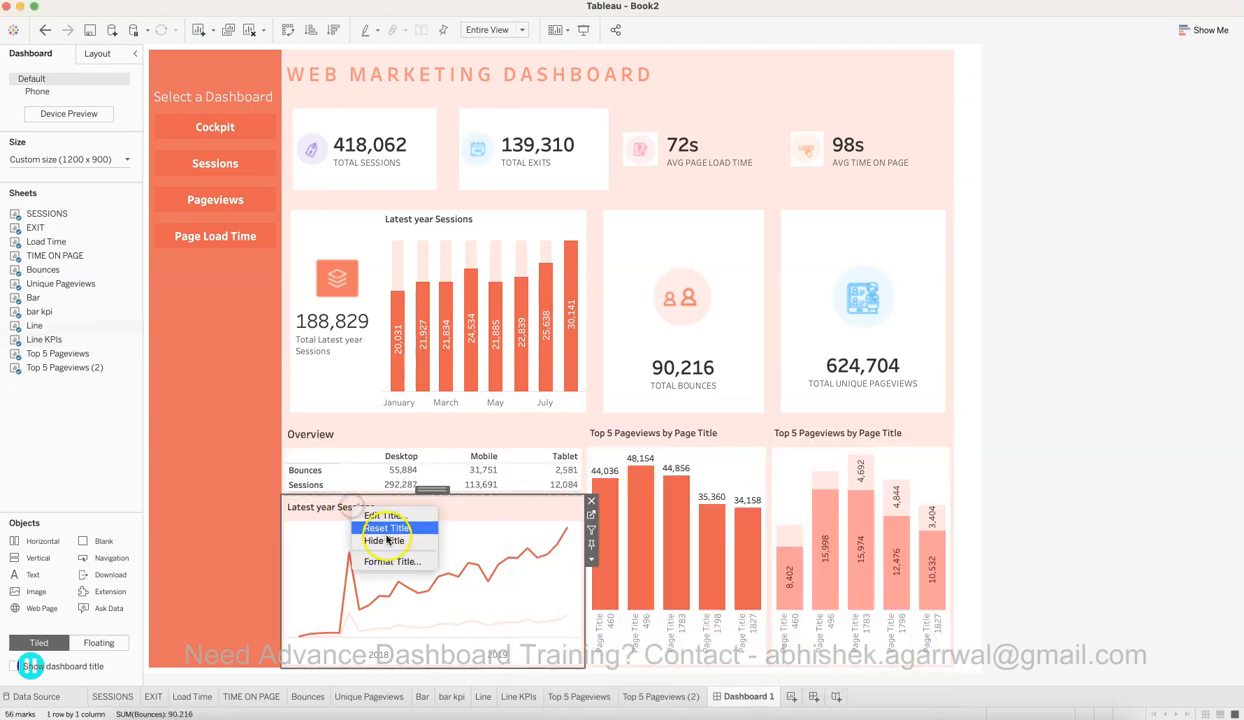
click(378, 542)
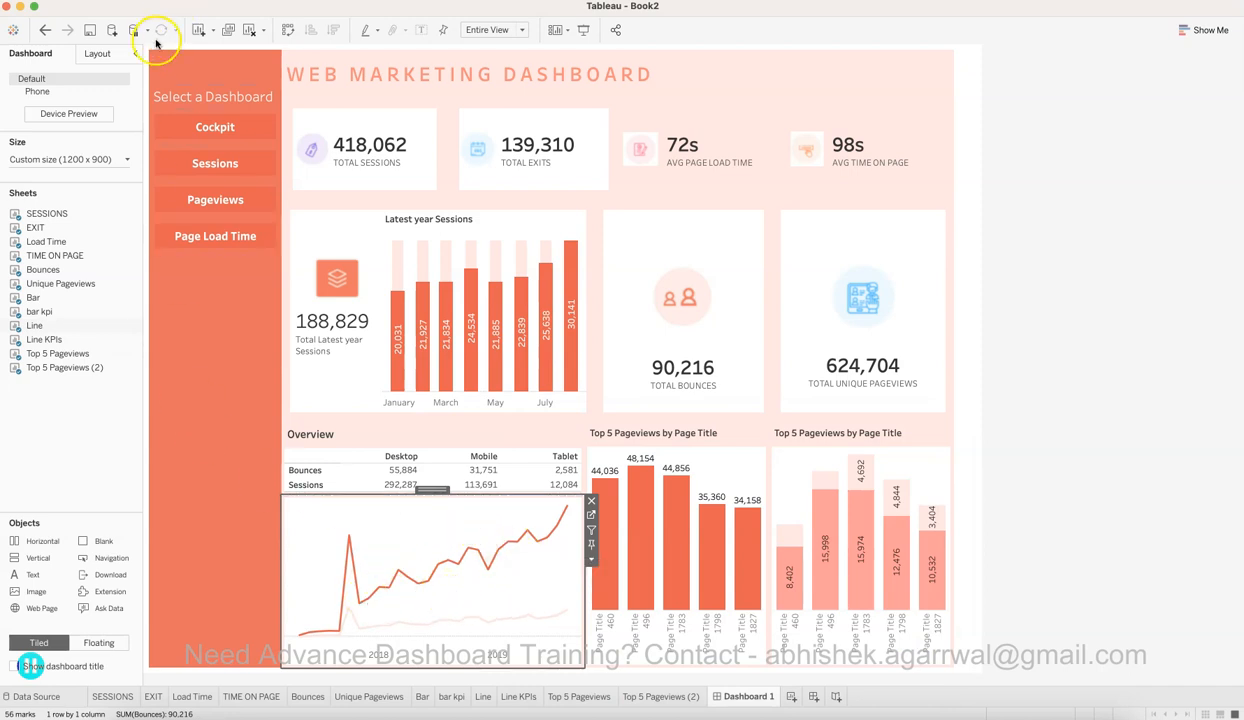
click(454, 440)
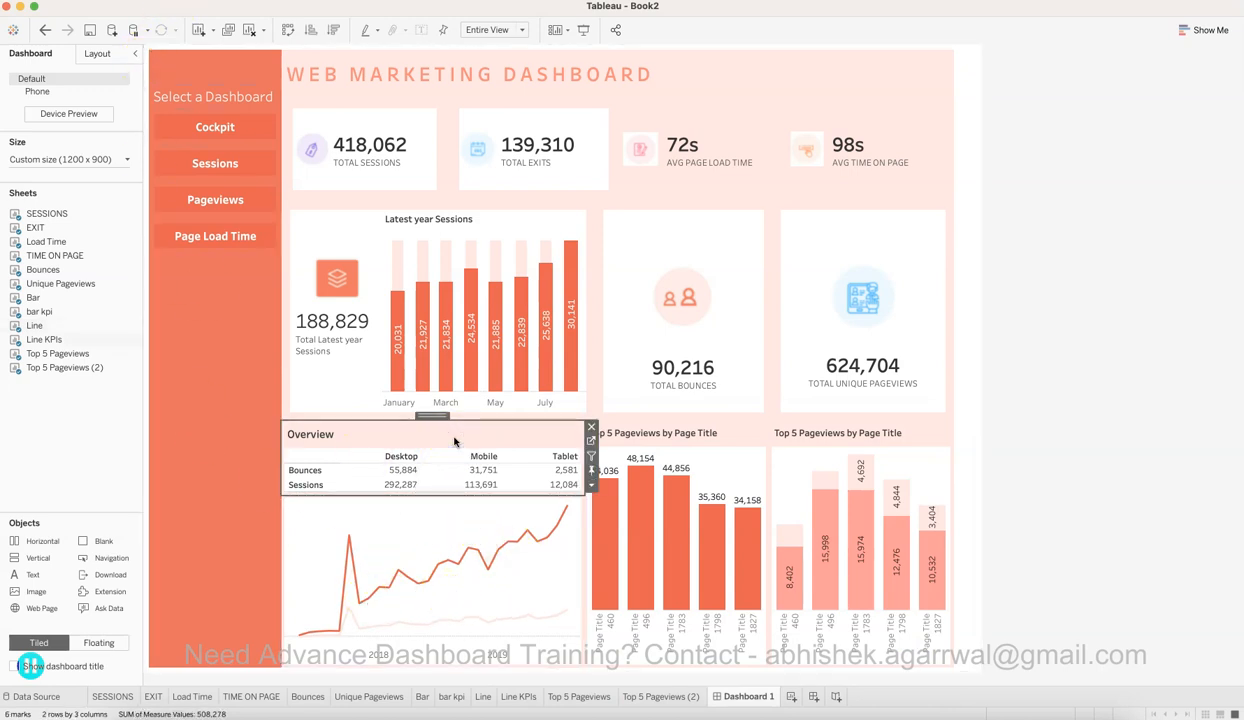
click(97, 53)
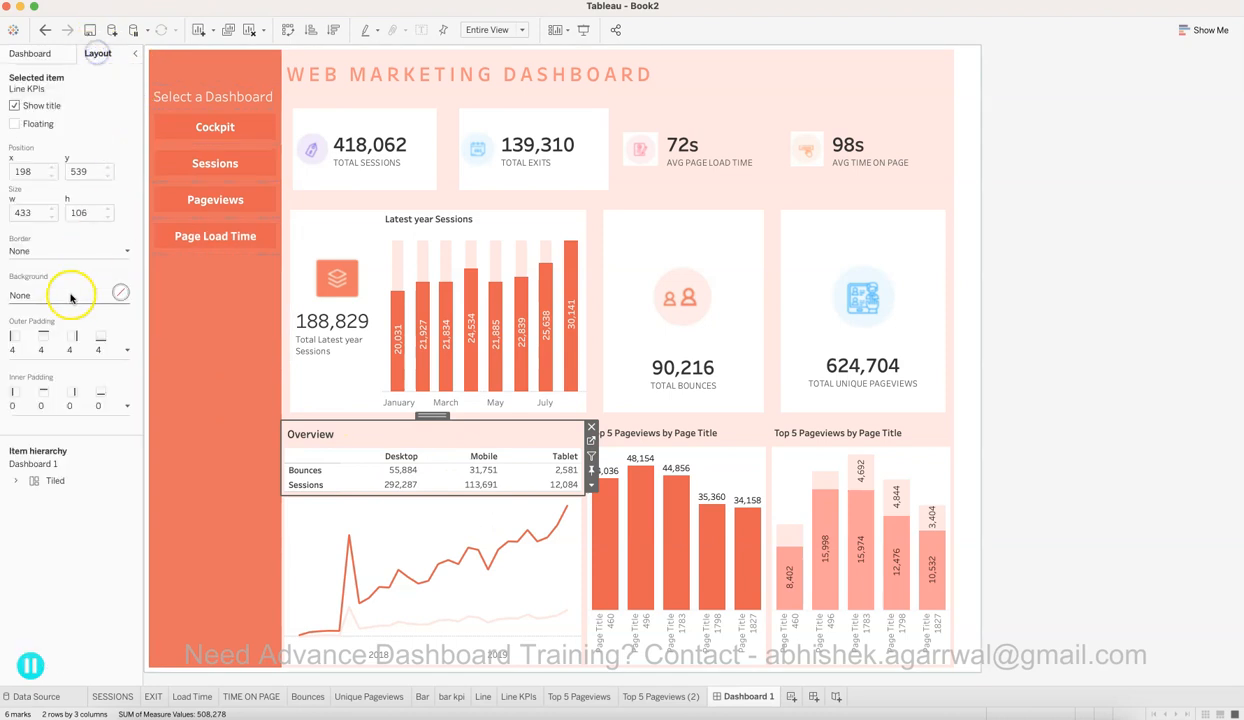
click(120, 295)
Step: Set the outer padding of the vertical container holding the Overview table and line chart to 8 on all sides
click(437, 412)
double_click(437, 416)
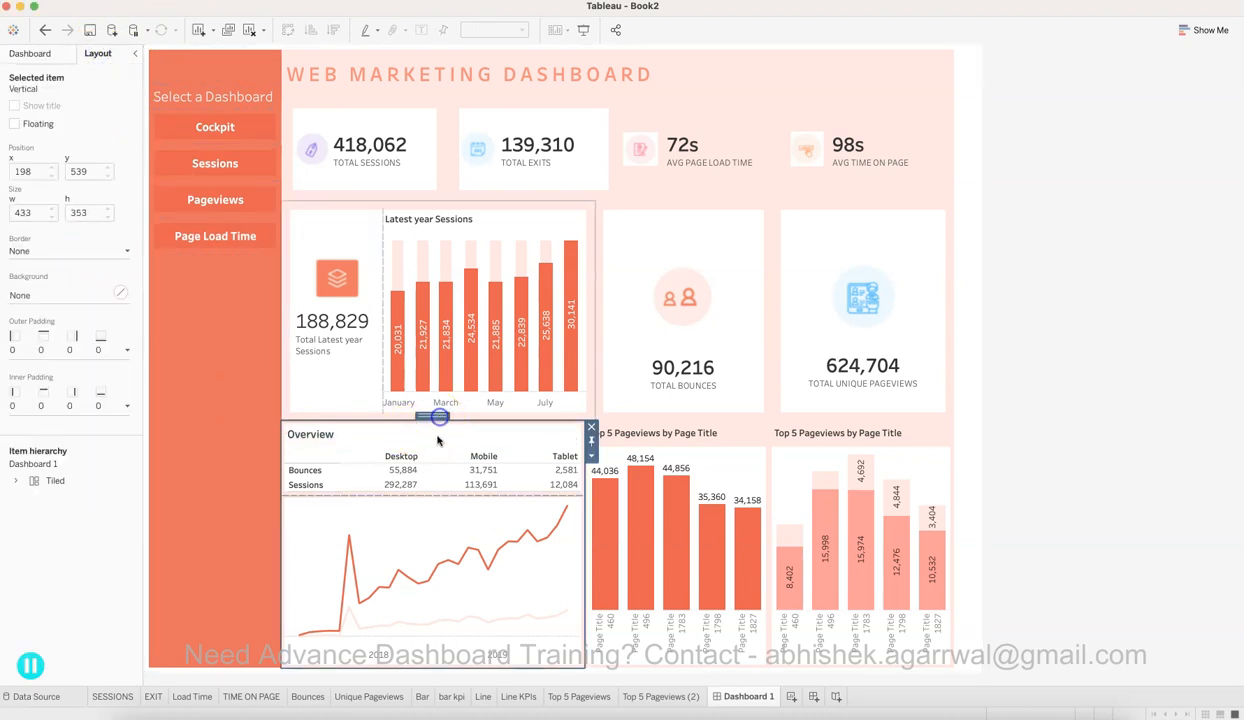
click(126, 353)
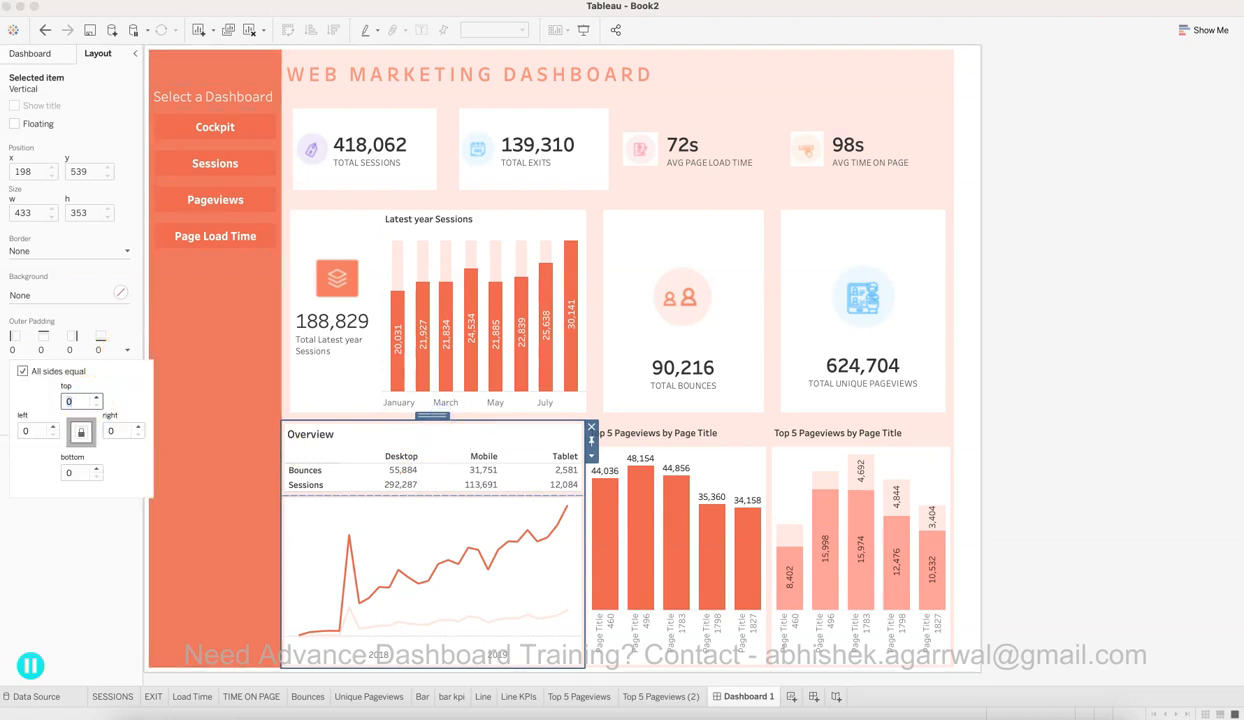
text(8)
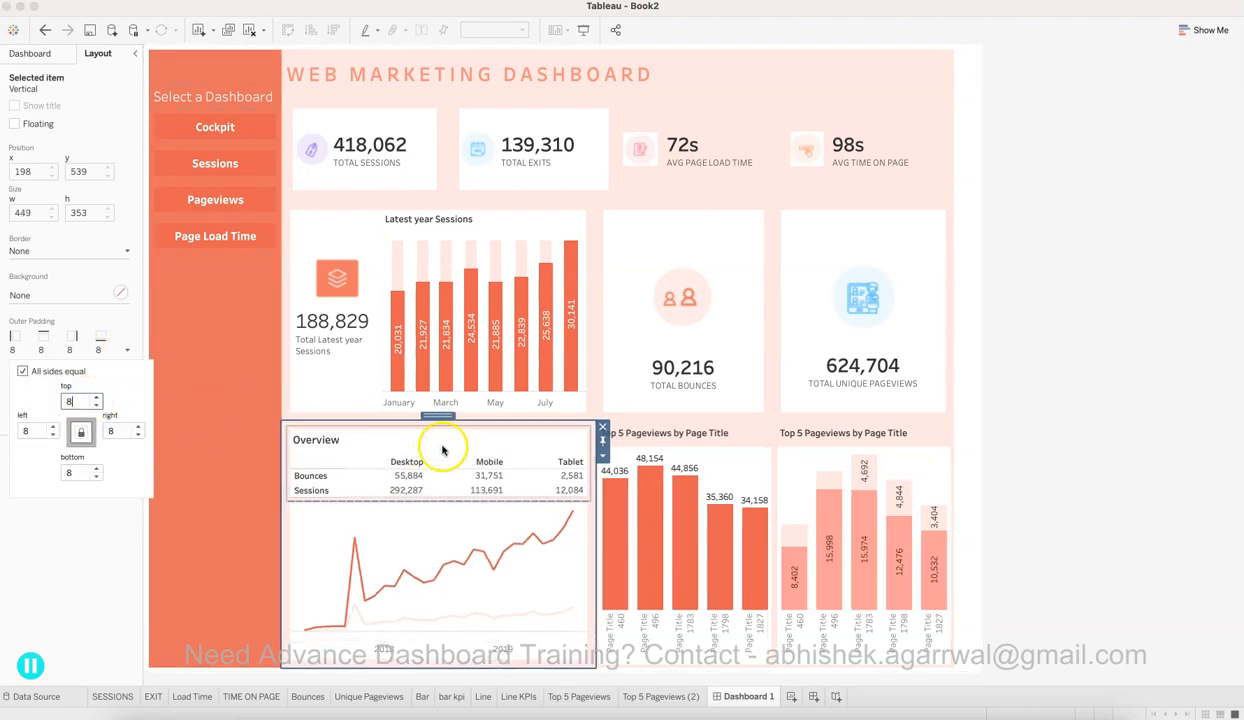
Step: Set the outer padding of both the Overview table and the line chart to 0, and clear the selection
click(439, 442)
click(127, 353)
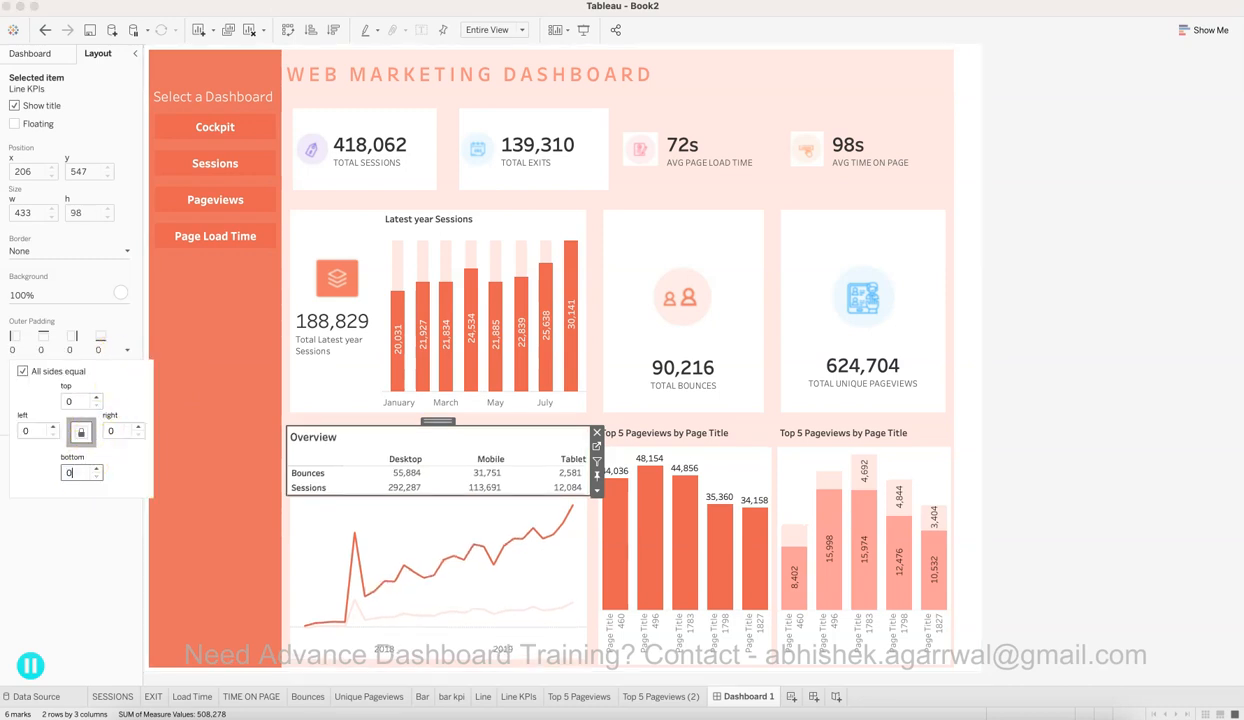
click(347, 547)
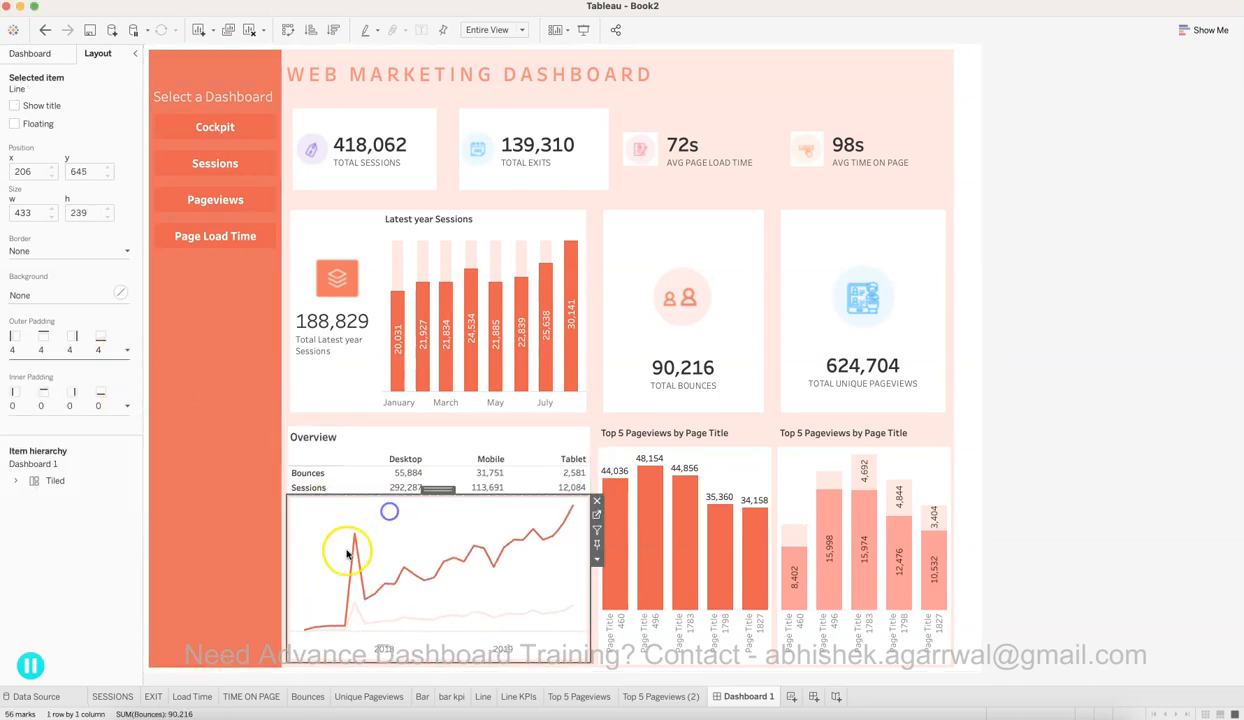
click(126, 349)
text(0)
key(Return)
click(1044, 572)
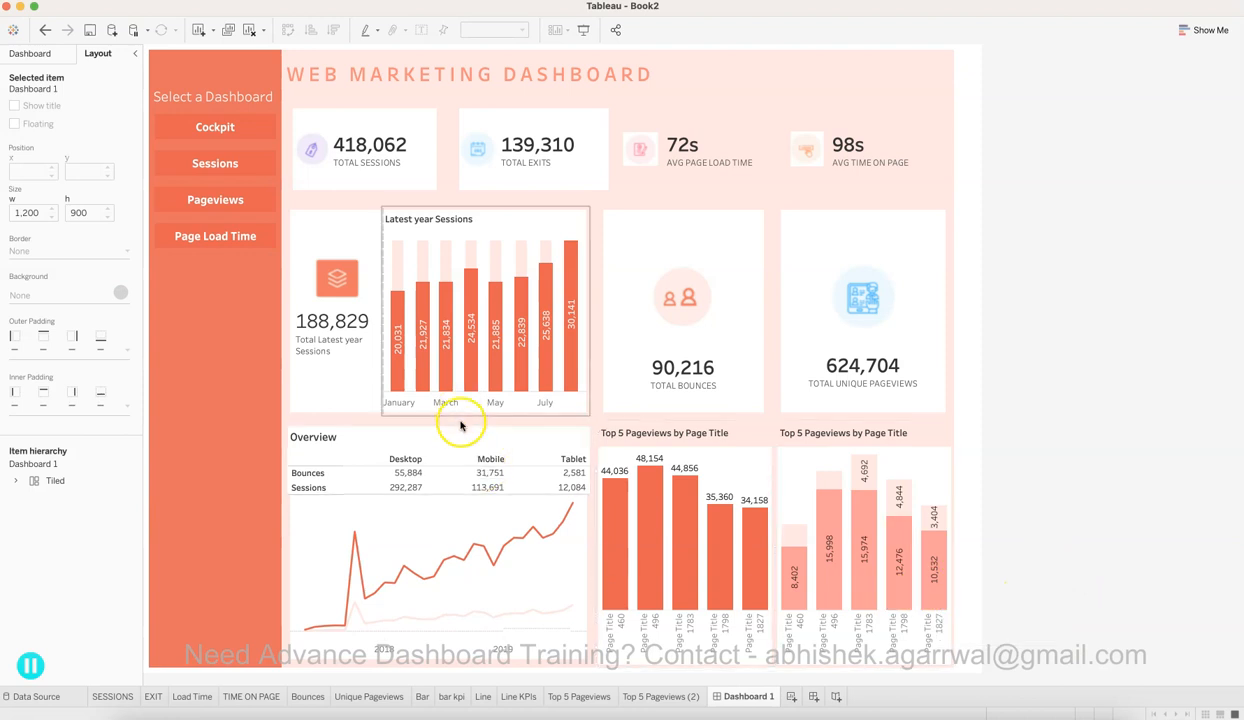
Step: Set the Overview table's outer padding to 4 at the top, left and right and 0 at the bottom
click(461, 432)
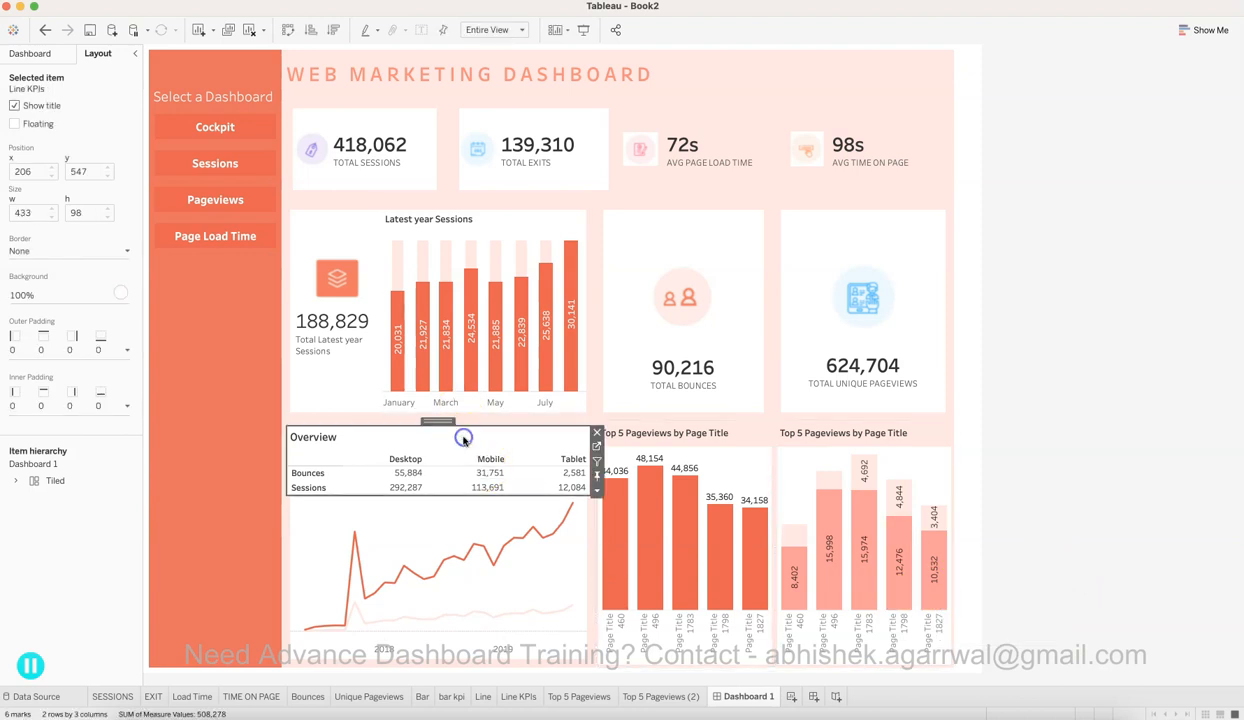
click(126, 352)
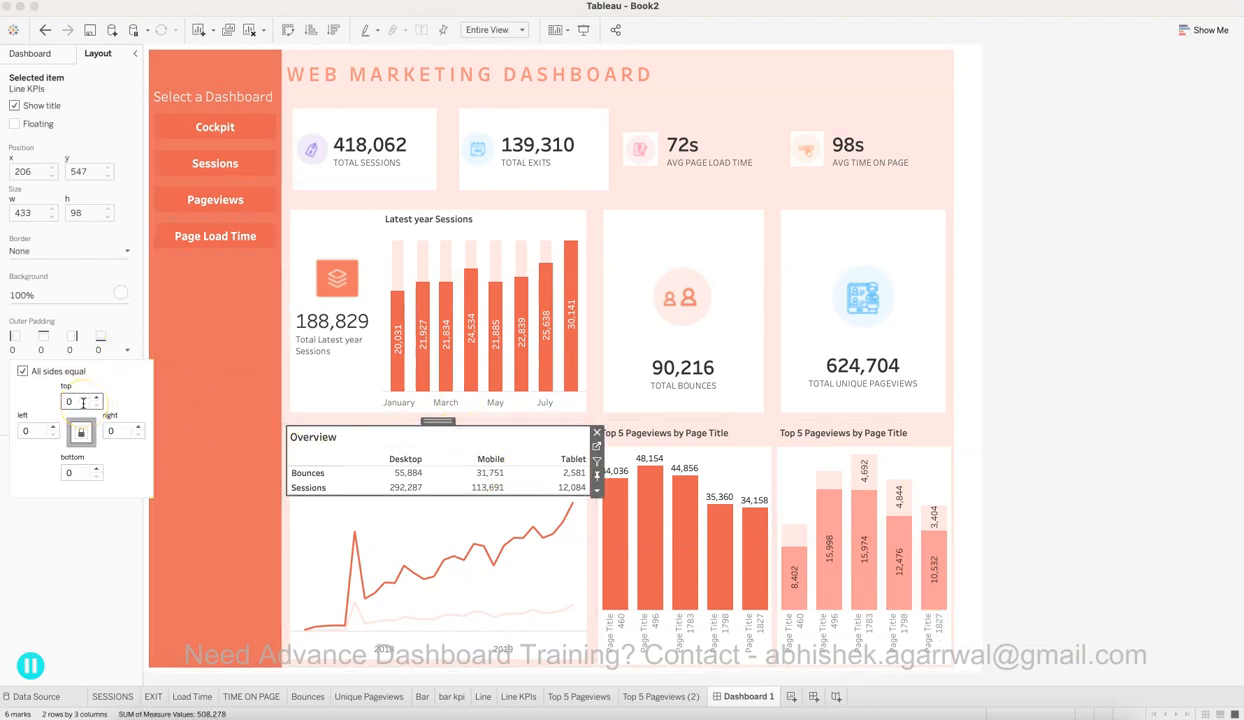
text(4)
key(Return)
click(52, 371)
double_click(76, 472)
text(0)
key(Return)
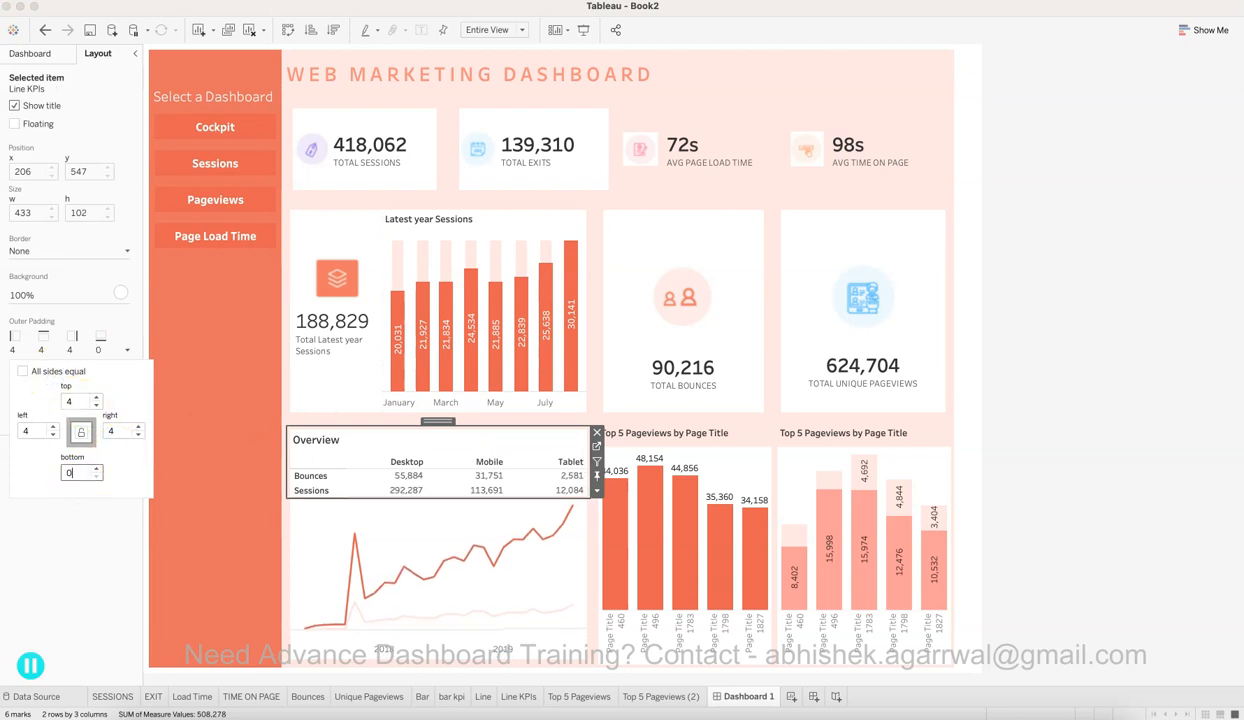
click(1100, 503)
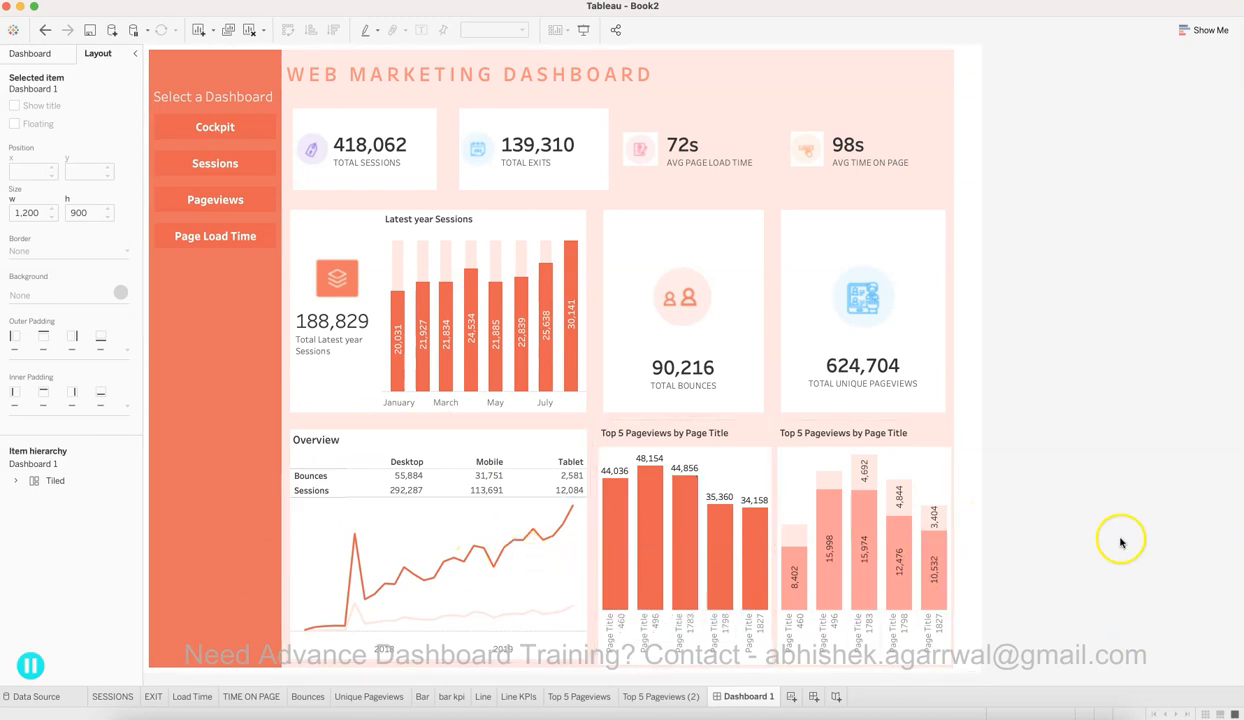
Step: Give the first Top 5 Pageviews chart a white background and outer padding of 8 on all sides
click(705, 443)
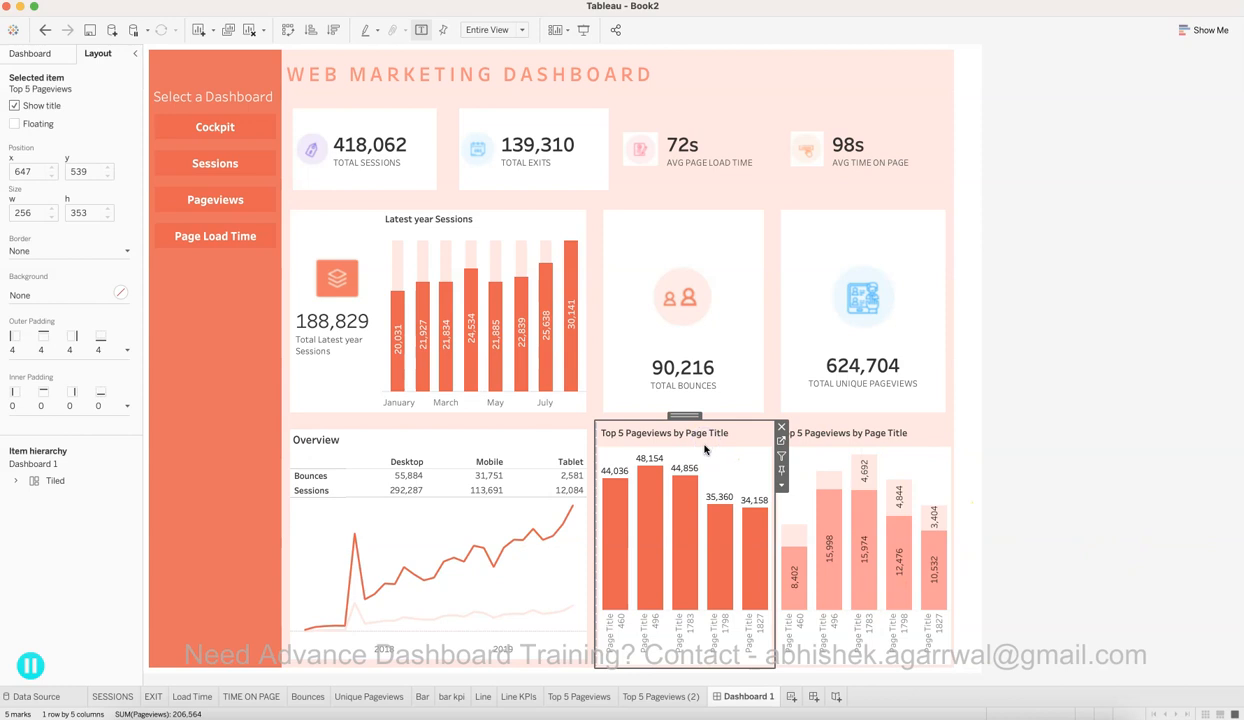
click(120, 292)
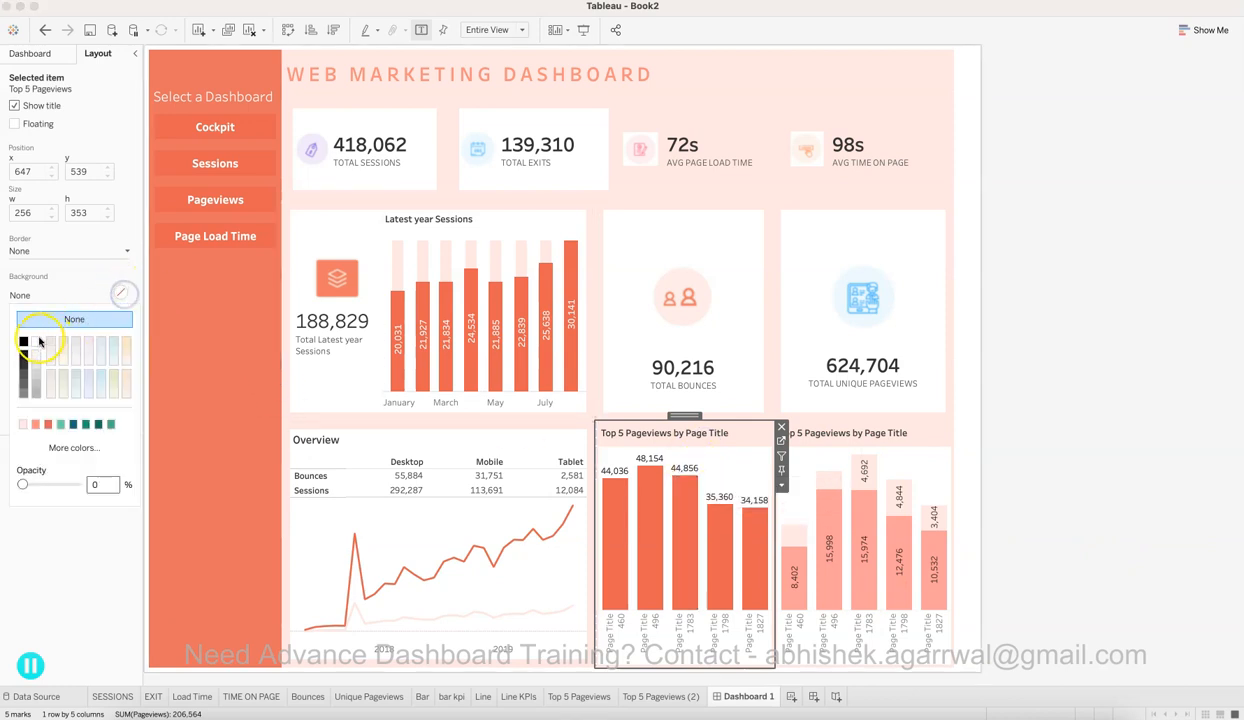
click(92, 272)
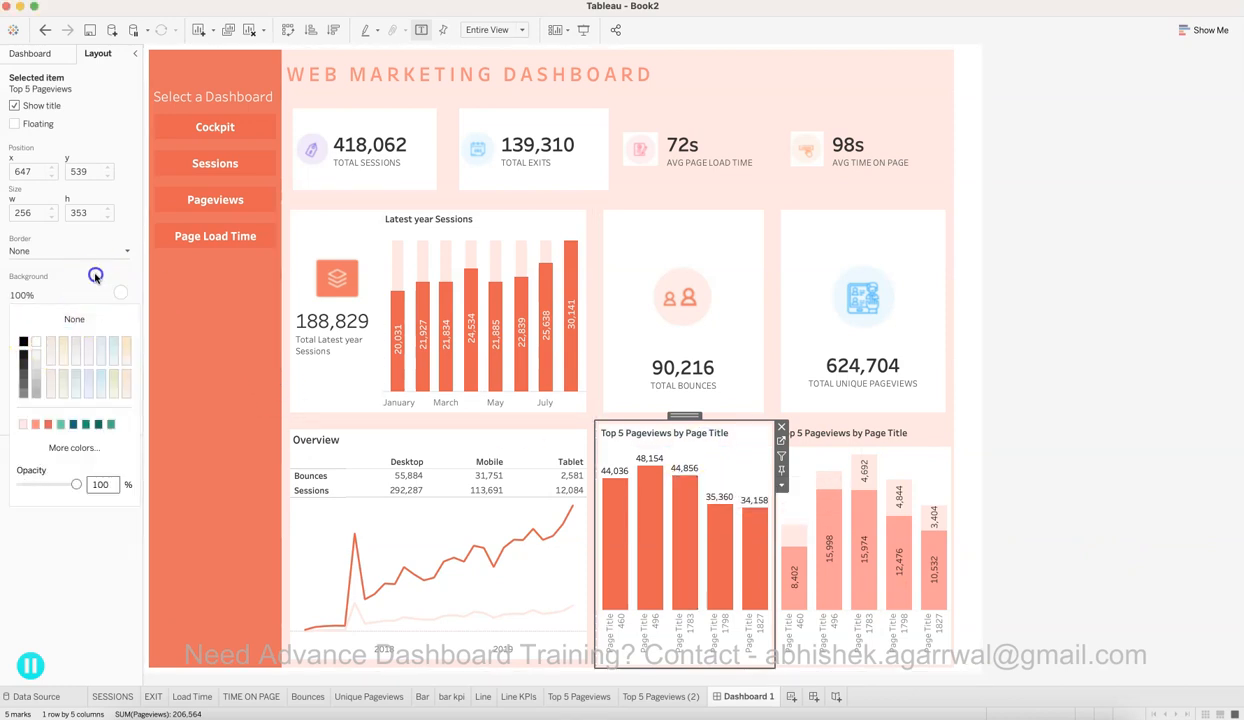
click(128, 349)
double_click(88, 398)
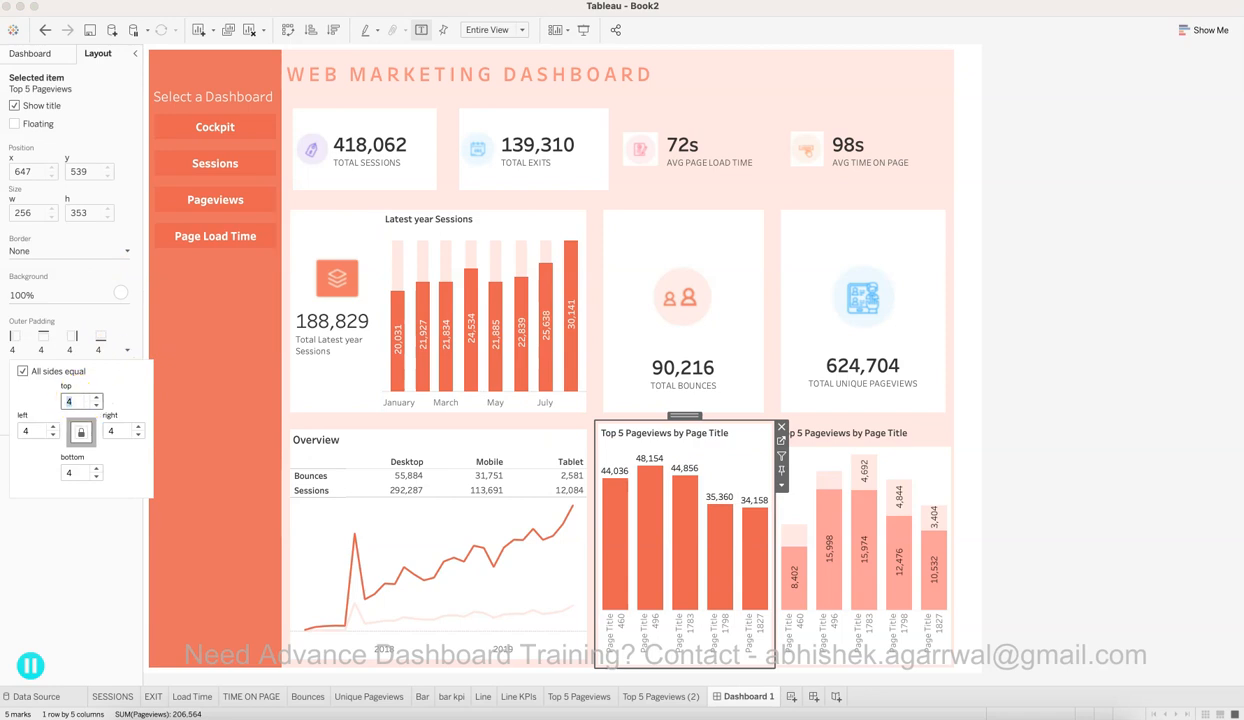
text(8)
Step: Give the Top 5 Pageviews (2) chart a white background and match its outer padding to the neighbouring pageviews chart
click(884, 439)
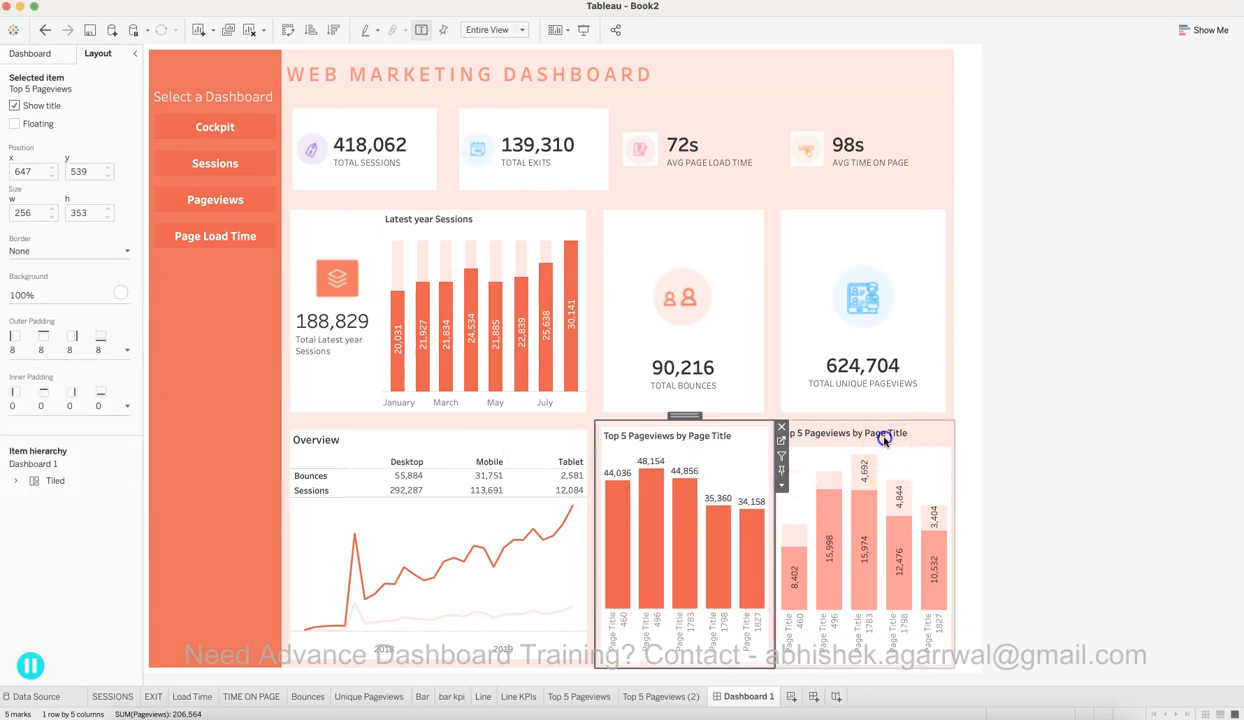
click(129, 350)
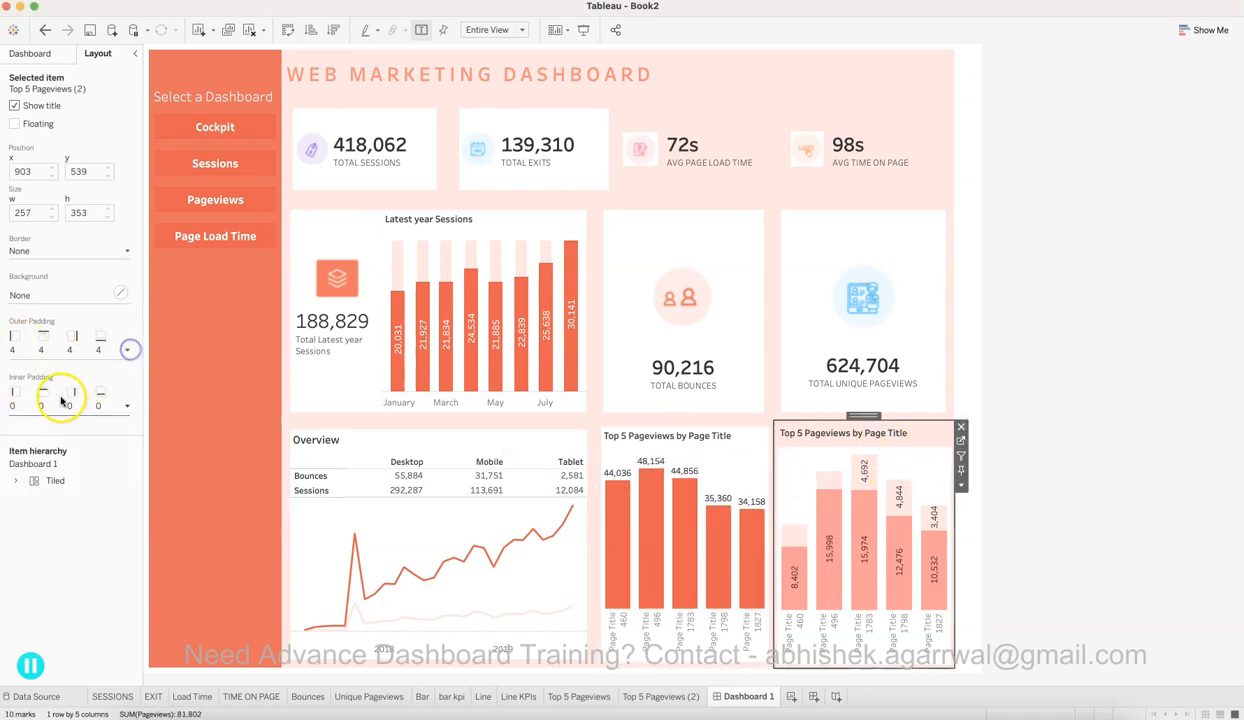
click(119, 290)
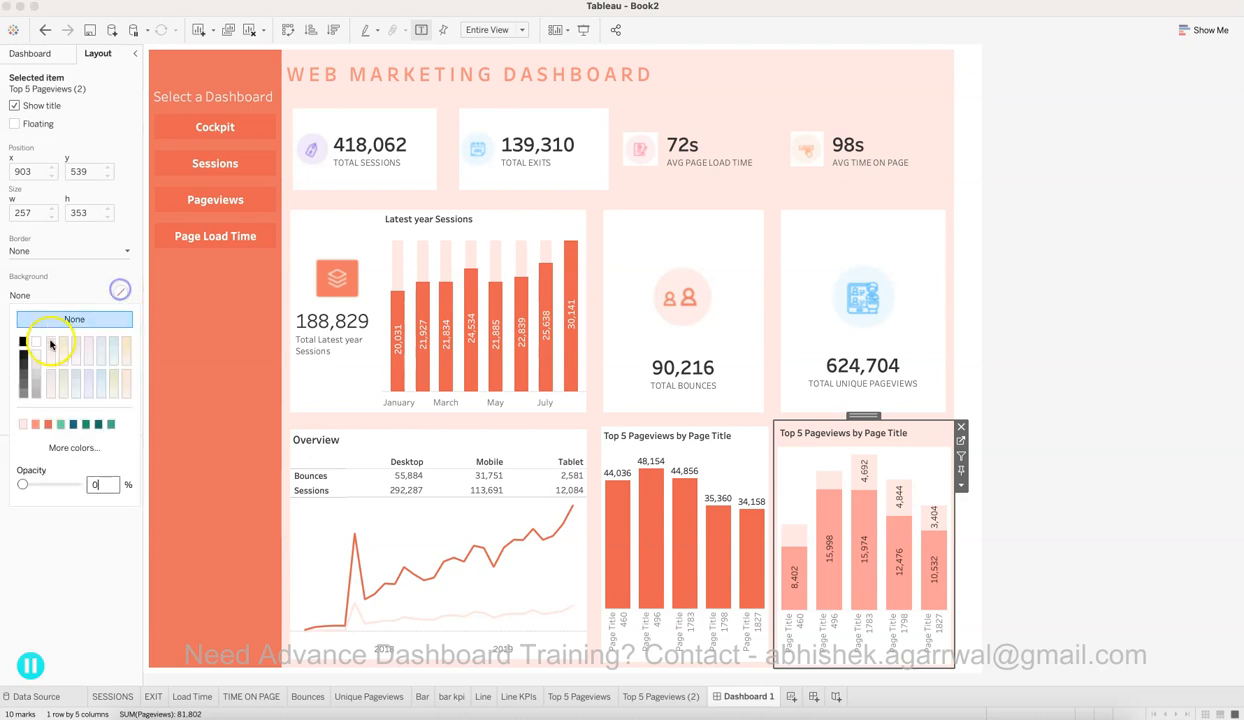
click(117, 283)
click(126, 349)
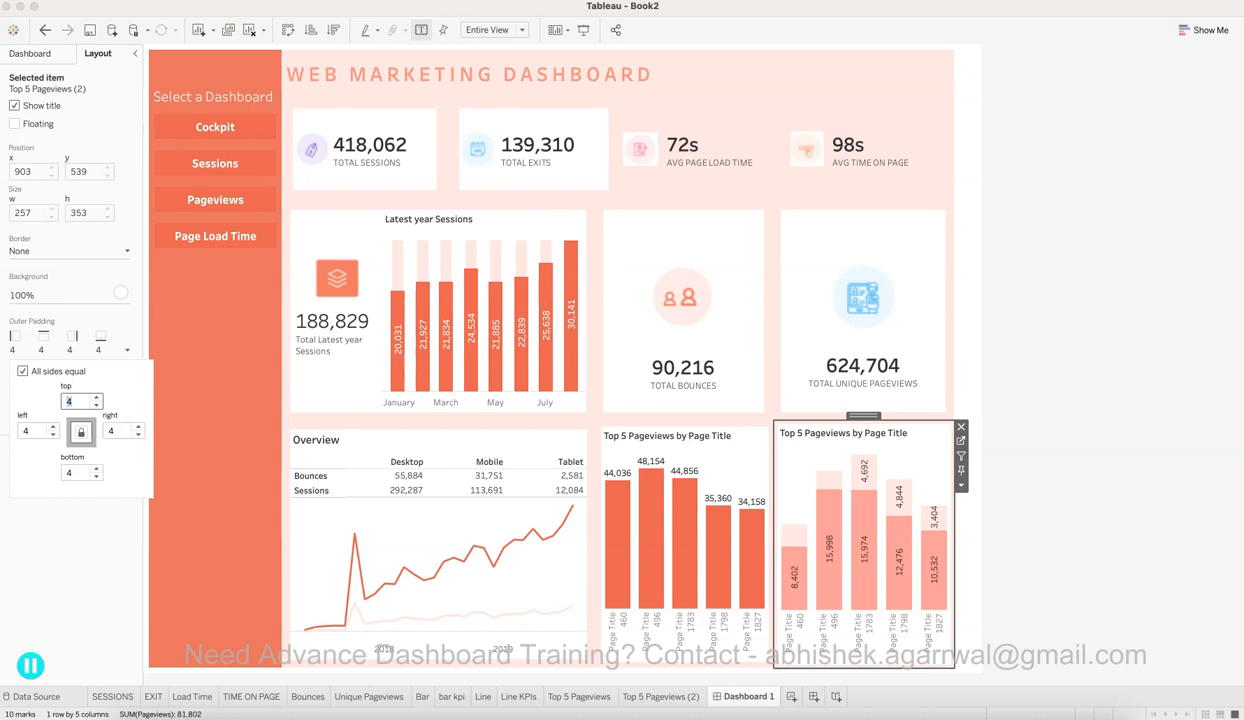
click(983, 475)
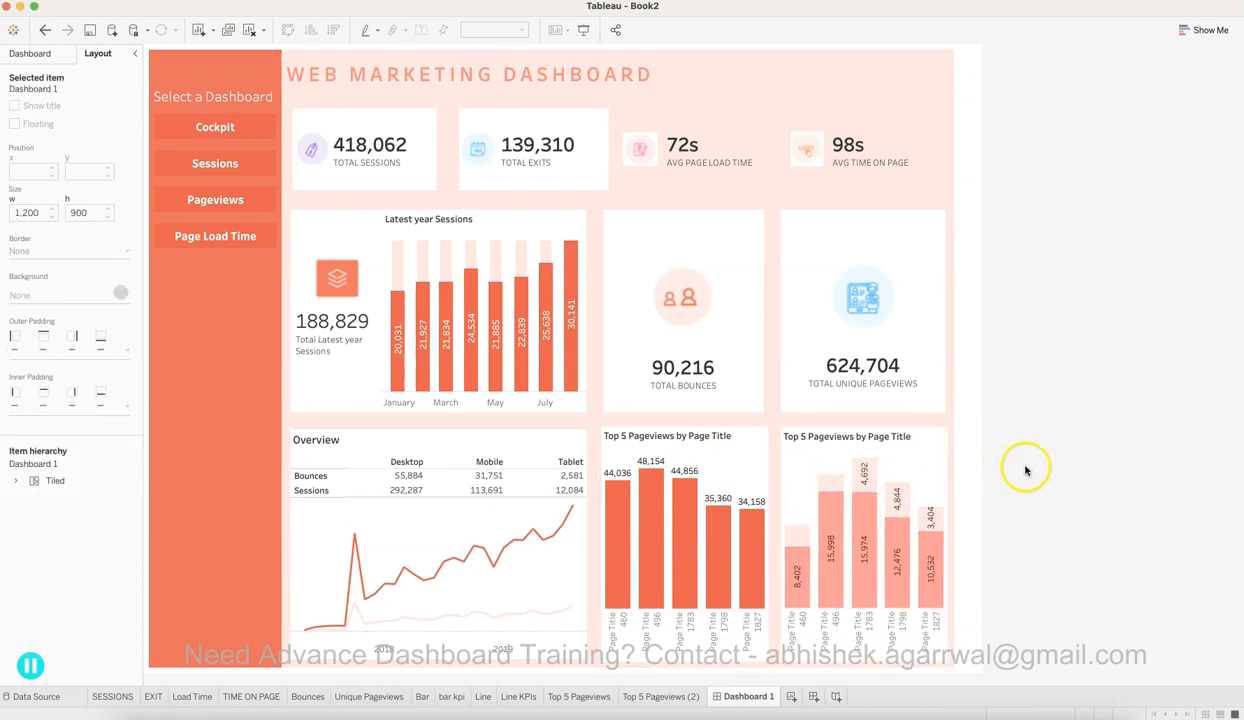
Step: Remove the narrow full-height blank beside the main content and check the outer horizontal container's options
click(962, 146)
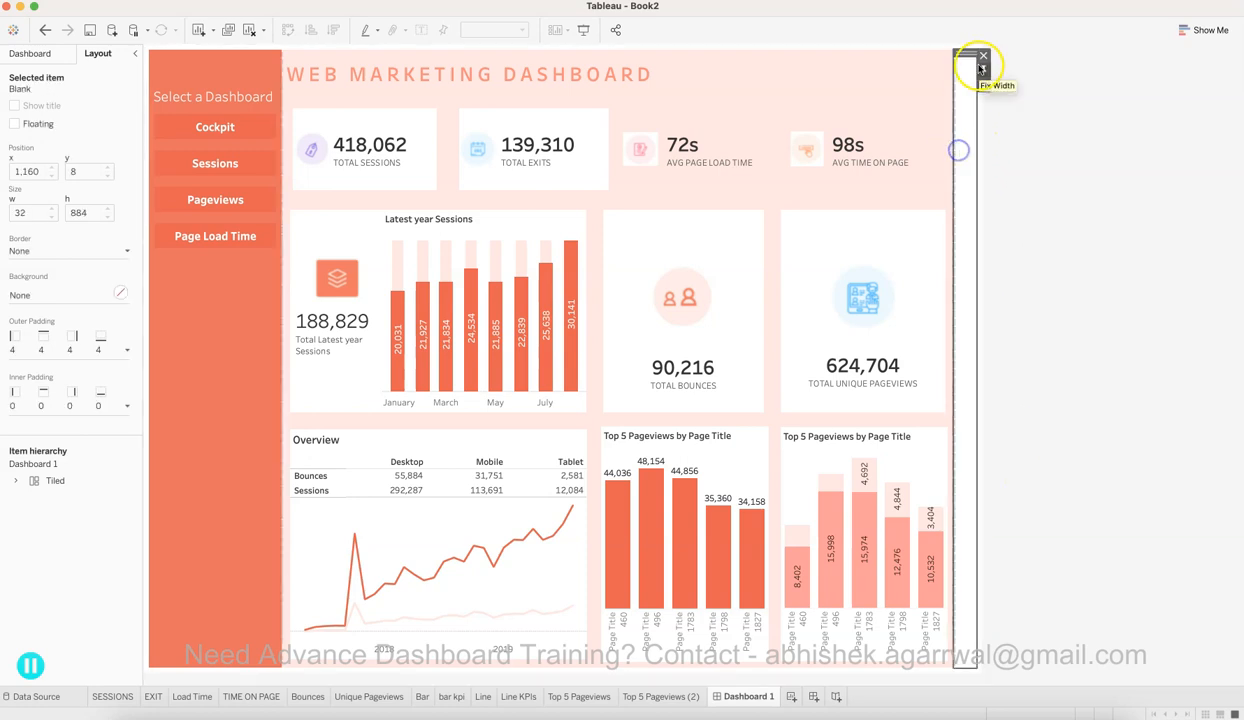
click(983, 56)
click(971, 74)
click(981, 70)
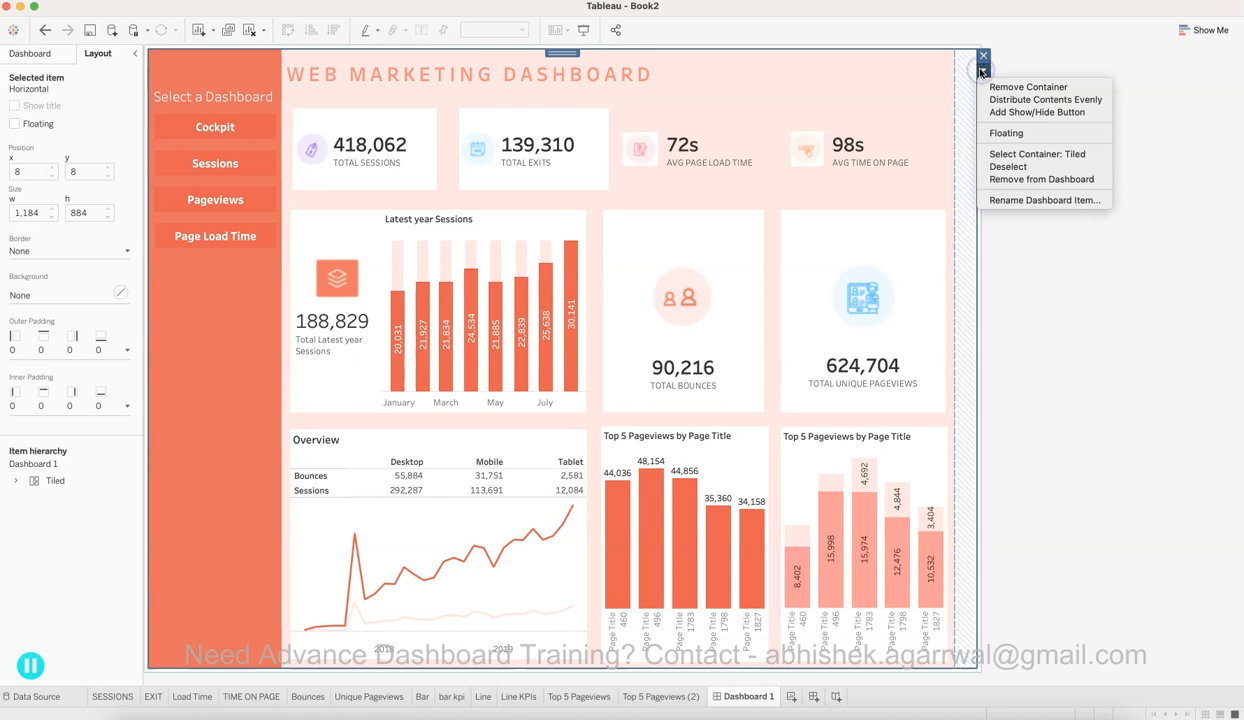
click(821, 60)
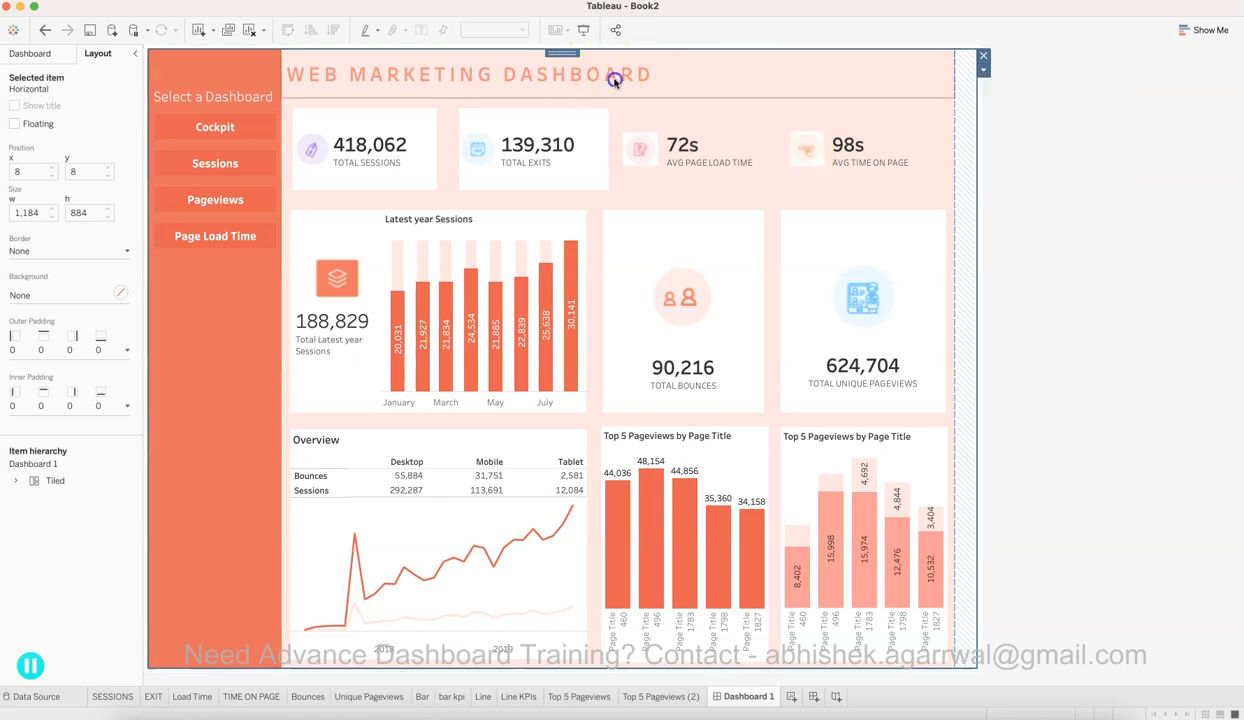
Step: Release the fixed width of the main content's vertical container so it fills the remaining blank space
click(614, 80)
click(614, 54)
click(614, 54)
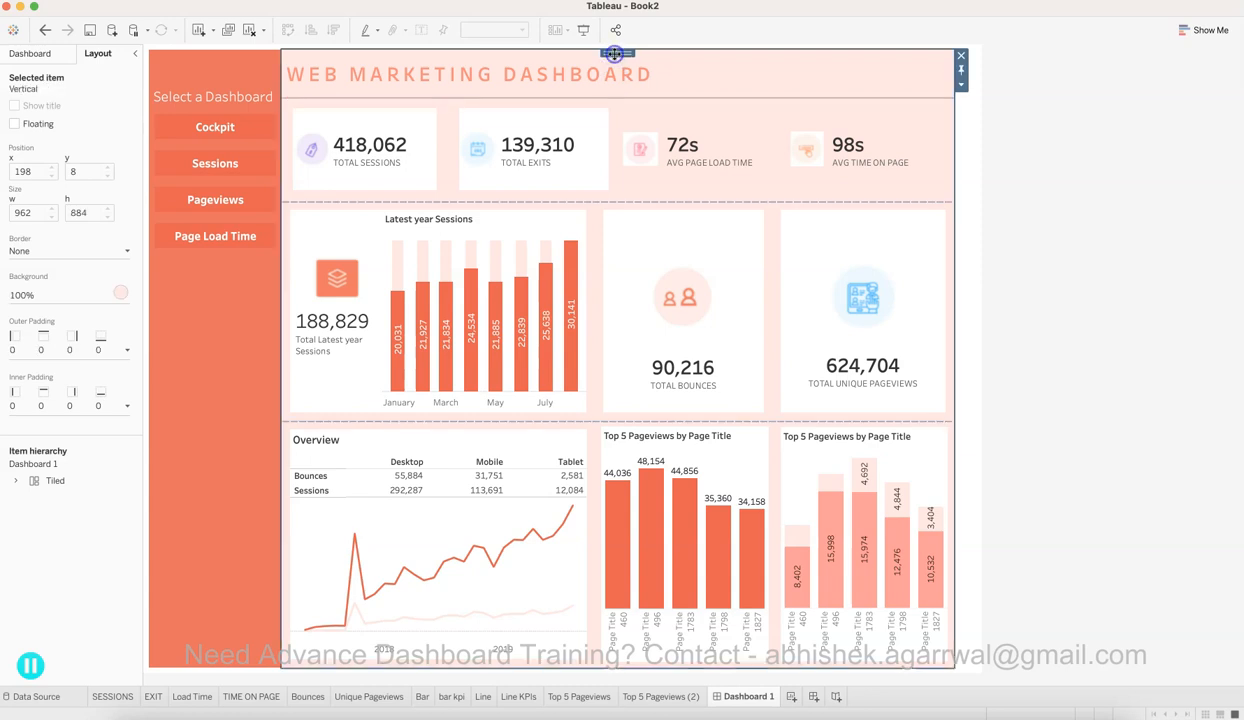
click(963, 70)
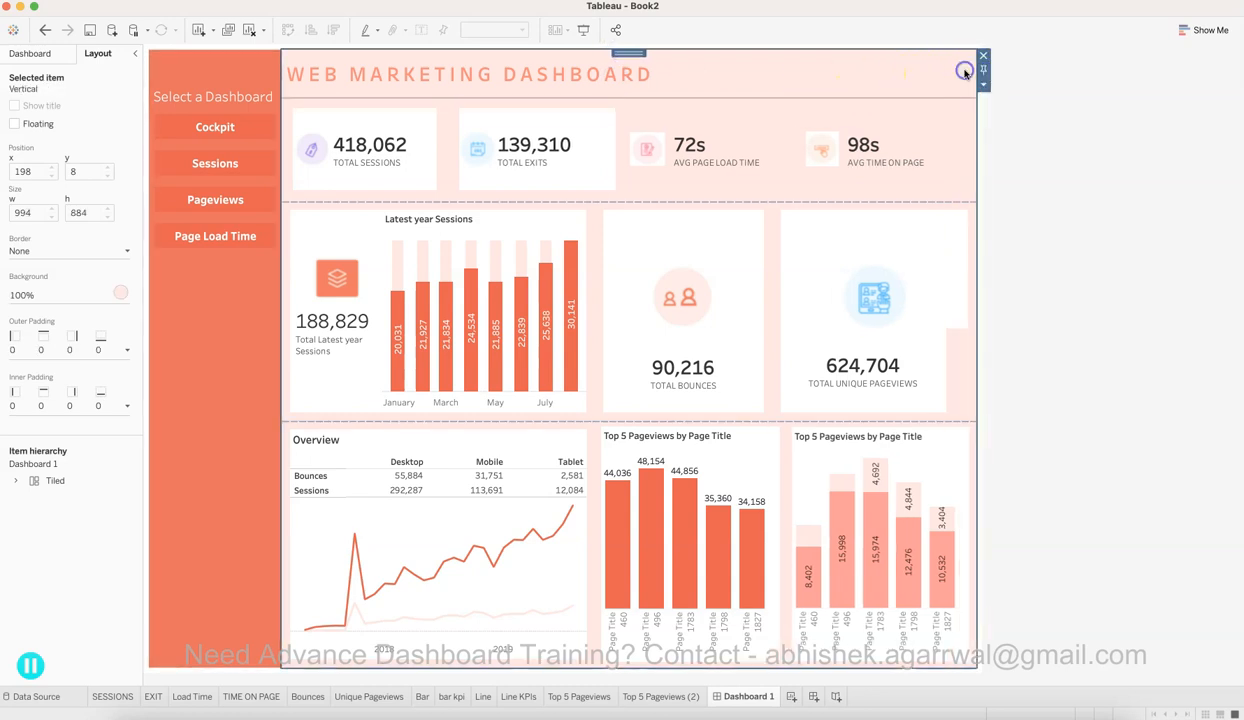
click(1049, 242)
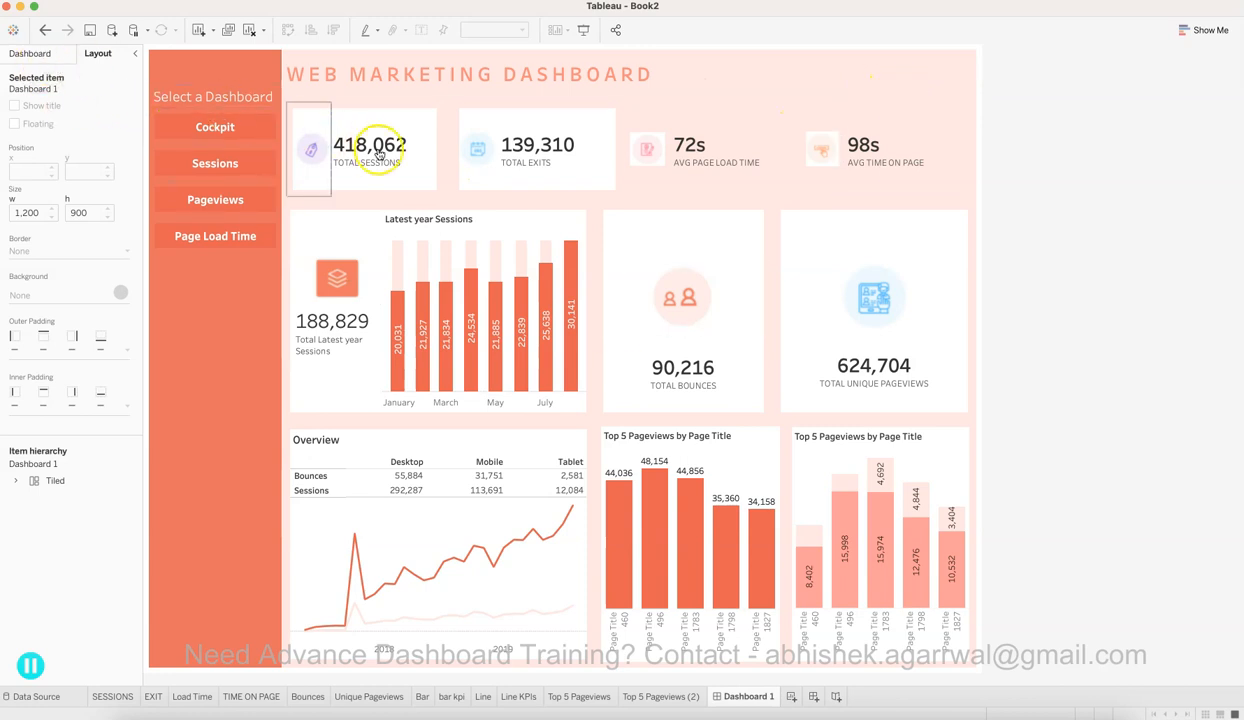
Step: Open the total sessions card's worksheet and add a Channel Grouping filter with all values selected
click(413, 132)
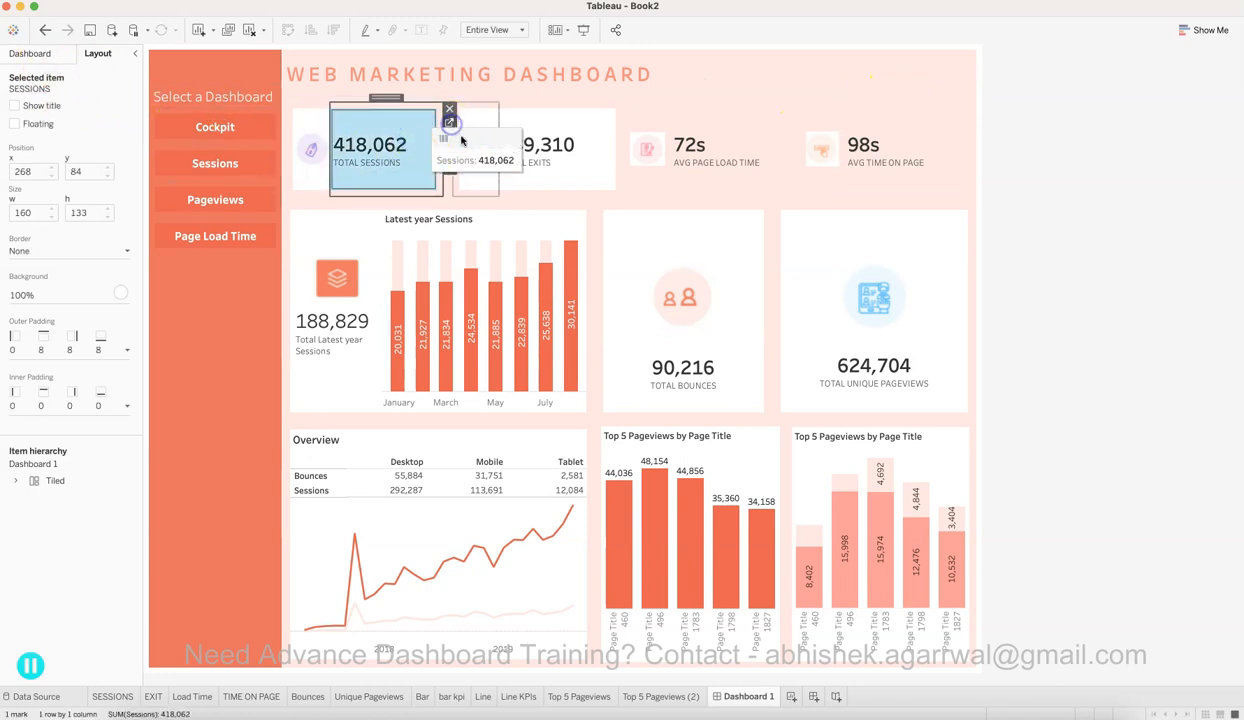
click(450, 122)
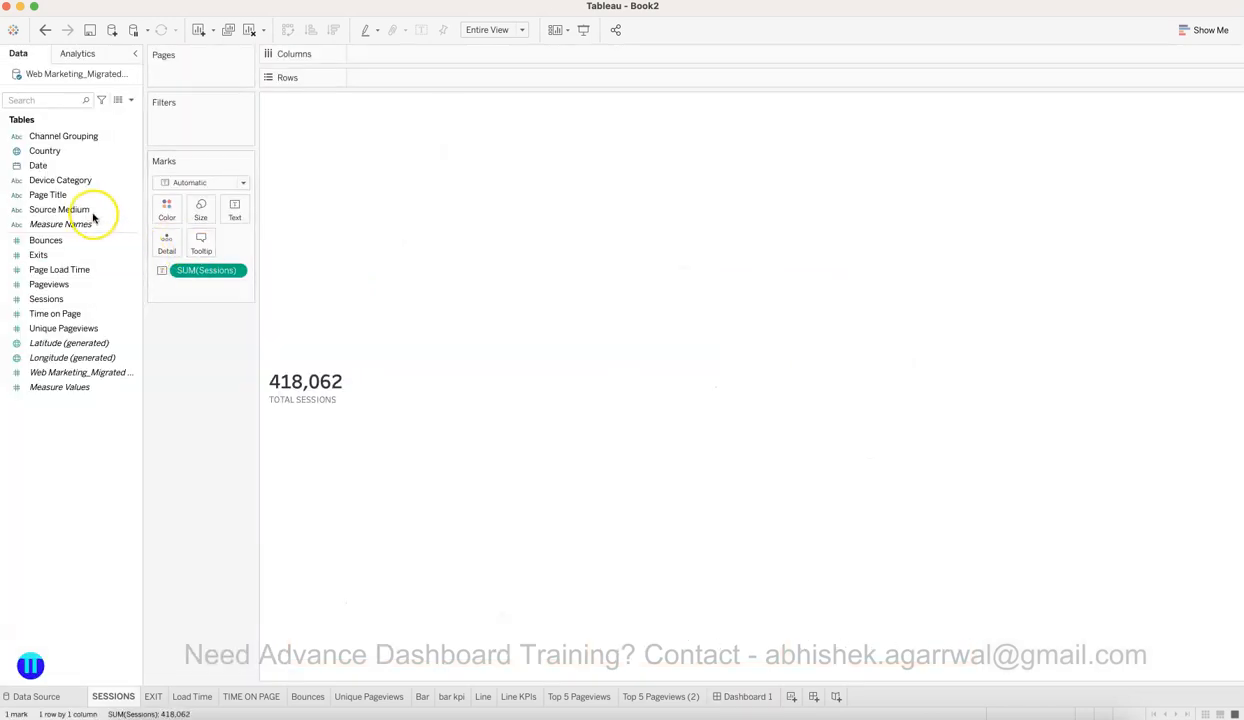
drag(83, 135, 203, 129)
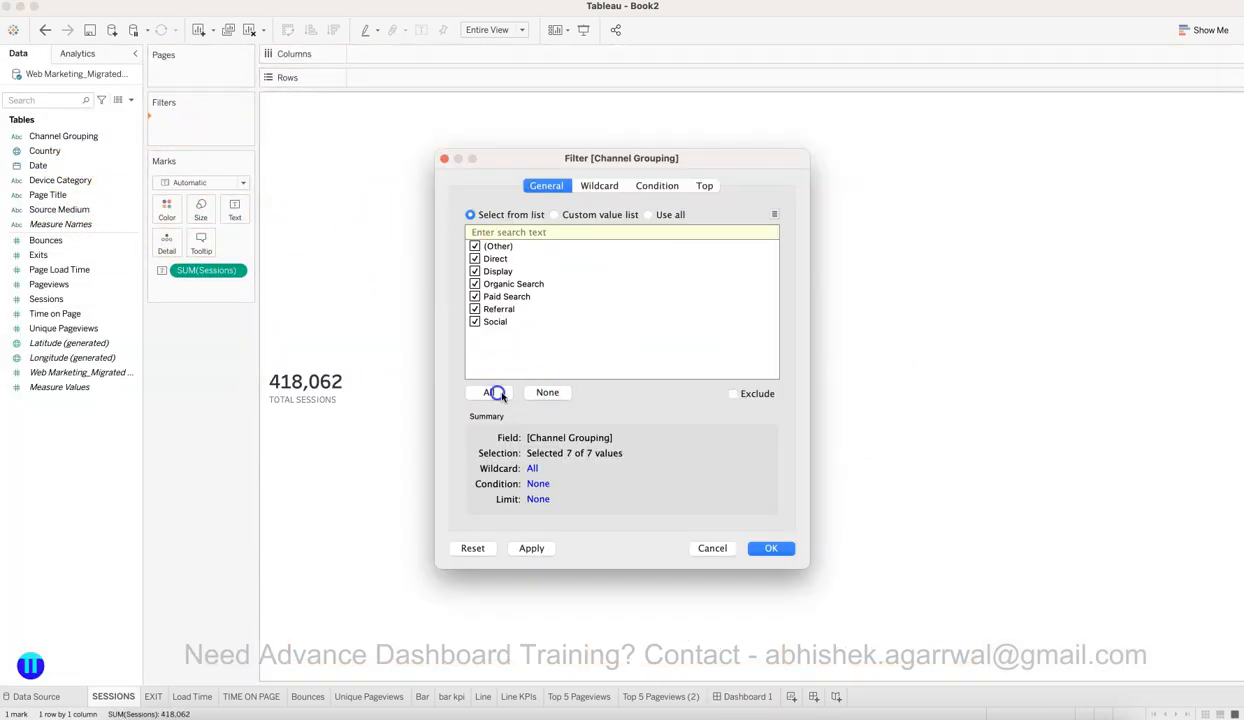
click(766, 548)
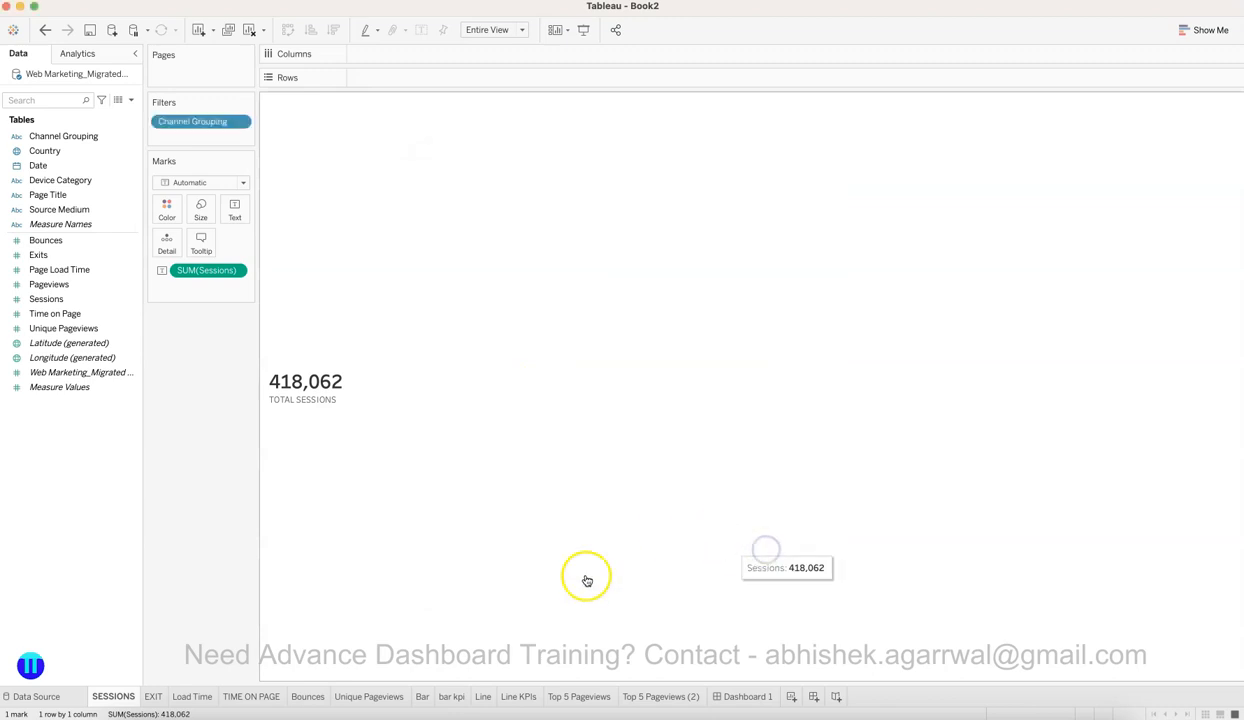
Step: Show the SESSIONS sheet's Channel Grouping filter on Dashboard 1 and place it beside the dashboard title at a width of 192
click(750, 696)
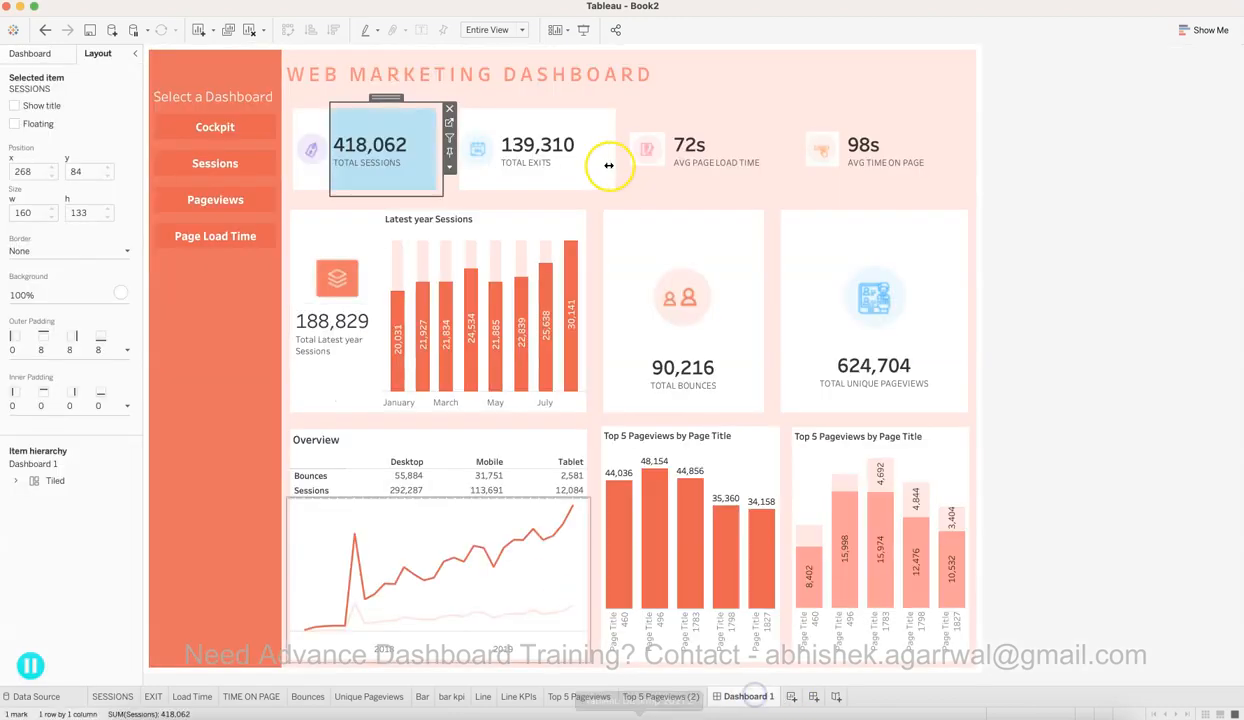
click(449, 167)
mouse_move(540, 267)
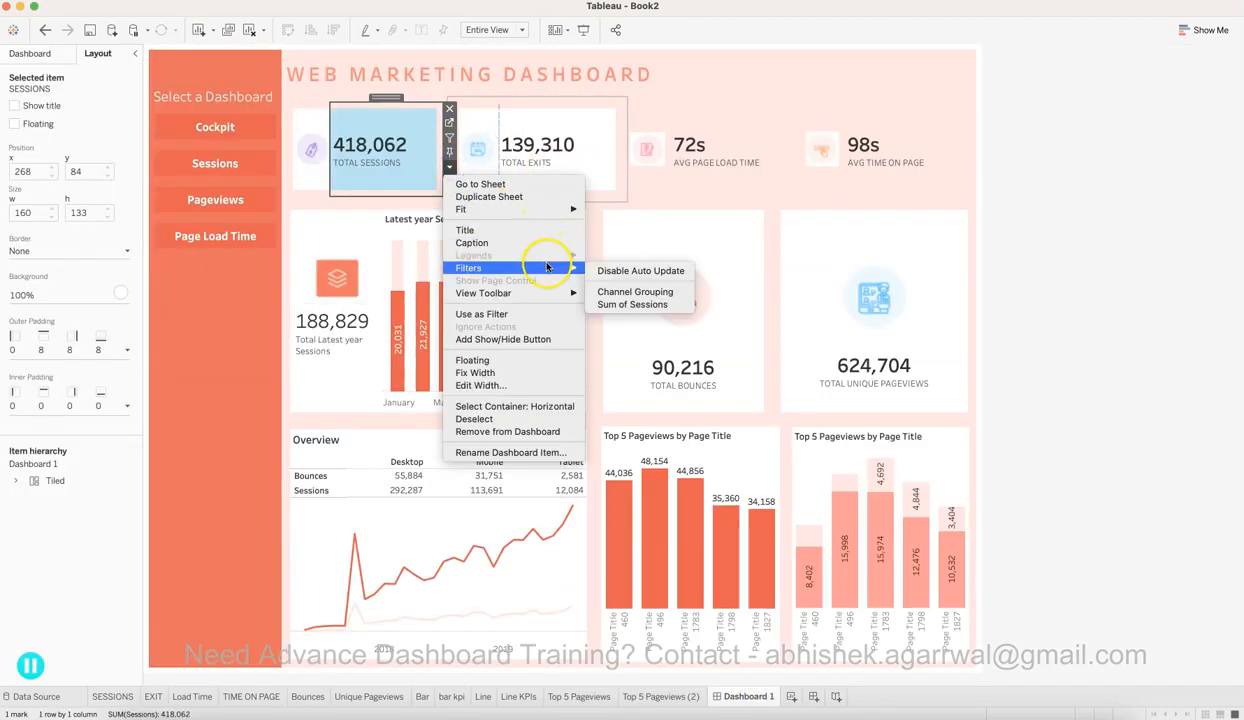
click(623, 292)
click(939, 84)
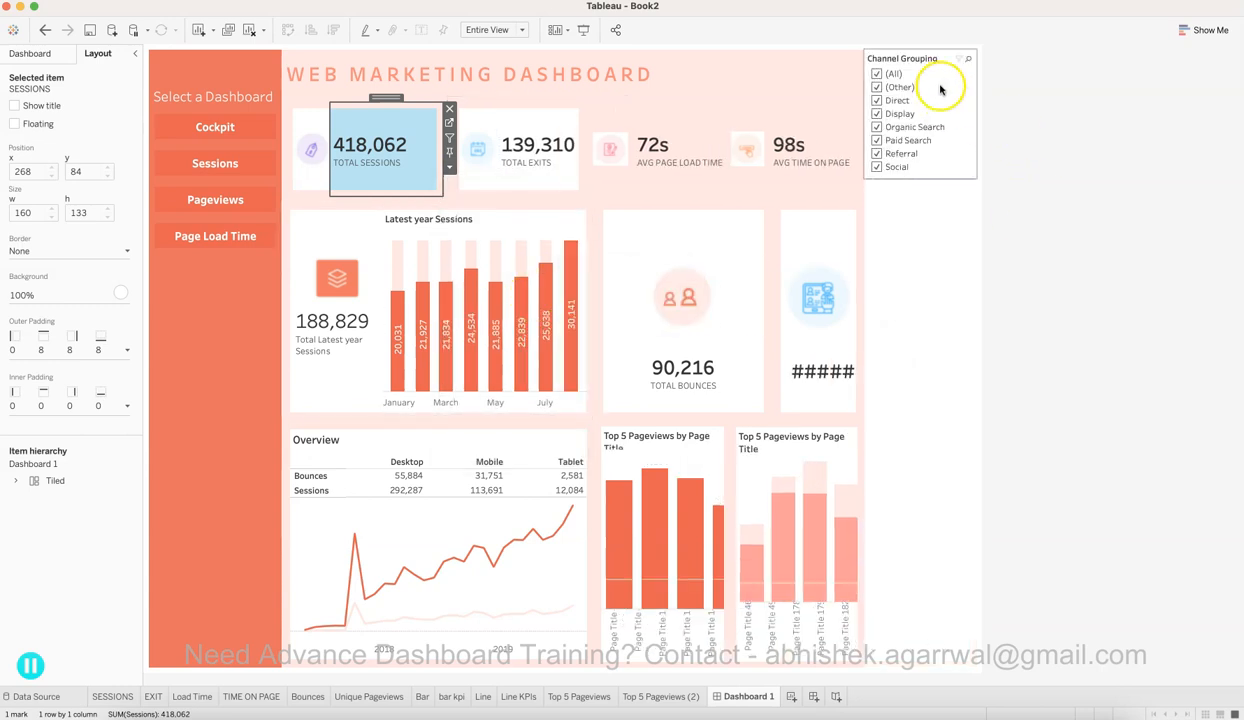
drag(912, 64, 826, 78)
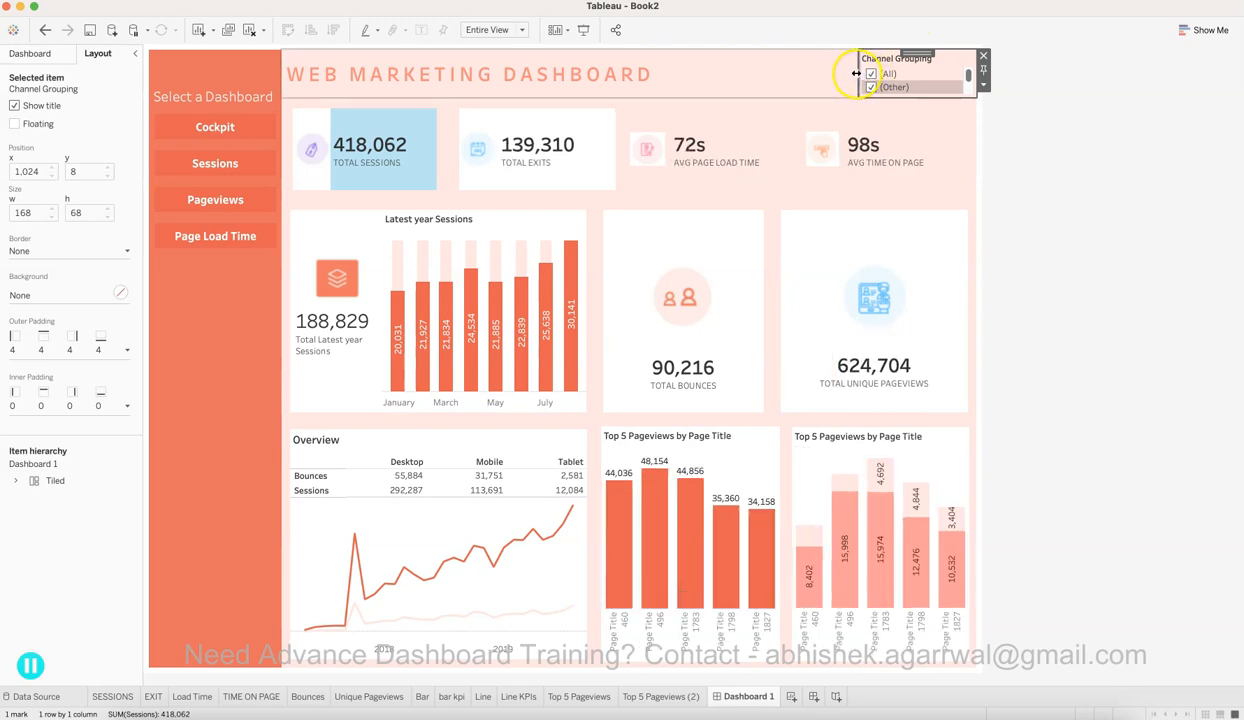
click(925, 78)
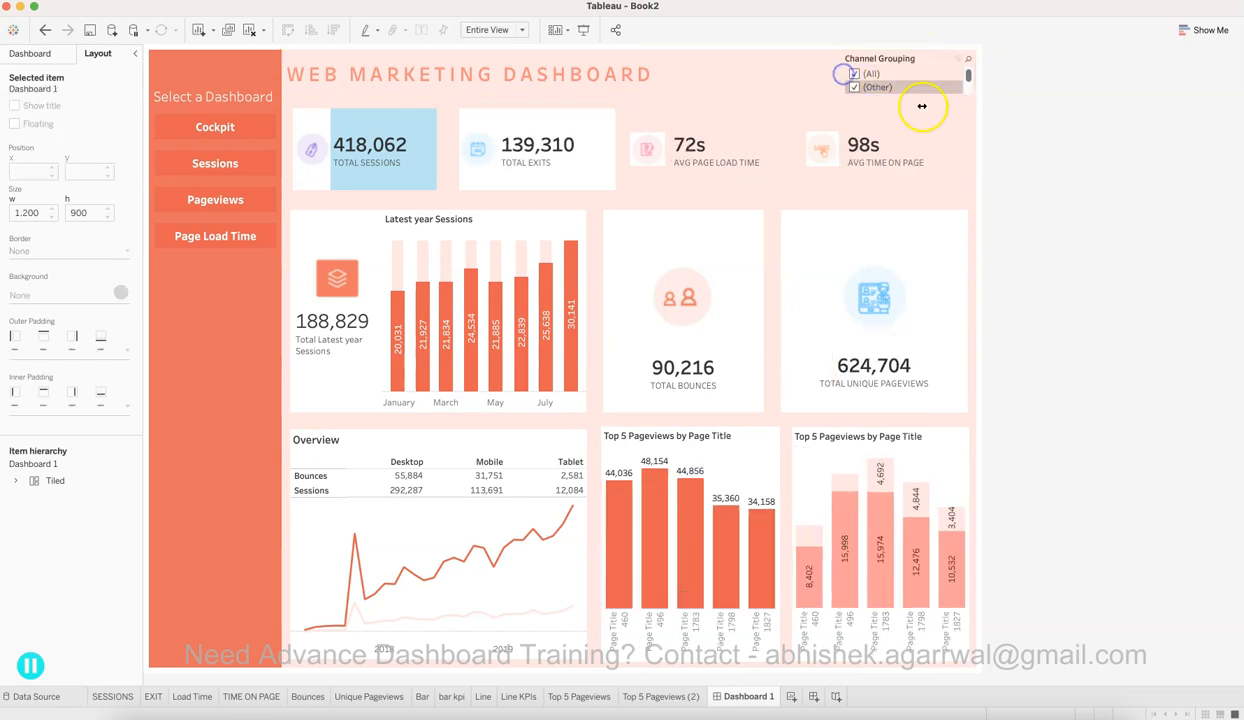
Step: Make the Channel Grouping filter a multiple-values dropdown and apply it to all worksheets using this data source
click(945, 56)
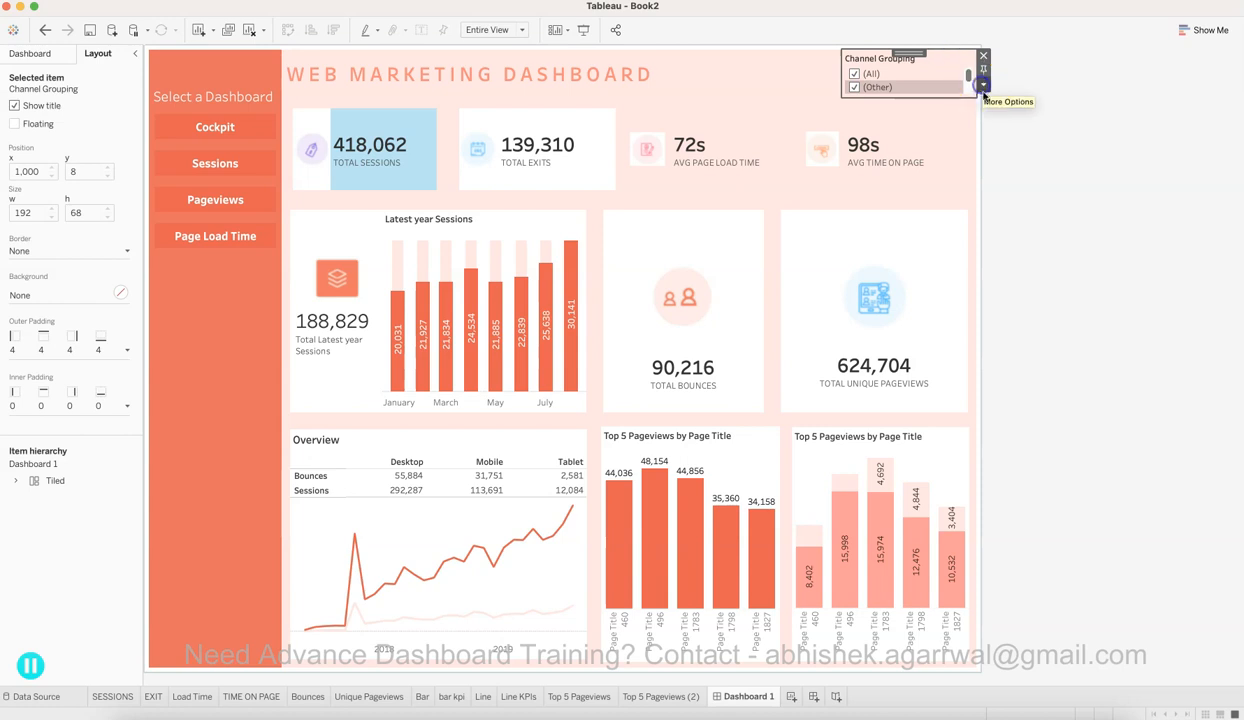
click(983, 86)
click(985, 238)
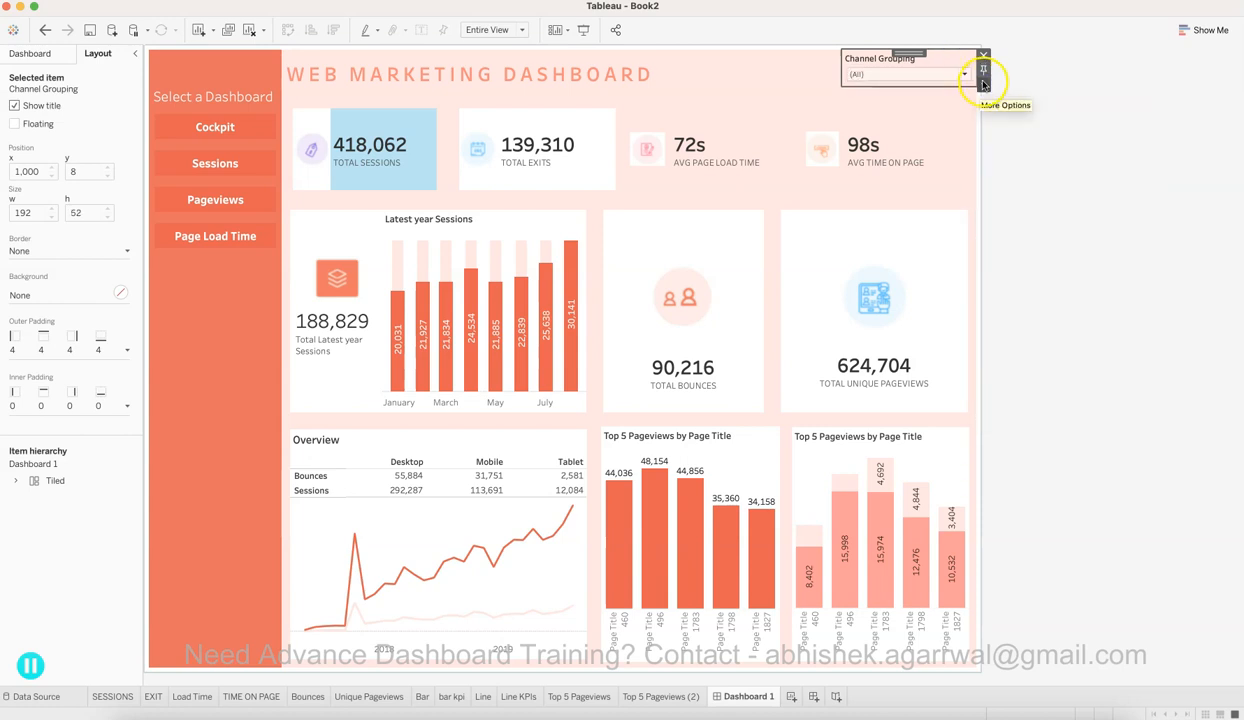
click(983, 86)
mouse_move(1032, 115)
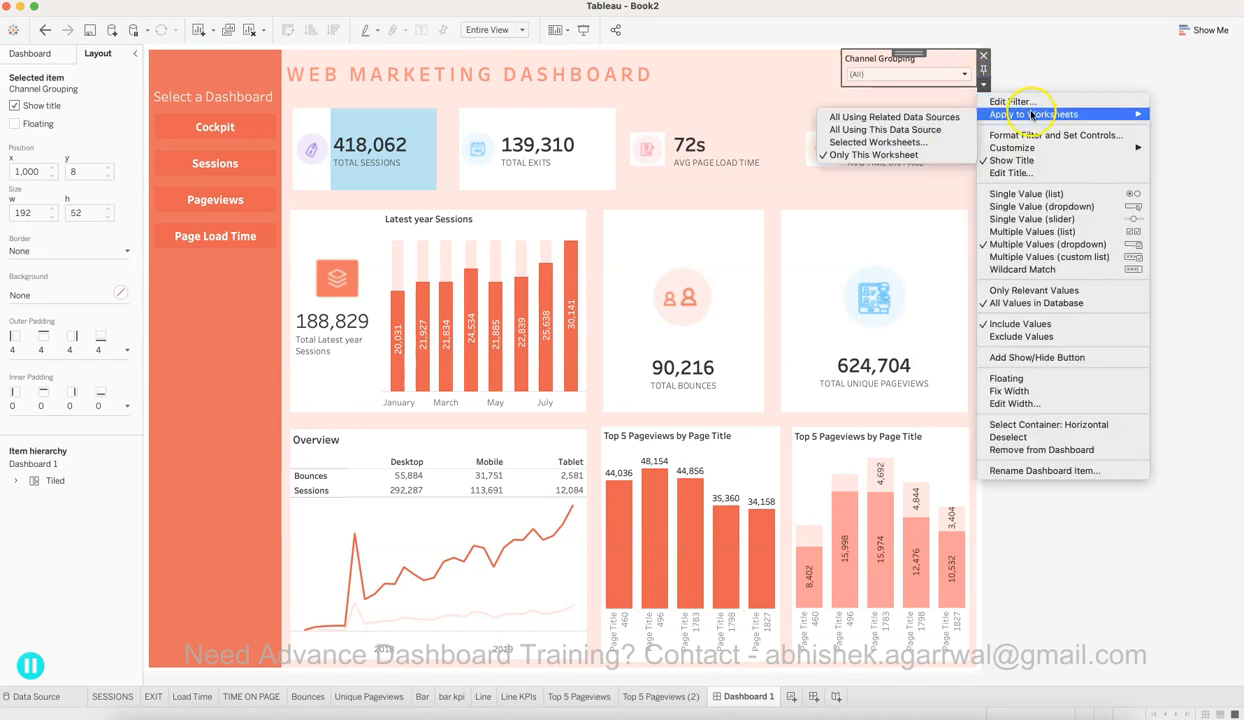
click(932, 130)
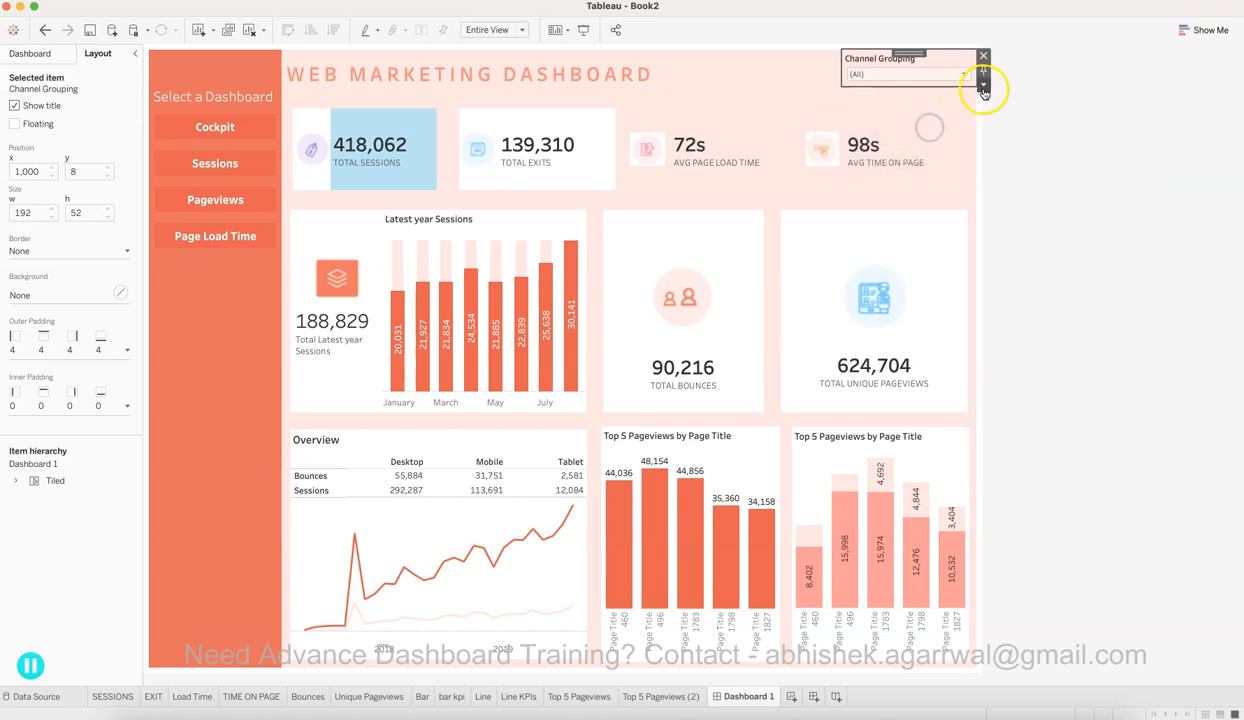
Step: Customize the Channel Grouping filter to show an Apply button
click(983, 86)
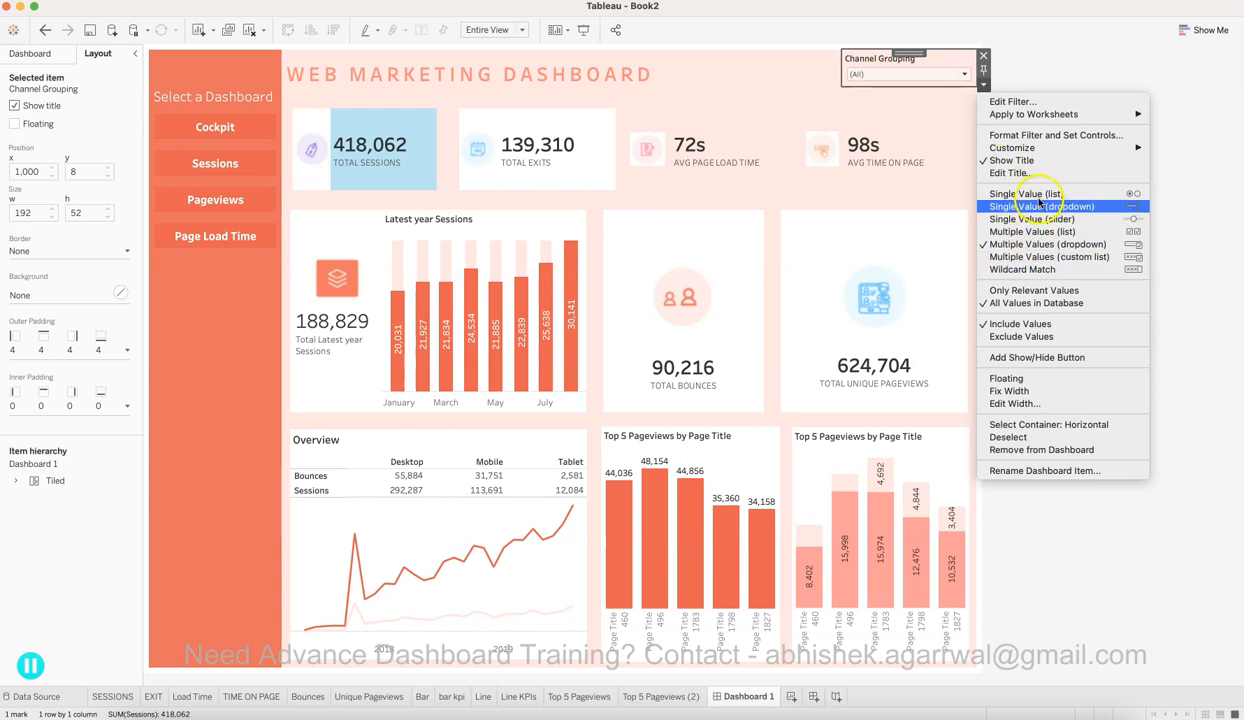
mouse_move(1057, 152)
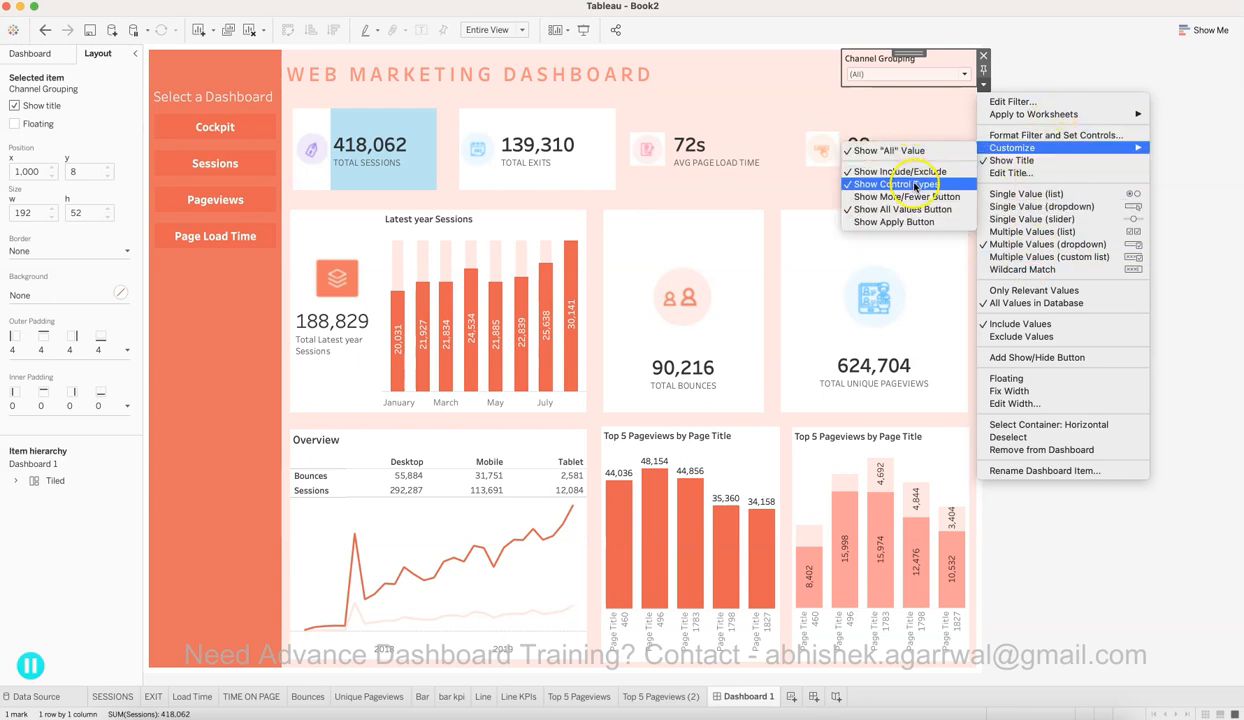
click(913, 221)
Step: Test the Channel Grouping filter on the dashboard with only Direct and with only Organic Search
click(963, 76)
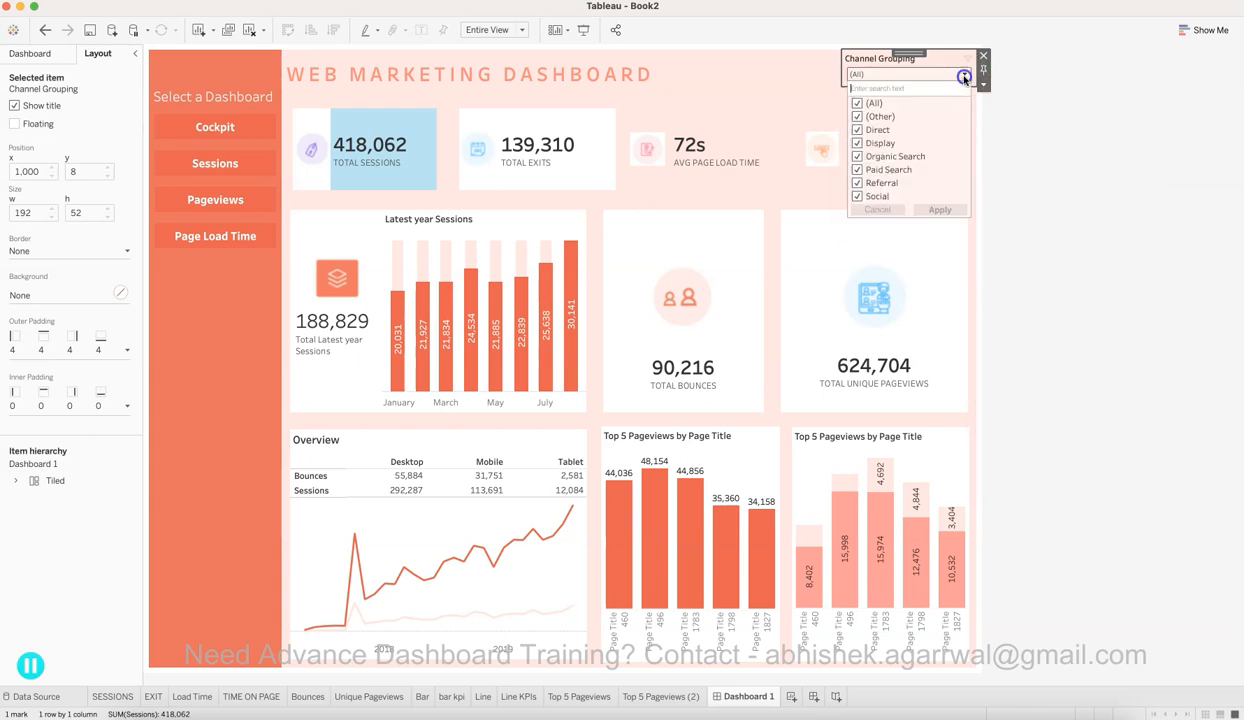
click(858, 103)
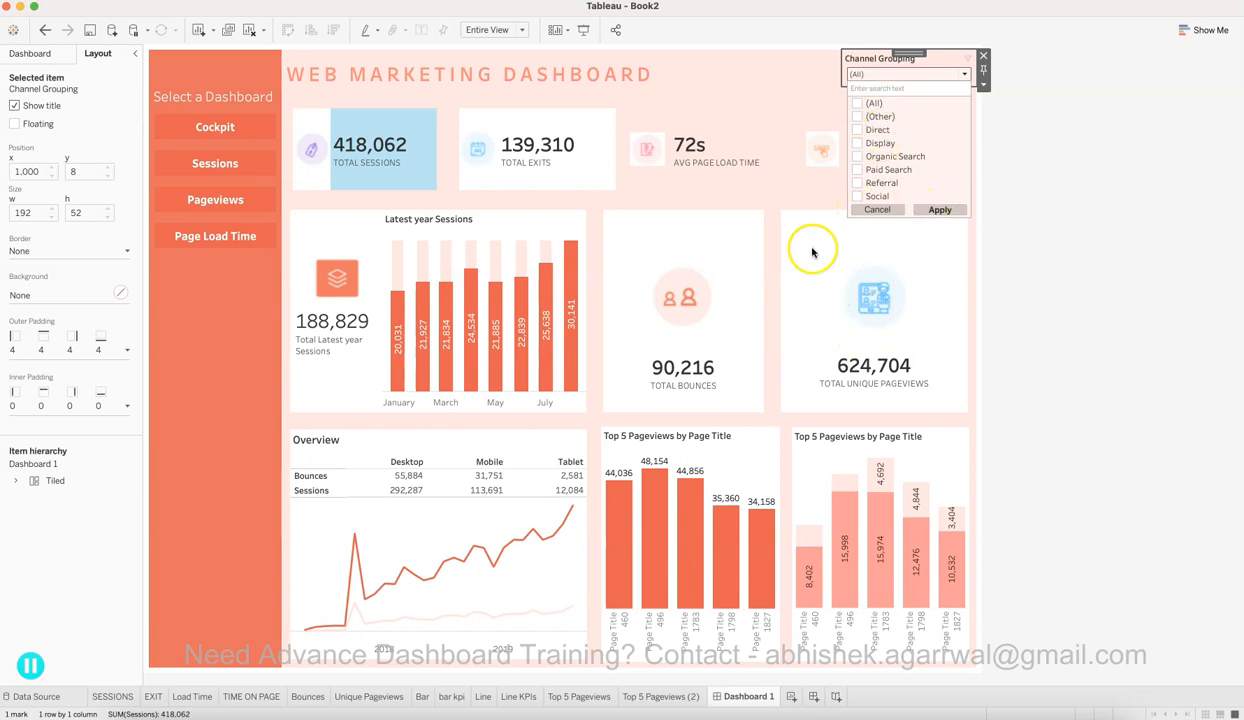
click(857, 130)
click(939, 209)
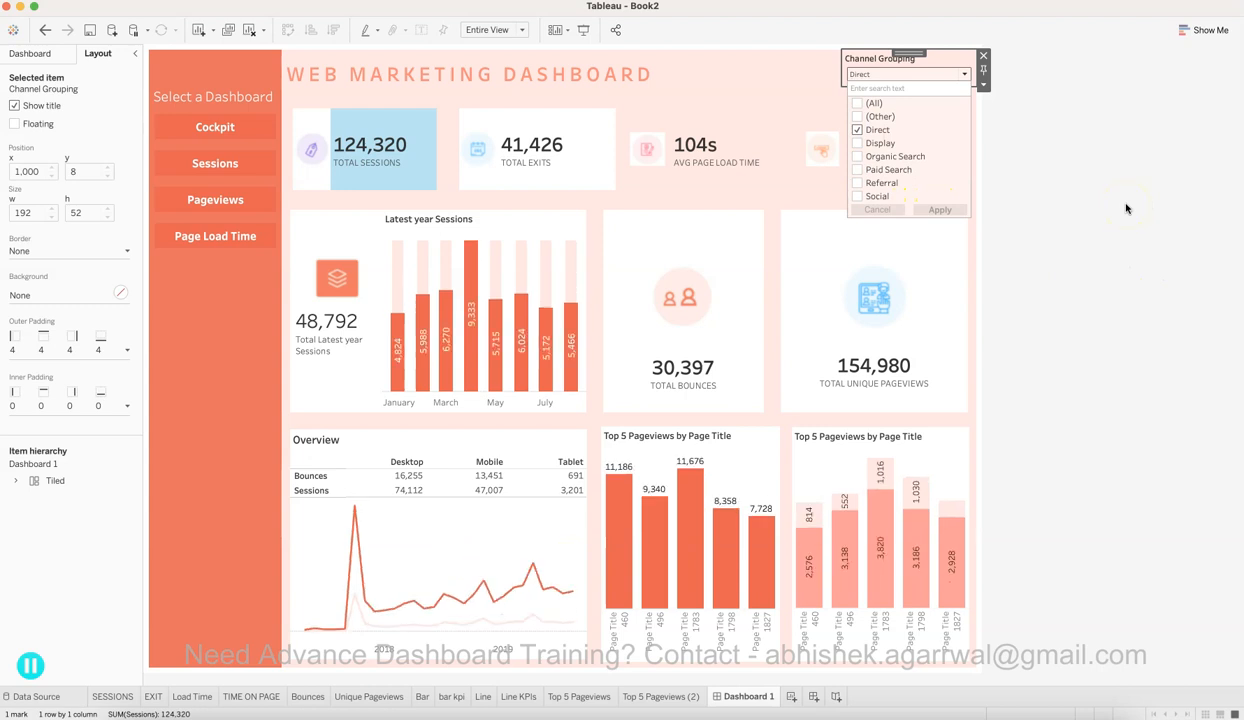
click(857, 130)
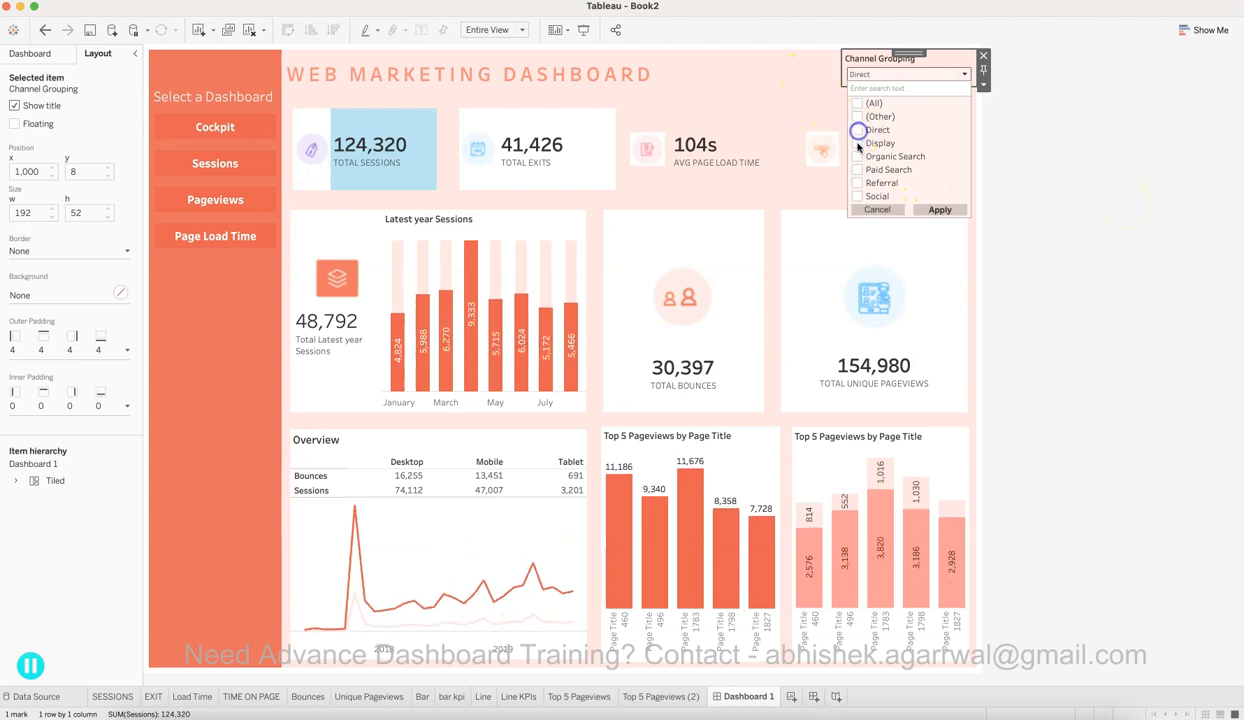
click(934, 209)
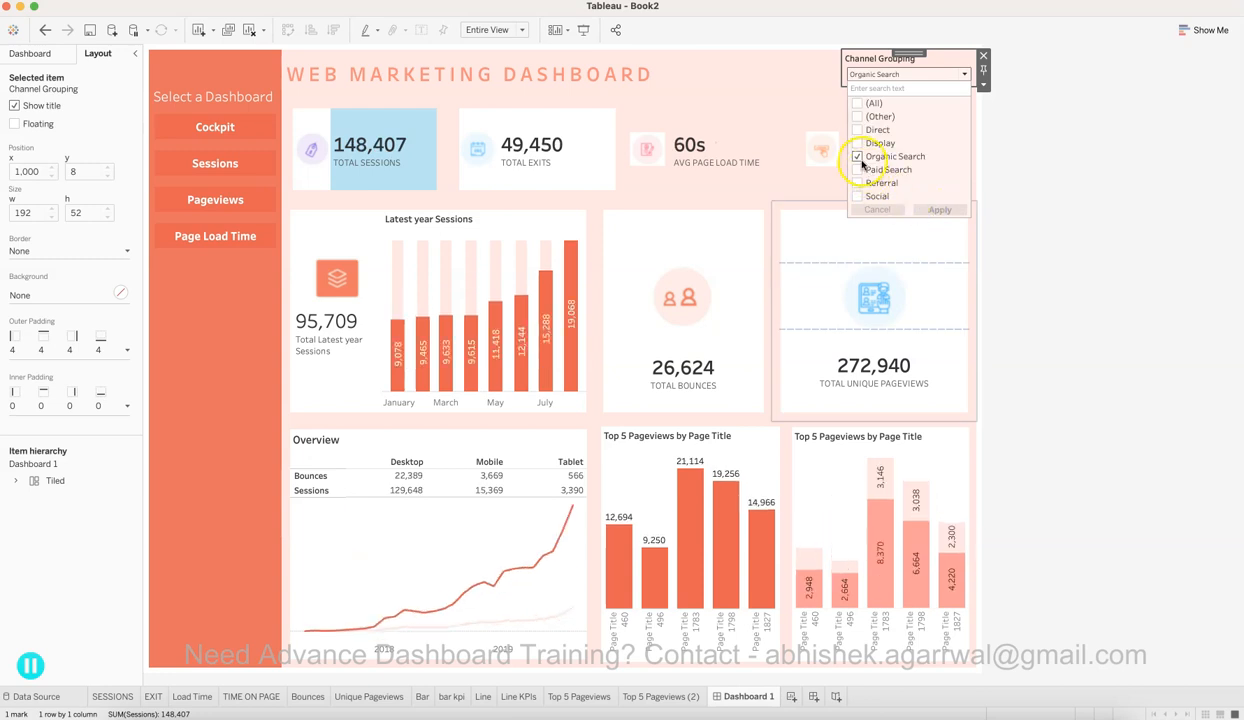
Step: Filter the dashboard to the Paid Search channel only and close the filter list
click(860, 156)
click(864, 171)
click(930, 210)
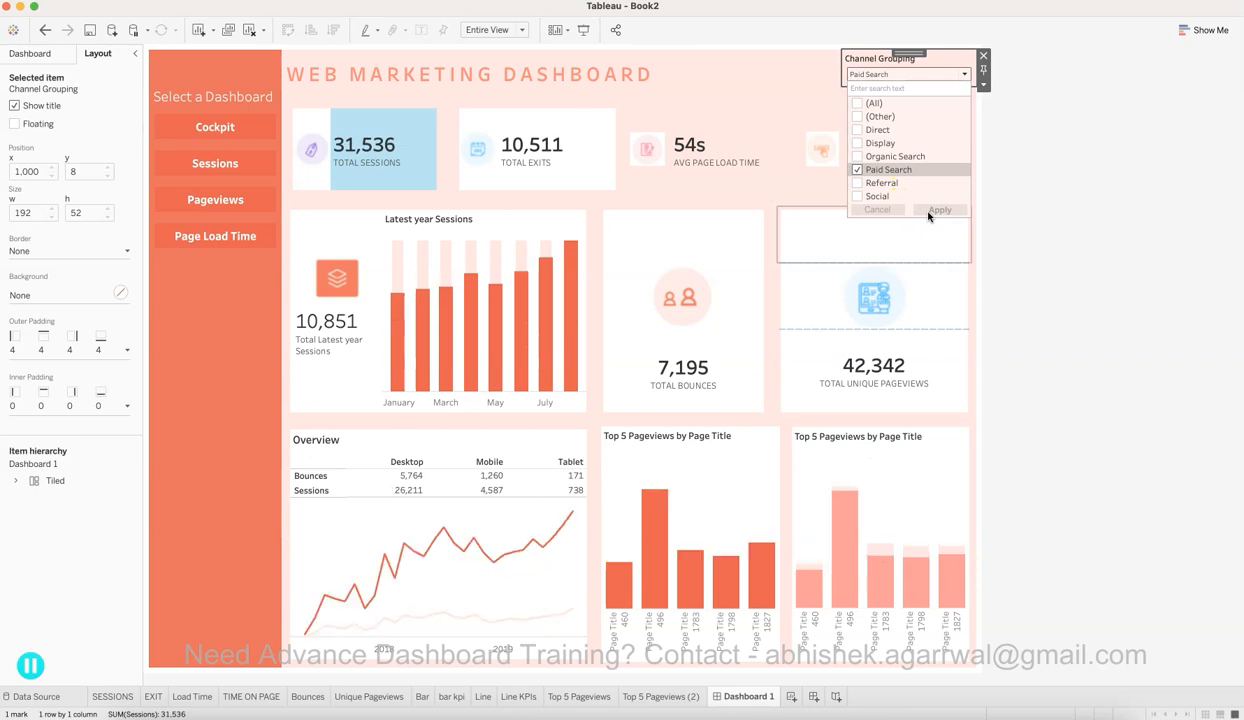
click(1028, 243)
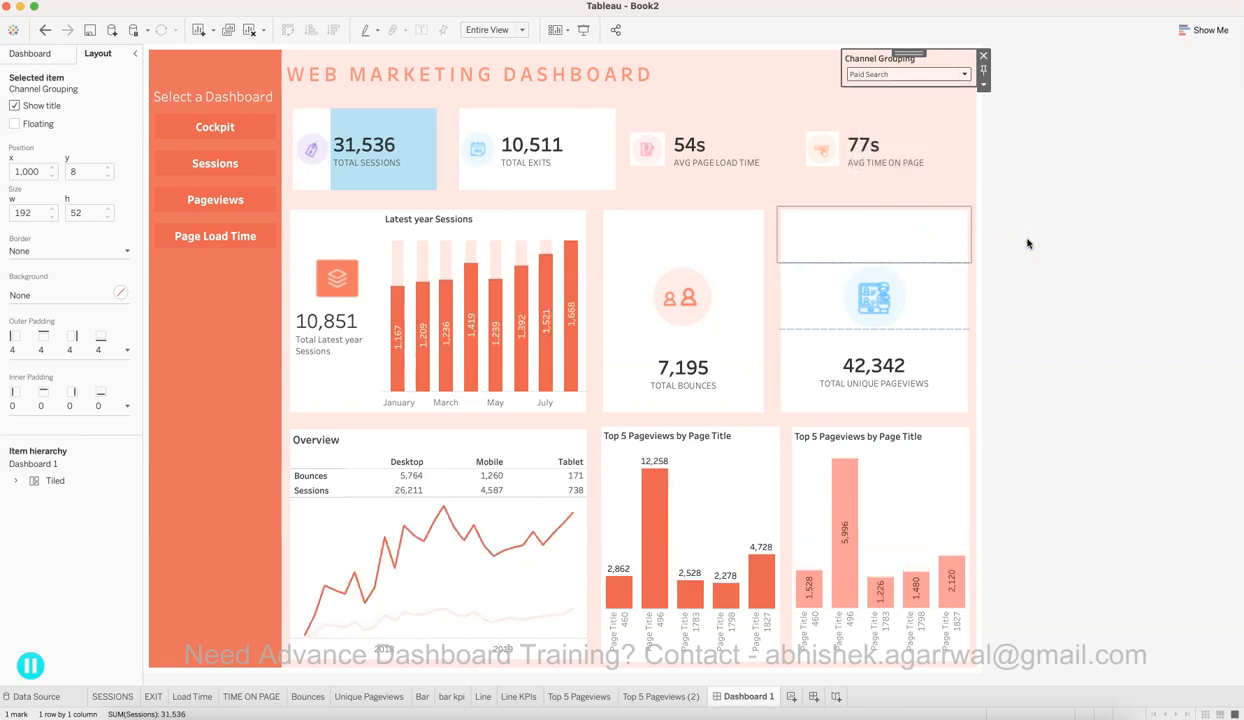